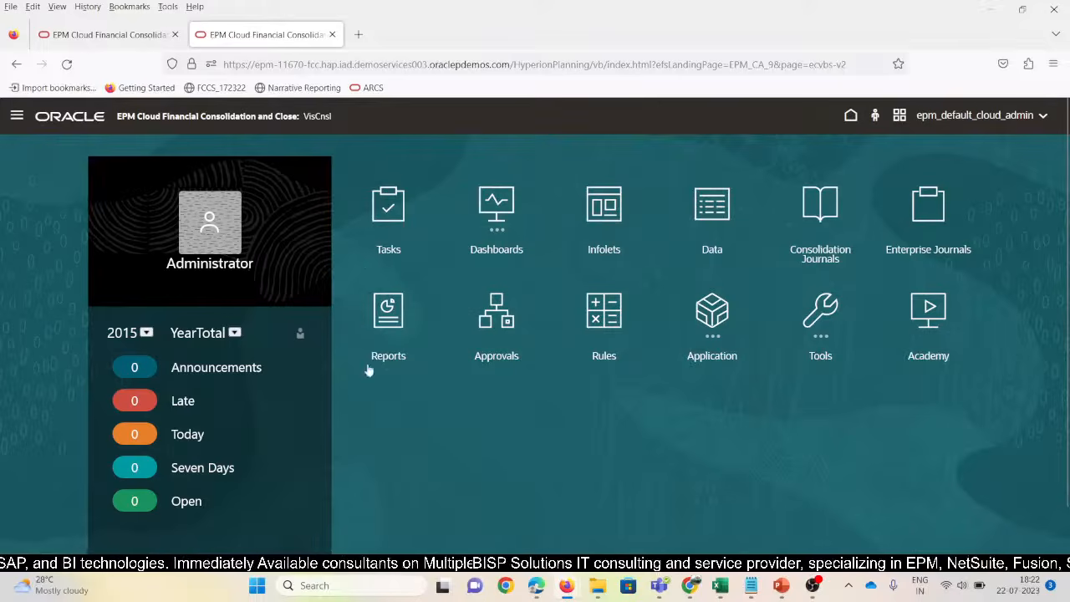
Go to Consolidation and list the Consolidated card's rules, including Standard Eliminations and Final Calculations
left_click(17, 117)
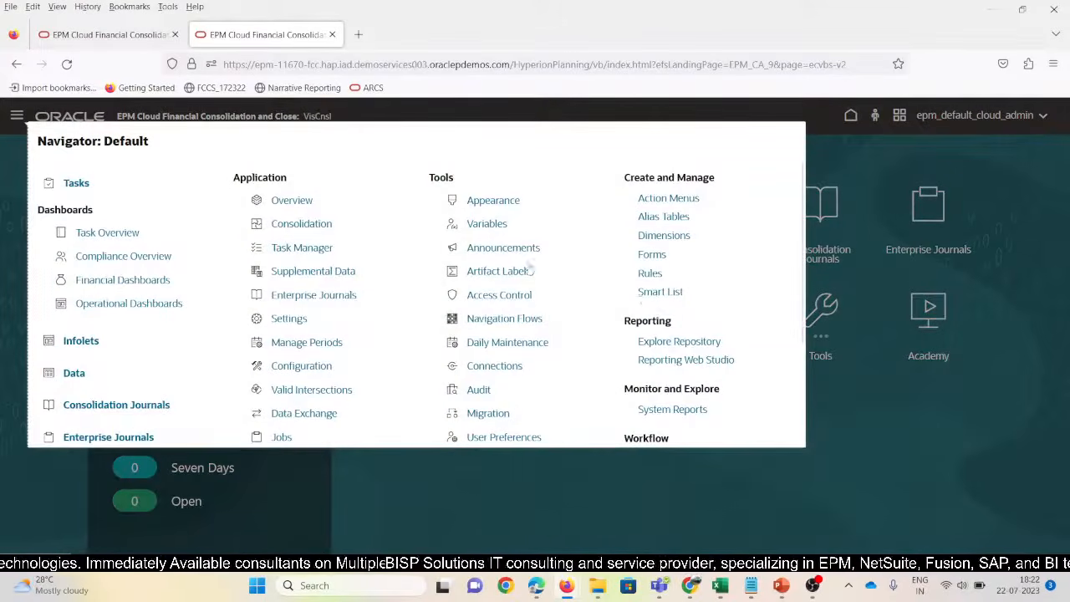
left_click(299, 228)
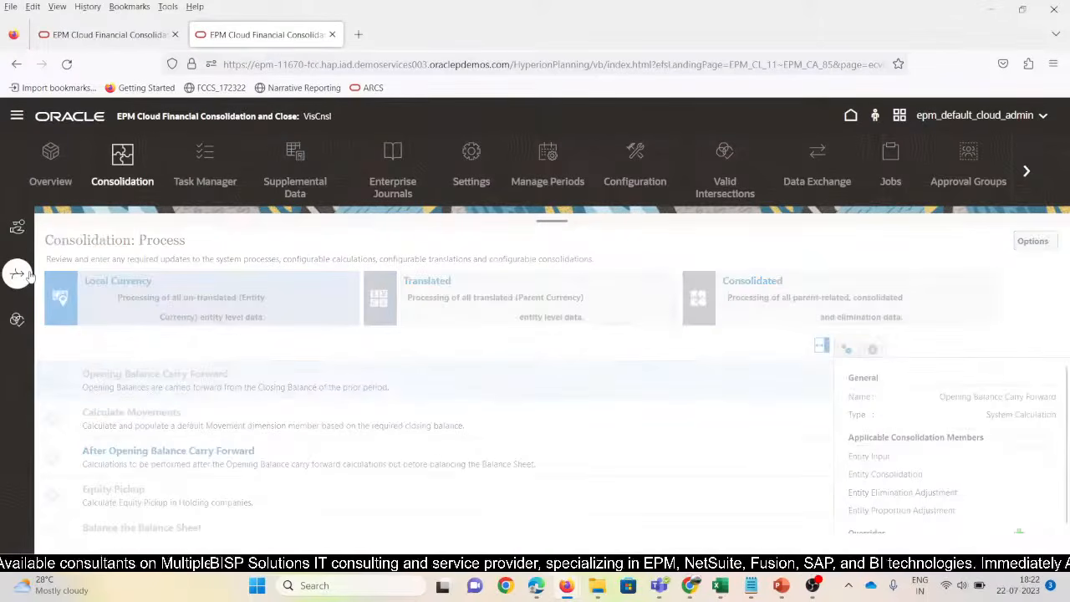
left_click(16, 228)
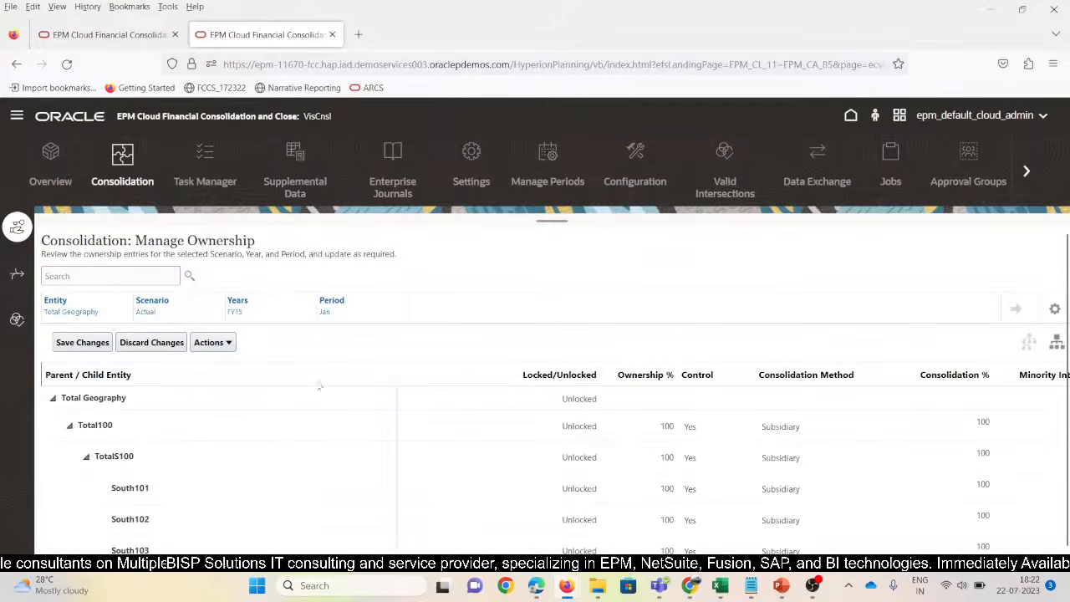
left_click(17, 274)
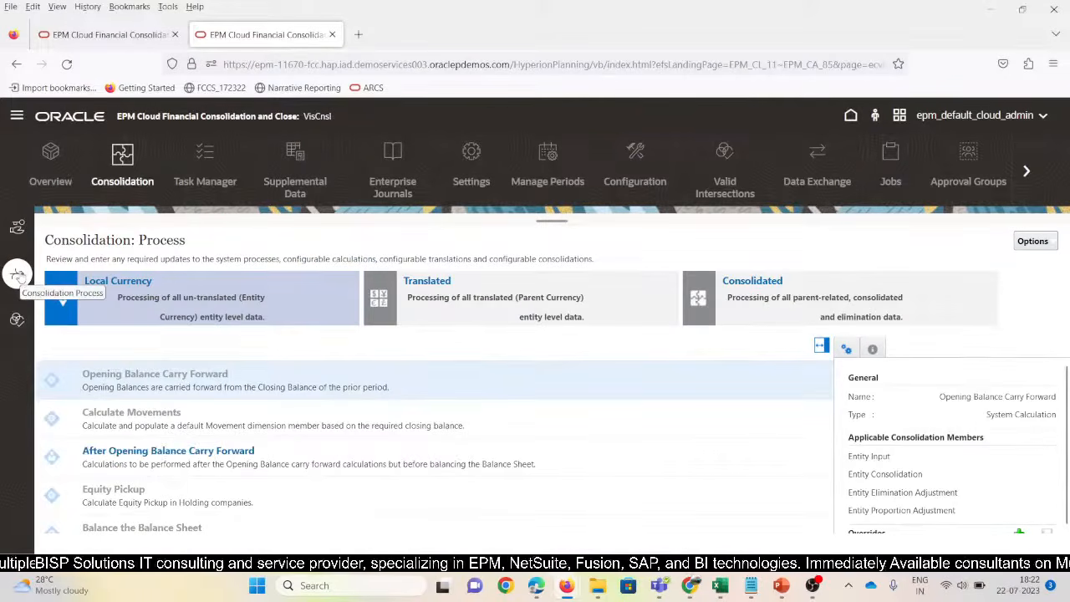
left_click(753, 292)
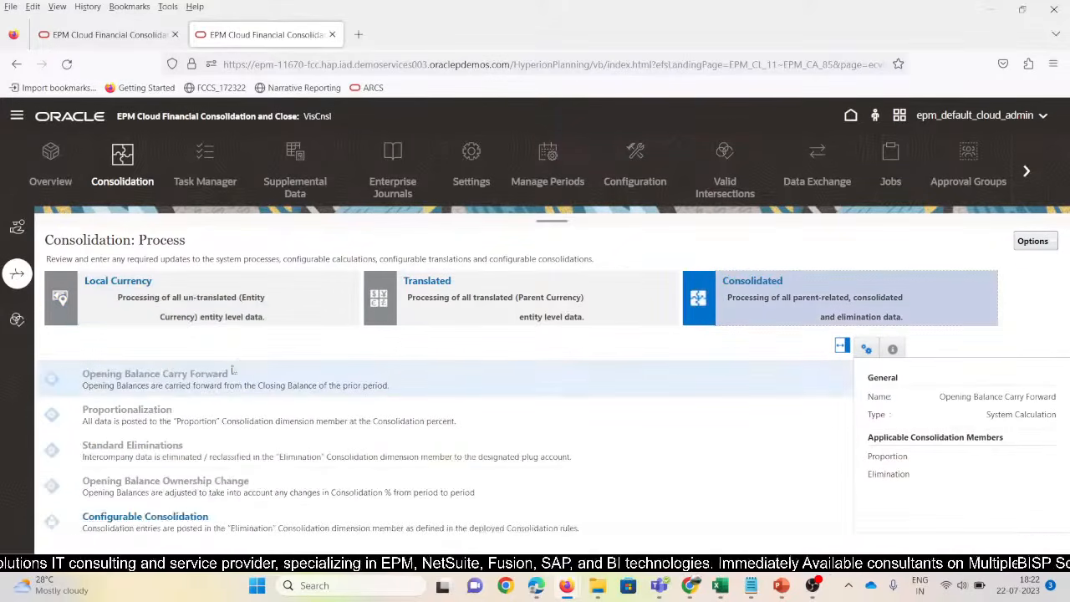
scroll(150, 528, "down", 2)
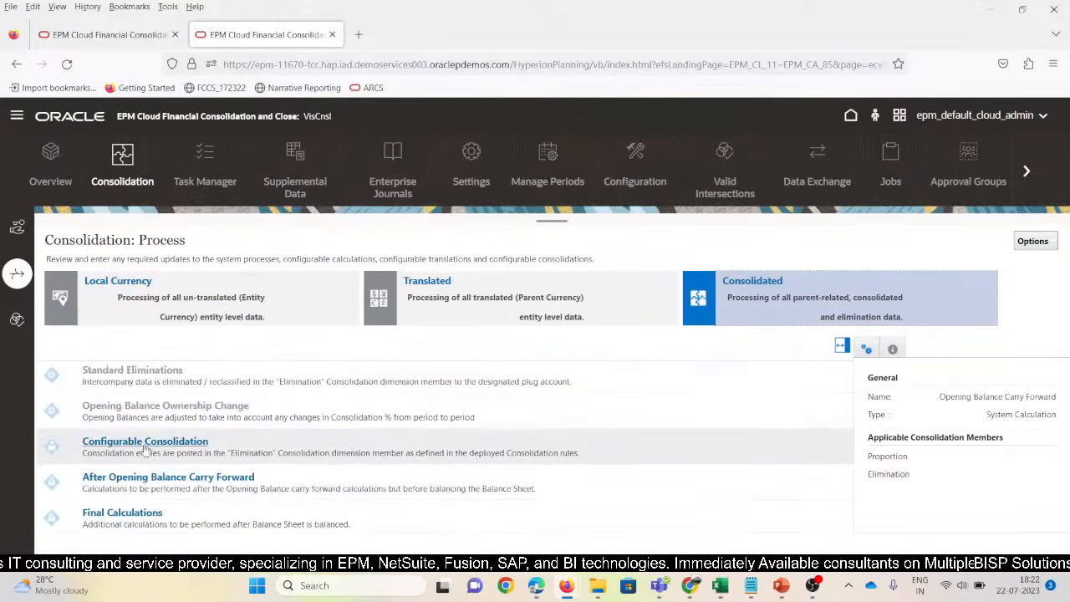
Review the 13 rules under Configurable Consolidation in Manage Consolidation Rules, then close the list
left_click(144, 446)
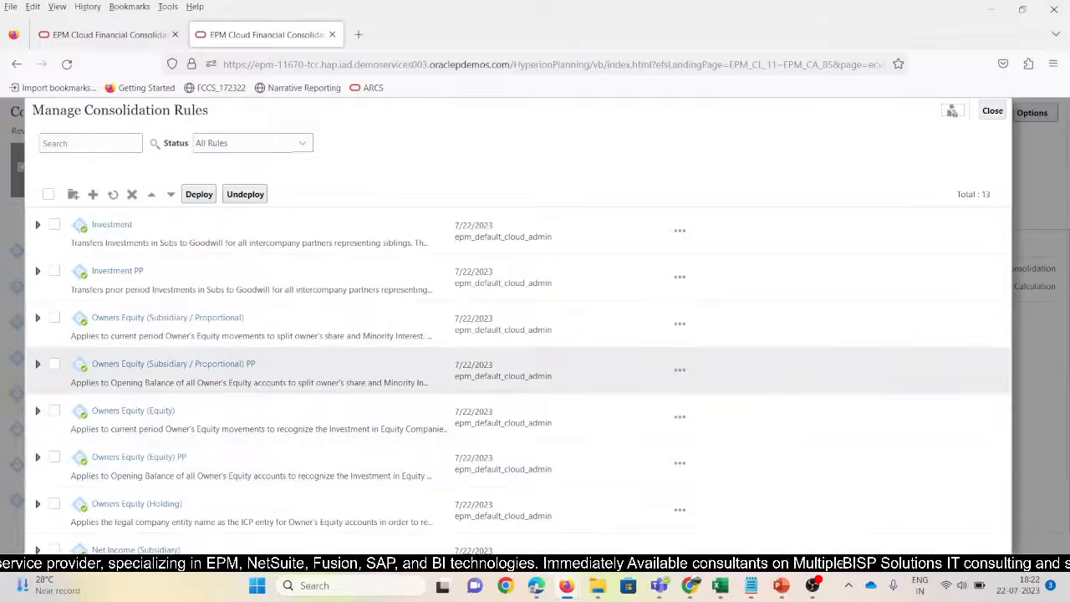
scroll(321, 368, "down", 3)
scroll(320, 335, "up", 3)
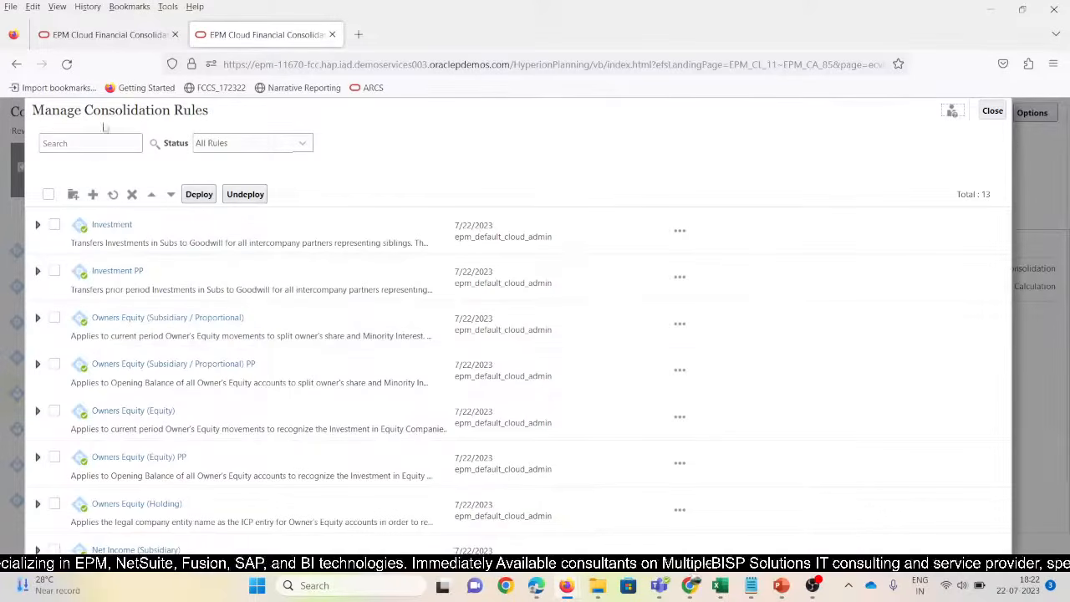
double_click(191, 110)
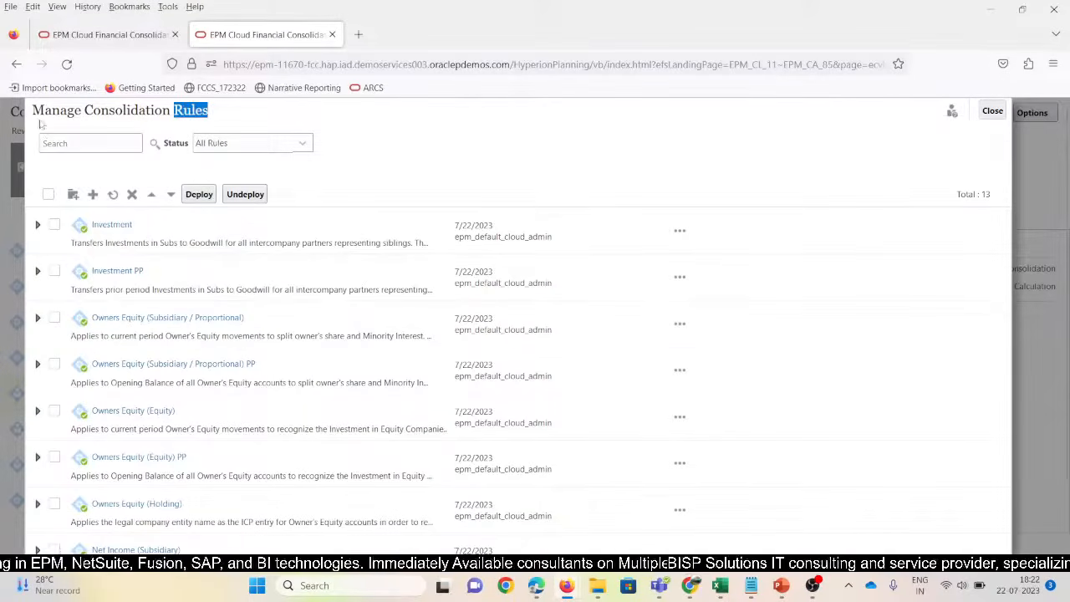
left_click_drag(32, 110, 171, 111)
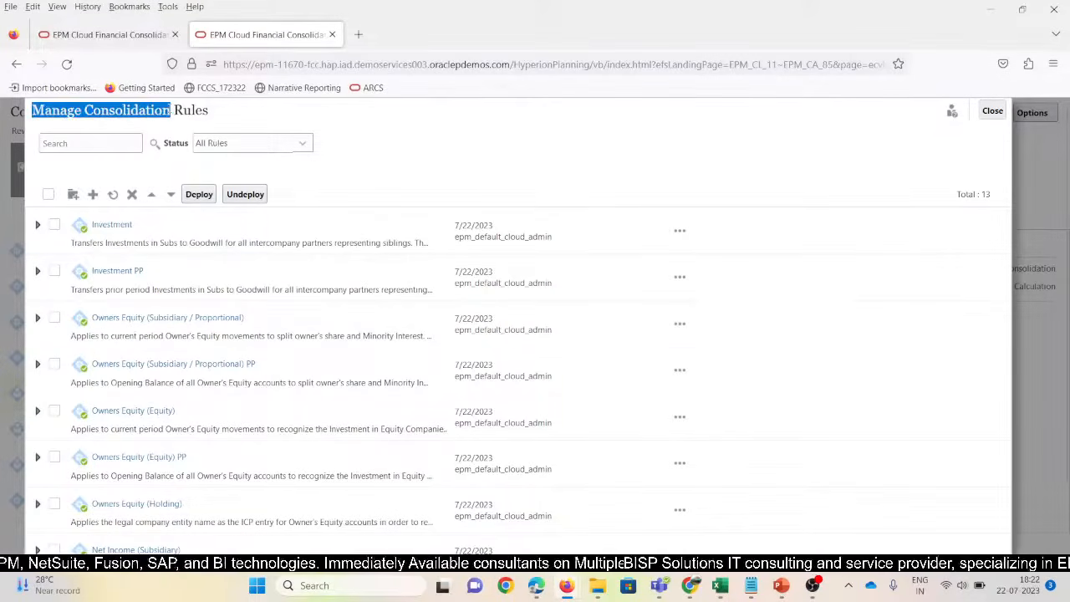
left_click(389, 158)
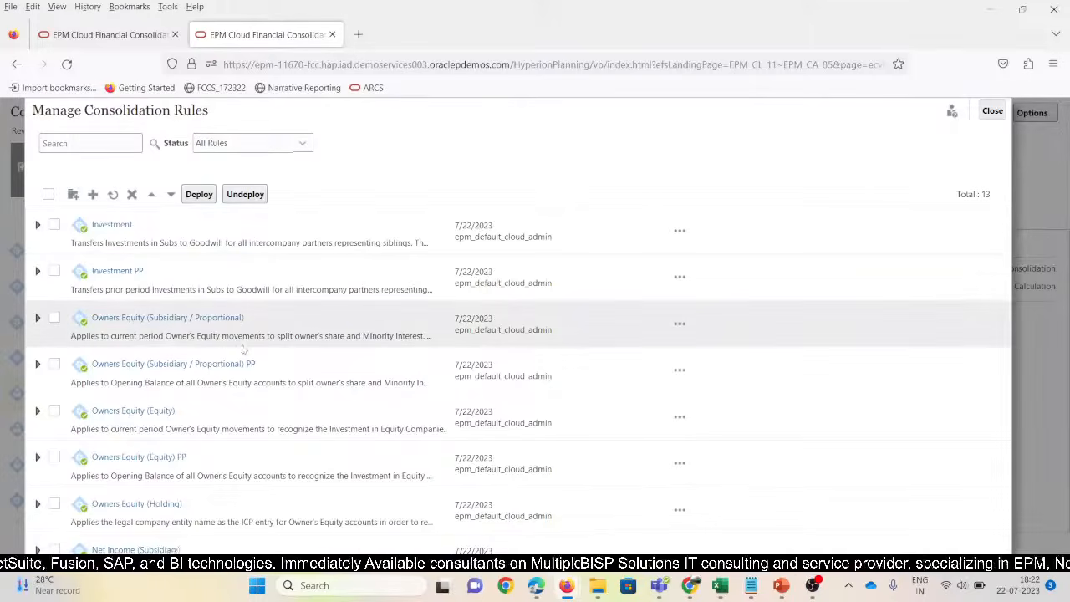
scroll(134, 284, "down", 3)
scroll(147, 447, "up", 3)
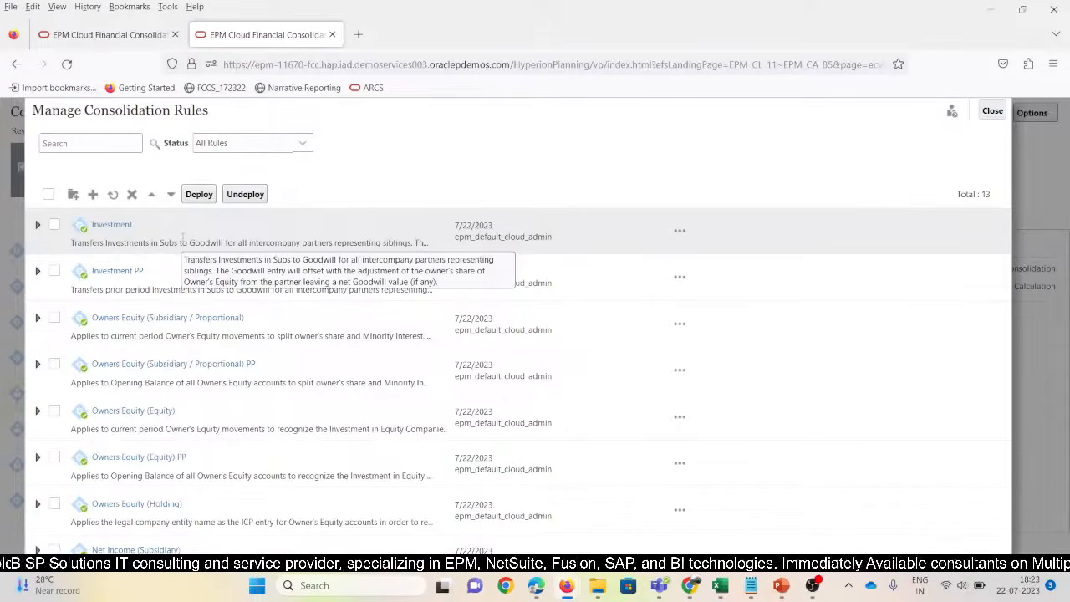
left_click(992, 112)
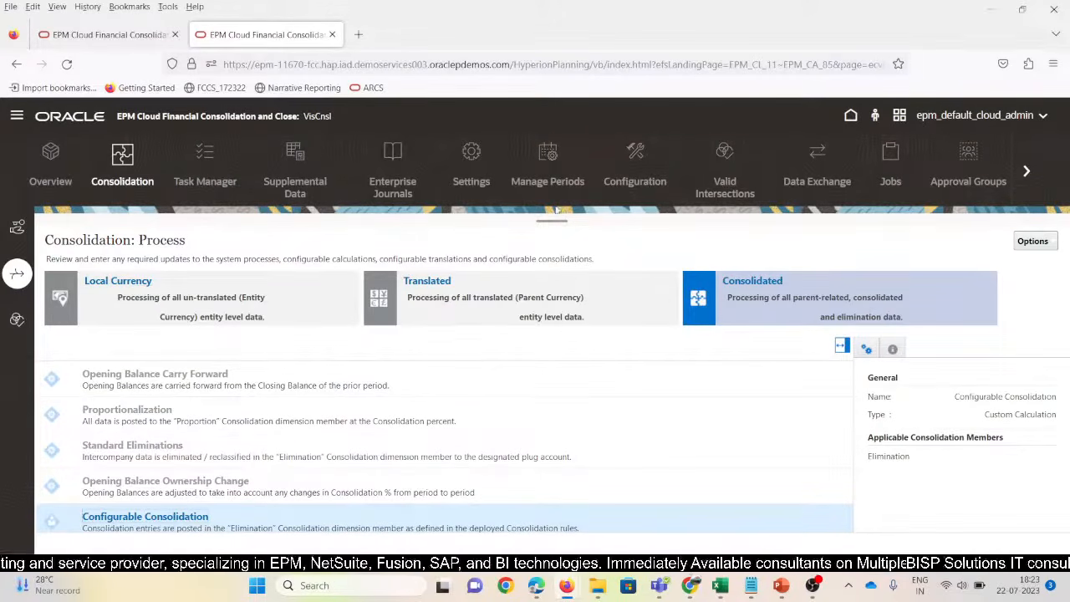
Remove the VisCnsl application from Application Overview and confirm the deletion
left_click(42, 156)
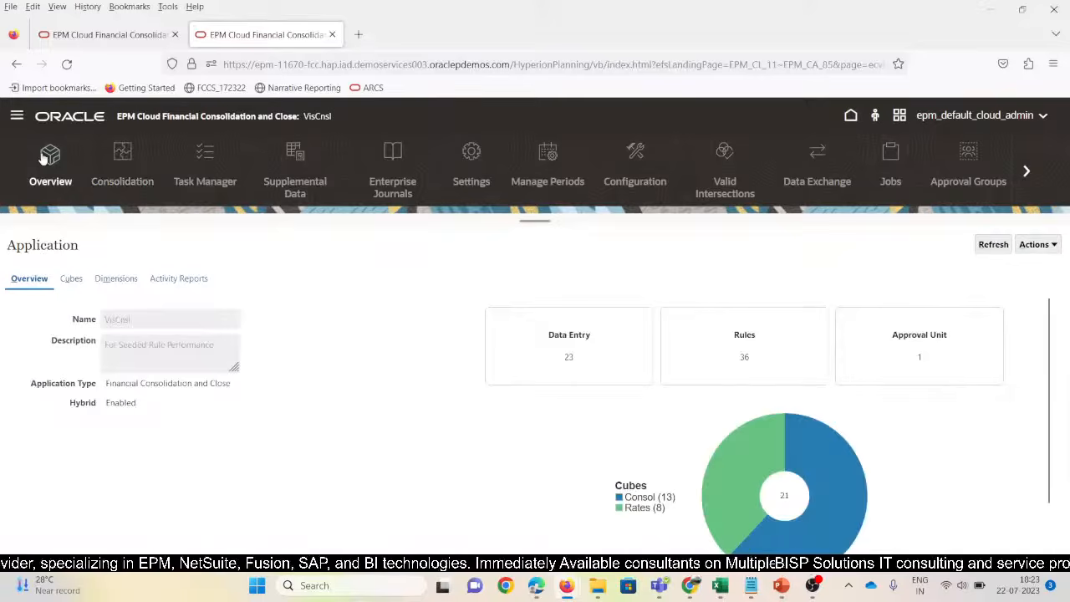
left_click(1058, 242)
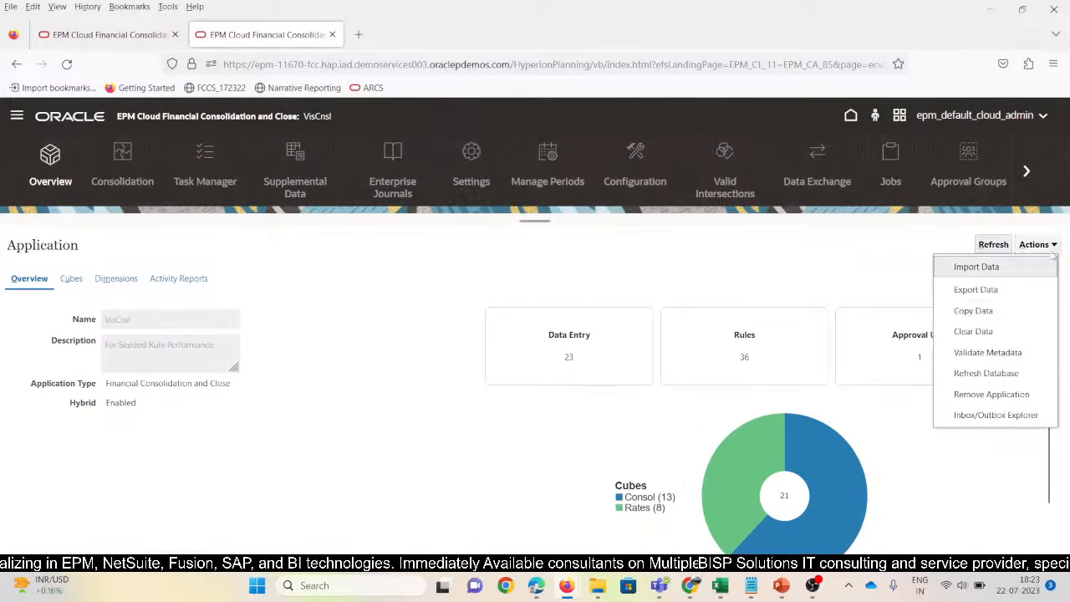
left_click(987, 394)
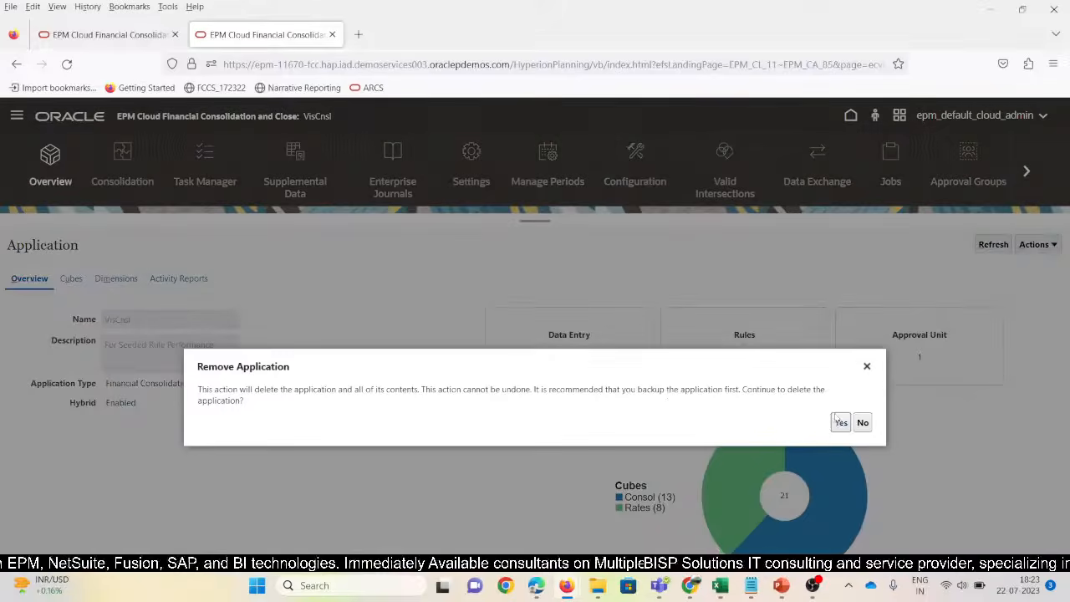
left_click(840, 423)
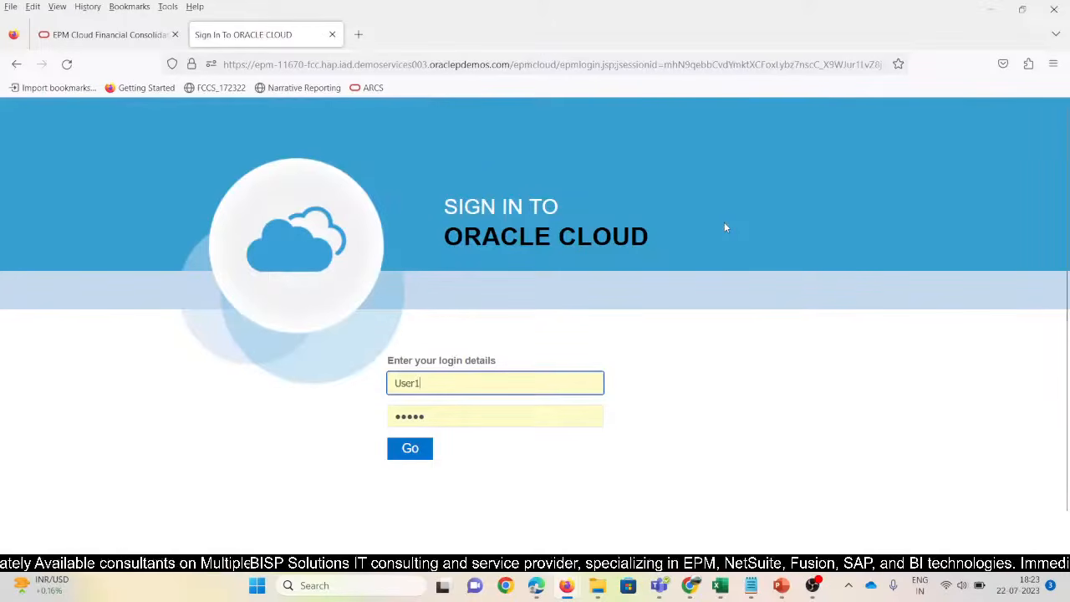
Close the Sign In tab and sign out of the remaining administrator EPM session
left_click(332, 35)
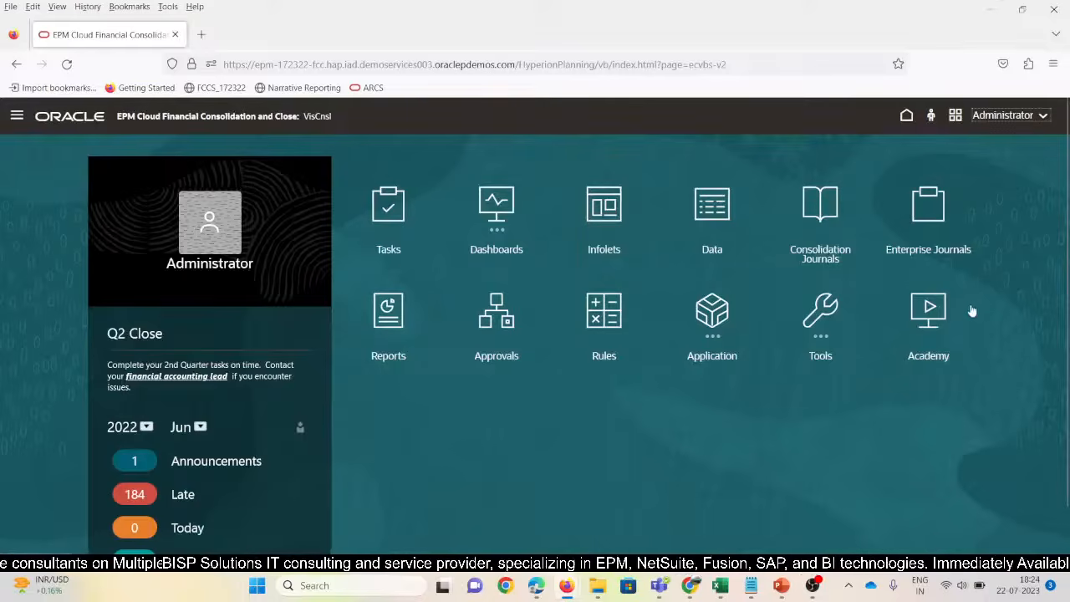
left_click(1003, 115)
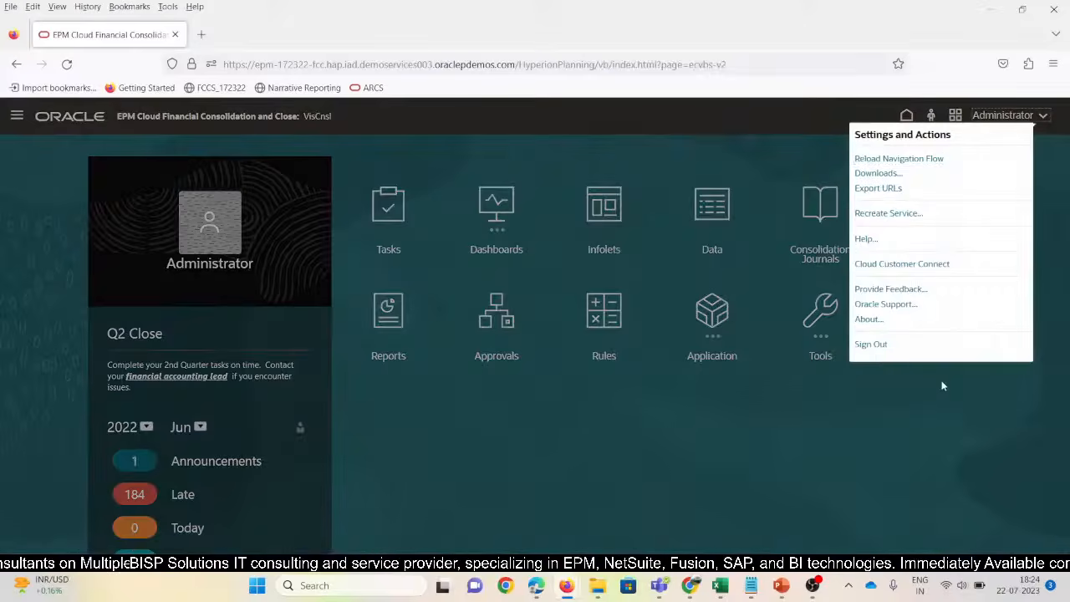
left_click(873, 346)
left_click(655, 365)
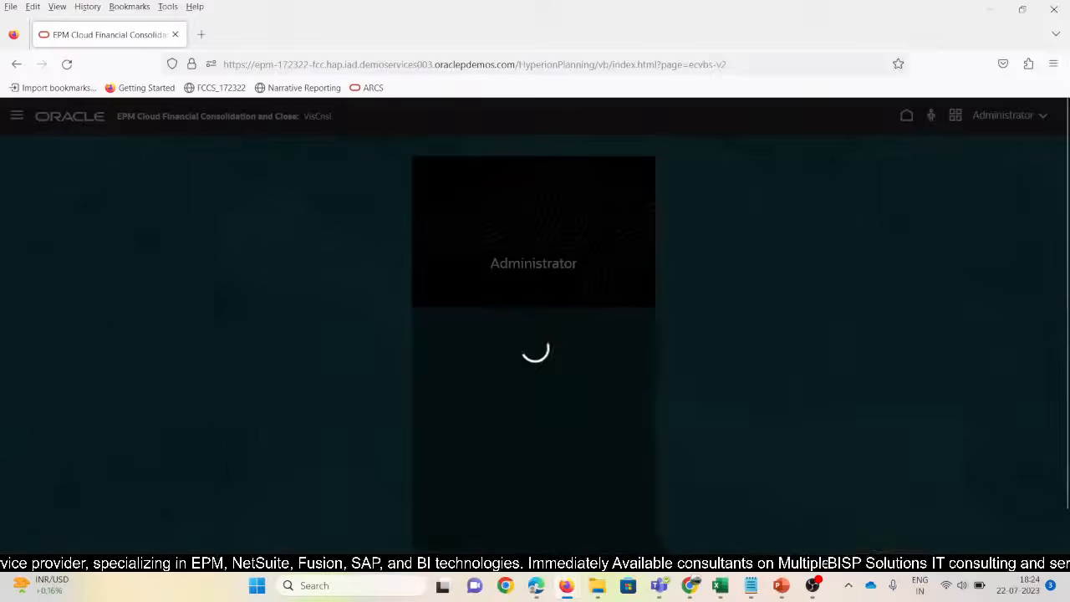
mouse_move(817, 593)
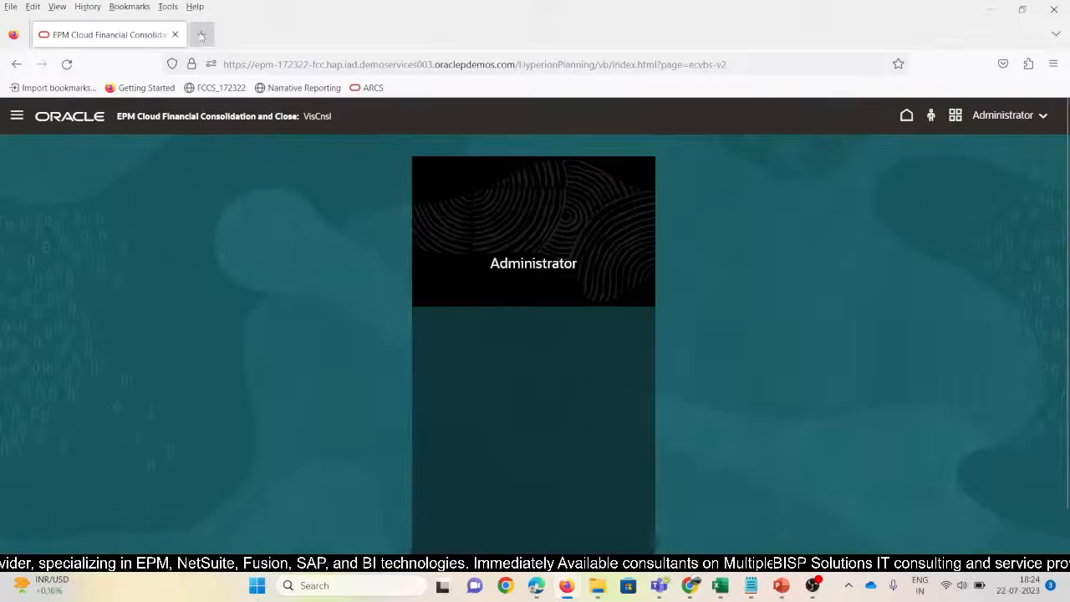
Open the epm-11670 environment from a new Firefox tab's shortcut tile
left_click(202, 35)
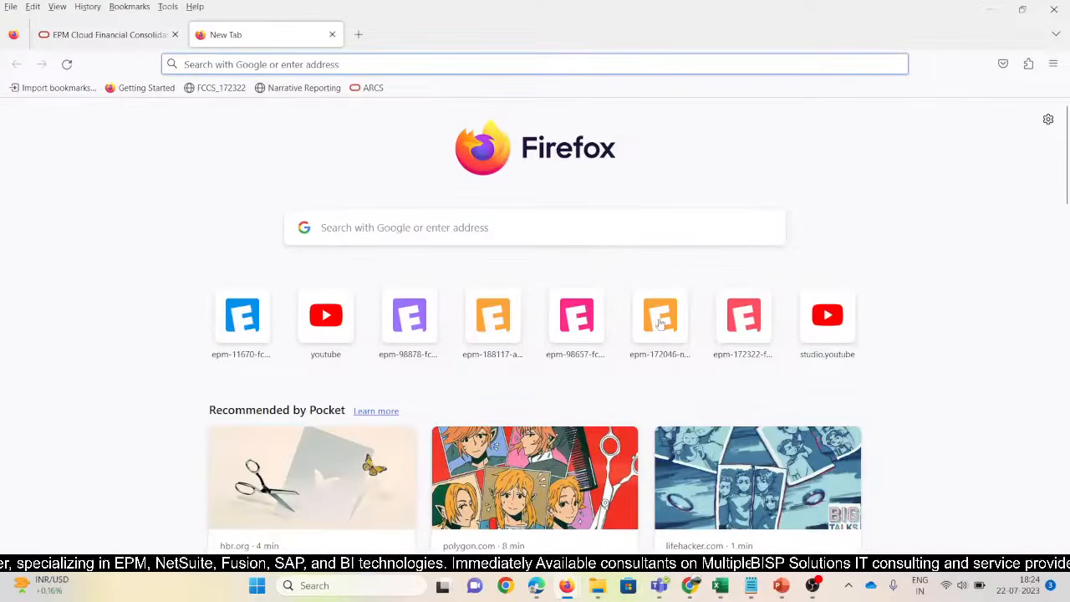
left_click(240, 326)
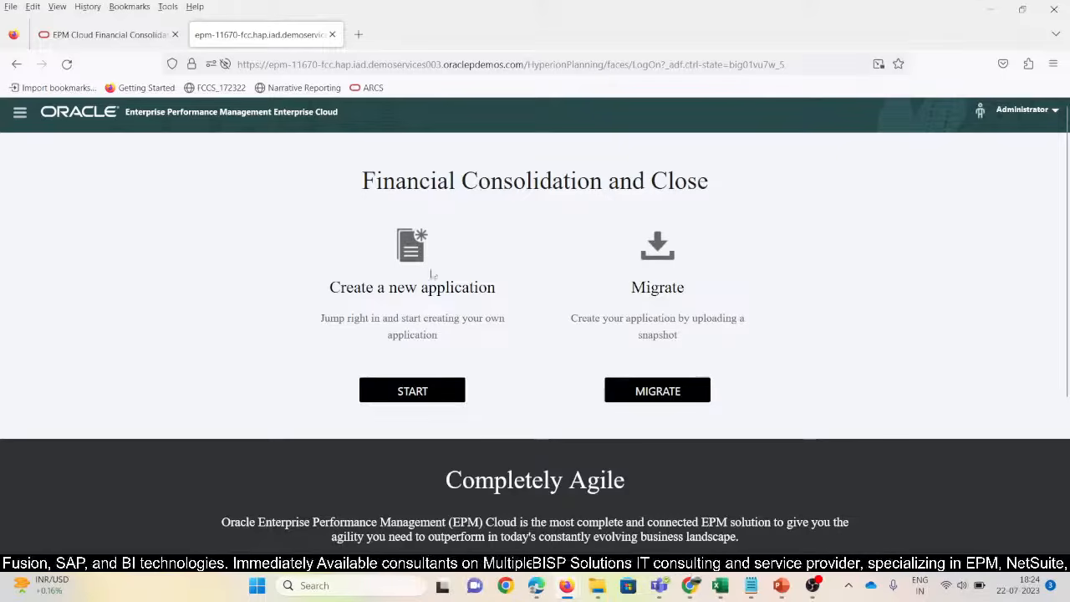
Name the new application VisCnsl, described 'Overview of Results of Various Seeded Rules of COnsolidation'
left_click(410, 396)
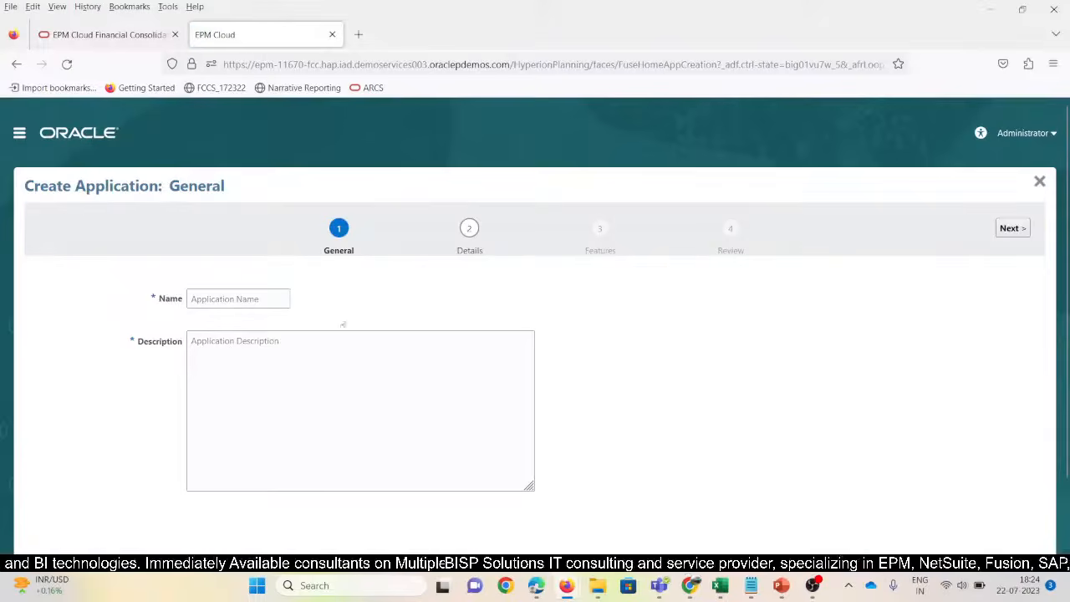
left_click(239, 299)
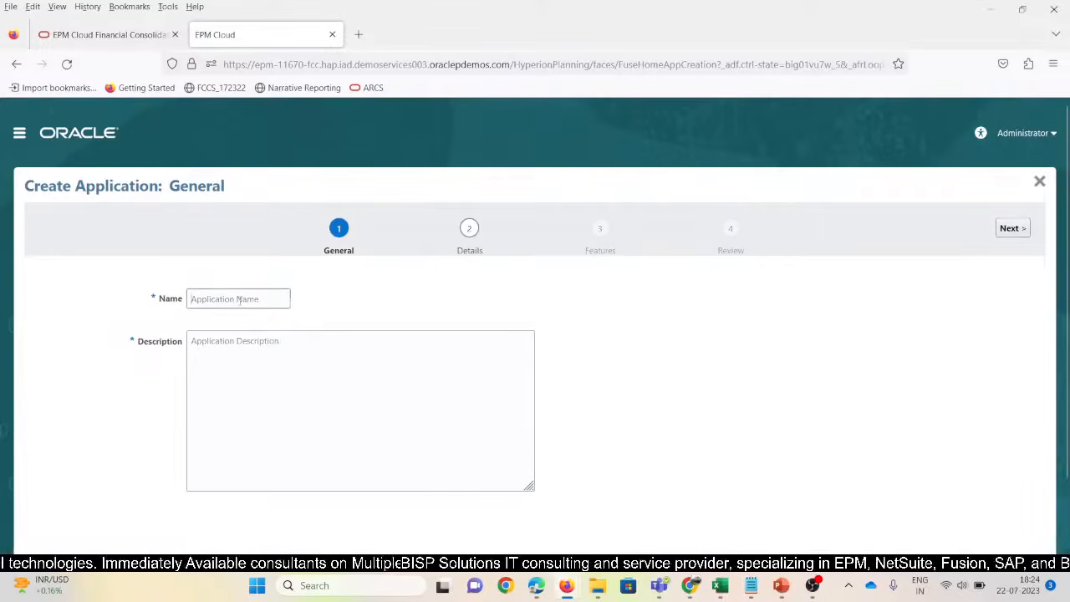
type("VisCnsl")
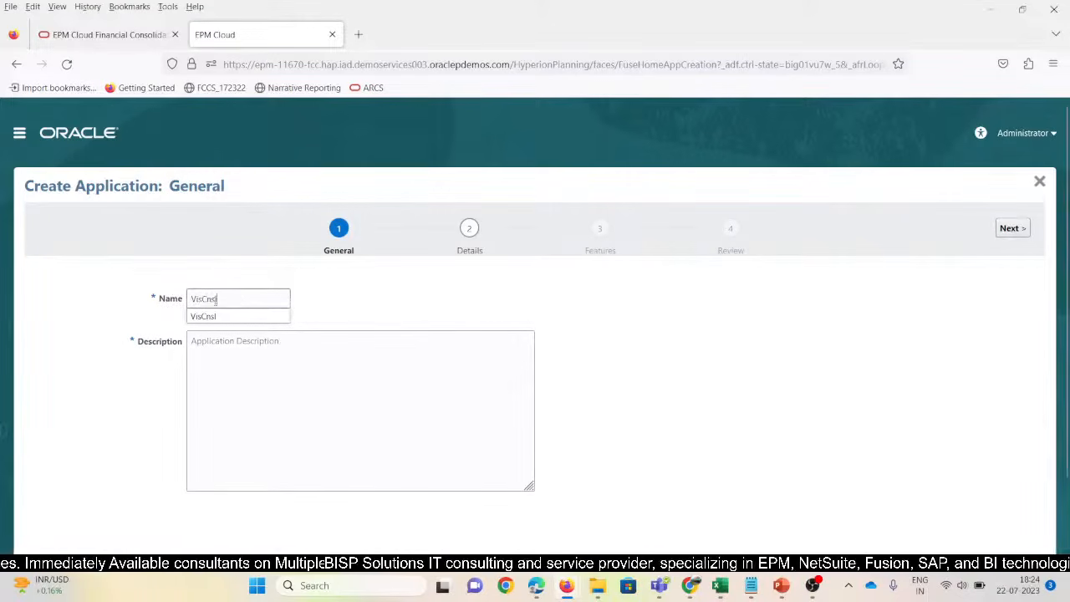
left_click(215, 316)
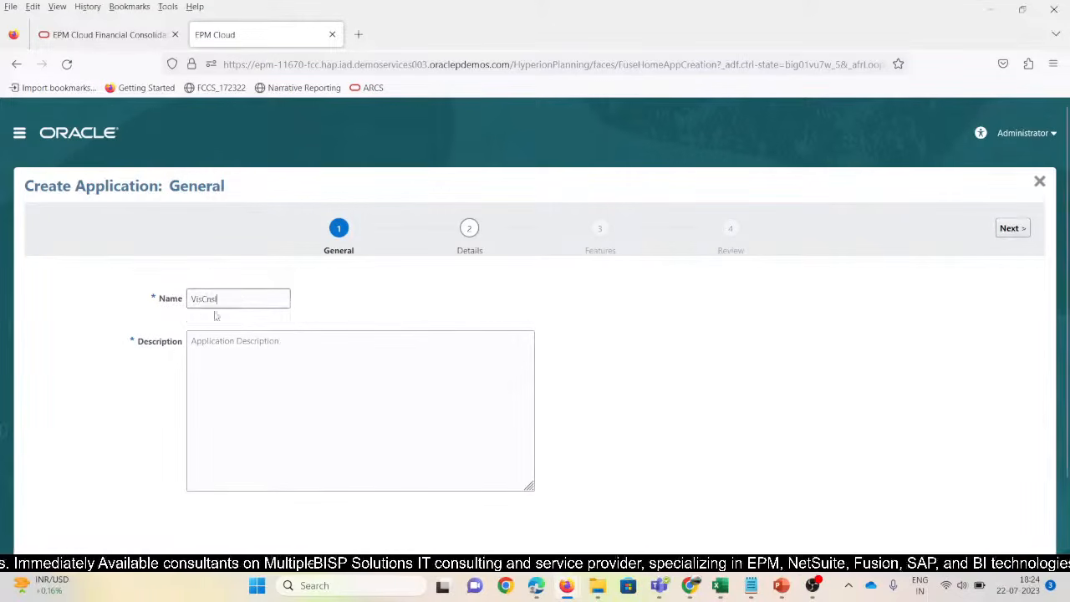
left_click(243, 344)
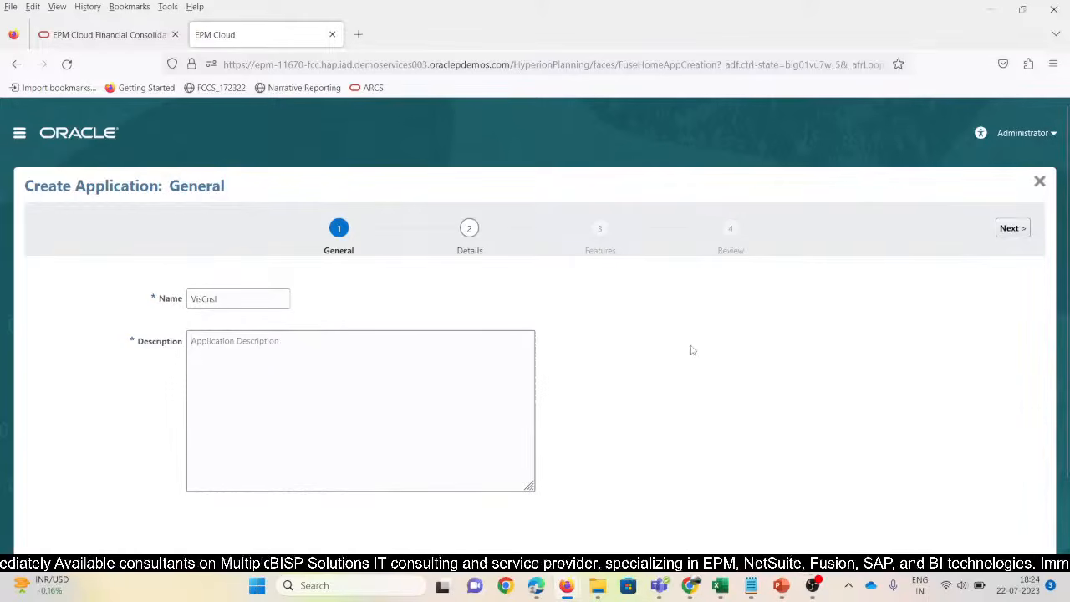
type("T")
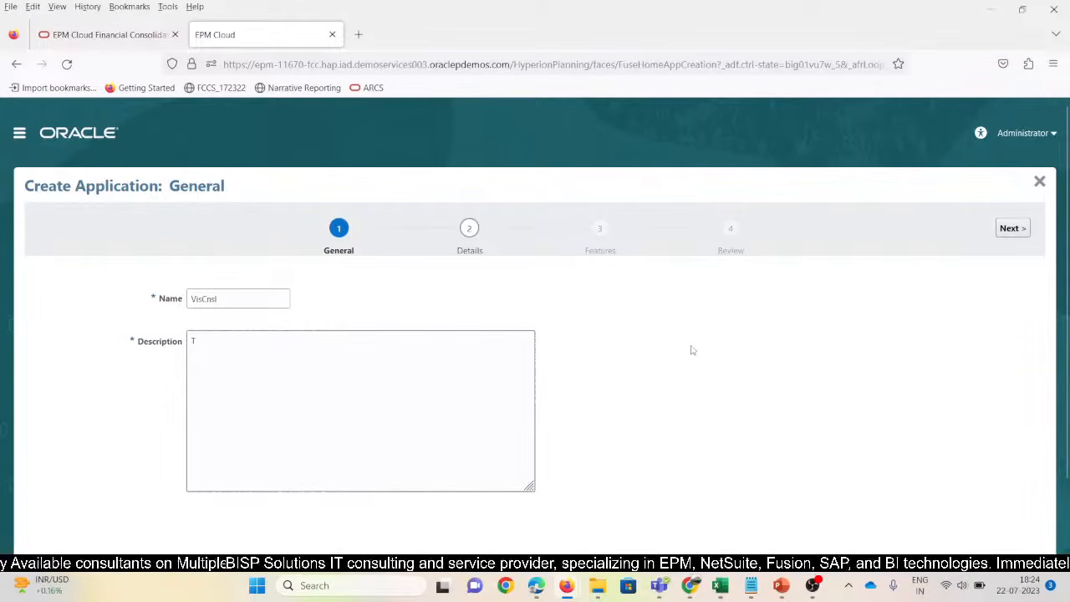
key("BackSpace")
type("O")
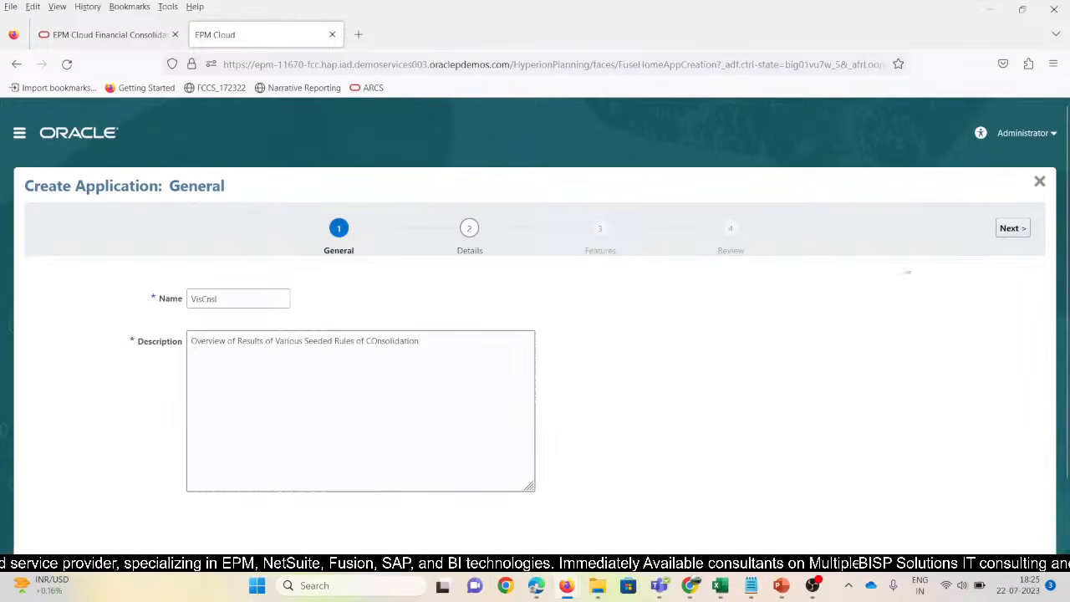
On the Details step, set the start year to 2015 (through 2031) and enable Multicurrency
left_click(1012, 228)
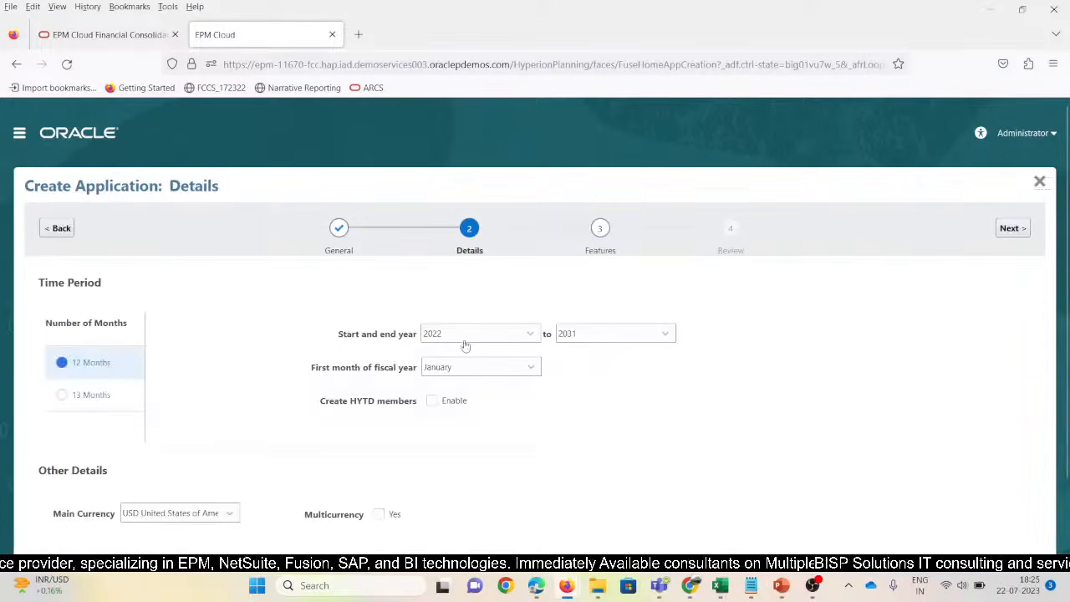
left_click(464, 333)
left_click(458, 382)
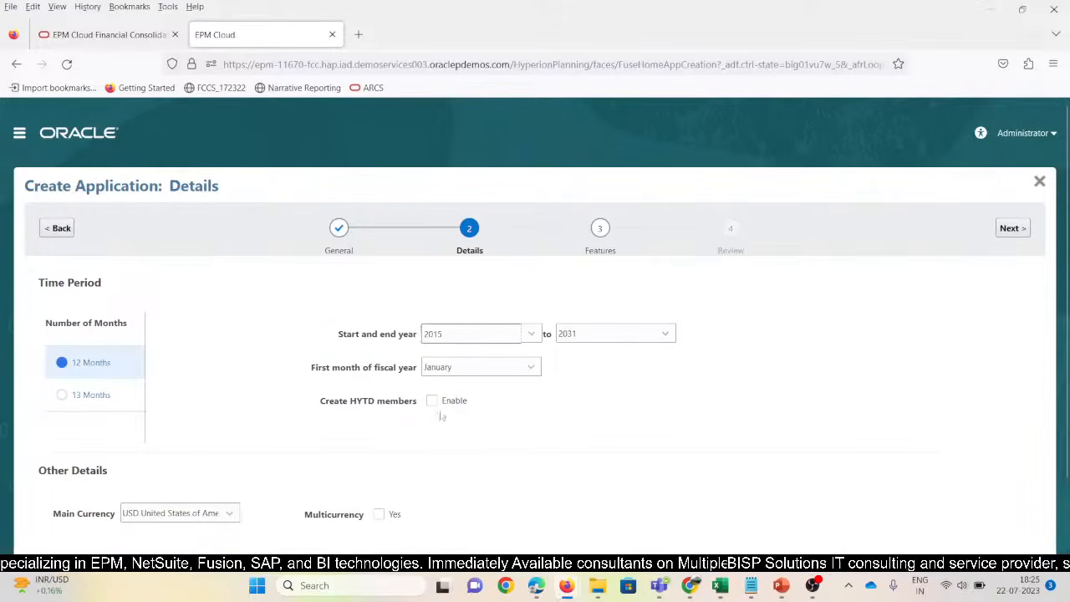
scroll(435, 423, "down", 2)
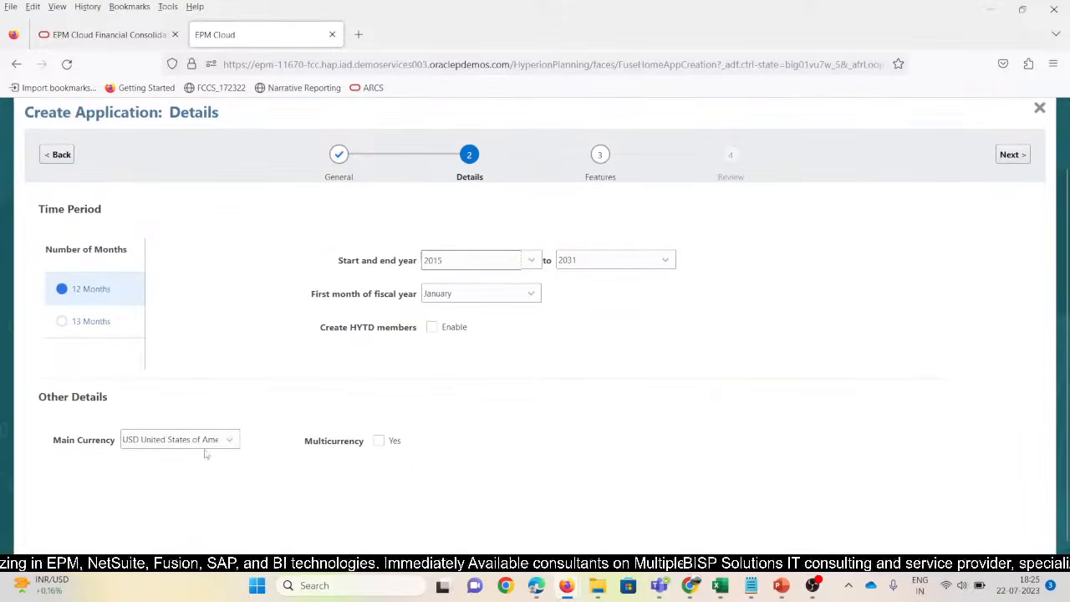
left_click(380, 441)
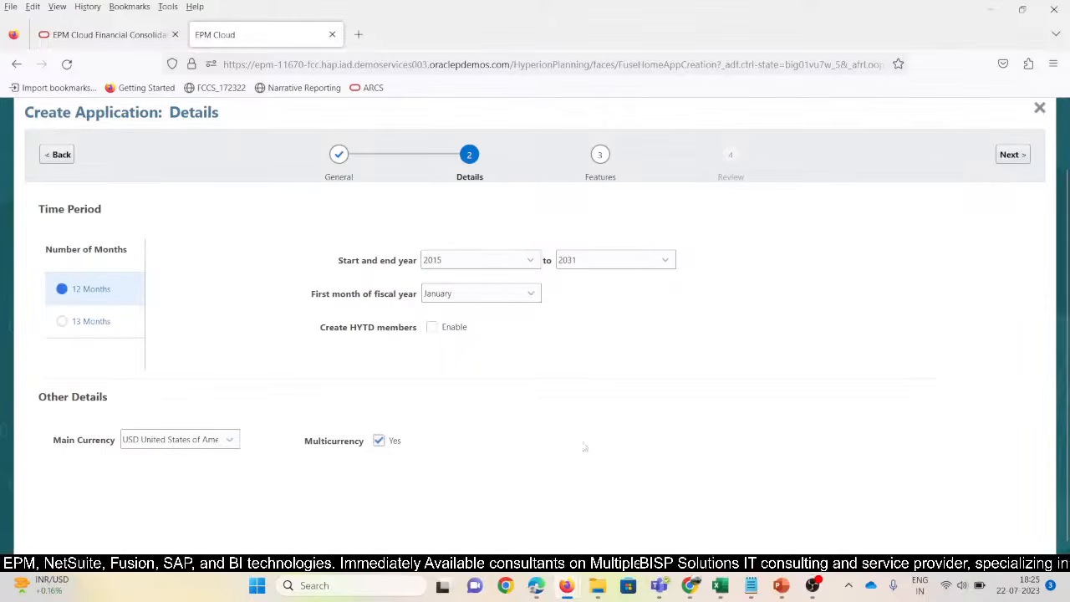
scroll(600, 440, "up", 2)
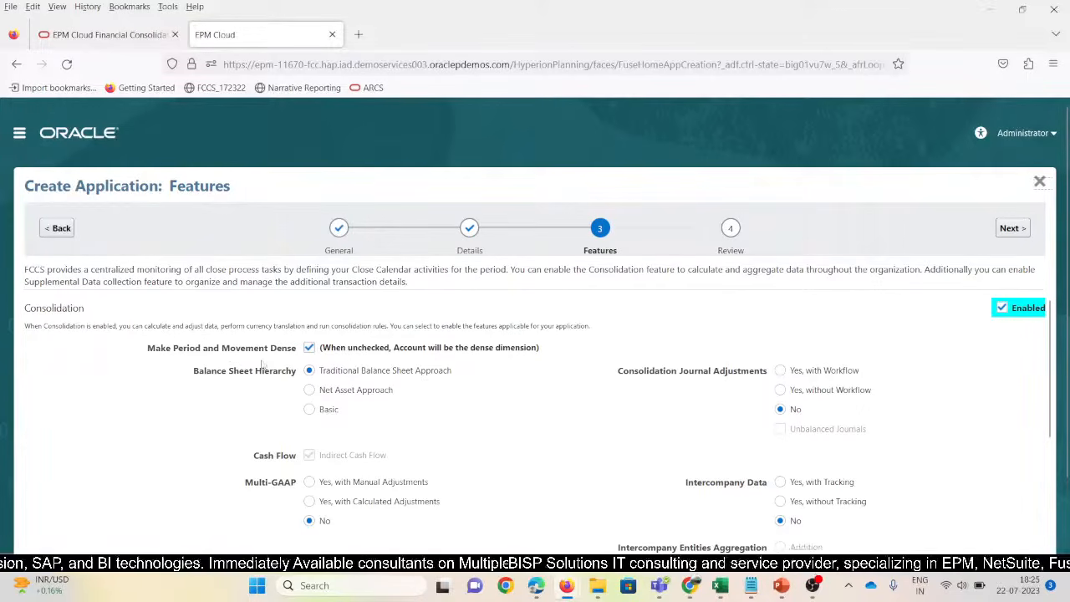
Choose Multi-GAAP 'Yes, with Manual Adjustments' and name custom Dimension 1 'Product'
scroll(407, 407, "down", 2)
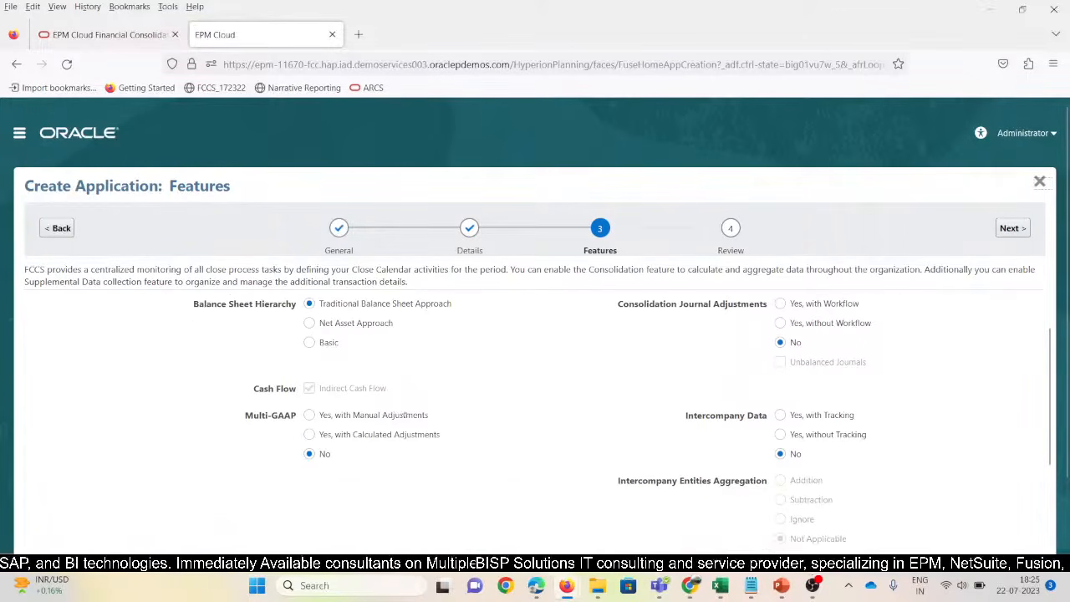
left_click(321, 418)
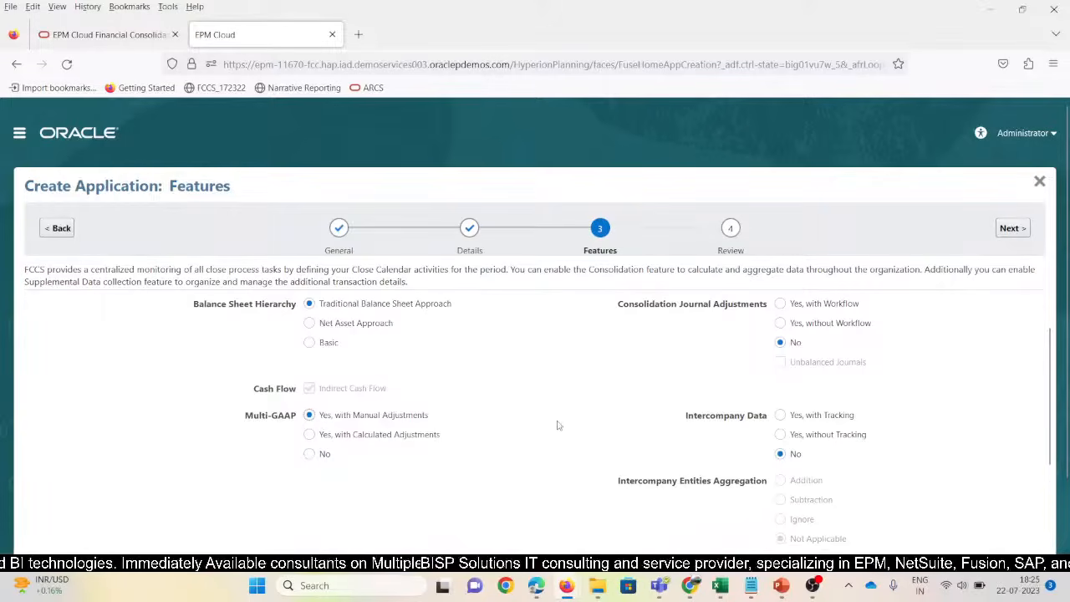
scroll(558, 425, "down", 4)
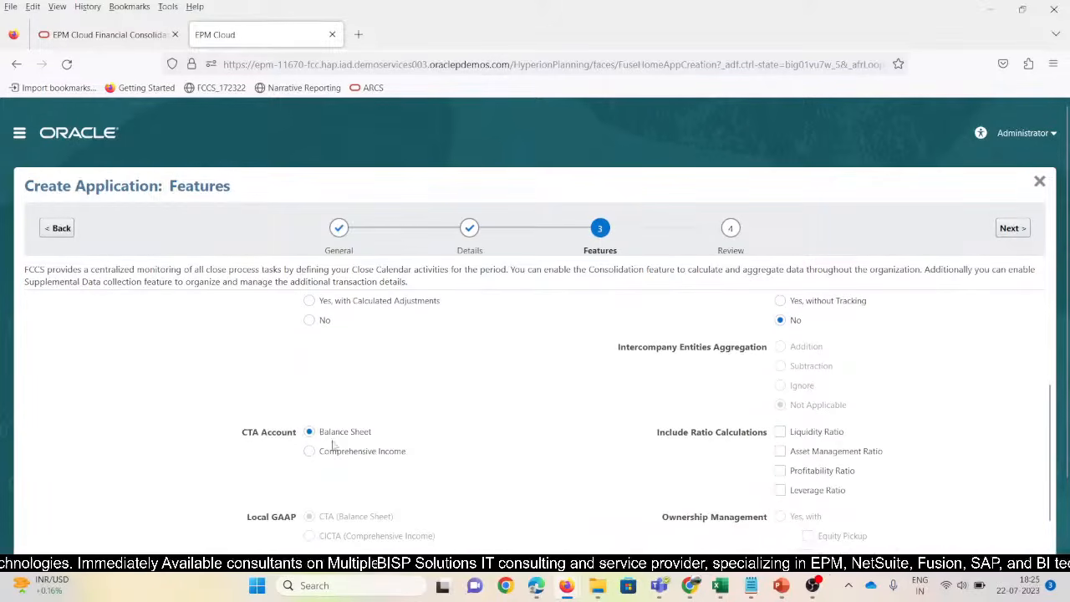
scroll(350, 465, "down", 3)
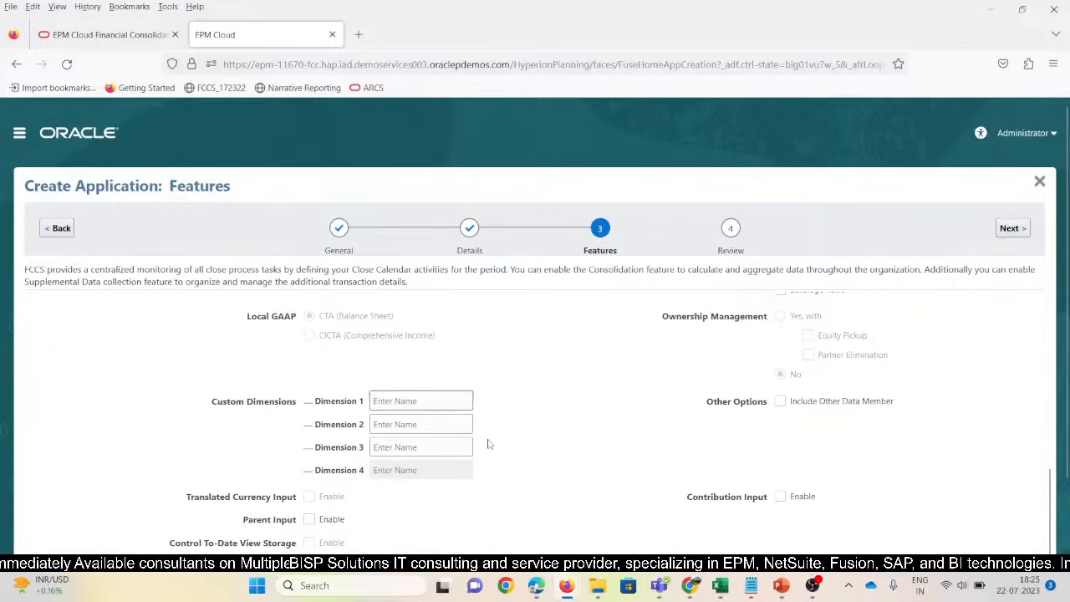
type("Product")
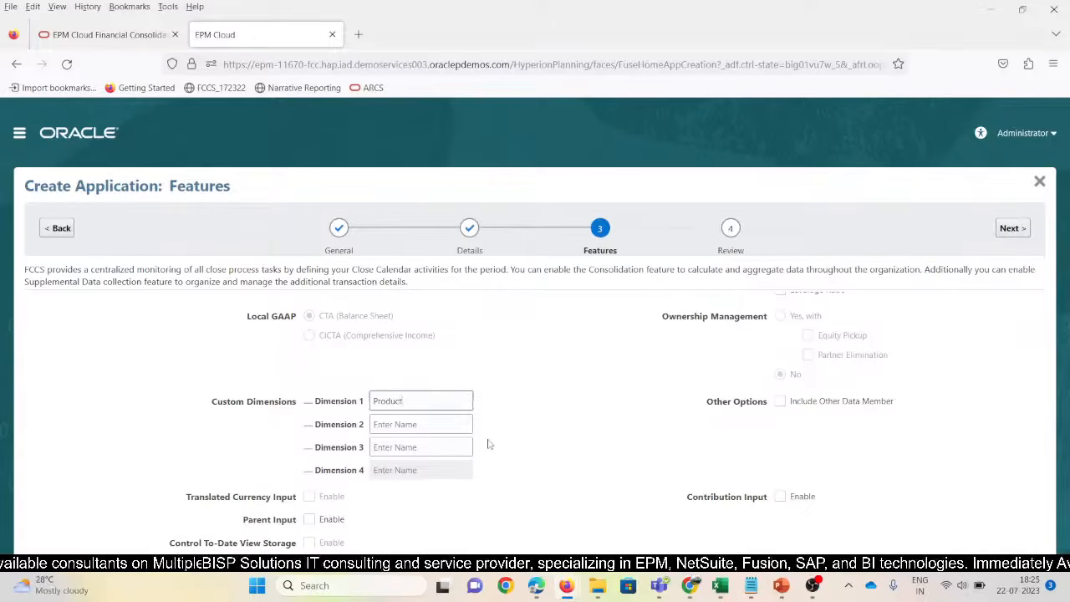
scroll(489, 445, "down", 1)
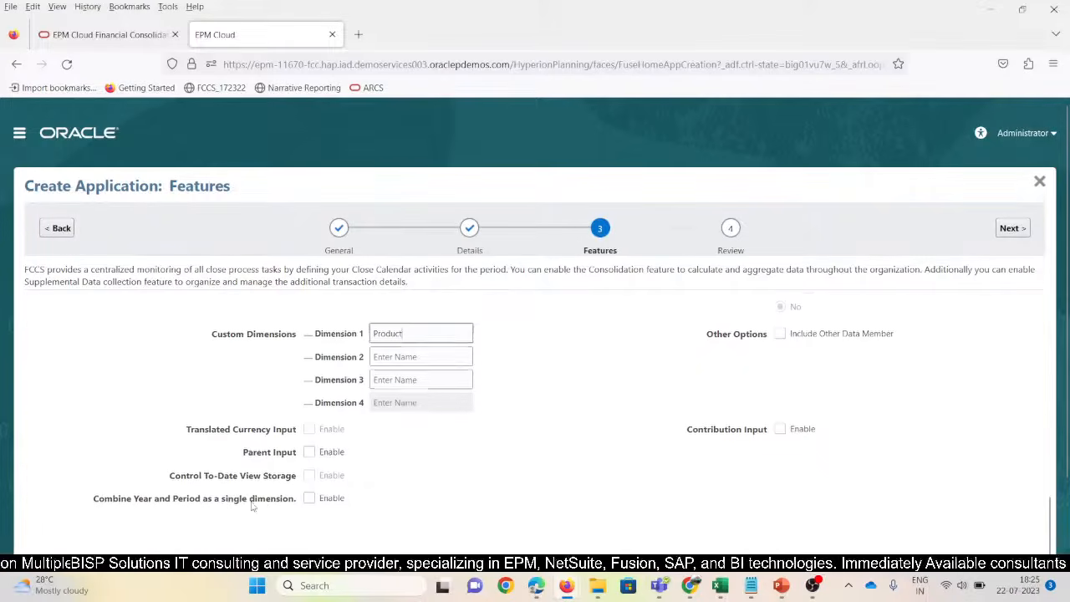
scroll(268, 504, "down", 1)
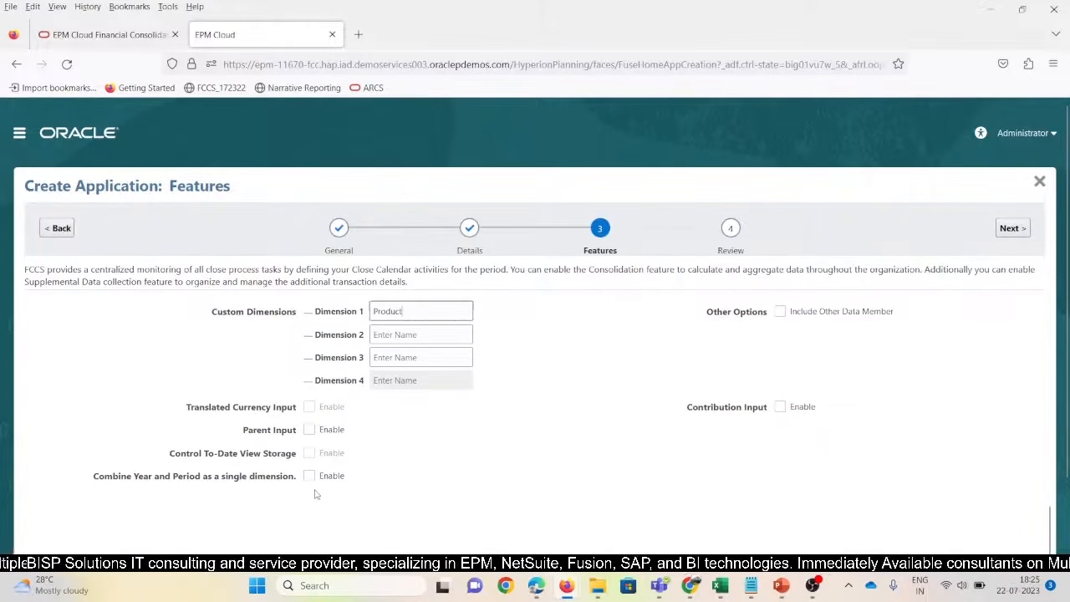
scroll(316, 495, "down", 1)
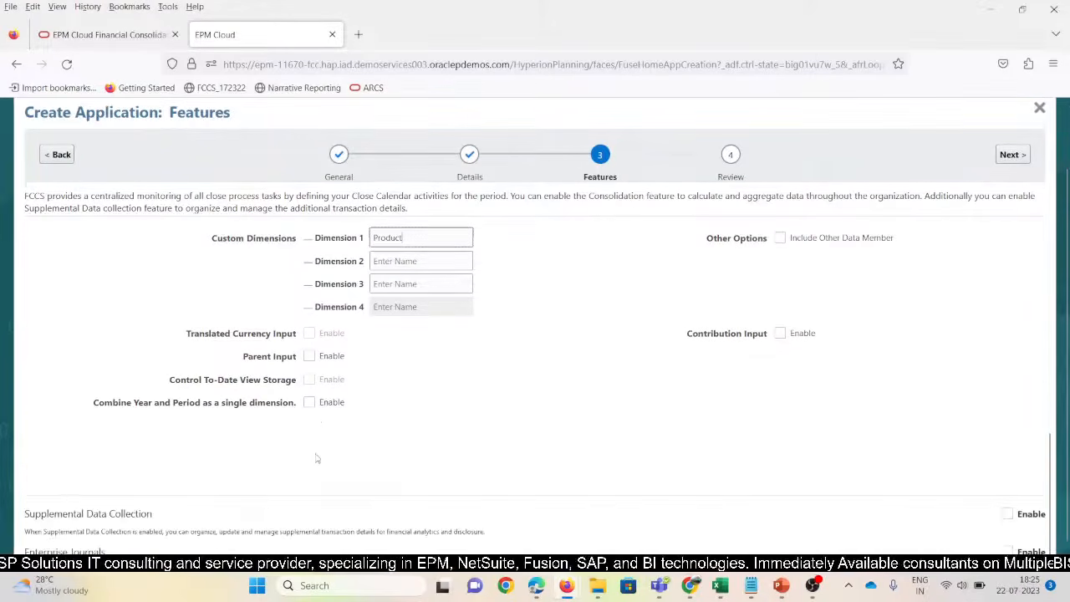
Enable Journal Adjustments with Workflow and Intercompany with Tracking, using Addition aggregation
scroll(400, 440, "up", 5)
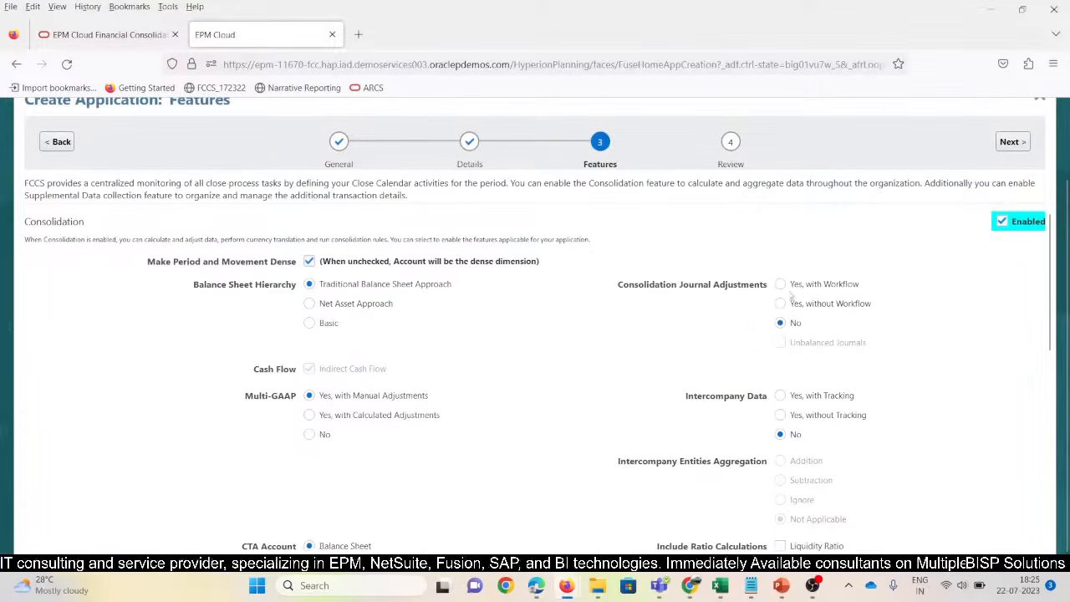
left_click(780, 284)
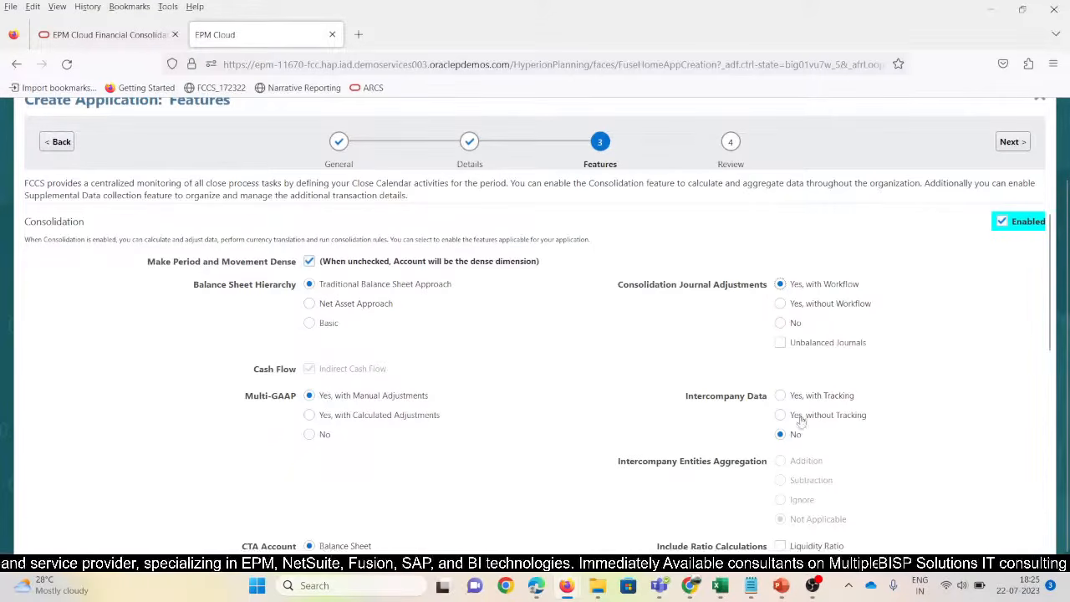
left_click(780, 395)
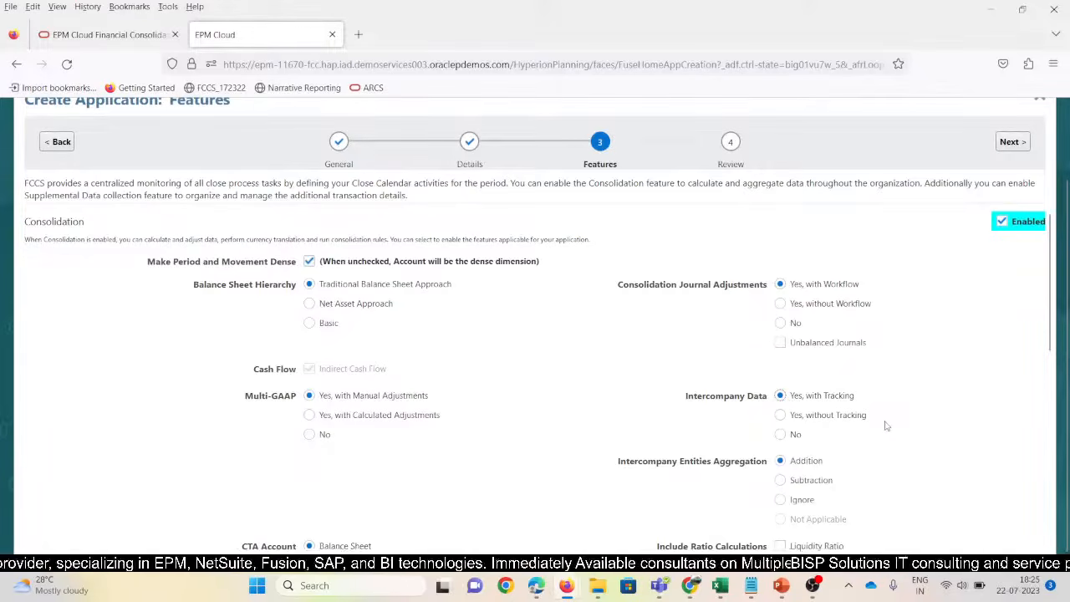
scroll(886, 427, "down", 1)
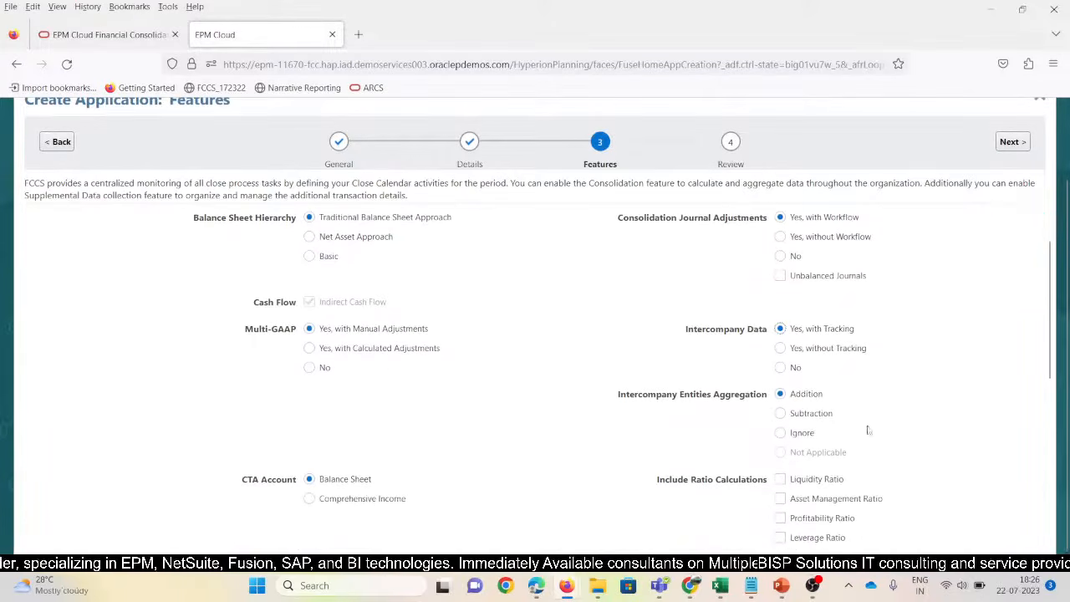
left_click(779, 413)
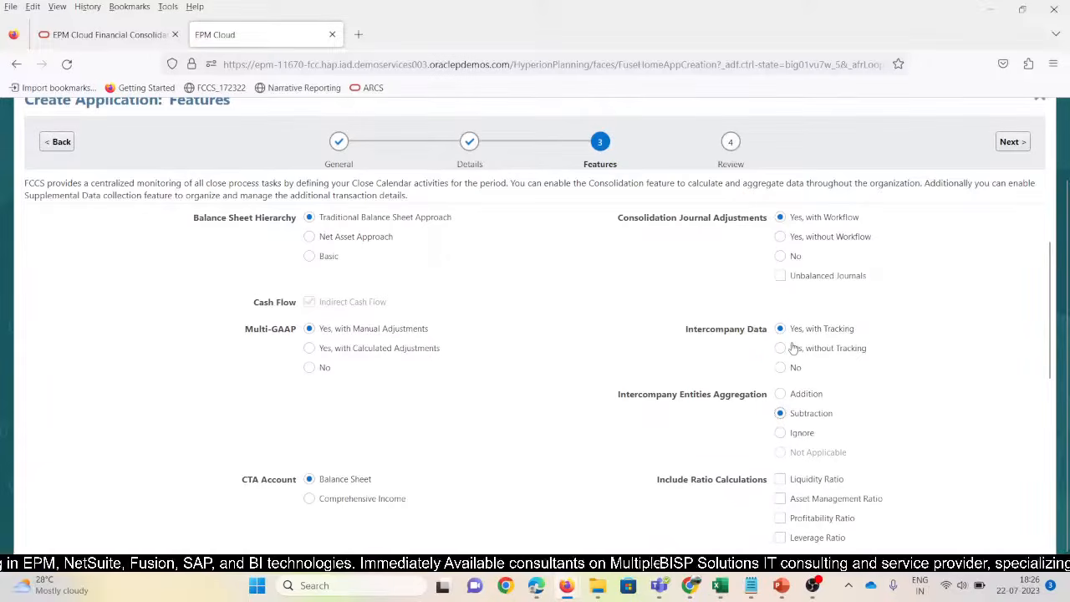
left_click(780, 393)
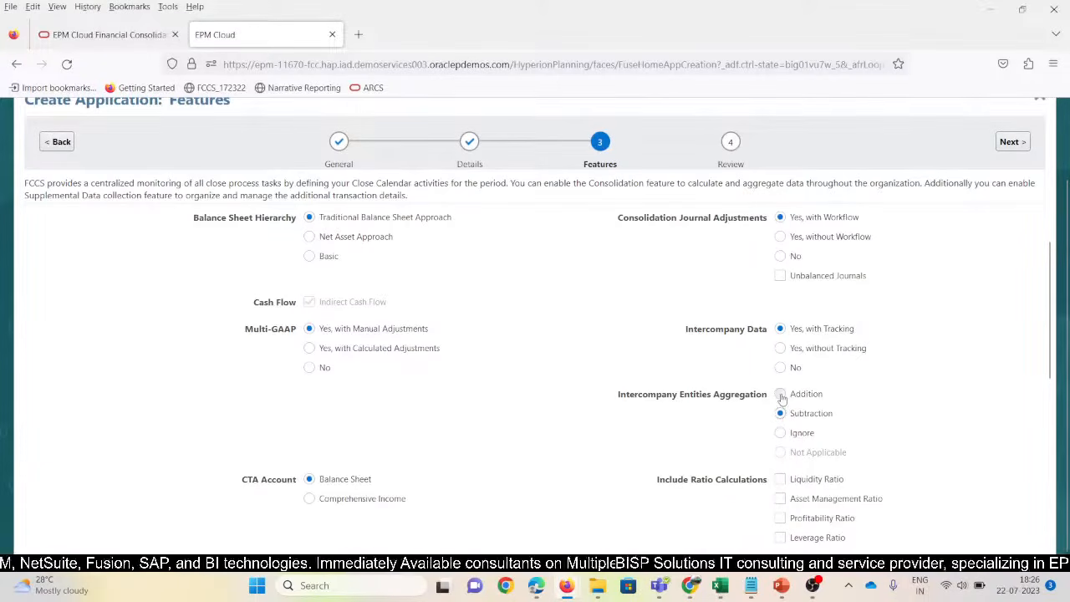
Add Liquidity and Asset Management ratios, Equity Pickup, Partner Elimination and Supplemental Data Collection
scroll(880, 433, "down", 2)
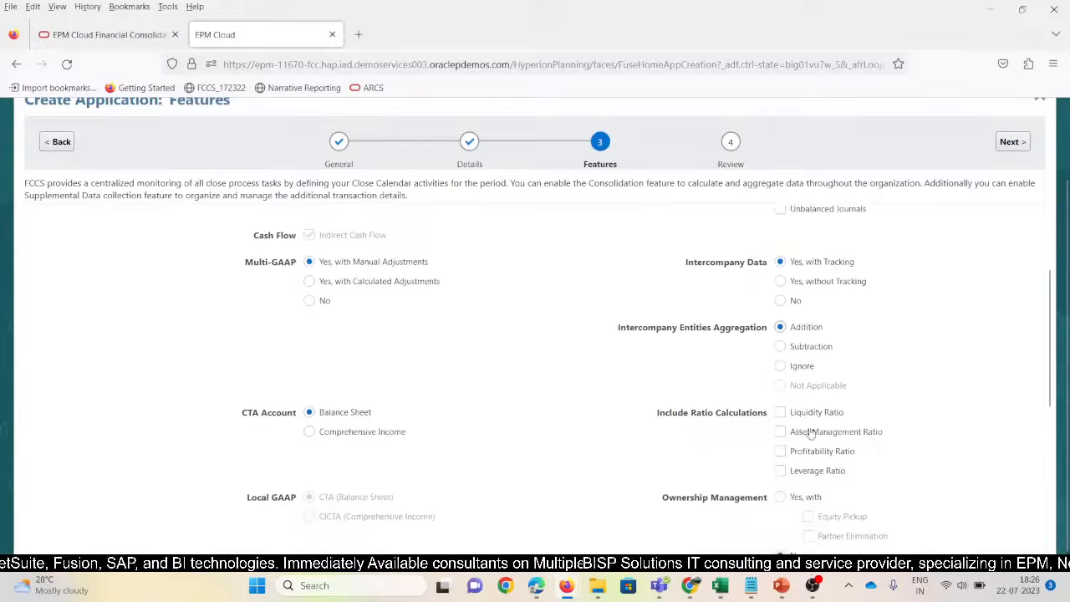
left_click(780, 412)
left_click(780, 432)
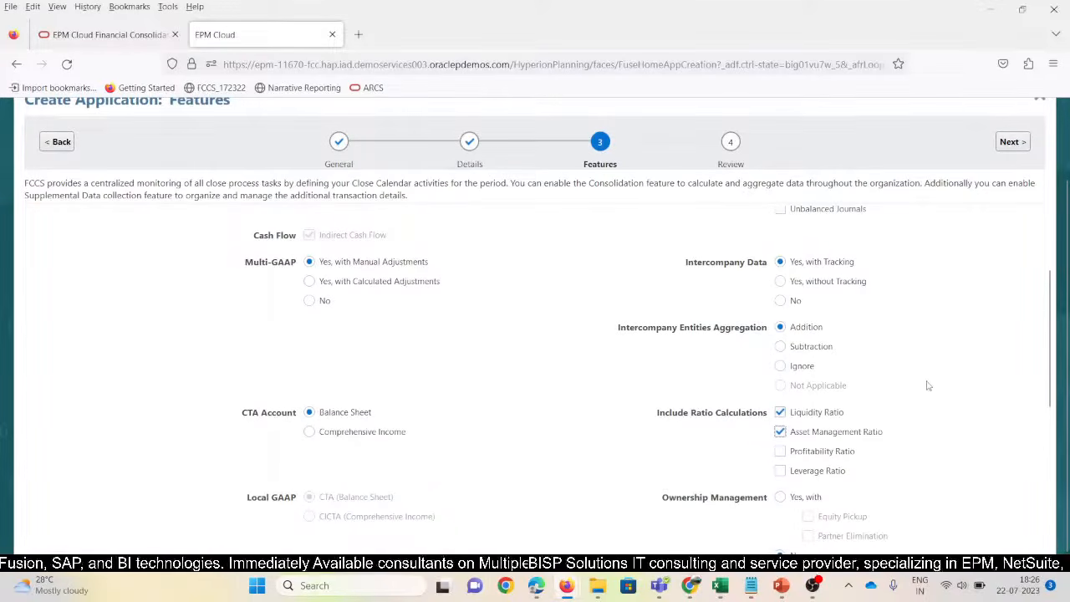
scroll(934, 377, "down", 3)
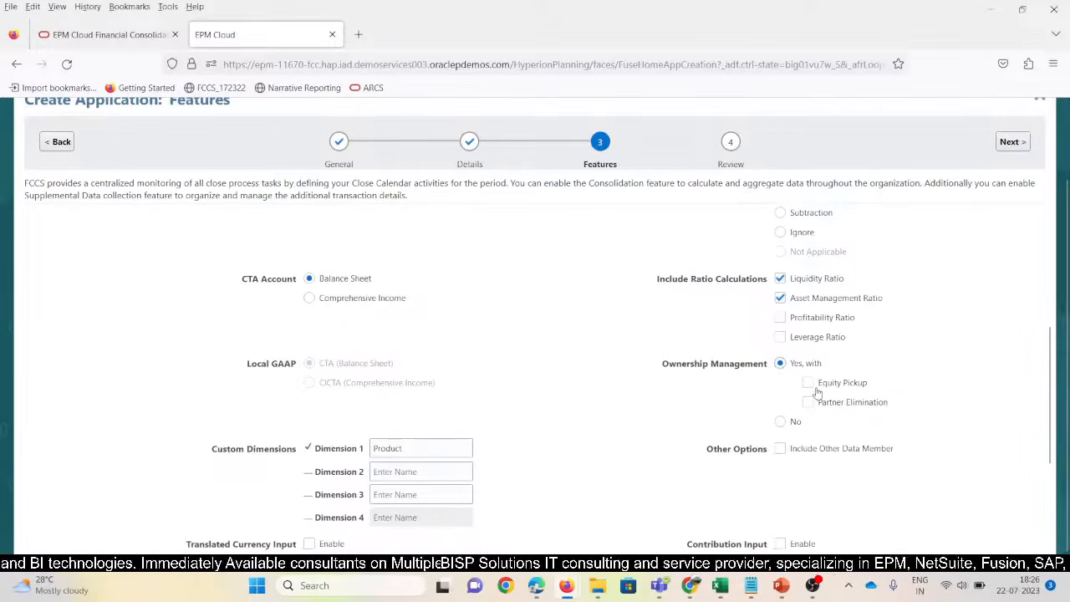
left_click(809, 385)
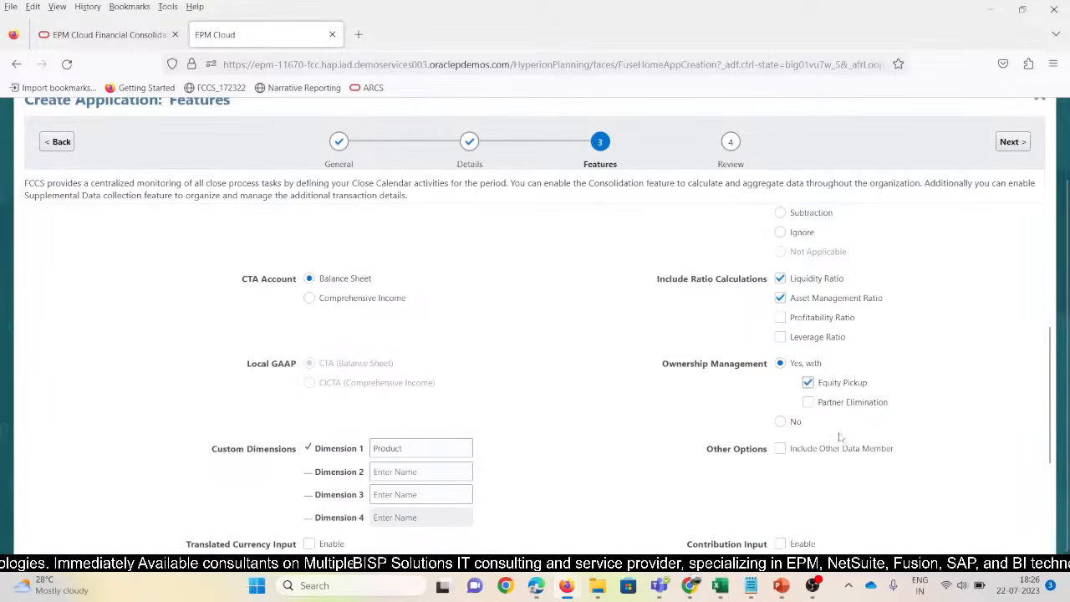
left_click(808, 403)
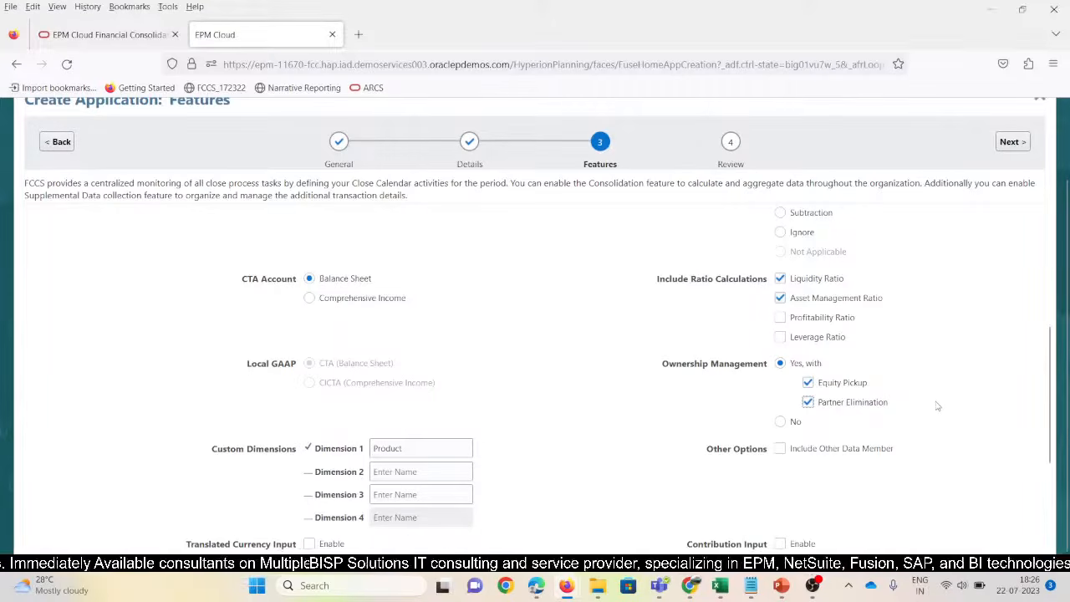
scroll(836, 406, "down", 1)
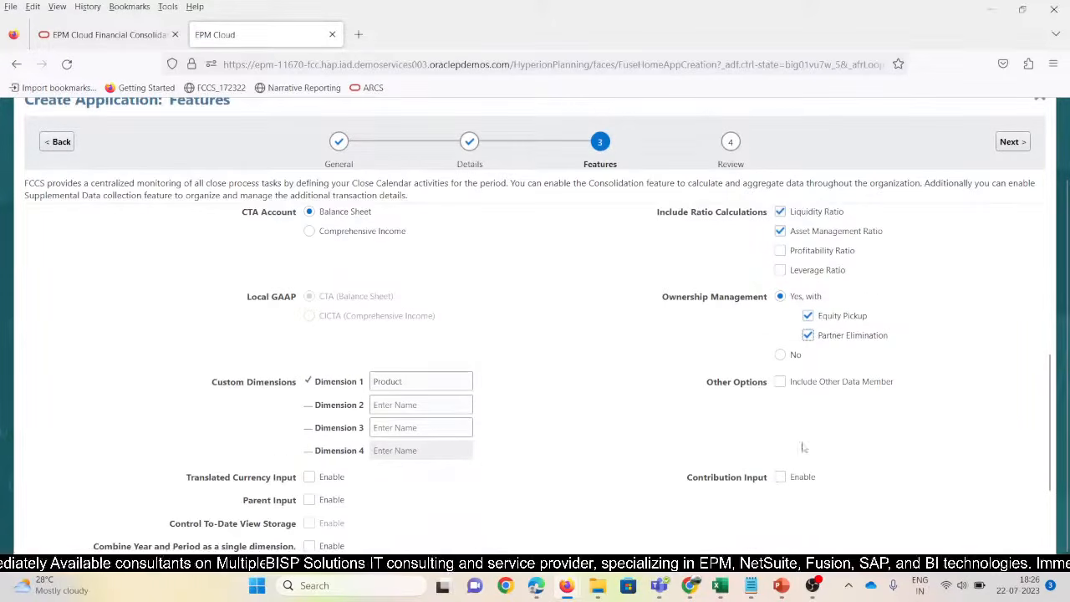
scroll(803, 451, "down", 2)
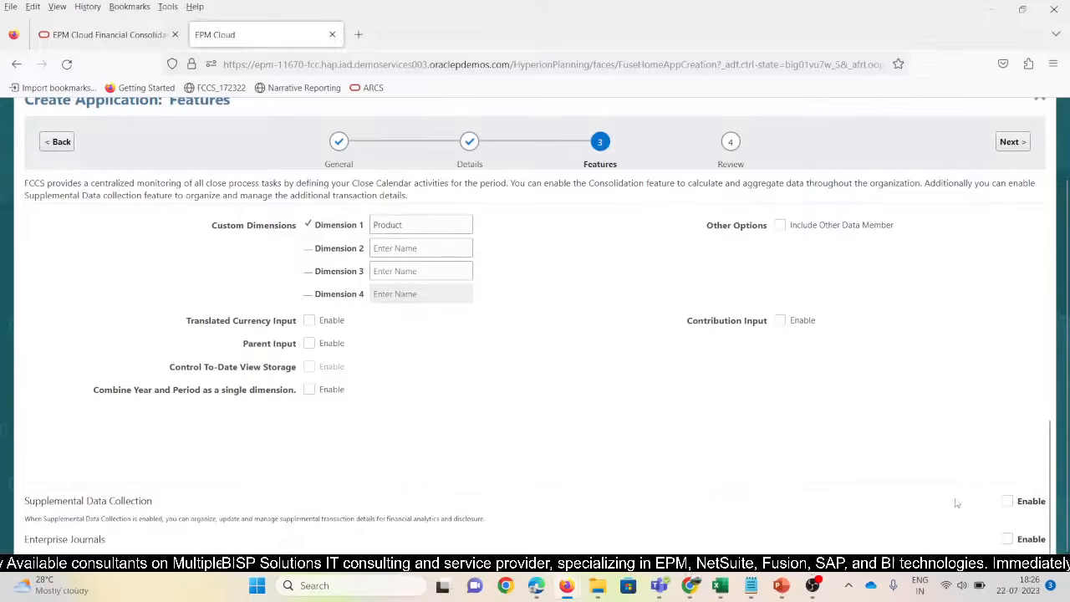
left_click(1008, 502)
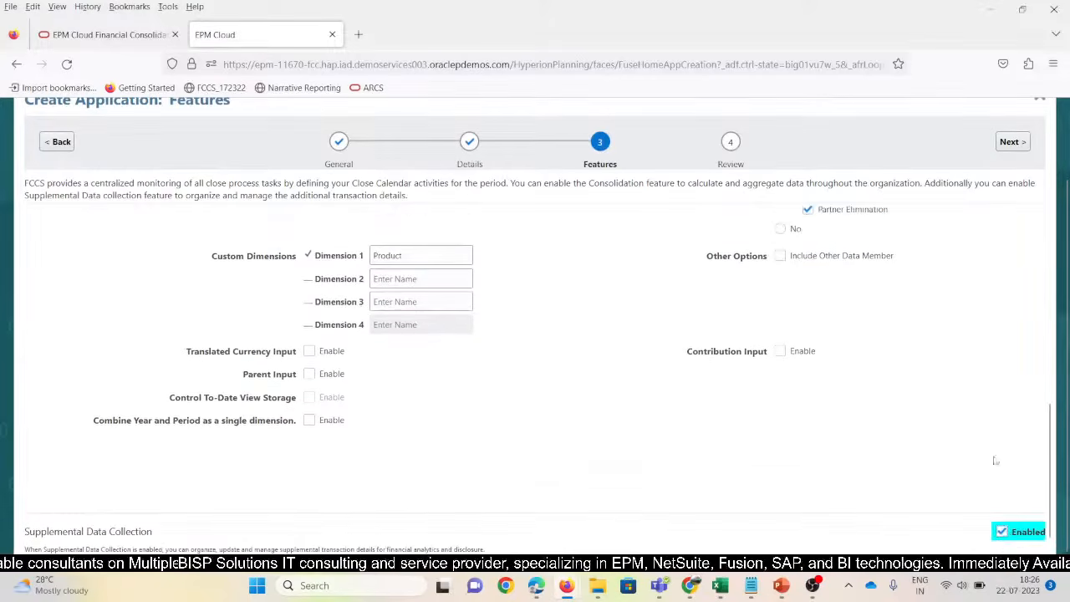
scroll(995, 460, "down", 1)
scroll(724, 350, "up", 10)
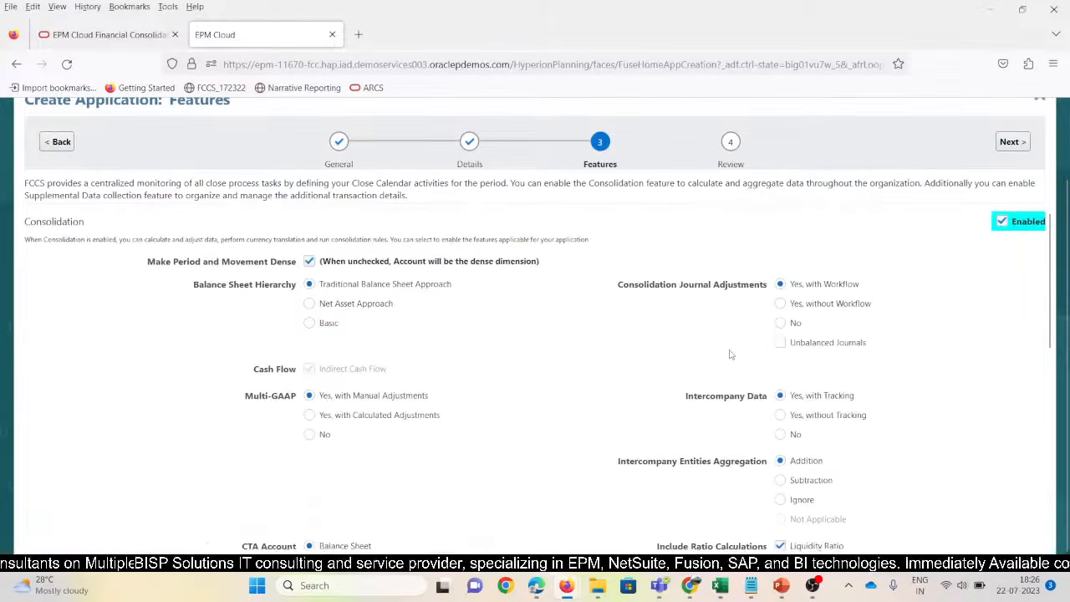
left_click(1011, 142)
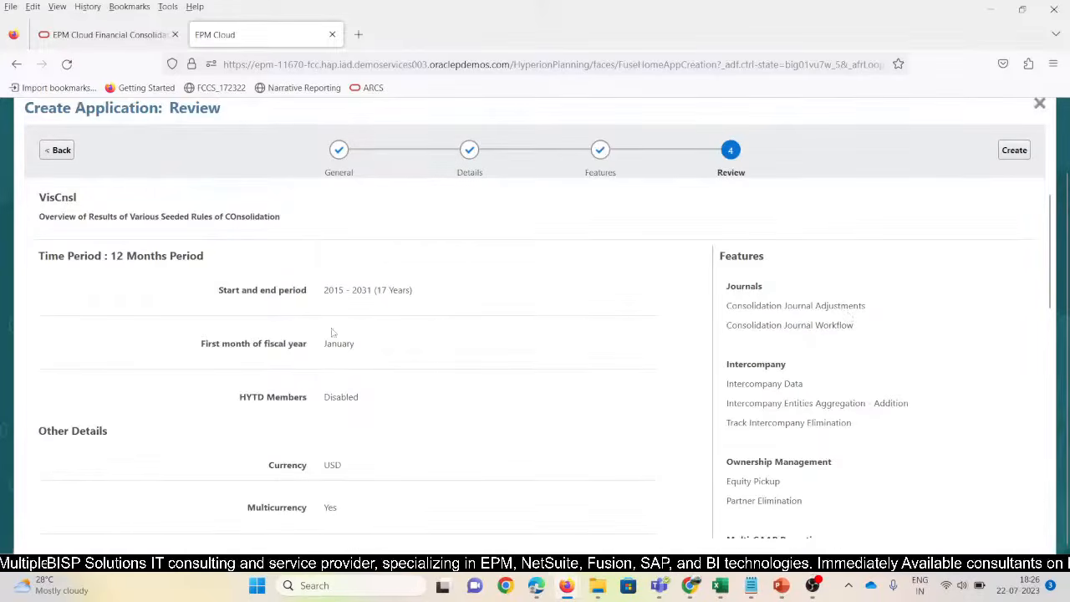
scroll(874, 454, "down", 5)
scroll(873, 453, "up", 5)
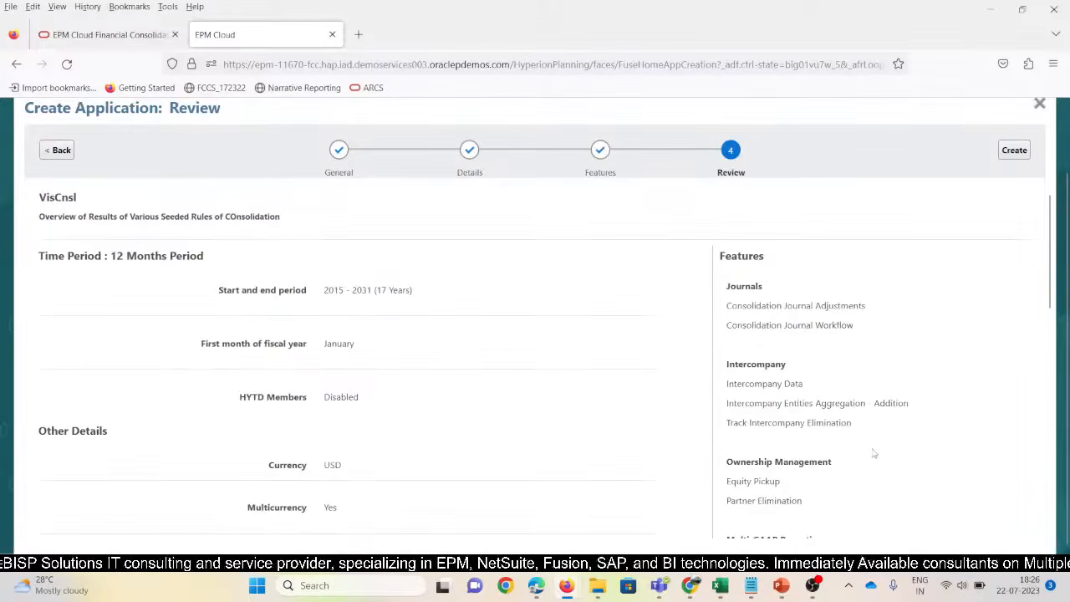
scroll(567, 314, "up", 2)
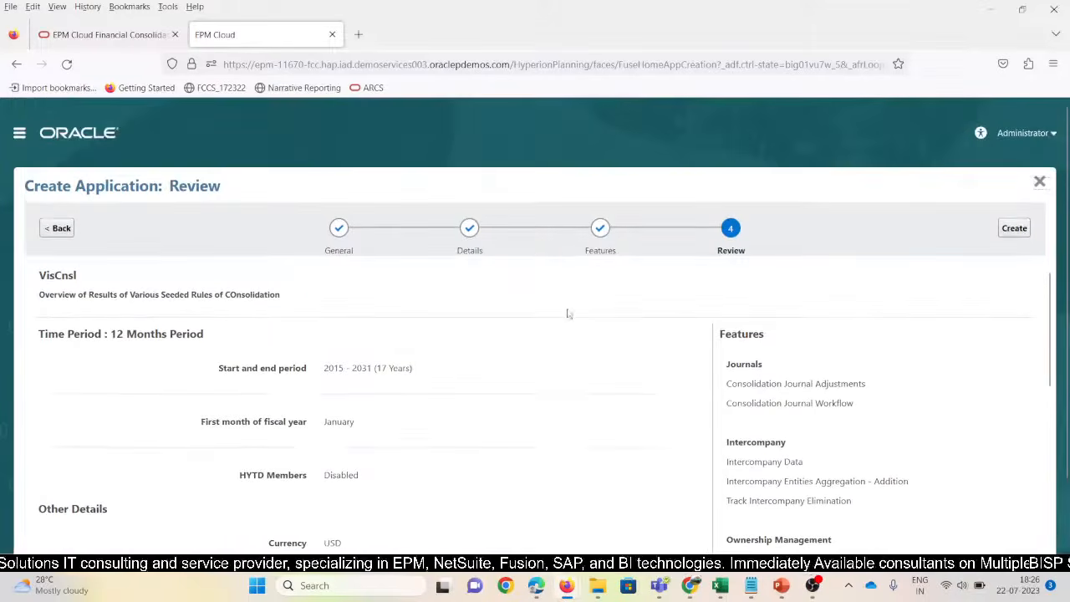
left_click(1014, 228)
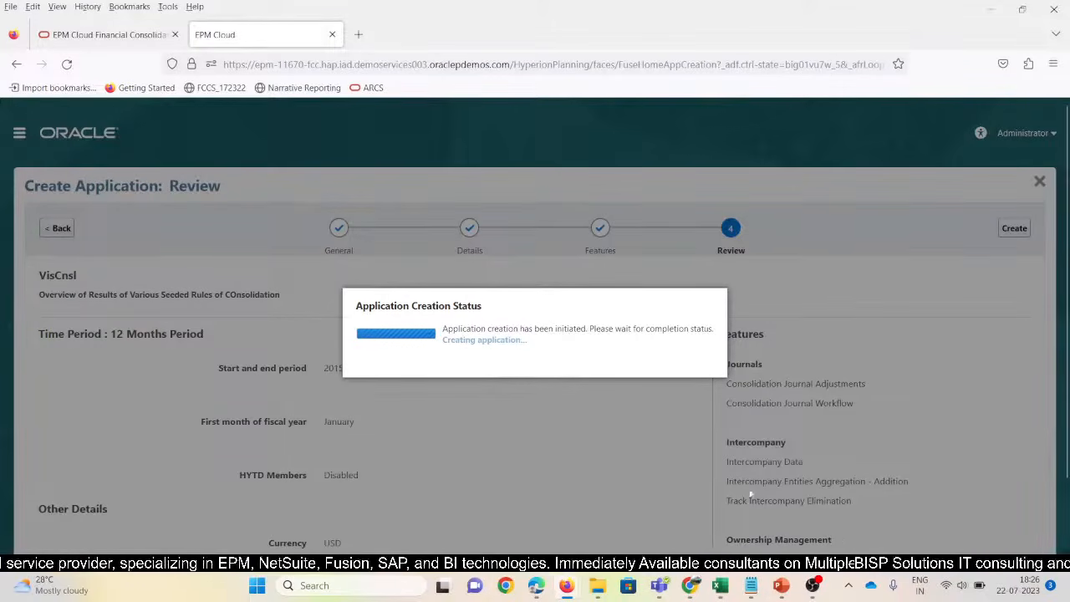
mouse_move(719, 585)
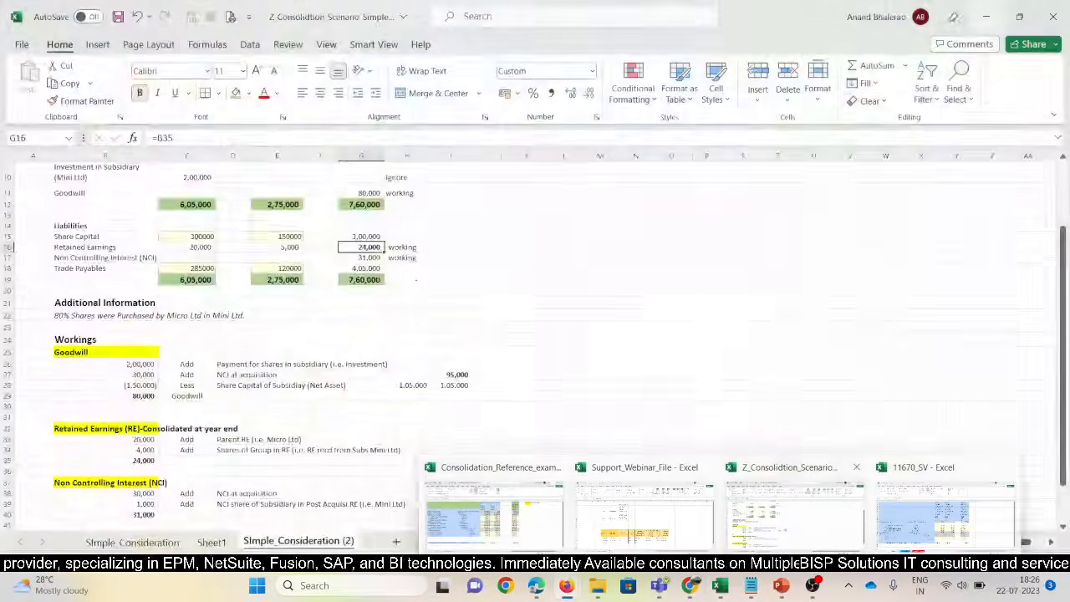
In the consolidation workbook, clear the stray working figures from H27:I28
left_click(795, 515)
scroll(493, 334, "up", 3)
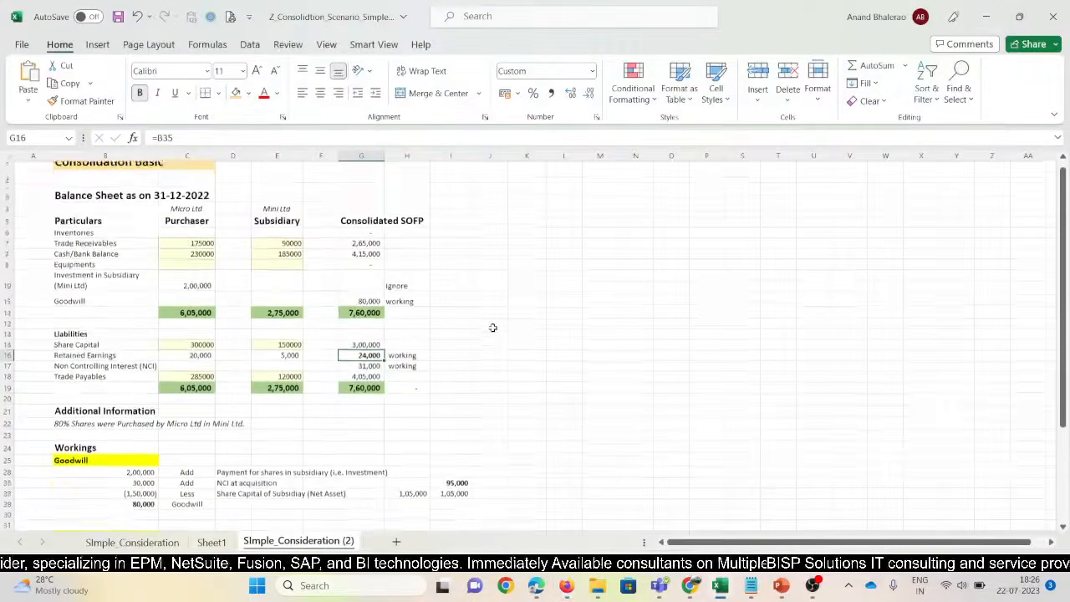
left_click_drag(422, 492, 443, 502)
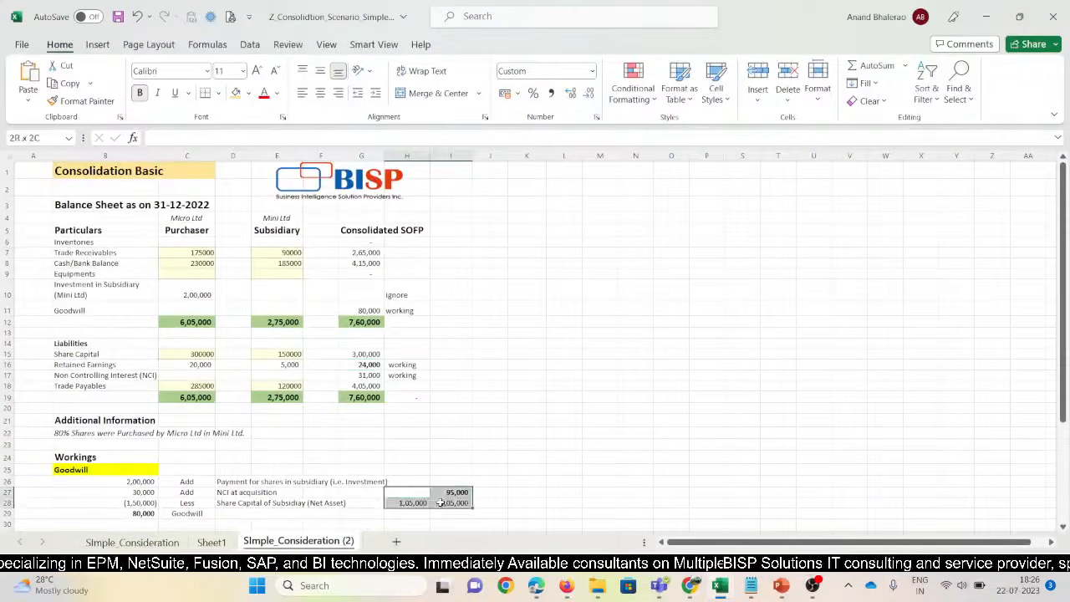
key("Delete")
left_click(493, 344)
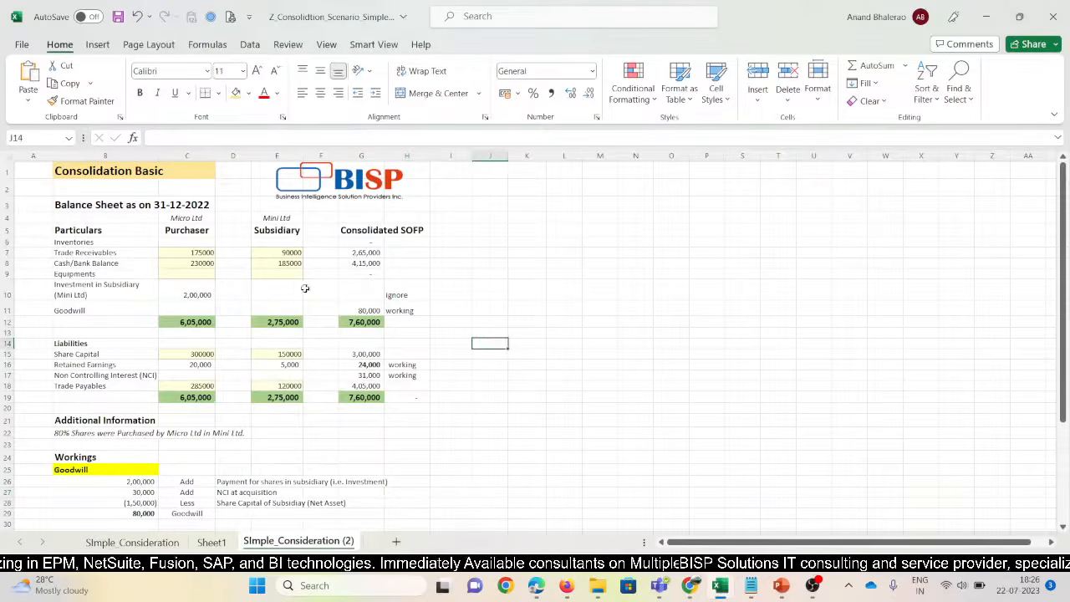
Rename the Purchaser column heading in C5 to 'Holding'
scroll(492, 344, "up", 2)
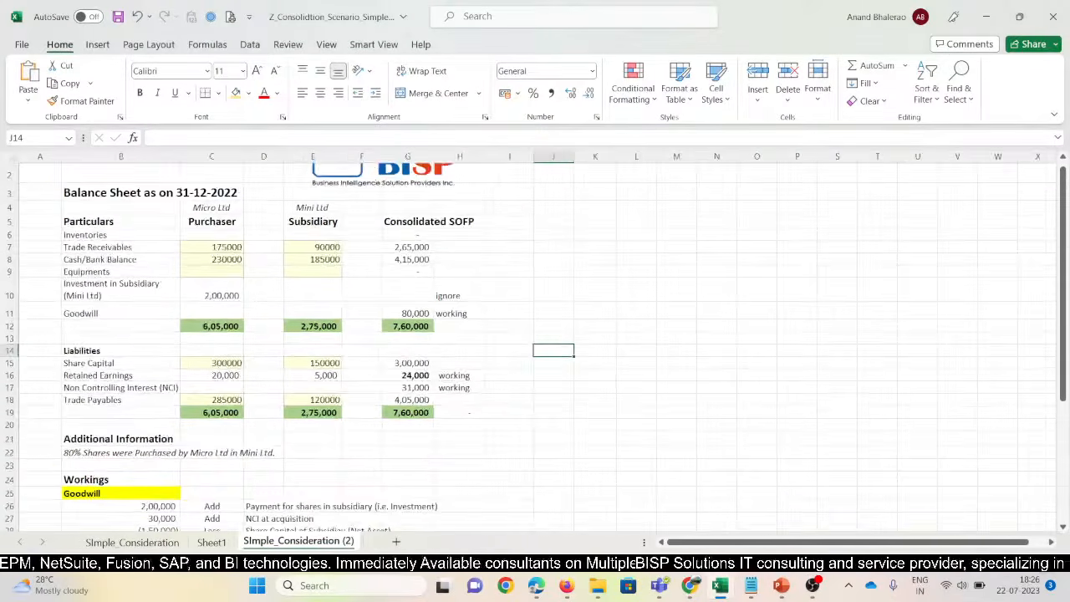
scroll(371, 265, "up", 1)
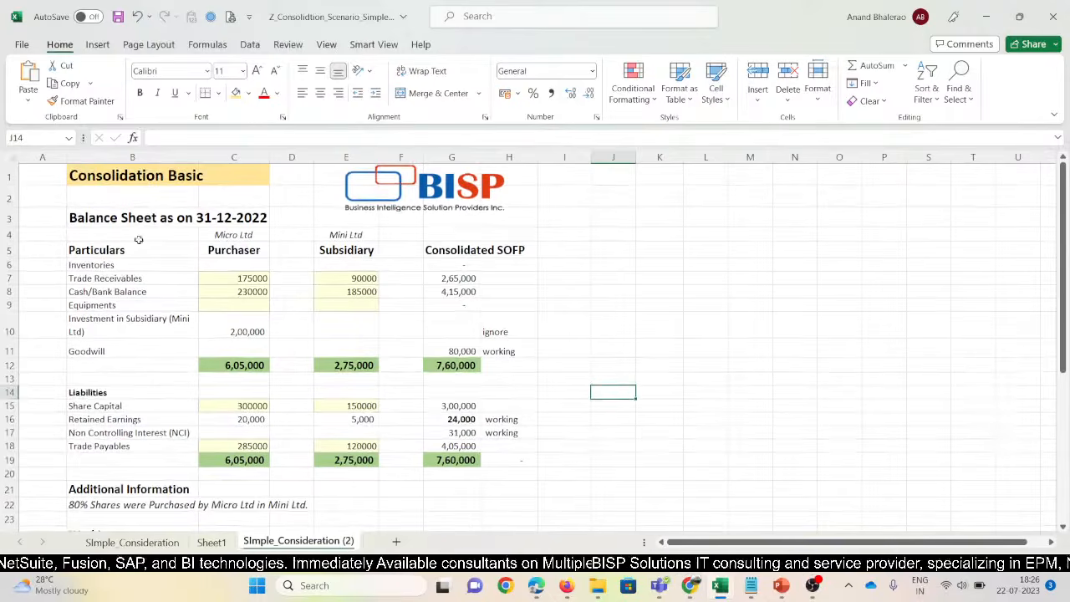
left_click(108, 223)
key("Down")
key("Down")
key("Down")
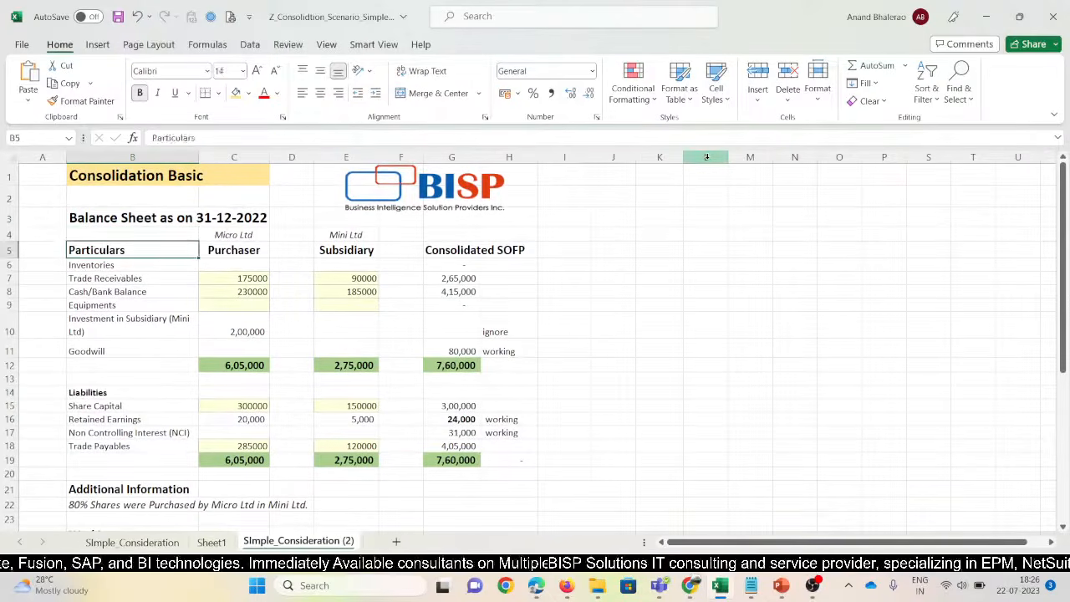
key("Right")
key("Up")
key("Up")
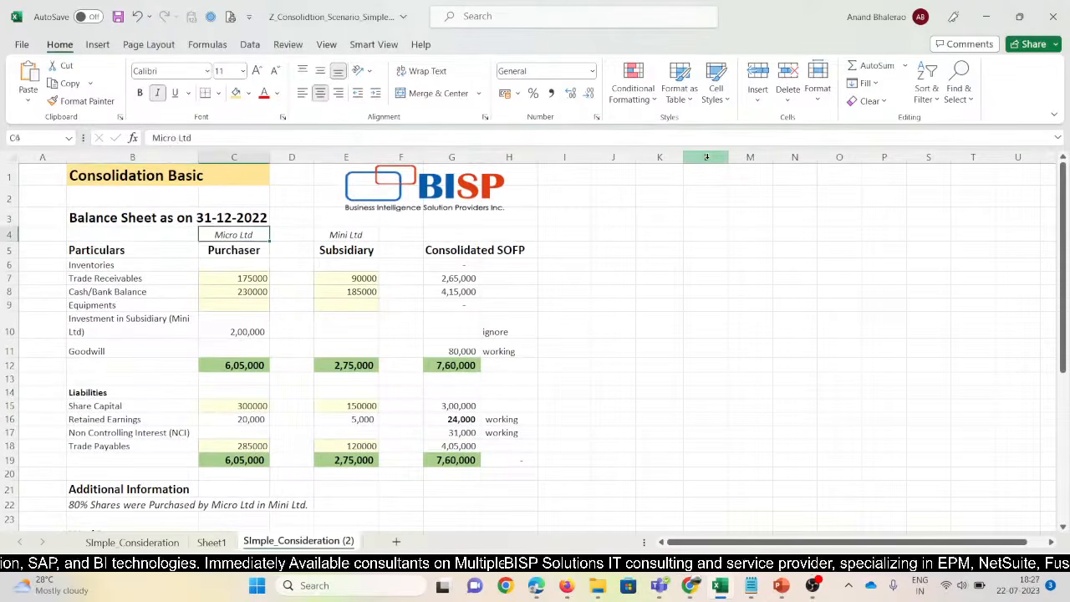
key("Right")
key("Right")
key("Down")
key("Down")
key("Left")
key("Up")
key("Left")
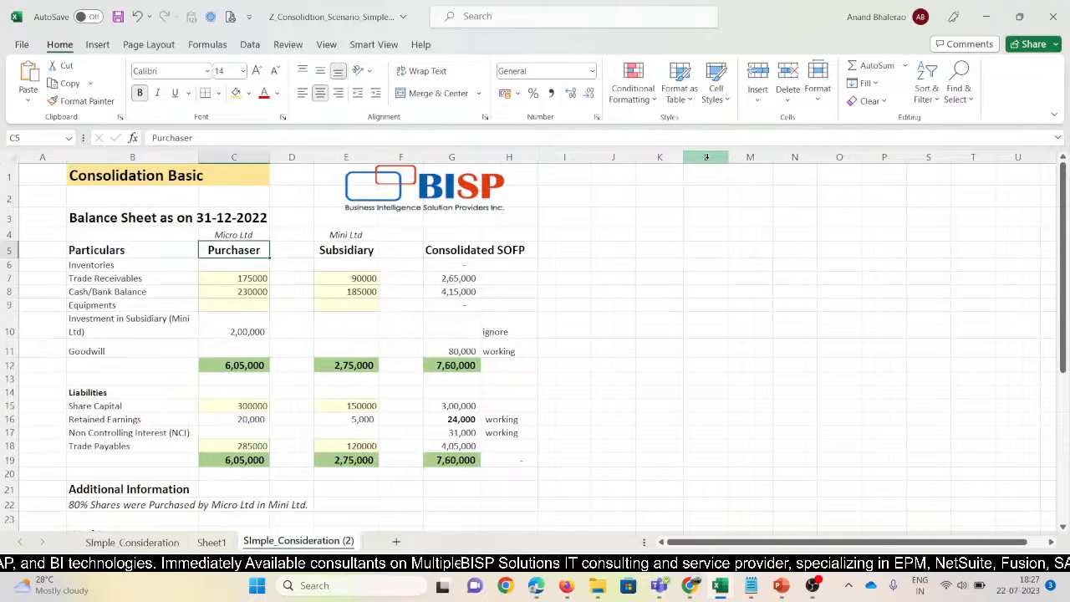
type("Holding")
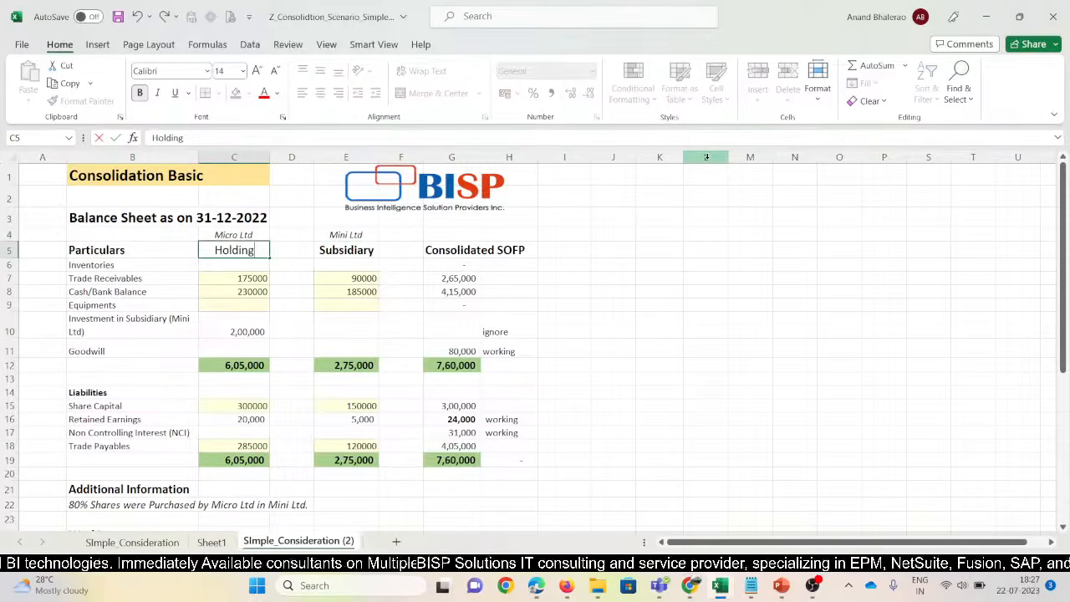
key("Return")
key("Up")
key("Right")
key("Right")
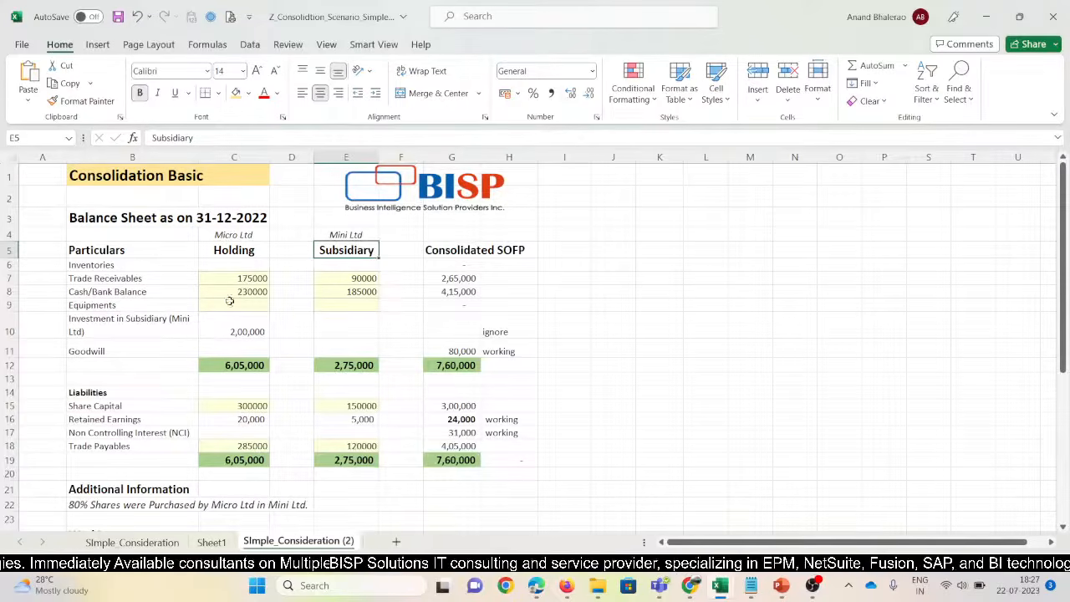
Rename the B14 heading to 'Liabilities & Equity' and save the workbook
left_click_drag(241, 278, 245, 326)
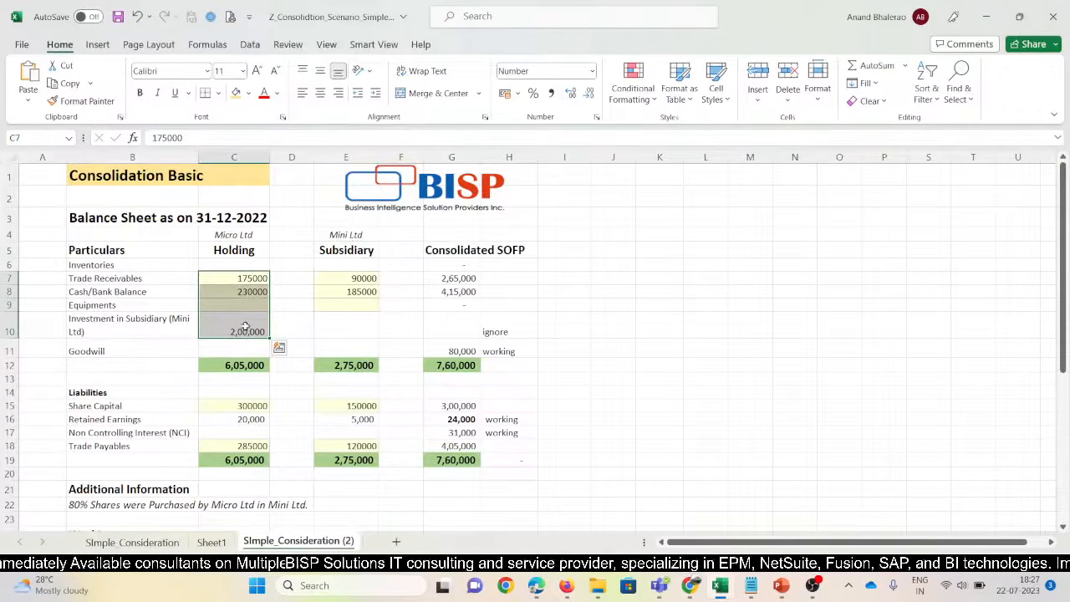
left_click_drag(365, 284, 362, 332)
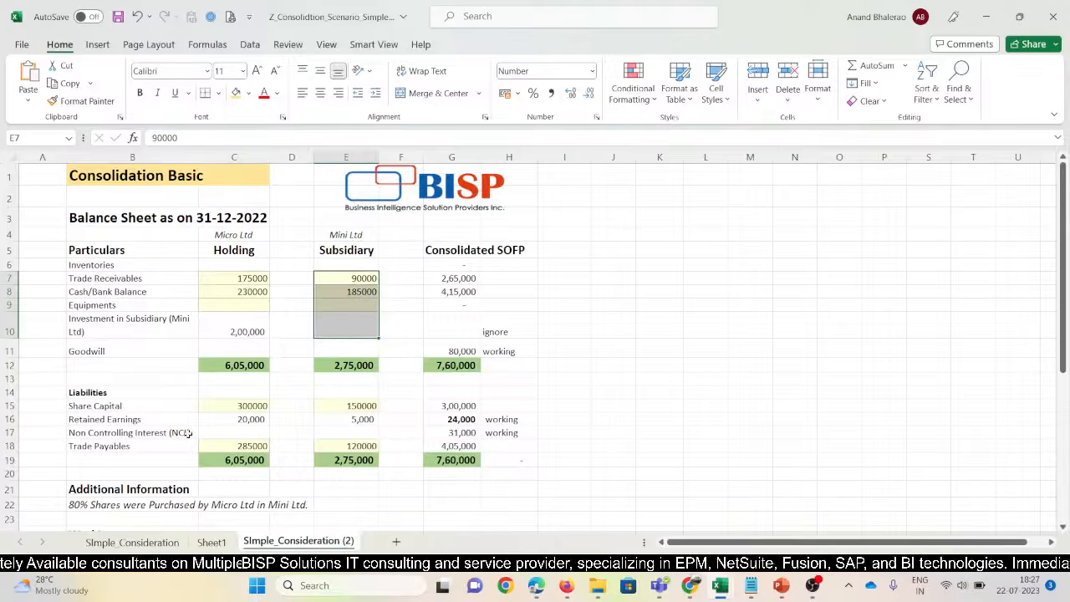
left_click(93, 393)
left_click_drag(106, 268, 113, 332)
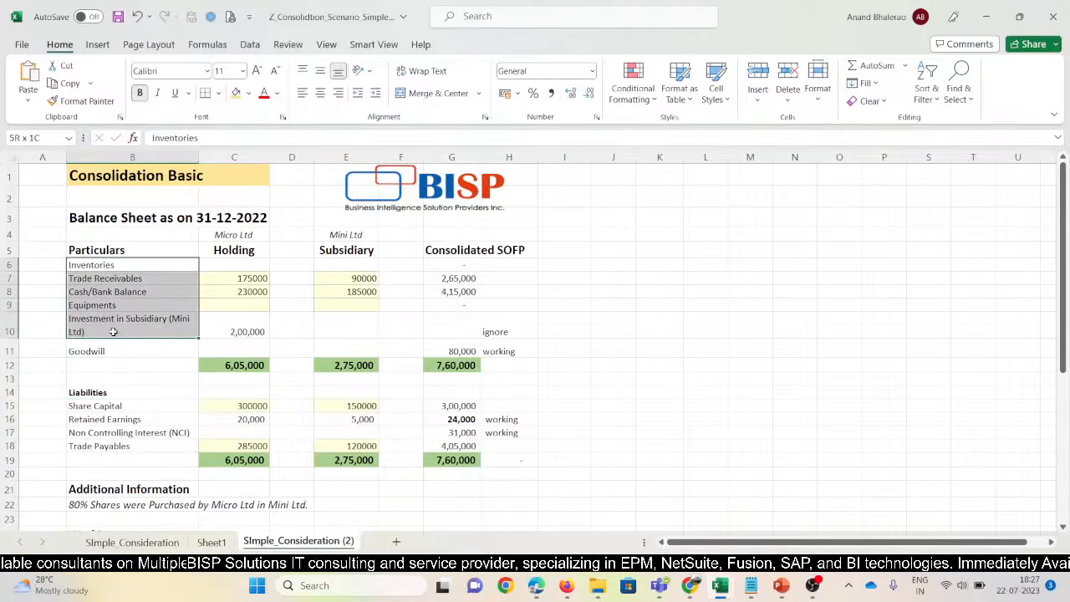
left_click(90, 391)
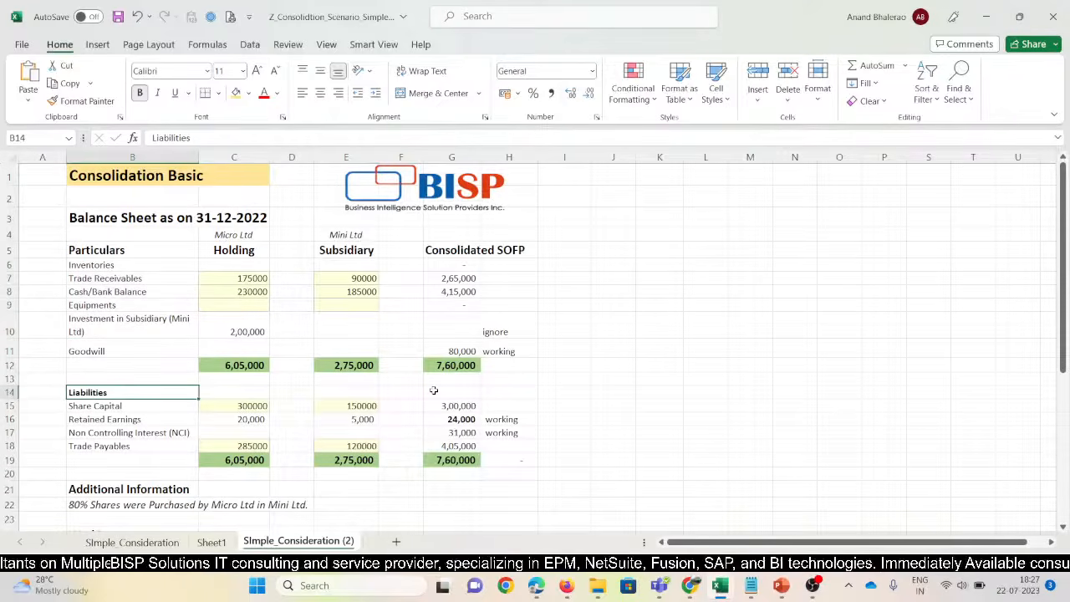
key("F2")
type("& Equity")
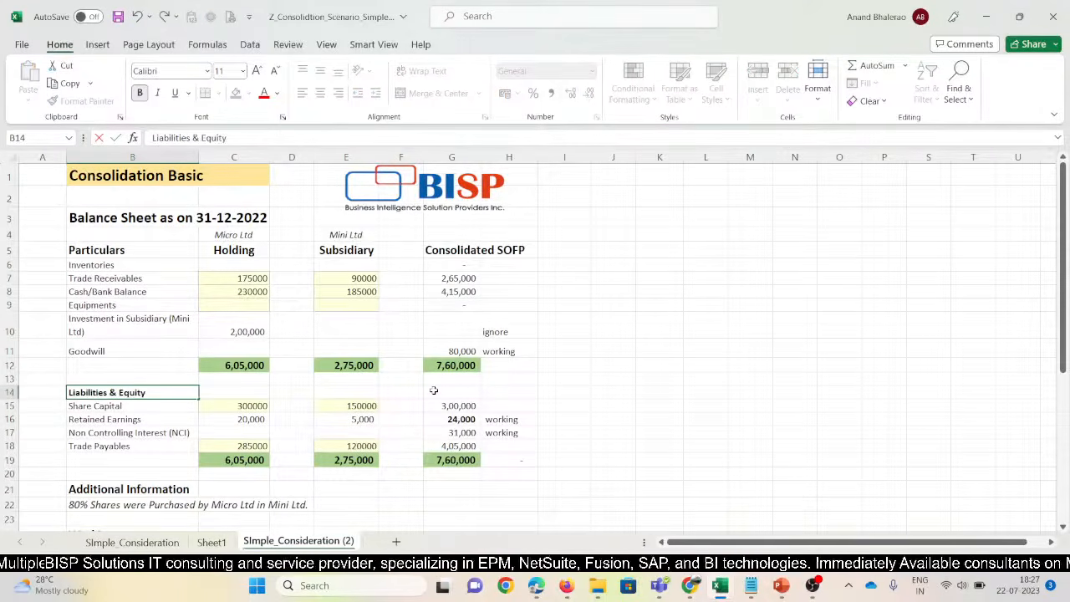
key("Return")
key("Up")
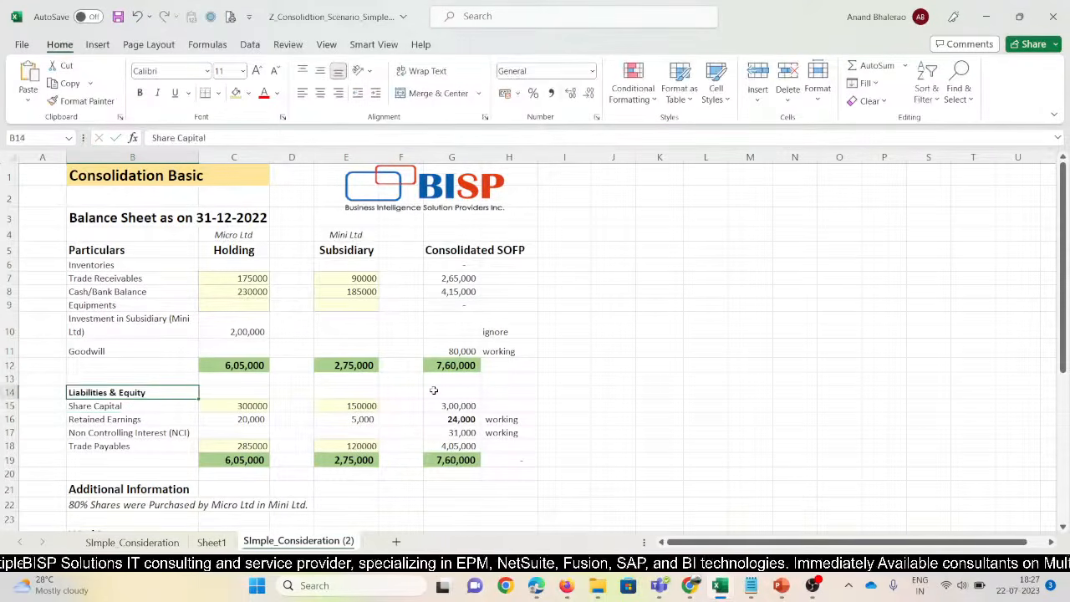
key("ctrl+s")
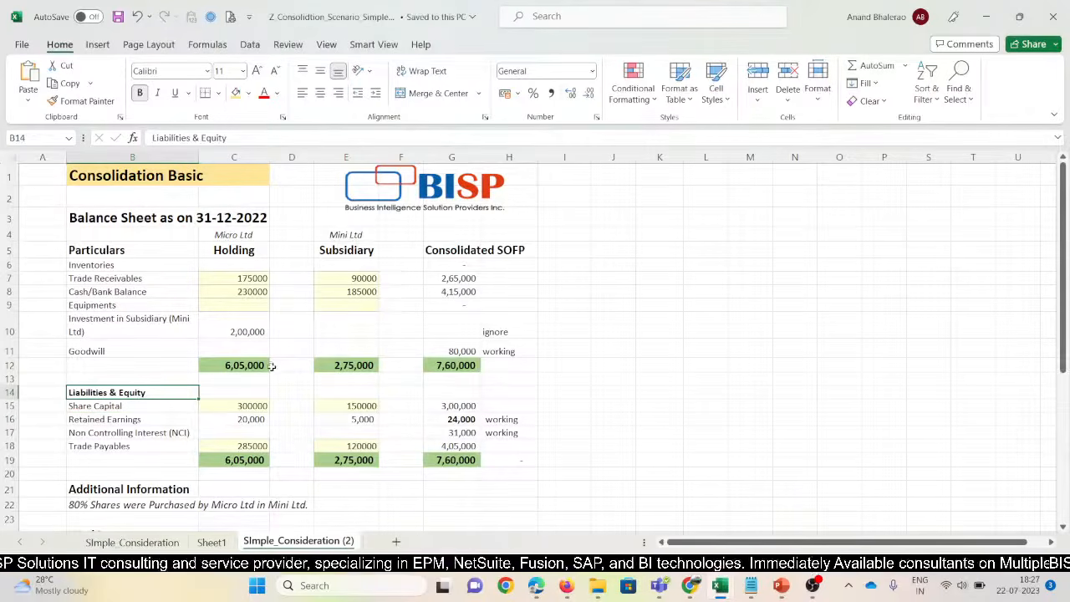
Check the Holding and consolidated asset total formulas in C12 and G12
left_click_drag(251, 278, 241, 326)
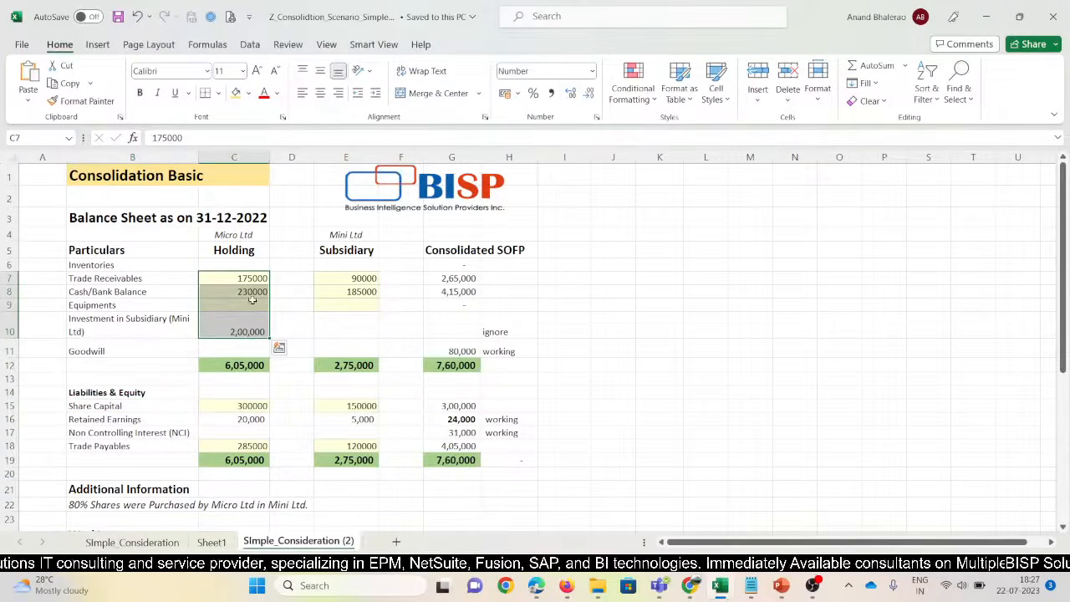
left_click(245, 366)
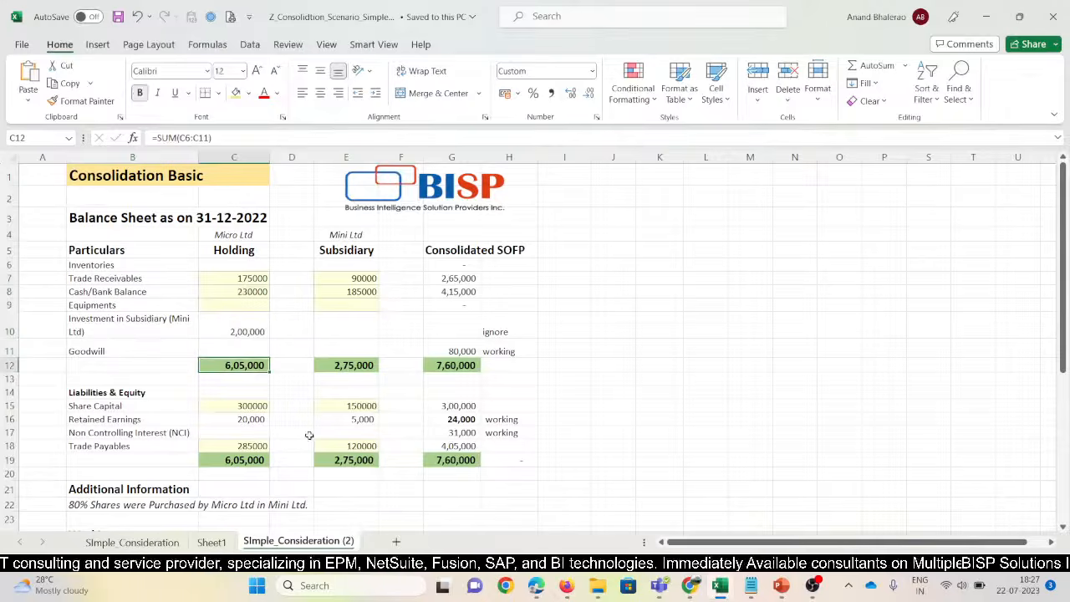
left_click(341, 419)
left_click(249, 366)
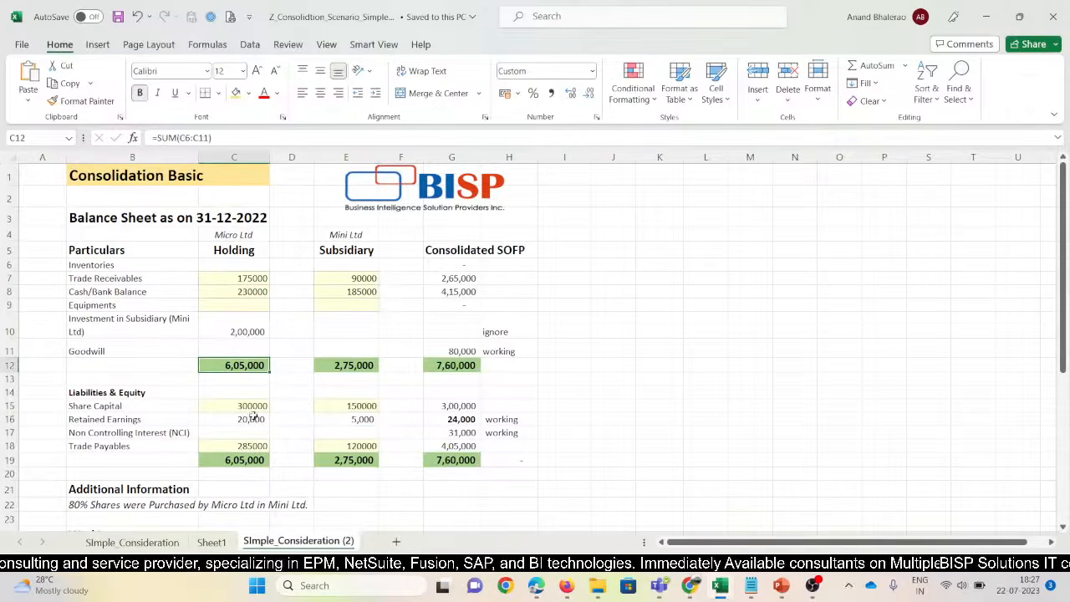
left_click(443, 368)
scroll(276, 510, "down", 2)
Review the 80% shareholding note and Workings, briefly checking application creation progress
left_click(92, 397)
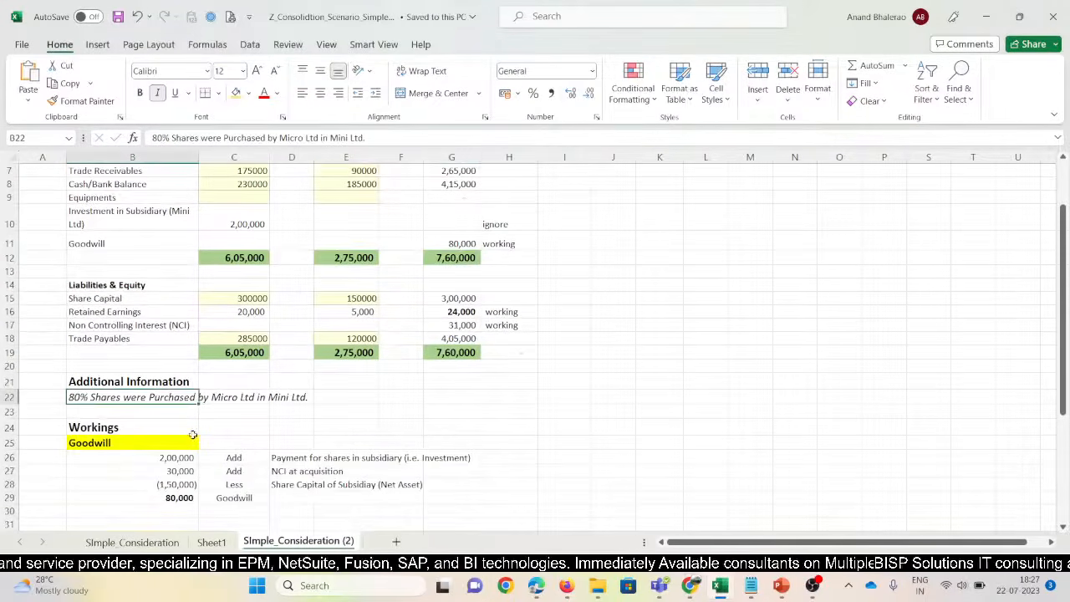
mouse_move(566, 586)
left_click(532, 554)
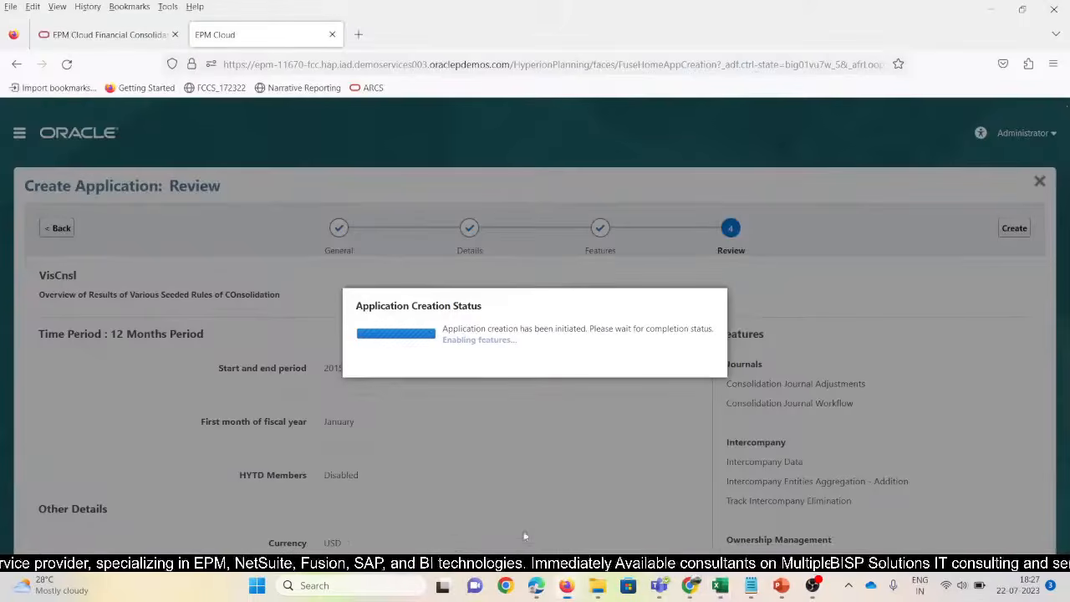
key("alt+Tab")
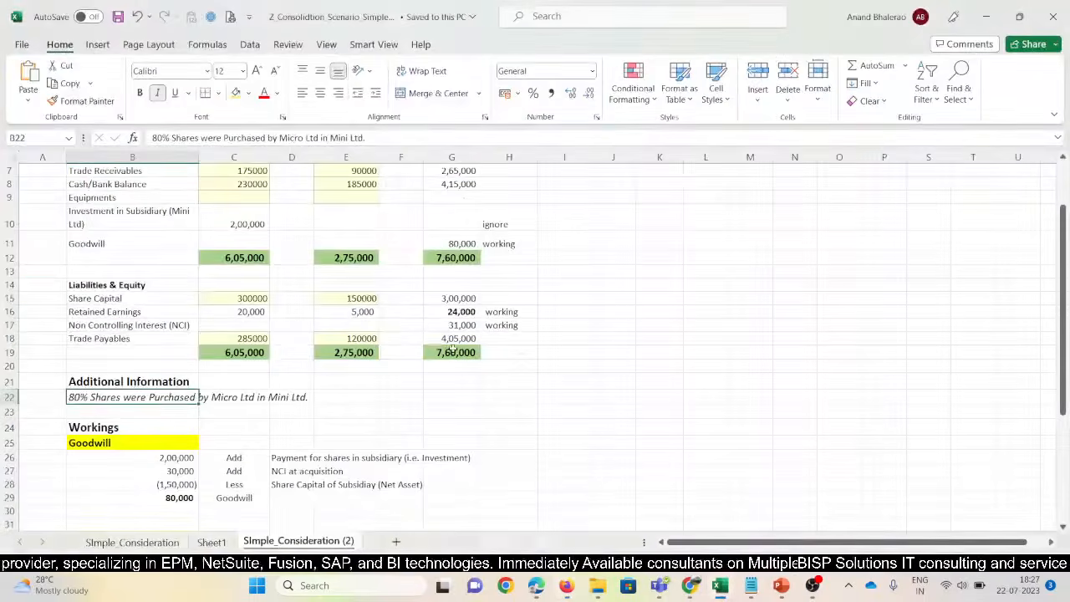
left_click(92, 427)
left_click(76, 397)
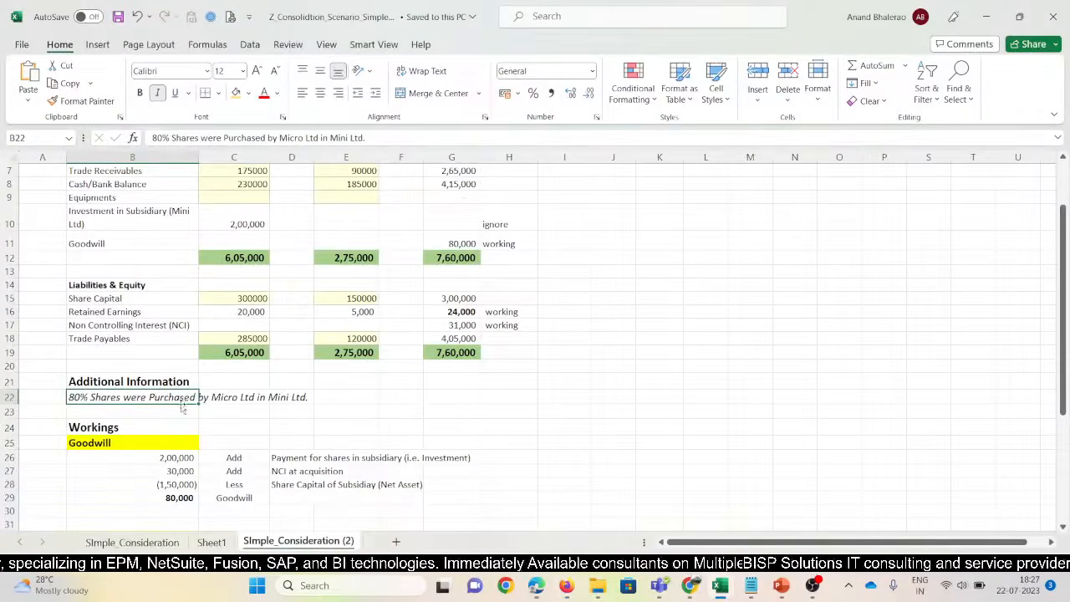
Trace consolidated Trade Receivables of 2,65,000 in G7 to the formula =C7+E7
scroll(199, 415, "up", 2)
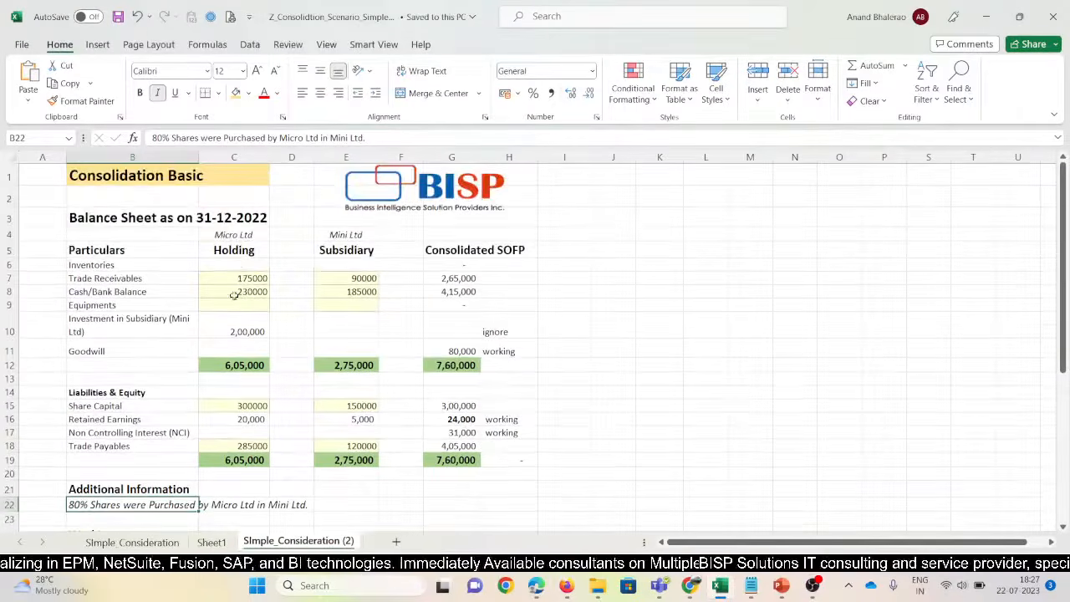
left_click(234, 250)
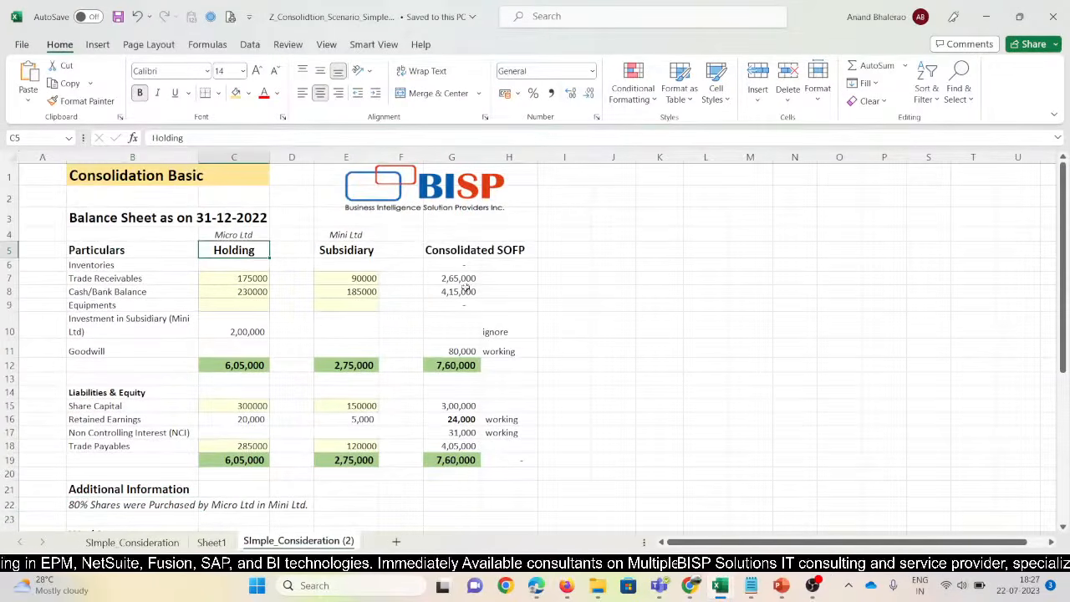
left_click(356, 249)
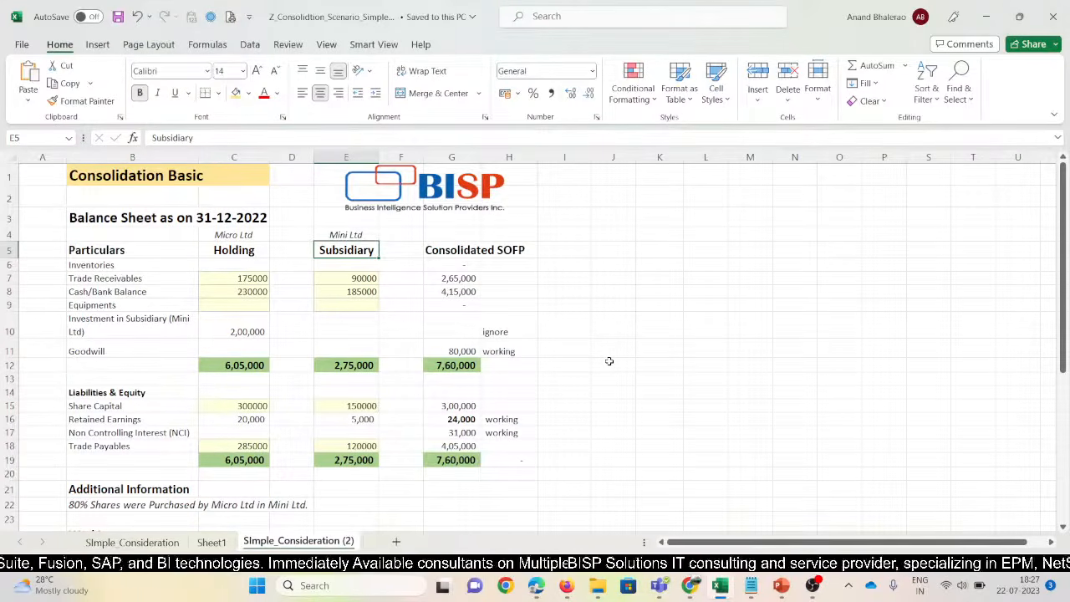
scroll(589, 333, "down", 1)
scroll(589, 333, "down", 2)
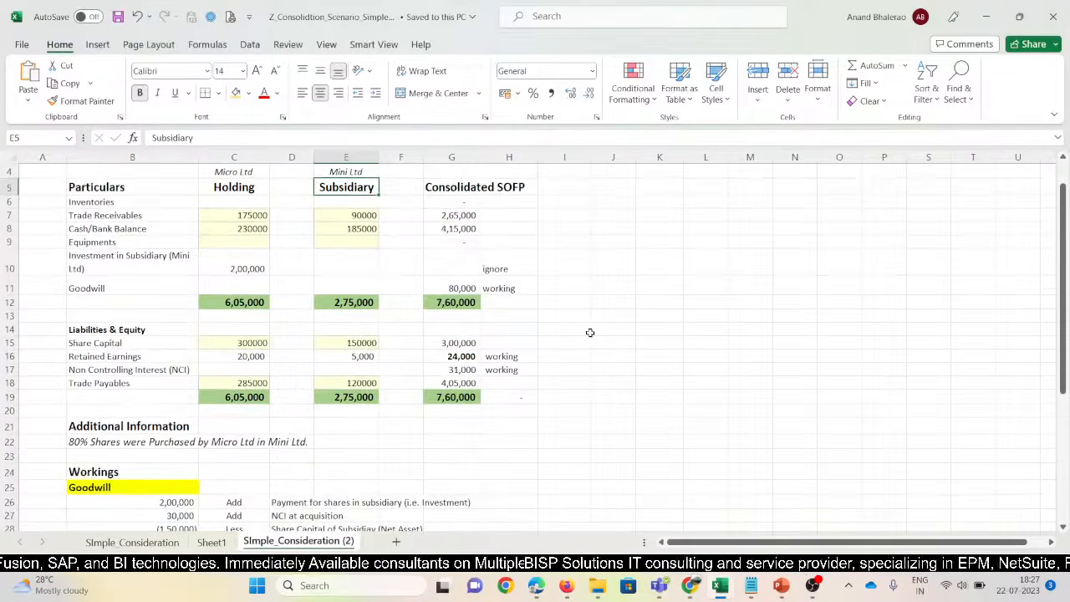
scroll(577, 333, "up", 3)
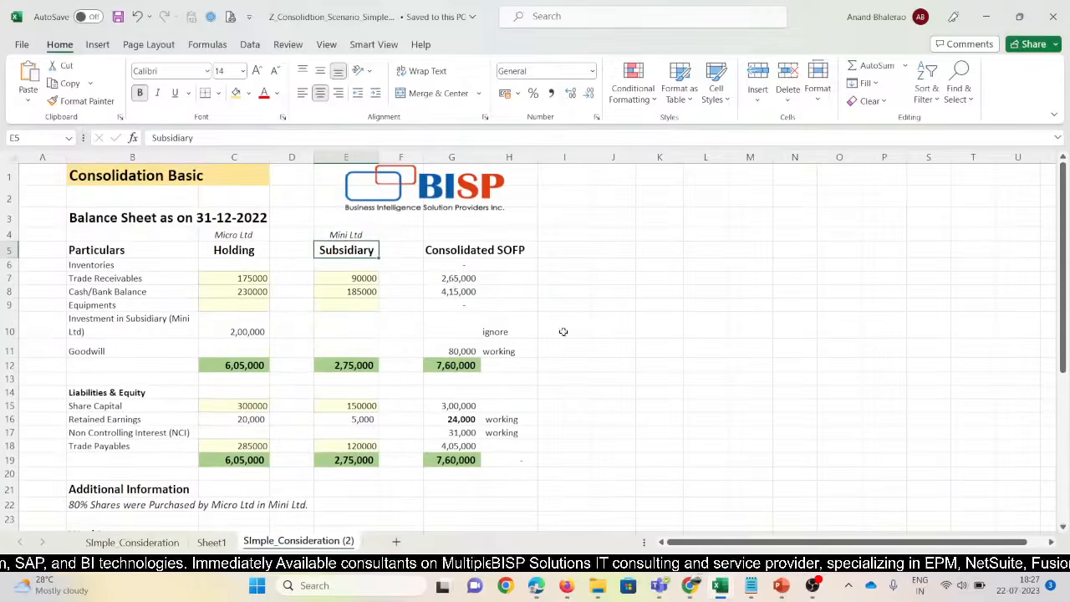
left_click(454, 280)
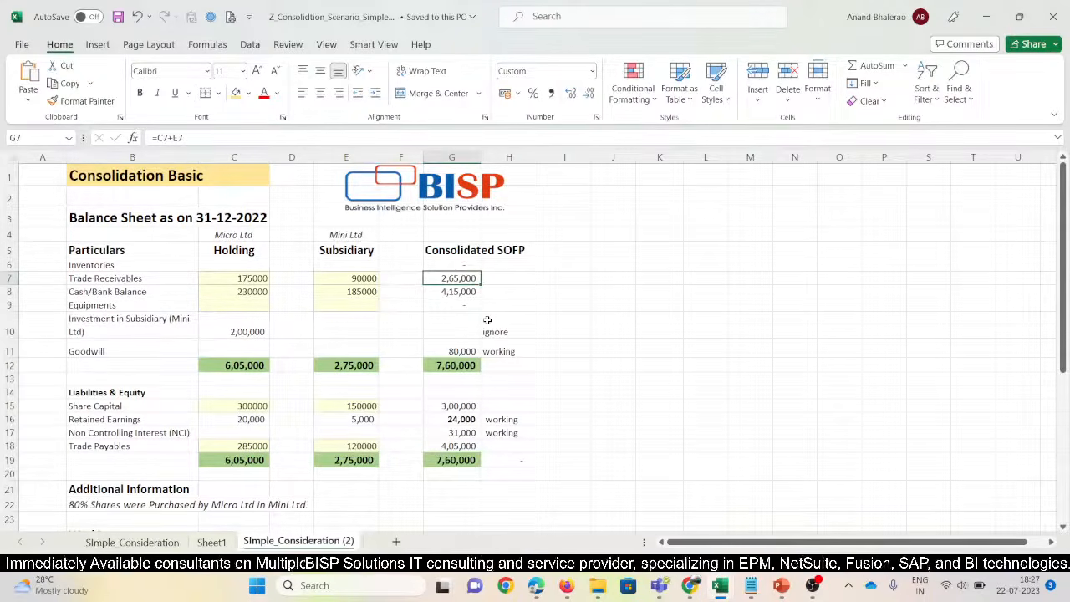
Inspect the consolidated Trade Receivables and Cash/Bank Balance formulas without changing them
key("F2")
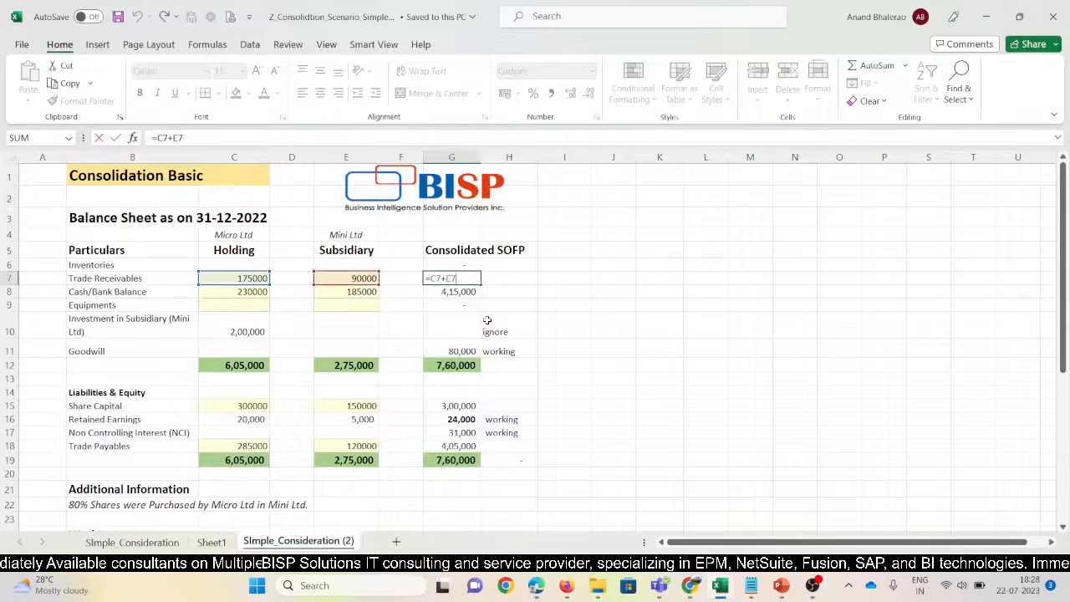
key("Escape")
key("F2")
key("Escape")
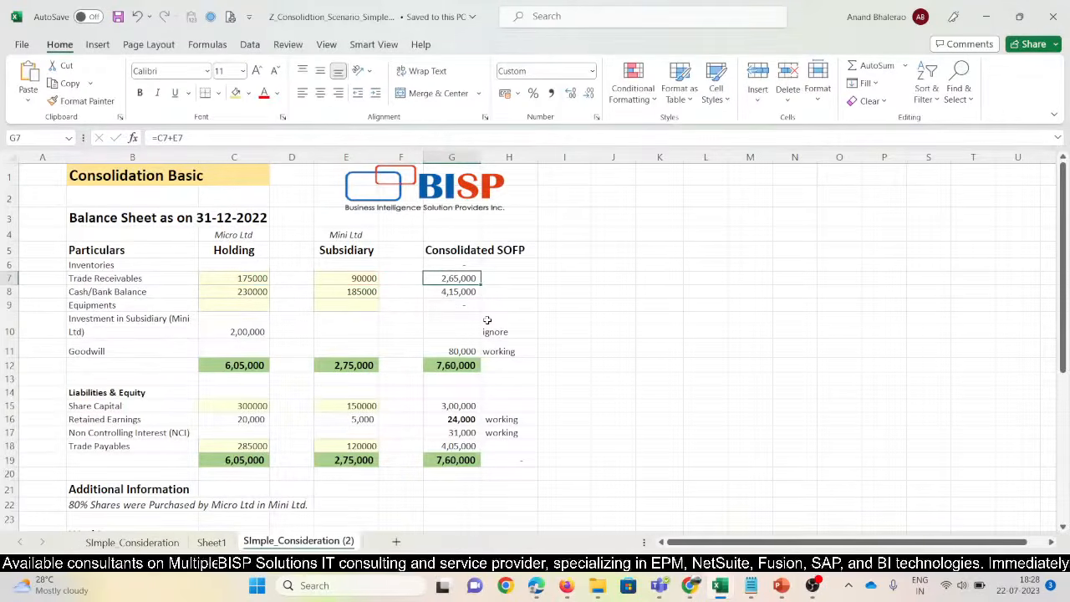
key("Down")
key("F2")
key("Escape")
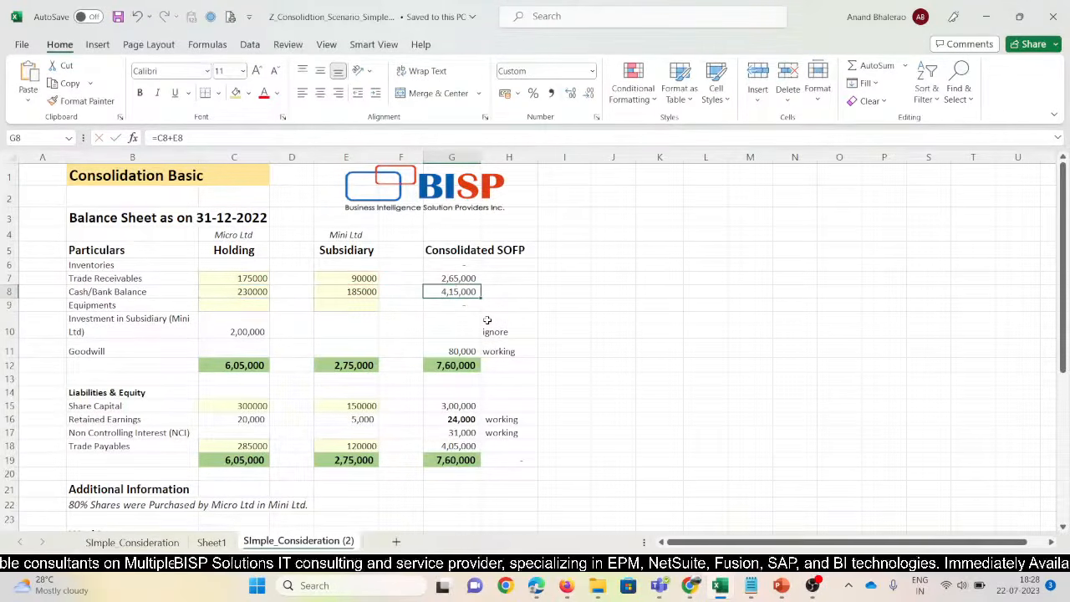
Replace the 'ignore' note beside Investment in Subsidiary with 'Eliminated'
key("Down")
key("Down")
key("Left")
key("Left")
key("Left")
key("Left")
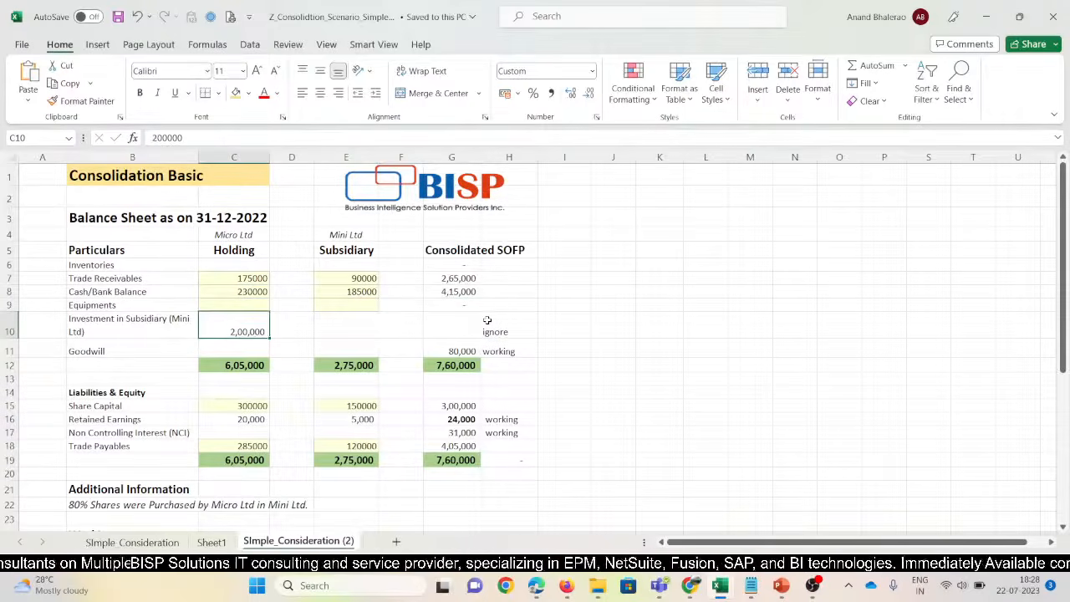
key("Up")
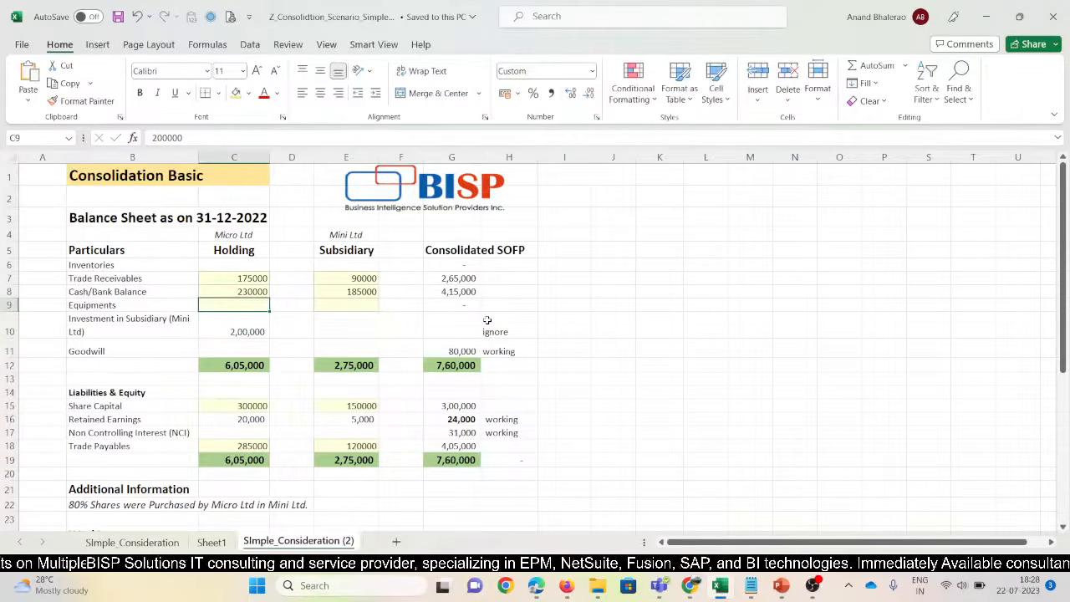
key("Right")
key("Down")
key("Left")
key("Right")
key("Right")
key("Right")
key("Right")
key("Right")
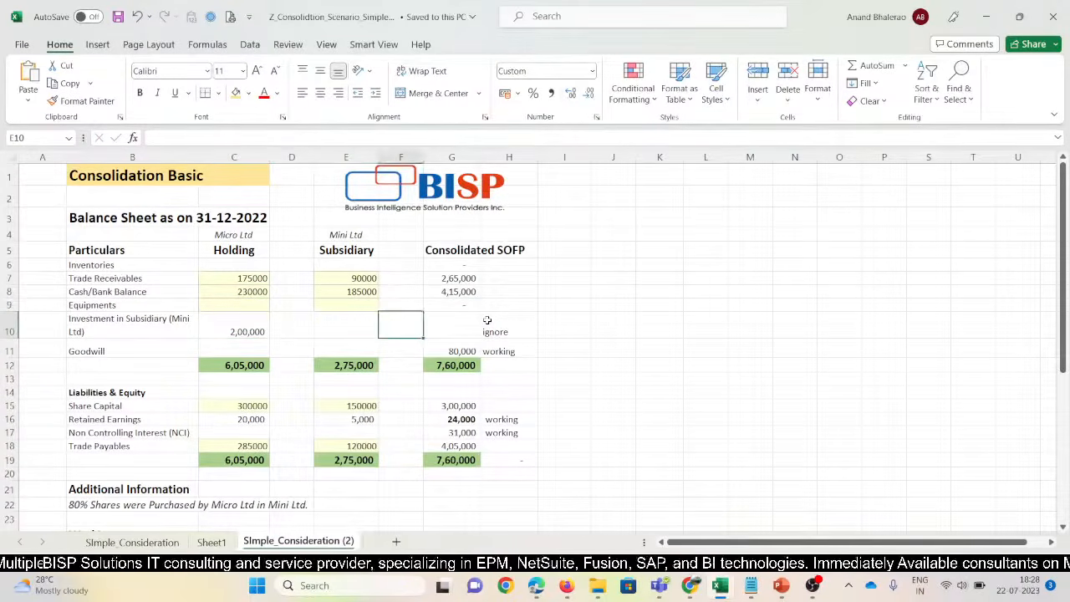
type("Eliminated")
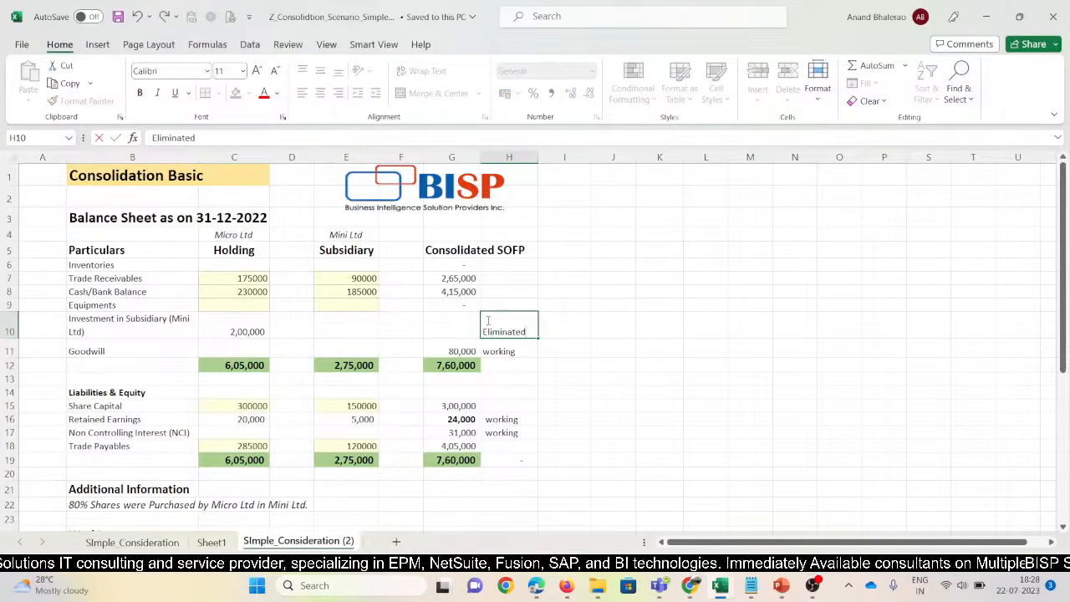
key("ctrl+Return")
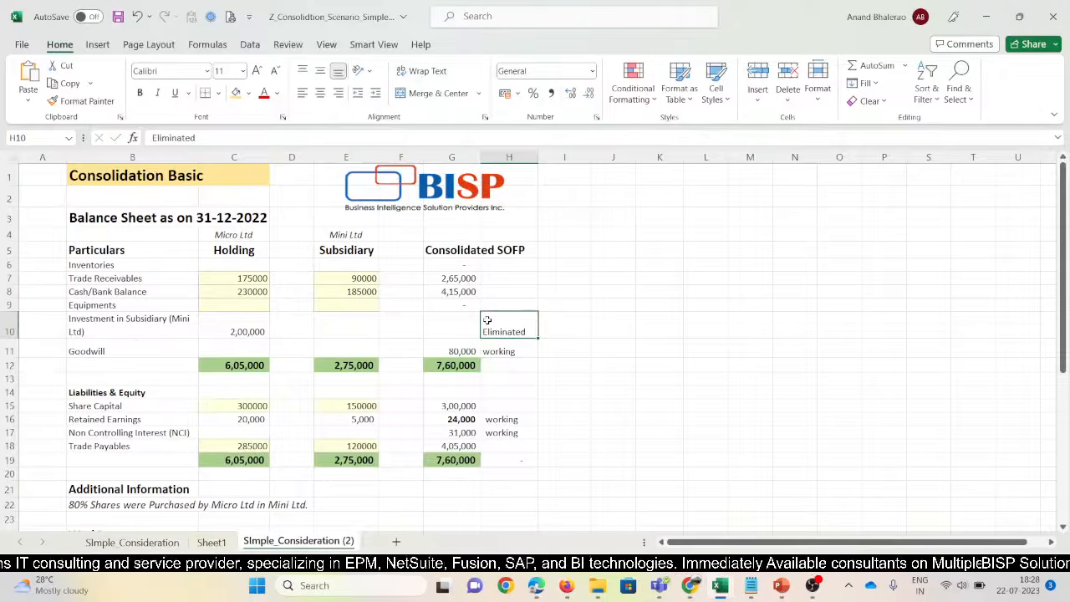
Review the consolidated Goodwill of 80,000 and move to the Share Capital figure
key("Left")
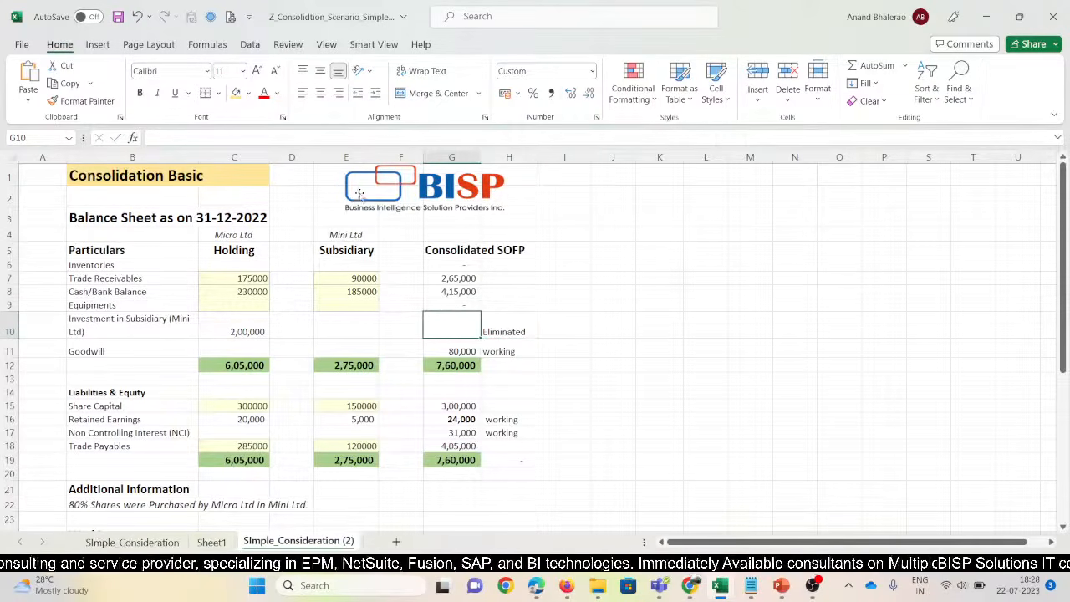
left_click(455, 250)
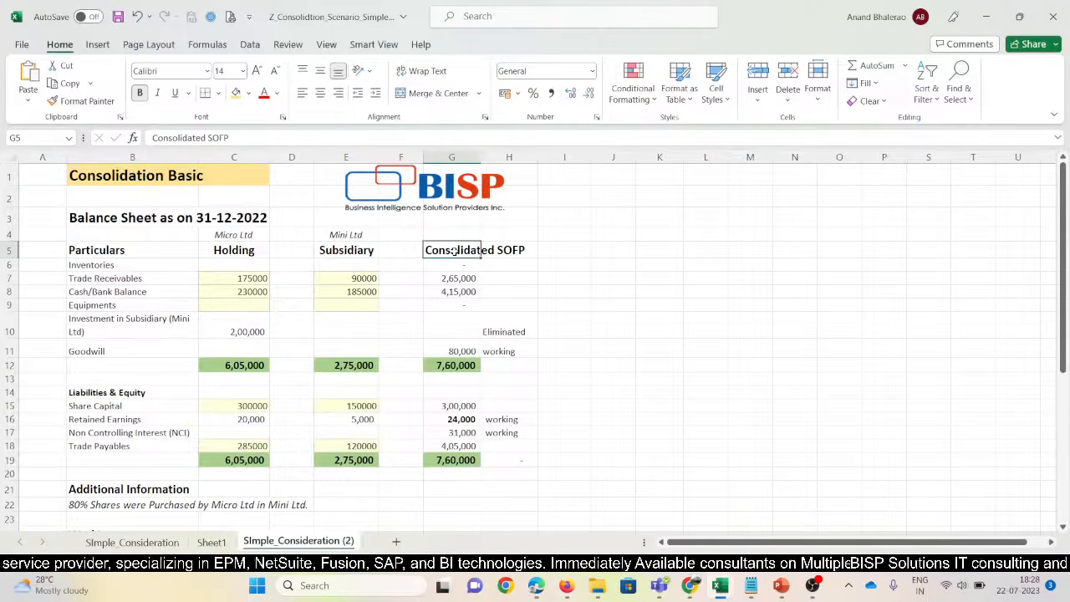
left_click(574, 288)
left_click(441, 252)
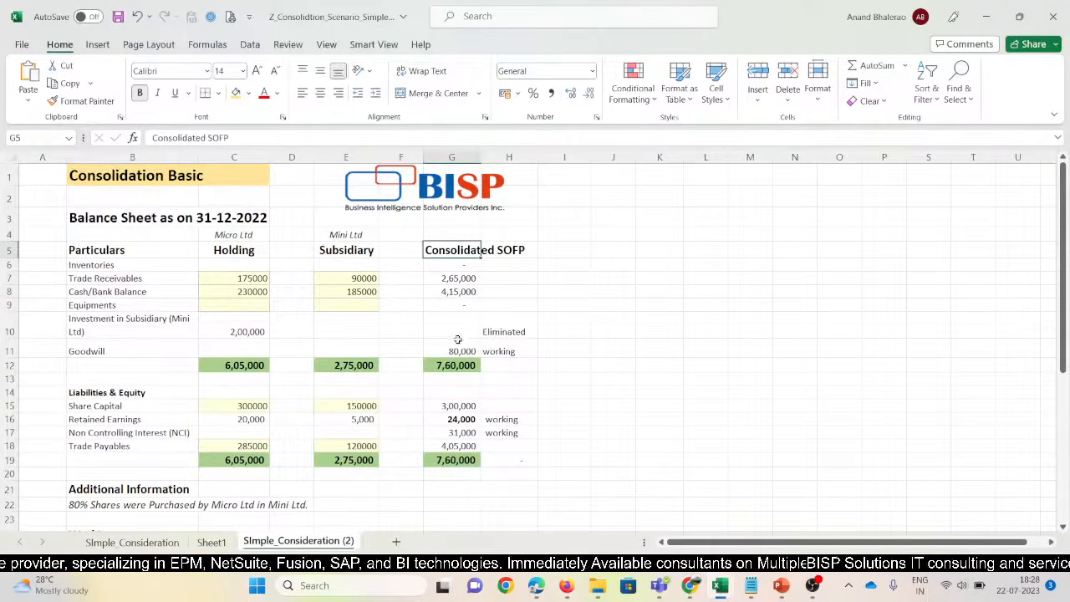
left_click(445, 351)
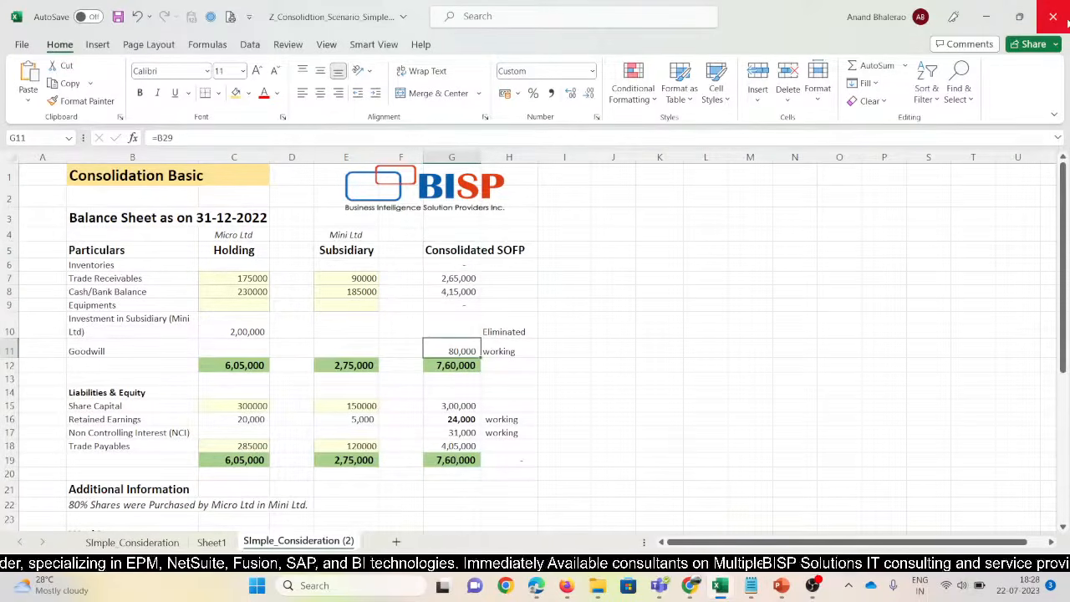
key("Right")
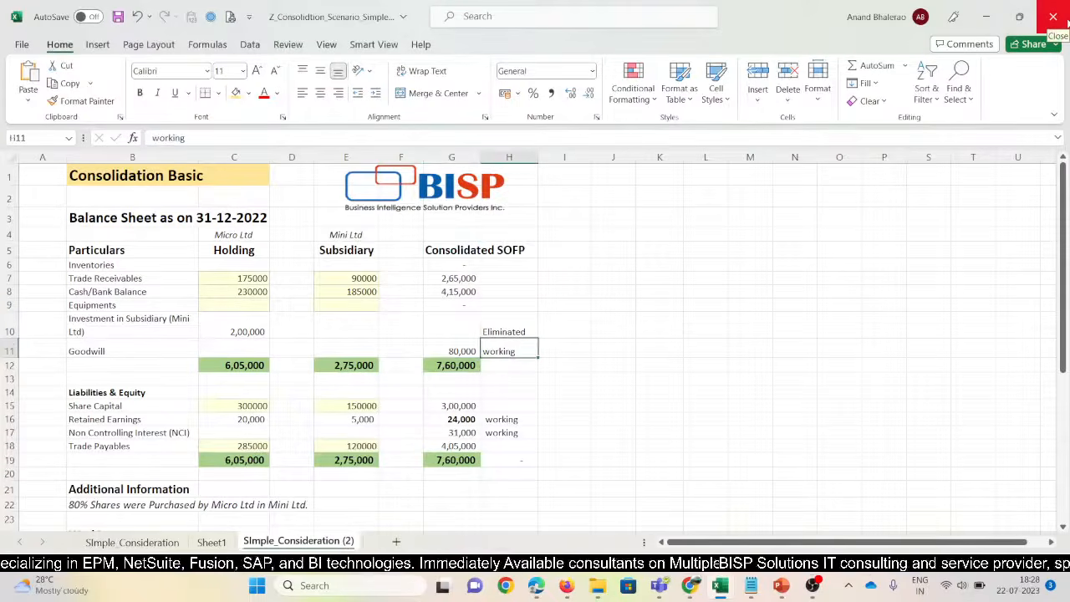
key("Down")
key("Down")
key("Down")
key("Down")
key("Left")
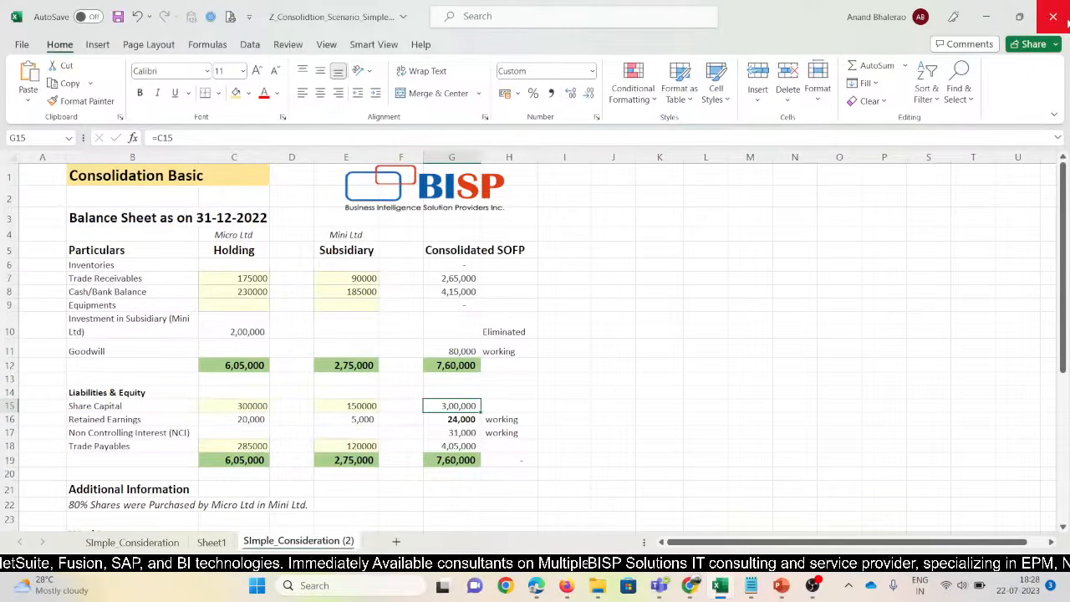
Check the Share Capital formula and add the note 'Eliminate the SC of Subsidiary' beside it
key("F2")
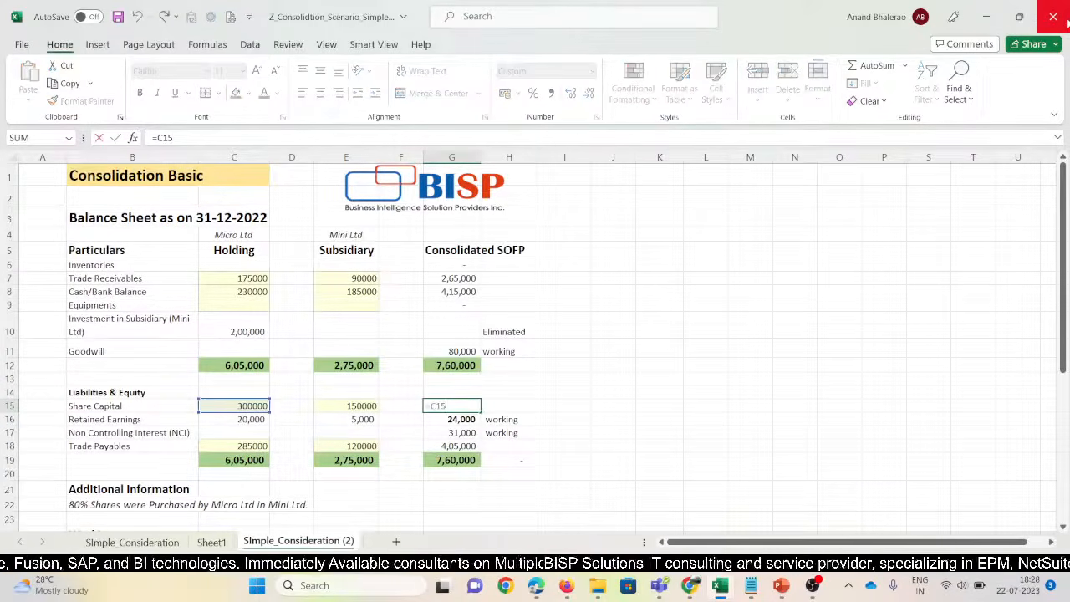
key("Escape")
key("Left")
key("Left")
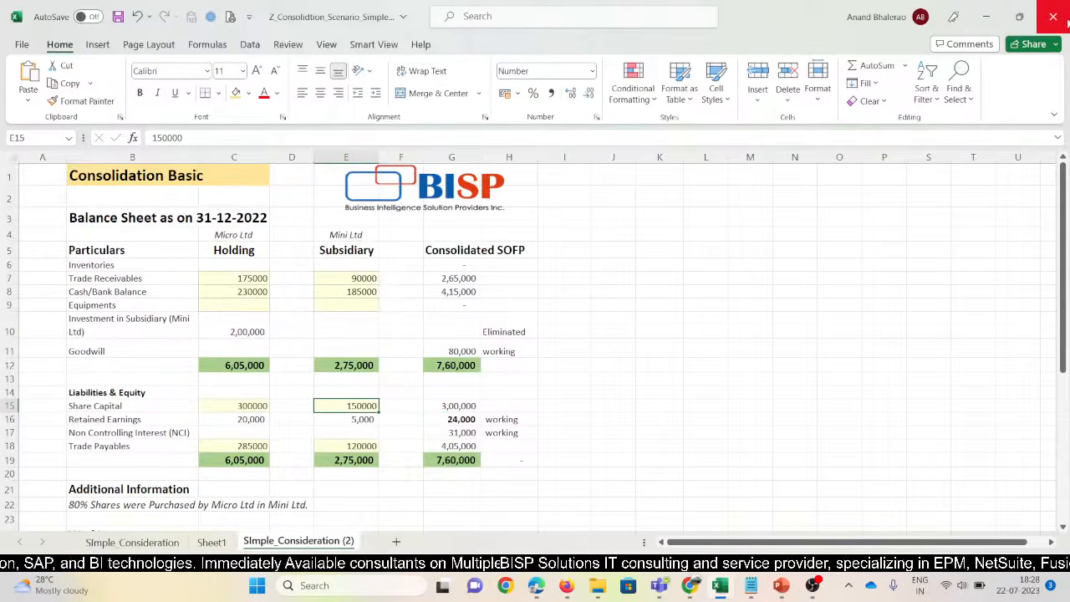
key("Right")
key("Right")
key("Right")
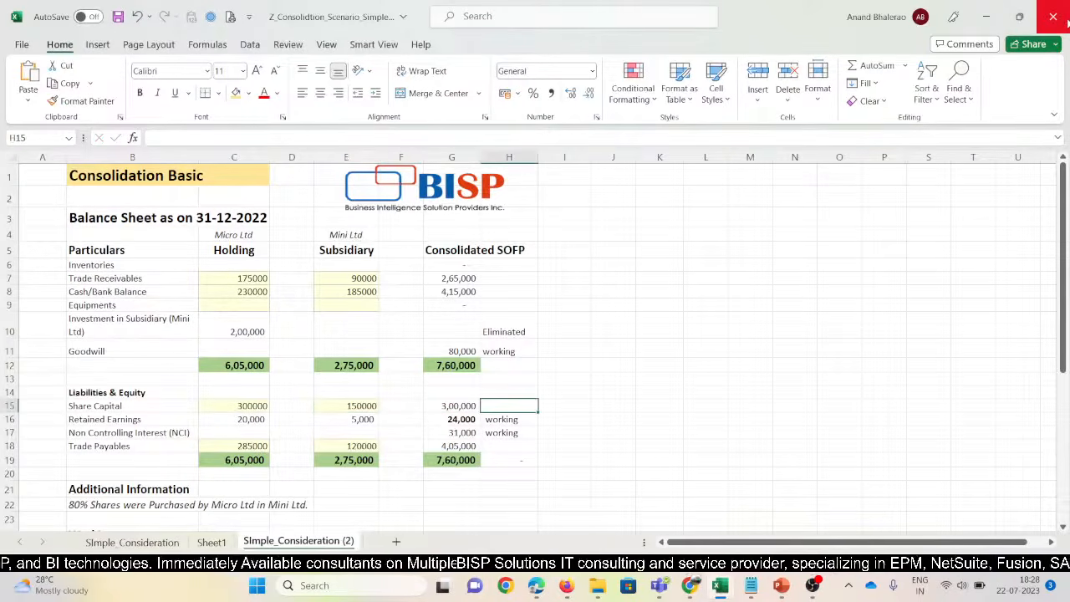
type("Elimina")
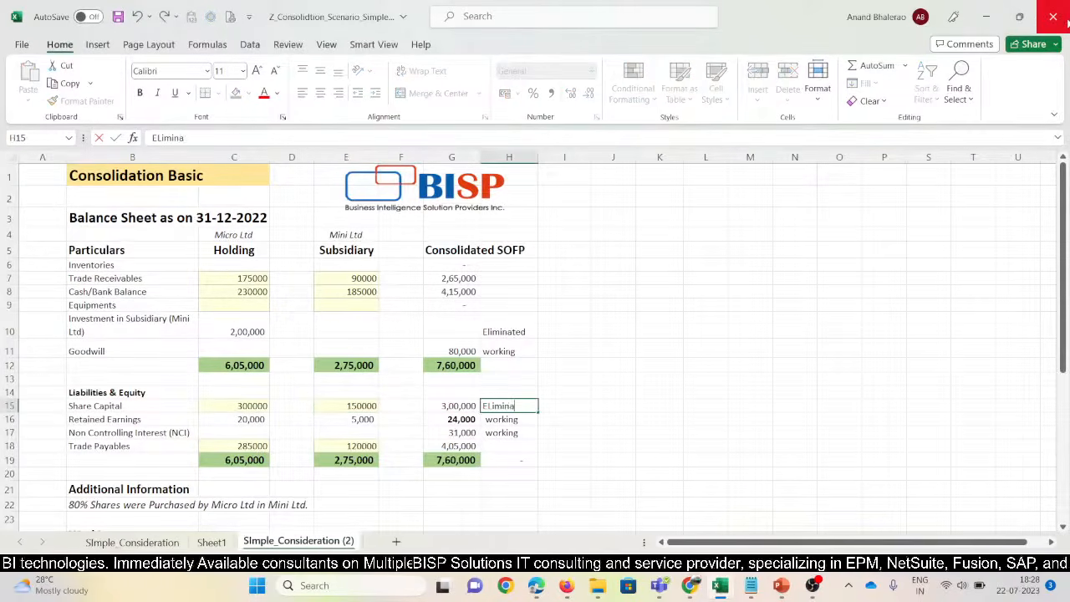
type("te the SC")
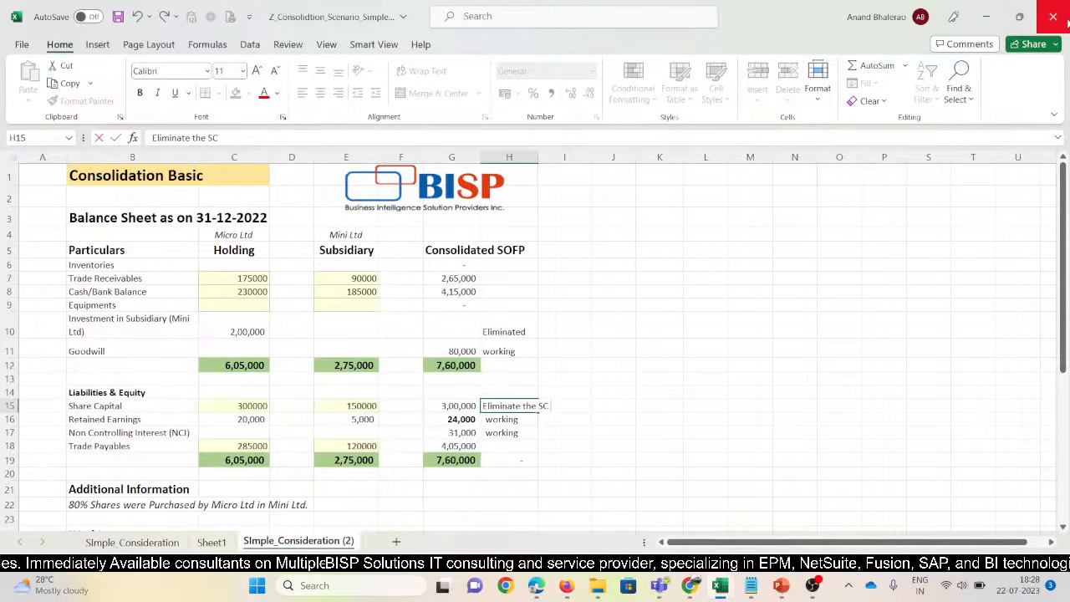
type("b")
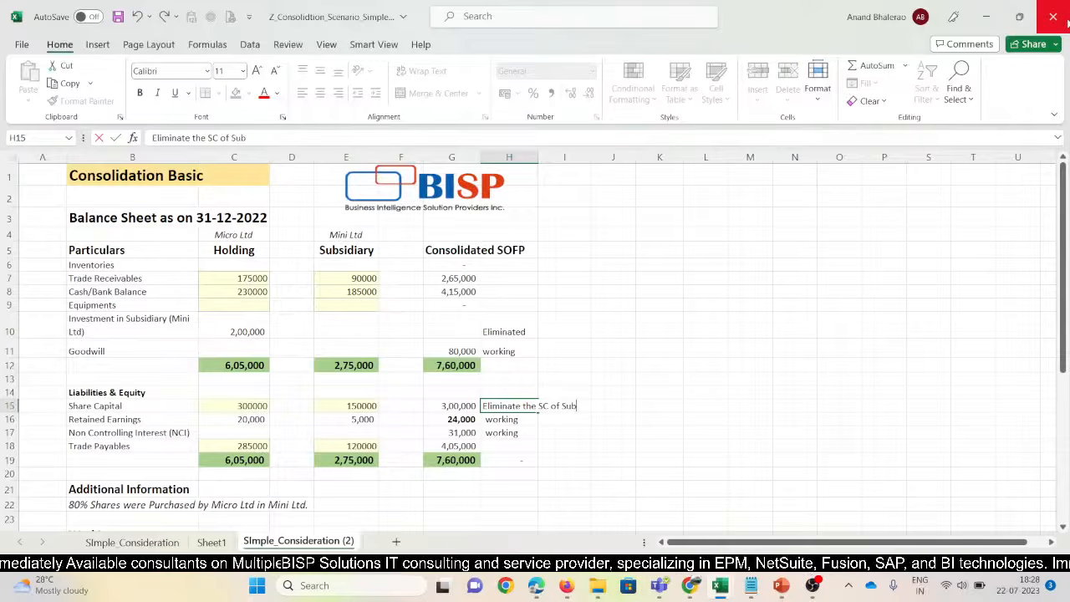
type("sidiary")
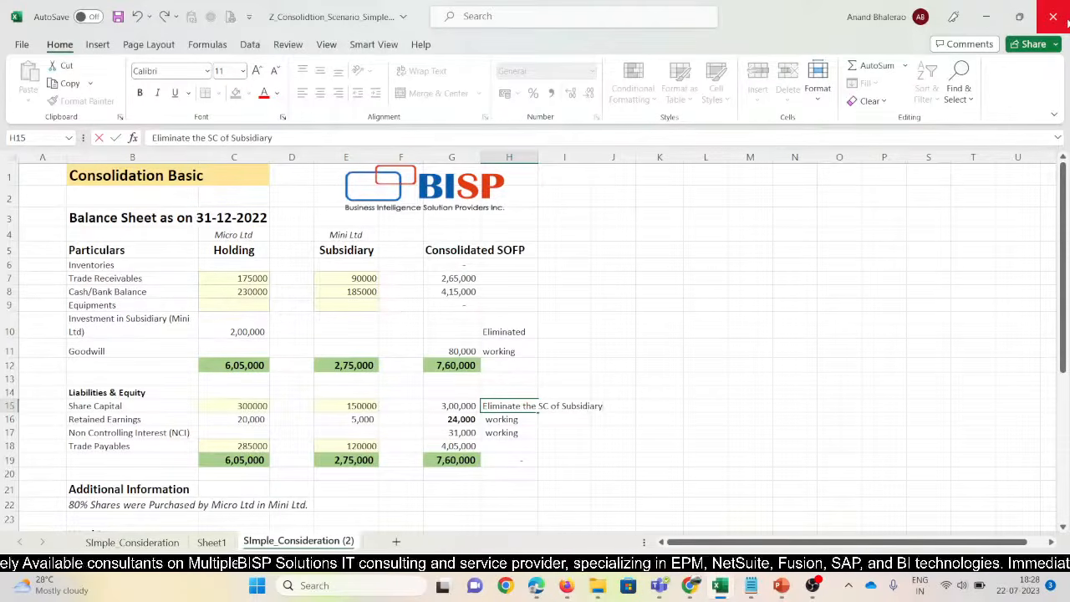
key("Return")
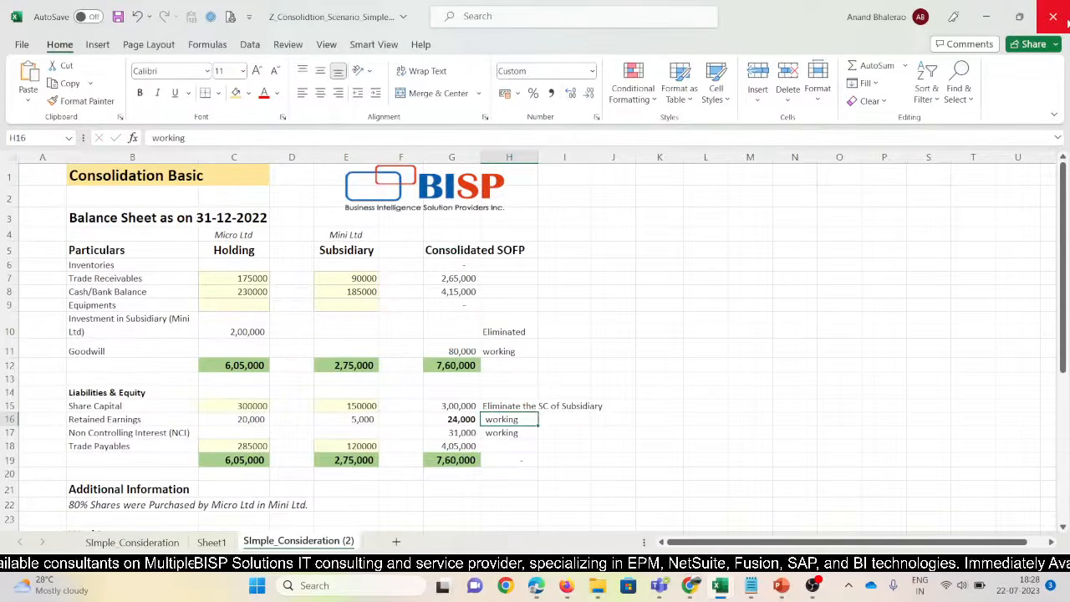
Remove bold from the consolidated Retained Earnings figure of 24,000
key("Down")
key("Up")
key("Left")
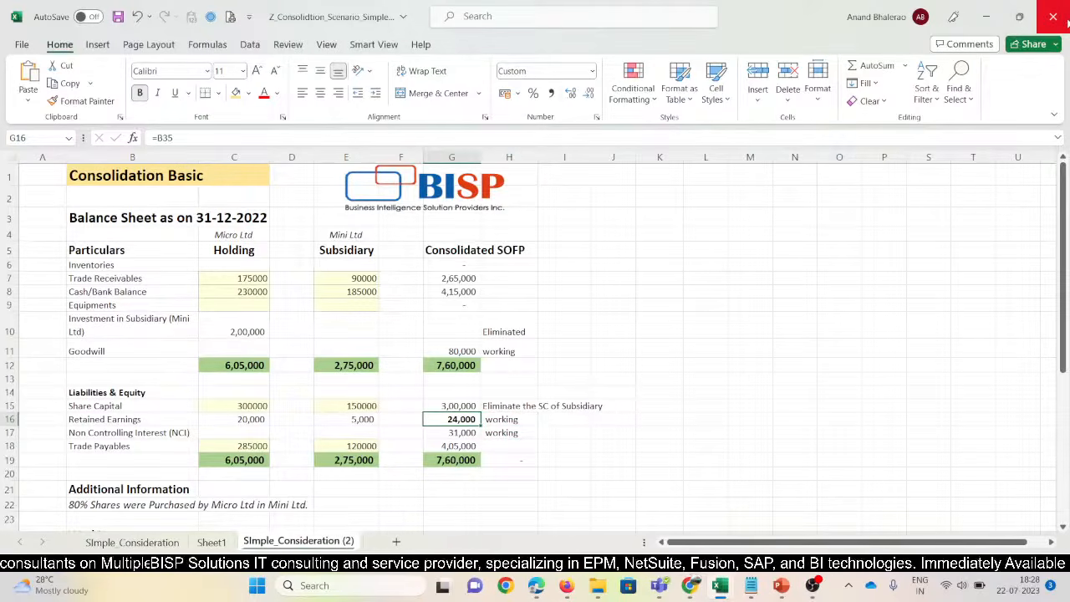
key("ctrl+b")
Check that the NCI figure of 31,000 comes from =B40
key("Down")
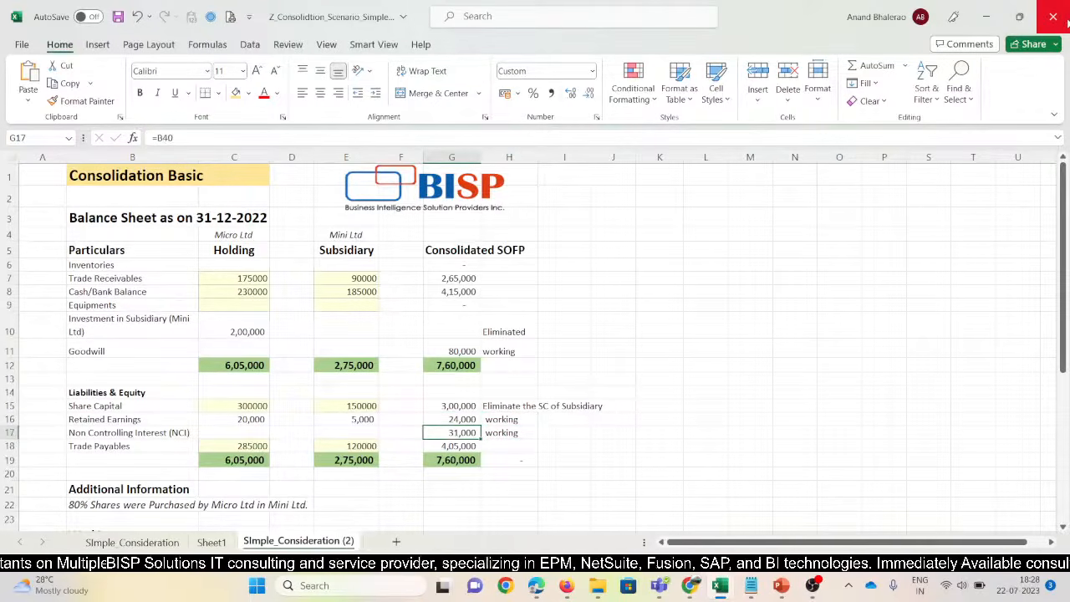
key("Right")
key("Left")
key("F2")
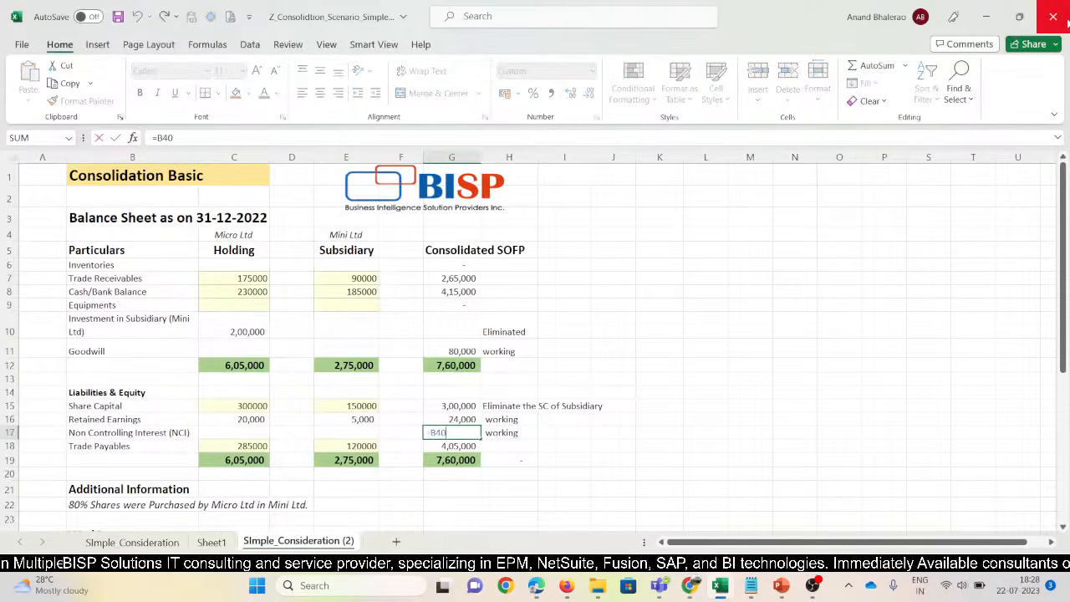
key("Escape")
Verify Trade Payables of 4,05,000 is calculated as =C18+E18 from holding and subsidiary amounts
key("Right")
key("Down")
key("Left")
key("Left")
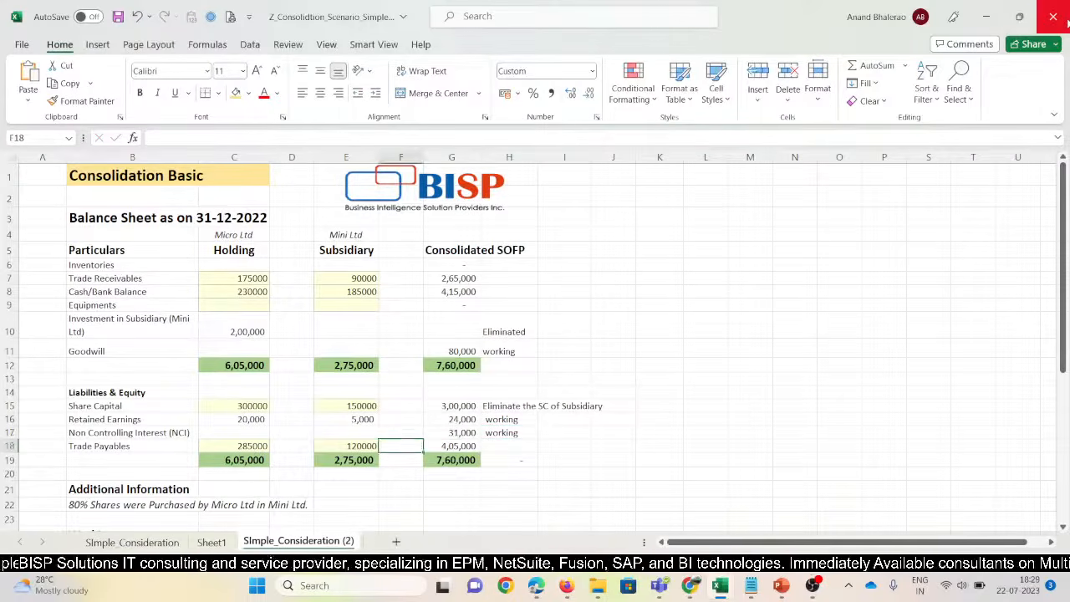
key("Left")
key("Left")
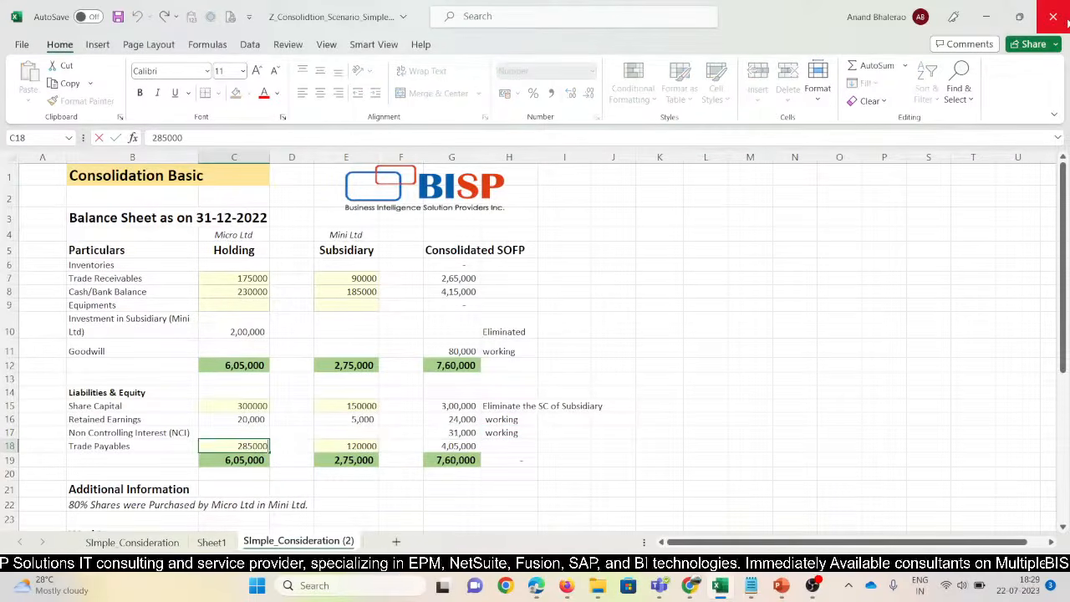
key("Right")
key("Right")
key("Right")
key("F2")
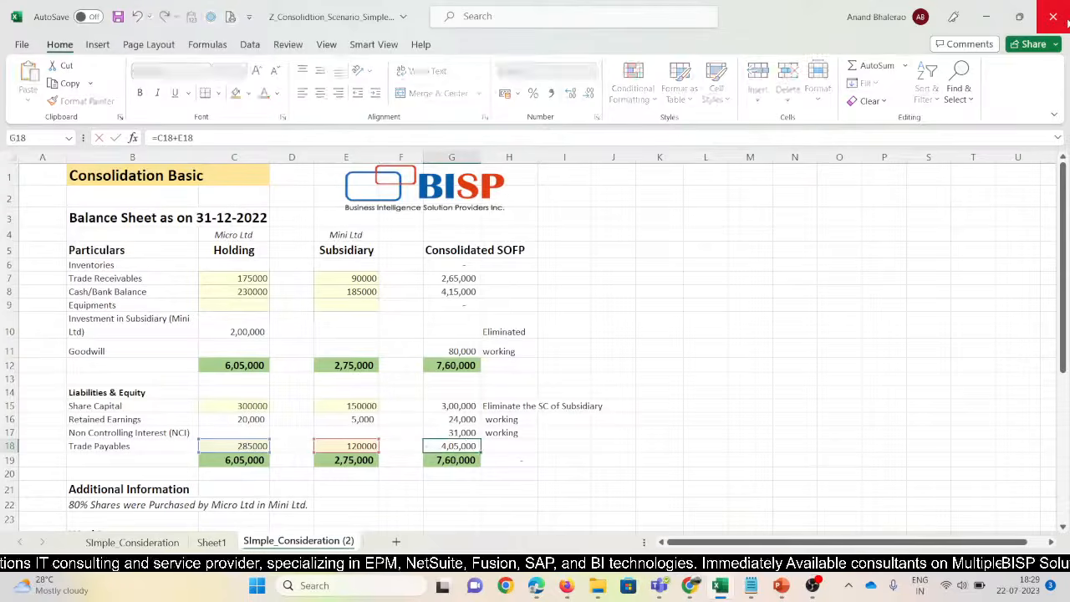
key("Escape")
key("Left")
key("Left")
key("Left")
key("Left")
key("shift+Right")
key("shift+Right")
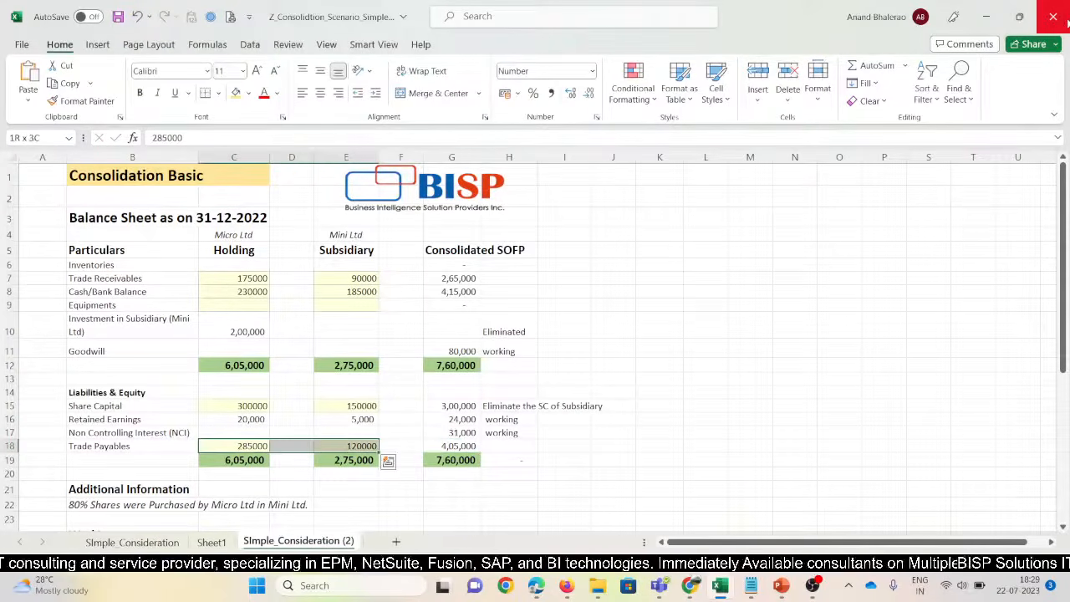
key("Right")
key("Right")
key("Right")
key("Right")
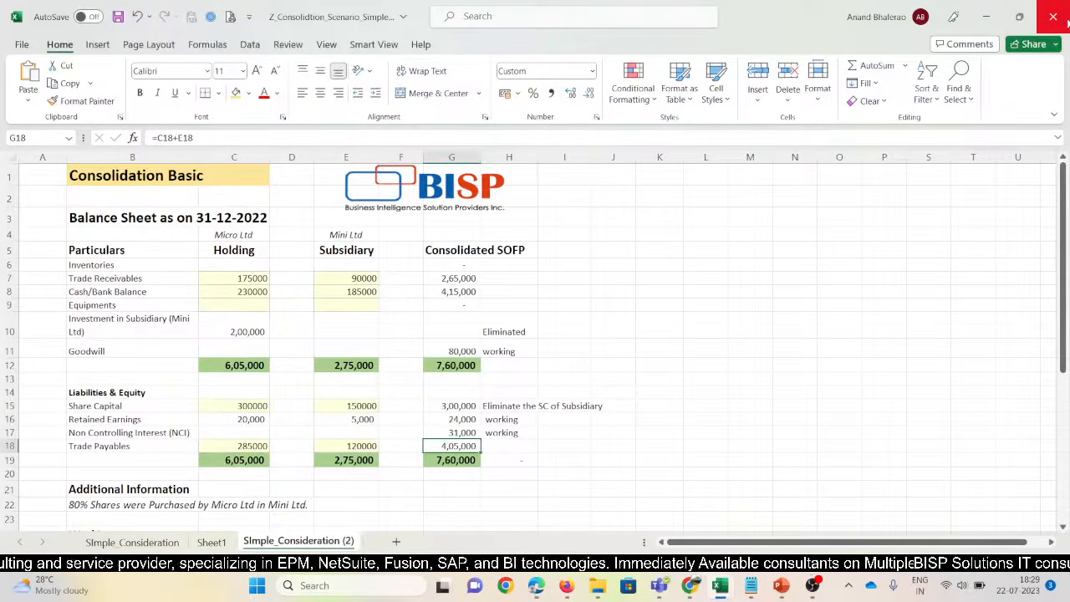
scroll(267, 281, "down", 1)
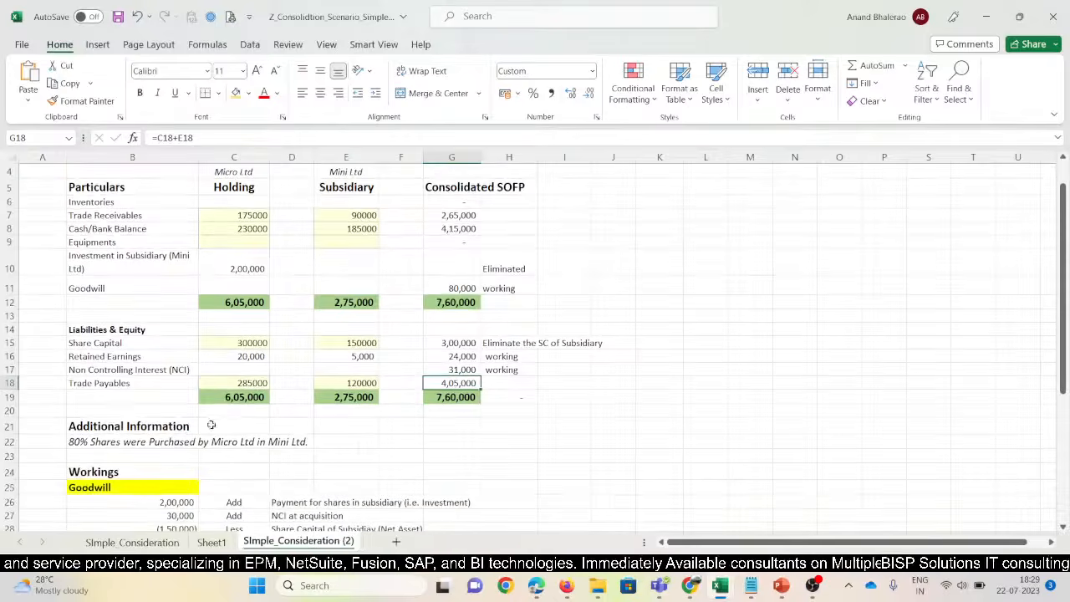
left_click(153, 503)
key("alt+Tab")
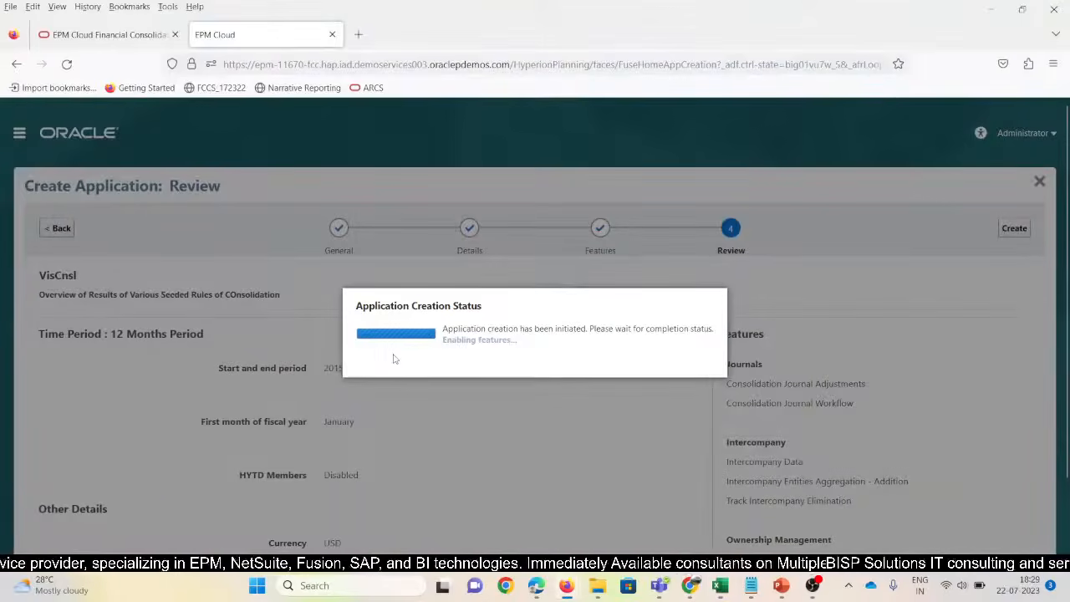
key("alt+Tab")
scroll(393, 457, "down", 1)
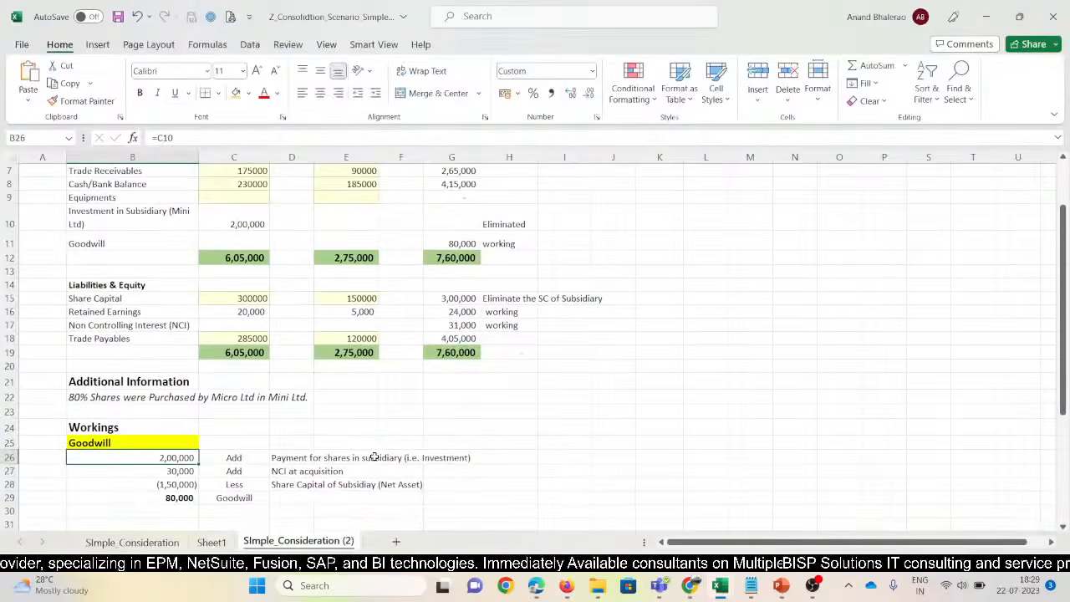
key("F2")
key("Escape")
key("Right")
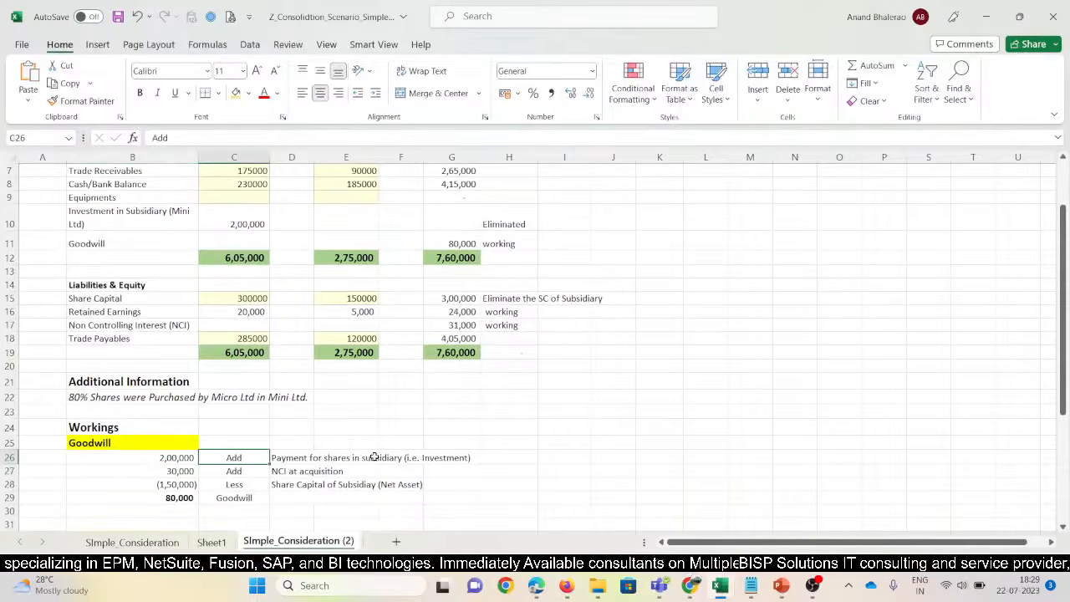
key("Left")
key("F2")
key("Escape")
key("Down")
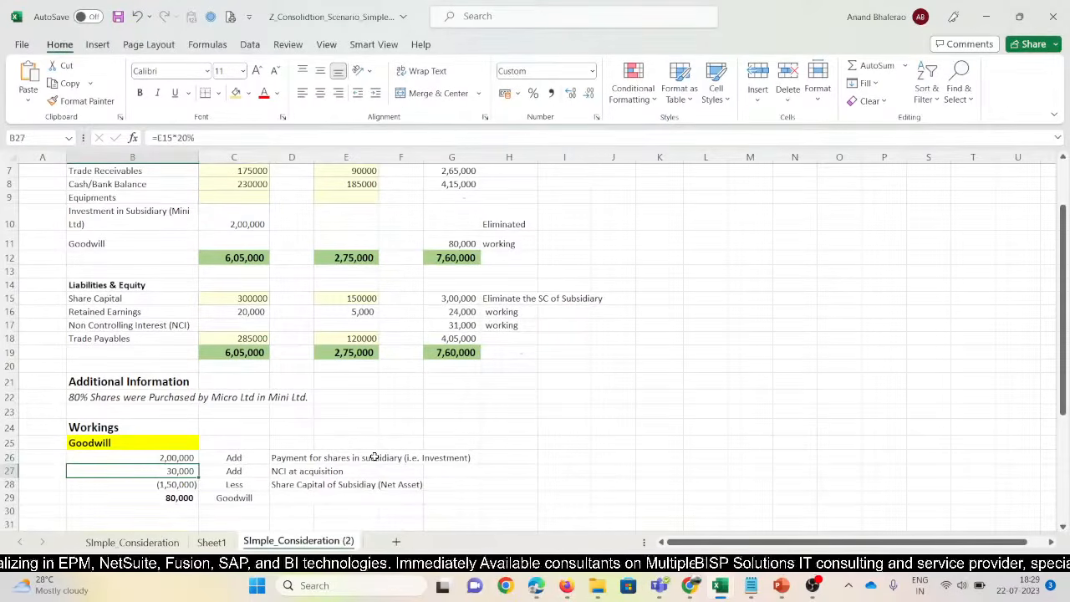
key("Right")
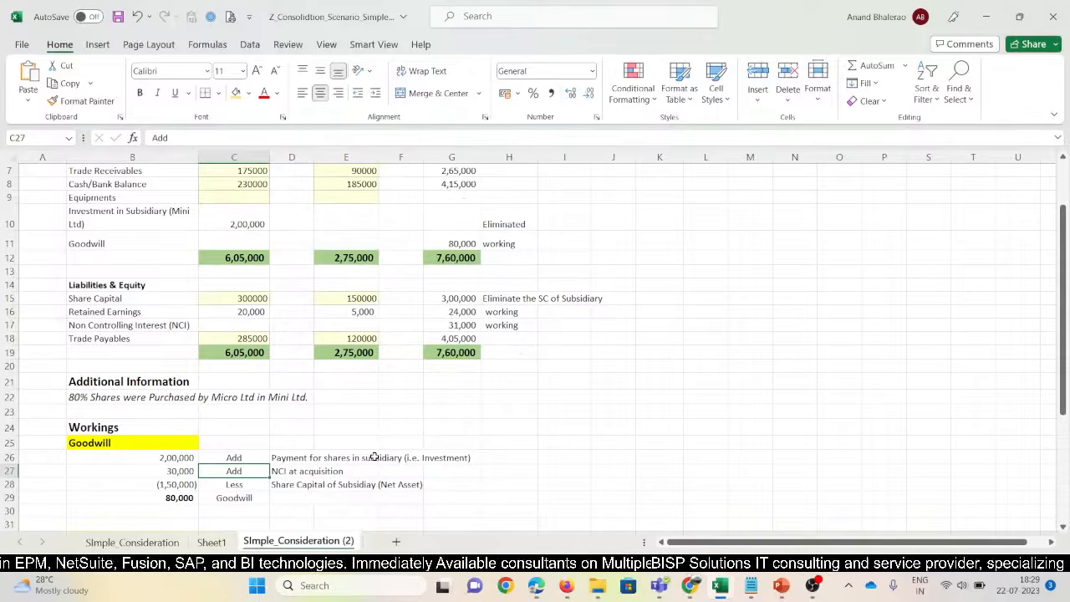
key("Left")
type("=E15*20%")
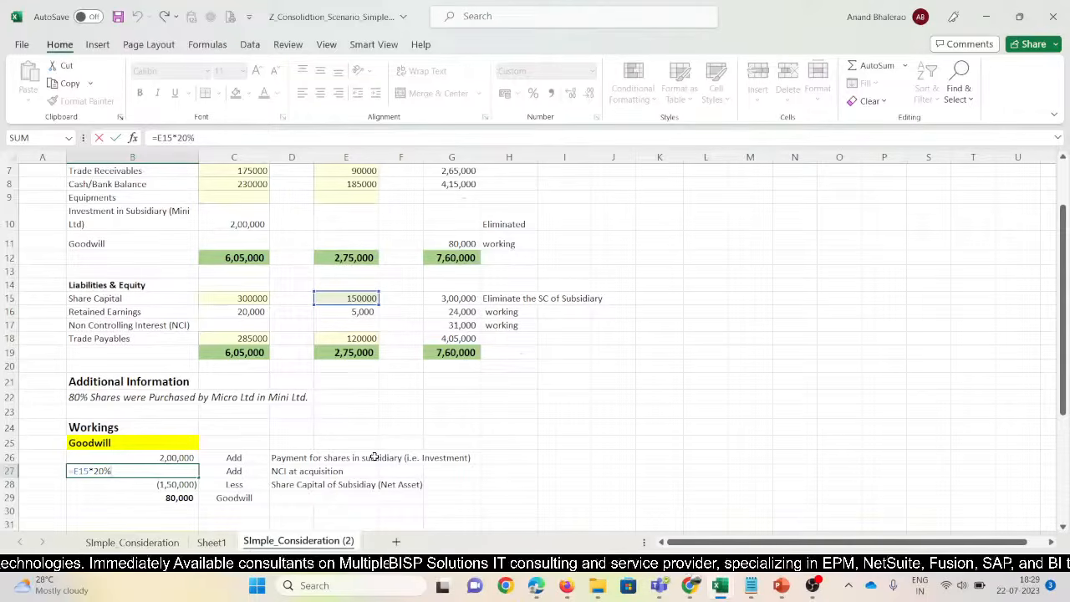
key("ctrl+Return")
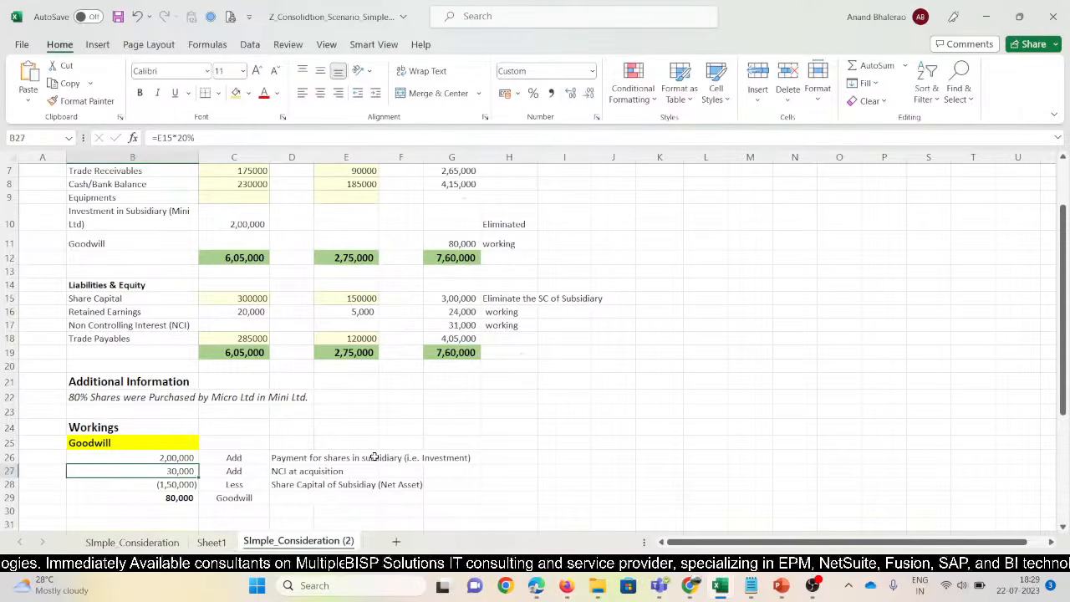
key("Down")
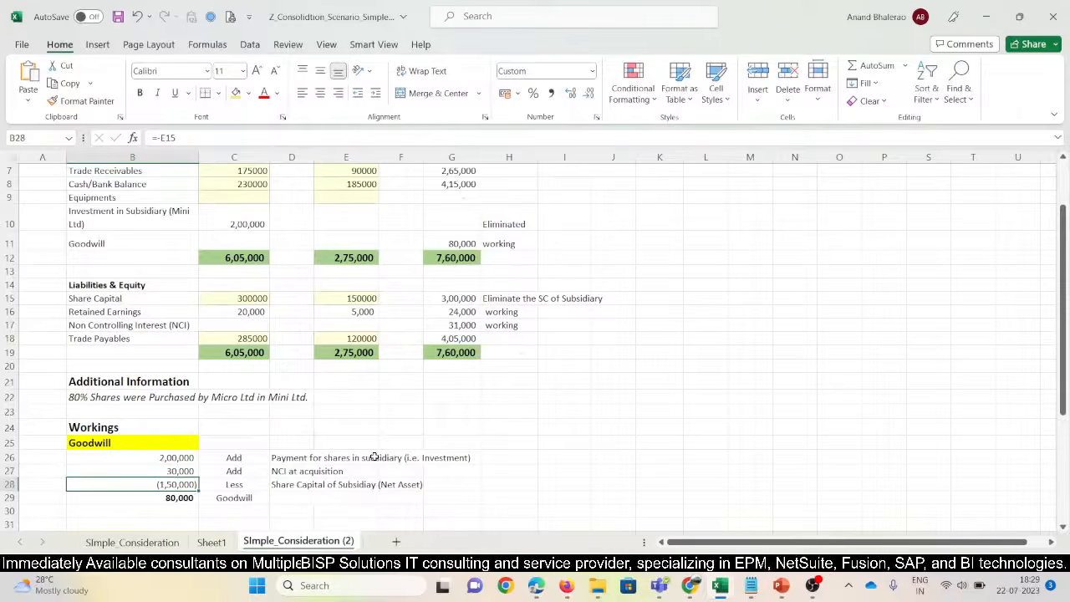
key("Right")
key("Right")
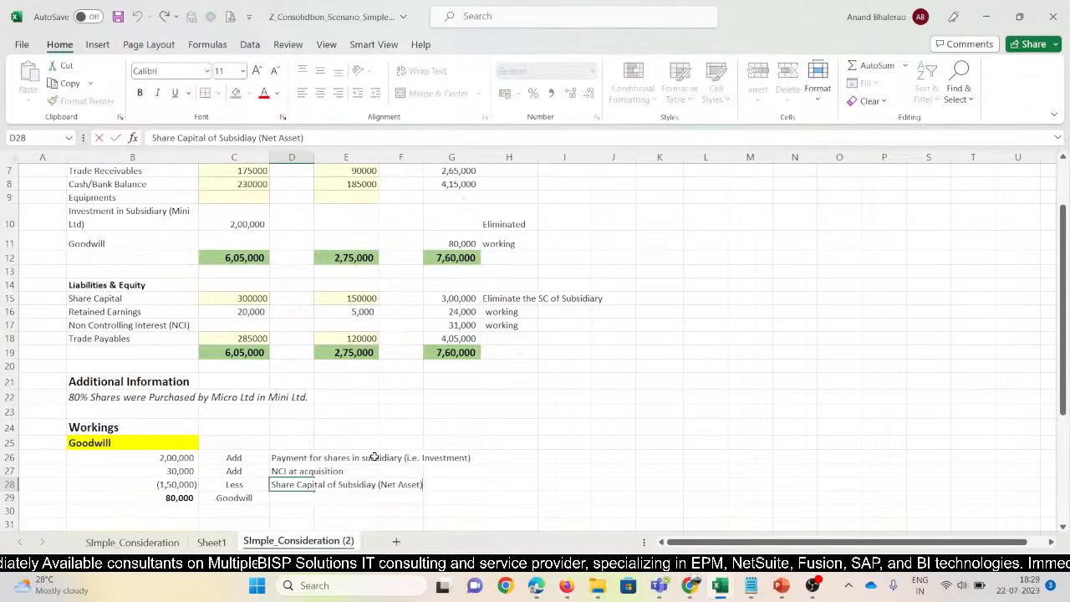
key("Left")
key("Left")
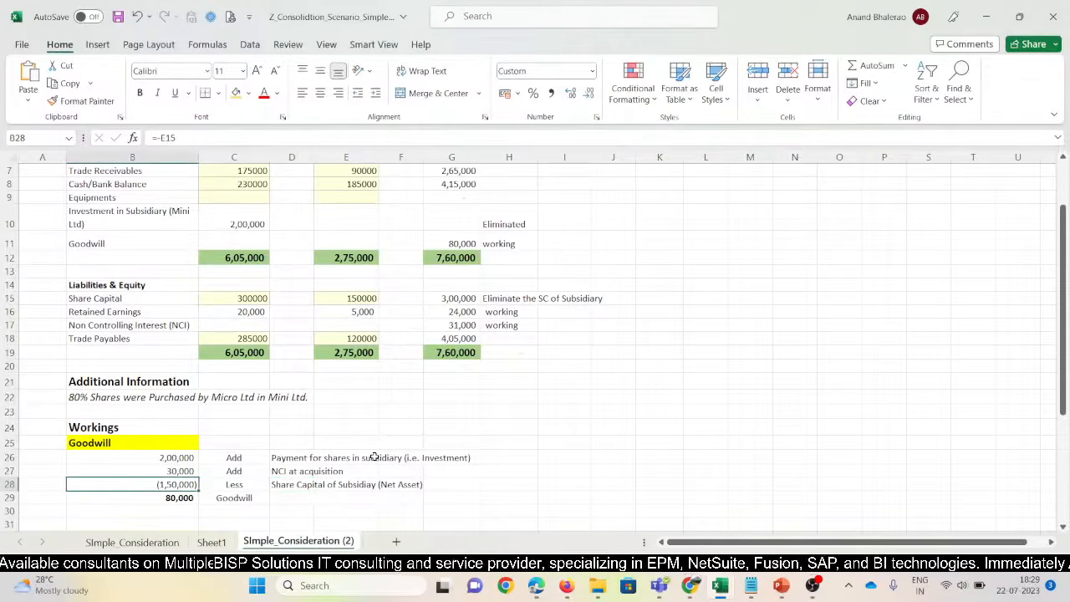
key("F2")
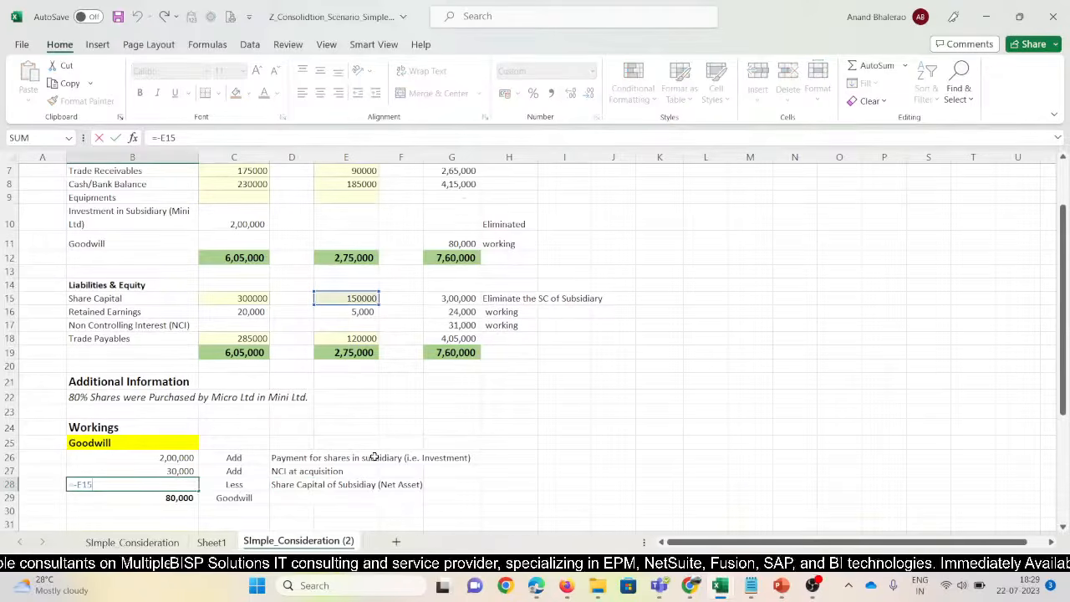
key("Return")
key("F2")
key("Escape")
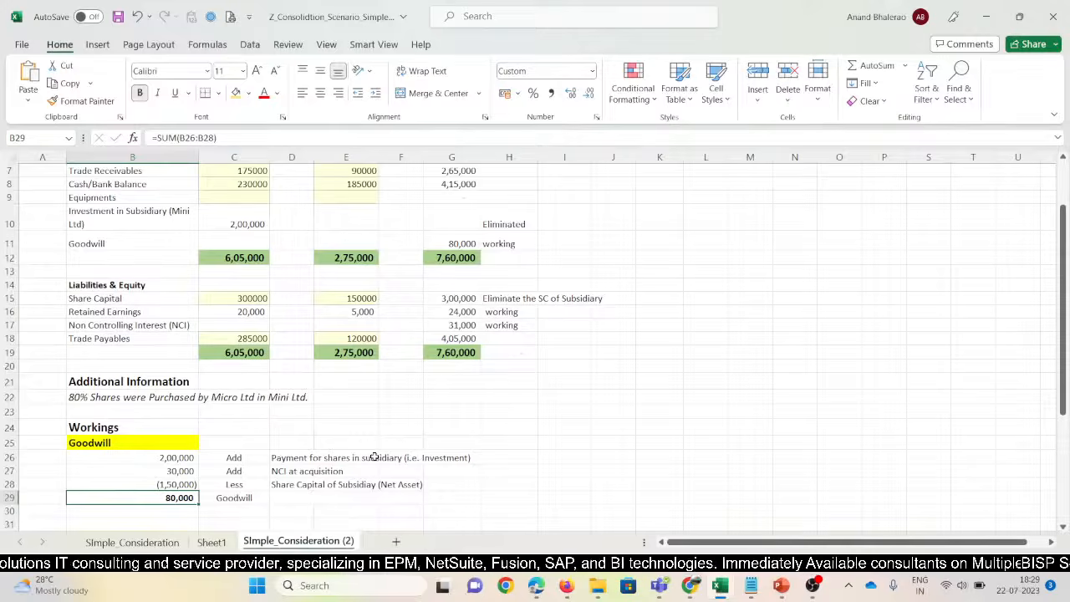
key("Up")
key("Up")
key("Down")
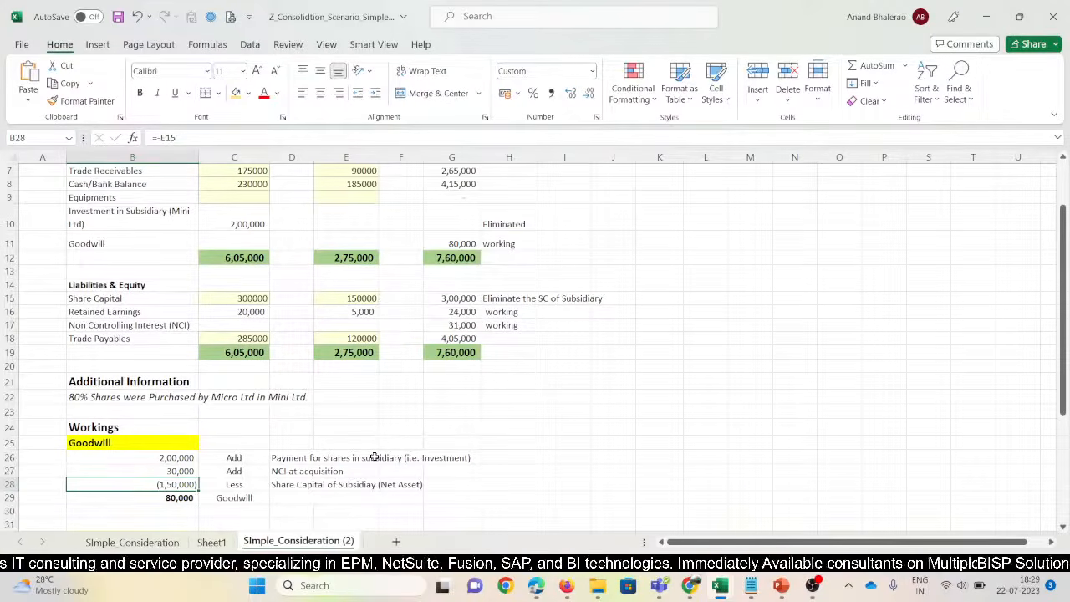
key("Up")
key("Down")
key("Down")
key("F2")
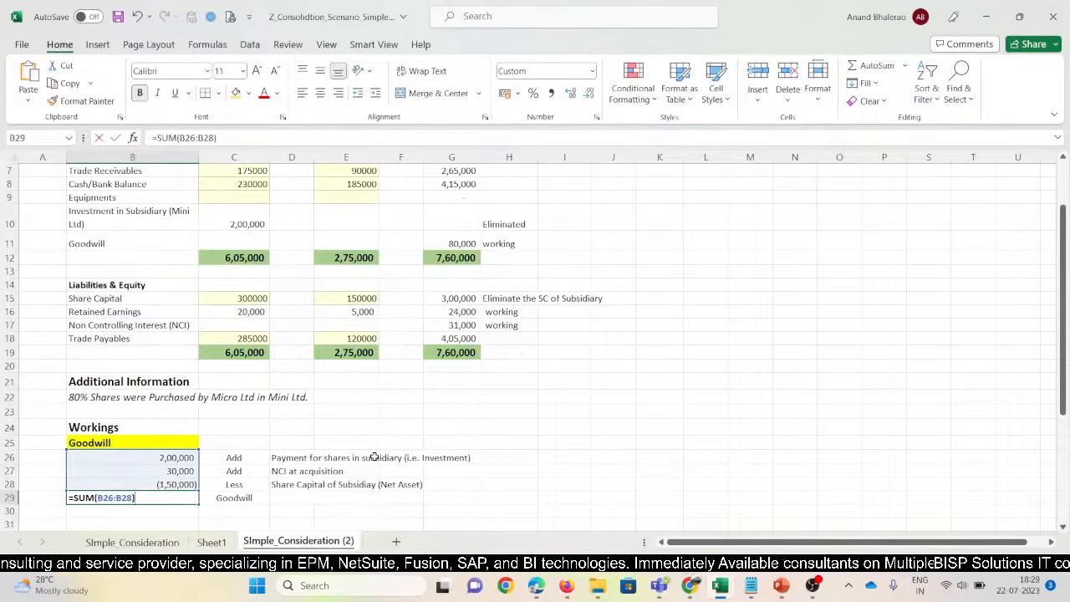
key("ctrl+Return")
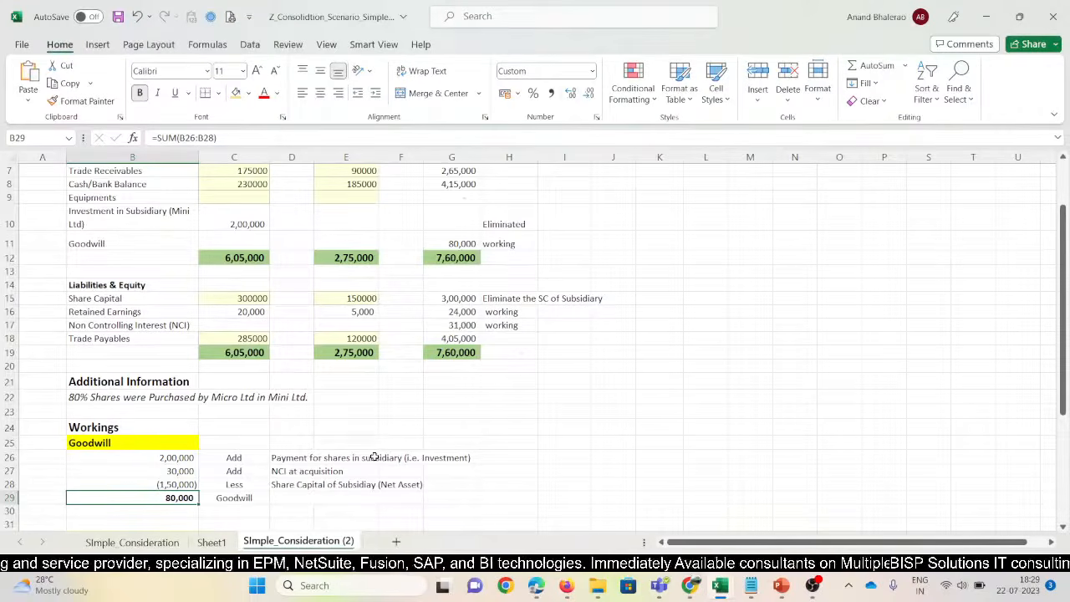
scroll(259, 492, "down", 2)
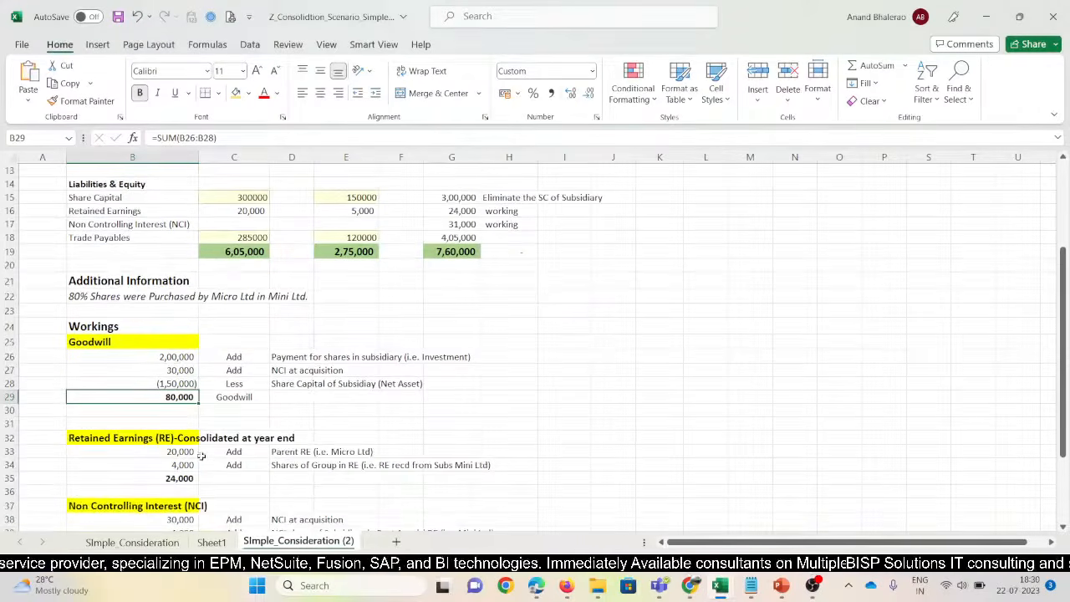
left_click(172, 417)
left_click(170, 396)
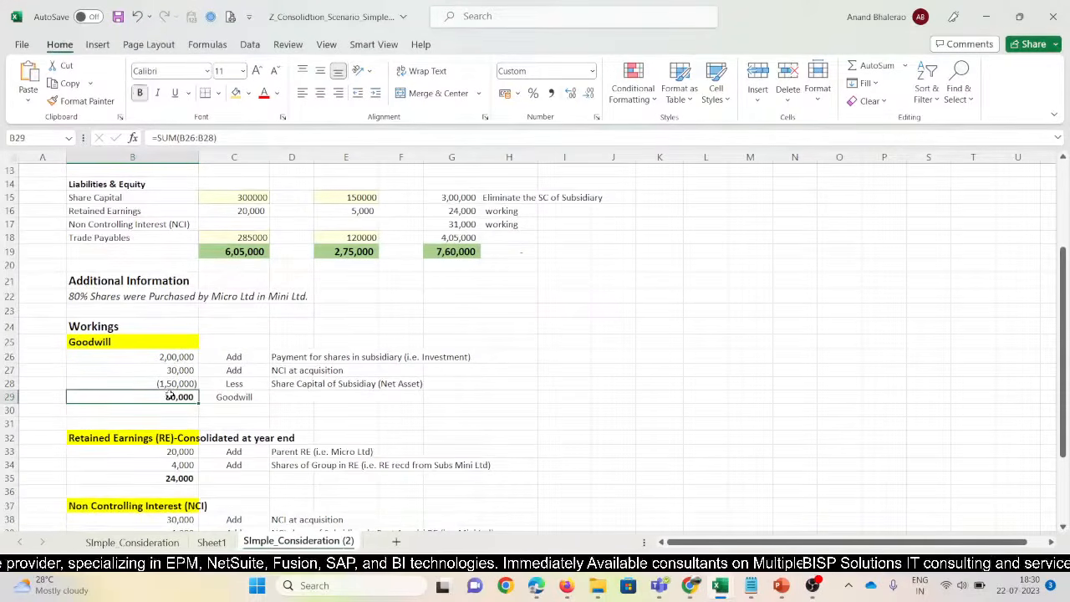
scroll(456, 354, "up", 4)
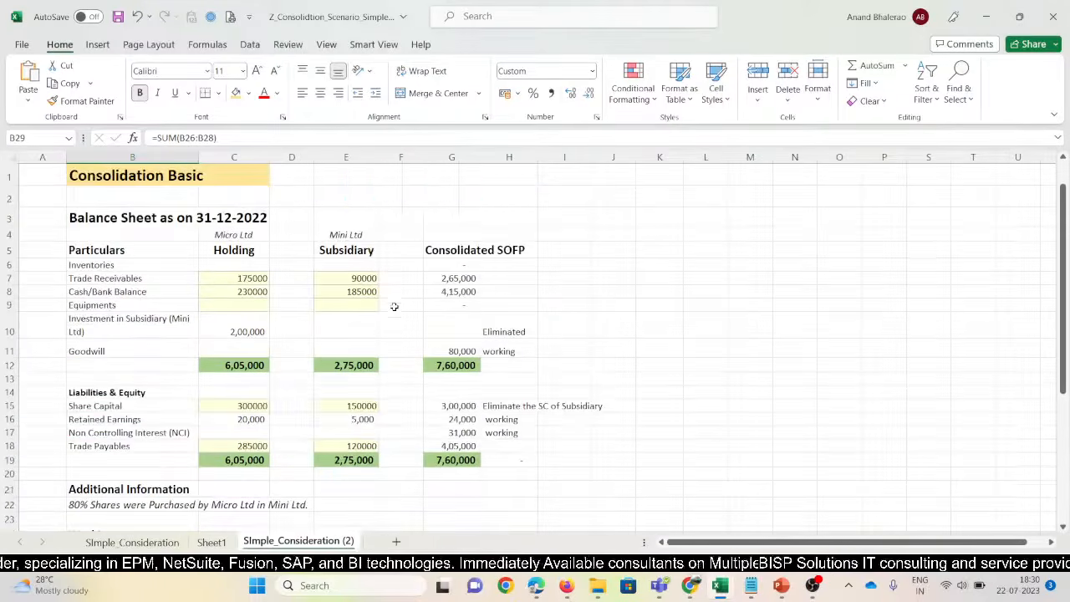
left_click(443, 351)
key("F2")
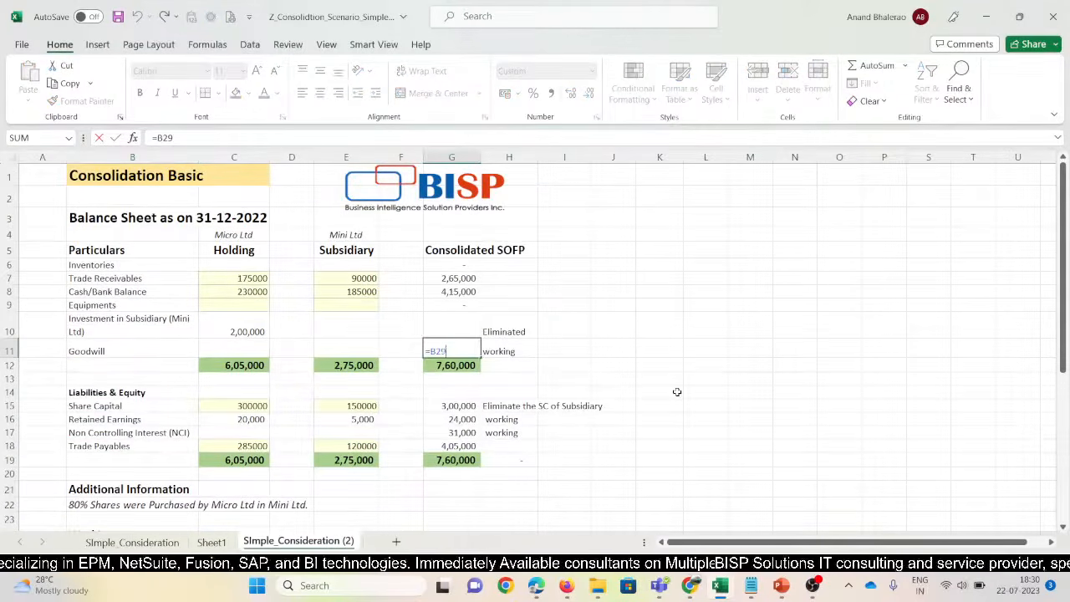
key("Escape")
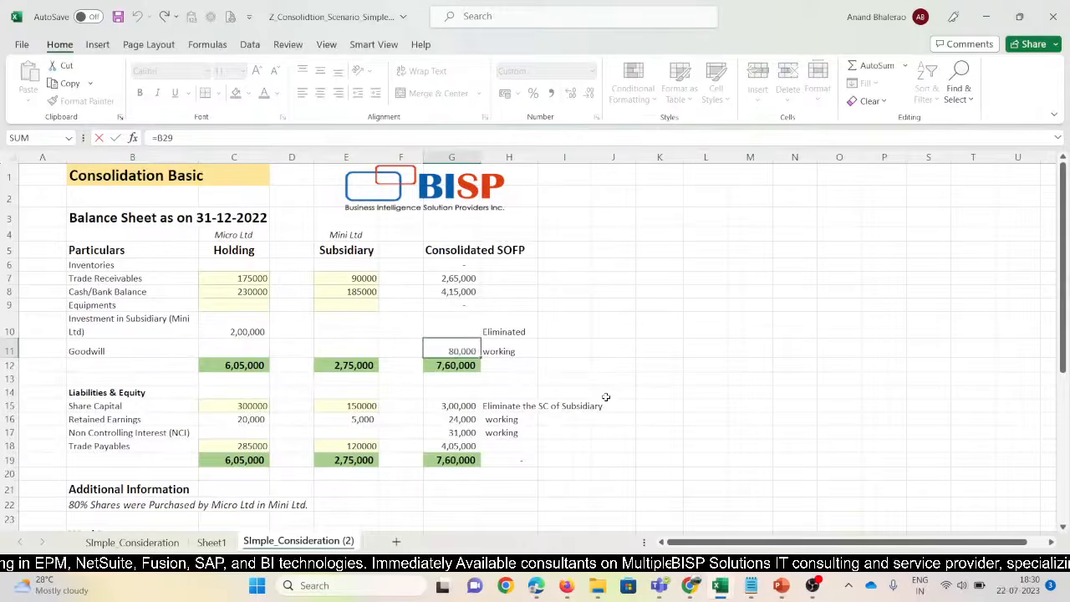
scroll(606, 397, "down", 5)
left_click(85, 398)
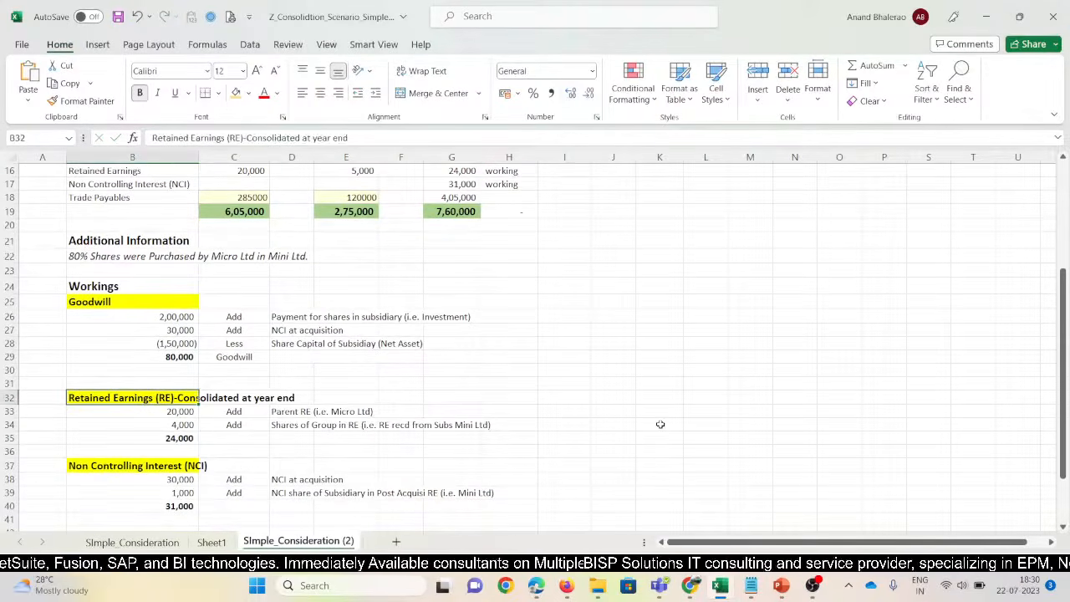
scroll(634, 409, "up", 4)
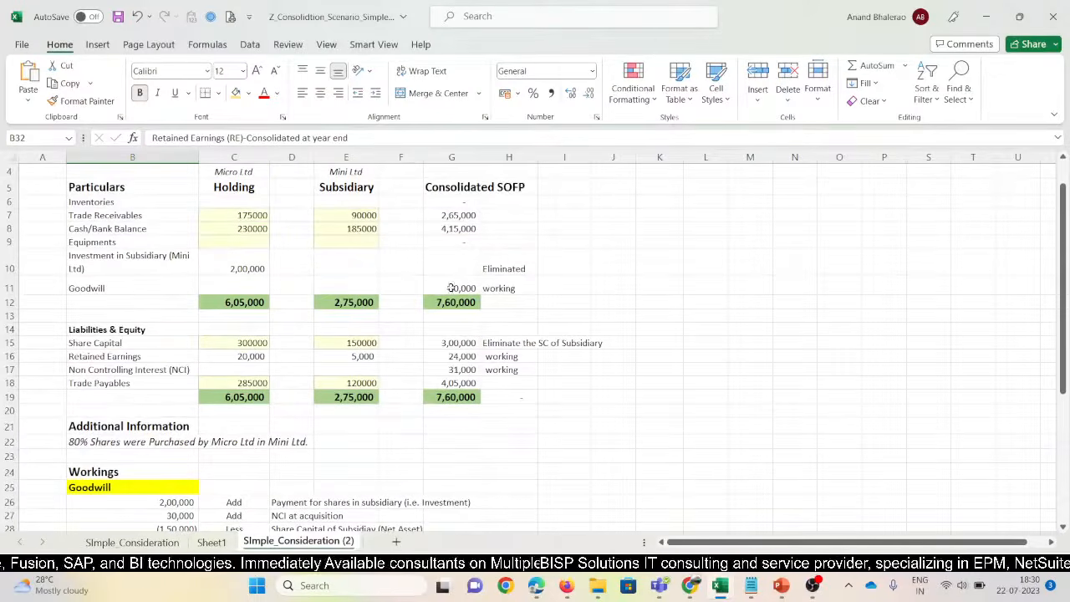
Check the SOFP Retained Earnings link and the parent's RE figure in the working
left_click(451, 357)
key("F2")
scroll(559, 371, "down", 3)
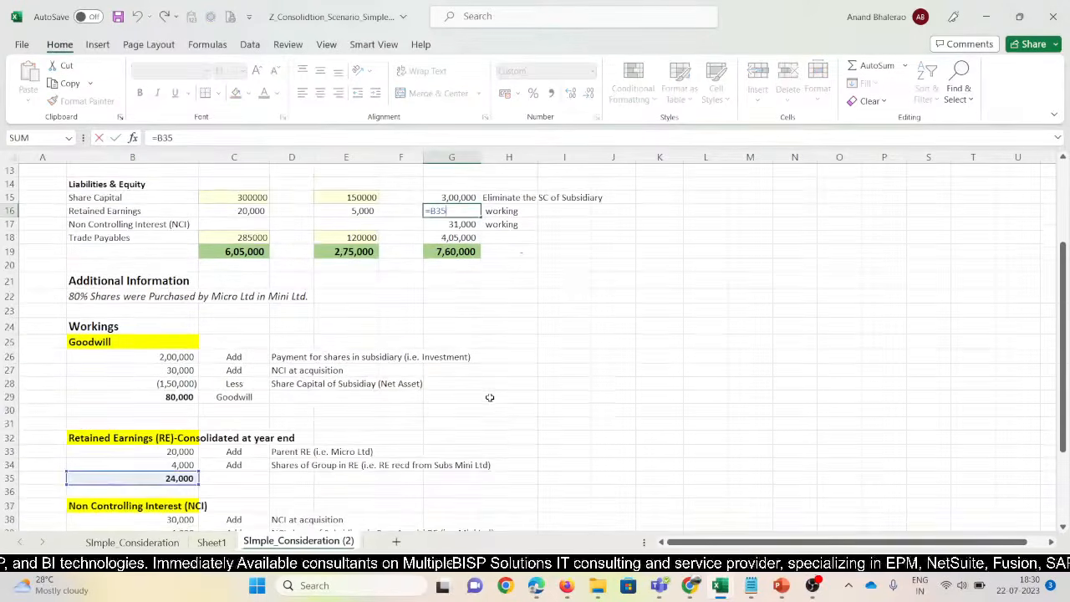
left_click(612, 396)
left_click(171, 452)
key("F2")
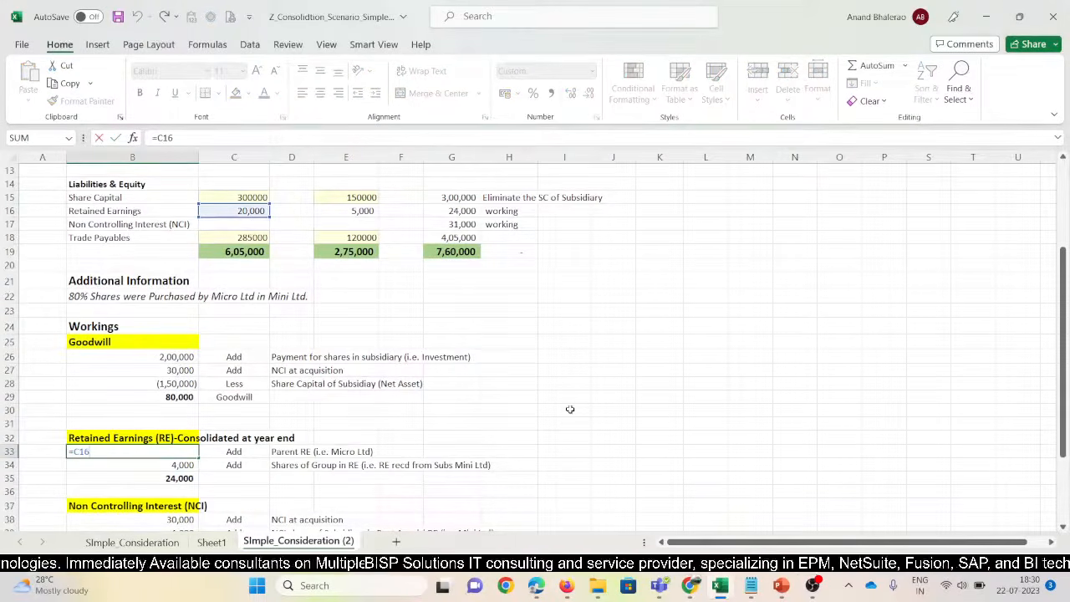
scroll(570, 409, "up", 2)
scroll(569, 409, "down", 2)
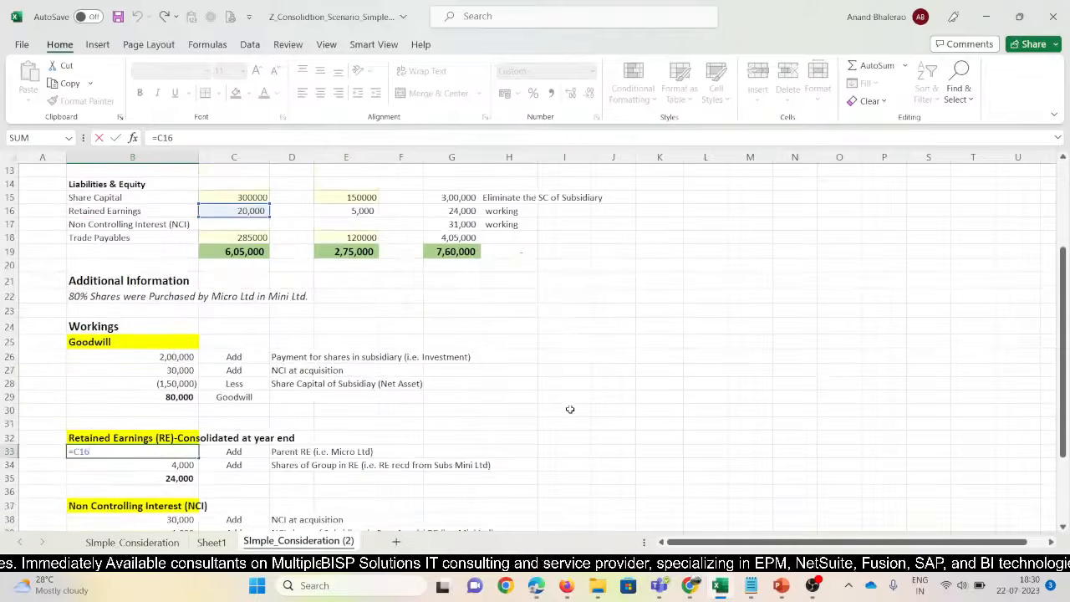
key("Escape")
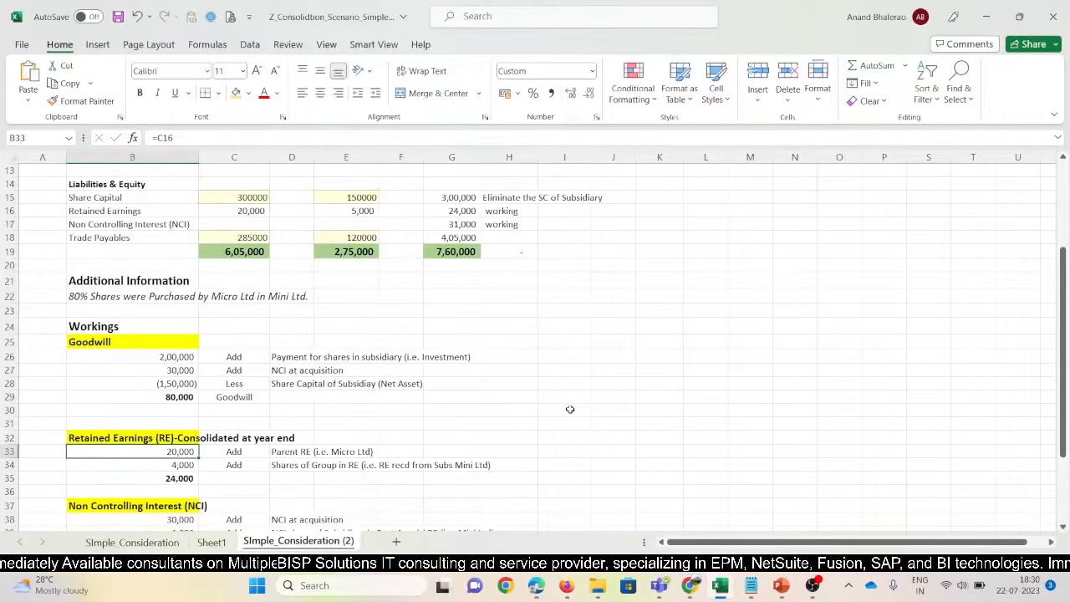
Review the group's 4,000 share of subsidiary RE, calculated as =E16*0.8
key("Down")
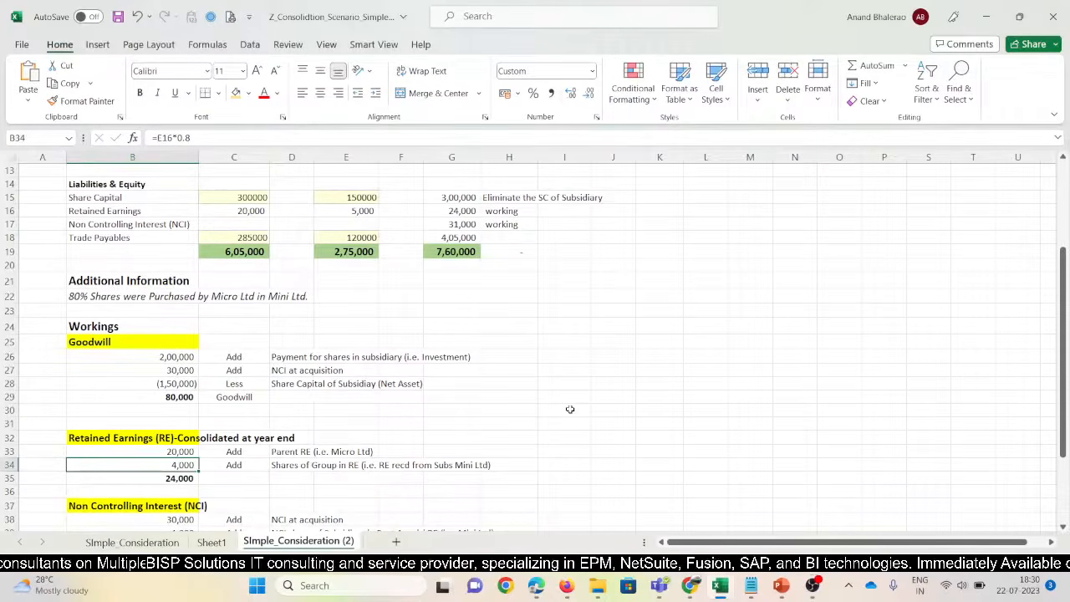
key("F2")
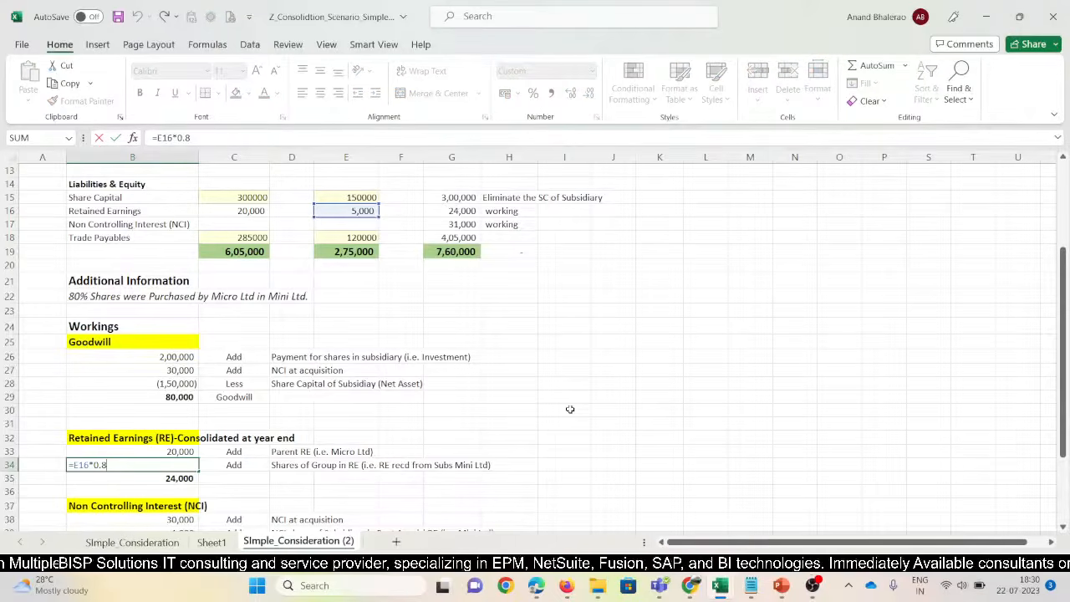
scroll(570, 409, "up", 1)
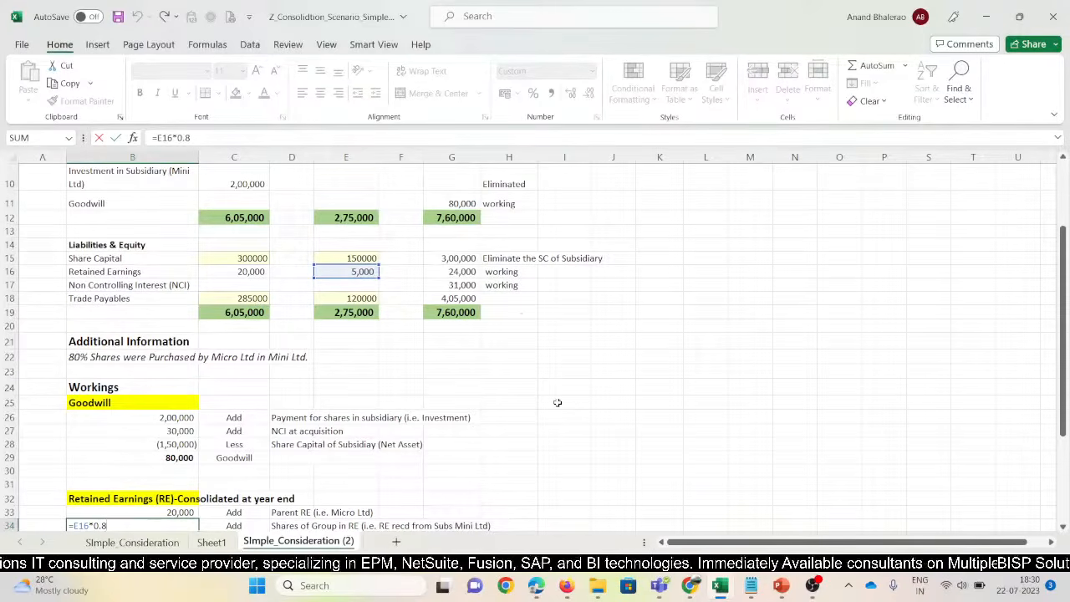
key("Return")
key("Up")
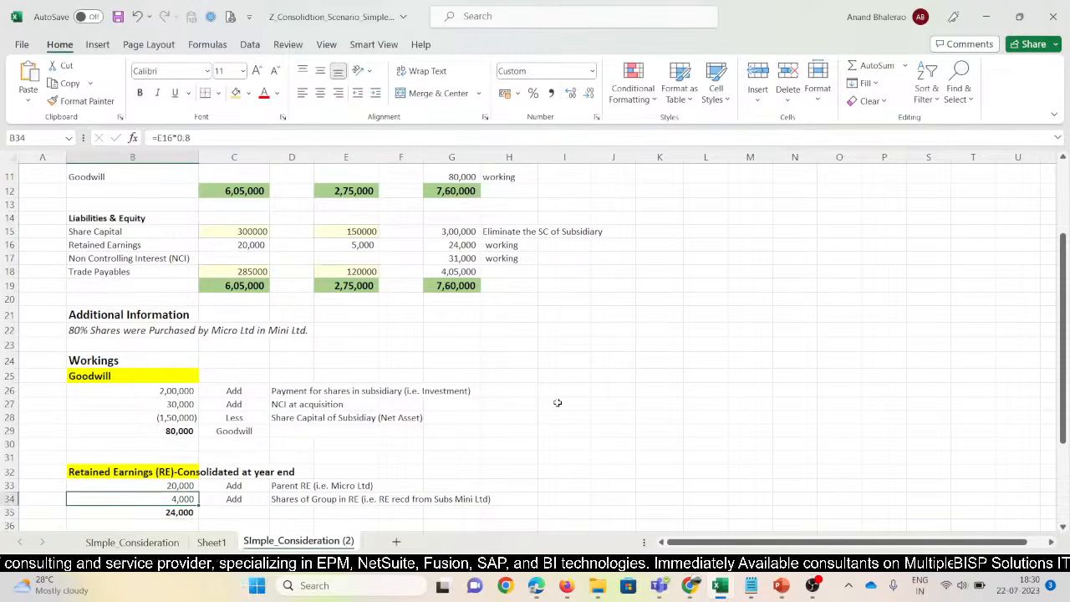
key("F2")
key("Return")
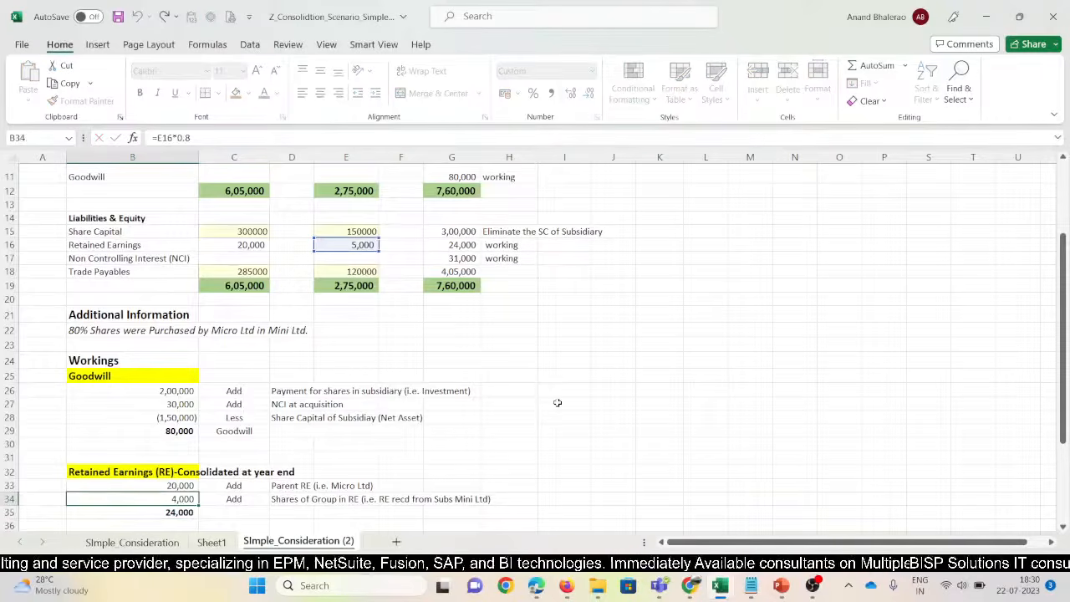
key("Up")
AutoSum B33:B34 into B35 for 24,000 and confirm G16 references B35
key("Down")
key("alt+equal")
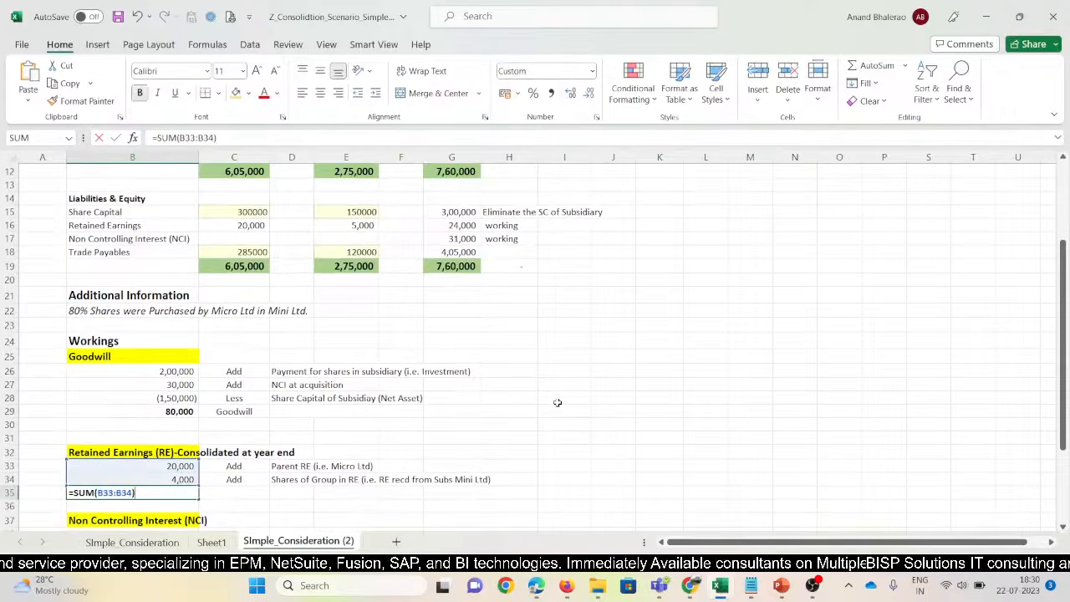
key("Return")
key("Up")
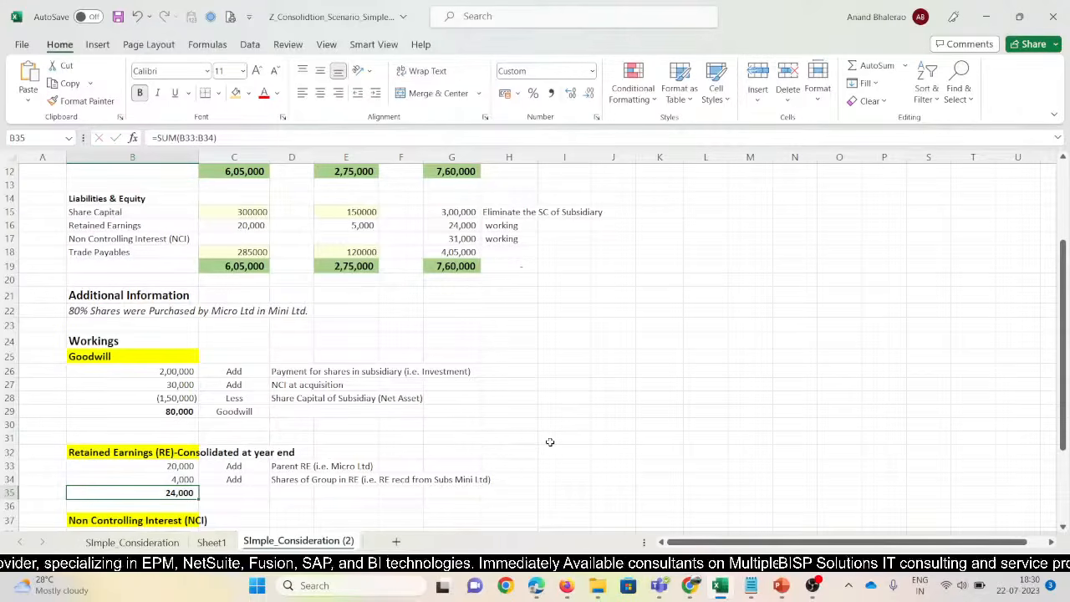
key("F2")
scroll(550, 441, "up", 2)
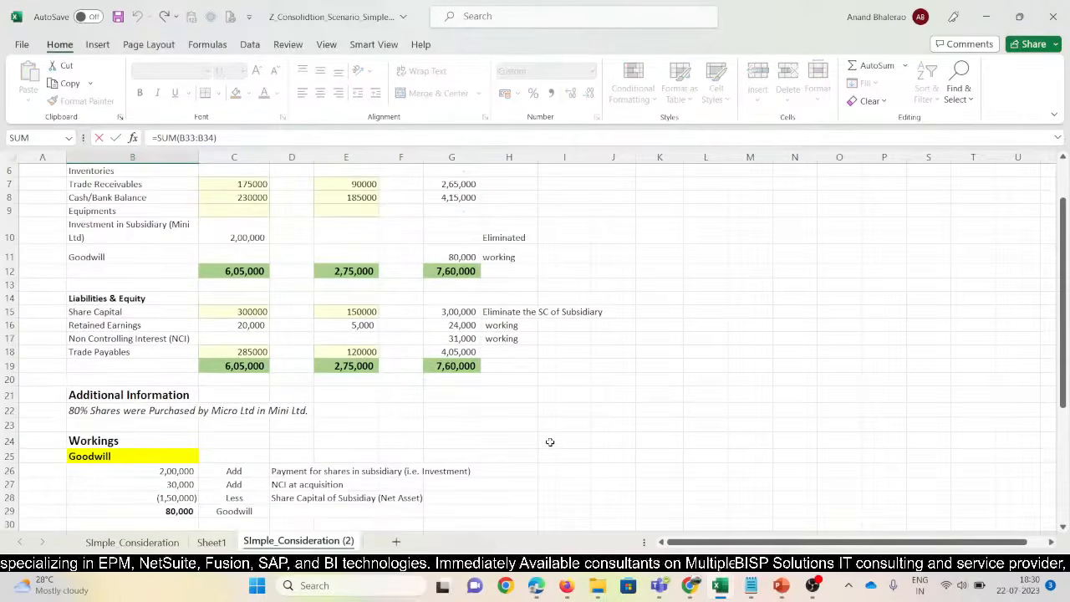
scroll(550, 441, "up", 2)
scroll(502, 426, "down", 4)
left_click(453, 244)
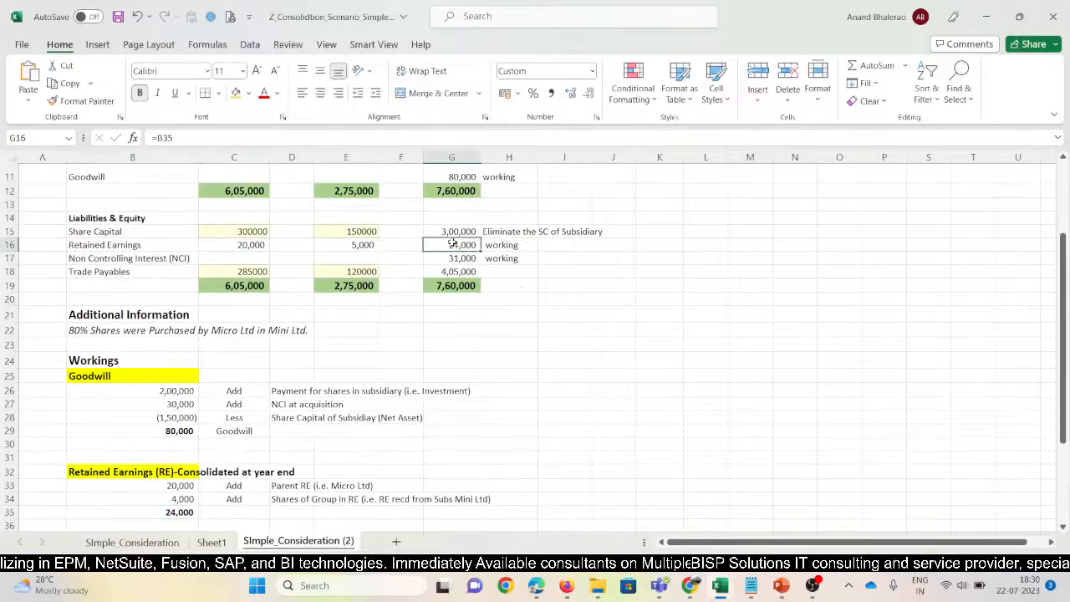
scroll(483, 369, "down", 3)
left_click(143, 413)
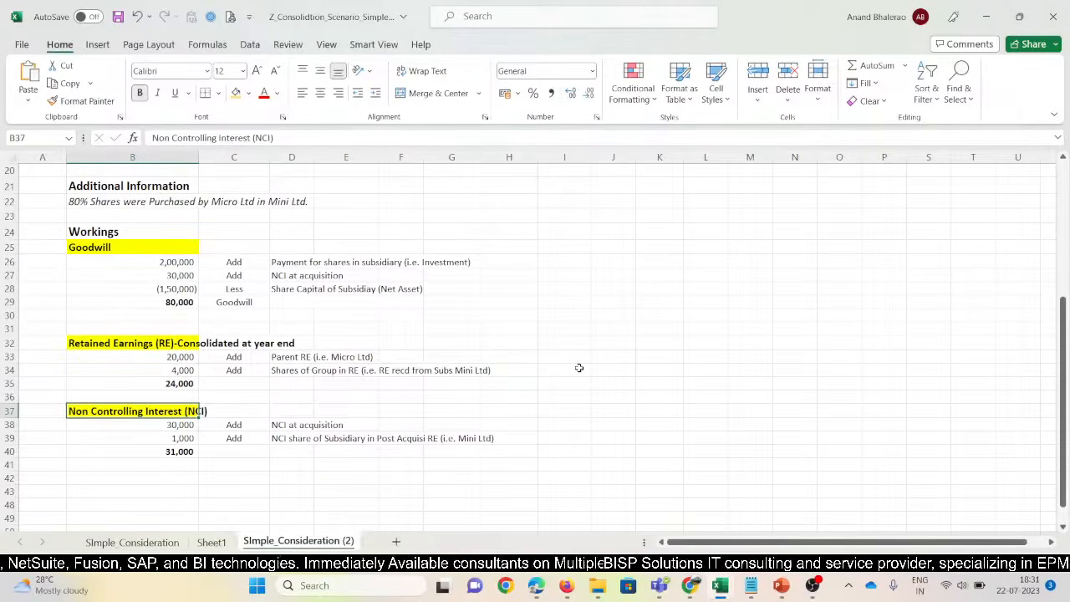
Inspect the 30,000 NCI at acquisition formula =E15*20% in B38
key("Down")
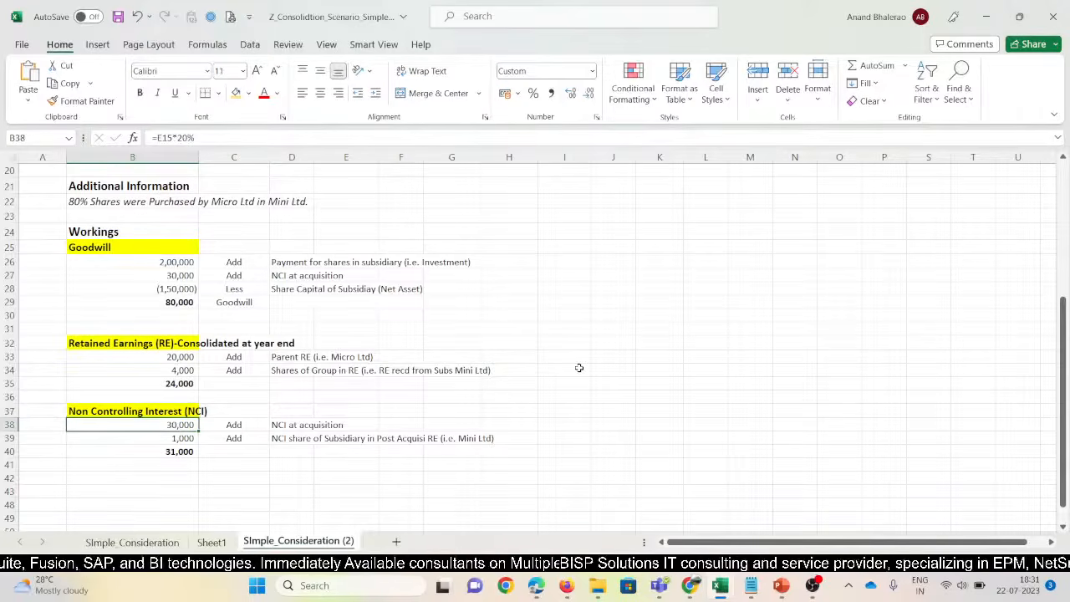
key("F2")
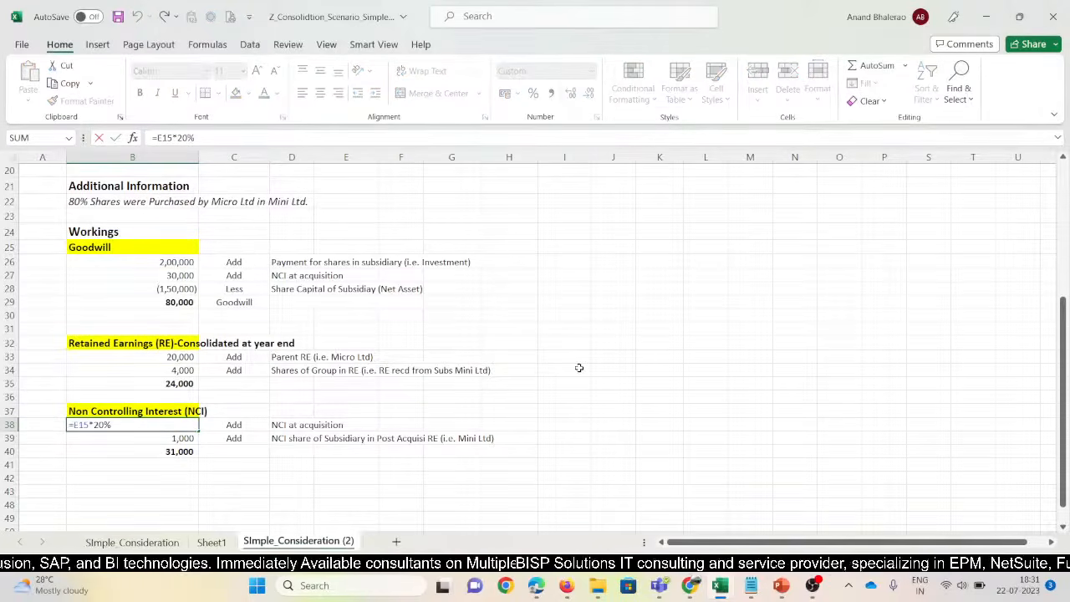
scroll(578, 367, "up", 4)
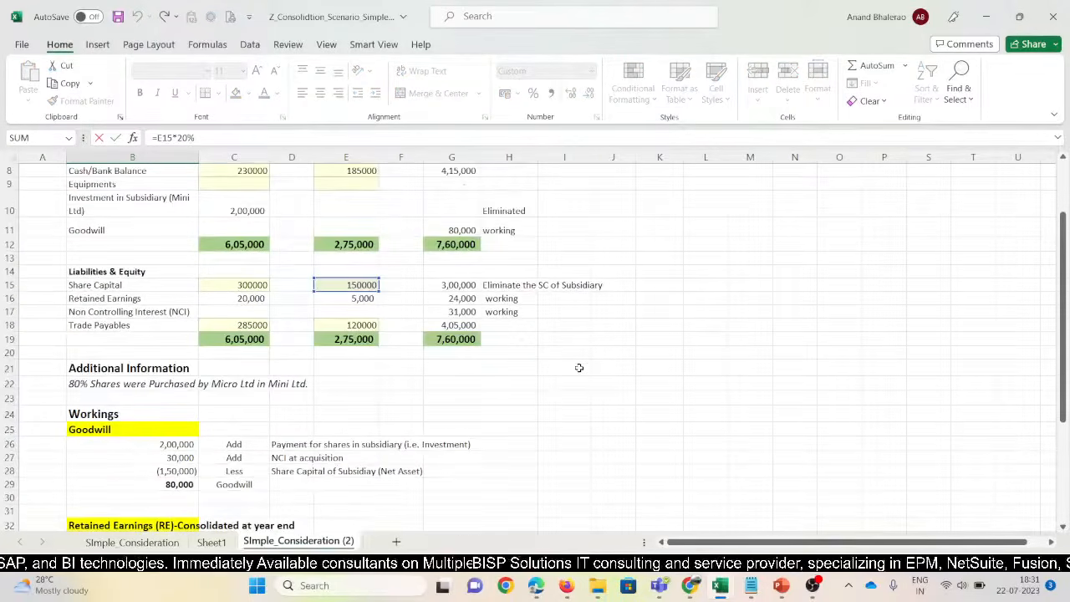
scroll(579, 368, "down", 2)
key("Escape")
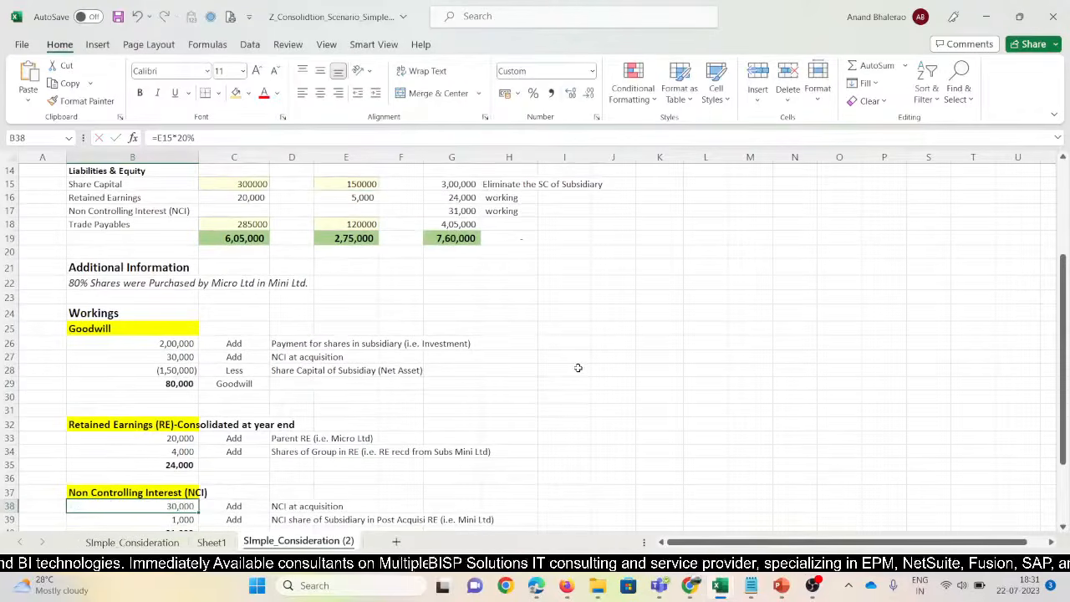
Confirm the 1,000 NCI share =E16*0.2 and the 31,000 total =SUM(B38:B39)
key("Down")
key("Down")
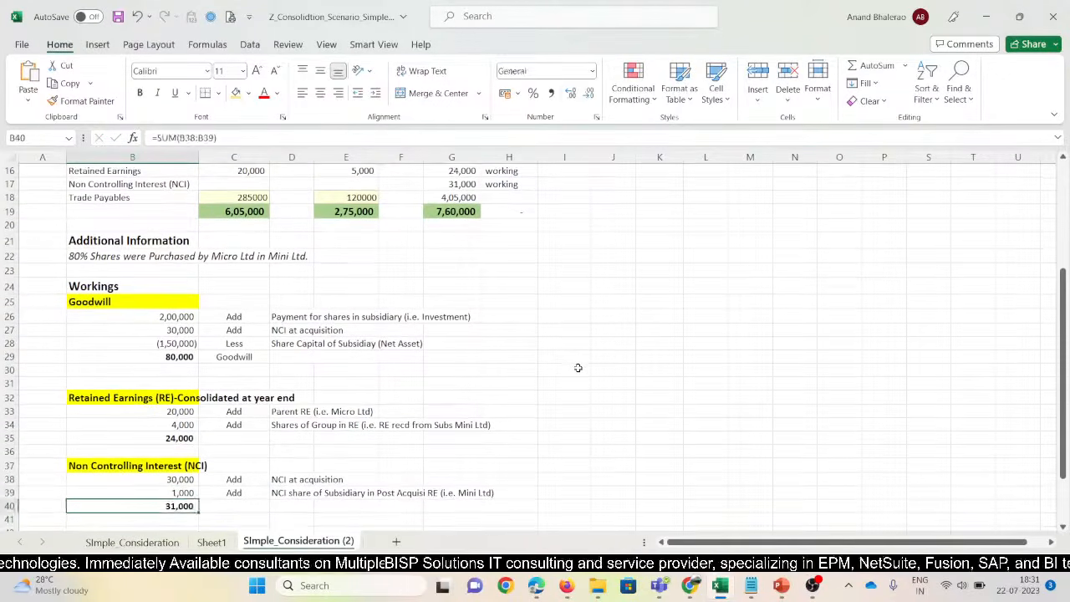
key("Up")
key("F2")
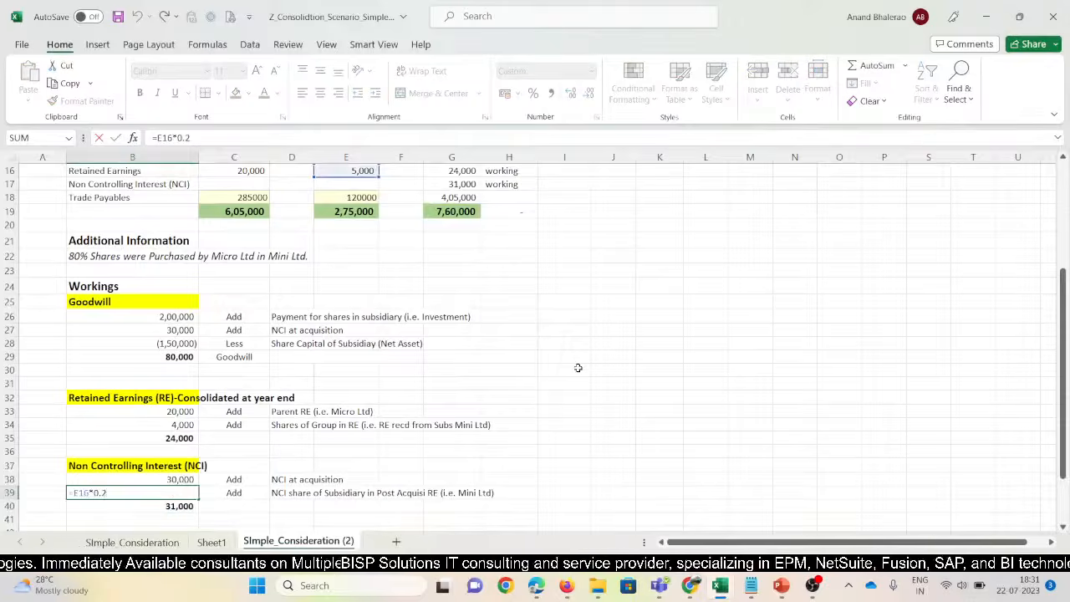
scroll(578, 367, "up", 2)
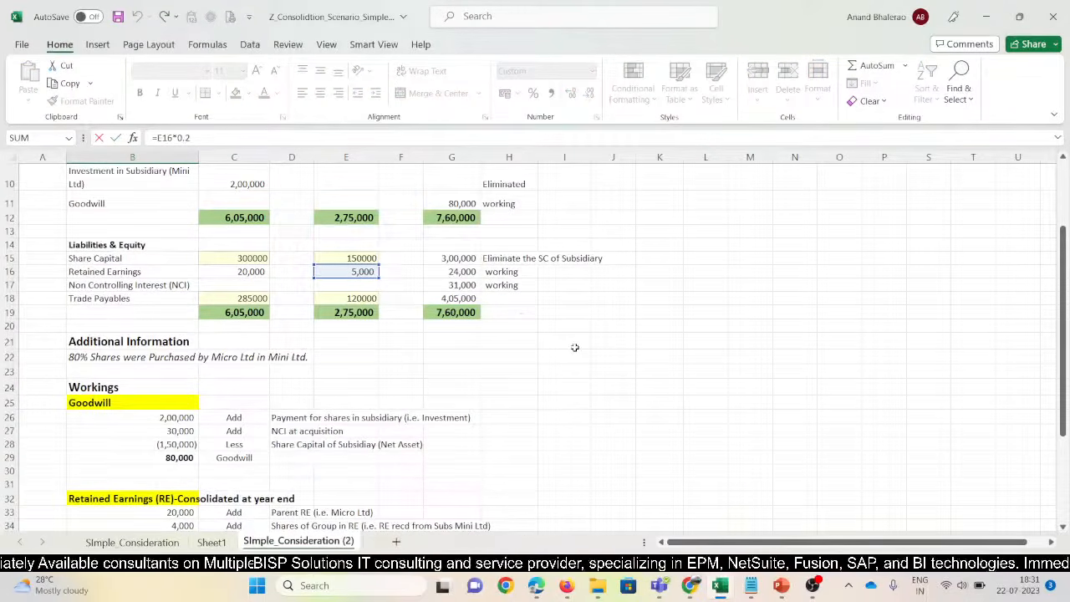
key("Escape")
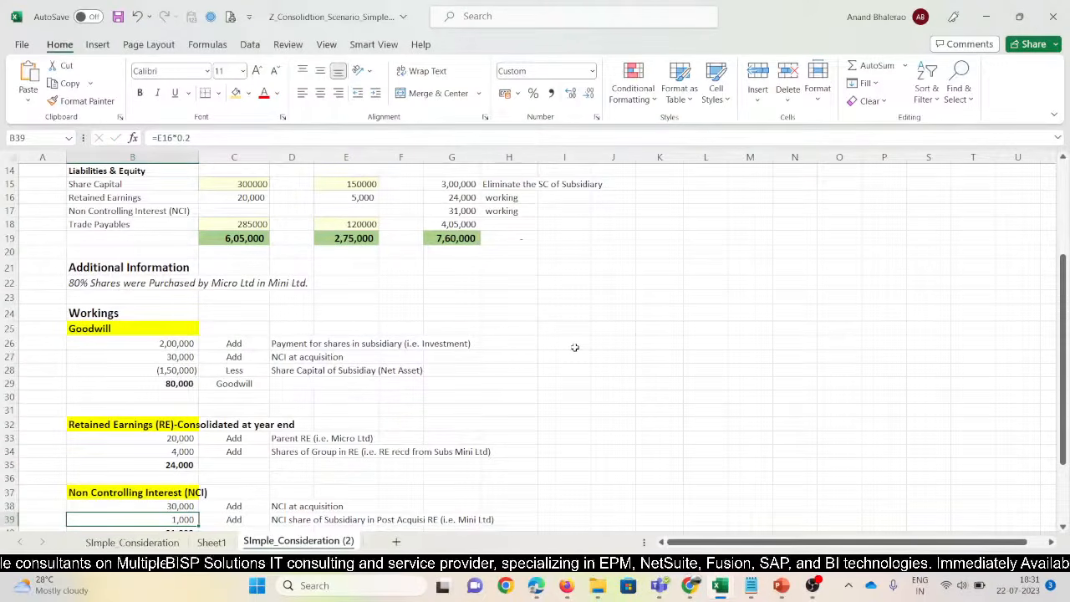
key("F2")
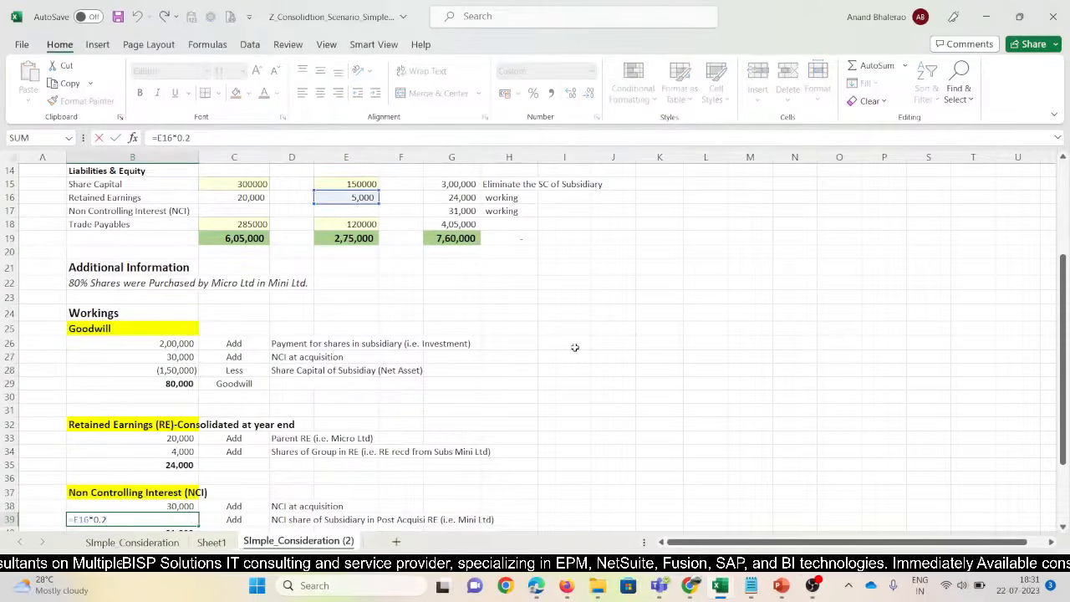
key("Return")
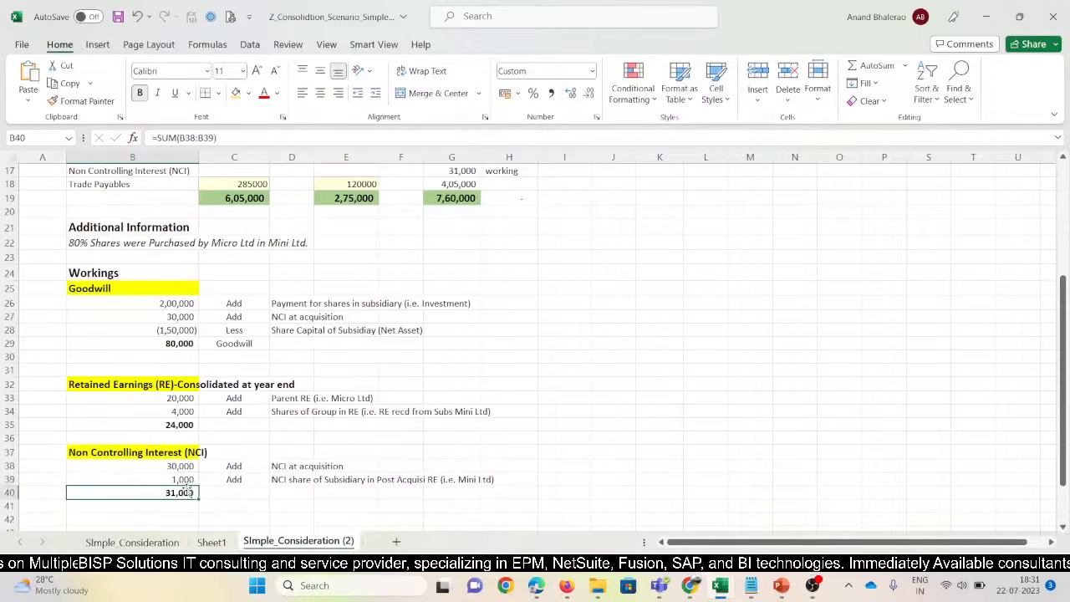
key("F2")
key("Escape")
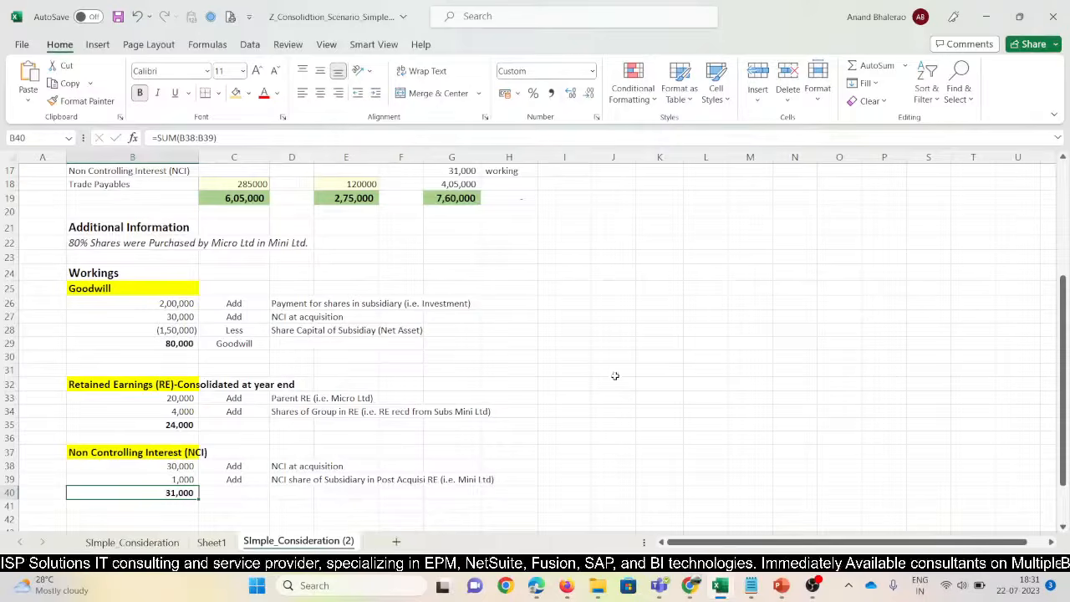
left_click(183, 481)
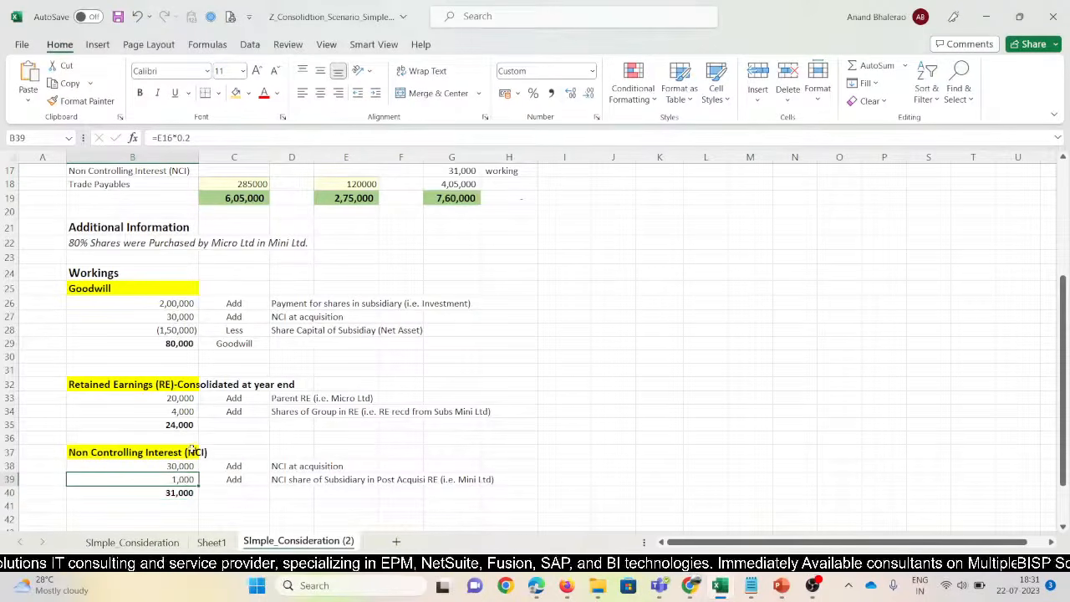
scroll(297, 281, "up", 1)
left_click(346, 199)
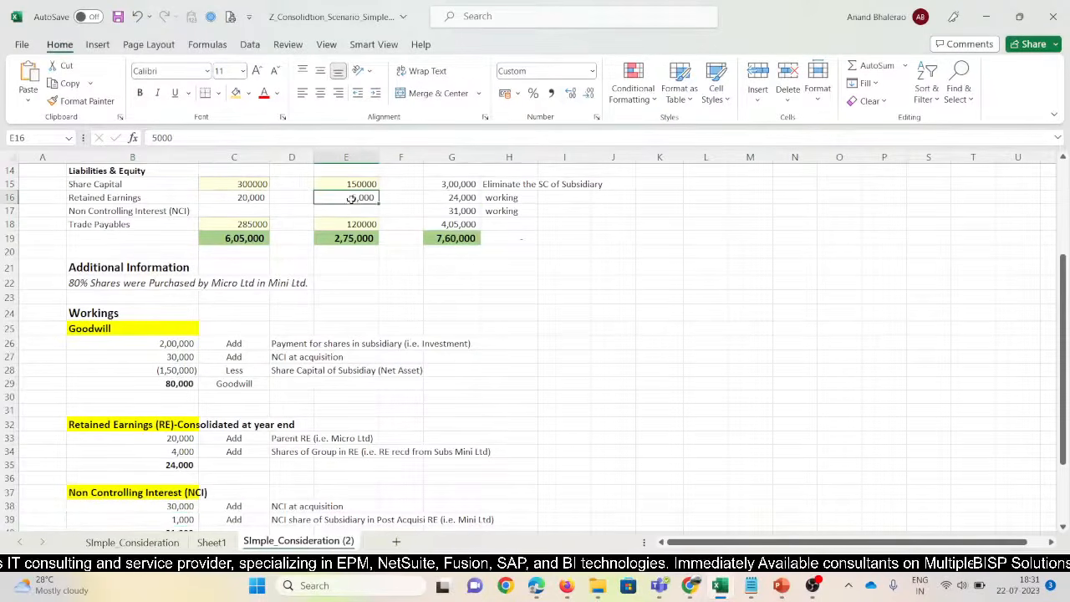
left_click(172, 453)
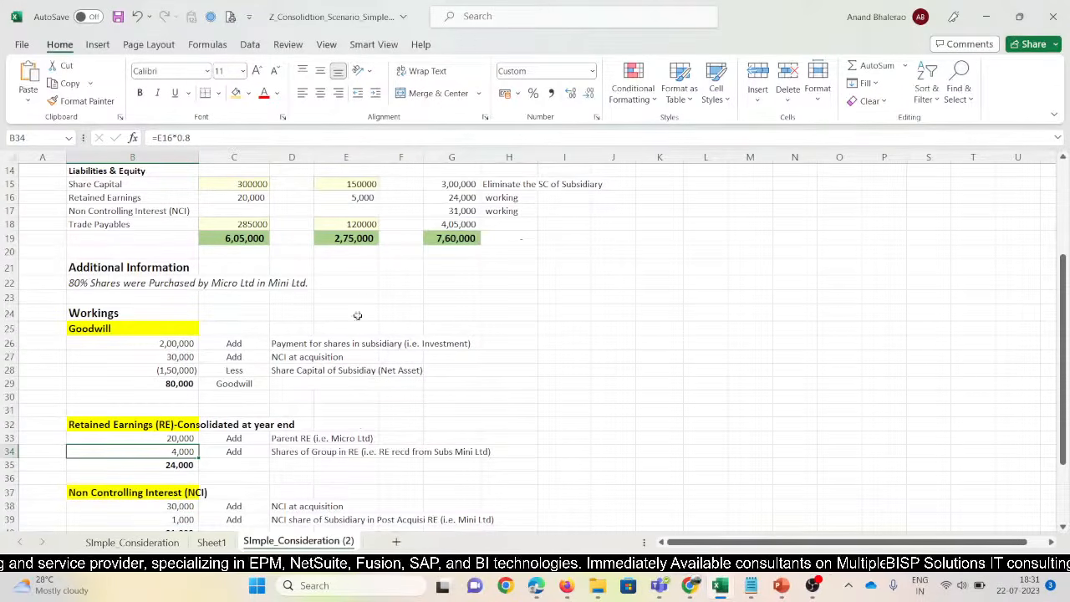
left_click(180, 519)
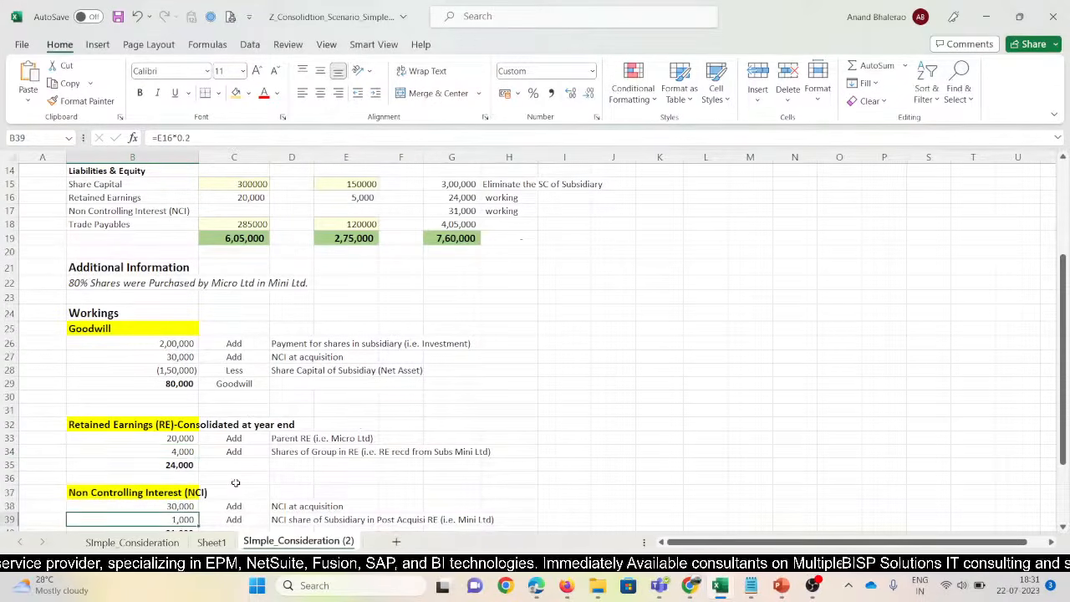
scroll(283, 404, "up", 1)
left_click(342, 231)
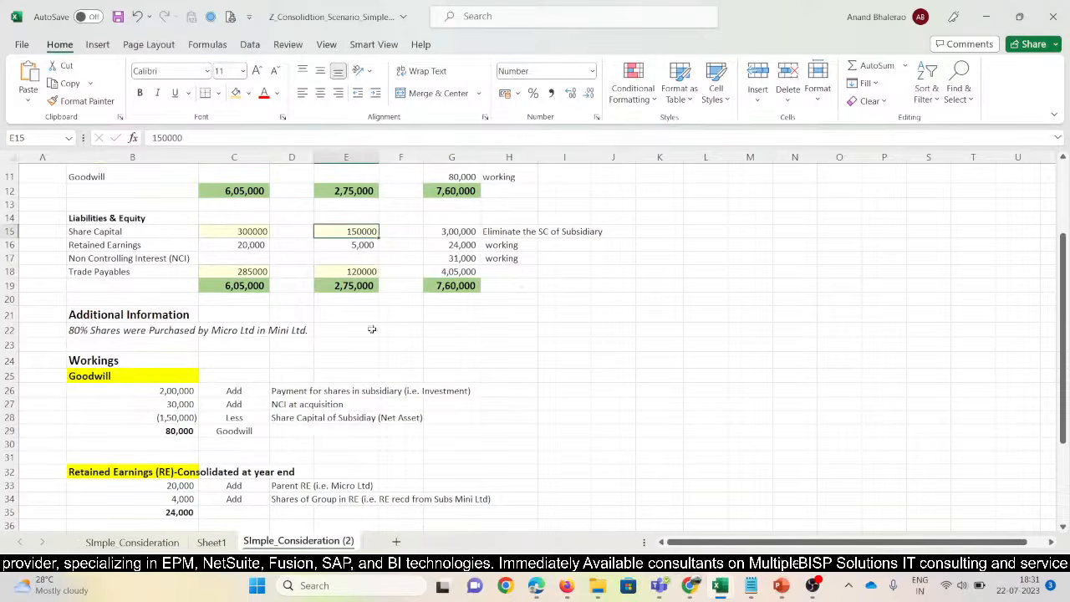
scroll(275, 493, "down", 1)
left_click(180, 507)
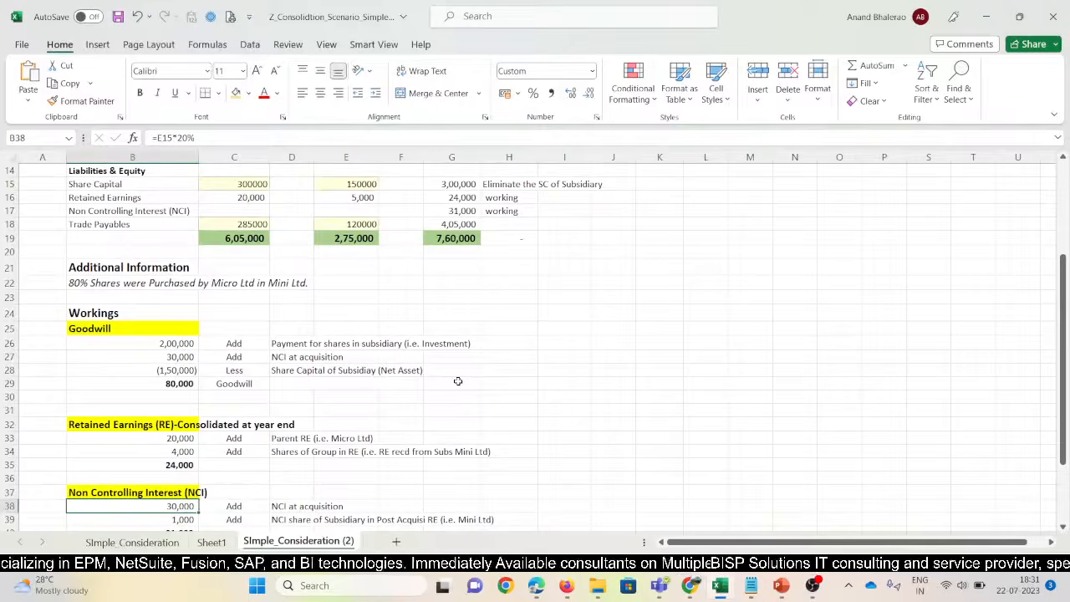
left_click(356, 185)
mouse_move(567, 585)
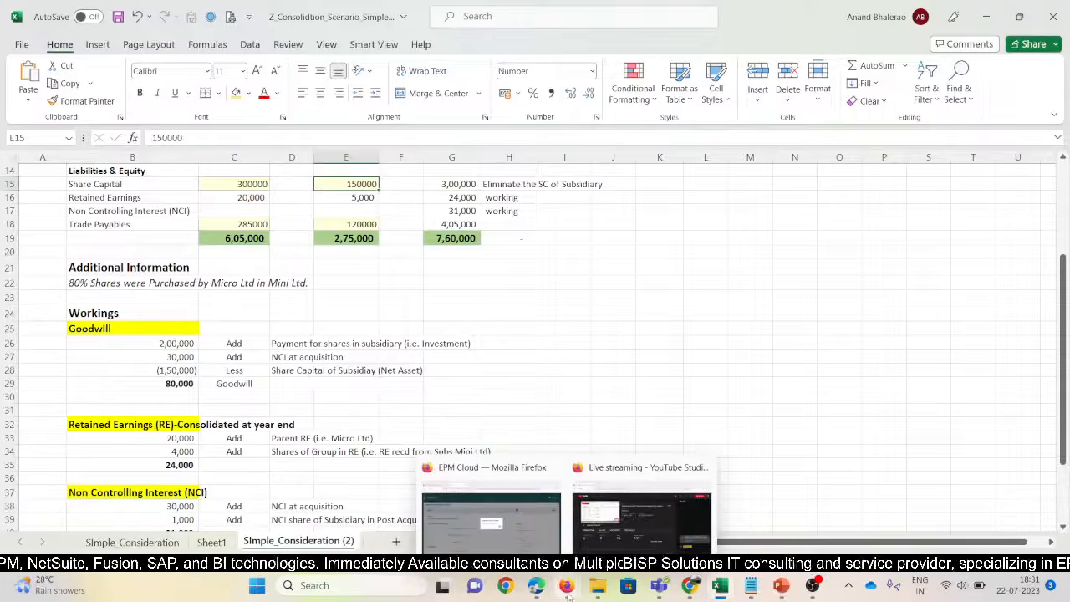
Dismiss the Application Creation Status notice and go to Access Control from the Navigator
left_click(493, 510)
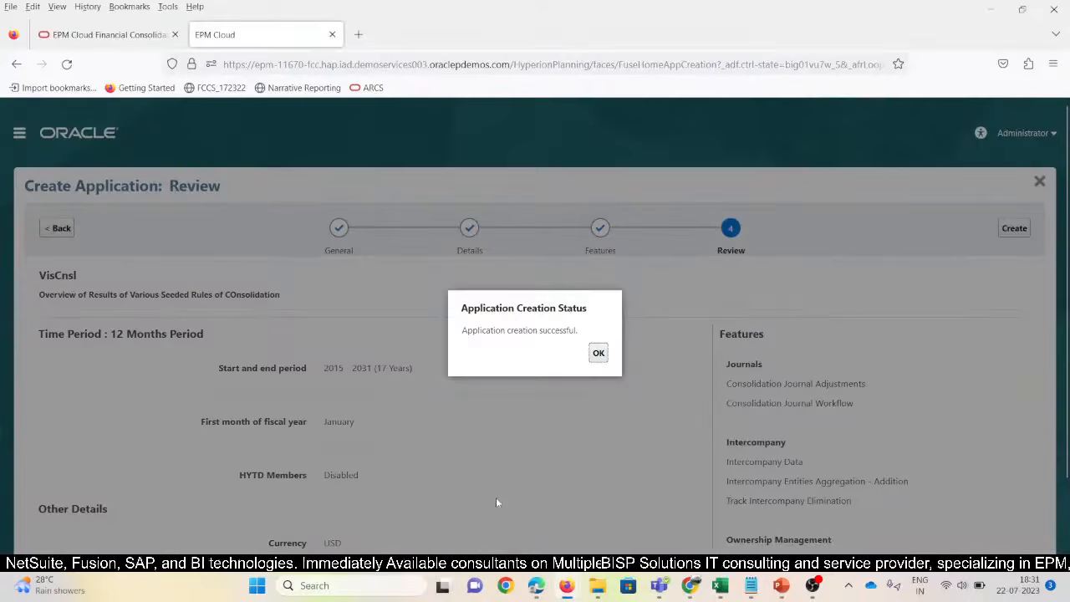
left_click(598, 355)
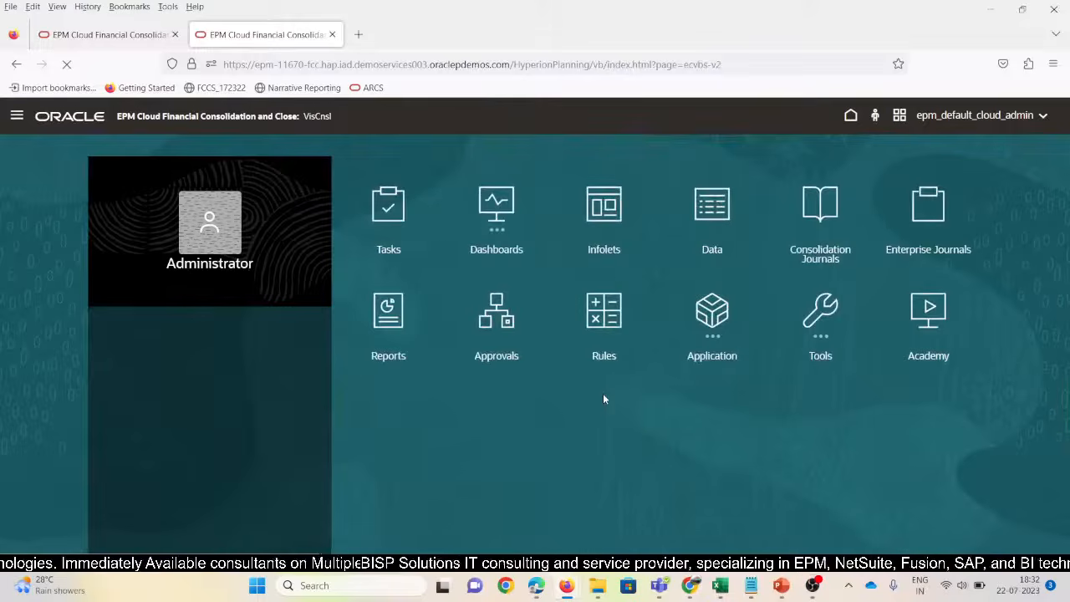
left_click(17, 115)
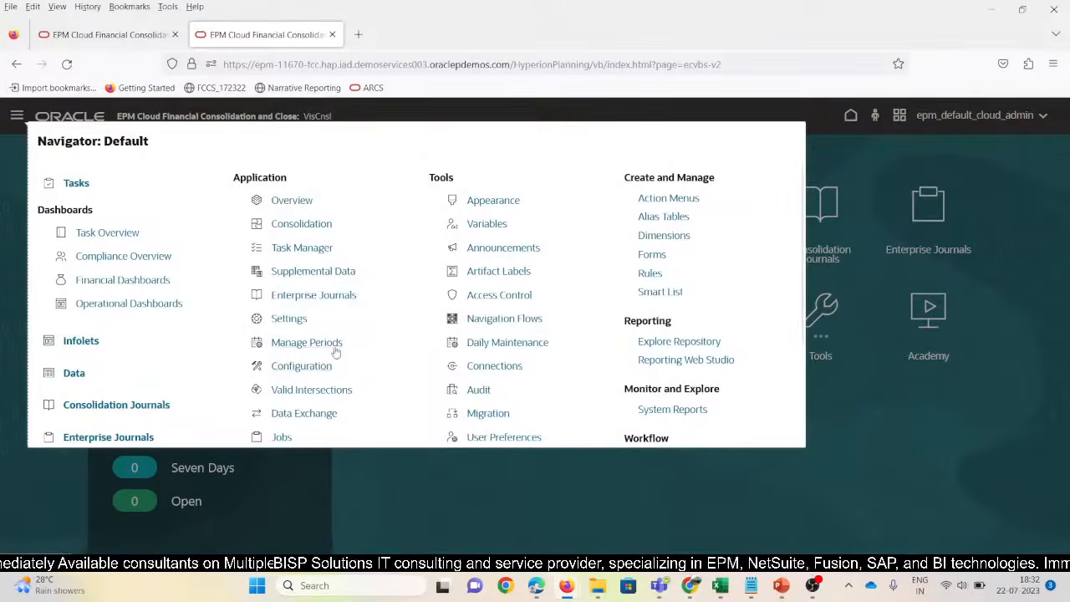
scroll(491, 358, "down", 2)
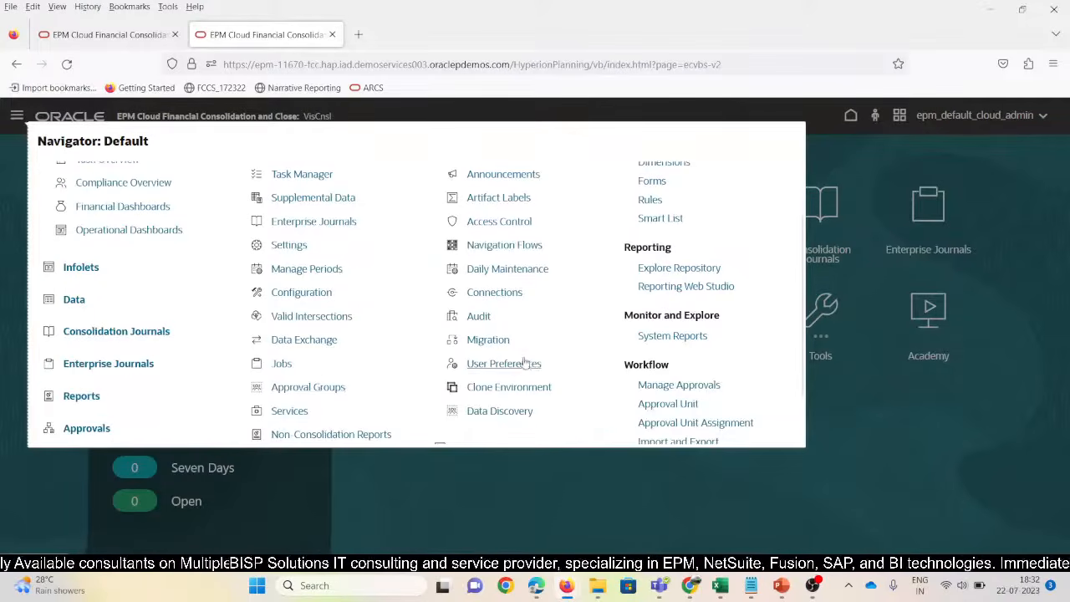
scroll(525, 362, "up", 2)
left_click(490, 298)
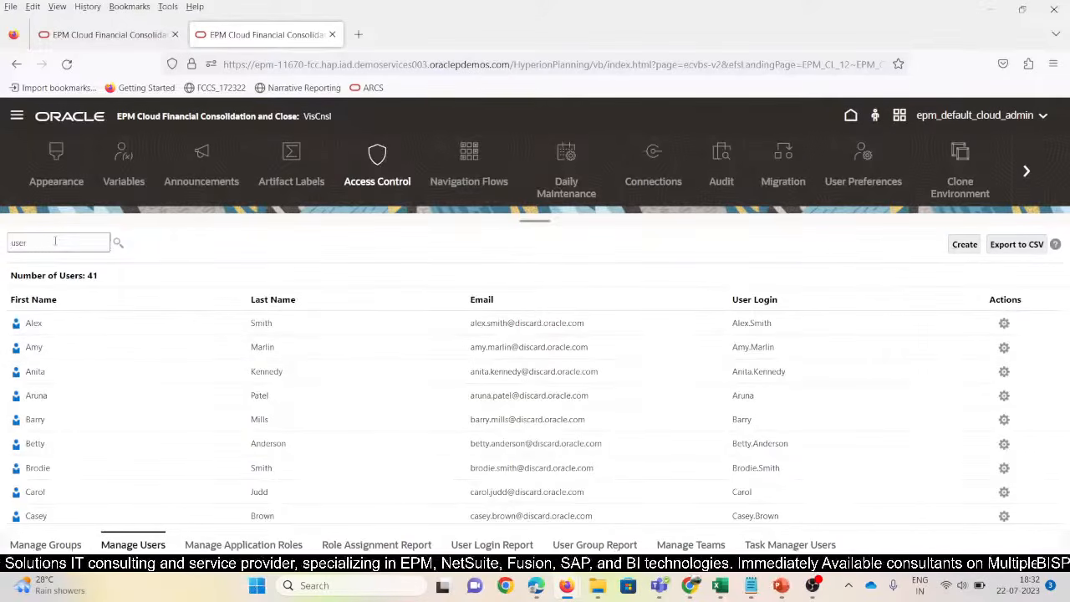
Filter the users list to User1 and open its edit form with Service Administrator and Controller Admins groups
key("Return")
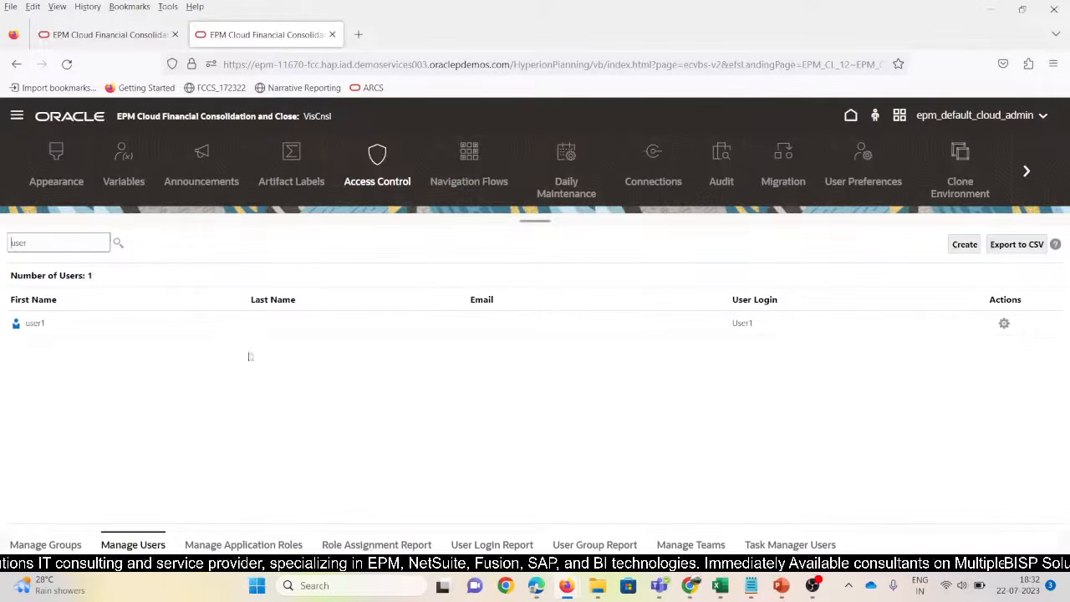
left_click(89, 326)
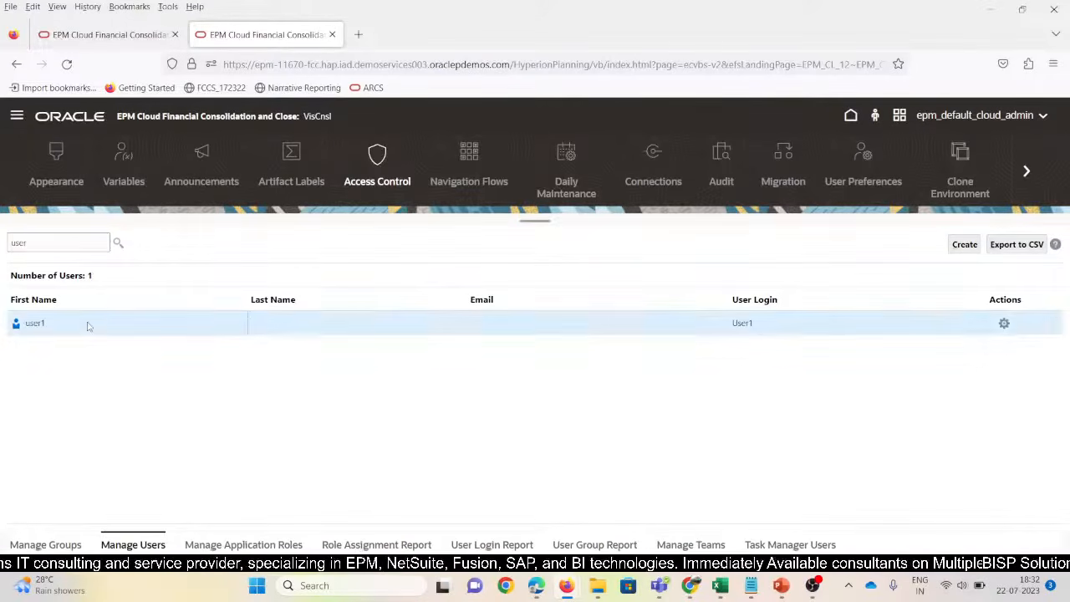
left_click(1003, 325)
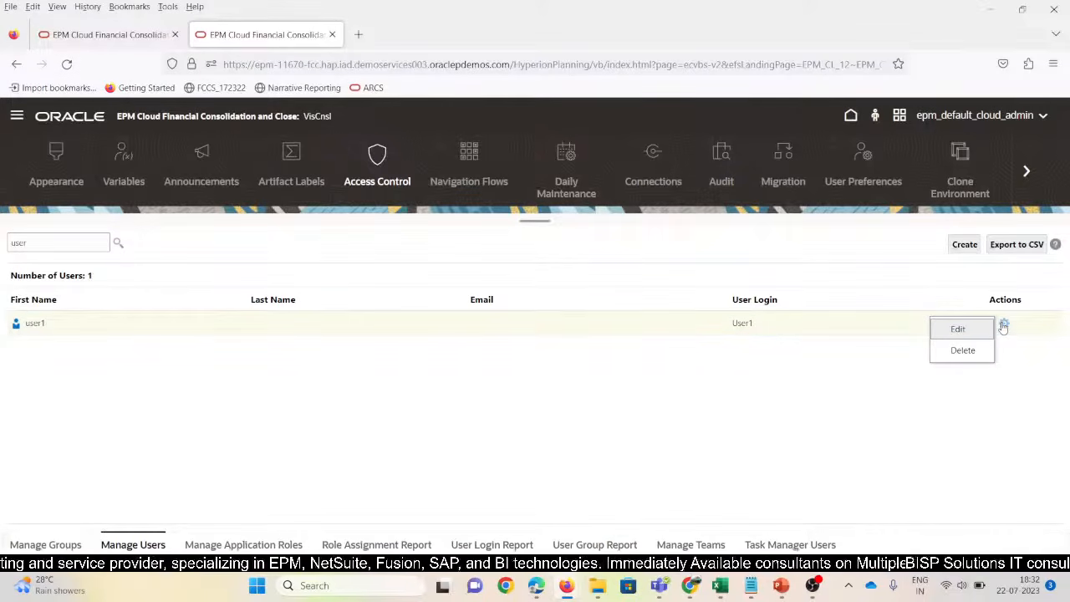
left_click(961, 330)
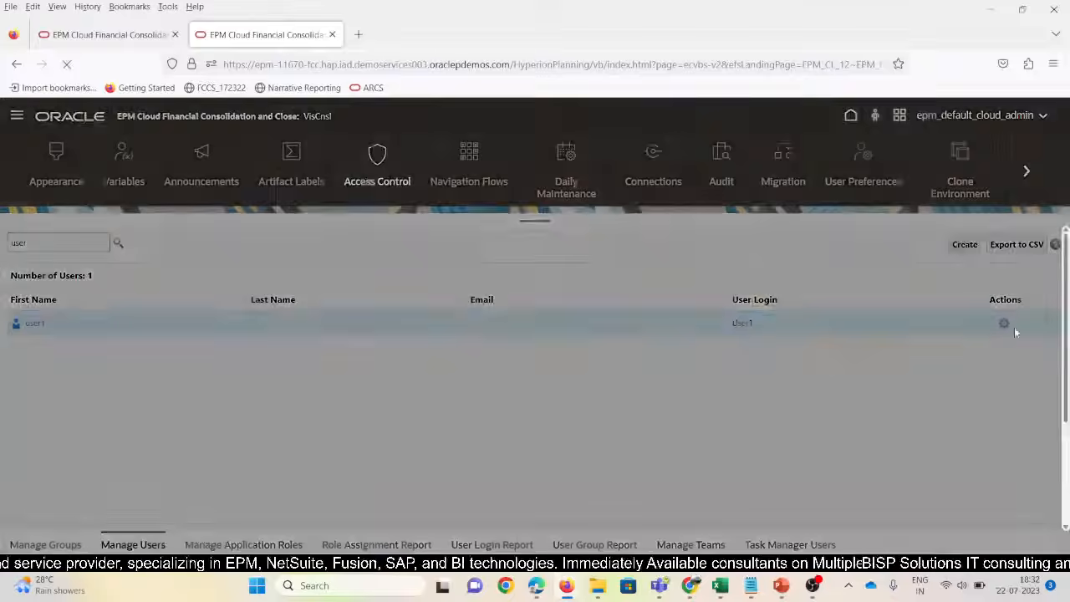
left_click(574, 407)
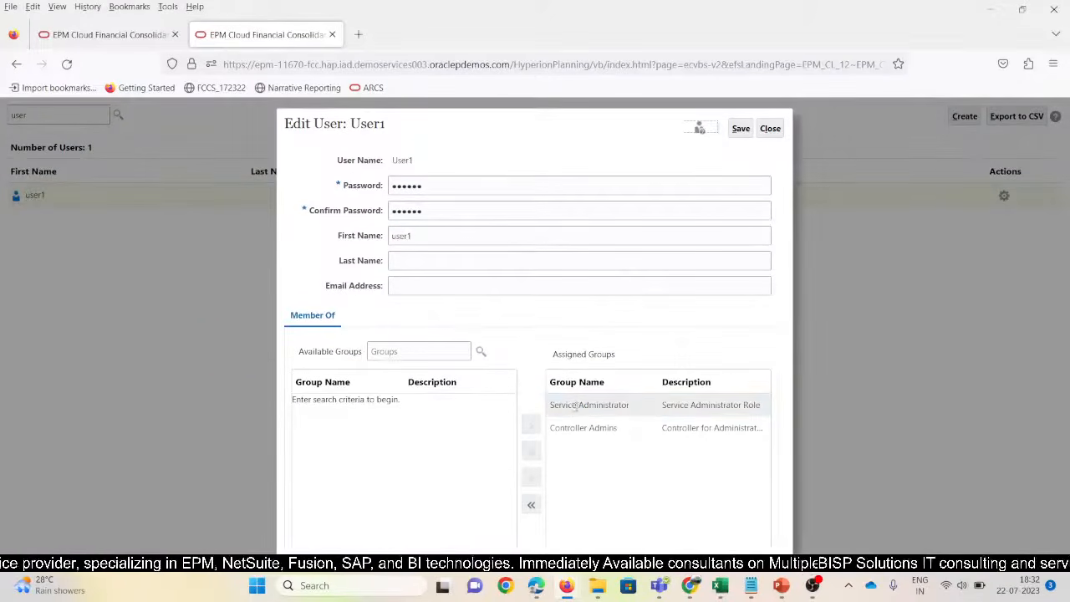
left_click(623, 430)
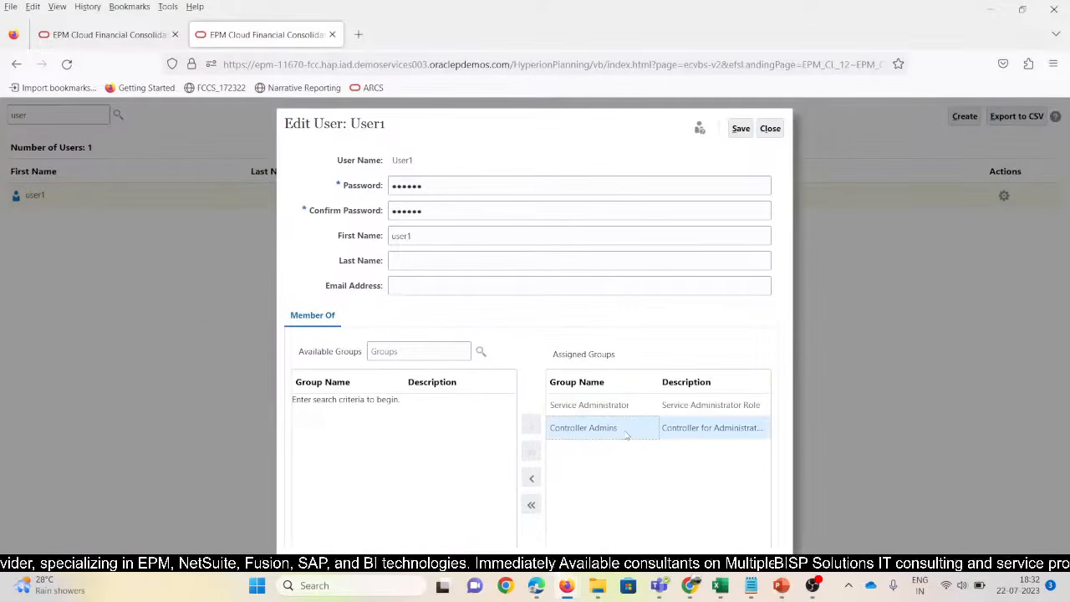
Enter and confirm a new password for User1, save, and acknowledge the confirmation
double_click(435, 188)
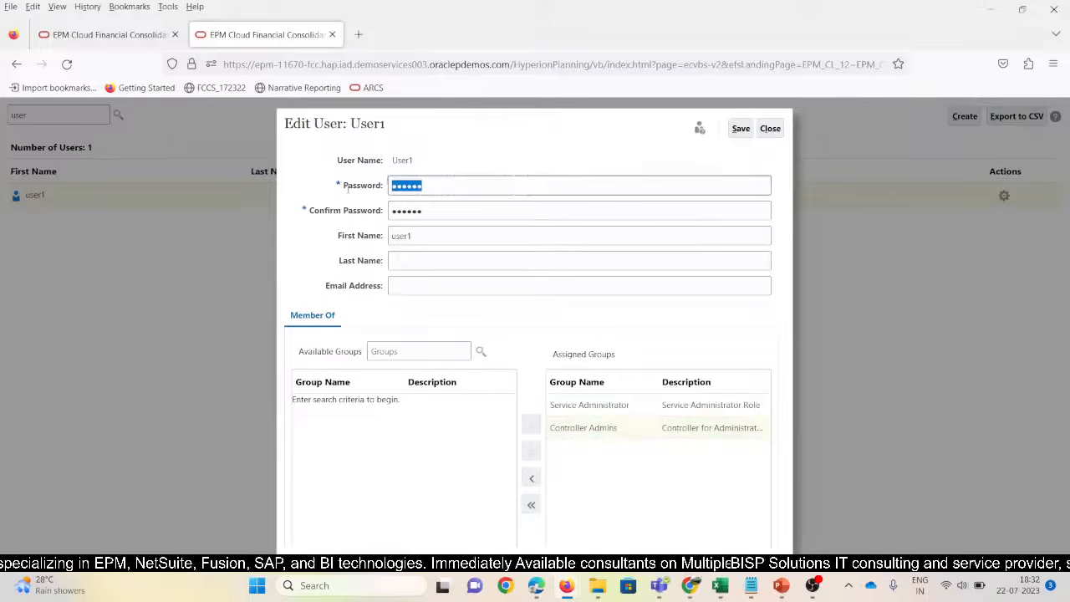
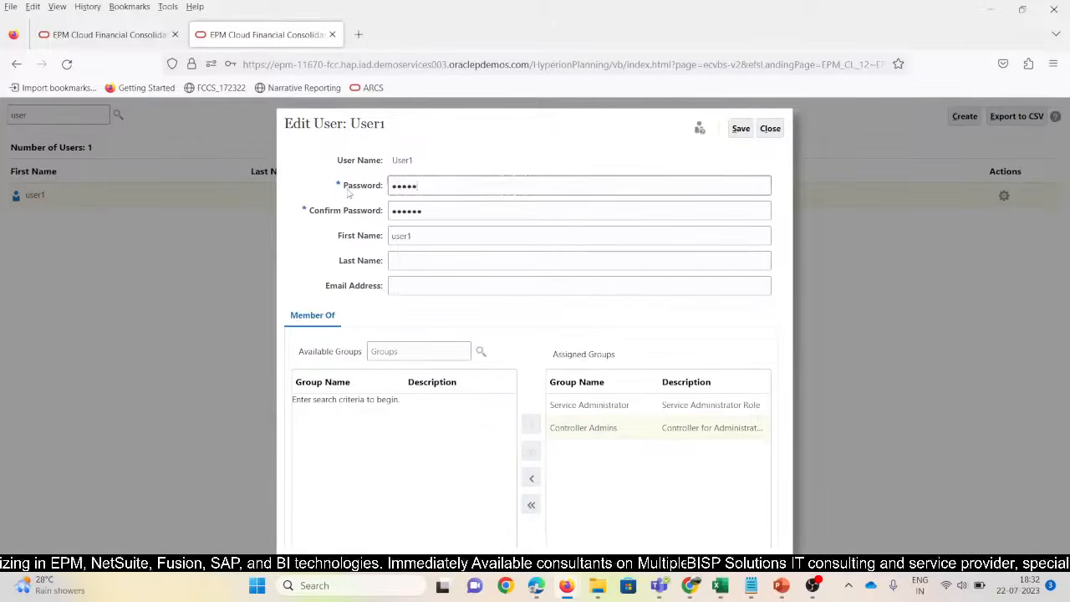
key("Tab")
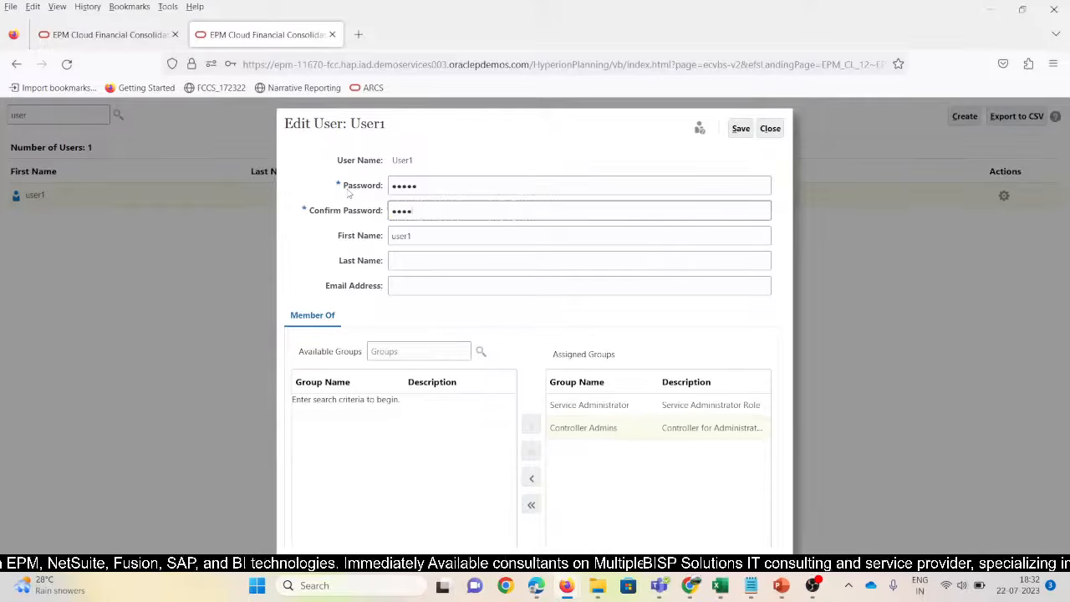
key("Tab")
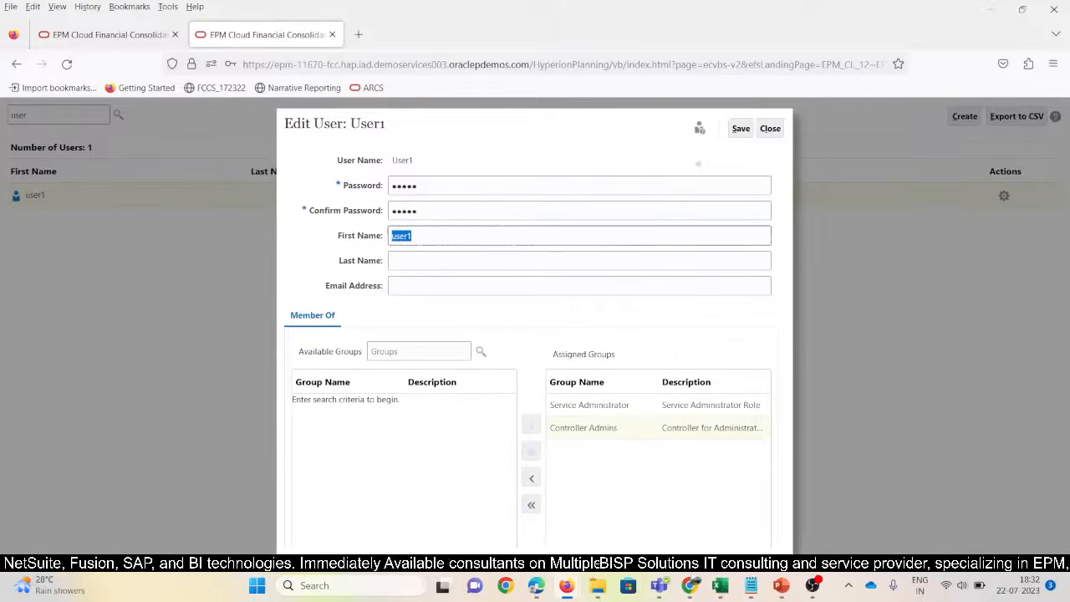
left_click(743, 131)
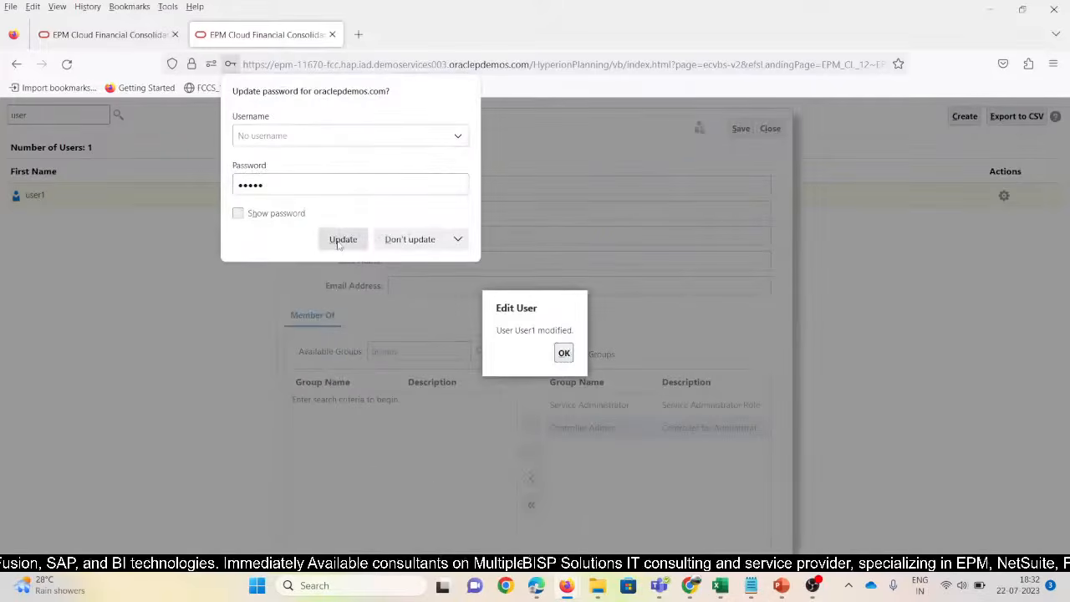
left_click(341, 242)
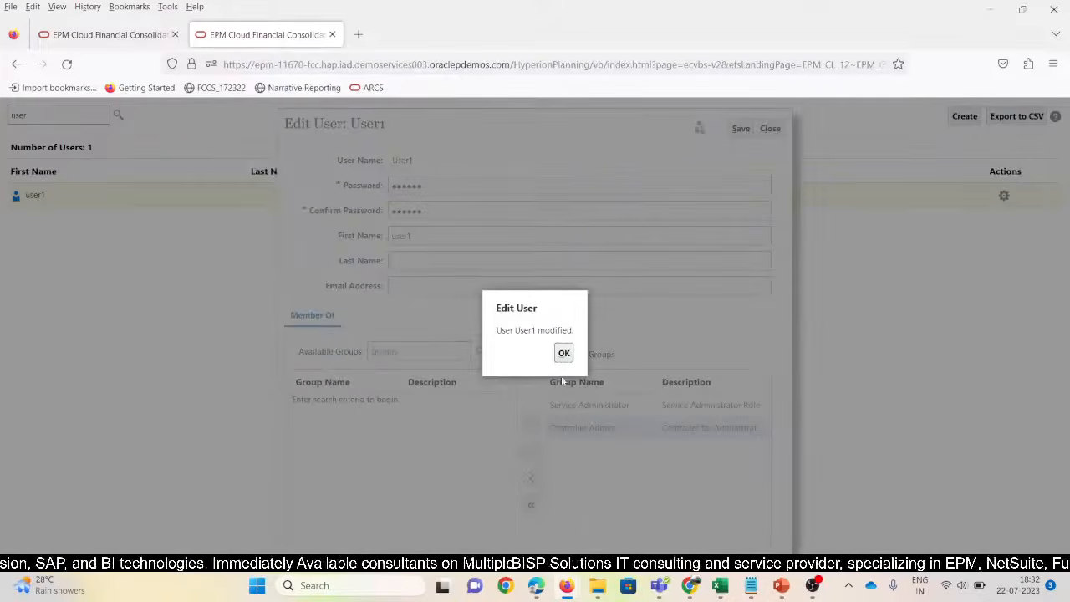
left_click(564, 354)
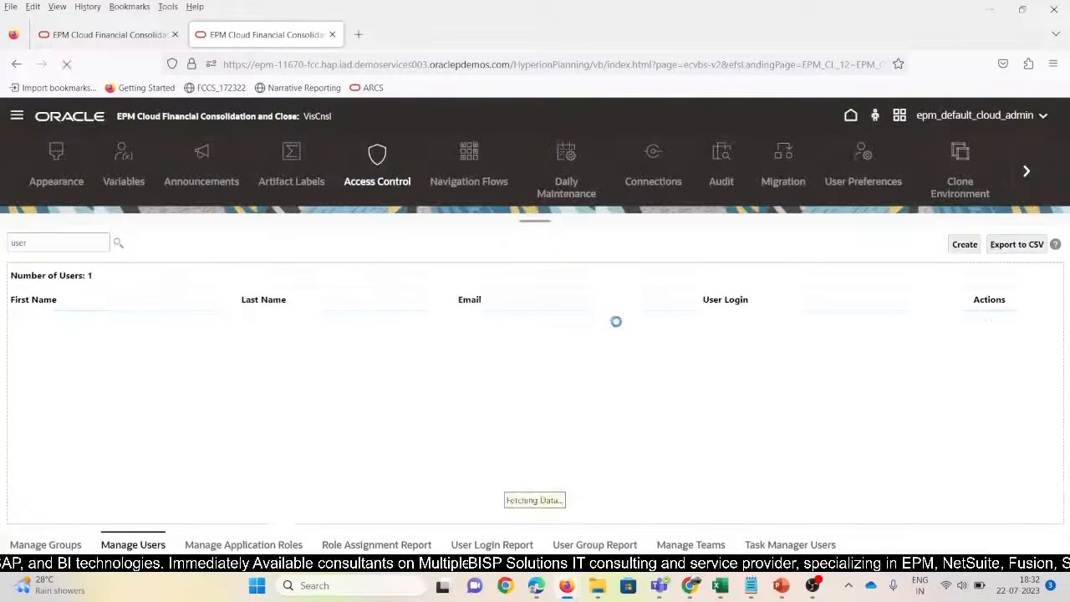
left_click(269, 544)
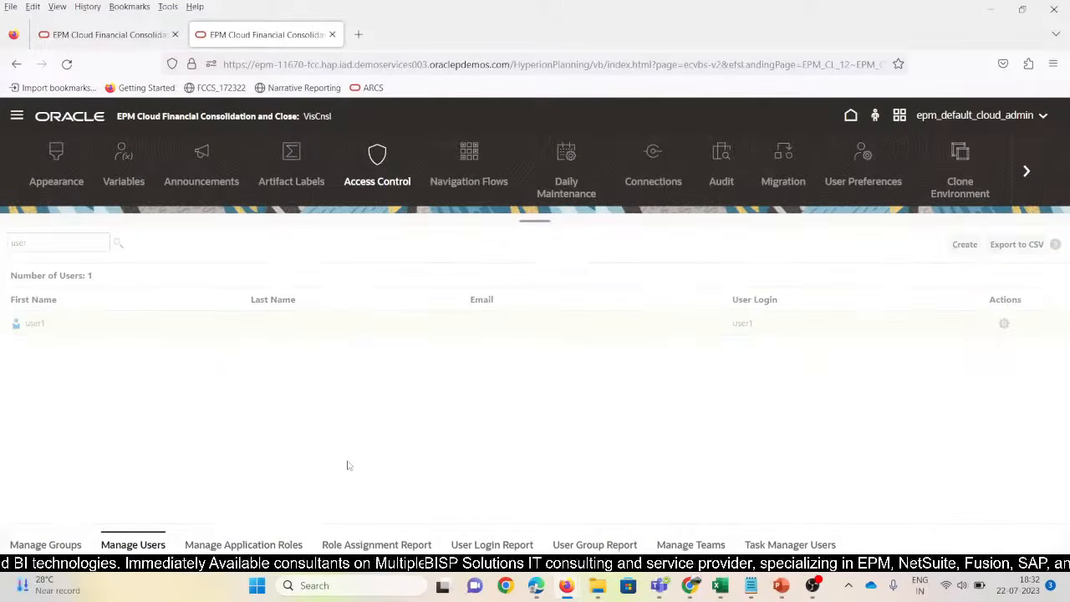
Move Approvals Administrator and Approvals Ownership Assigner to user1's assigned roles and save
scroll(162, 484, "down", 5)
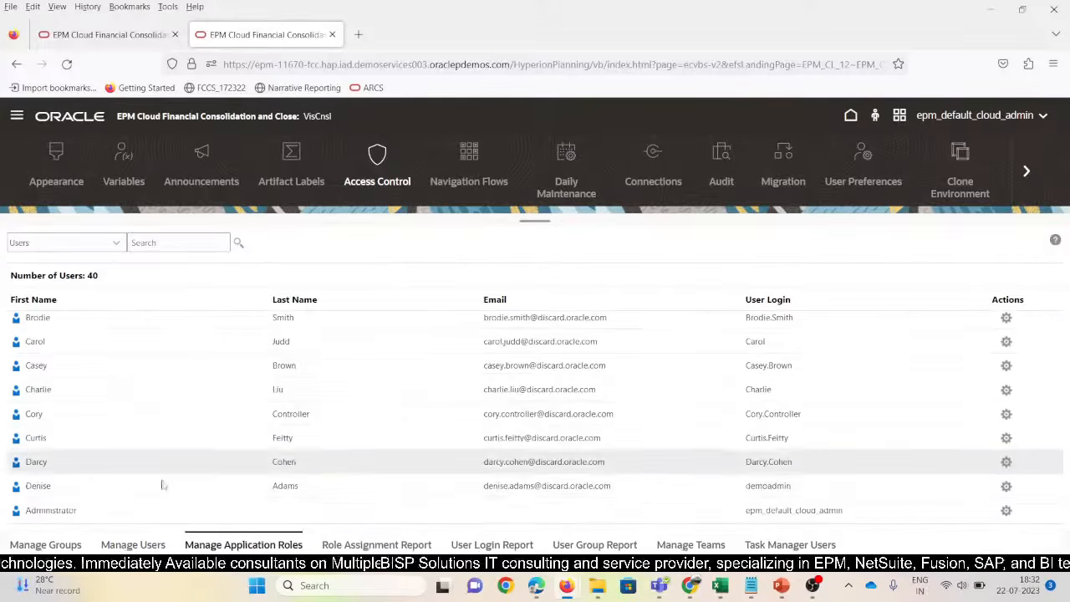
scroll(82, 495, "down", 5)
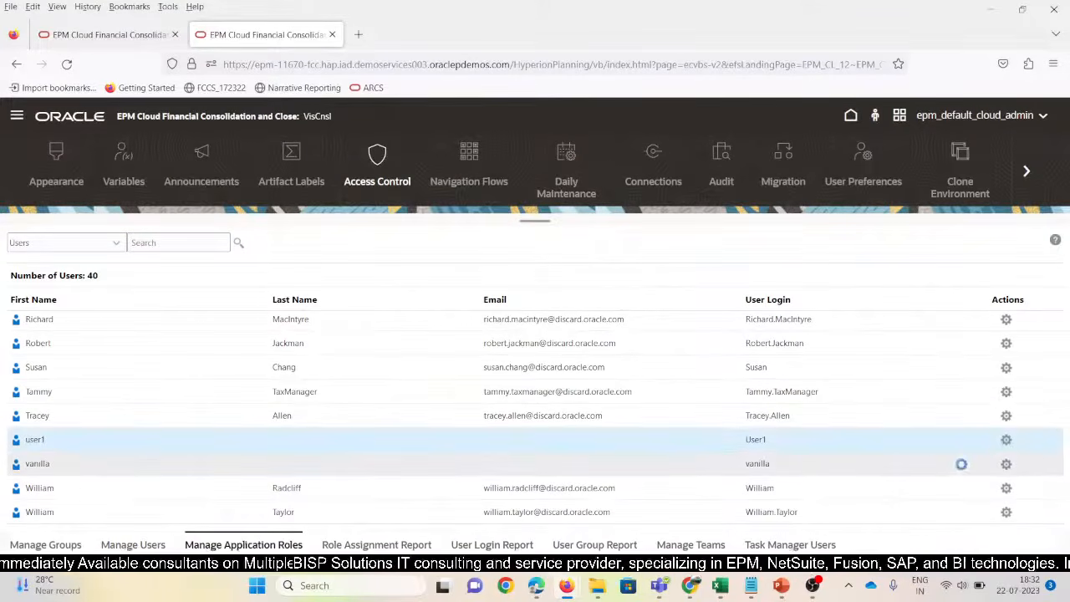
left_click(1006, 438)
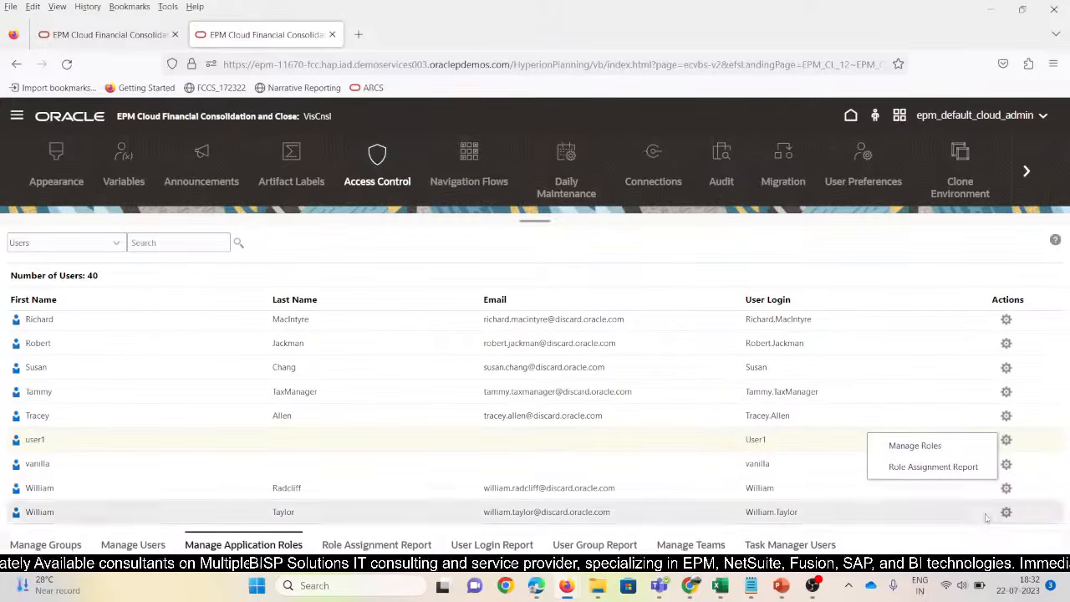
left_click(915, 445)
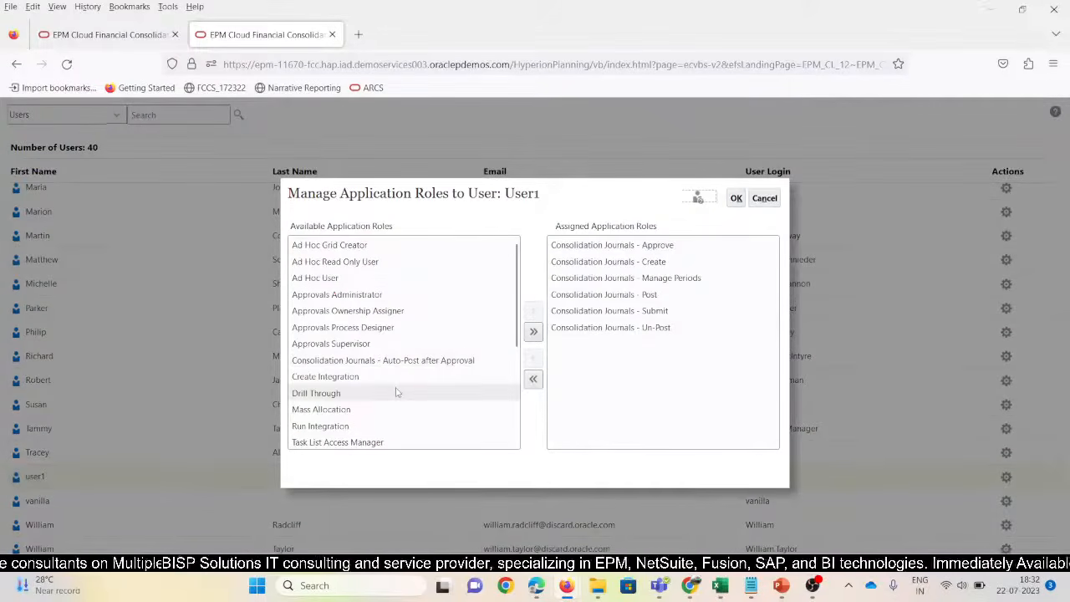
left_click(360, 298)
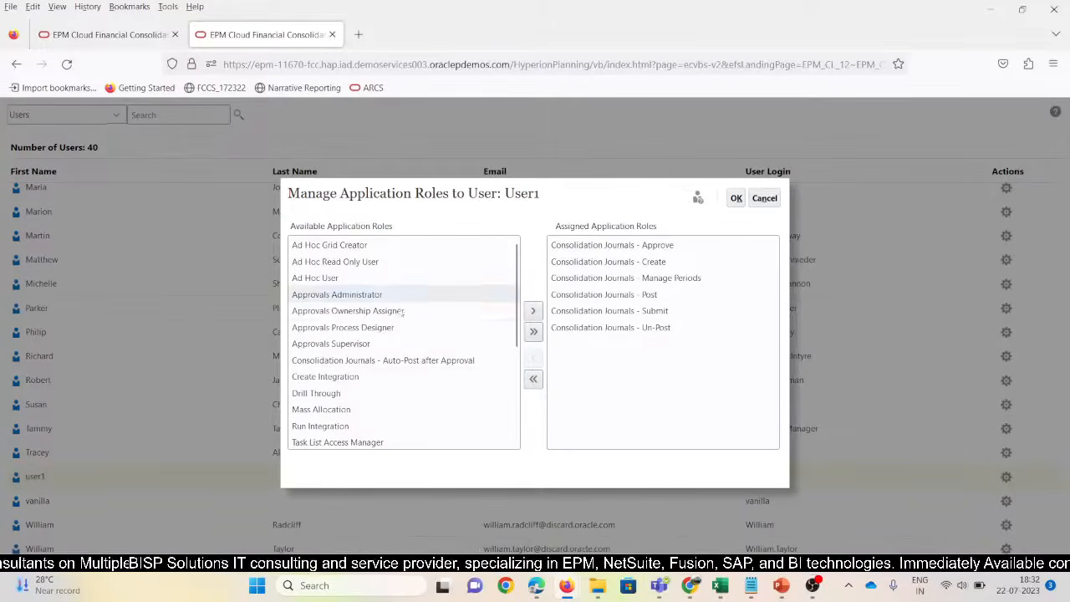
left_click(533, 311)
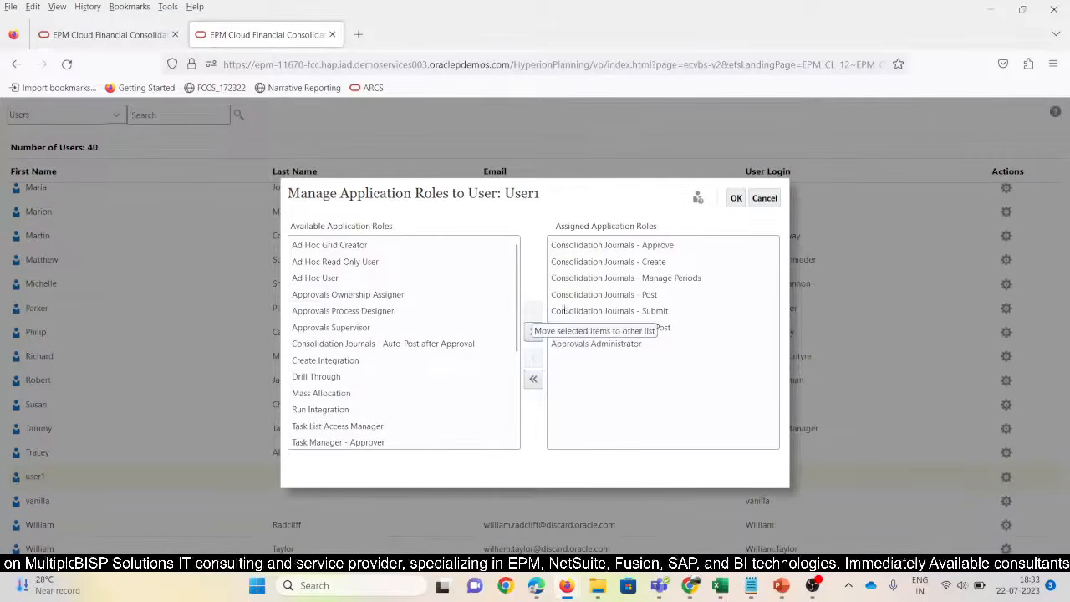
left_click(372, 295)
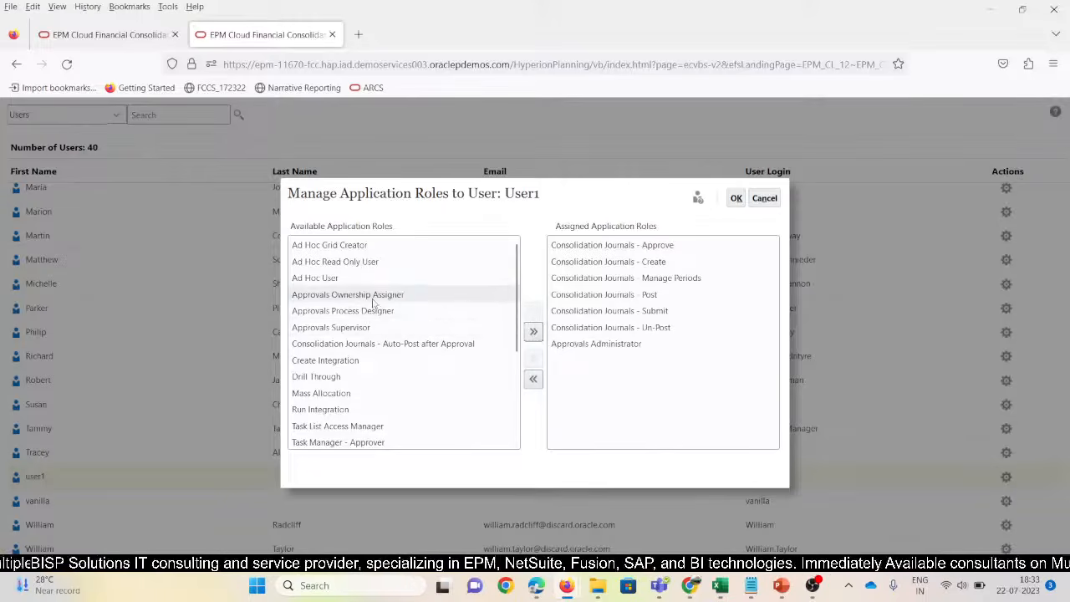
left_click(531, 313)
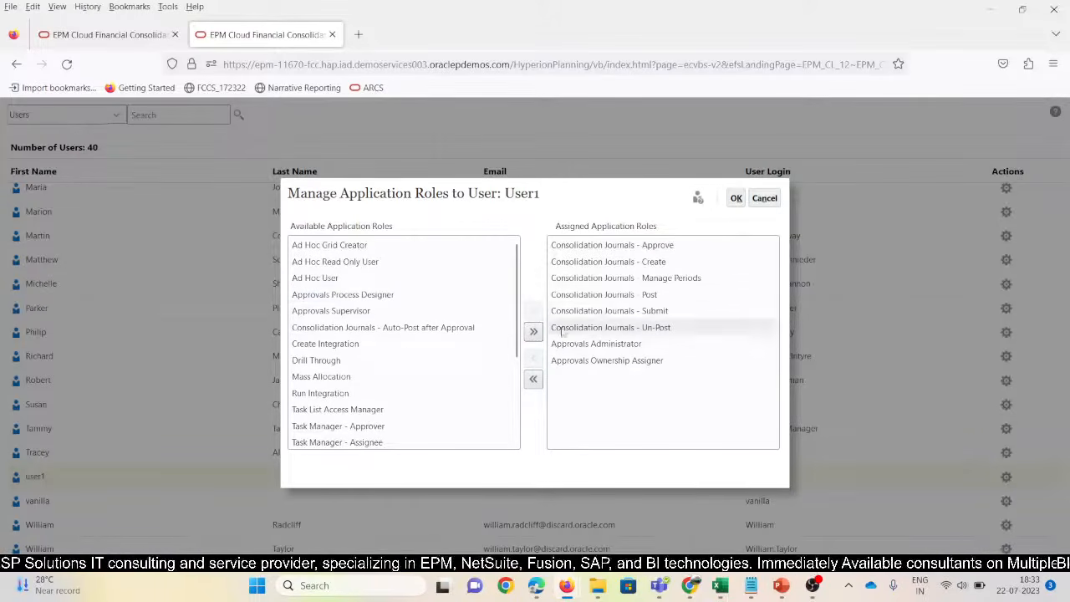
left_click(736, 199)
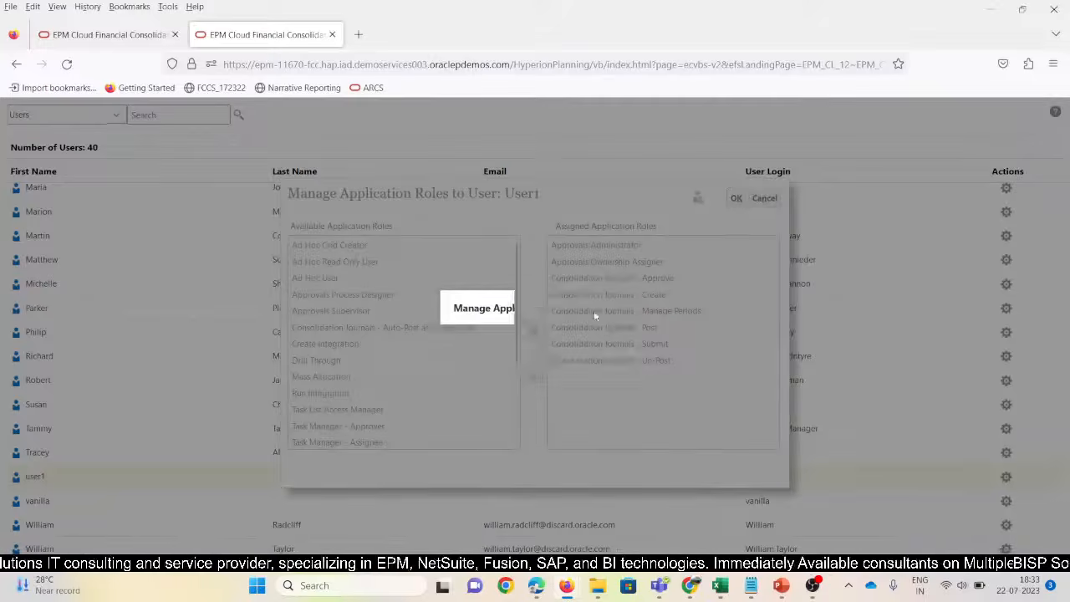
left_click(611, 353)
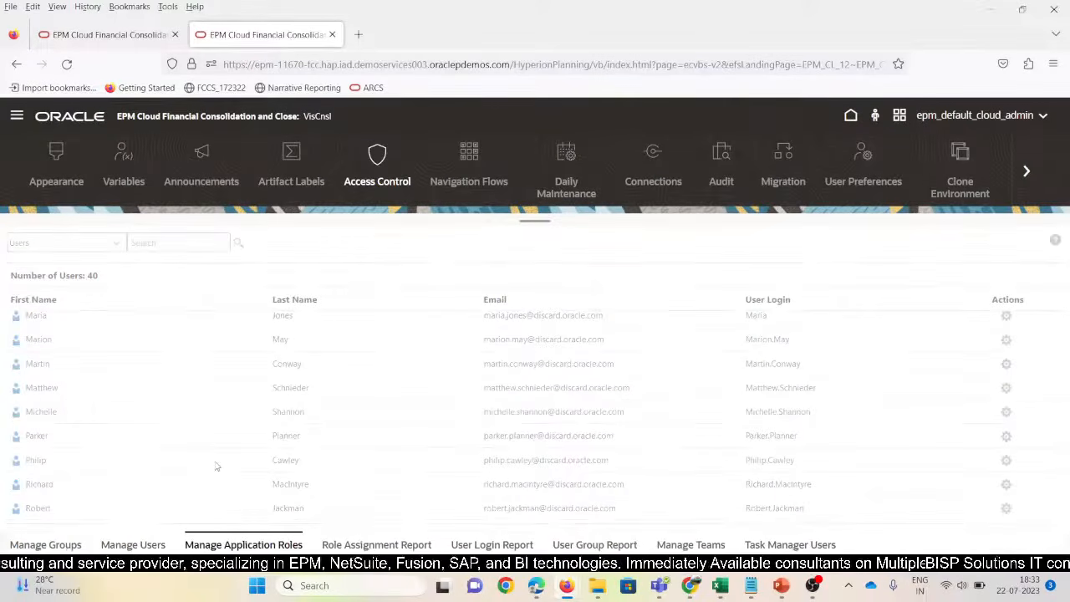
Open the Navigator panel from the hamburger menu
left_click(16, 115)
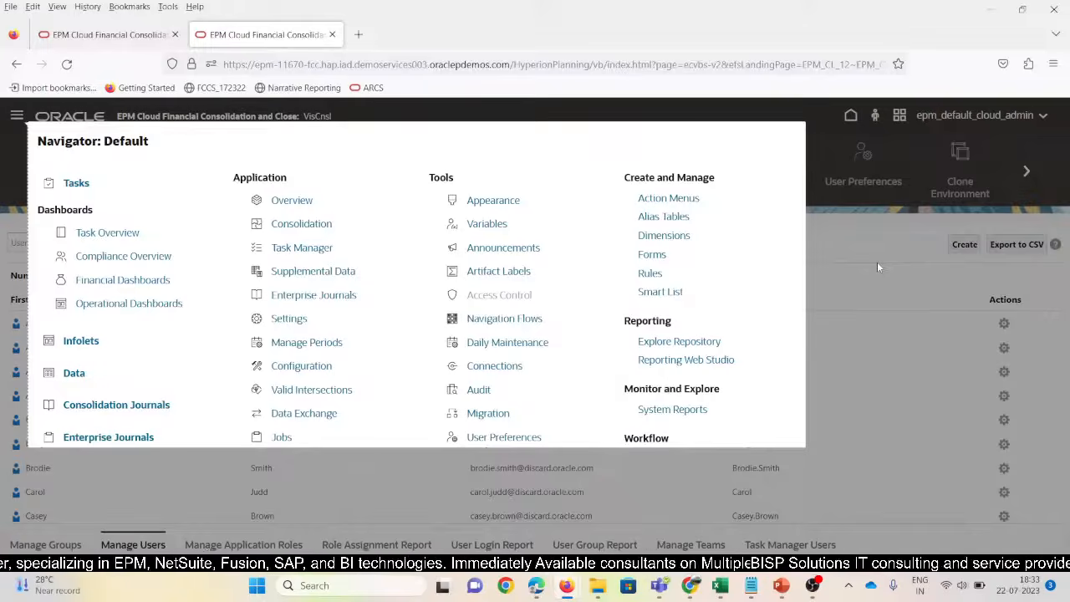
Return to the consolidation workbook and review NCI workings B38:B40 and consolidated column G
mouse_move(721, 585)
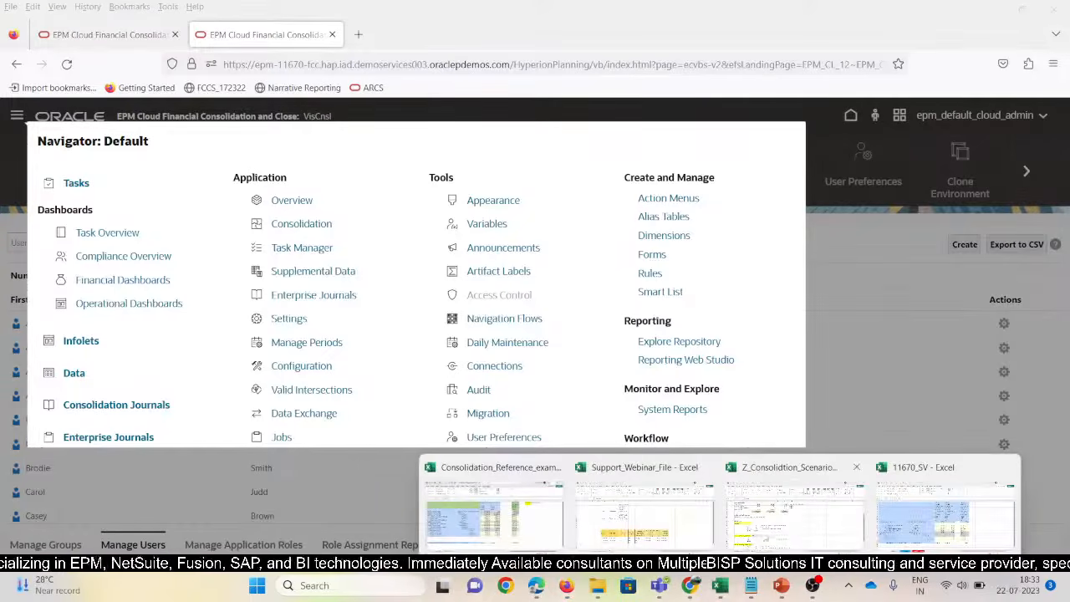
left_click(794, 510)
scroll(341, 390, "down", 1)
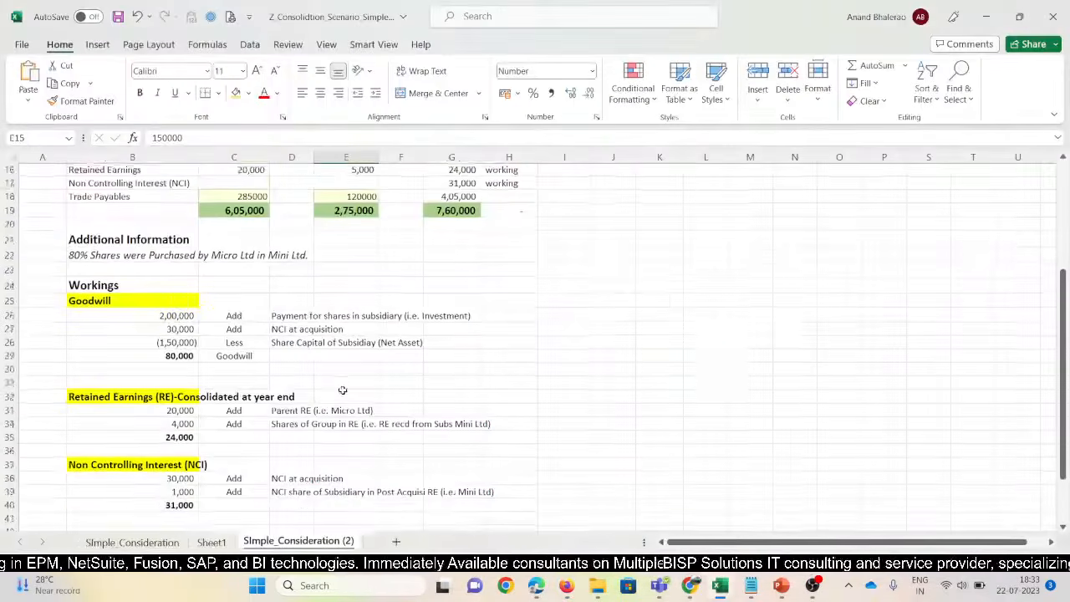
left_click_drag(143, 466, 143, 479)
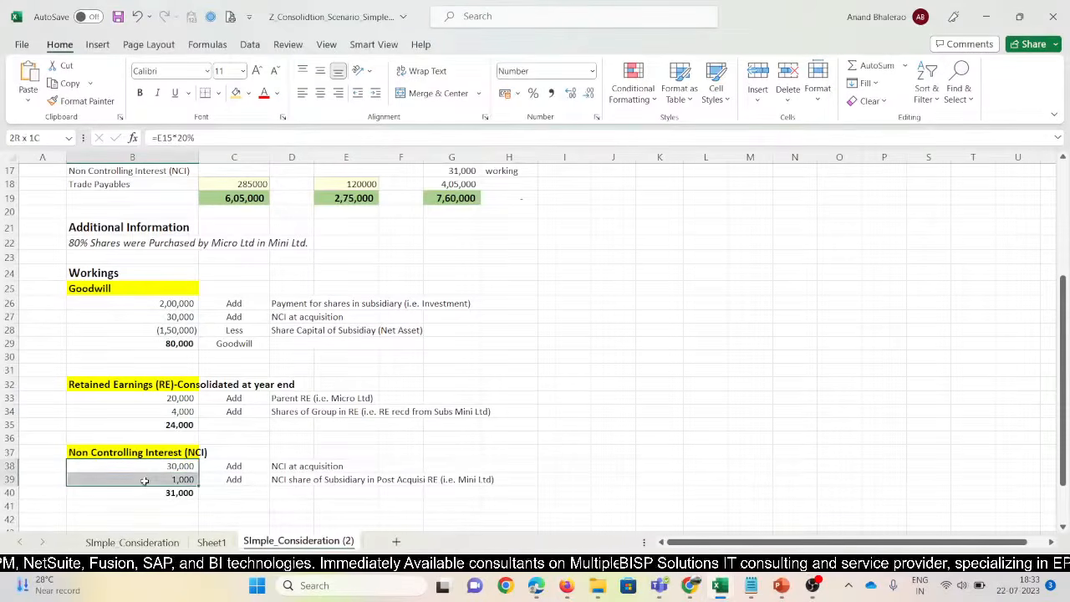
left_click(144, 503)
left_click(146, 493)
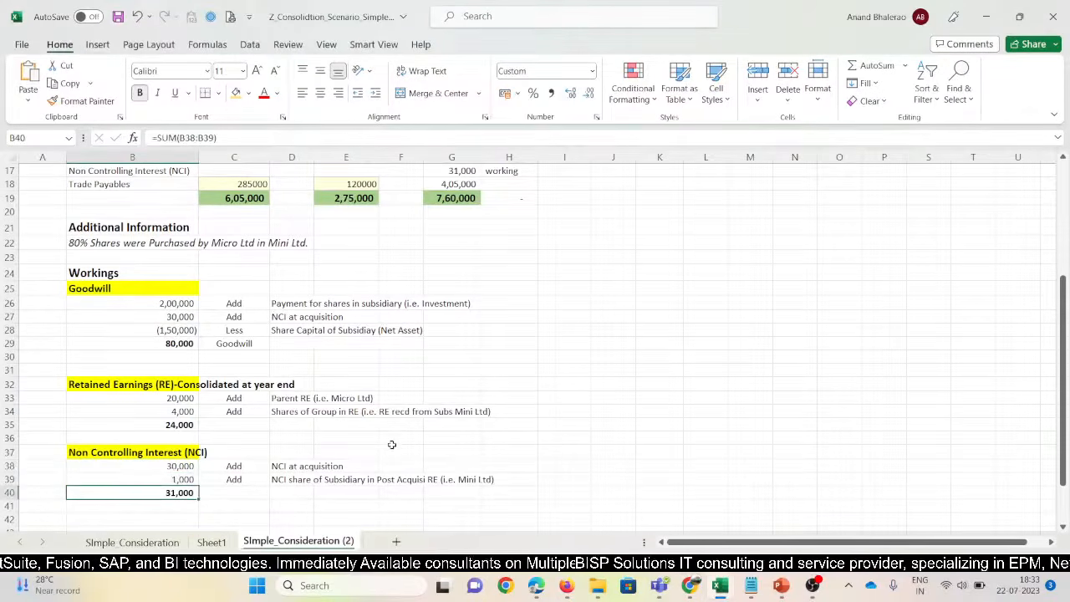
scroll(446, 375, "up", 5)
left_click_drag(455, 278, 455, 351)
left_click_drag(444, 411, 449, 447)
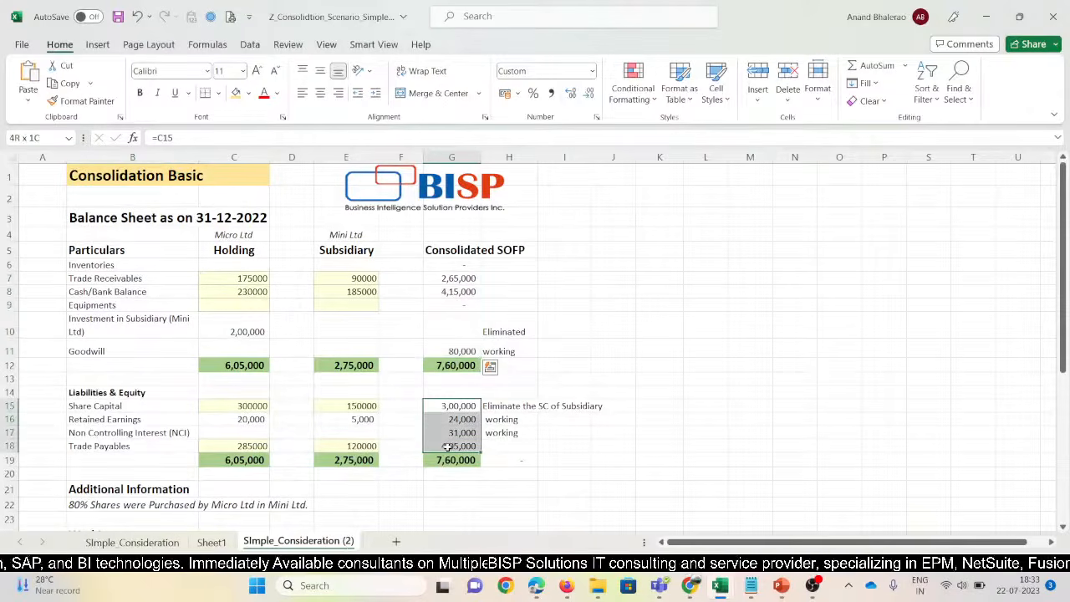
Delete the =G19-G12 check from H19, leaving the cell empty
left_click(506, 459)
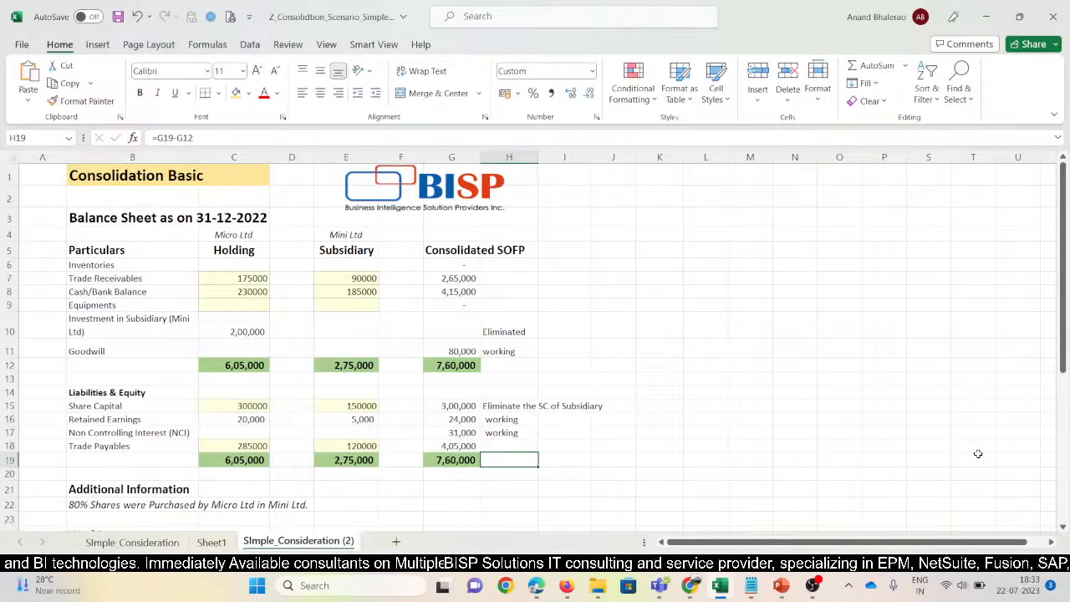
key("Delete")
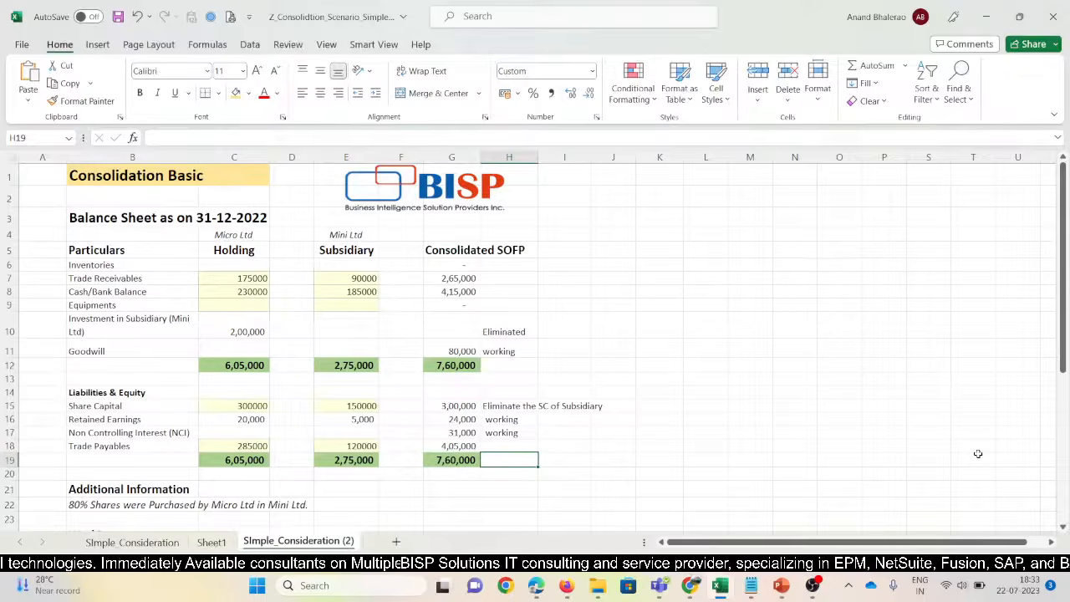
key("F2")
key("Escape")
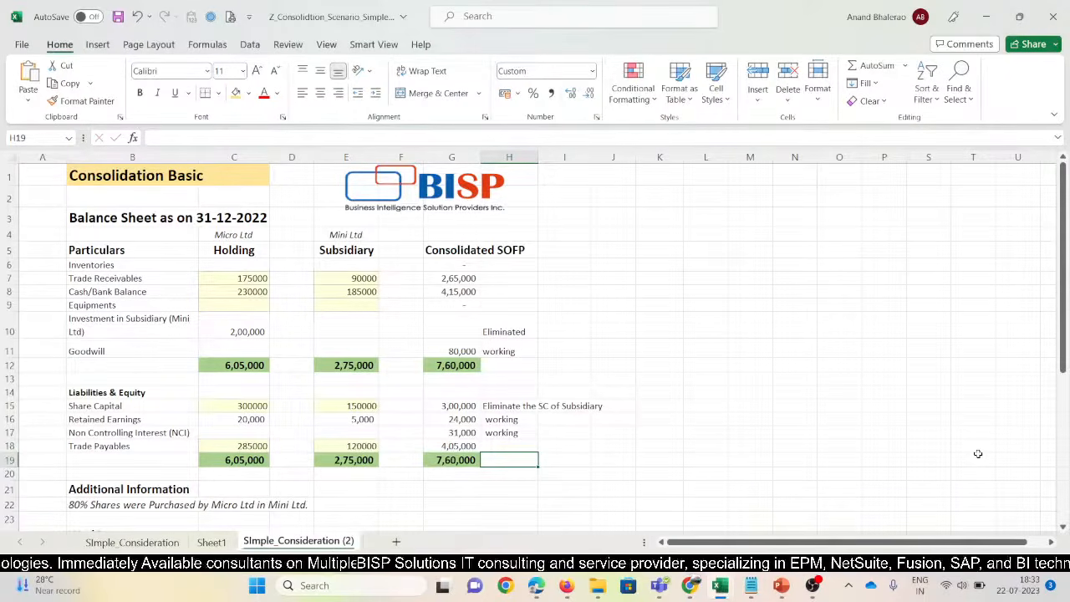
Return to EPM and show Manage Ownership for Total Geography, Actual, FY15, Jan
key("alt+Tab")
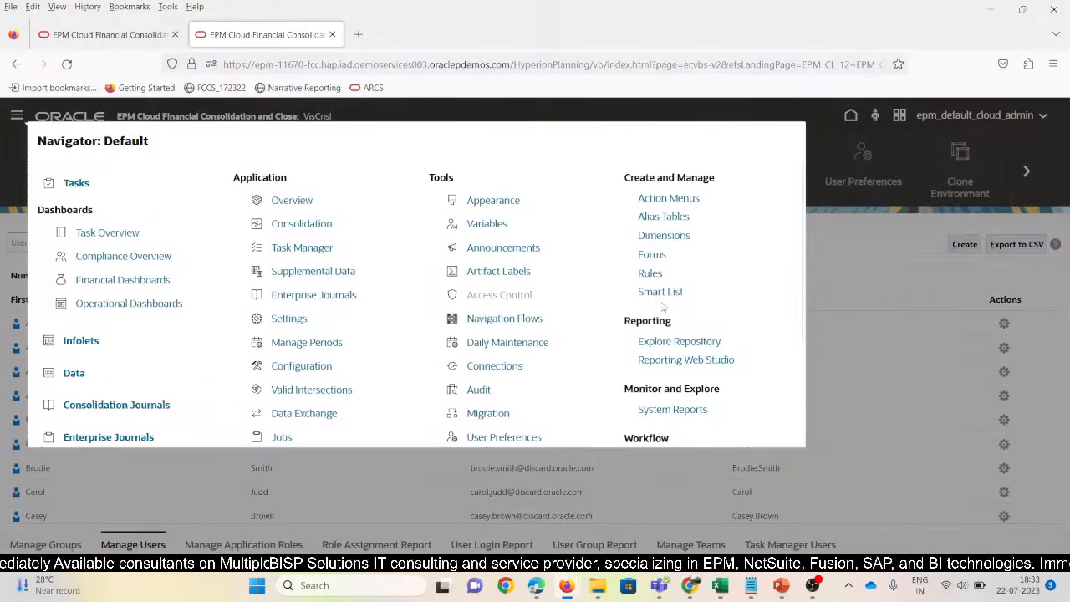
left_click(302, 224)
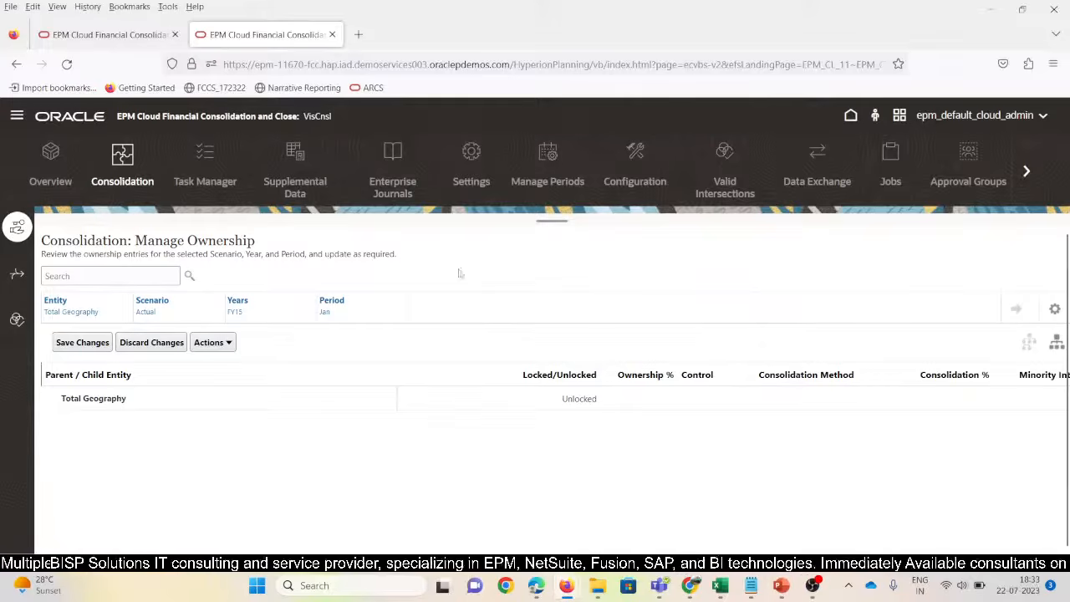
List the 13 Configurable Consolidation rules under the Consolidated stage, then bring up the SeededRules folder
left_click(18, 281)
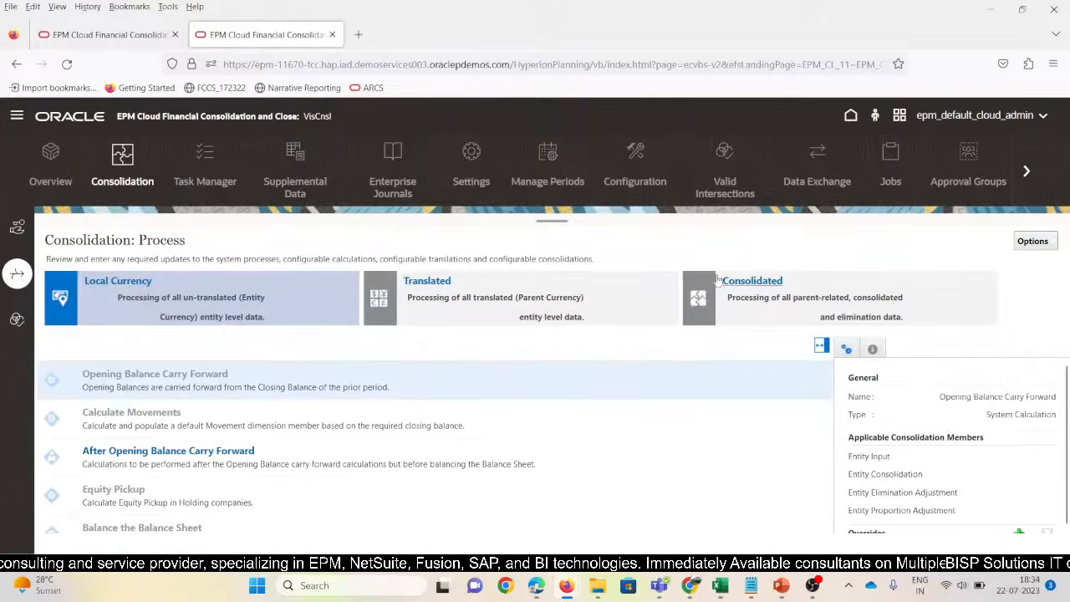
left_click(732, 286)
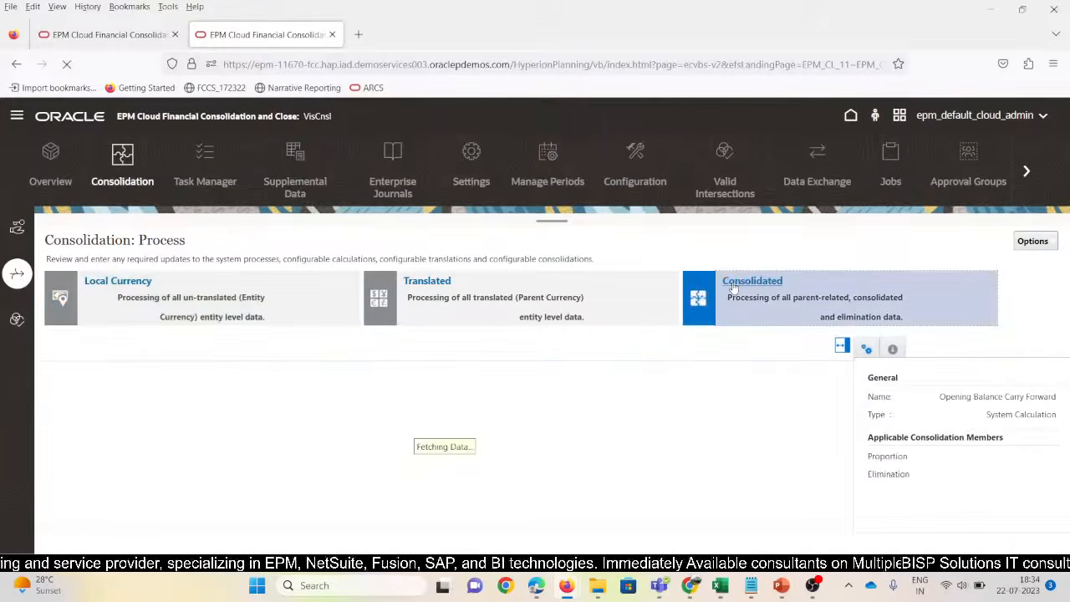
left_click(434, 520)
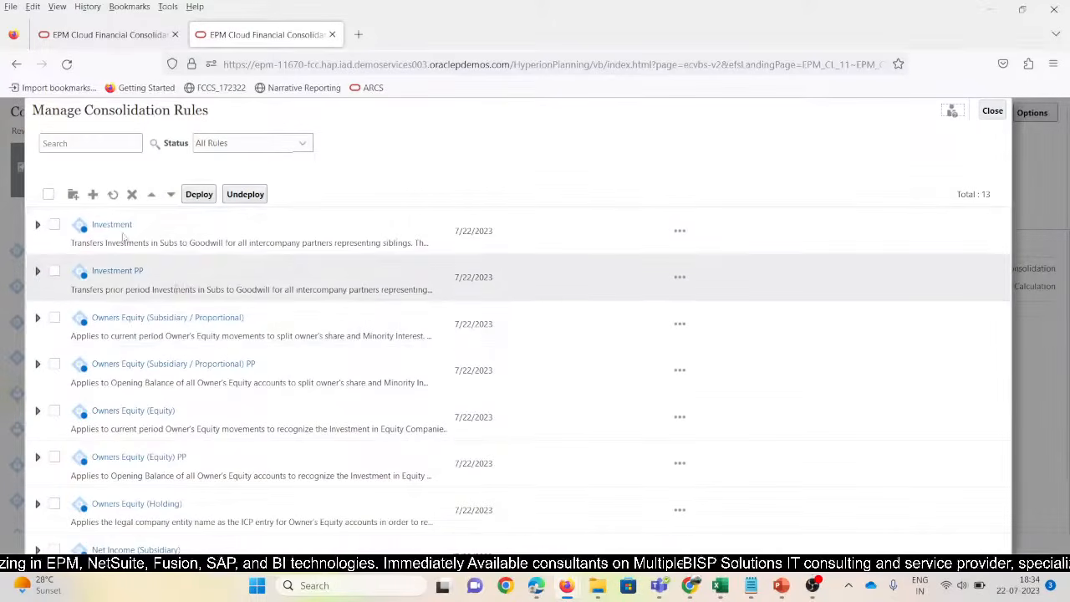
scroll(156, 457, "down", 5)
scroll(156, 457, "up", 5)
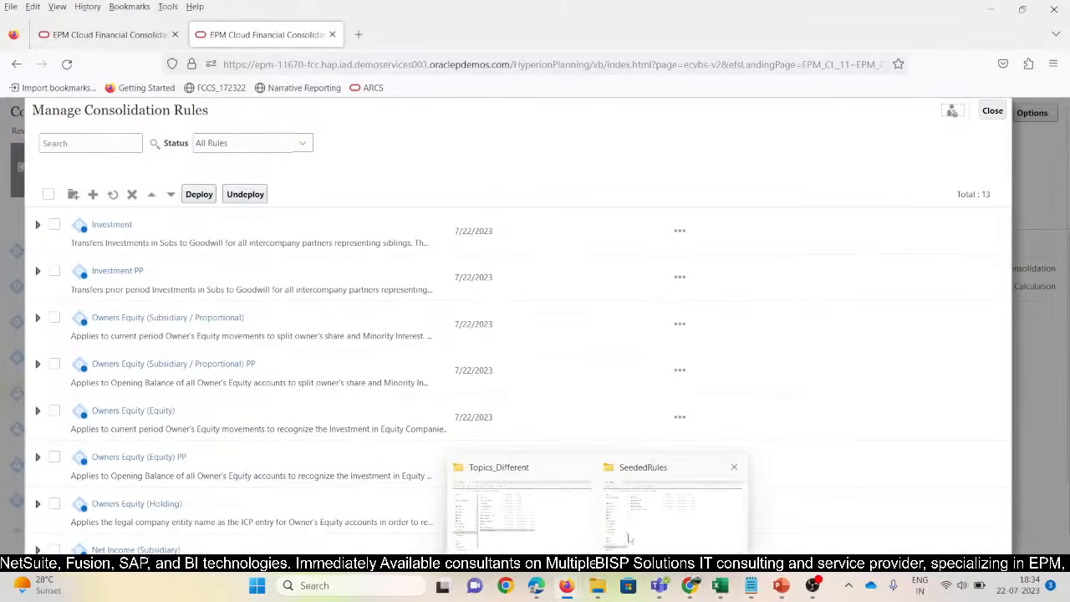
left_click(628, 539)
Add a new Microsoft Word Document in SeededRules, name it ScrnSHot, and open it
right_click(331, 358)
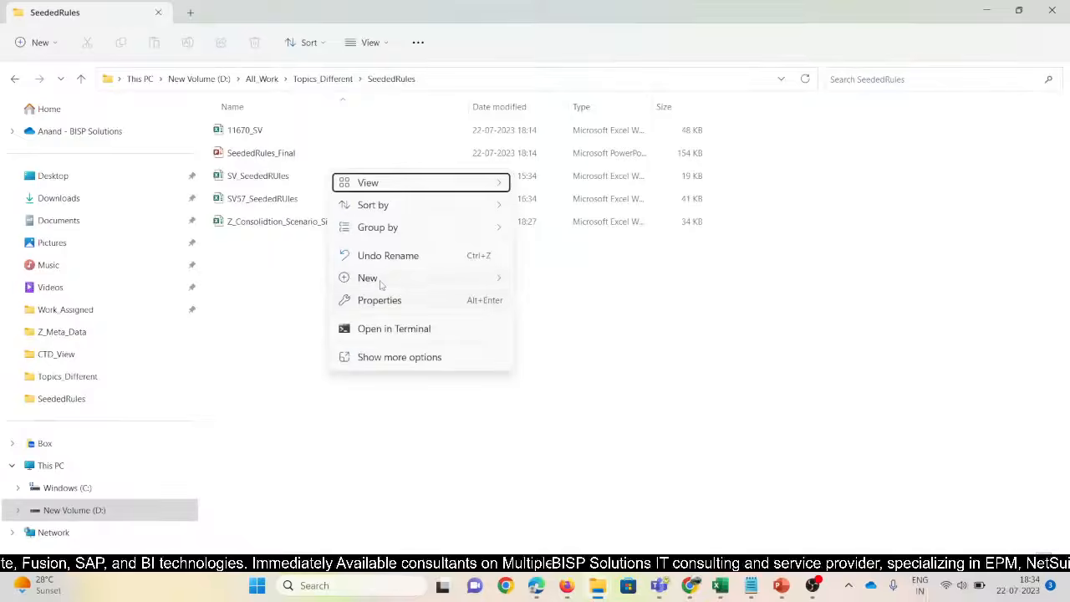
mouse_move(380, 281)
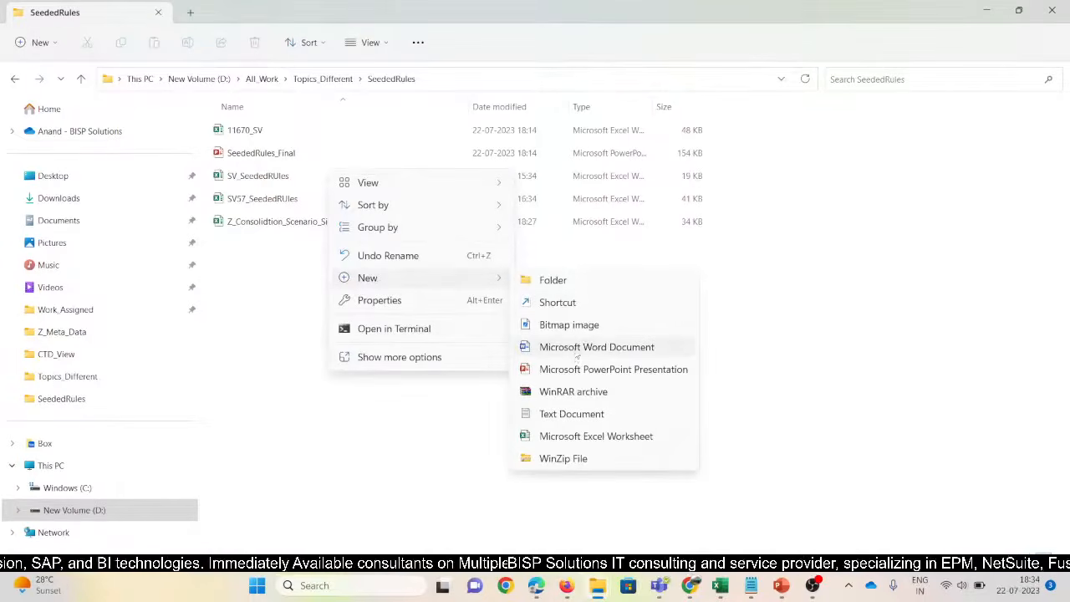
left_click(576, 353)
type("Scr")
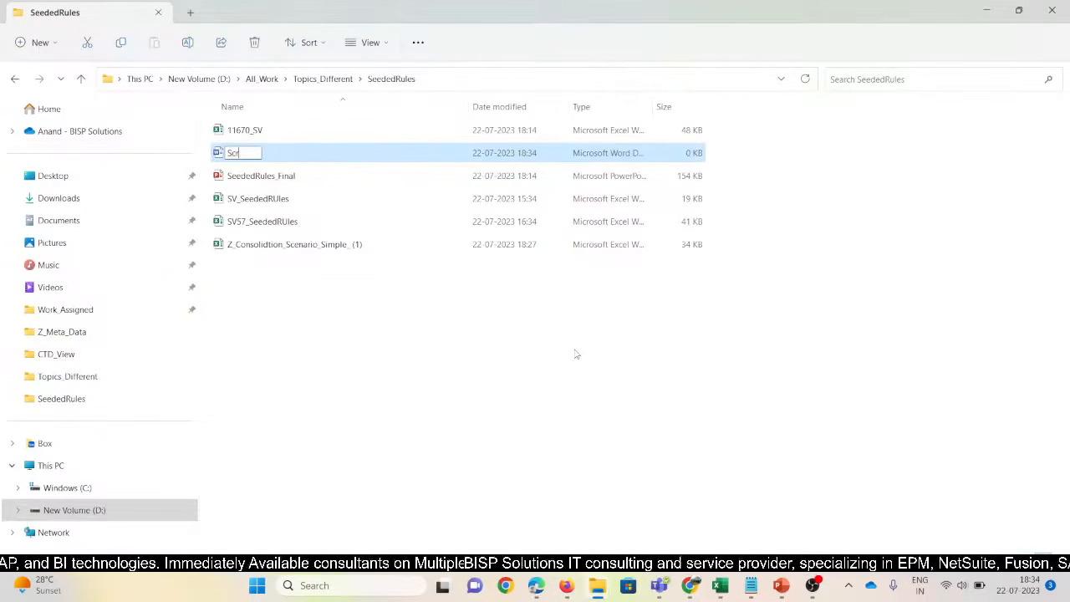
type("nSHot")
key("Return")
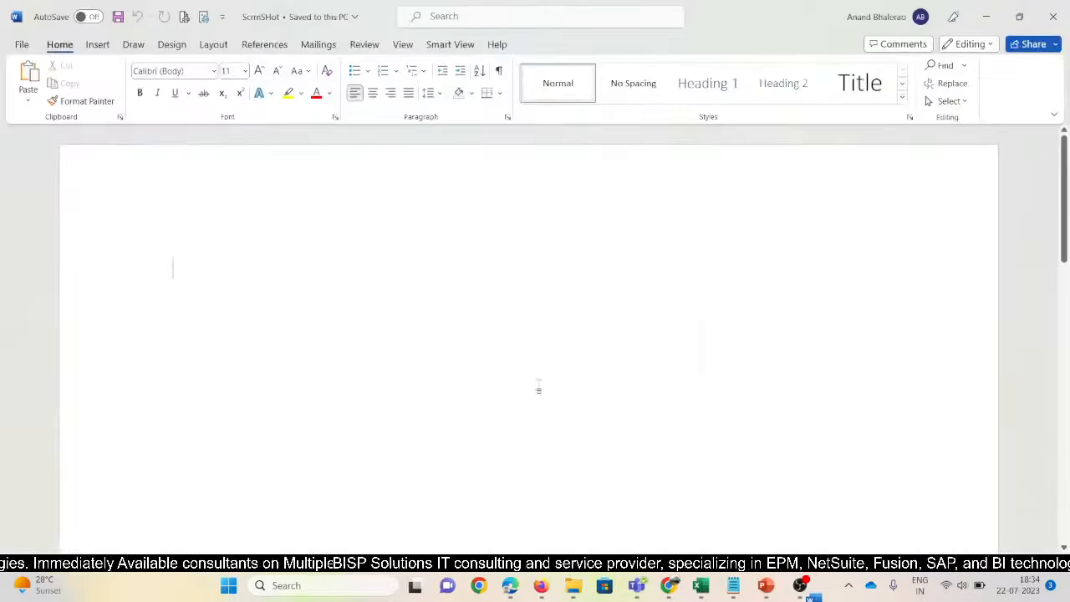
Set ScrnSHot's top, bottom, left and right page margins all to 1
left_click(97, 46)
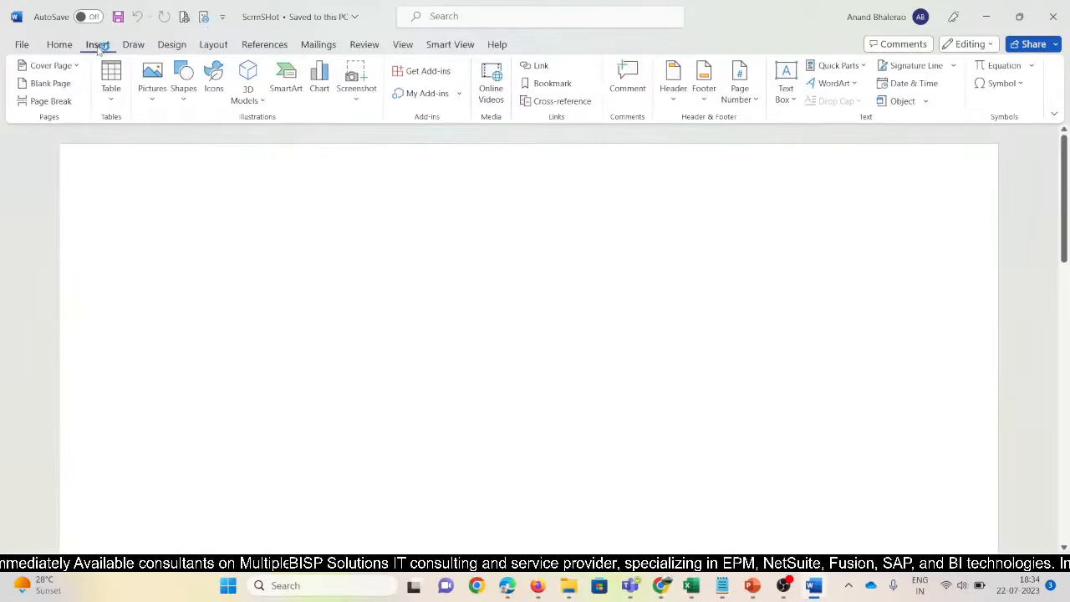
left_click(206, 16)
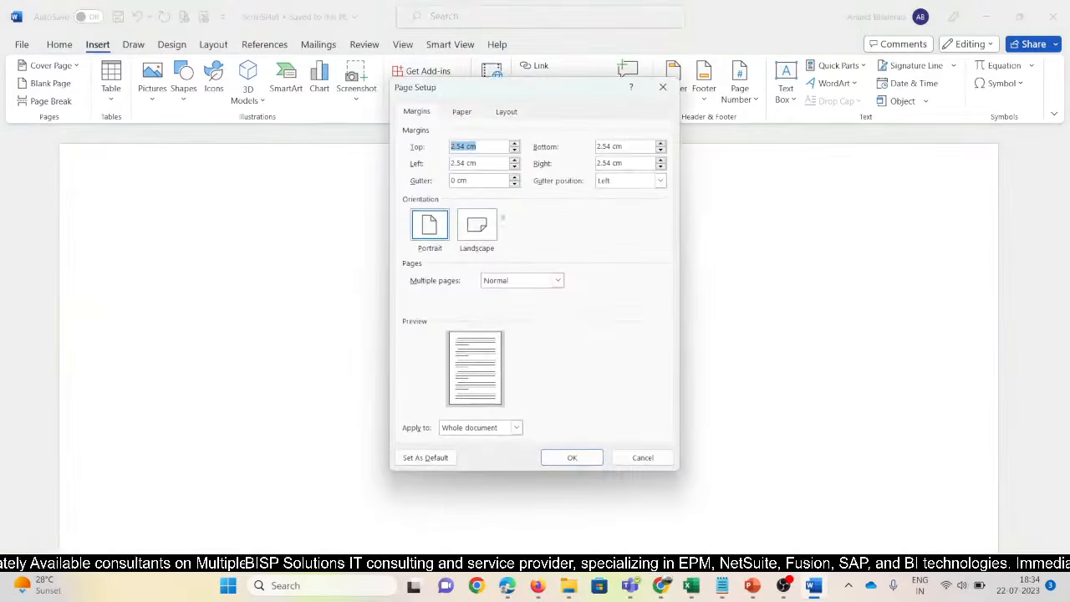
type("1")
key("Tab")
type("1")
key("Tab")
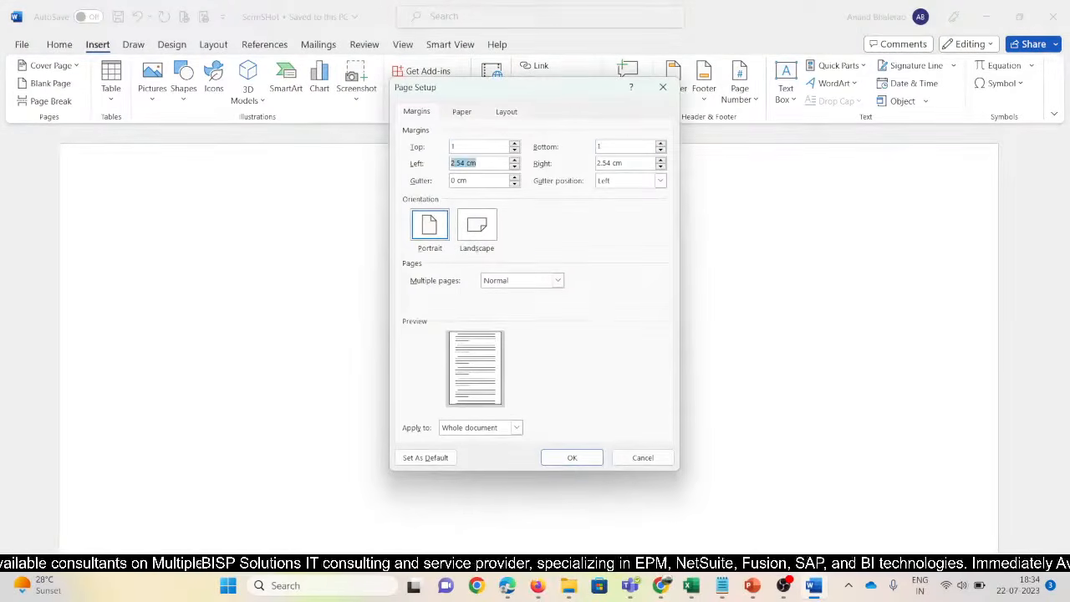
type("1")
key("Tab")
type("1")
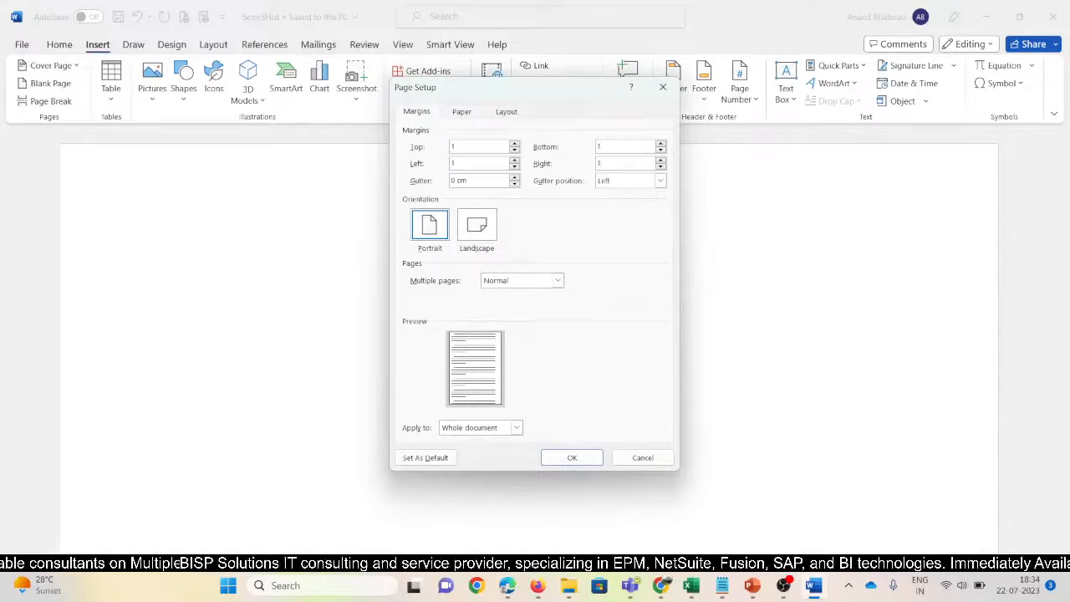
left_click(464, 112)
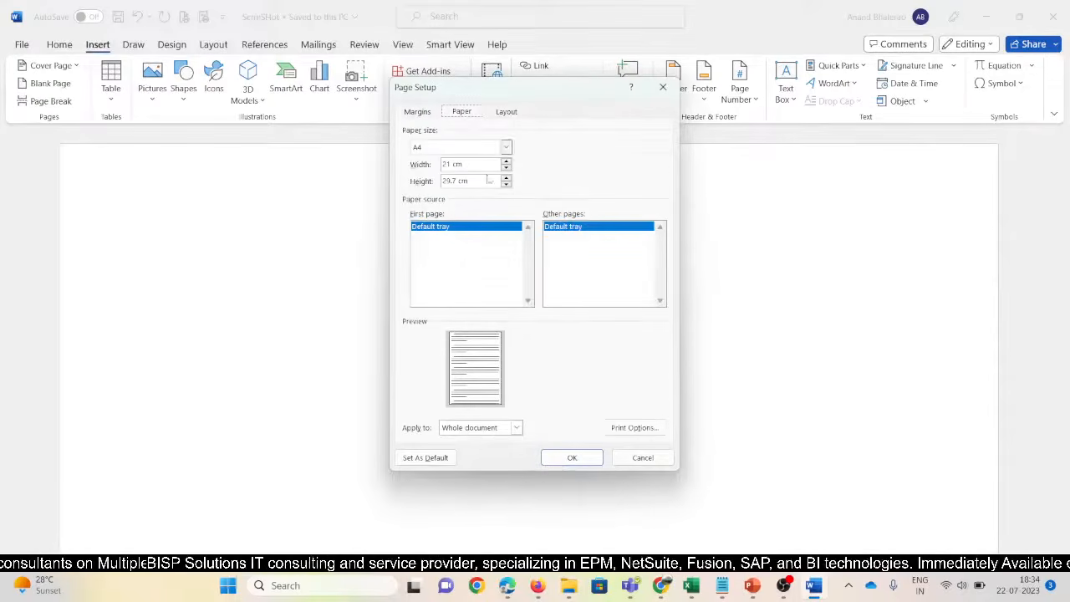
left_click(572, 457)
Insert an empty 2x2 table, then return to the browser's consolidation rules
left_click(116, 99)
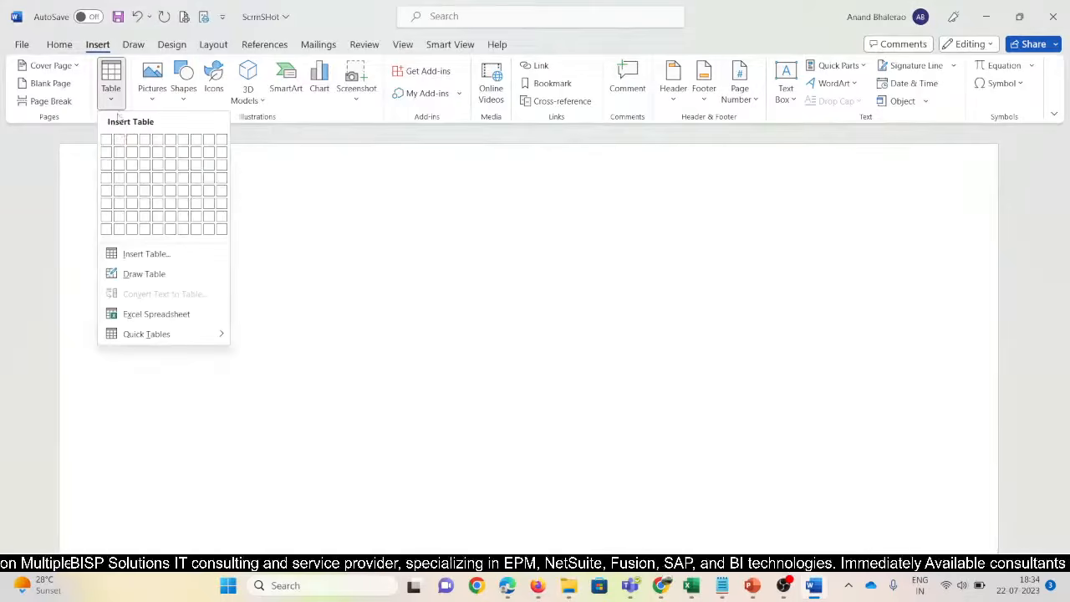
left_click(120, 155)
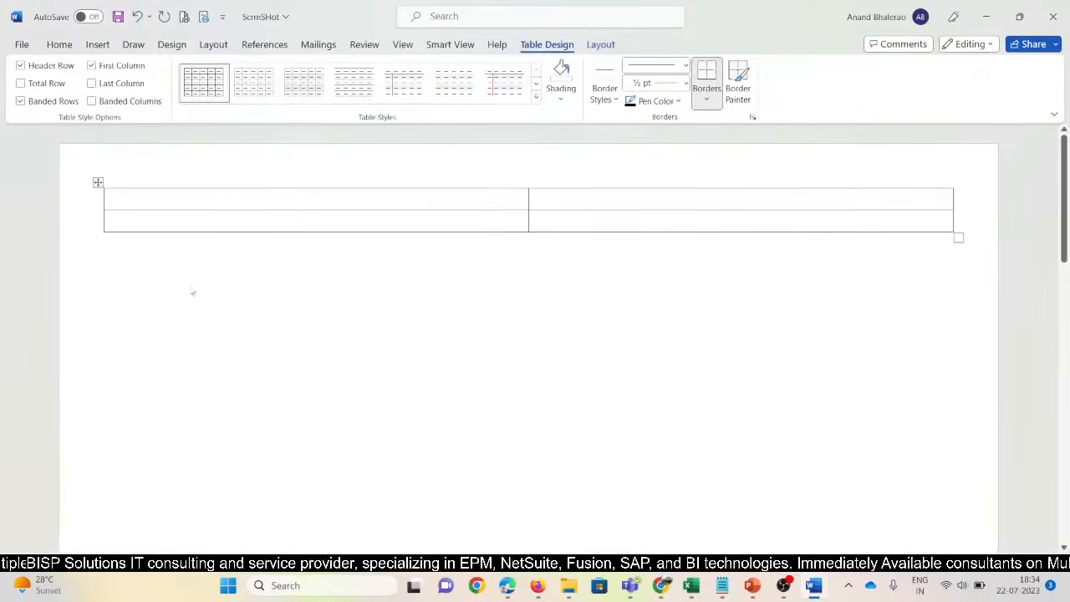
key("alt+Tab")
key("alt+Tab")
key("Tab")
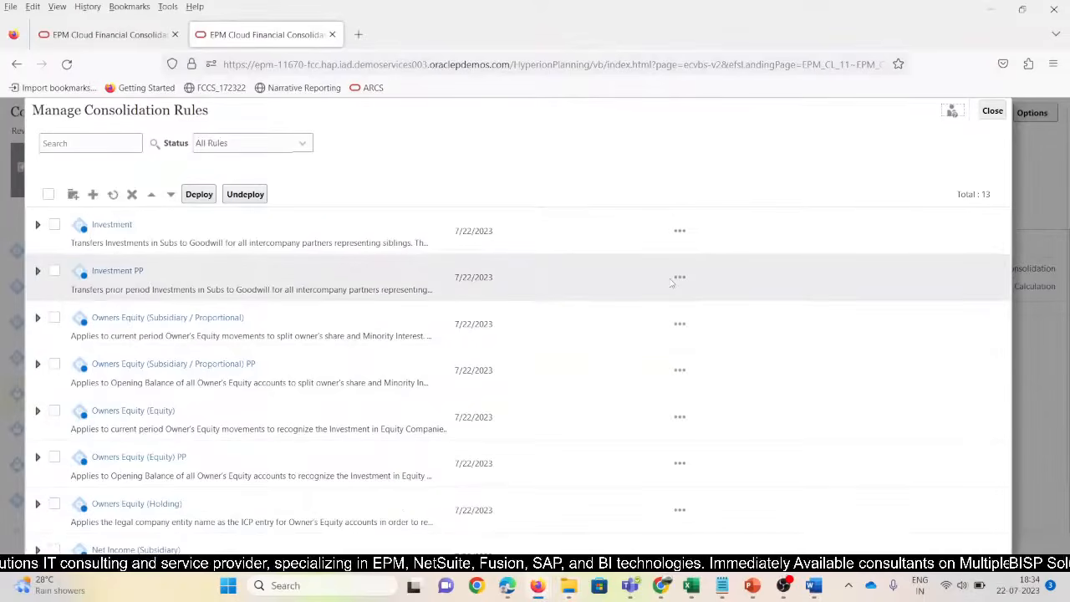
Snip the consolidation rules list and paste the image into ScrnSHot's table cell
key("shift+super+s")
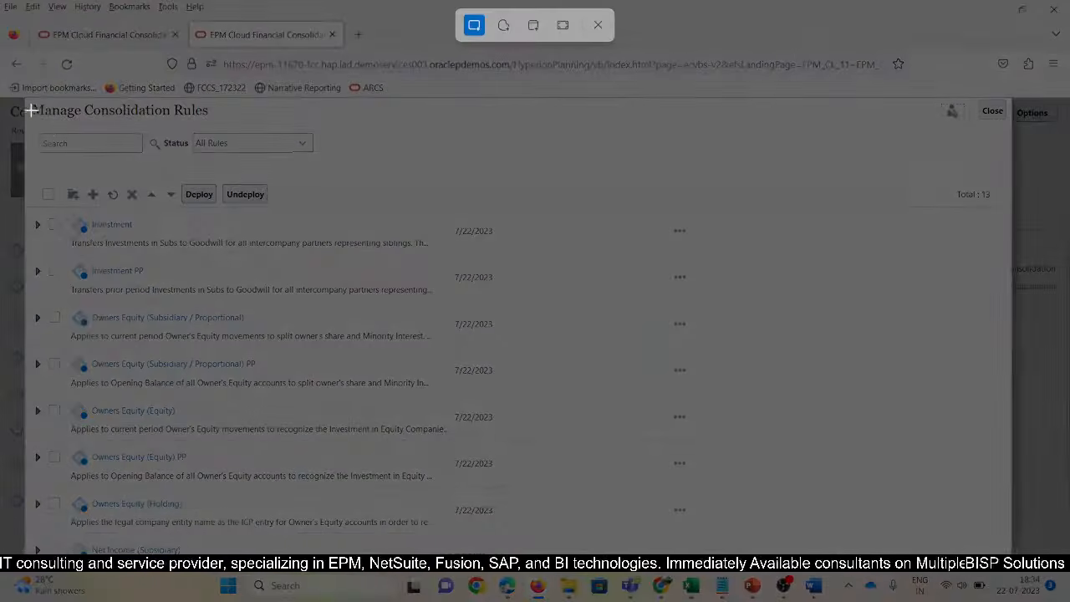
left_click_drag(31, 105, 518, 553)
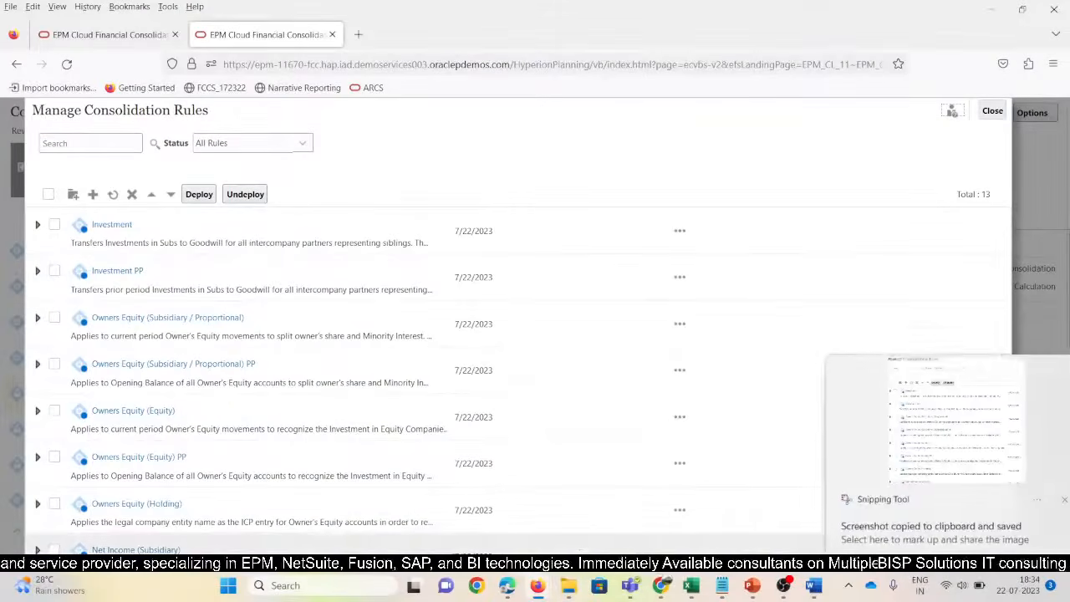
left_click(811, 587)
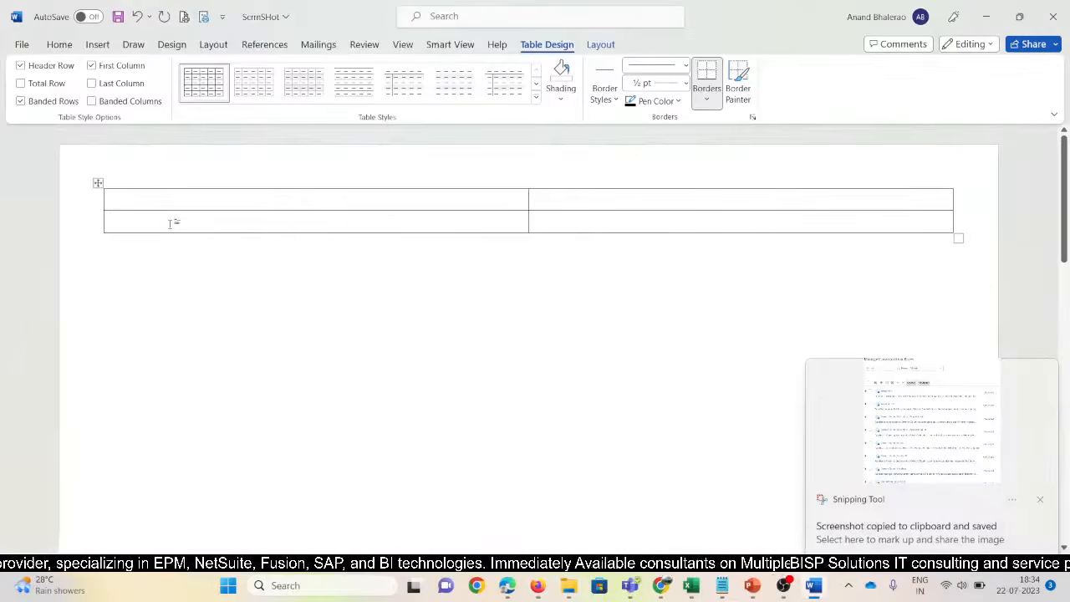
key("ctrl+v")
Scroll up to check the pasted screenshot, then go back to the browser
scroll(329, 410, "up", 5)
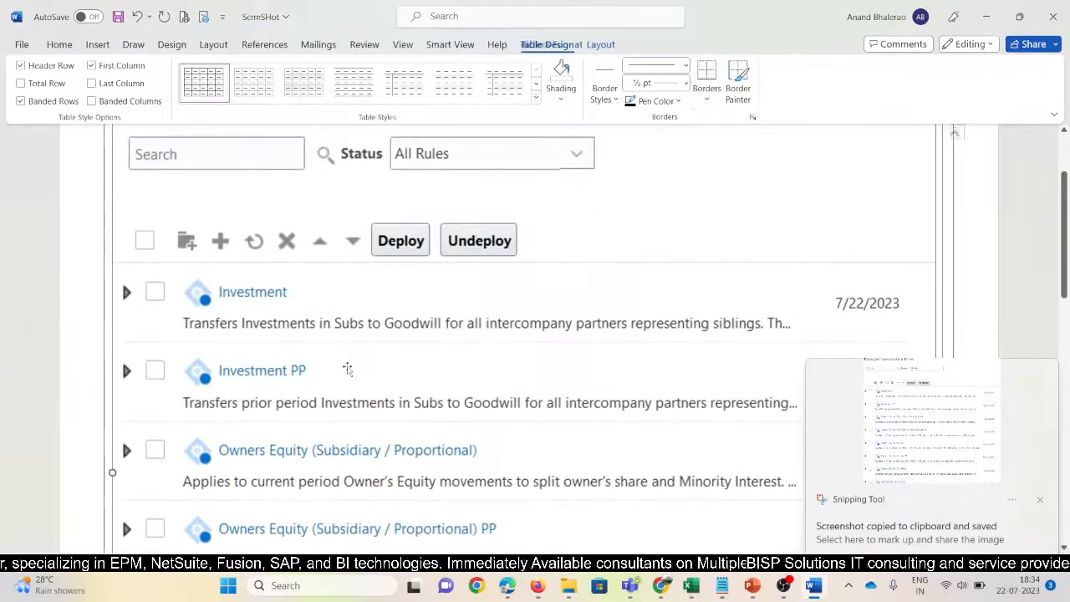
scroll(335, 393, "up", 3)
key("Right")
key("alt+Tab")
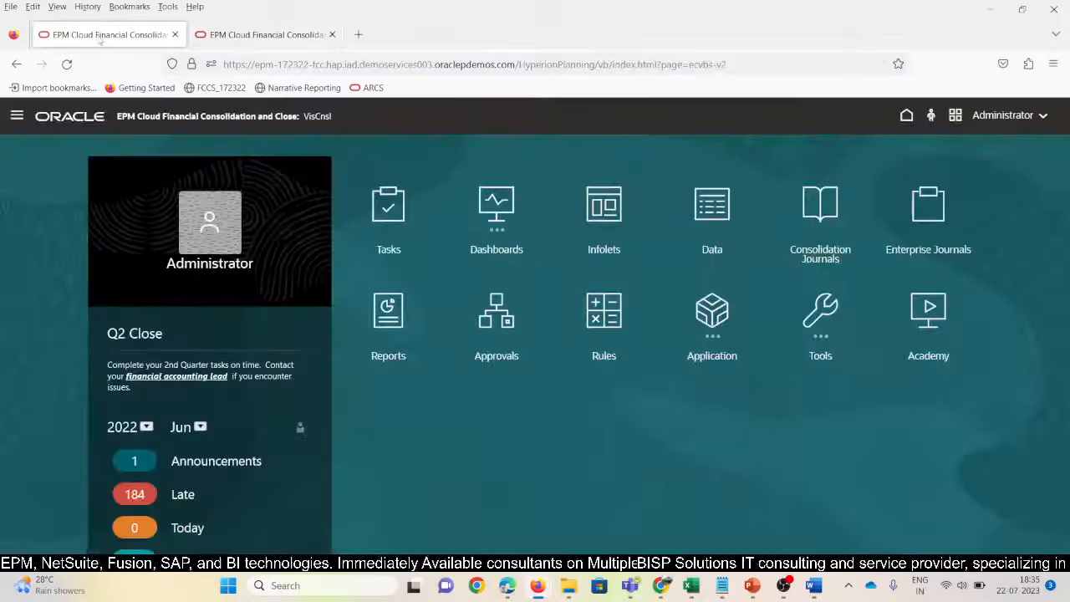
In the first tab's environment, open the Consolidated stage's Configurable Consolidation rules, listing 21 rules
left_click(99, 37)
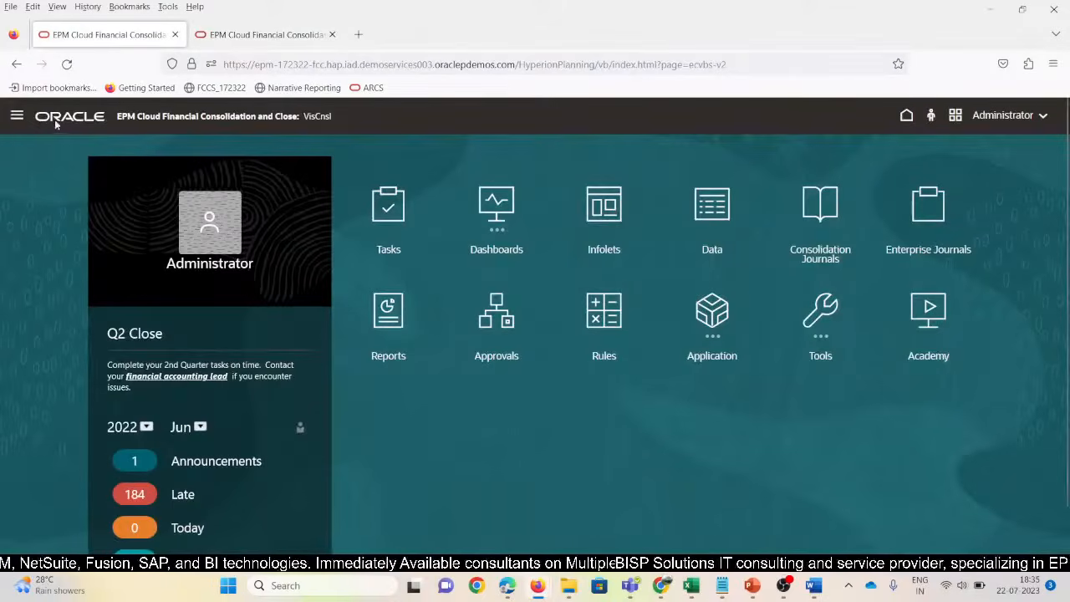
left_click(15, 116)
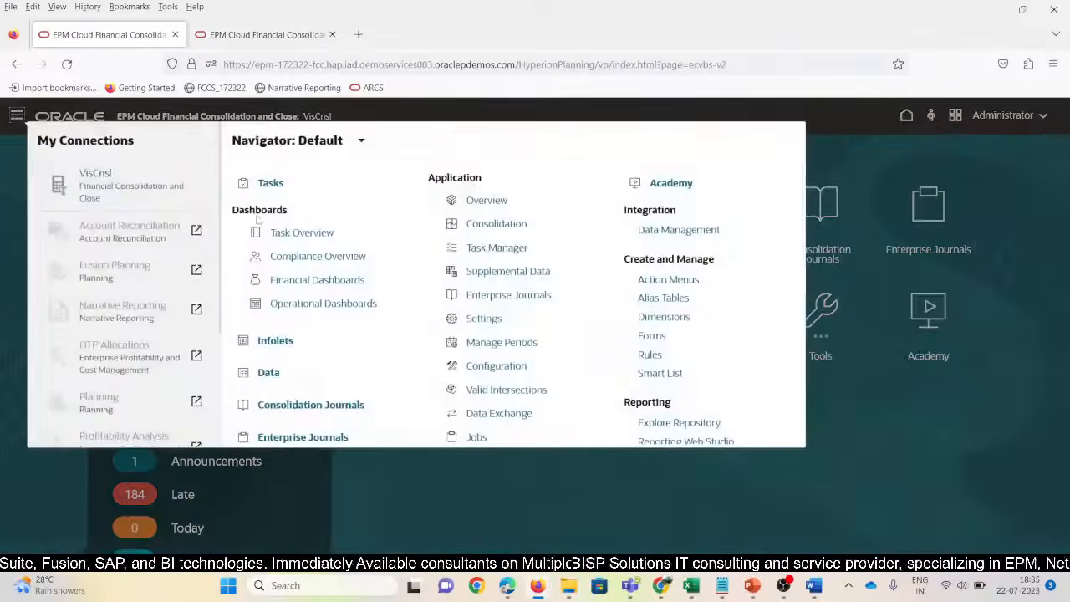
left_click(496, 224)
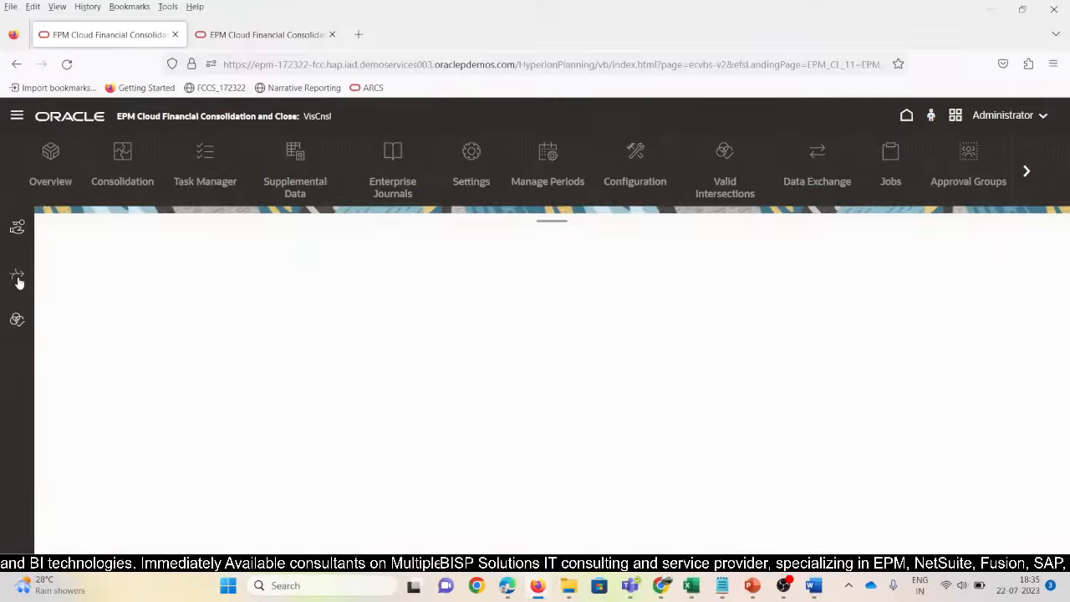
left_click(17, 279)
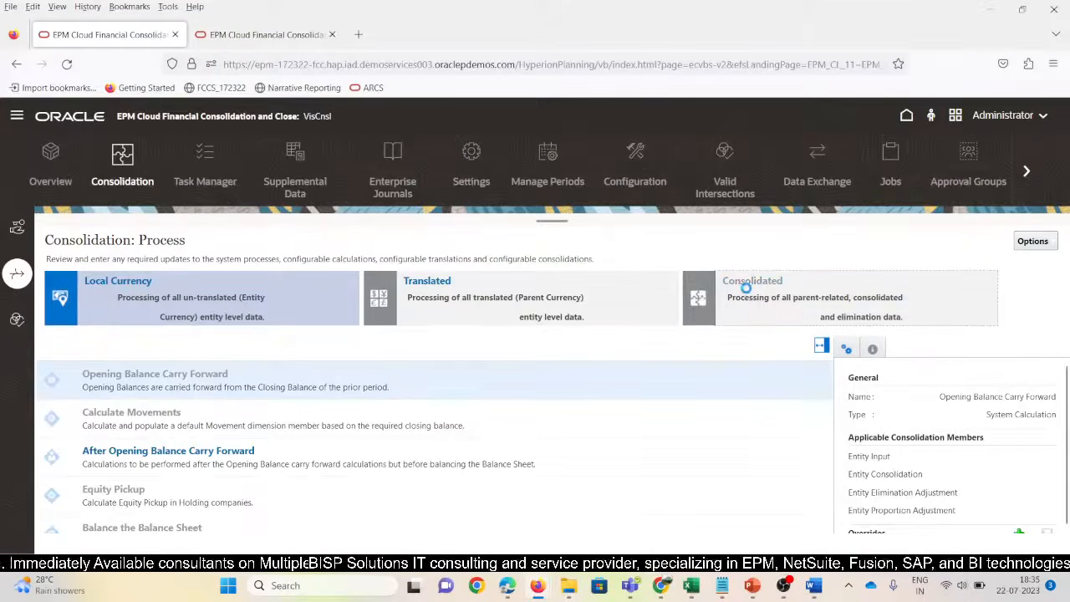
left_click(746, 288)
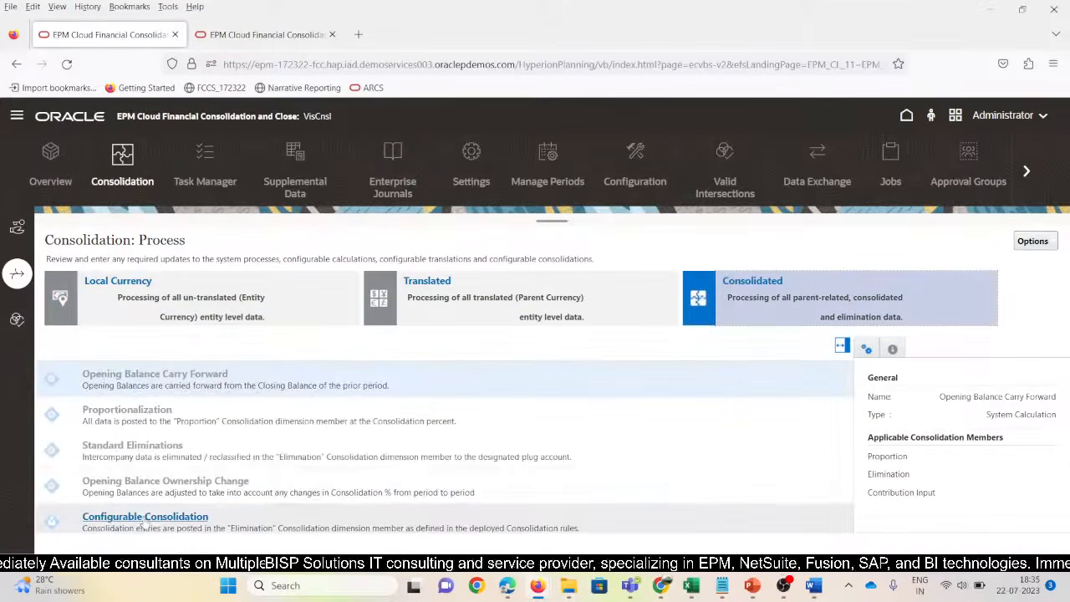
left_click(142, 524)
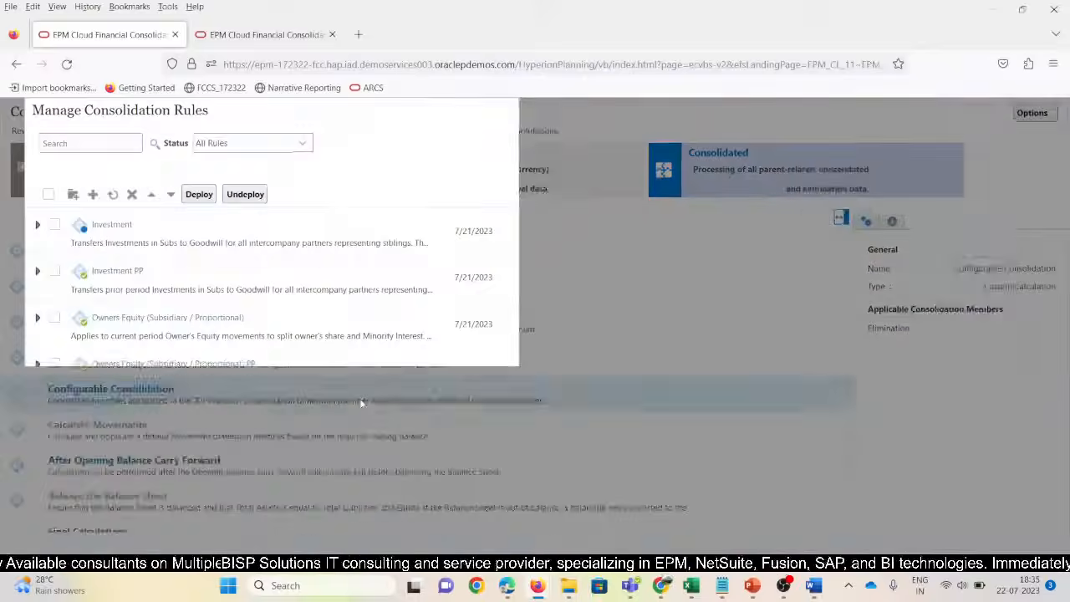
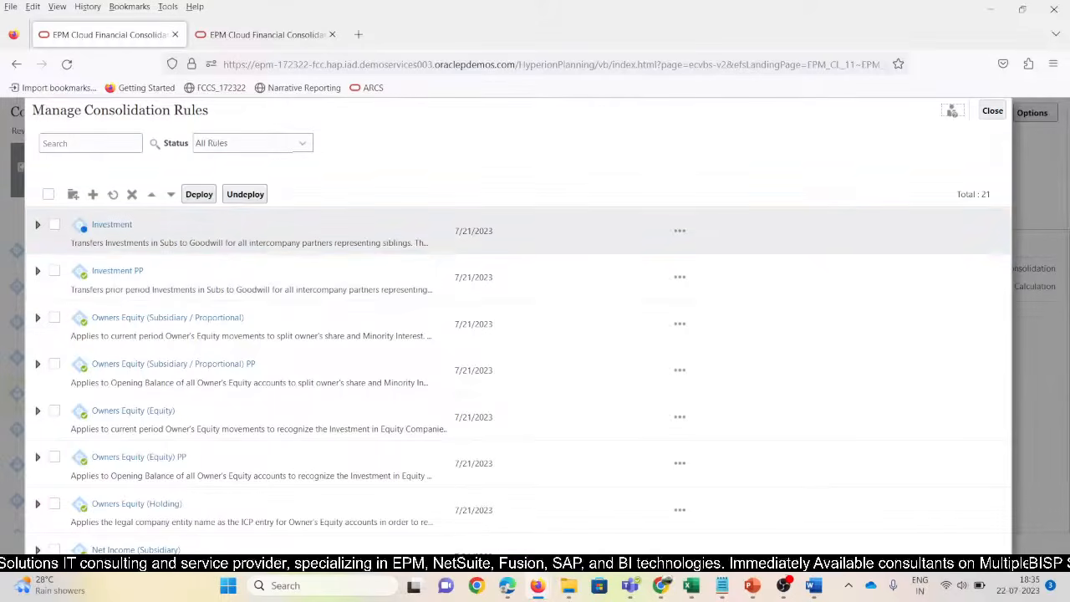
Deploy the Investment consolidation rule and acknowledge the deployment-completed message
left_click(56, 227)
left_click(199, 194)
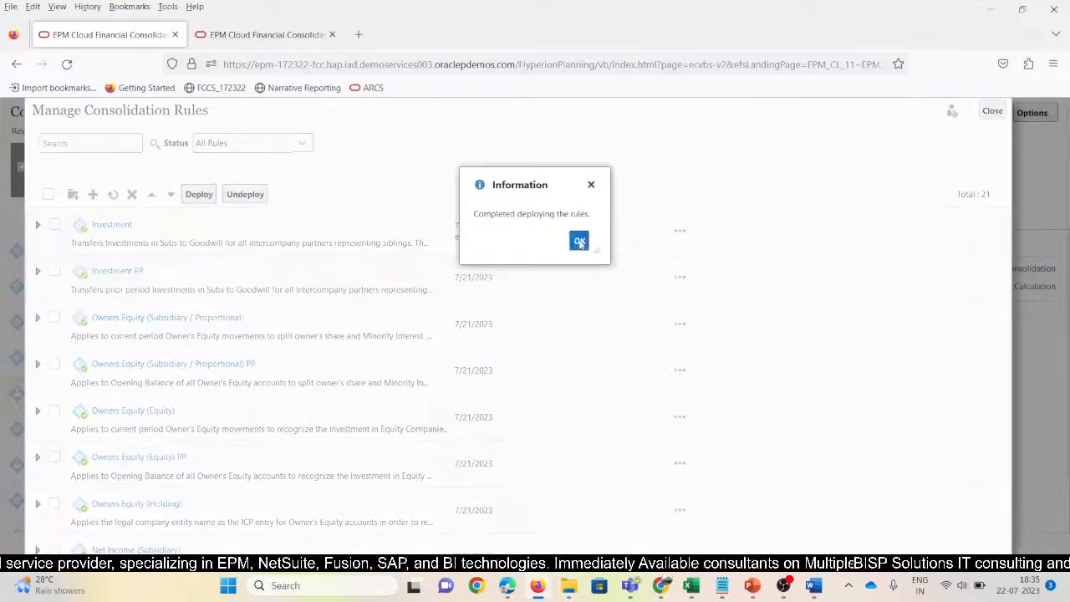
left_click(579, 242)
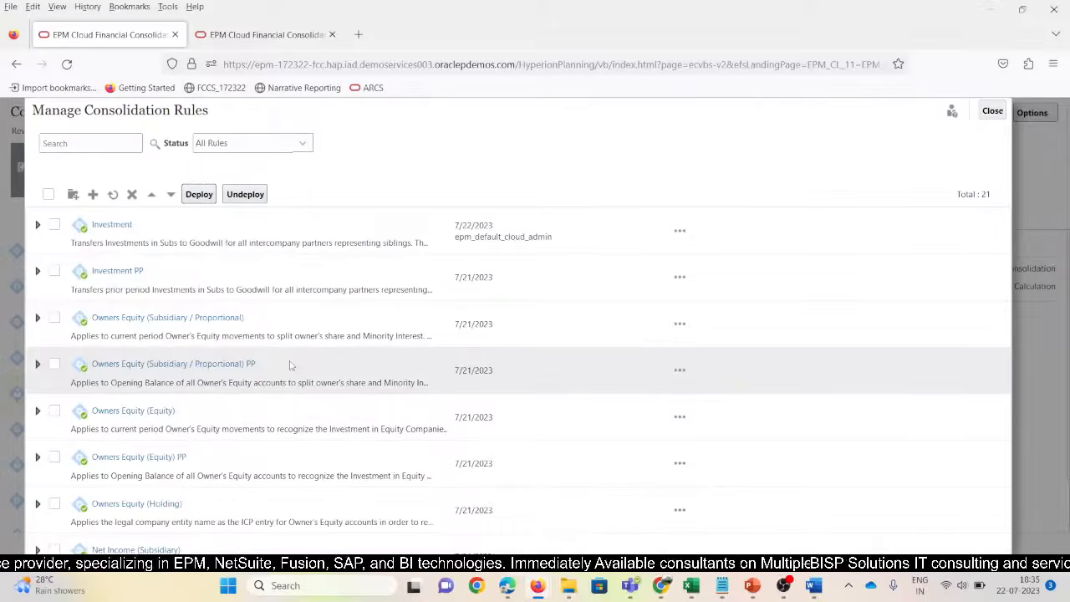
Paste a snip of the updated Manage Consolidation Rules list into the Word table's right cell
key("super+shift+s")
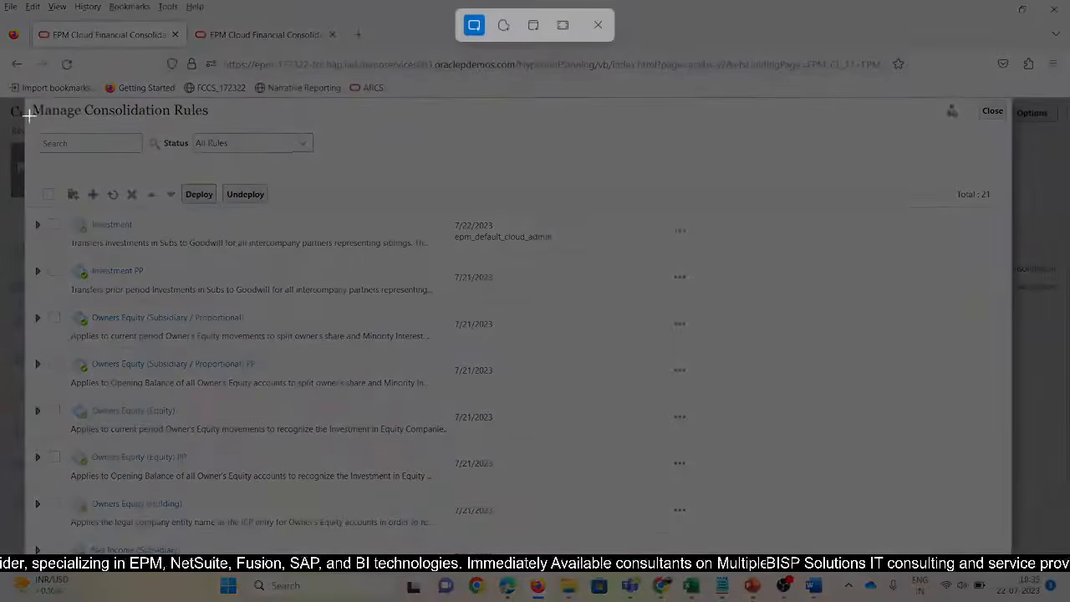
left_click_drag(27, 107, 570, 554)
key("alt+Tab")
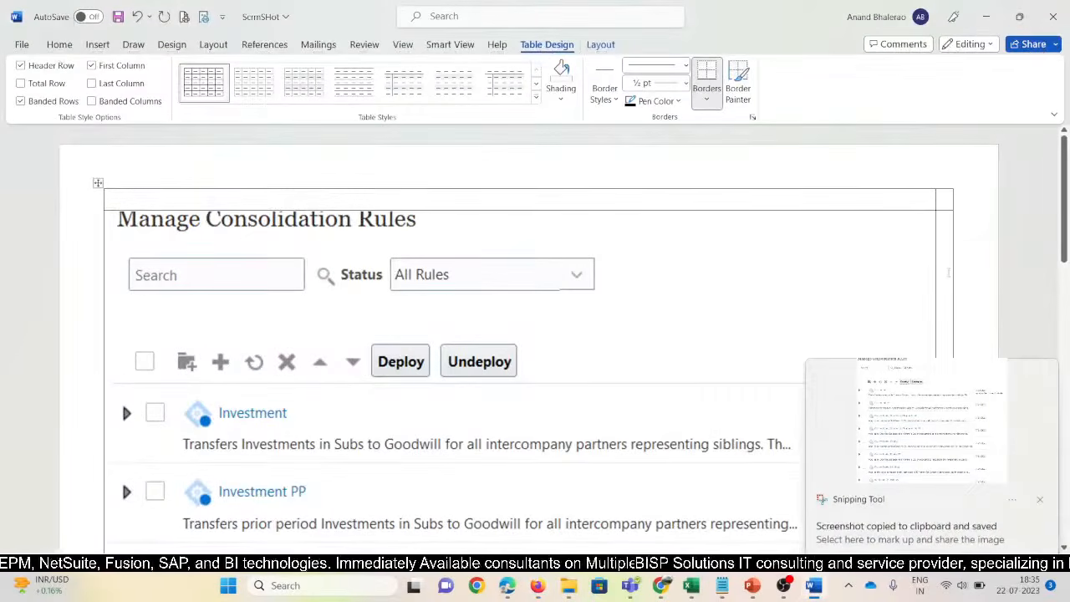
key("ctrl+v")
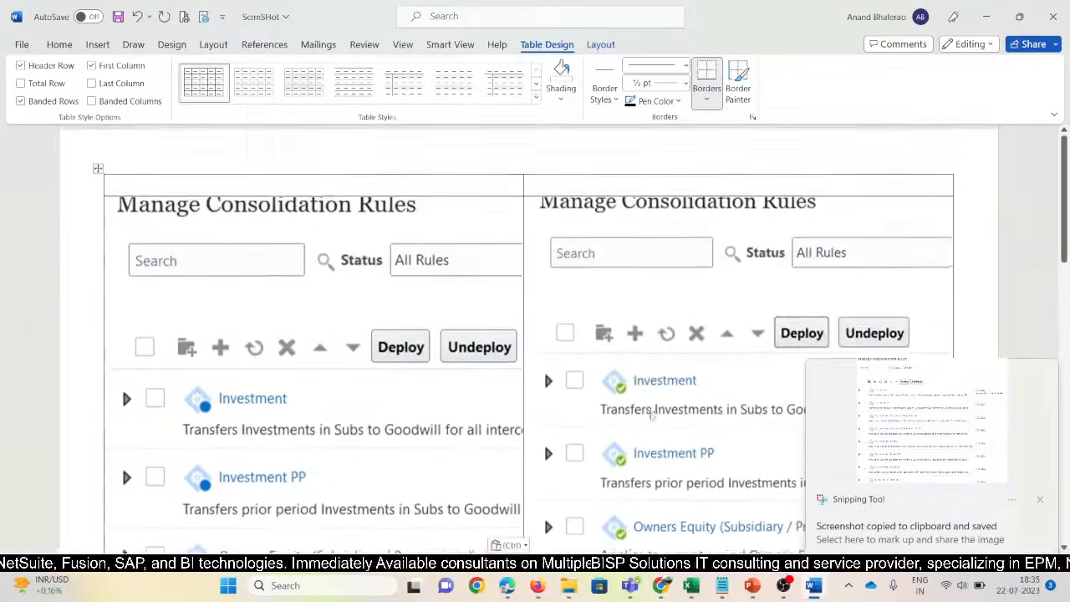
left_click(1041, 501)
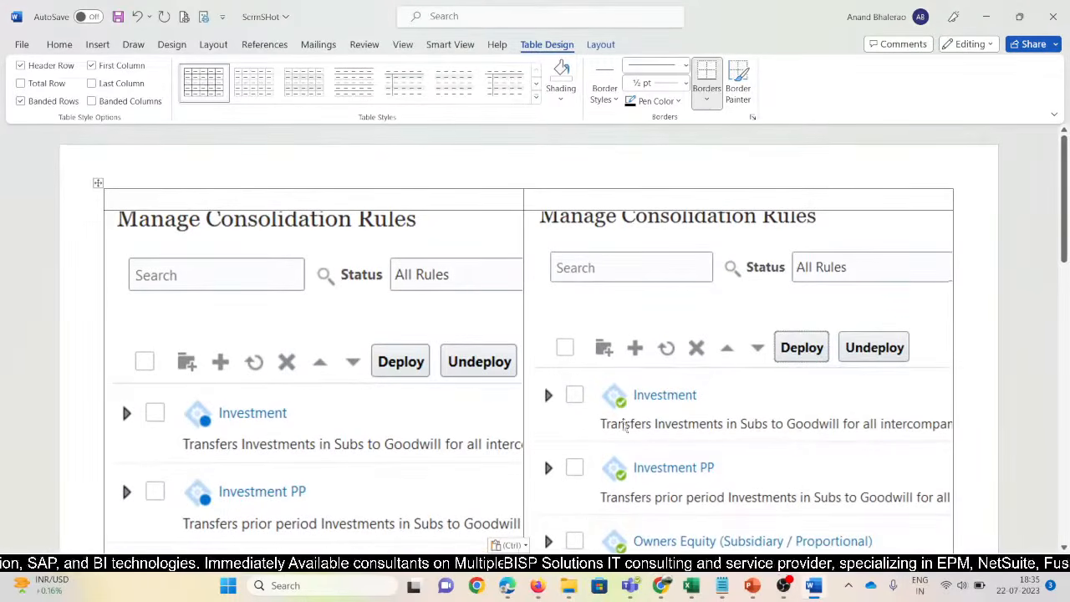
key("alt+Tab")
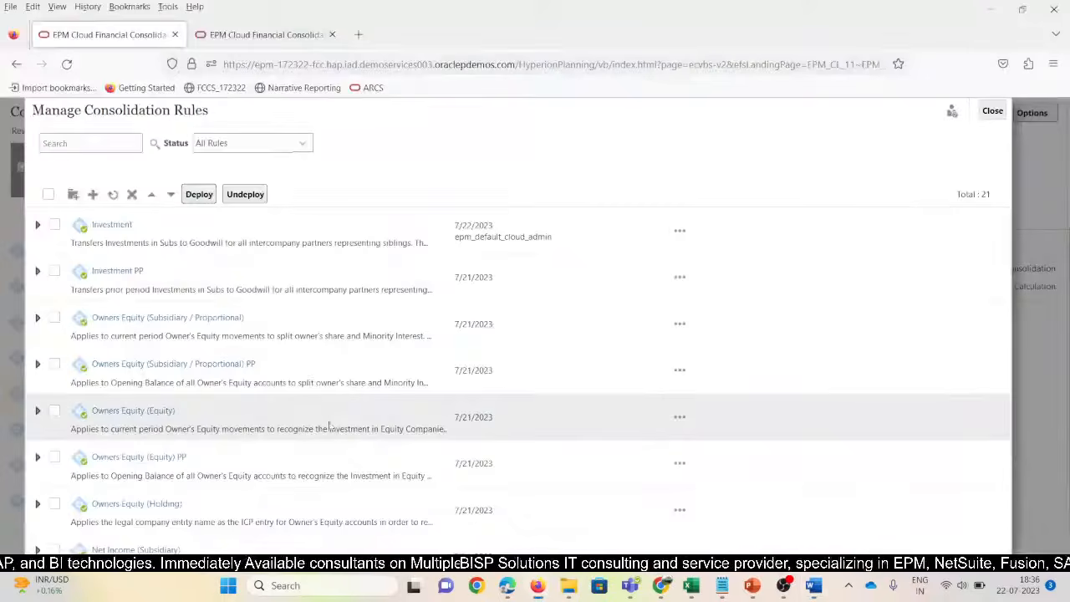
Check the second environment's 13 rules, close that rules list, and open the first environment's navigator
left_click(259, 34)
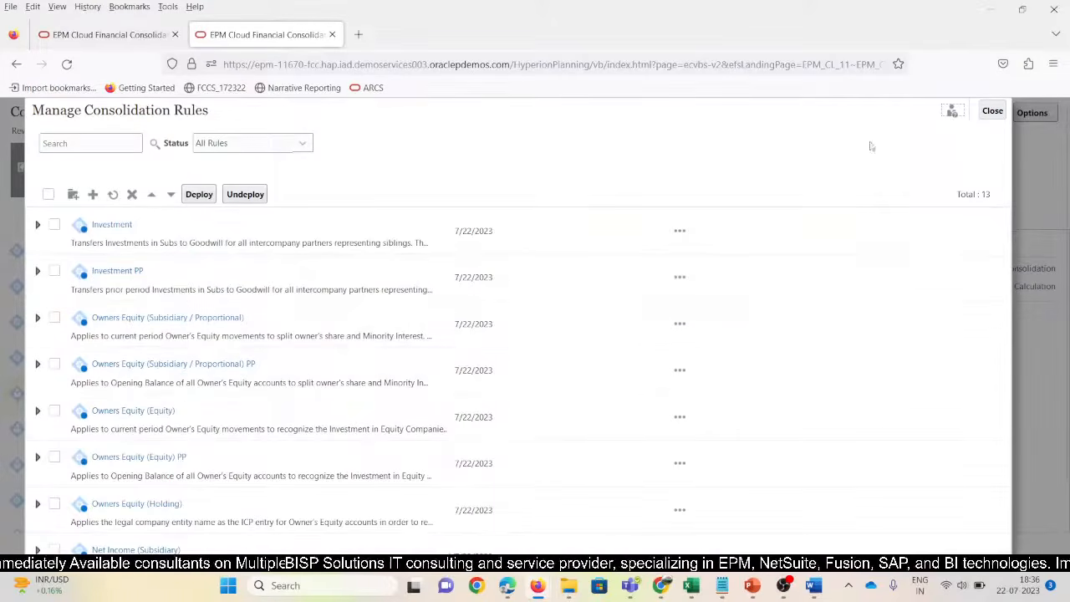
left_click(991, 112)
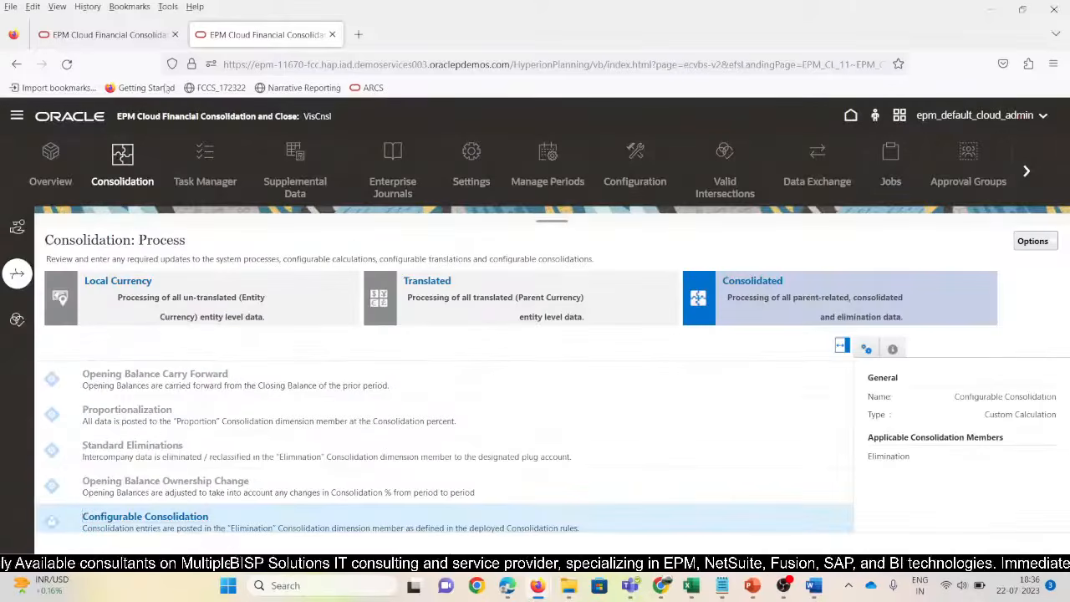
left_click(106, 34)
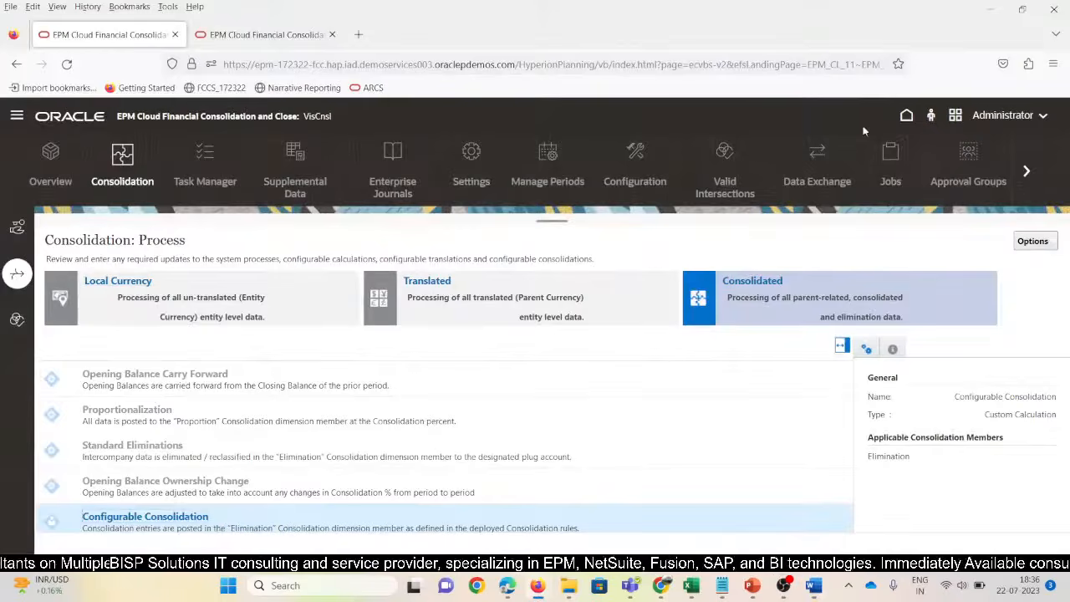
left_click(17, 115)
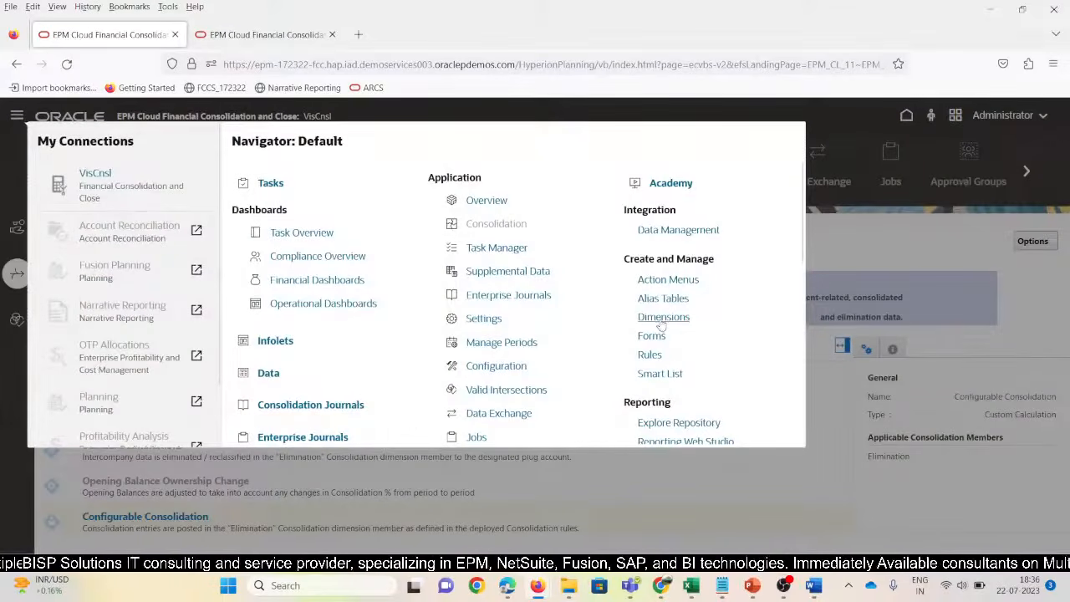
On the Dimensions page, expand Account from FCCS_Balance Sheet down to Cash And Cash Equivalents
left_click(666, 321)
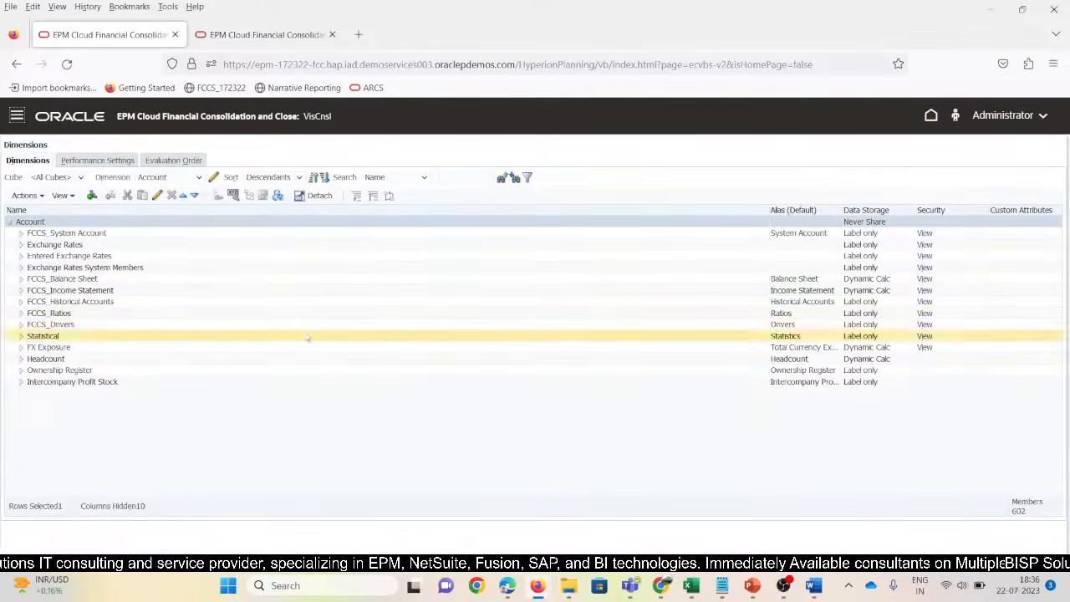
left_click(21, 278)
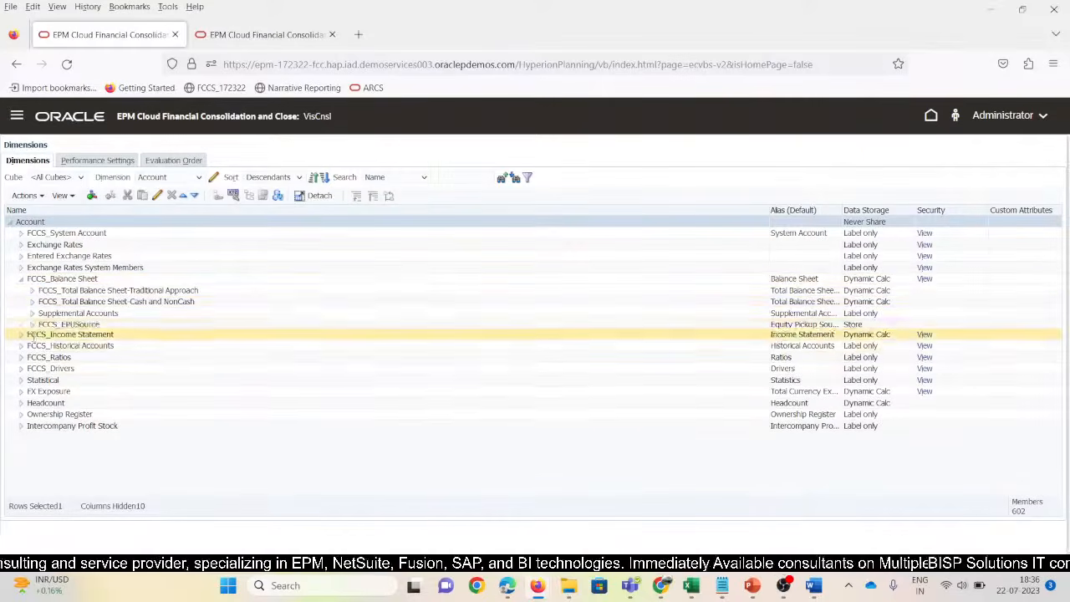
left_click(31, 290)
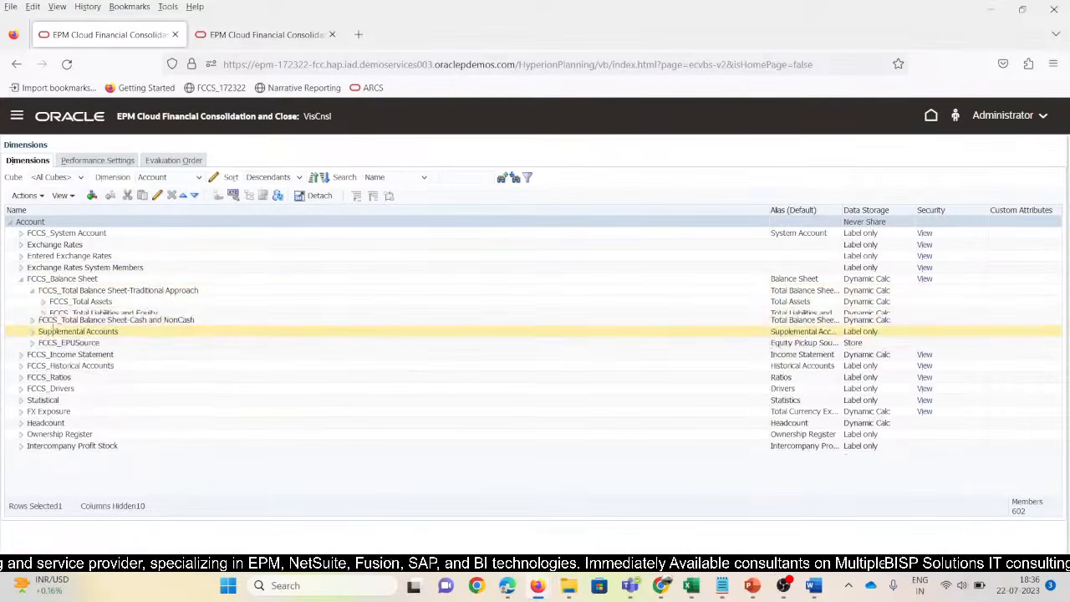
left_click(43, 302)
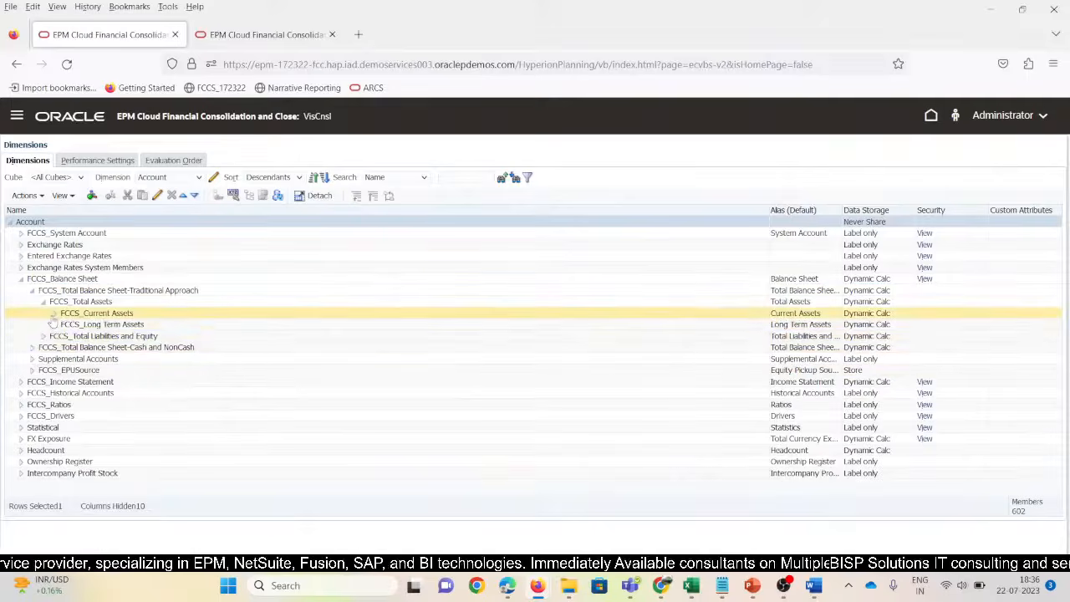
left_click(54, 313)
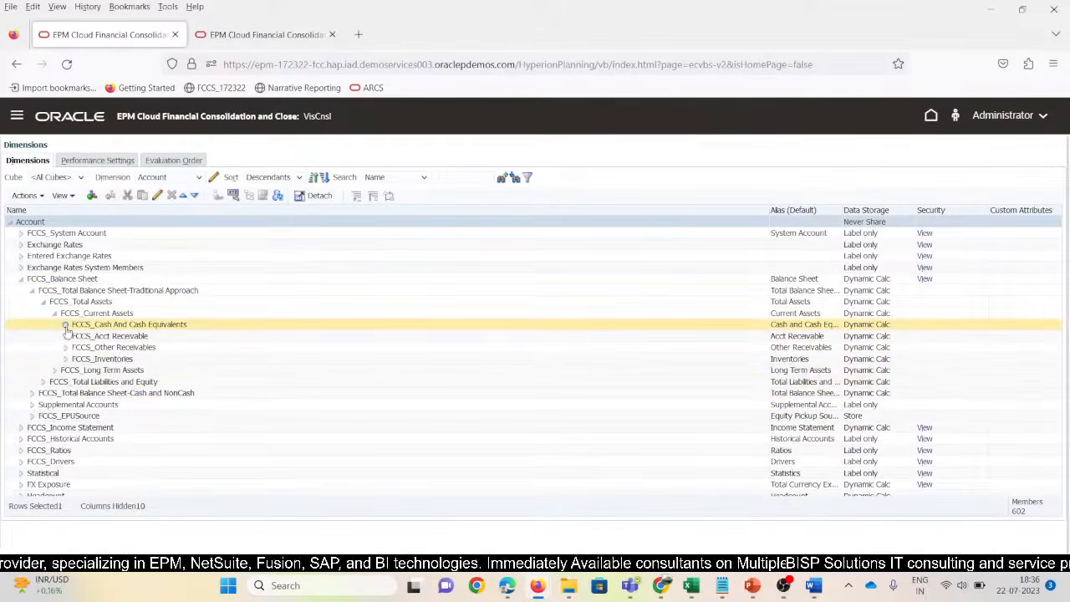
left_click(65, 324)
Select the cash accounts 4400000 and 11111 under Cash And Cash Equivalents
left_click(114, 438)
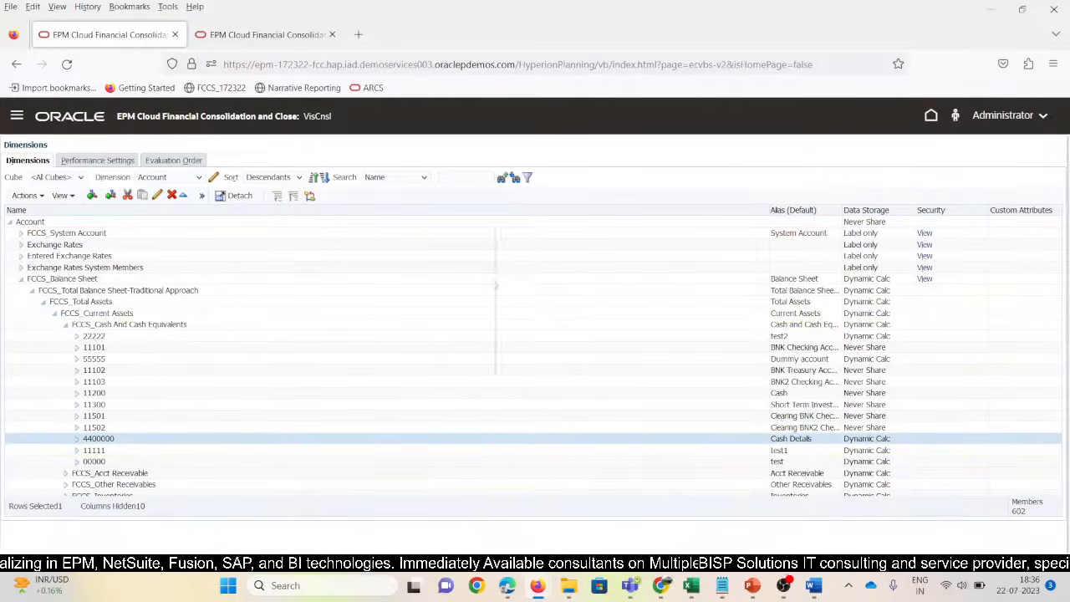
left_click(120, 453)
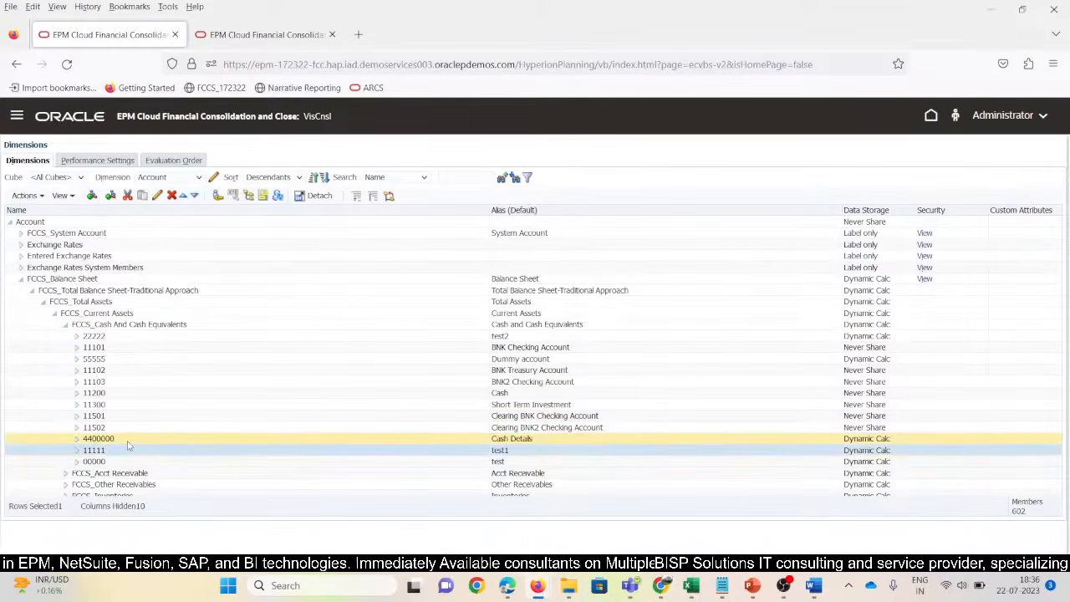
left_click(127, 438)
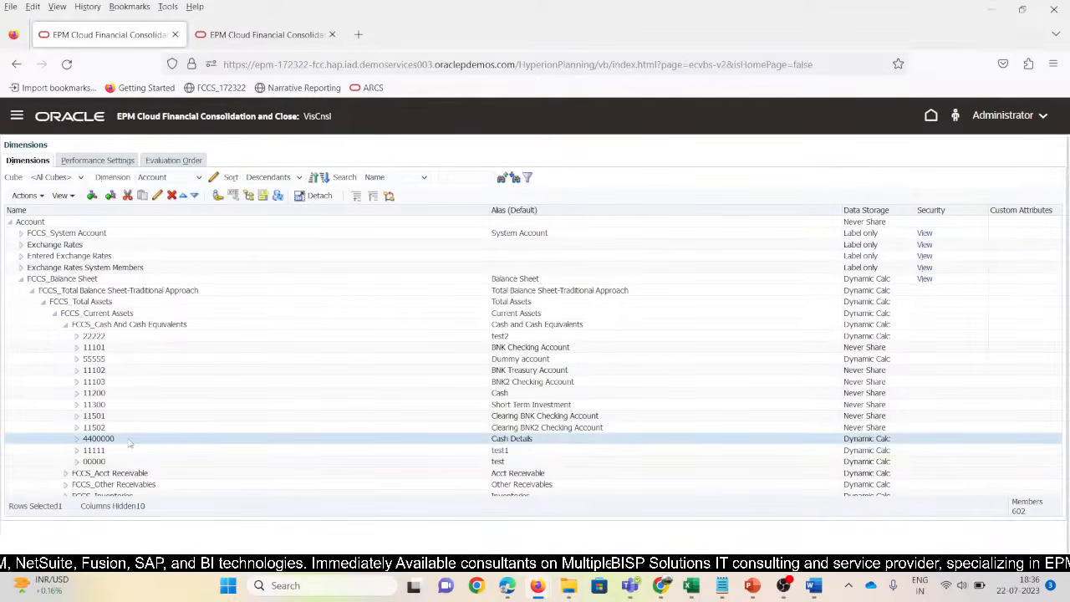
Switch to the Entity dimension and expand Total Geography through T_100, S_100 and W_100
left_click(199, 177)
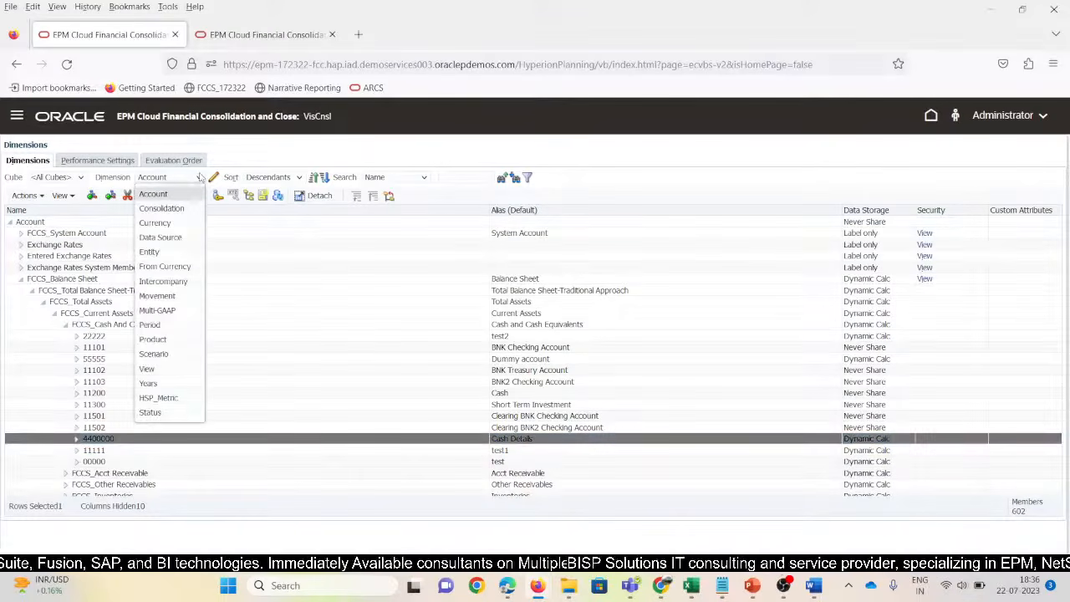
left_click(164, 249)
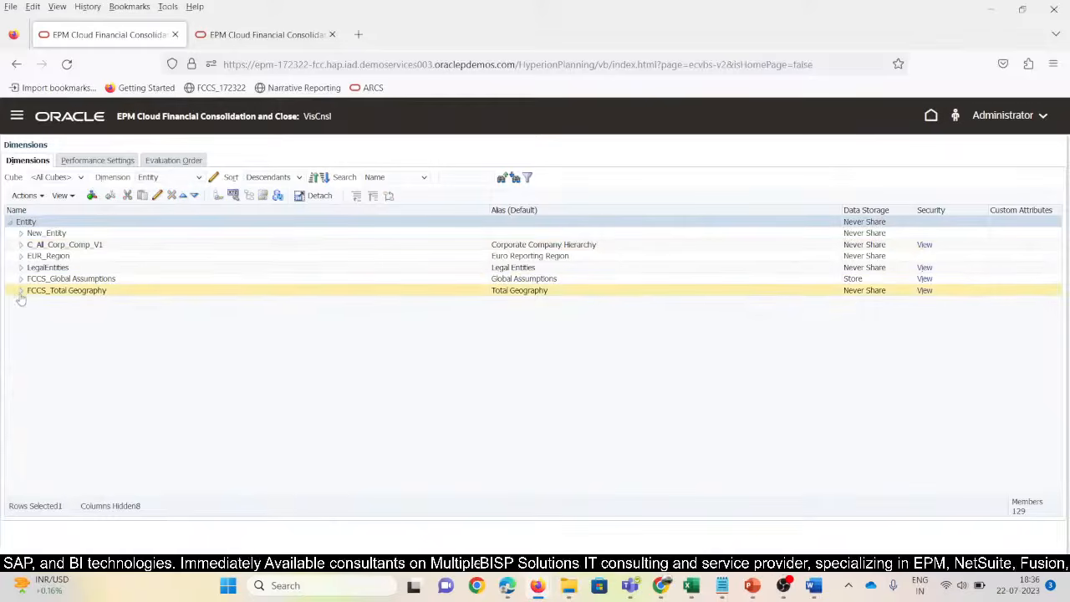
left_click(21, 291)
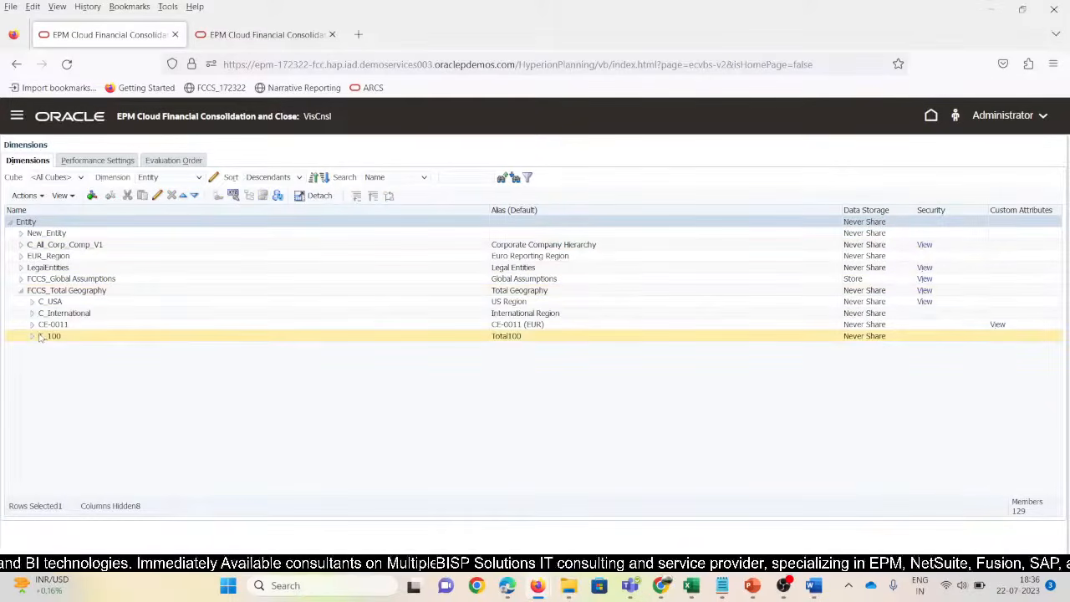
left_click(32, 336)
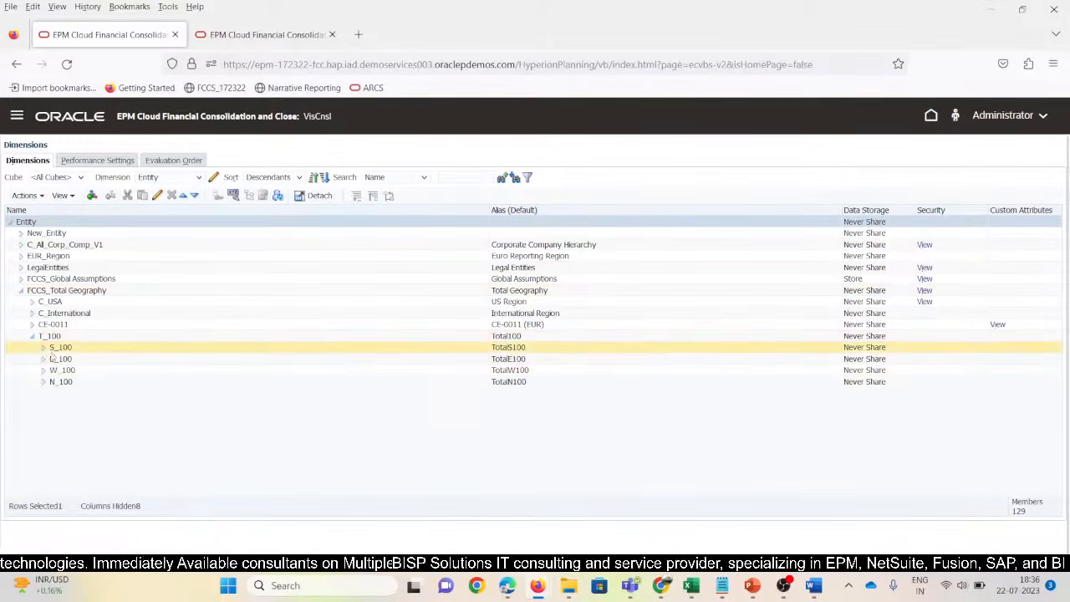
left_click(44, 348)
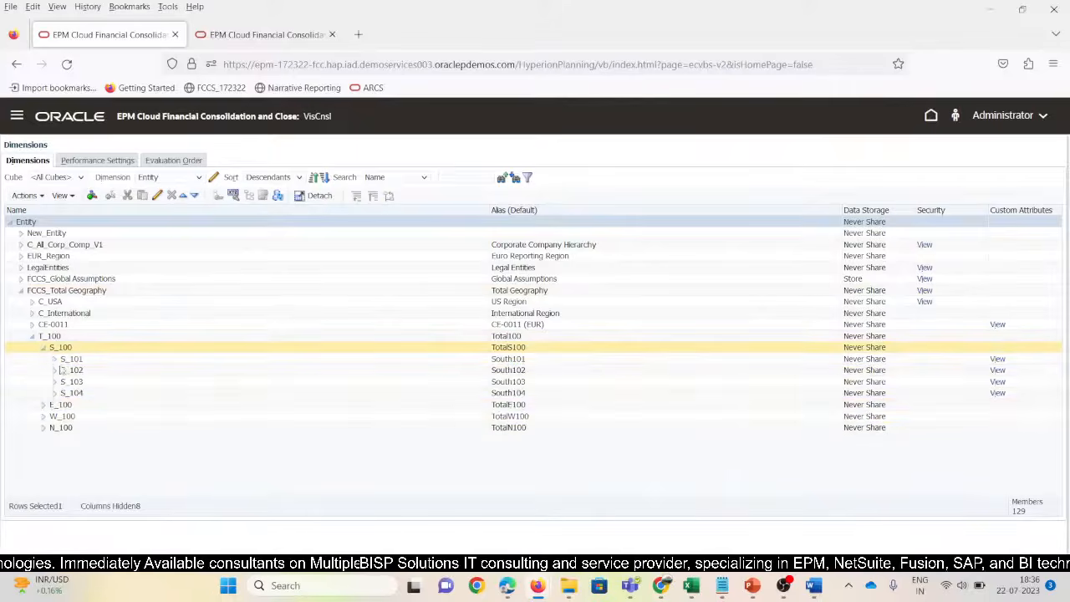
left_click(42, 416)
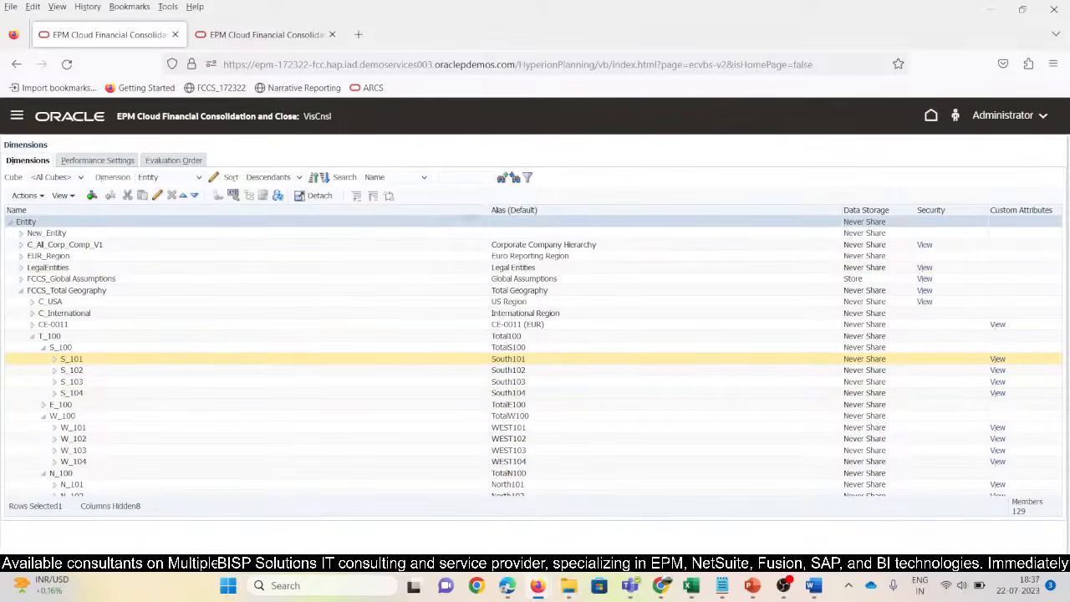
Narrow the Name column, move Security and Custom Attributes columns, then select W_101 and N_101
left_click_drag(489, 210, 219, 214)
left_click_drag(841, 210, 350, 286)
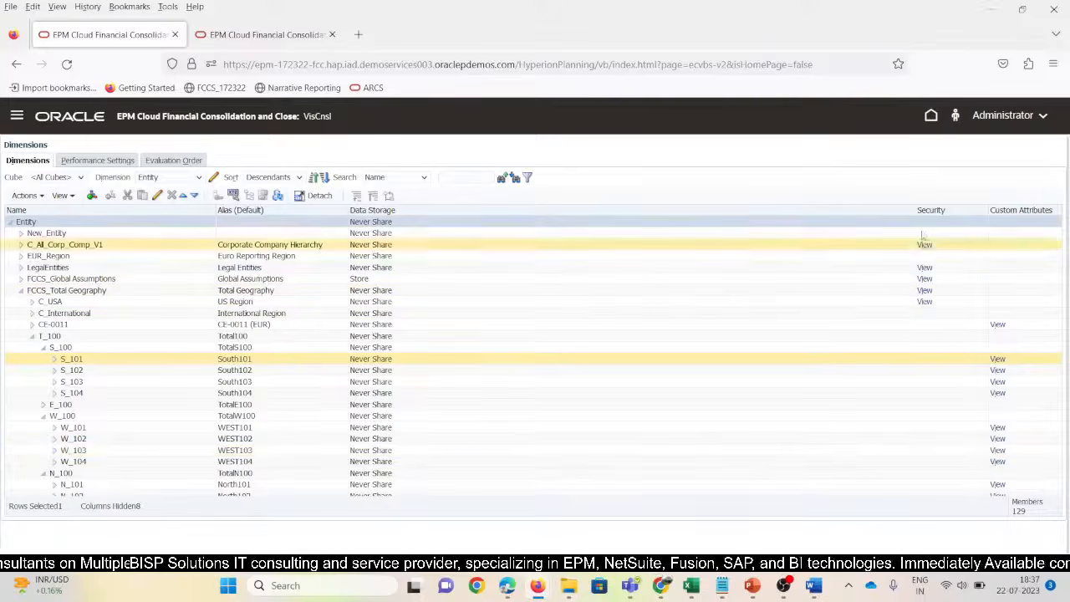
left_click_drag(918, 211, 567, 292)
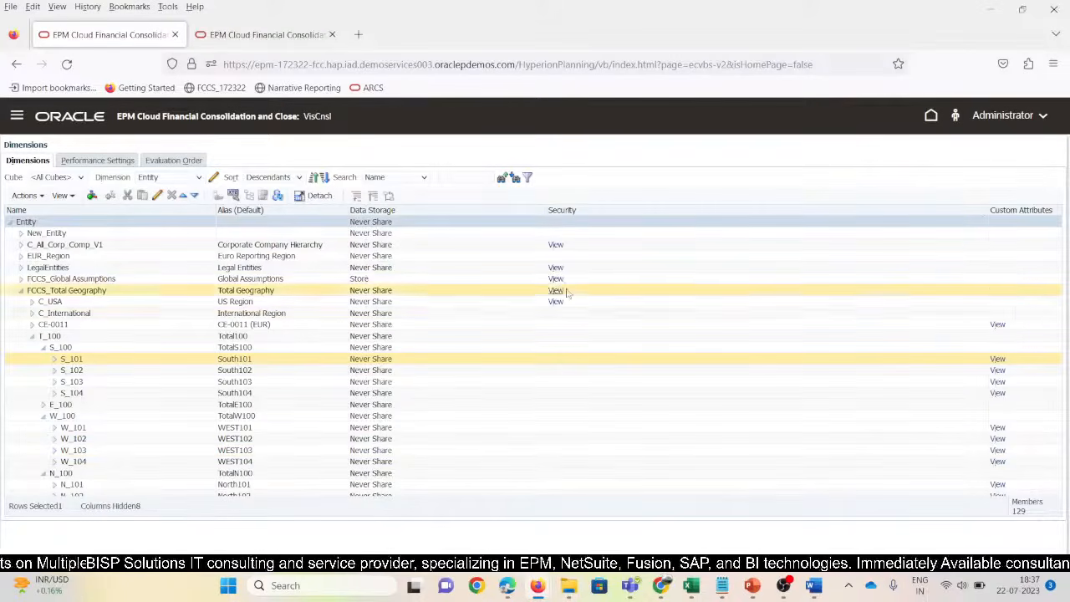
left_click_drag(984, 211, 569, 293)
left_click(129, 432)
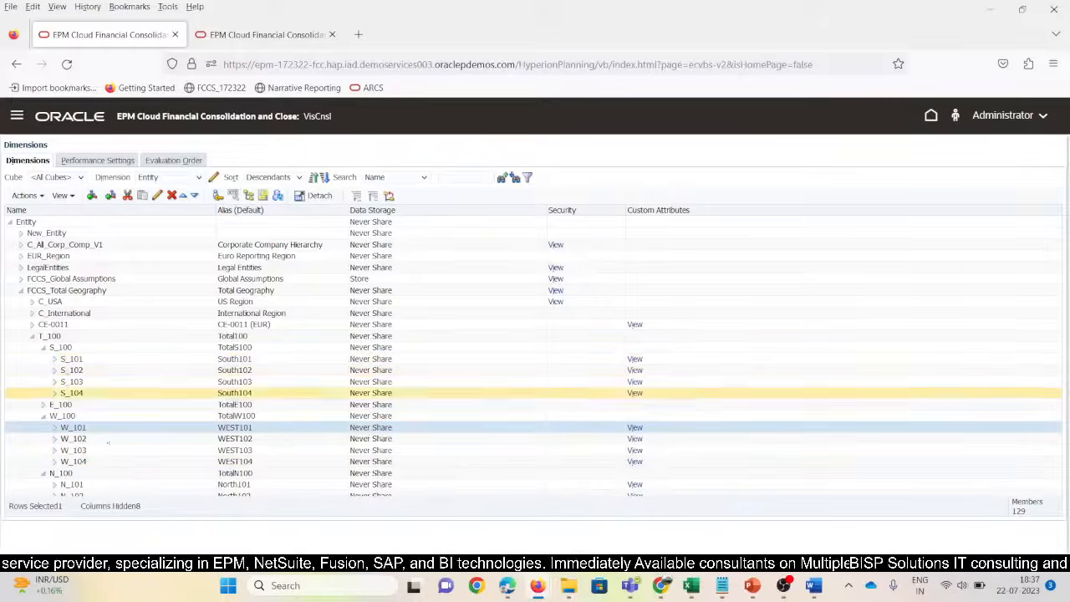
scroll(106, 479, "down", 1)
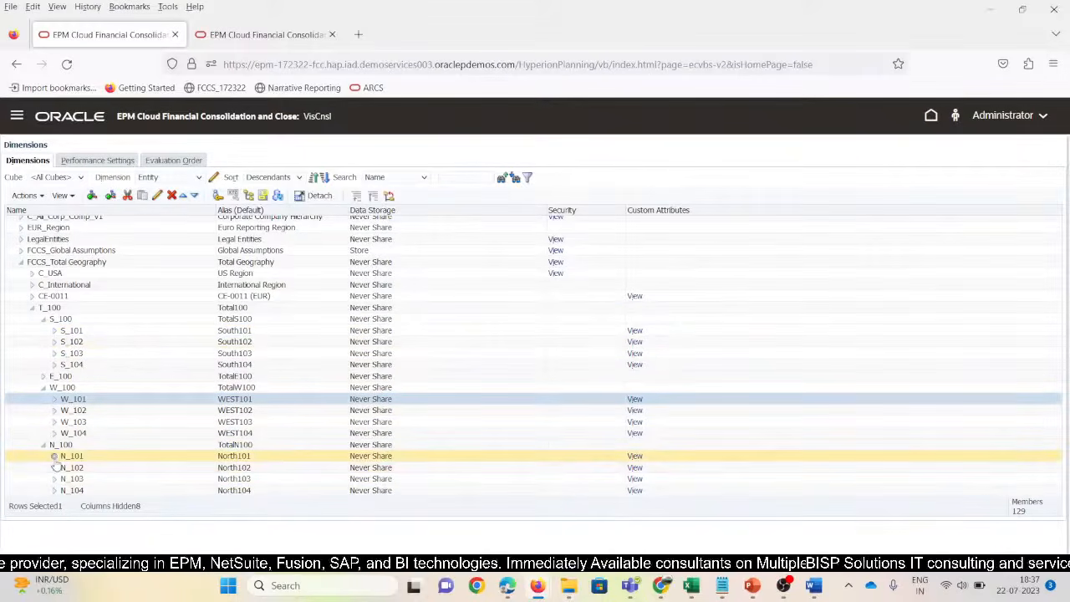
left_click(101, 460)
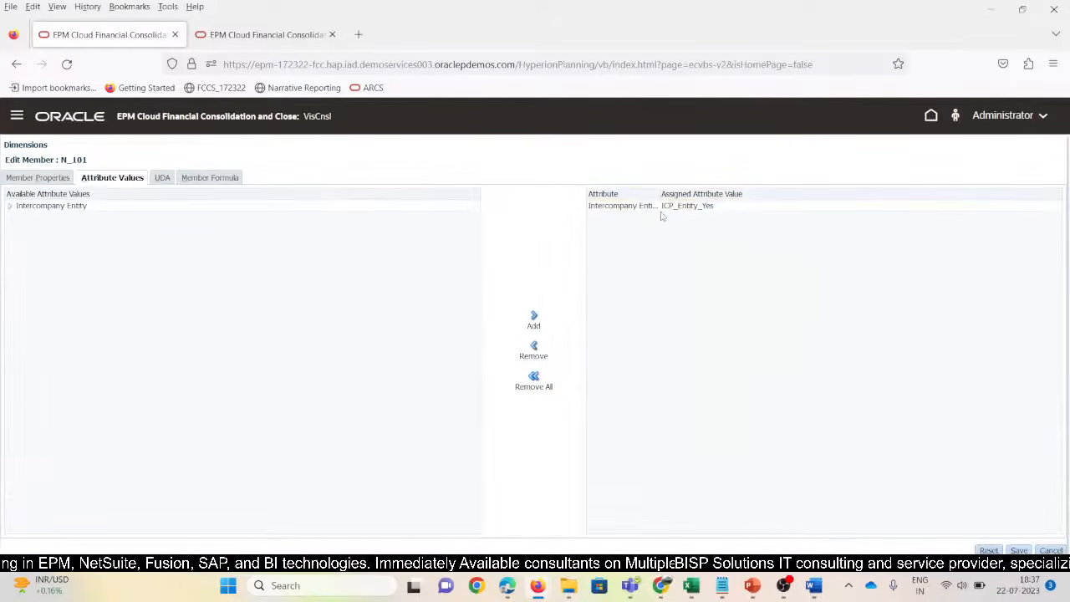
Review N_101's Intercompany Entity value ICP_Entity_Yes and its properties, then close the editor
left_click(98, 208)
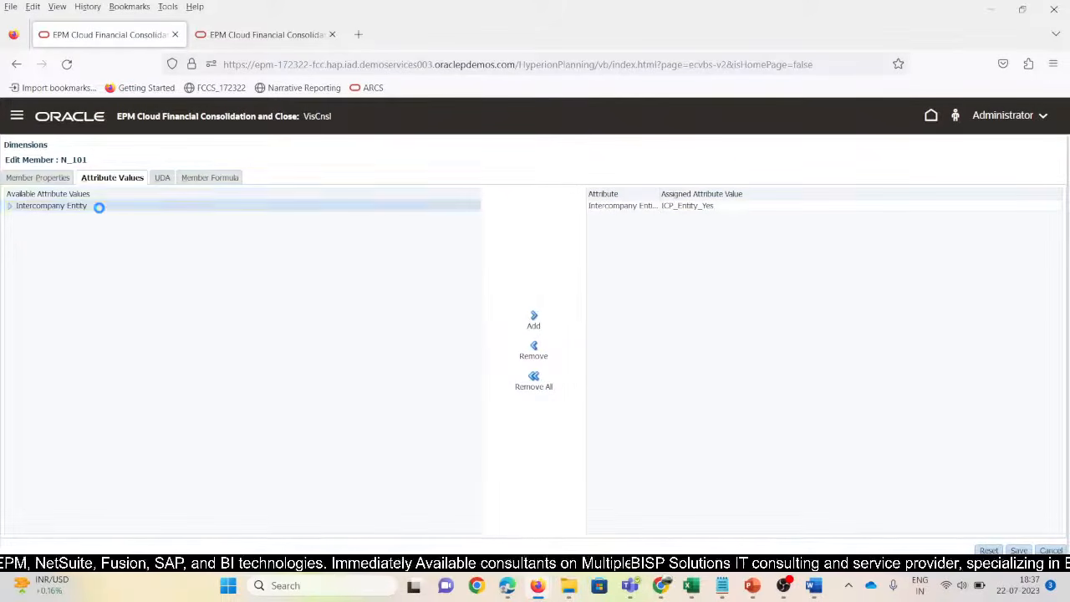
left_click(726, 209)
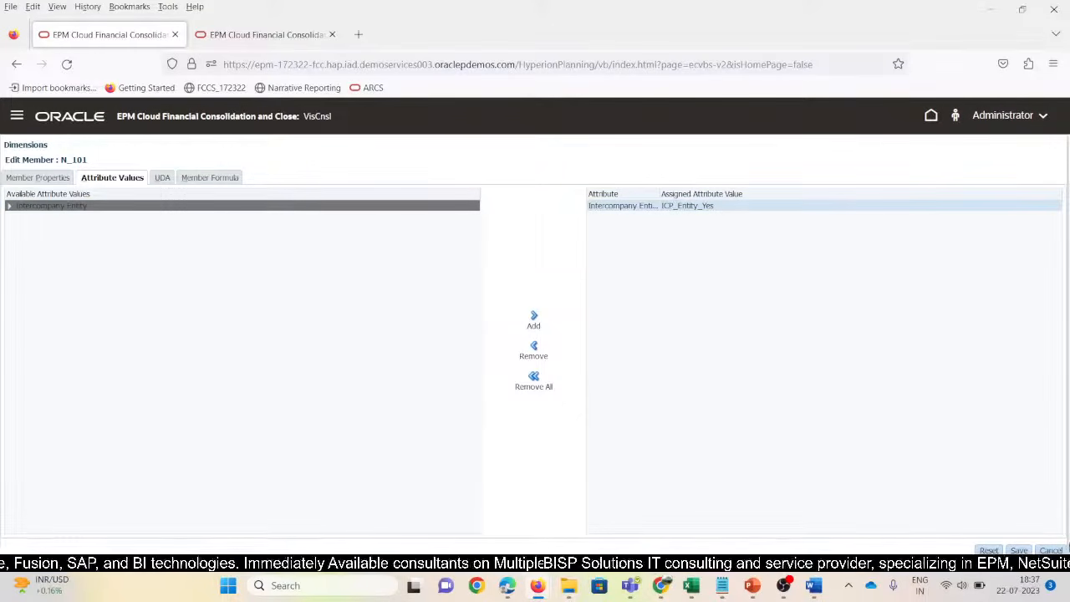
left_click(51, 178)
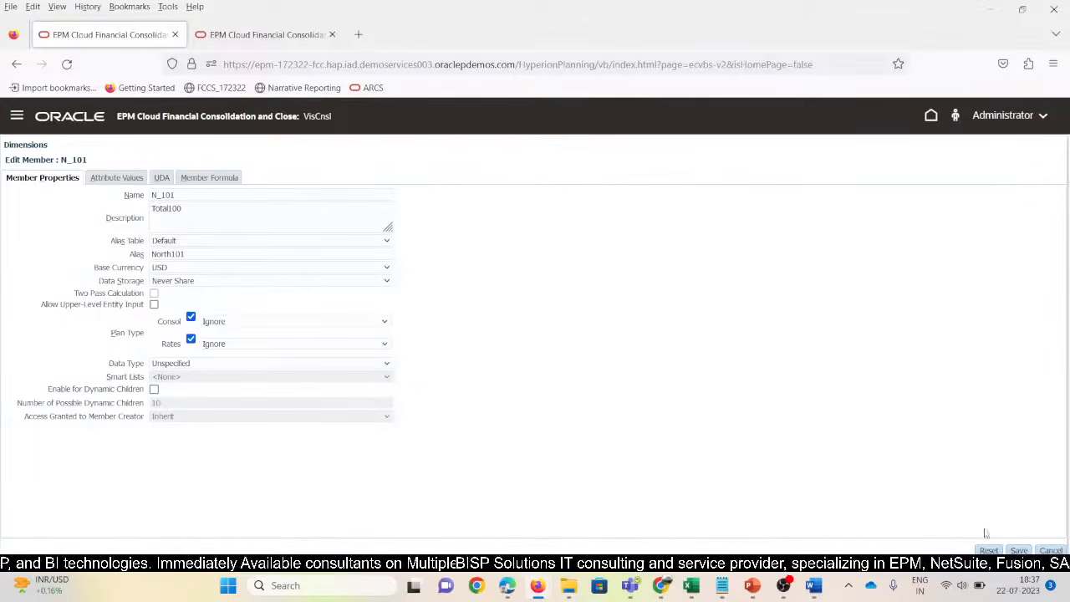
left_click(1051, 551)
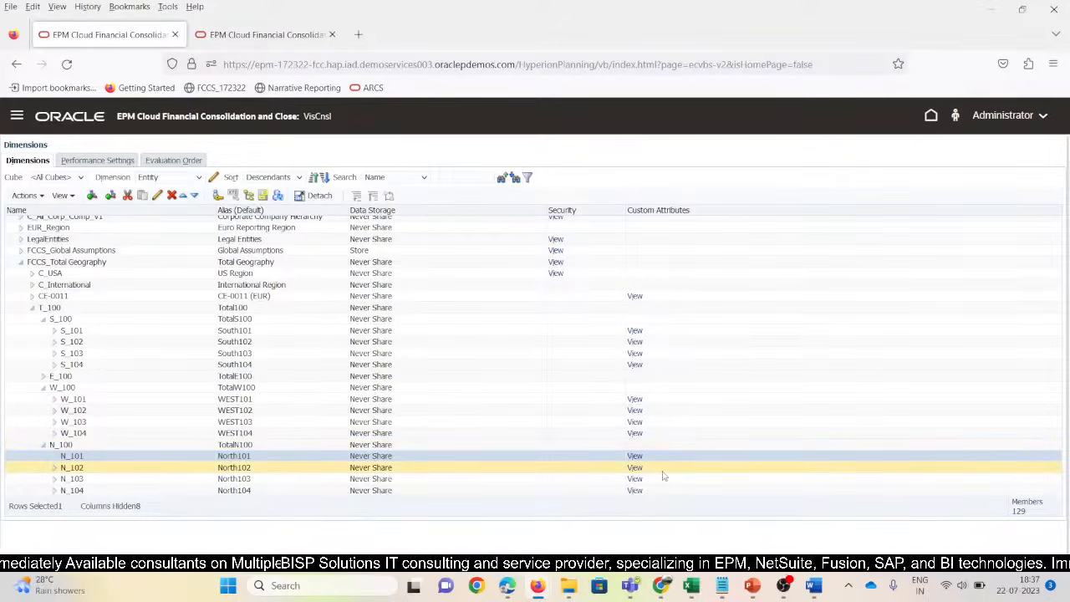
Switch the Dimensions list to the Account dimension
scroll(663, 476, "up", 1)
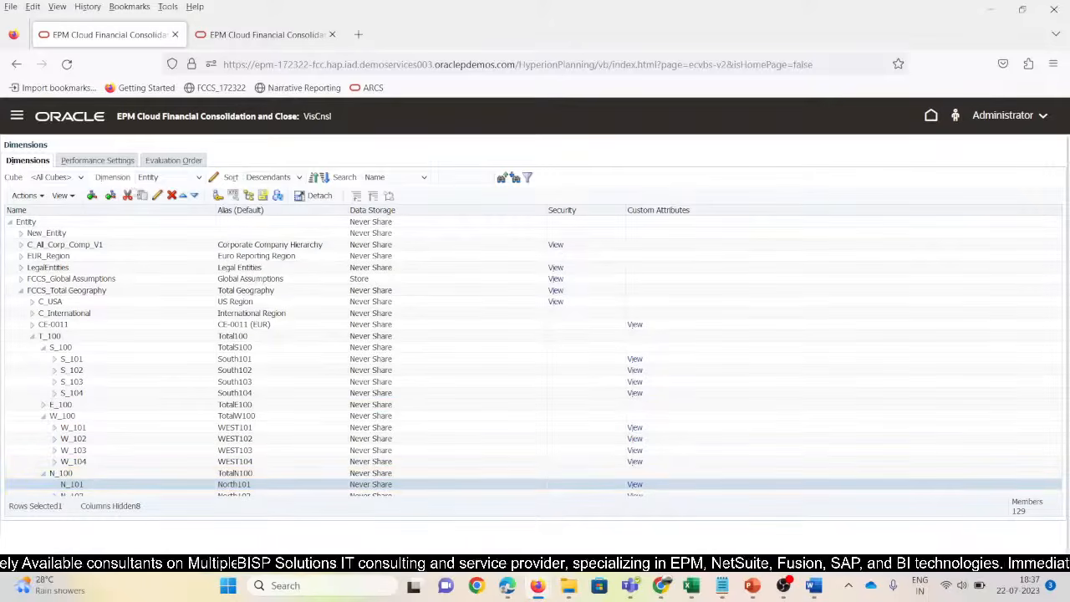
left_click(152, 177)
left_click(155, 193)
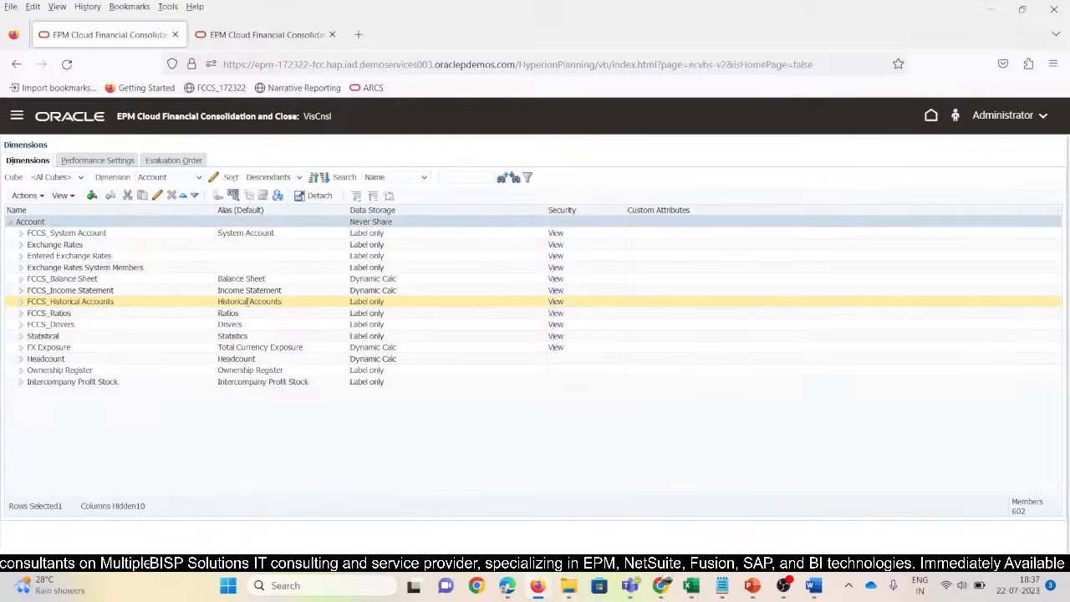
From the home page, go to Consolidation's Manage Ownership page
left_click(930, 117)
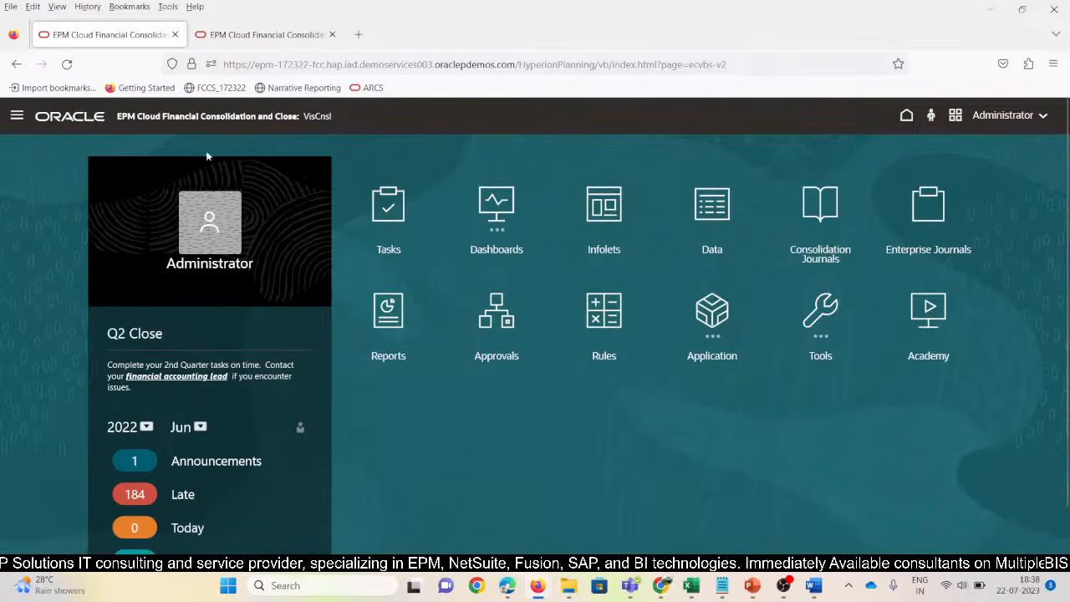
left_click(15, 116)
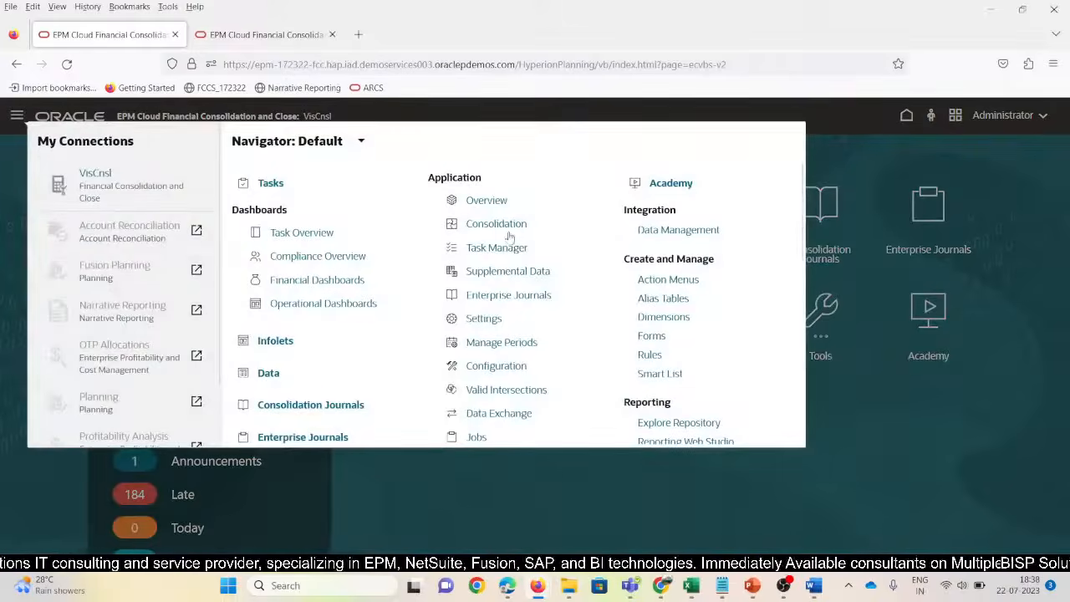
left_click(505, 225)
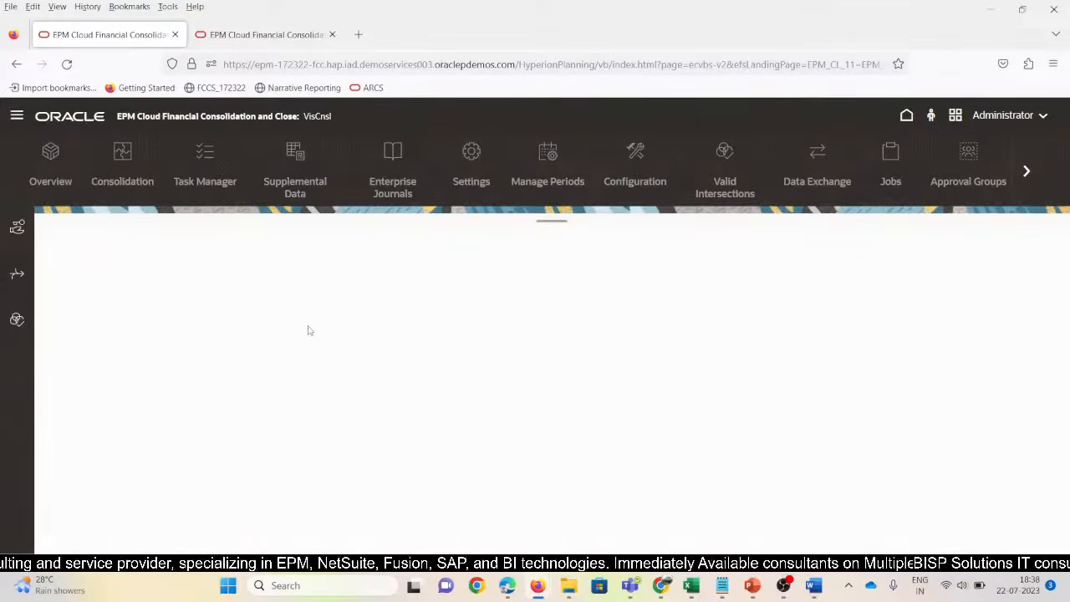
left_click(17, 230)
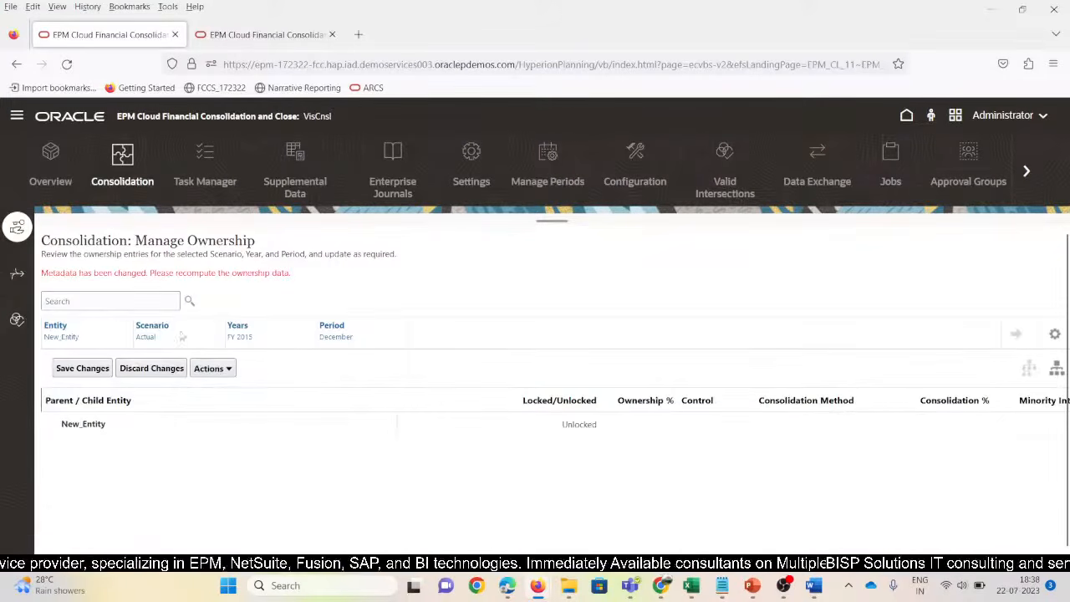
Choose Total Geography as the entity and January as the period for the ownership view
left_click(52, 328)
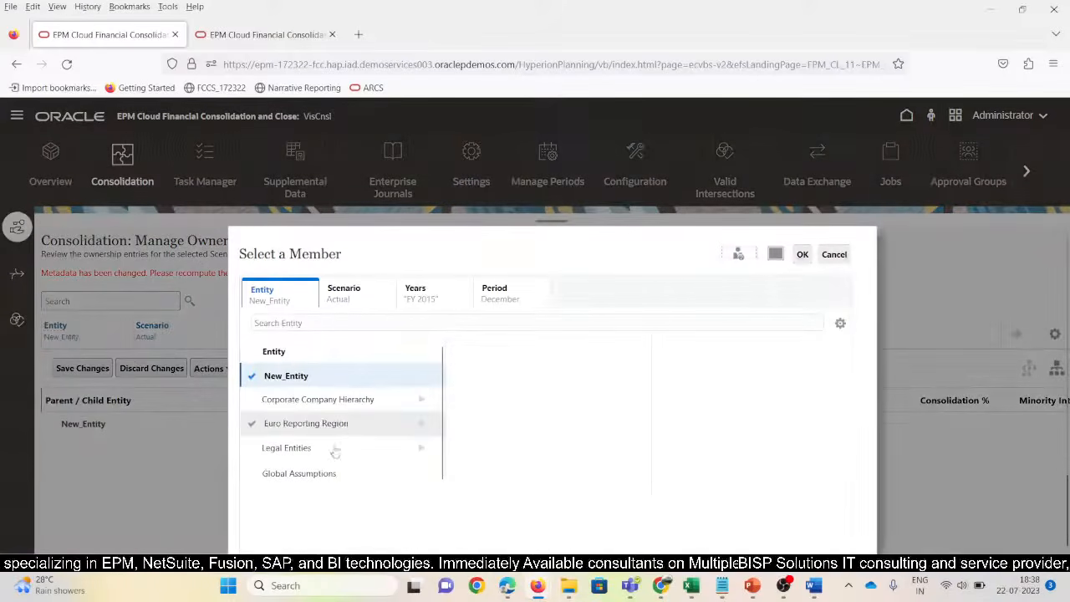
scroll(352, 454, "down", 1)
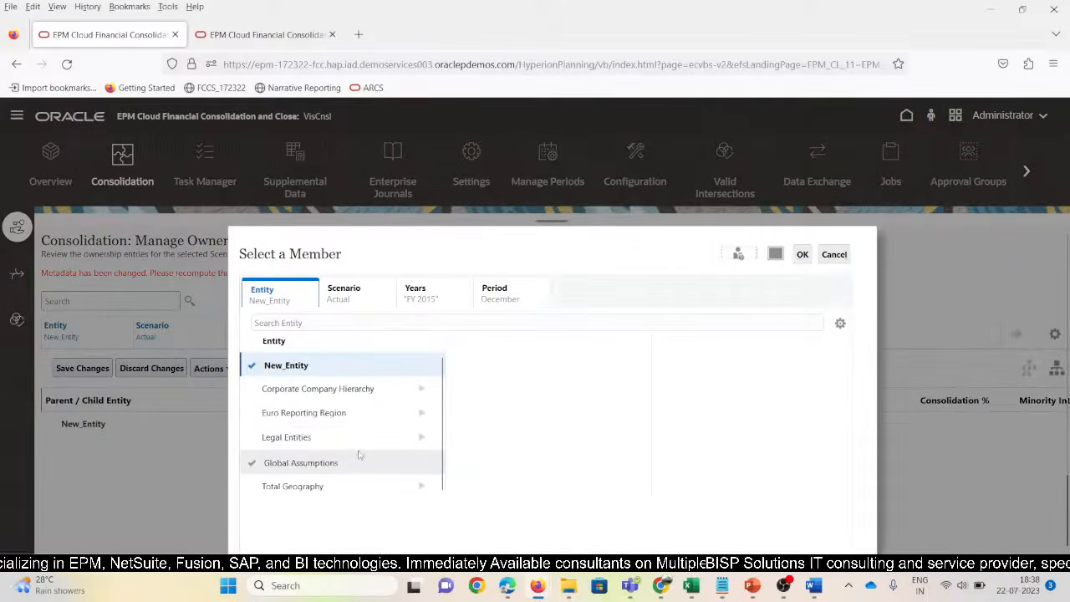
left_click(304, 492)
scroll(403, 449, "up", 2)
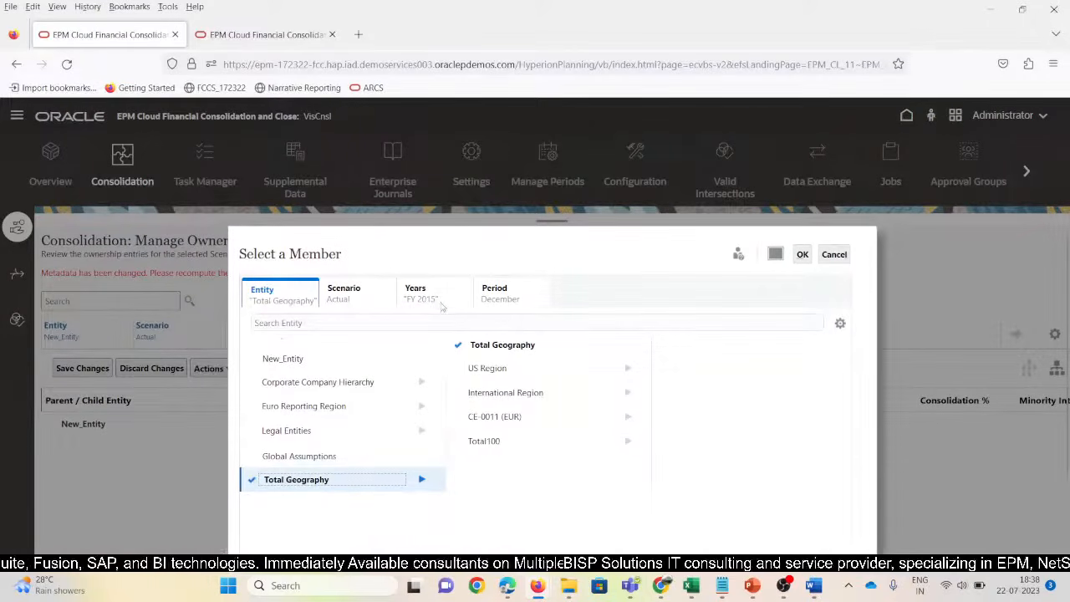
left_click_drag(442, 308, 401, 309)
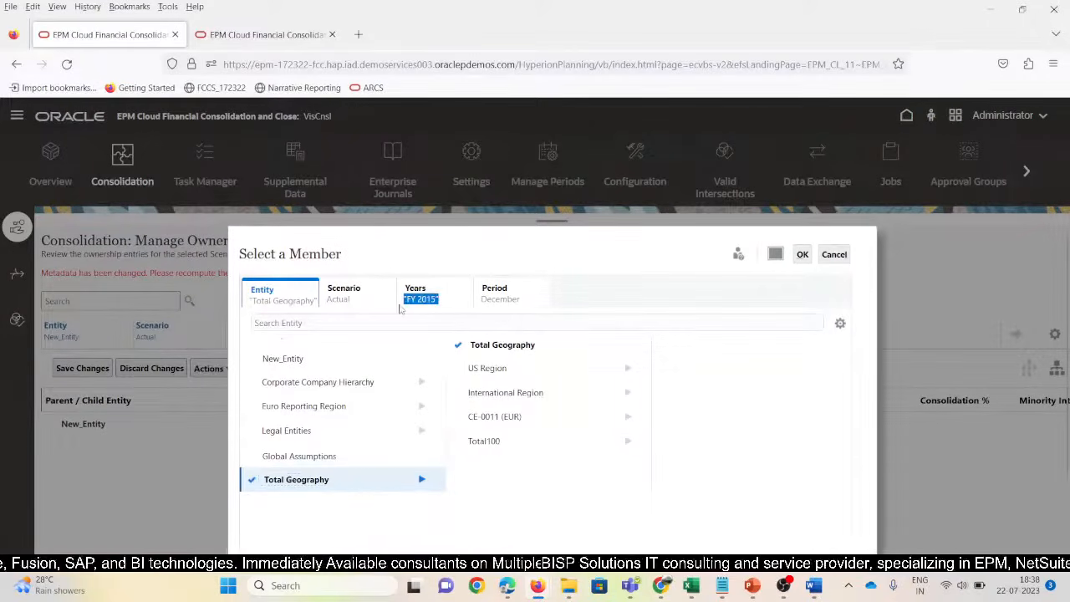
left_click(494, 292)
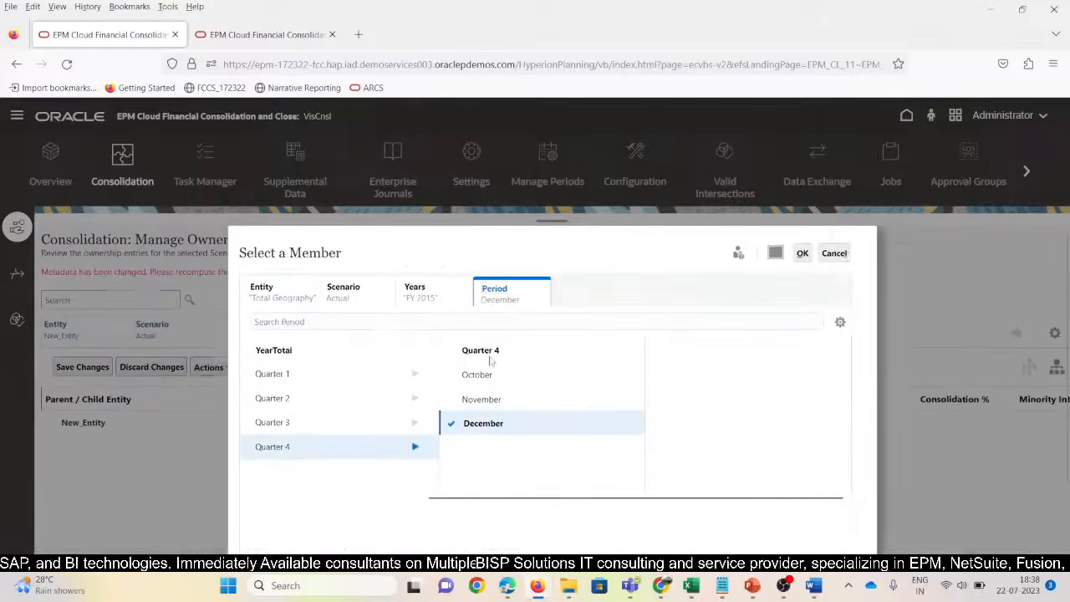
left_click(413, 375)
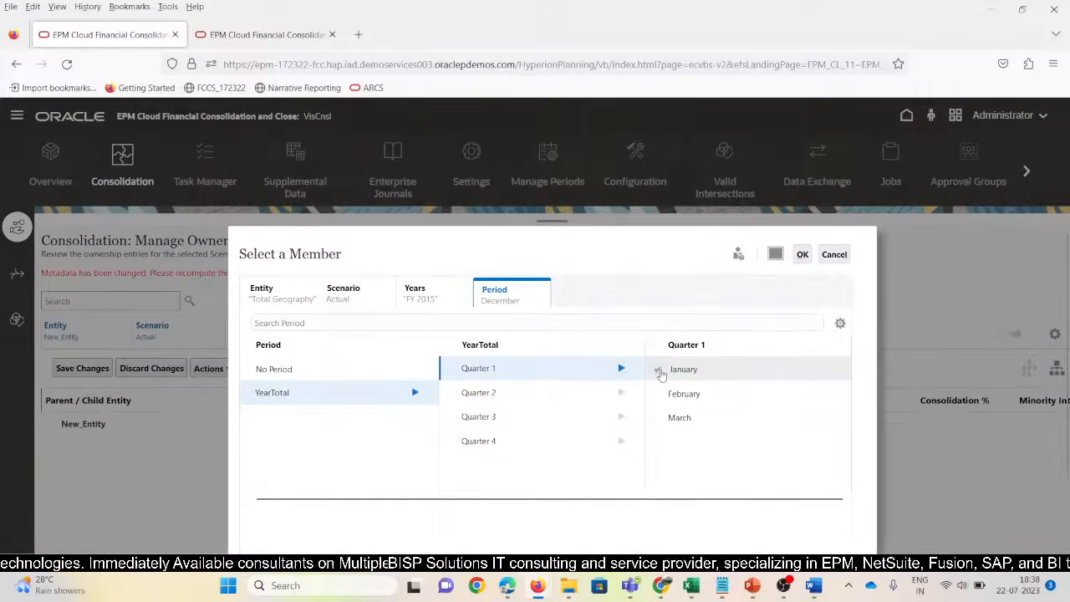
left_click(659, 371)
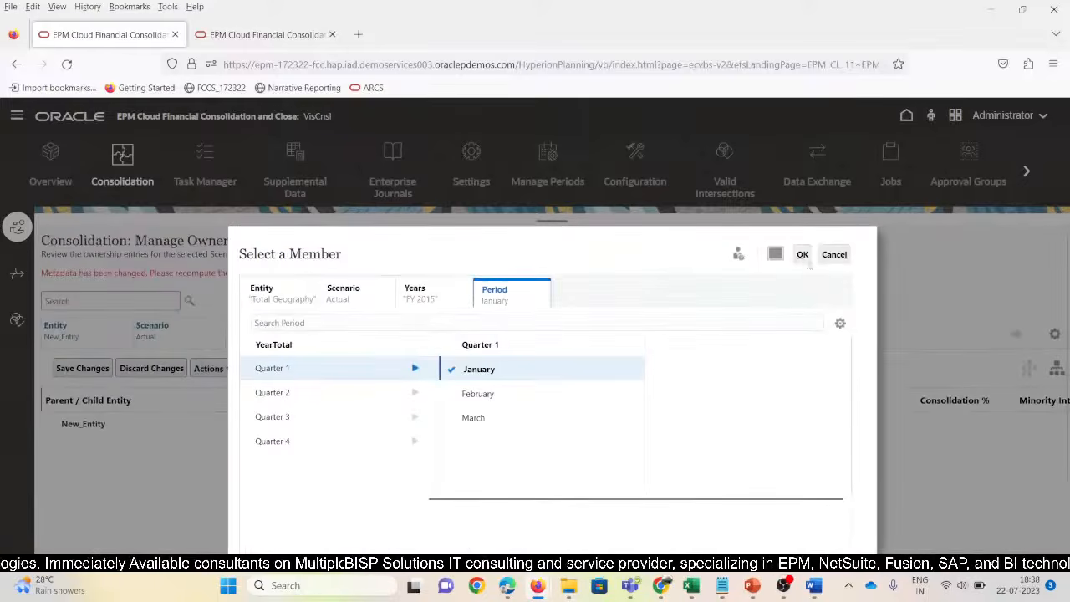
left_click(805, 256)
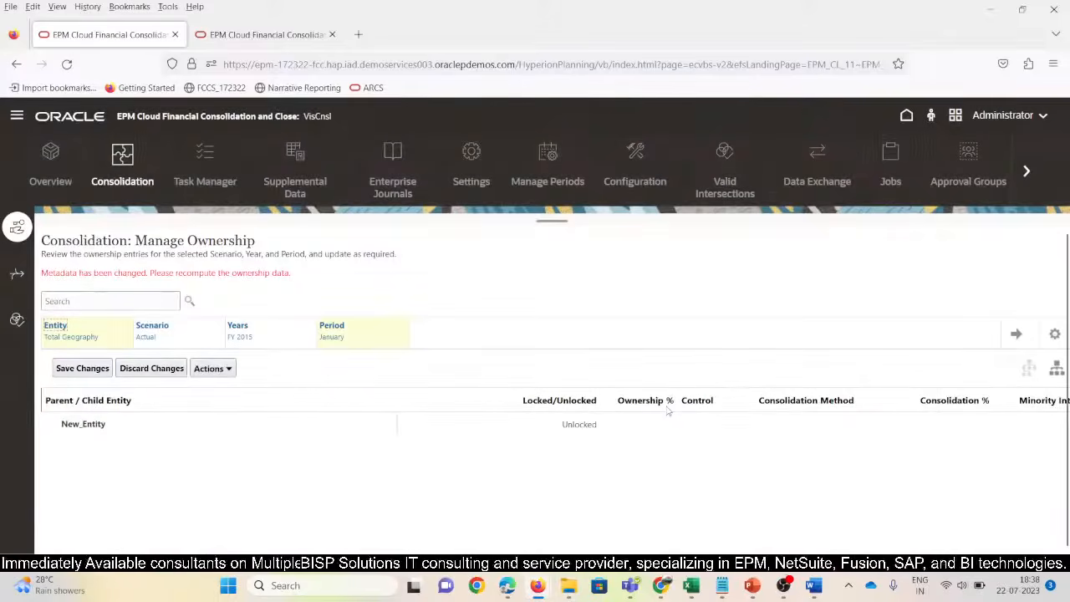
Load the ownership data and set North101's consolidation method to Holding
left_click(1018, 337)
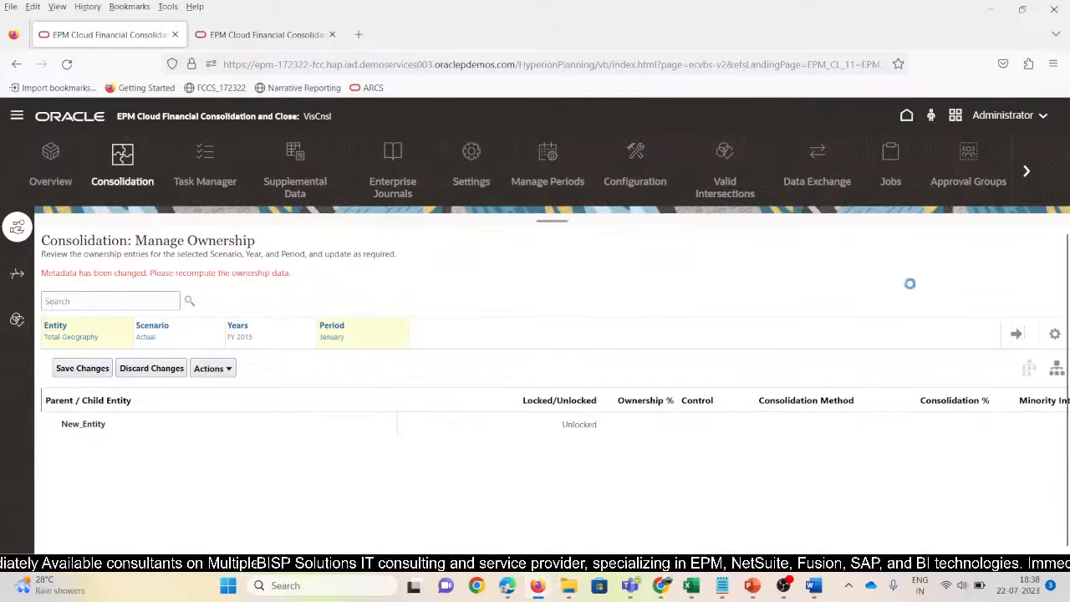
scroll(283, 450, "down", 2)
scroll(284, 456, "down", 5)
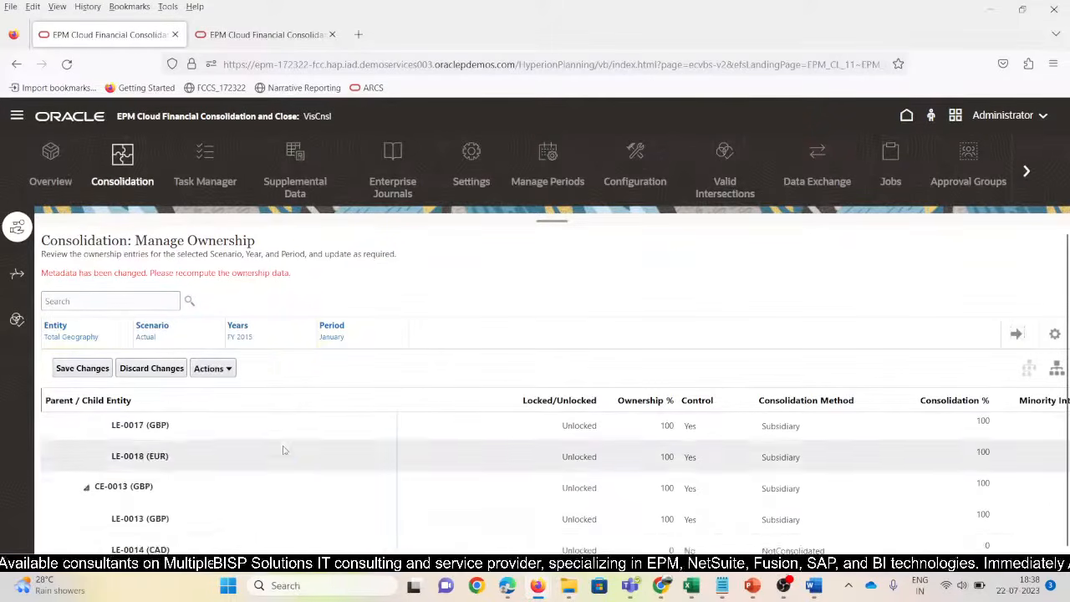
scroll(296, 480, "down", 3)
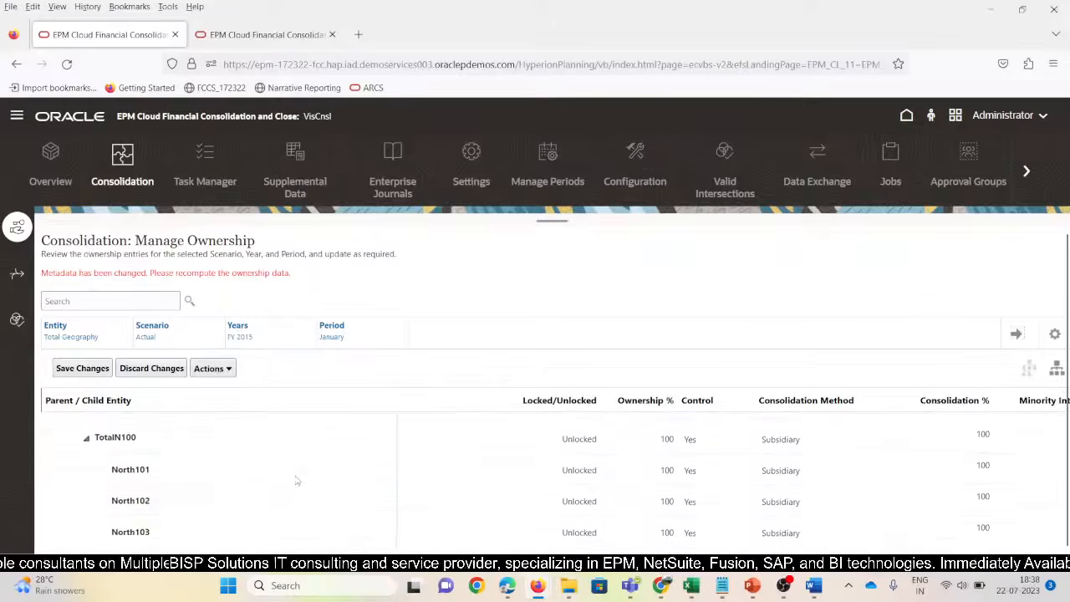
left_click(174, 456)
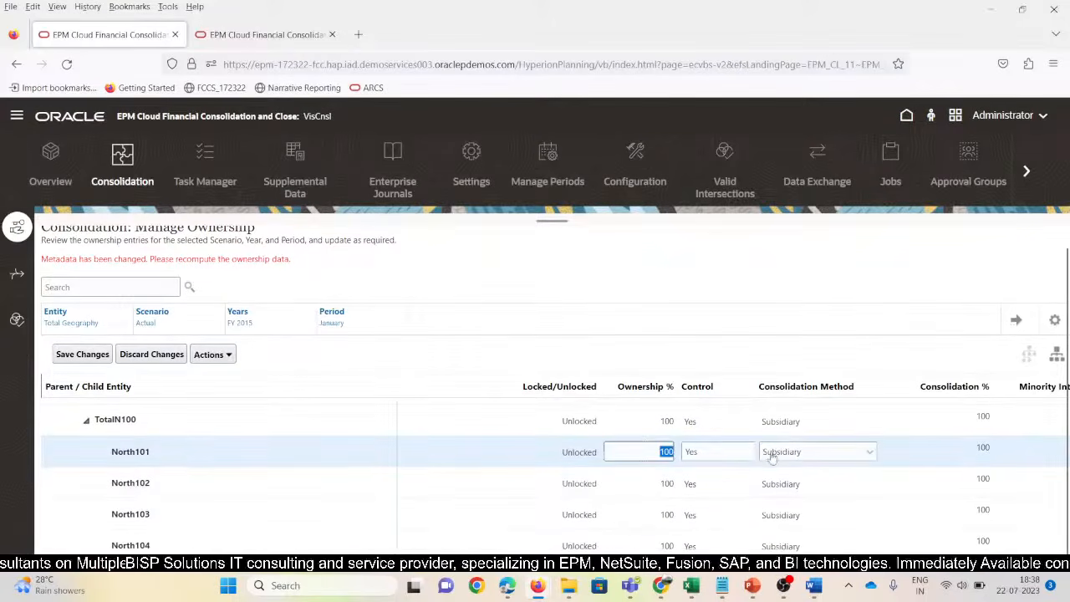
left_click(871, 454)
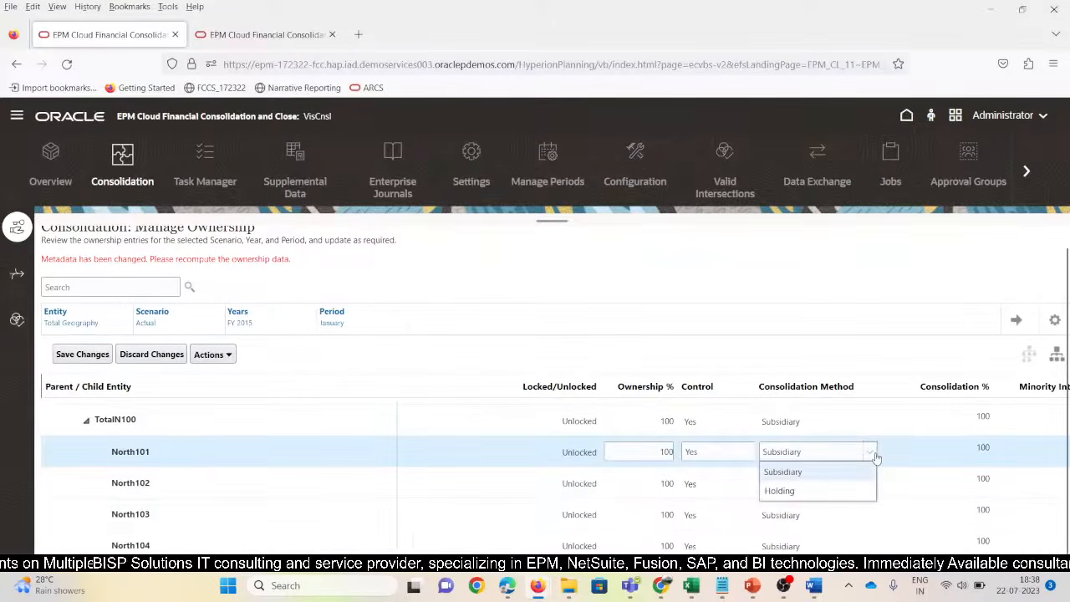
left_click(801, 491)
Set North102's ownership to 80% and save the ownership changes
left_click(660, 485)
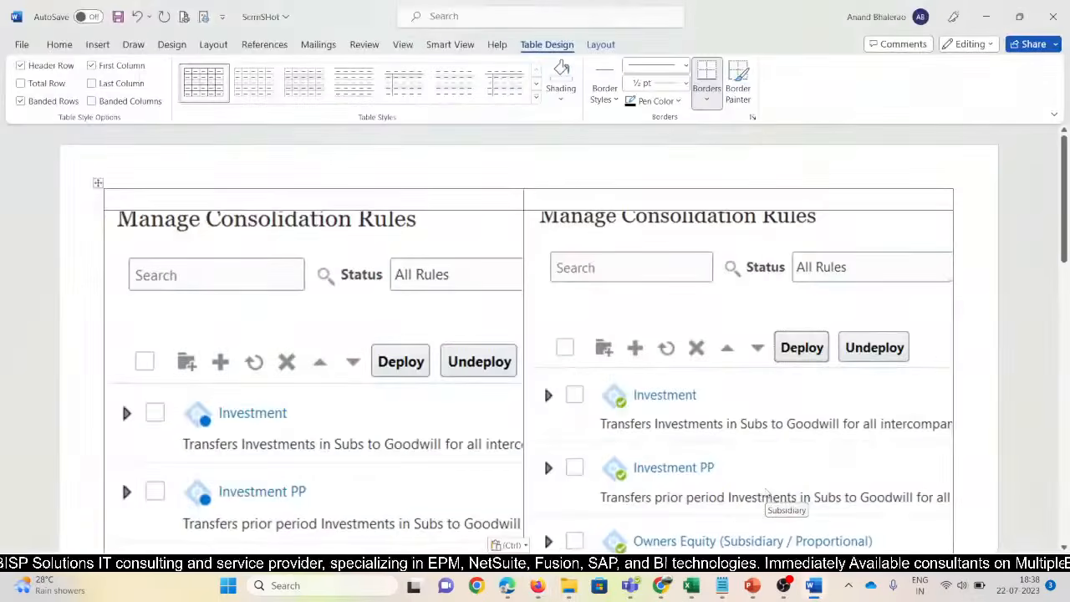
key("alt+Tab")
key("alt+Tab")
key("alt+Tab")
key("alt+Tab")
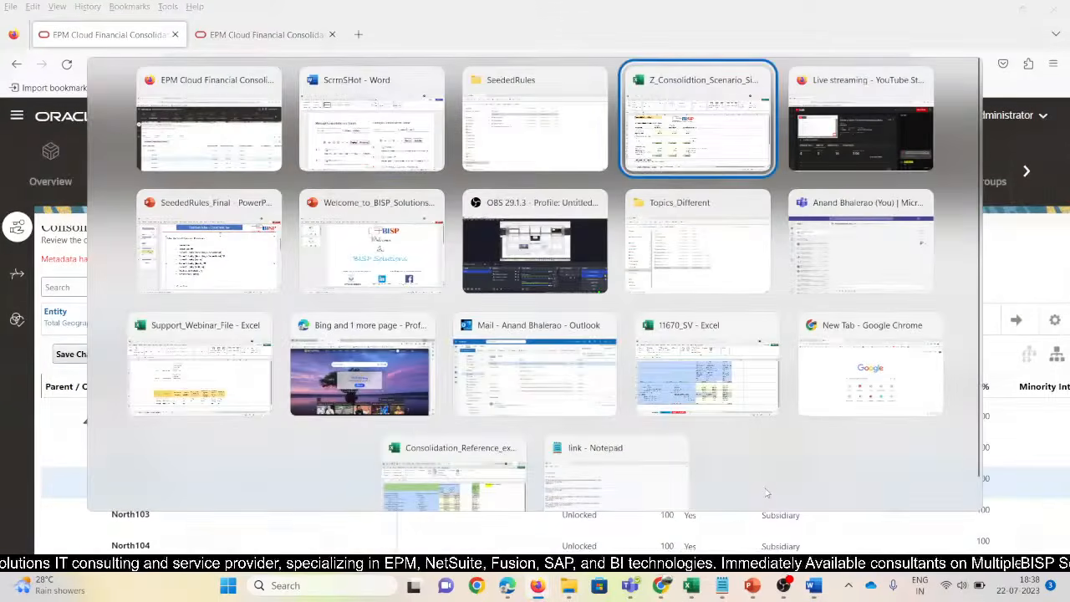
left_click(138, 502)
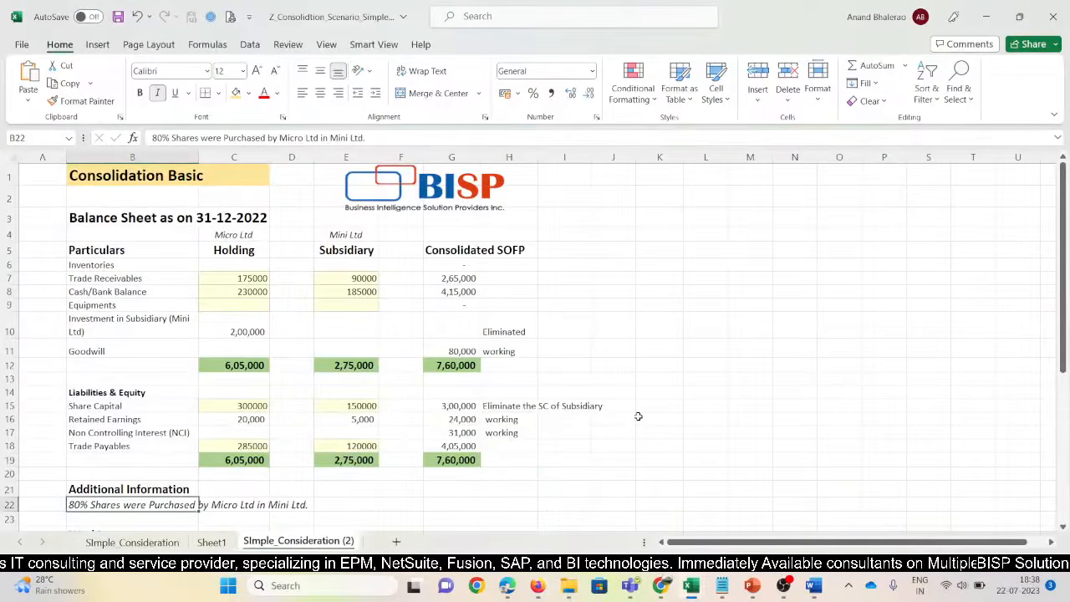
key("alt+Tab")
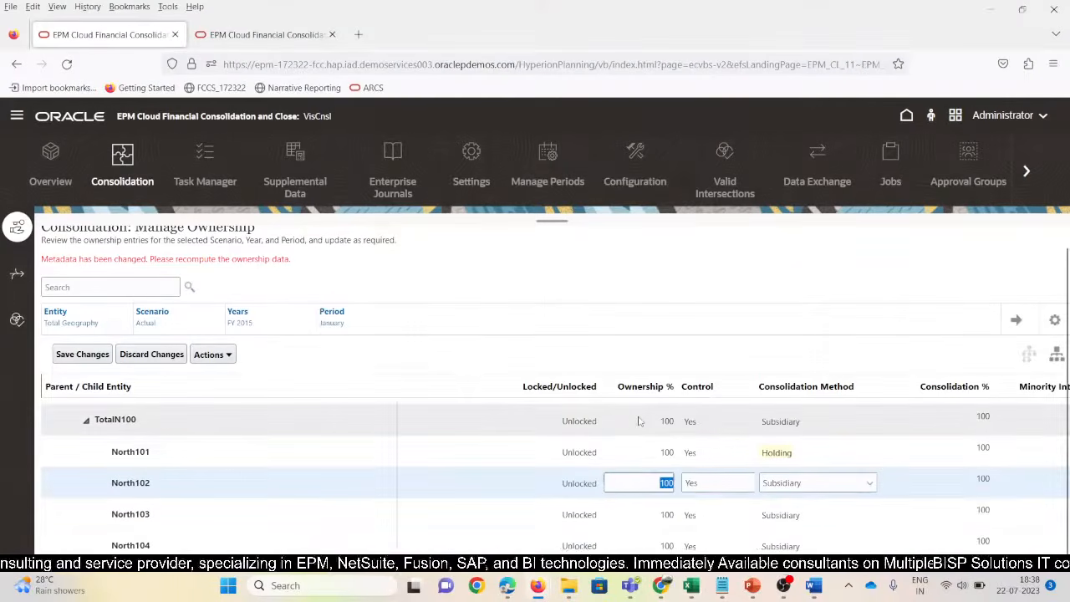
type("80")
key("Tab")
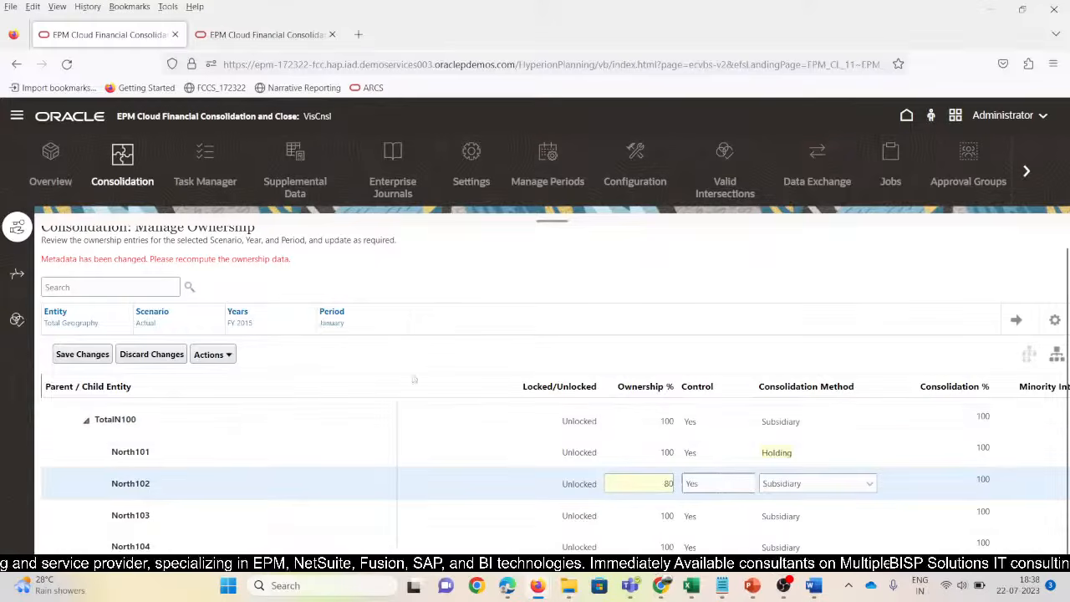
left_click(82, 354)
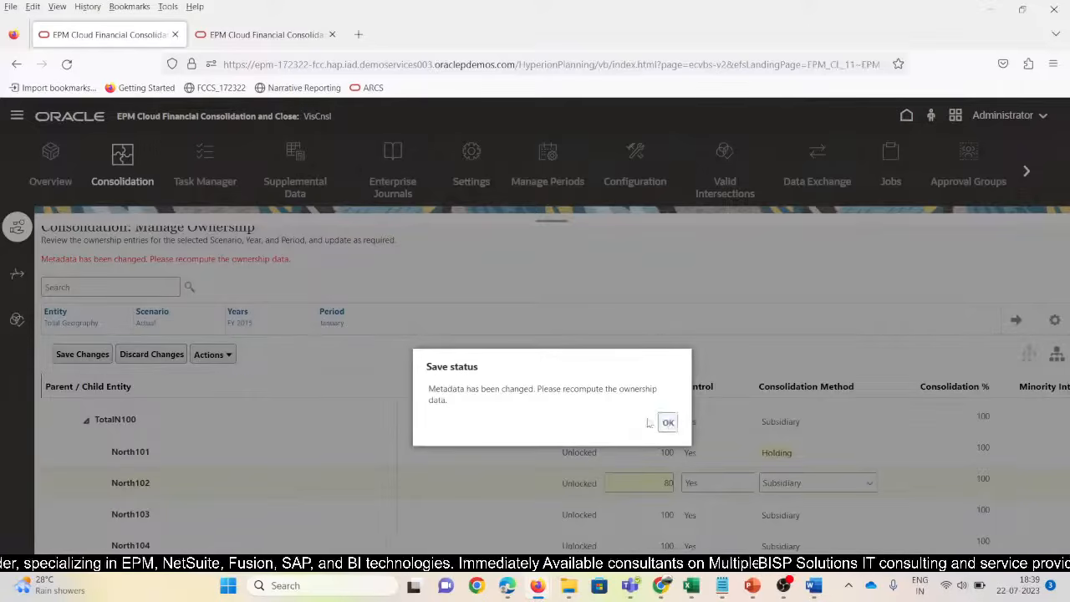
Recompute the ownership data after saving, then return to the EPM home page
left_click(668, 422)
left_click(226, 356)
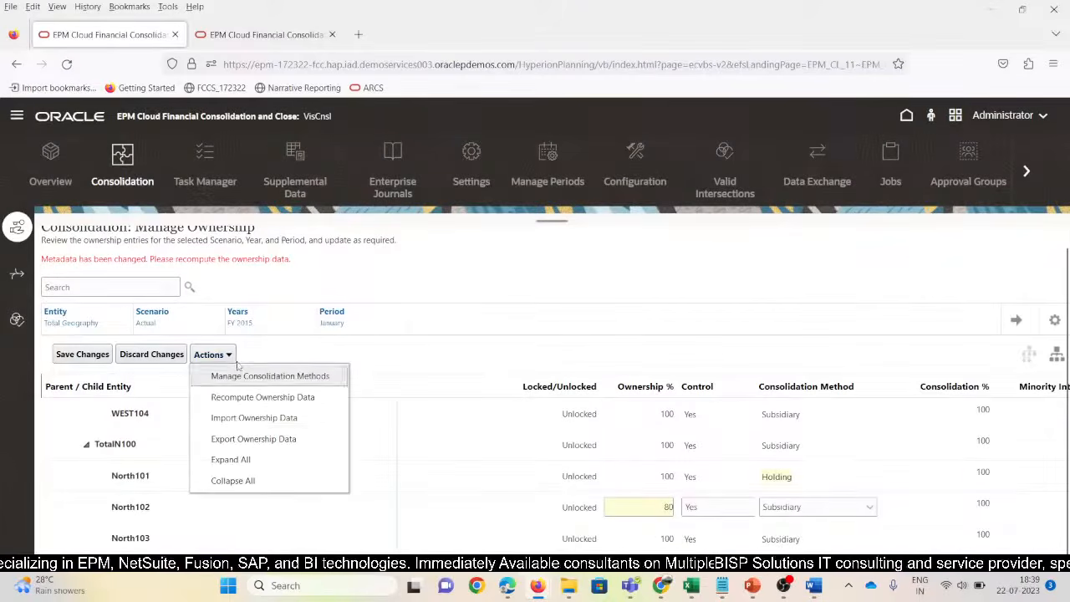
left_click(269, 402)
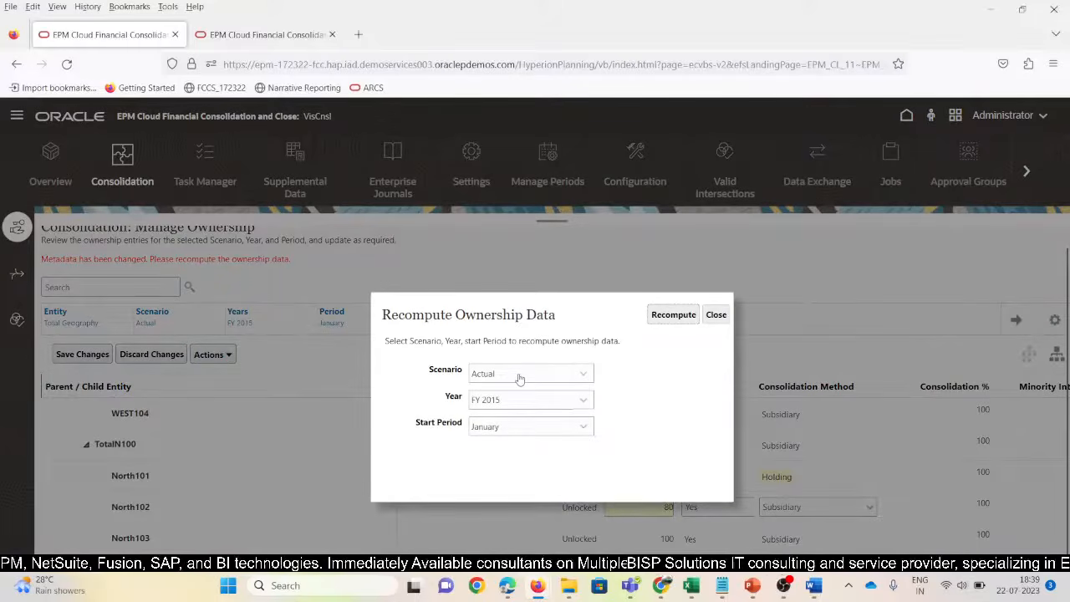
left_click(672, 317)
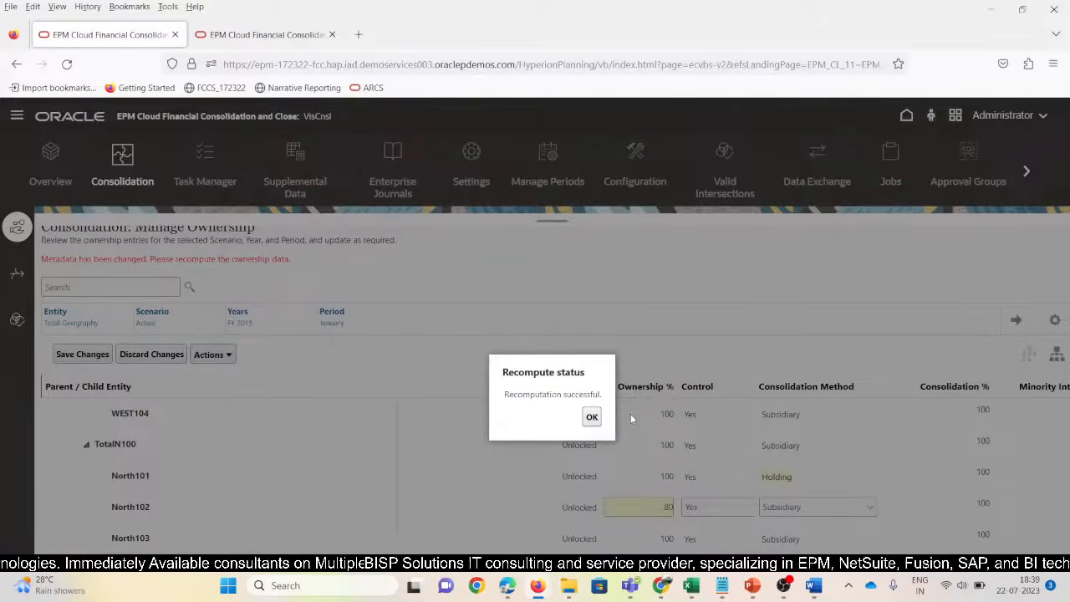
left_click(592, 416)
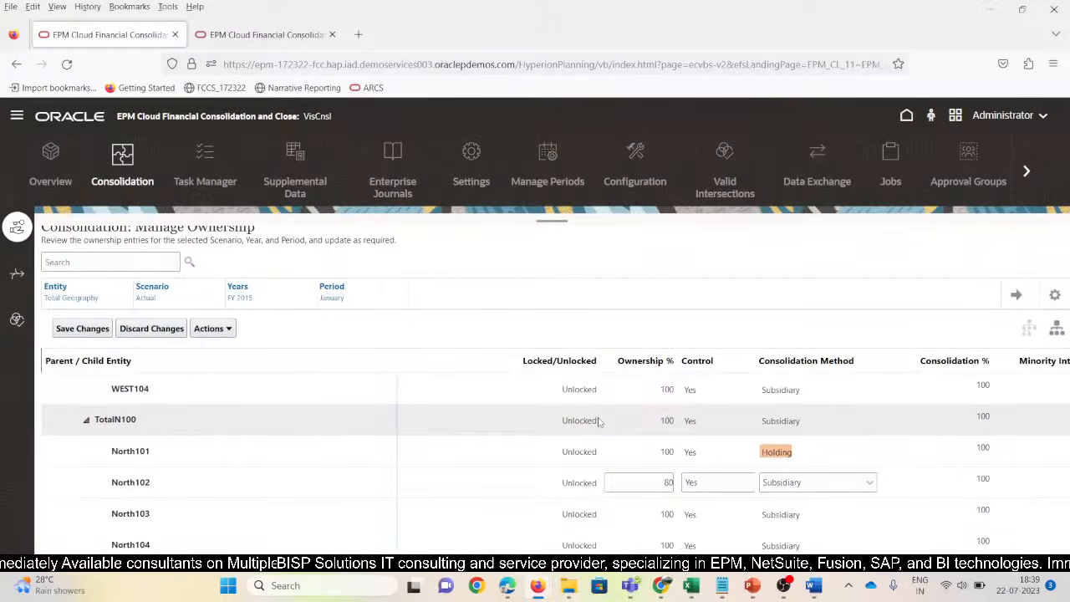
scroll(598, 421, "up", 3)
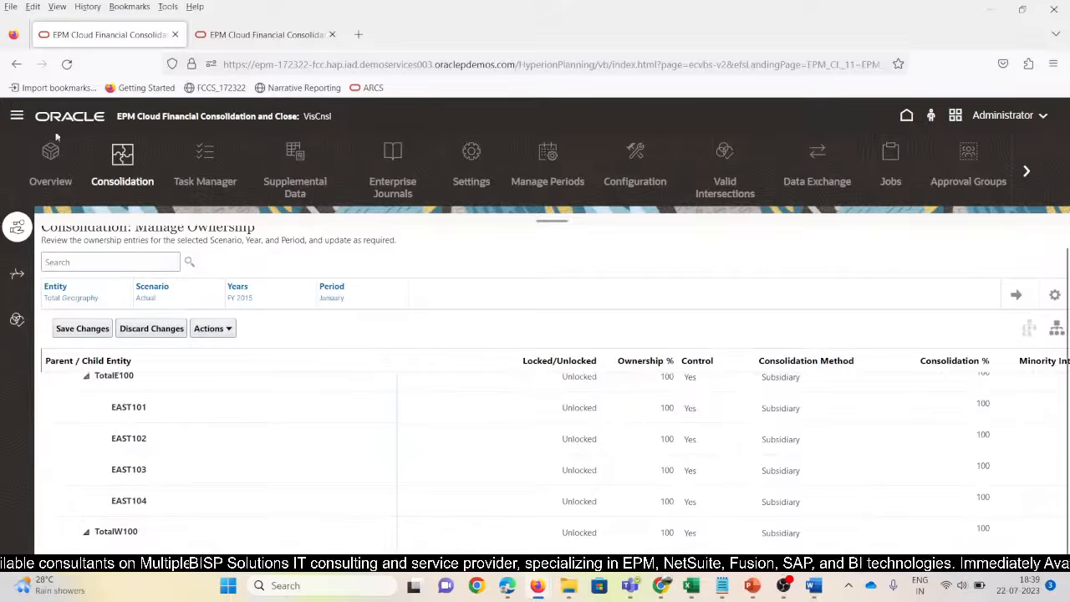
left_click(906, 116)
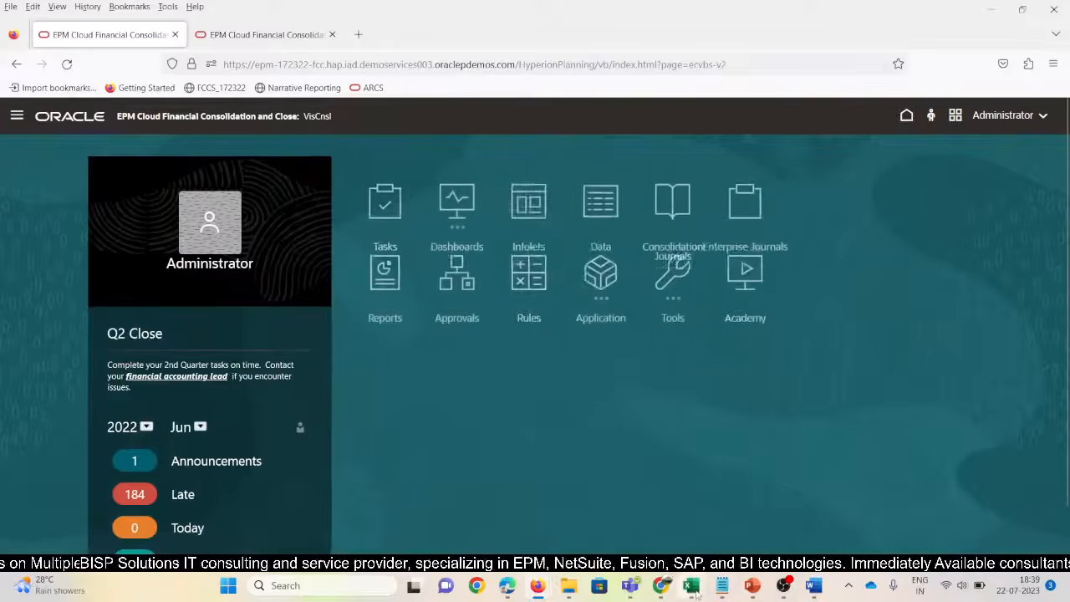
Create a new Excel worksheet named New_SV_Rules in SeededRules and open it in Excel
mouse_move(691, 585)
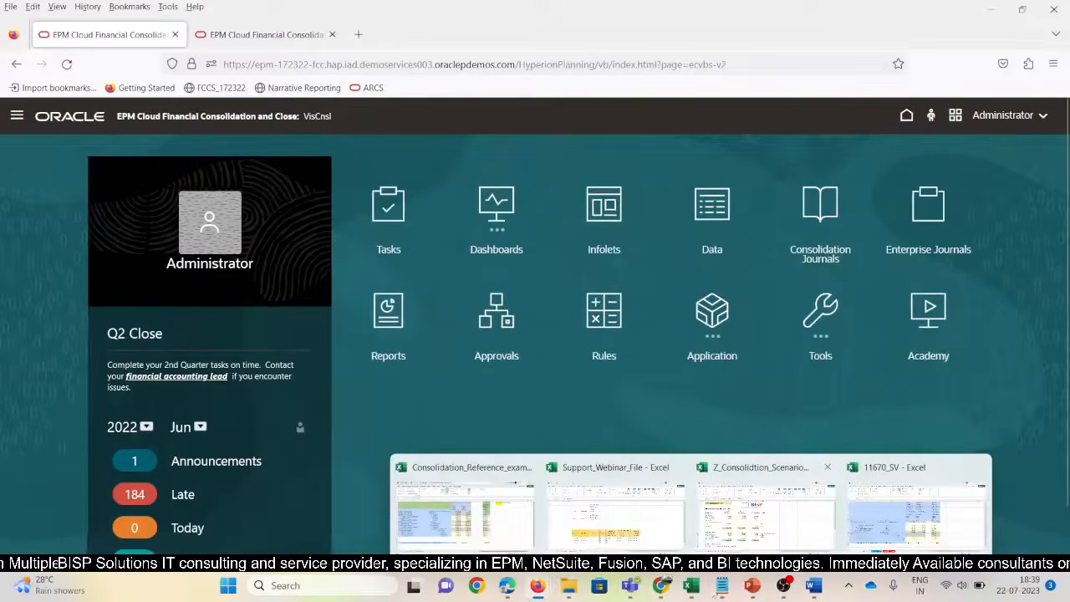
mouse_move(569, 585)
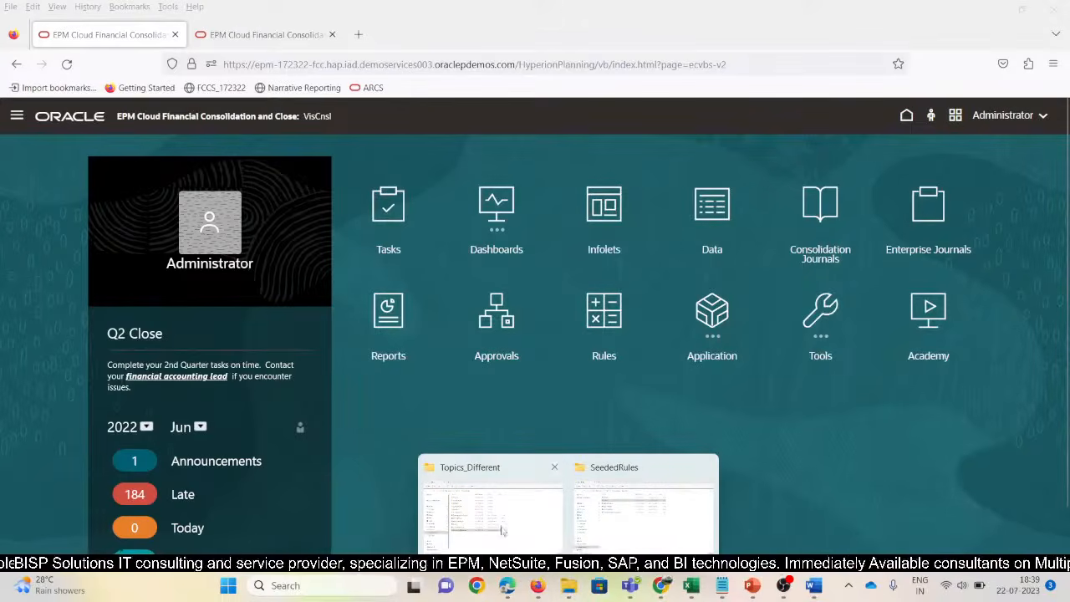
left_click(631, 533)
right_click(378, 368)
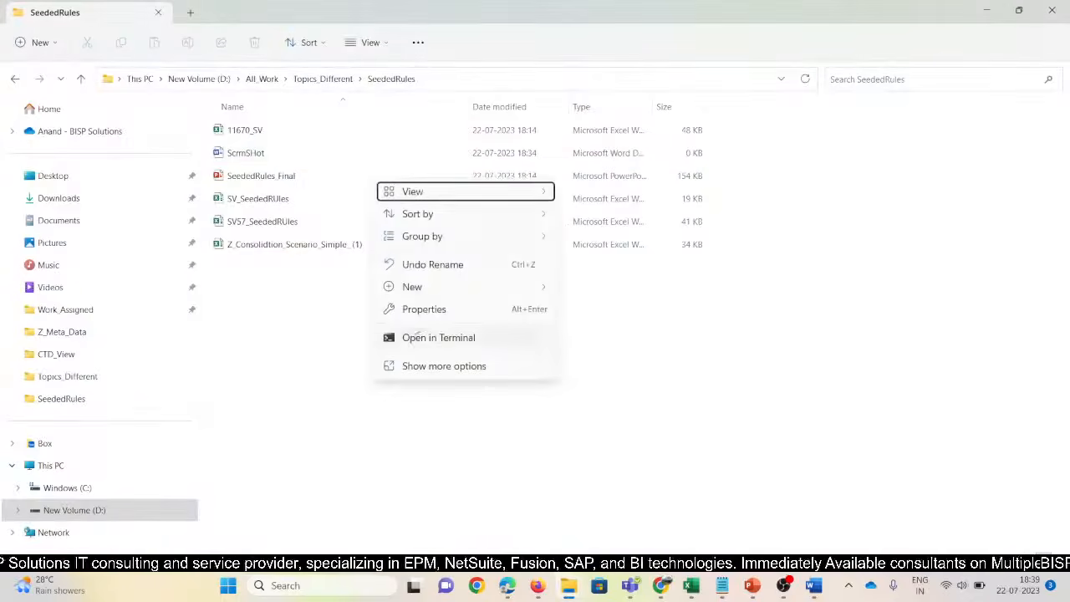
mouse_move(420, 299)
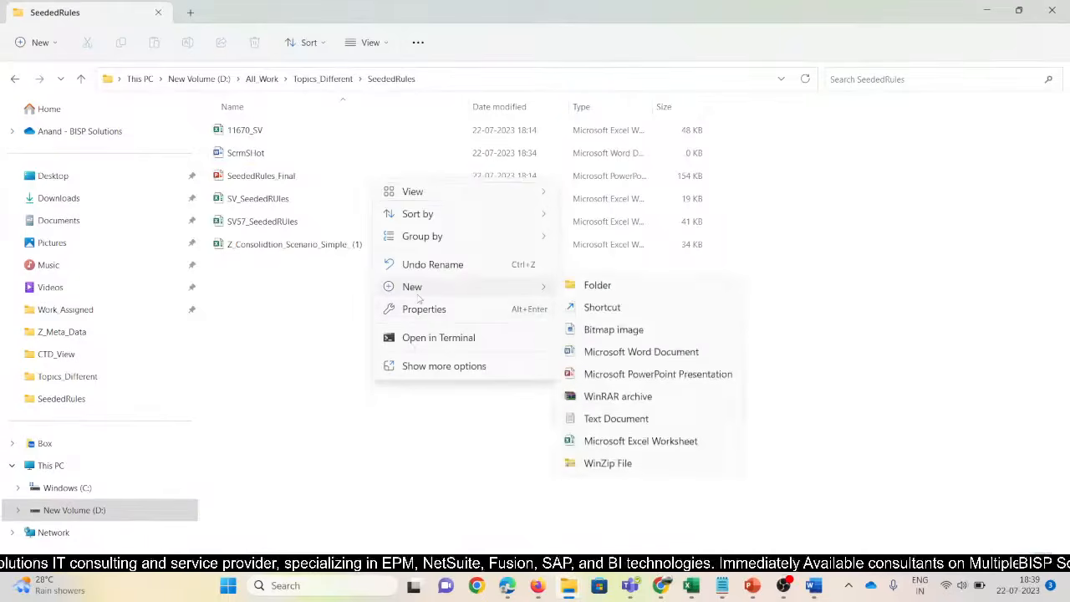
left_click(633, 453)
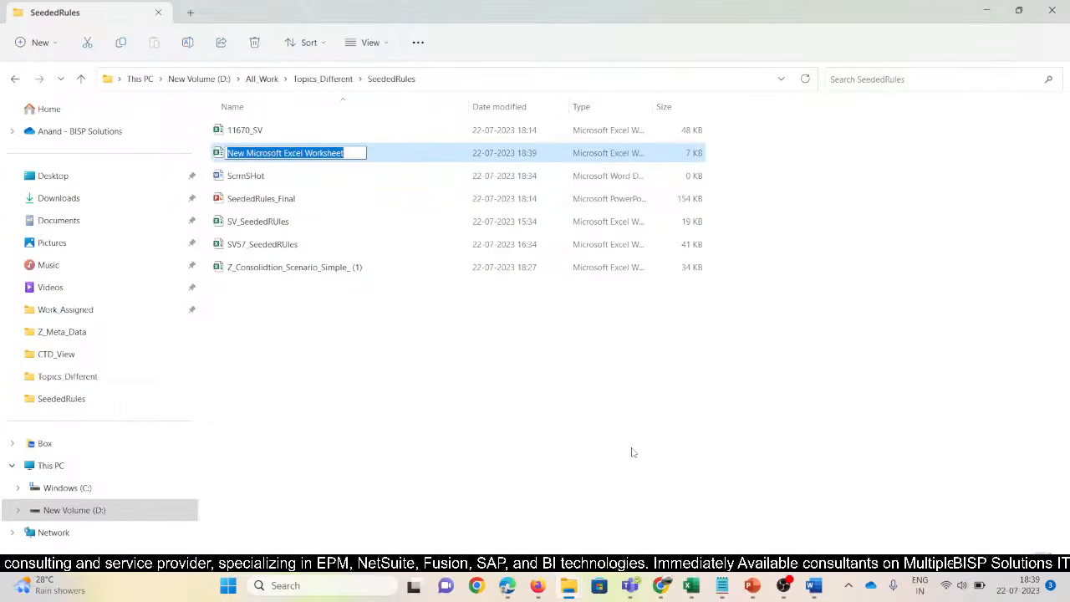
type("N")
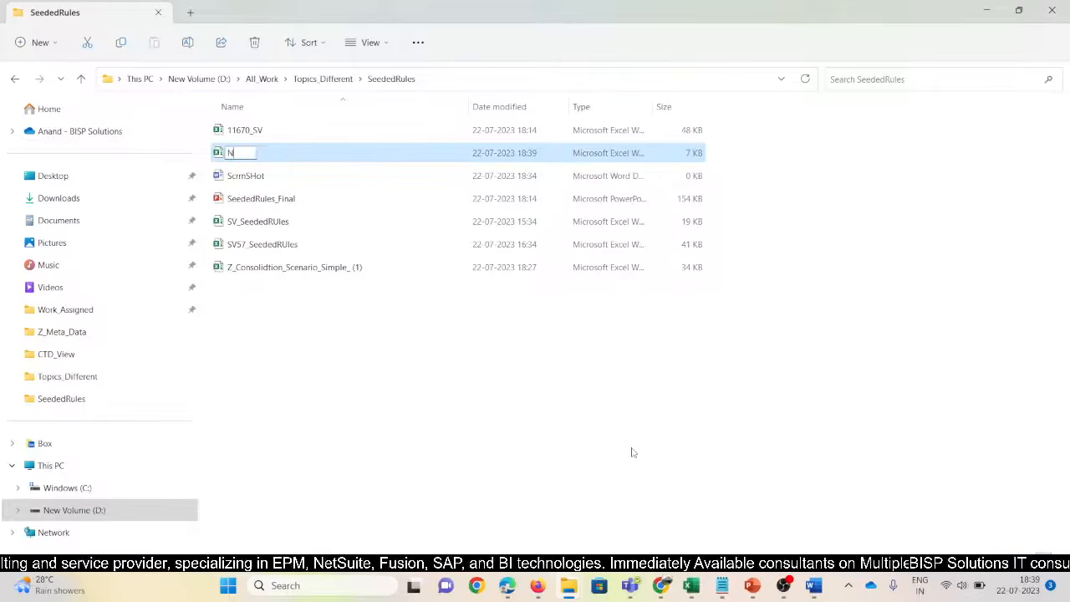
type("ew_SV")
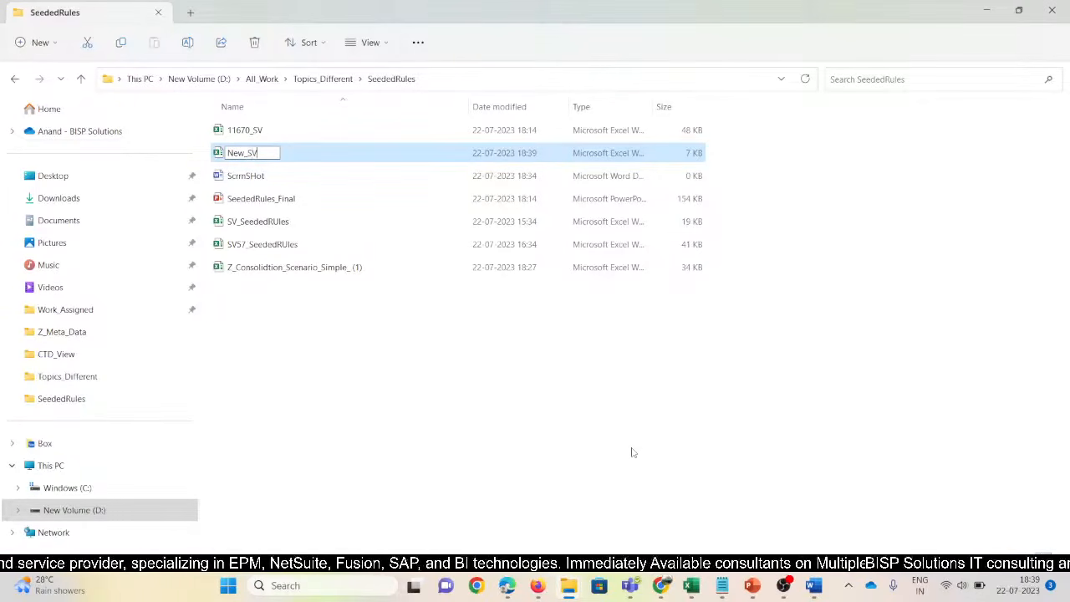
type("_")
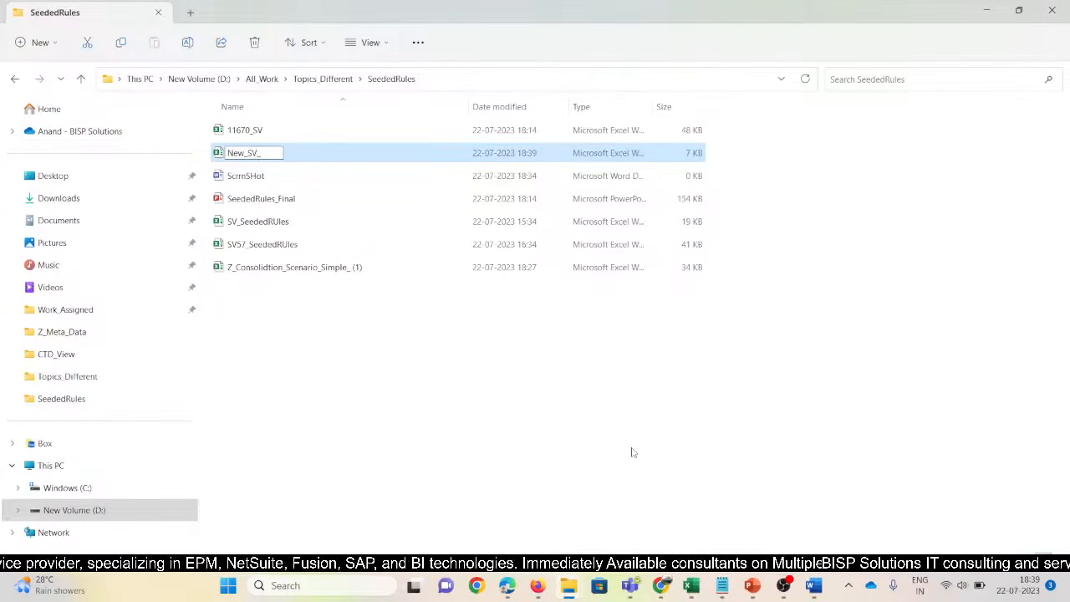
type("See")
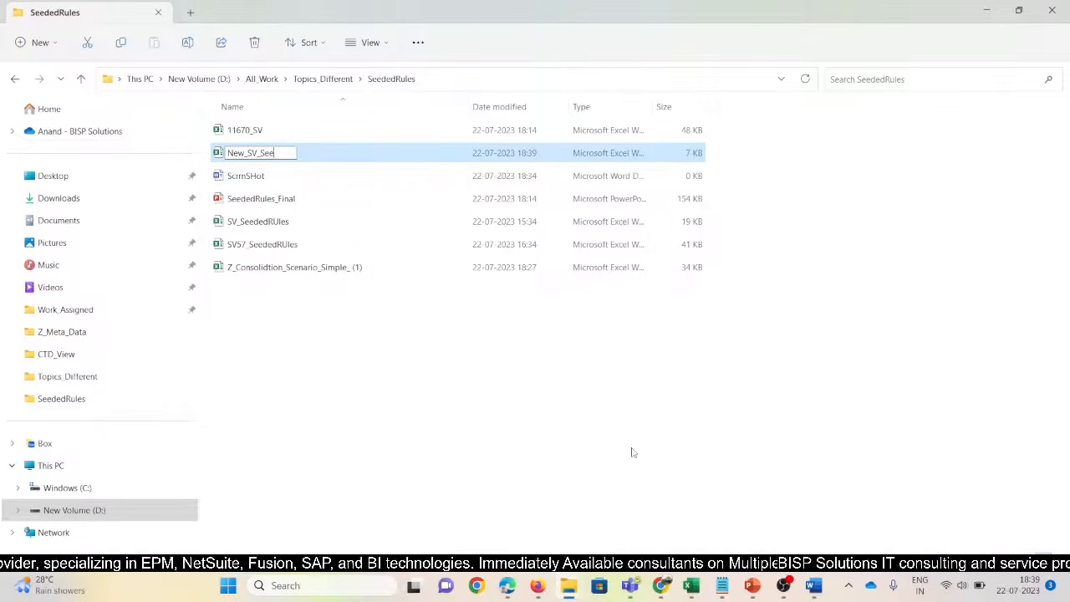
key("BackSpace")
key("BackSpace")
key("BackSpace")
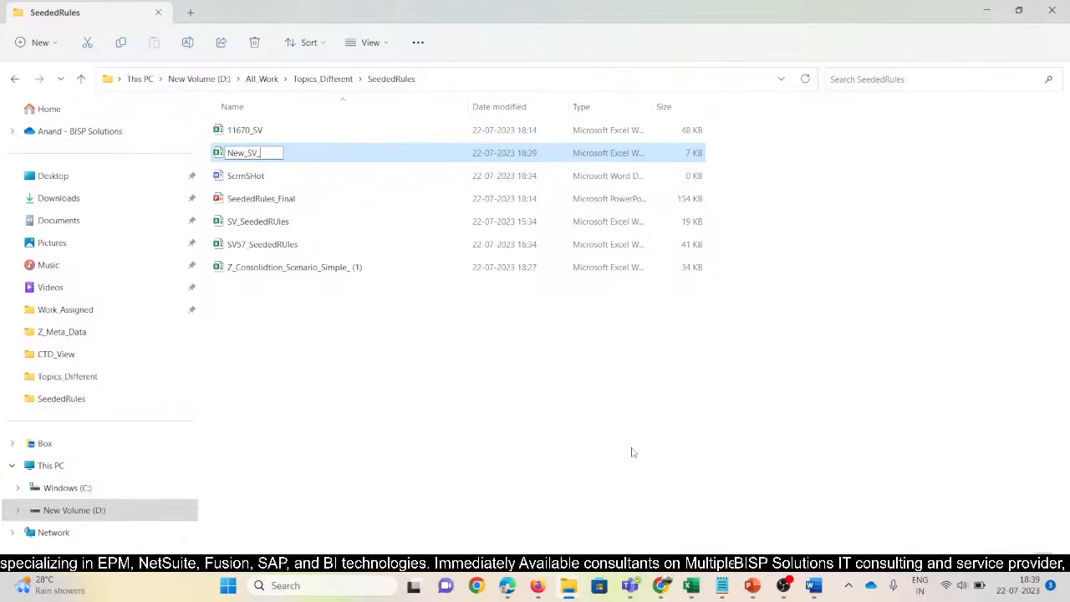
type("Rules")
key("Return")
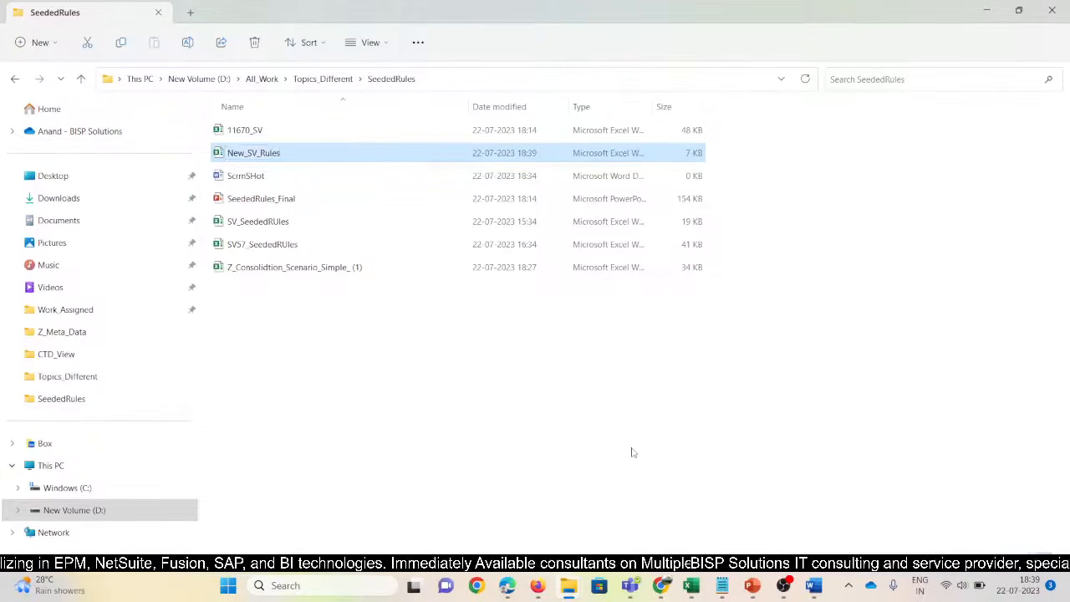
key("alt+Tab")
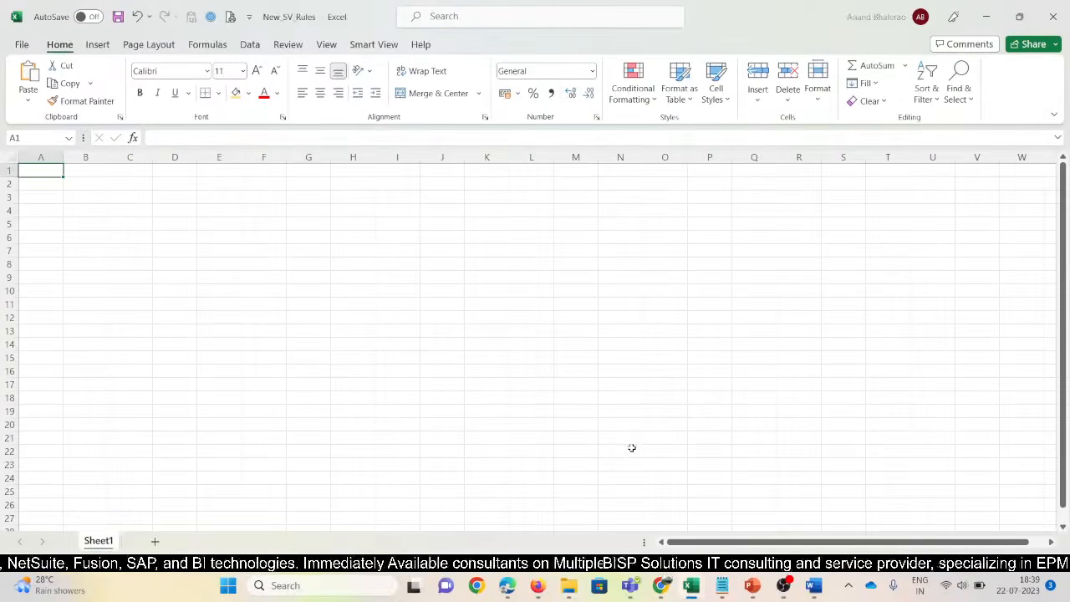
Try an ad hoc analysis on the Consol - 11670_Van cube and dismiss the no-valid-rows error
left_click(373, 44)
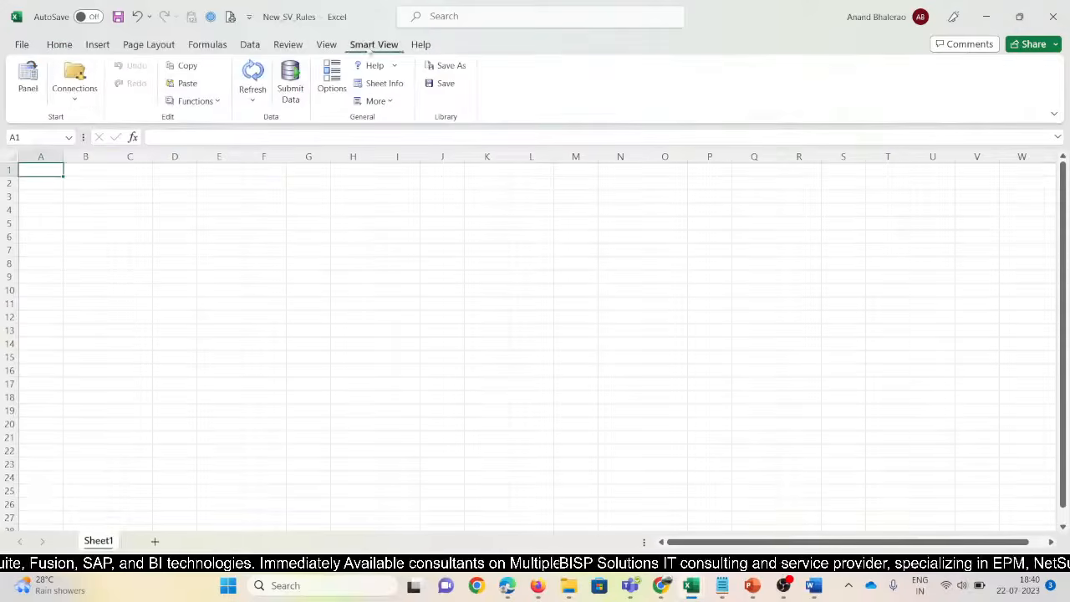
left_click(28, 77)
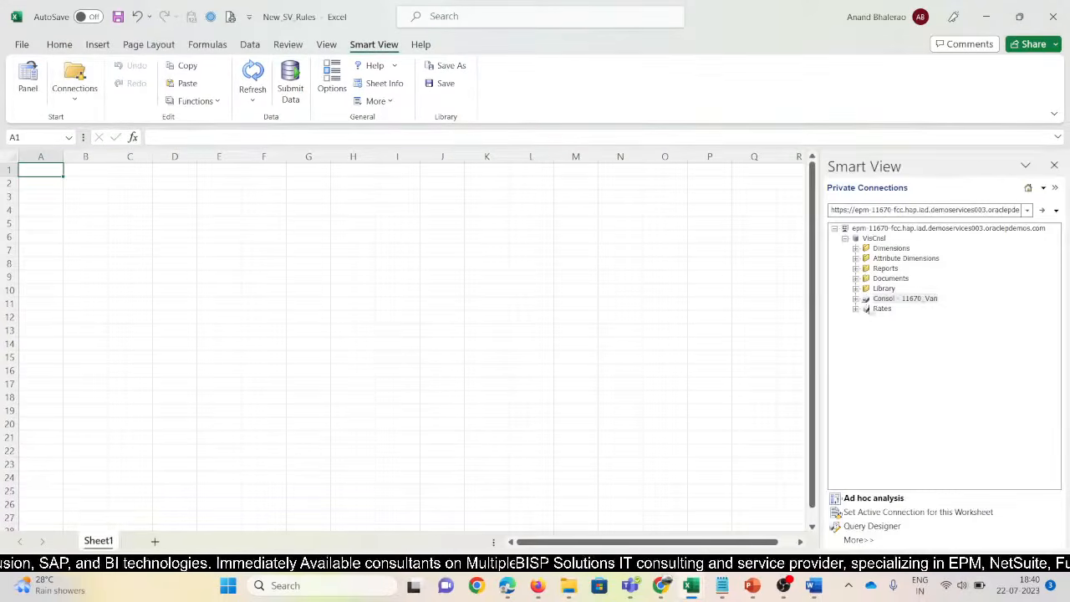
left_click(920, 299)
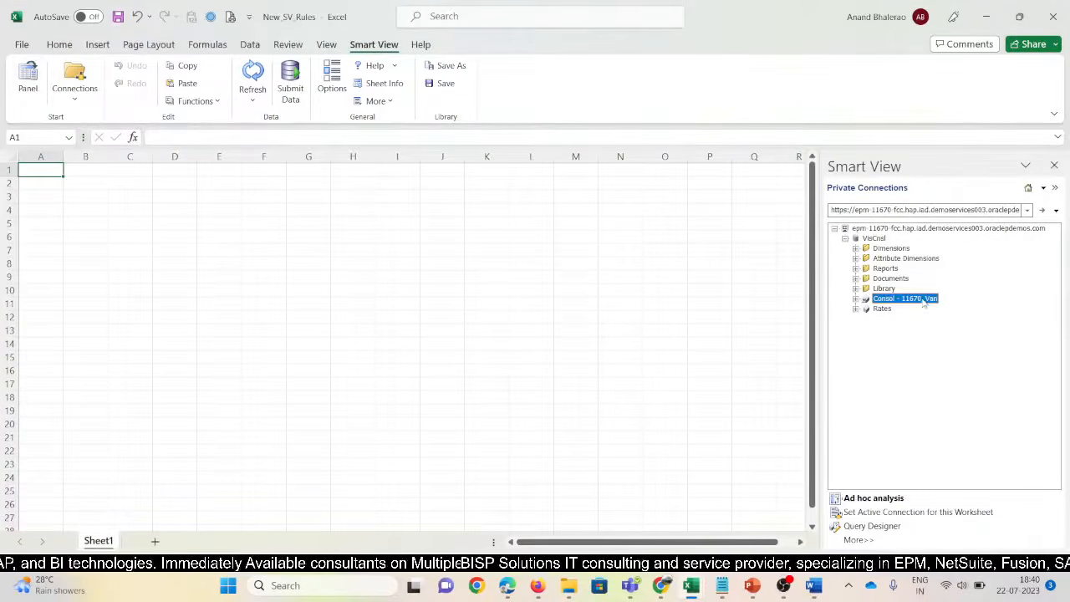
left_click(874, 500)
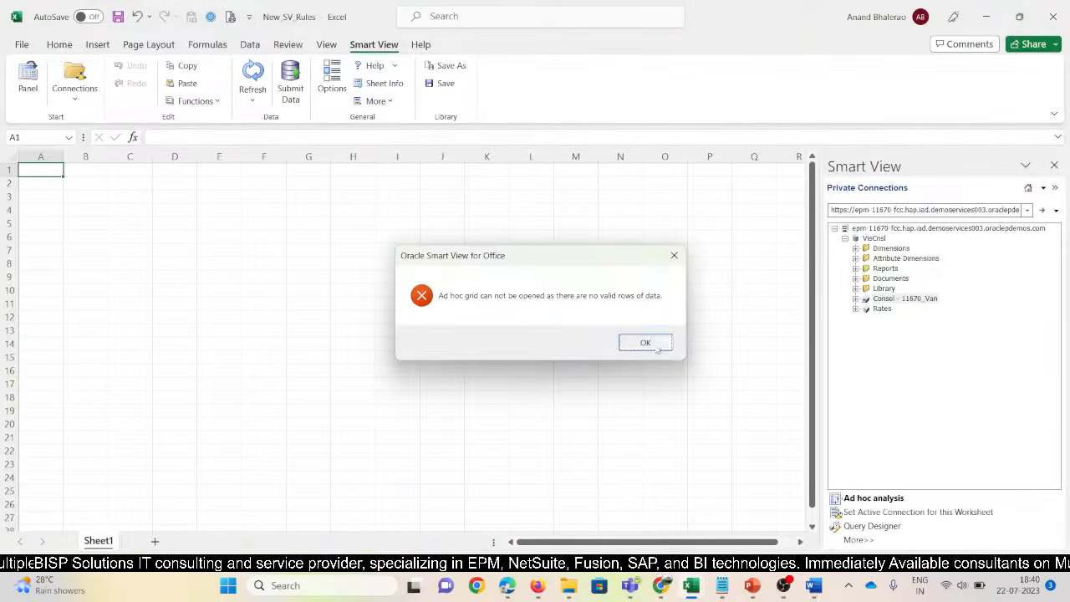
left_click(657, 348)
Retry ad hoc analysis on the VisCnsl Consol plan type and dismiss the repeated no-data error
left_click(901, 229)
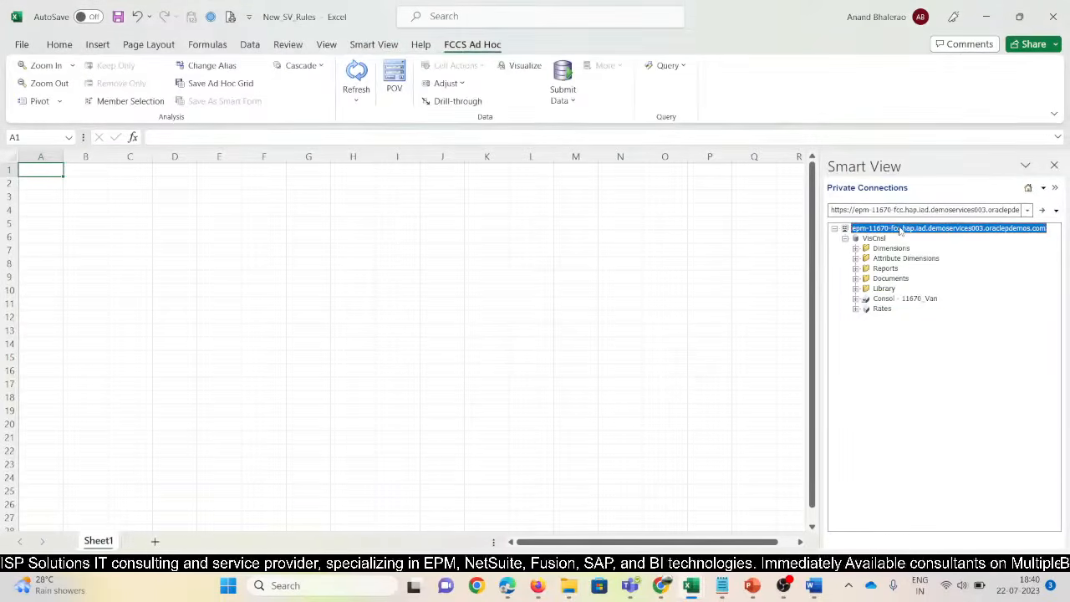
left_click(879, 239)
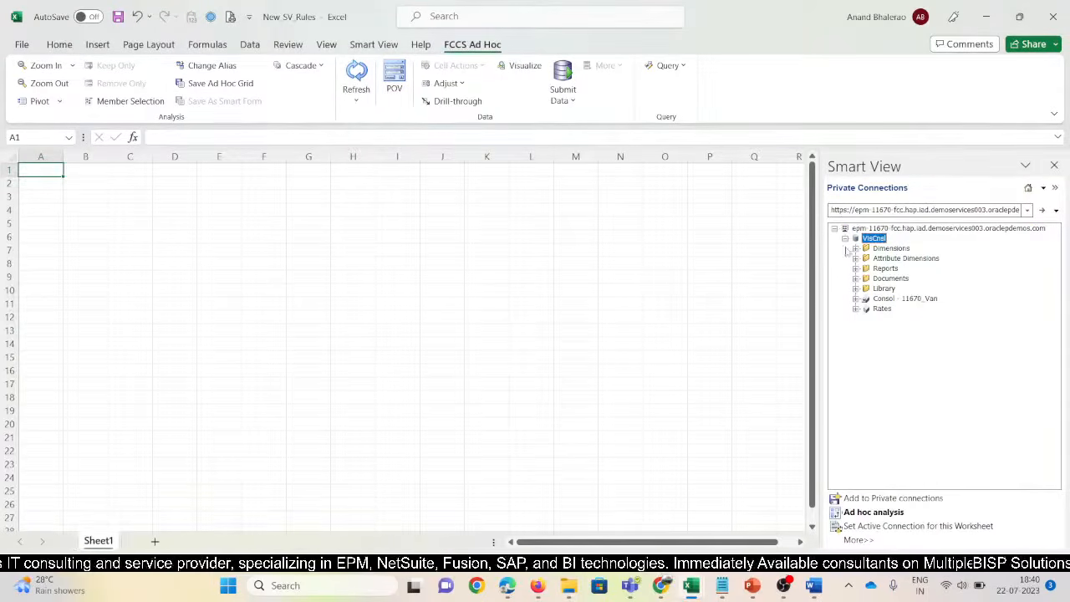
left_click(878, 514)
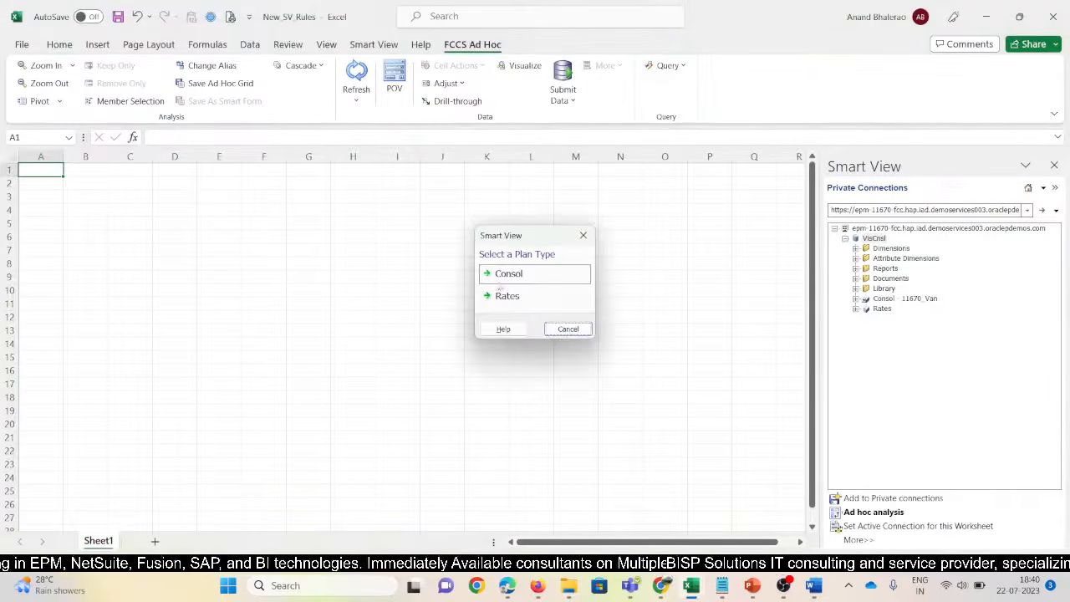
left_click(513, 282)
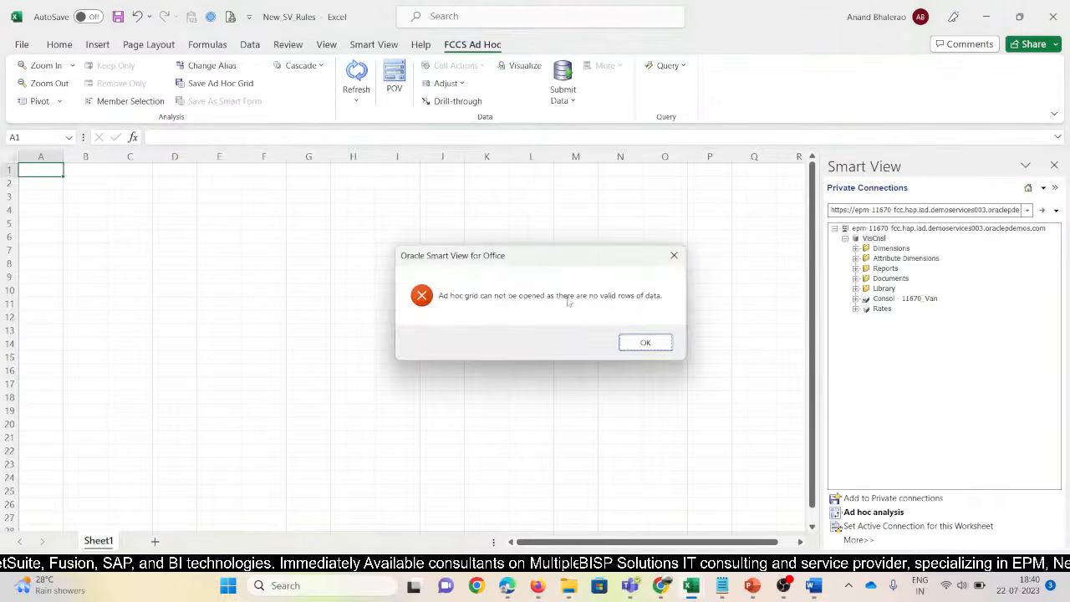
left_click(644, 343)
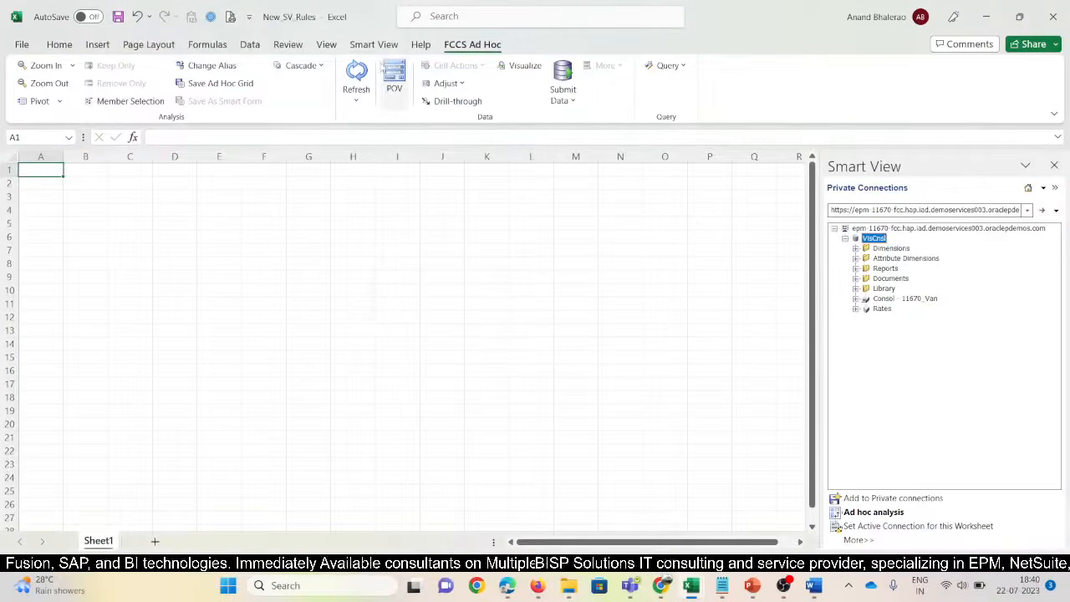
Change missing-data handling in Smart View Data Options and refresh to build the ad hoc grid
left_click(373, 44)
left_click(331, 78)
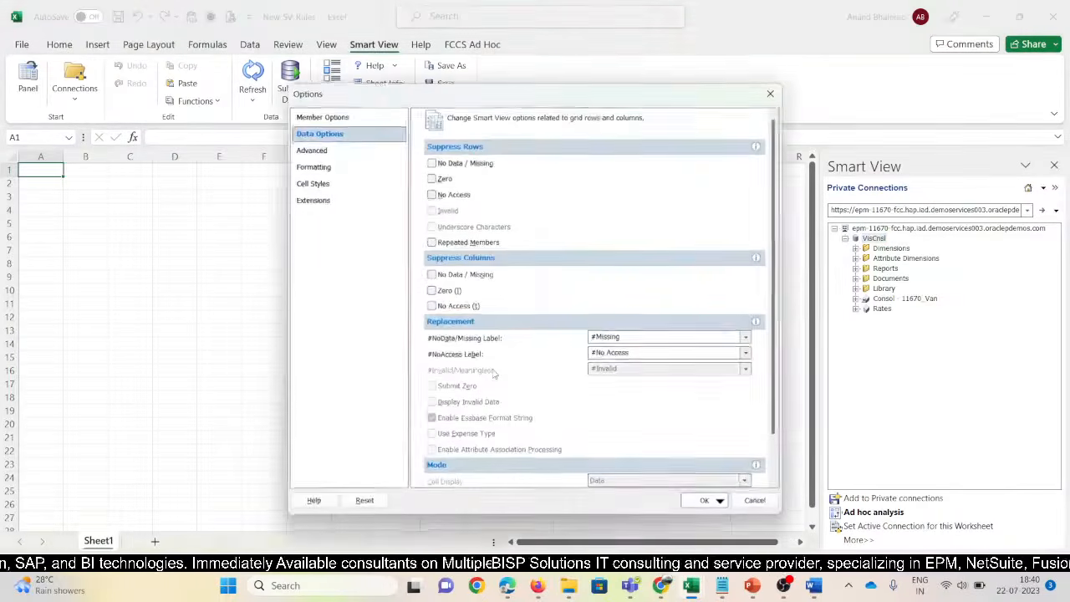
scroll(451, 452, "down", 2)
left_click(432, 465)
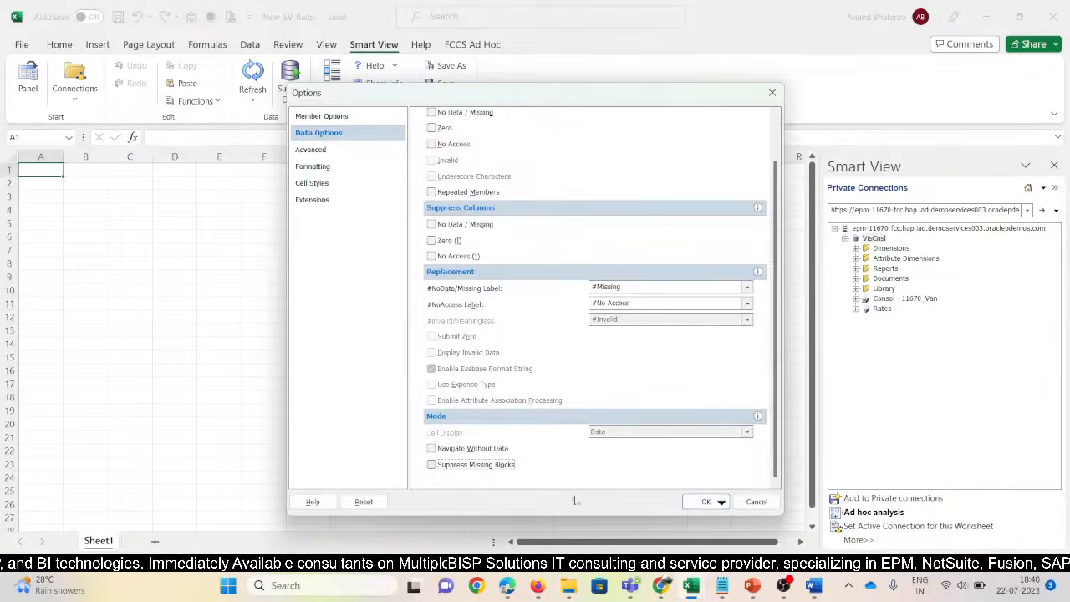
left_click(705, 502)
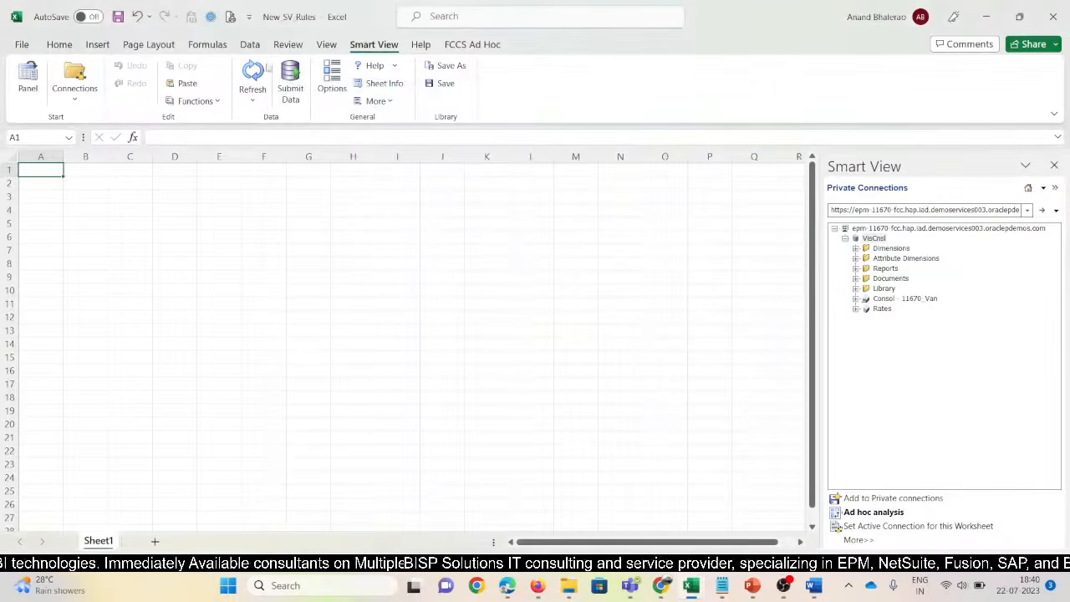
left_click(252, 74)
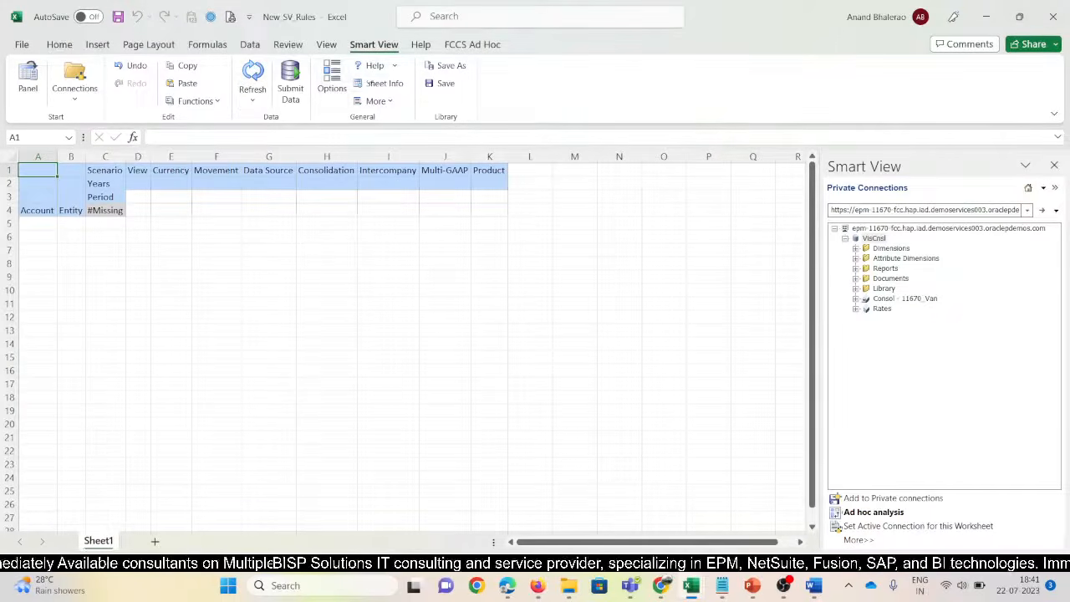
Check the sheet's connection info, insert blank rows above the grid from C1, then go to 11670_SV
left_click(384, 84)
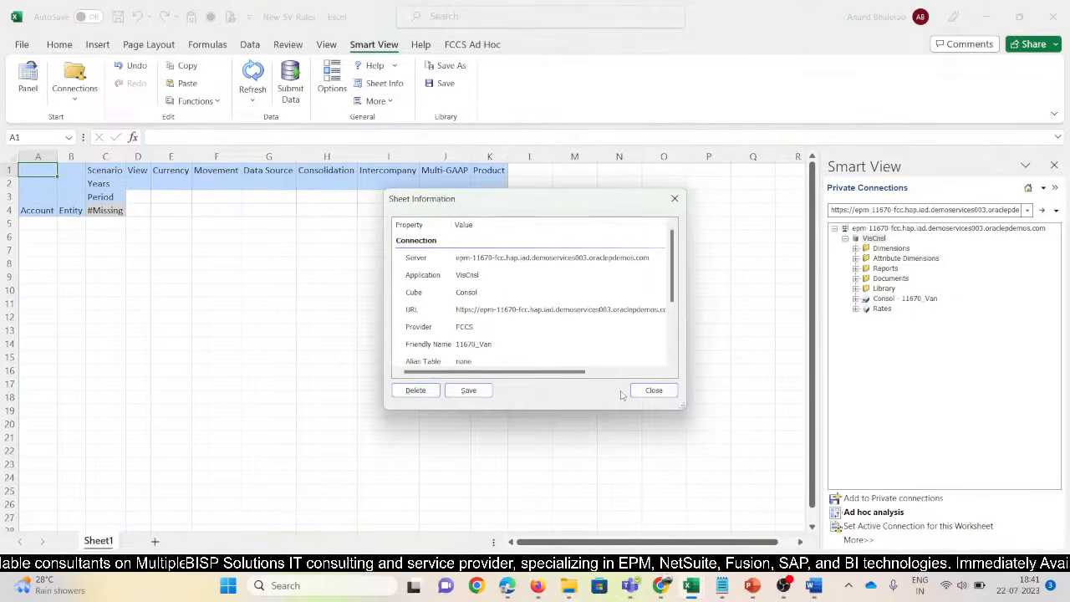
left_click(654, 390)
left_click(105, 172)
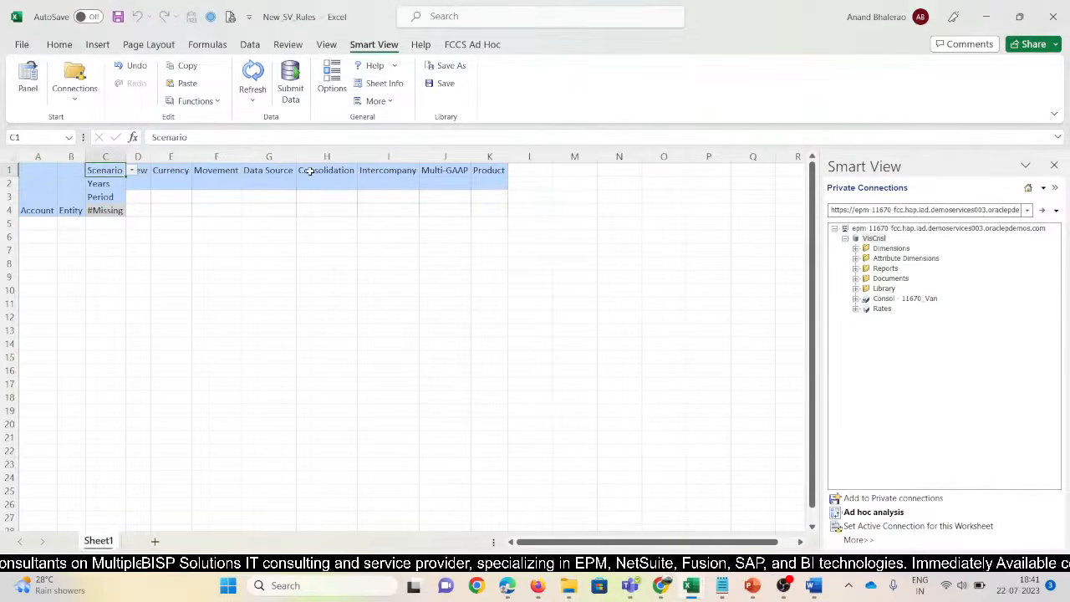
key("alt+h")
key("i")
key("r")
key("F4")
key("F4")
key("F4")
key("F4")
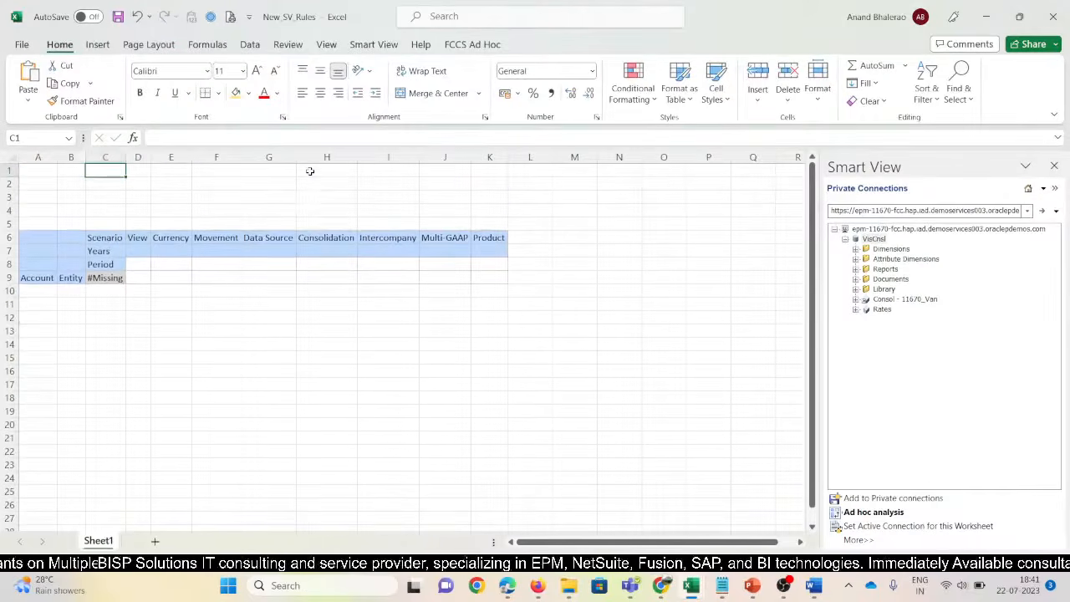
key("F4")
key("F4")
key("F4")
key("F4")
mouse_move(690, 589)
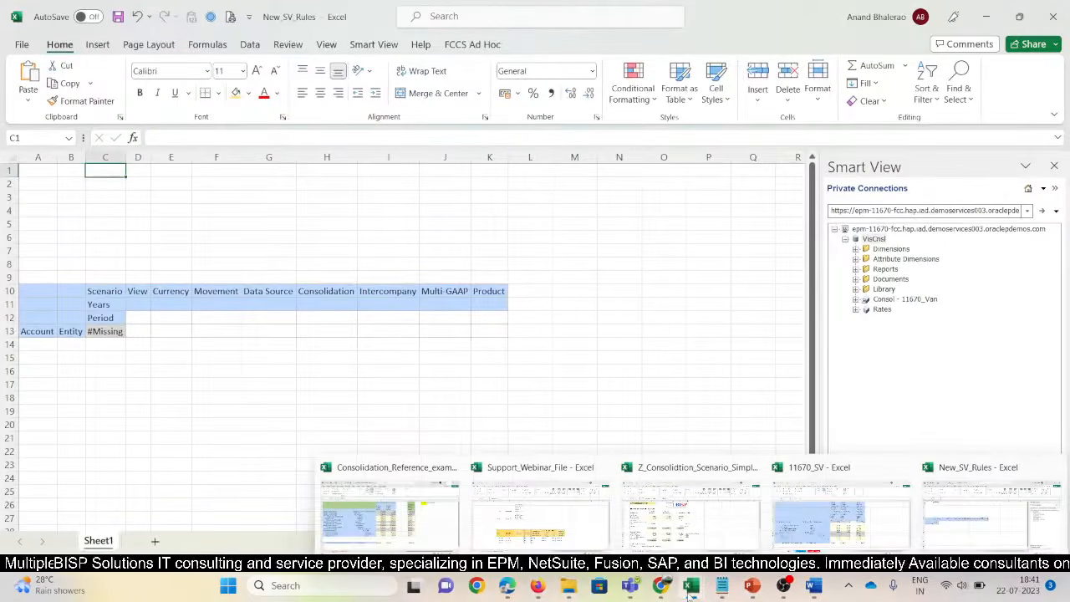
left_click(842, 514)
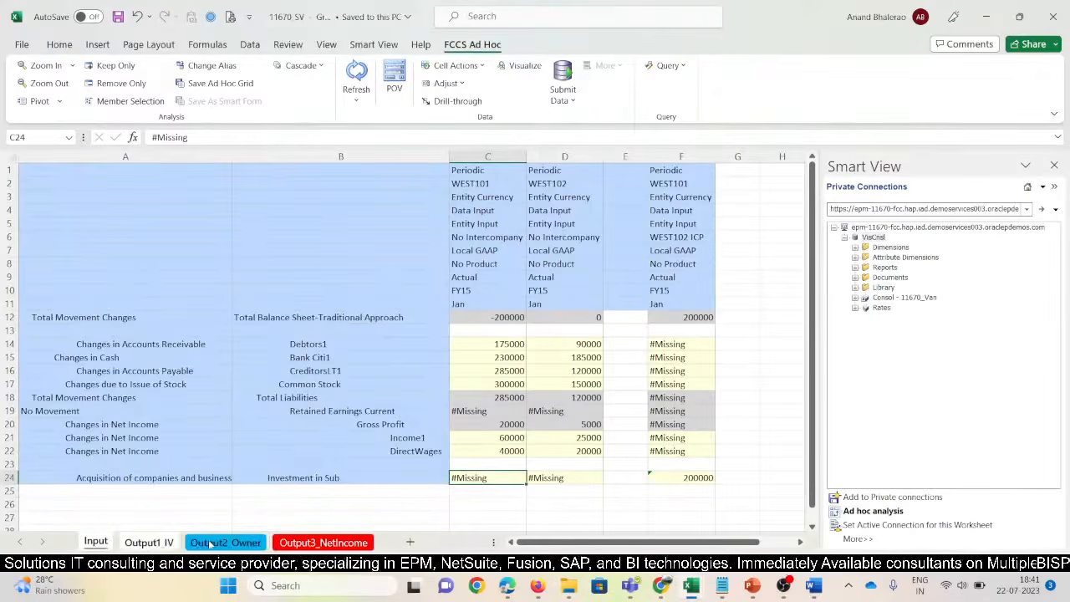
Fill rows 1–11 of the Input sheet green
left_click_drag(8, 170, 23, 297)
left_click(52, 46)
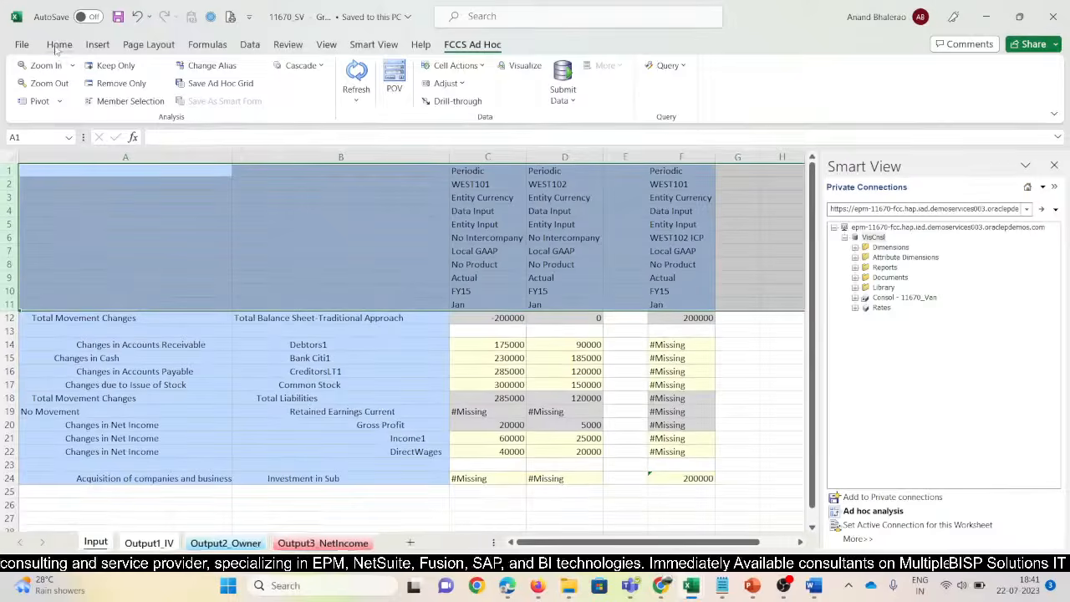
left_click(248, 93)
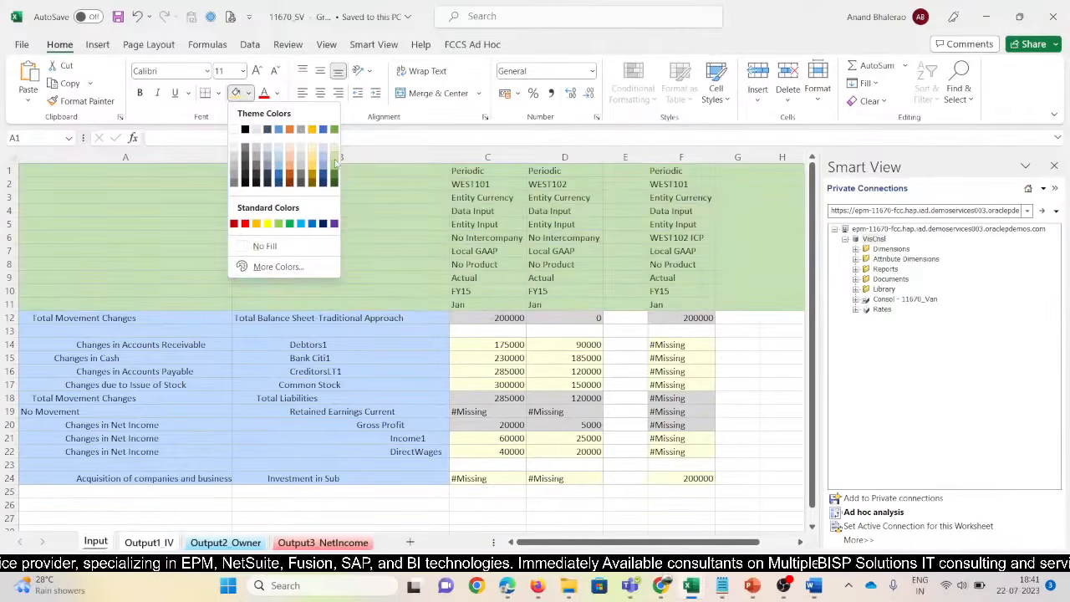
left_click(334, 164)
left_click(382, 215)
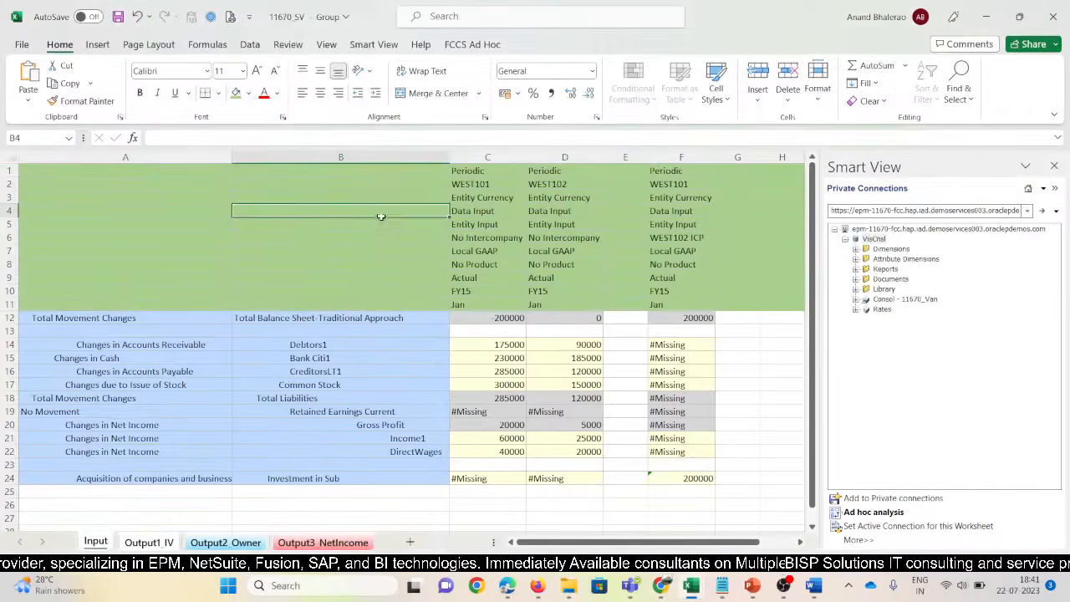
Narrow column A on the Input sheet and select the POV header block from A1
left_click(149, 542)
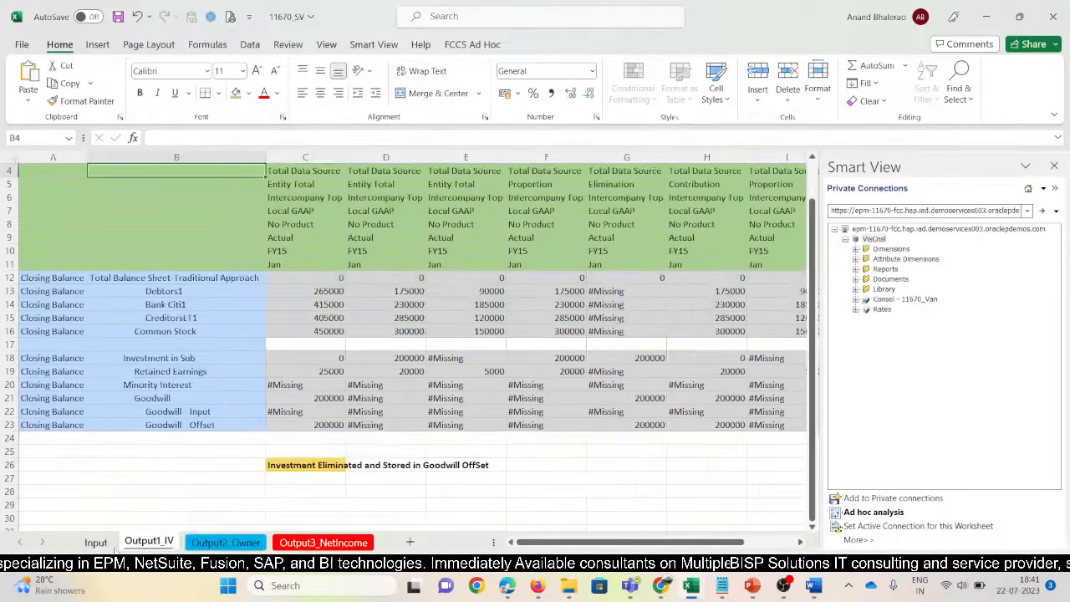
left_click(267, 268)
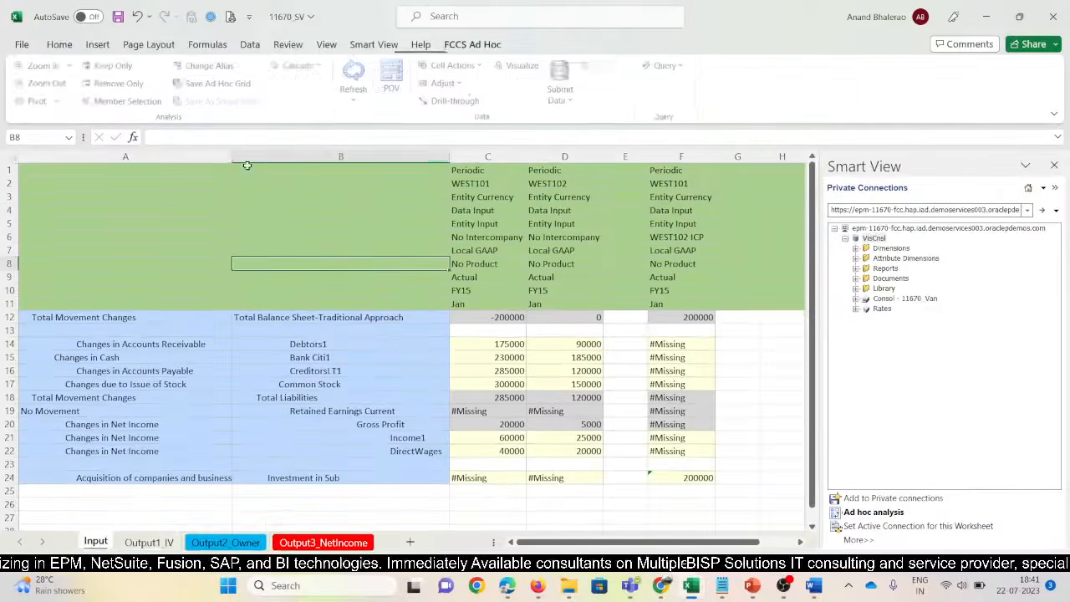
left_click_drag(232, 157, 218, 158)
left_click_drag(100, 167, 460, 314)
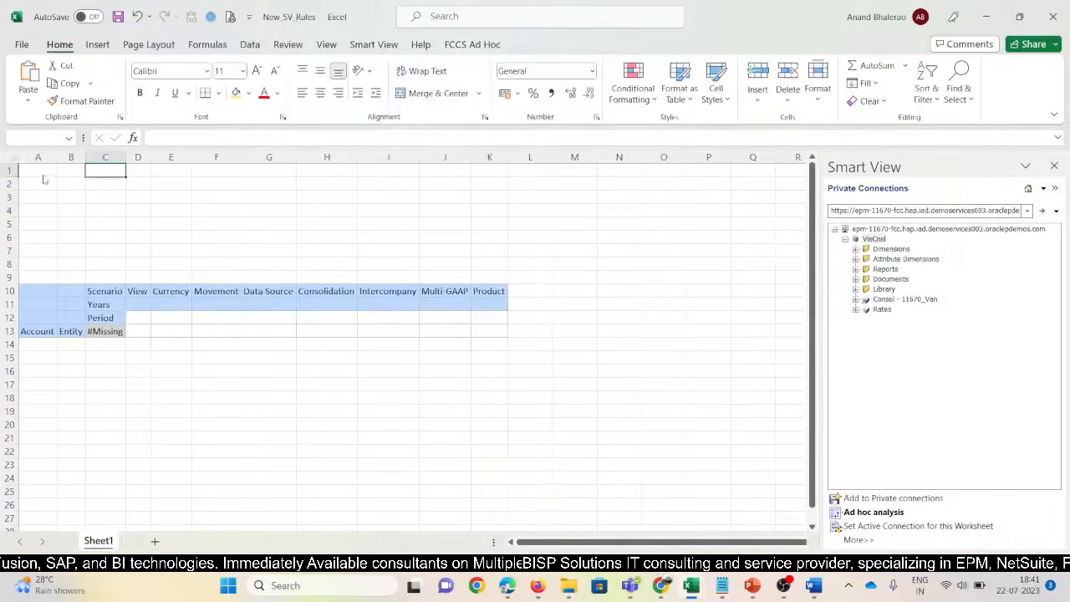
Paste the copied header block at A1 of New_SV_Rules
left_click(32, 168)
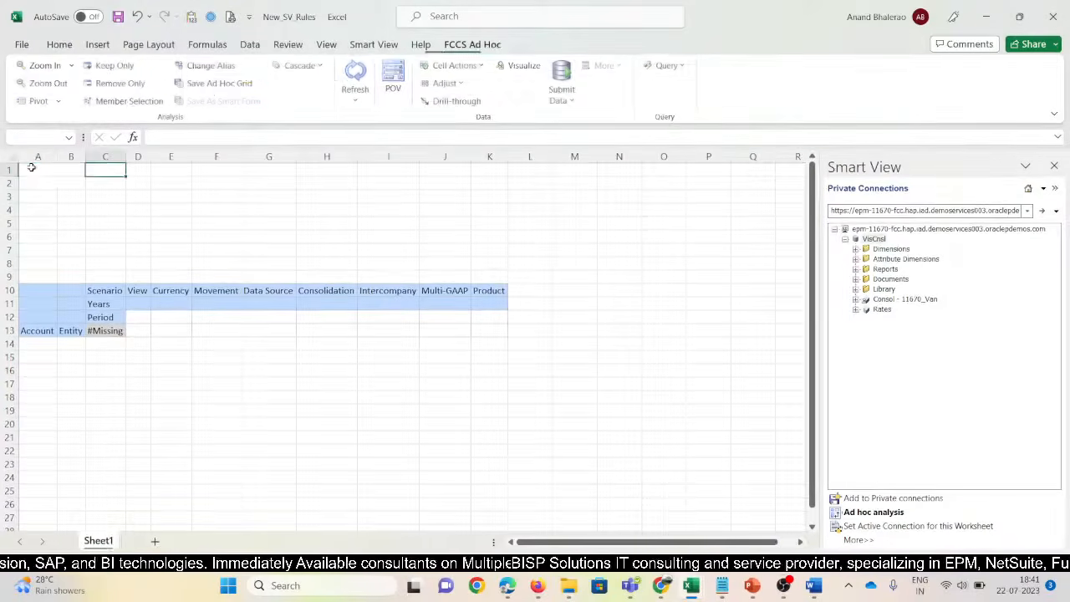
type("Periodic \t\tWFST101 \t\tEntity Currency \t\tData Input \t\tEntity Input \t\tNo Intercompany \t\tLocal GAAP \t\tNo Product \t\tActual \t\tFY15 \t\tJan Total I\tTotal E\t-200000")
key("ctrl")
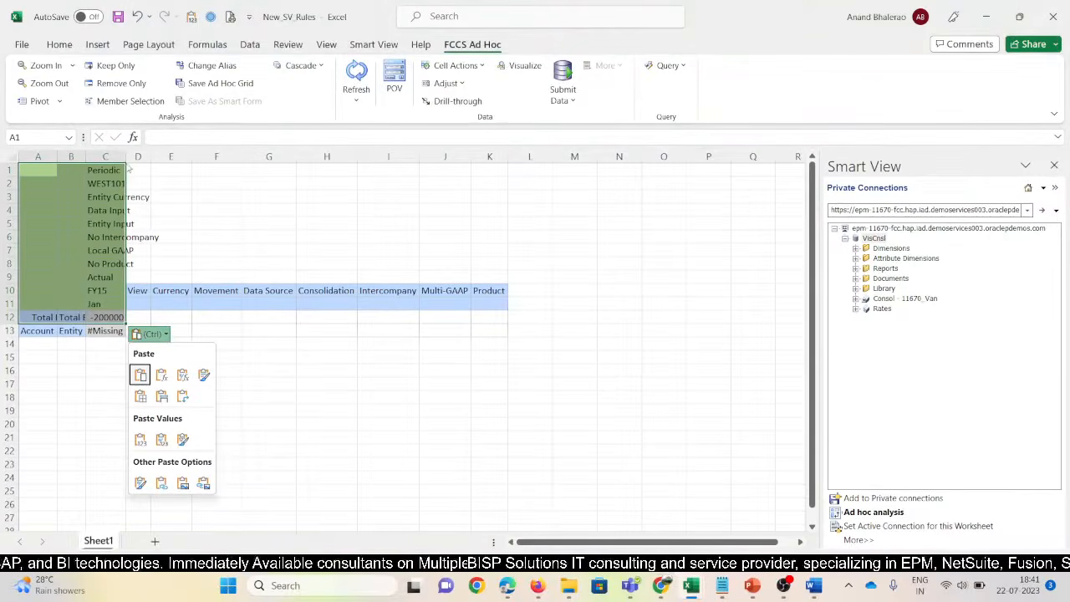
key("Escape")
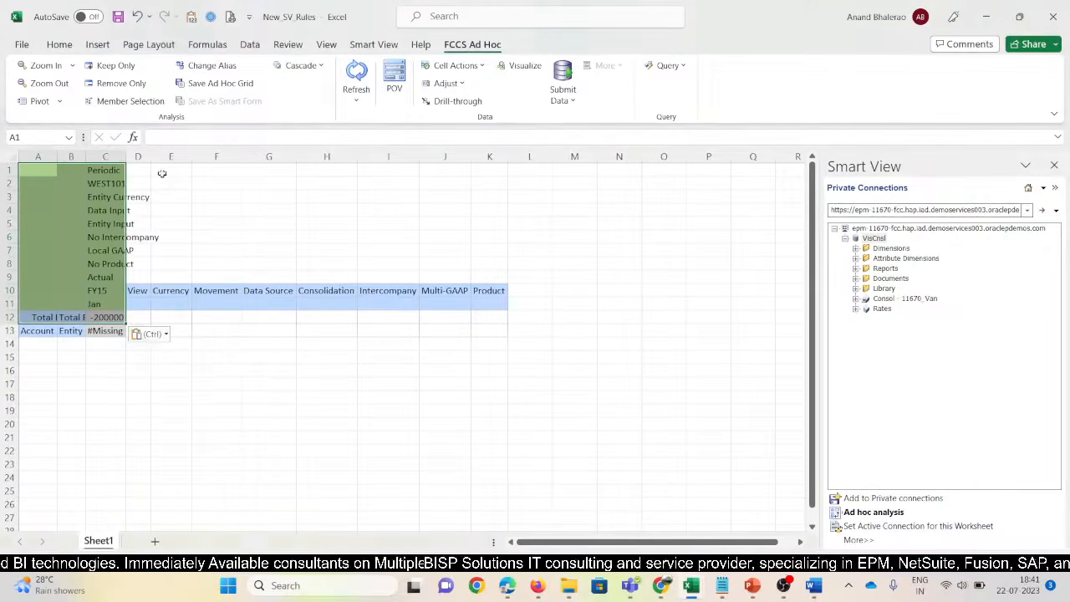
Clear the leftover default labels in columns D–L and row 13, and widen column A
left_click_drag(138, 157, 519, 157)
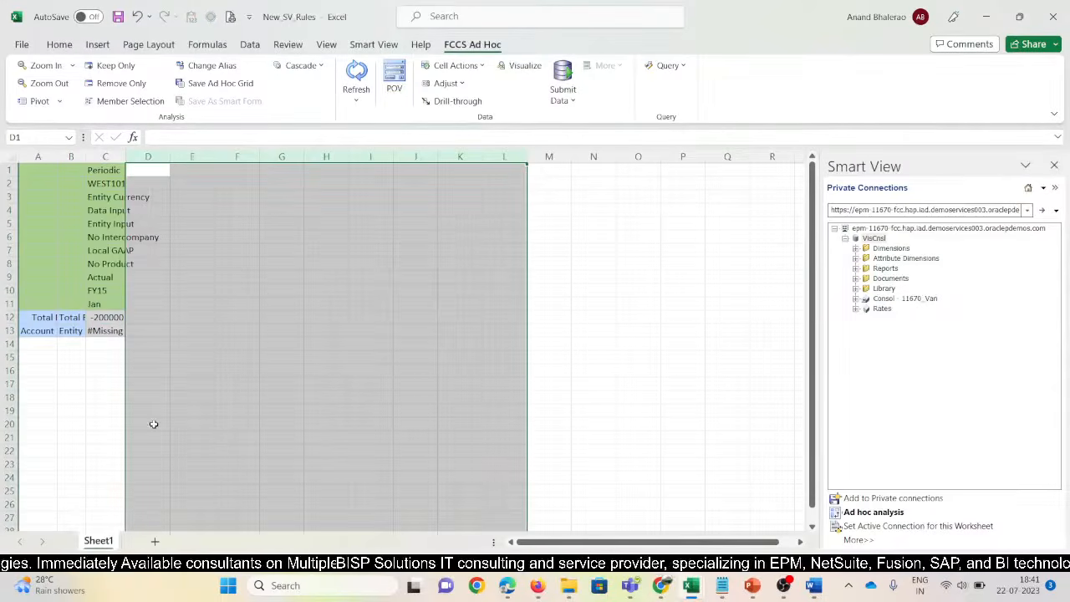
key("alt+Tab")
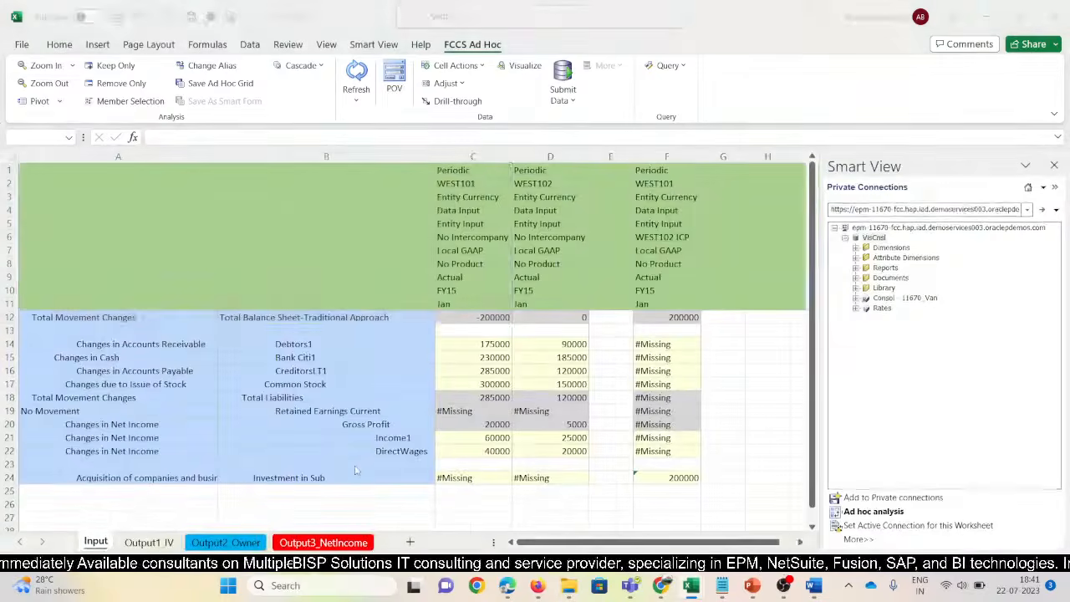
key("alt+Tab")
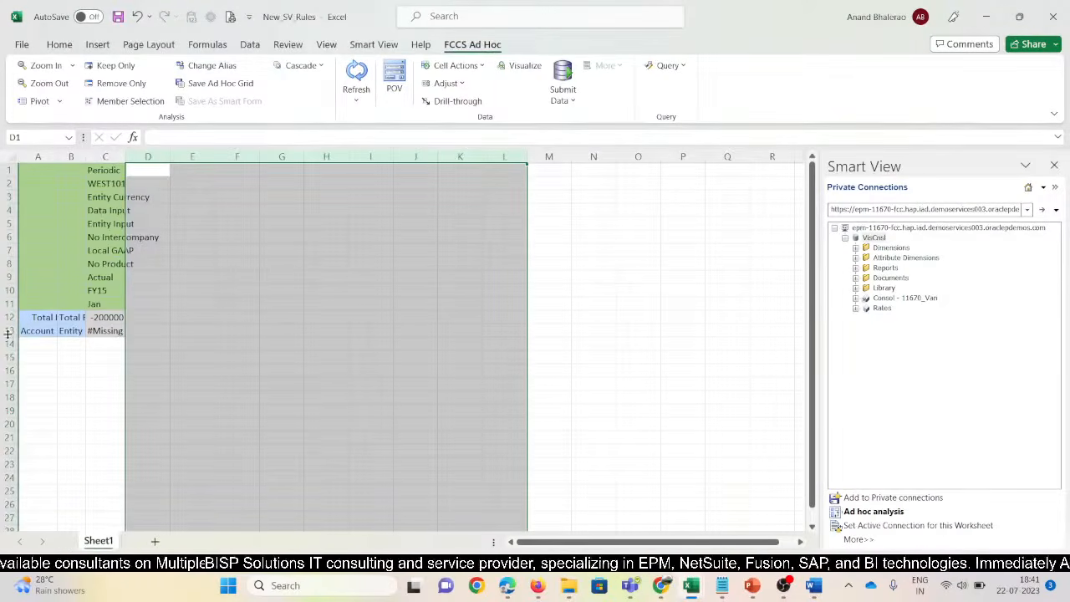
left_click(7, 332)
key("Delete")
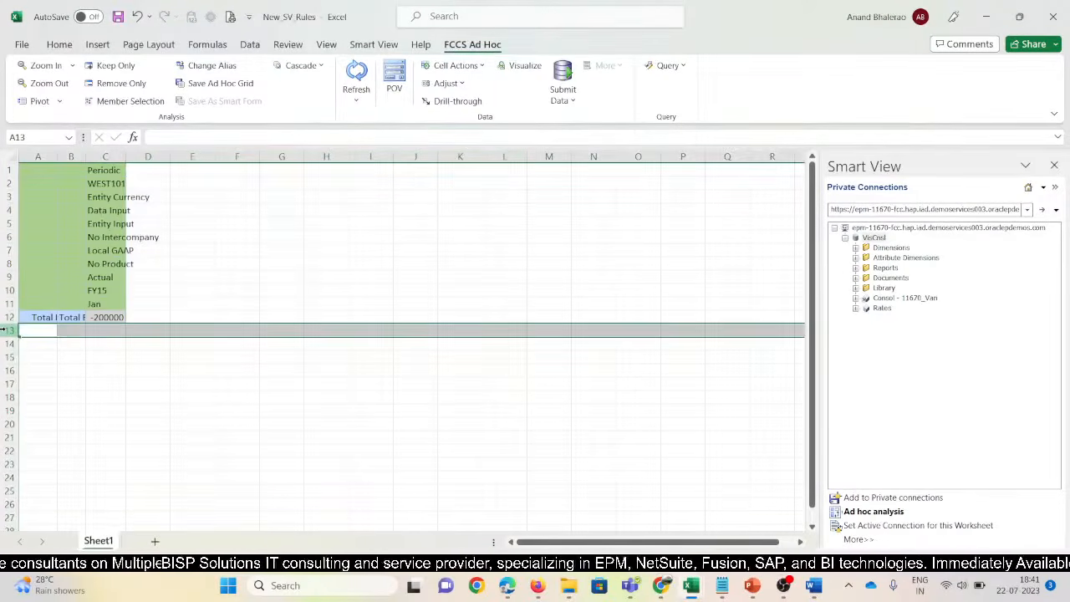
left_click_drag(57, 157, 136, 158)
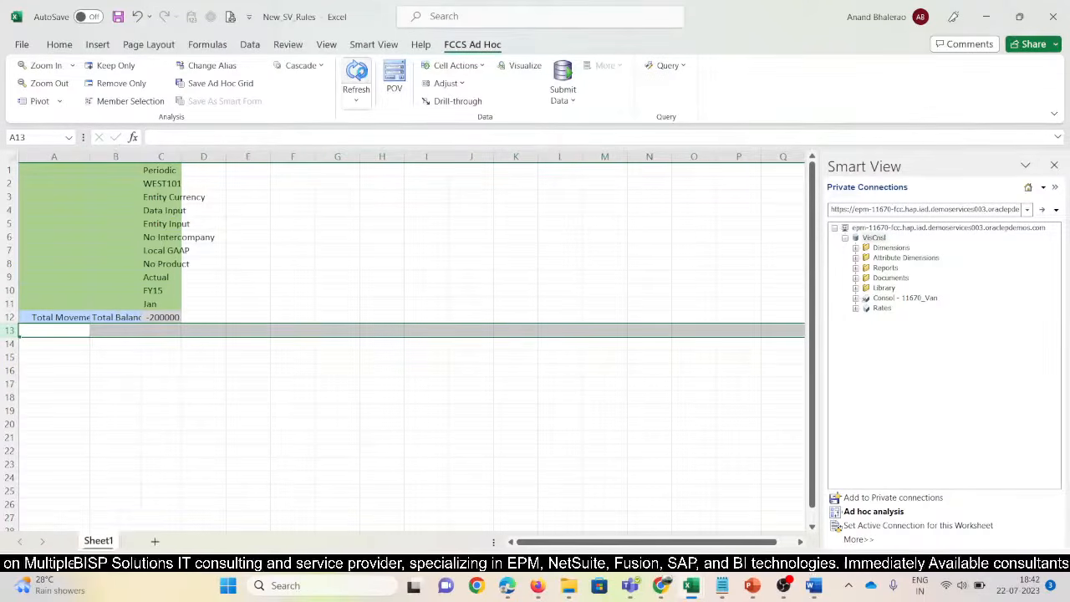
Refresh the ad hoc grid and clear the Entity label from column D
left_click(356, 74)
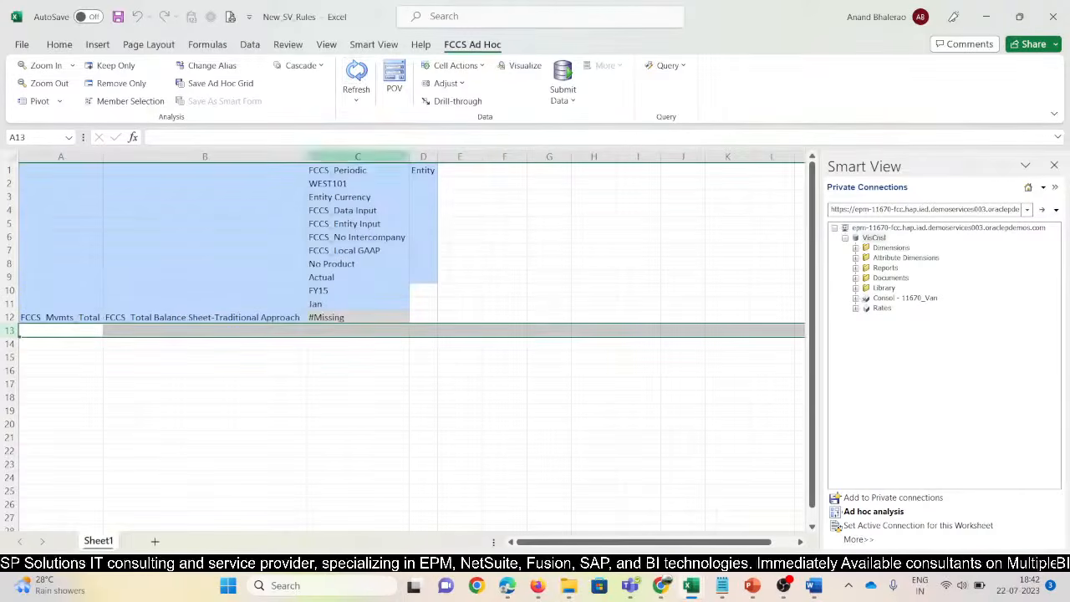
left_click(265, 317)
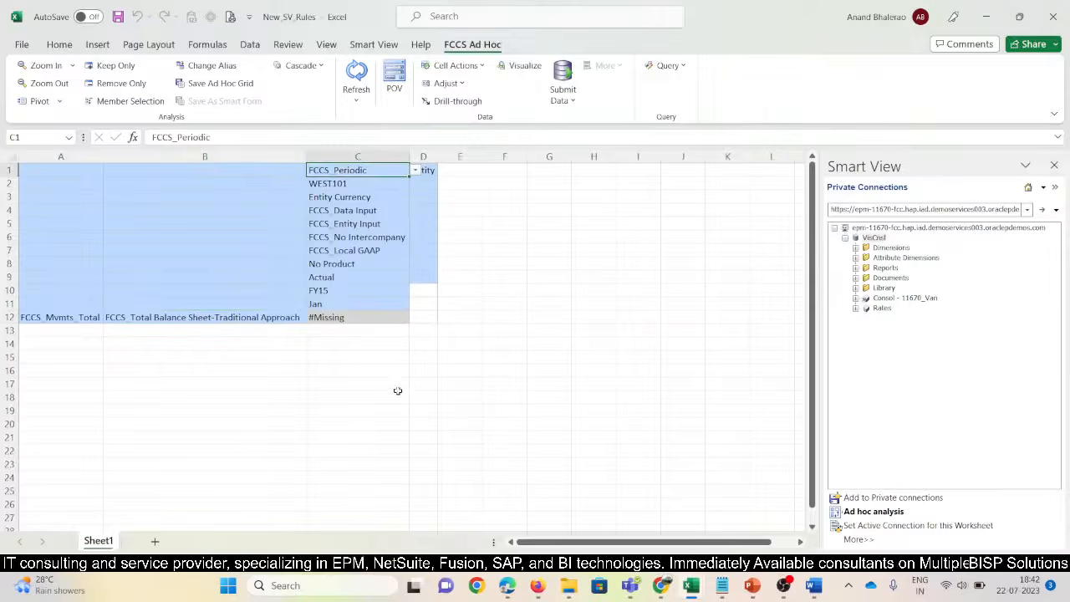
left_click(425, 156)
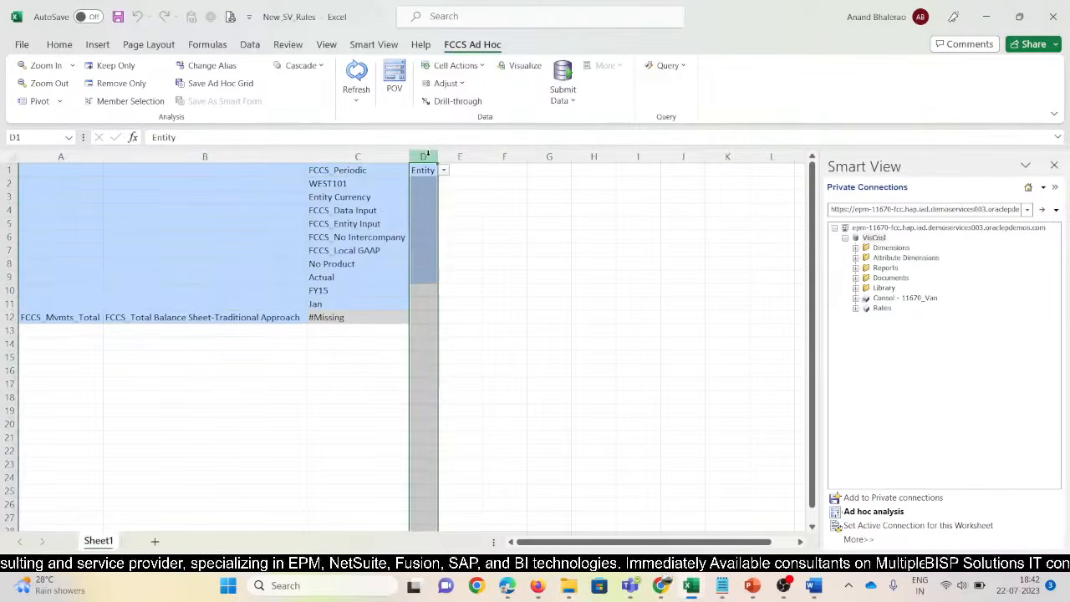
key("Delete")
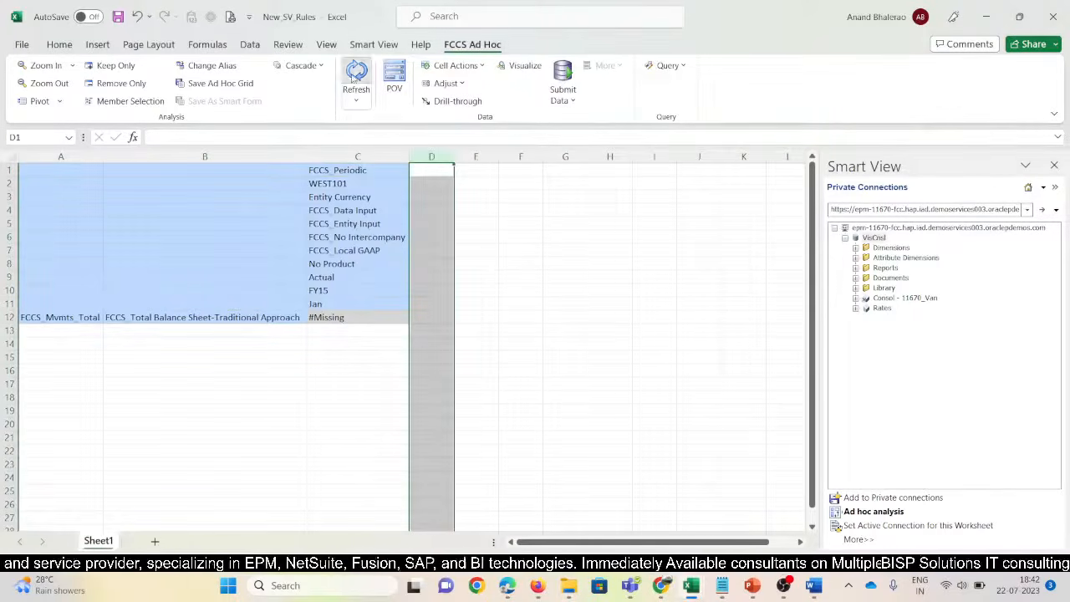
Change the C2 entity from WEST101 to North101 and delete the stray Entity column
left_click(342, 184)
double_click(342, 184)
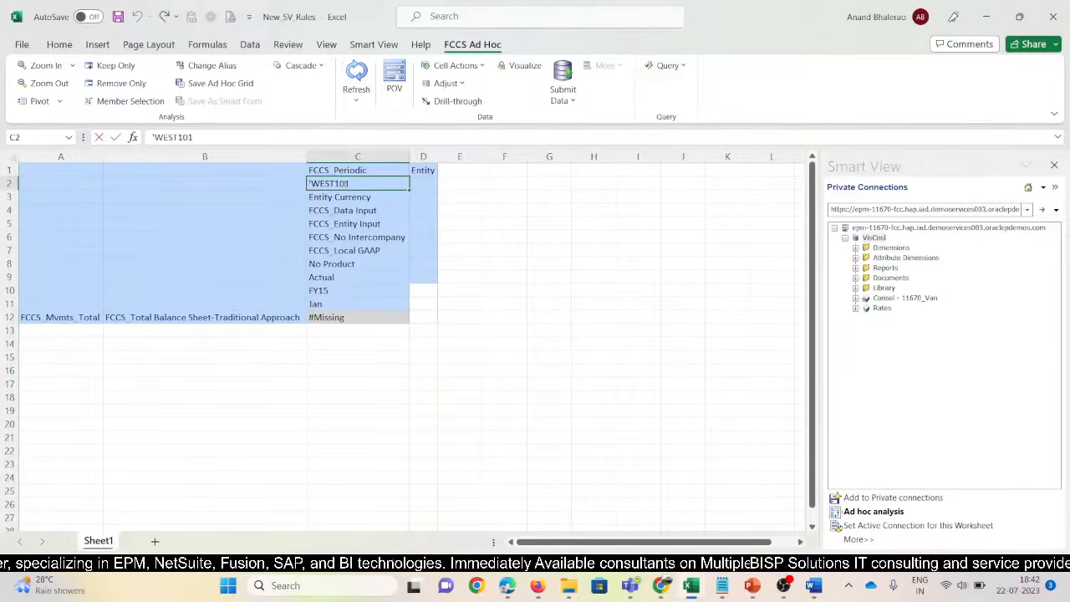
key("BackSpace")
key("BackSpace")
key("BackSpace")
key("BackSpace")
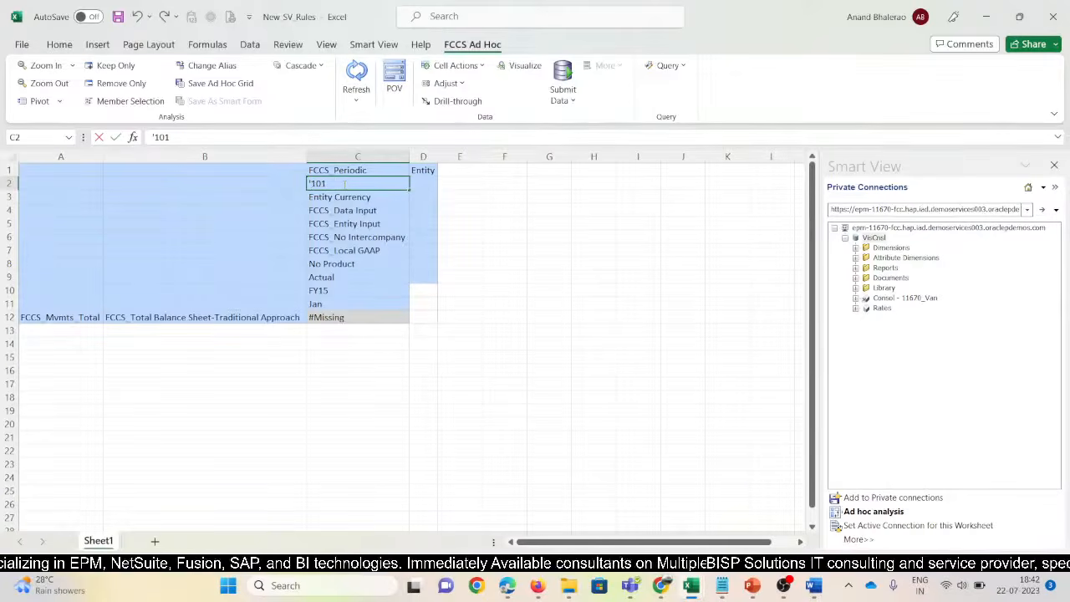
type("North")
key("Return")
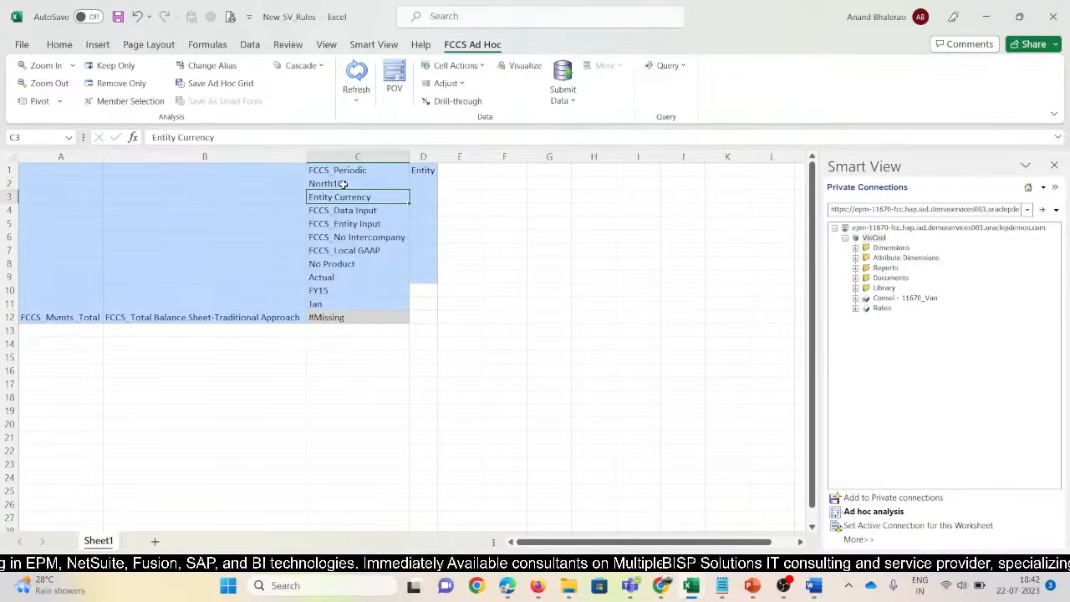
left_click(427, 150)
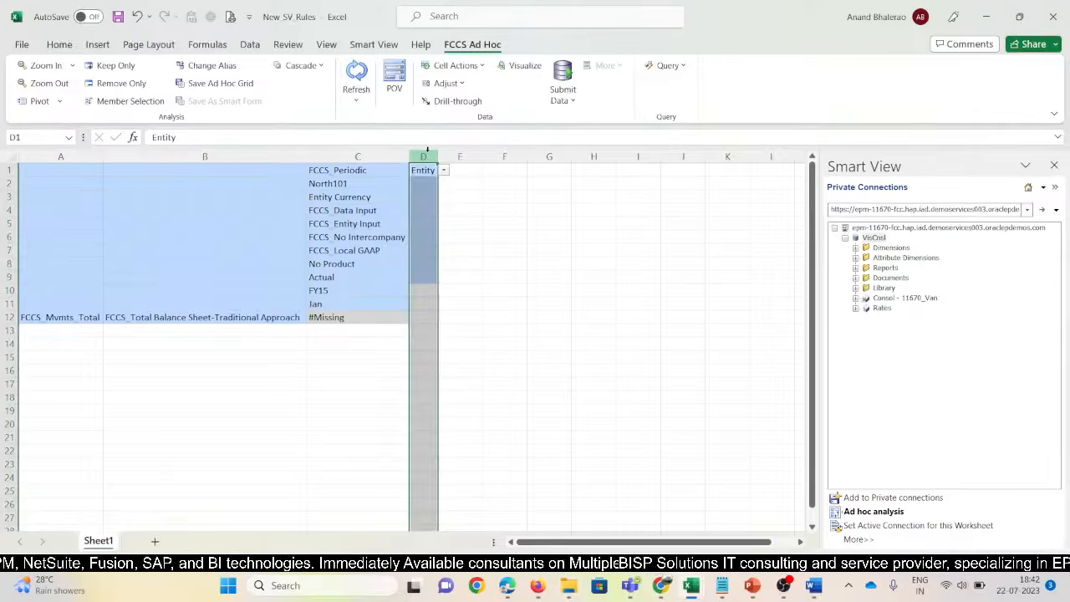
key("ctrl+minus")
left_click(472, 263)
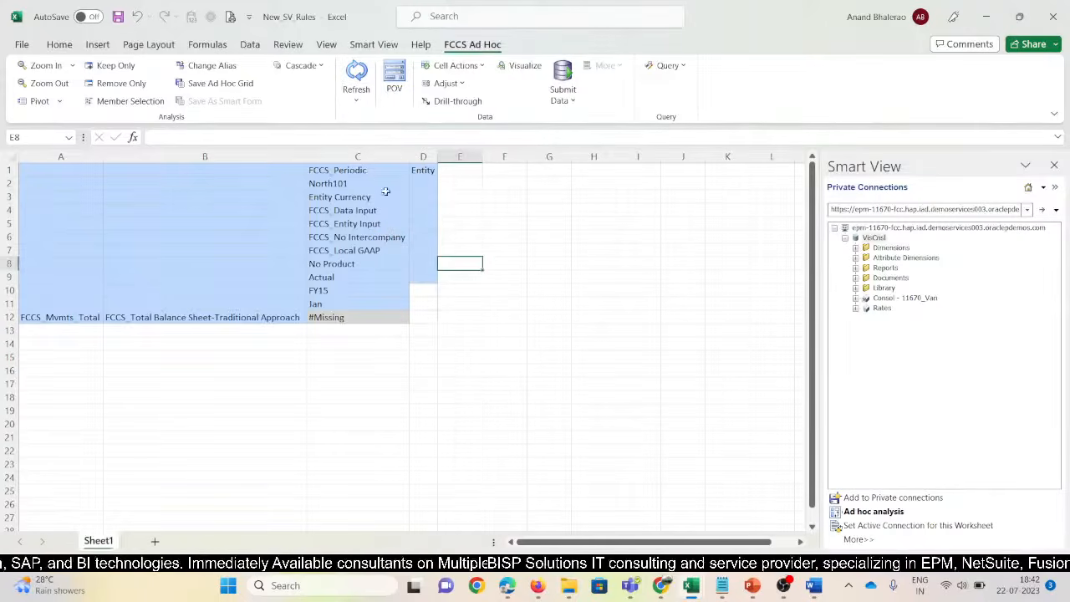
Insert a blank row above FCCS_Periodic at the top of the POV column
left_click(366, 171)
key("alt")
key("h")
key("i")
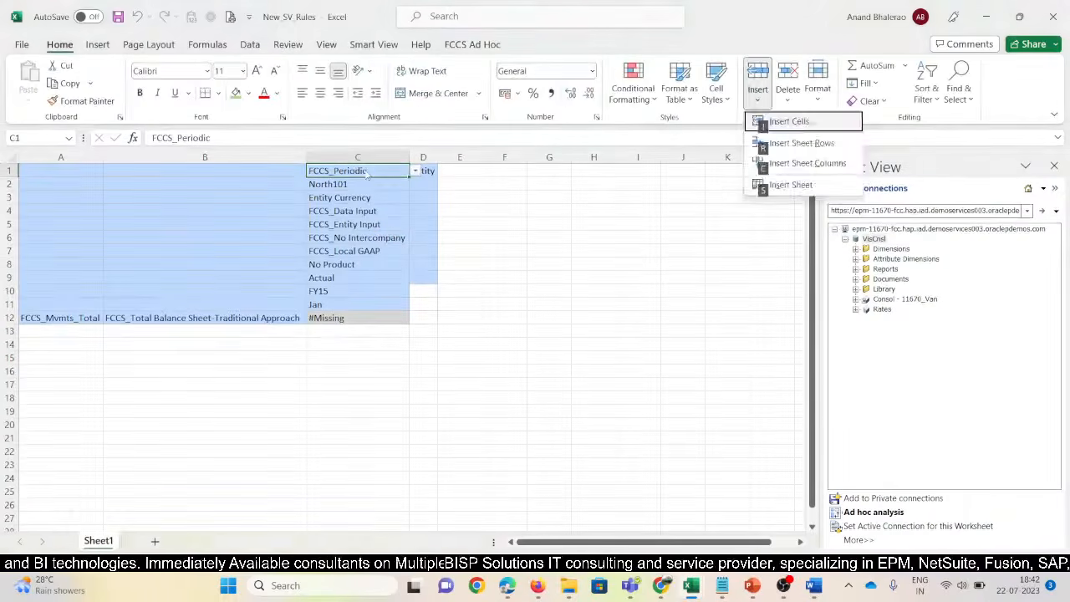
key("r")
Move the Entity label into C1, then overwrite it with North101
left_click(435, 186)
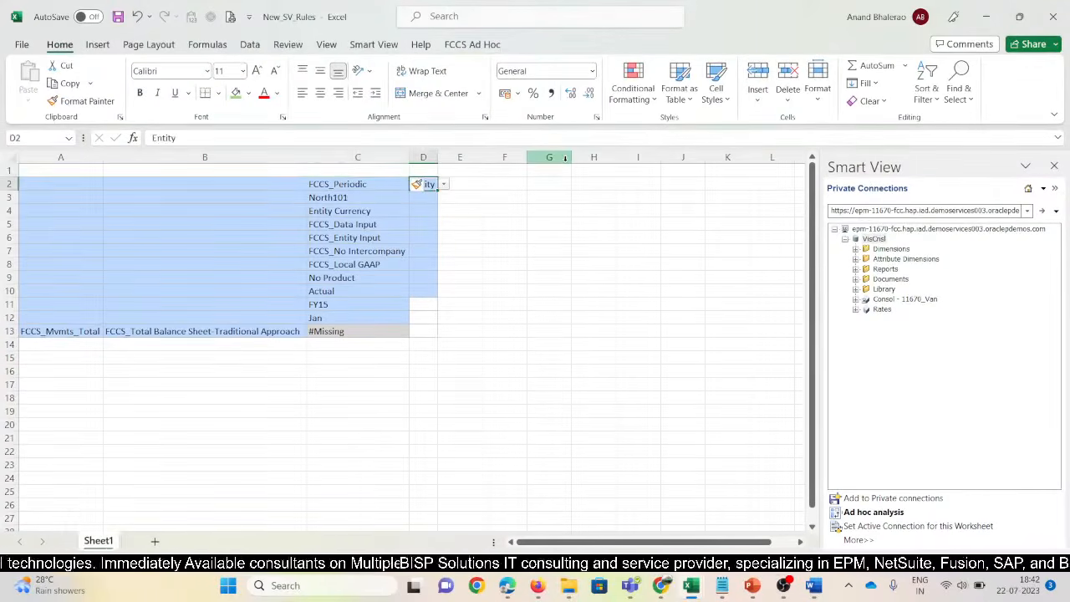
key("ctrl+x")
key("Left")
key("Up")
key("ctrl+v")
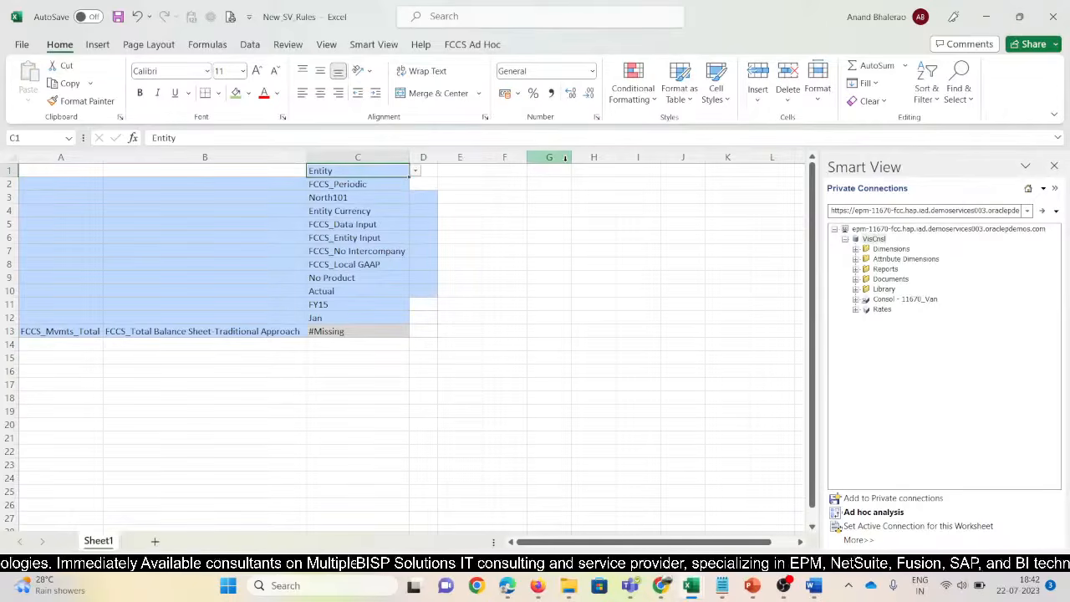
key("Down")
key("Down")
key("ctrl+c")
key("Up")
key("Up")
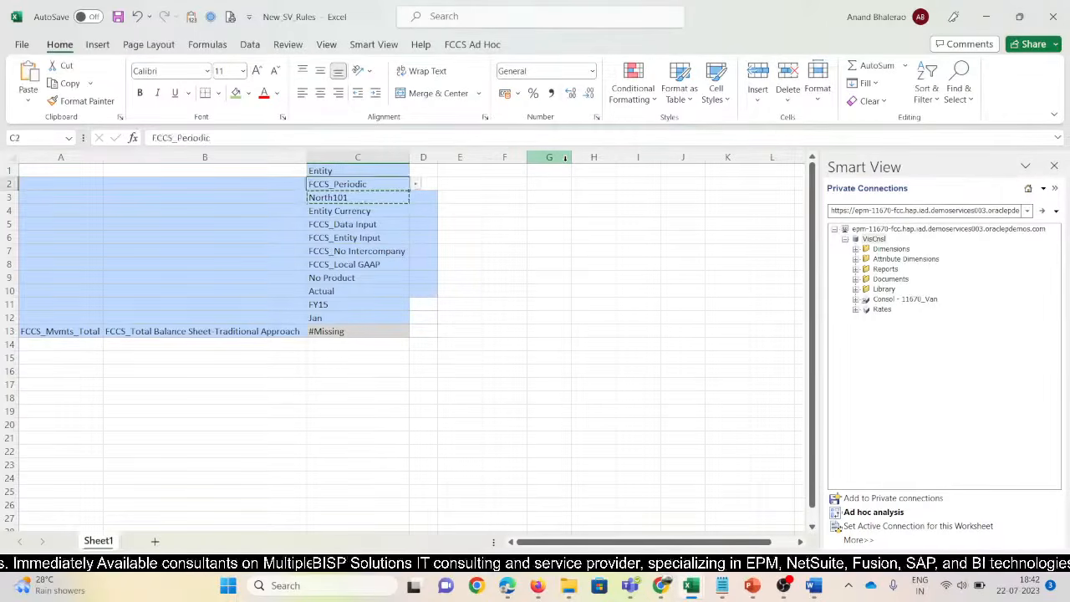
key("ctrl+v")
Delete the duplicate North101 row and refresh the grid
key("Down")
key("Down")
key("shift+space")
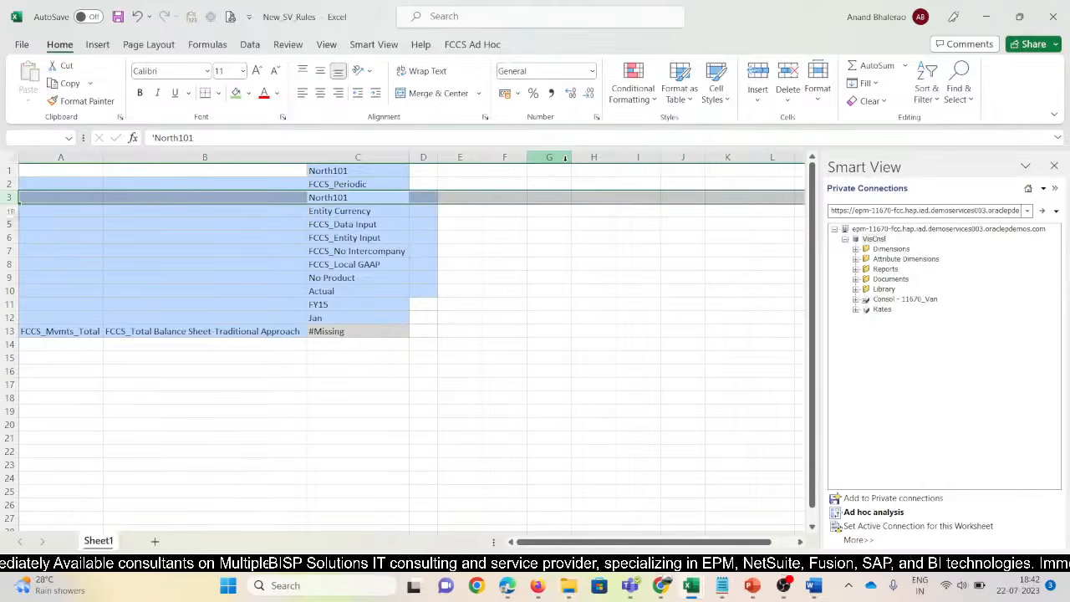
key("ctrl+minus")
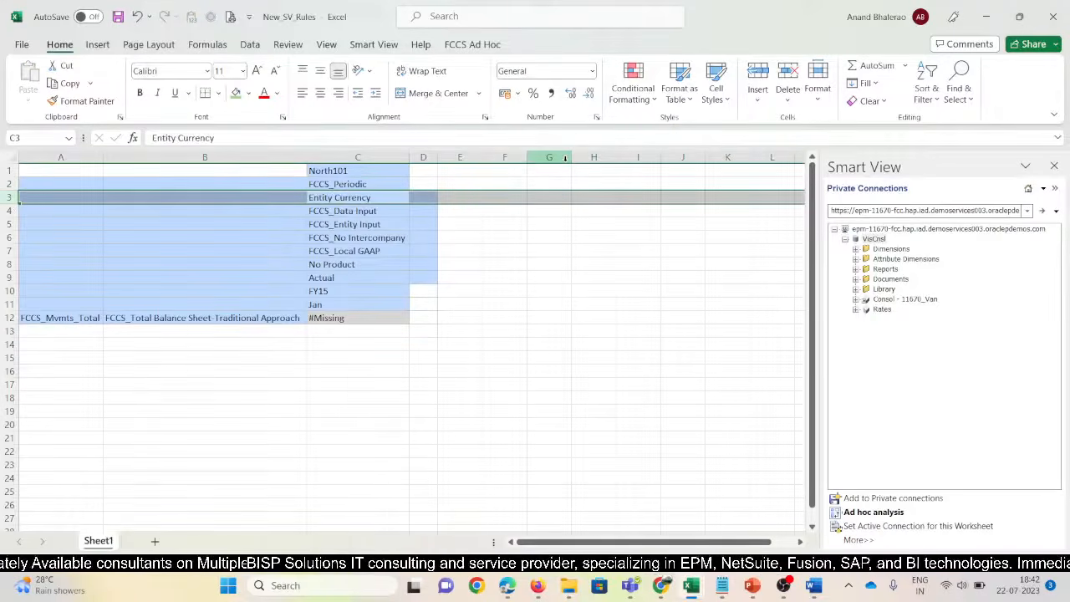
left_click(378, 48)
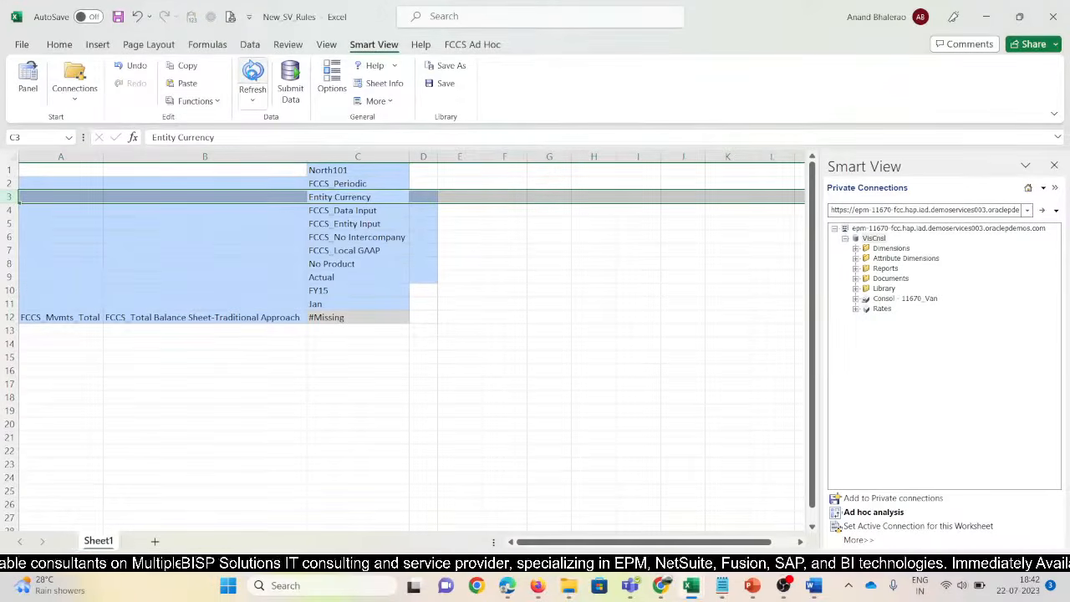
left_click(253, 73)
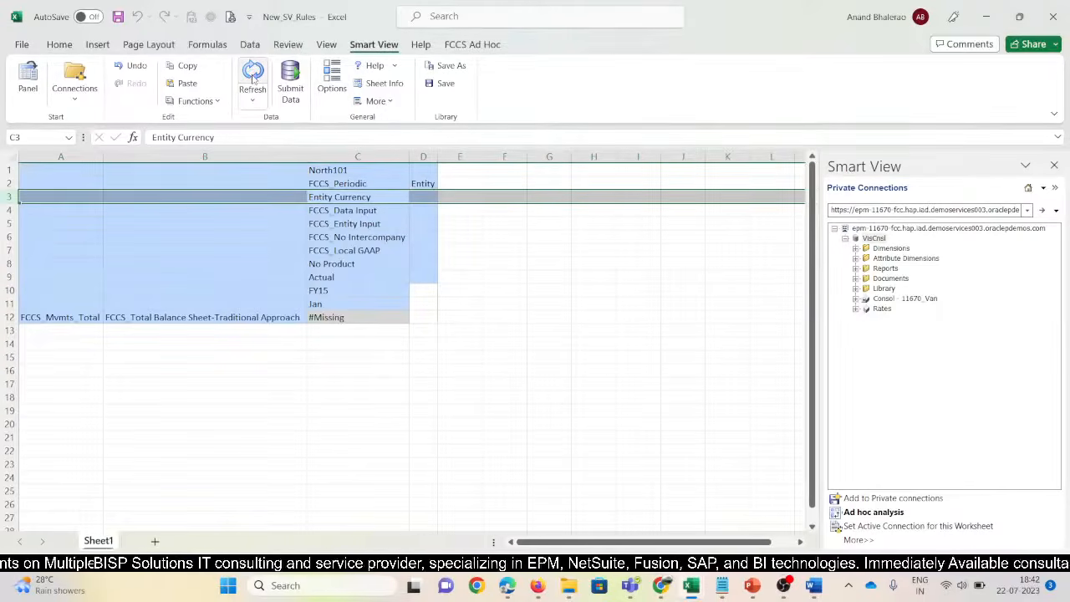
Delete the returned Entity column and copy the POV members into column D as North102
left_click(429, 157)
key("ctrl+minus")
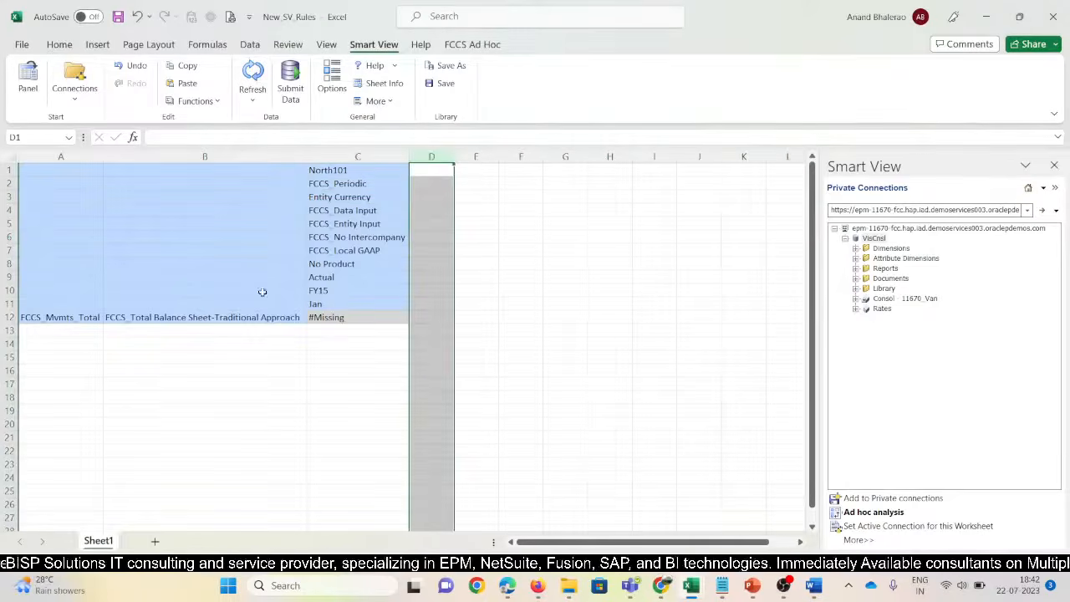
left_click_drag(326, 172, 456, 309)
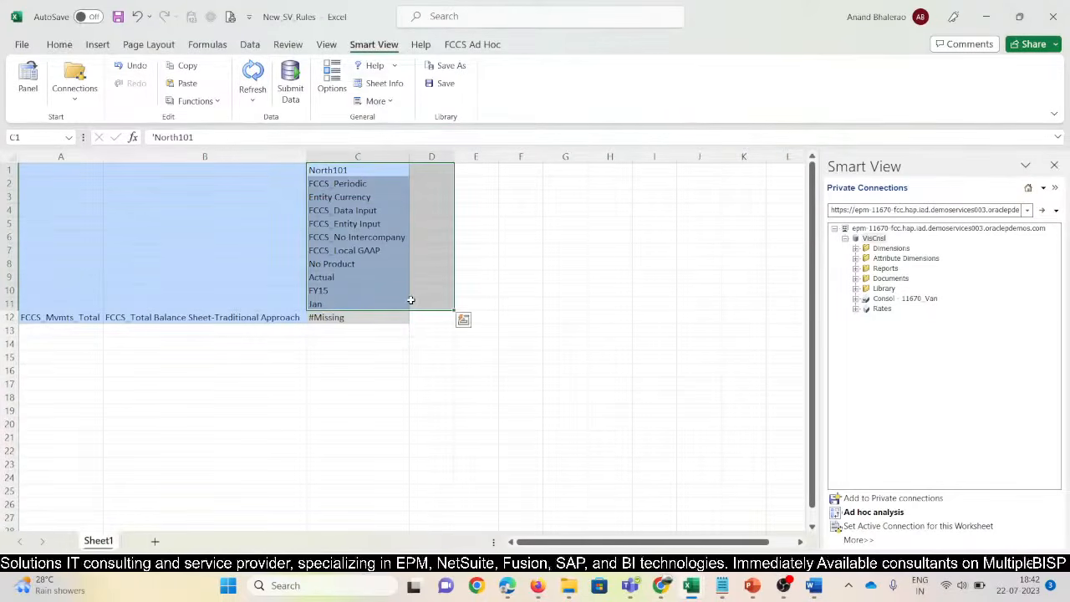
left_click(430, 173)
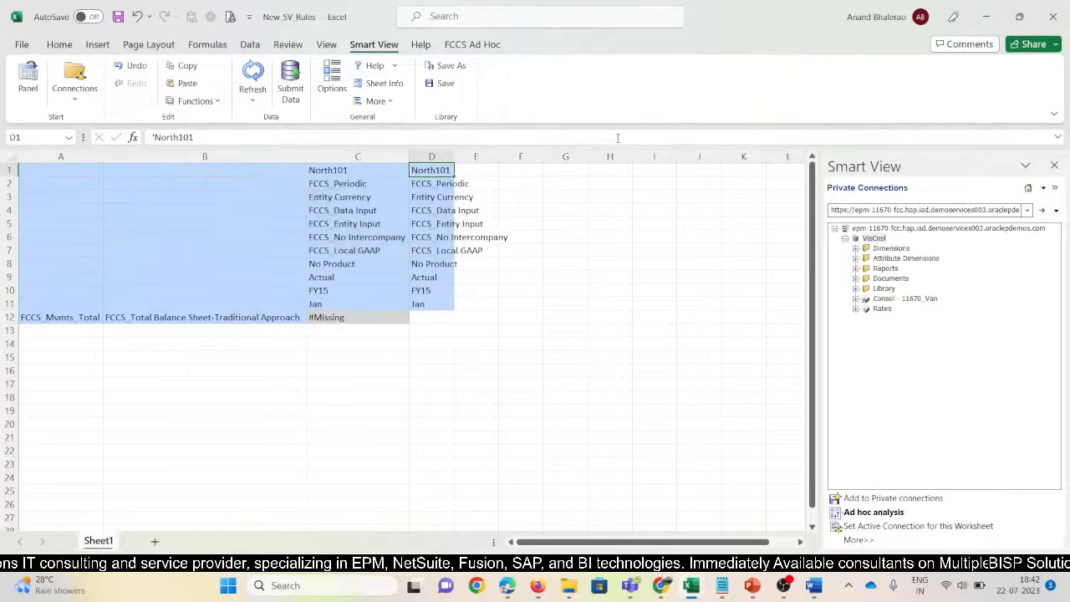
left_click(618, 138)
key("BackSpace")
type("2")
key("Return")
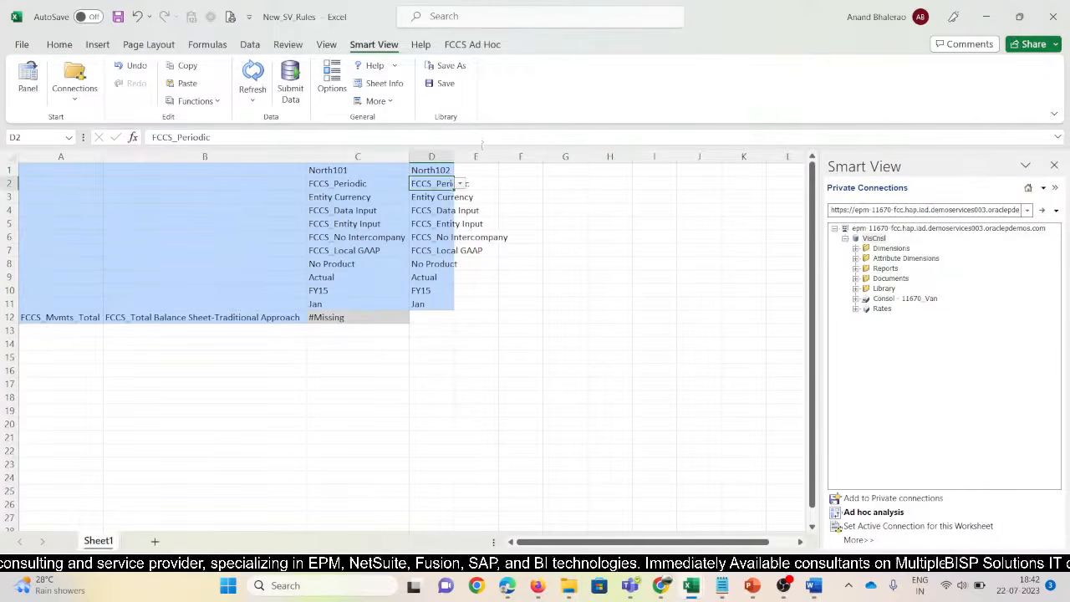
Refresh the grid with the North102 column, refreshing again to restore the Entity header row
left_click(253, 73)
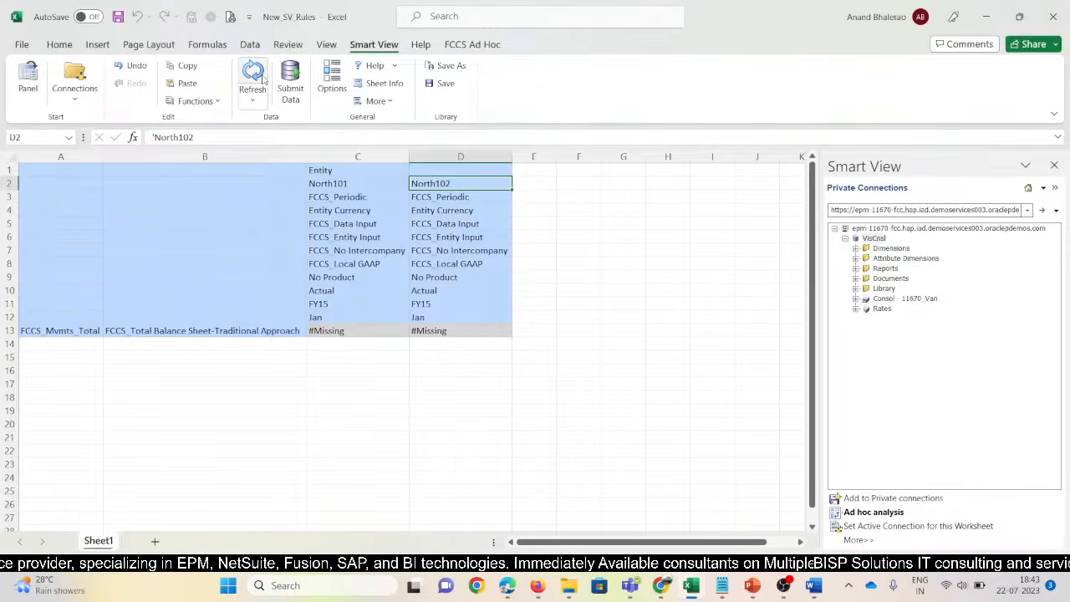
left_click(320, 170)
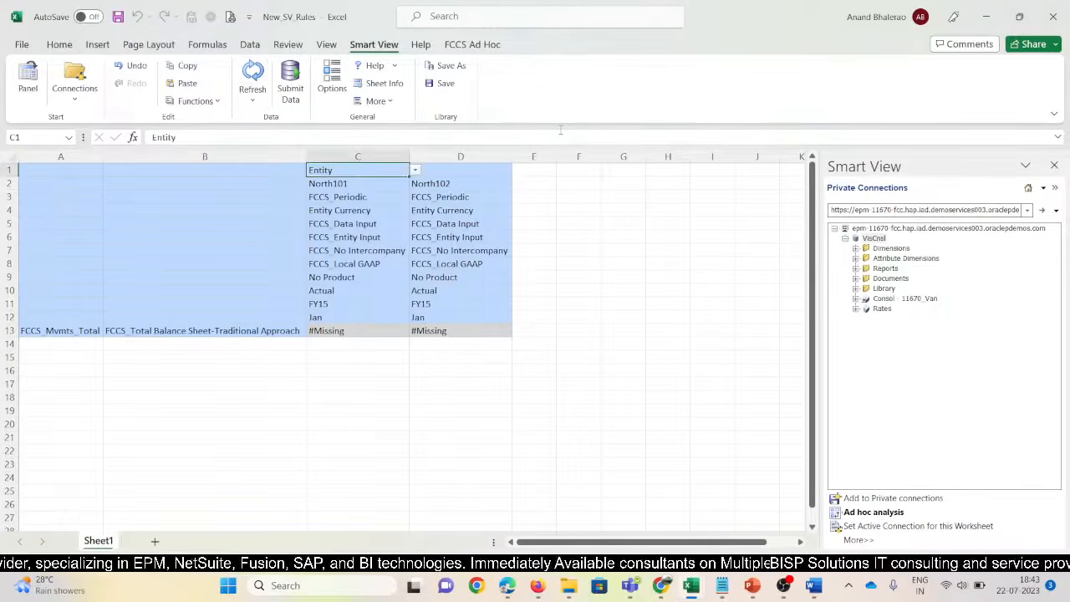
key("shift+space")
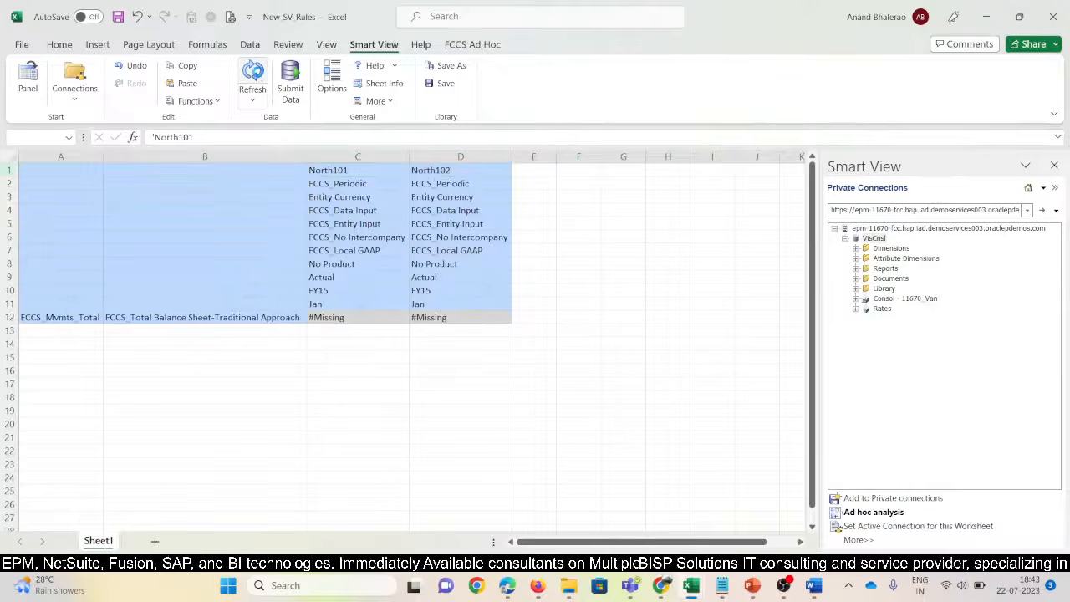
left_click(255, 75)
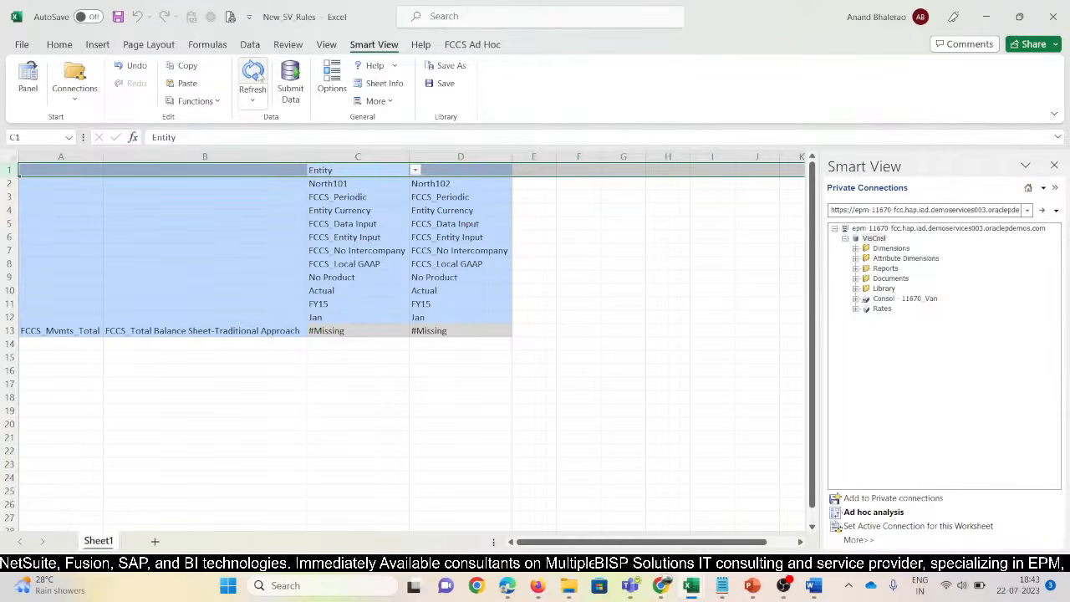
left_click(362, 186)
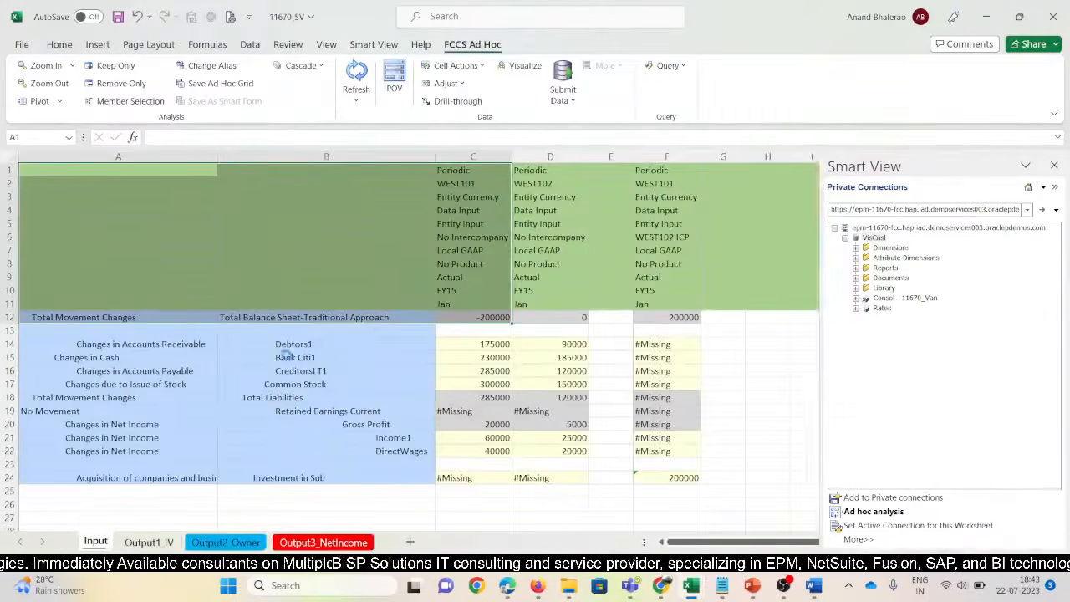
Copy movement and account rows A14:B24 from 11670 SV into A14 of New_SV_Rules and refresh
left_click(264, 385)
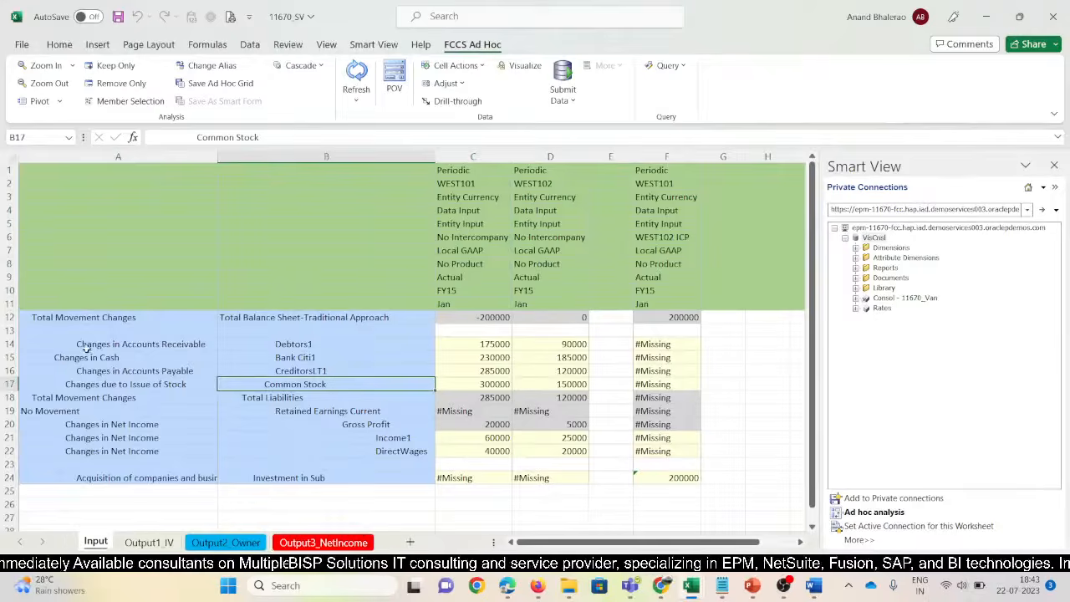
left_click_drag(88, 344, 311, 472)
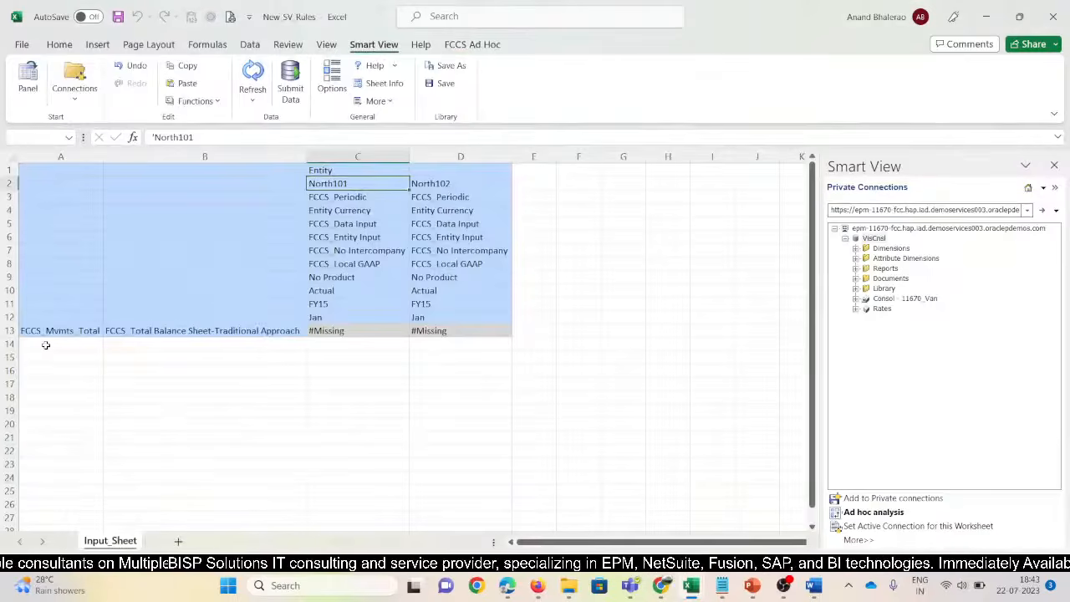
left_click(46, 345)
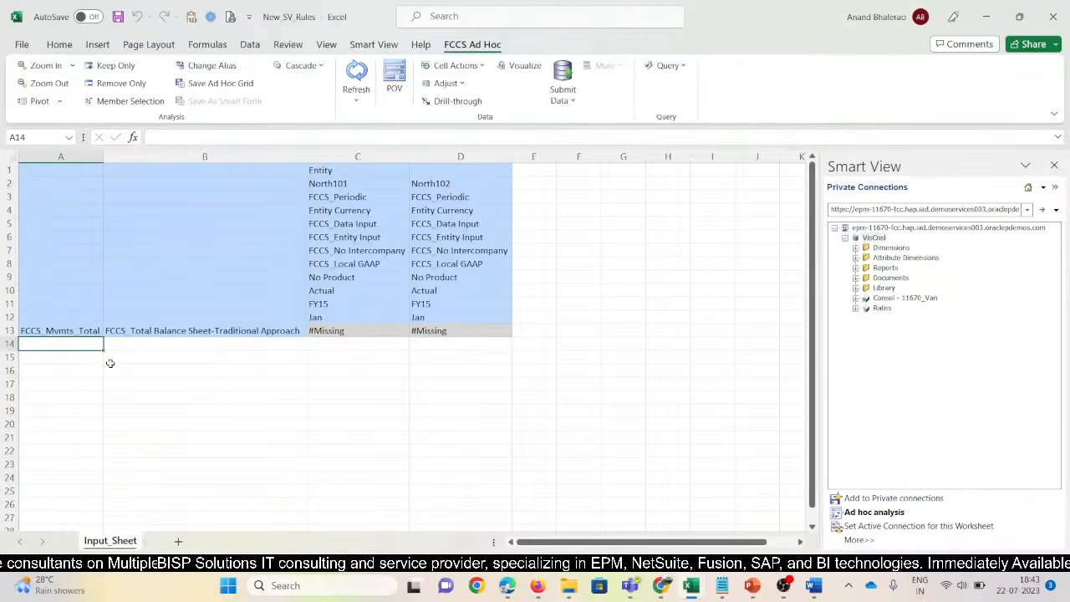
key("ctrl+v")
left_click(357, 74)
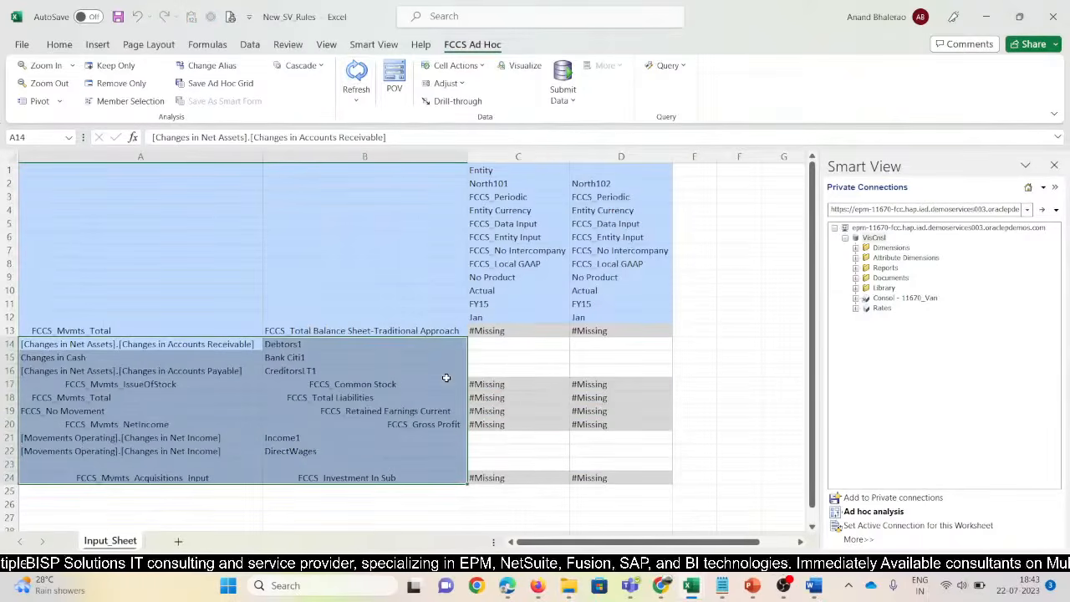
Switch the grid's alias table to Default
left_click(374, 47)
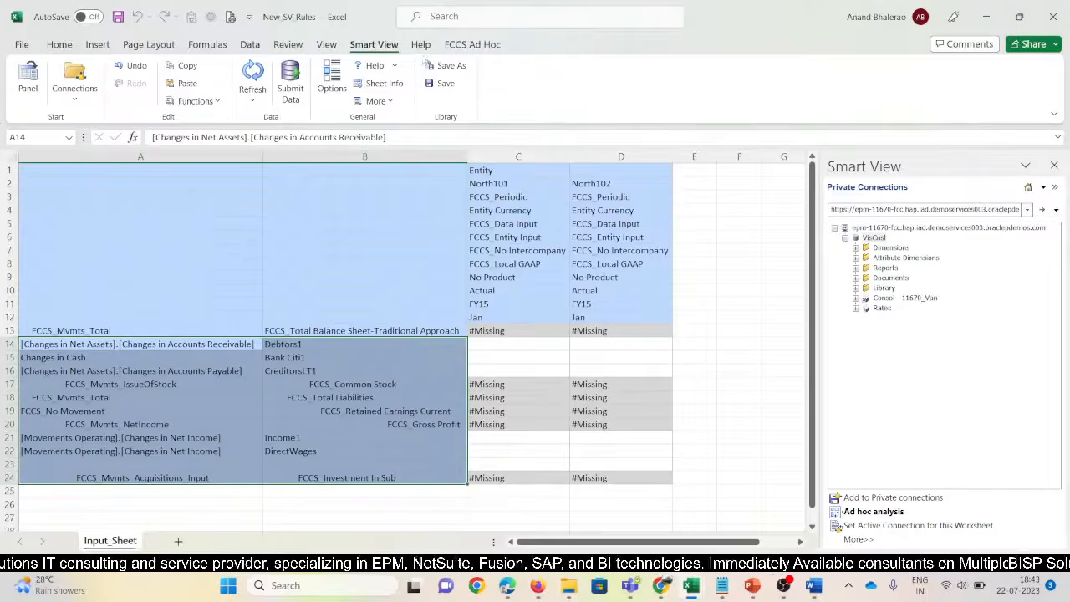
left_click(472, 44)
left_click(216, 67)
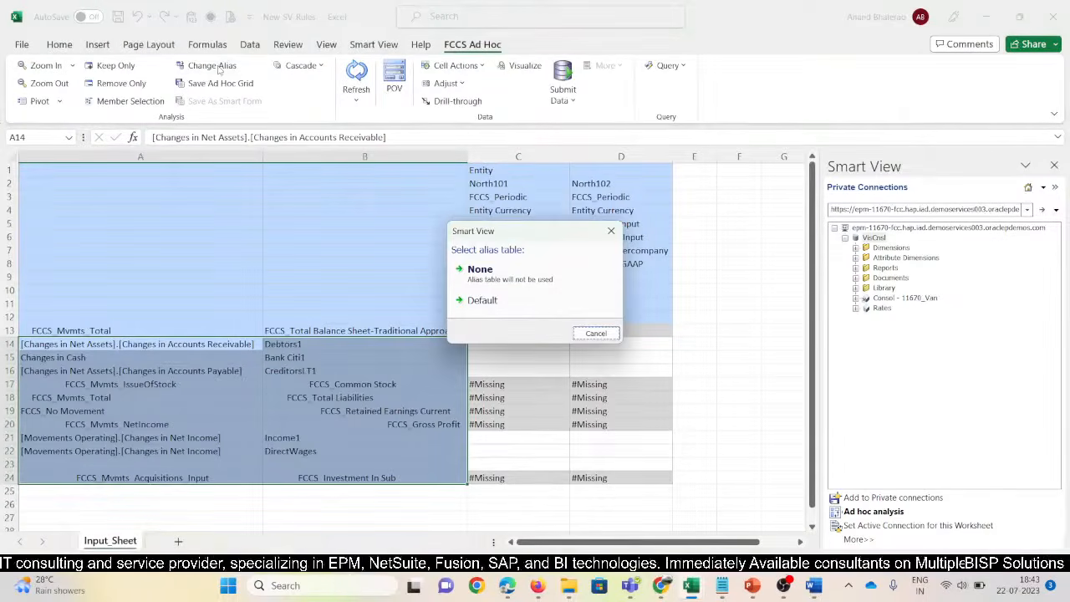
left_click(500, 299)
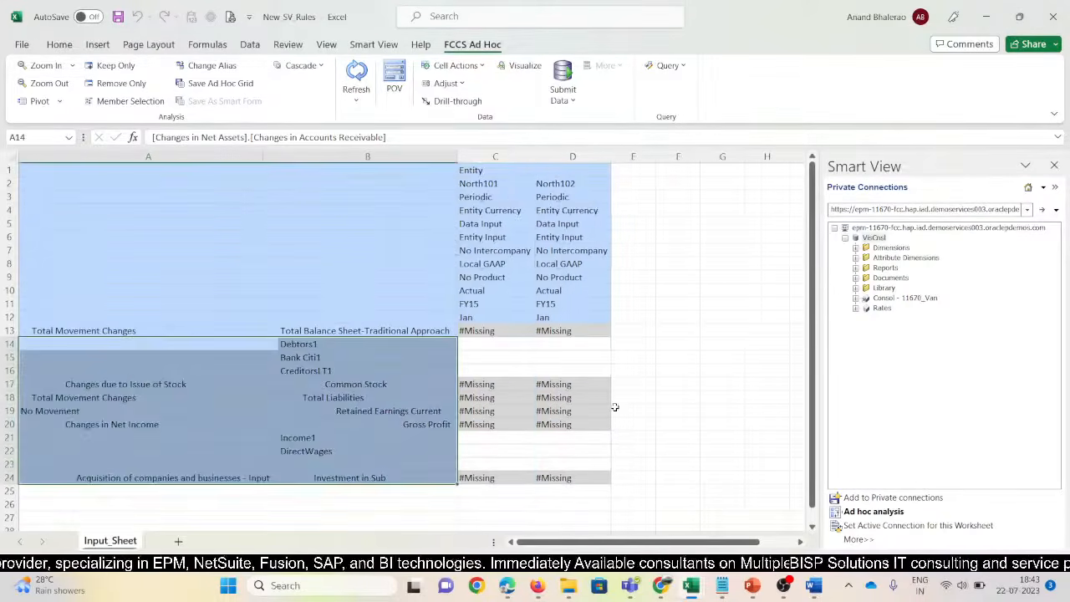
Paste Changes in Accounts Receivable into A14, refresh, and set the alias table to None
left_click(228, 346)
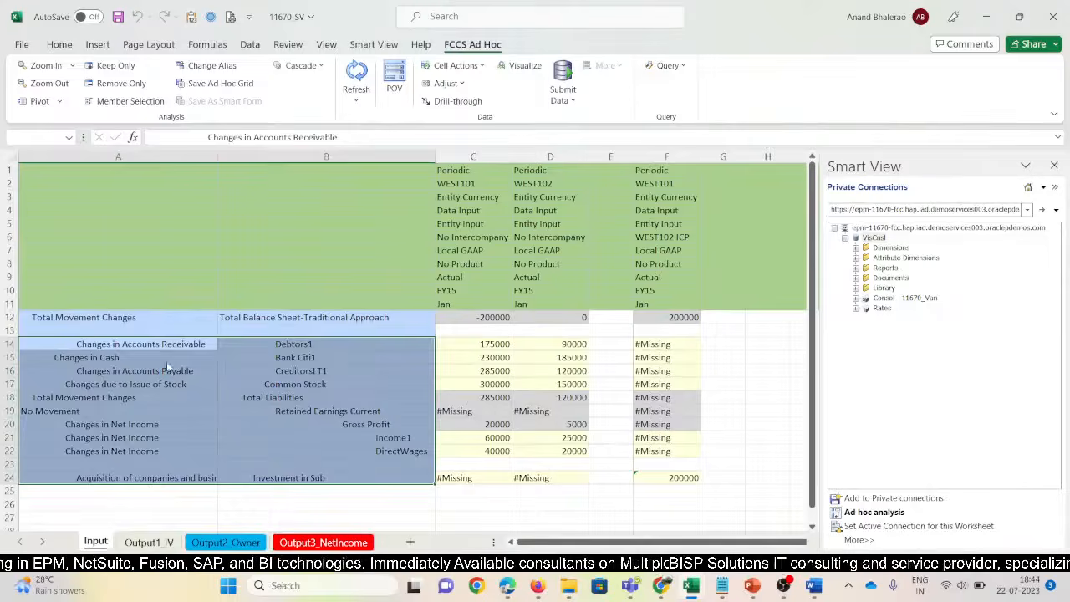
left_click(167, 371)
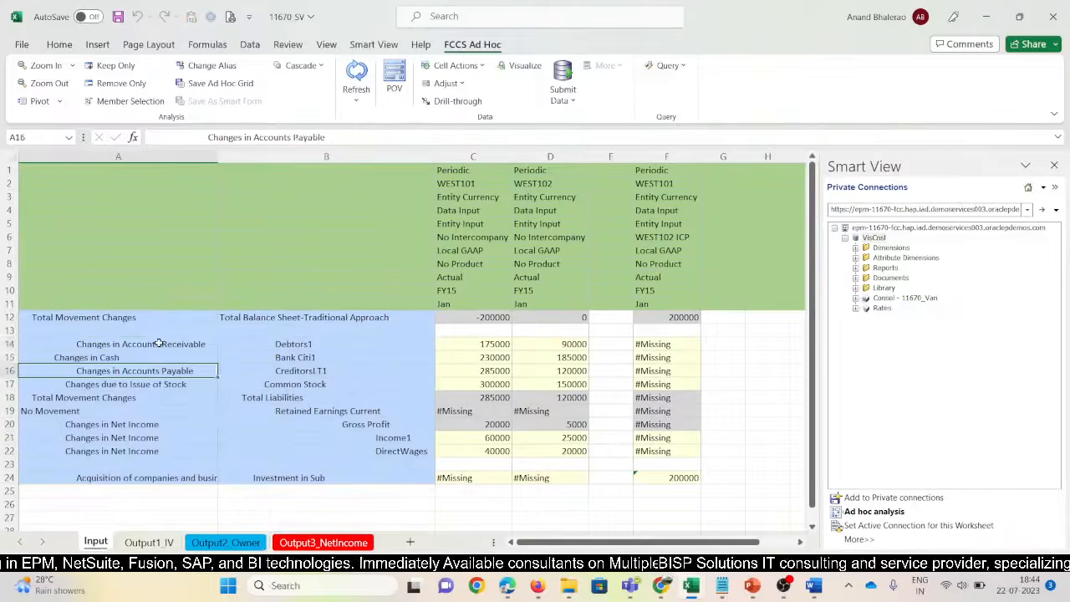
left_click(159, 343)
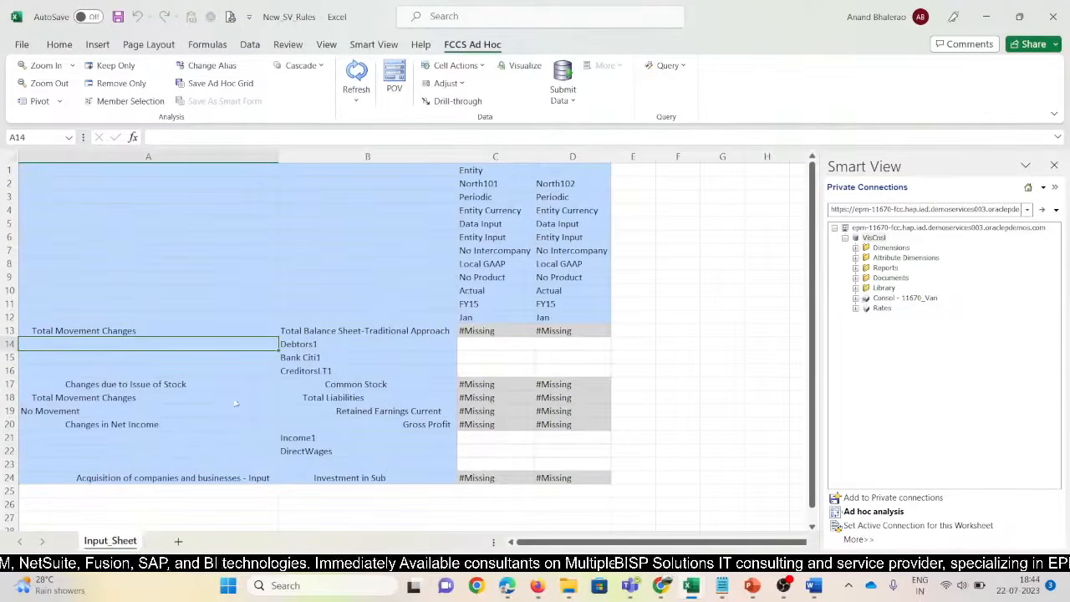
type("Changes in Accounts Receivable")
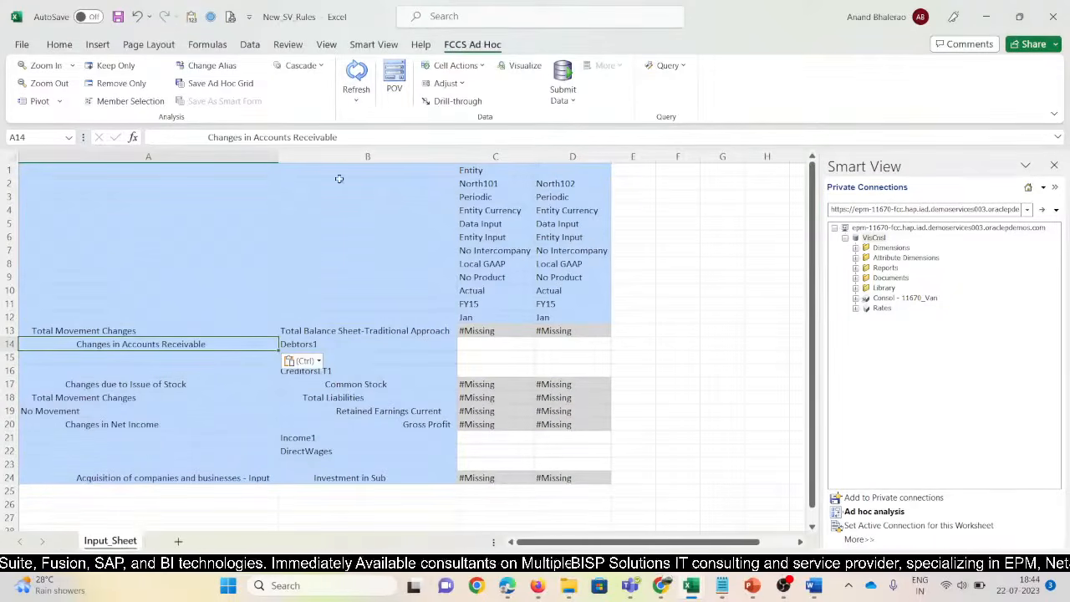
left_click(356, 79)
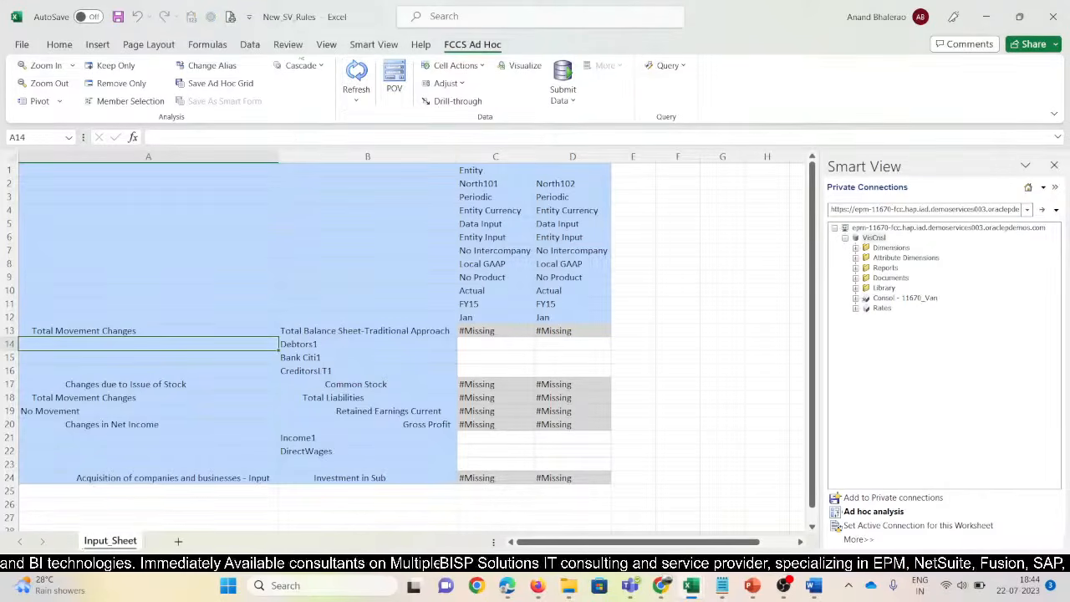
left_click(213, 67)
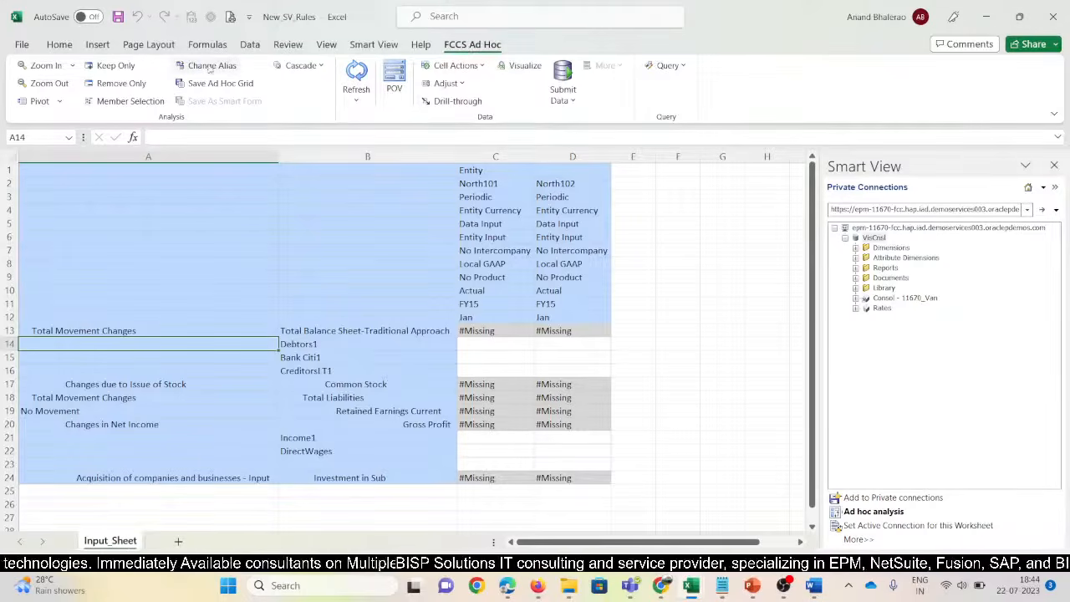
left_click(479, 273)
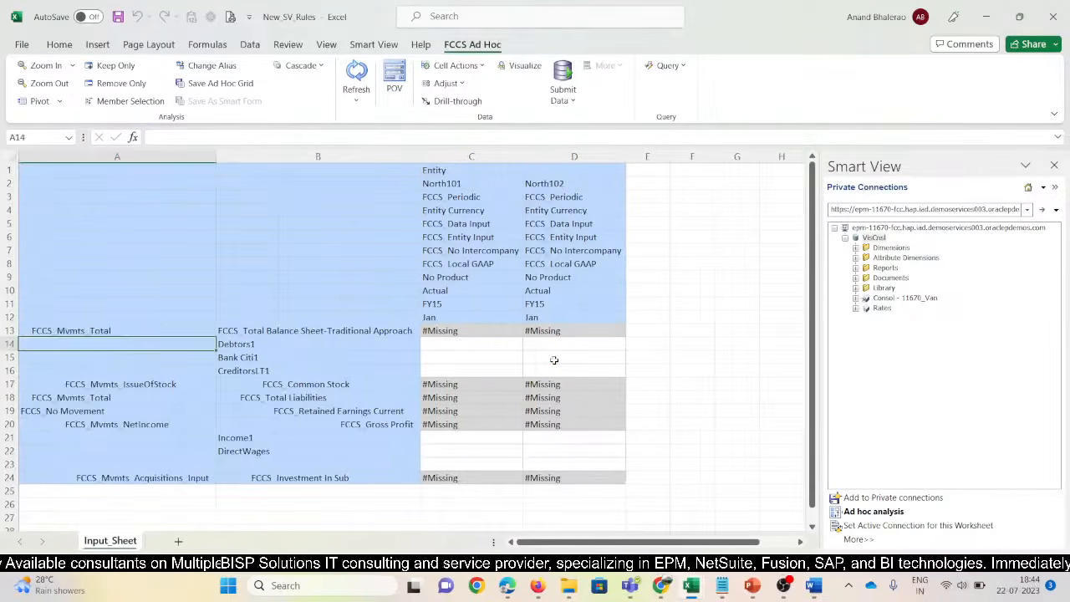
Copy the four movement labels A14:A17 from 11670 SV into A14:A17 and refresh
key("alt+Tab")
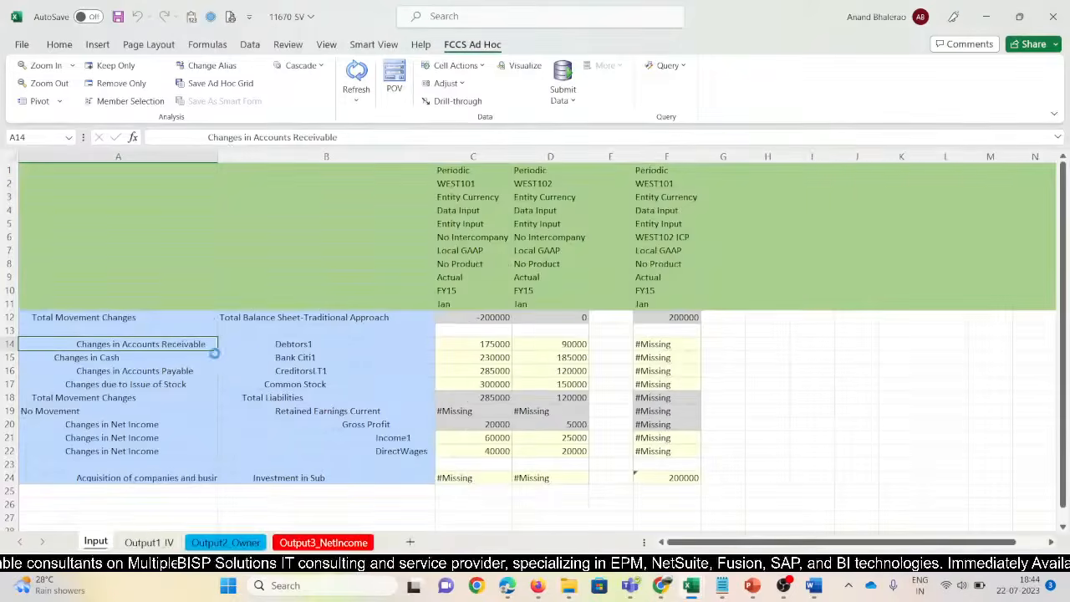
key("shift+Down")
key("shift+Down")
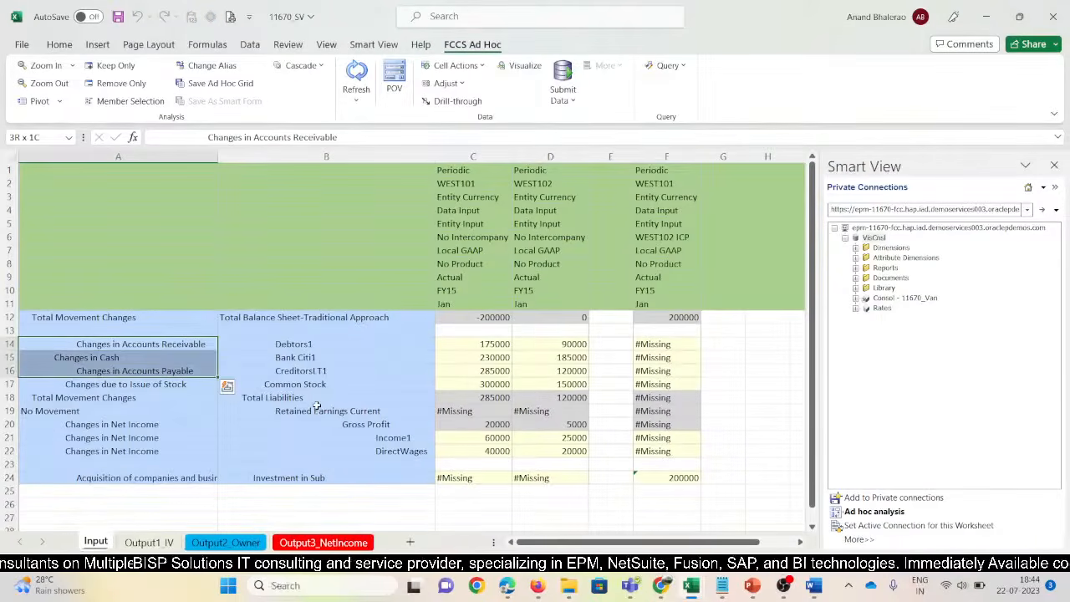
key("shift+Down")
key("ctrl+c")
key("alt+Tab")
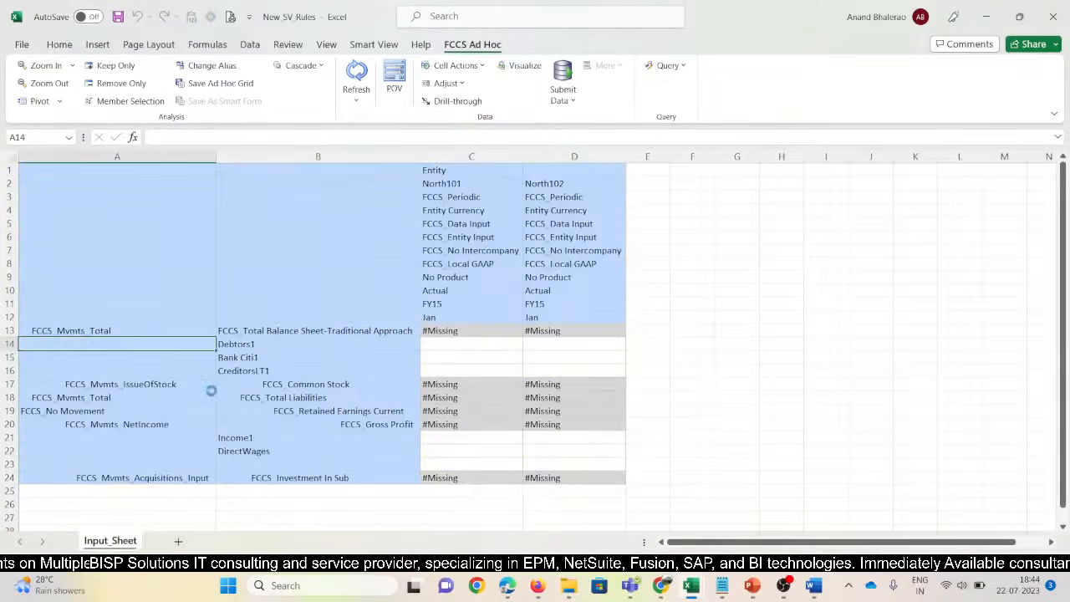
key("ctrl+v")
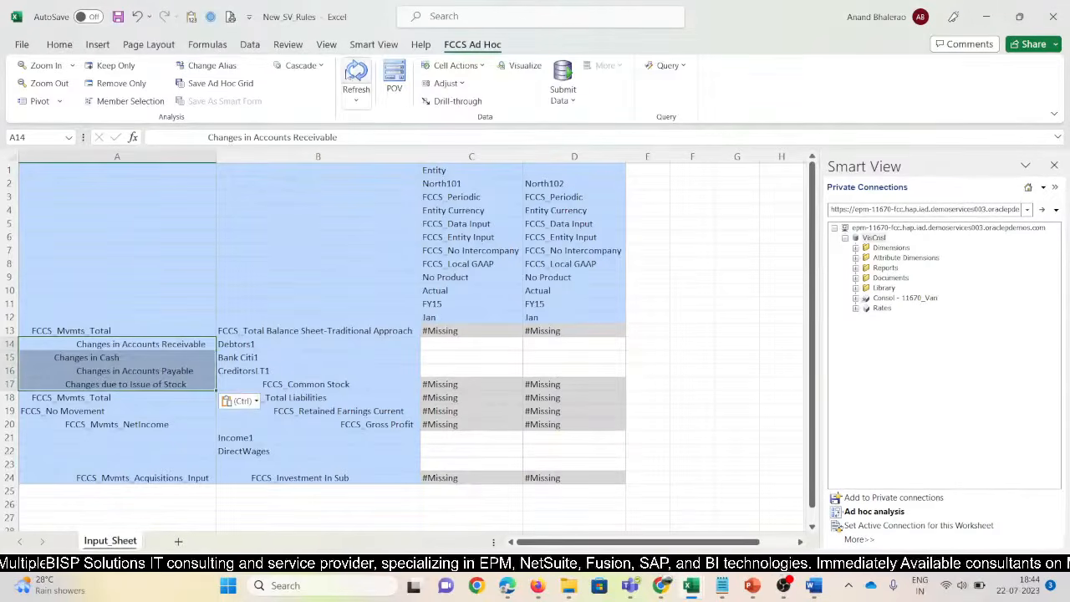
left_click(351, 73)
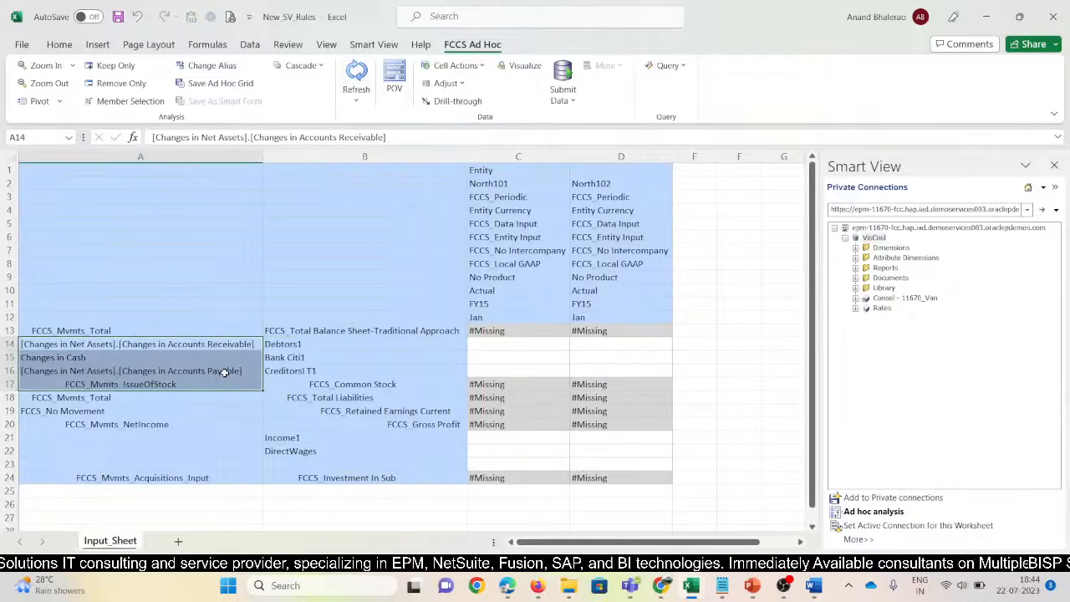
Refresh the grid again from B14 and start a new ad hoc analysis
left_click(303, 349)
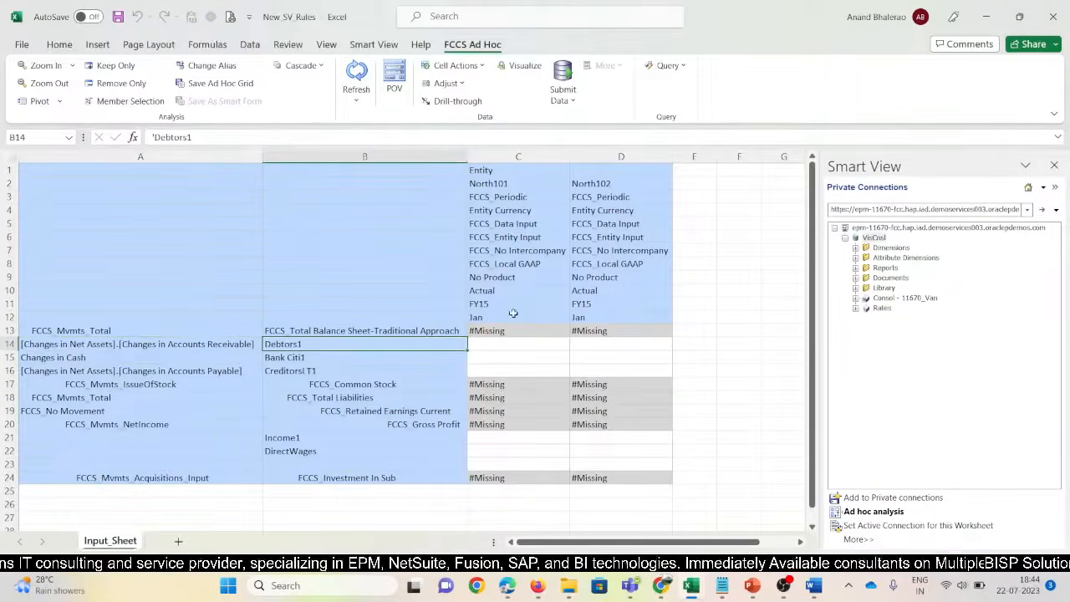
left_click(366, 87)
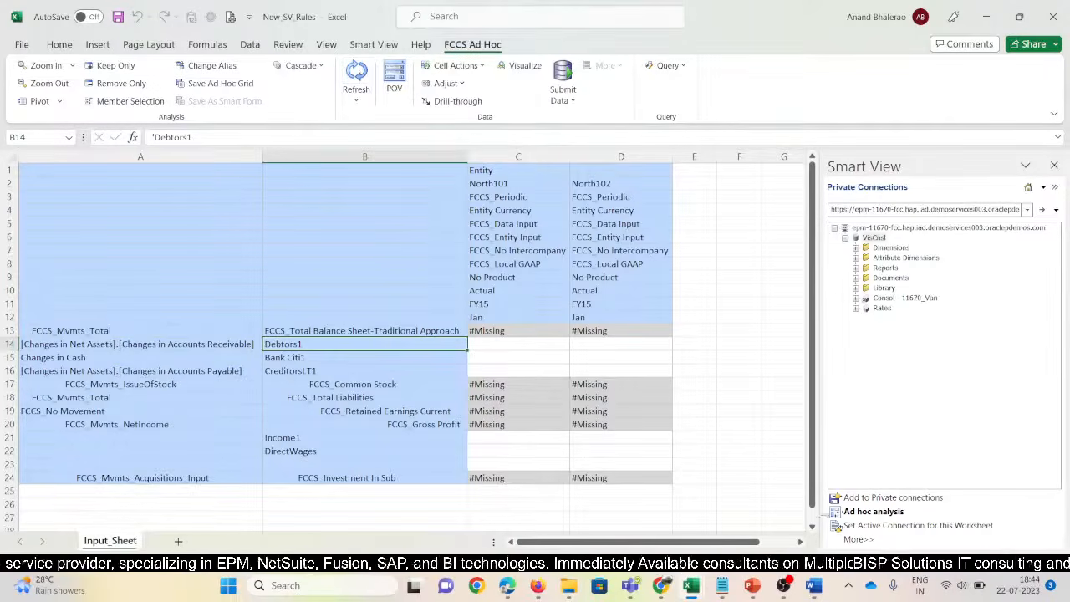
left_click(870, 514)
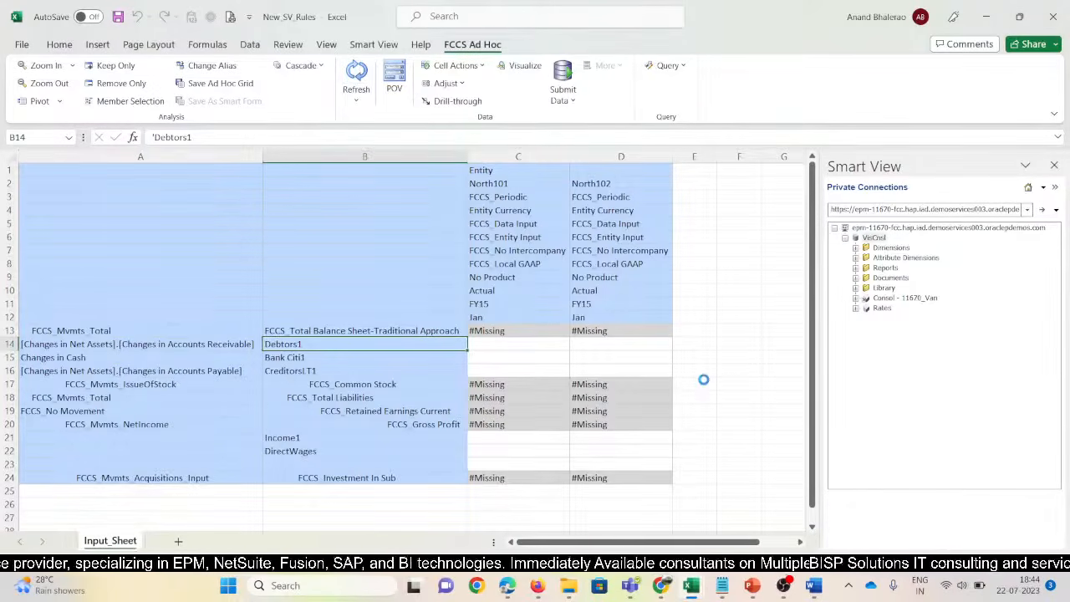
Start a fresh Consol ad hoc grid with the sheet cleared, and insert blank rows above it
left_click(508, 274)
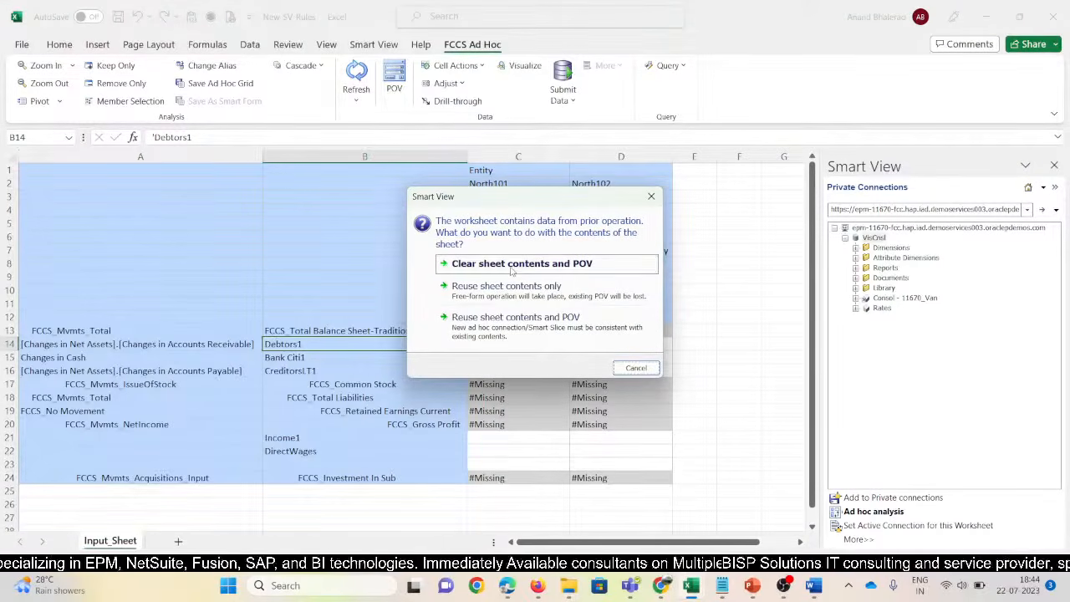
left_click(512, 265)
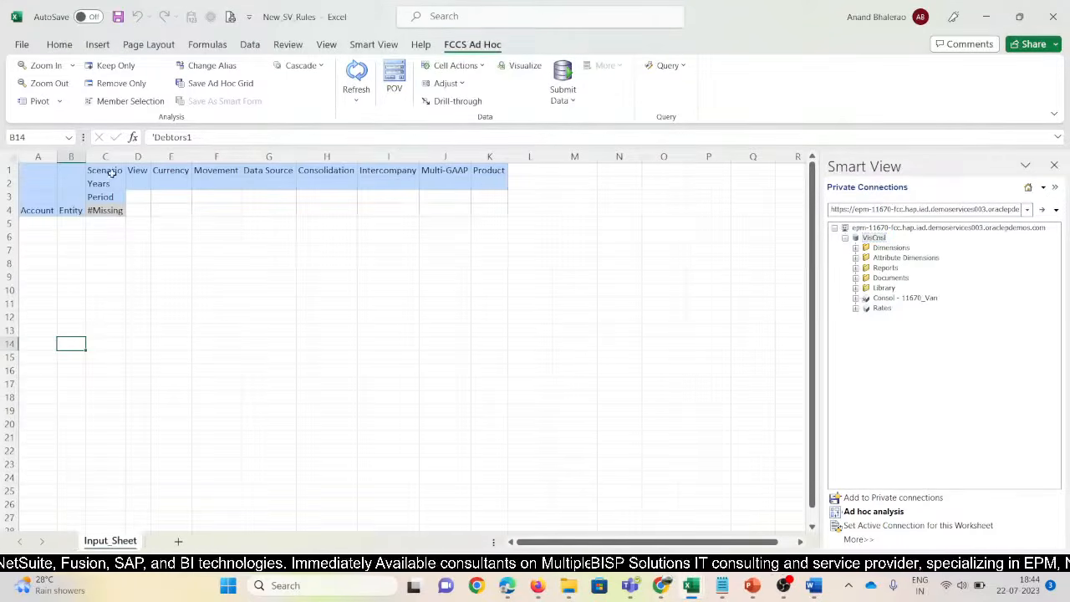
left_click(111, 172)
key("alt")
key("h")
key("i")
key("r")
key("F4")
key("F4")
key("F4")
key("F4")
key("F4")
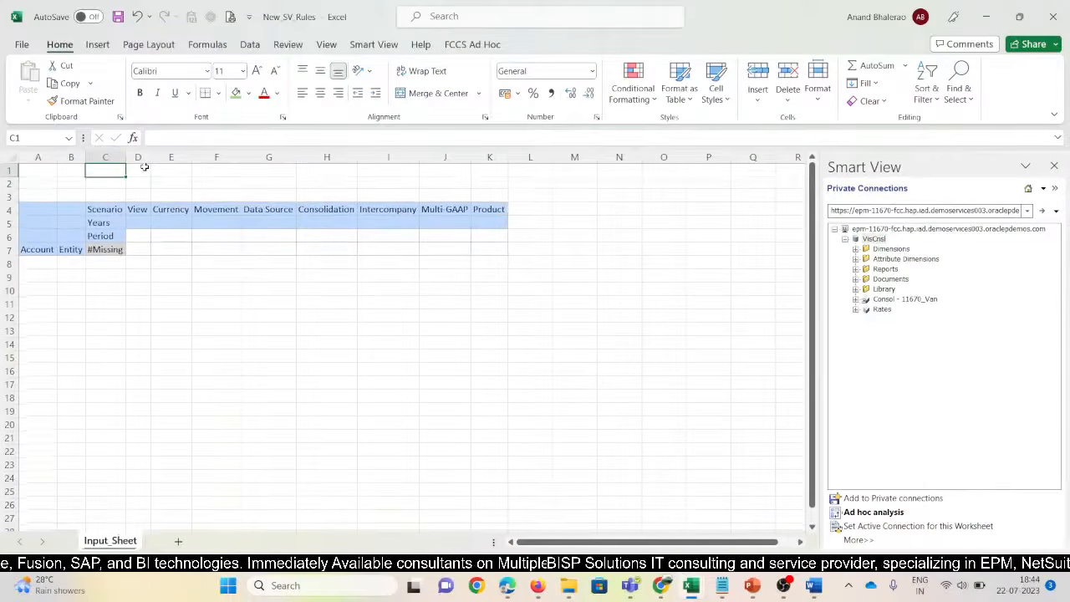
key("F4")
key("F4")
key("F4")
key("F4")
key("F4")
key("F4")
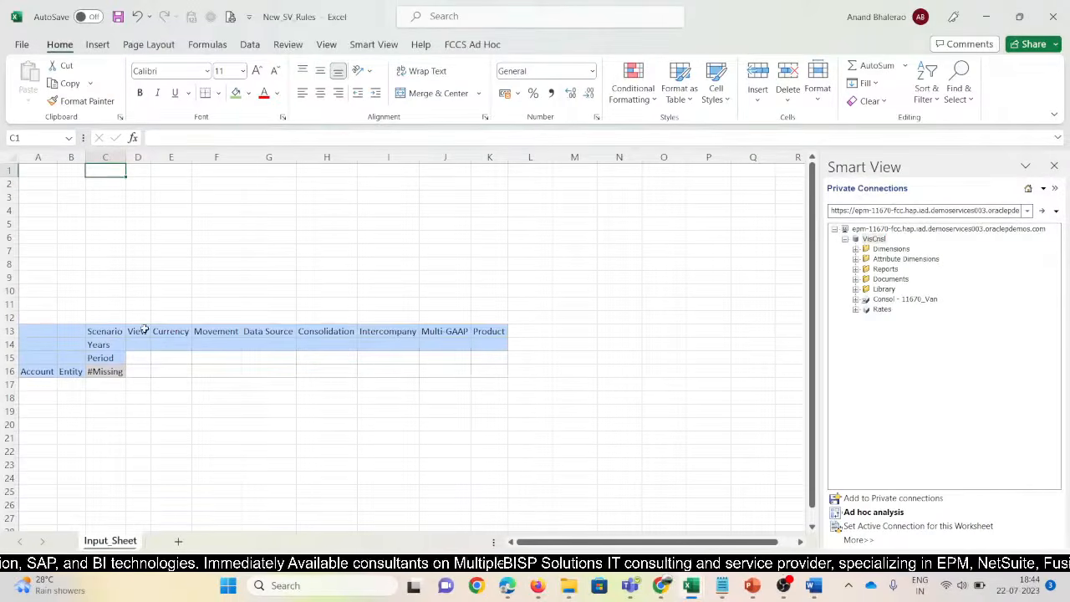
Paste the View-through-Product headers from D13:K13 into C1 as transposed values
left_click_drag(144, 331, 474, 333)
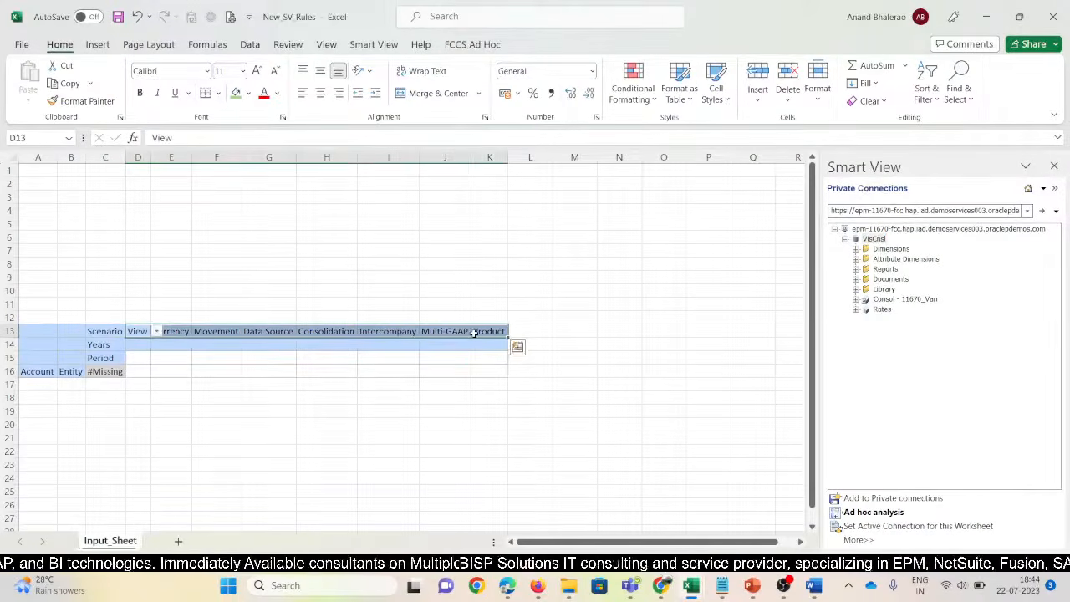
key("ctrl+c")
left_click(114, 171)
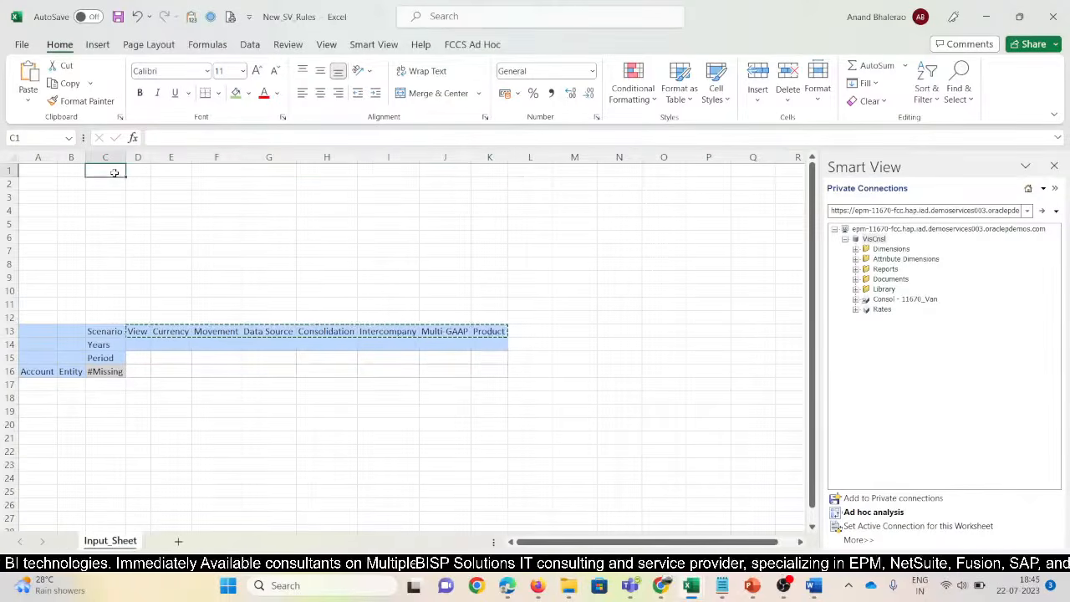
key("alt+e")
key("s")
key("v")
key("e")
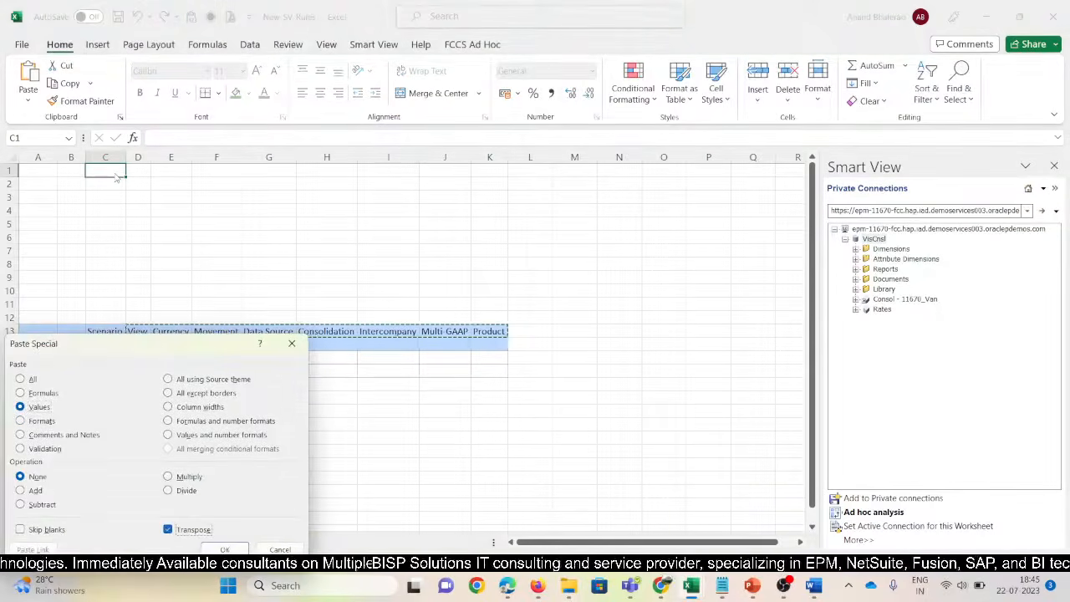
key("Return")
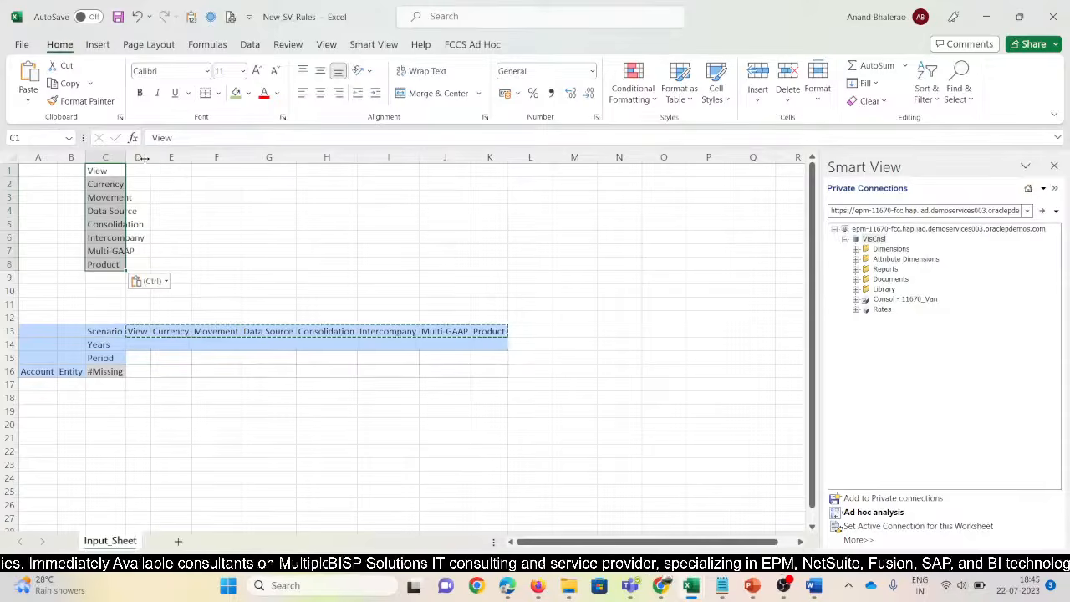
Delete the redundant header columns D–L and the empty rows 9–12
left_click_drag(140, 158, 535, 157)
key("ctrl+minus")
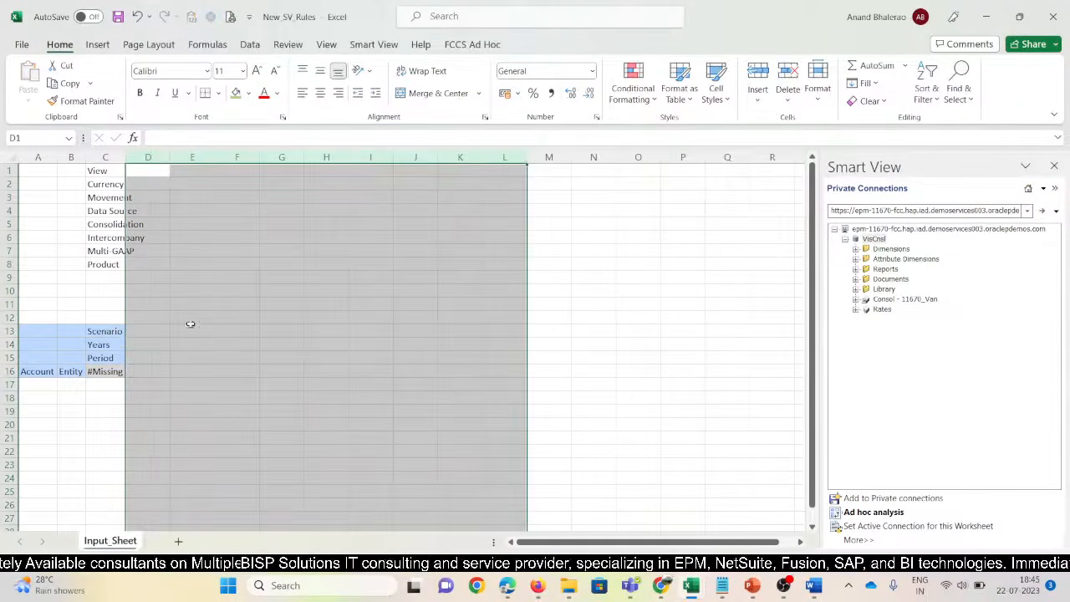
left_click_drag(102, 277, 102, 311)
key("shift+space")
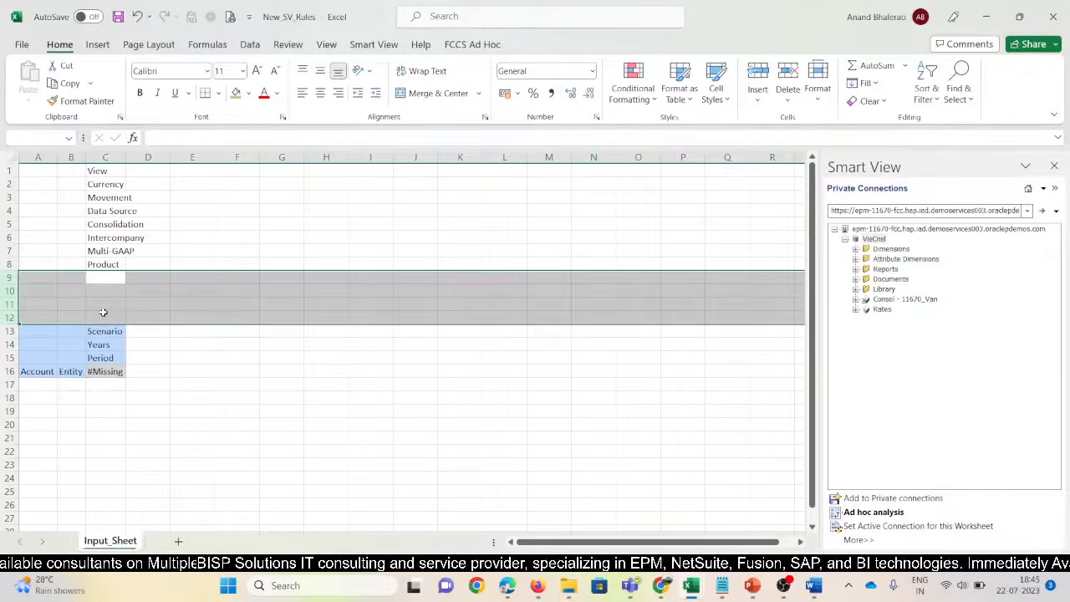
key("ctrl+minus")
left_click(103, 170)
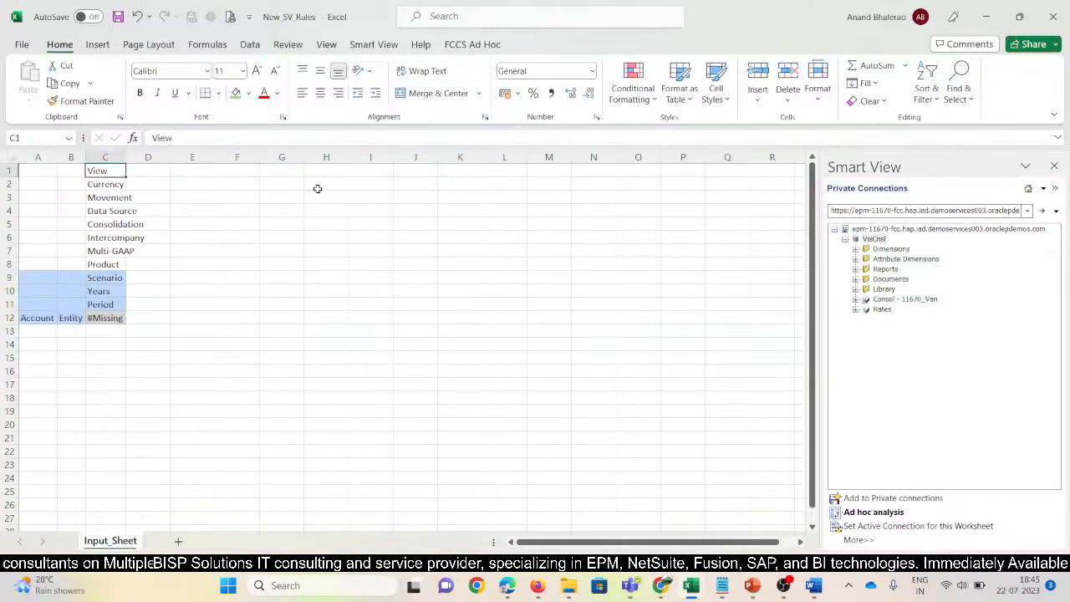
Enter Periodic as the view member and refresh the ad hoc grid
type("Periodic")
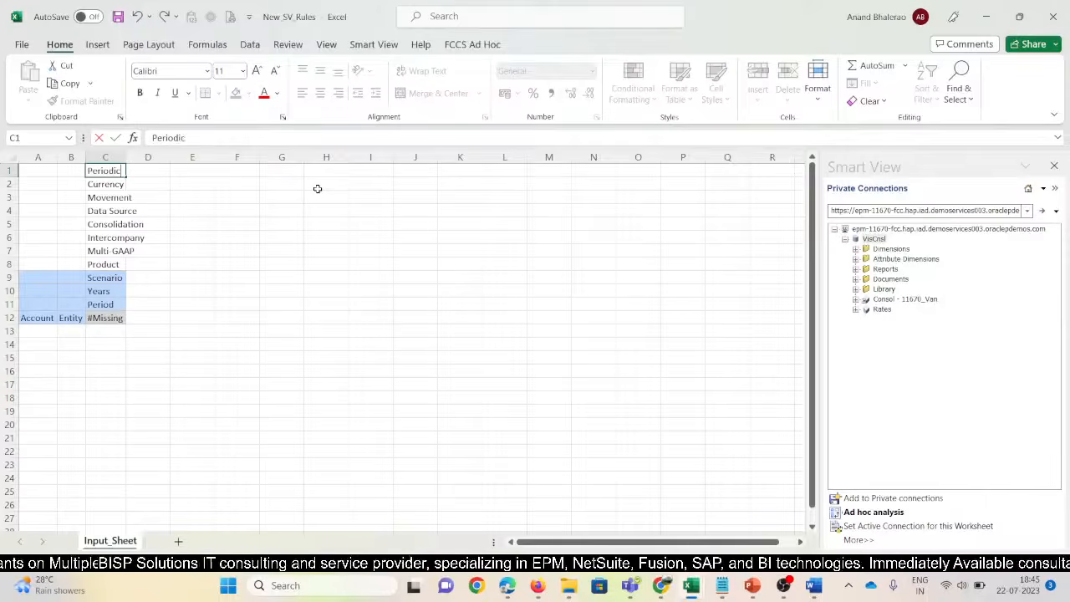
key("Return")
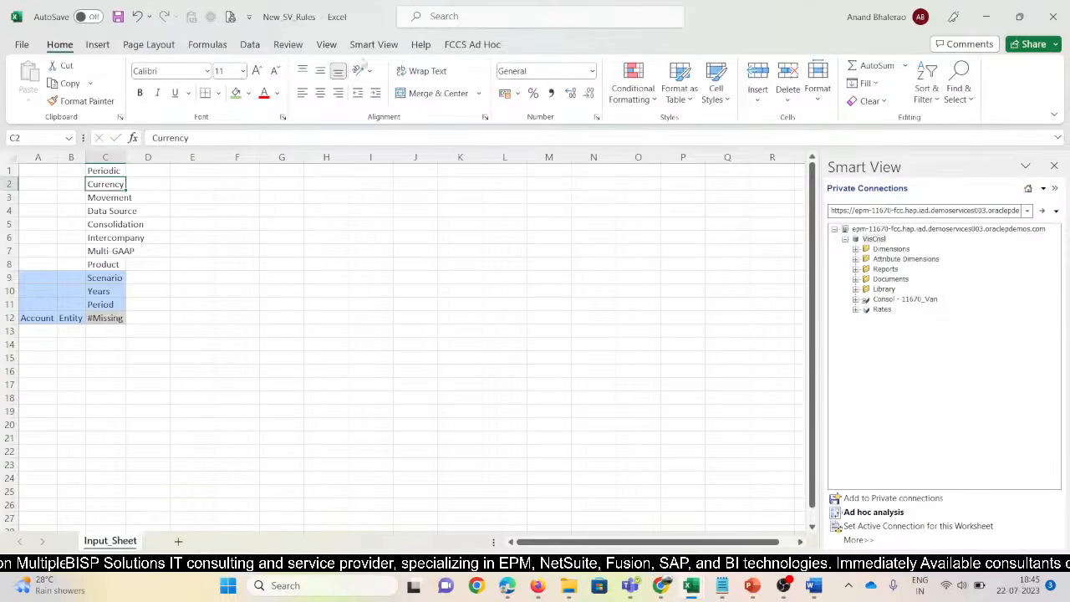
left_click(373, 45)
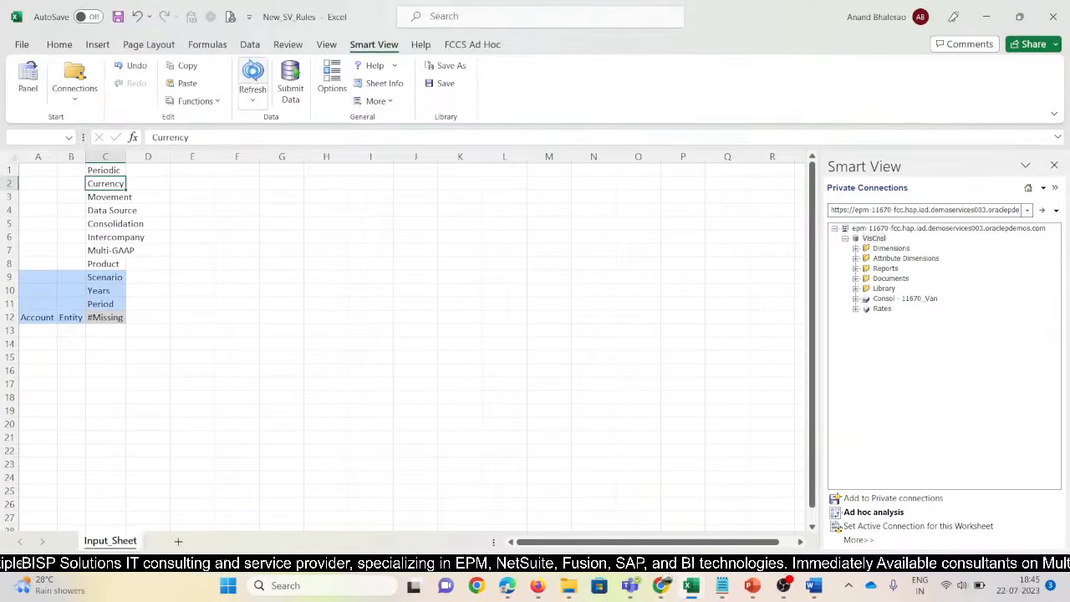
left_click(253, 75)
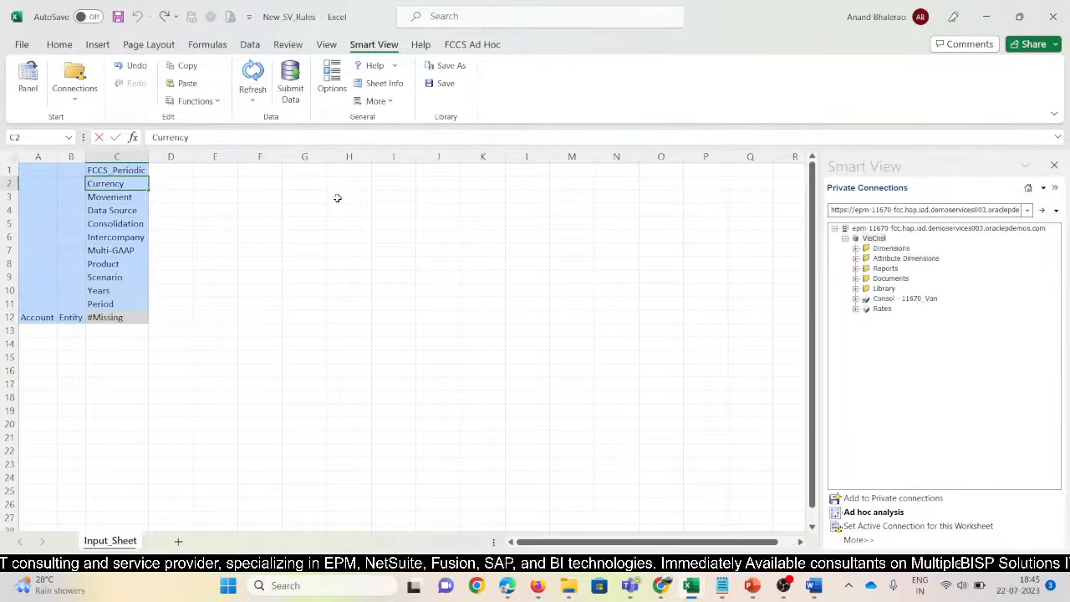
Set the POV to Entity Currency, No Movement, Data Input and Entity Input
type("Entity")
key("Return")
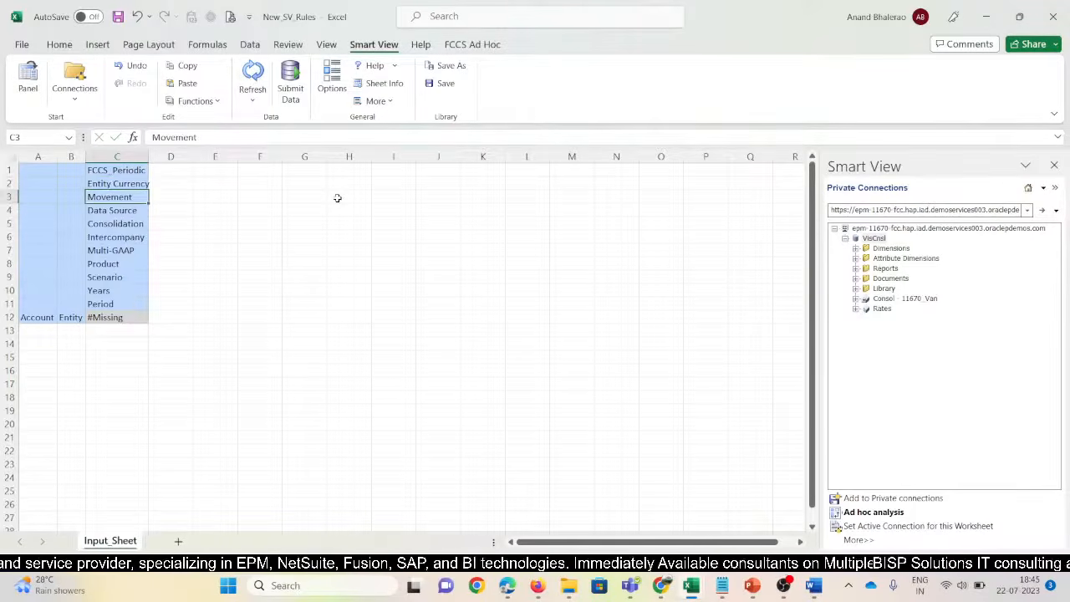
key("F2")
key("Home")
type("No")
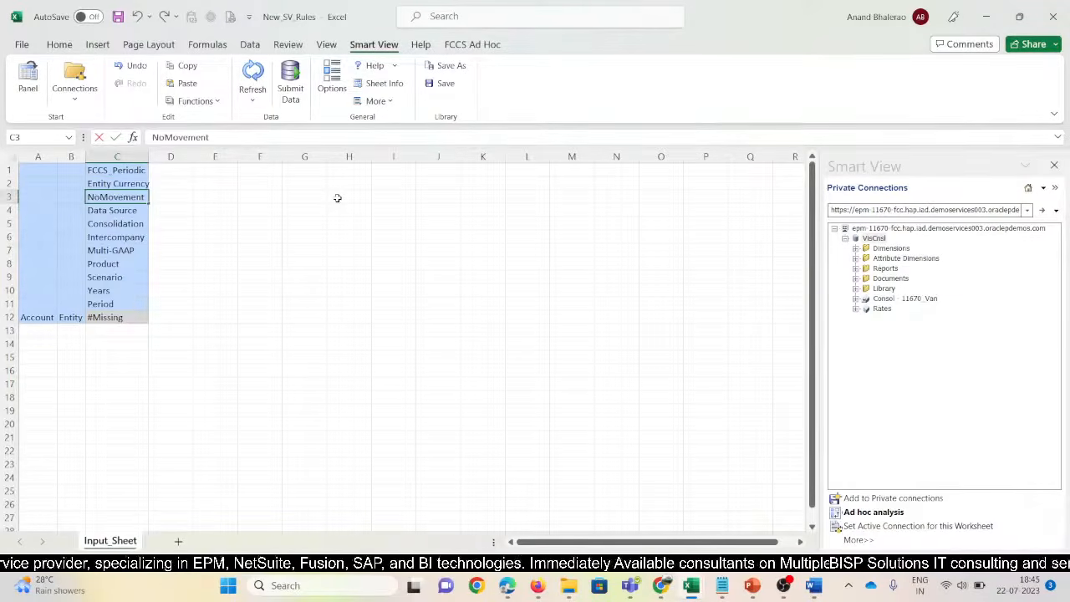
key("Return")
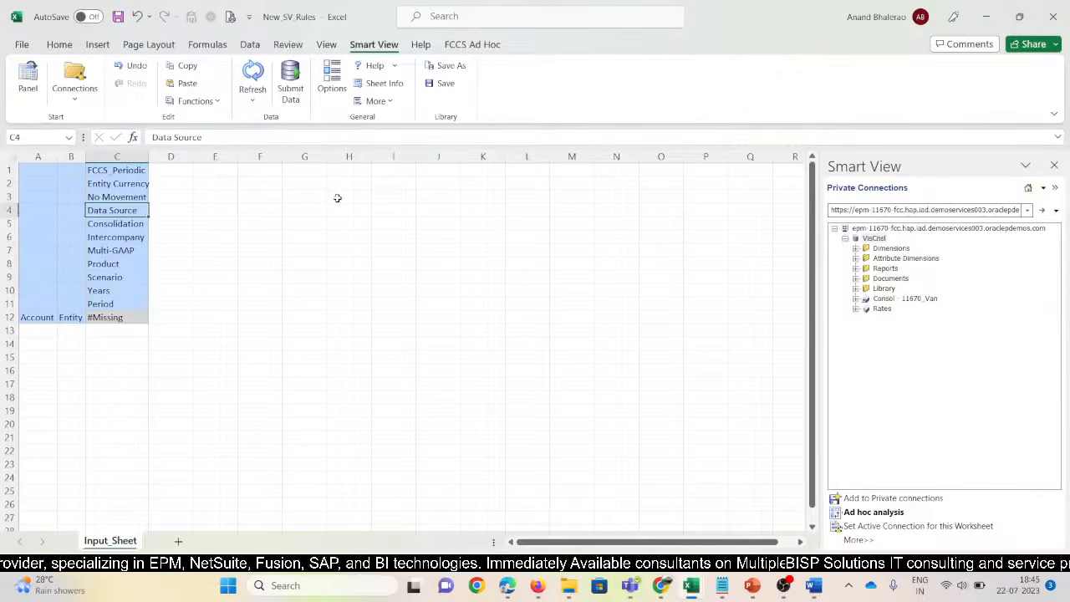
key("F2")
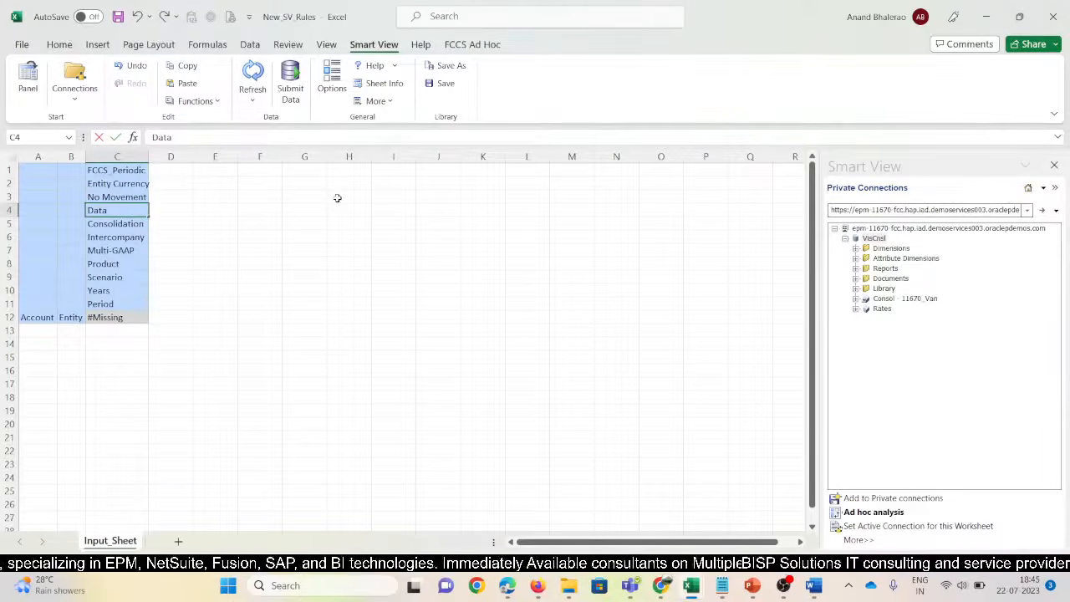
key("Return")
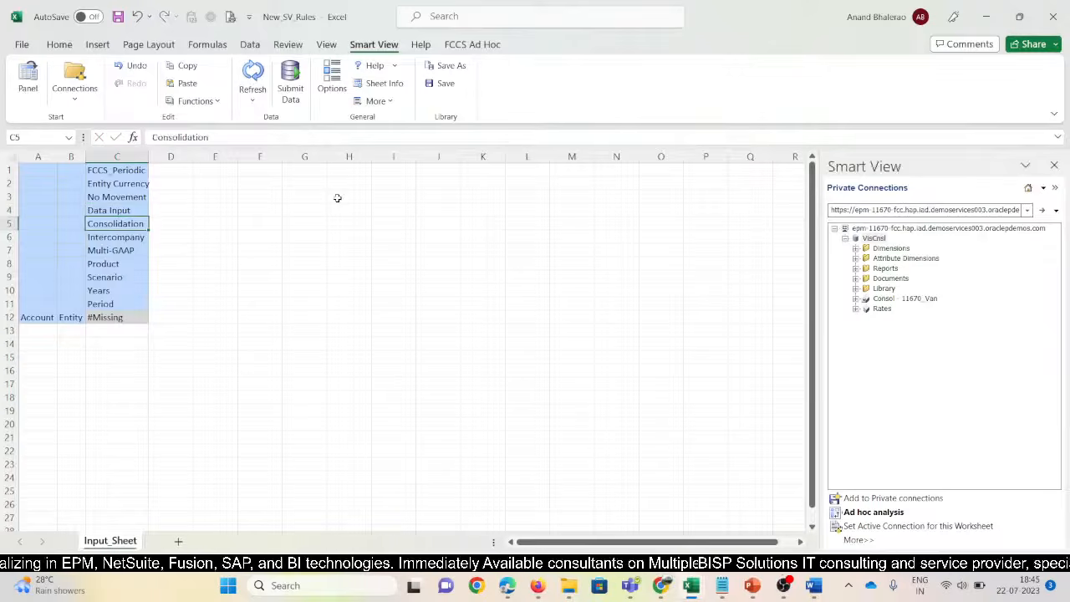
type("E")
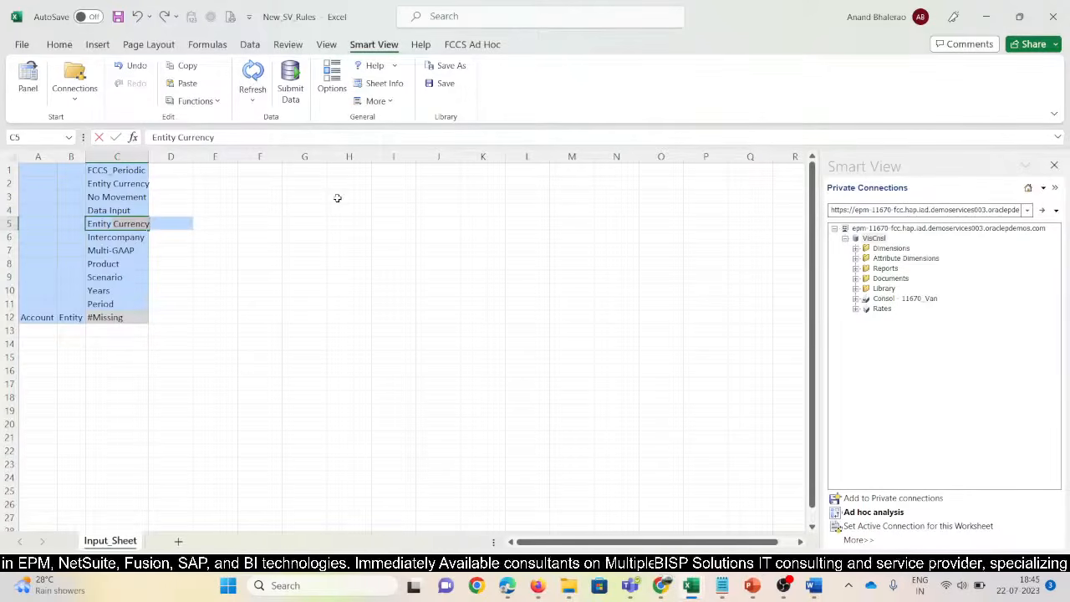
type("ntity Input")
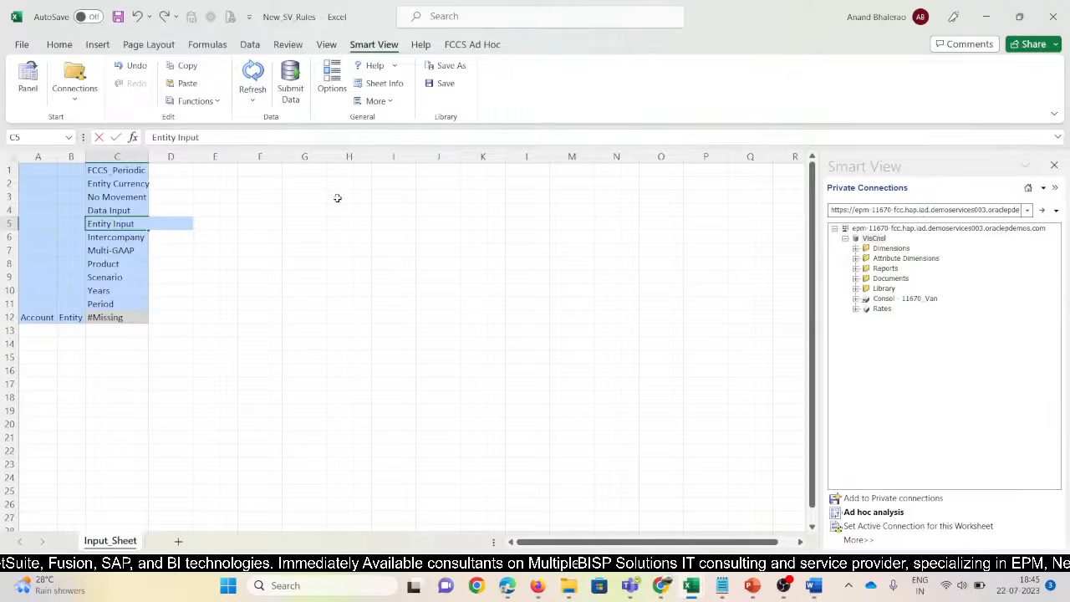
key("Return")
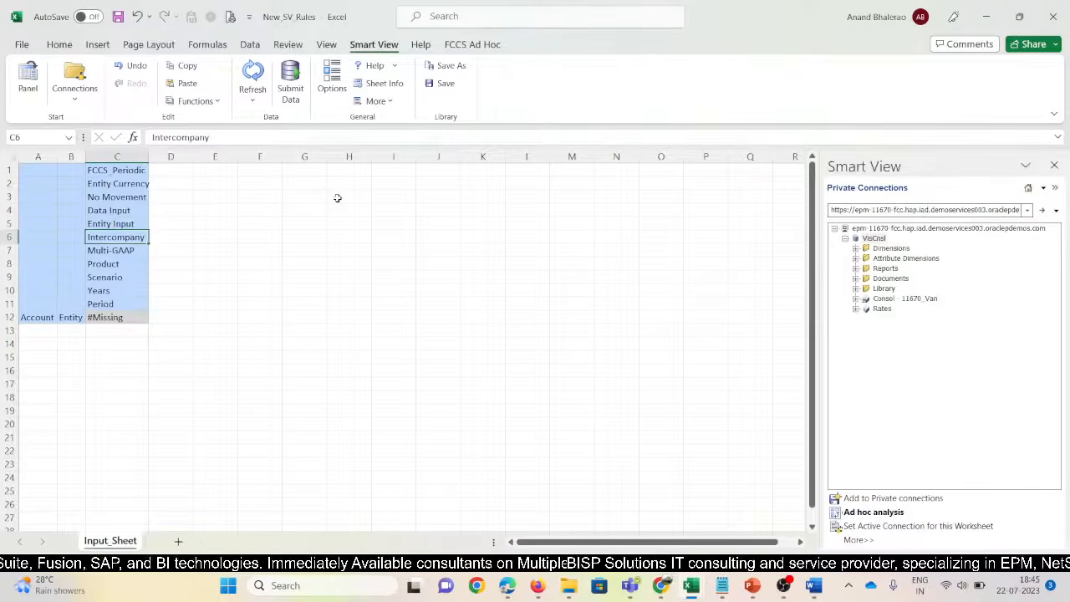
Set intercompany to No Intercompany, Multi-GAAP to Local GAAP, and product to No Product
key("F2")
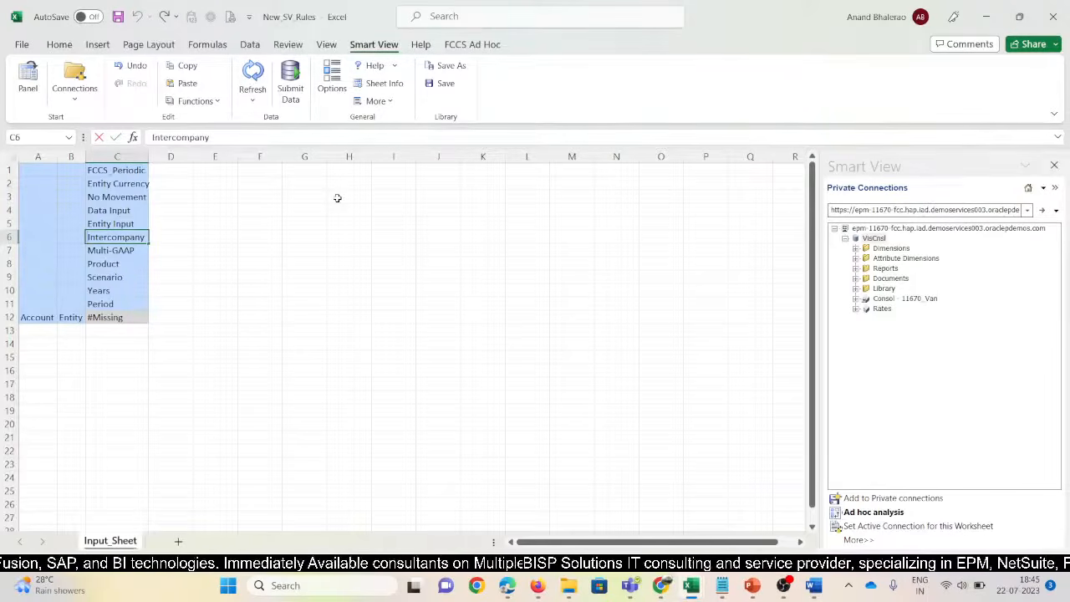
key("Home")
type("No")
key("Return")
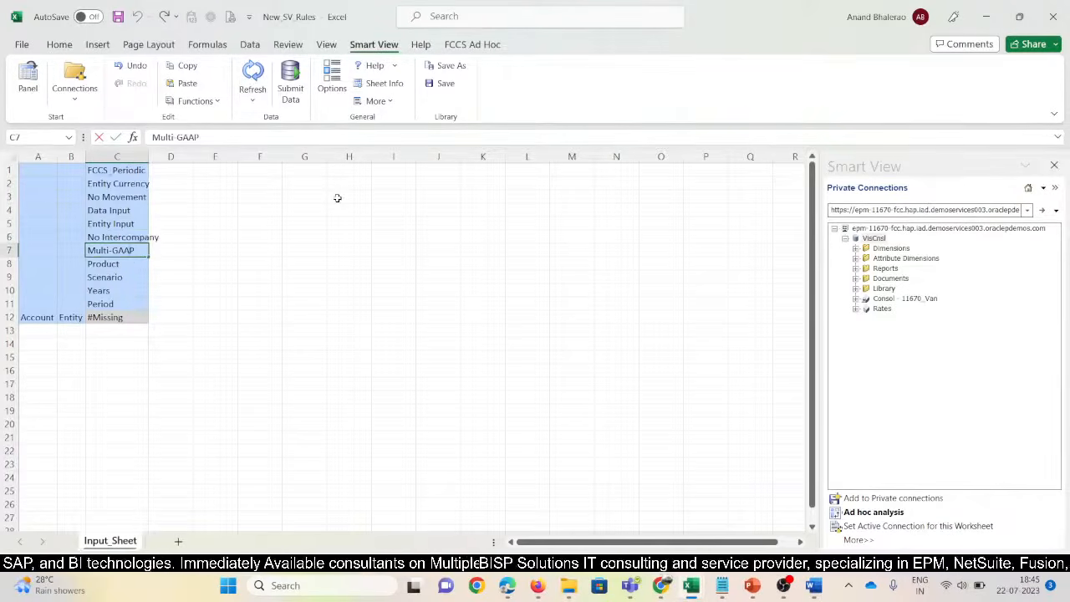
key("BackSpace")
key("BackSpace")
key("BackSpace")
key("BackSpace")
key("BackSpace")
key("BackSpace")
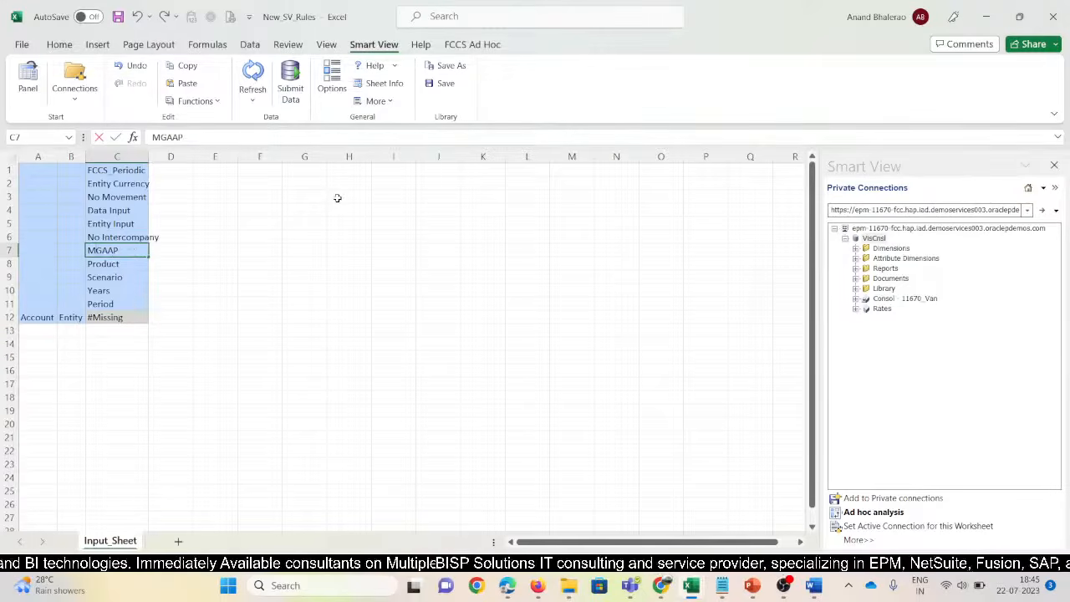
type("Local")
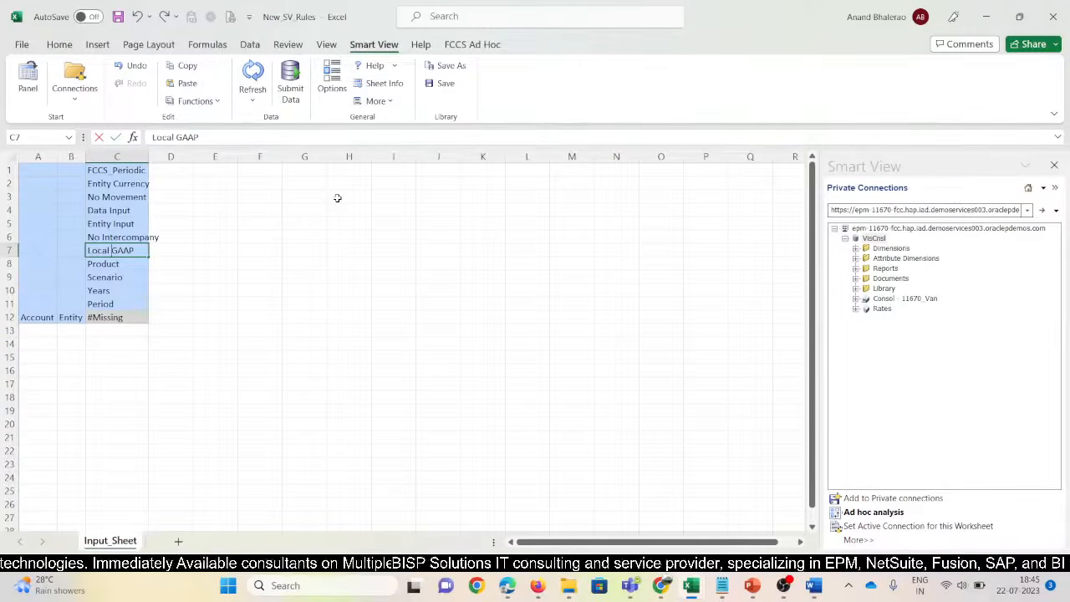
key("Return")
key("F2")
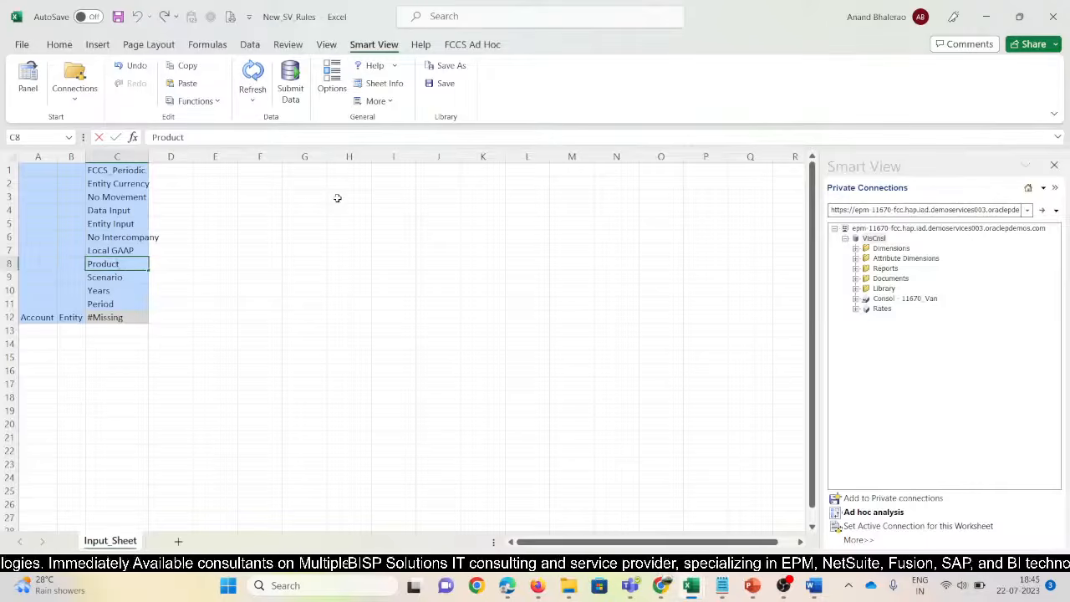
key("Home")
type("No")
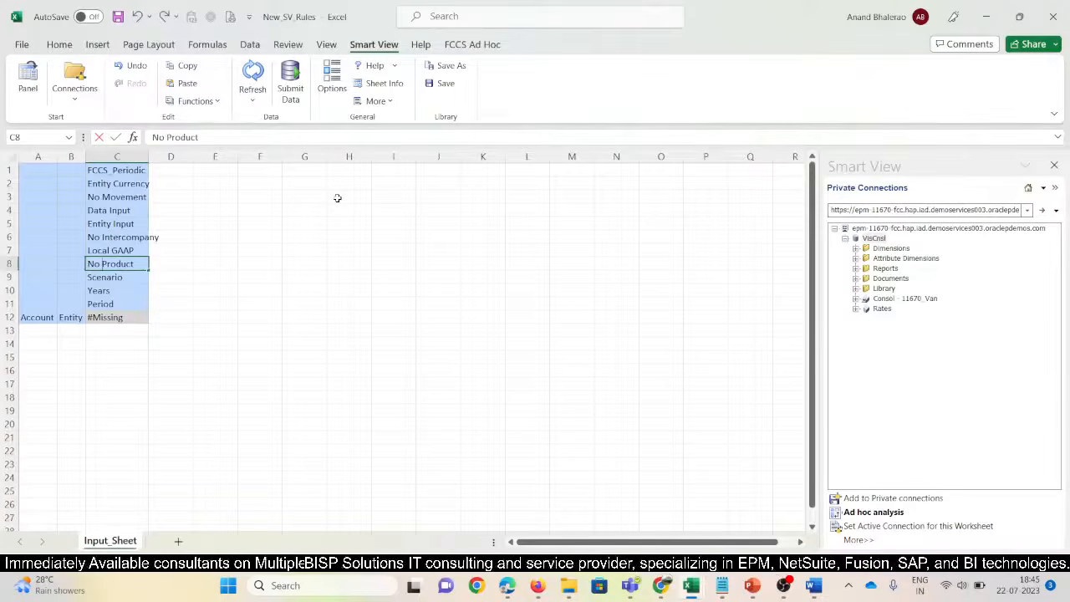
key("Return")
Set the scenario to Actual, year to FY15 and period to Jan
key("F2")
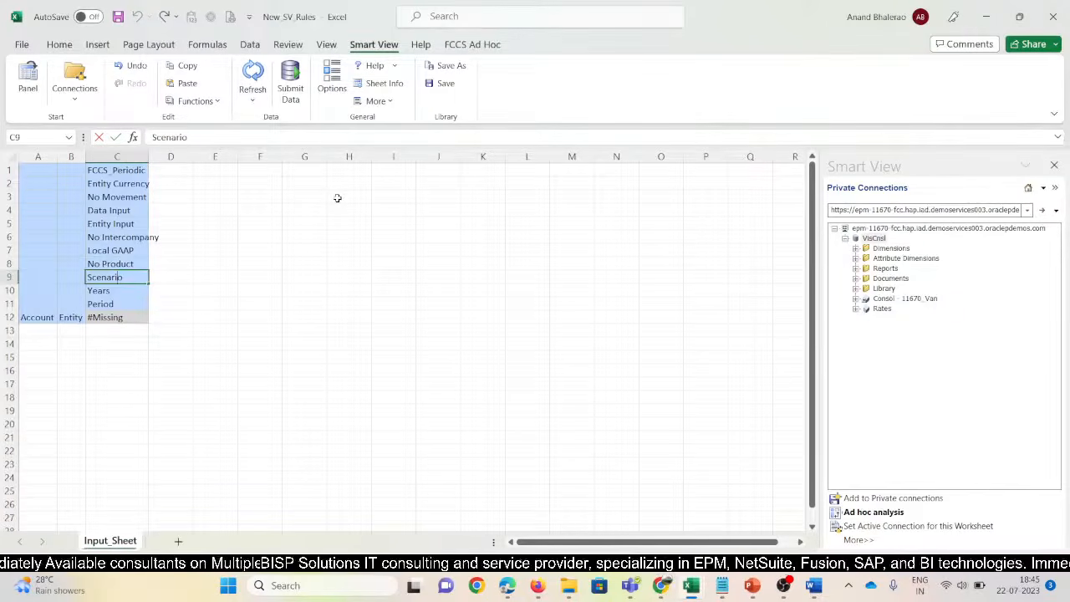
key("Return")
key("Up")
type("A")
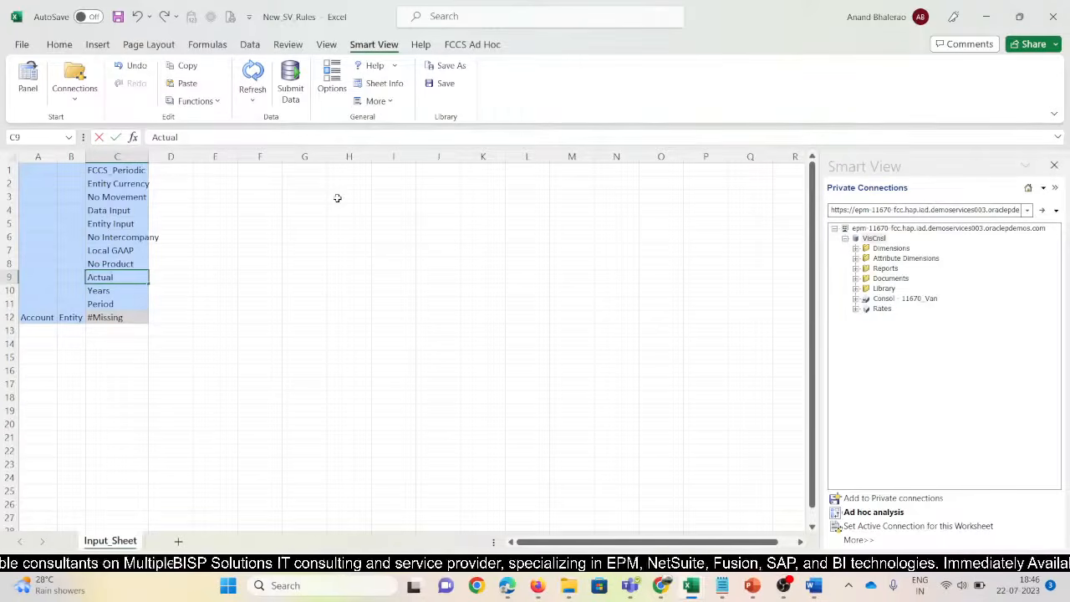
key("Return")
type("FY")
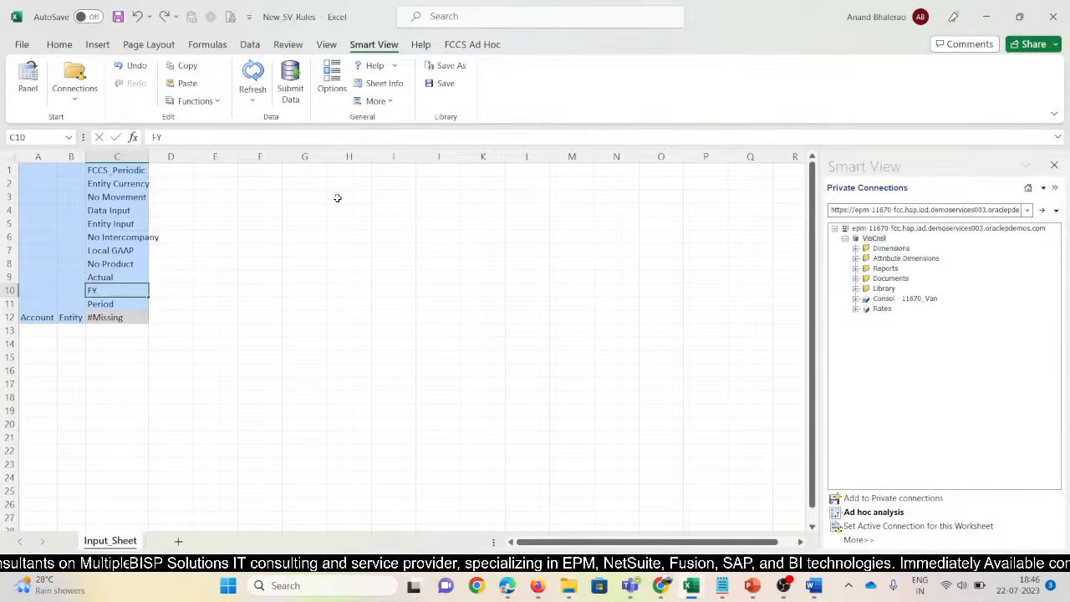
type("15")
key("Return")
type("Jan")
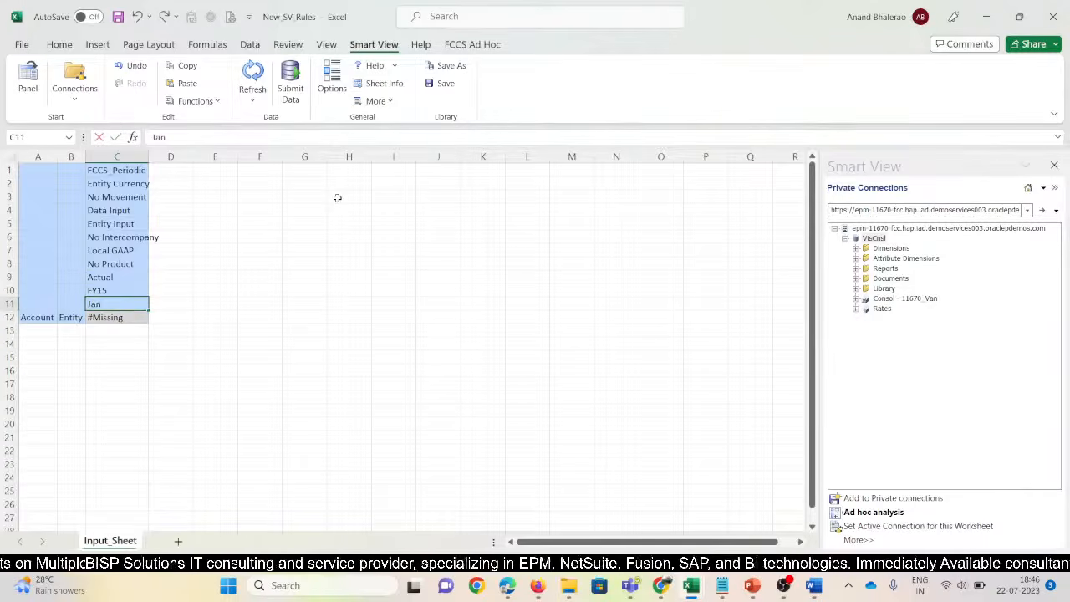
key("Return")
Enter W_101 as the entity in B12 and refresh the grid
key("Left")
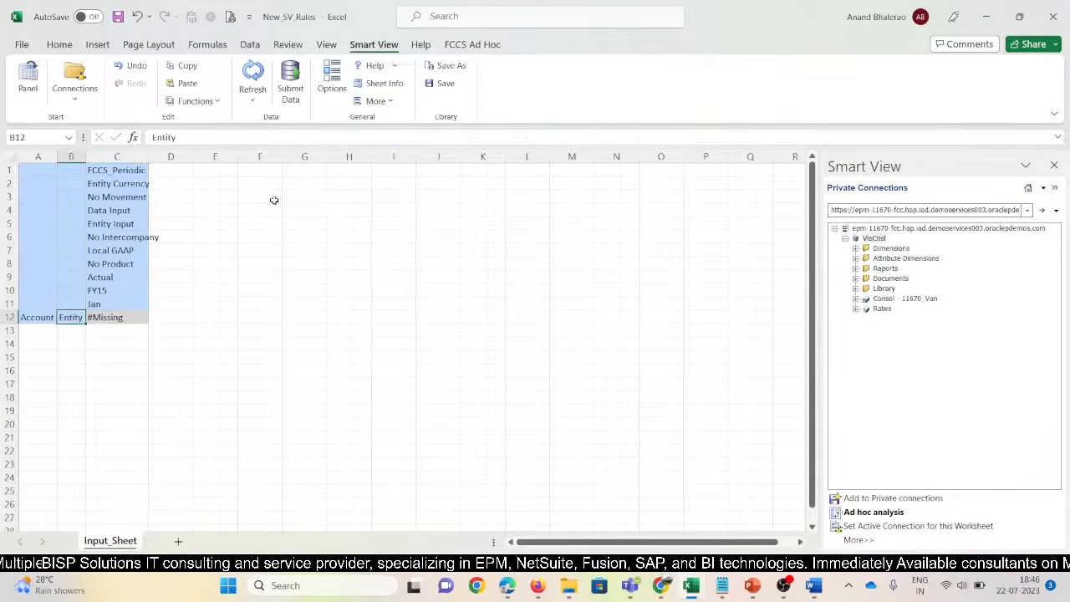
type("W_")
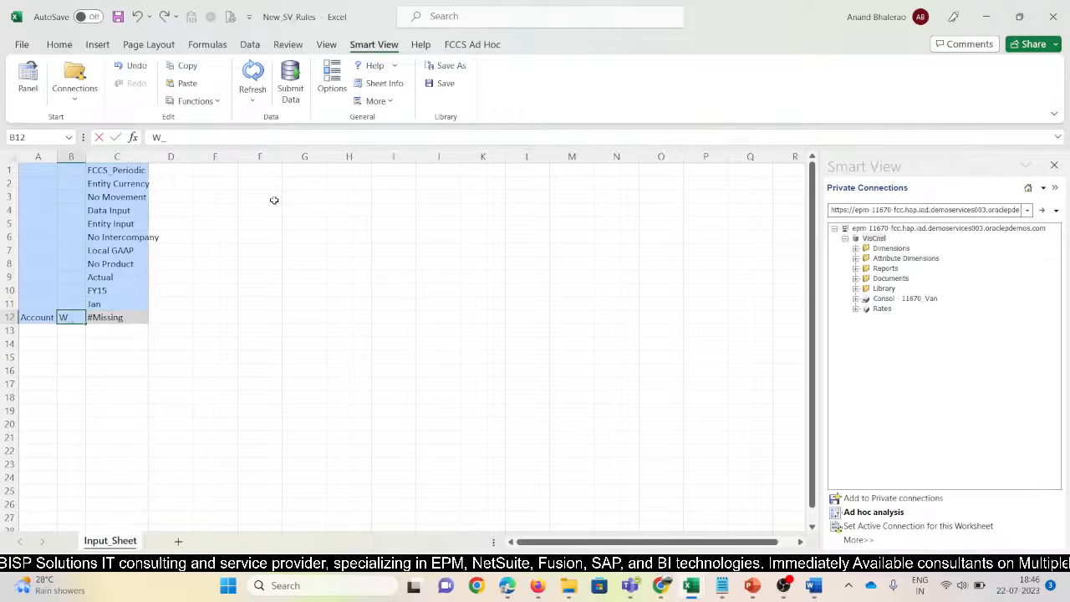
type("101")
key("Return")
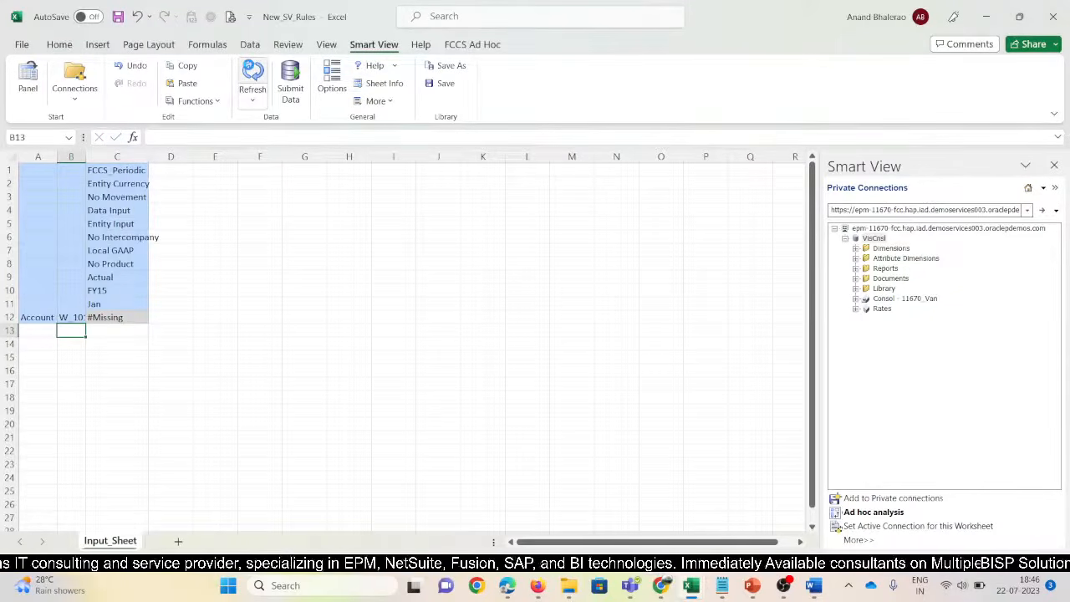
left_click(252, 74)
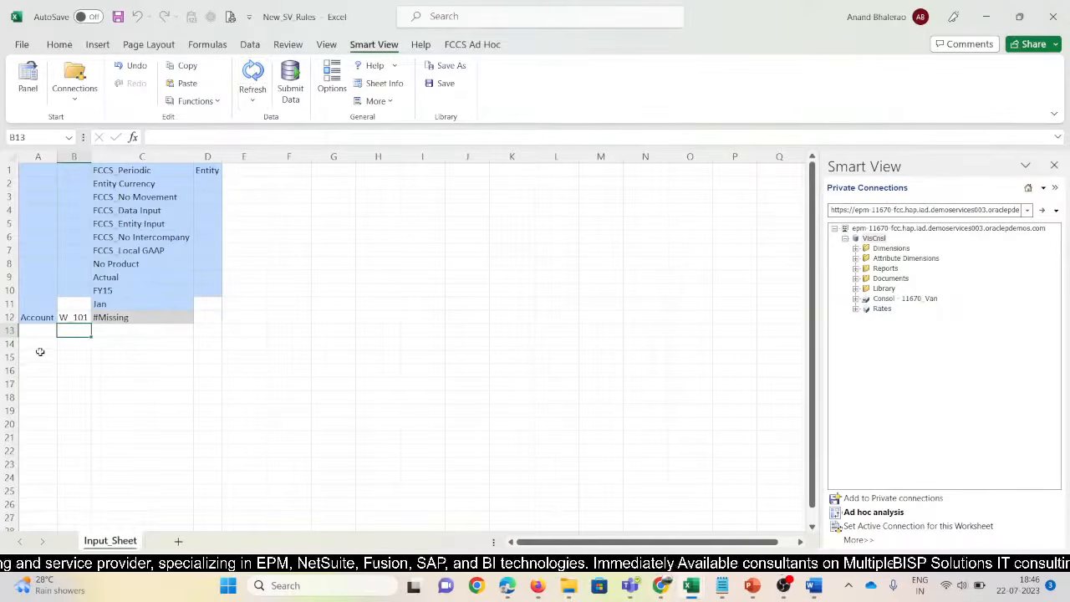
left_click(74, 316)
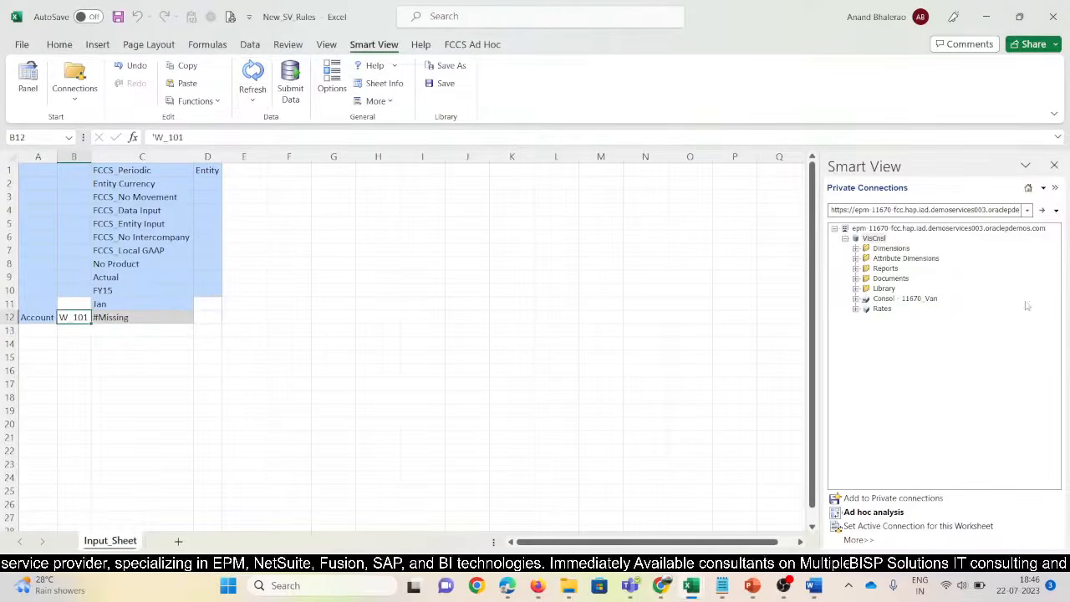
In the FCCS web app, show the Entity dimension members on the Dimensions page
mouse_move(544, 591)
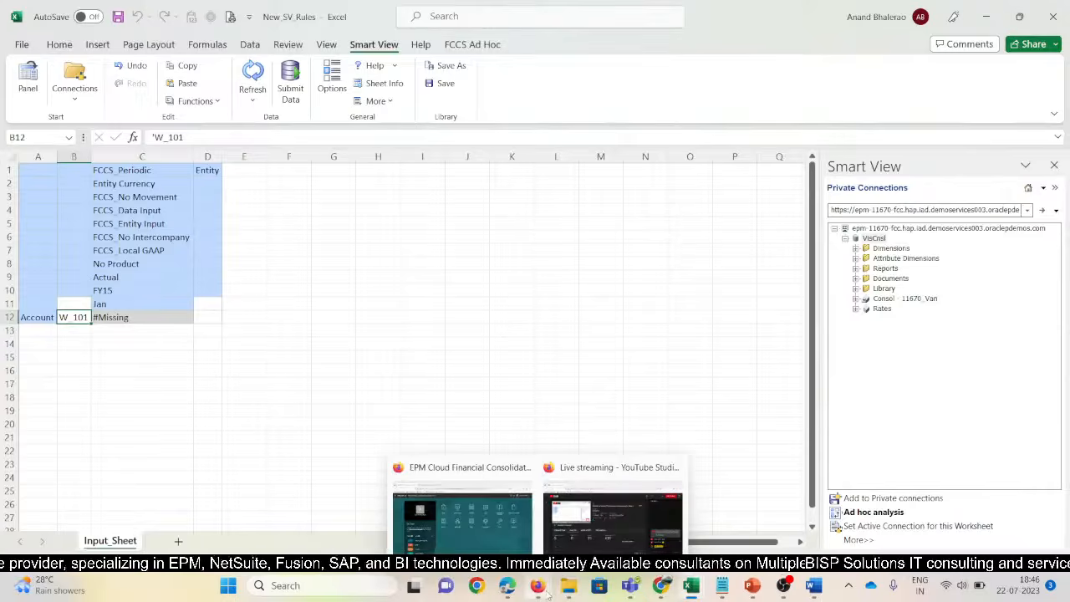
left_click(485, 533)
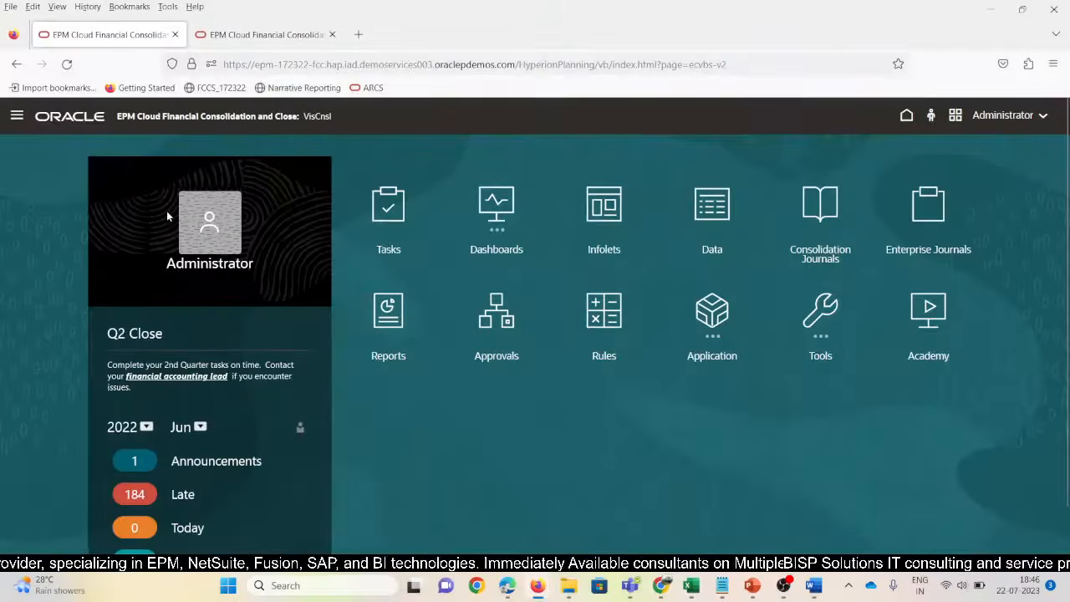
left_click(18, 117)
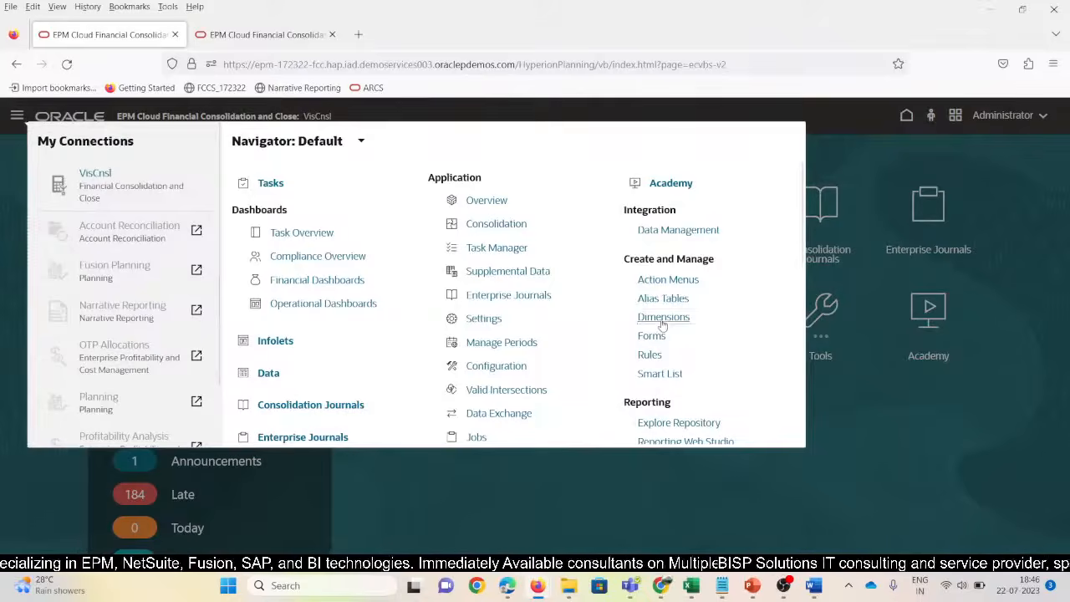
left_click(663, 318)
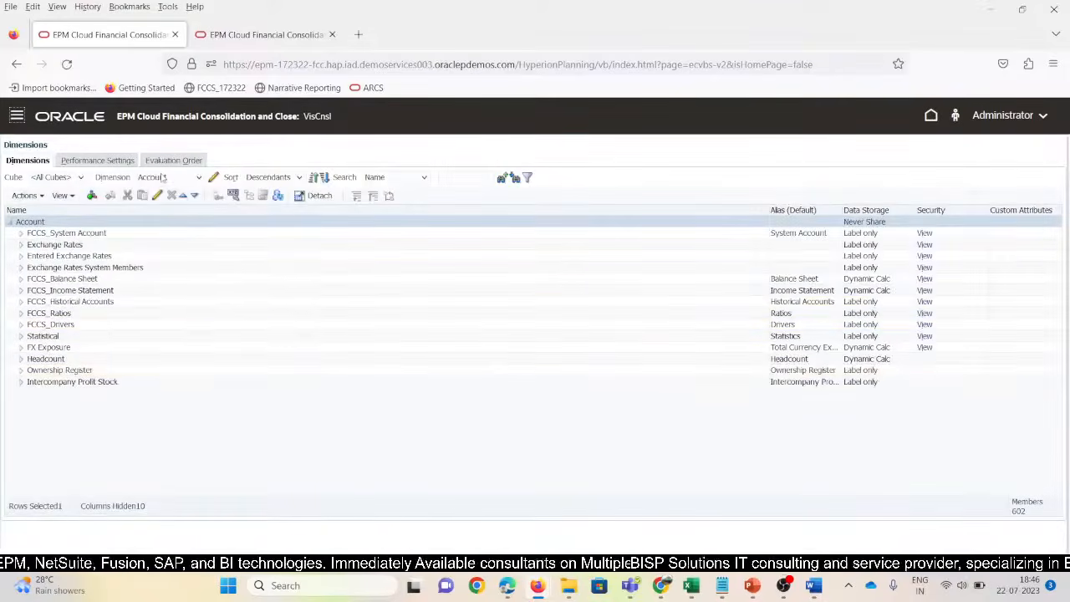
left_click(163, 177)
left_click(168, 241)
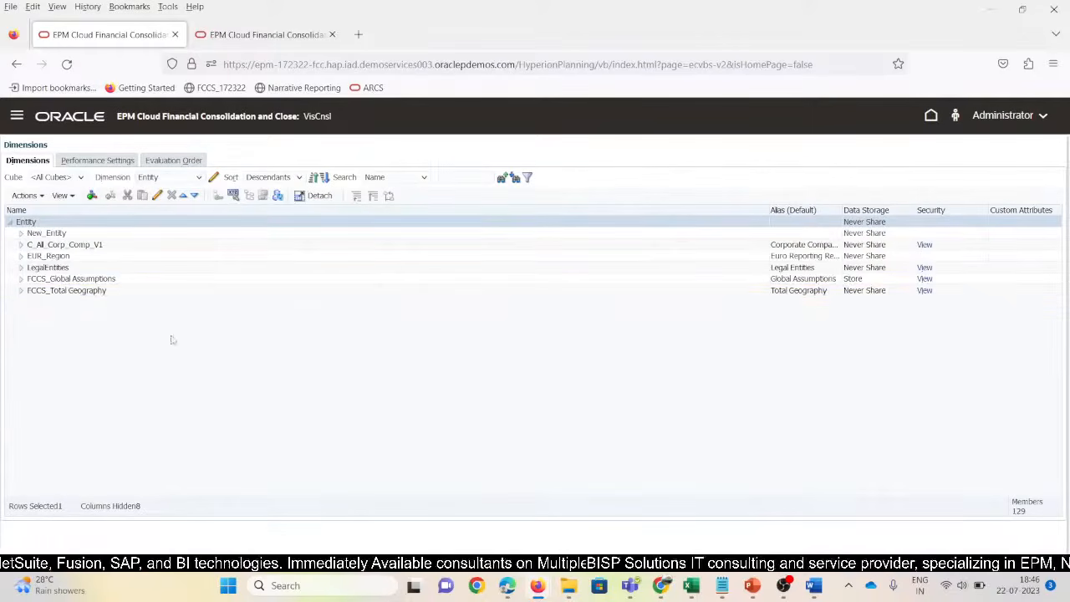
Expand FCCS_Total Geography > T_100 > W_100 and copy W_101's alias WEST101
left_click(20, 292)
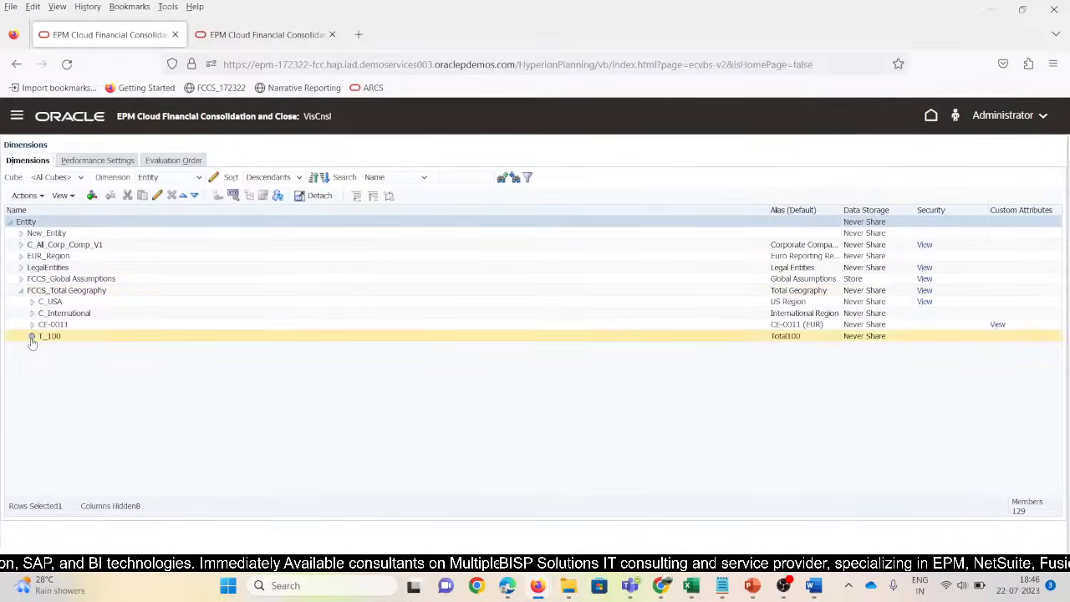
left_click(32, 337)
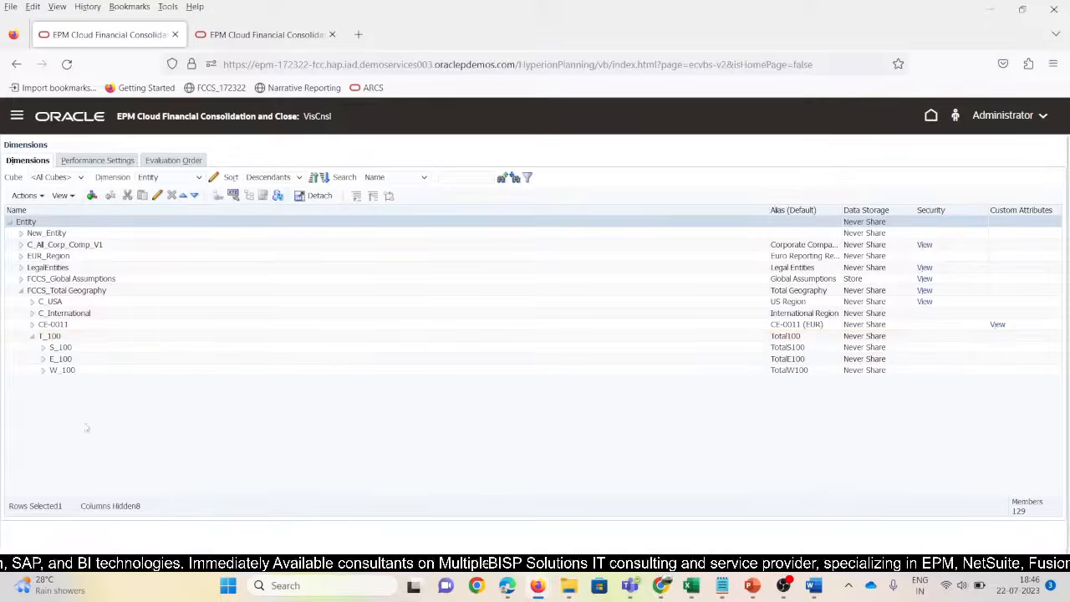
left_click(43, 371)
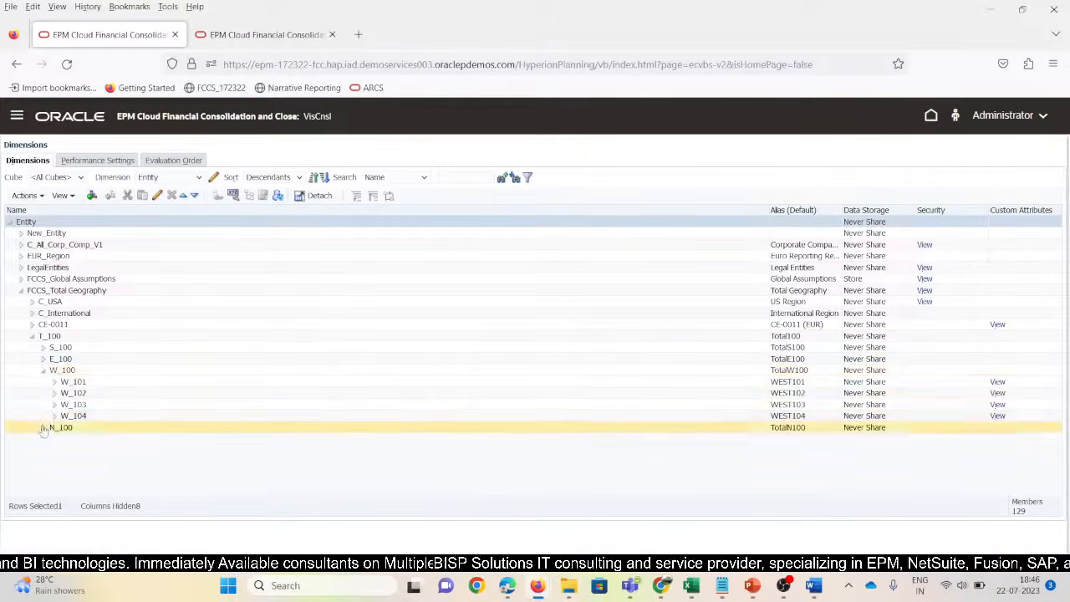
left_click(84, 381)
left_click(782, 382)
key("ctrl+c")
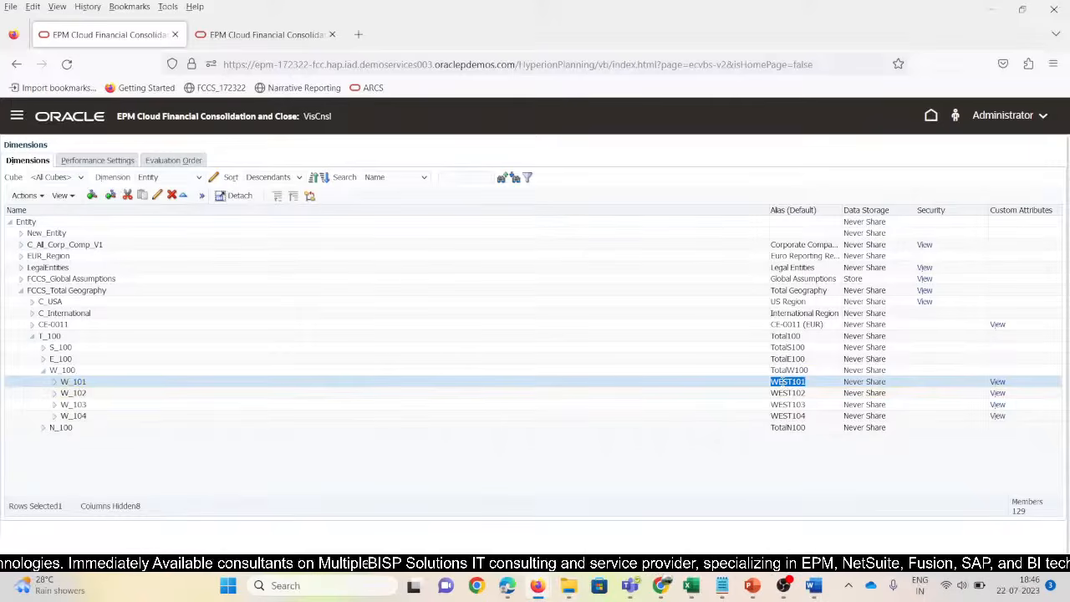
key("alt+Tab")
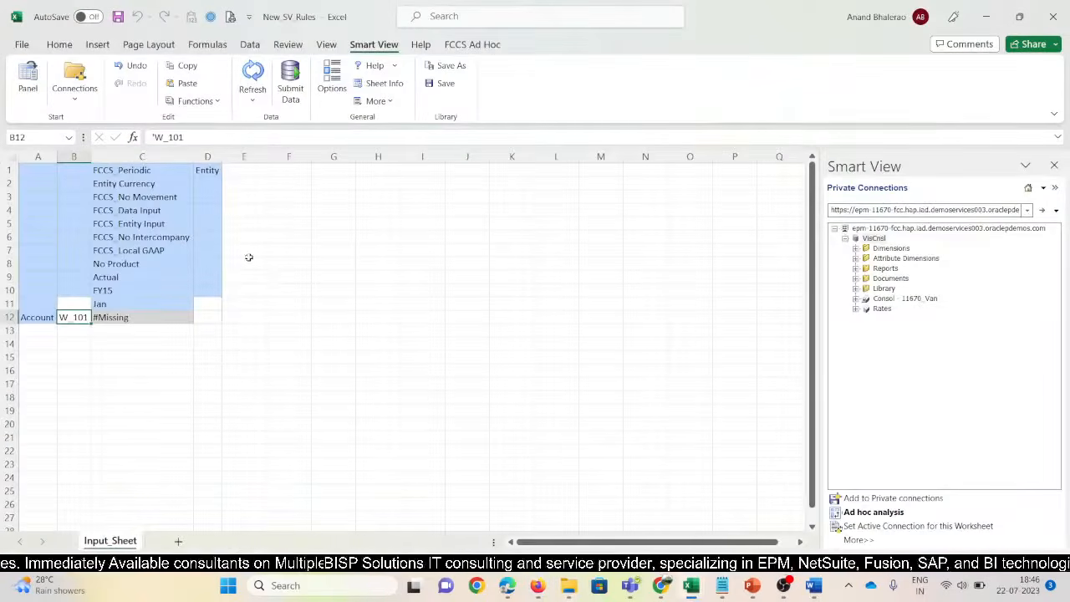
Paste WEST101 over the Entity label in D1 and delete column B
key("ctrl+v")
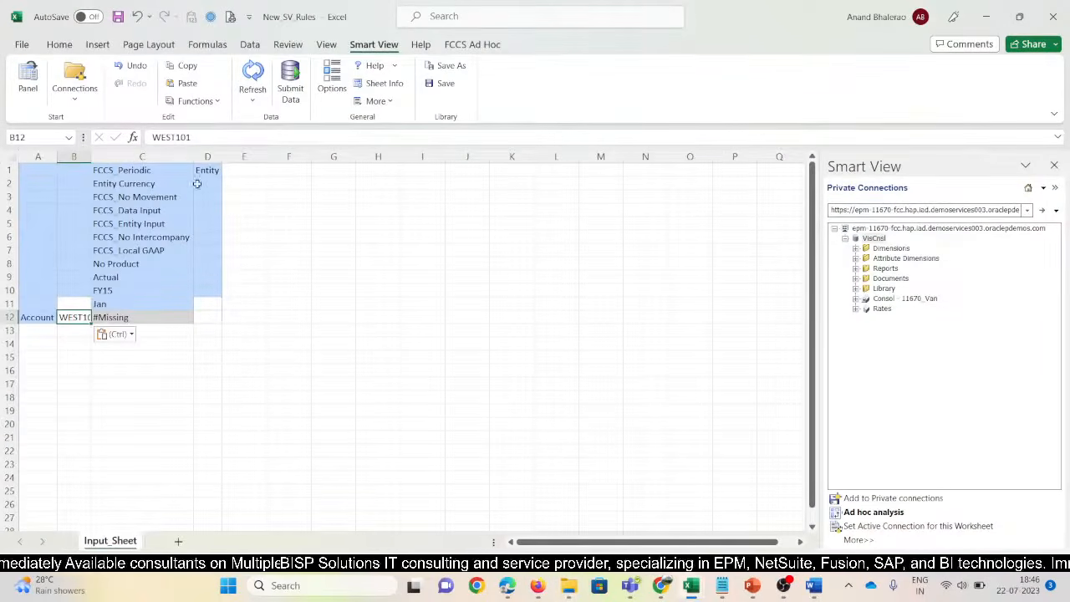
left_click(209, 156)
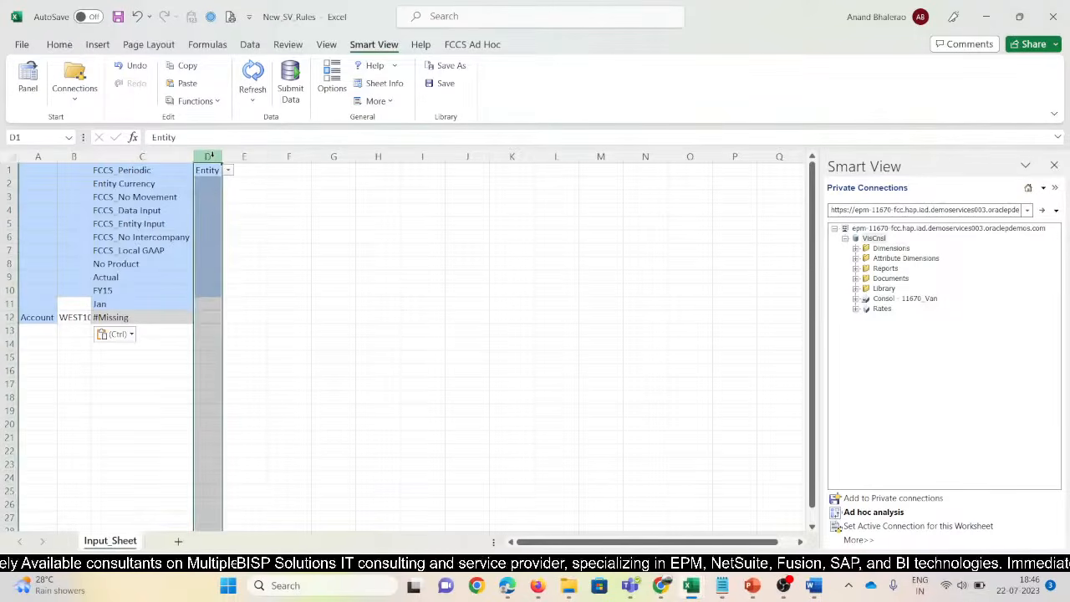
left_click(255, 249)
left_click(209, 173)
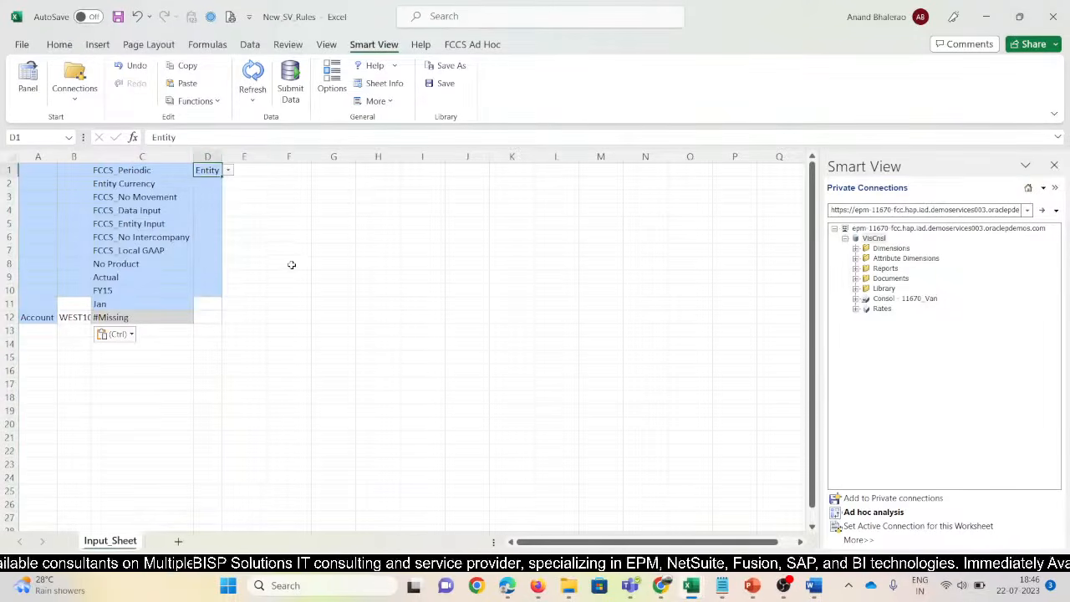
key("ctrl+v")
left_click(75, 156)
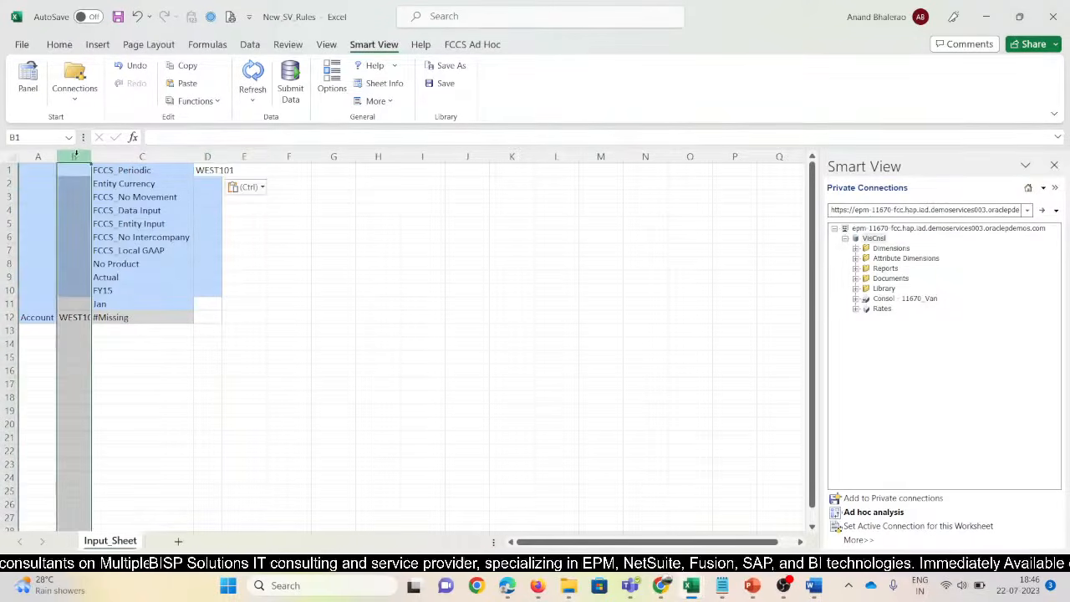
key("ctrl+minus")
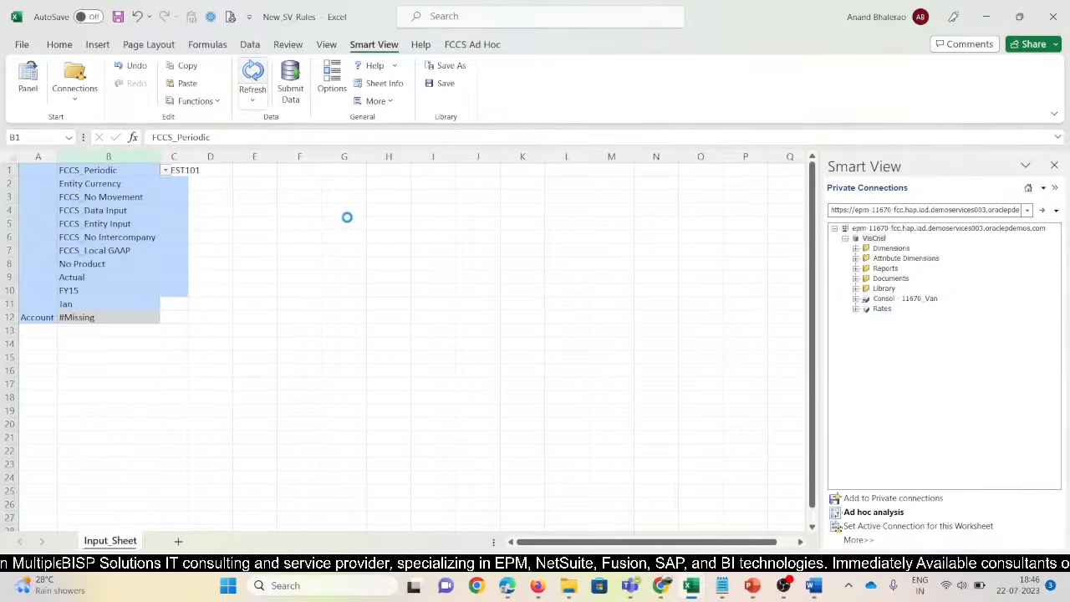
Insert a blank row above the grid and move WEST101 into B1
left_click(118, 171)
key("alt+h")
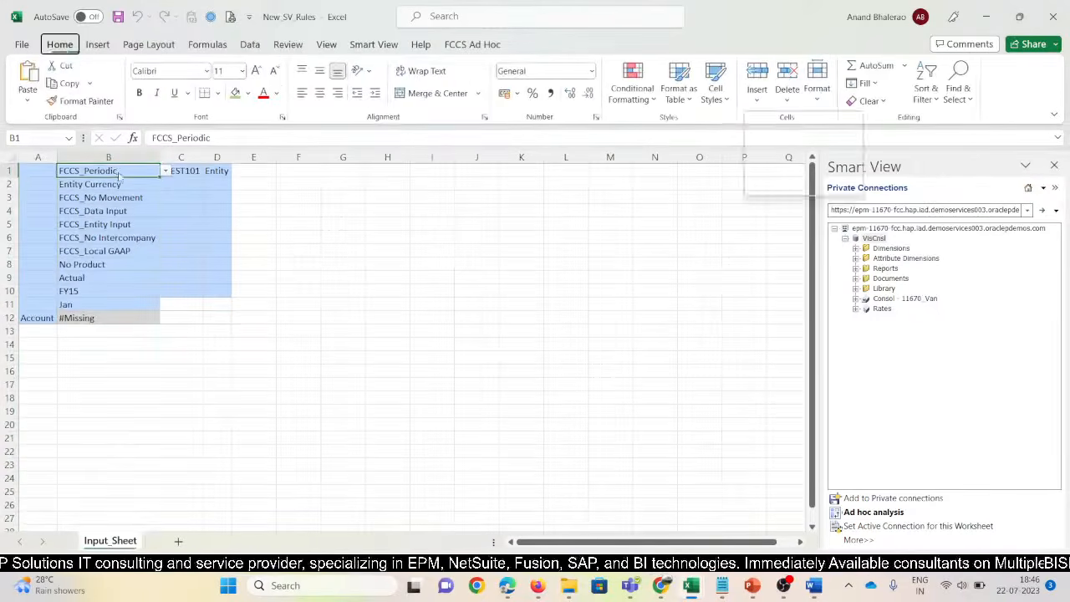
key("i")
key("r")
left_click(201, 191)
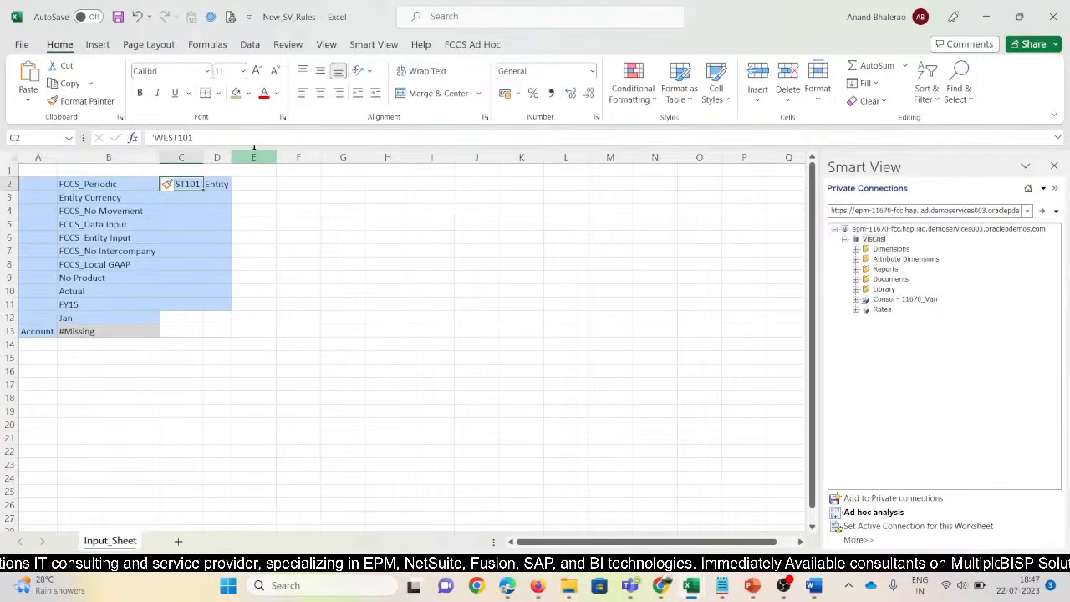
key("Left")
key("Up")
key("ctrl+v")
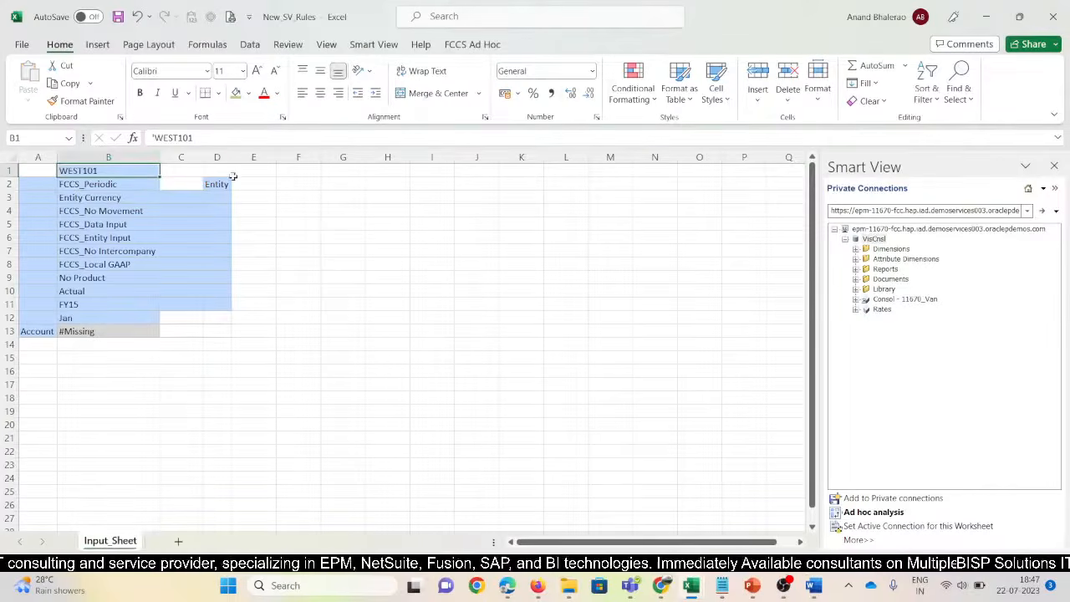
Delete leftover columns C and D, refresh the grid, and widen column A
left_click_drag(196, 158, 217, 157)
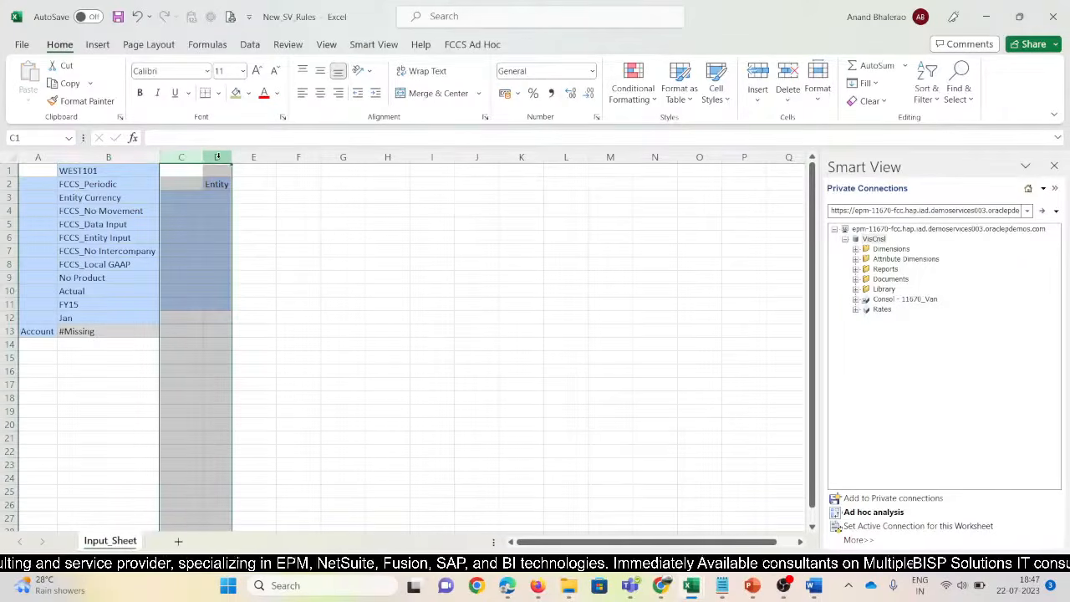
key("ctrl+minus")
left_click(374, 44)
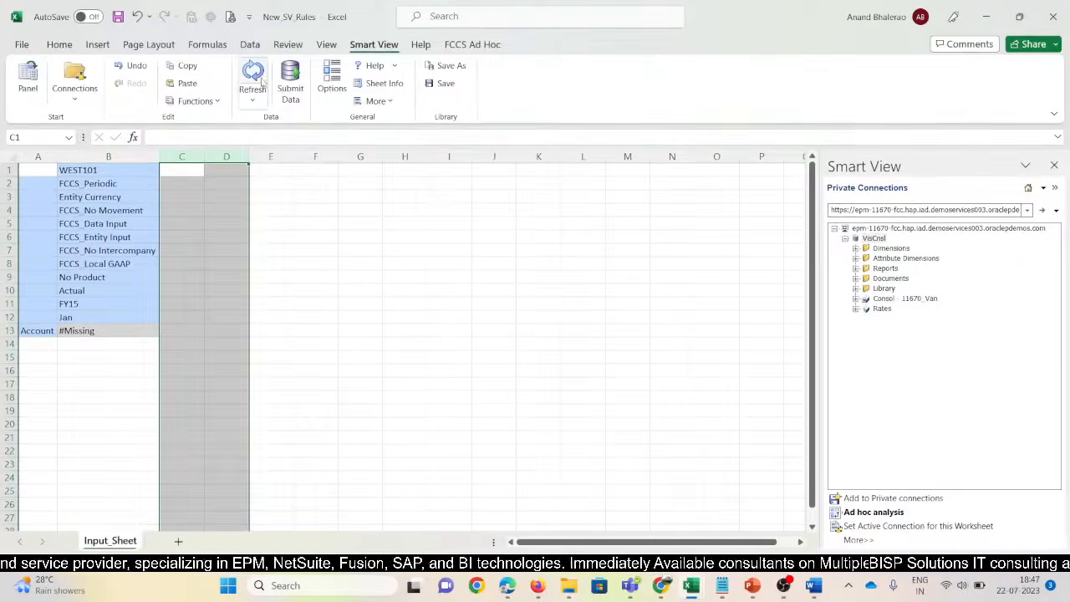
left_click(256, 73)
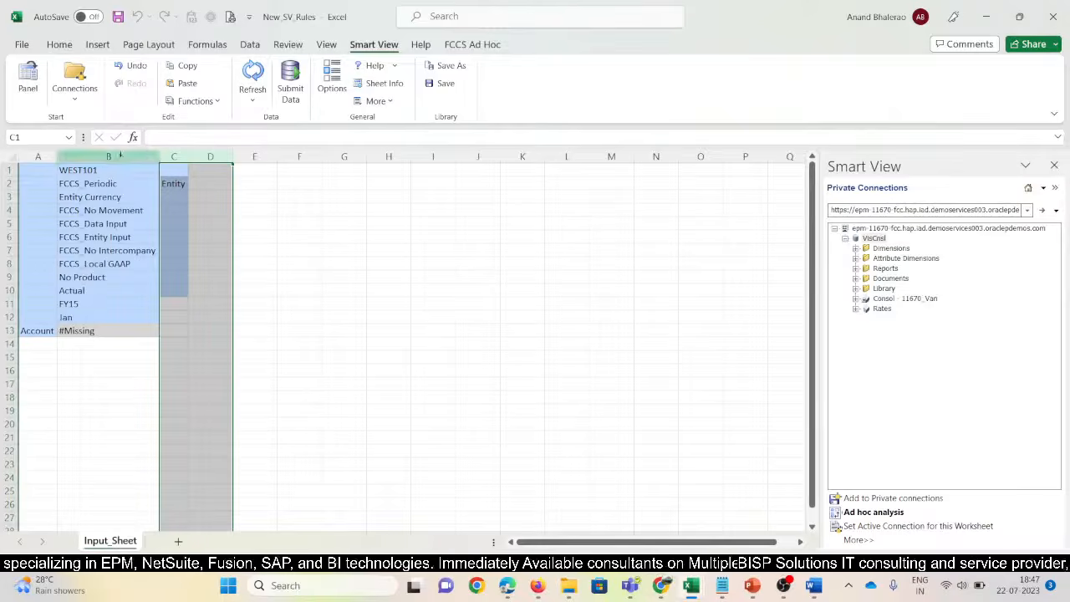
left_click_drag(57, 157, 88, 157)
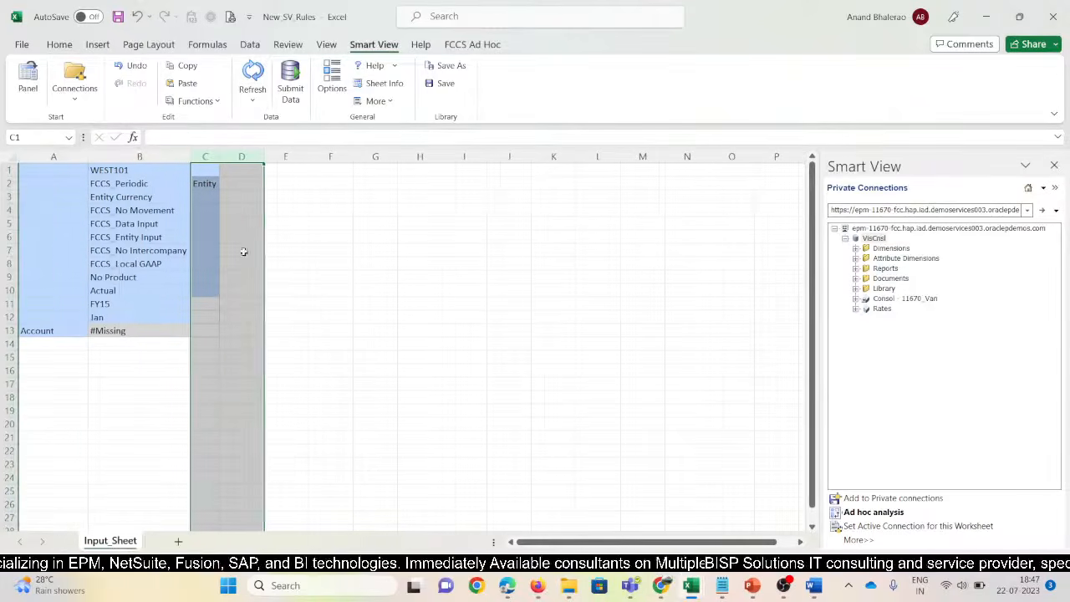
left_click(140, 213)
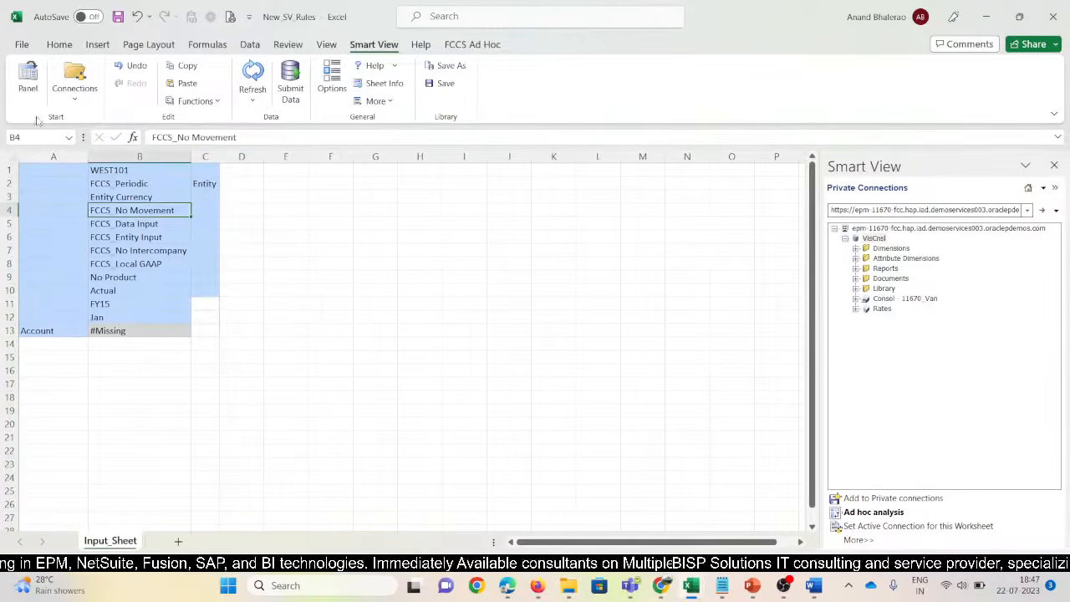
left_click(472, 46)
Pivot FCCS_No Movement into the row headers and auto-fit column A
left_click(38, 101)
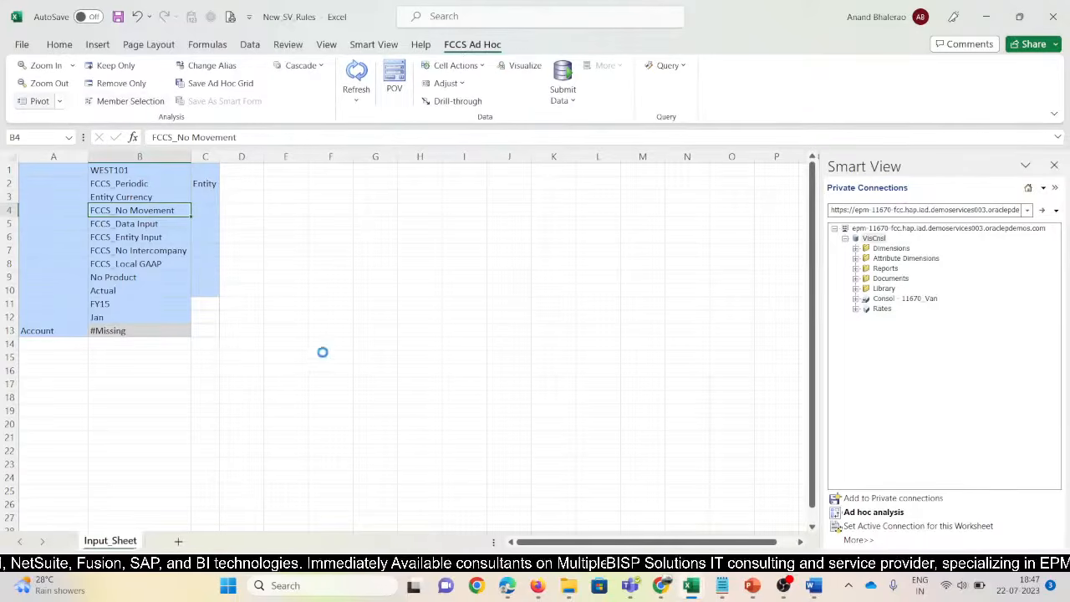
left_click(179, 387)
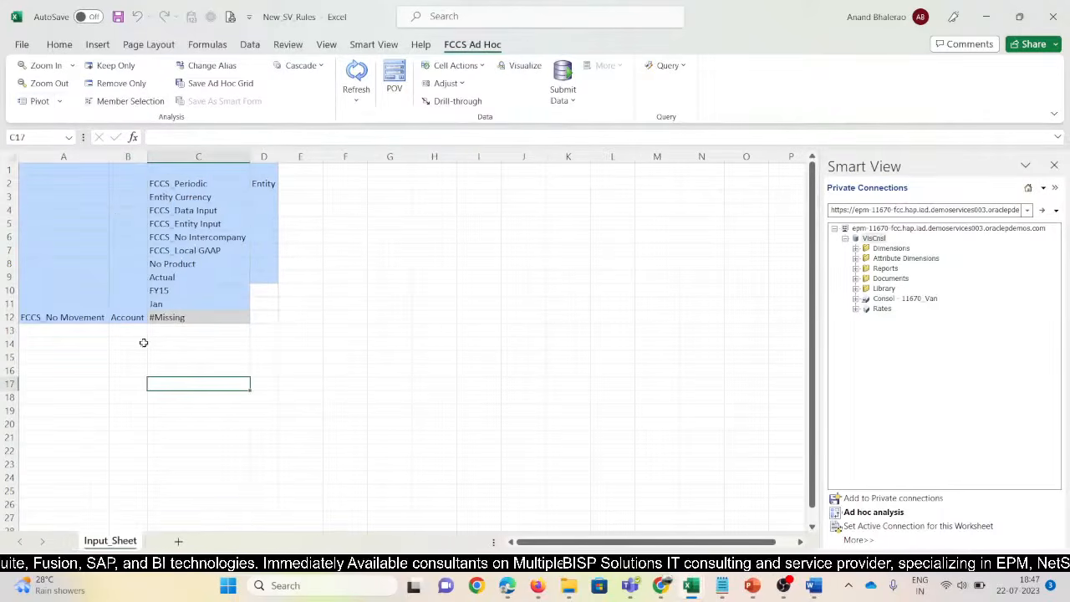
double_click(105, 158)
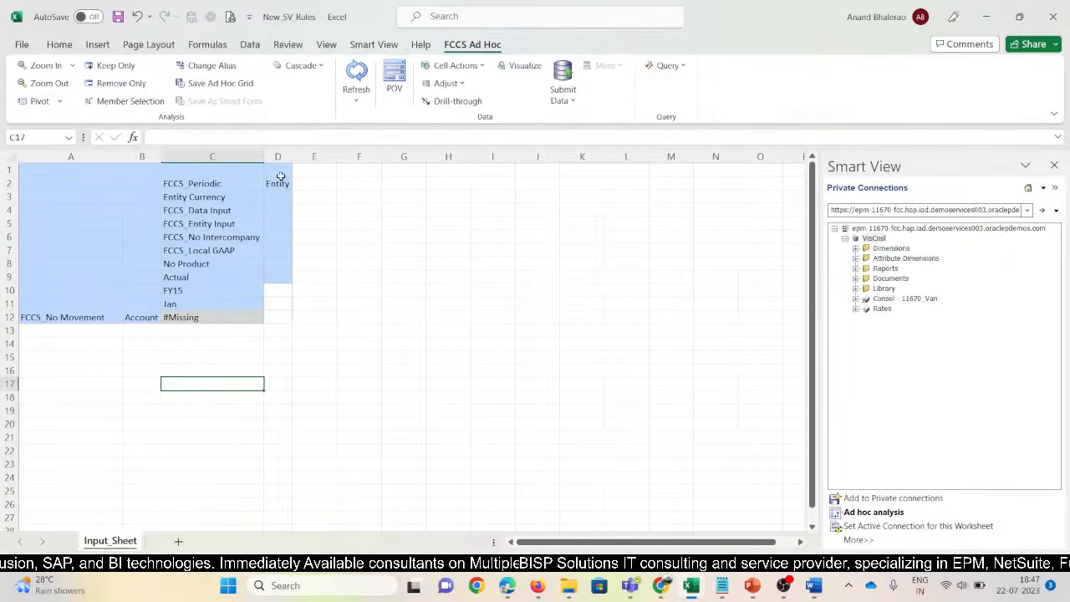
Move the Entity label to C1, replace it with West101, and refresh
left_click(281, 176)
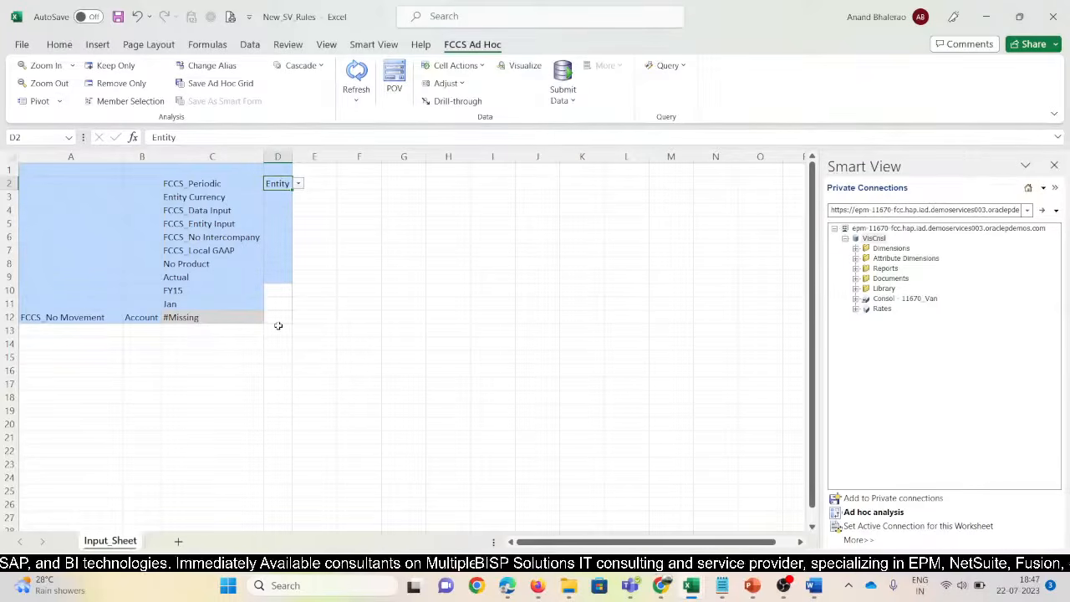
key("ctrl+x")
key("Up")
key("Left")
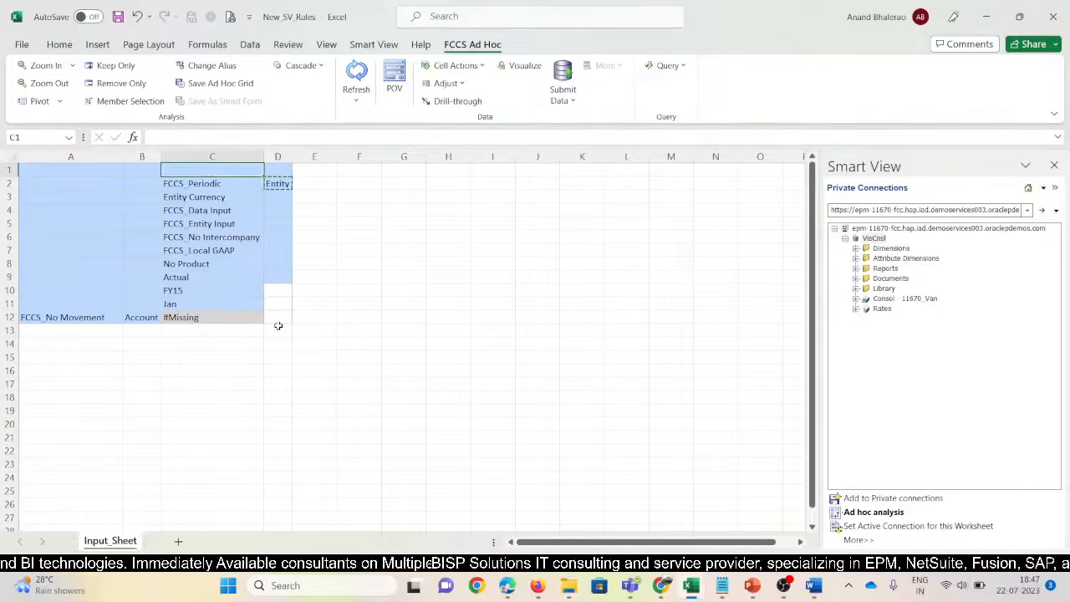
key("ctrl+v")
type("W")
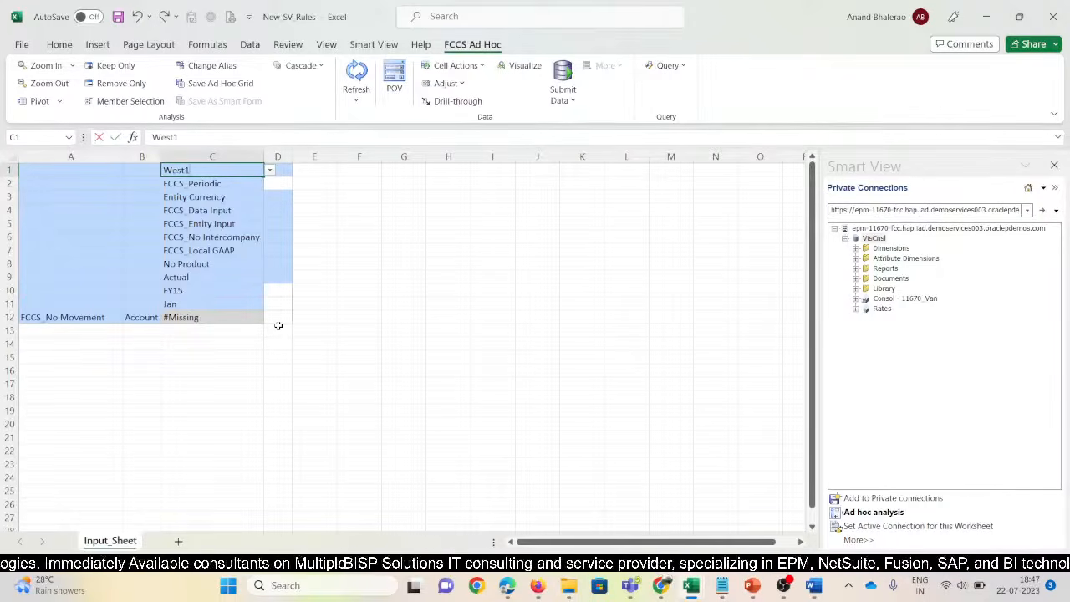
key("Return")
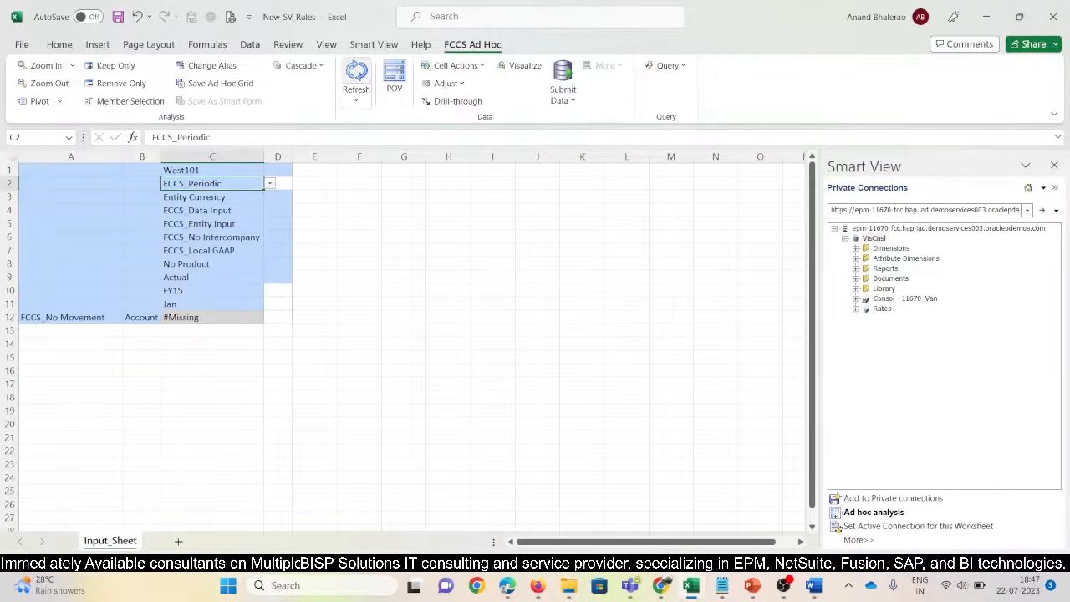
left_click(356, 74)
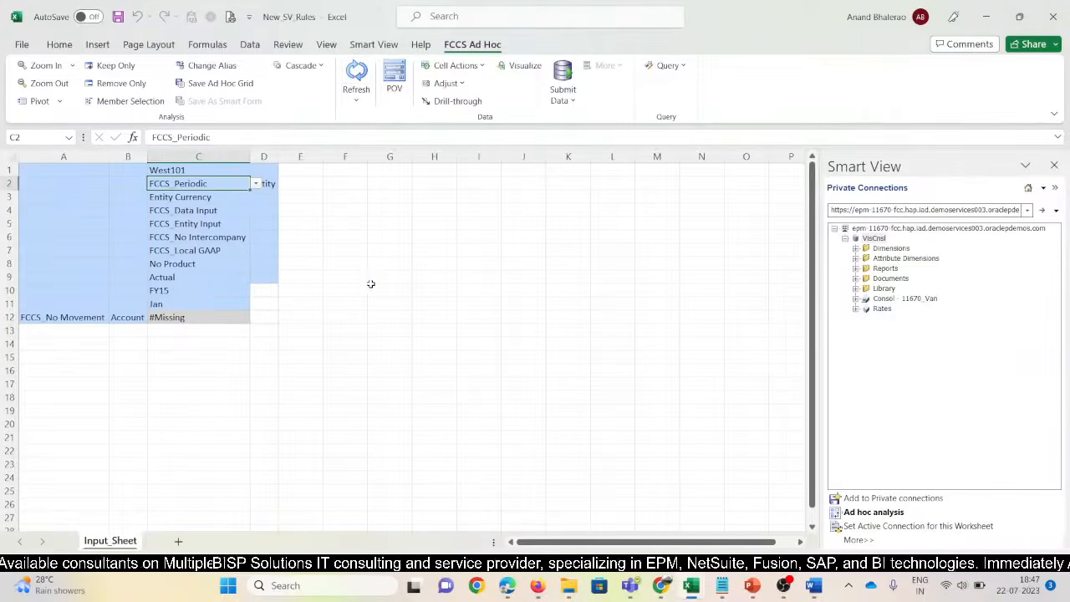
Delete the stray Entity column D and widen columns B and A
left_click(271, 156)
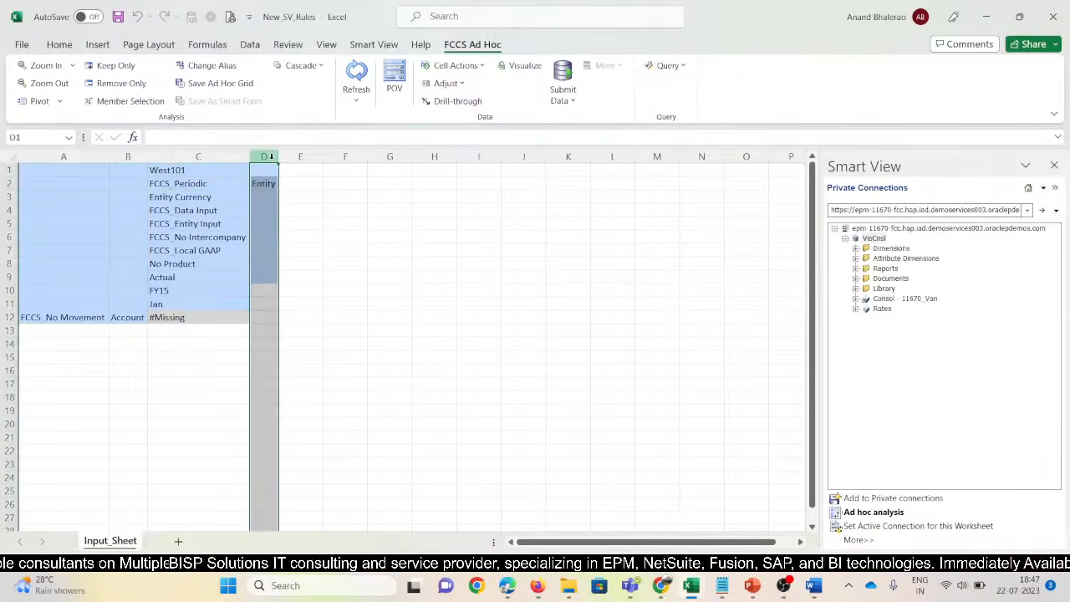
key("ctrl+minus")
left_click(134, 317)
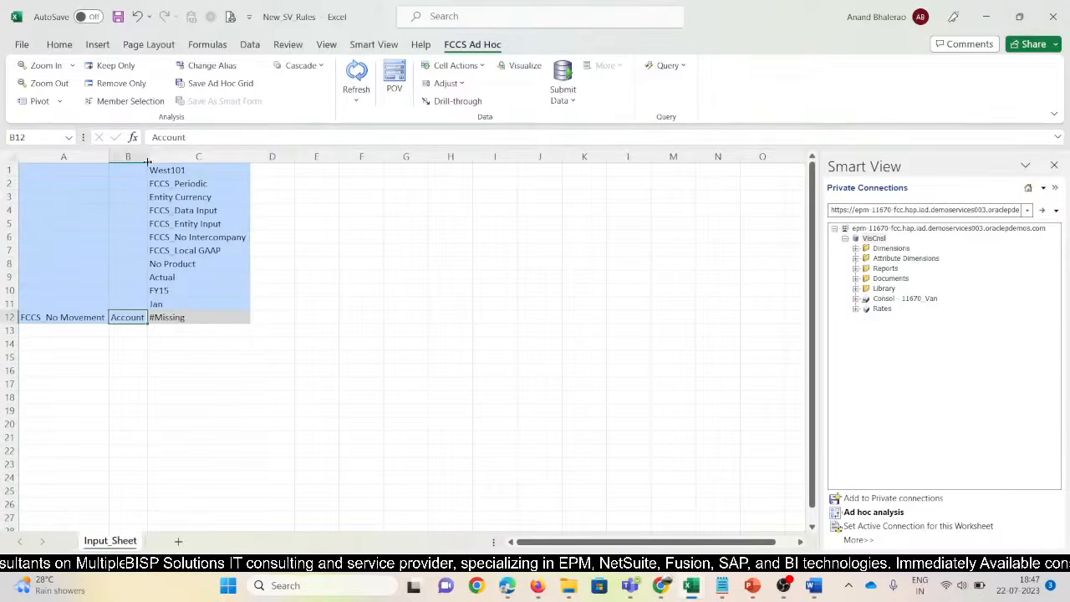
left_click_drag(148, 160, 175, 160)
left_click_drag(109, 160, 123, 160)
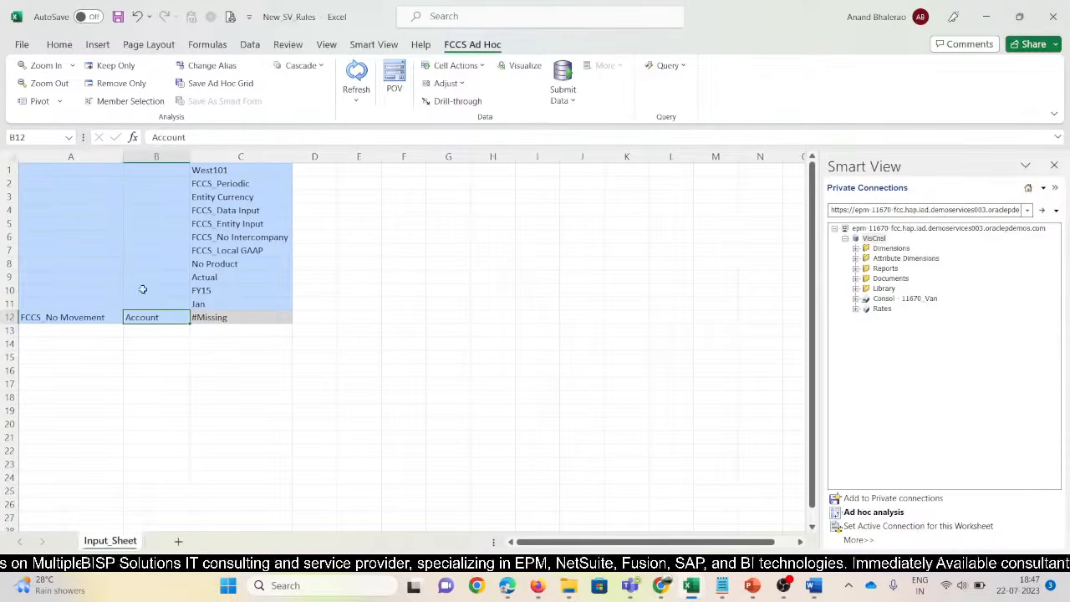
left_click(103, 315)
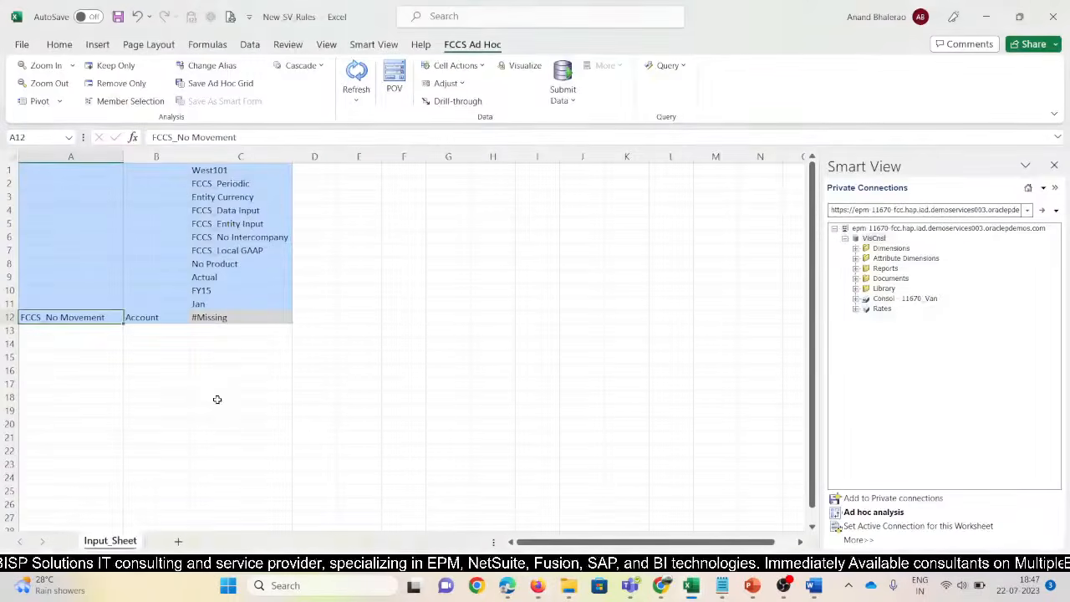
Copy account rows B12:B24 from 11670 SV into B12 of New_SV_Rules
key("alt+Tab")
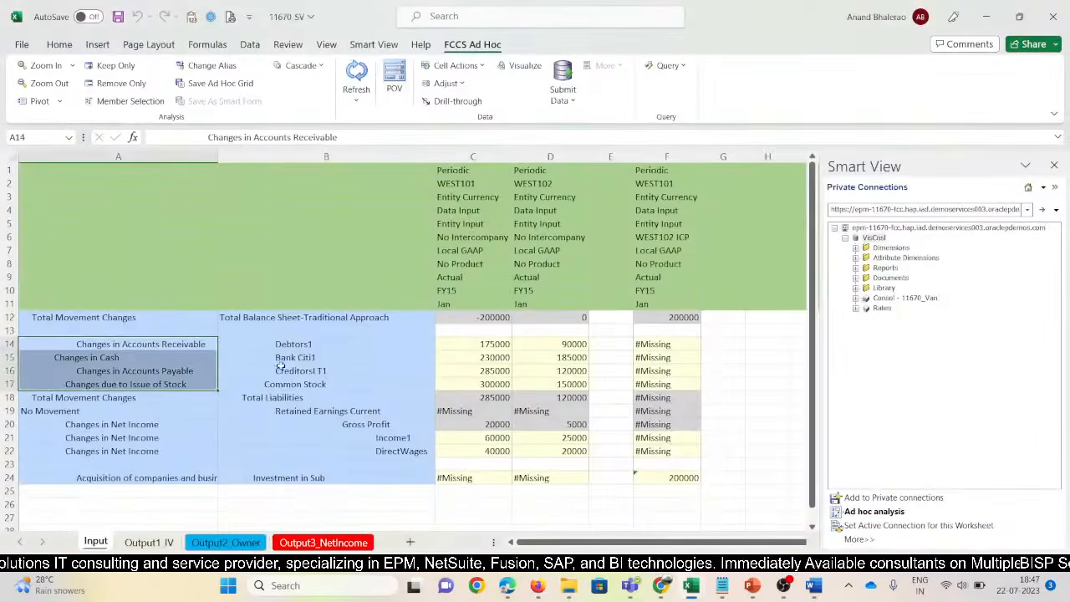
left_click(308, 357)
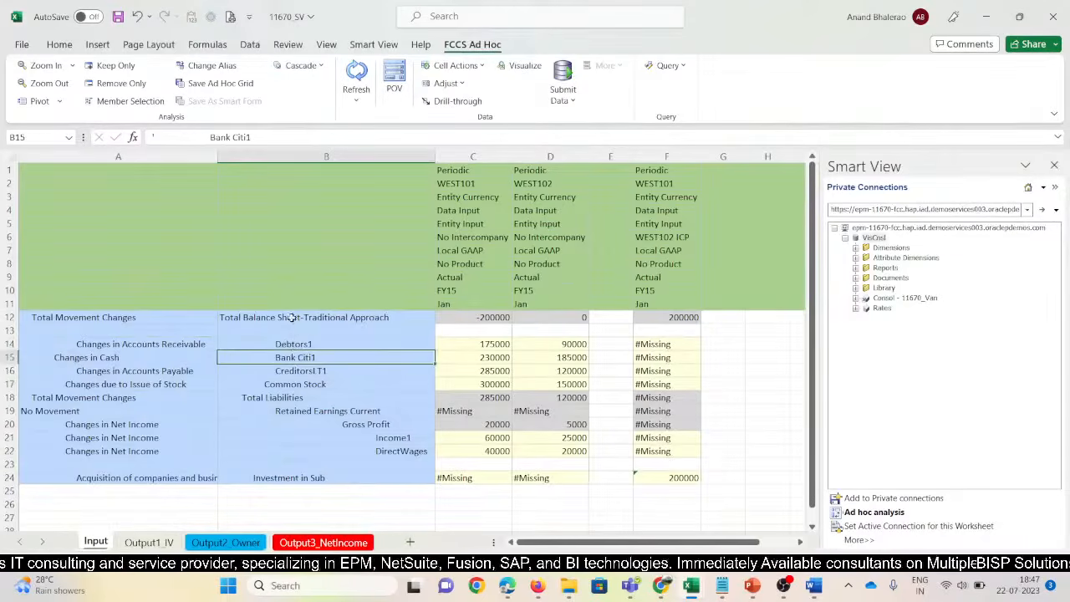
left_click_drag(290, 316, 291, 477)
key("ctrl+c")
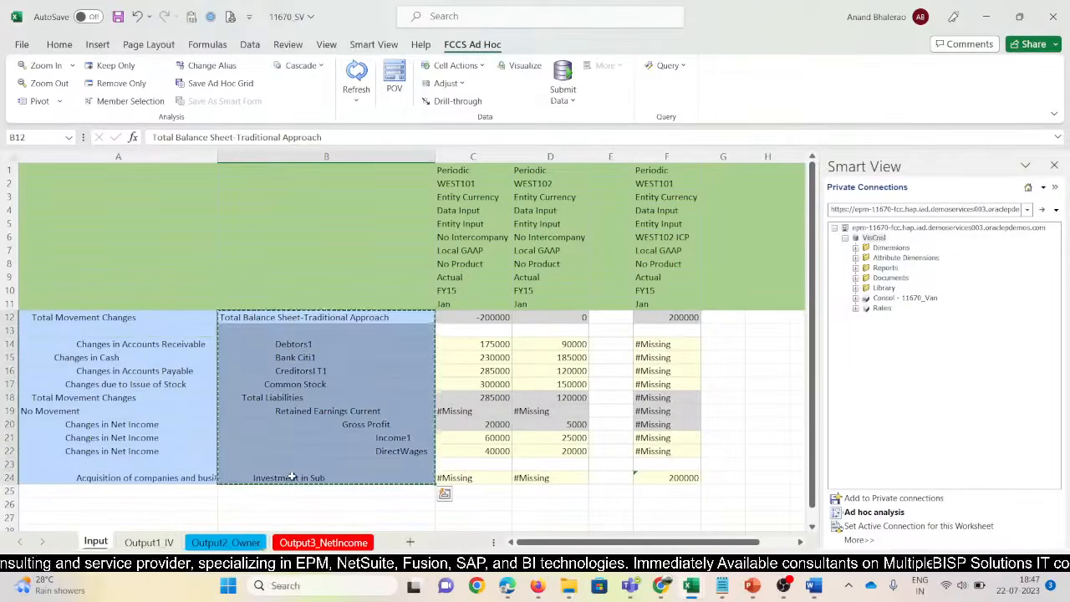
key("alt+Tab")
left_click(158, 318)
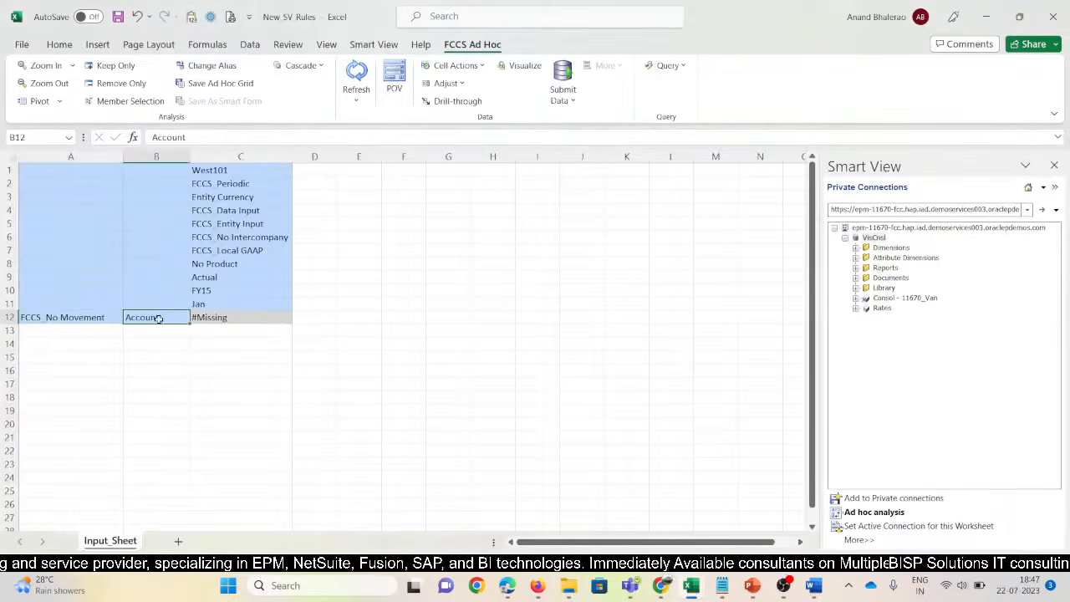
key("ctrl+v")
Copy movement rows A12:A24 from 11670 SV into A12, then refresh the grid
key("alt+Tab")
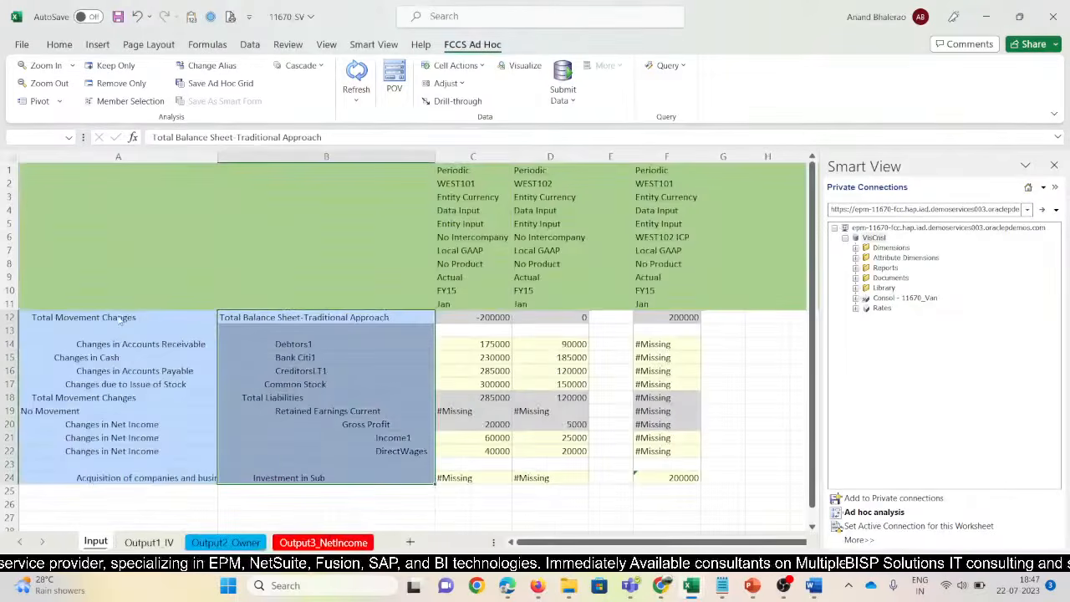
left_click_drag(122, 318, 111, 474)
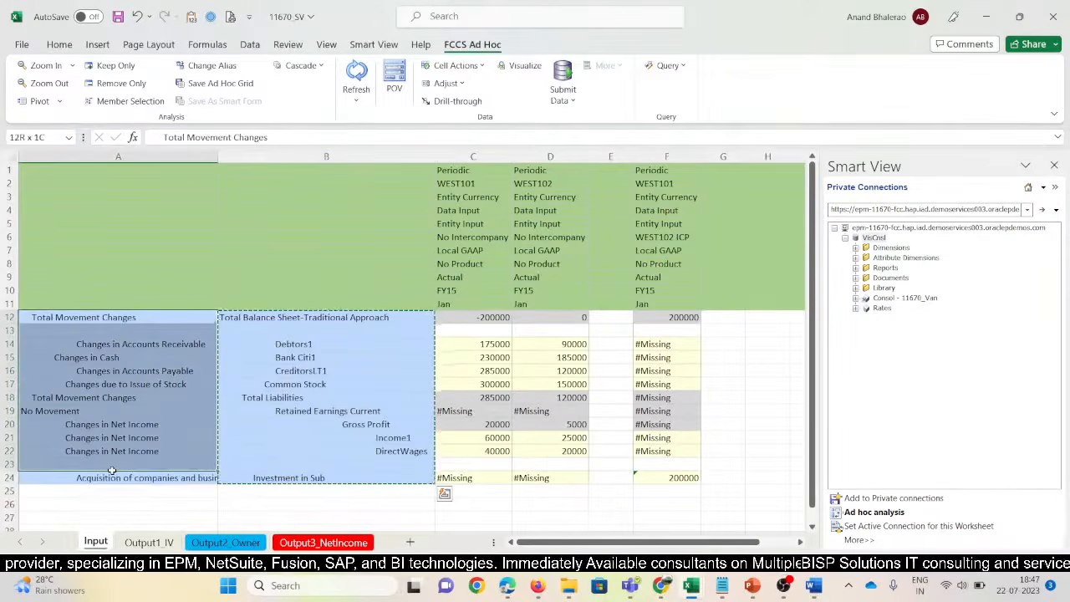
key("ctrl+c")
key("alt+Tab")
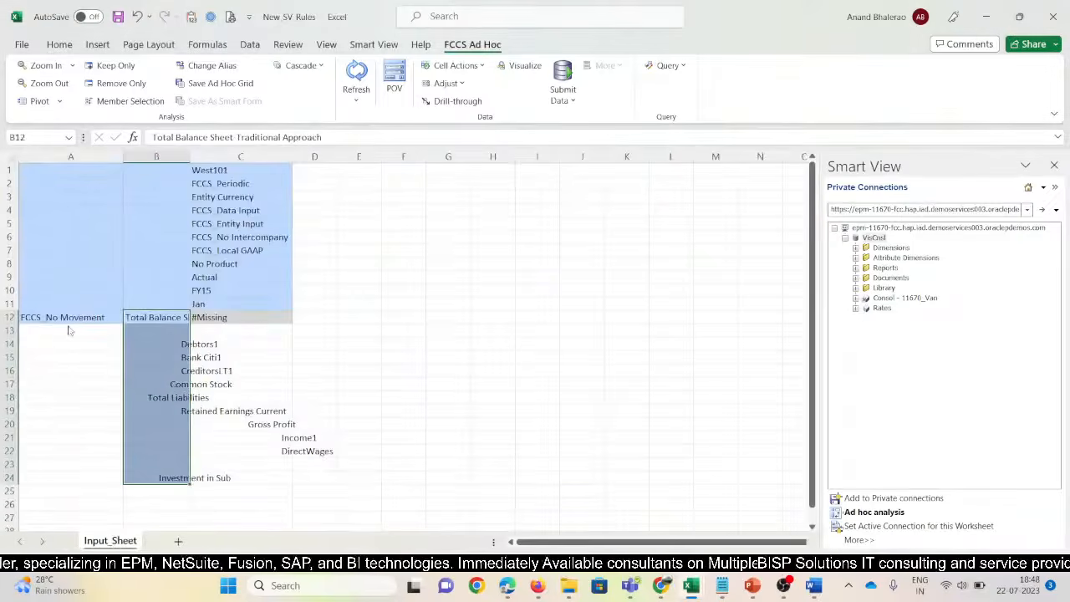
left_click(64, 318)
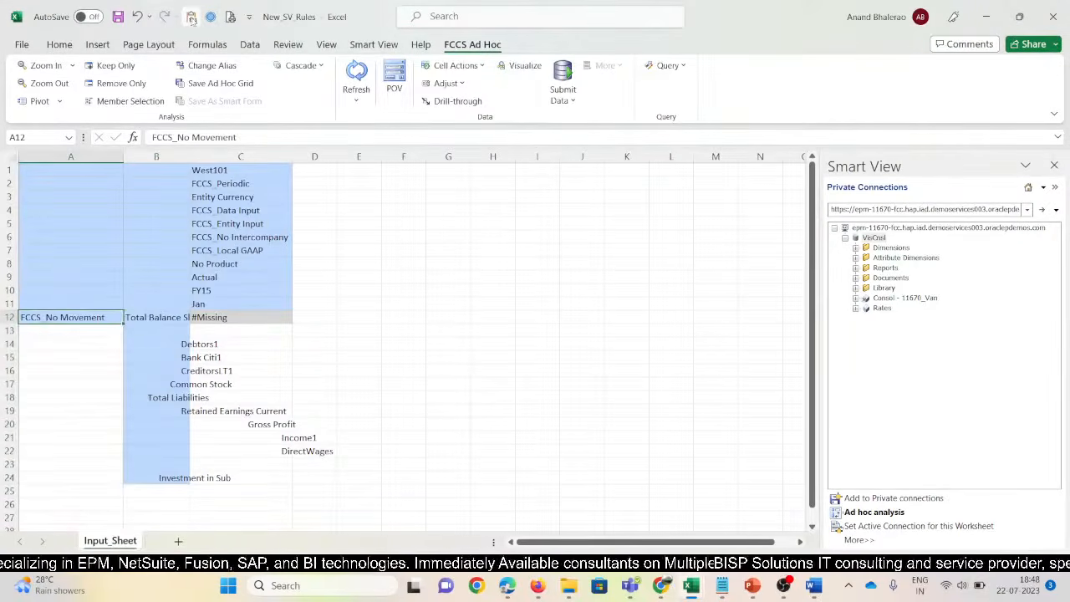
key("ctrl+v")
left_click(348, 76)
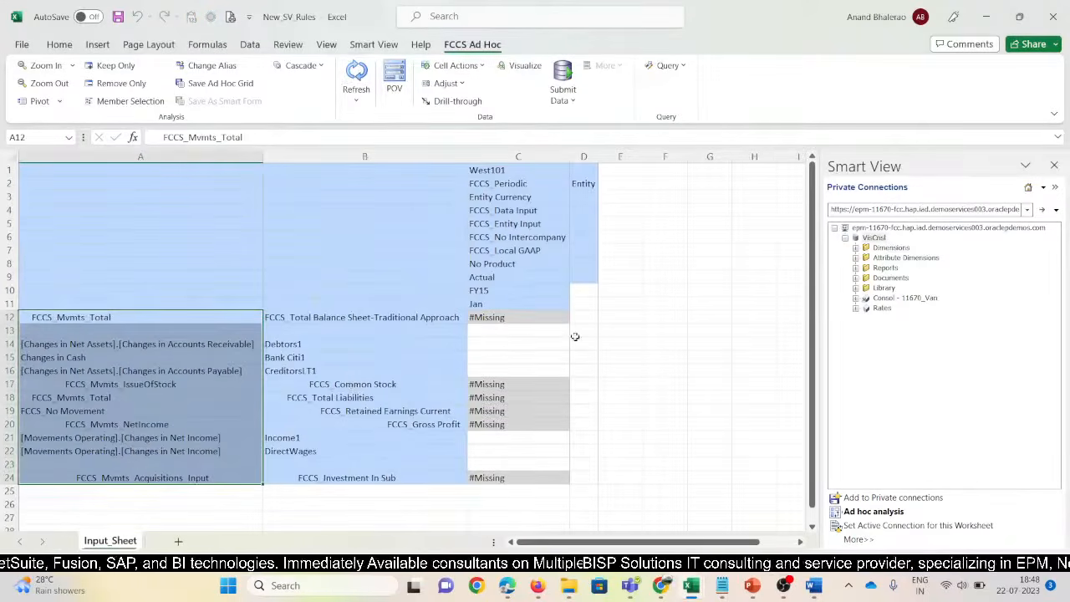
Narrow column A and switch the alias table to Default, then None, showing member names
left_click(305, 349)
left_click(486, 341)
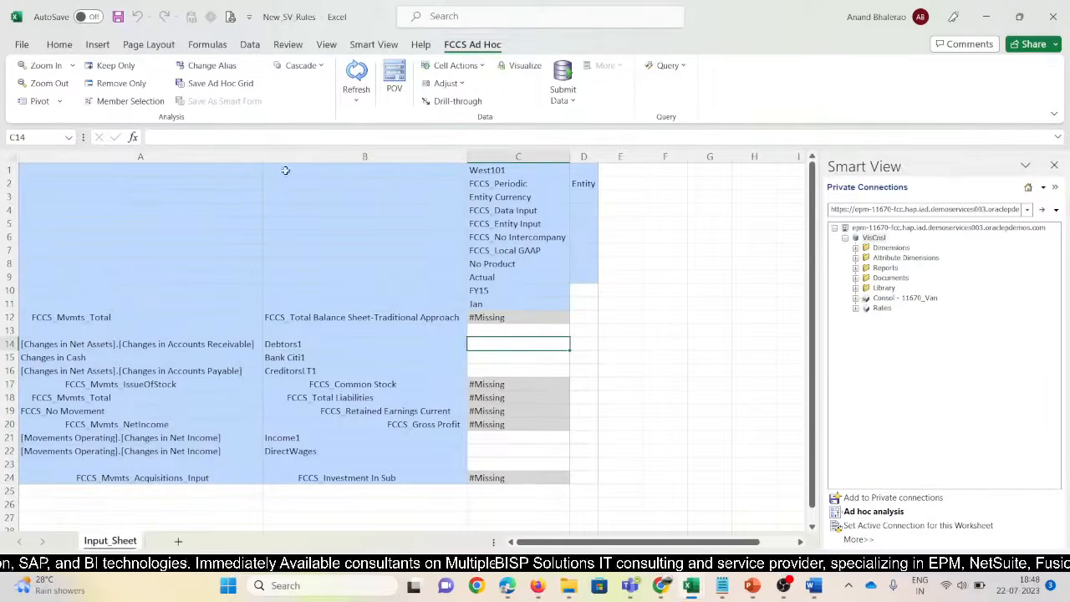
left_click_drag(264, 158, 246, 157)
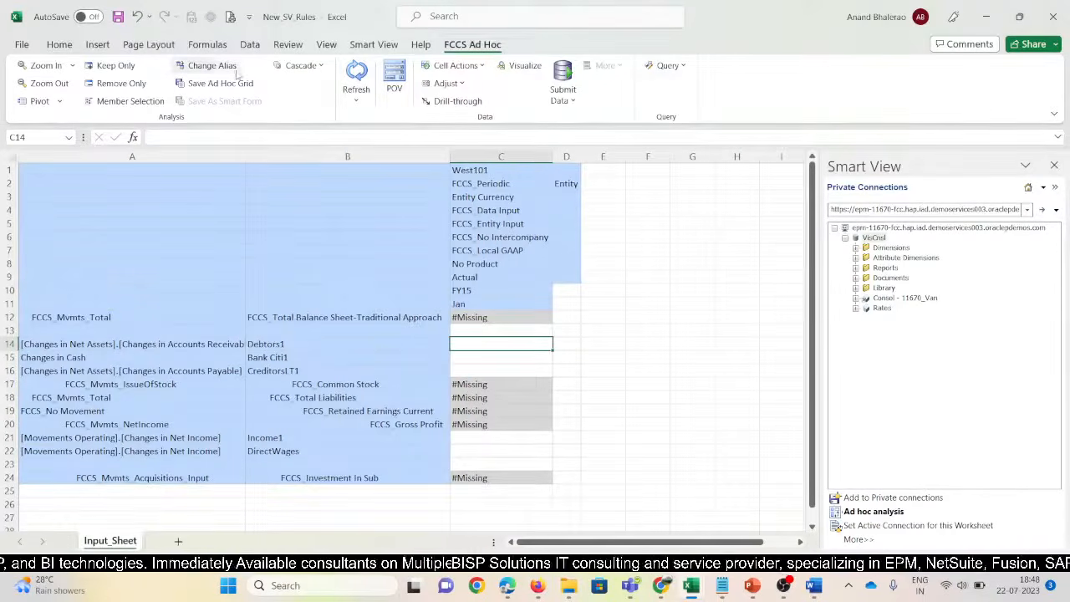
left_click(220, 67)
left_click(489, 301)
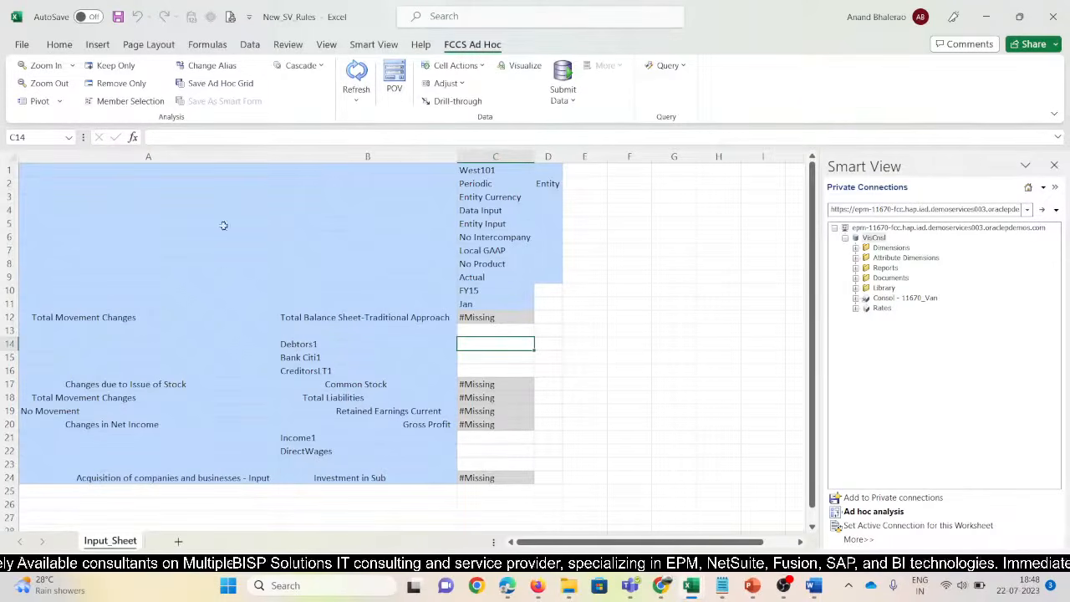
left_click(209, 340)
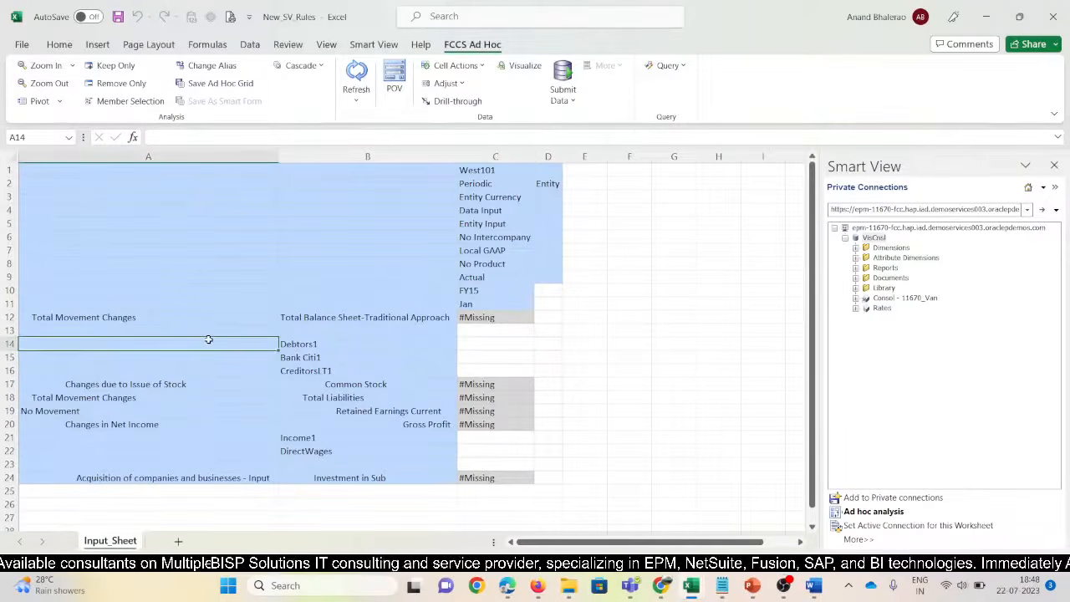
left_click(219, 68)
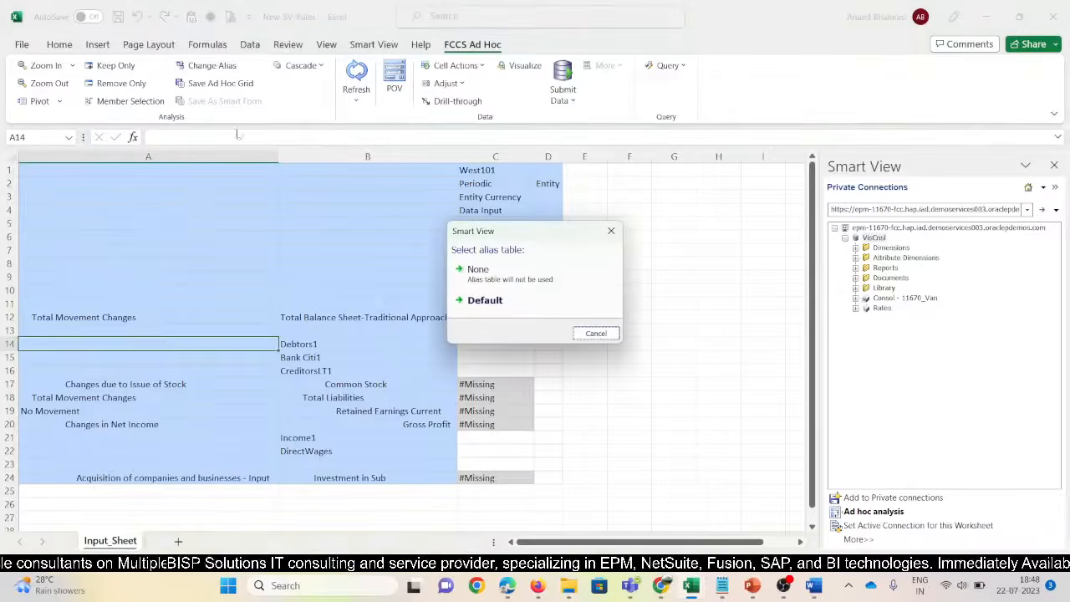
left_click(476, 267)
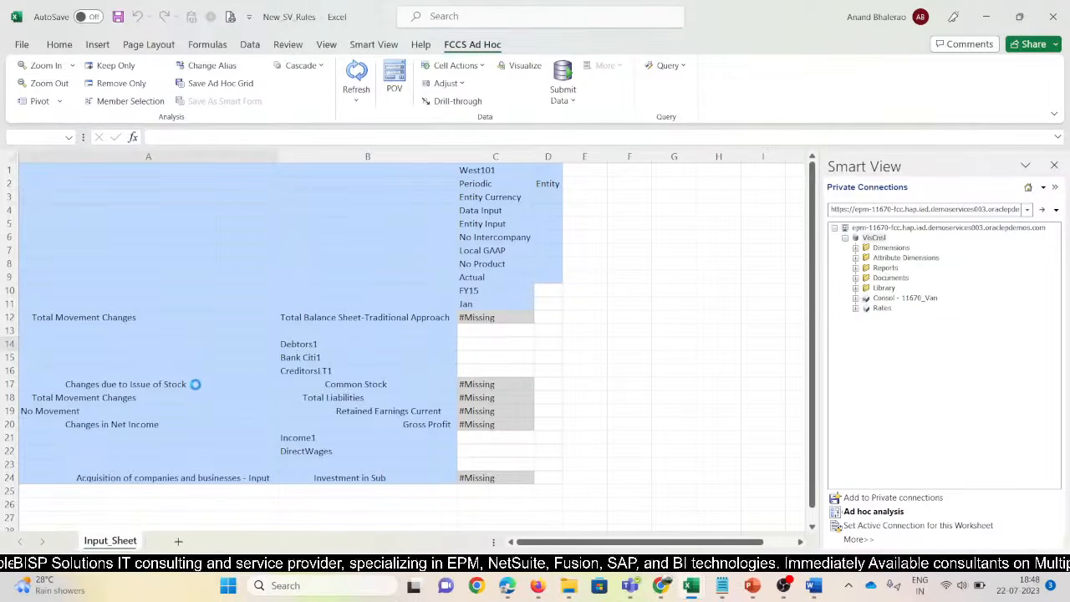
Copy the text 'Changes in Accounts Receivable' from A14 of 11670 SV
key("alt+Tab")
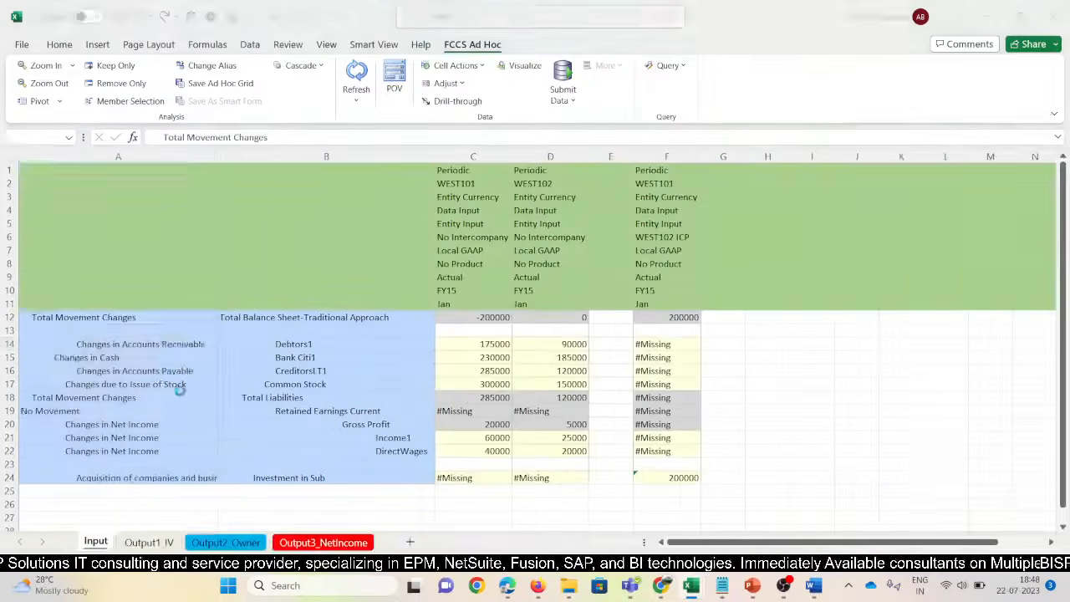
left_click(149, 344)
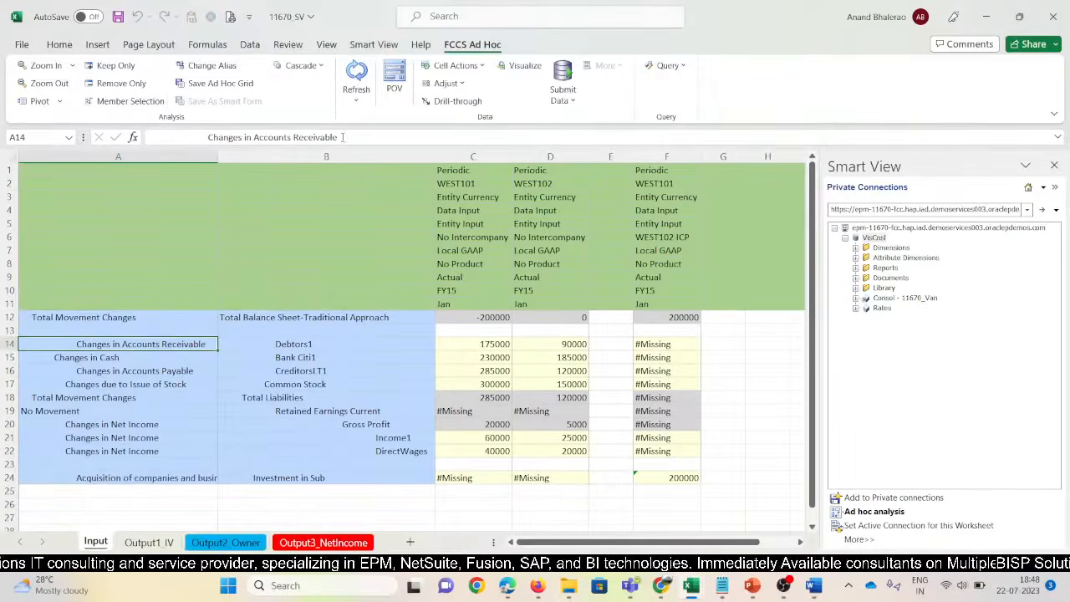
left_click_drag(342, 137, 168, 138)
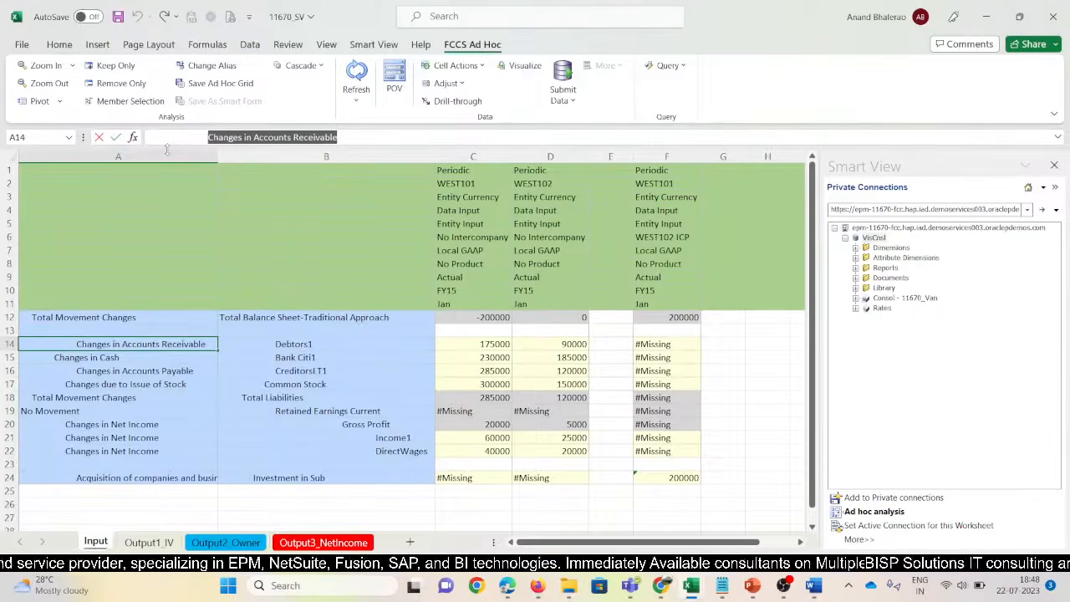
key("Escape")
key("alt+Tab")
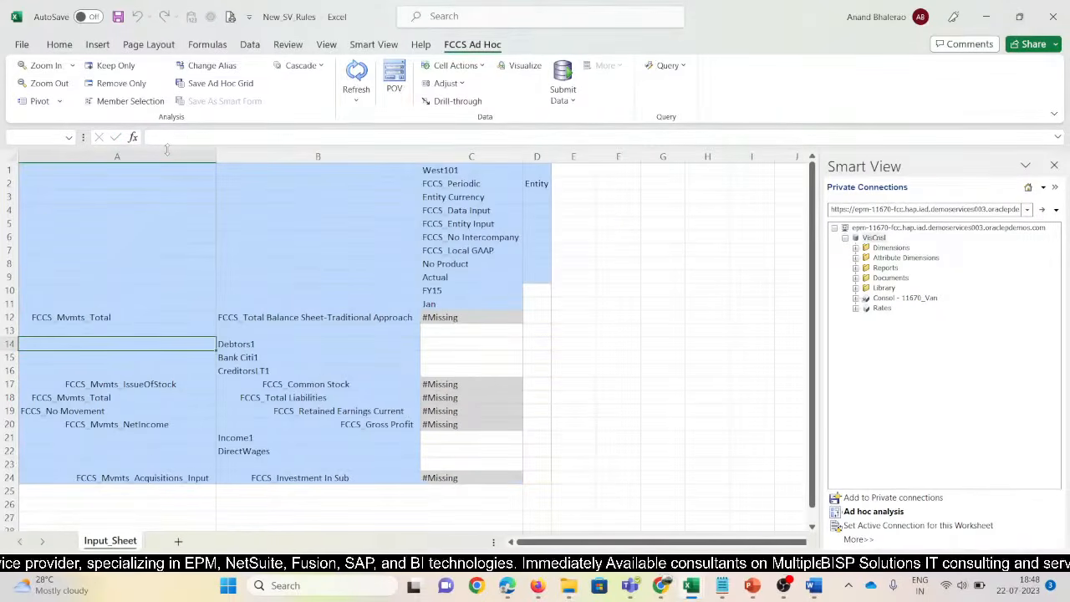
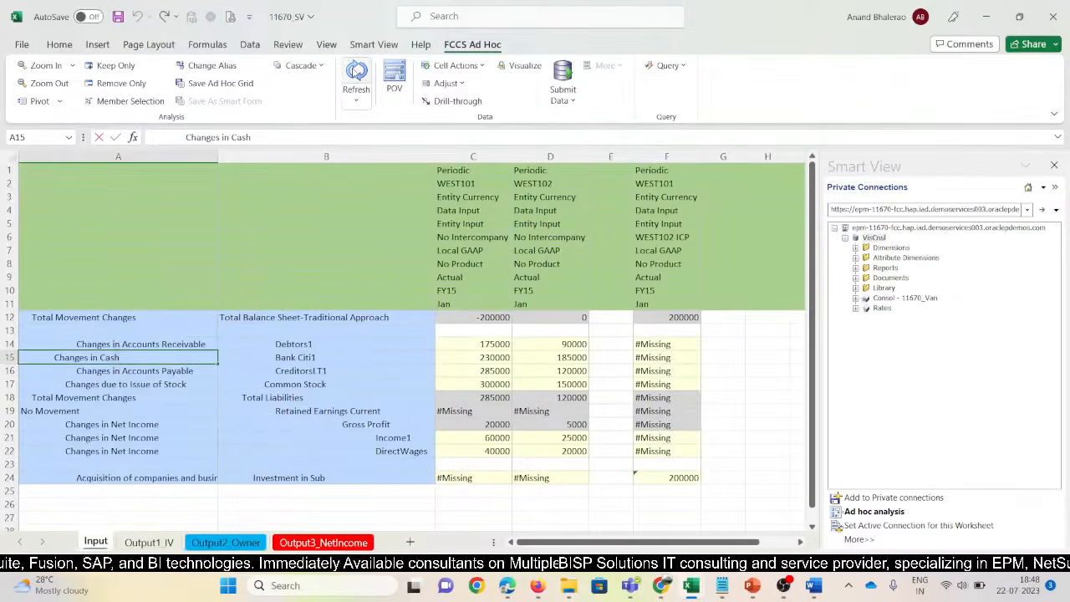
Enter the label 'Changes in Cash' in A15 of New_SV_Rules
key("Return")
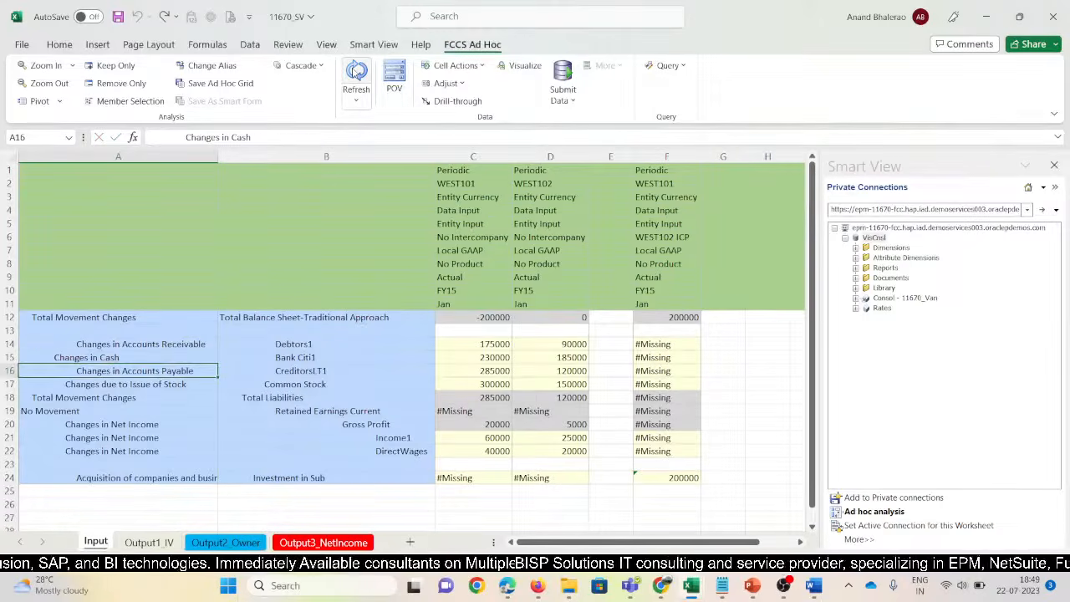
key("alt+Tab")
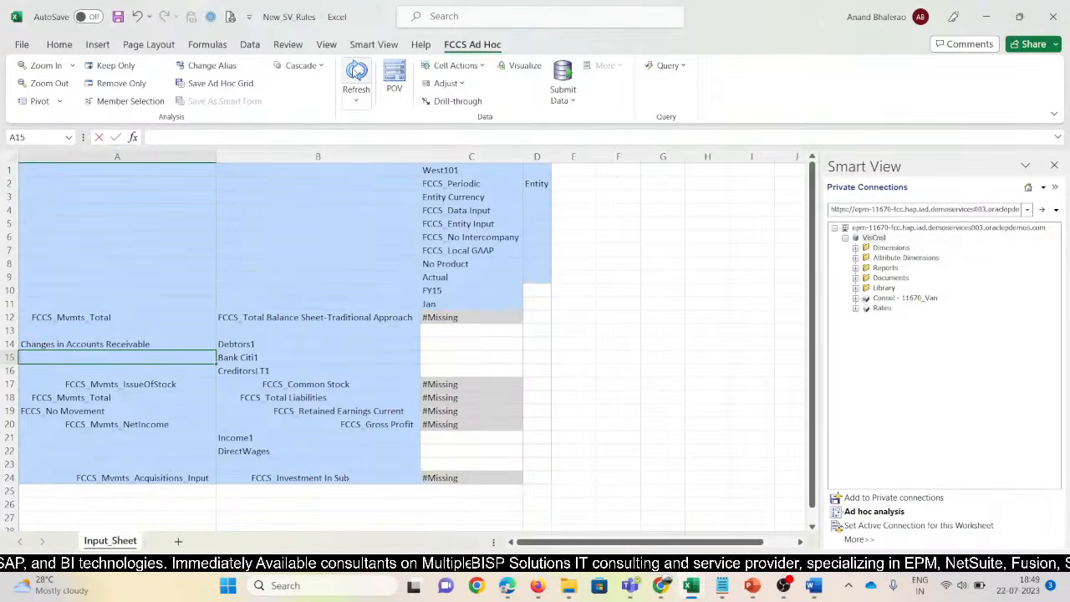
type("Changes in Cash")
key("Return")
Copy 'Changes in Accounts Payable' from the 11670_SV sheet into A16
key("alt+Tab")
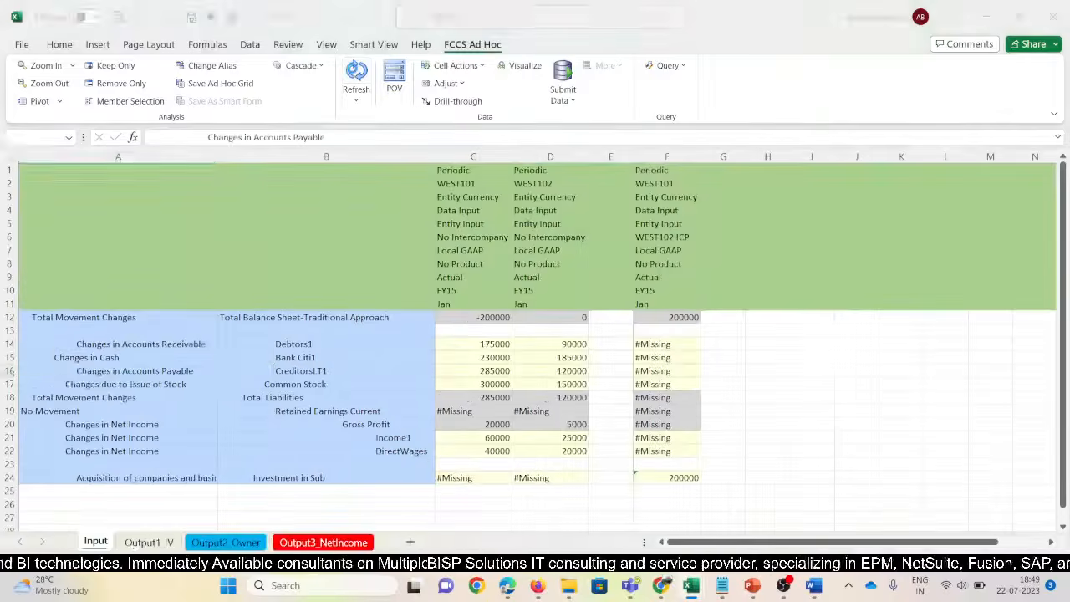
key("Down")
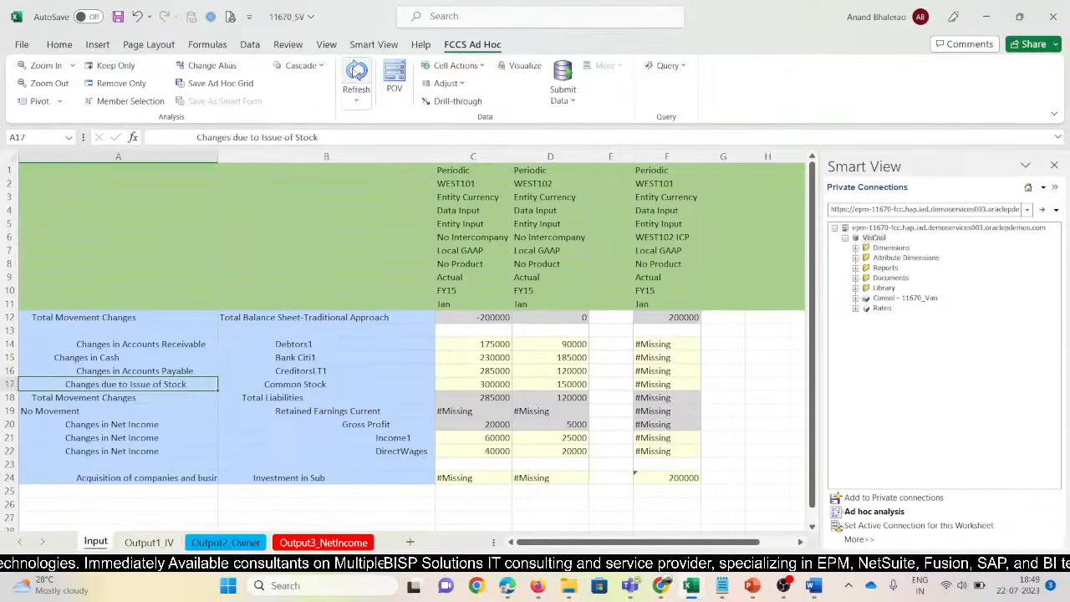
key("Up")
key("F2")
key("shift+Left")
key("shift+Left")
key("shift+Left")
key("shift+Left")
key("shift+Left")
key("shift+Left")
key("shift+Left")
key("shift+Left")
key("shift+Left")
key("shift+Left")
key("shift+Left")
key("shift+Left")
key("shift+Left")
key("shift+Left")
key("shift+Left")
key("shift+Left")
key("shift+Left")
key("shift+Left")
key("shift+Left")
key("shift+Left")
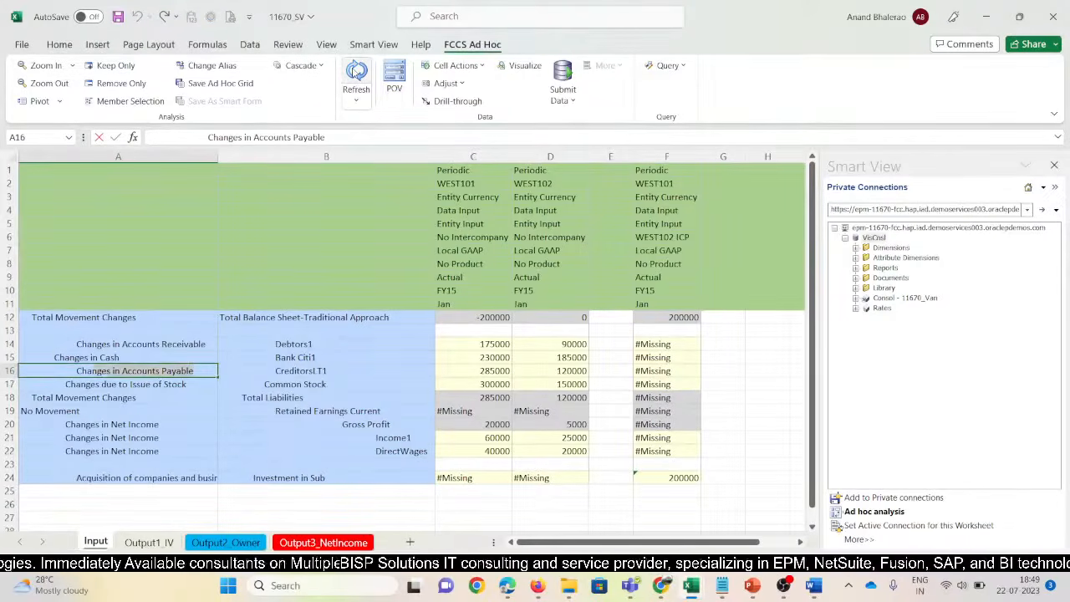
key("ctrl+c")
key("Return")
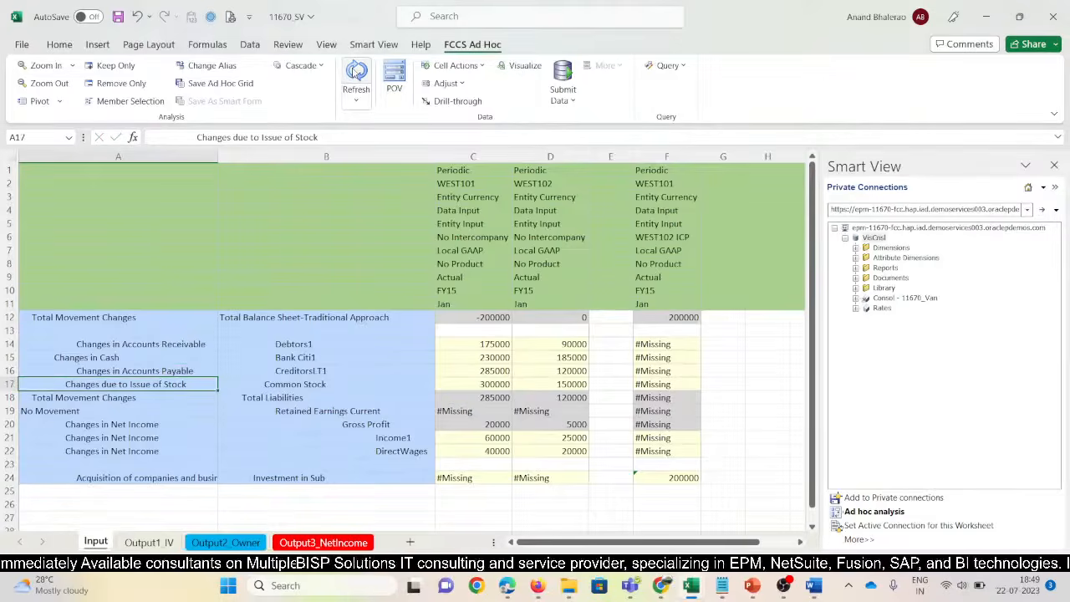
key("alt+Tab")
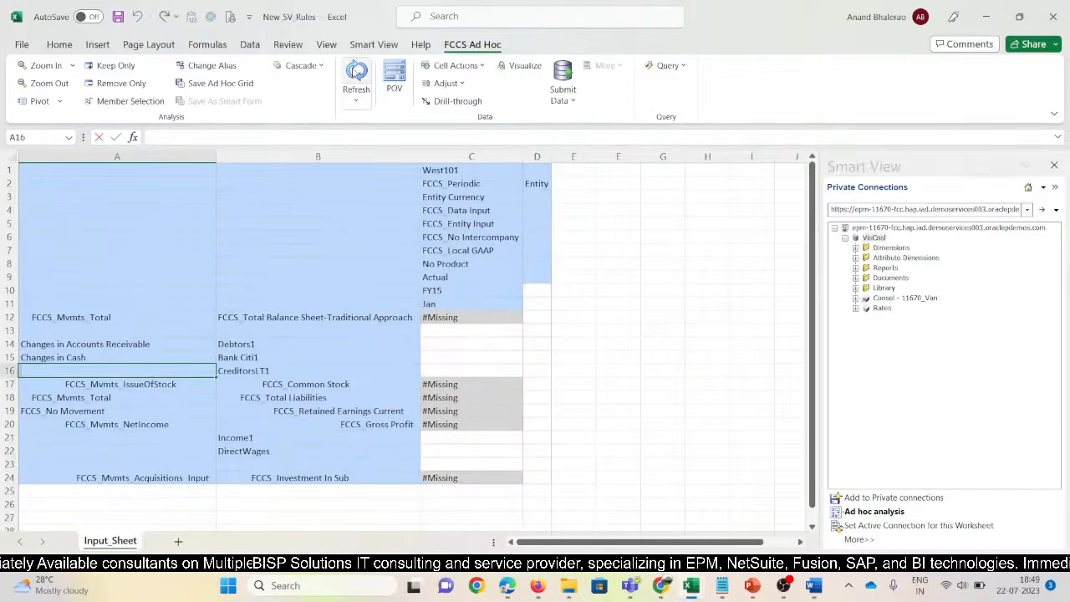
key("ctrl+v")
key("Return")
key("Up")
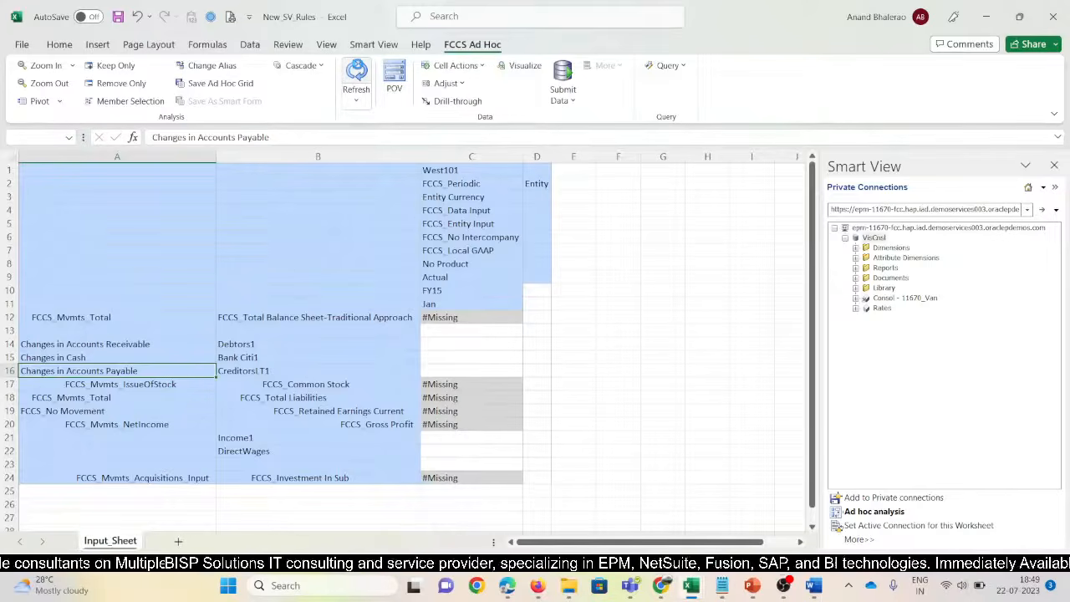
key("alt+Tab")
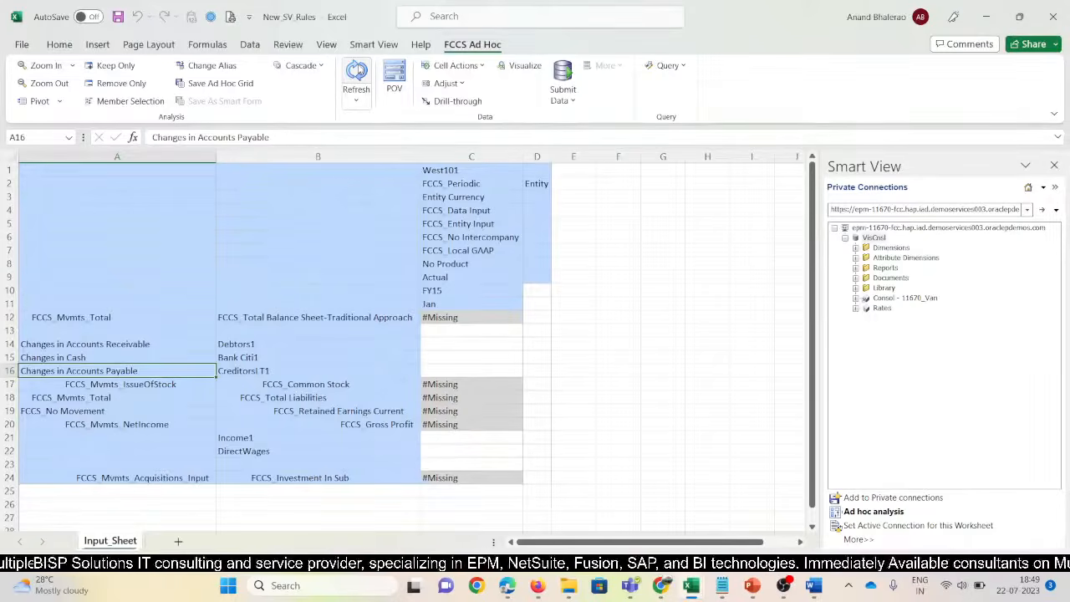
Copy 'Changes in Net Income' from 11670_SV and paste it into A21 and A22
key("alt+Tab")
key("Down")
key("Down")
key("Down")
key("Down")
key("Up")
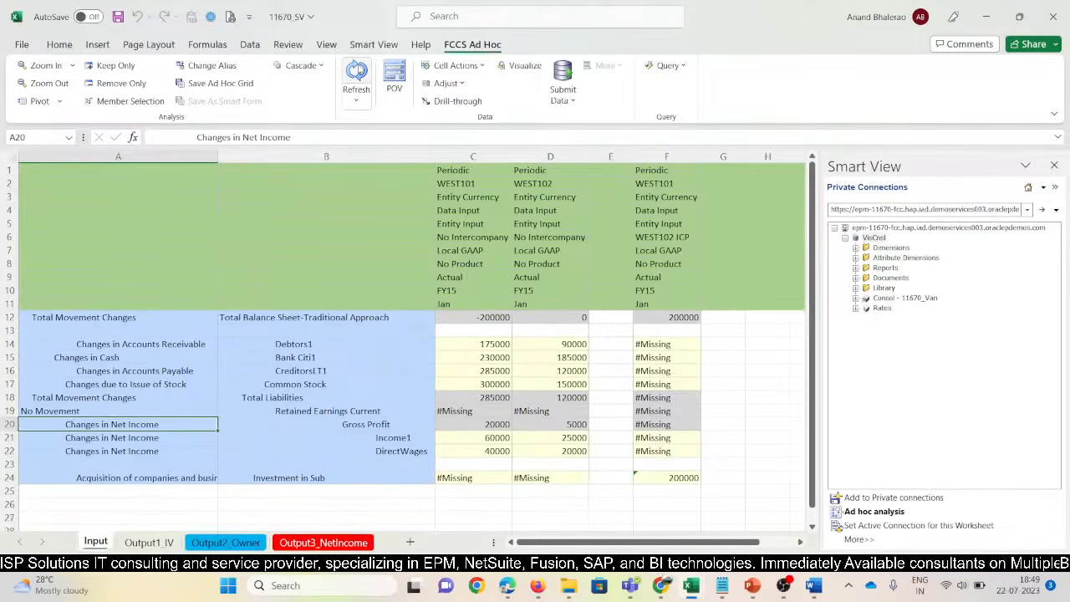
key("F2")
key("ctrl+shift+Left")
key("ctrl+shift+Left")
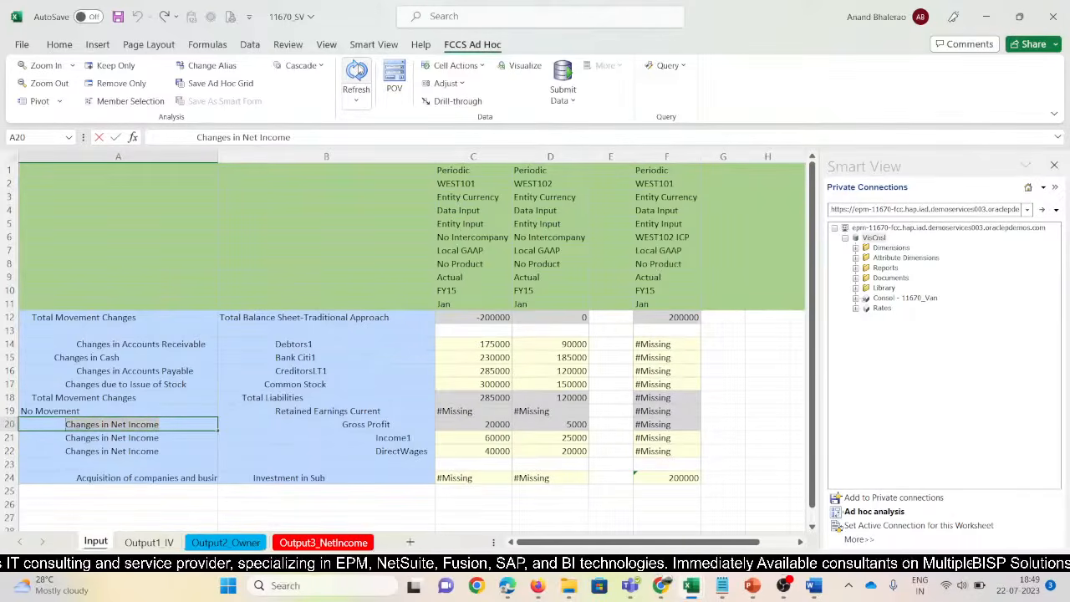
key("Escape")
key("alt+Tab")
key("Down")
key("Down")
key("Down")
key("Down")
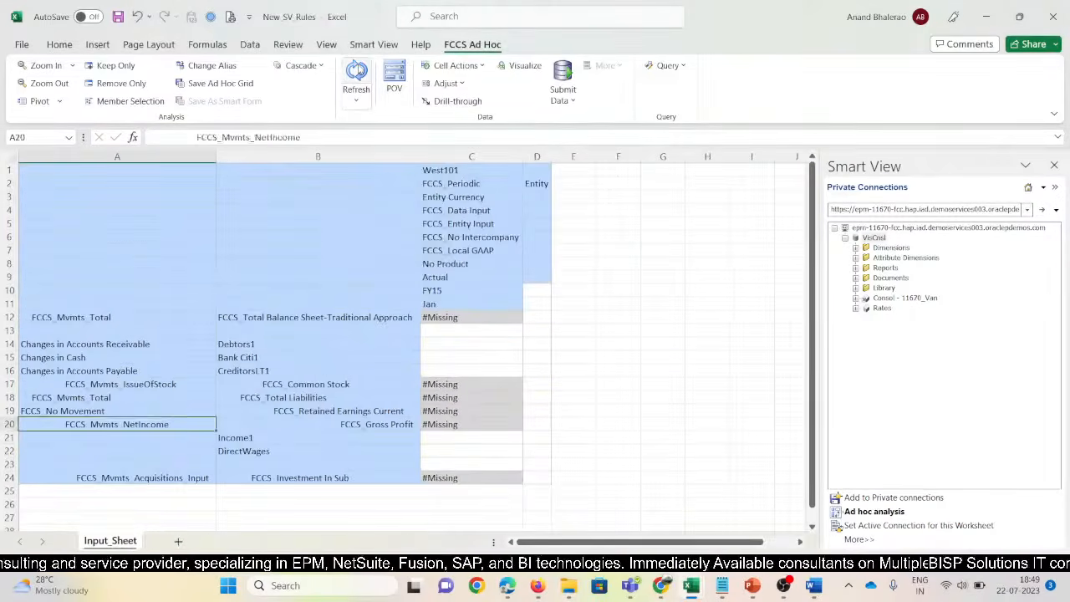
key("Down")
key("ctrl+v")
key("Down")
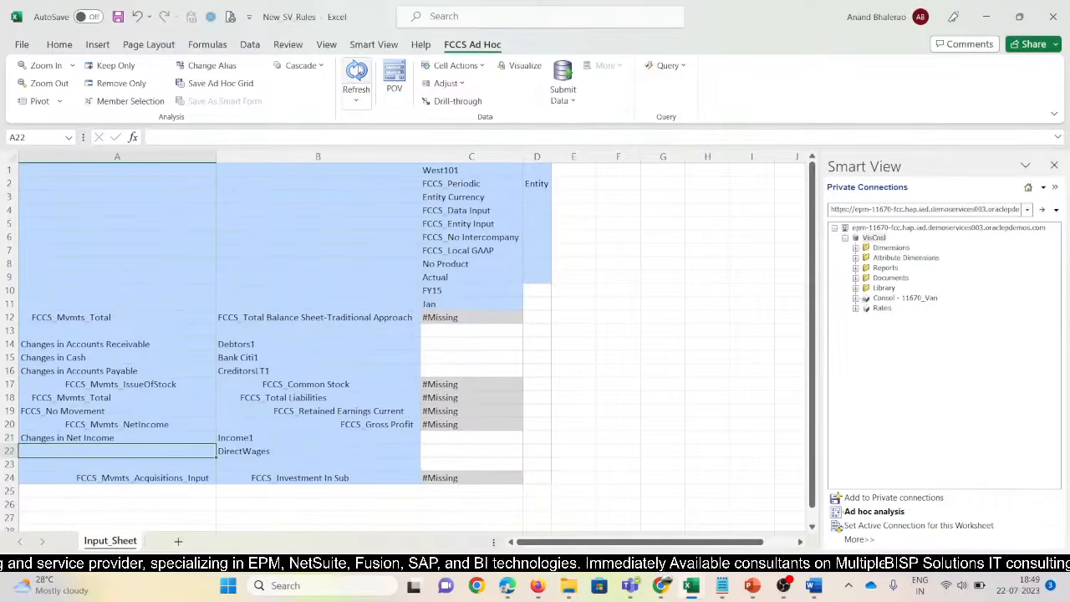
key("ctrl+v")
key("Down")
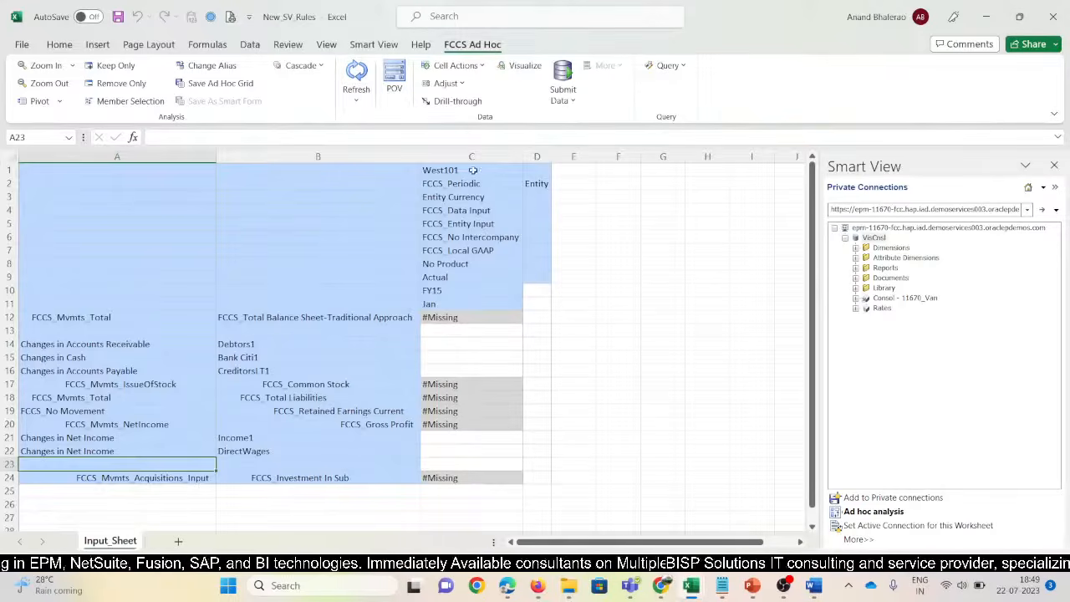
Fill the West101 members into column D, rename D1 to West102, and refresh the grid
left_click_drag(473, 170, 531, 306)
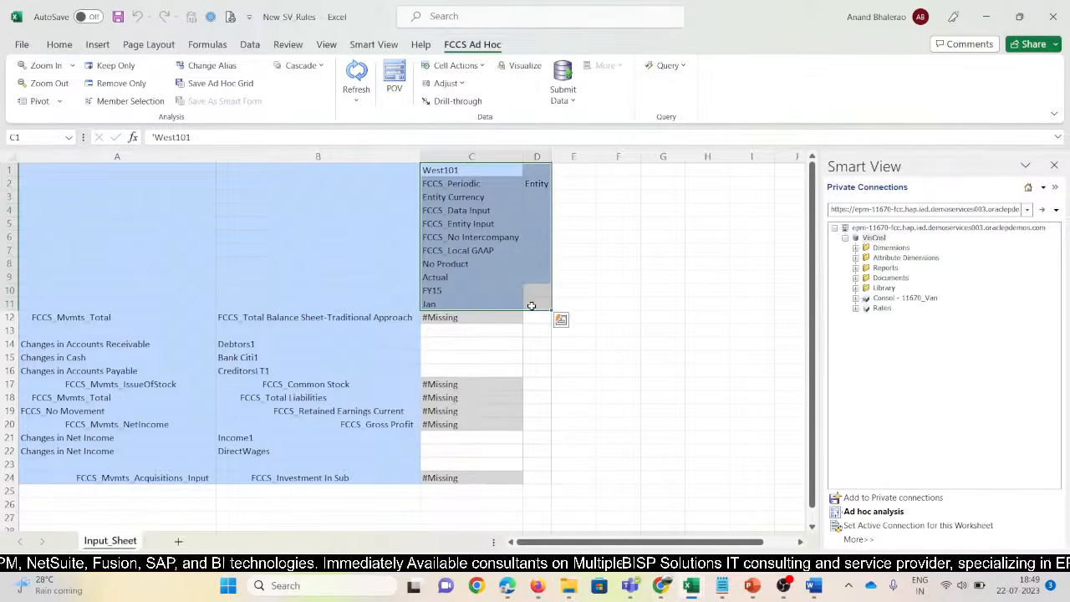
key("ctrl+r")
left_click_drag(551, 156, 574, 162)
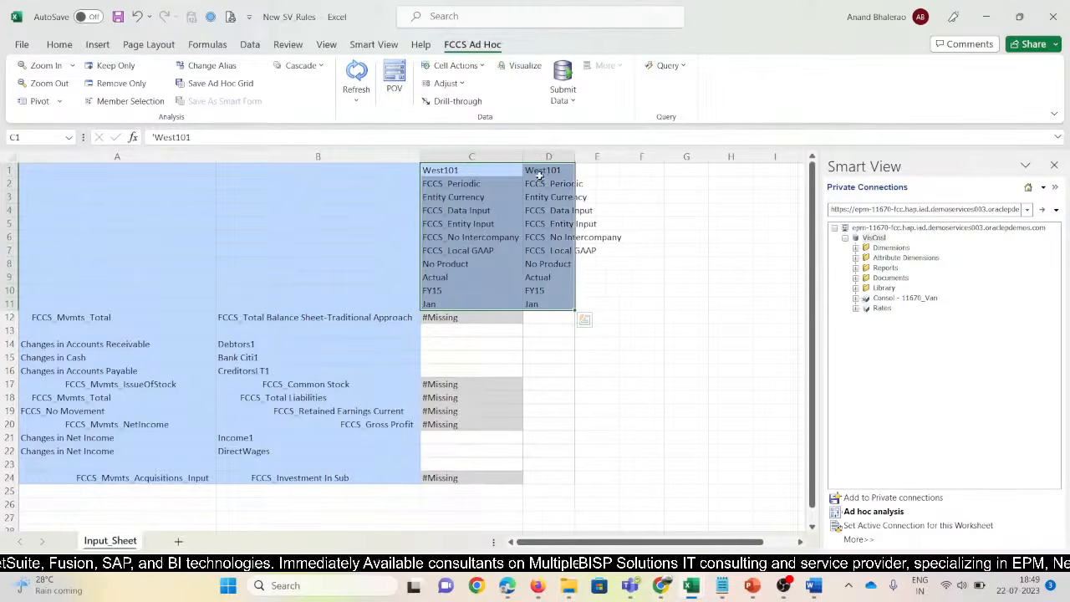
left_click(540, 173)
key("F2")
type("2")
key("Return")
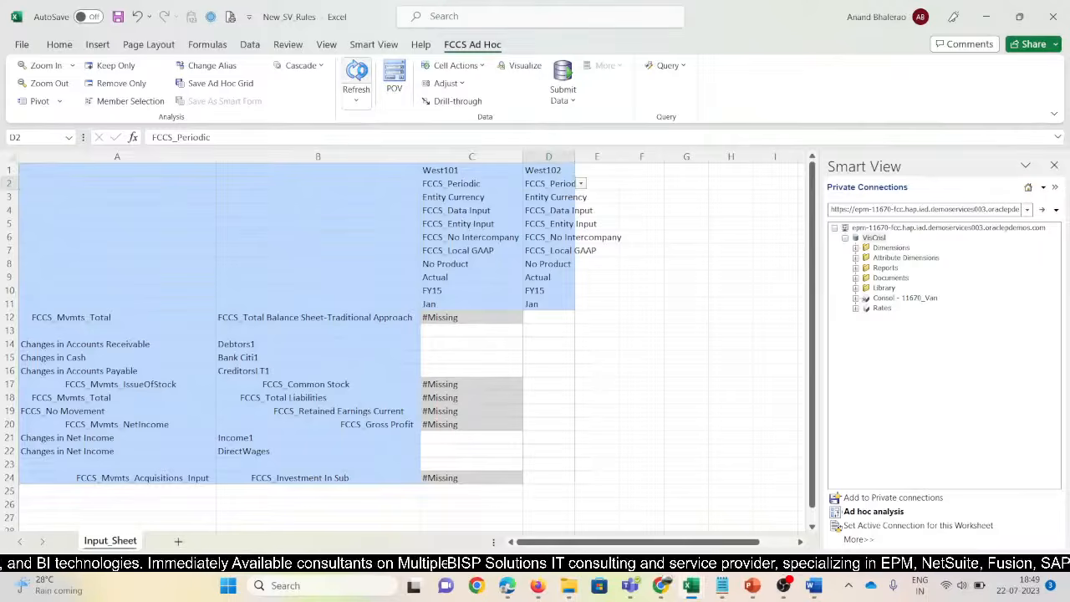
left_click(356, 73)
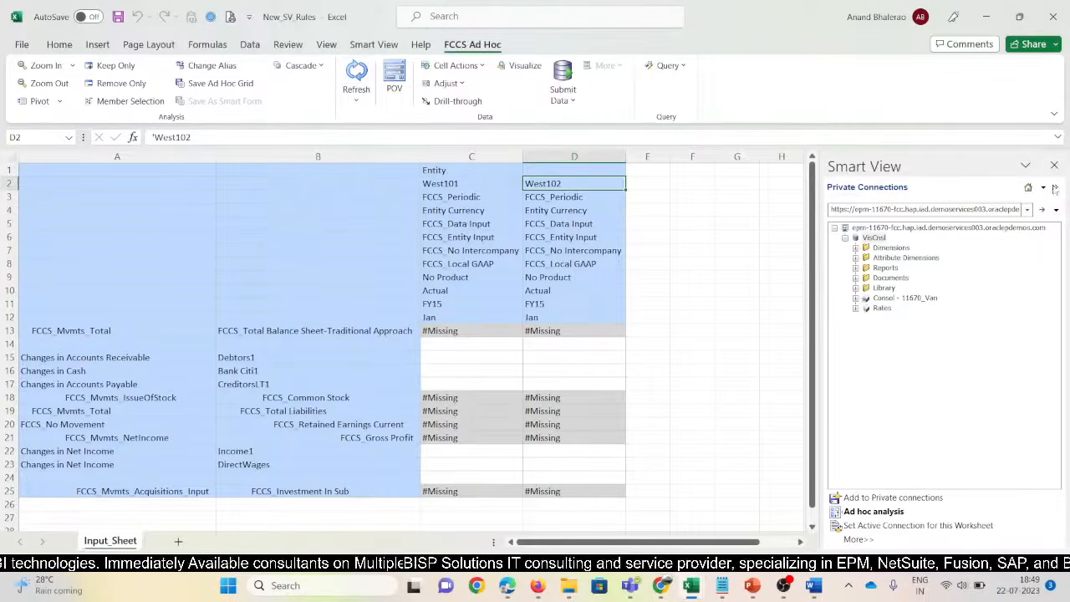
Close the Smart View panel, narrow column A, and compare C14's 175000 and C18 across workbooks
left_click(1054, 164)
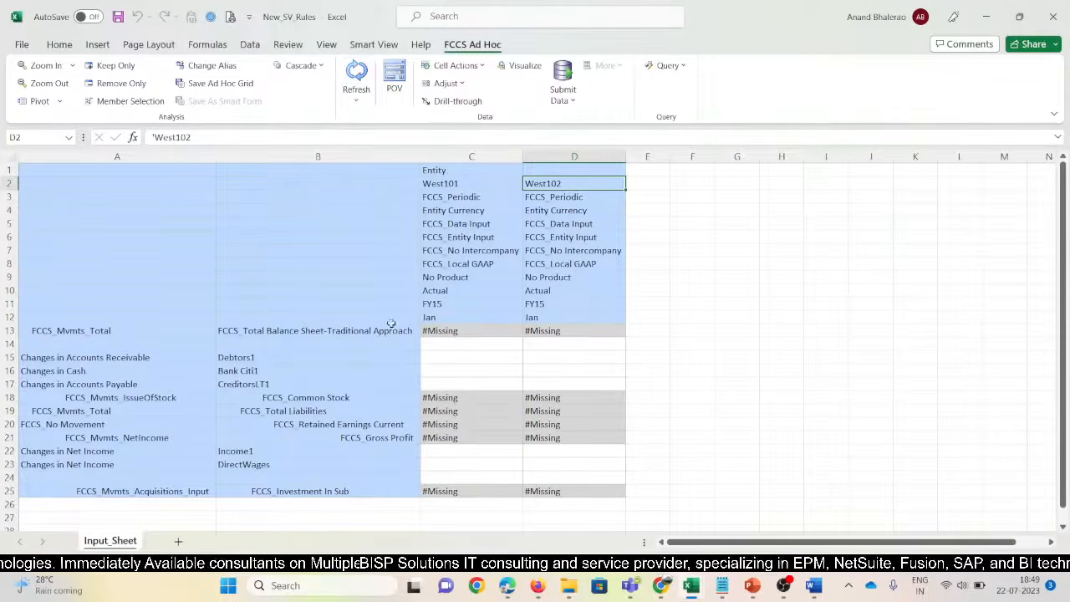
left_click_drag(211, 159, 195, 159)
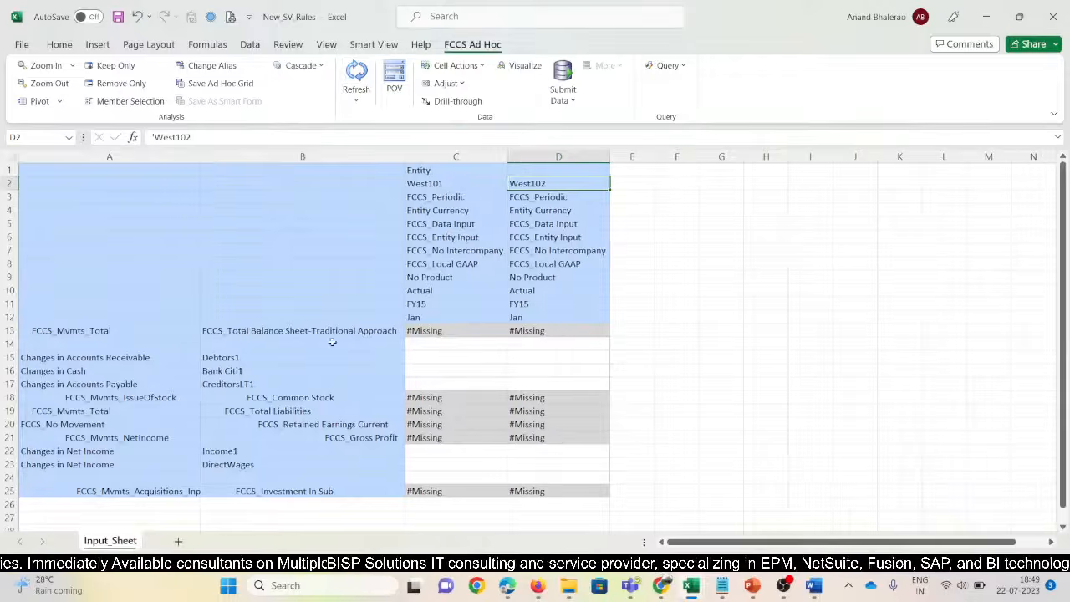
left_click(428, 346)
left_click(426, 356)
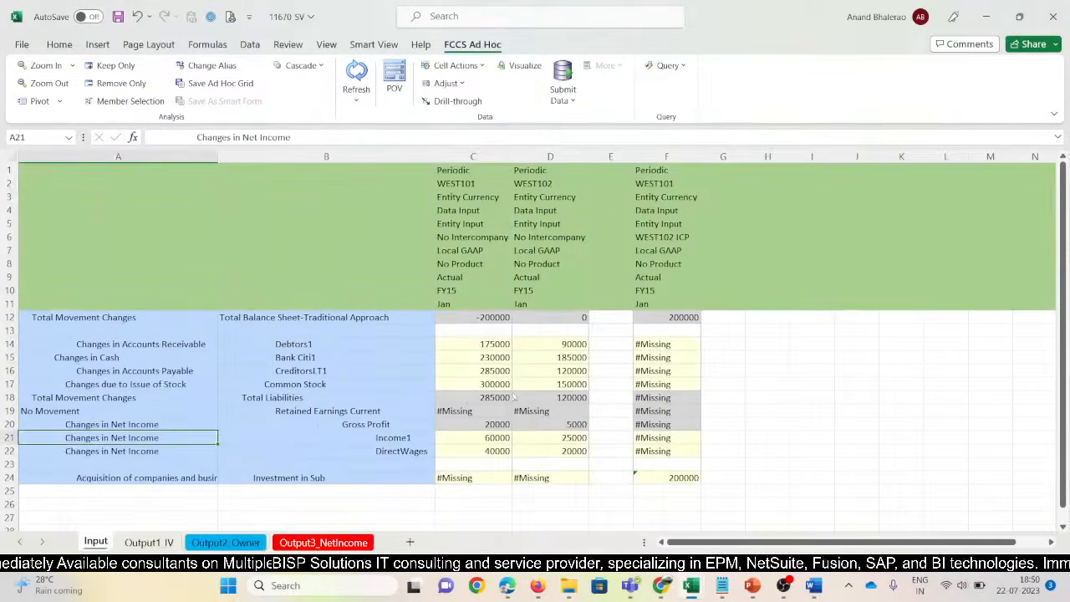
left_click(497, 345)
key("alt+Tab")
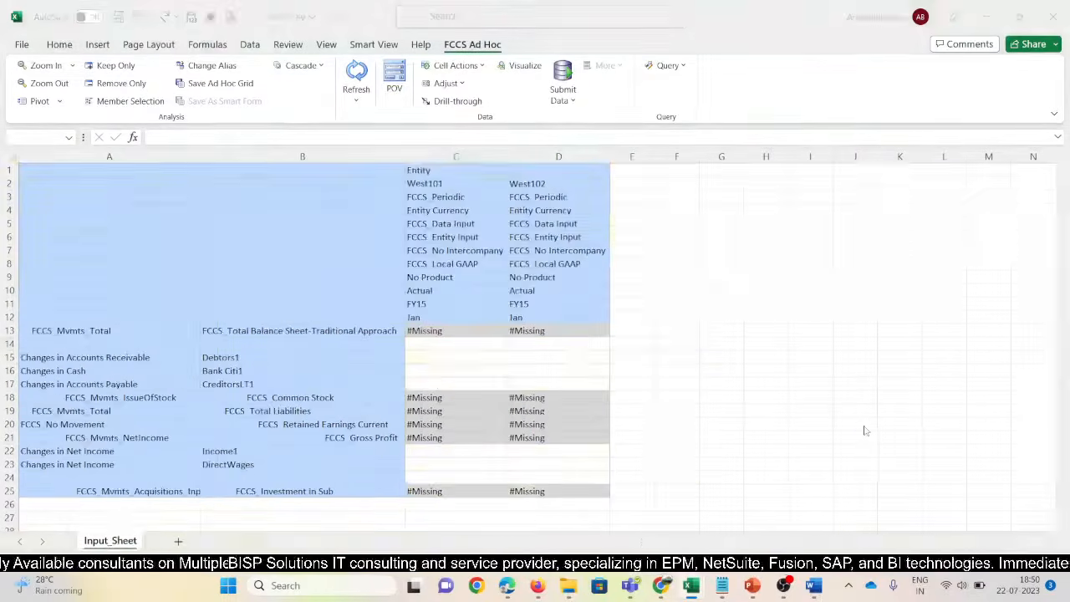
key("alt+Tab")
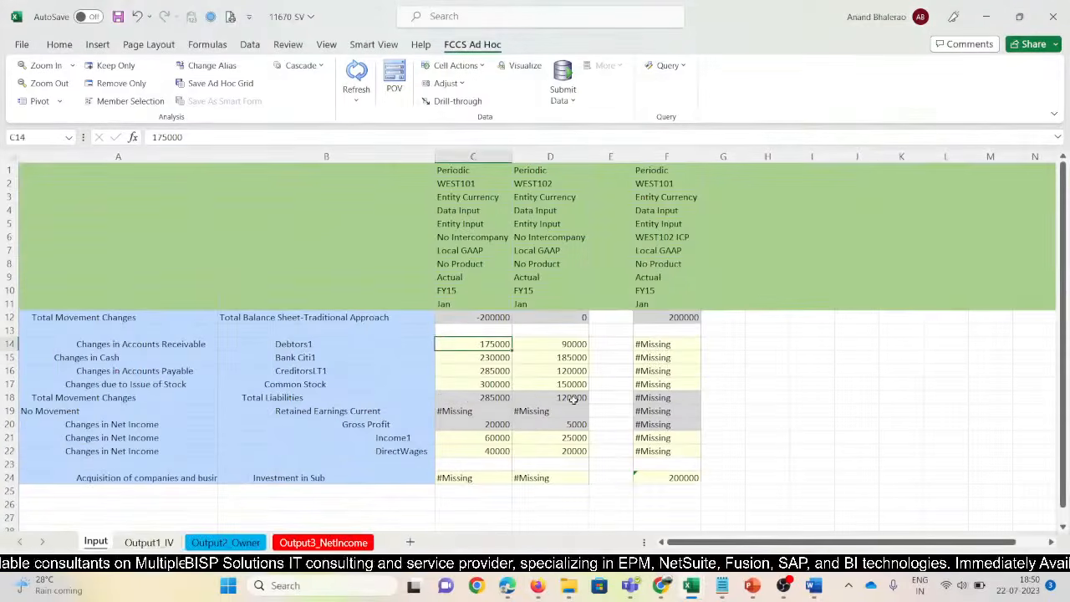
key("alt+Tab")
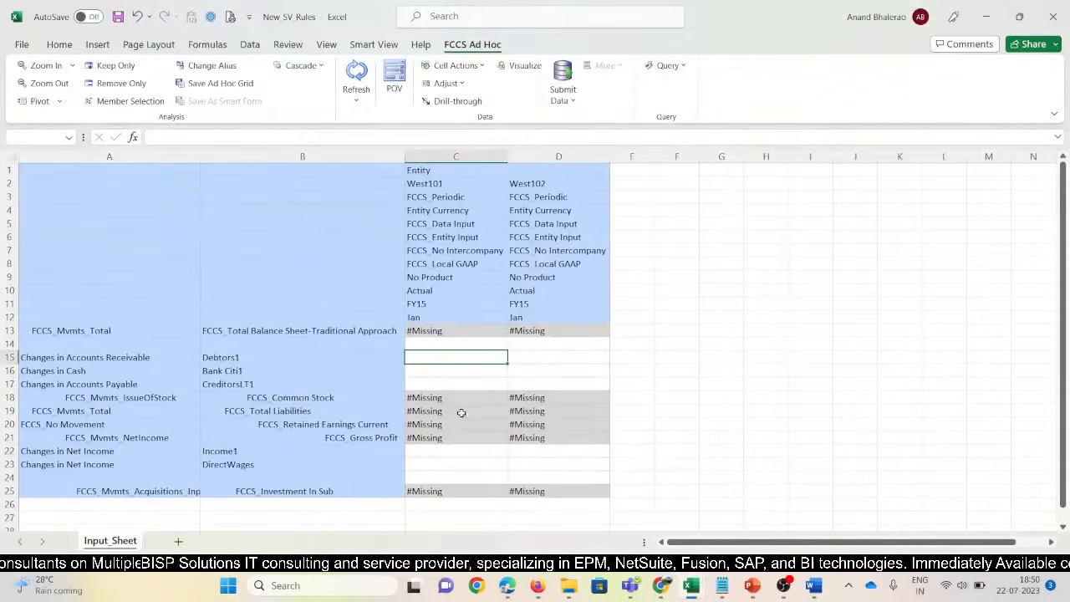
left_click(447, 400)
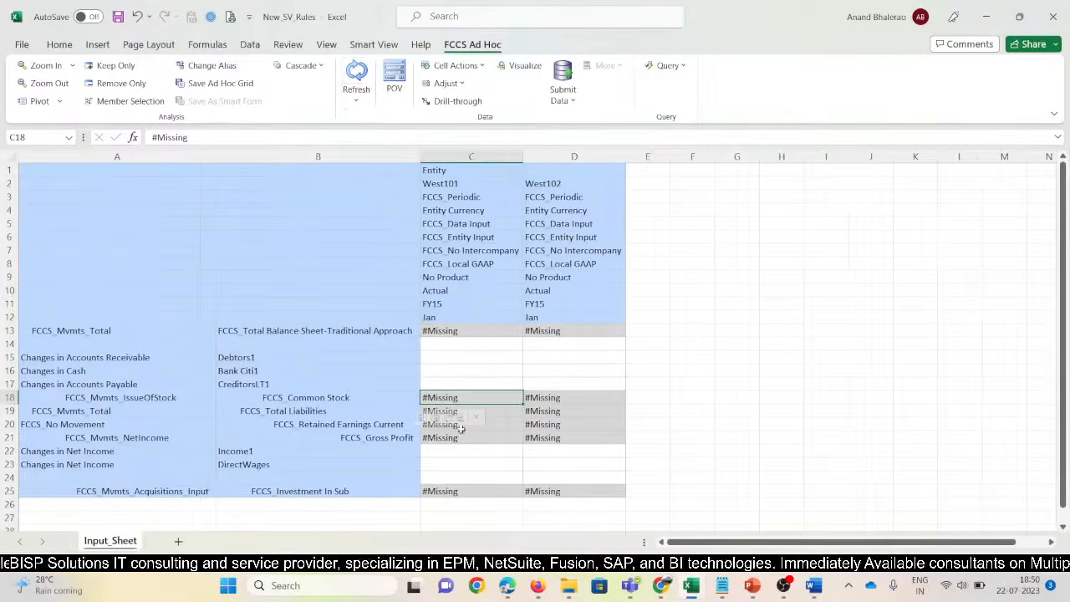
Start a database refresh from the Dimensions page, then check the Consolidation: Process page
mouse_move(542, 590)
left_click(480, 526)
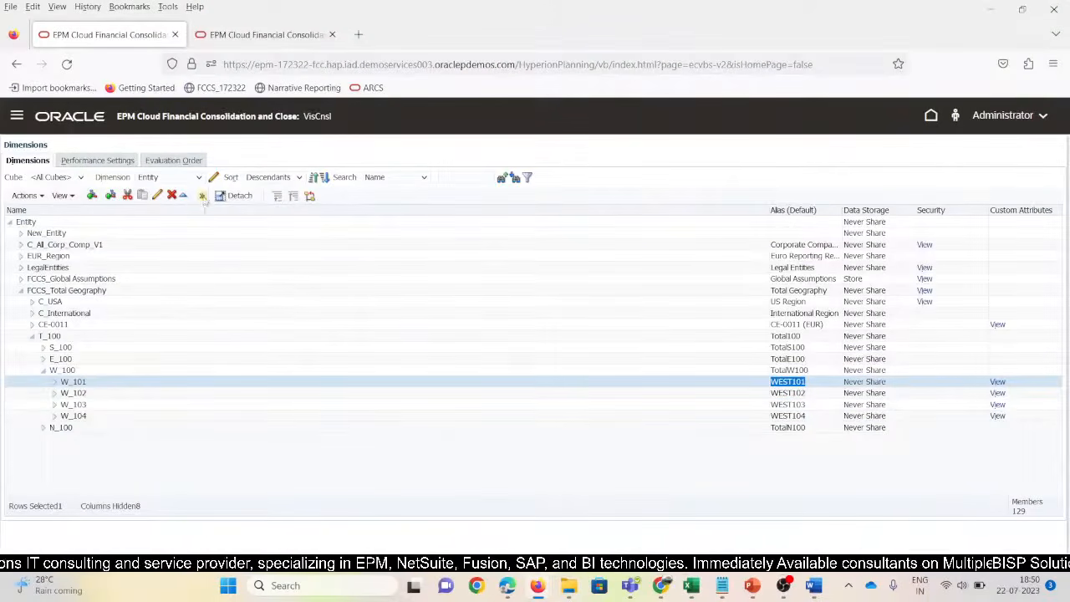
left_click(202, 196)
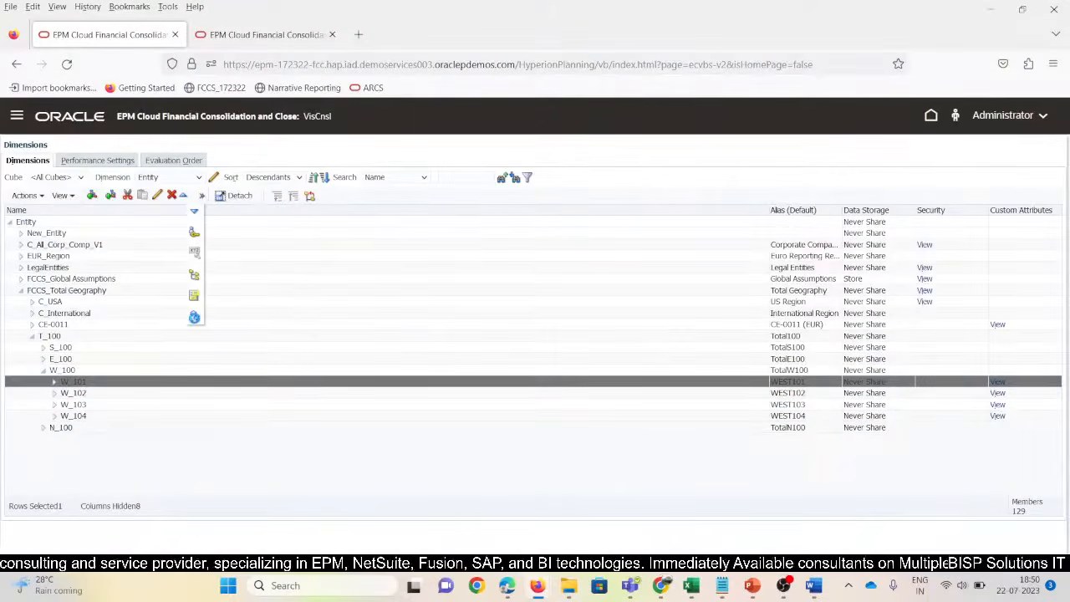
left_click(194, 316)
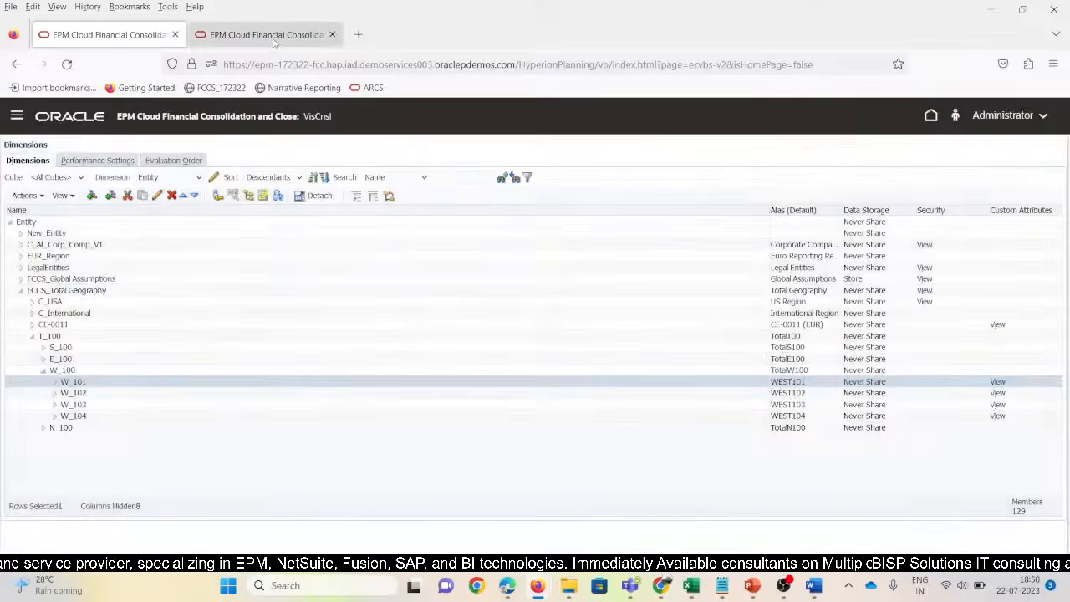
left_click(267, 35)
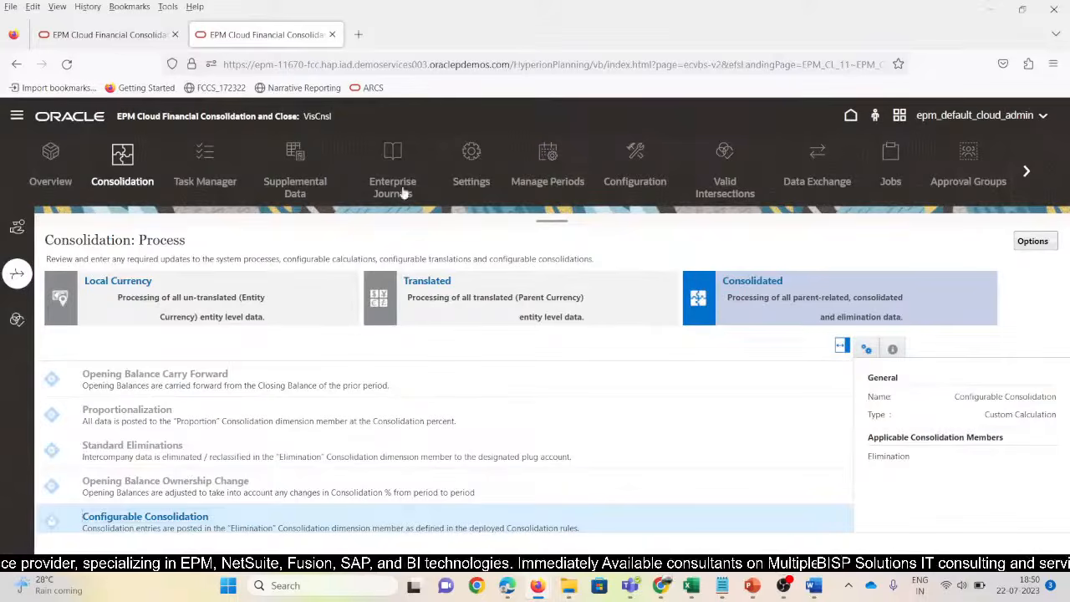
left_click(851, 115)
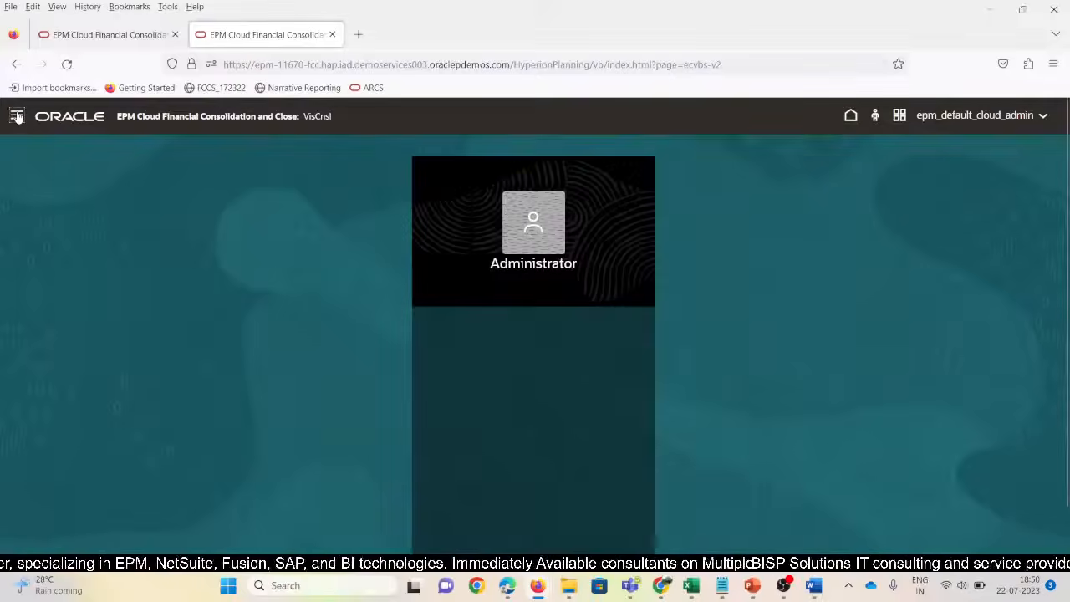
Search Account for 4400000 in the dimension editor and expand Balance Sheet down to Current Assets
left_click(17, 116)
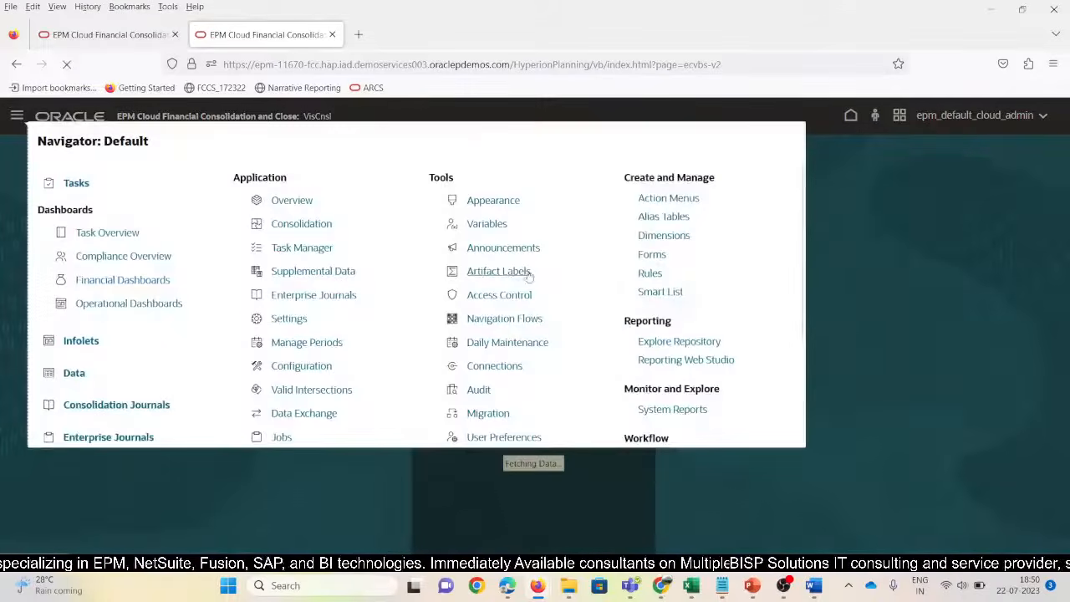
left_click(671, 239)
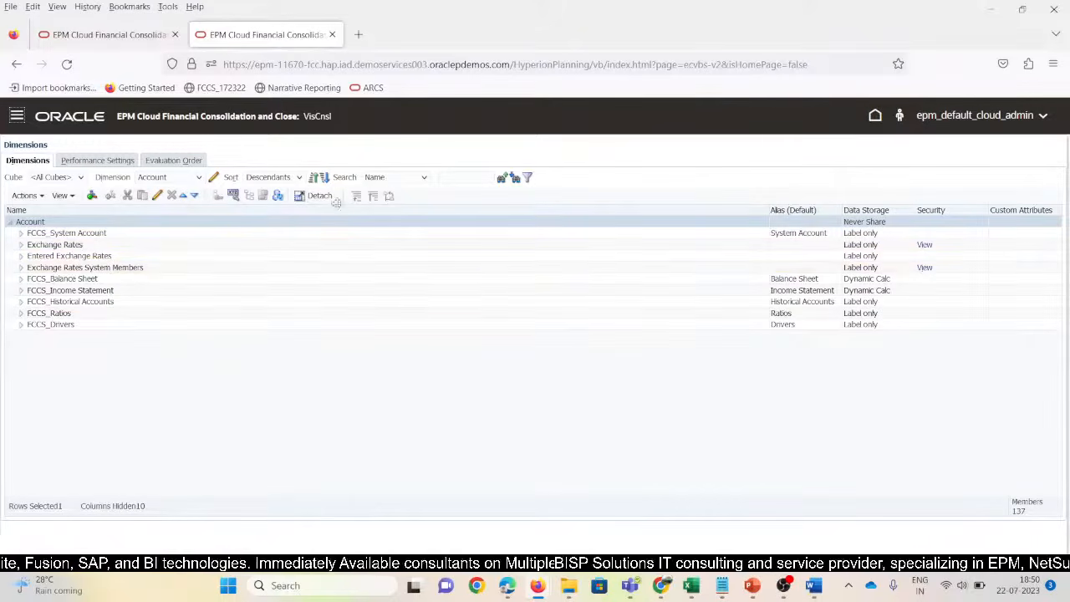
left_click(452, 177)
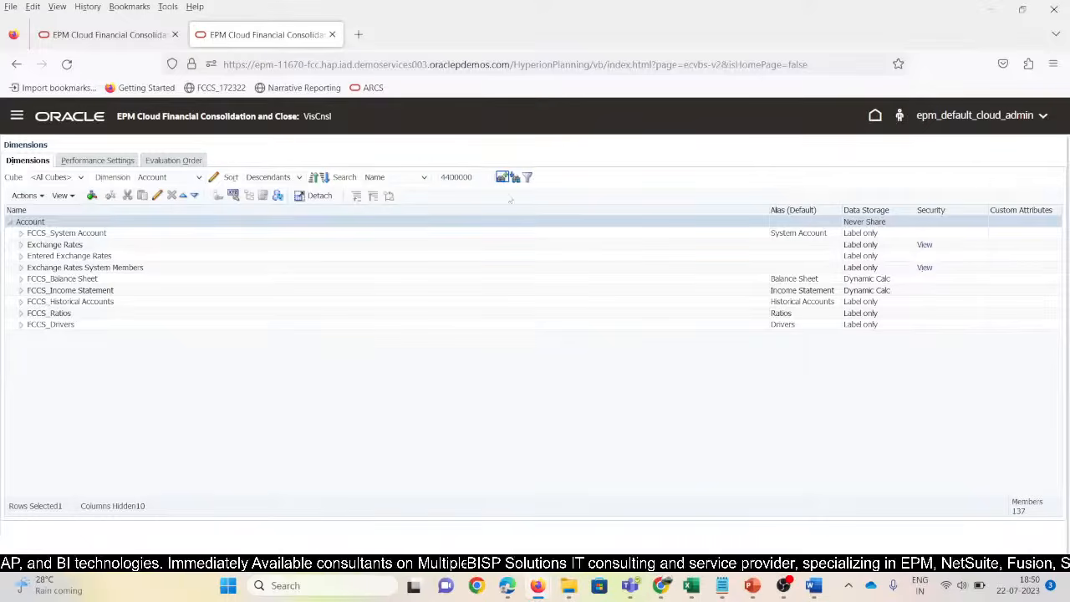
left_click(516, 179)
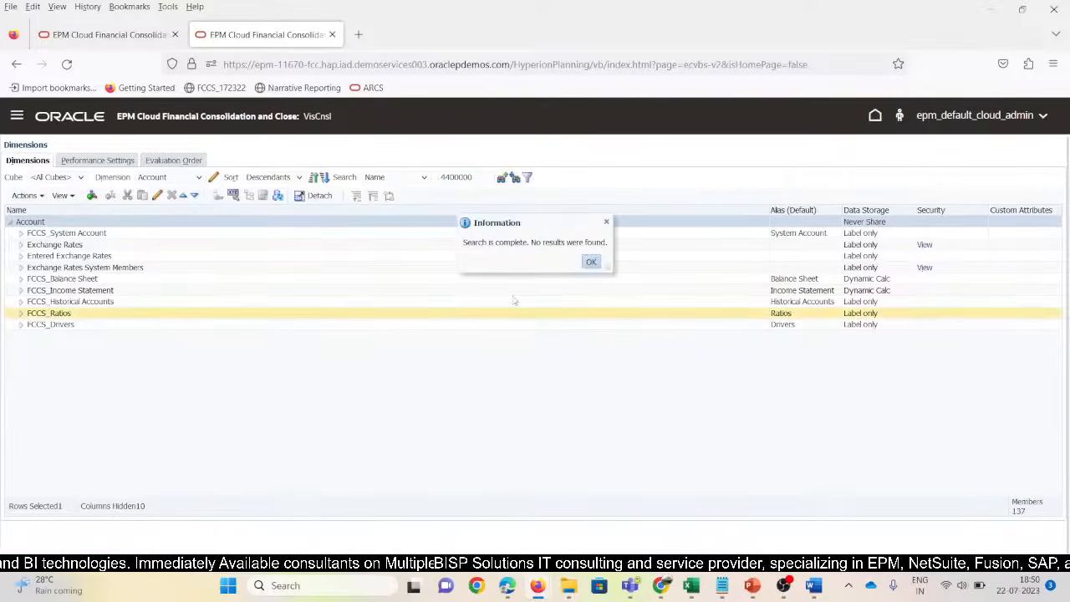
left_click(591, 262)
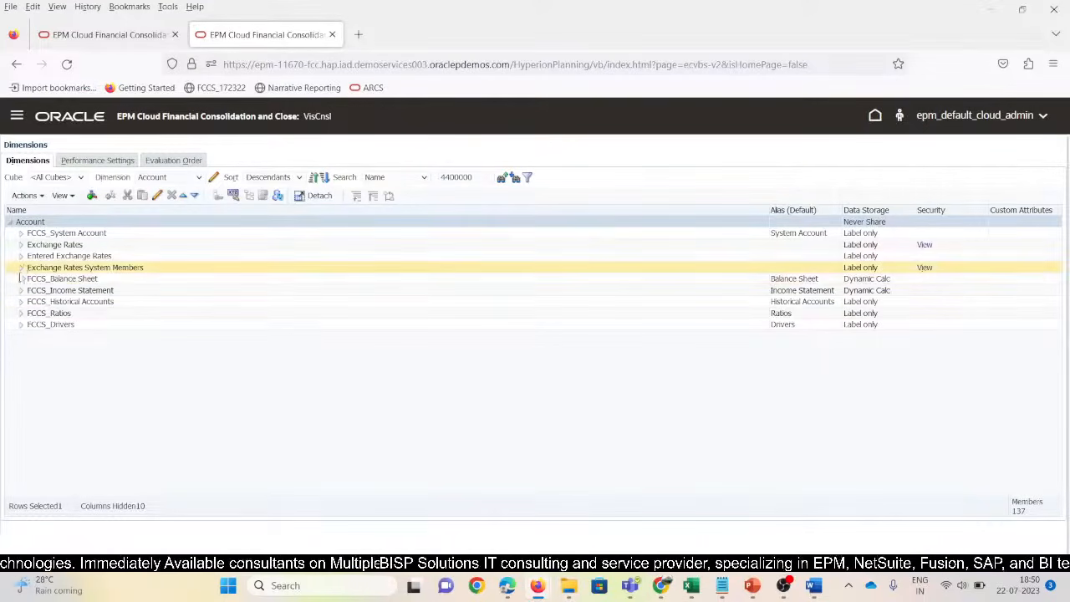
left_click(21, 278)
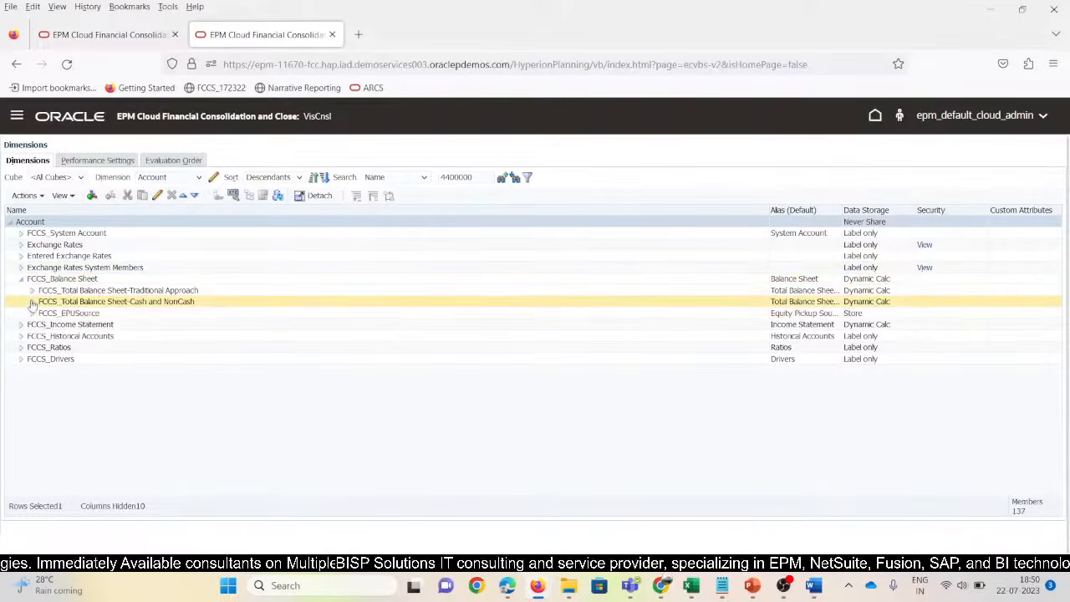
left_click(32, 290)
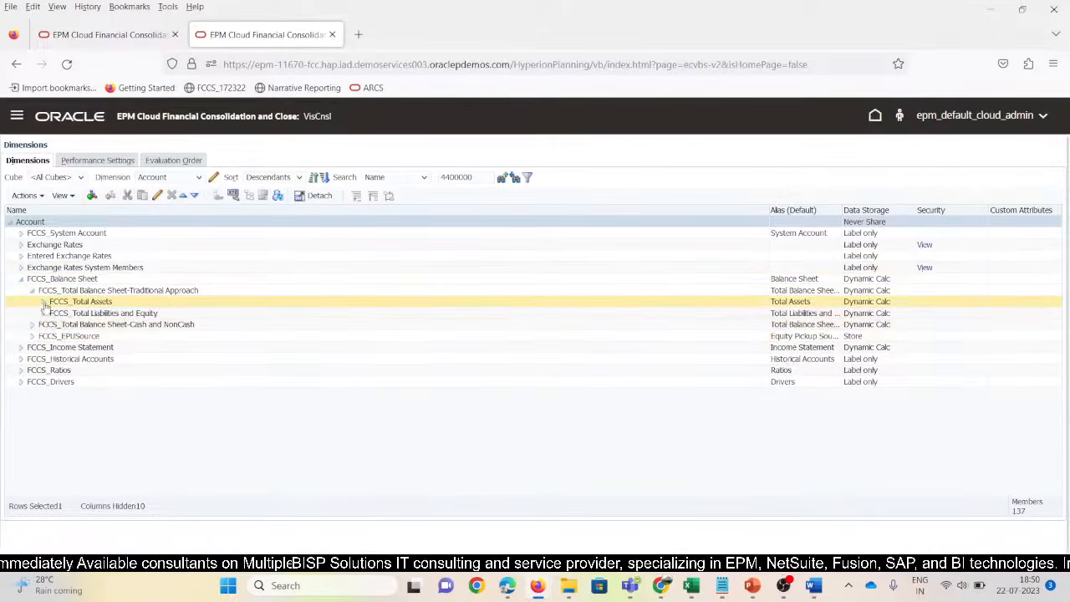
left_click(43, 301)
left_click(55, 312)
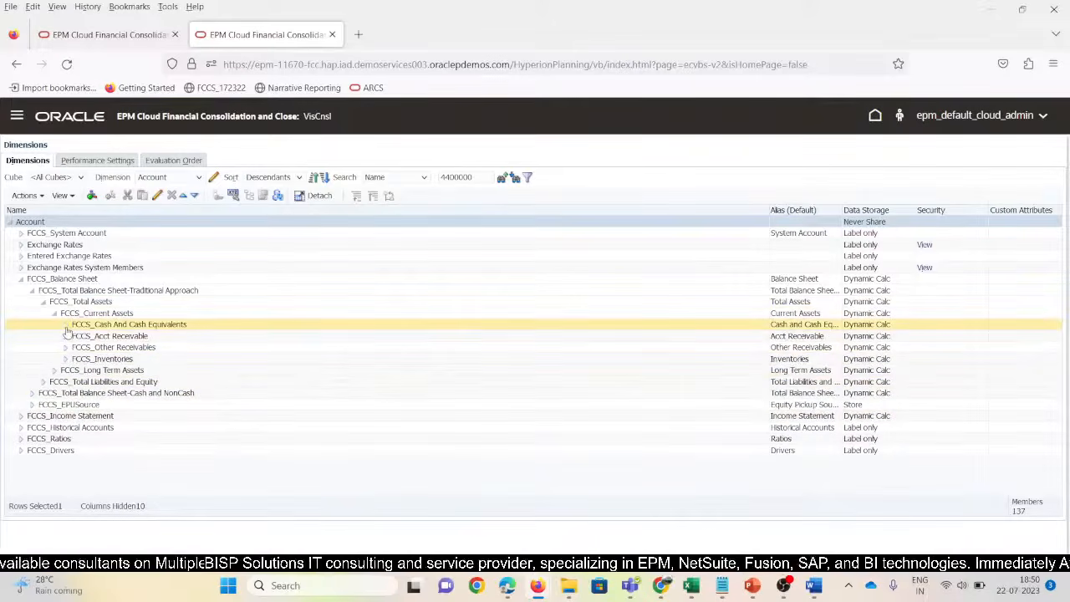
Switch the dimension editor to Entity and select FCCS_Total Geography
left_click(165, 178)
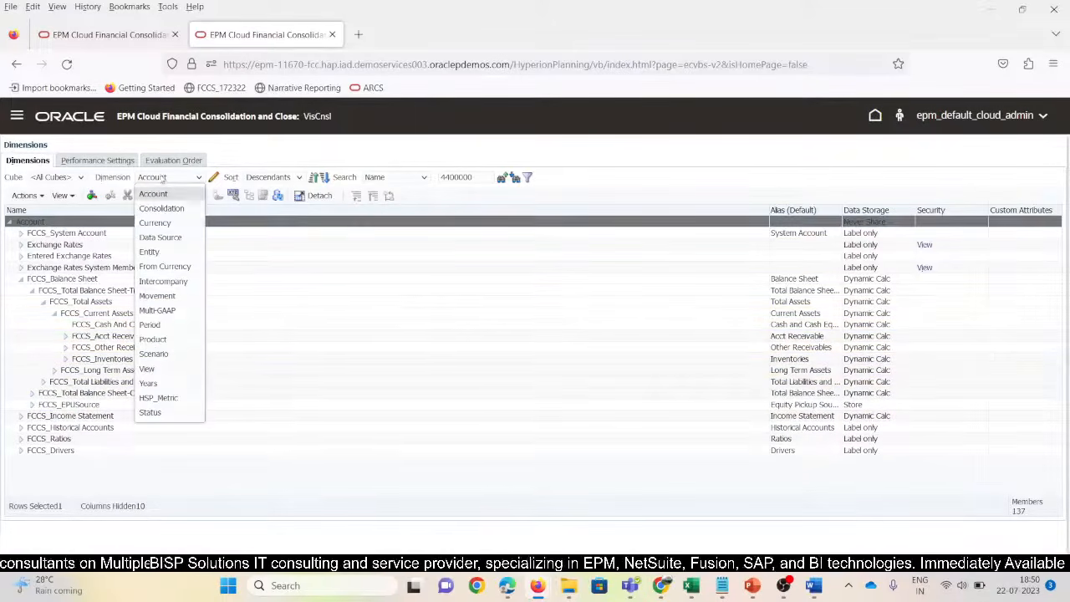
left_click(151, 252)
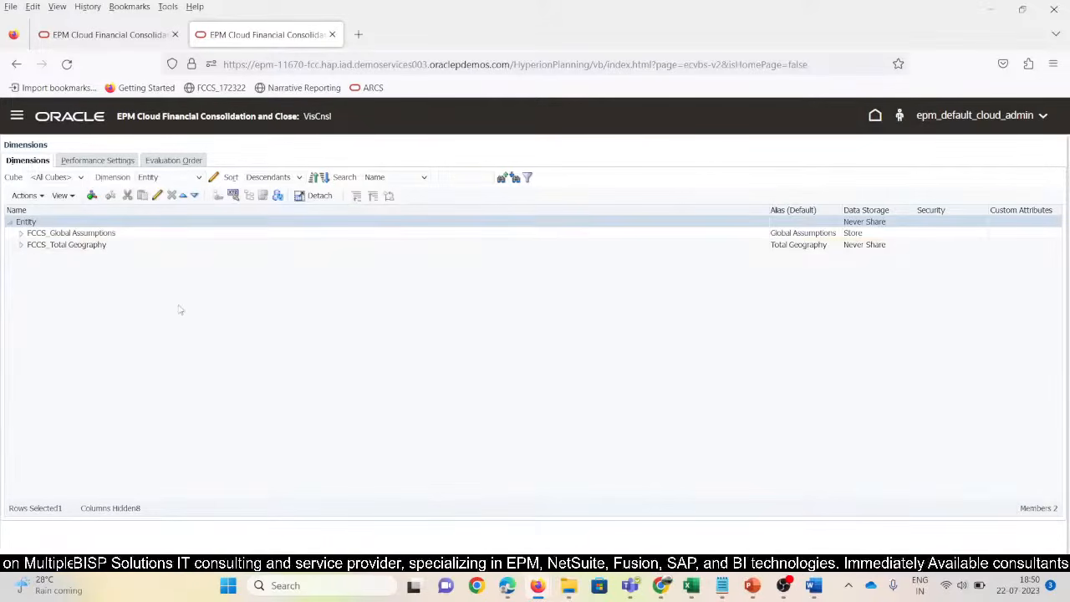
left_click(21, 245)
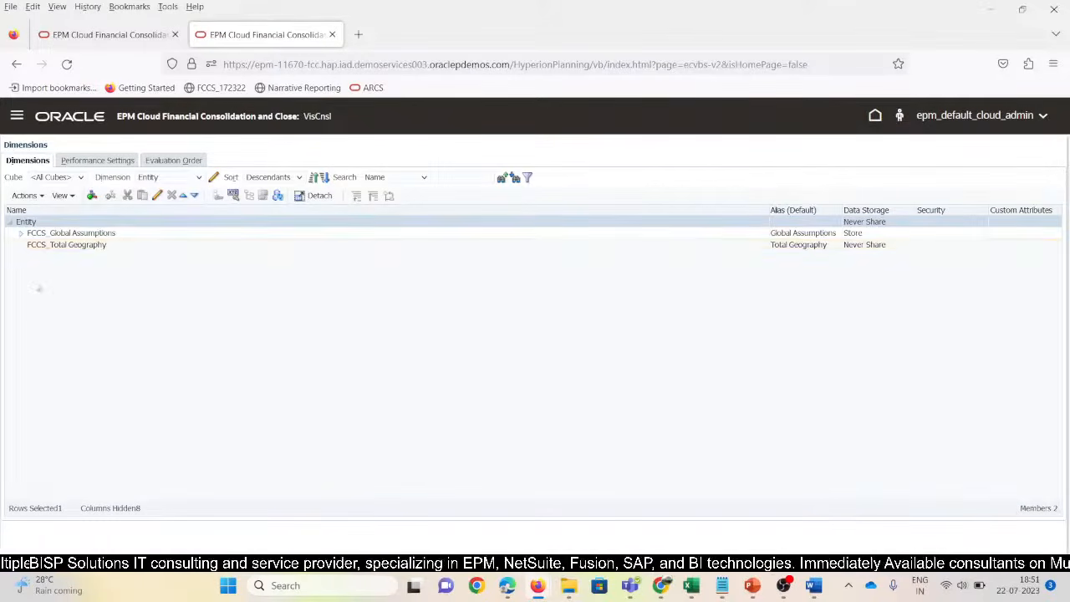
left_click(81, 246)
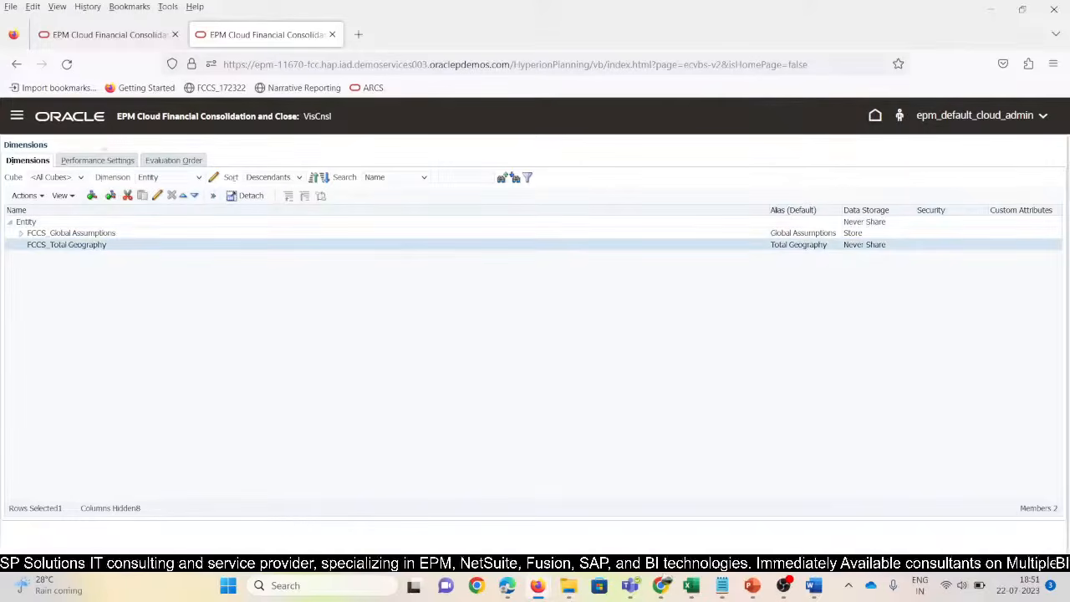
Go to the application overview and show its Dimensions tab, resetting the other environment to home
left_click(19, 118)
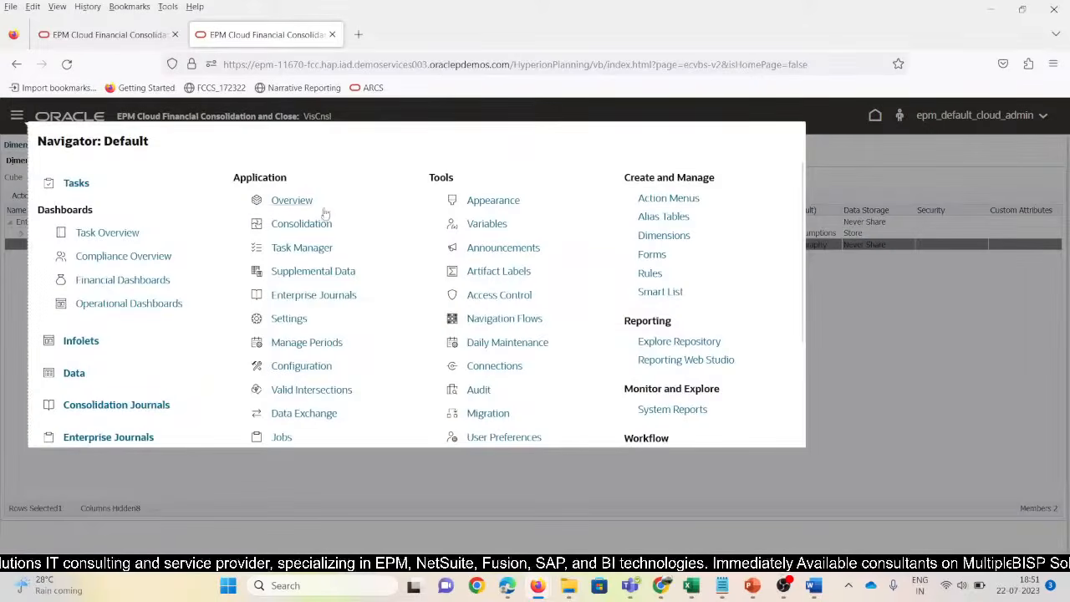
left_click(300, 207)
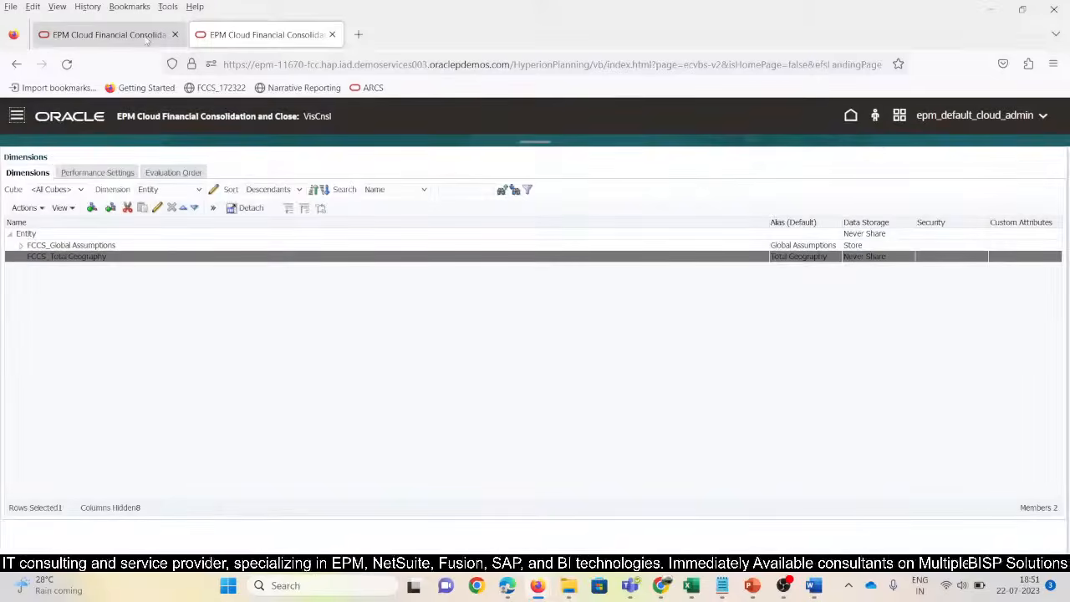
left_click(126, 35)
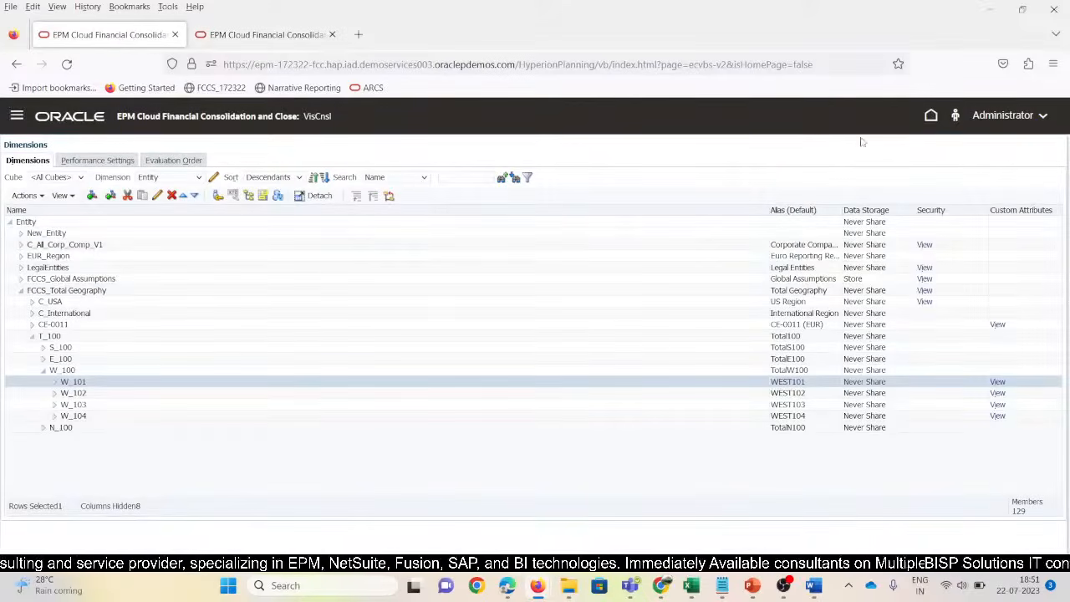
left_click(931, 117)
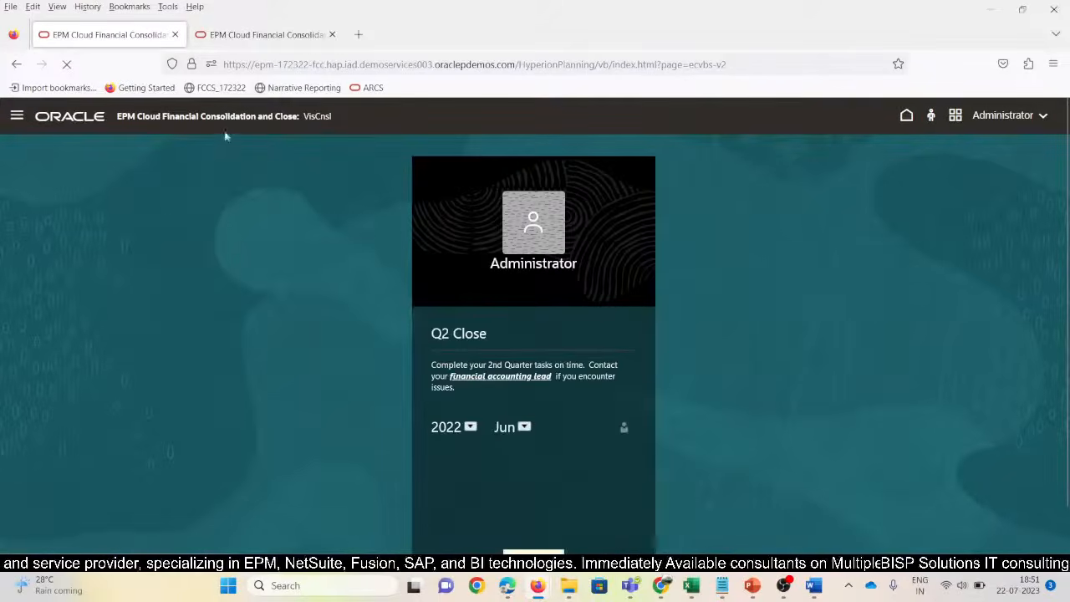
left_click(268, 35)
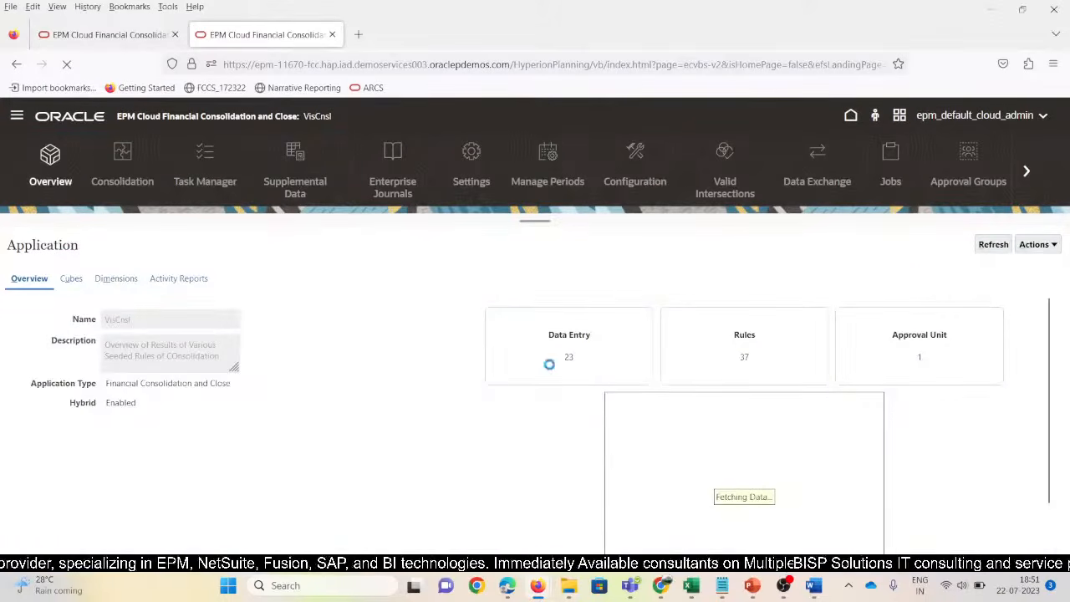
left_click(116, 279)
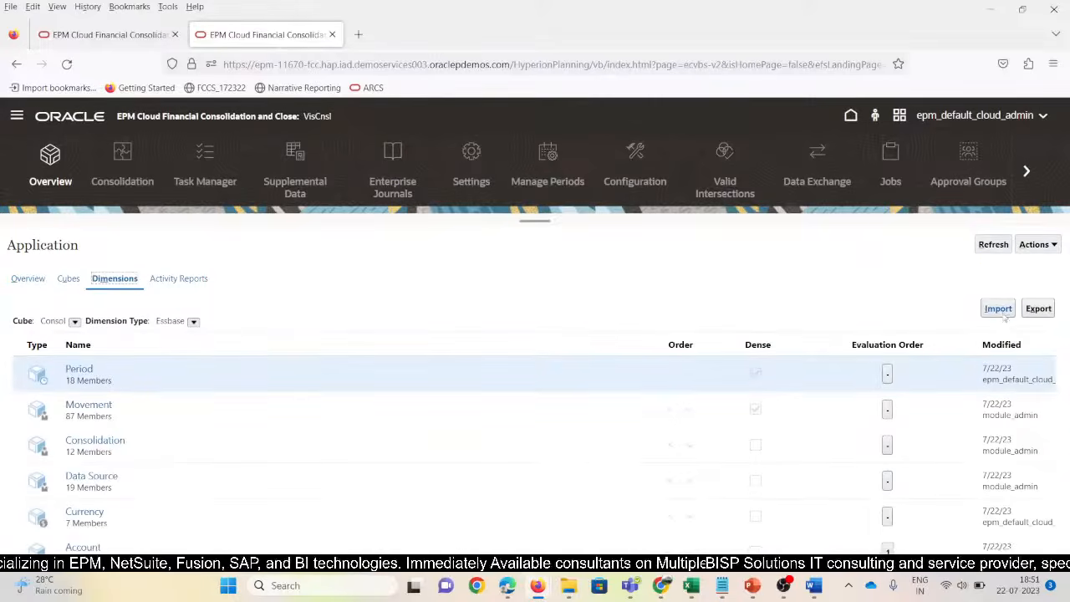
Create an Account import from Account_MetaData_Csv, validate, import with database refresh, and check its status
left_click(998, 310)
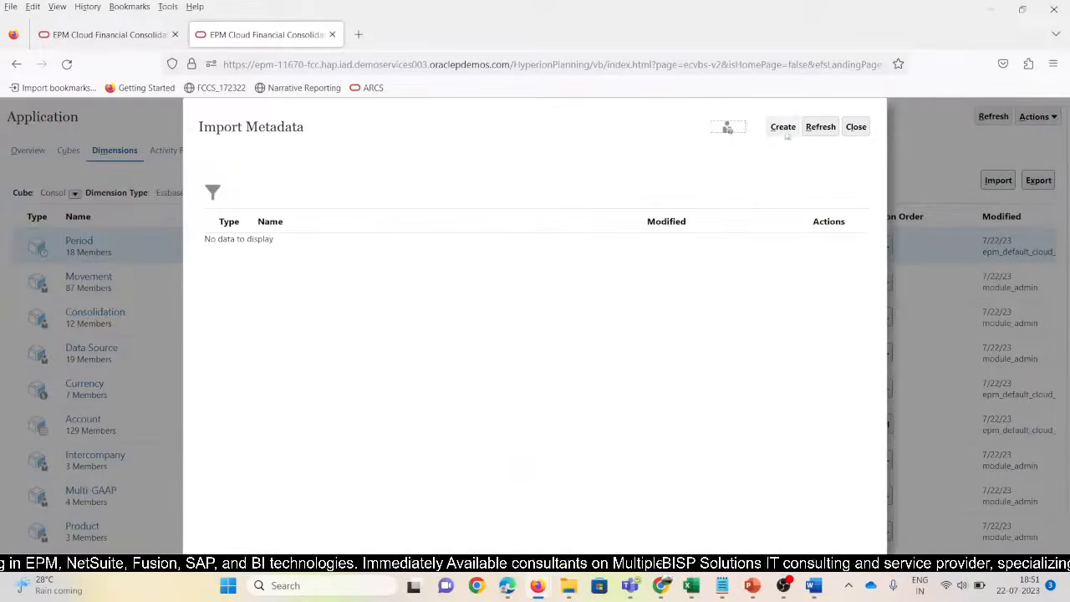
left_click(784, 127)
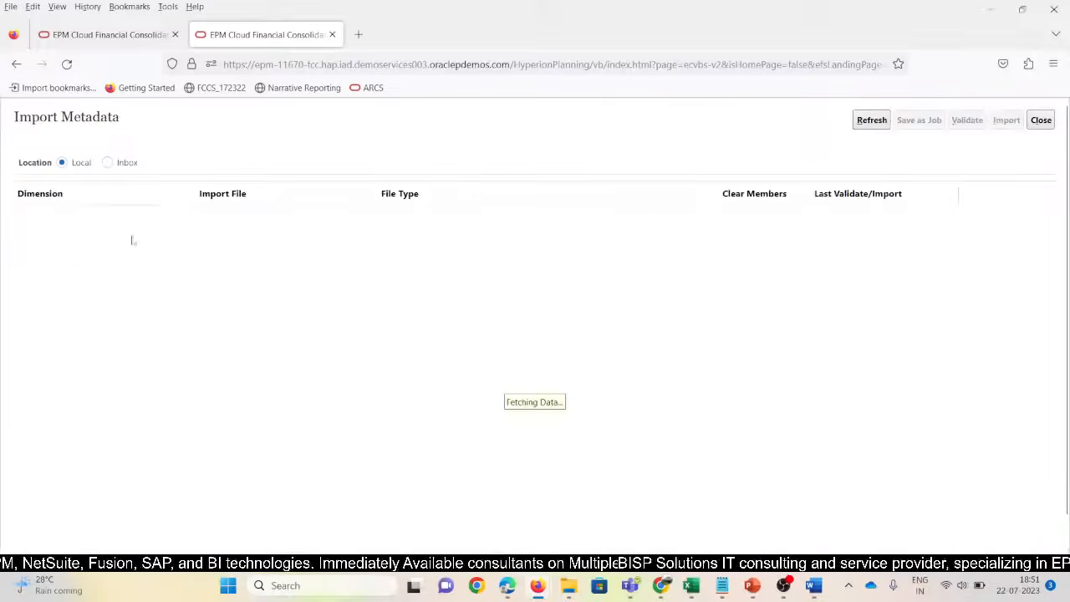
left_click(218, 223)
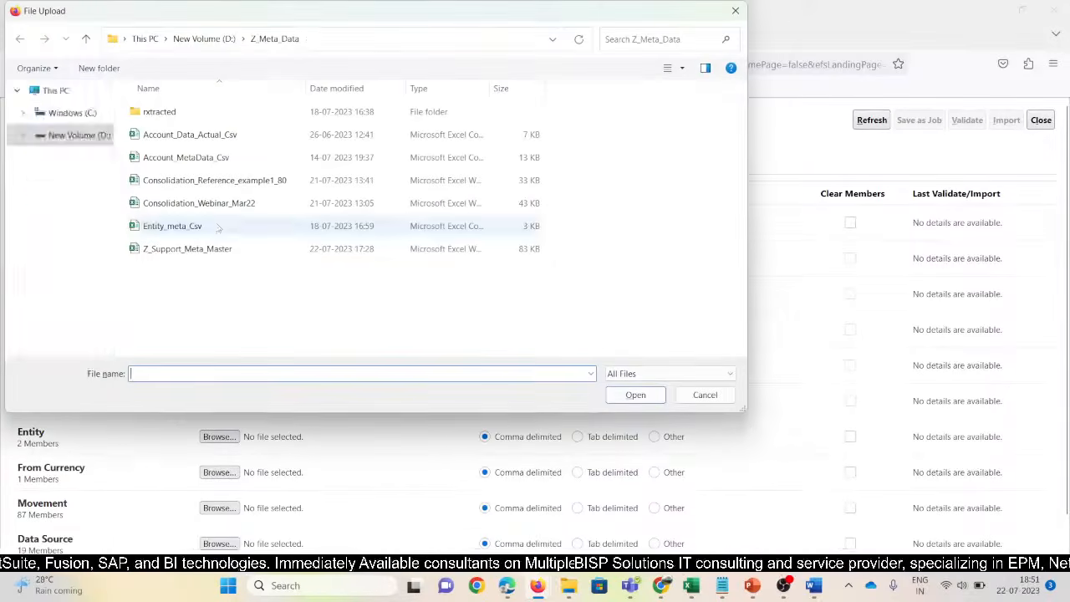
left_click(171, 228)
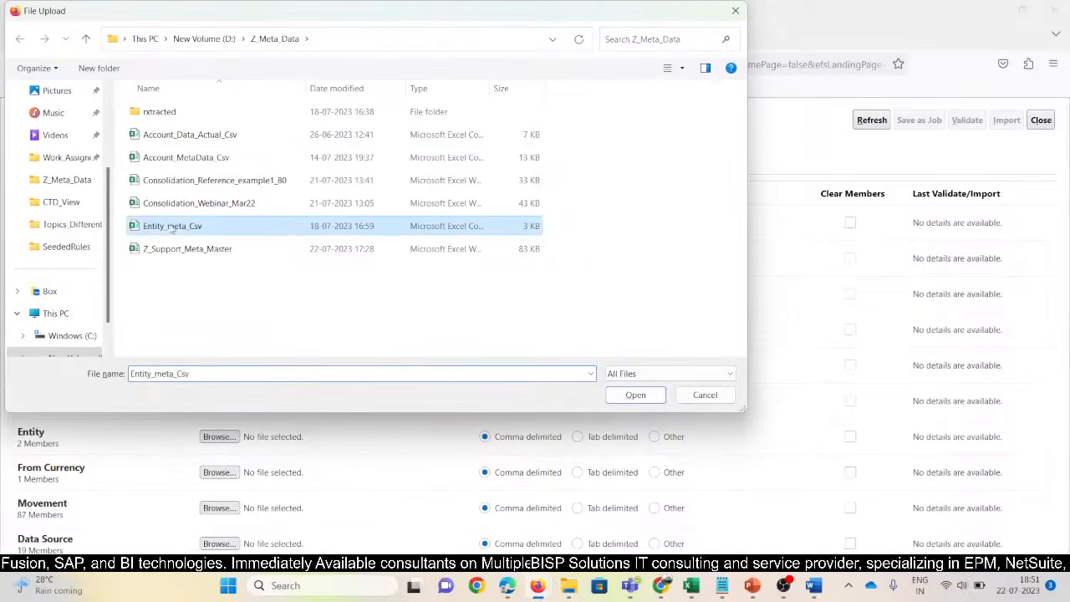
left_click(176, 159)
left_click(634, 395)
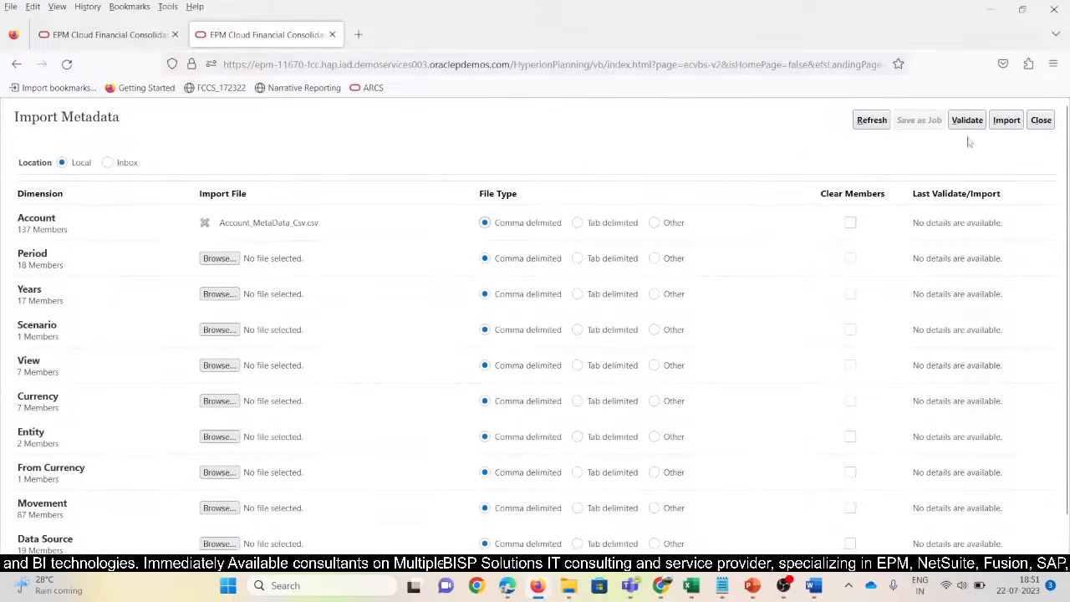
left_click(966, 119)
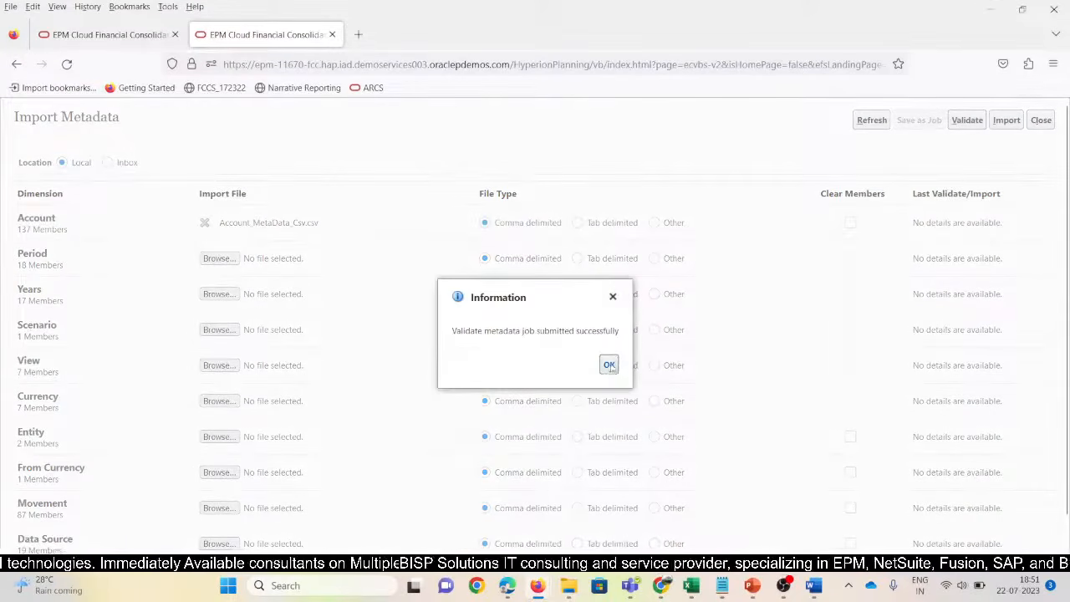
left_click(609, 365)
left_click(1006, 119)
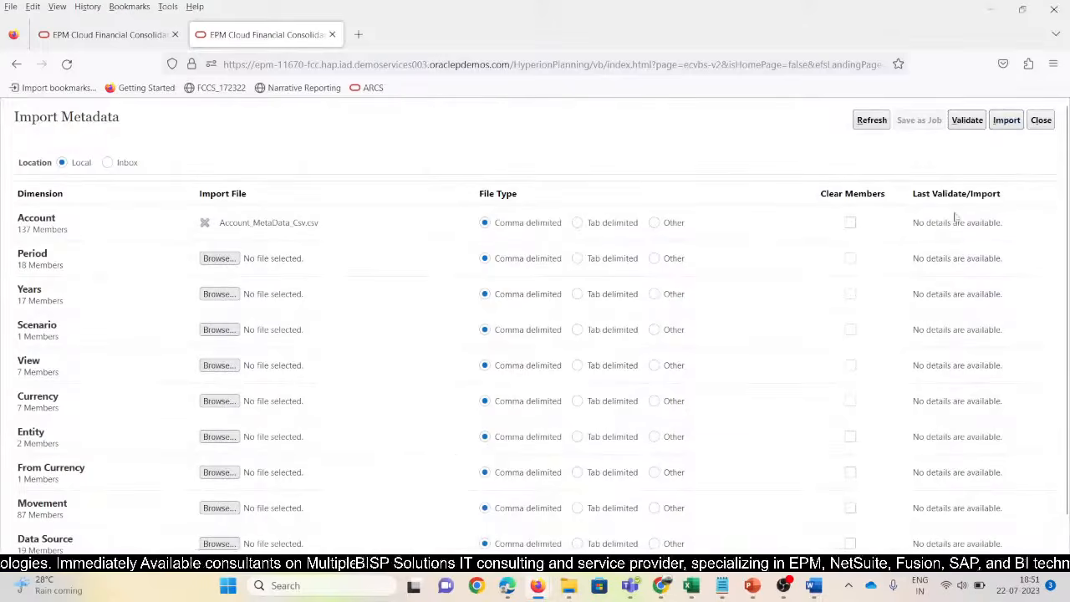
left_click(633, 380)
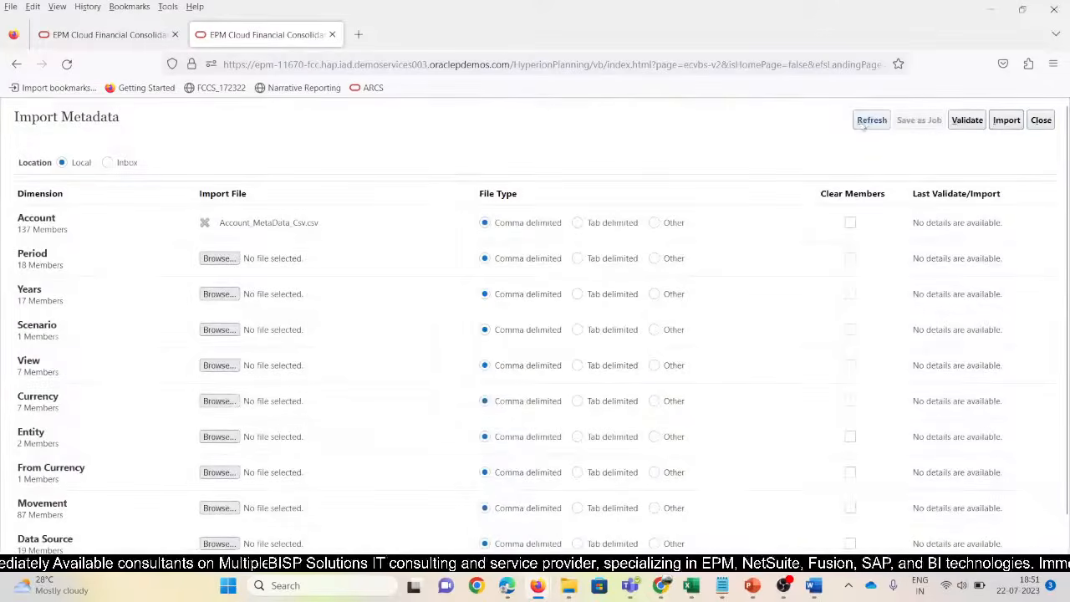
left_click(864, 120)
Attach Entity_meta_Csv to the Entity row, validate it, import with default options, and close the page
scroll(167, 458, "down", 1)
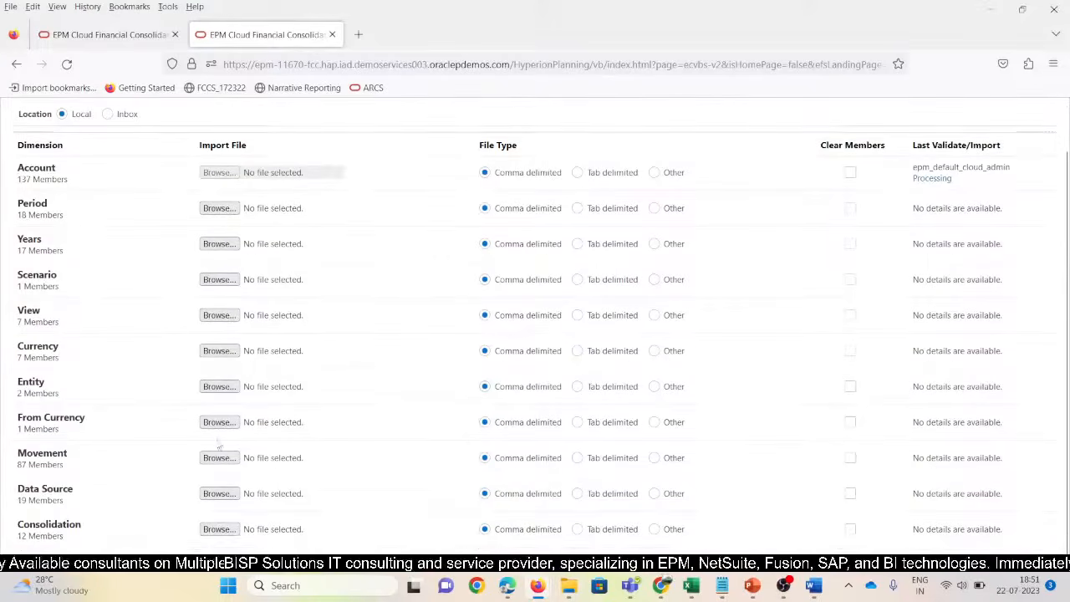
left_click(213, 387)
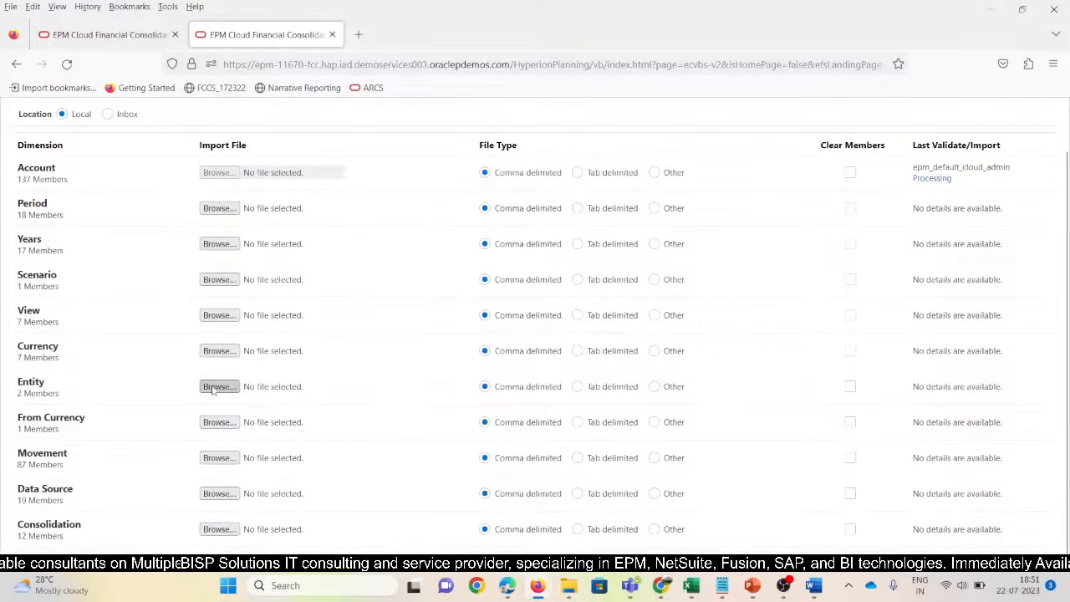
left_click(174, 227)
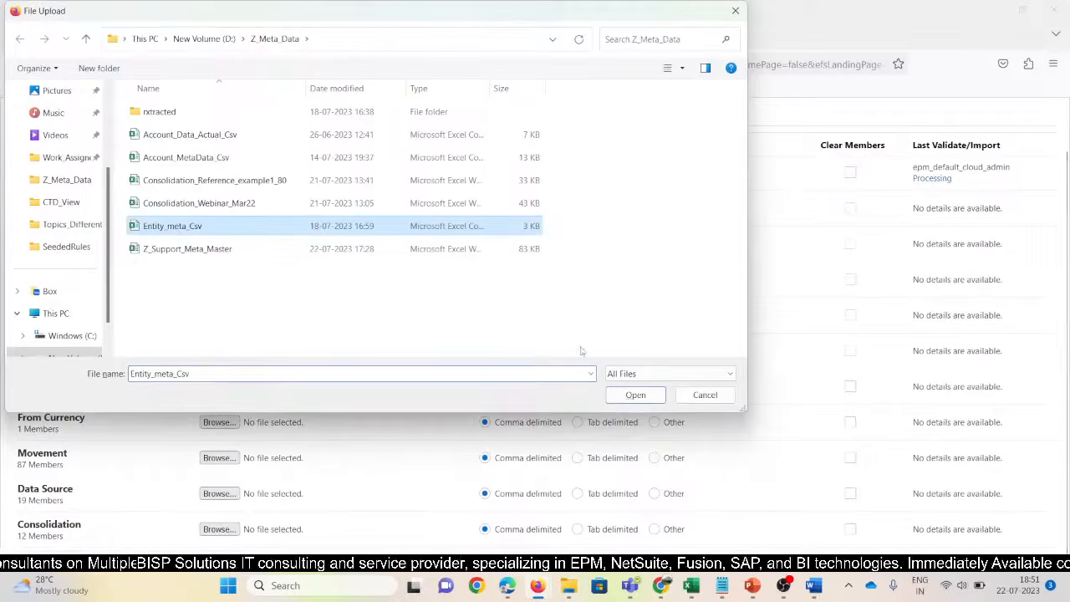
left_click(636, 395)
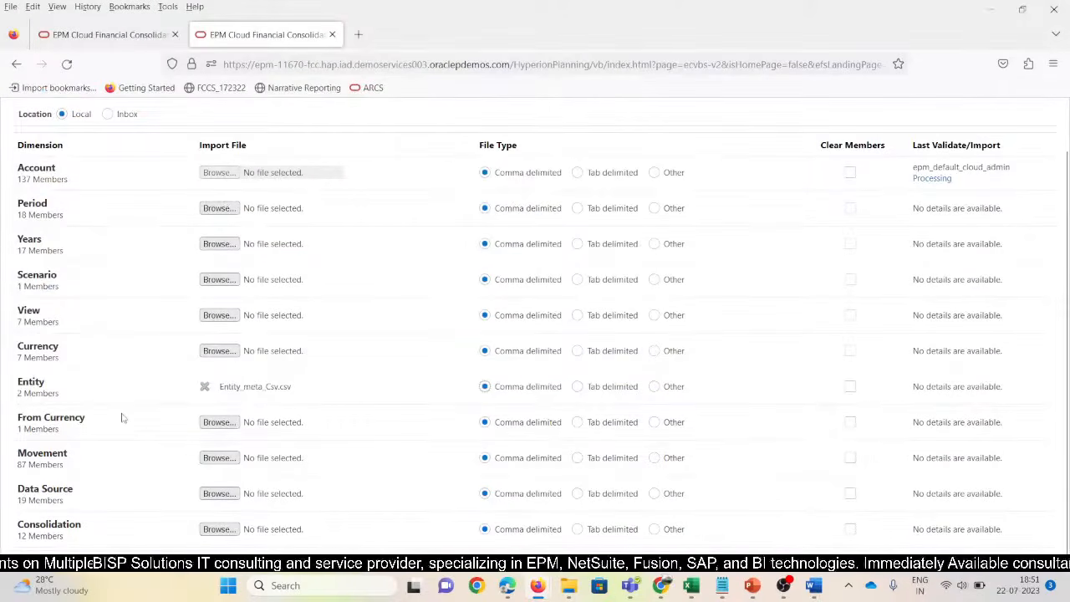
scroll(851, 202, "up", 2)
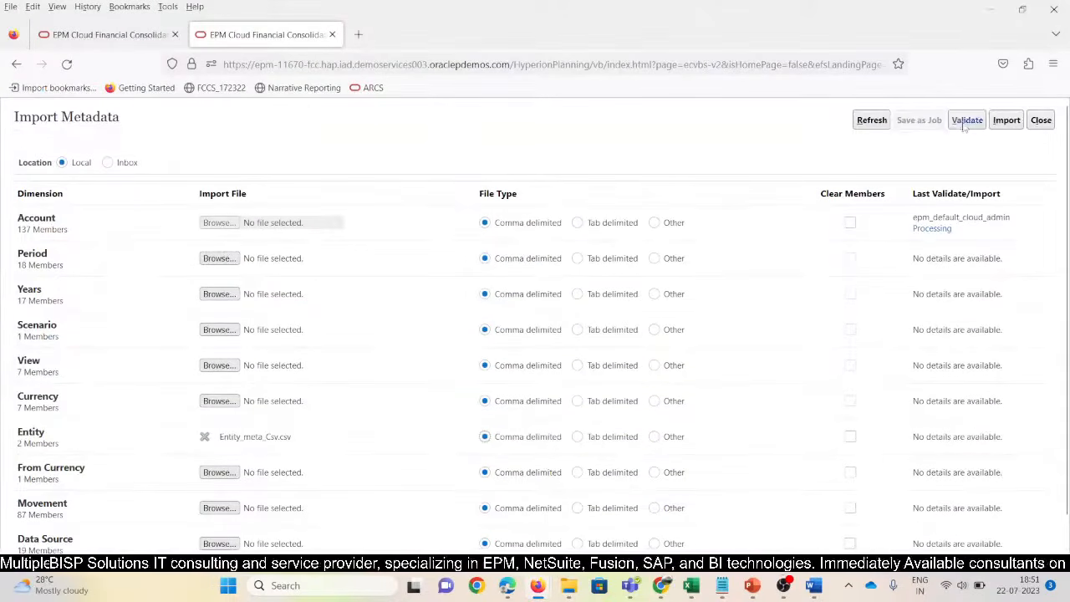
left_click(965, 120)
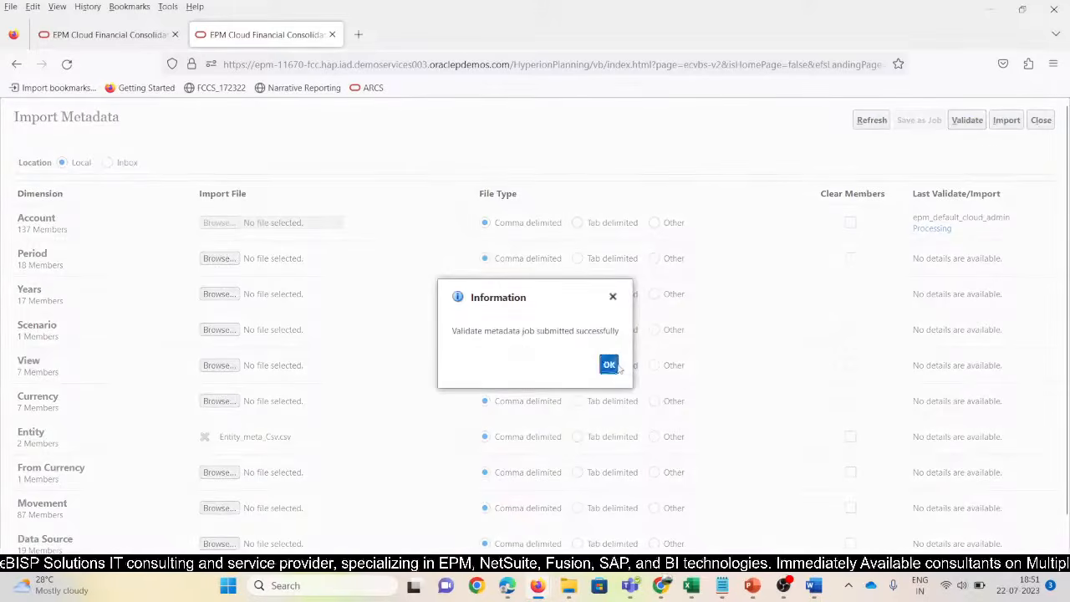
left_click(607, 362)
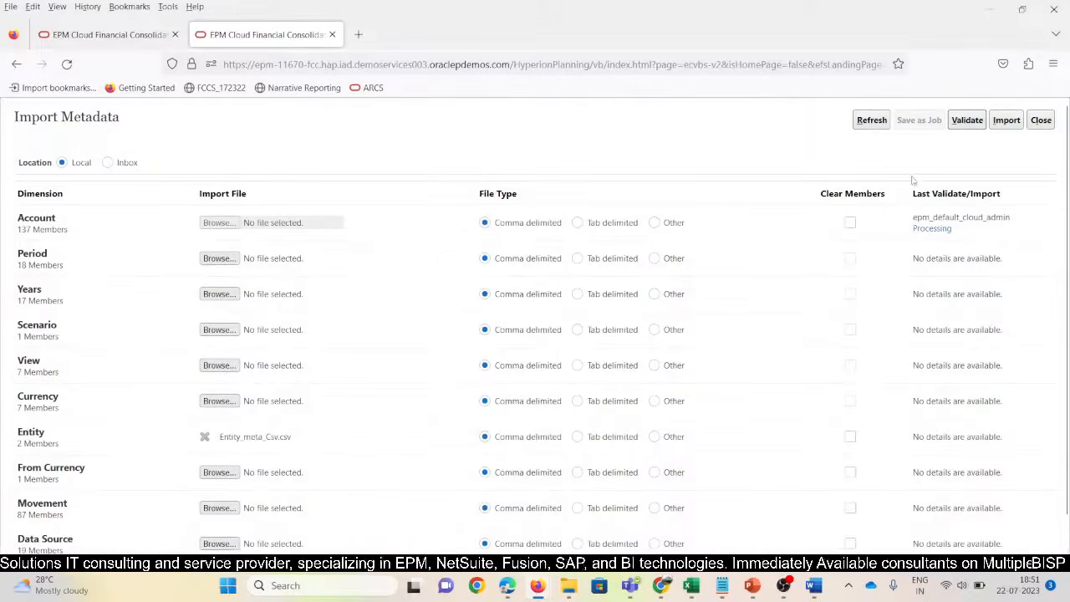
left_click(1008, 122)
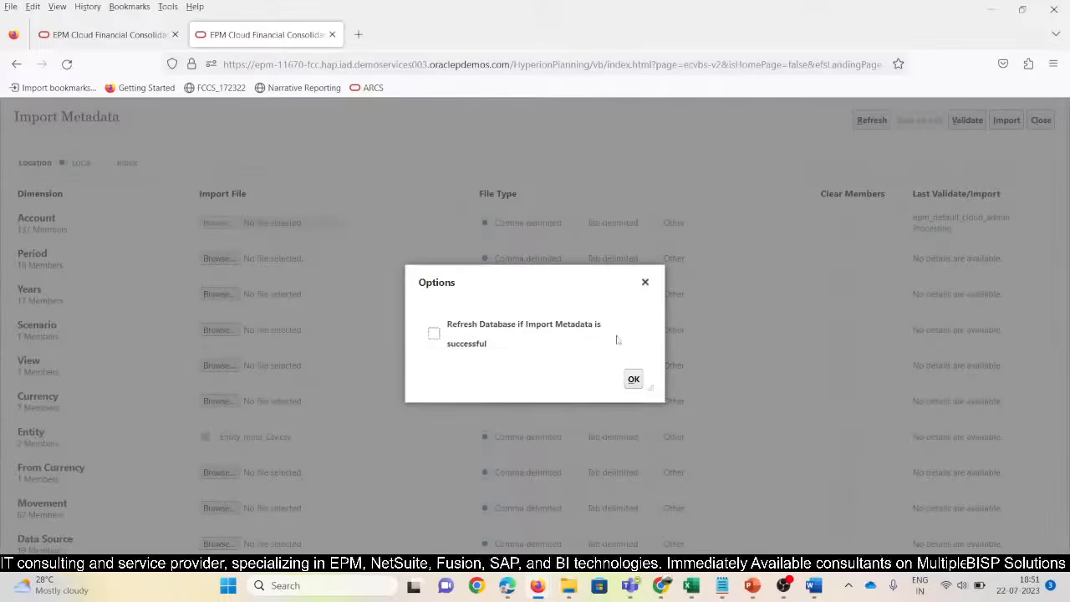
left_click(632, 379)
left_click(606, 365)
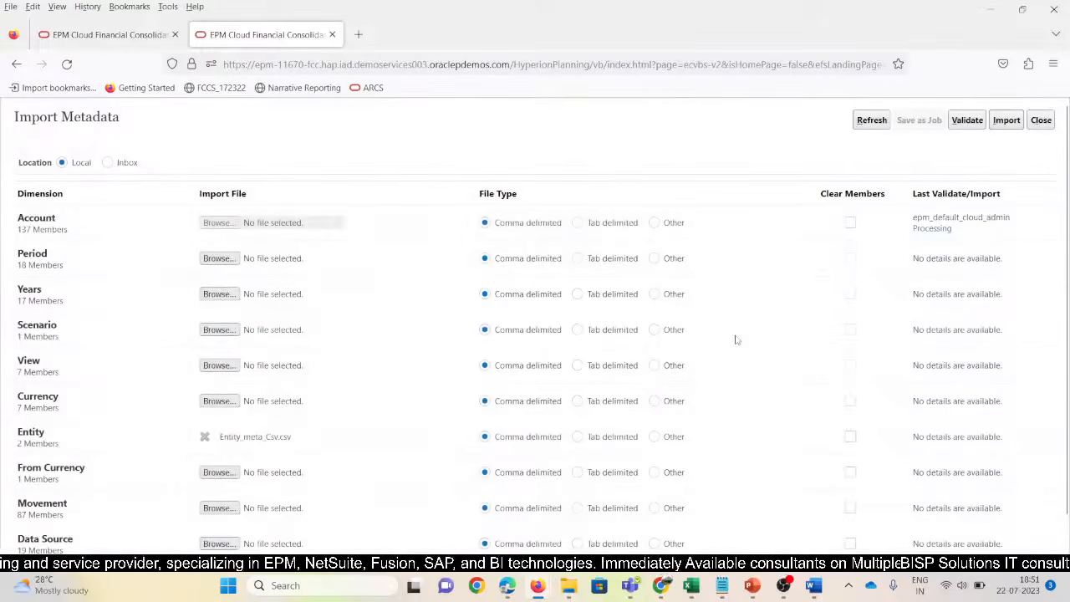
left_click(1042, 120)
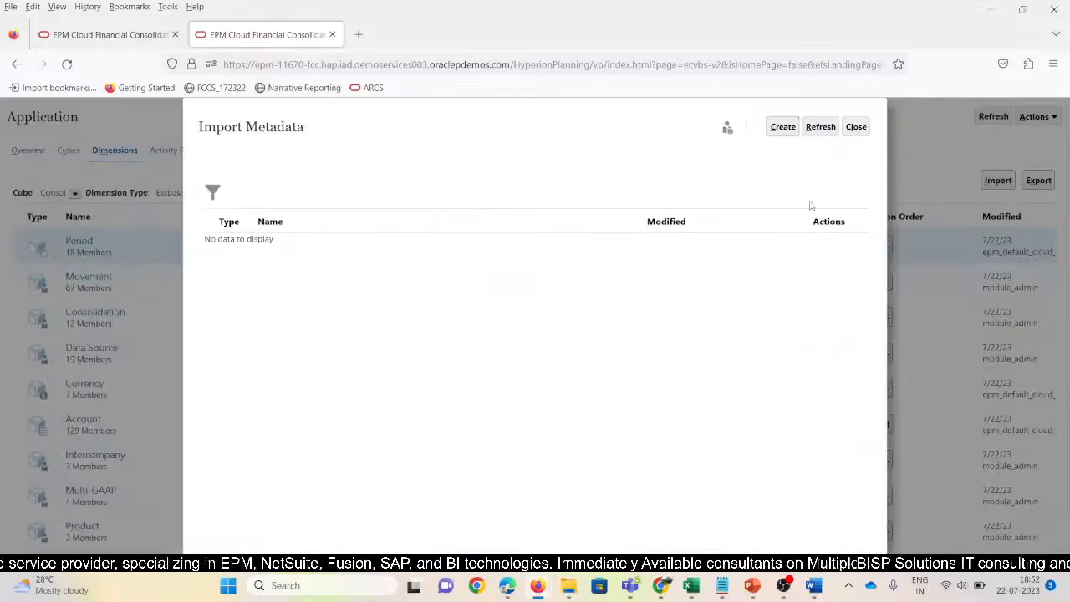
Refresh the Jobs page to confirm both metadata imports completed, then open the dimension editor
left_click(856, 132)
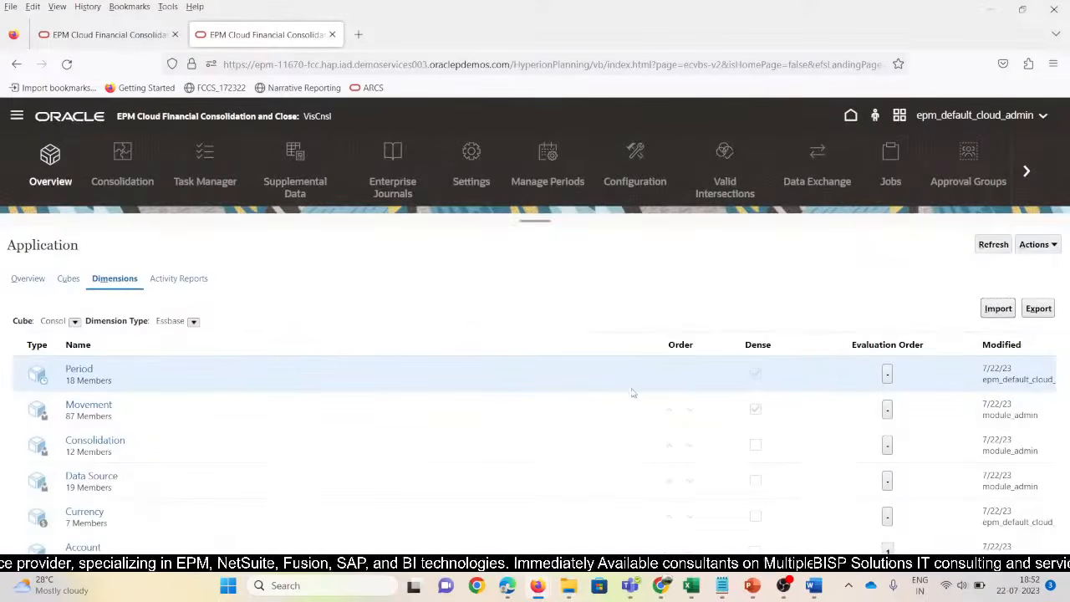
left_click(889, 162)
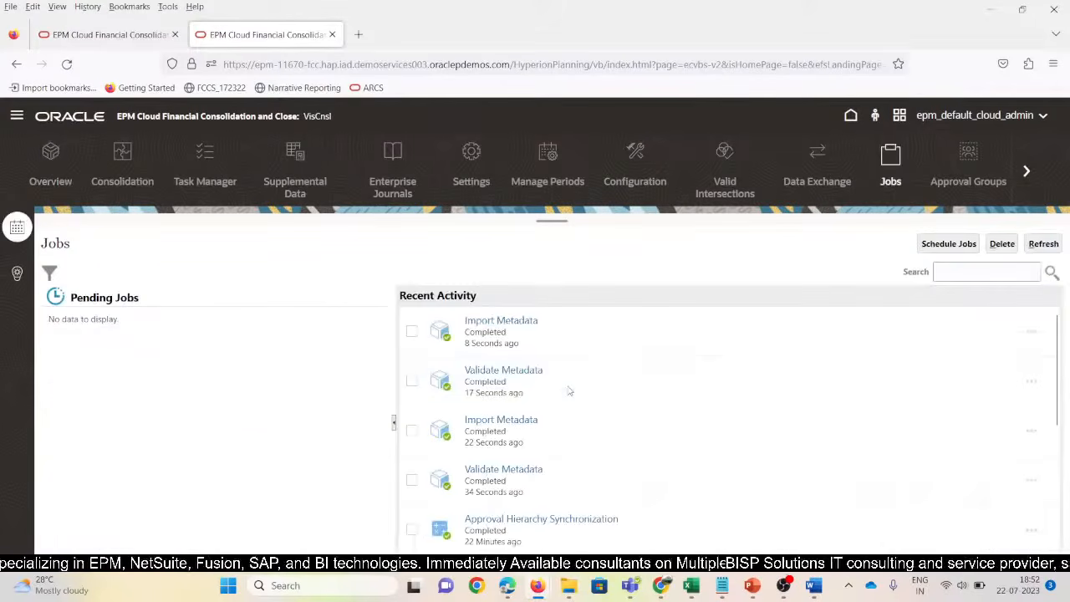
left_click(1043, 243)
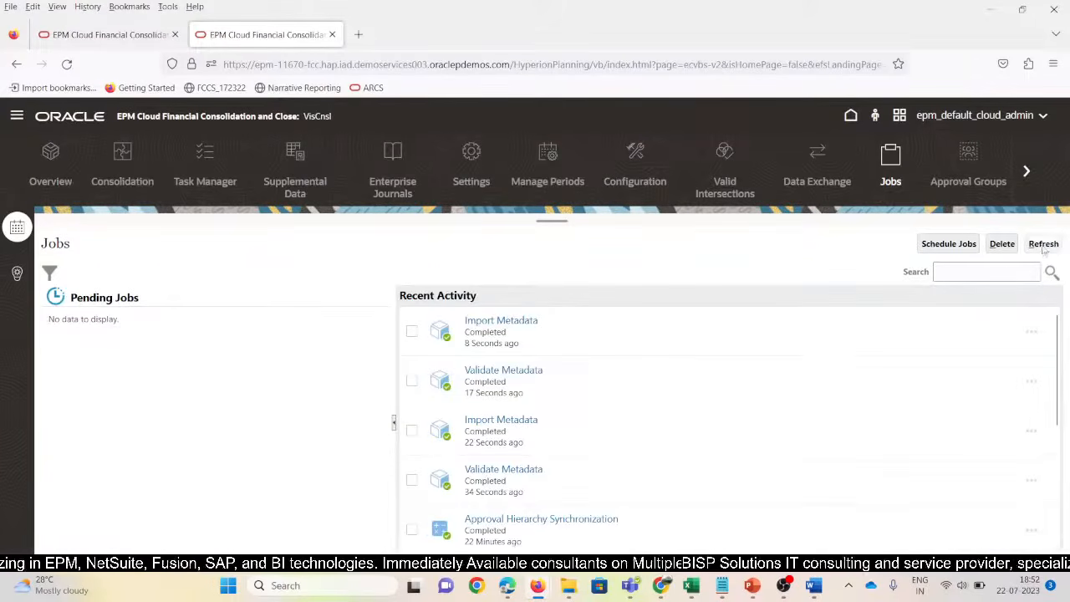
left_click(17, 116)
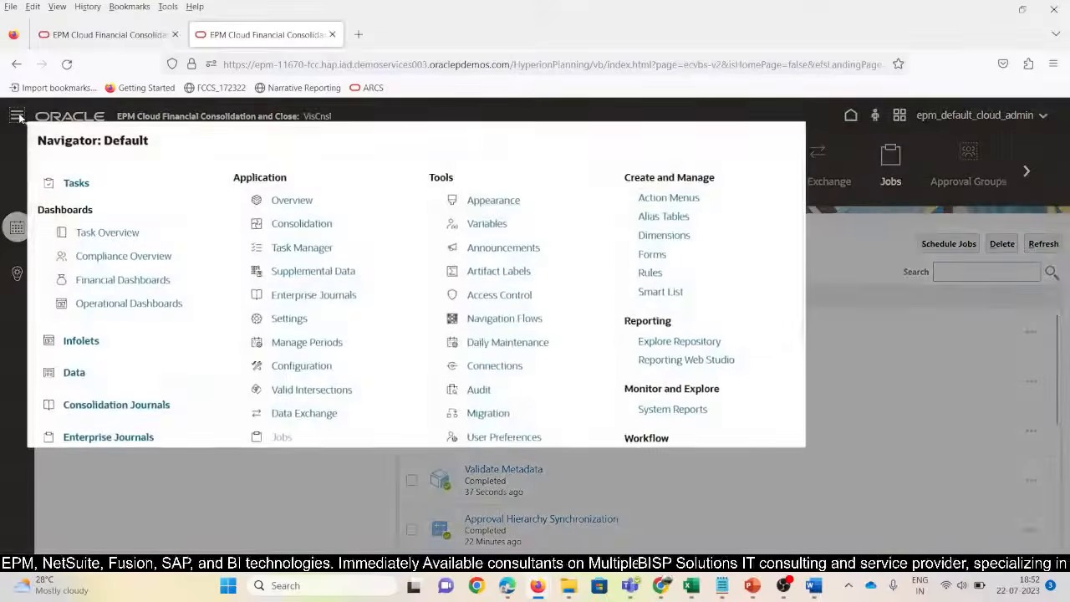
left_click(658, 236)
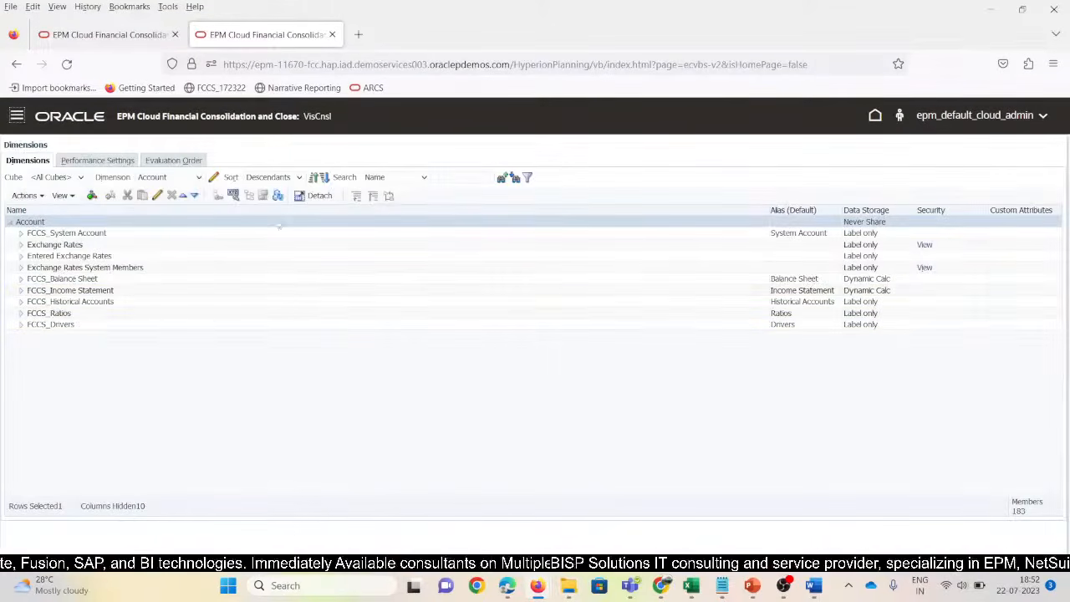
Expand Entity through FCCS_Total Geography, T_100 and E_100, widen Alias, and confirm Refresh Database
left_click(198, 177)
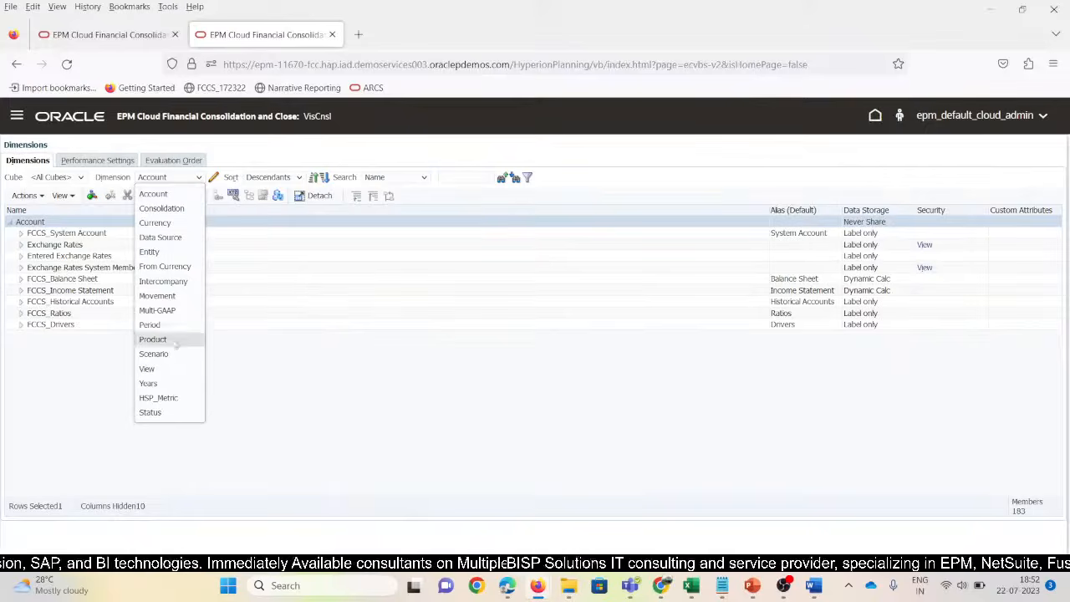
left_click(149, 251)
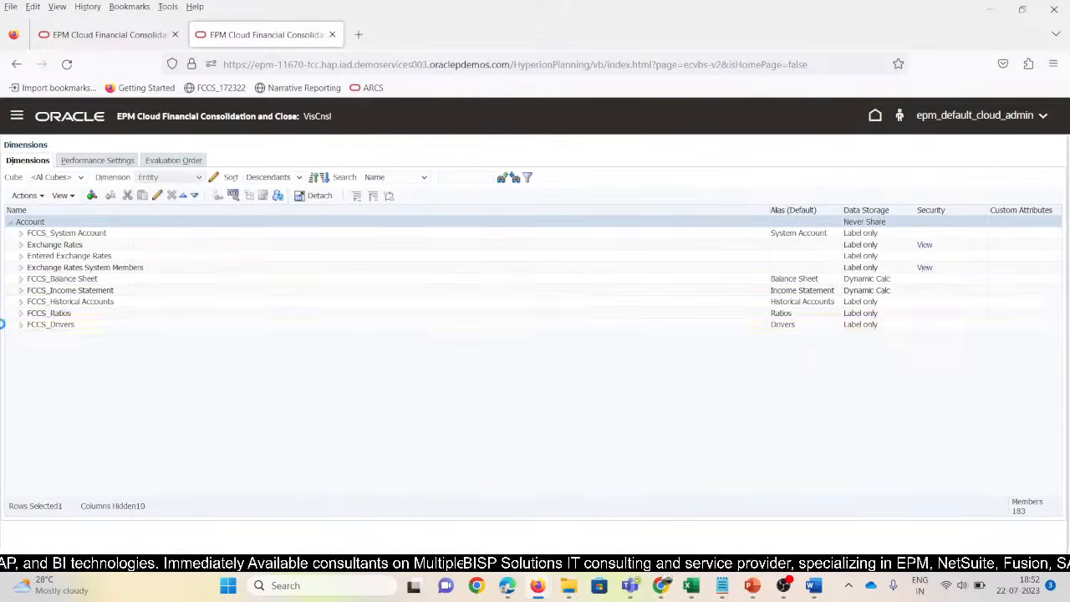
left_click(20, 245)
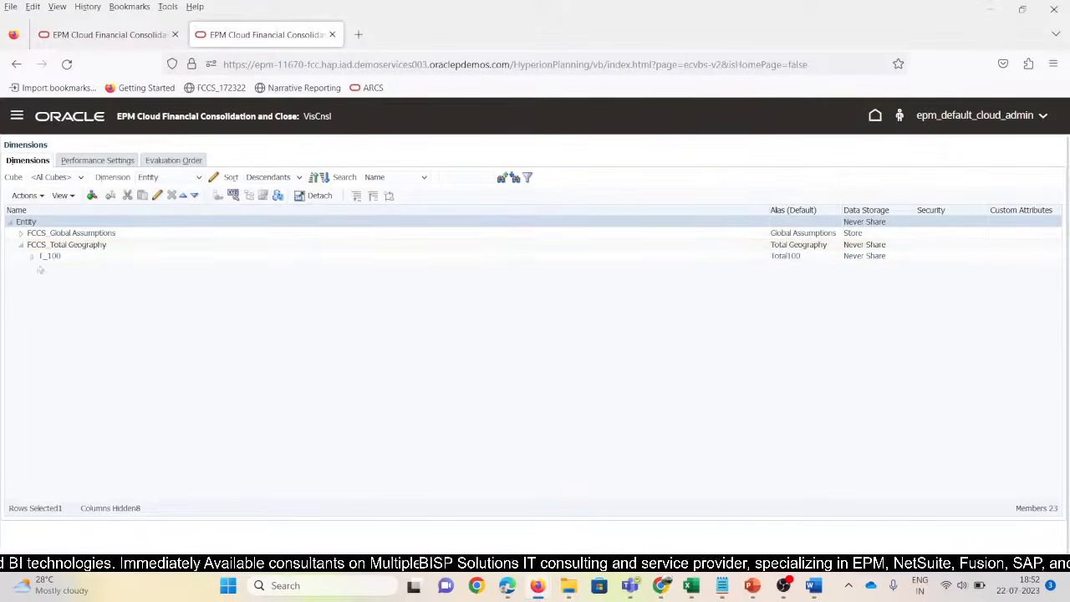
left_click(32, 257)
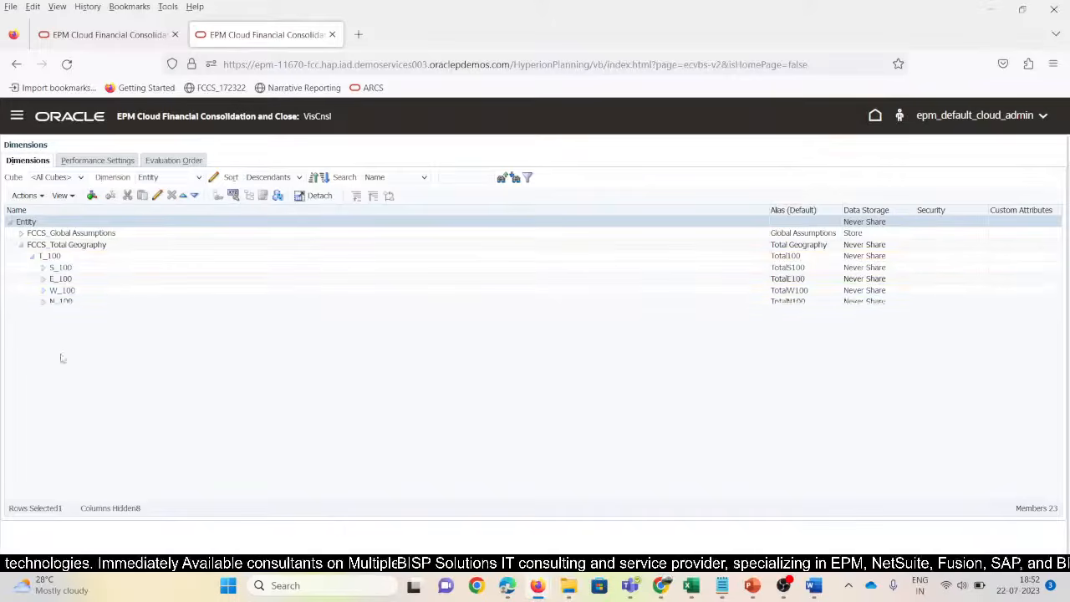
left_click(43, 279)
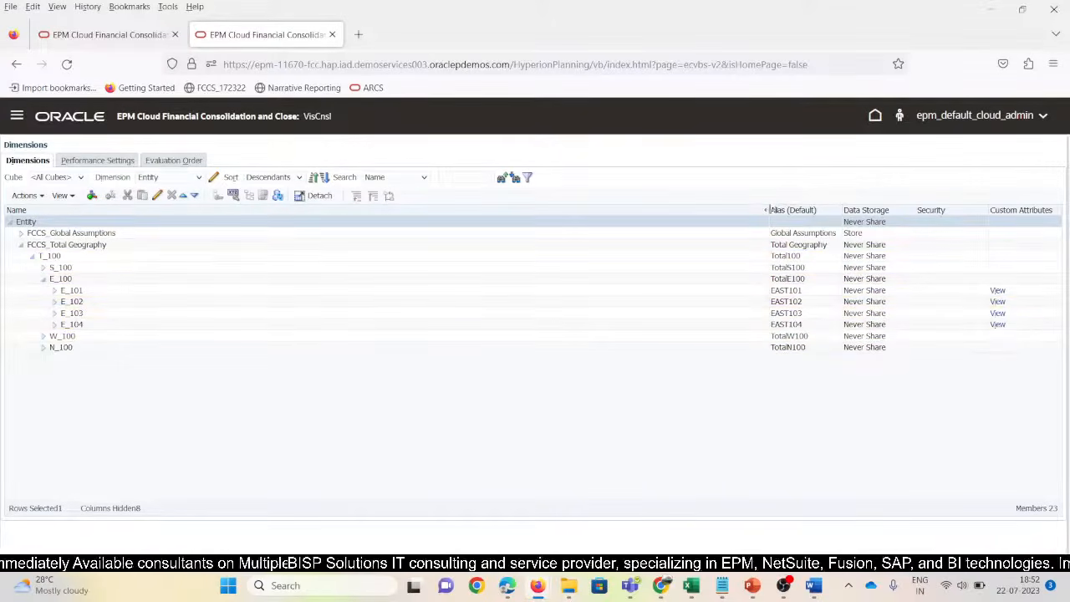
left_click_drag(767, 210, 281, 207)
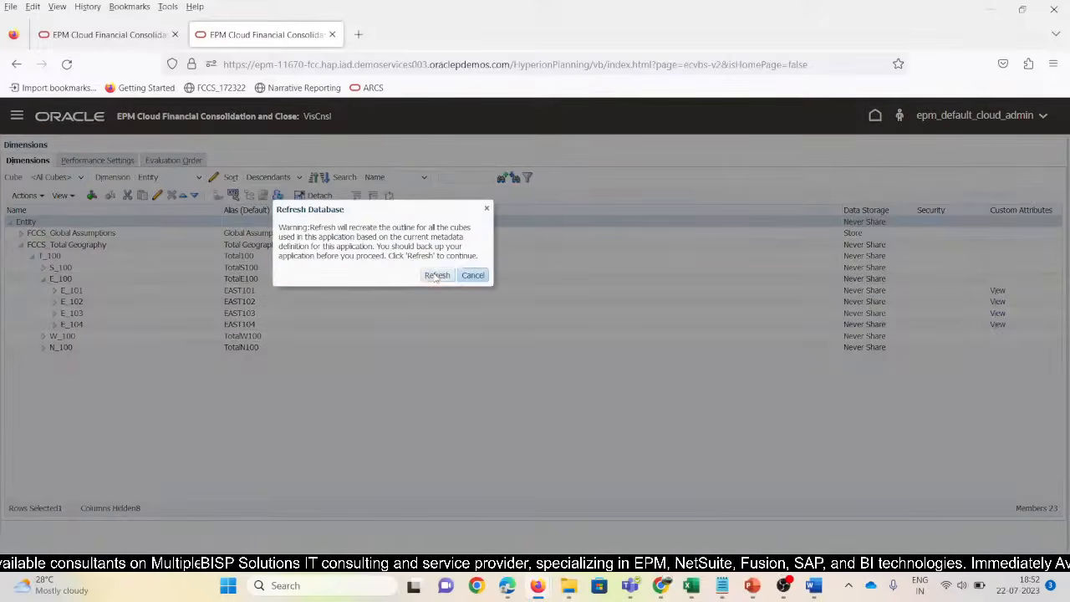
left_click(436, 275)
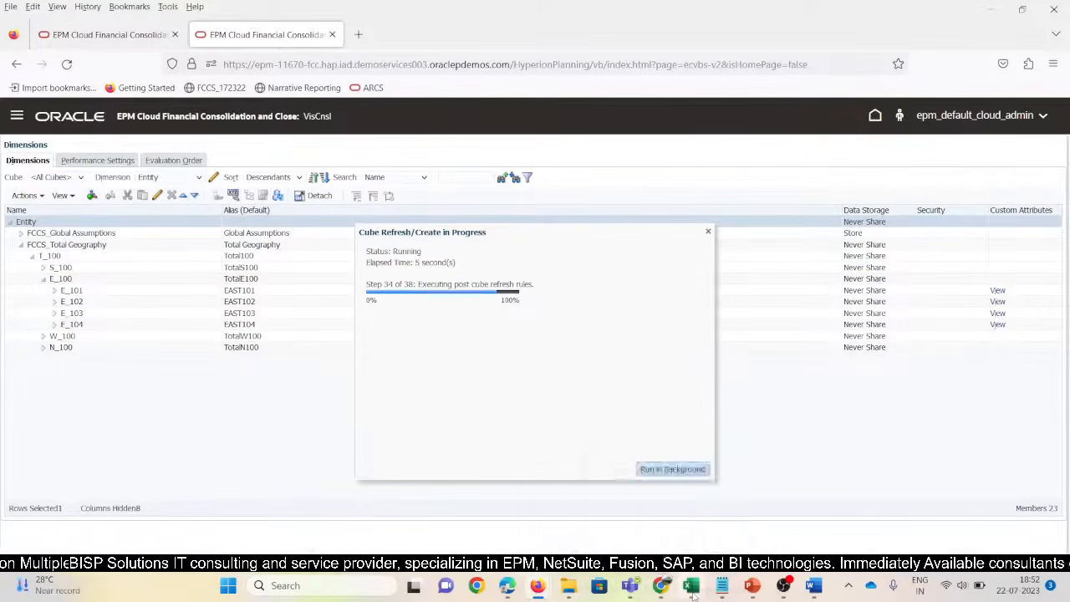
Refresh the New_SV_Rules grid and dismiss the duplicate Entity members error
mouse_move(690, 585)
left_click(974, 506)
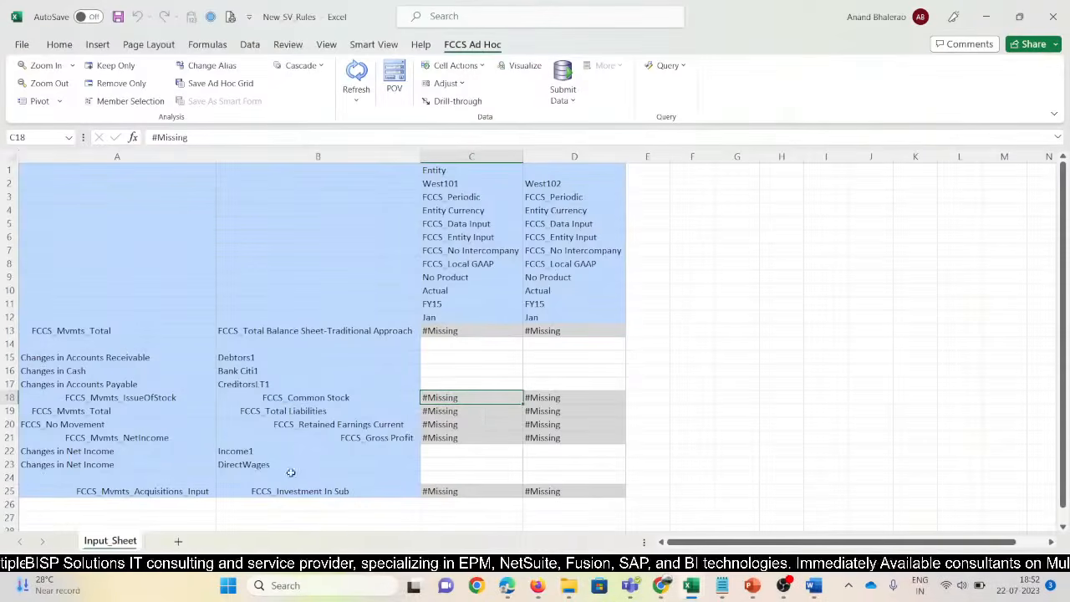
left_click(358, 73)
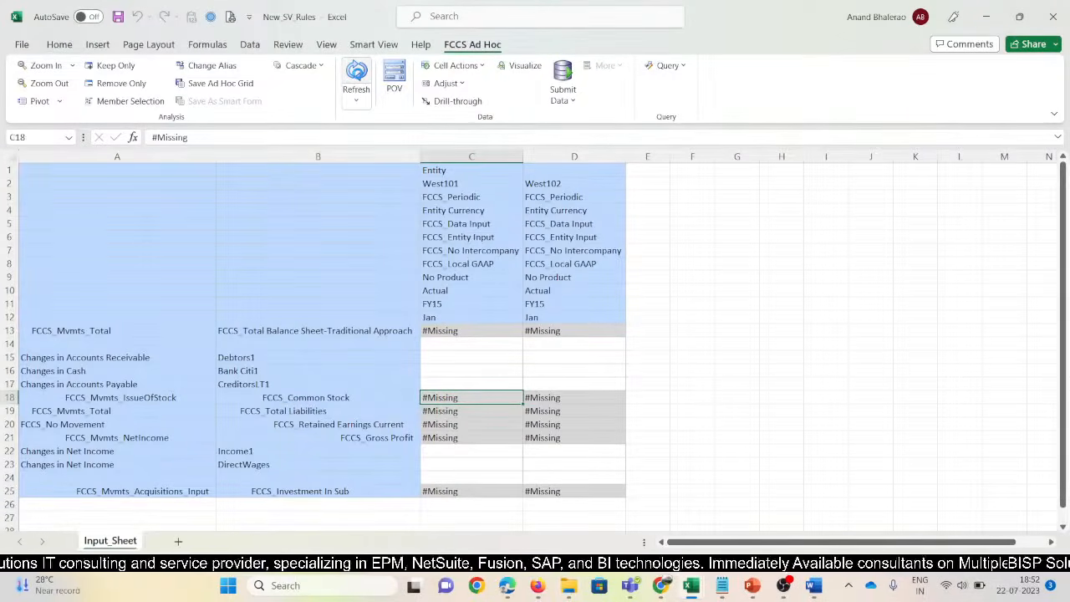
key("alt+Tab")
key("alt+Tab")
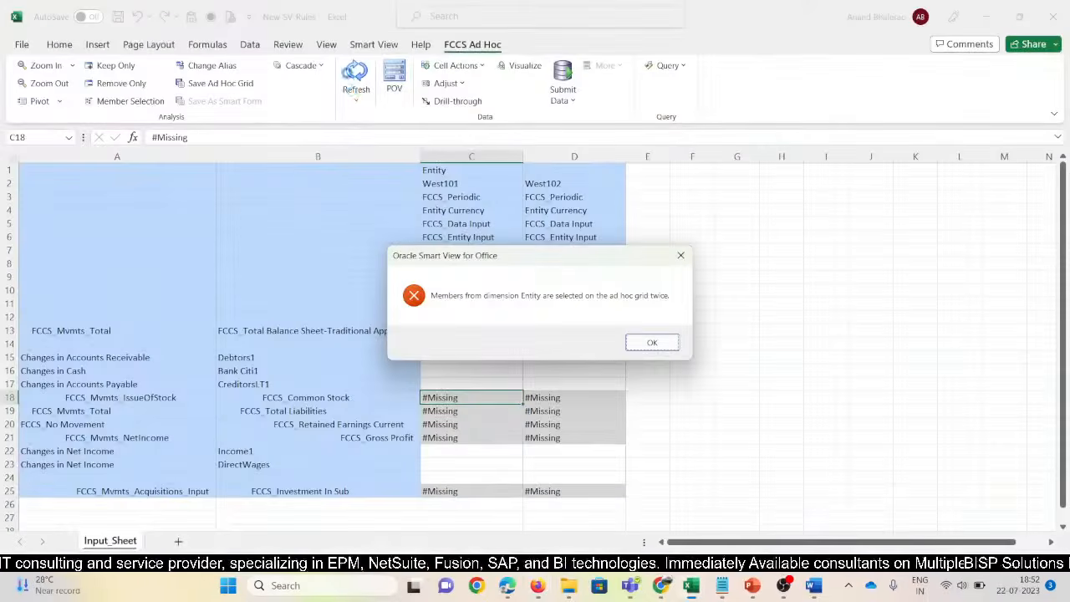
left_click(652, 343)
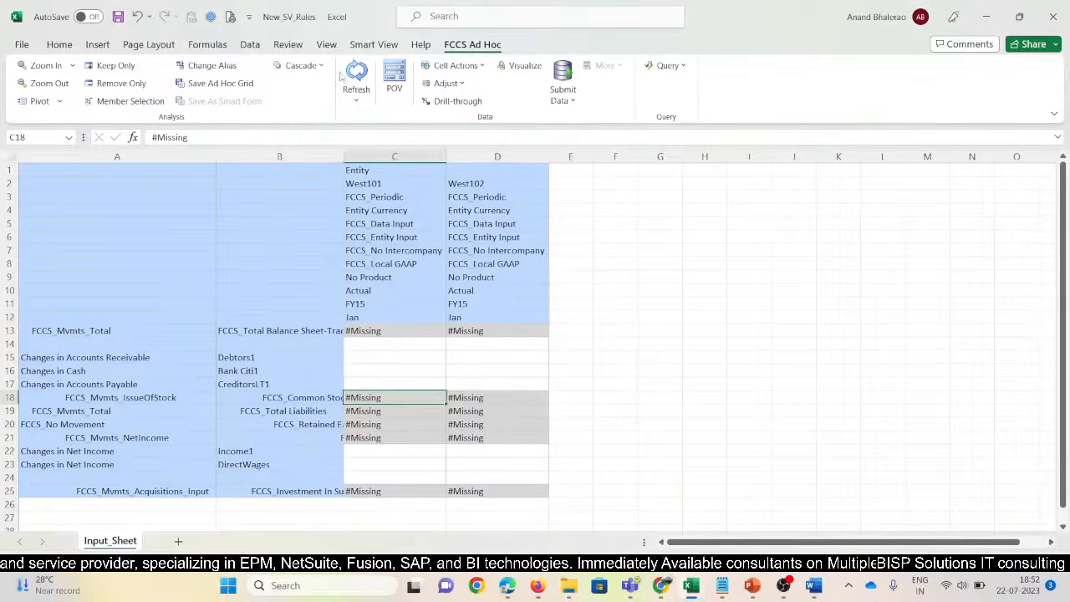
Open the Smart View connections panel and choose the FCCS application's Quick Connect URL
left_click(374, 44)
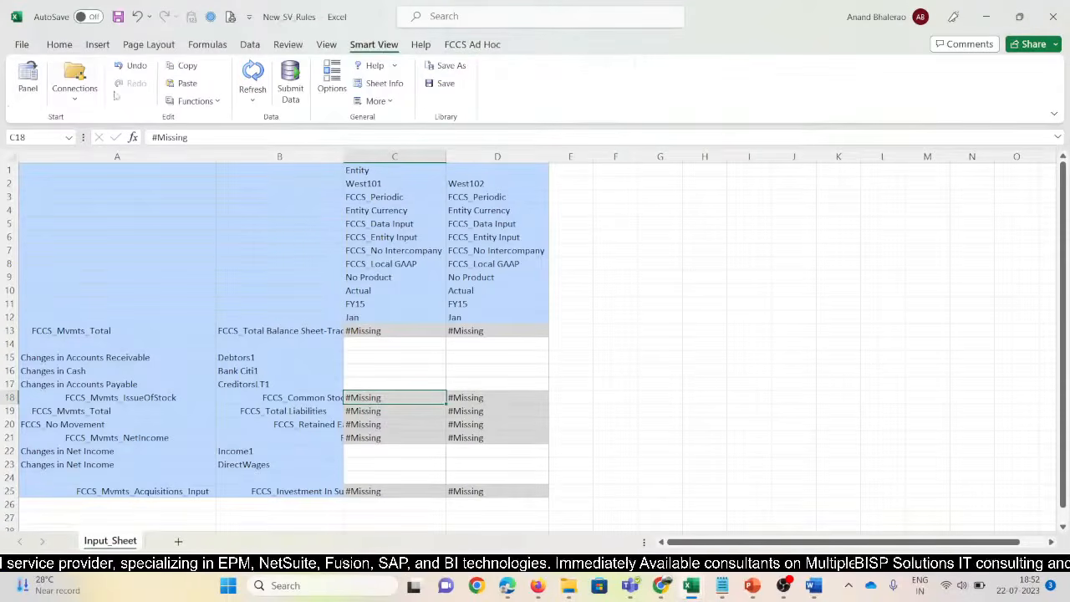
left_click(27, 80)
left_click(1027, 210)
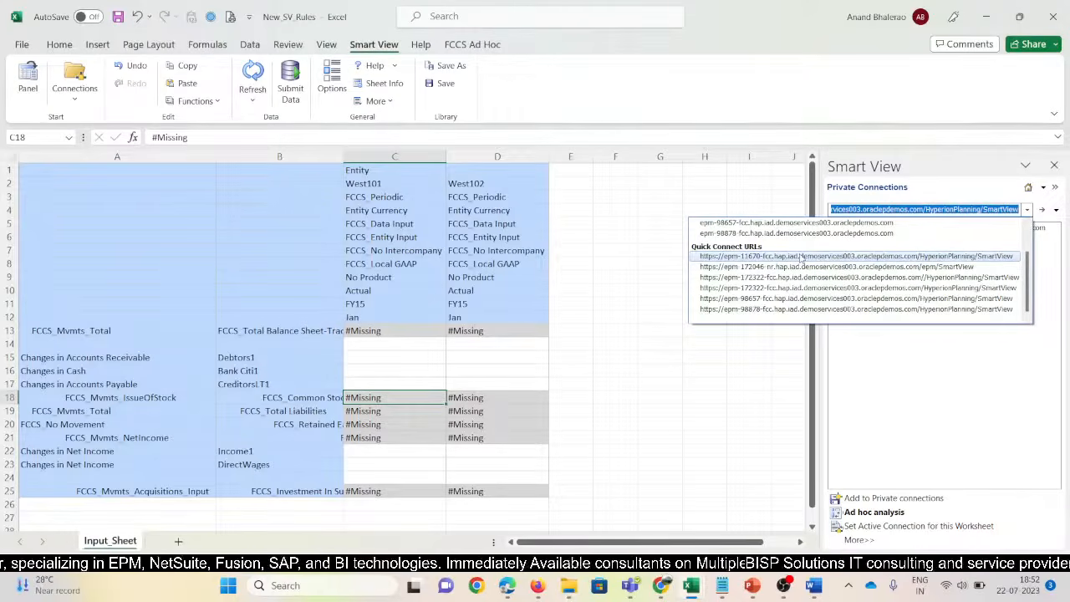
left_click(799, 256)
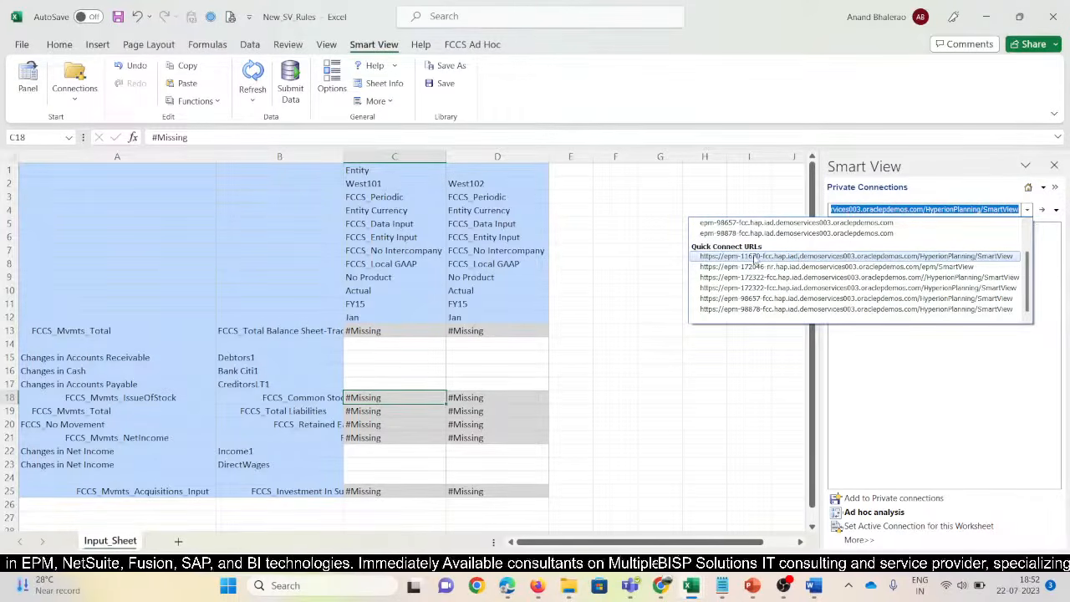
Connect Smart View to the EPM server's Consol - 11670_Van cube
key("alt+Tab")
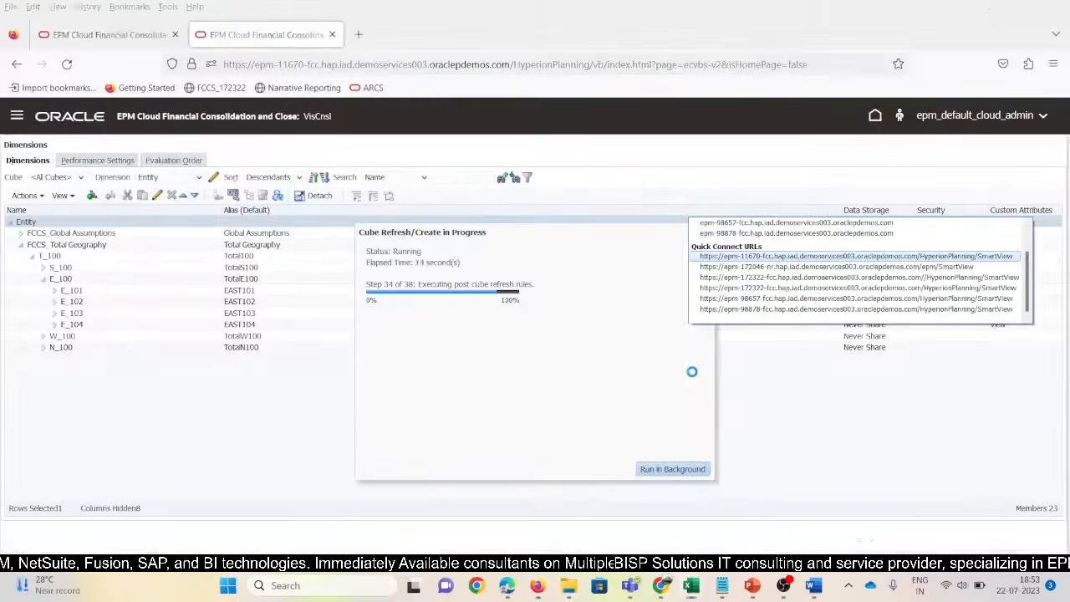
key("alt+Tab")
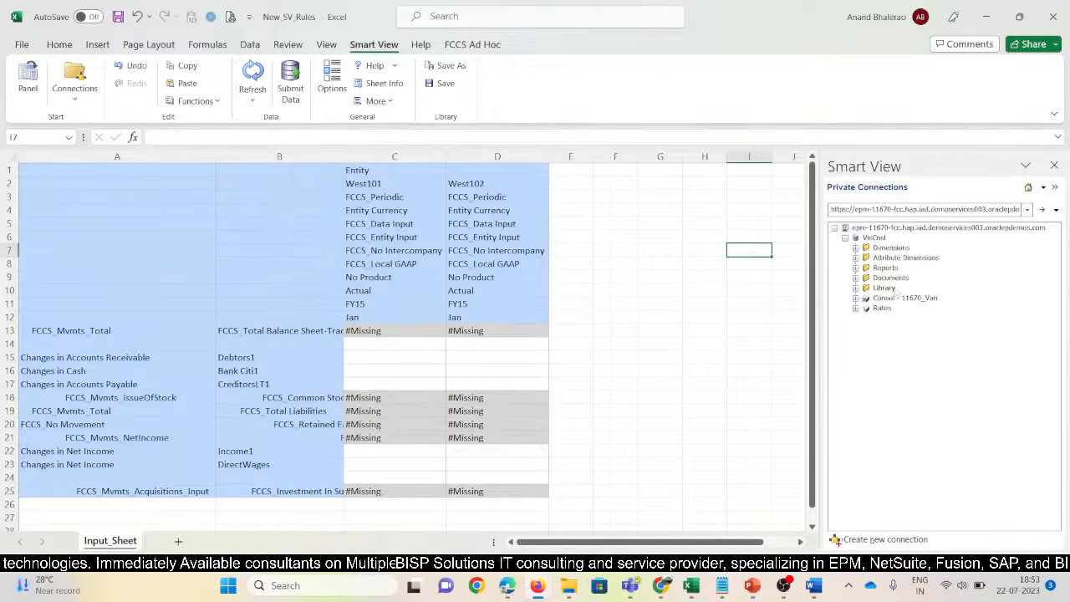
left_click(882, 229)
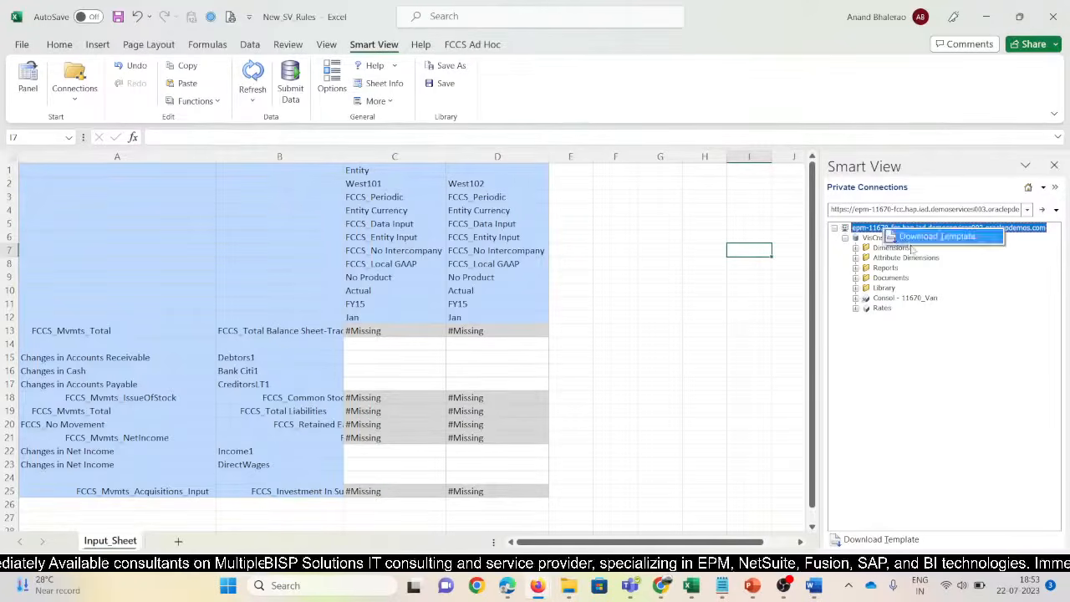
left_click(900, 301)
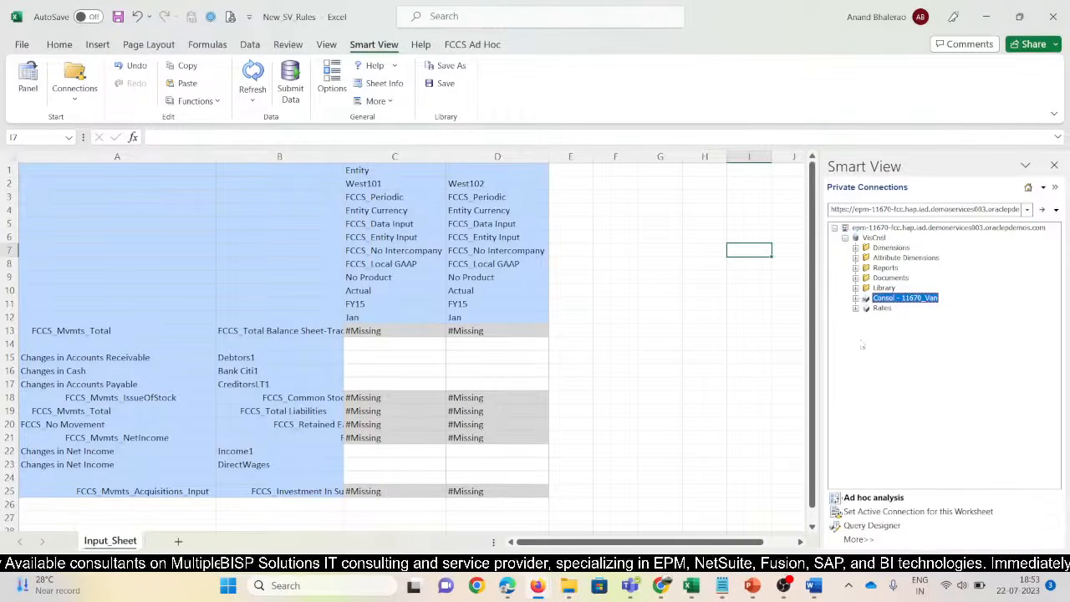
Finish the completed cube refresh in the browser, then show Smart View's connection options in Excel
key("alt+Tab")
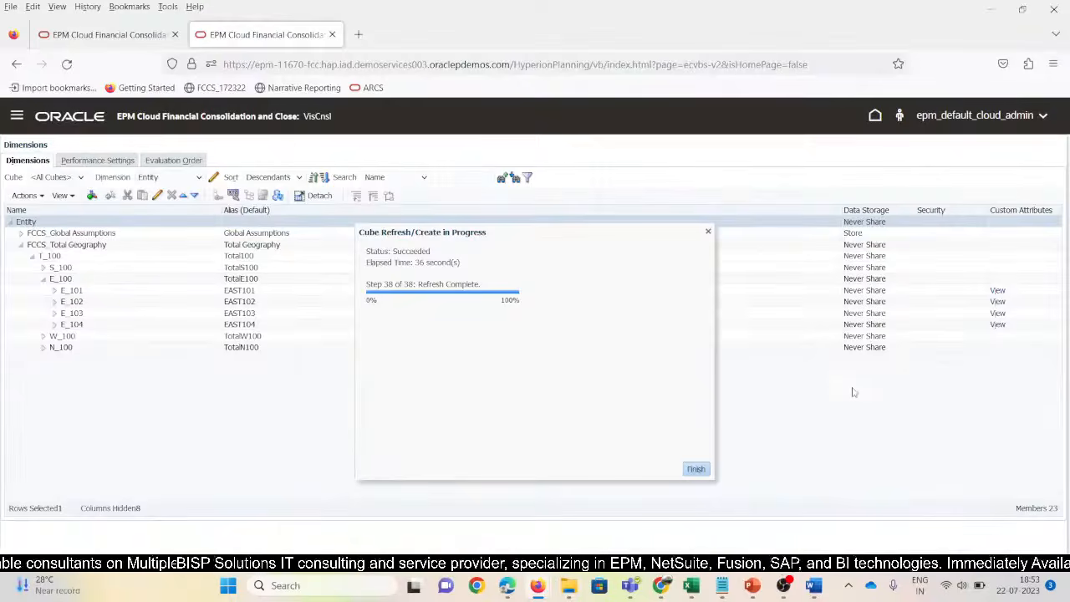
left_click(696, 469)
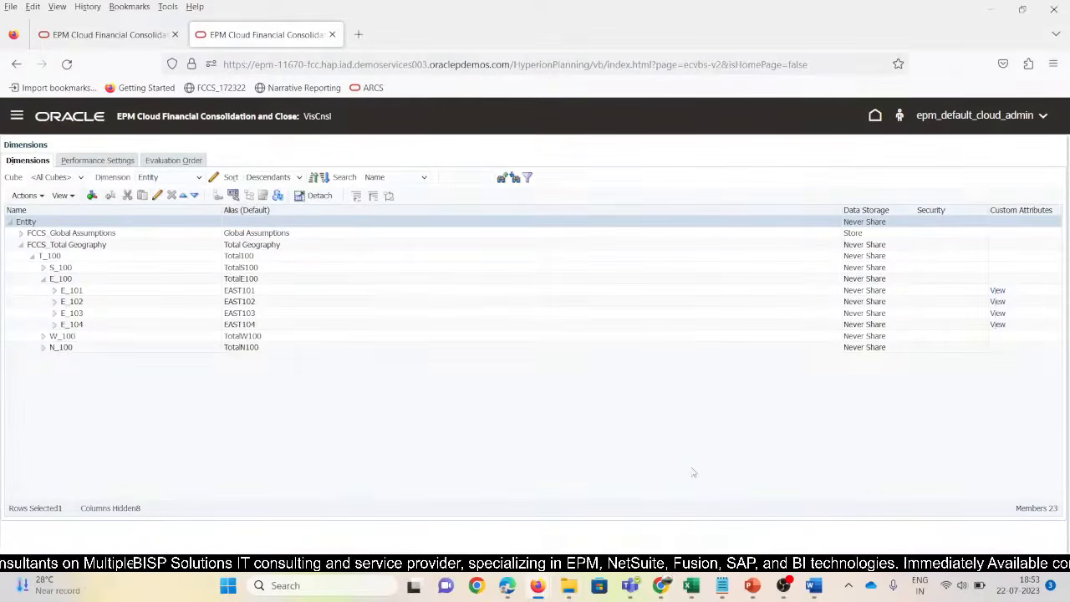
key("alt+Tab")
left_click(1057, 209)
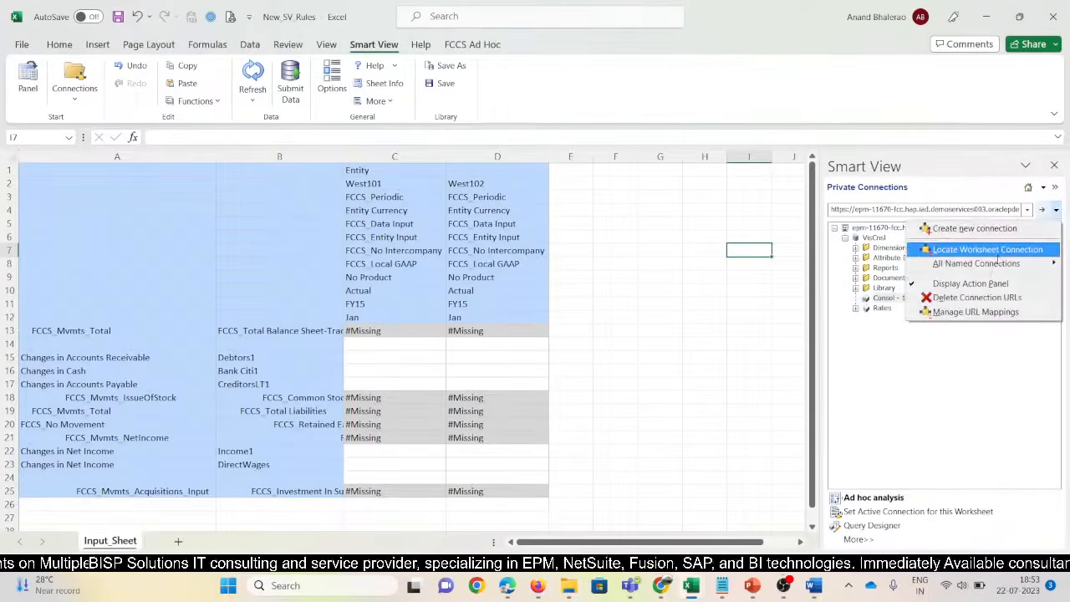
Create an HTTP-provider connection from the epm-11670 URL to VisCnsl > Consol, named FCCS_11670
left_click(974, 229)
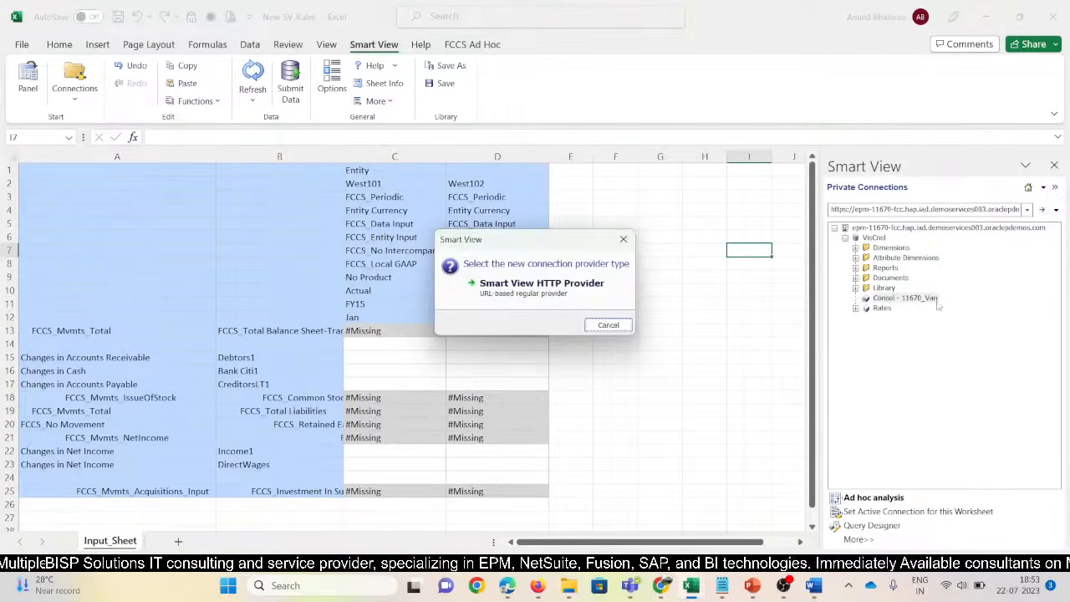
left_click(542, 283)
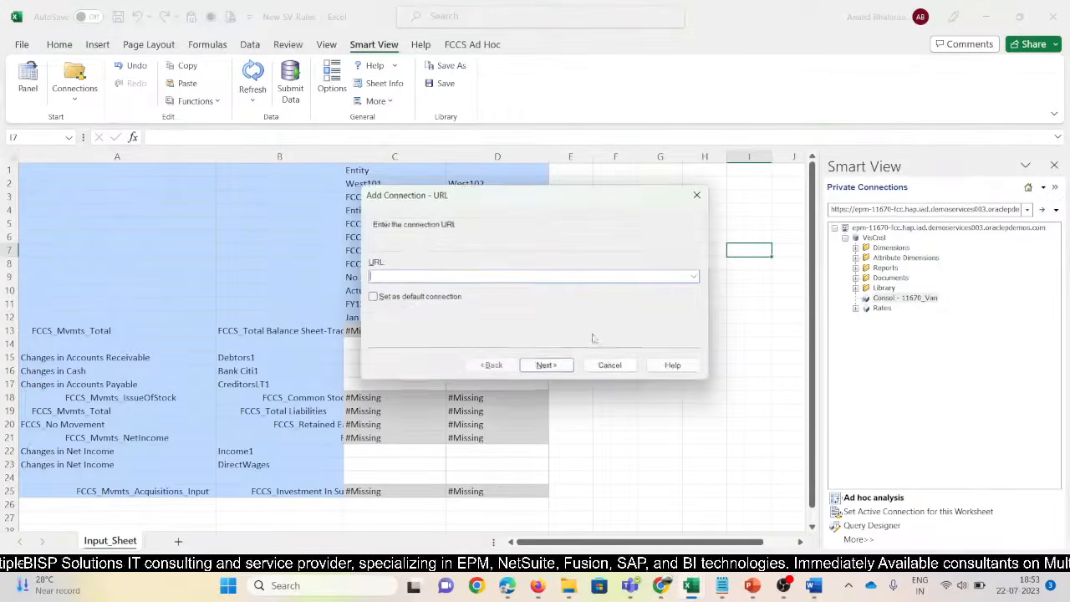
left_click(693, 276)
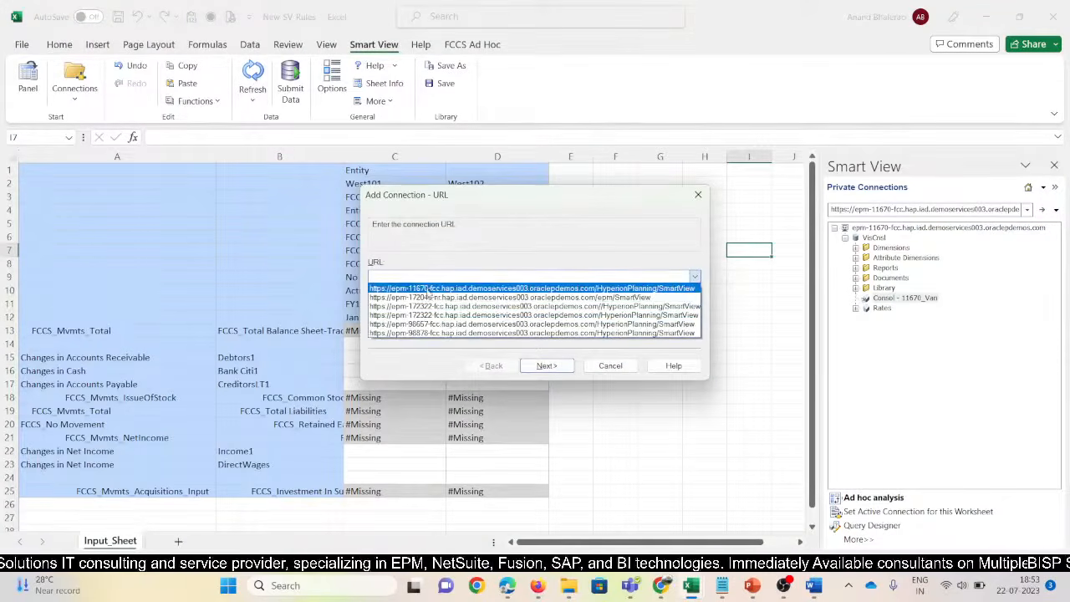
left_click(430, 289)
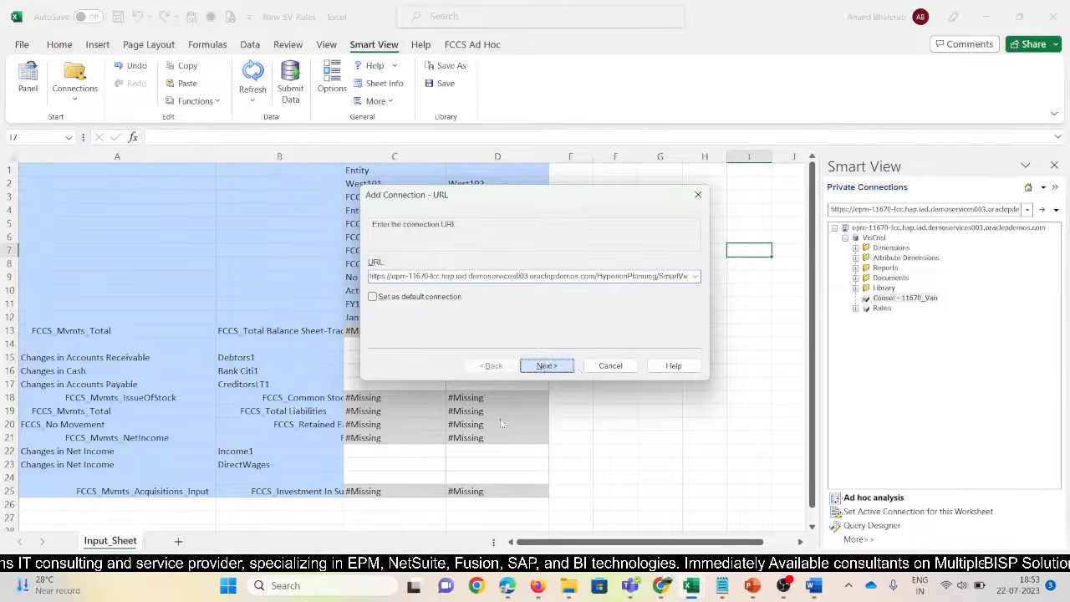
left_click(547, 365)
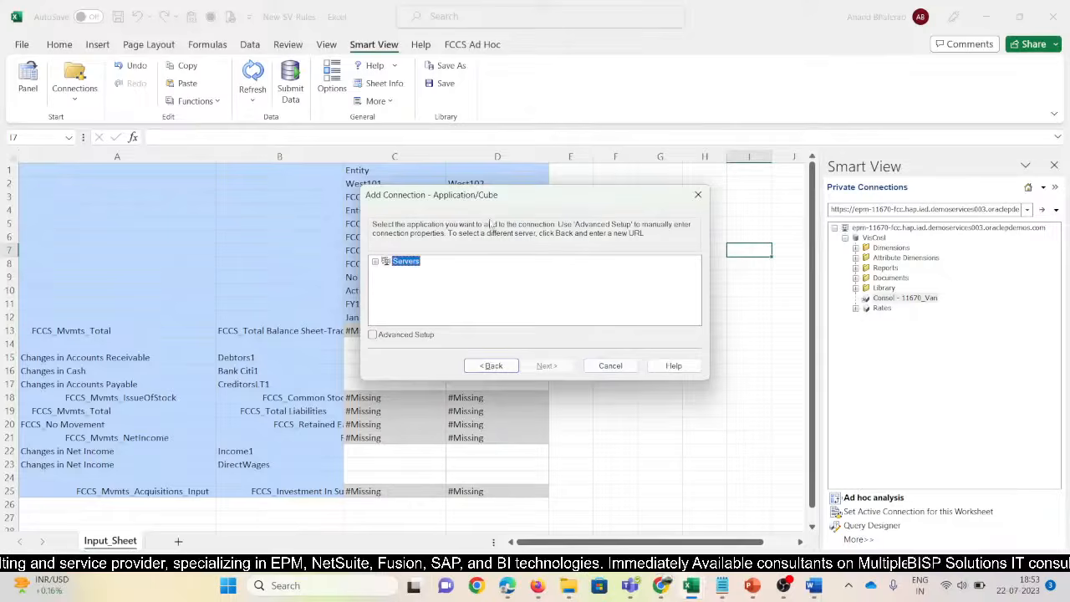
left_click(375, 261)
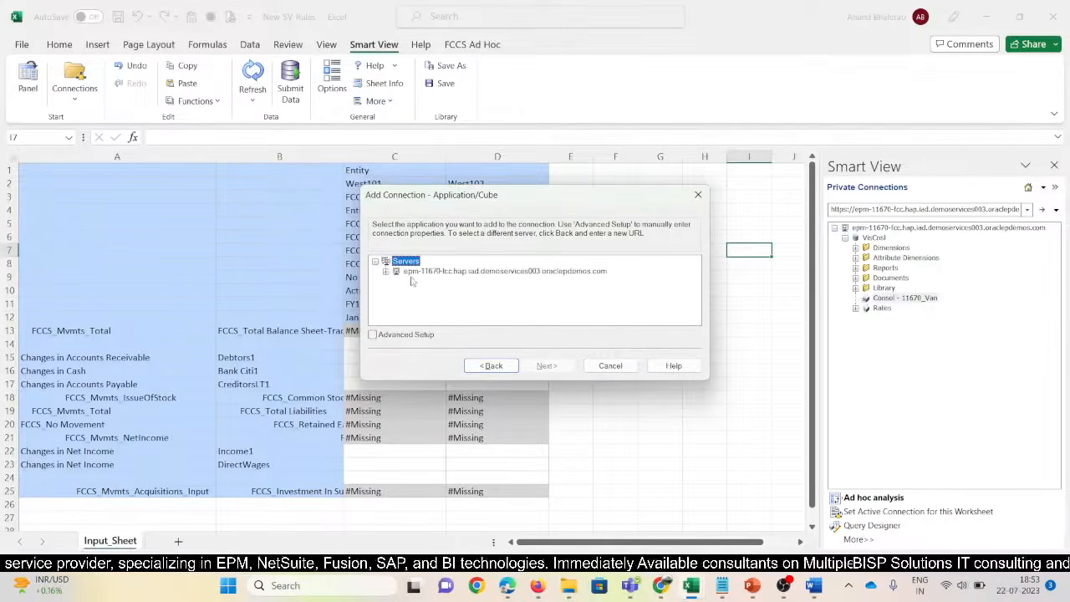
left_click(386, 272)
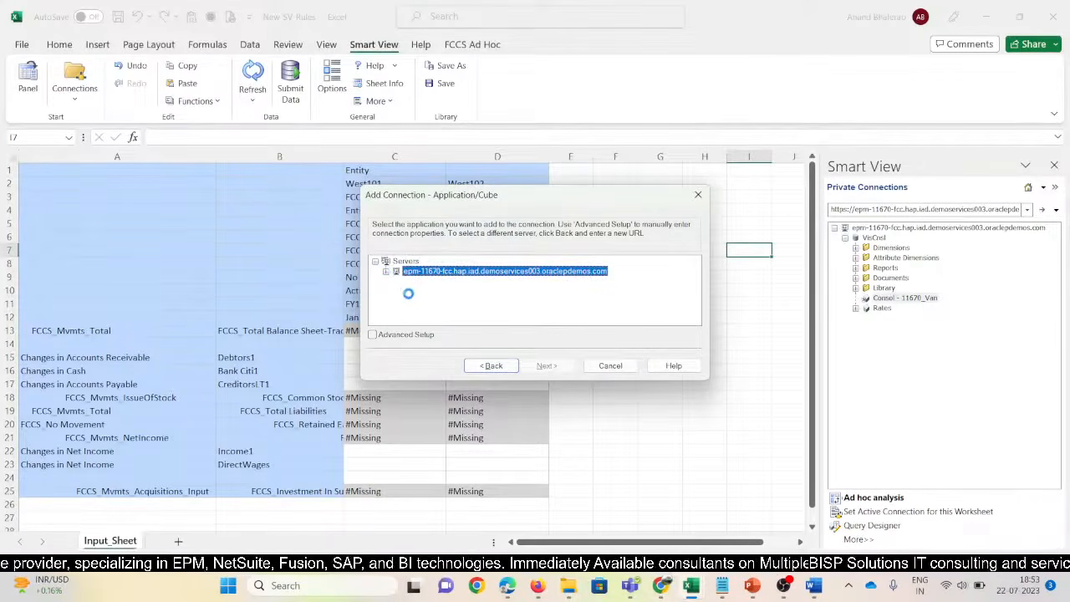
left_click(433, 283)
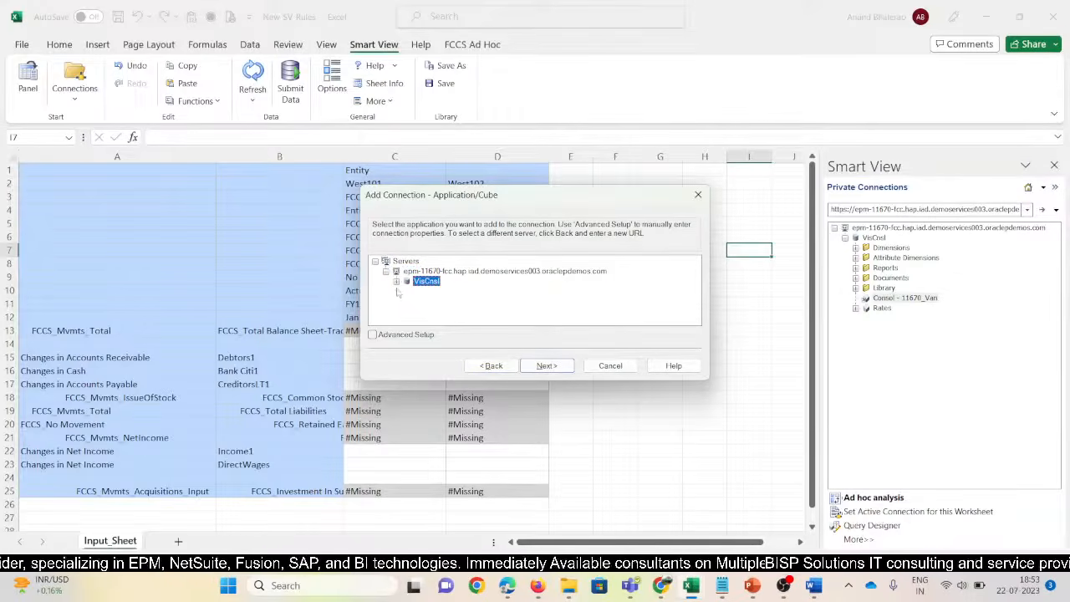
left_click(397, 281)
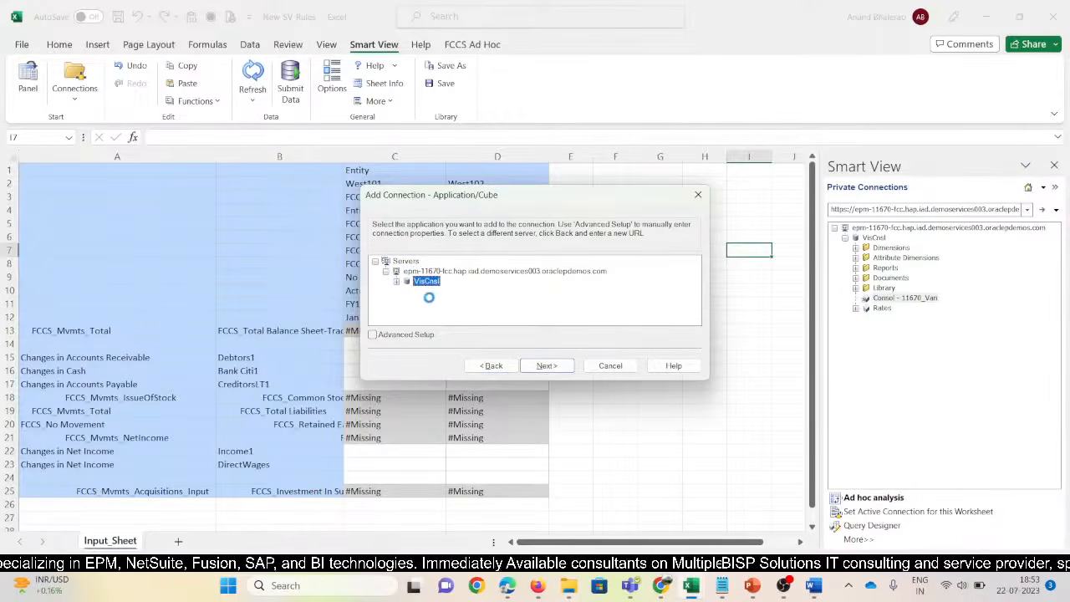
left_click(435, 291)
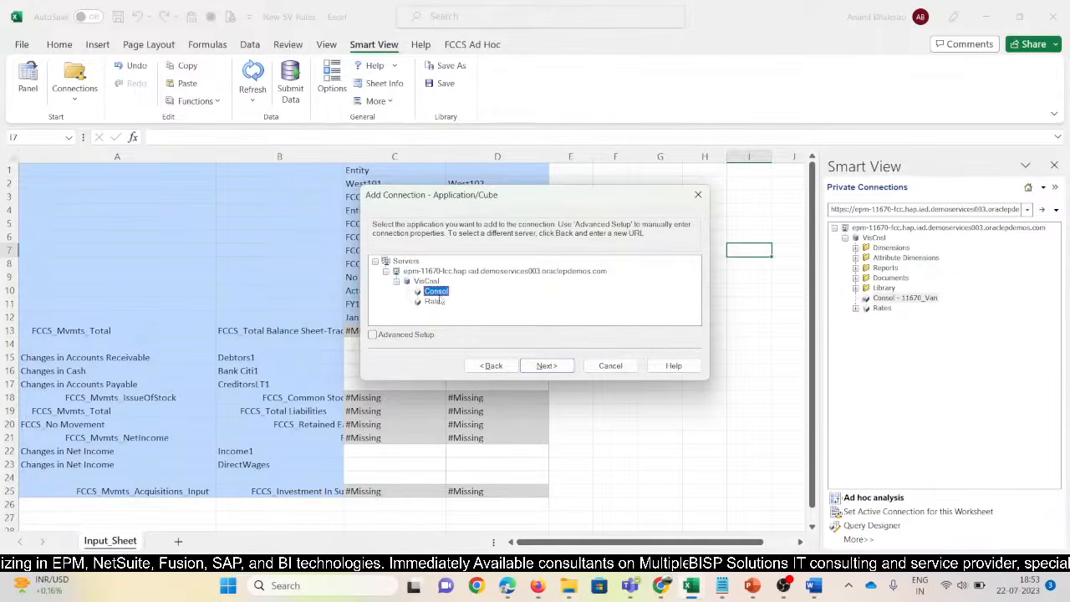
left_click(547, 365)
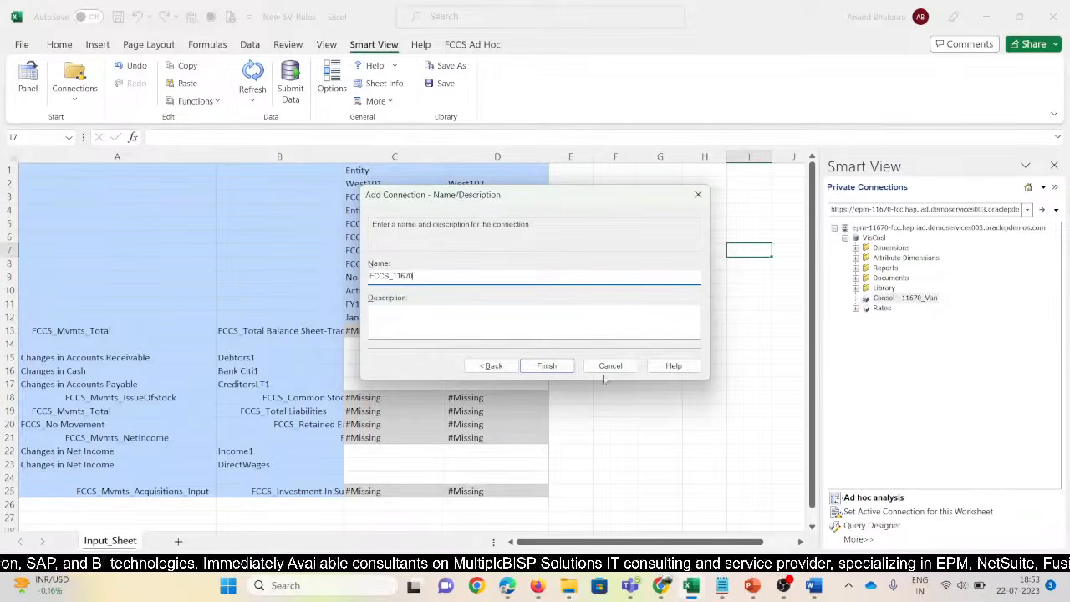
left_click(547, 367)
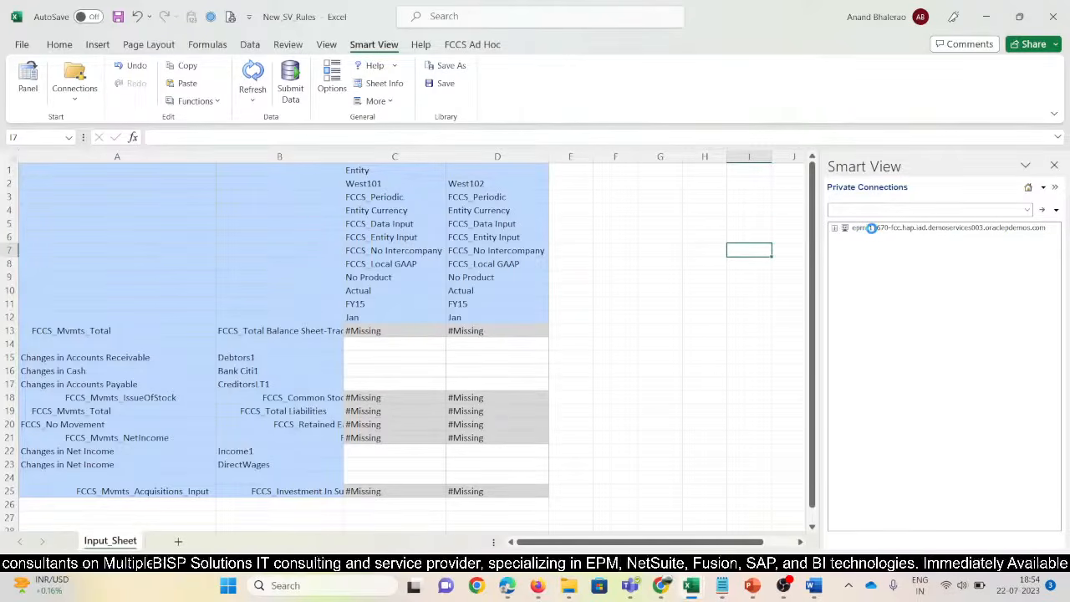
Go to the Consolidation area of the EPM web app through the Navigator
mouse_move(538, 586)
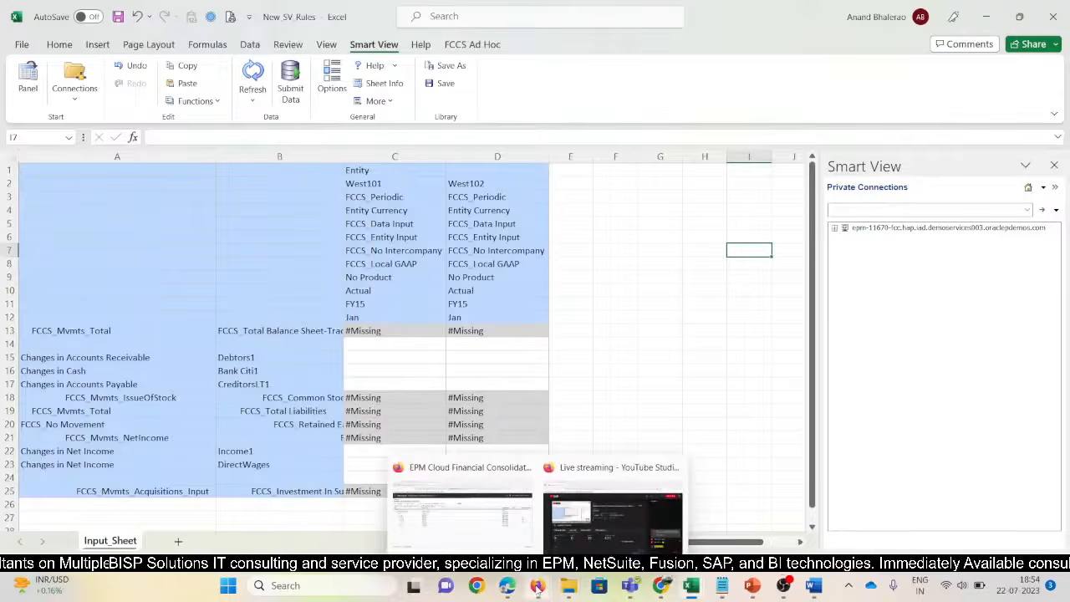
left_click(462, 464)
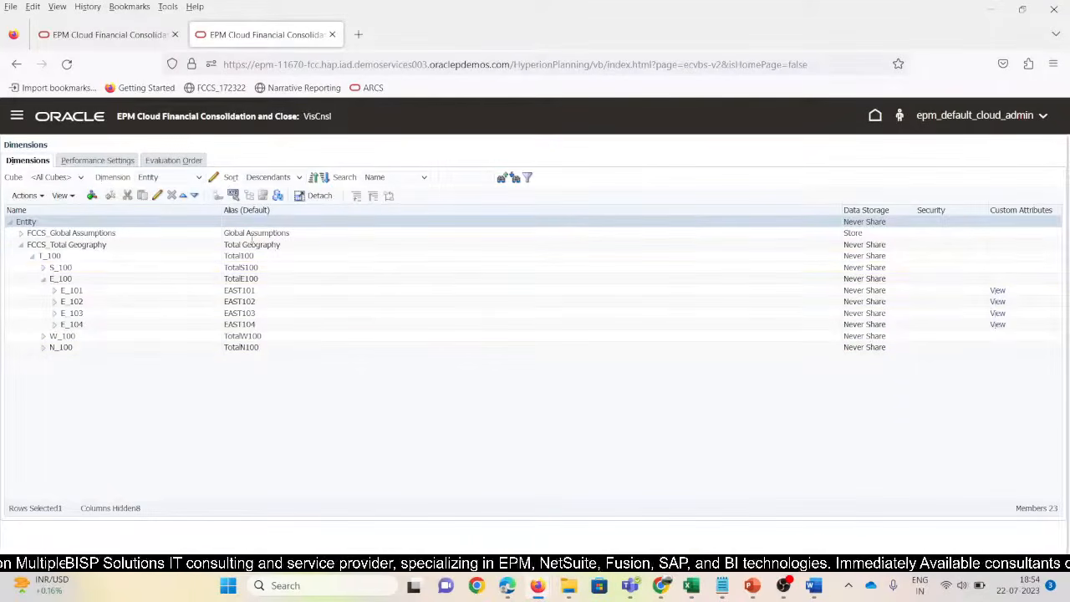
left_click(16, 116)
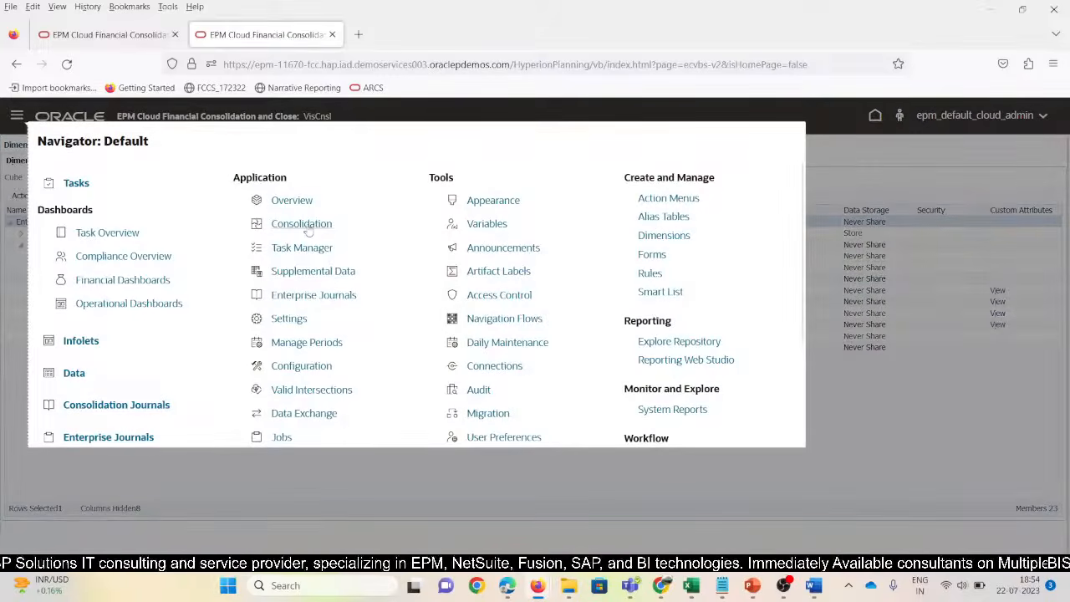
left_click(308, 230)
Select the Consol - FCCS_11670 connection in Excel's Smart View panel
key("alt+Tab")
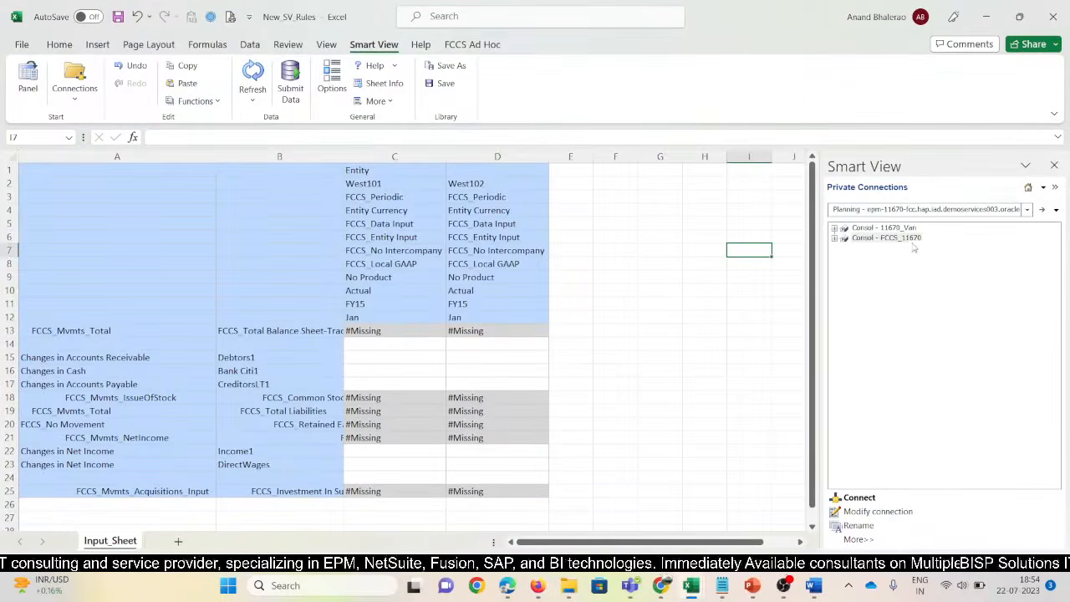
left_click(888, 239)
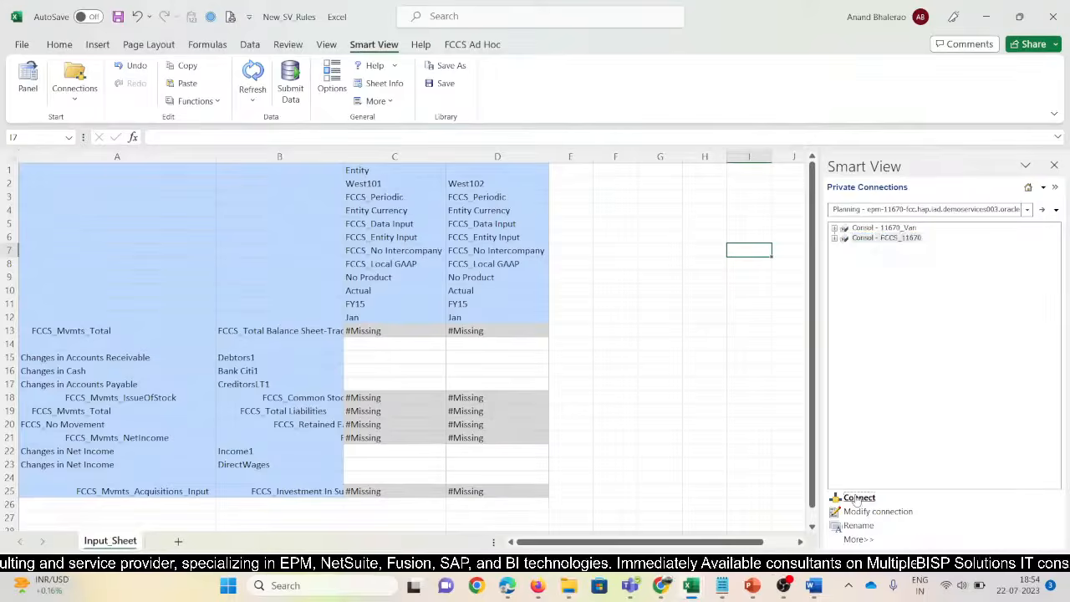
key("alt+Tab")
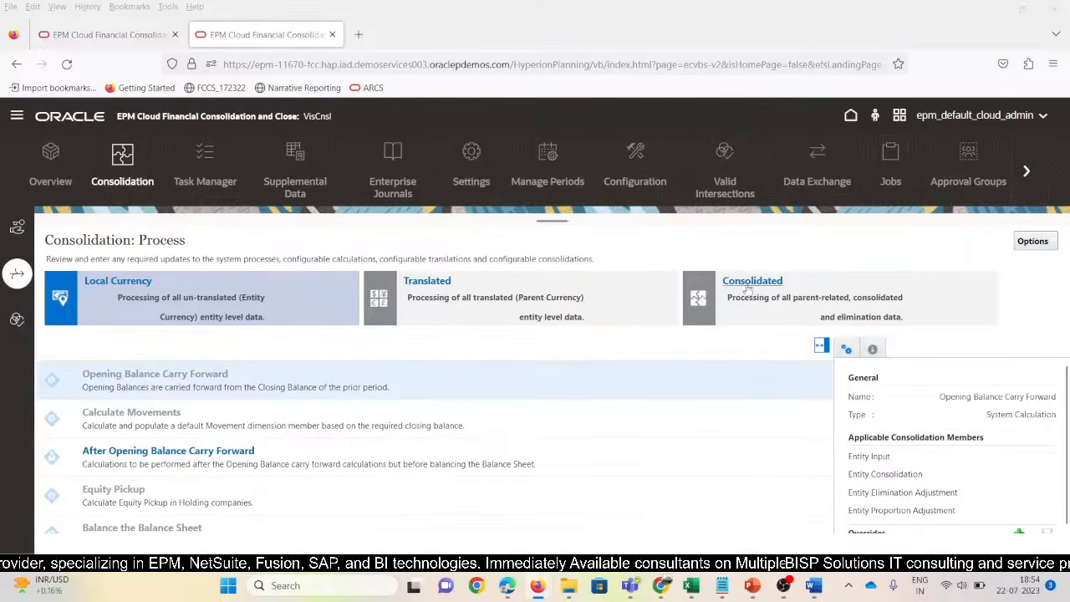
Review the Consolidated configurable consolidation rules, then close the rules list
left_click(748, 287)
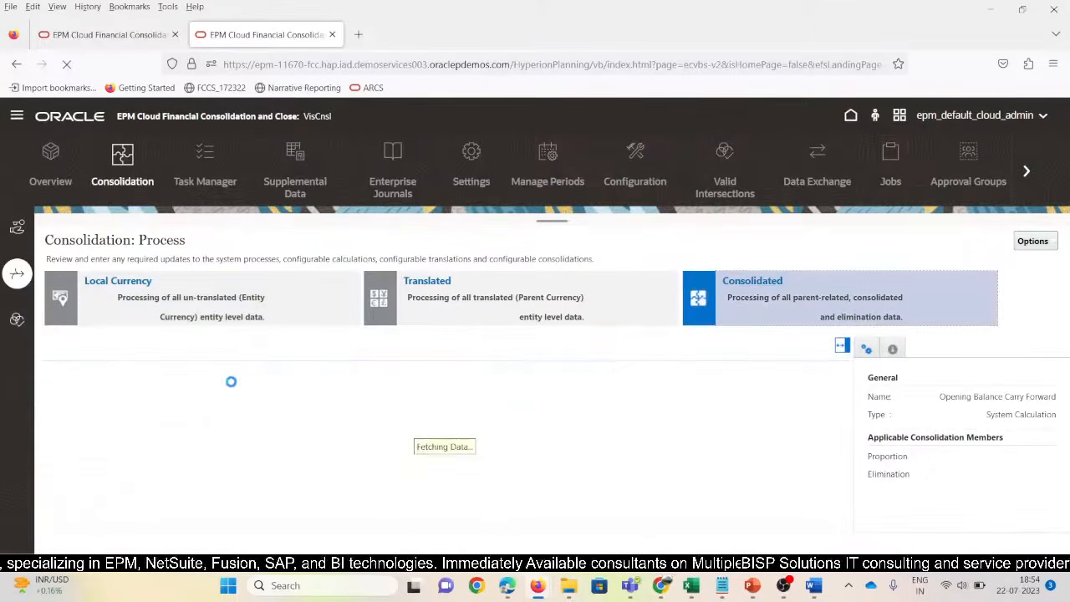
left_click(165, 514)
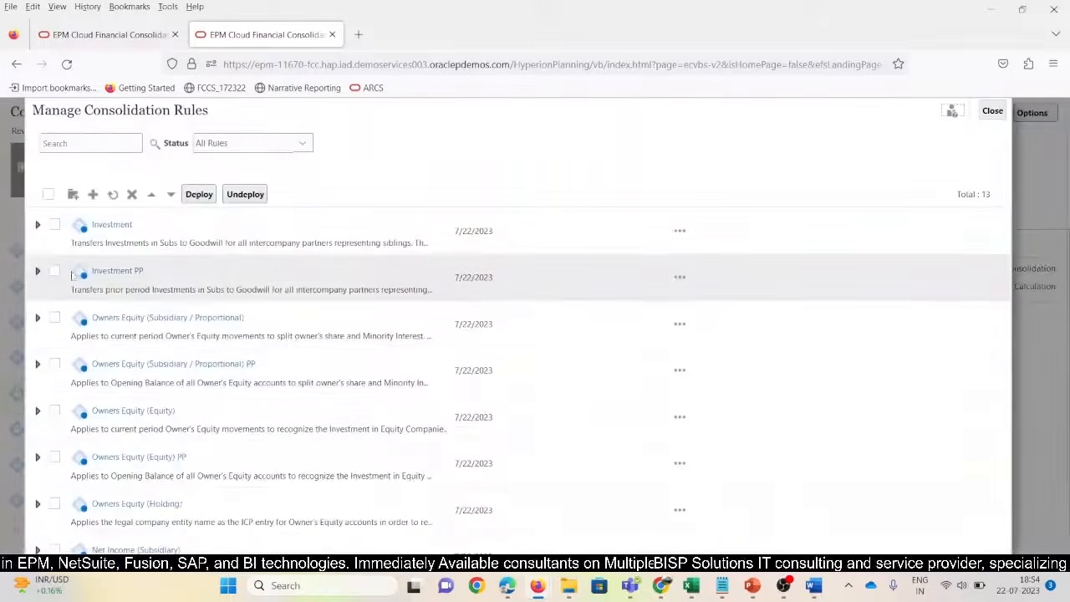
left_click(1000, 112)
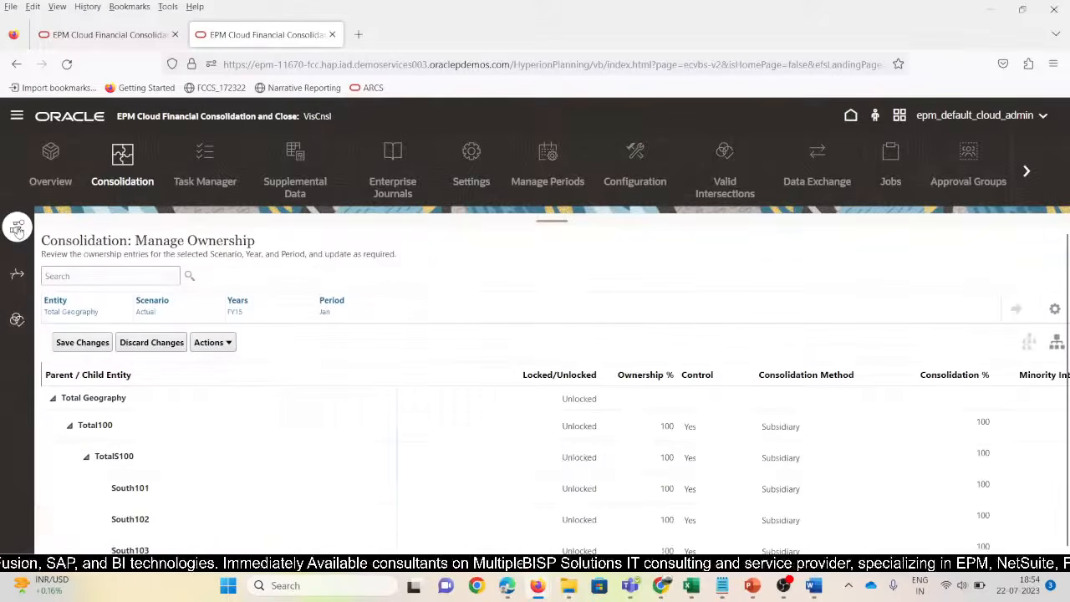
Set North101's consolidation method to Holding in Manage Ownership
scroll(178, 449, "down", 3)
scroll(178, 449, "down", 3)
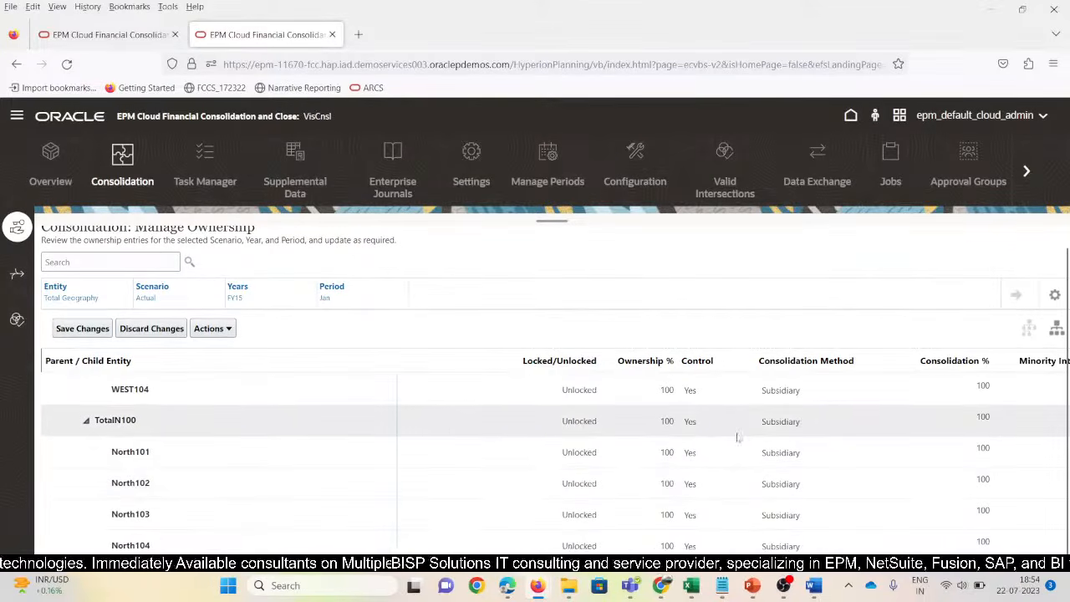
left_click(801, 424)
left_click(807, 454)
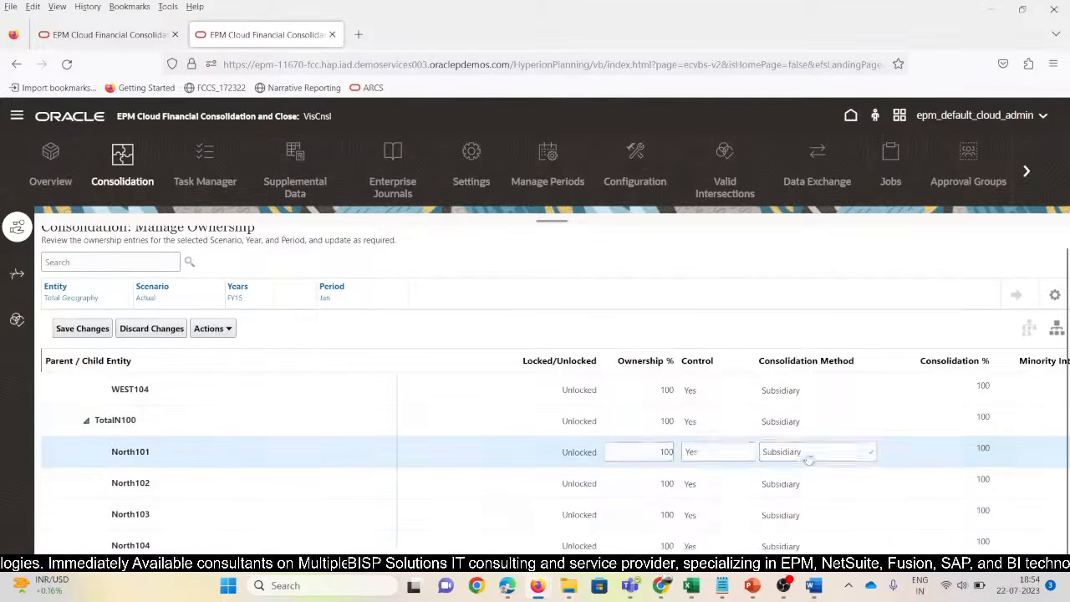
scroll(333, 451, "up", 10)
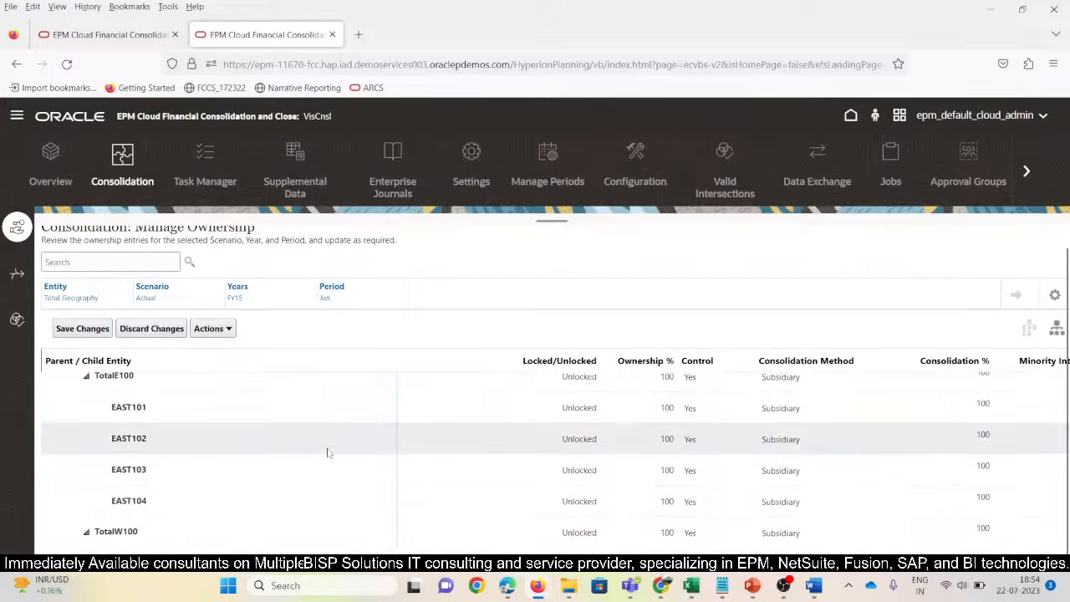
scroll(329, 453, "up", 2)
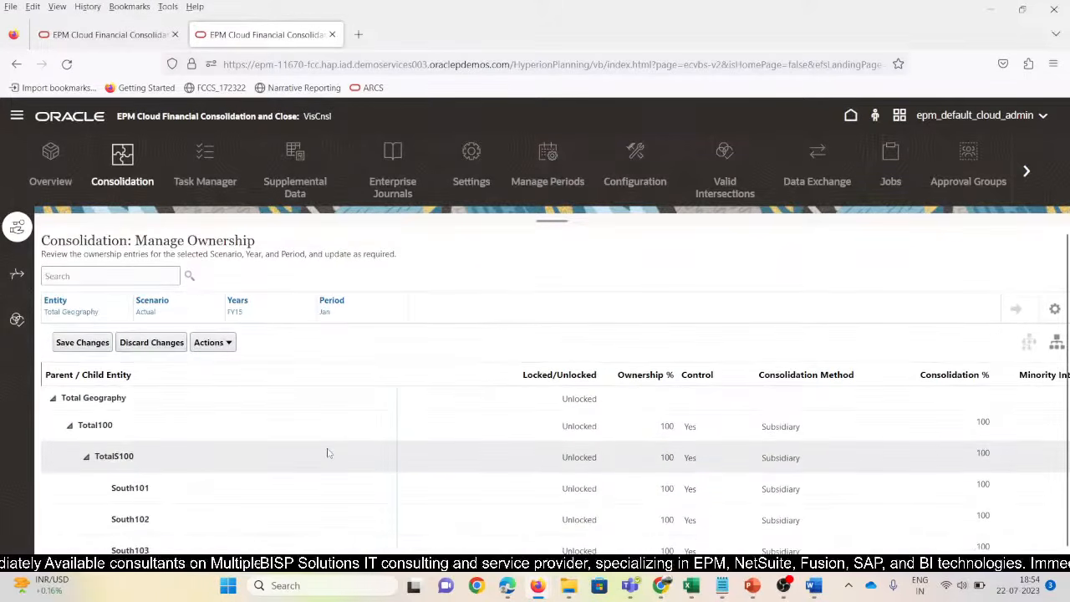
scroll(327, 452, "down", 12)
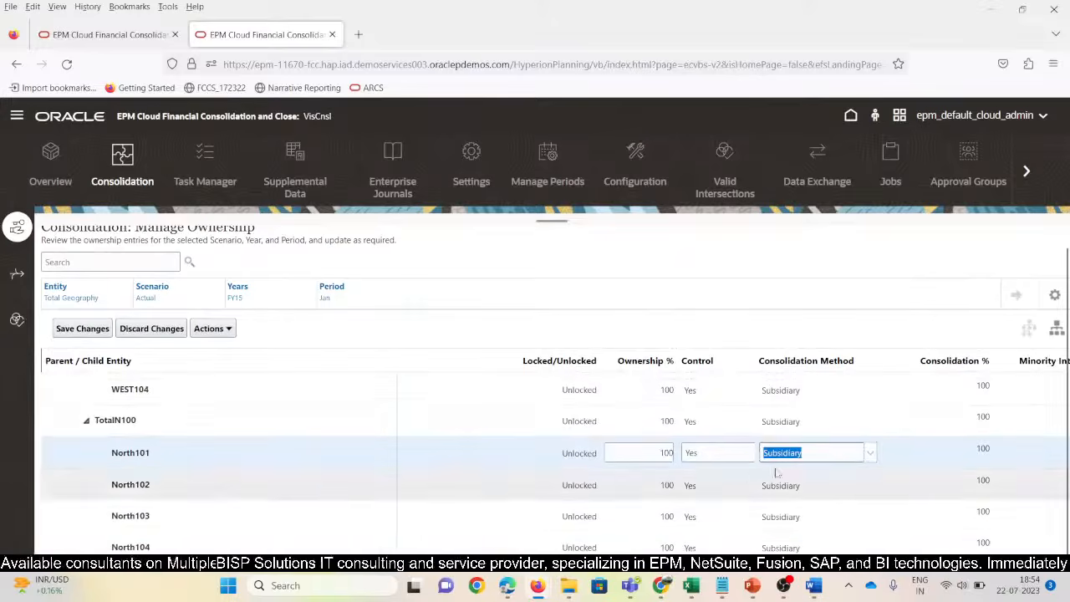
left_click(870, 452)
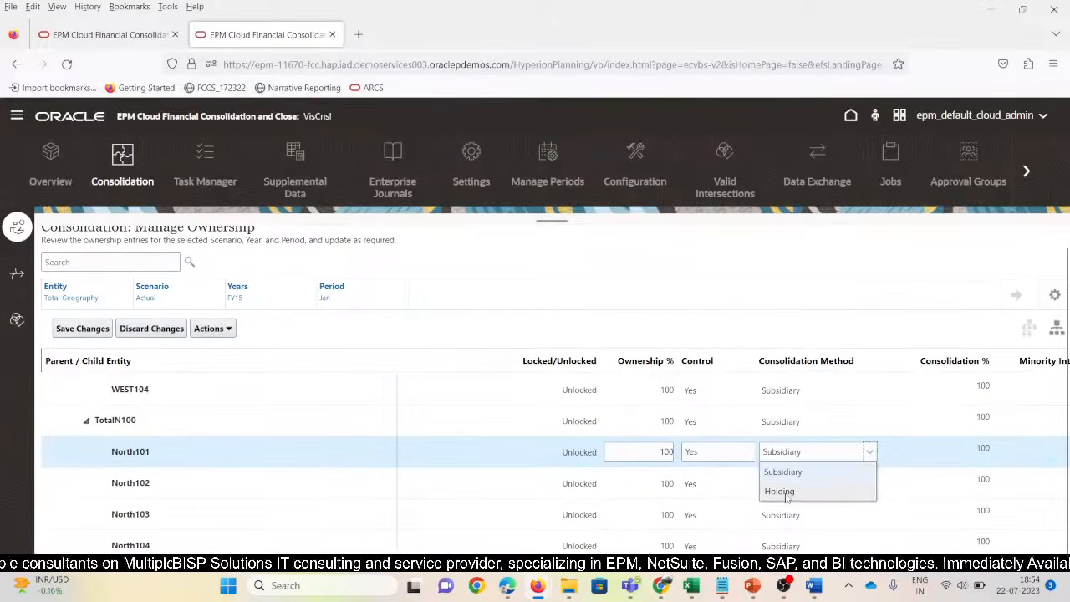
left_click(782, 493)
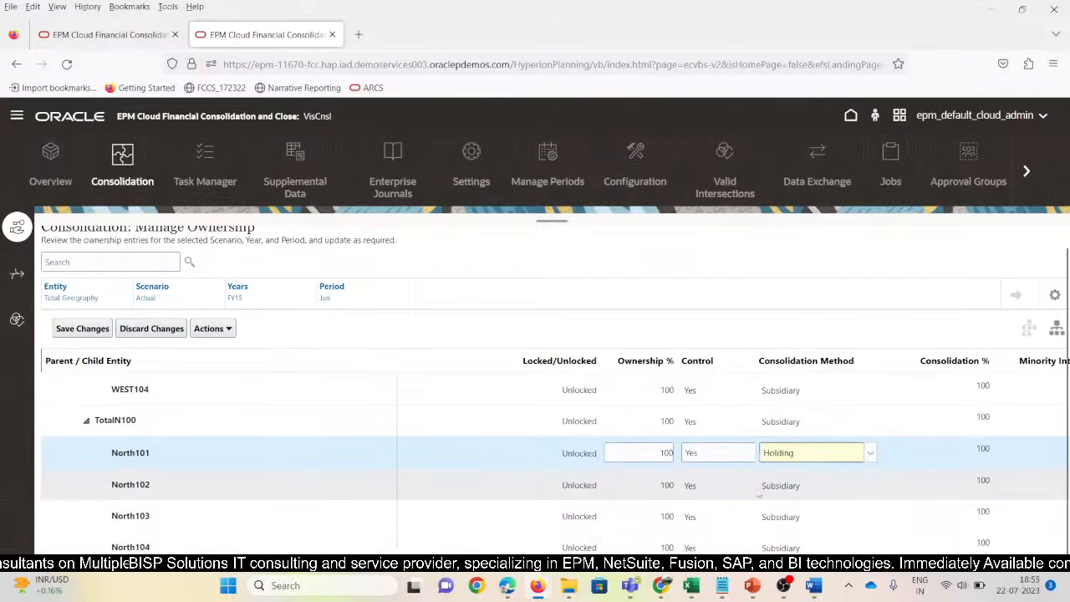
Give North102 80% ownership and save the ownership changes
left_click(756, 485)
left_click(644, 487)
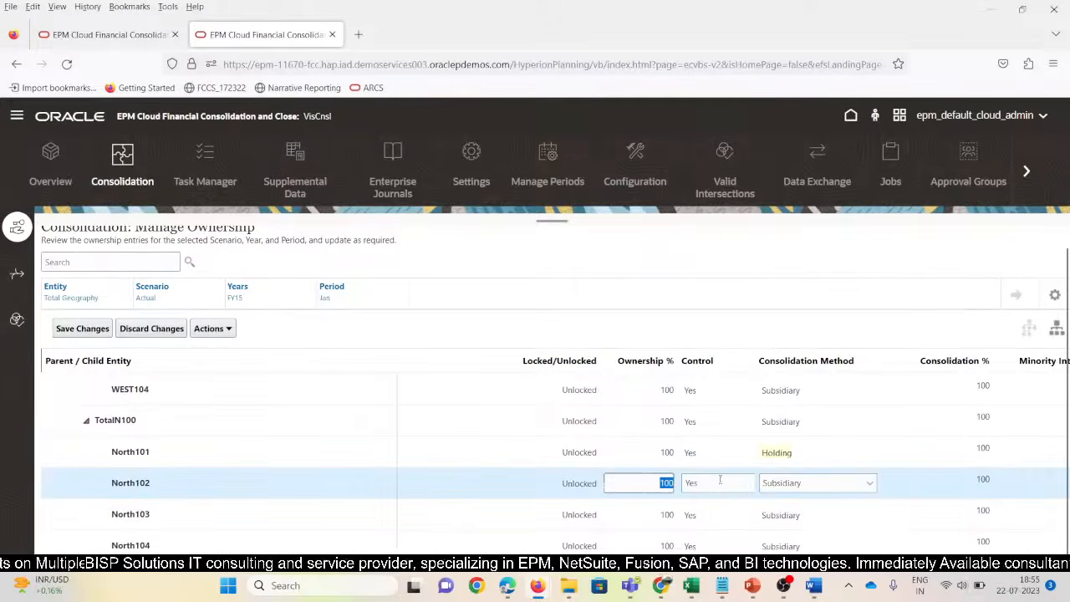
type("80")
key("Tab")
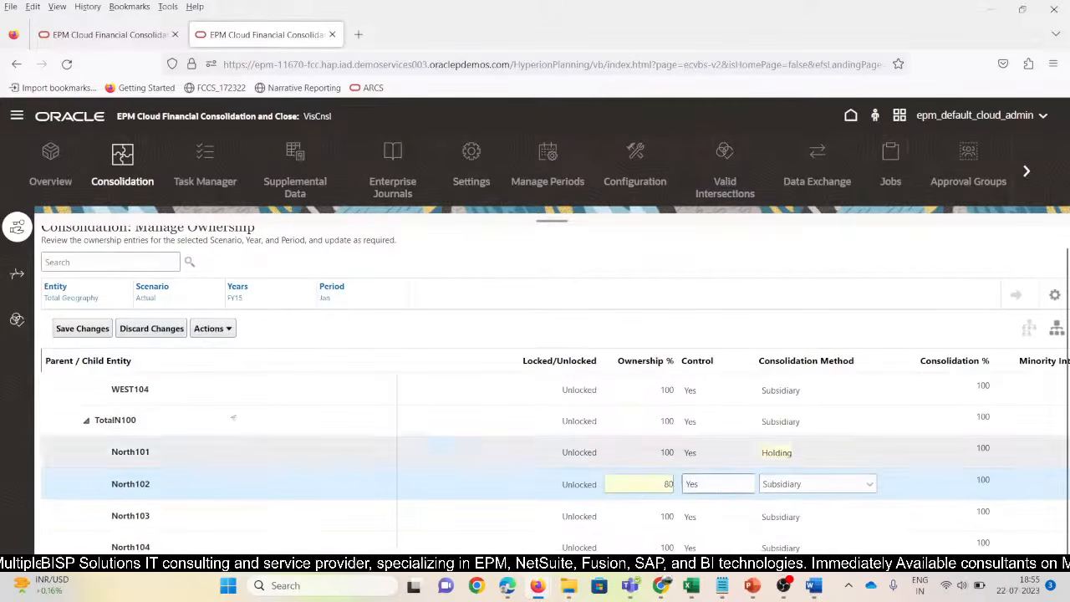
left_click(81, 329)
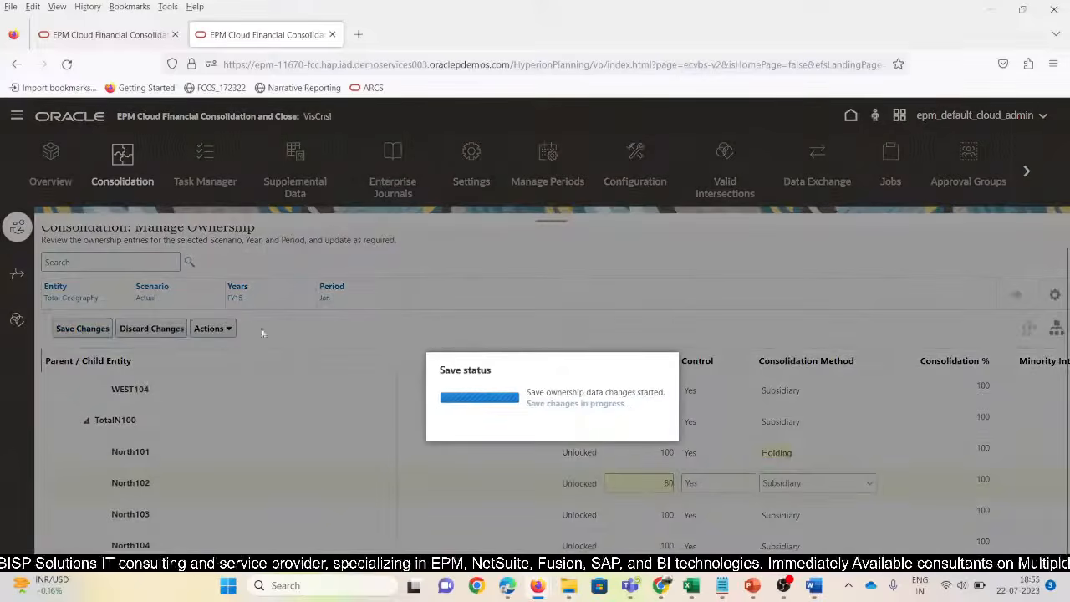
key("alt+Tab")
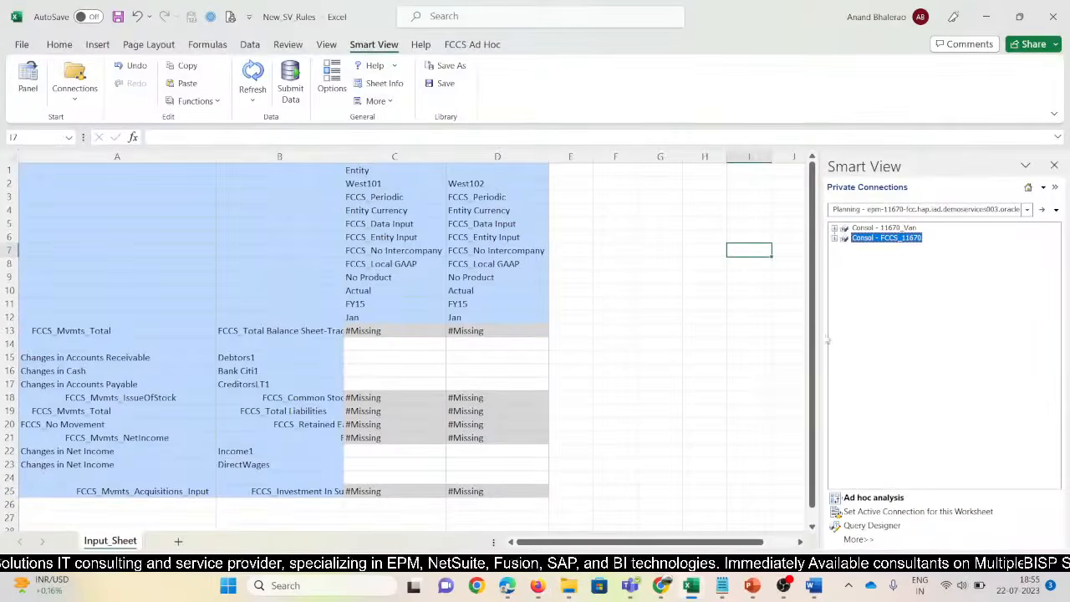
Start a new ad hoc grid with sheet contents and POV cleared, and insert blank rows above it
left_click(877, 498)
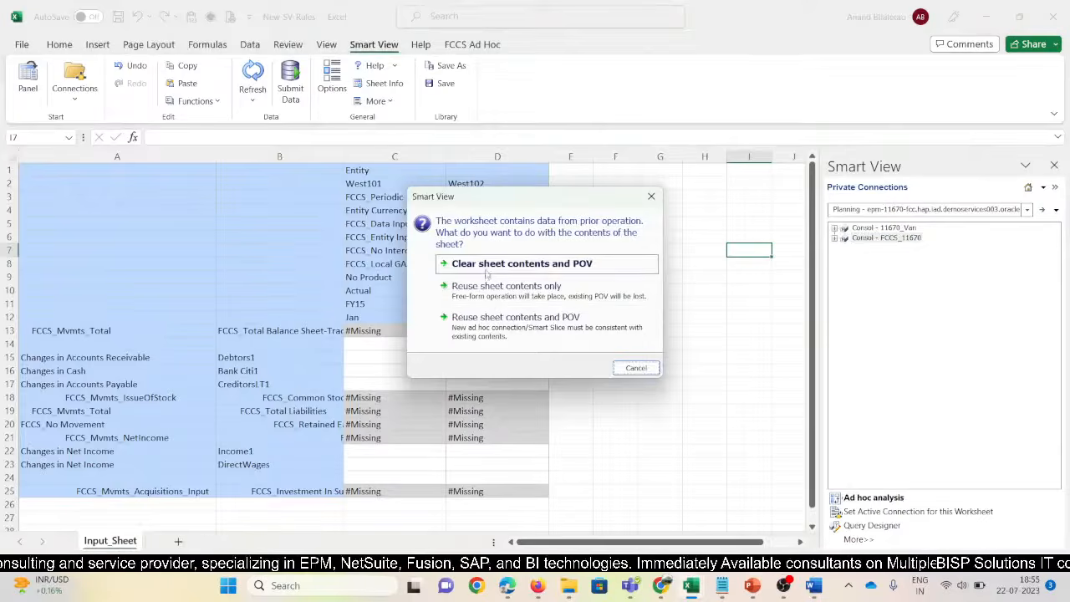
left_click(486, 265)
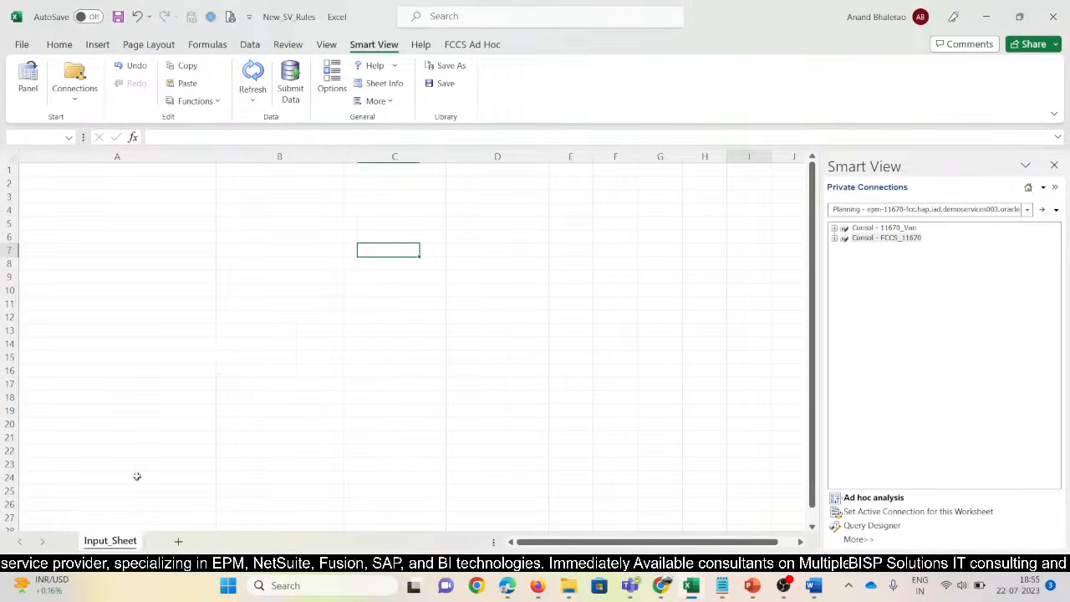
left_click(105, 174)
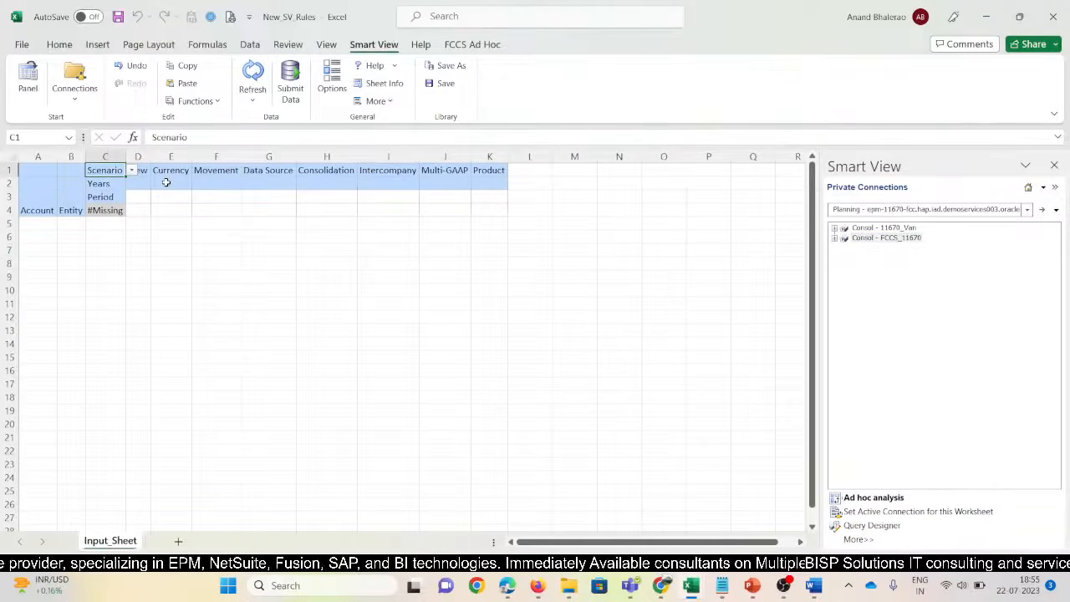
key("alt+h")
key("i")
key("r")
key("F4")
key("F4")
key("F4")
key("F4")
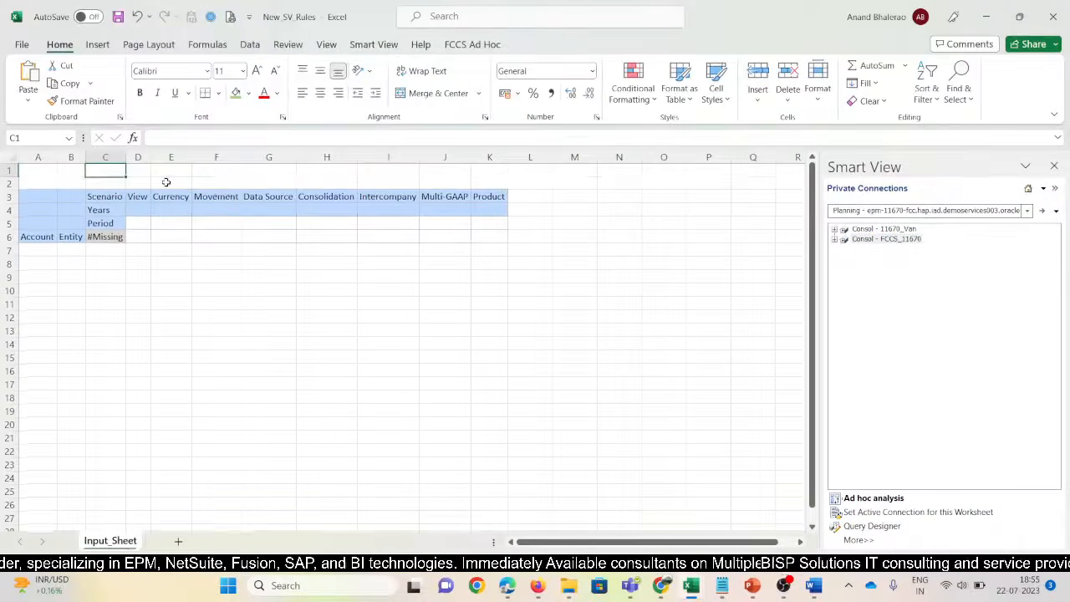
key("F4")
key("F4")
key("F4")
key("F4")
key("F4")
key("F4")
key("F4")
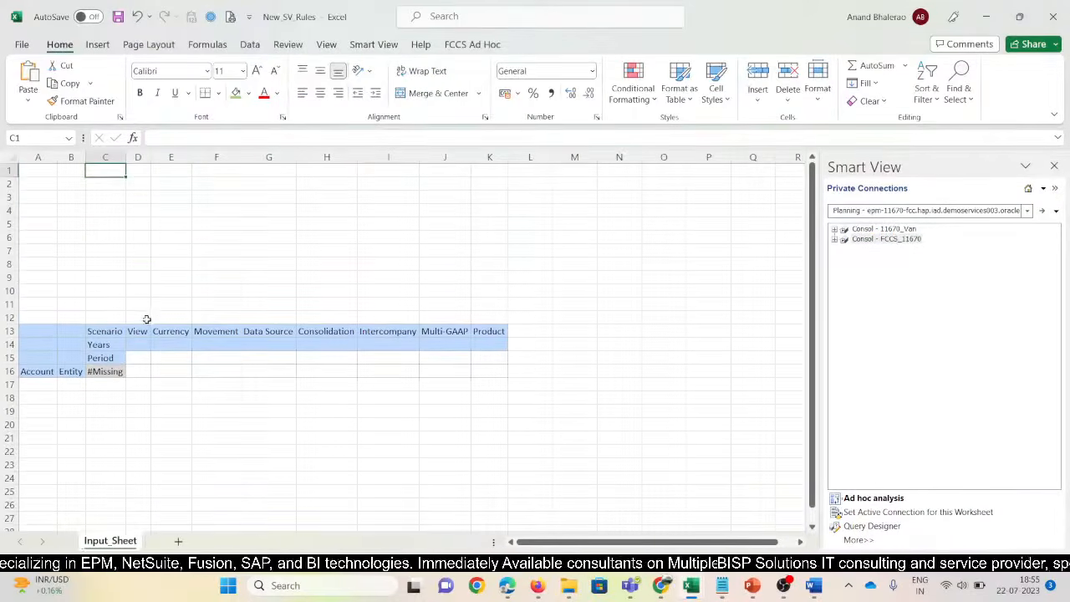
Paste the View through Product headers from D13:K13 as transposed values into C1
left_click(144, 331)
left_click_drag(167, 332, 489, 331)
key("ctrl+c")
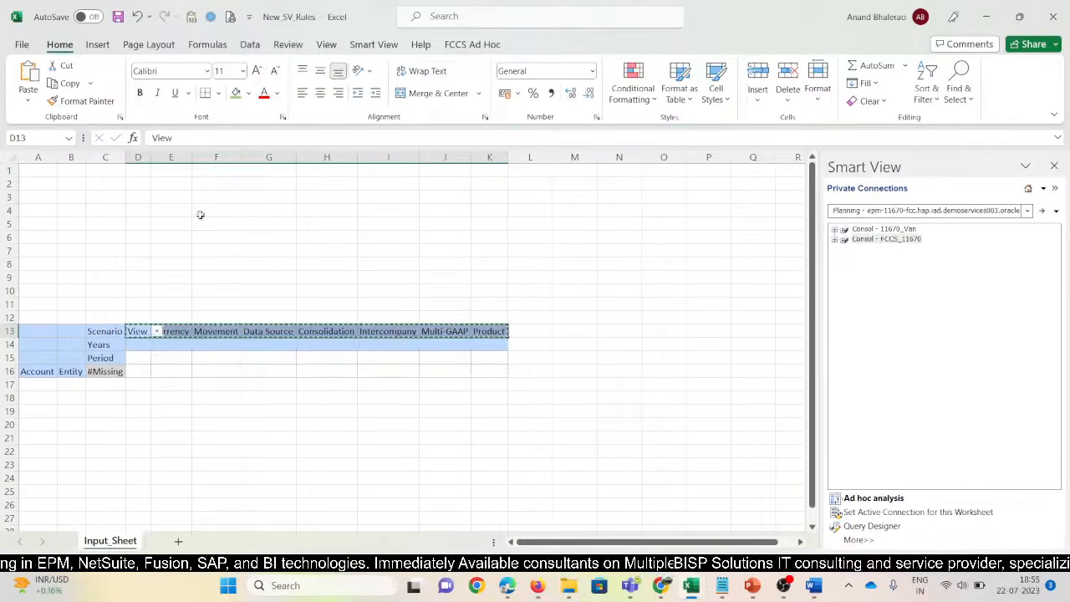
left_click(105, 168)
key("alt+e")
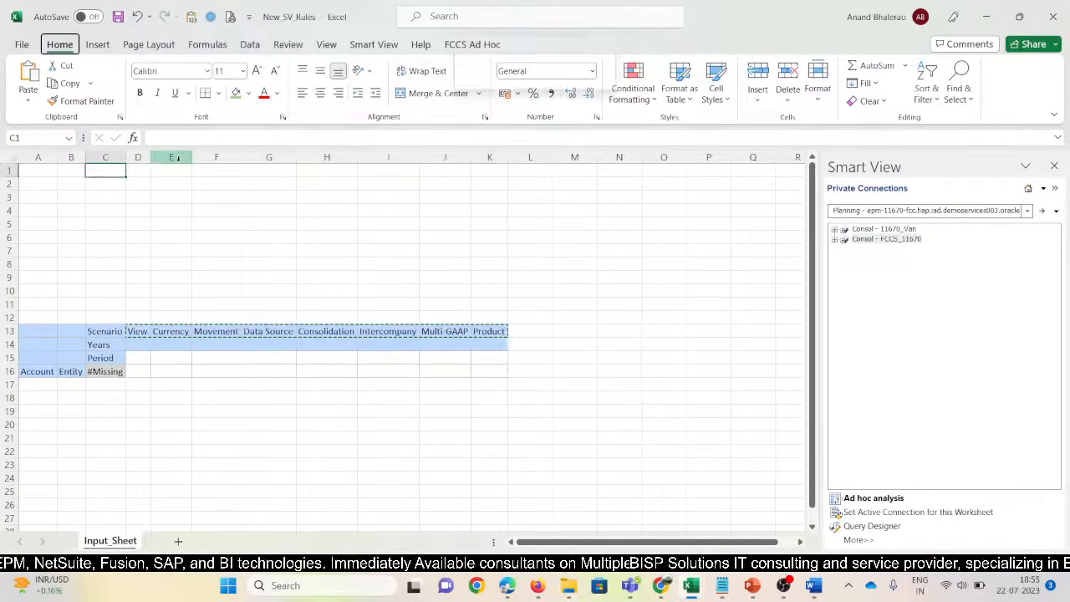
key("s")
key("v")
key("e")
key("Return")
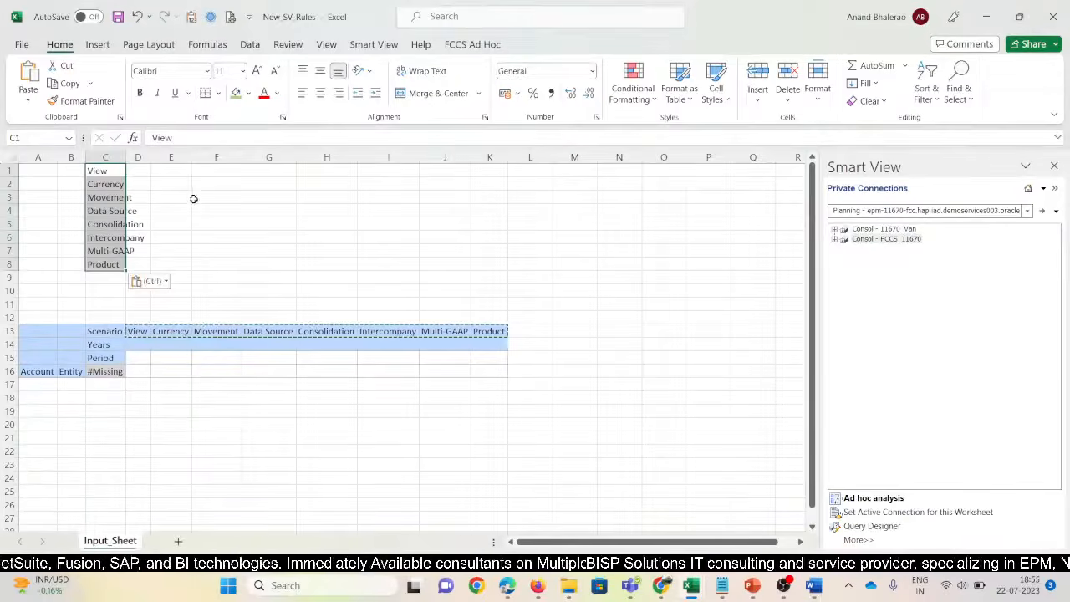
key("Escape")
Delete columns D through K and the empty rows 9–12
left_click_drag(145, 158, 480, 175)
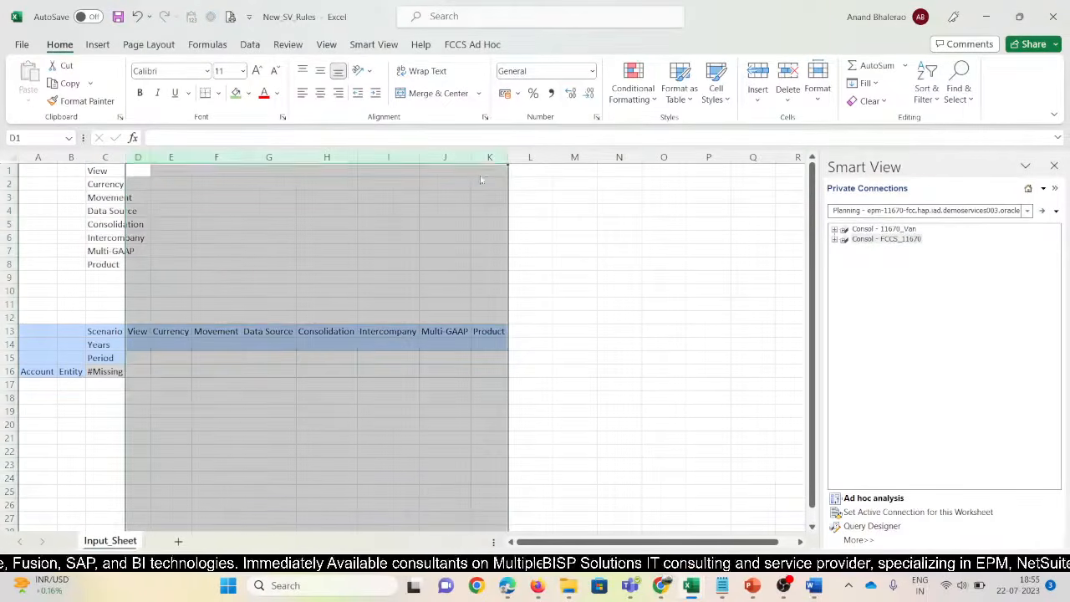
key("ctrl+minus")
left_click_drag(104, 277, 110, 321)
key("shift+space")
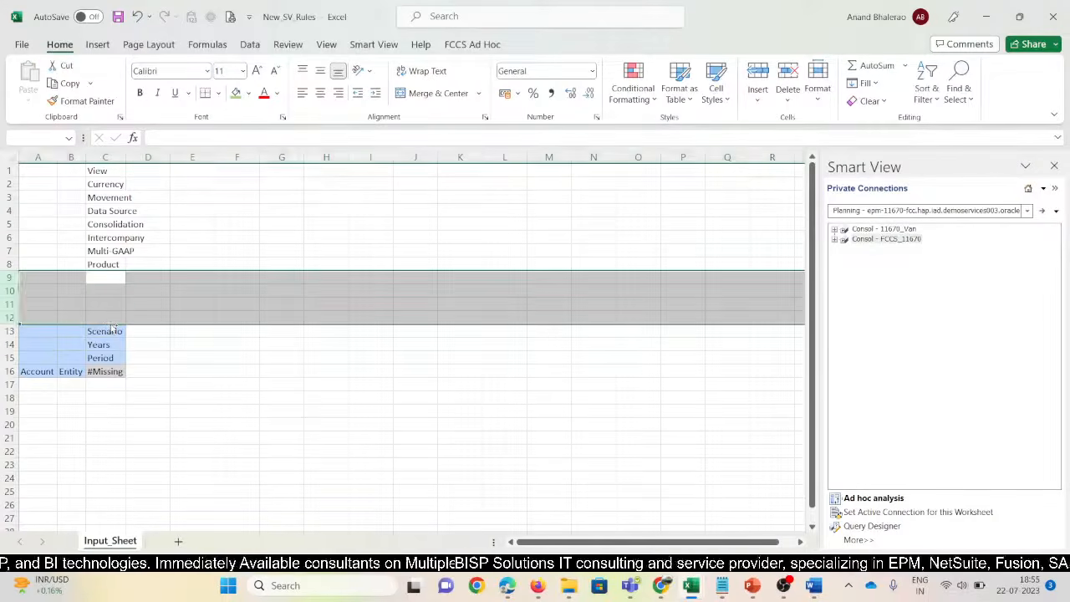
key("ctrl+minus")
left_click(368, 46)
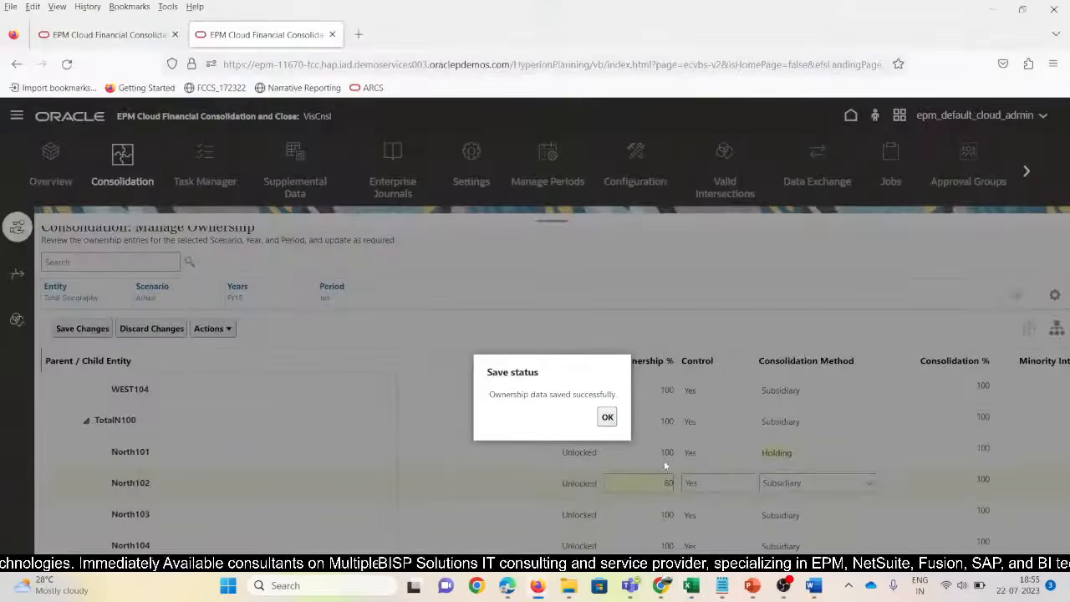
Acknowledge the save and run Recompute Ownership Data for Actual, FY15, Jan
left_click(607, 417)
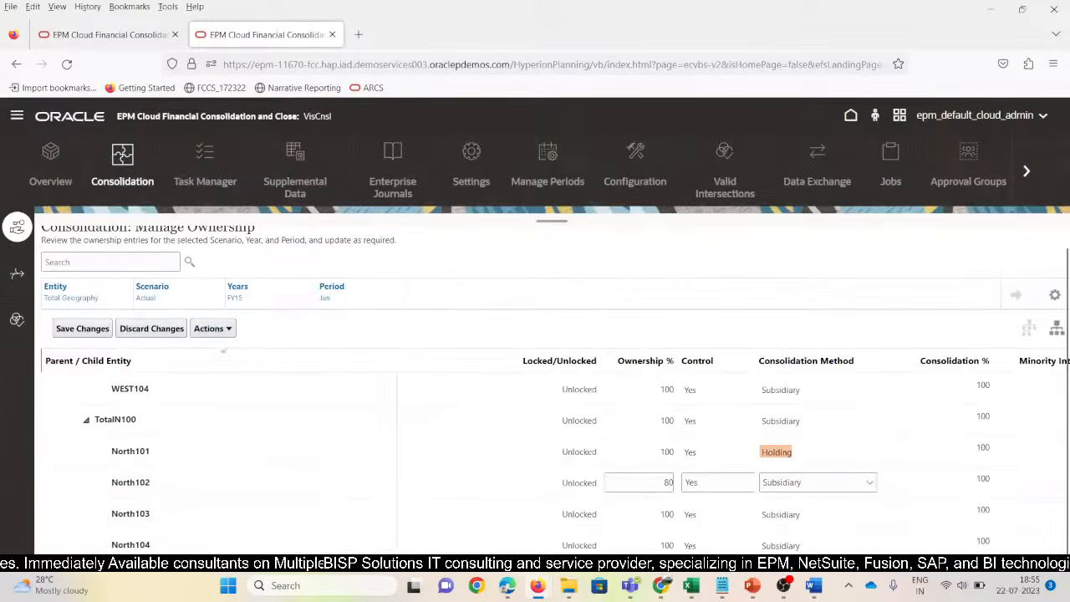
left_click(227, 329)
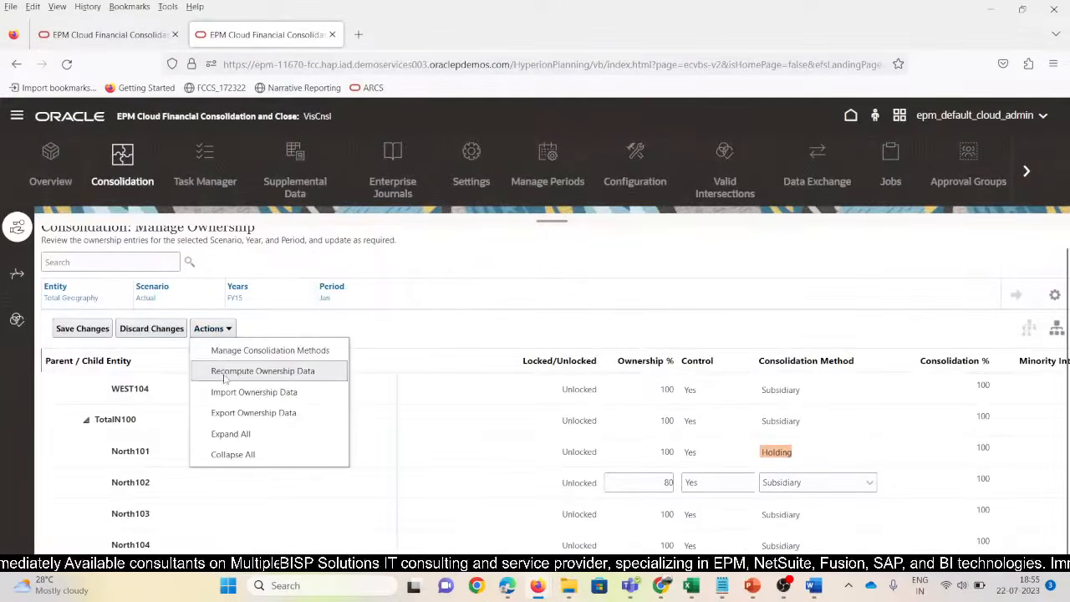
left_click(224, 371)
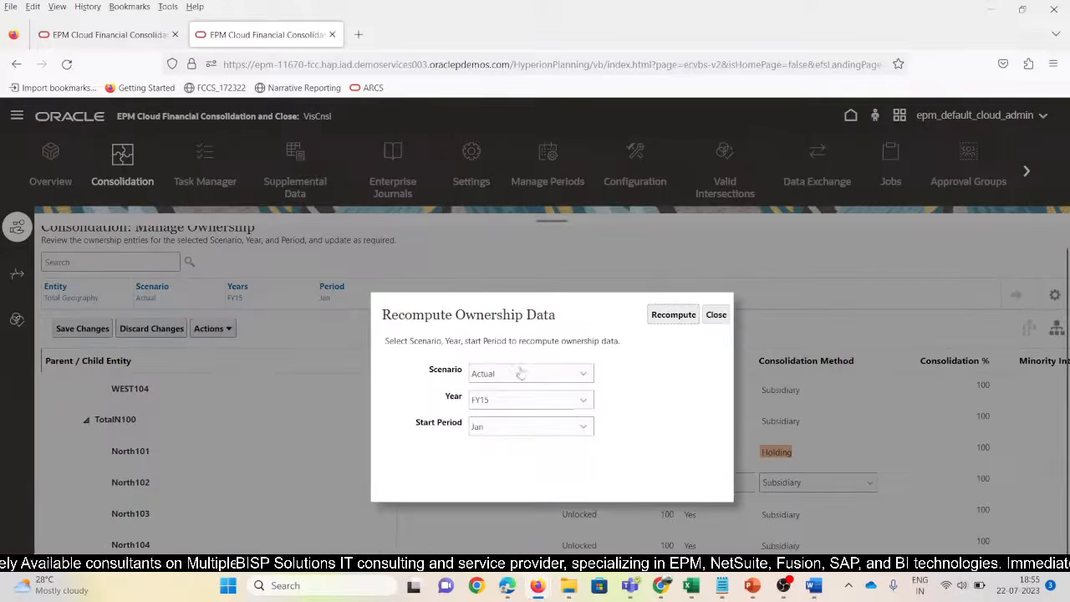
left_click(690, 317)
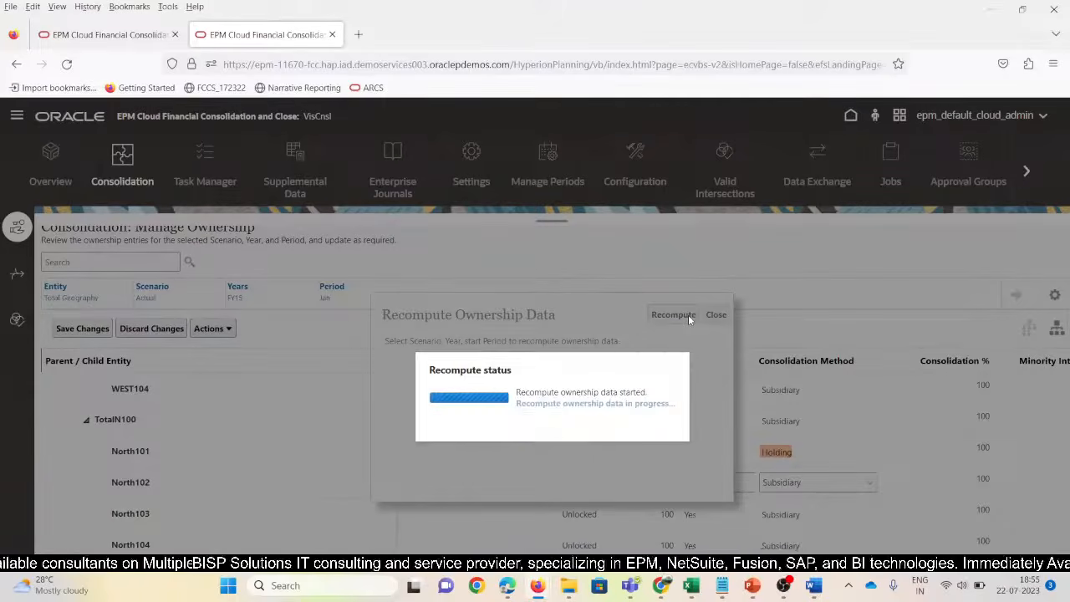
Pivot Entity off the grid and Movement onto the rows beside Account
key("alt+Tab")
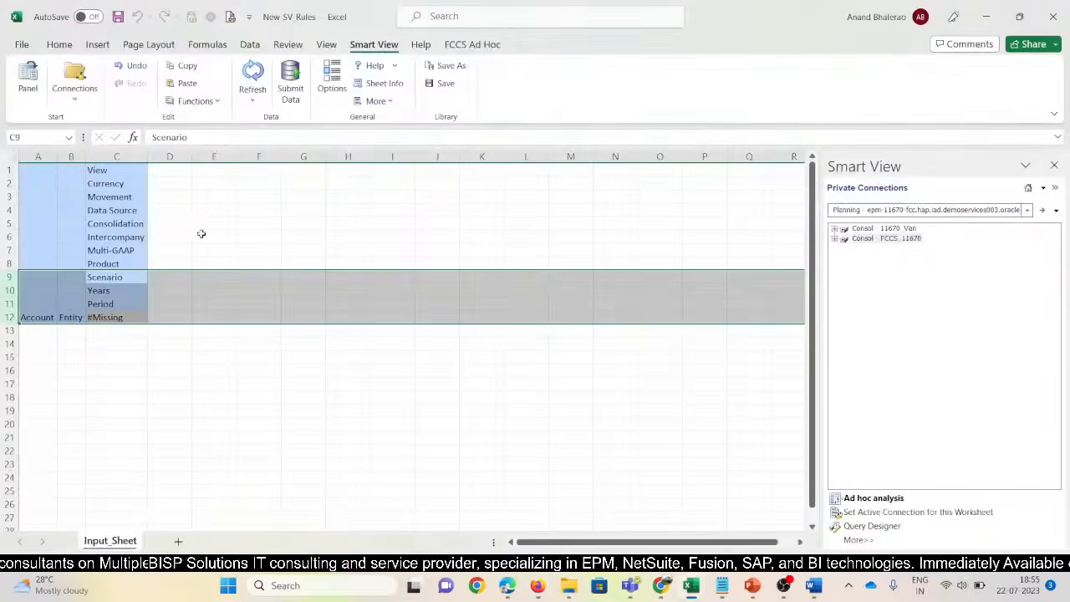
left_click(111, 174)
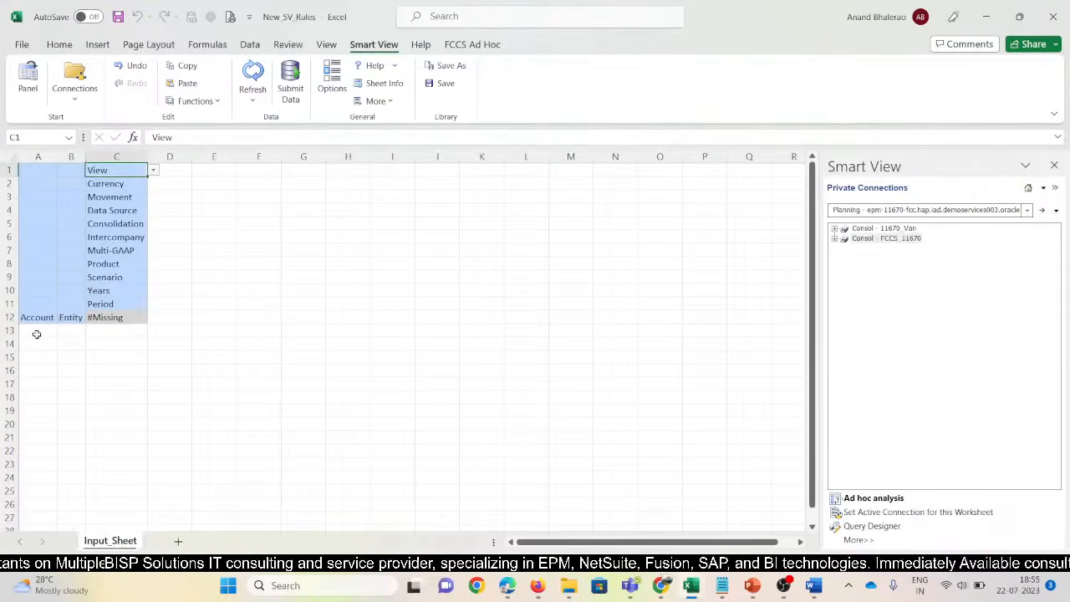
left_click(70, 318)
left_click_drag(86, 157, 108, 156)
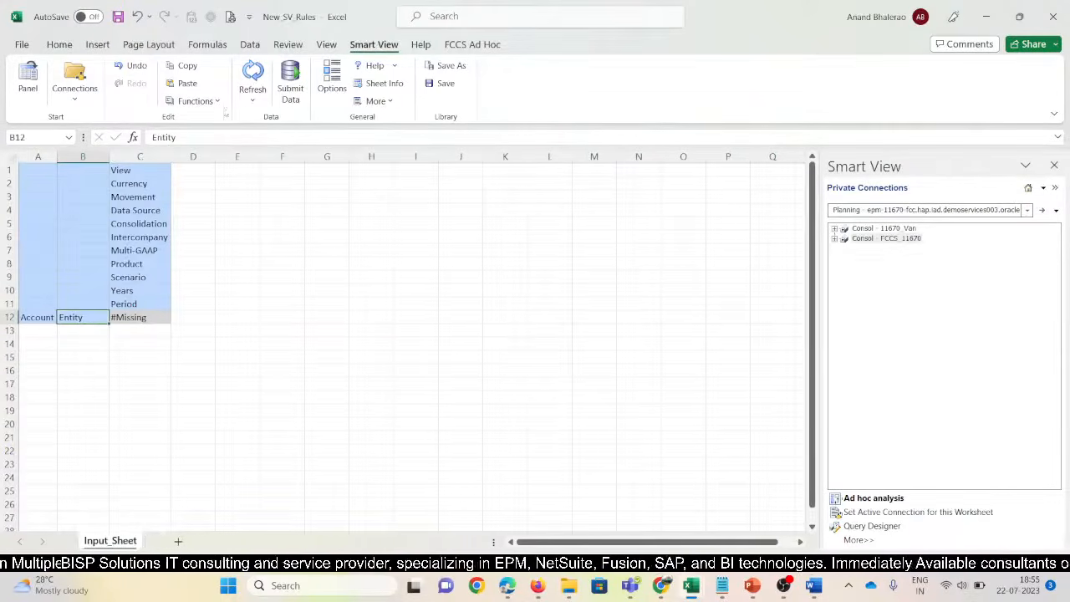
left_click(468, 46)
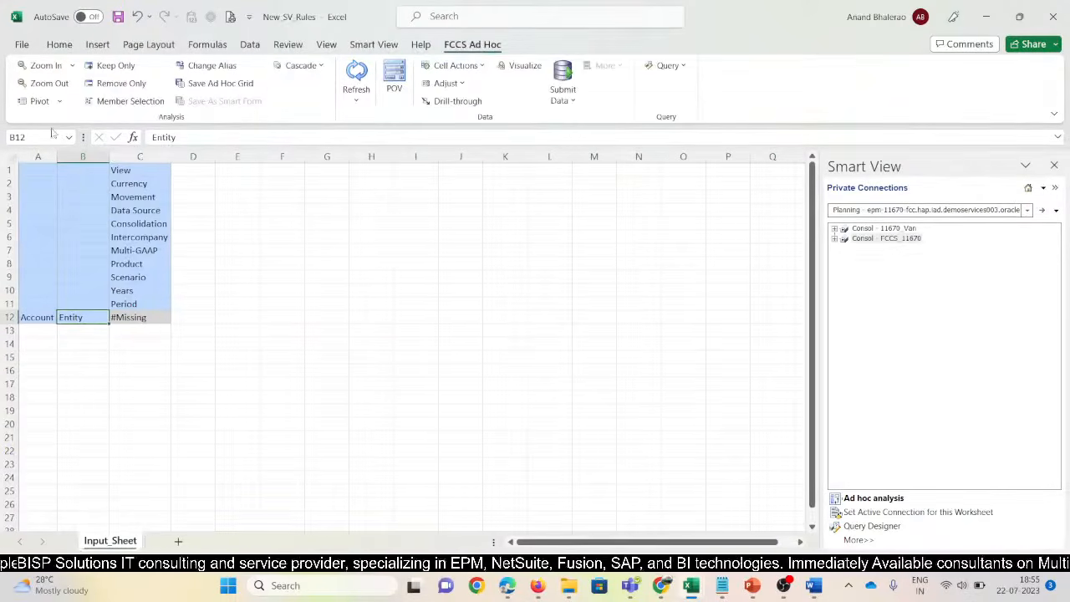
left_click(39, 102)
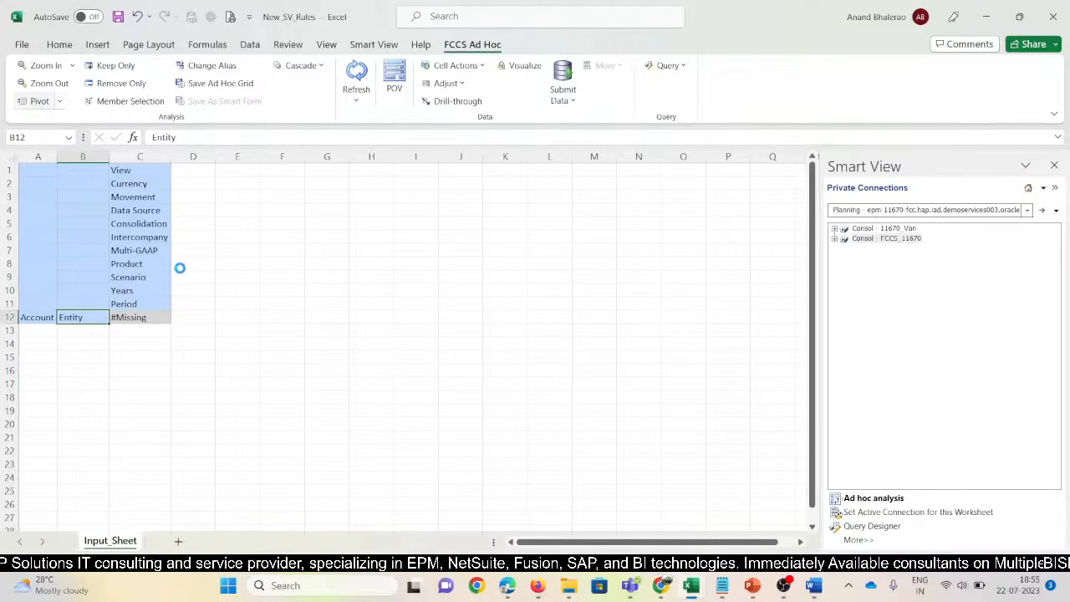
left_click(99, 211)
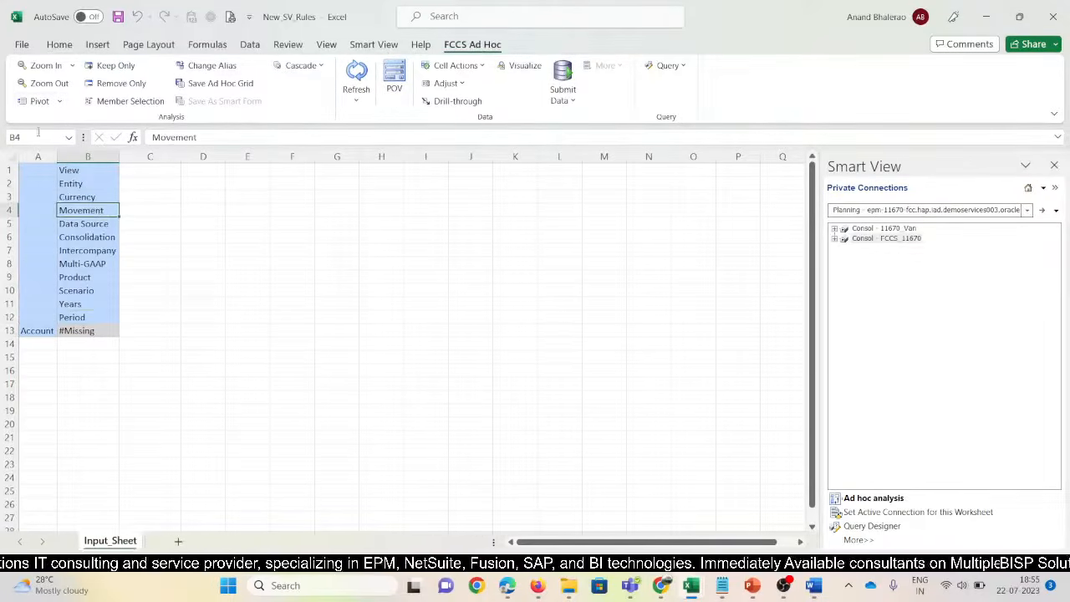
left_click(38, 101)
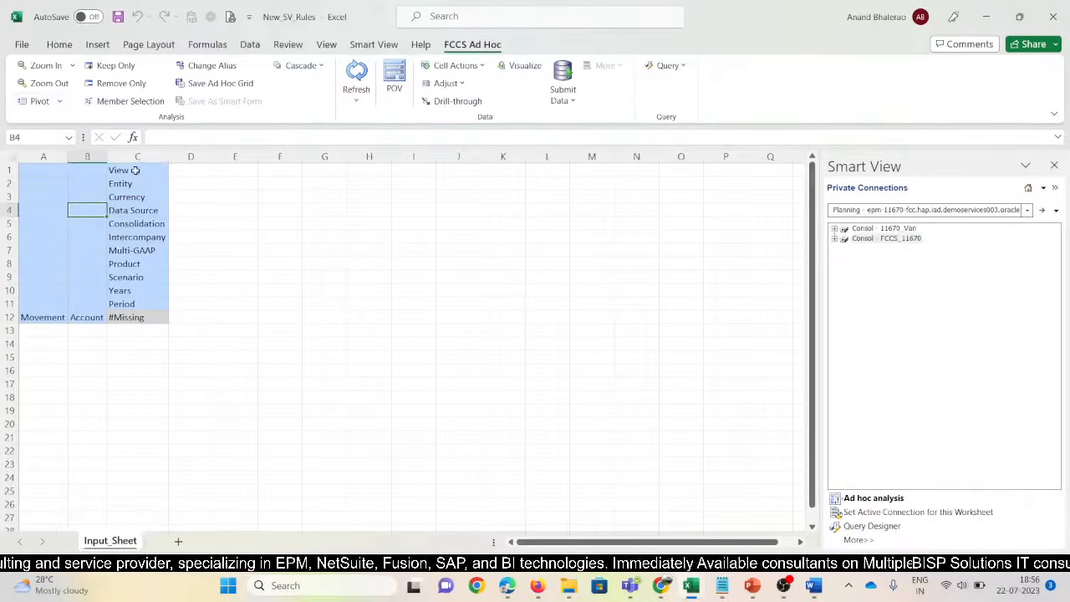
left_click(134, 169)
Set the View member to Periodic and the Entity member to N_101
type("Period")
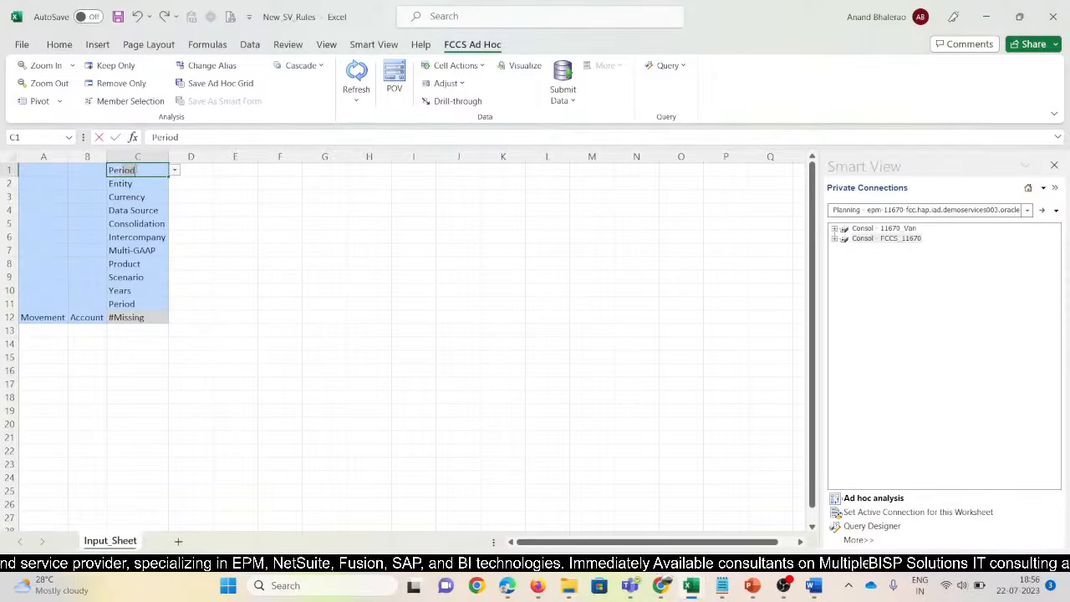
type("ic")
key("Return")
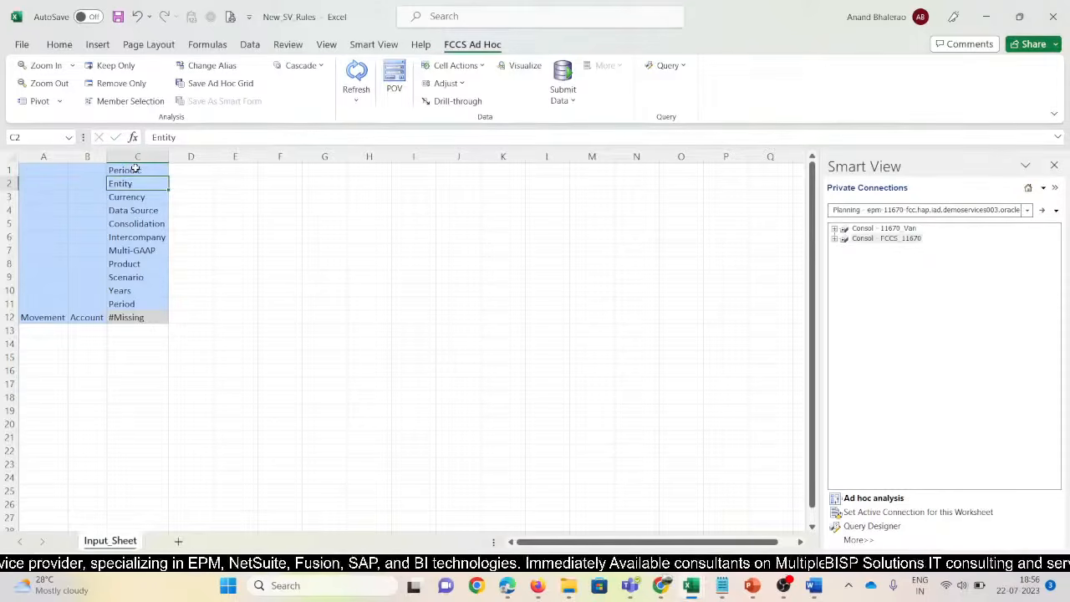
type("W_1")
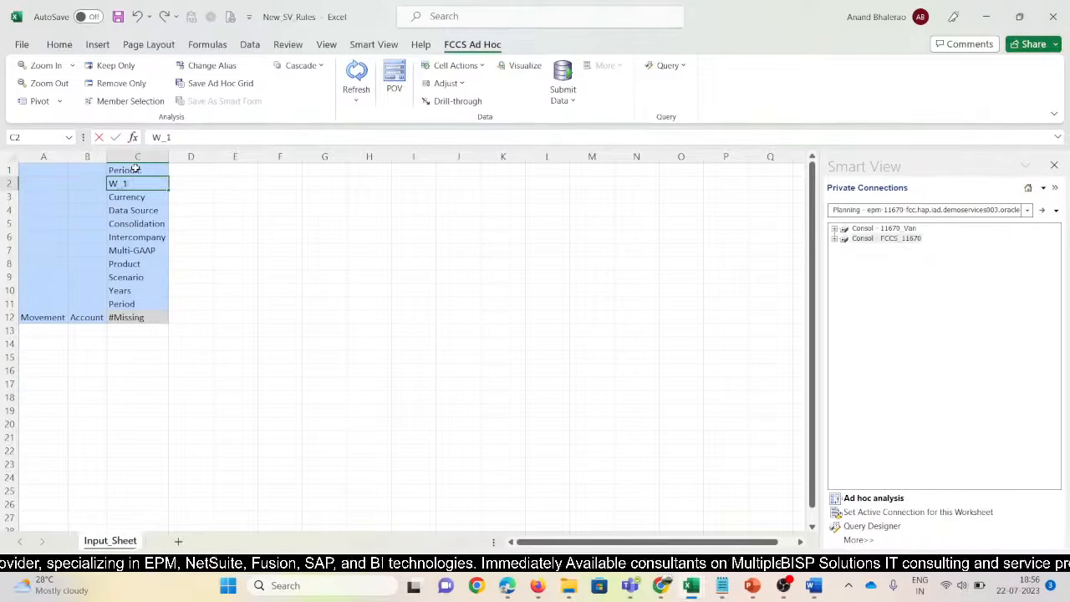
key("BackSpace")
key("BackSpace")
key("BackSpace")
key("BackSpace")
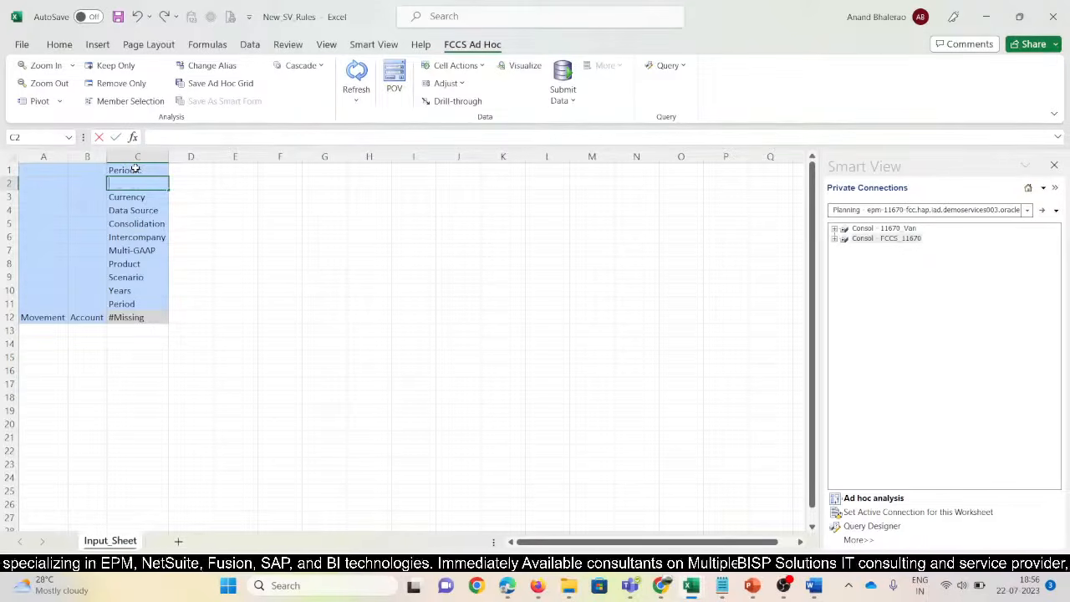
type("N_10")
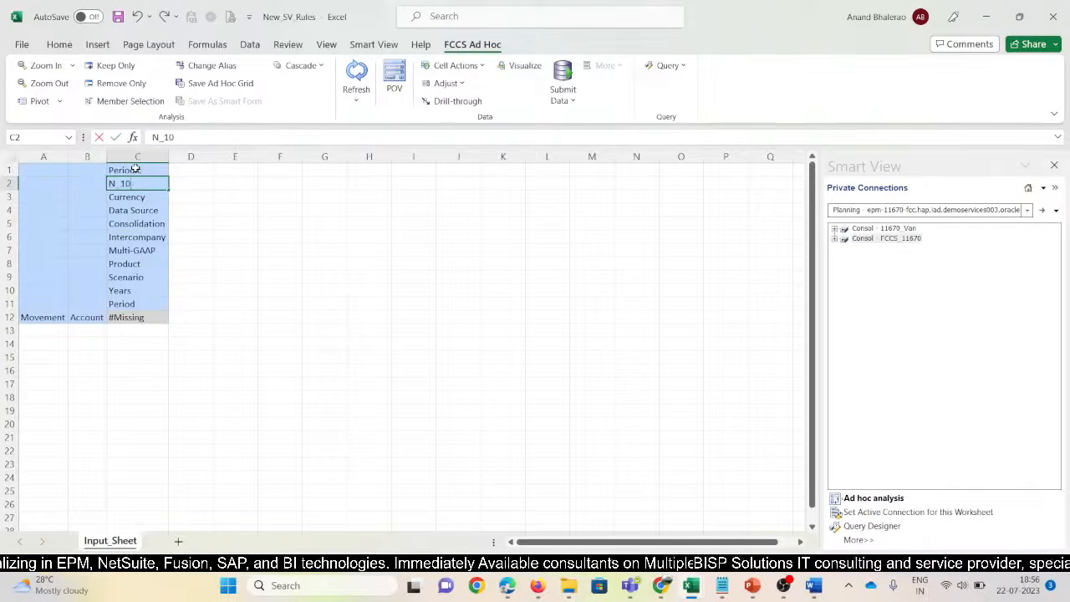
type("1")
key("Return")
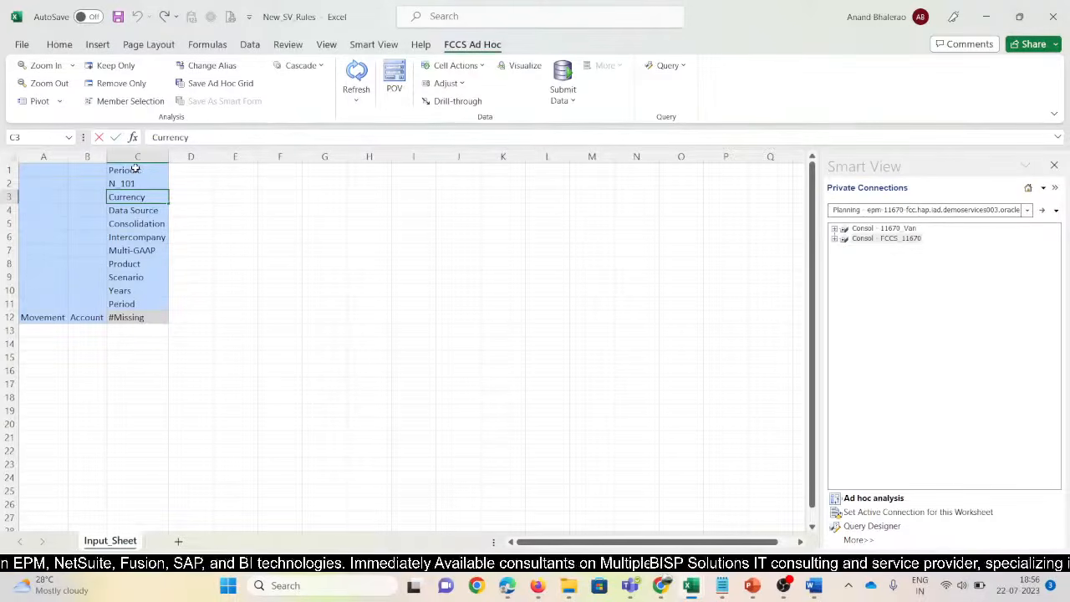
Change Currency to Entity Currency and Data Source to Data Input
key("F2")
key("Home")
type("Entity")
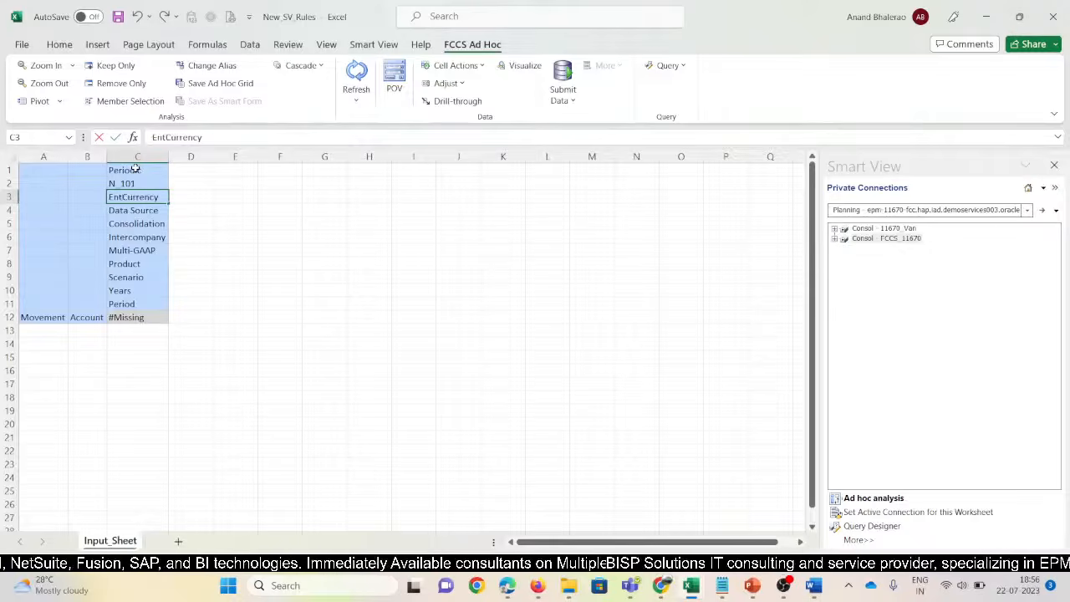
key("Return")
key("F2")
key("BackSpace")
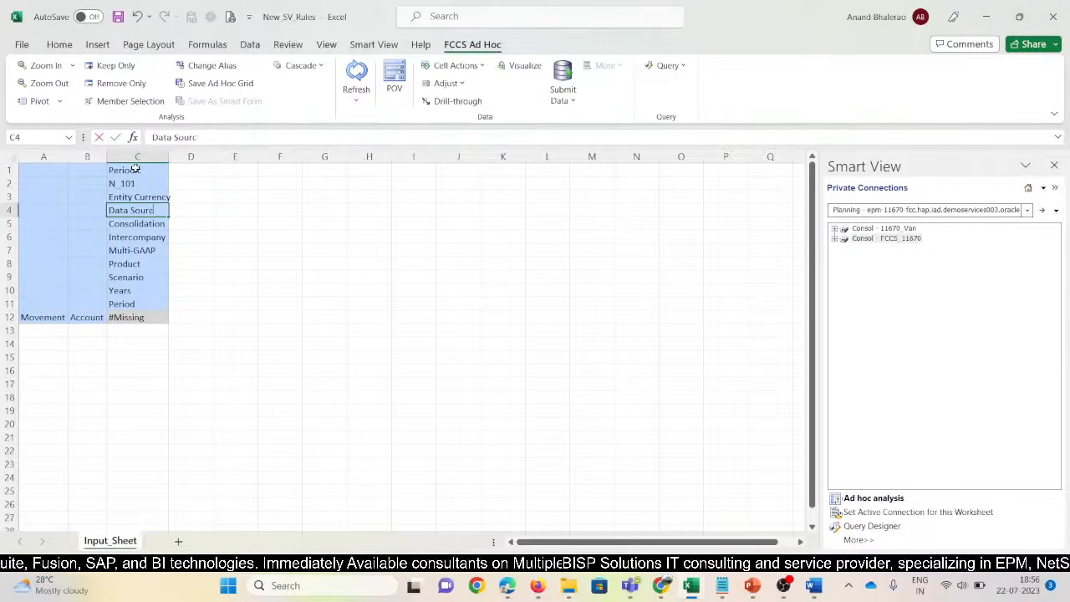
type("In")
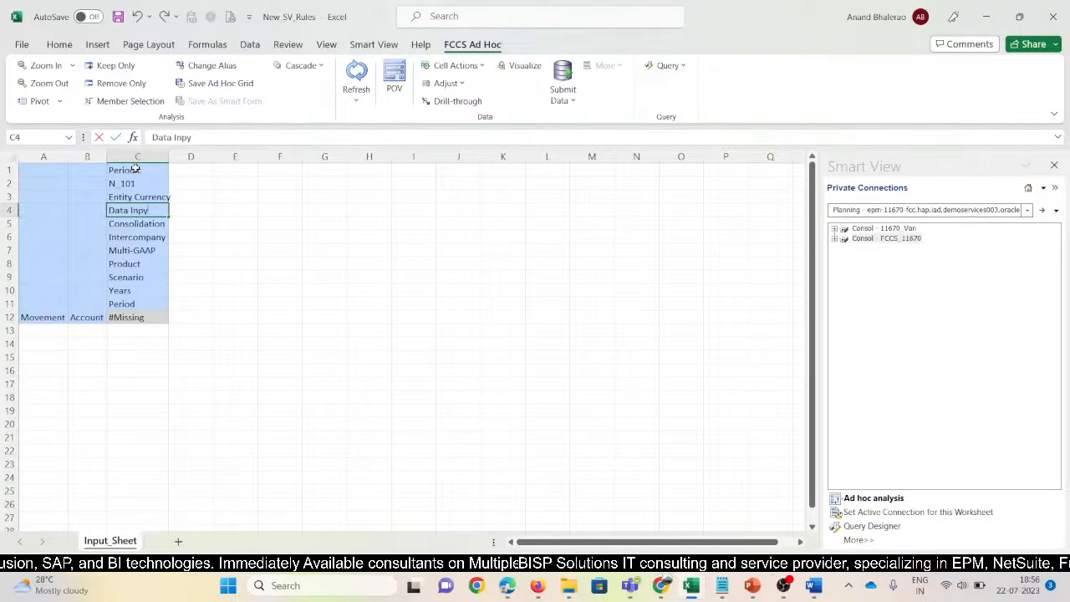
type("pu")
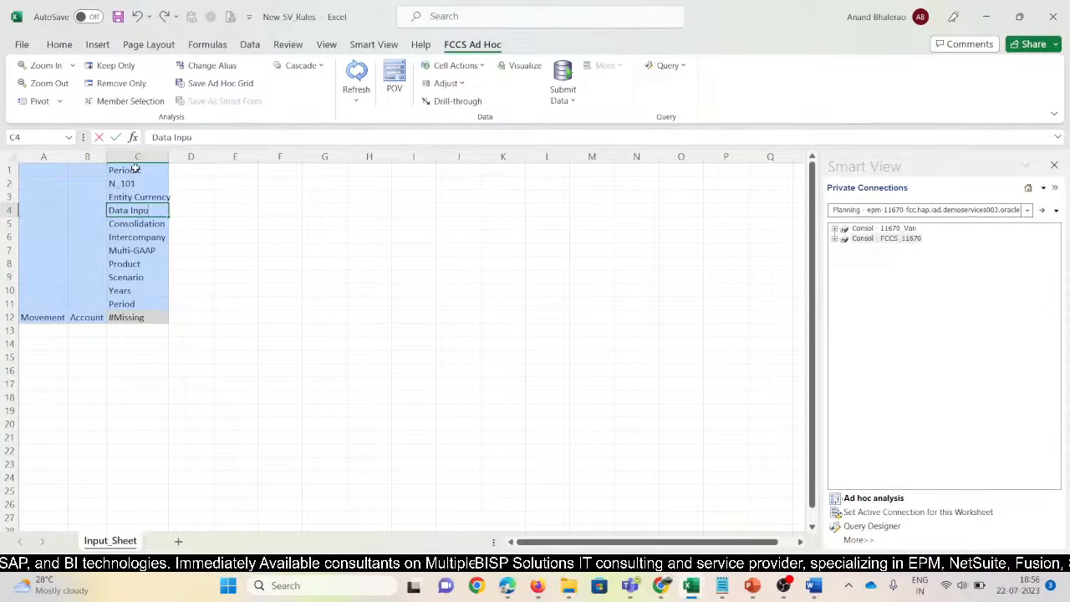
type("t")
key("Return")
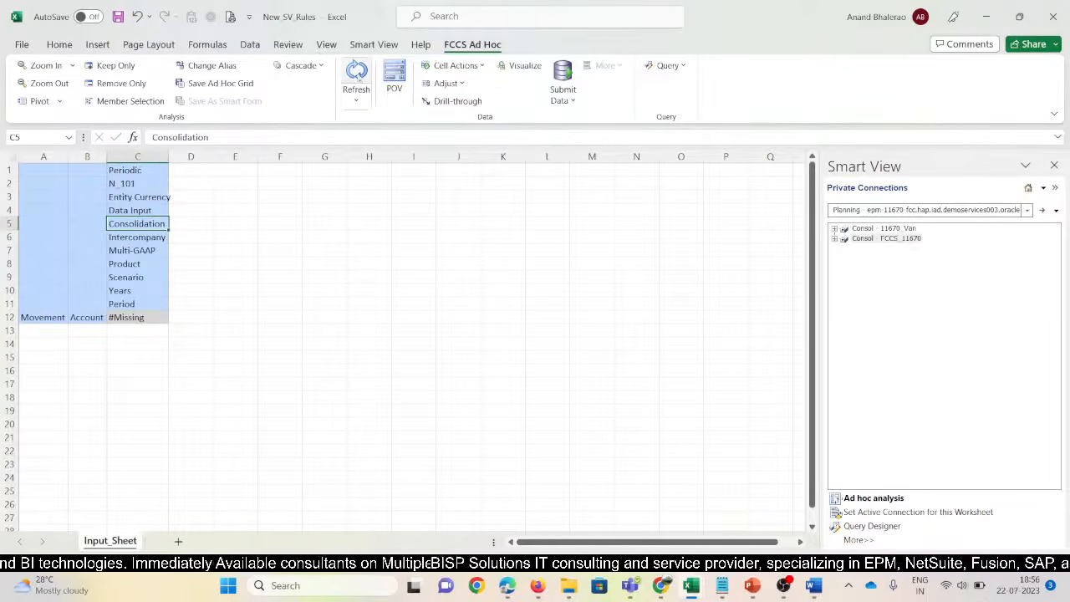
Dismiss the recompute success message in the consolidation web app
key("alt+Tab")
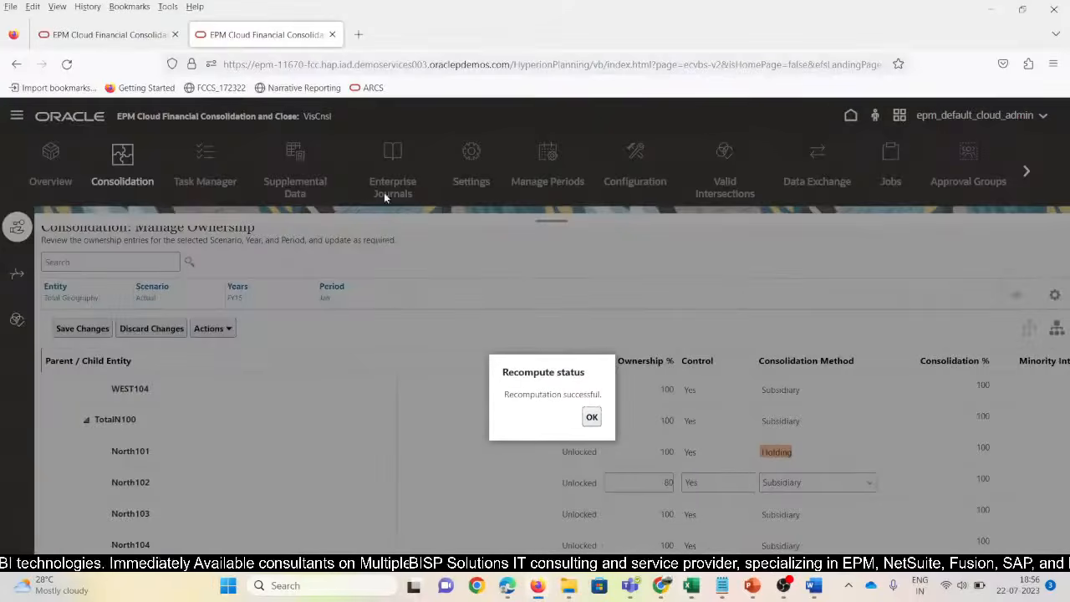
left_click(591, 416)
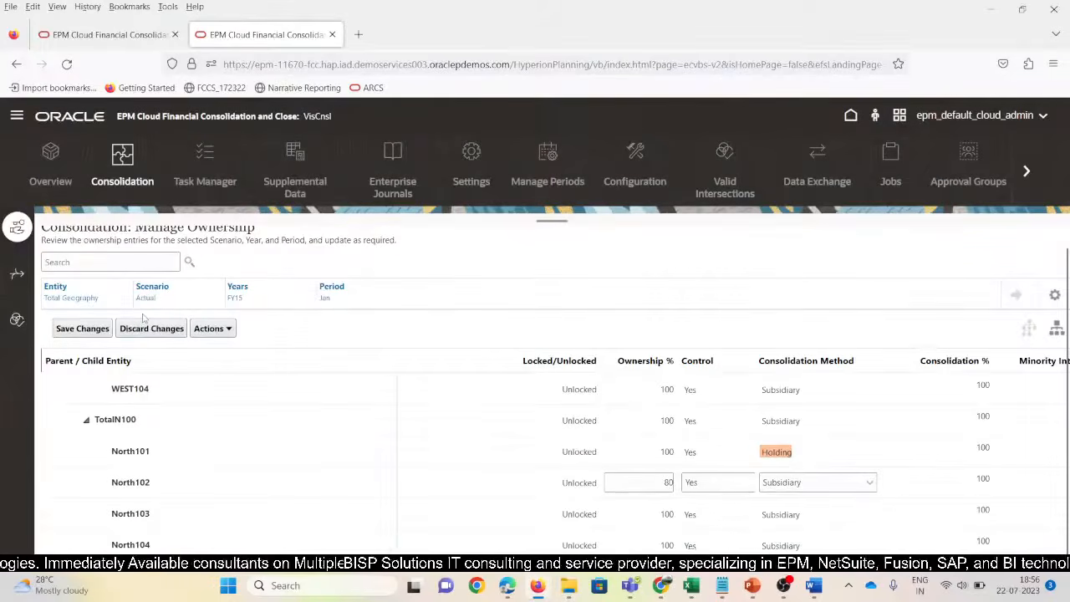
key("alt+Tab")
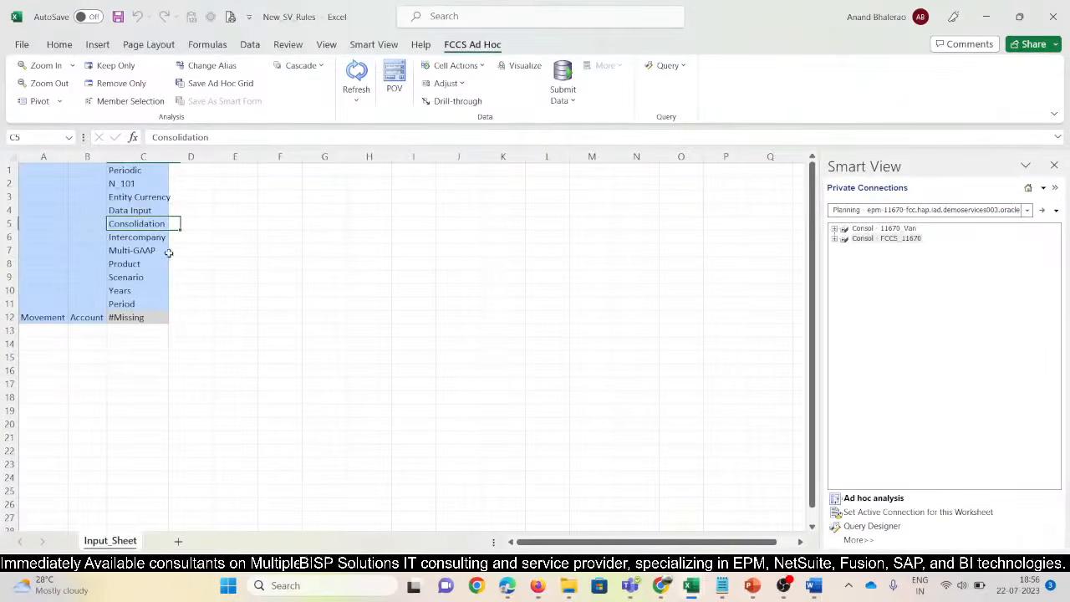
Set the Consolidation, Intercompany and Multi-GAAP members to Entity Input, No Intercompany and Local GAAP
left_click(209, 267)
left_click(171, 227)
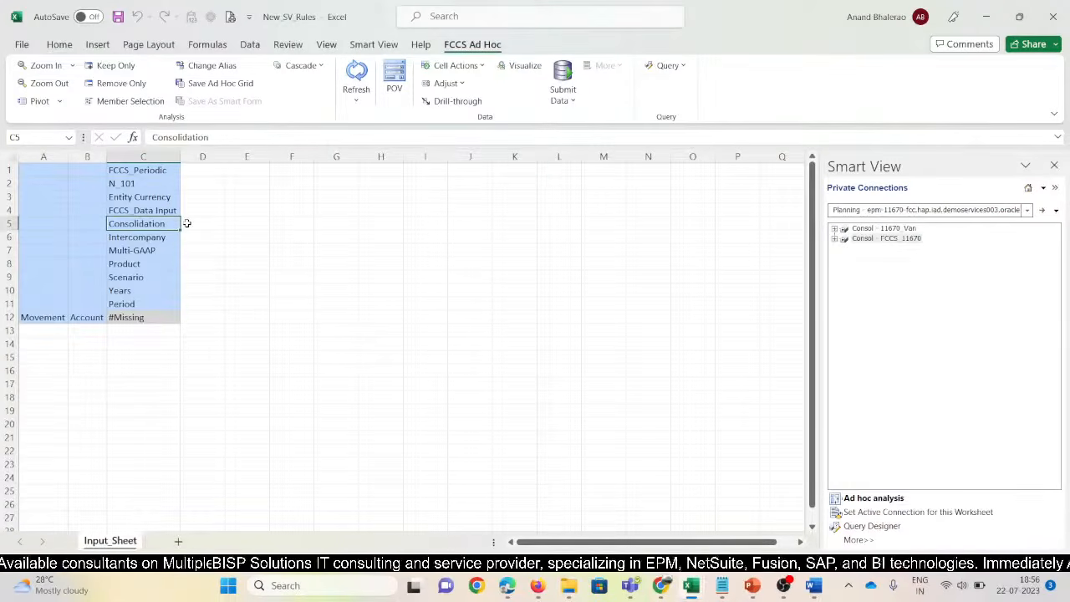
type("Entity1")
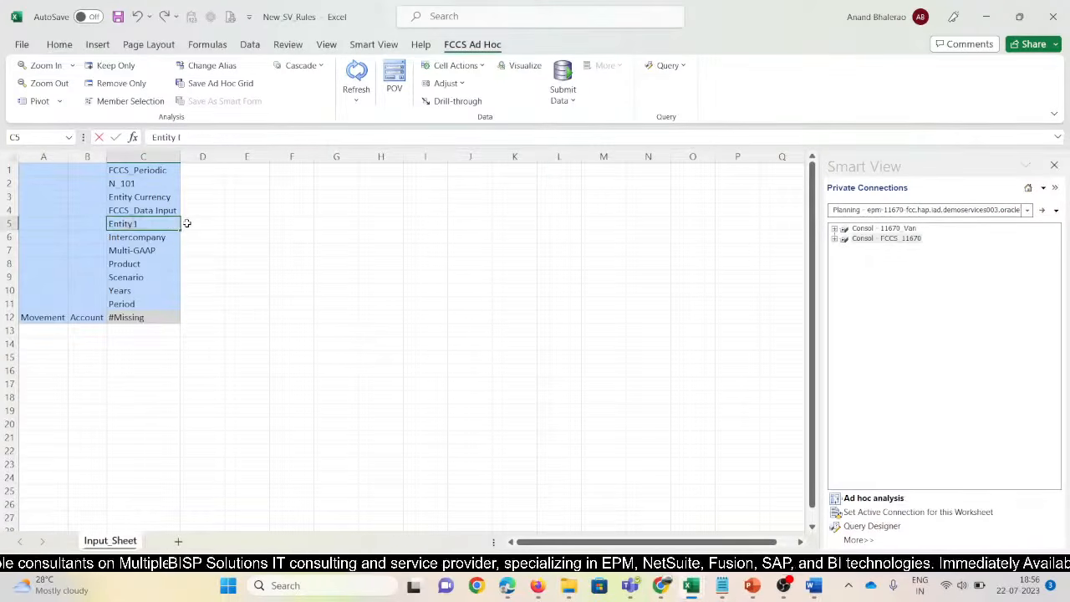
type("nput")
key("Return")
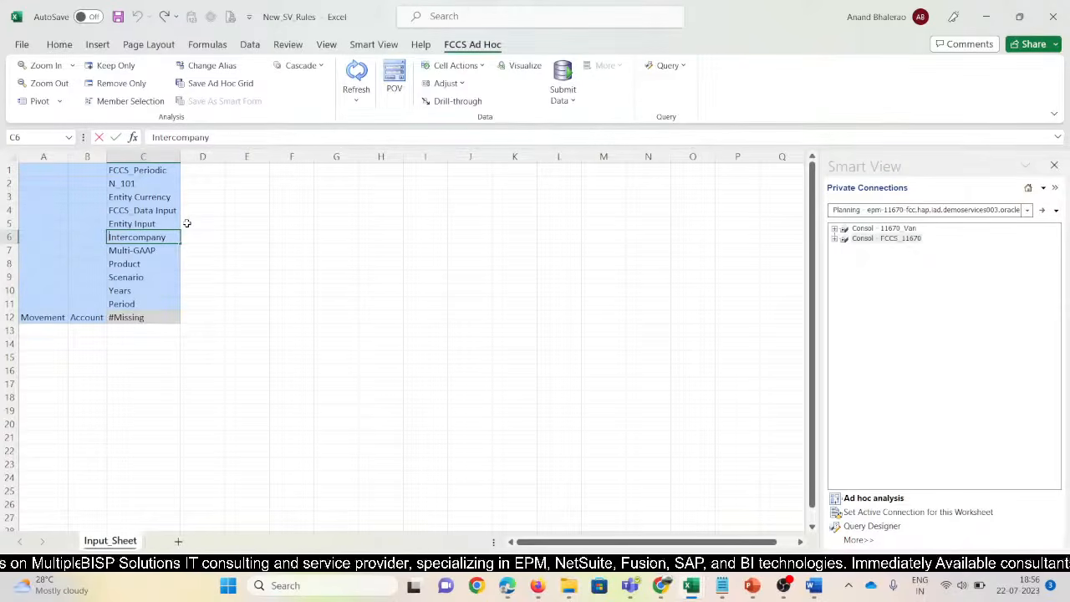
type("No")
key("Return")
key("F2")
key("Left")
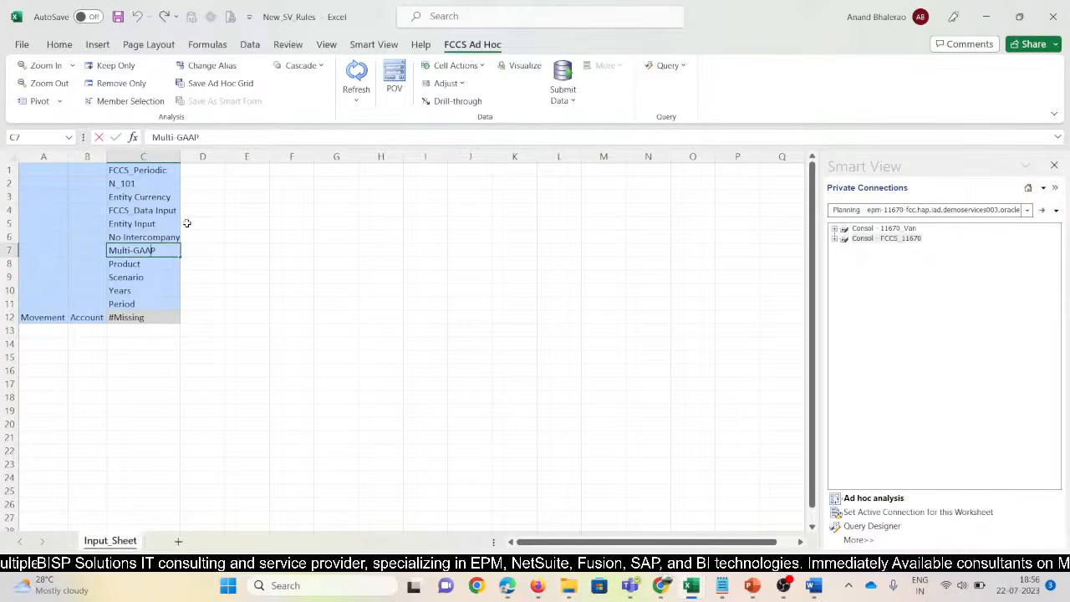
key("BackSpace")
key("BackSpace")
key("BackSpace")
key("BackSpace")
key("BackSpace")
key("BackSpace")
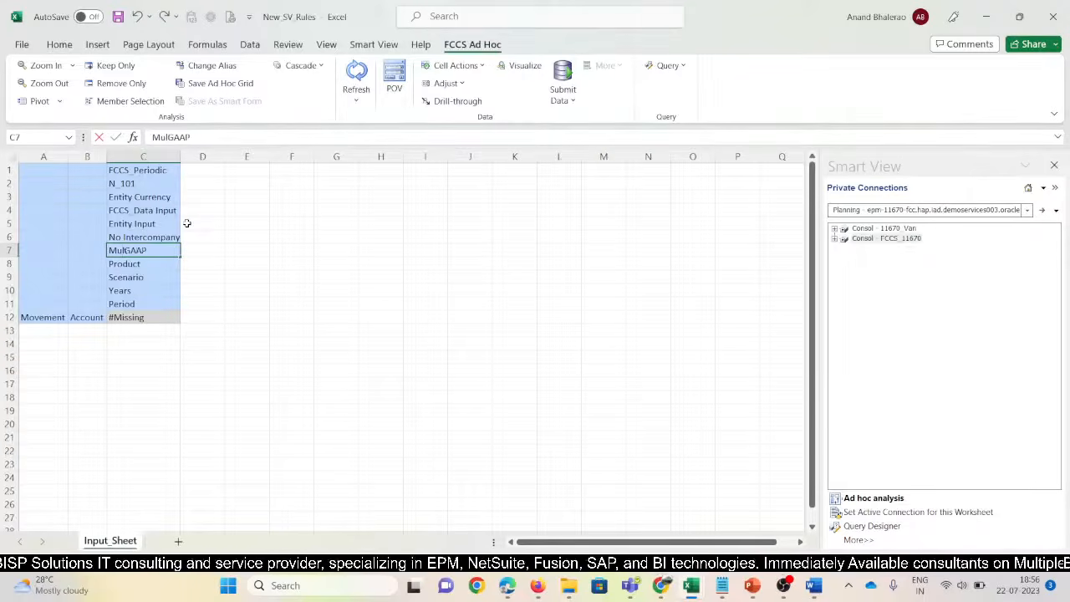
type("Local")
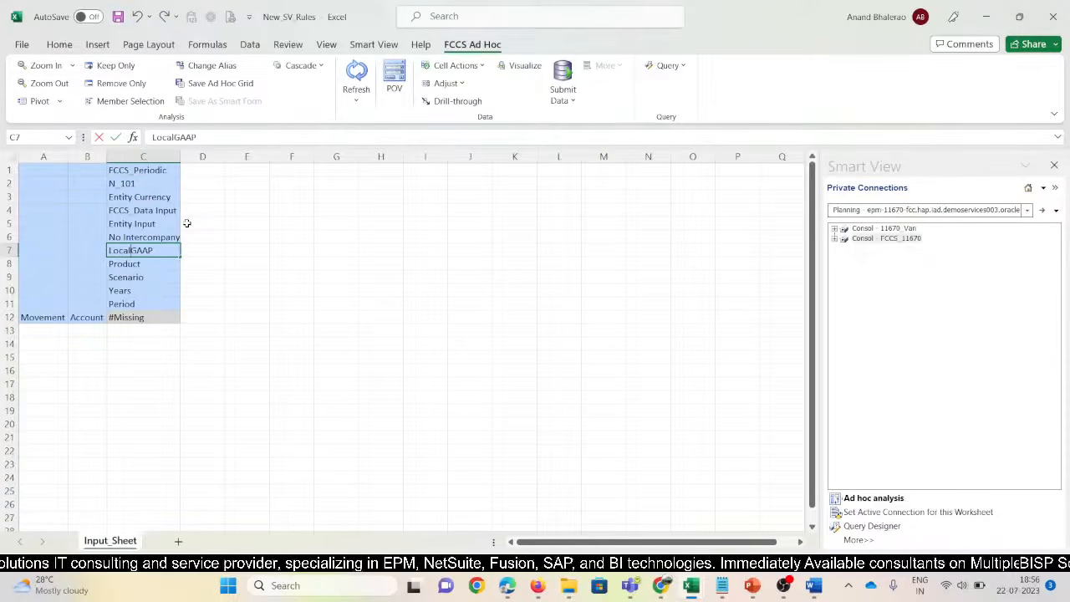
key("Return")
Set Product, Scenario, Years and Period to No Product, Actual, FY15 and Jan
key("F2")
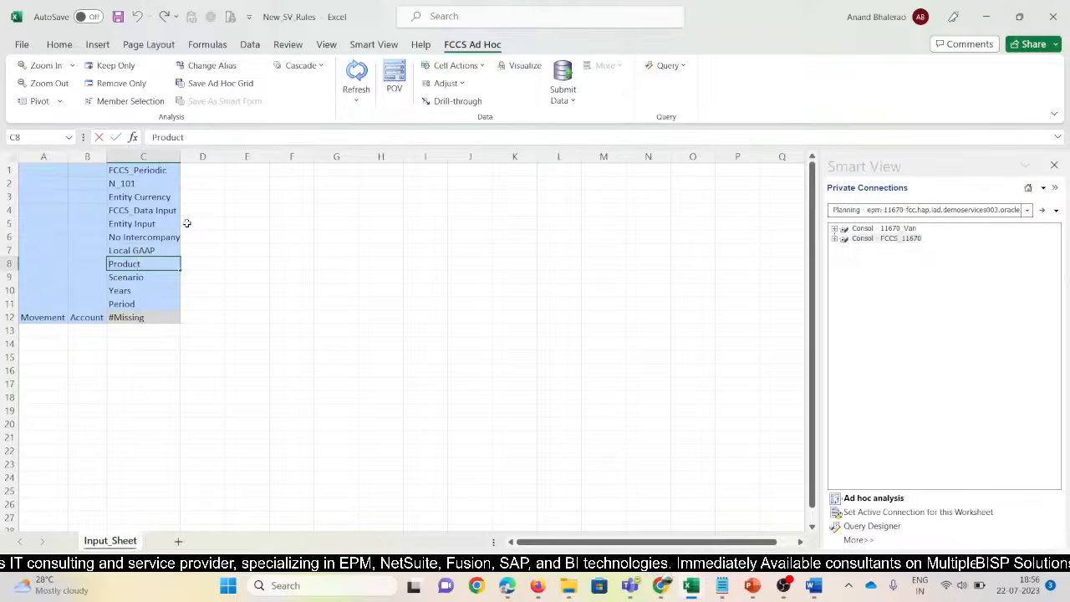
key("Home")
type("No")
key("Return")
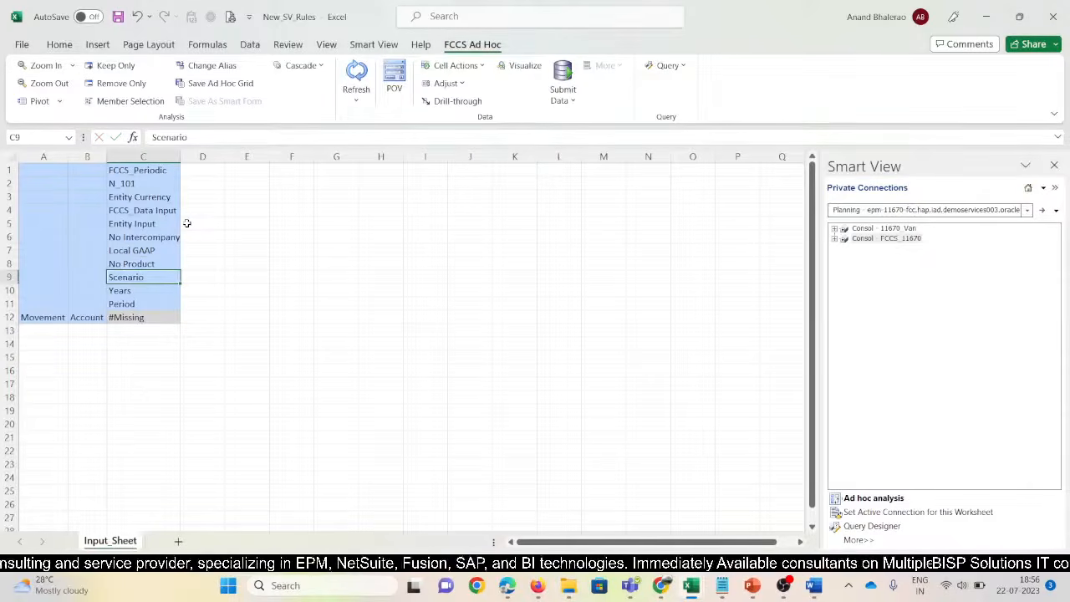
type("Actual")
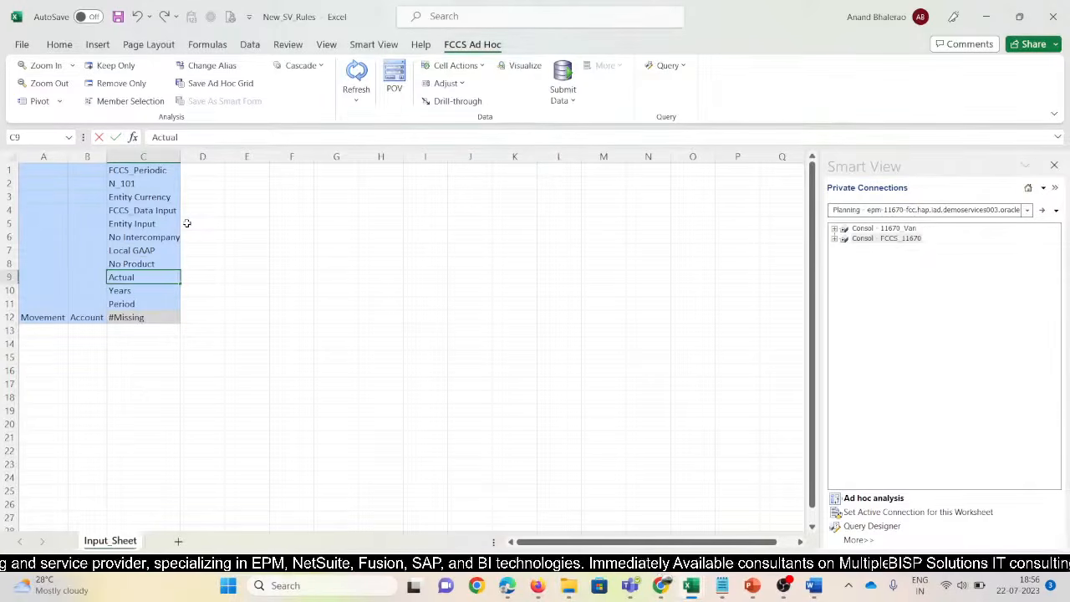
key("Return")
type("FY")
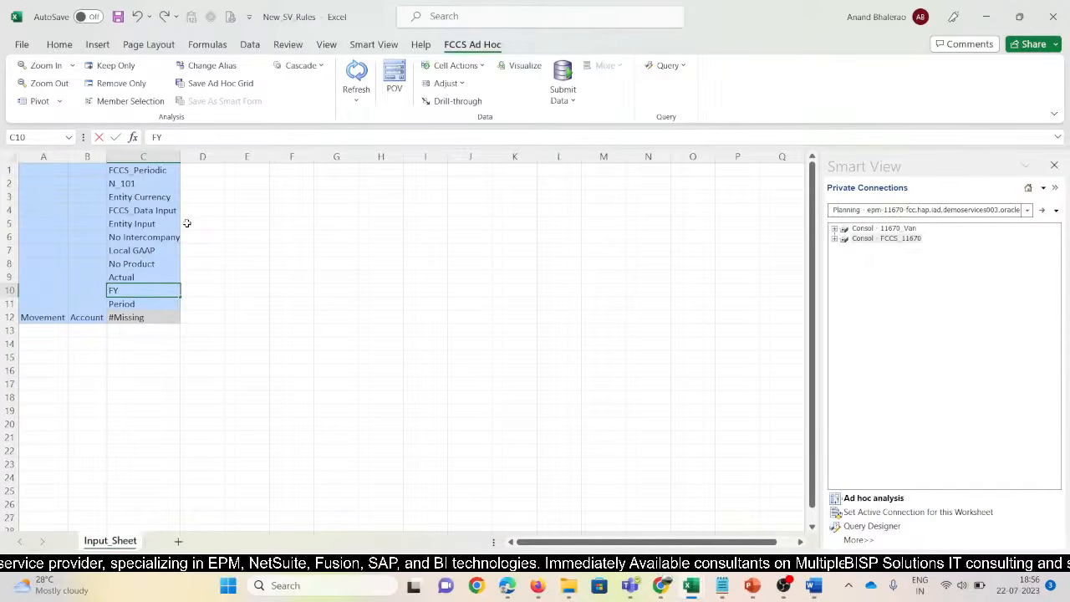
type("15")
key("Return")
type("J")
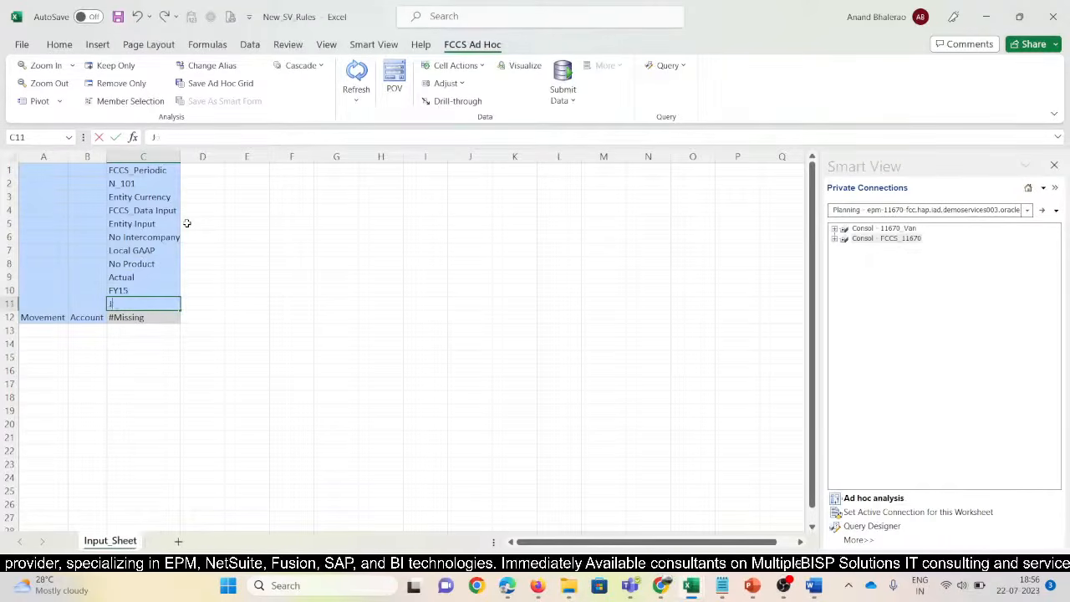
type("an")
key("Return")
key("Left")
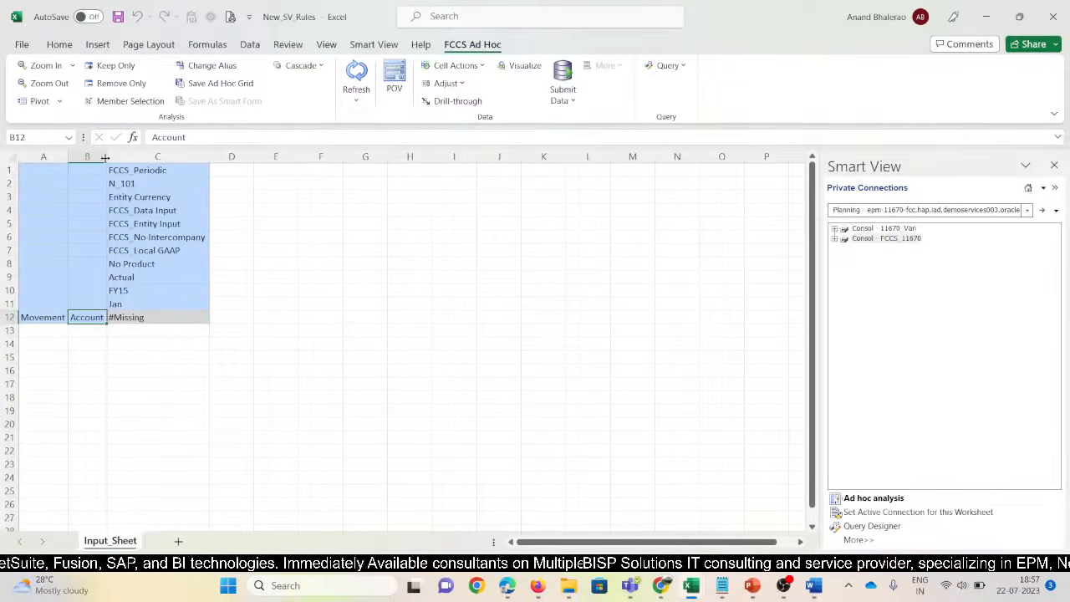
Paste the A12:B12 row headers from the 11670 SV sheet into New_SV_Rules and refresh
left_click_drag(105, 157, 122, 158)
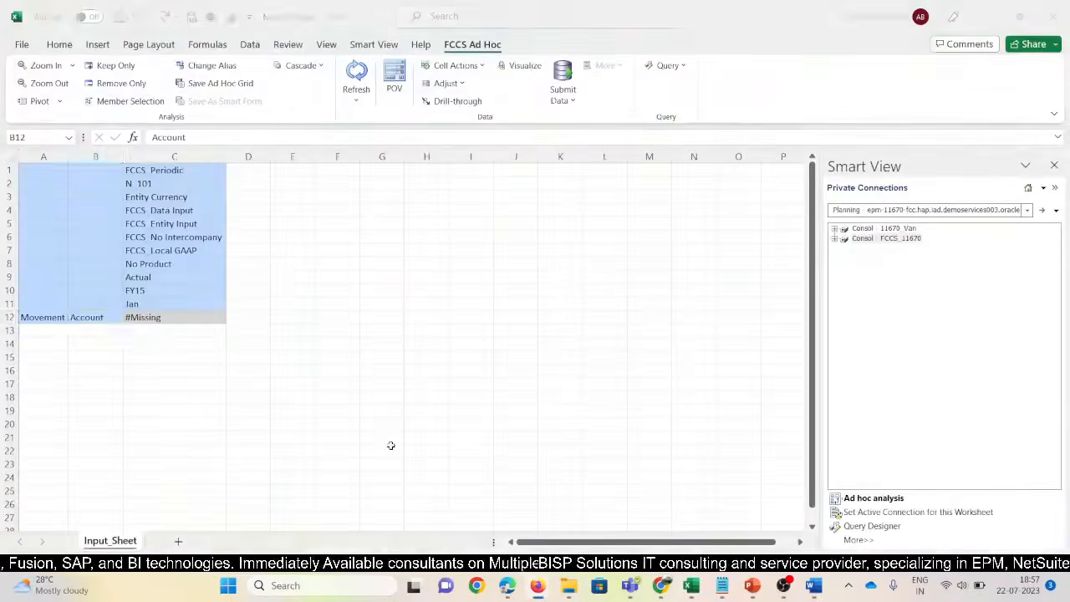
key("alt+Tab")
key("alt+Tab")
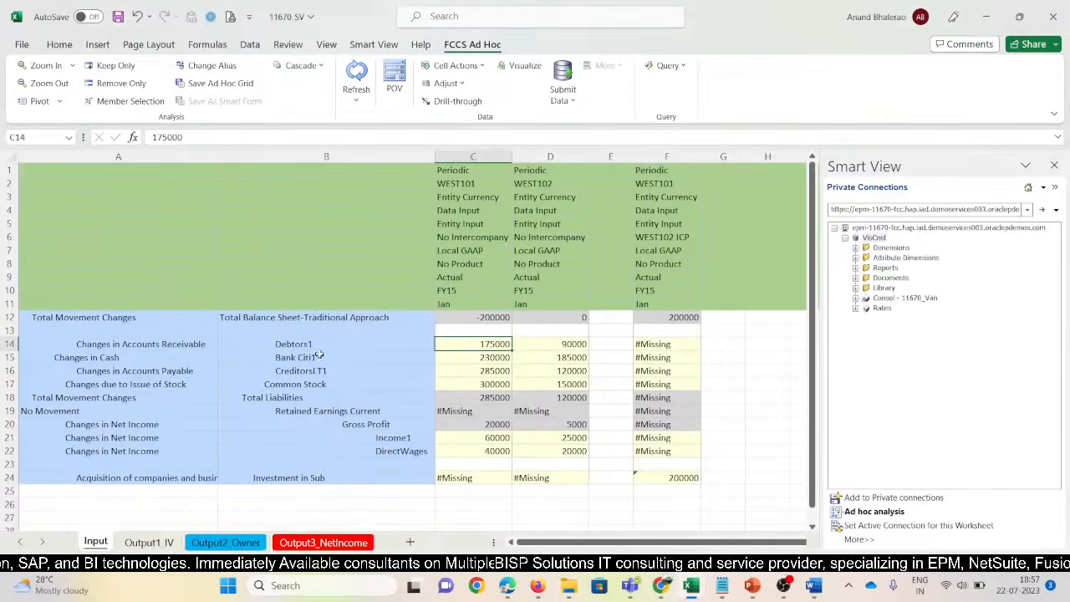
left_click_drag(99, 318, 237, 316)
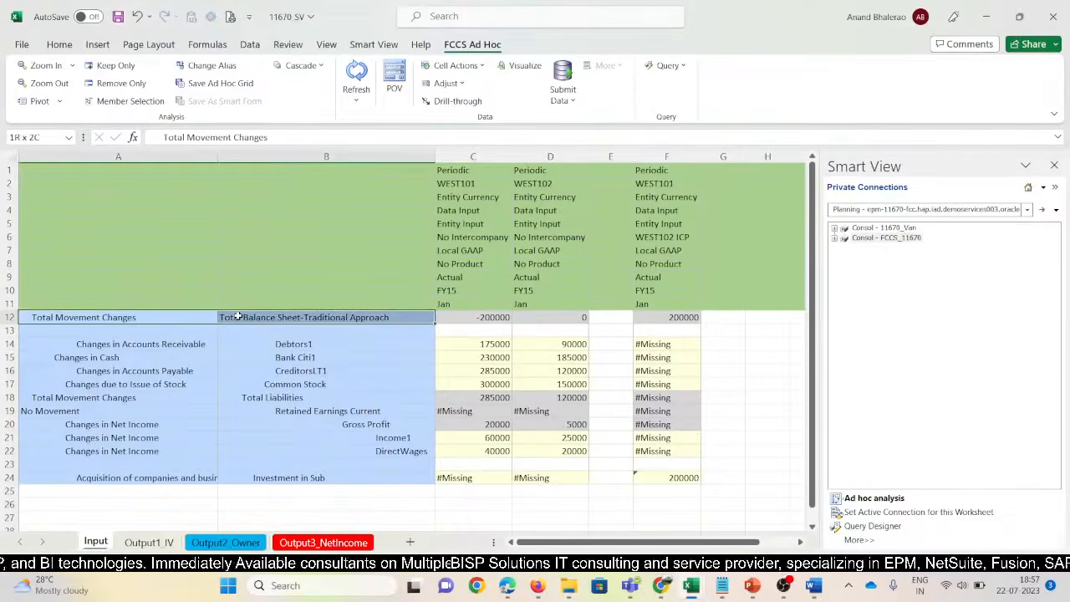
key("ctrl+c")
key("alt+Tab")
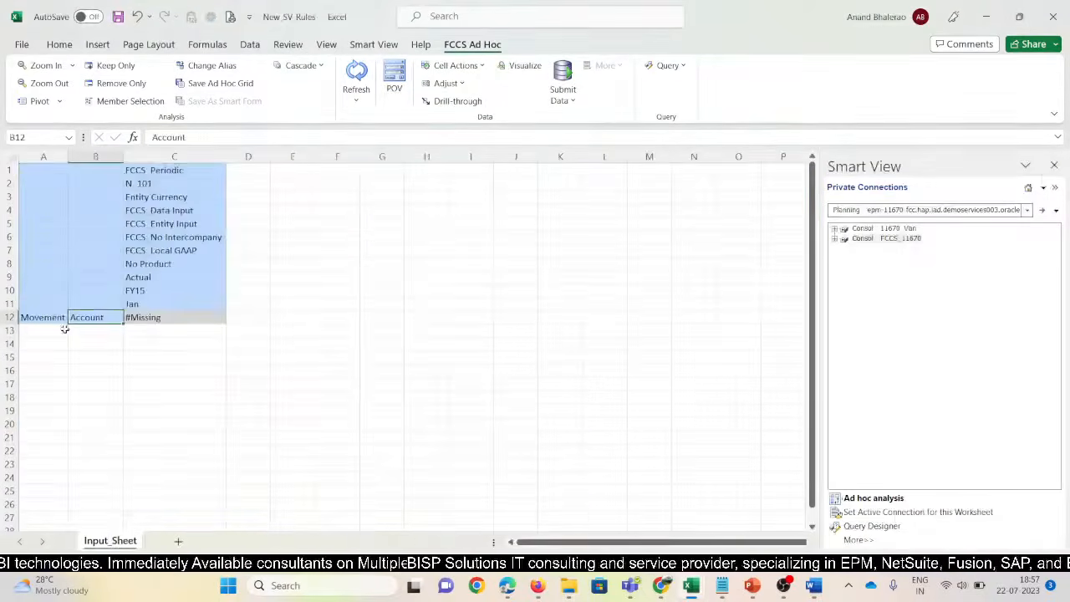
left_click(50, 318)
key("ctrl+v")
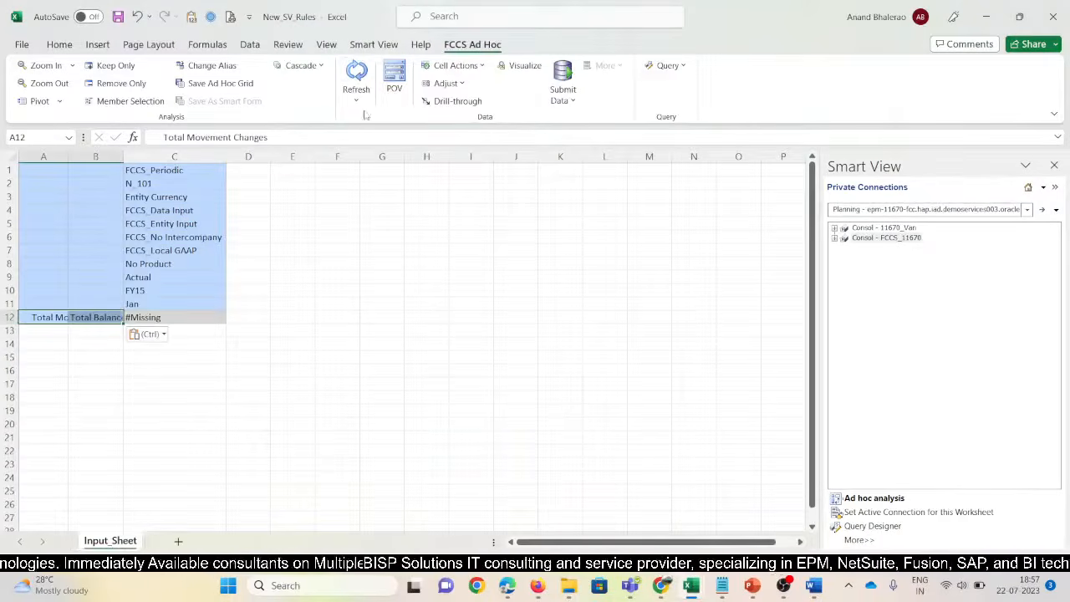
left_click(356, 79)
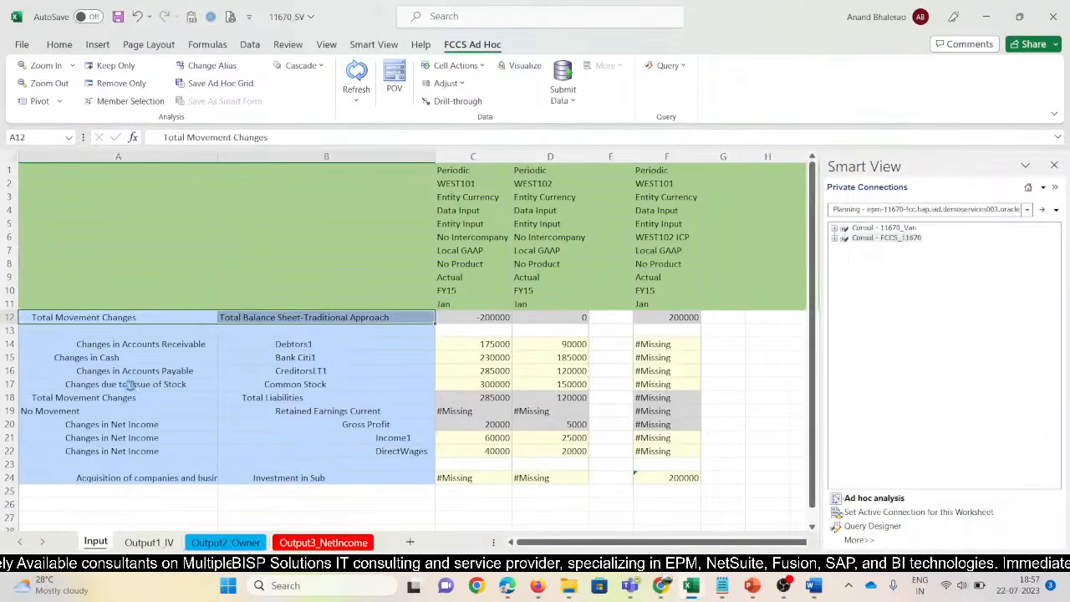
Copy the movement and account row labels in A14:B24
left_click_drag(101, 348, 287, 475)
key("ctrl+c")
key("alt+Tab")
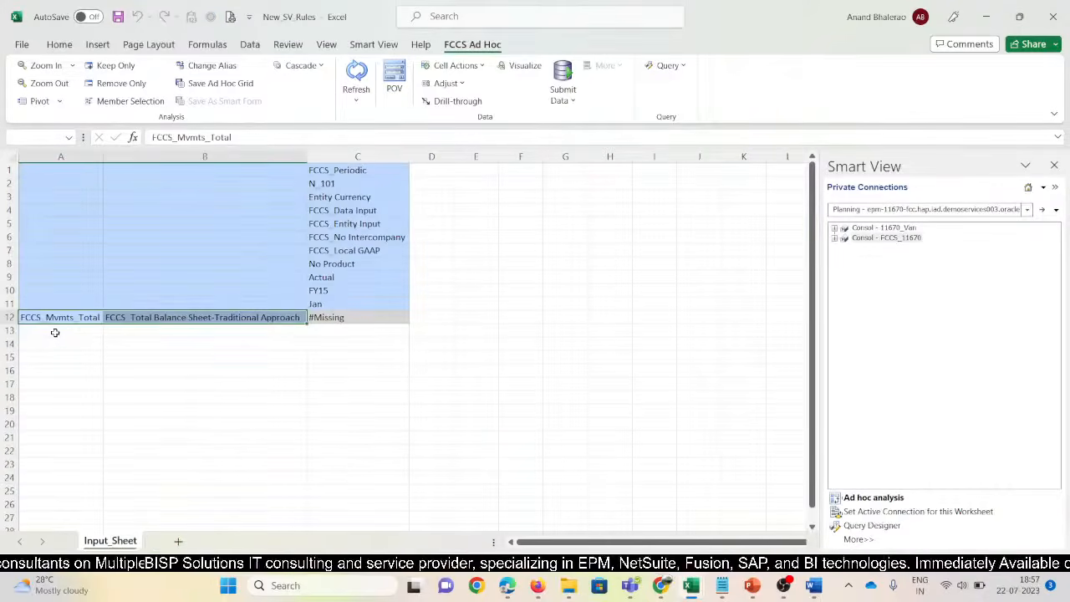
Paste the row members at A13, refresh the grid, and narrow column A
left_click(53, 332)
key("ctrl+v")
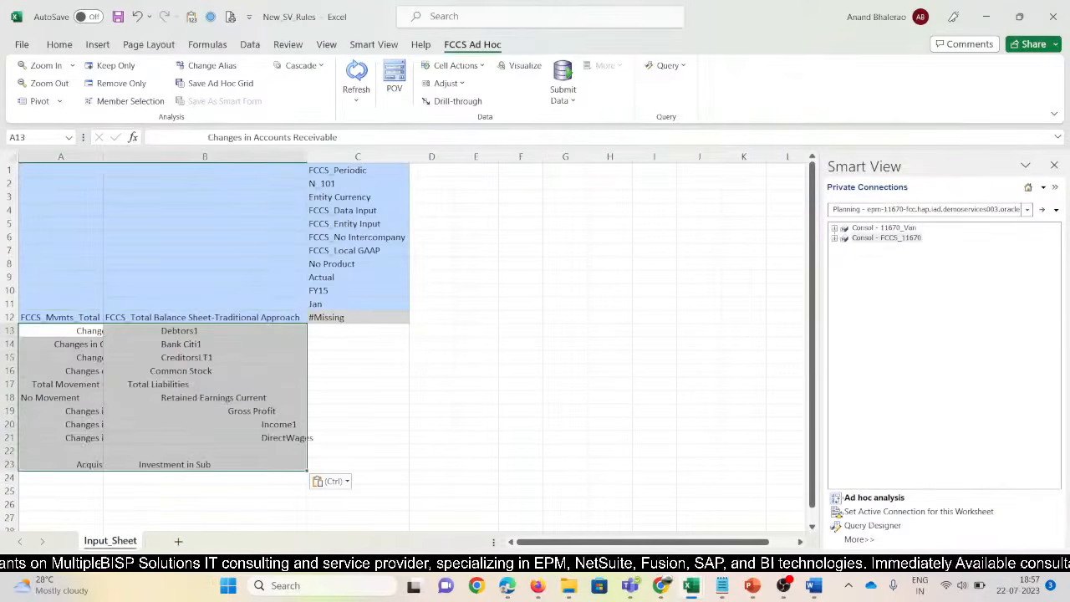
left_click(356, 77)
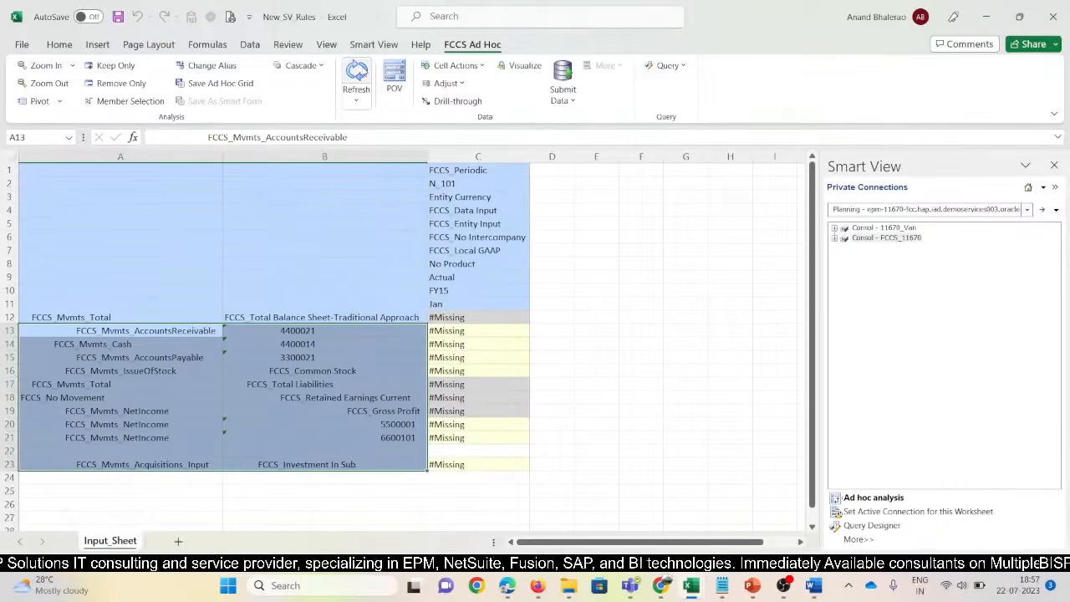
left_click_drag(223, 156, 207, 156)
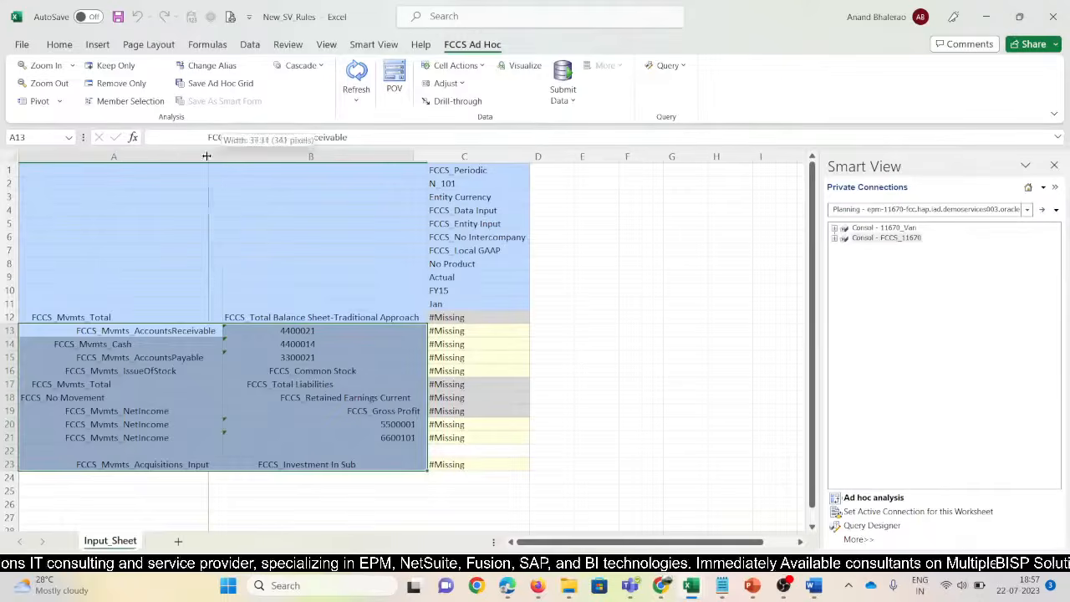
Show grid members by their Default alias names, then bring forward the consolidation scenario workbook
left_click(109, 319)
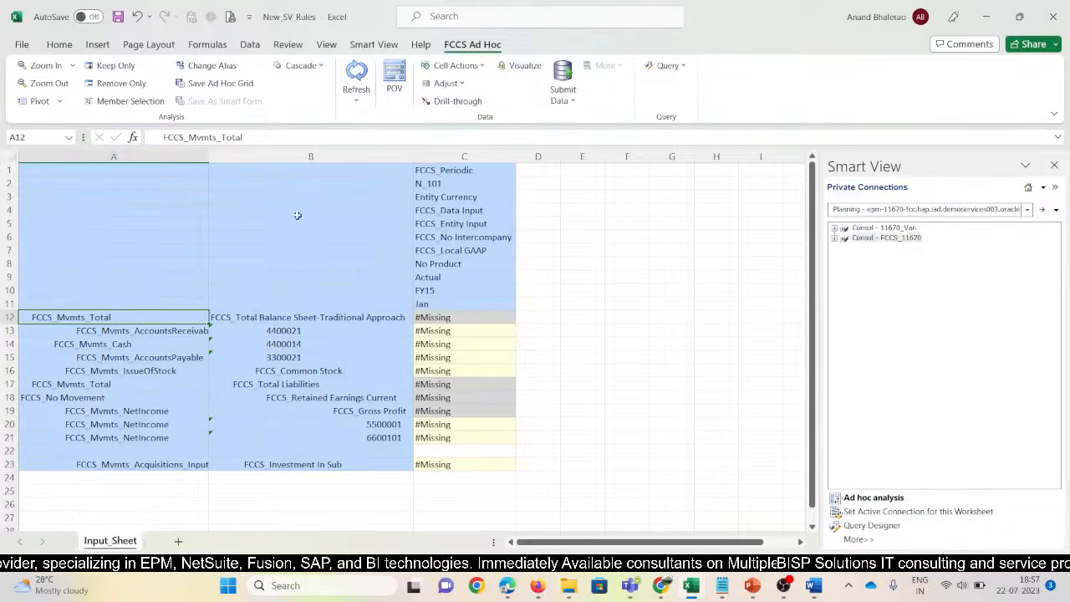
left_click(219, 67)
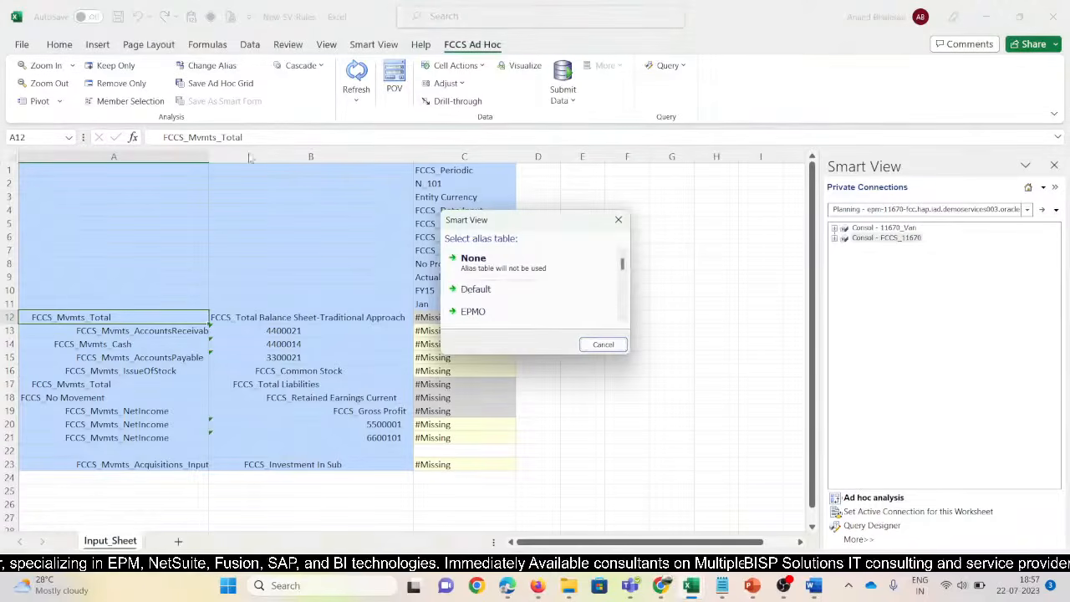
left_click(479, 299)
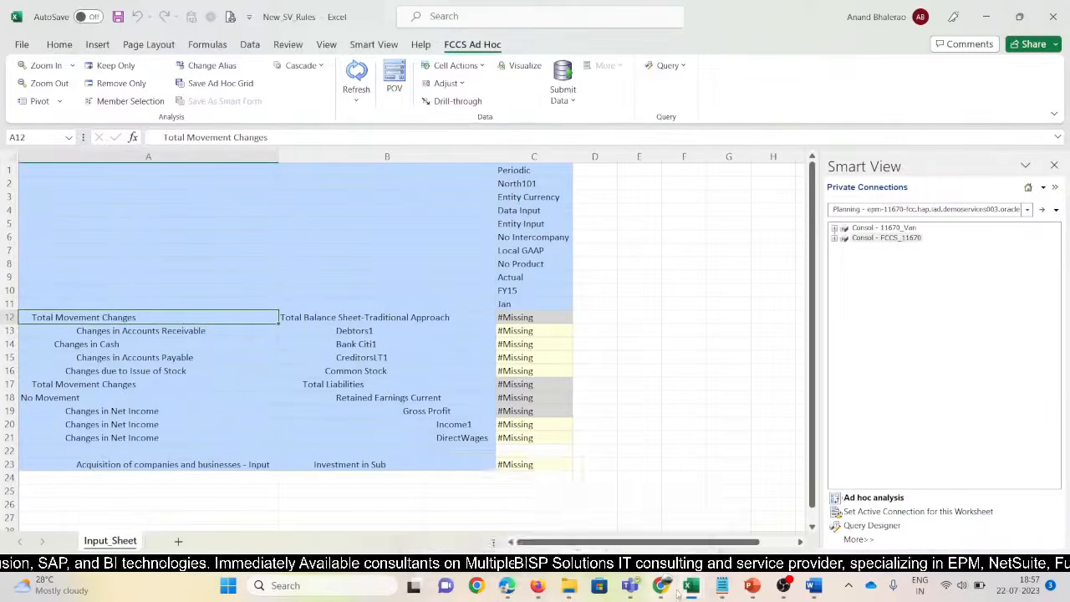
mouse_move(690, 585)
left_click(681, 531)
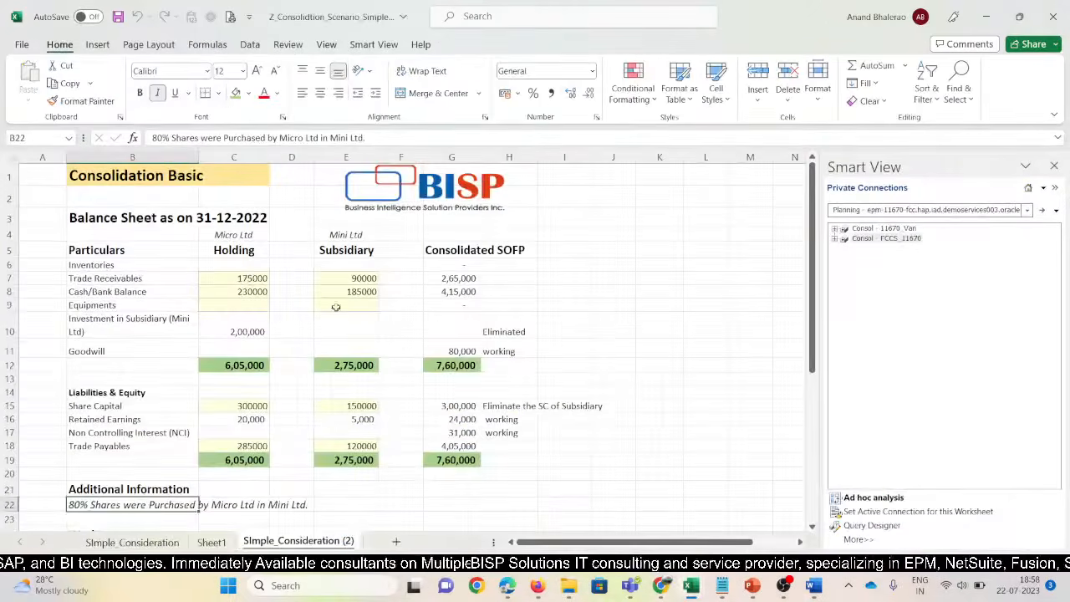
Copy the North101 member column into column D and change its entity to North102
left_click(255, 282)
key("alt+Tab")
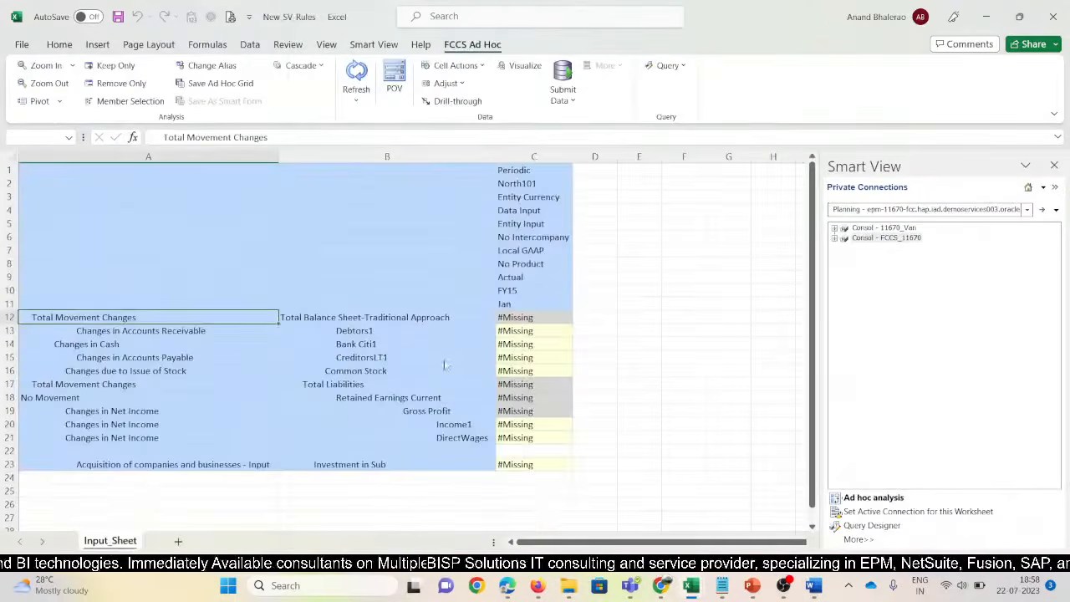
left_click_drag(523, 170, 589, 304)
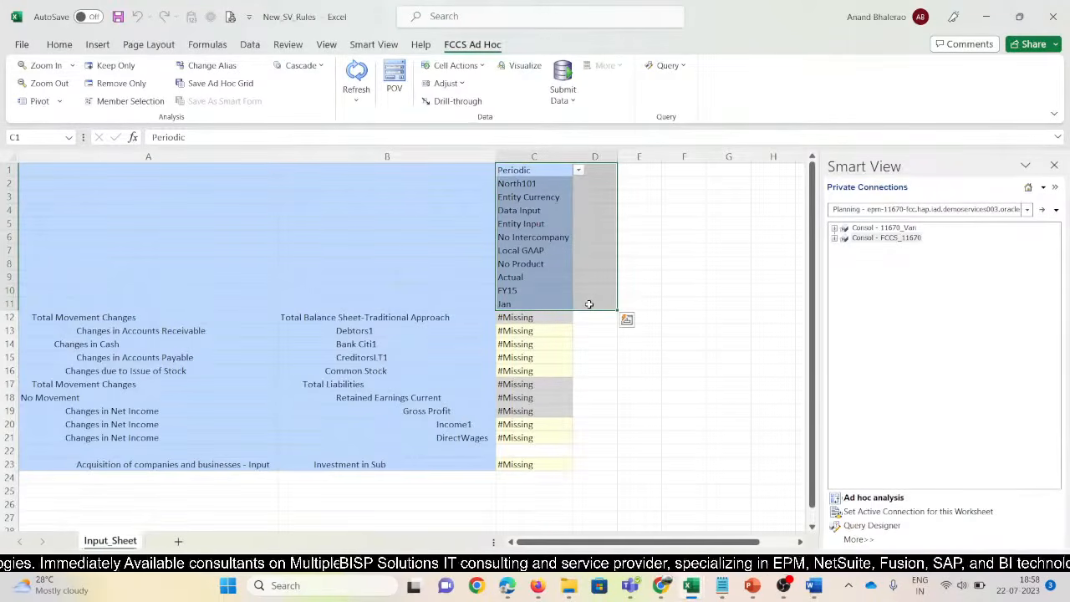
key("ctrl+r")
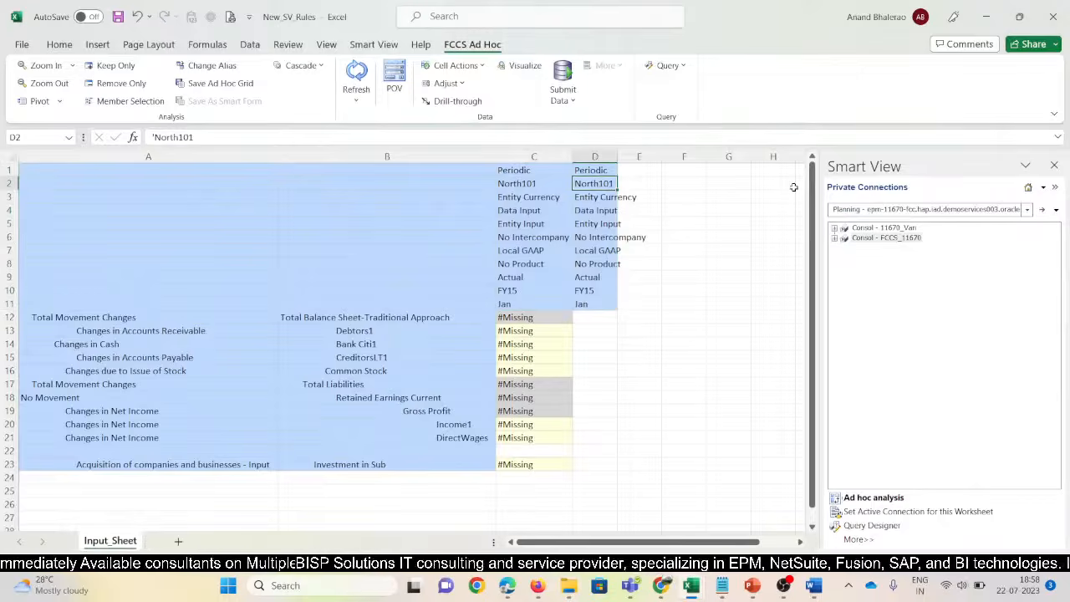
key("F2")
key("Return")
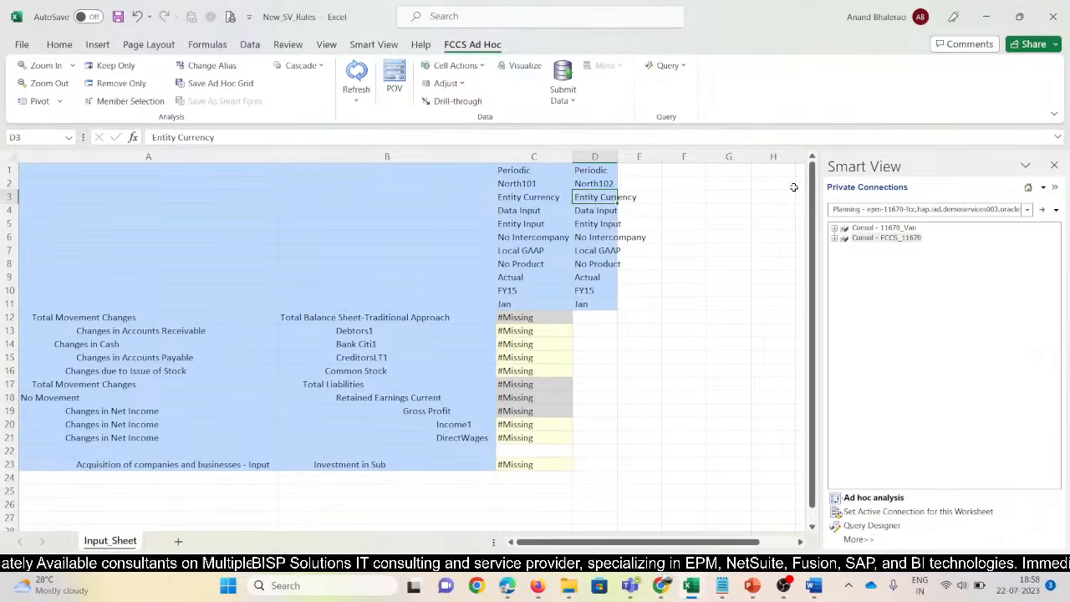
Check ownership on the EPM Cloud ownership page, then return to the Smart View workbook
key("alt+Tab")
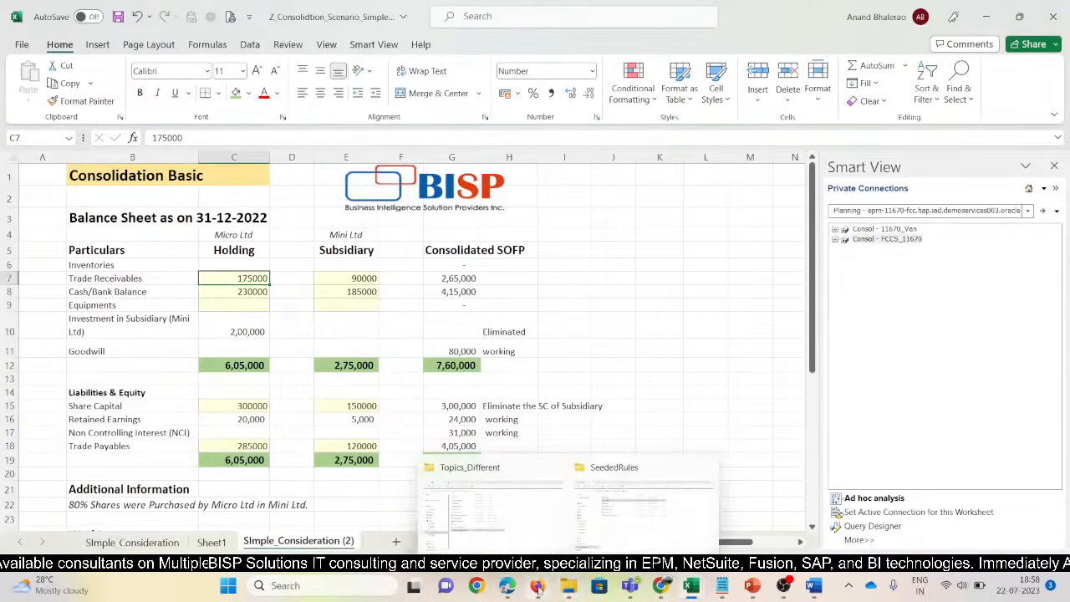
mouse_move(539, 585)
left_click(488, 525)
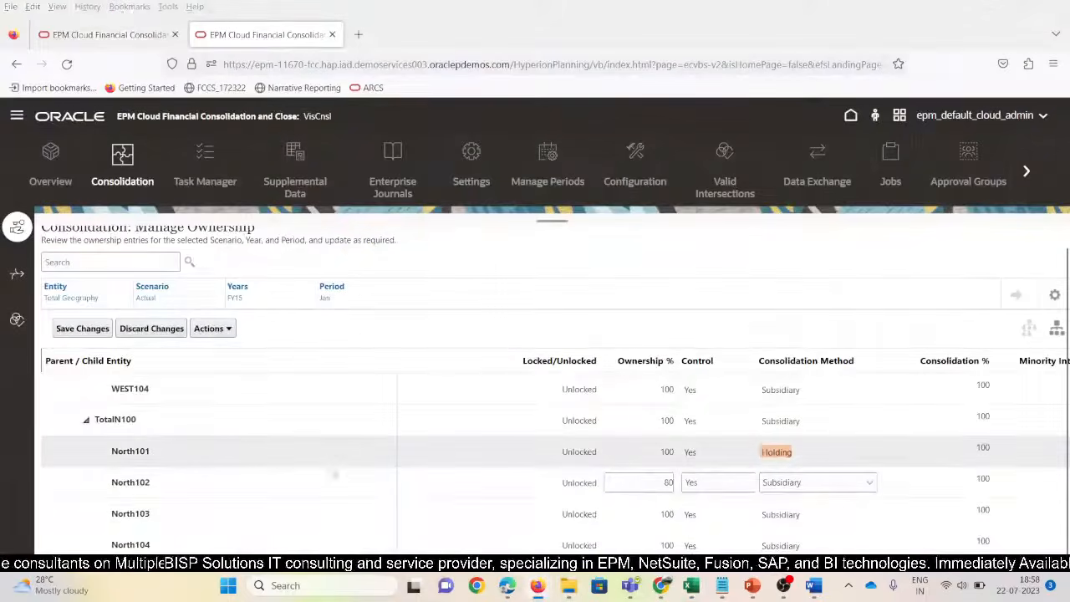
key("alt+Tab")
key("alt+Tab")
key("alt+Tab")
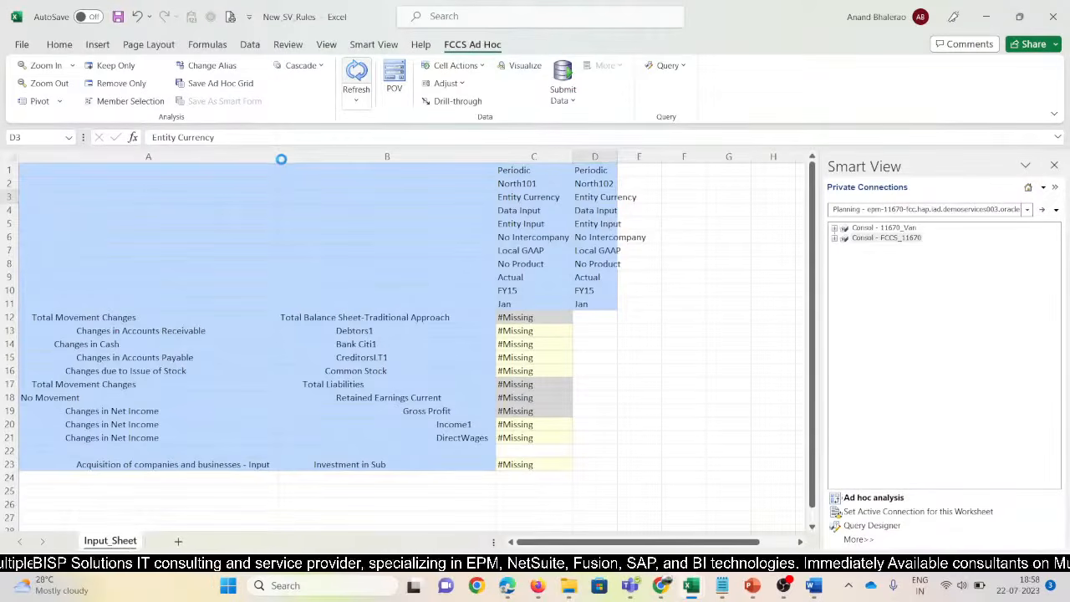
Paste the North101/North102 balance values from 11670 SV C14:D17 into C13:D16
left_click_drag(277, 153, 191, 169)
left_click(440, 333)
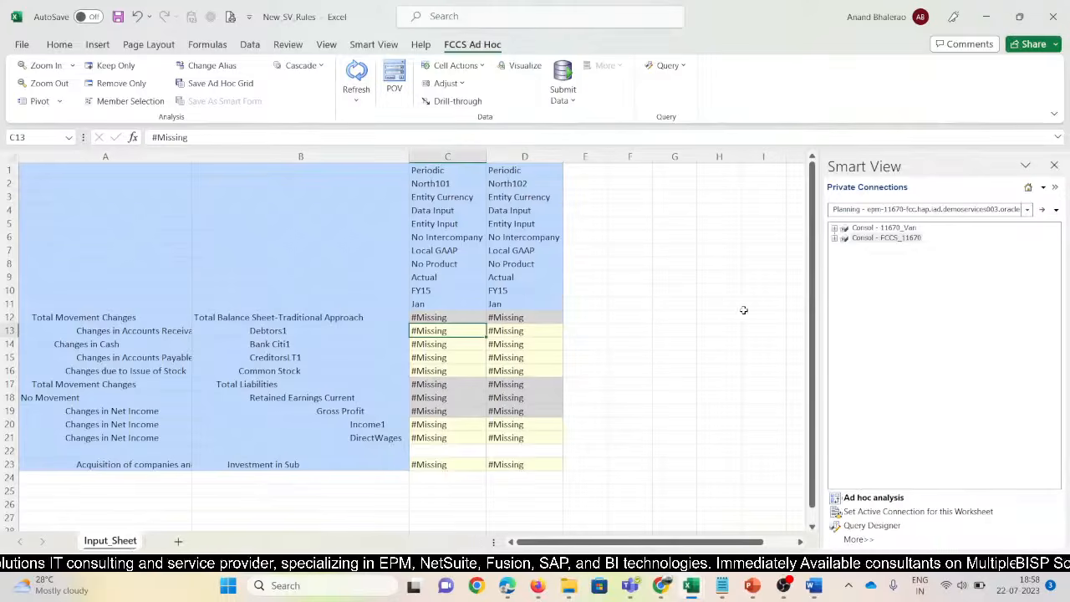
key("alt+Tab")
key("alt+Tab")
key("alt+Tab")
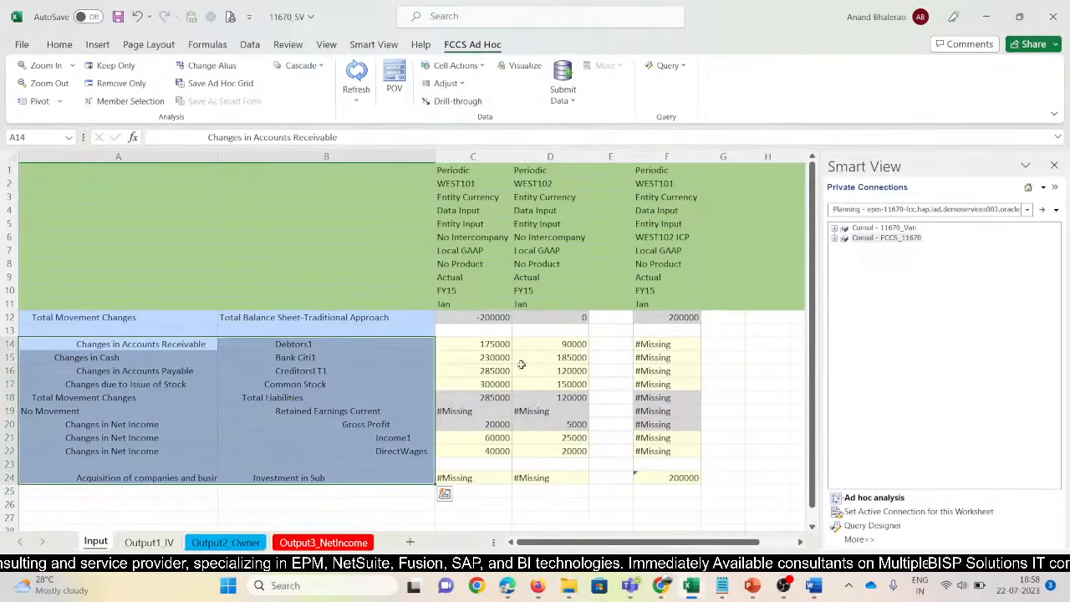
left_click_drag(485, 344, 545, 384)
key("ctrl+c")
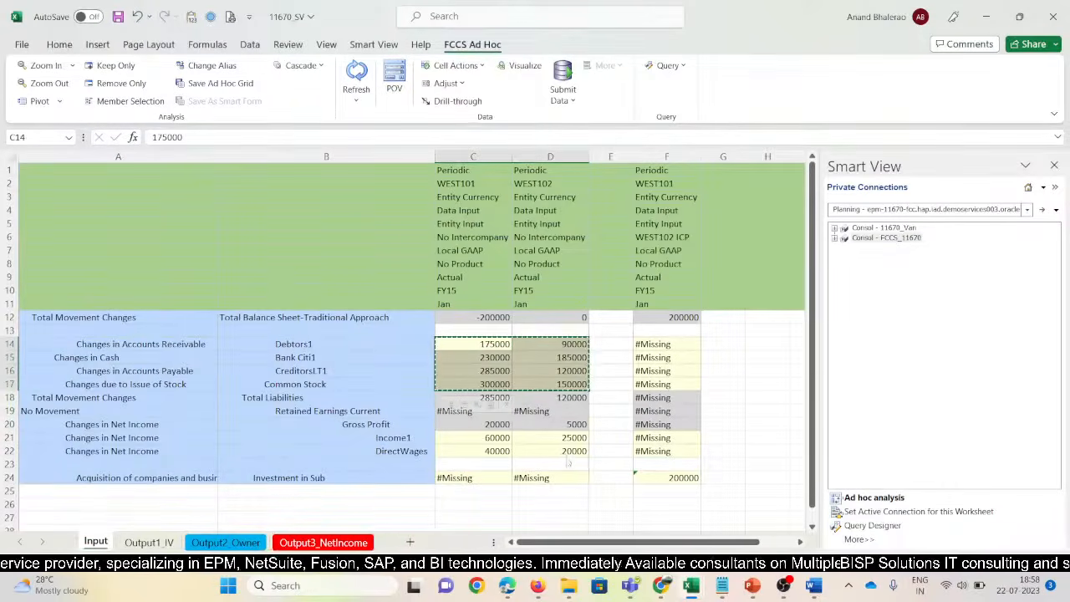
key("alt+Tab")
key("ctrl+v")
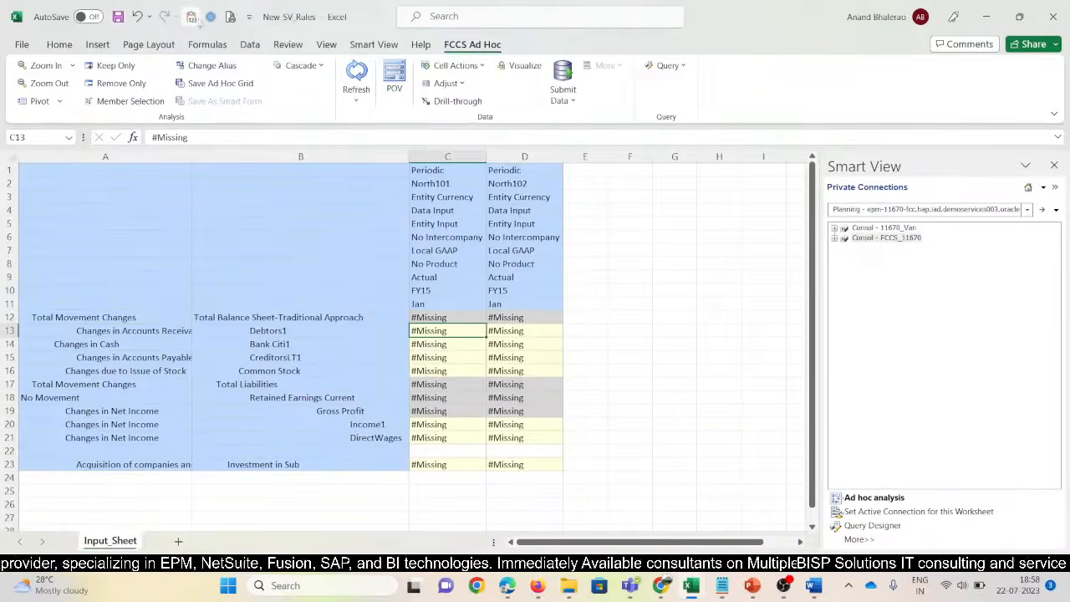
Copy the Income1 and DirectWages values from 11670 SV into C20:D21
key("alt+Tab")
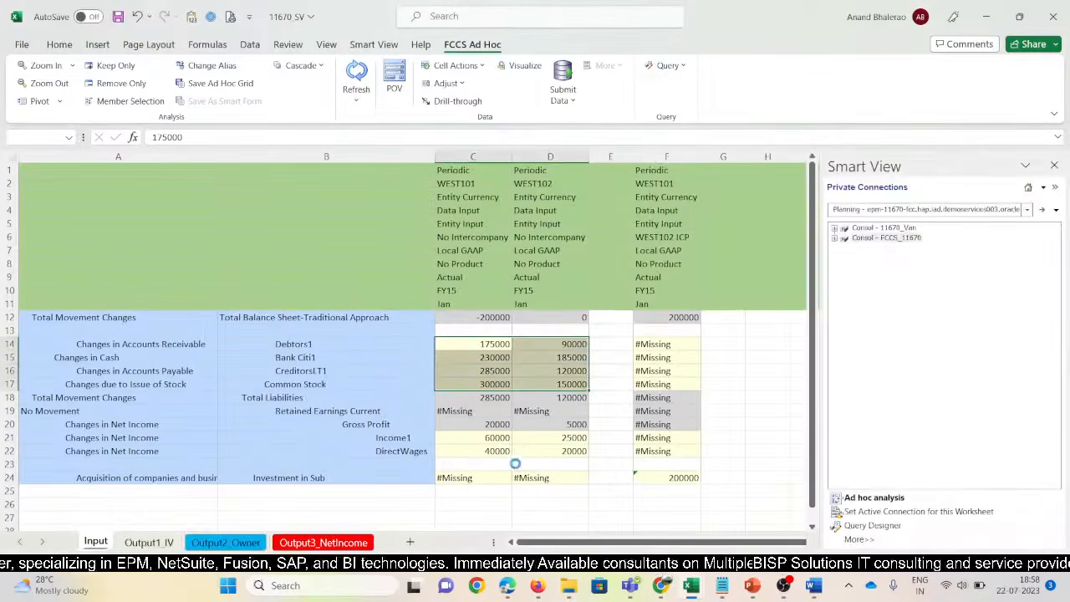
left_click_drag(499, 437, 527, 444)
key("ctrl+c")
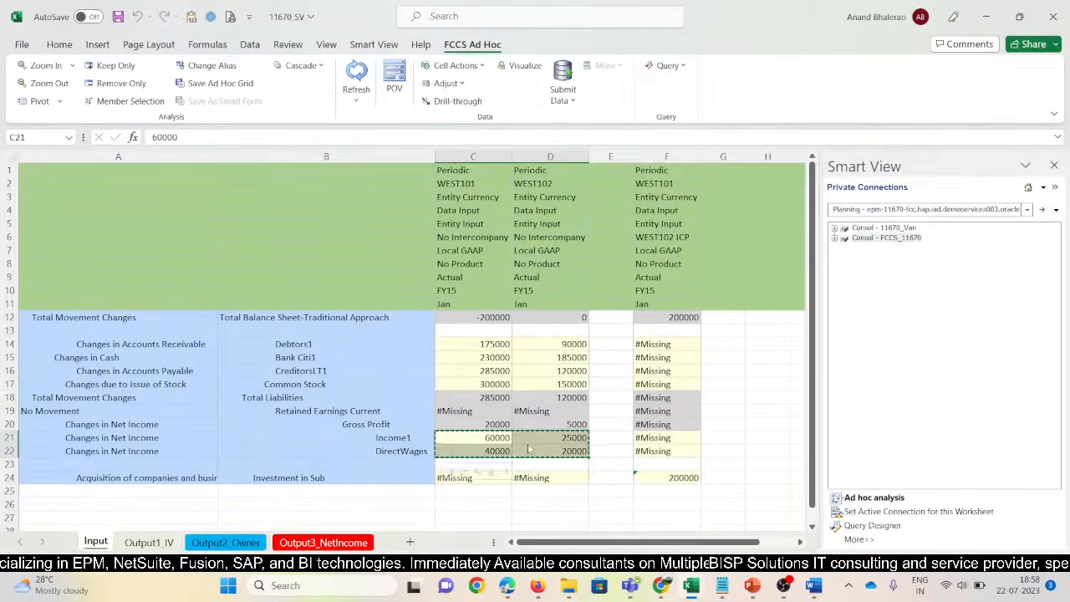
key("alt+Tab")
left_click(444, 425)
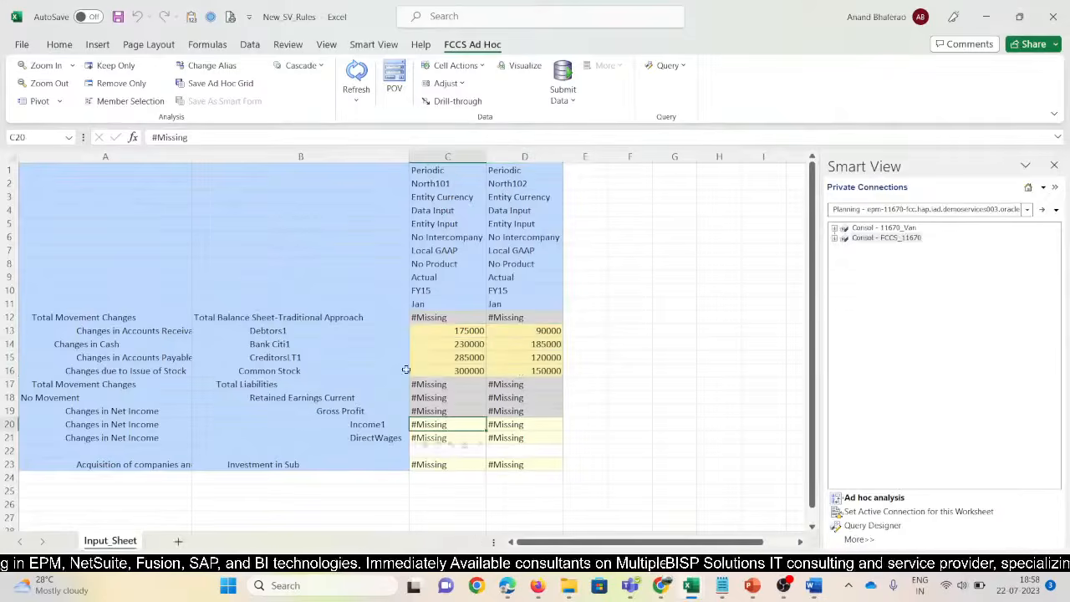
left_click(191, 17)
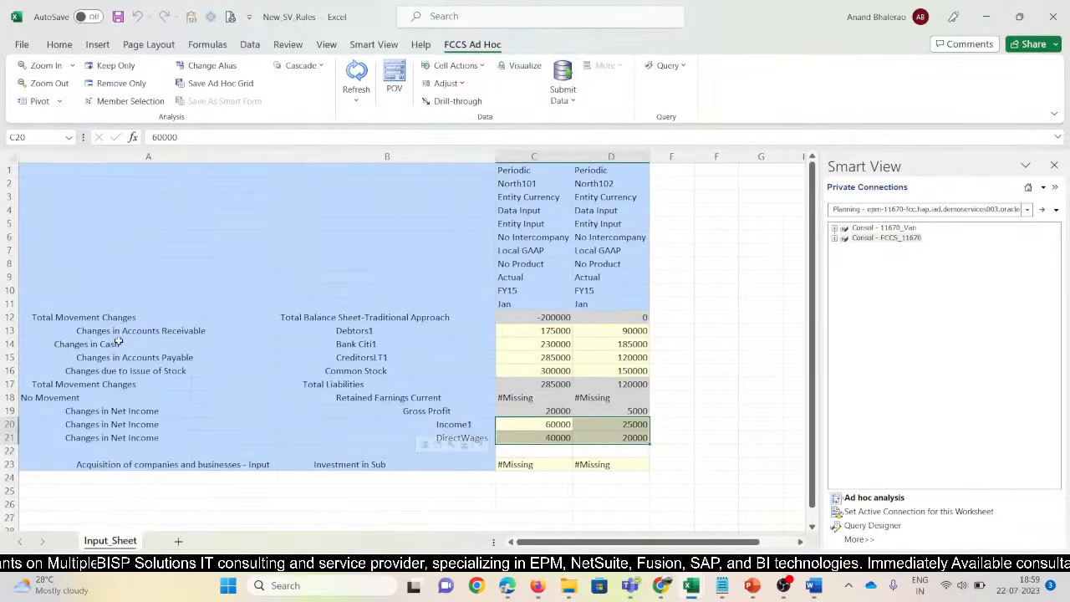
key("alt+Tab")
key("alt+Tab")
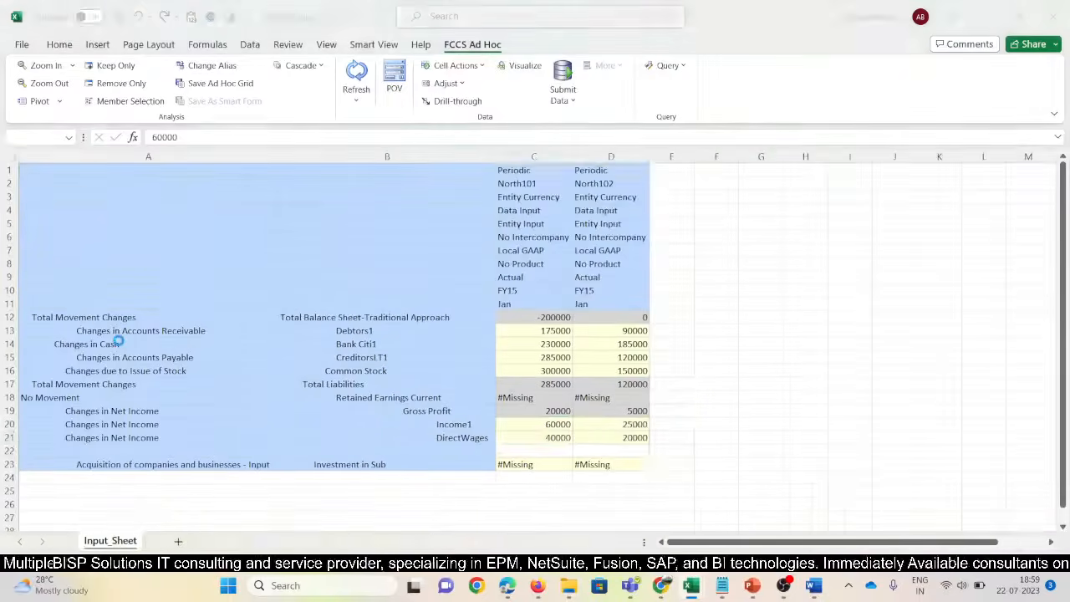
Close the Smart View panel and narrow columns A and B
left_click(716, 451)
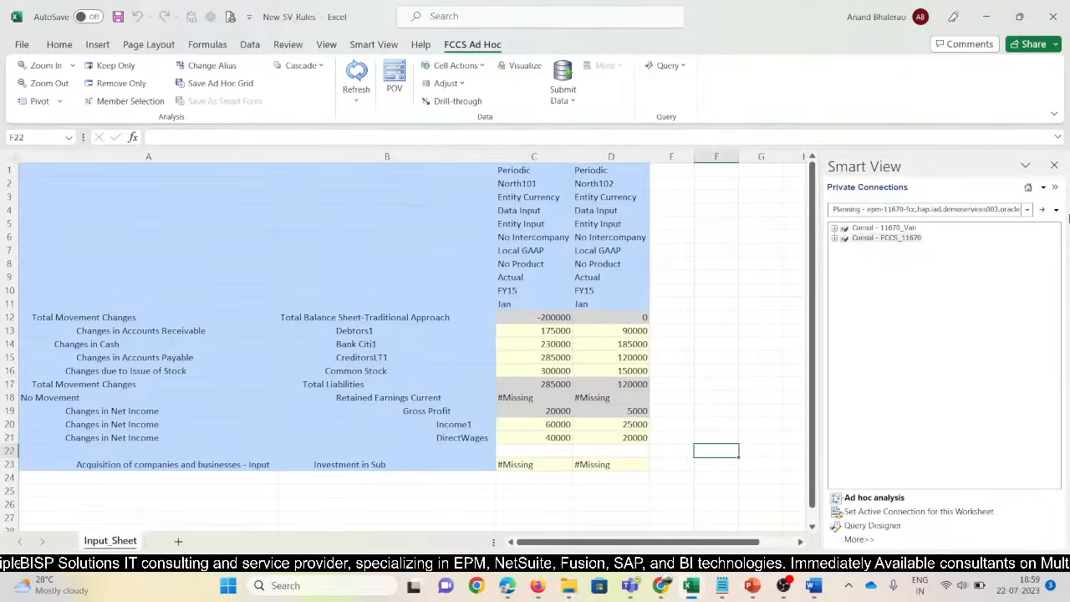
left_click(1054, 166)
left_click_drag(279, 158, 245, 157)
left_click_drag(462, 156, 447, 155)
Compare Debtors1 (175000) and Bank Citi1 values with the consolidation workbook's receivables and cash rows
left_click(508, 333)
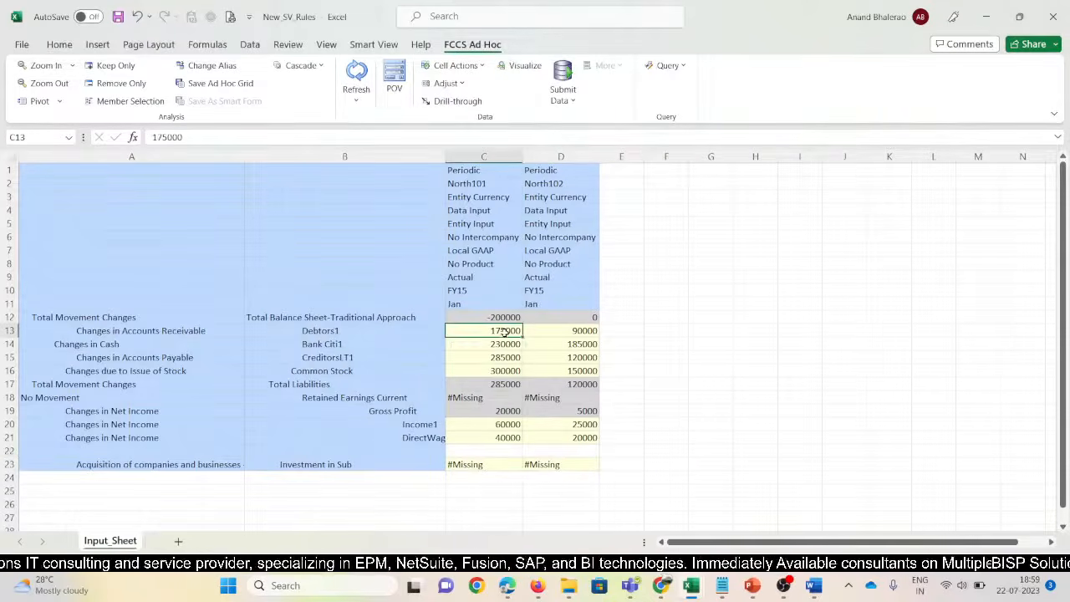
key("alt+Tab")
key("alt+Tab")
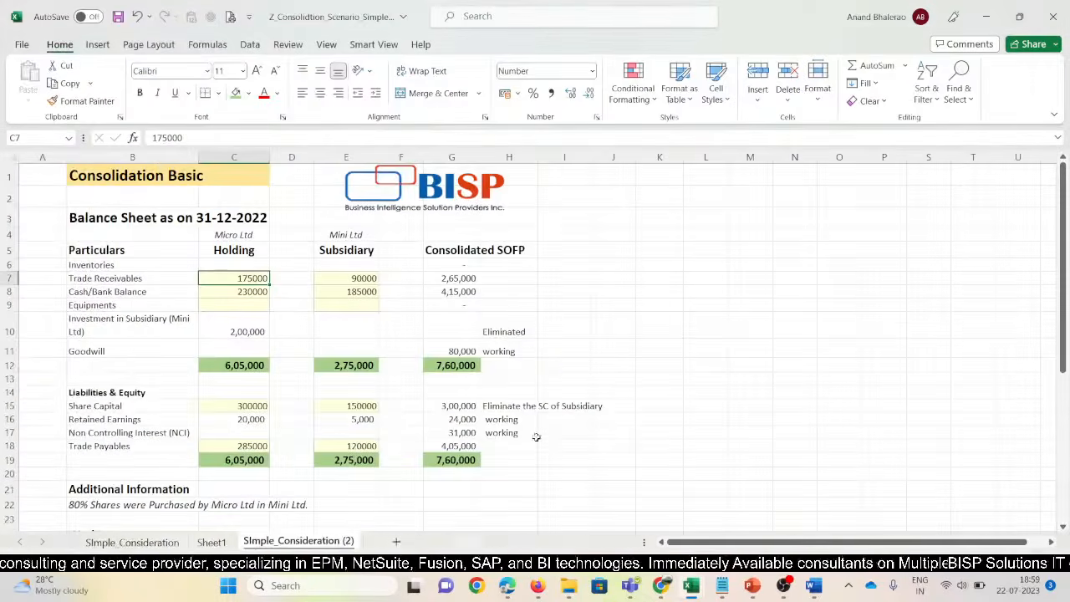
left_click(276, 321)
left_click(237, 278)
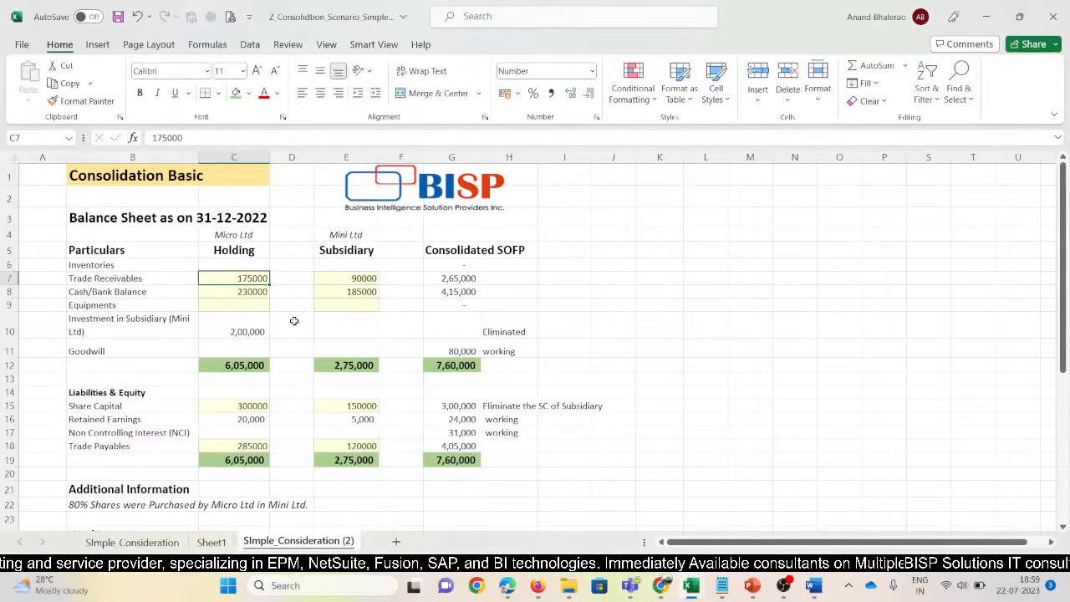
left_click(341, 279)
key("alt+Tab")
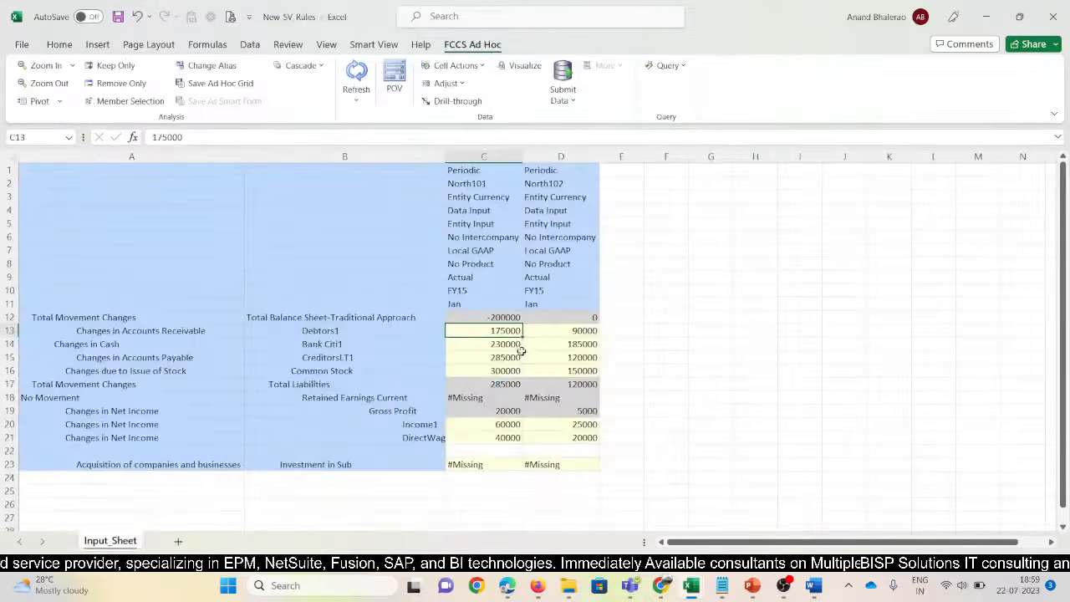
left_click_drag(504, 348, 539, 350)
key("alt+Tab")
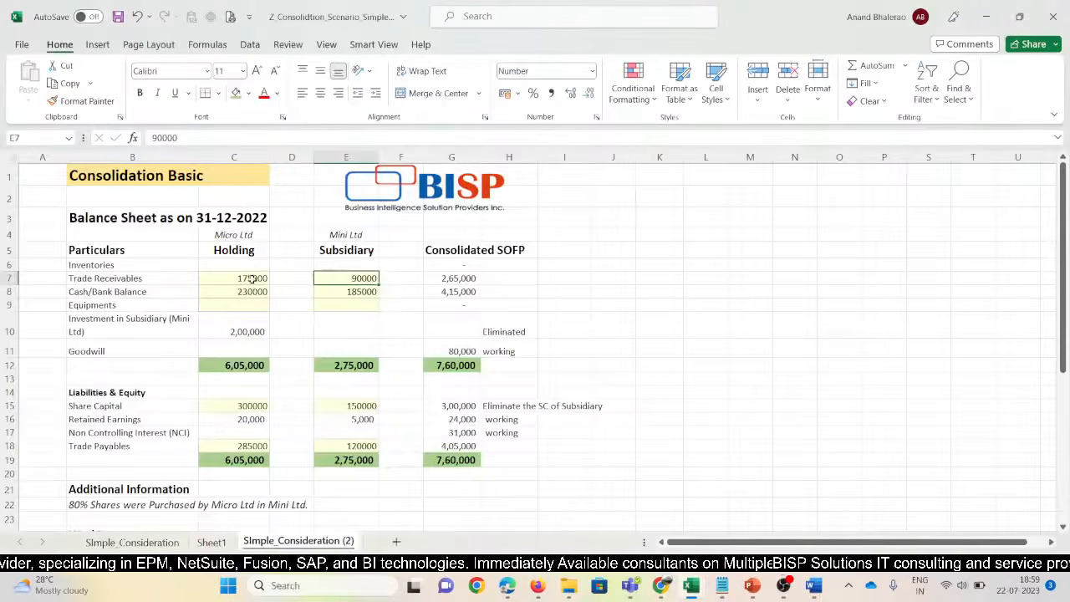
left_click_drag(252, 291, 359, 292)
left_click(252, 329)
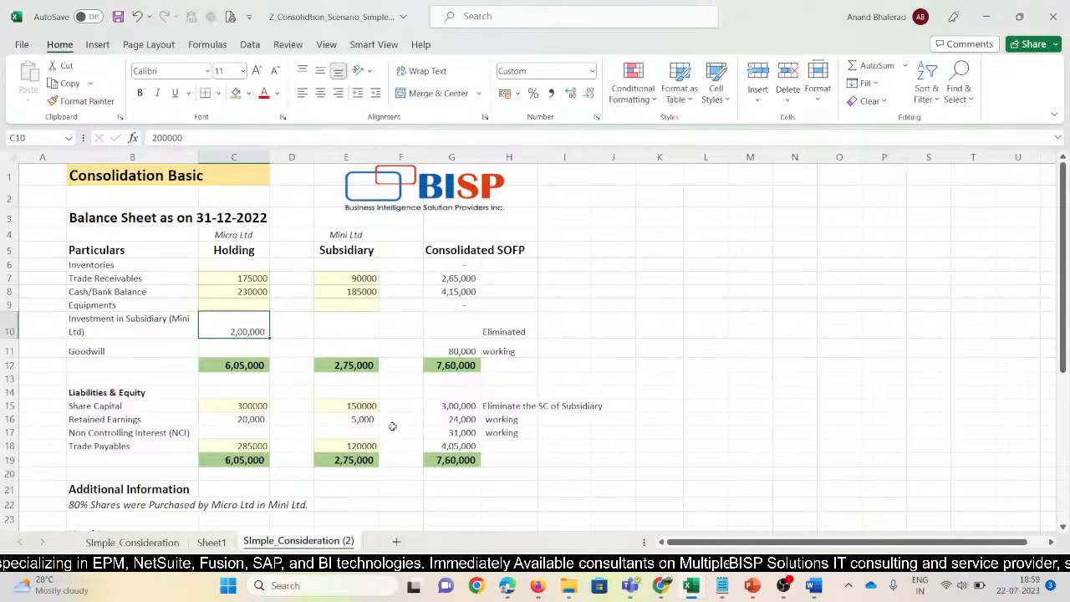
Compare CreditorsLT1 and Common Stock values with the trade payables and share capital rows
key("alt+Tab")
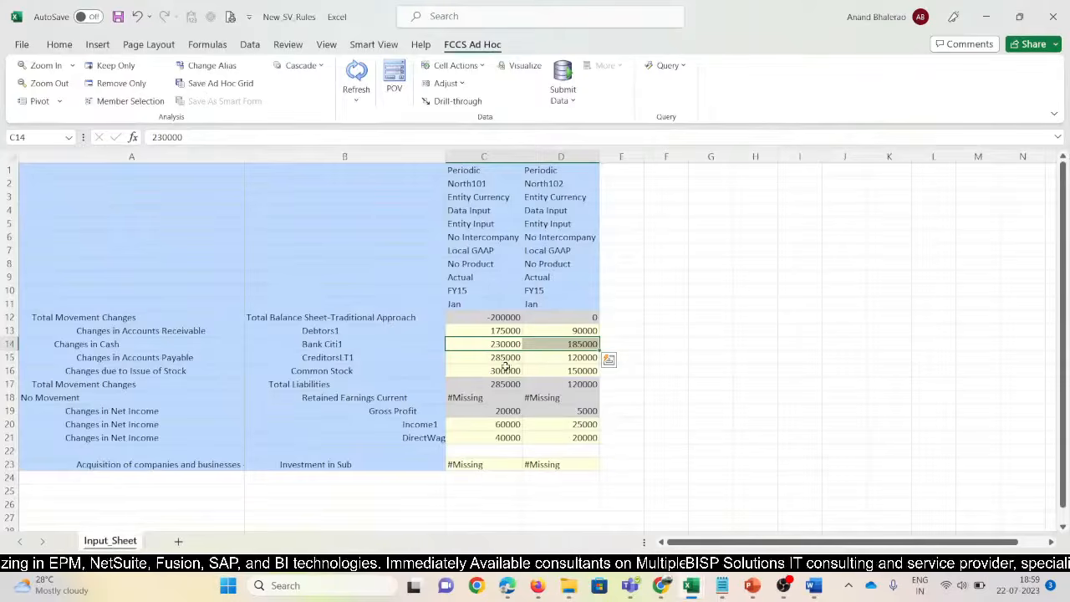
left_click_drag(506, 358, 541, 358)
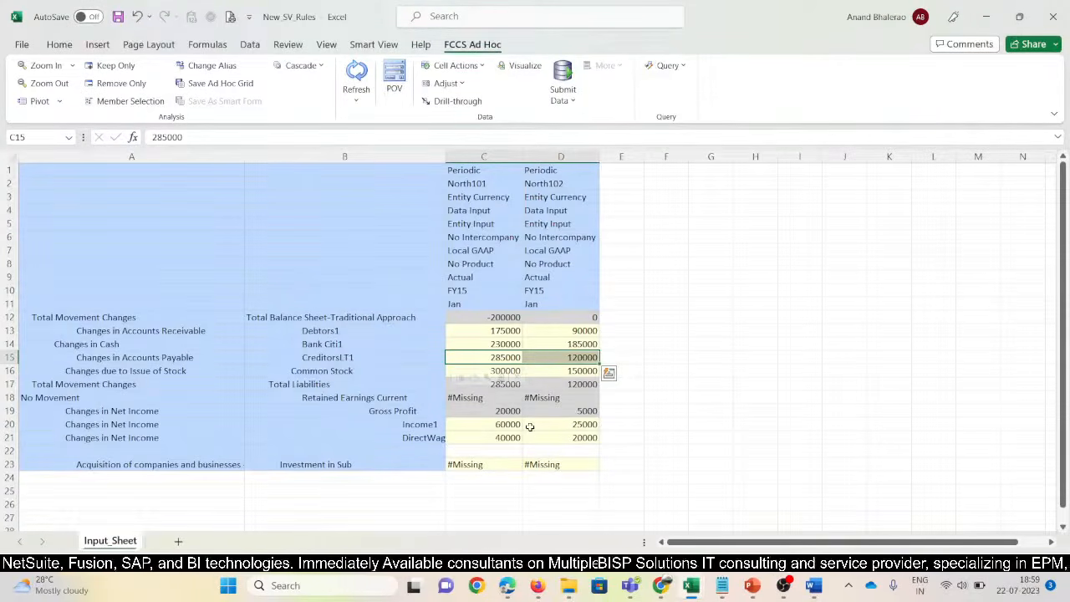
key("alt+Tab")
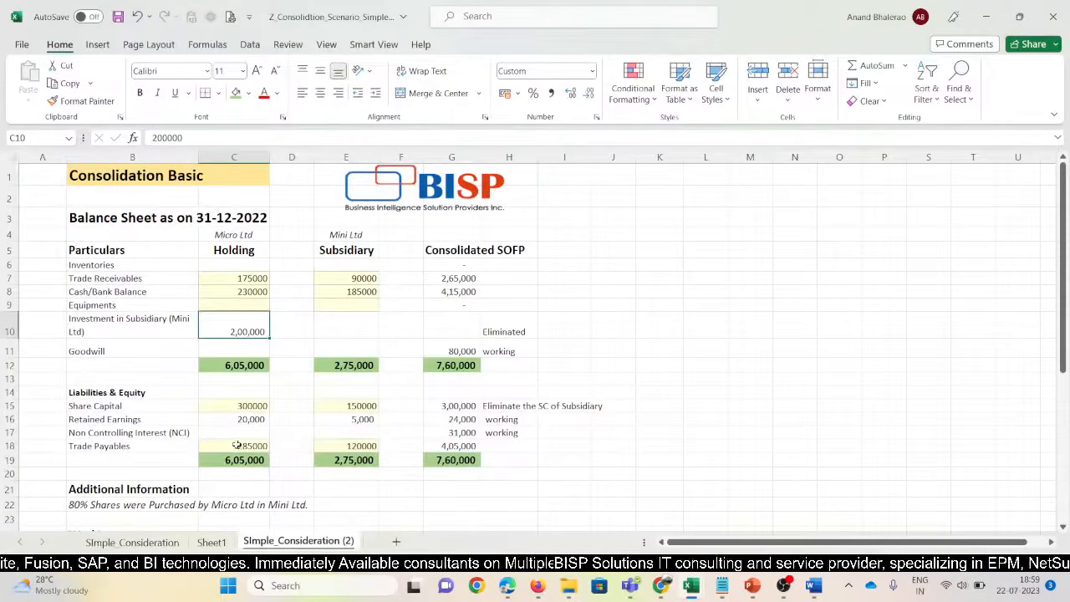
left_click_drag(237, 445, 325, 446)
key("alt+Tab")
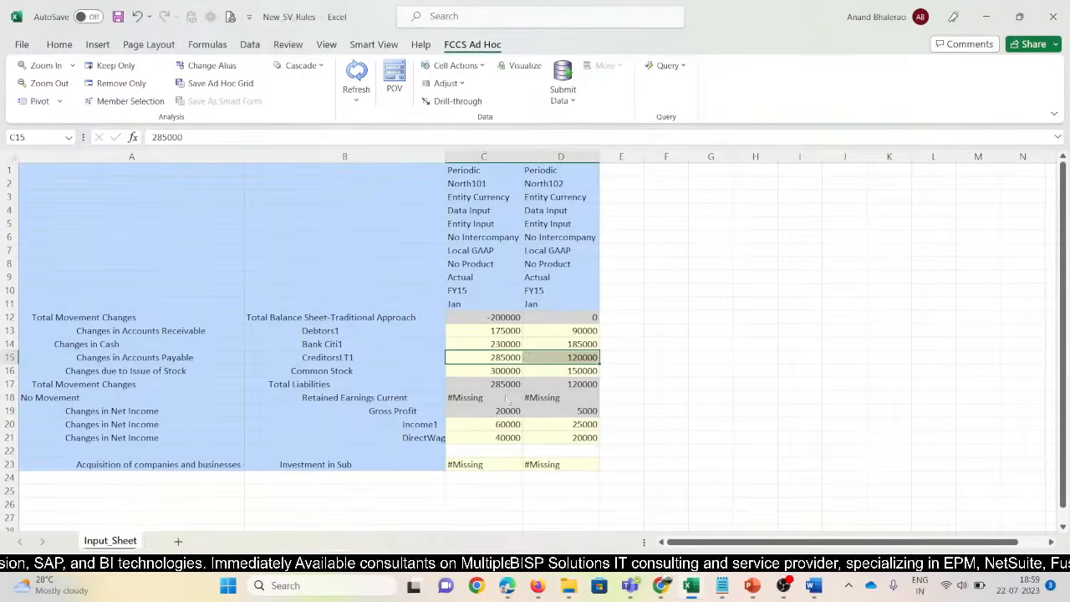
left_click_drag(502, 370, 543, 372)
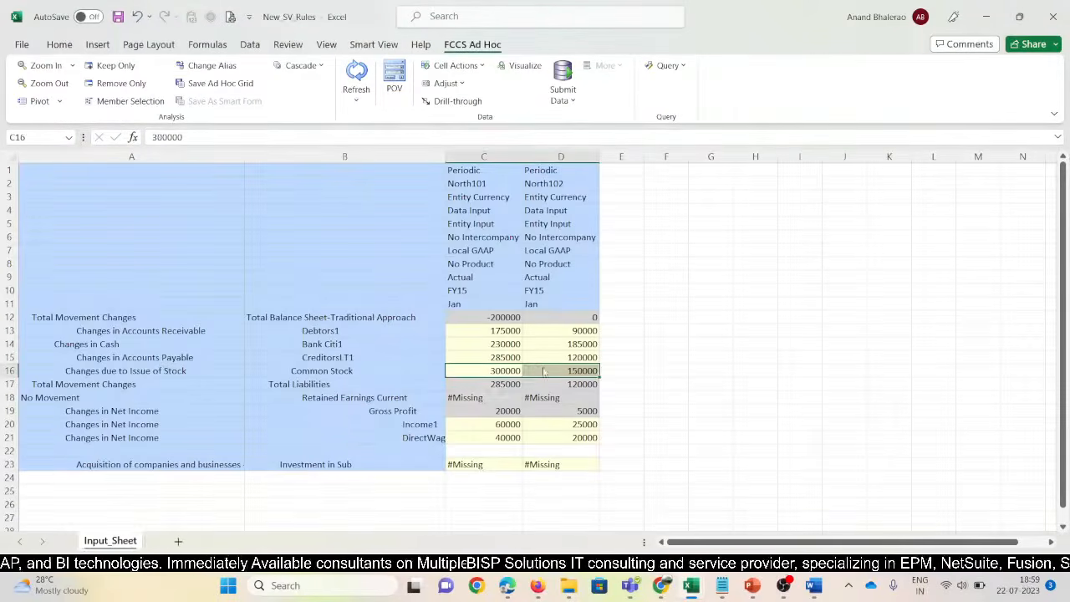
key("alt+Tab")
left_click_drag(244, 291, 324, 289)
left_click_drag(259, 403, 326, 403)
Compare the Gross Profit values with the consolidation workbook's retained earnings row
key("alt+Tab")
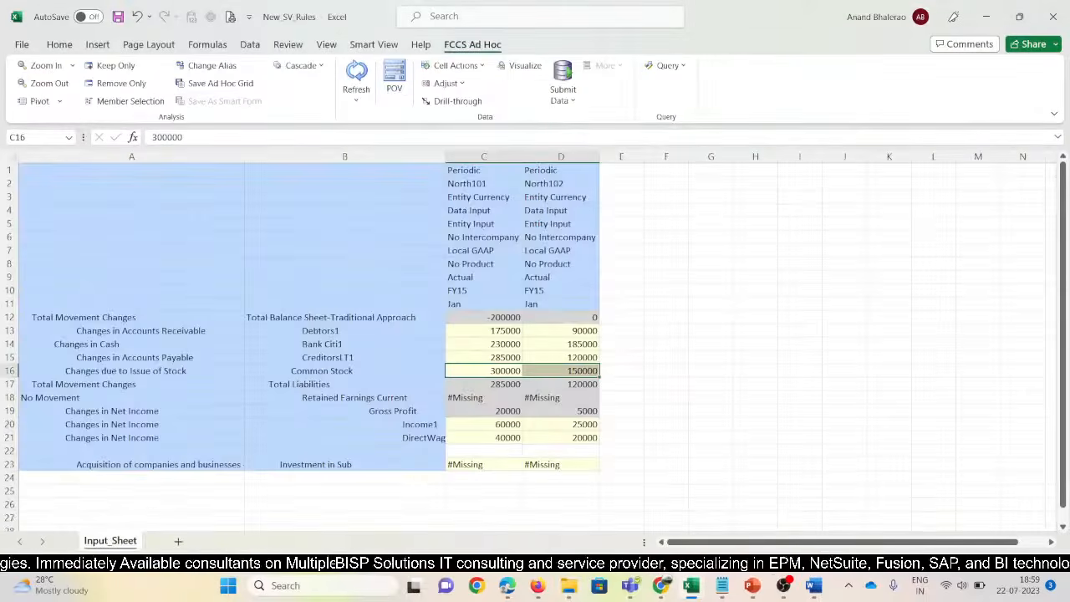
left_click_drag(504, 412, 540, 411)
key("alt+Tab")
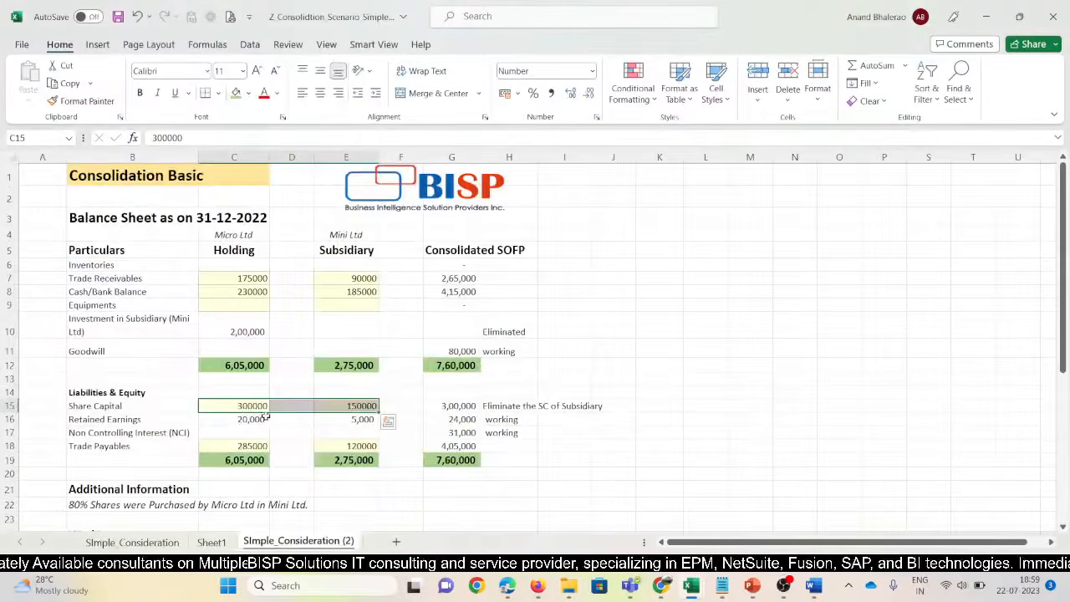
left_click_drag(244, 422, 325, 418)
key("alt+Tab")
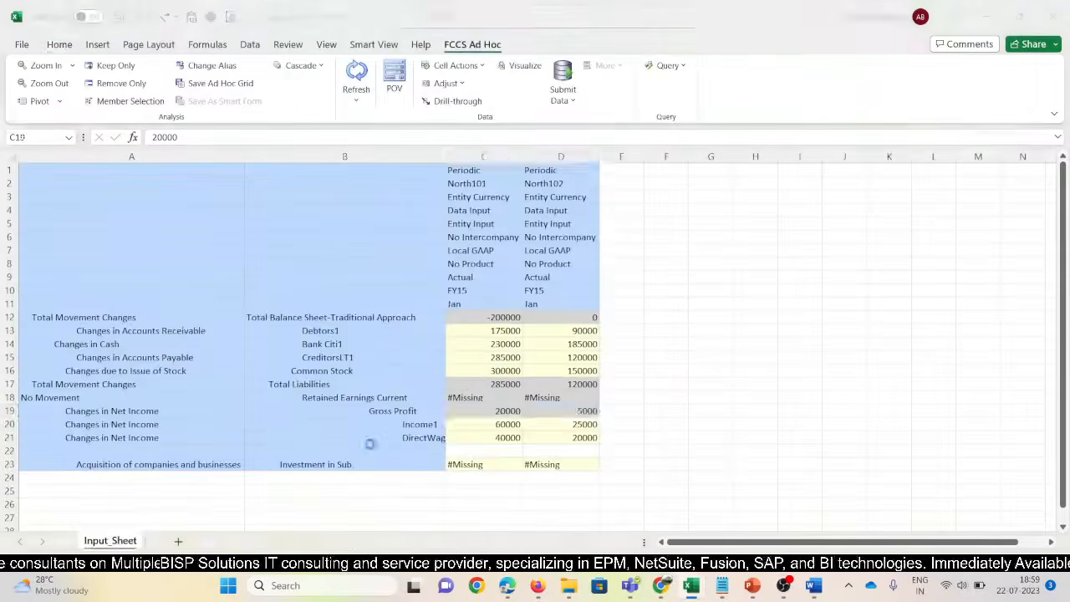
left_click(699, 358)
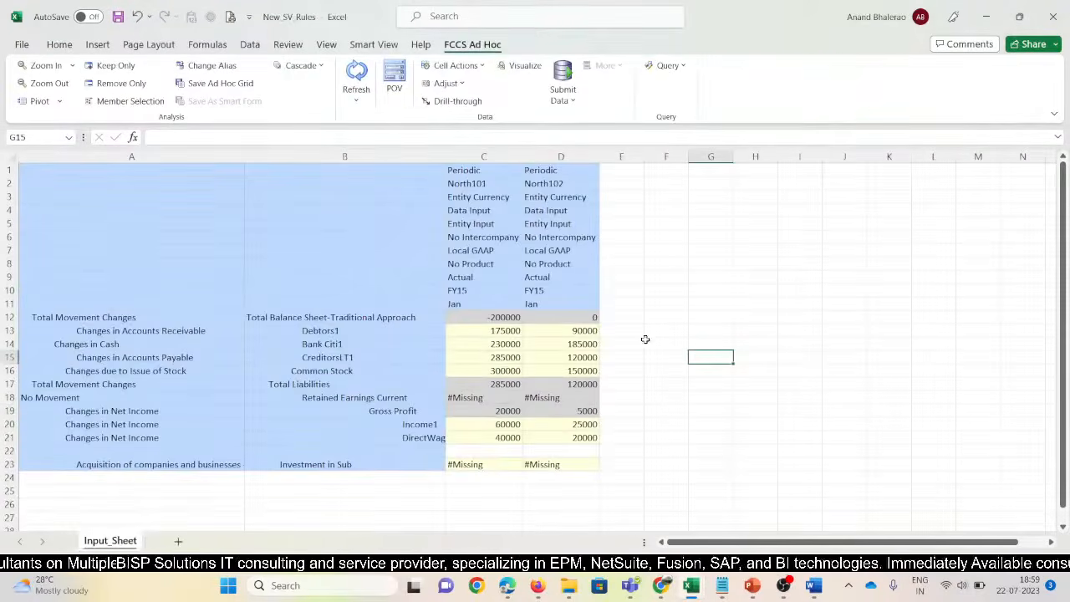
Copy the North102 header members from column D into column F
left_click_drag(559, 172, 565, 301)
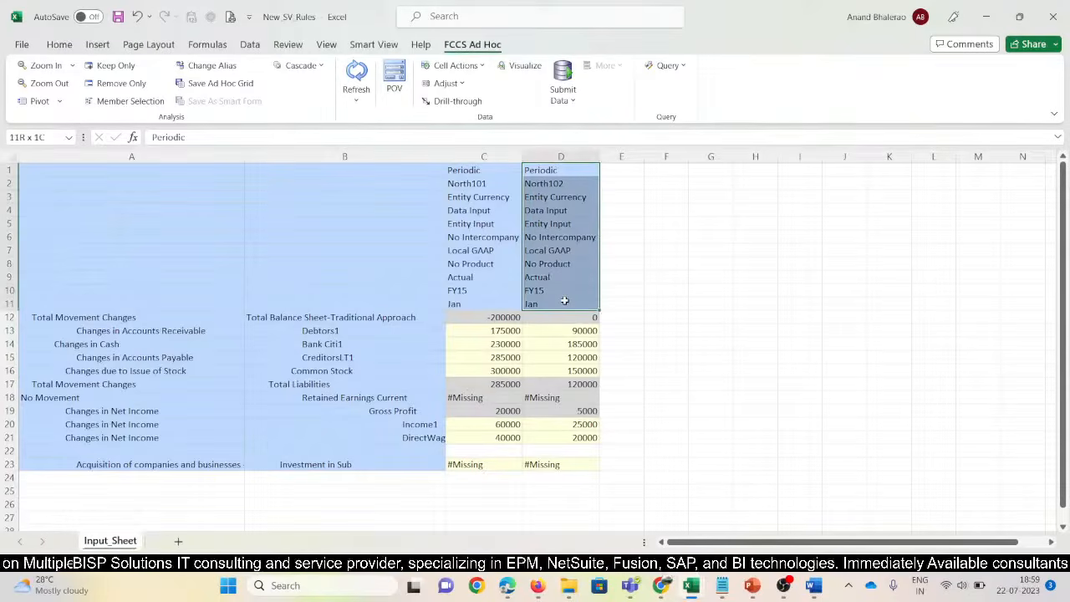
key("ctrl+c")
key("Right")
key("Right")
key("ctrl+v")
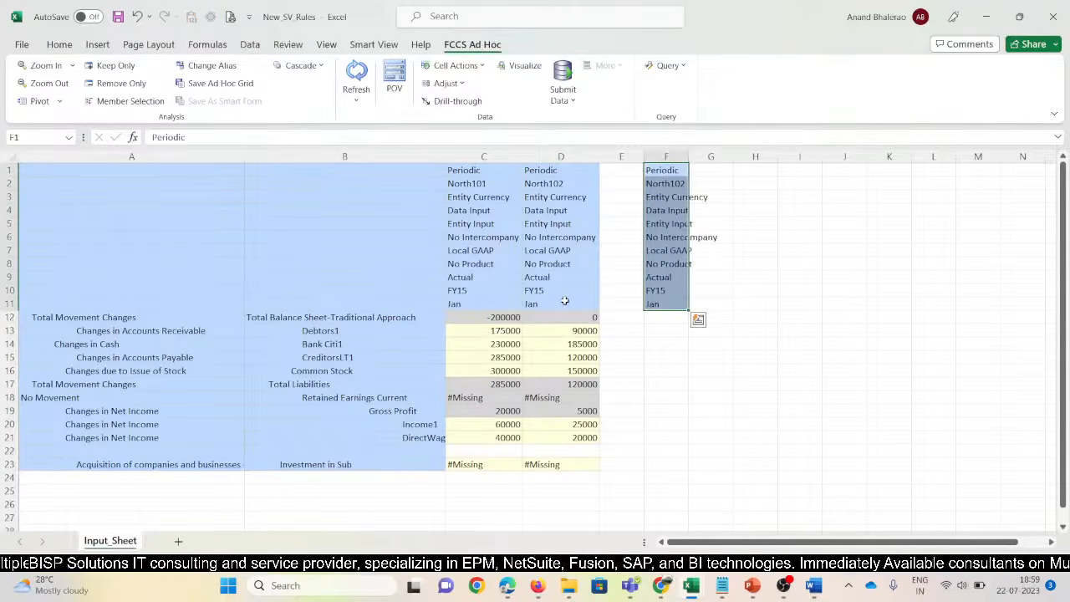
Replace No Intercompany in F6 with ICP_N_102
left_click(674, 250)
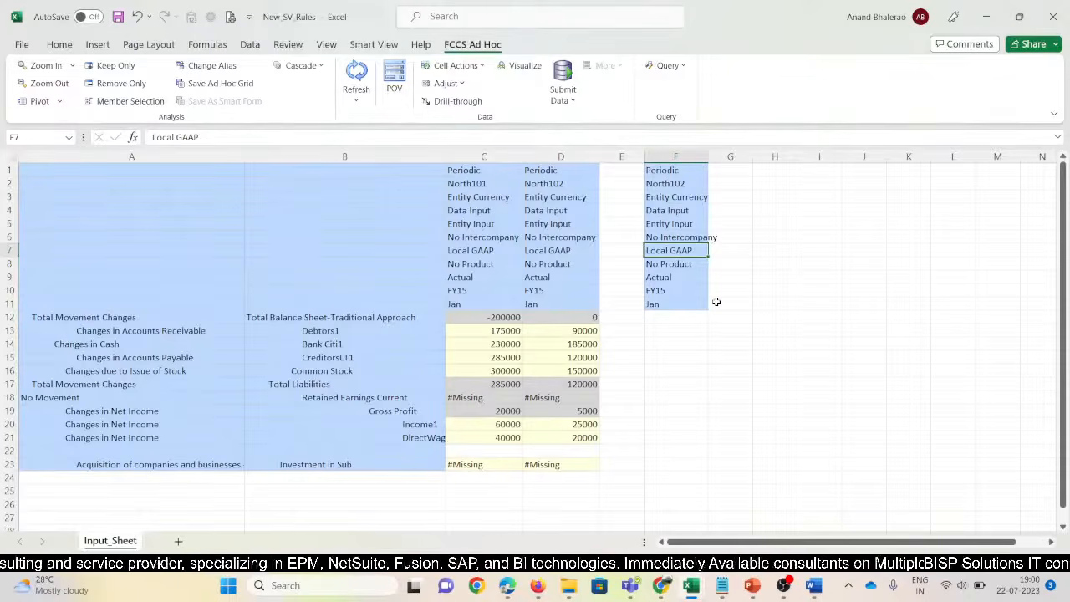
key("shift+Return")
key("shift+Return")
key("Return")
type("ICP")
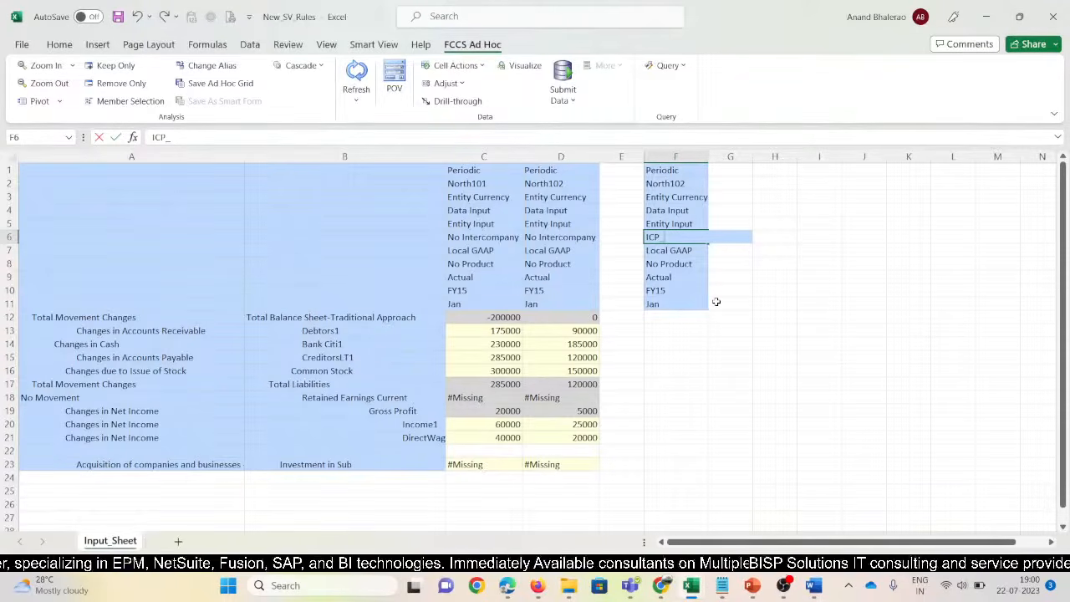
type("_N_102")
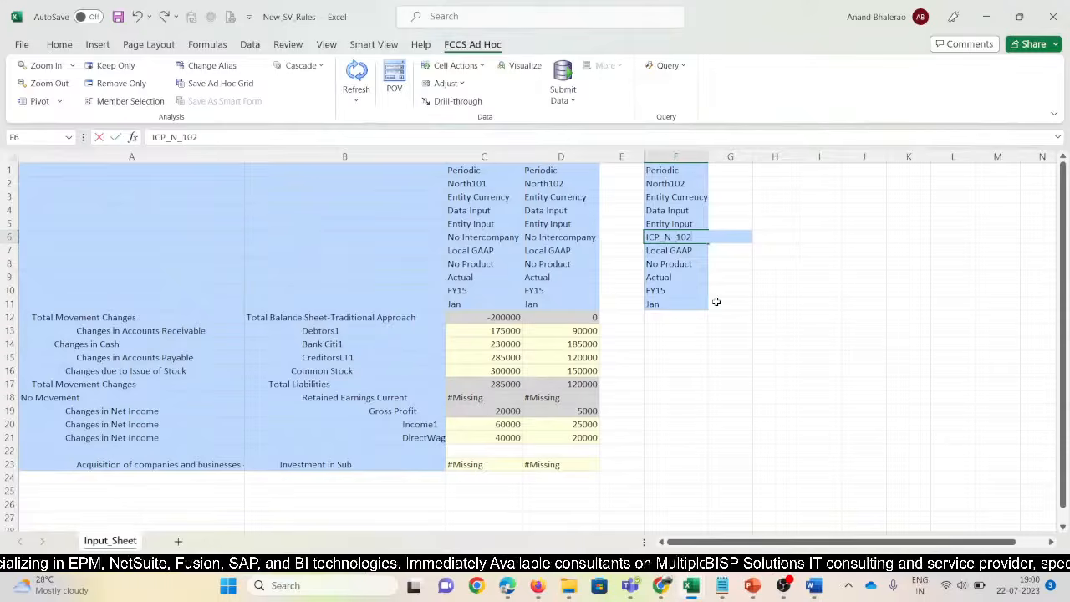
key("Return")
key("Up")
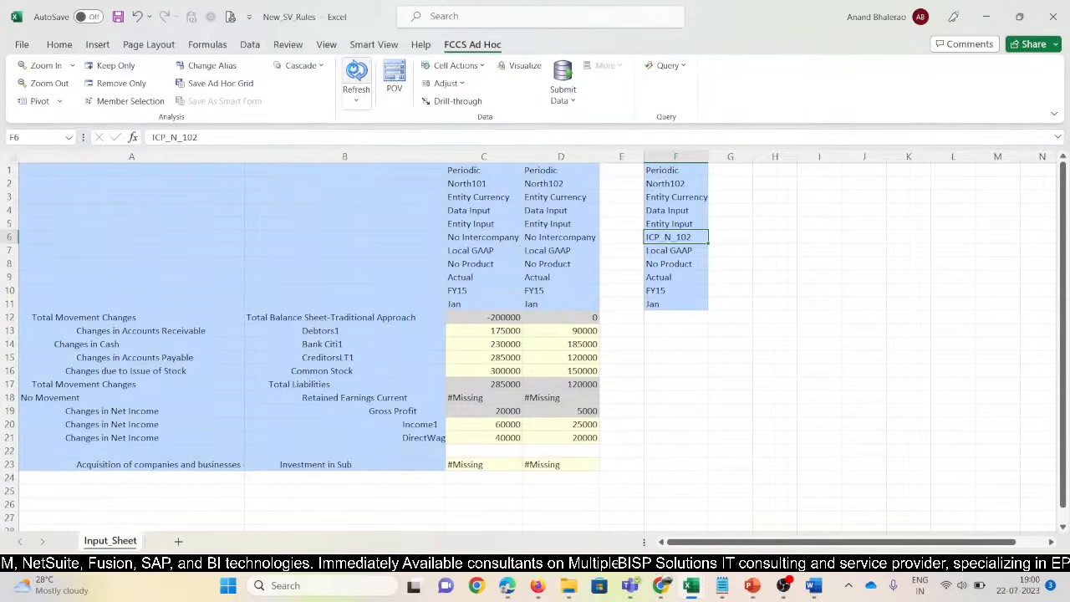
Refresh the grid and check the North101, North102 and ICP_N_102 column members
left_click(356, 74)
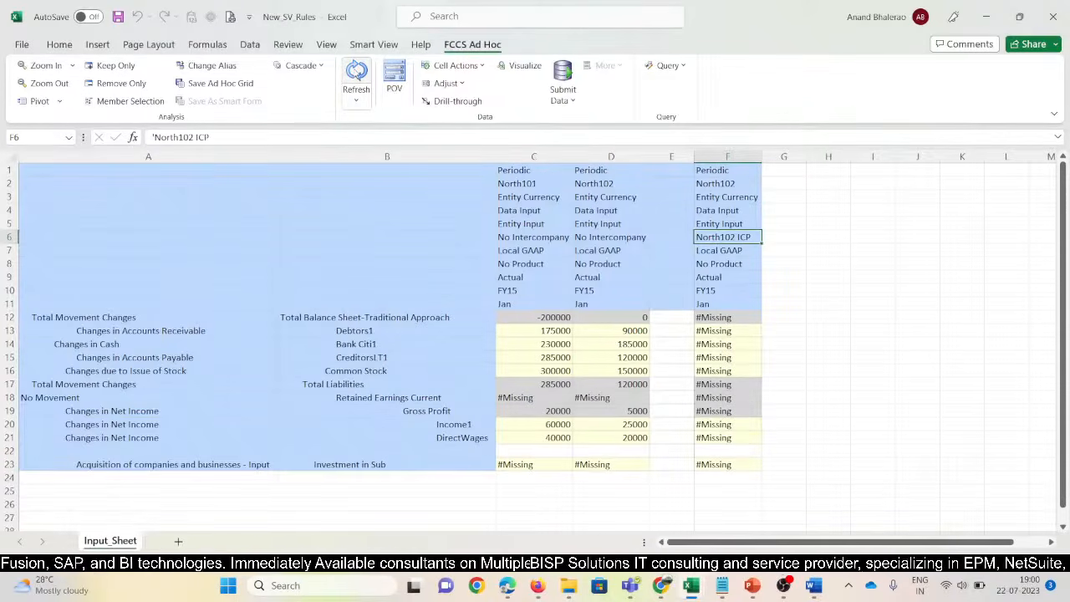
left_click(502, 183)
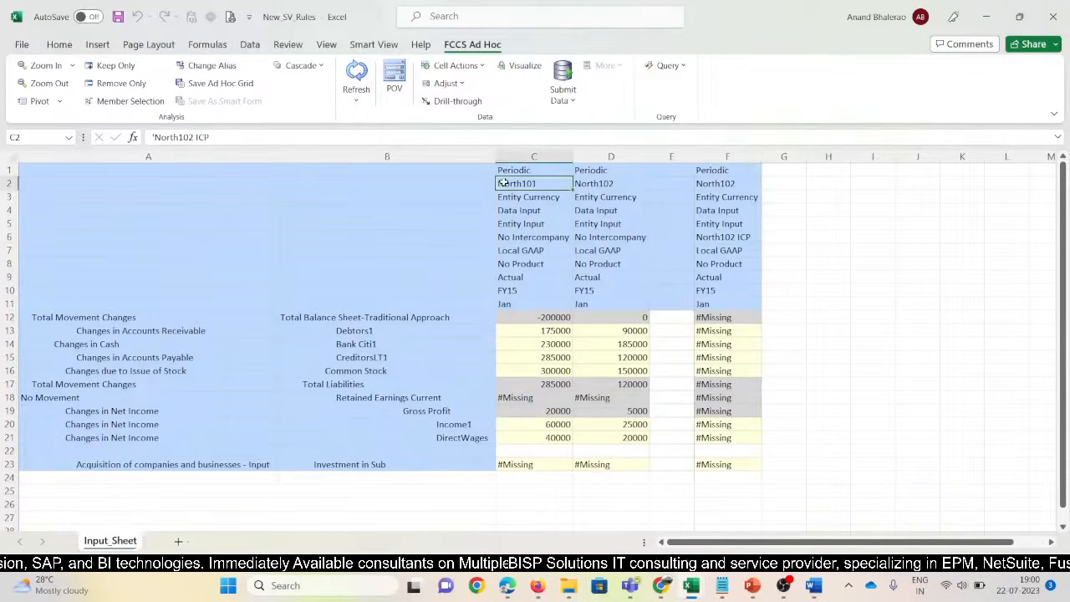
left_click(604, 184)
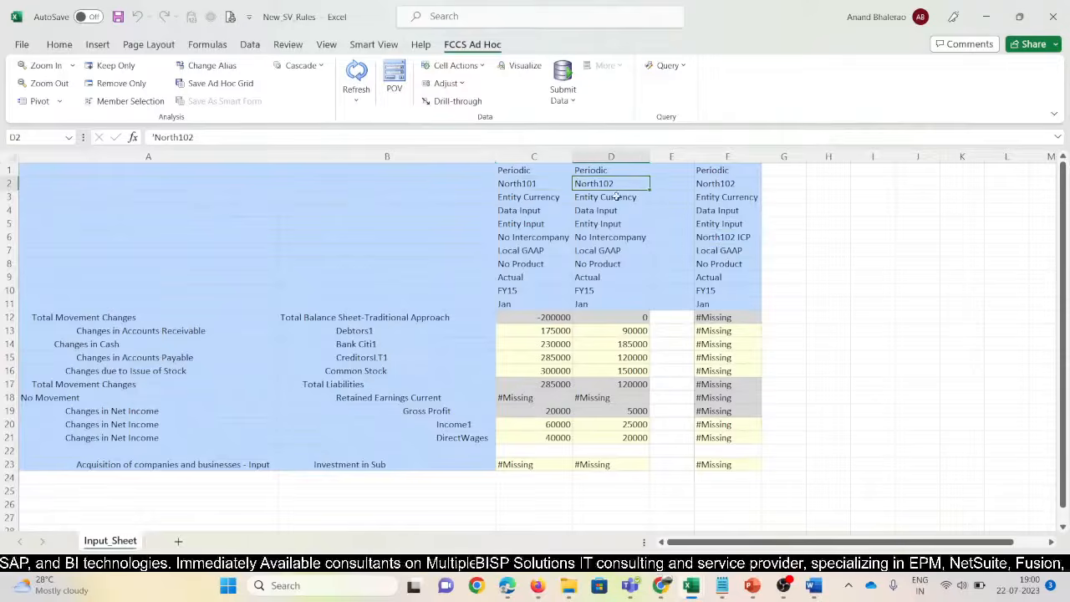
left_click(705, 238)
left_click(587, 239)
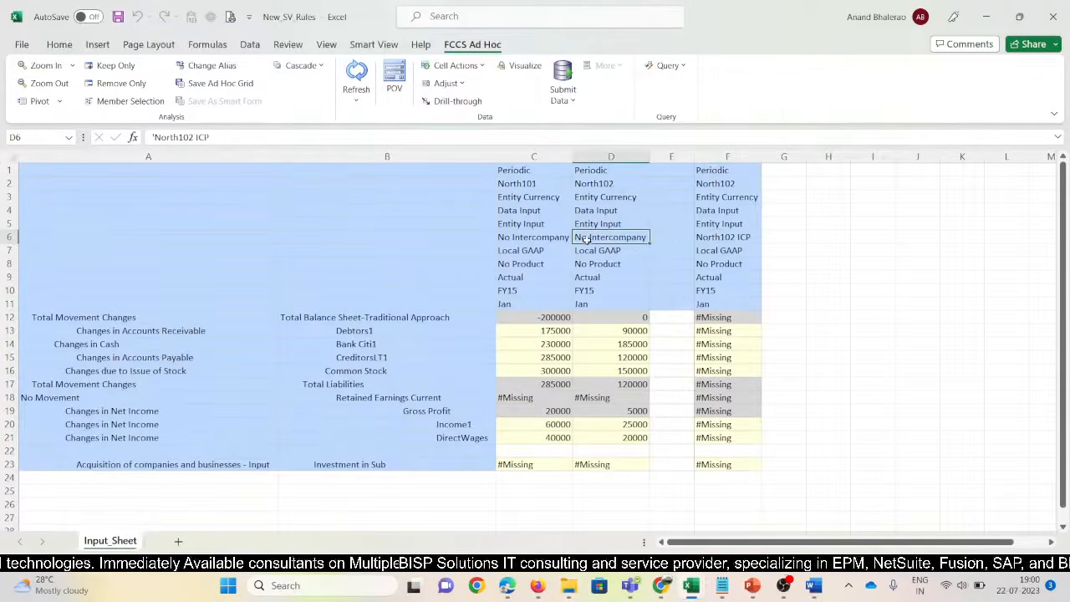
left_click(712, 240)
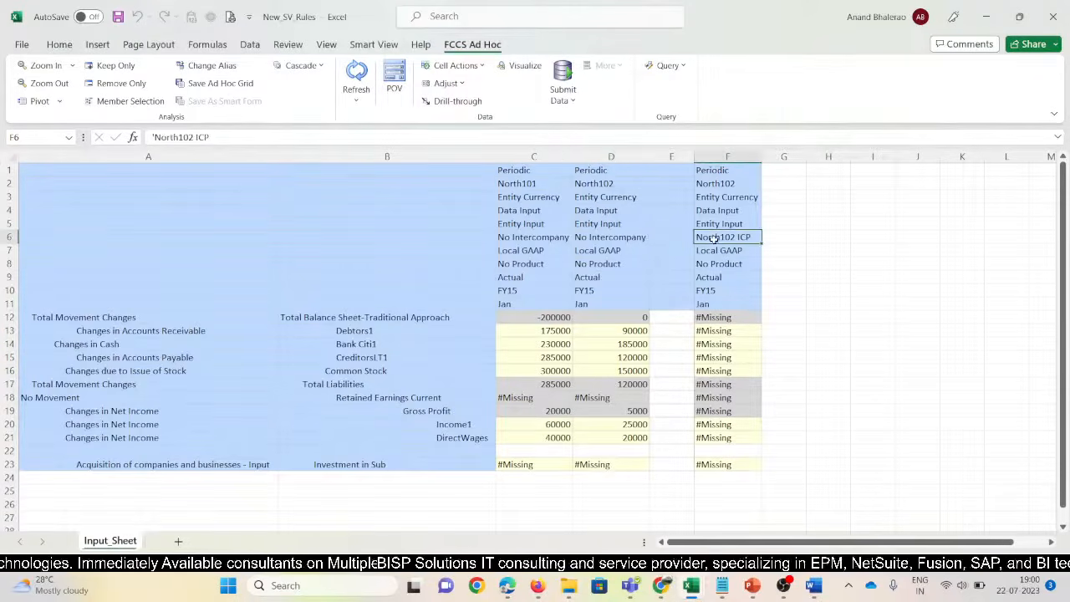
Enter 200000 as Investment in Sub in F23 for the North102 ICP column
left_click(713, 466)
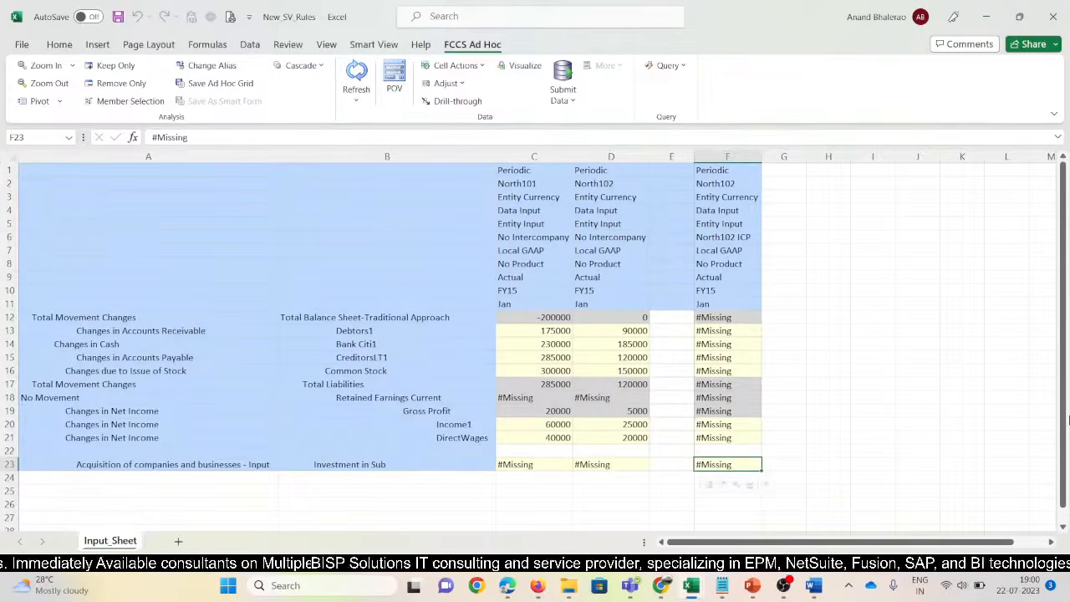
type("2000")
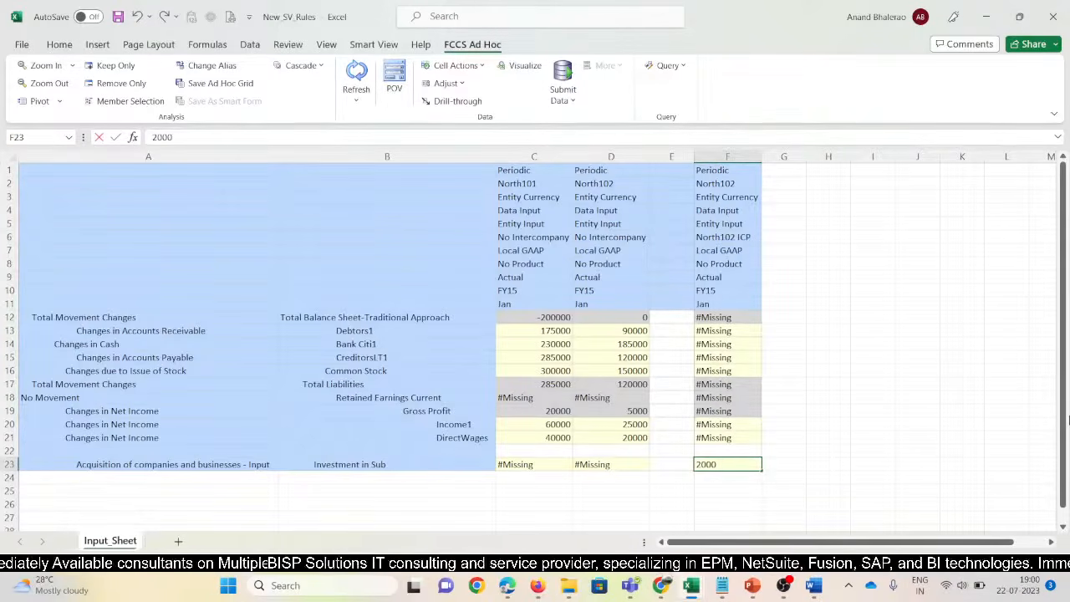
type("0")
key("ctrl+Return")
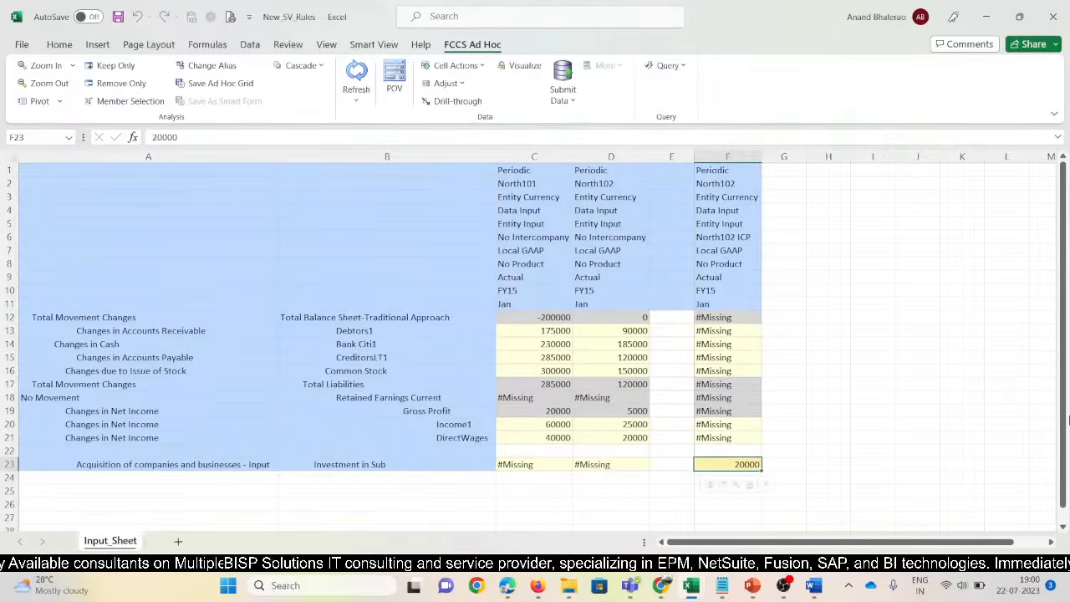
type("200000")
key("Return")
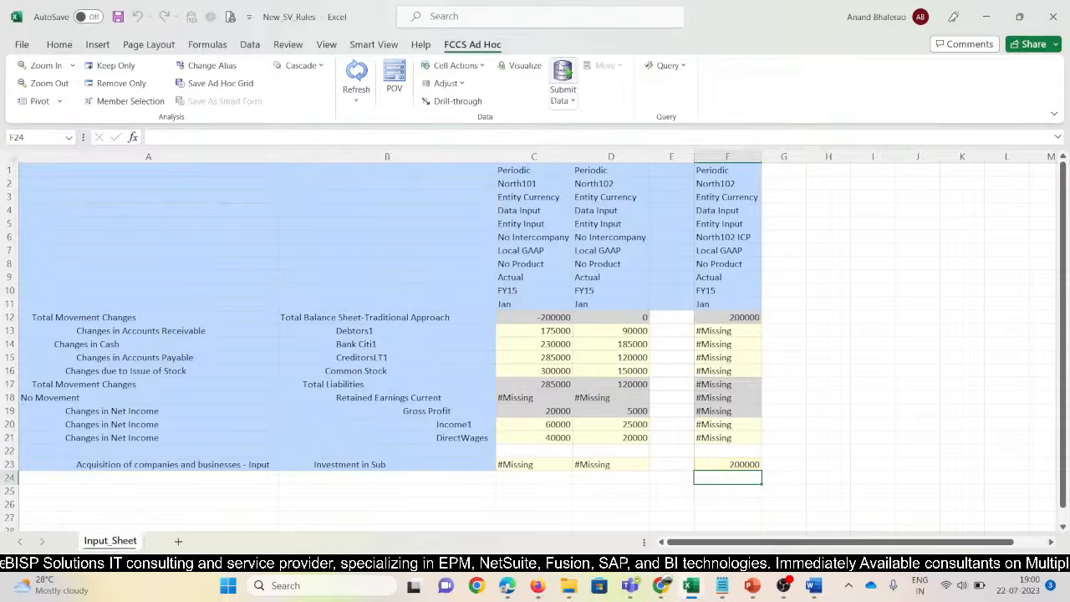
Review the balance sheet totals, narrow column A, and save the workbook
left_click_drag(554, 318, 711, 314)
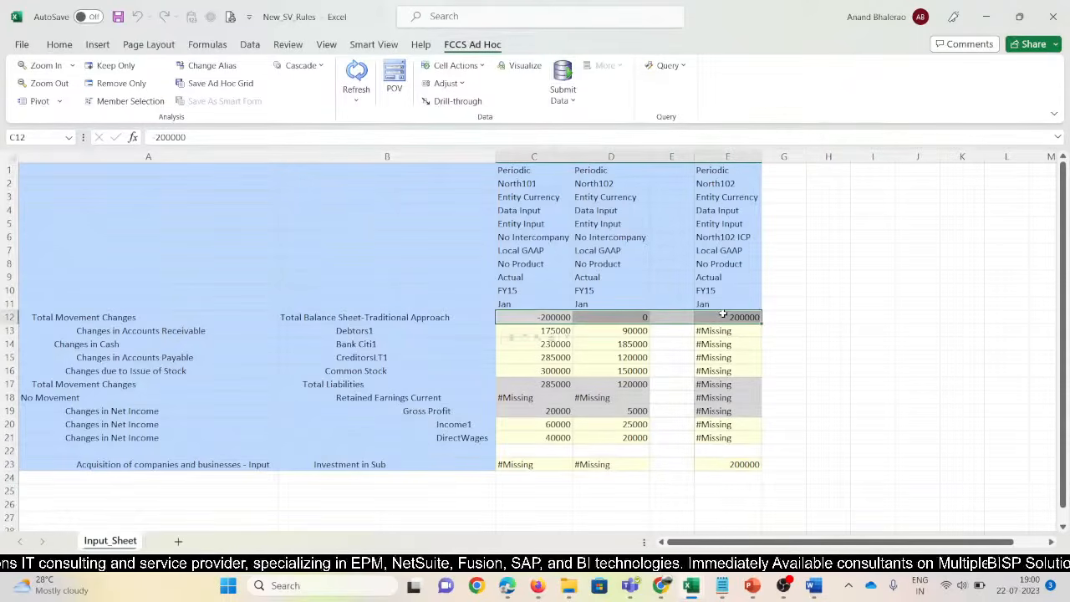
left_click_drag(279, 159, 263, 160)
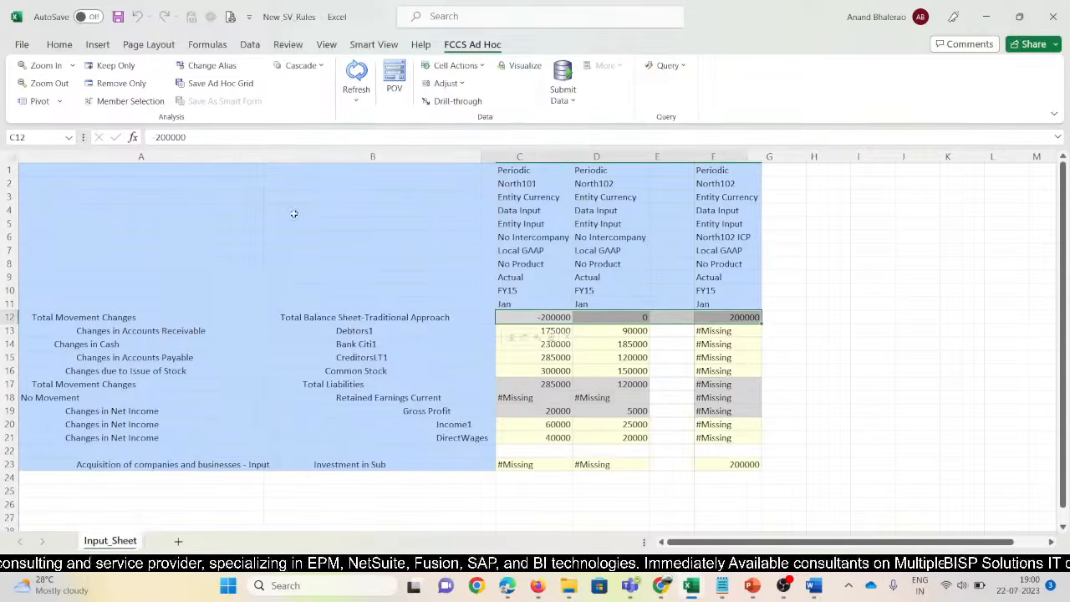
left_click(325, 384)
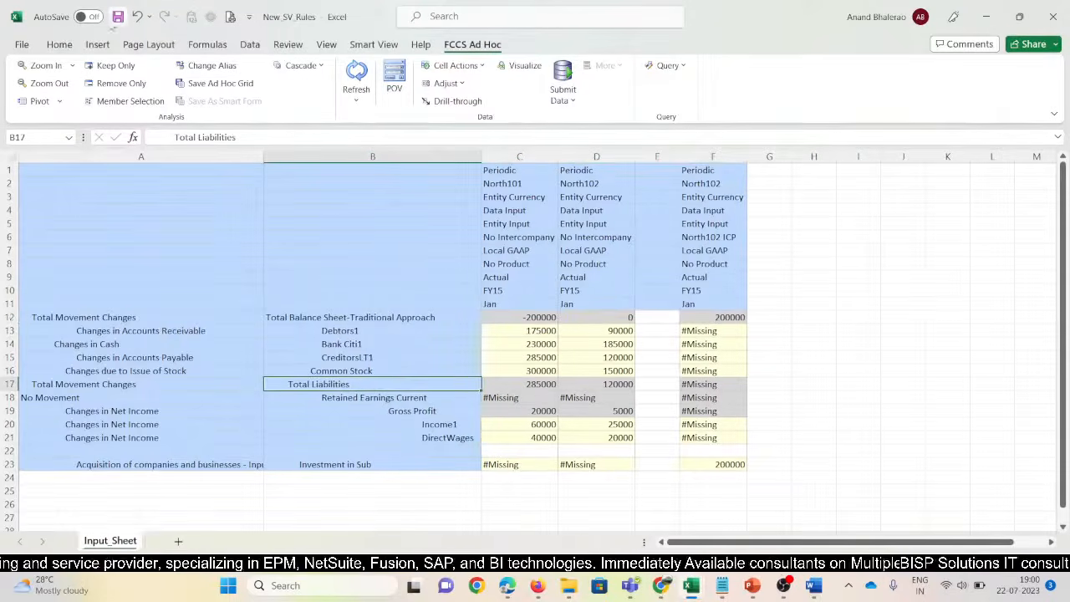
left_click(118, 17)
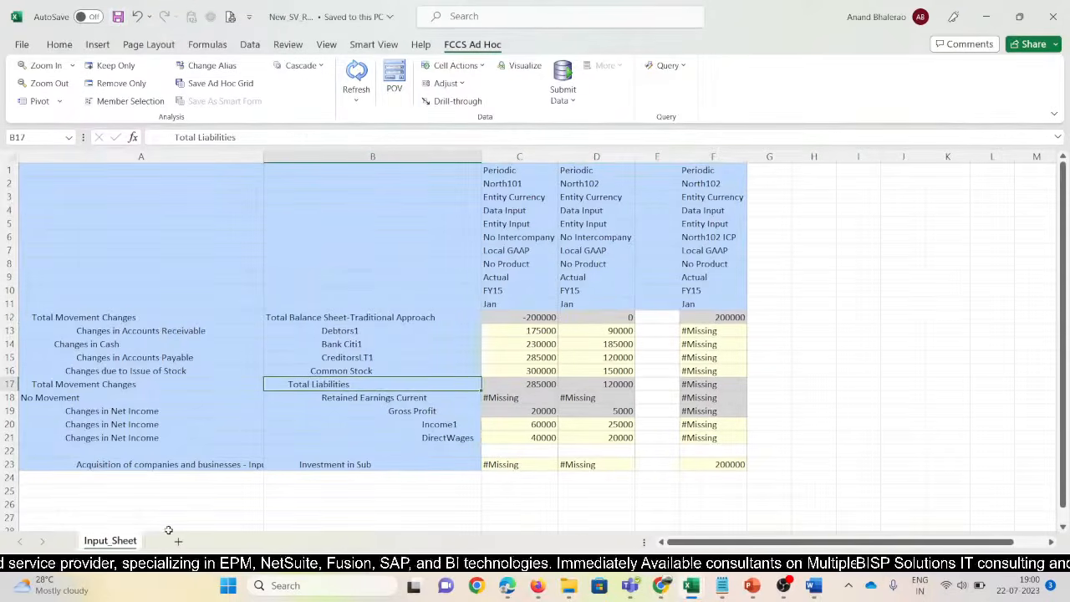
Copy the Input_Sheet tab to the end of the workbook
right_click(137, 543)
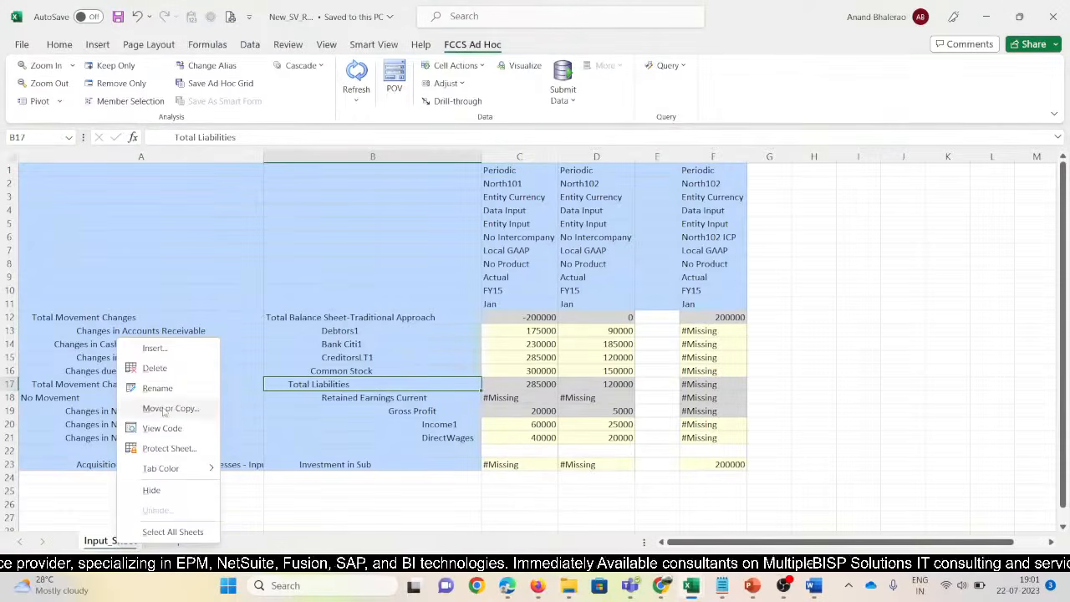
left_click(169, 409)
left_click(84, 413)
left_click(64, 484)
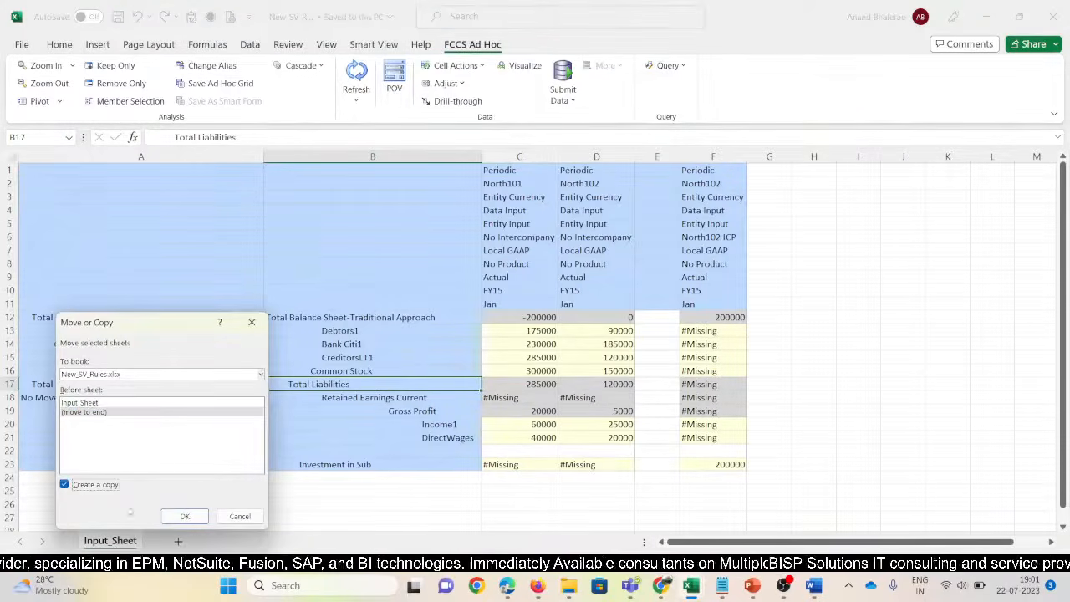
left_click(184, 516)
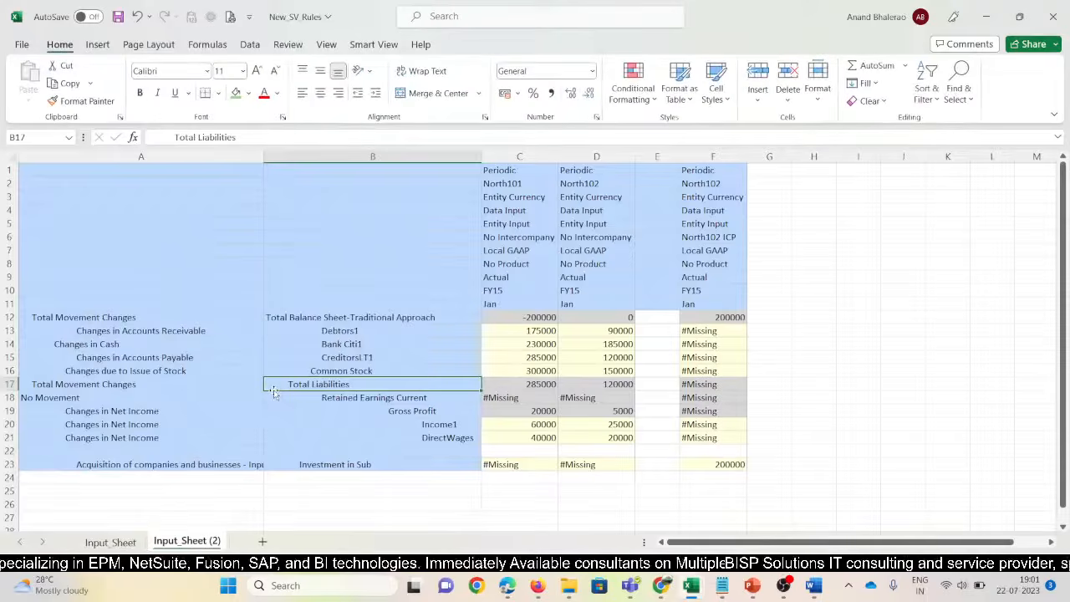
Rename the copied sheet to Output_NORules
key("alt")
key("o")
key("h")
key("r")
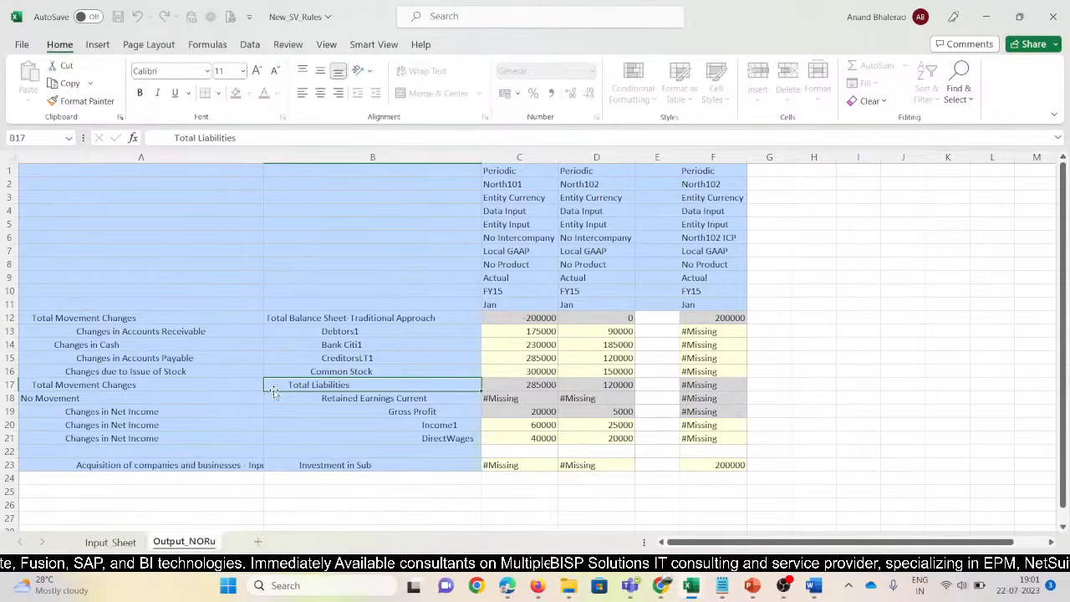
type("Output_NORules")
key("Return")
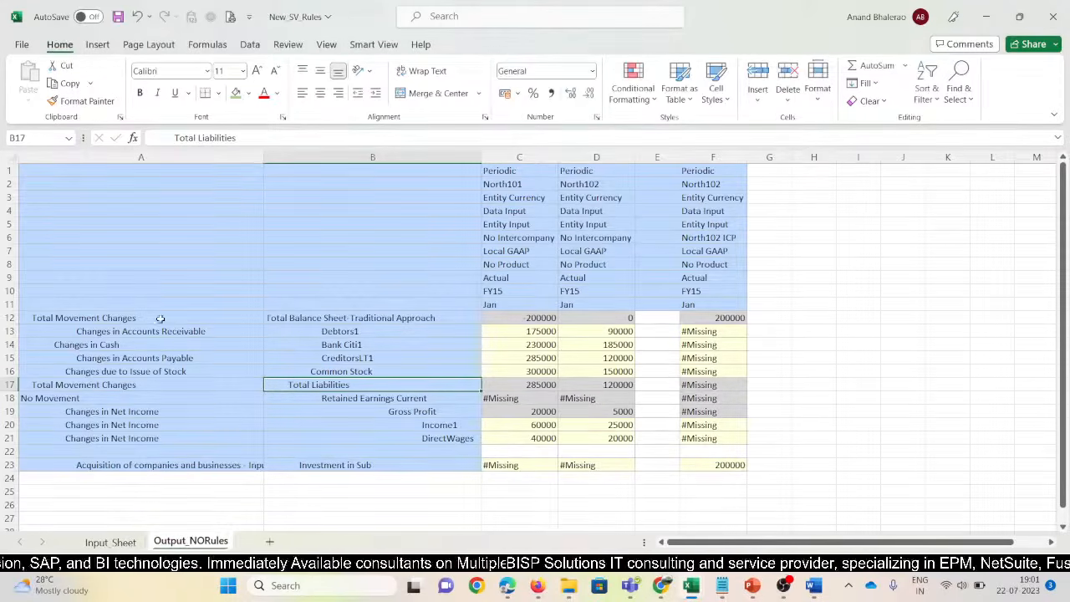
Connect the sheet to FCCS_11670, refresh the ad hoc grid, and narrow column A
left_click(372, 45)
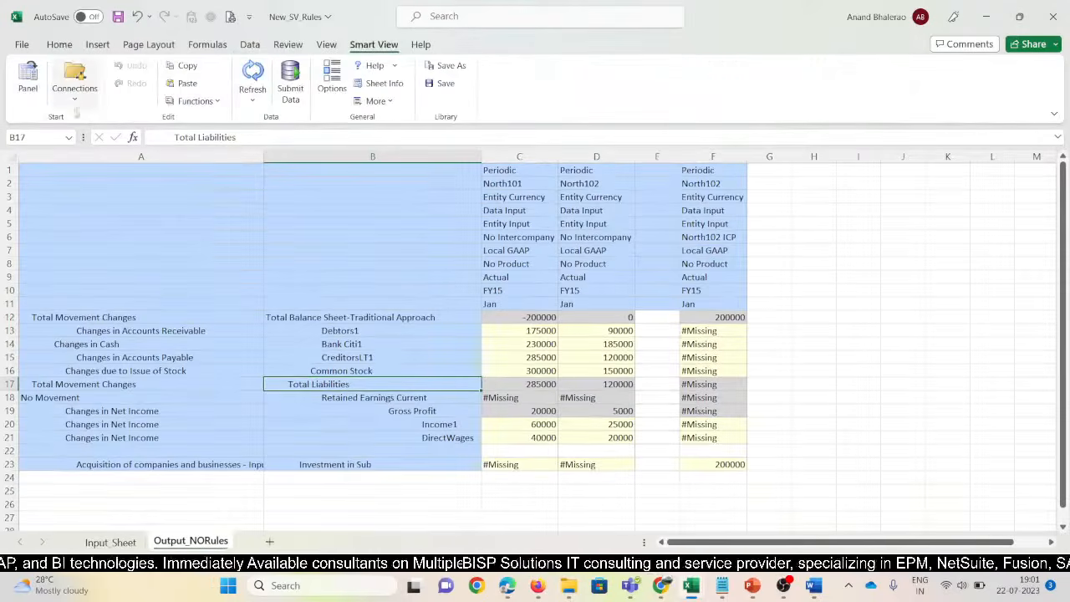
left_click(74, 84)
mouse_move(90, 129)
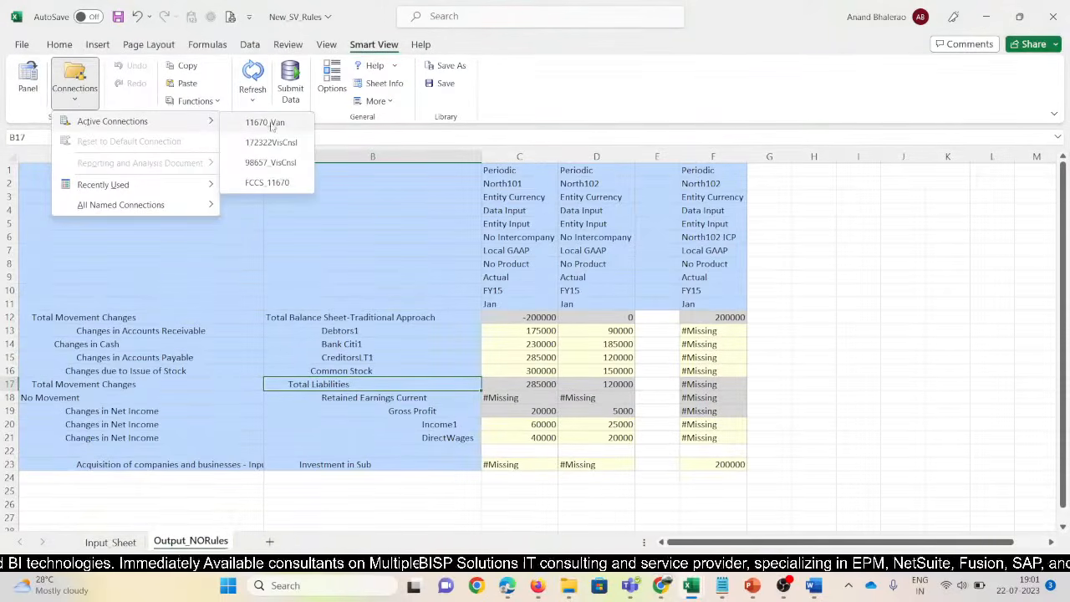
left_click(283, 184)
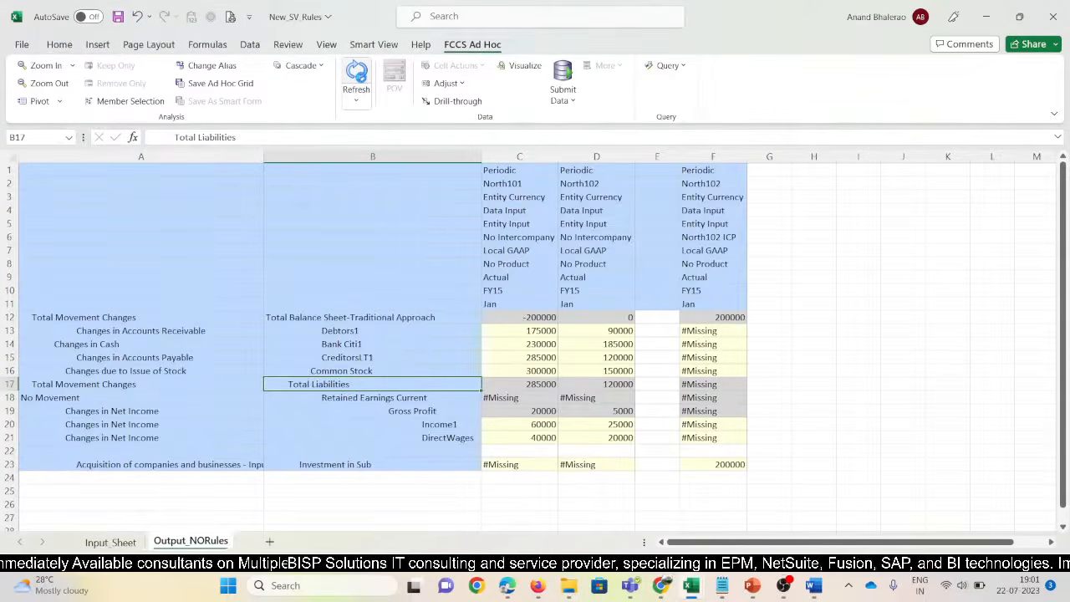
left_click(356, 79)
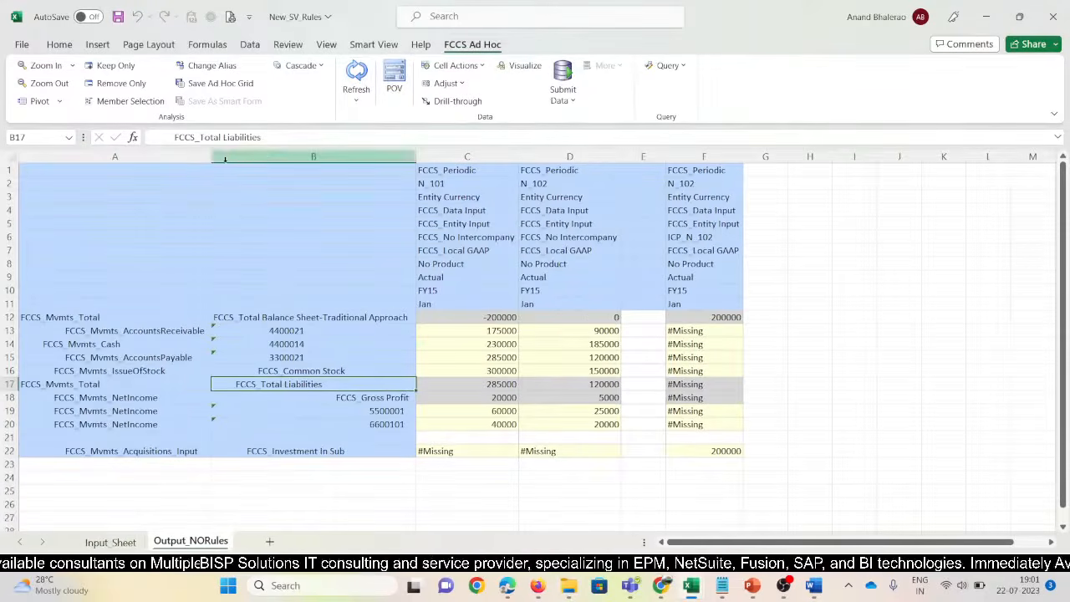
left_click_drag(211, 157, 199, 156)
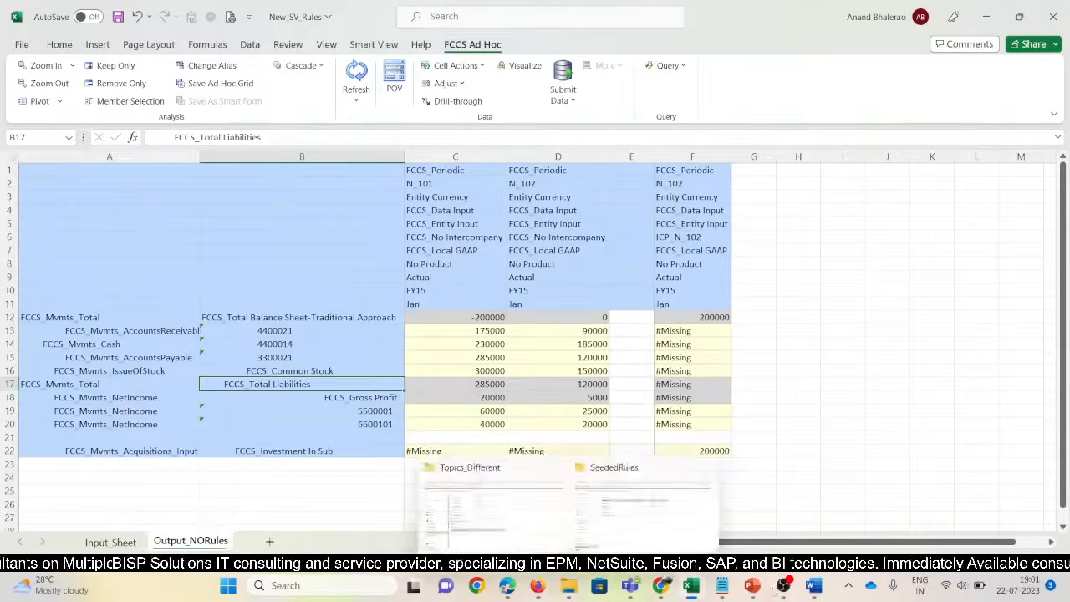
Look over the SeededRules_Final presentation, then switch back to the Excel workbook
mouse_move(724, 590)
left_click(563, 268)
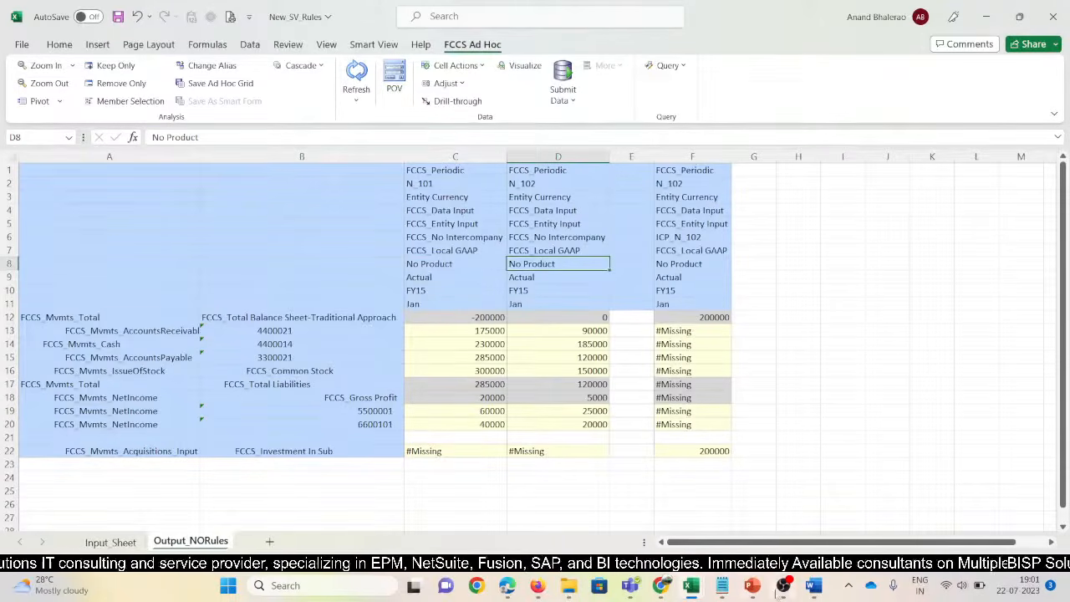
mouse_move(754, 587)
left_click(678, 494)
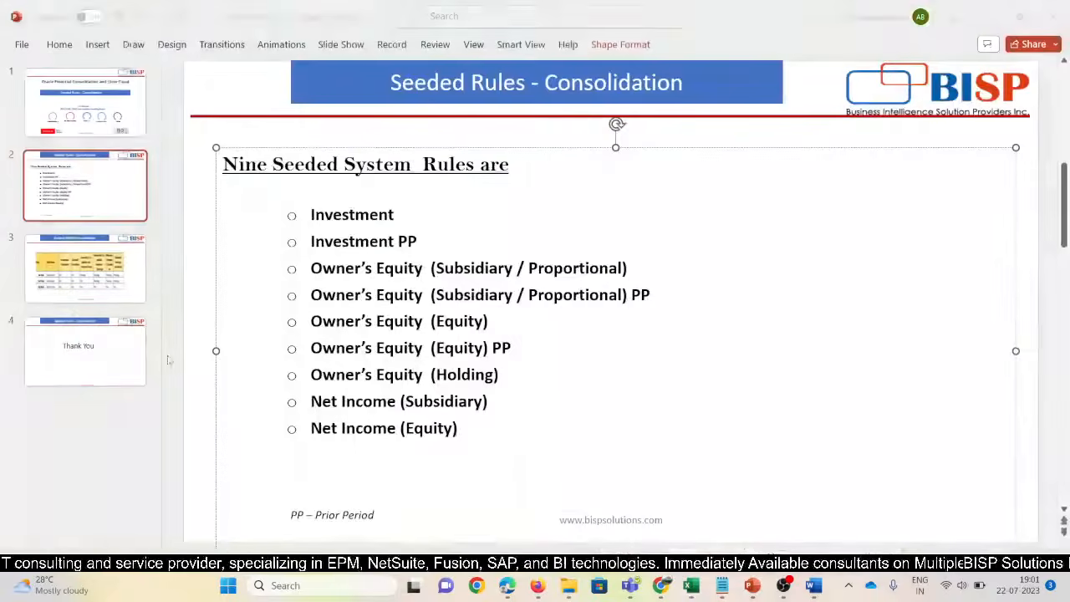
left_click(84, 227)
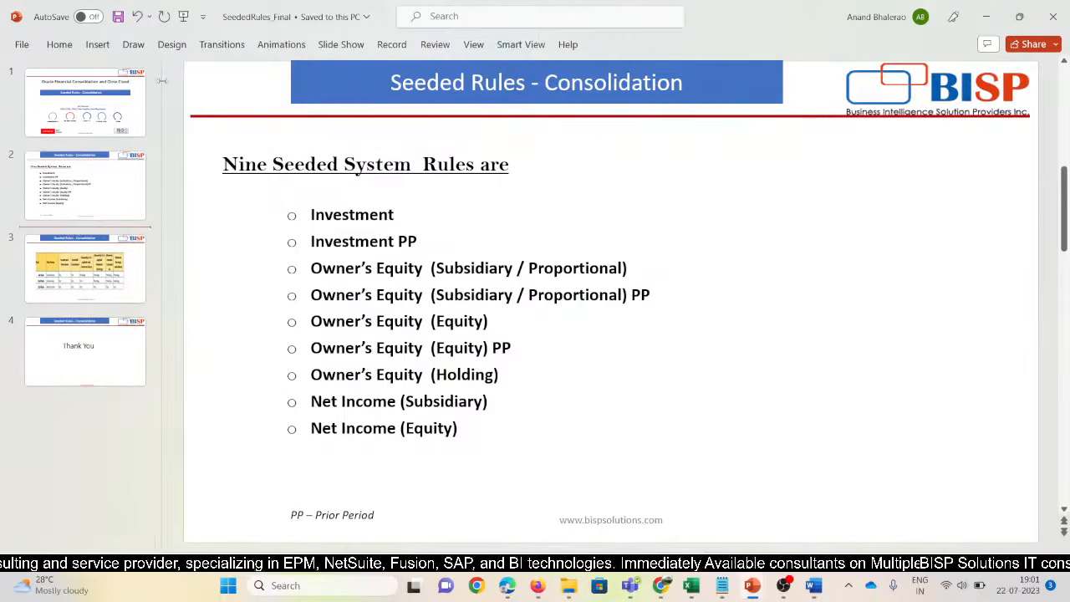
key("alt+Tab")
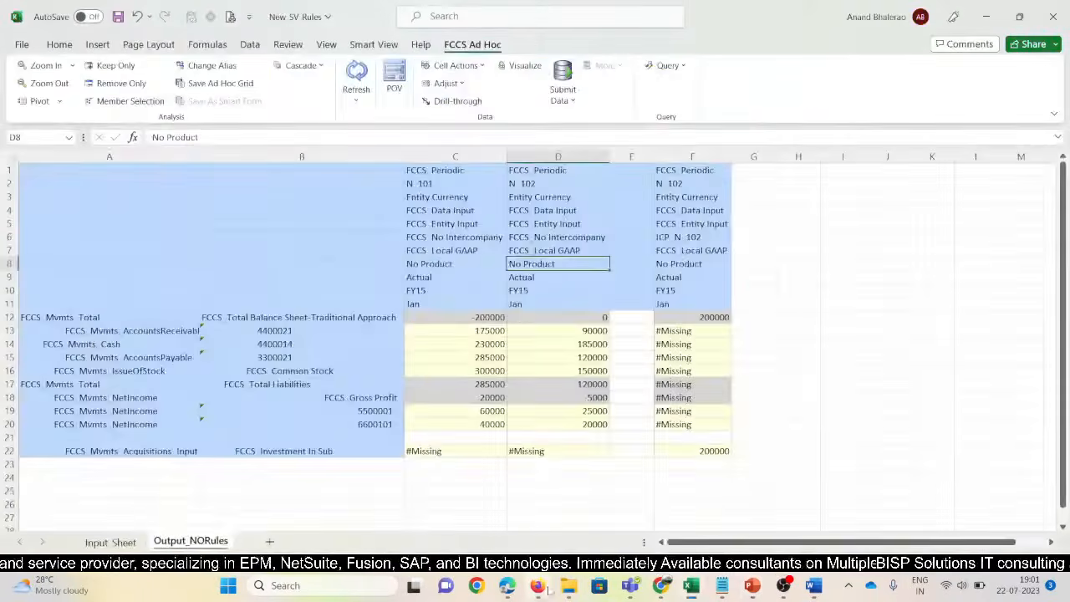
In the SeededRules folder, create a new text document named Seededrules
mouse_move(568, 585)
left_click(513, 535)
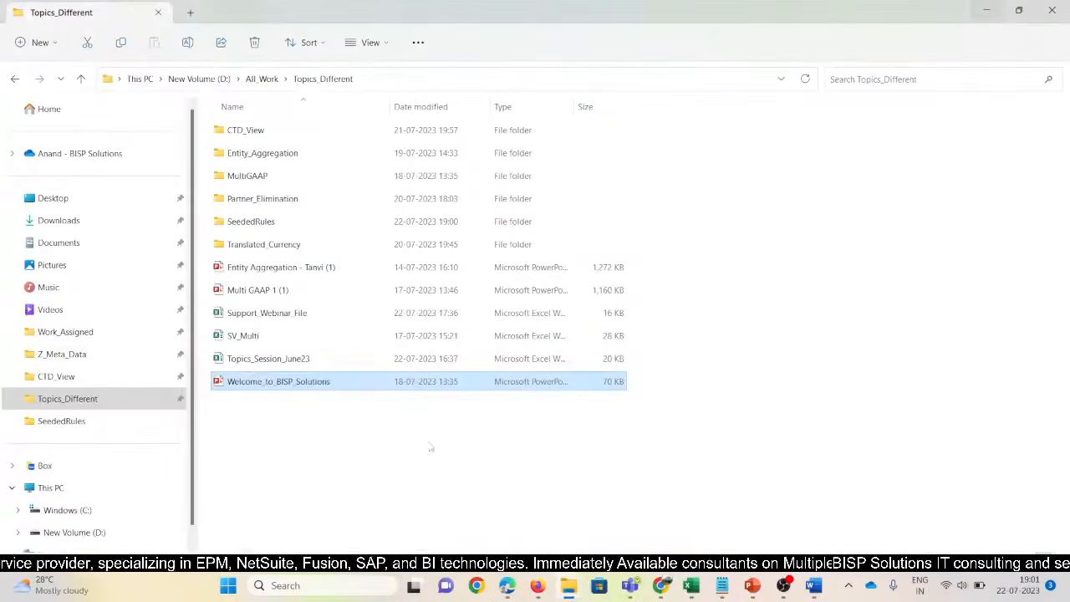
mouse_move(571, 590)
left_click(643, 510)
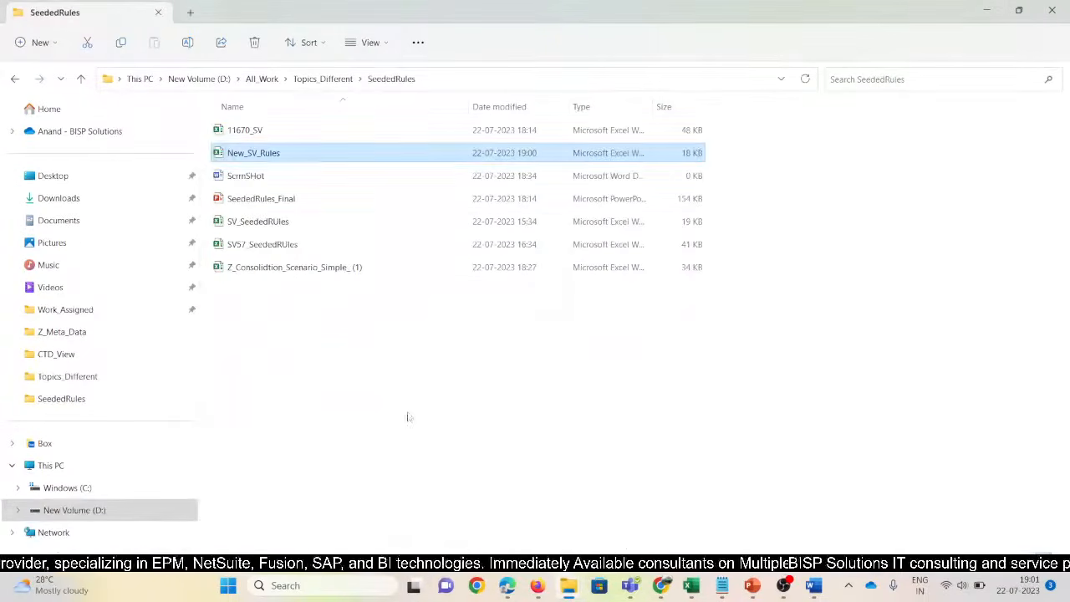
right_click(391, 389)
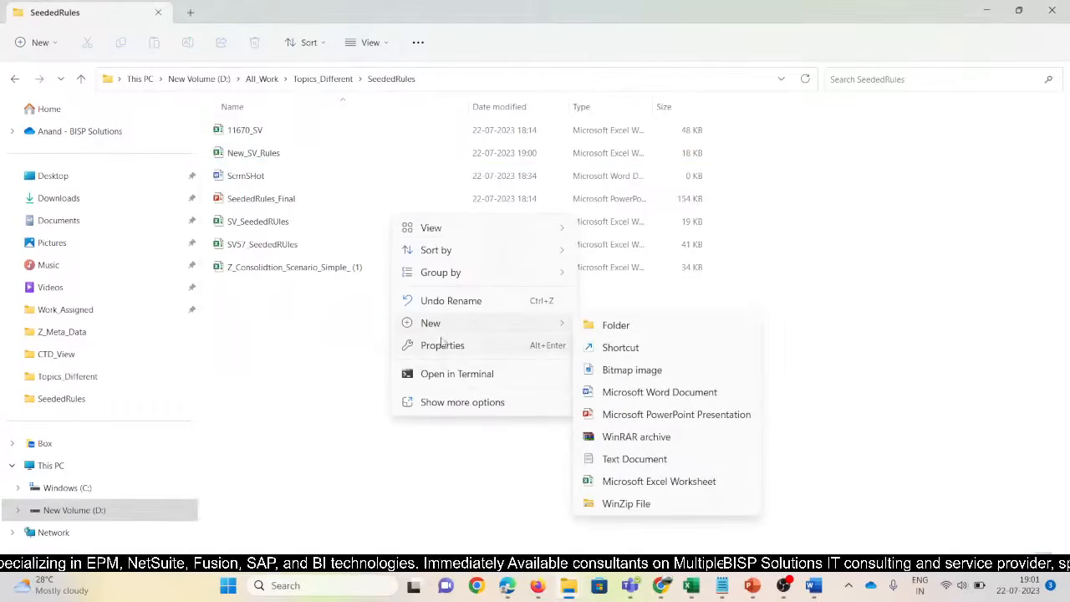
left_click(649, 461)
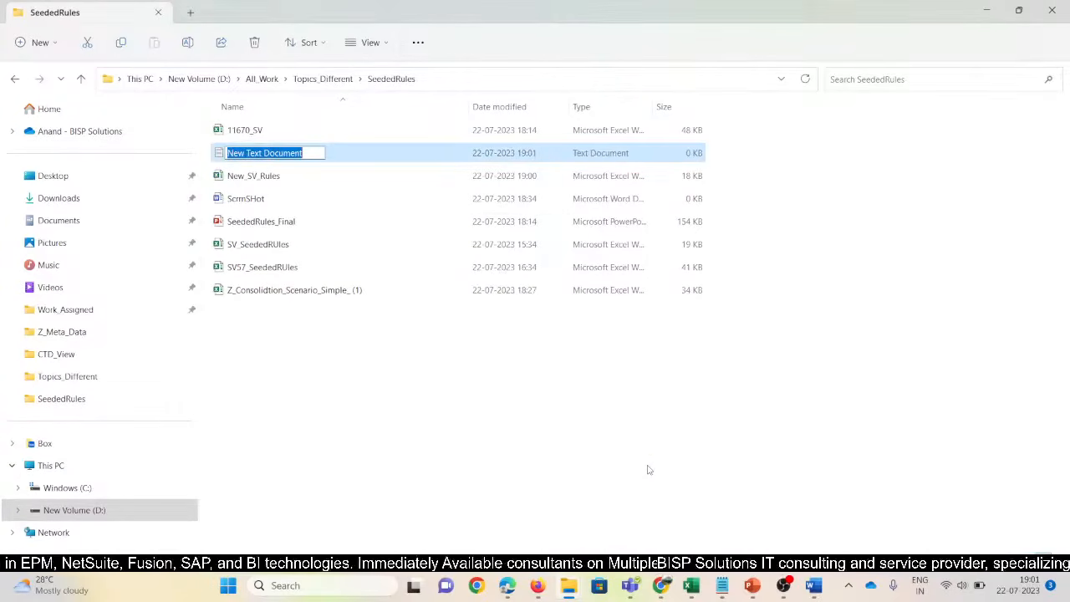
type("Seeded")
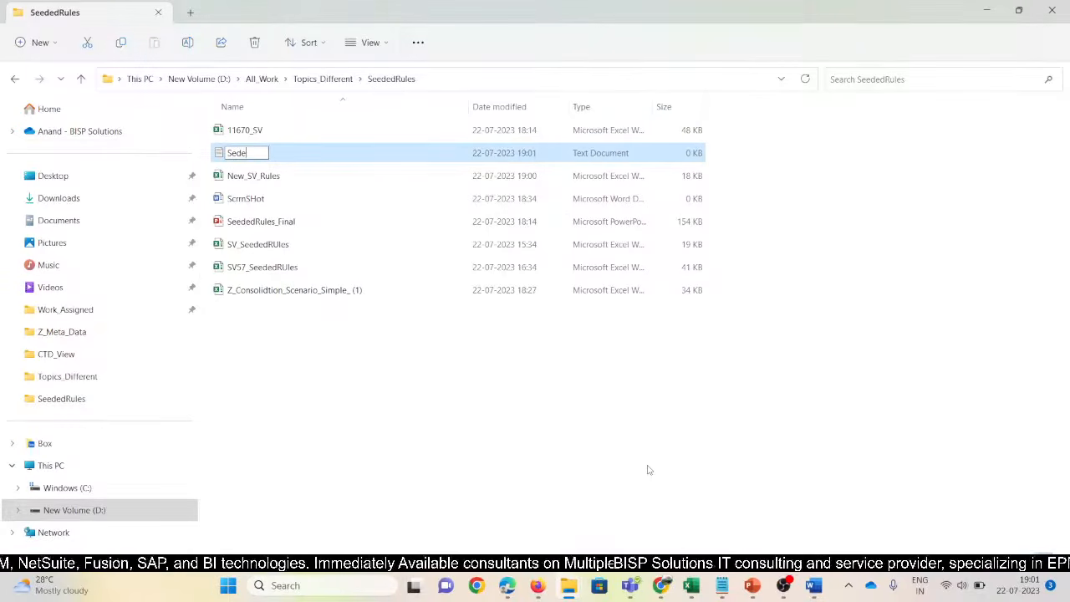
type("rules")
key("Return")
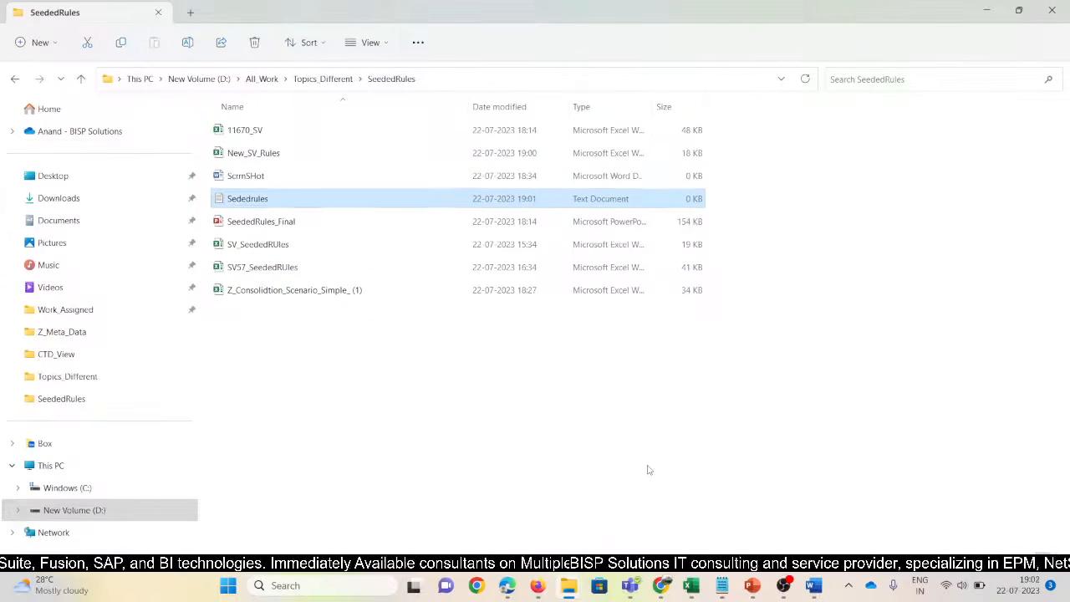
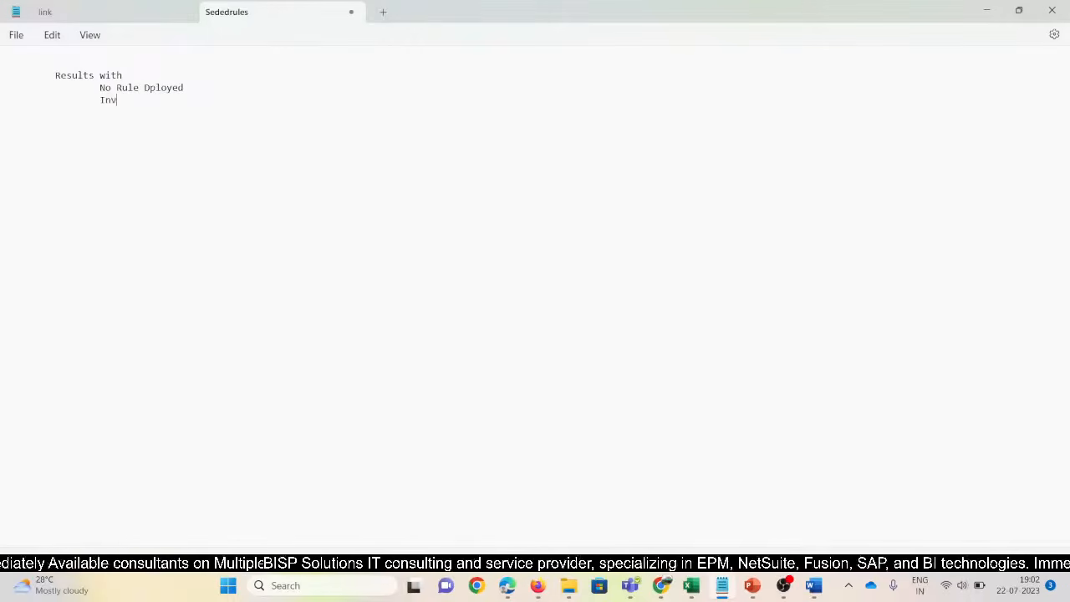
Duplicate the Investment Rules Deployed line and change the copy to Owners Rules Deployed
type("ment Rules Deployed")
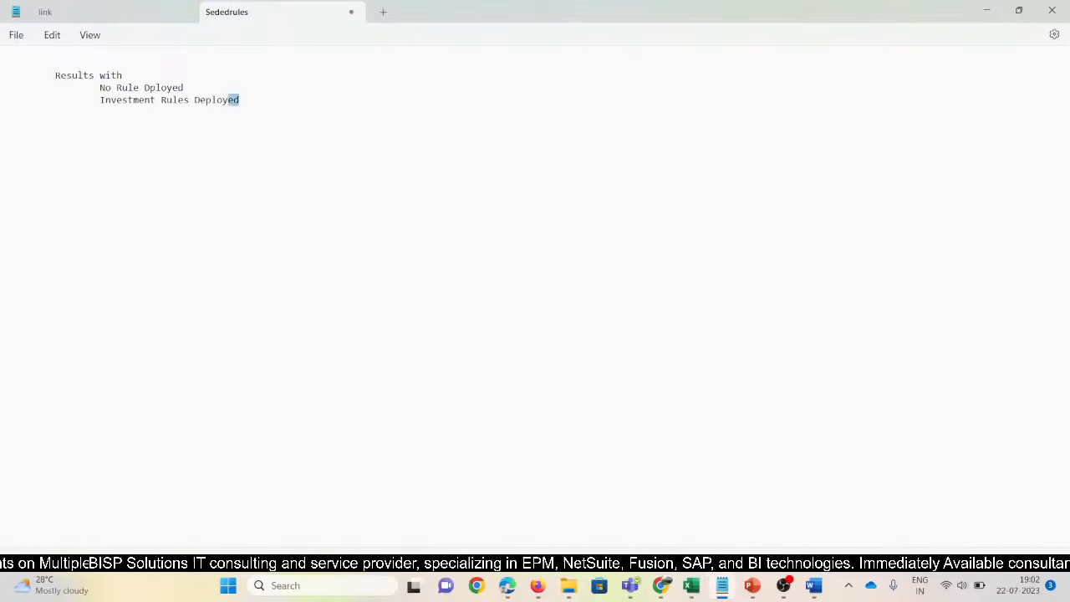
key("shift+Up")
key("shift+Down")
key("shift+Left")
key("shift+Left")
key("shift+Left")
key("shift+Left")
key("shift+Left")
key("shift+Left")
key("shift+Left")
key("shift+Left")
key("shift+Left")
key("shift+Left")
key("shift+Left")
key("shift+Left")
key("shift+Left")
key("shift+Left")
key("shift+Left")
key("ctrl+c")
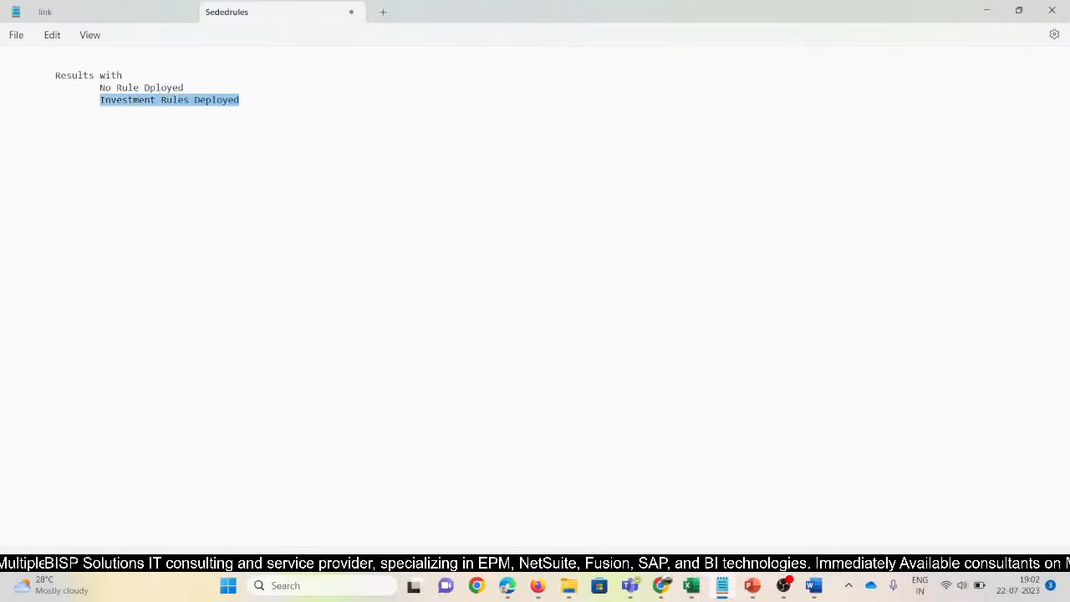
key("Right")
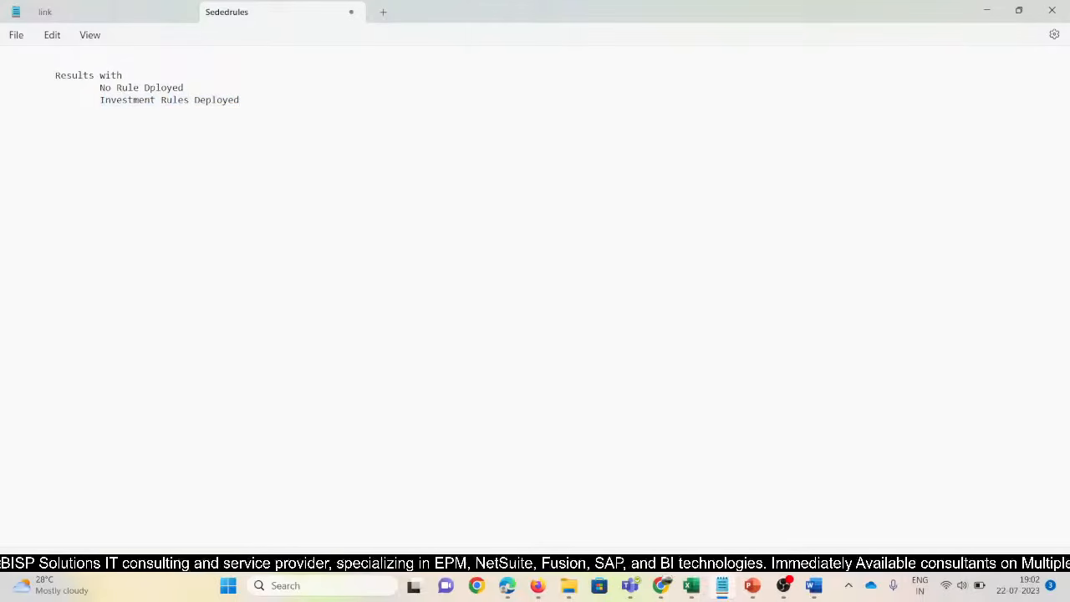
key("ctrl+v")
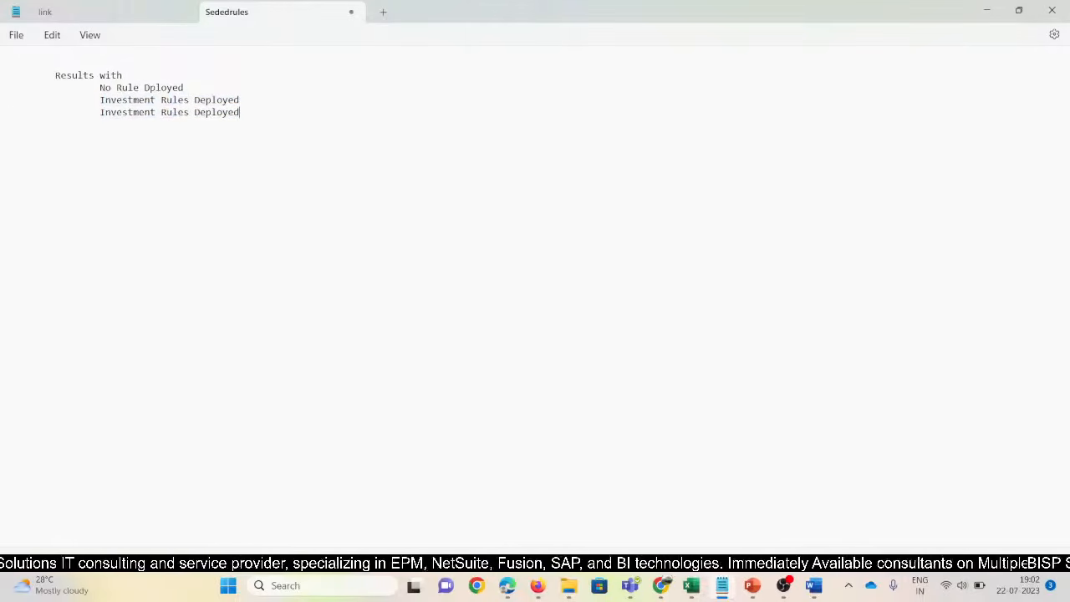
left_click_drag(156, 114, 112, 115)
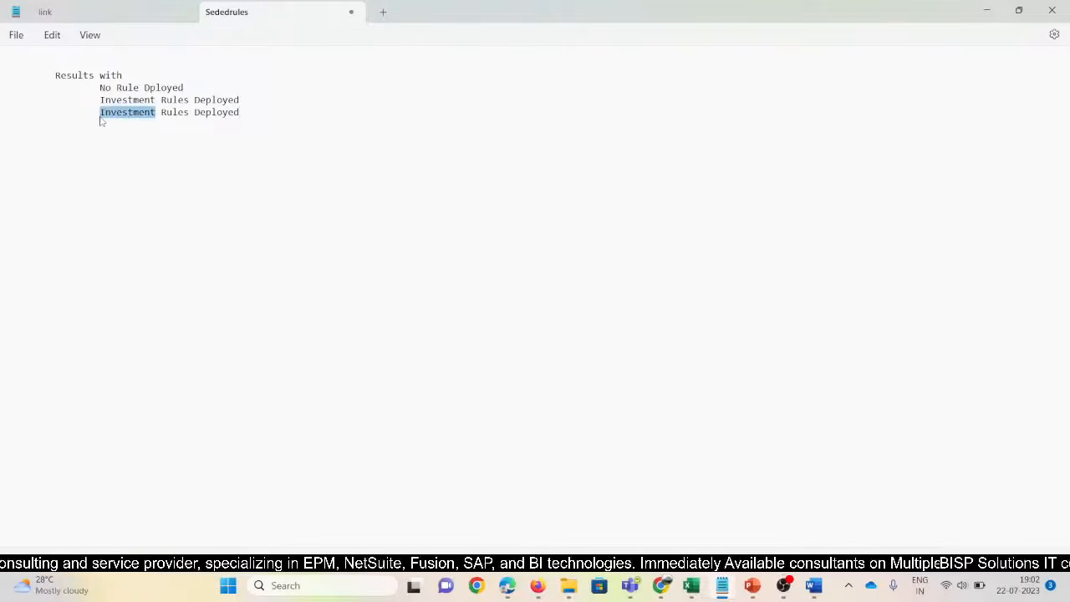
type("Owners")
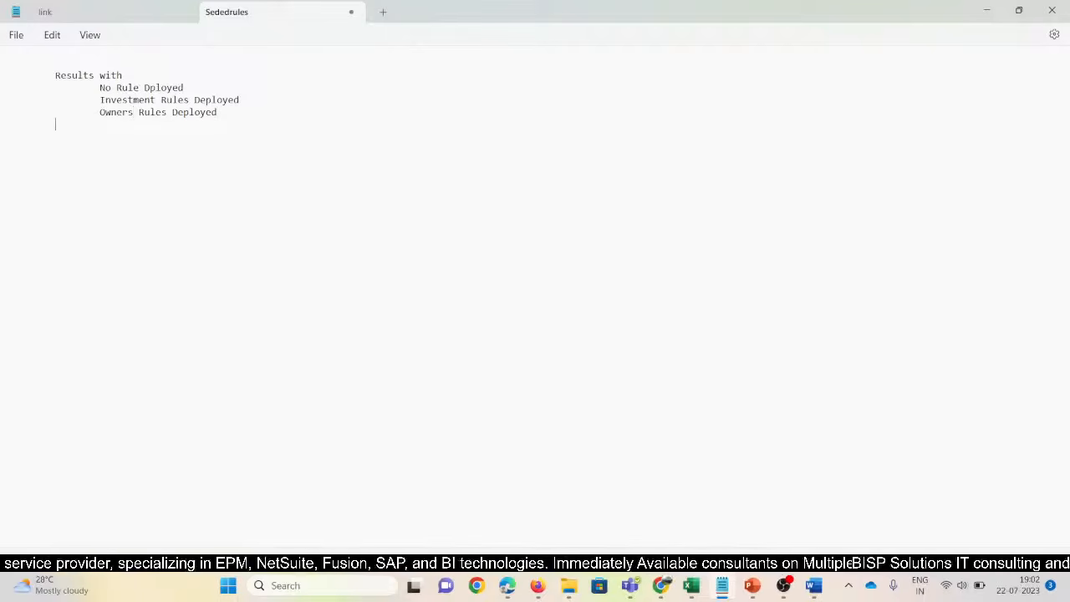
Add a Net Income Rules Deployed line and correct 'Dployed' to 'Deployed' on the No Rule line
key("ctrl+v")
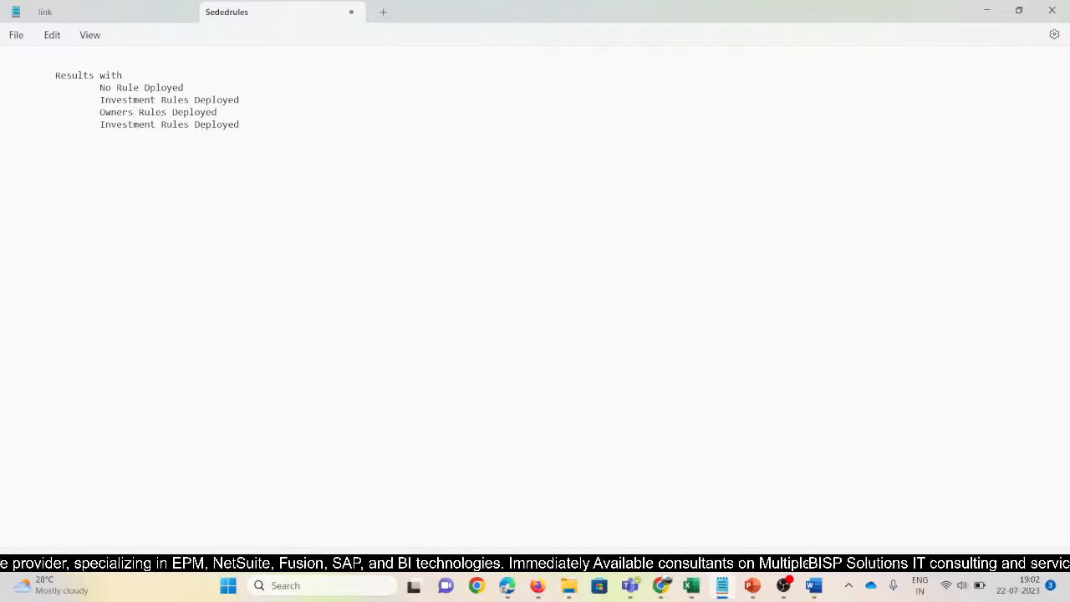
left_click_drag(156, 123, 101, 124)
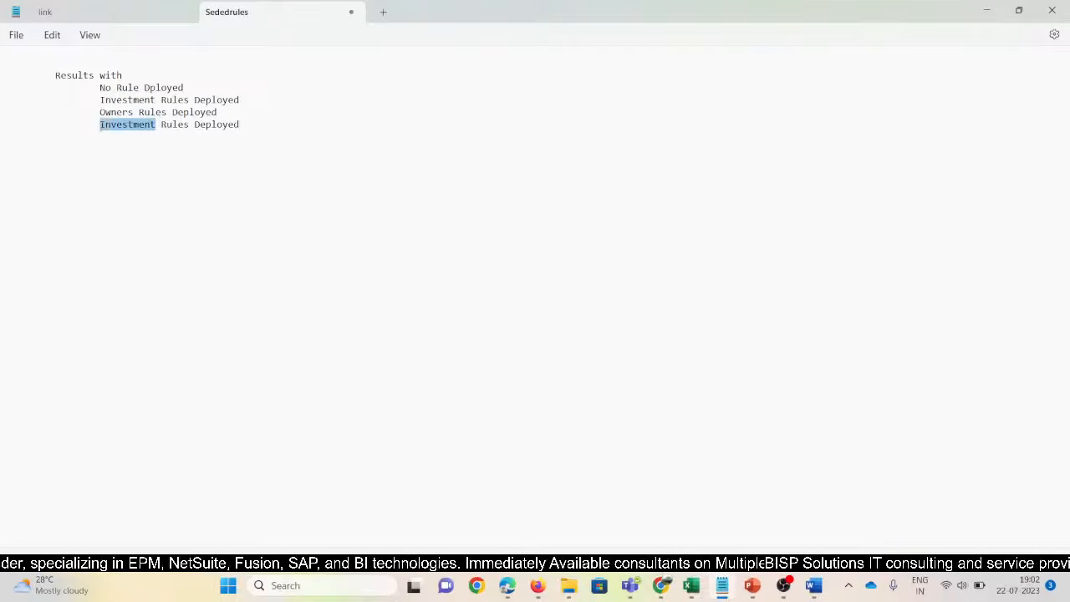
type("Net Inco")
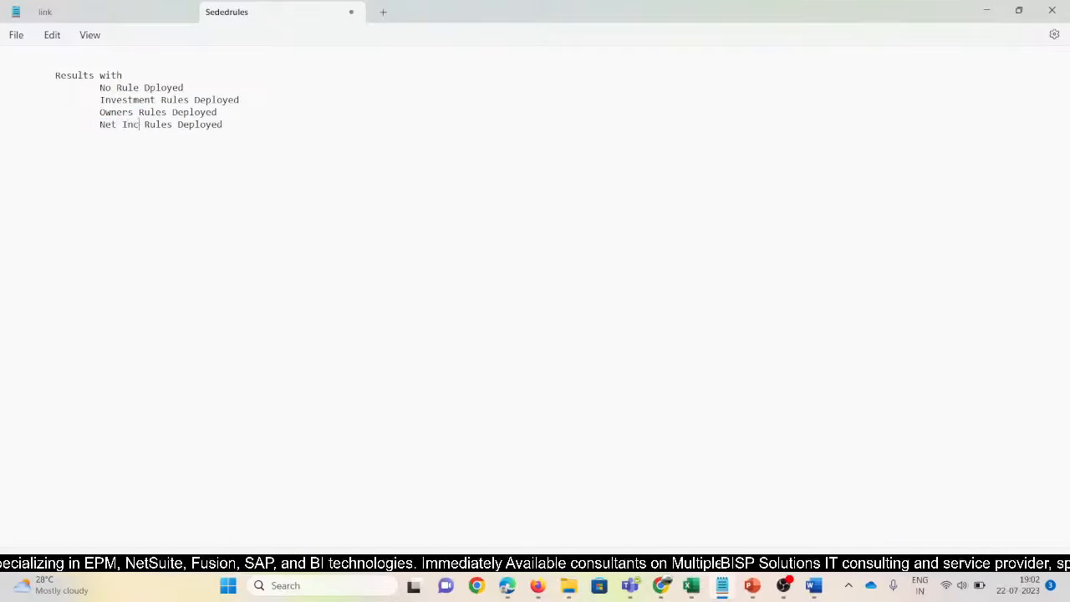
type("me")
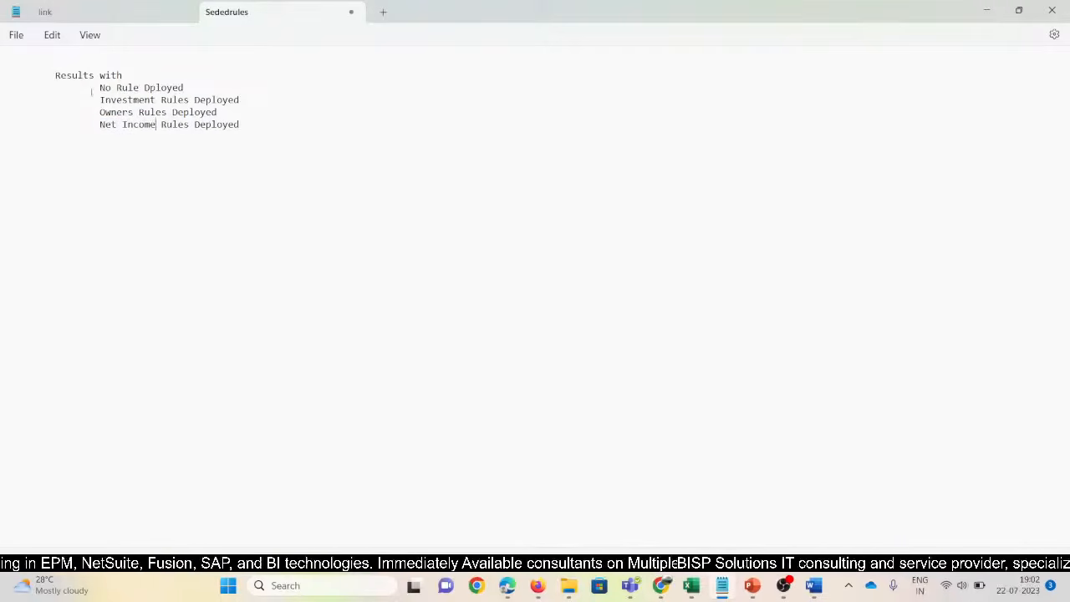
left_click_drag(100, 87, 183, 86)
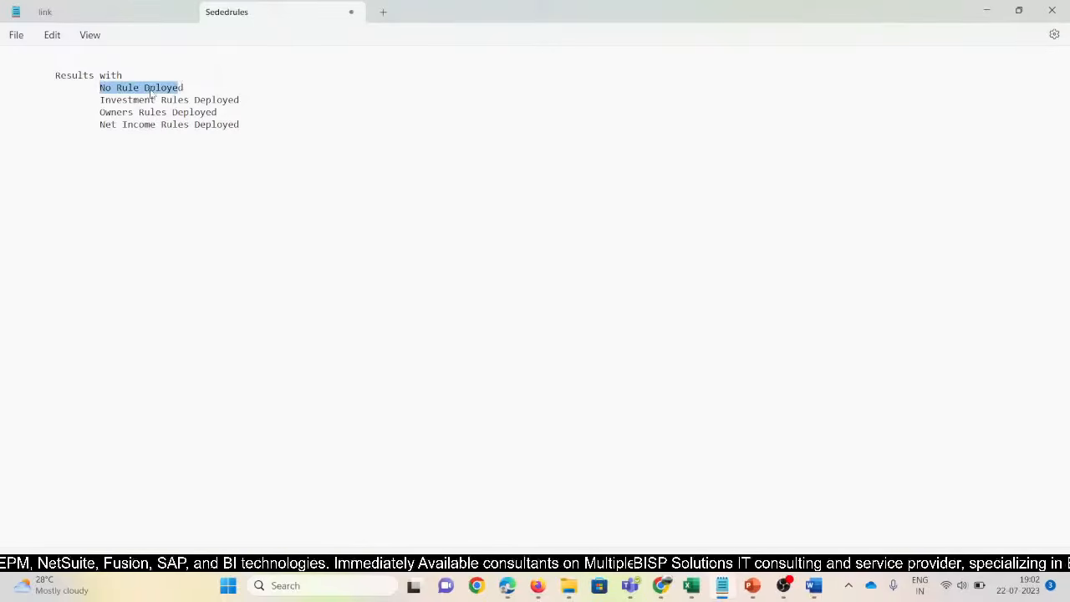
left_click(145, 87)
type("e")
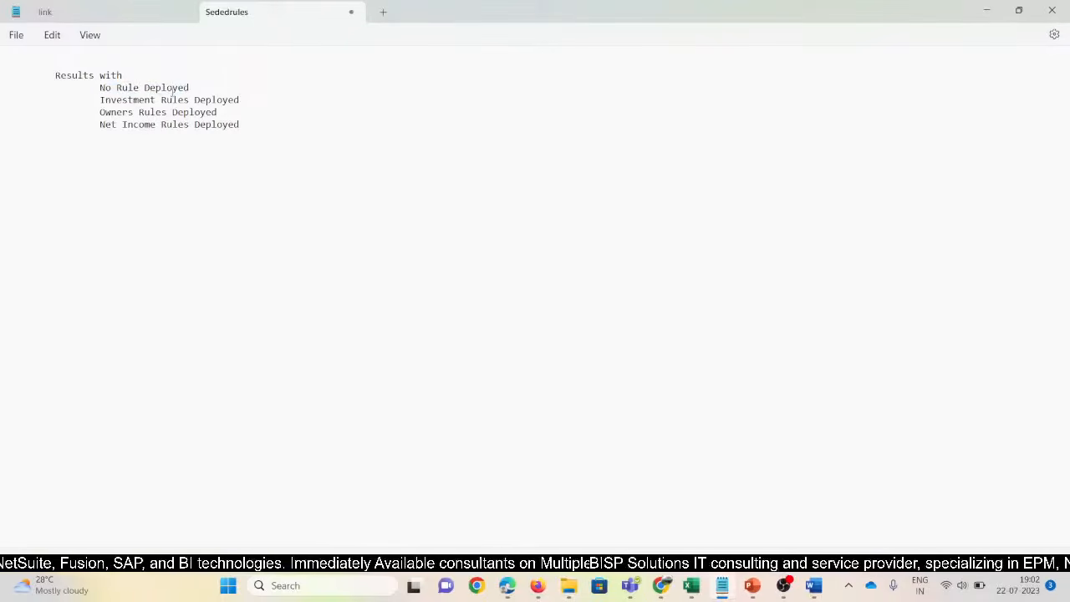
Bring New_SV_Rules to the front, check its Smart View sheet info, and narrow column A
mouse_move(693, 590)
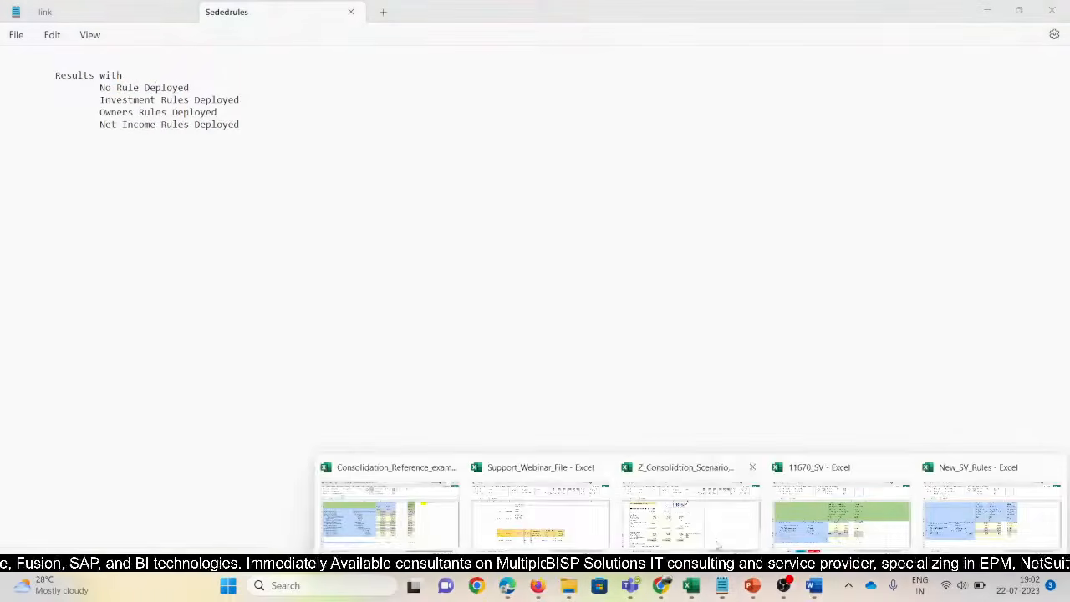
left_click(994, 506)
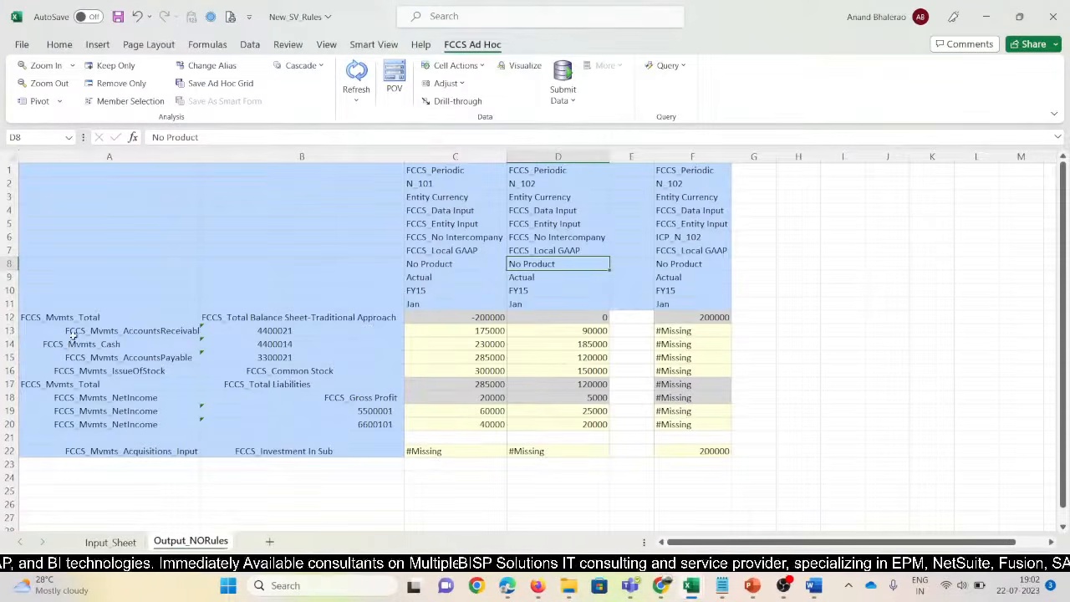
left_click(374, 44)
left_click(400, 86)
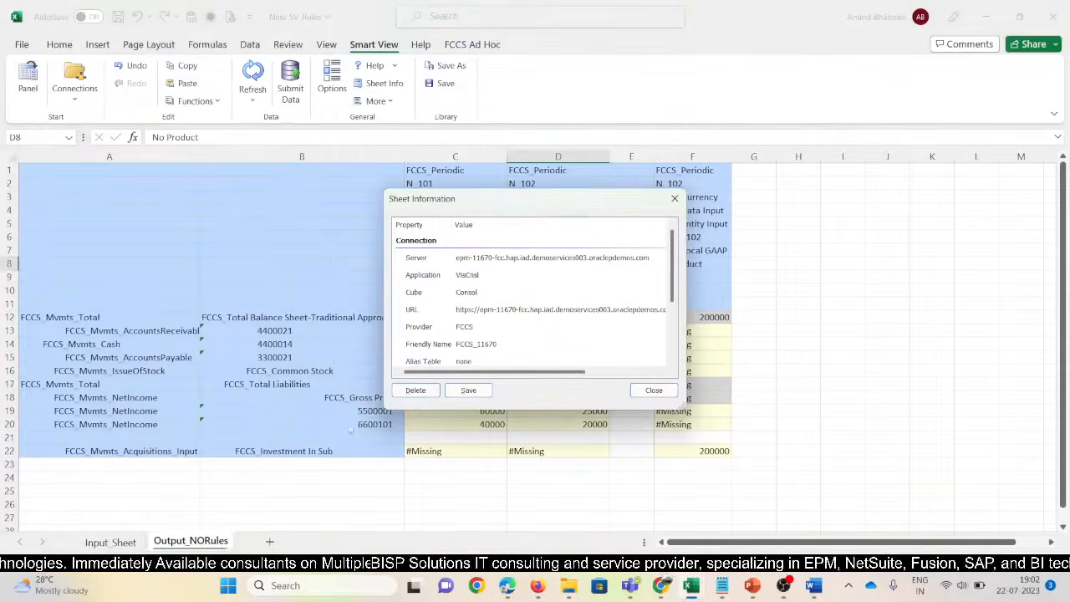
left_click(654, 391)
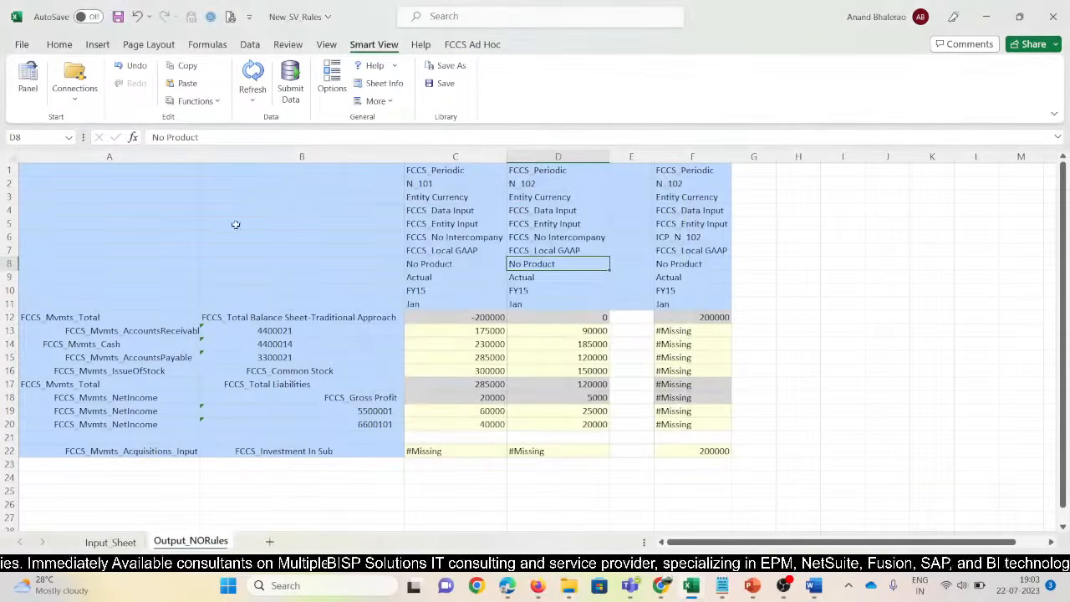
left_click_drag(201, 158, 190, 158)
left_click_drag(425, 174, 637, 306)
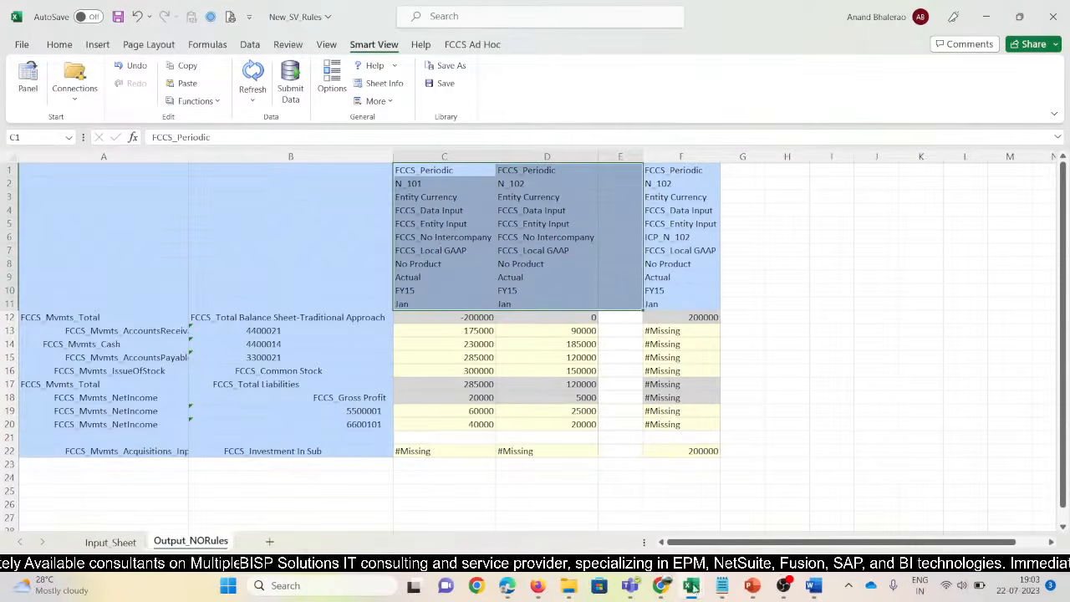
Copy the TotalW100 entity member from the 11670 SV workbook's Output1_IV sheet
mouse_move(691, 586)
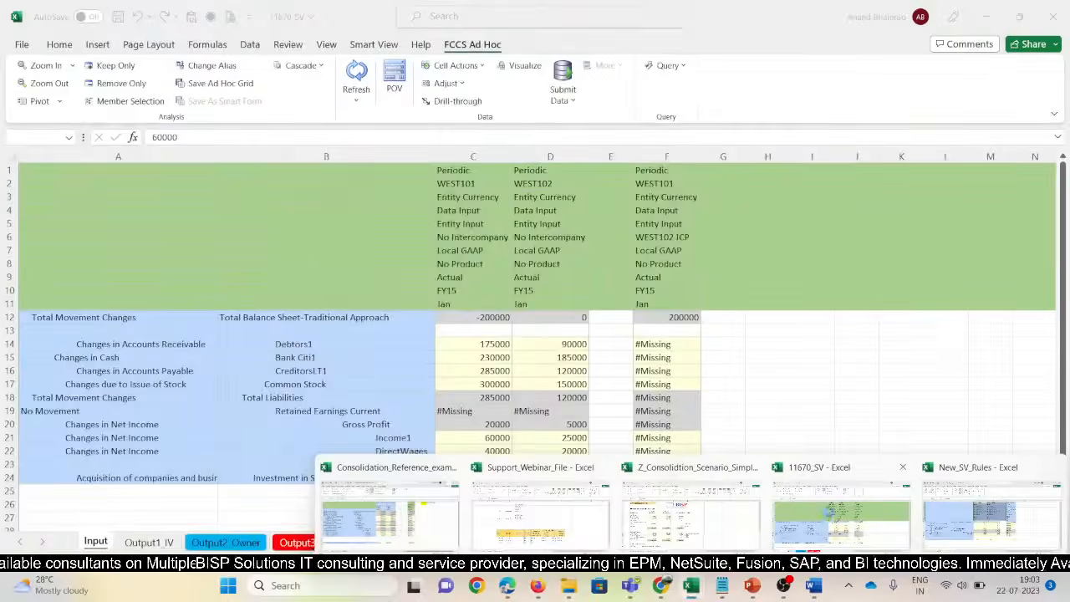
left_click(840, 512)
left_click(149, 543)
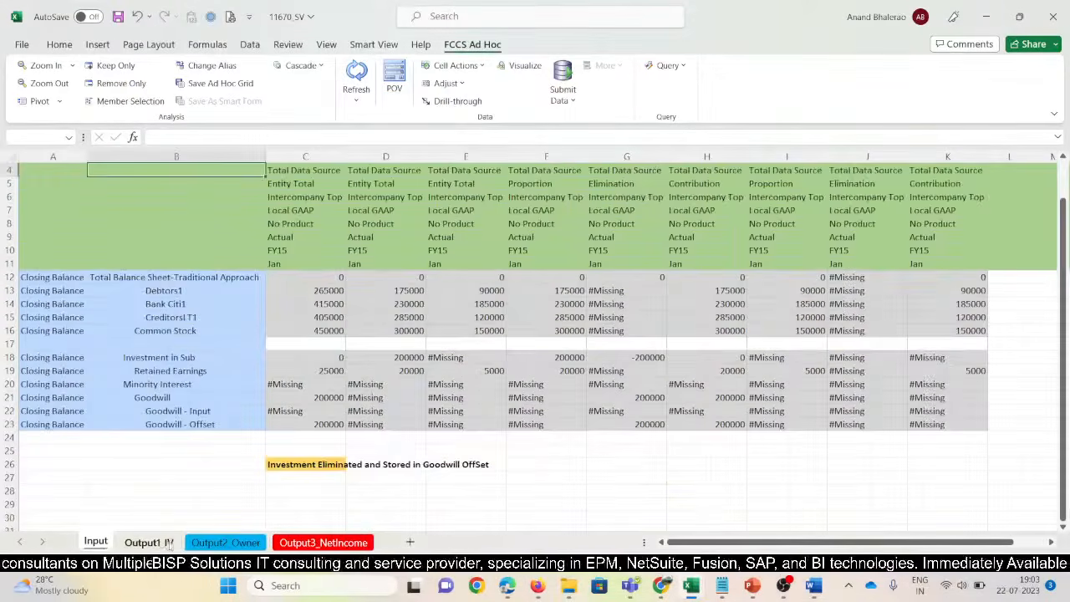
scroll(320, 296, "up", 2)
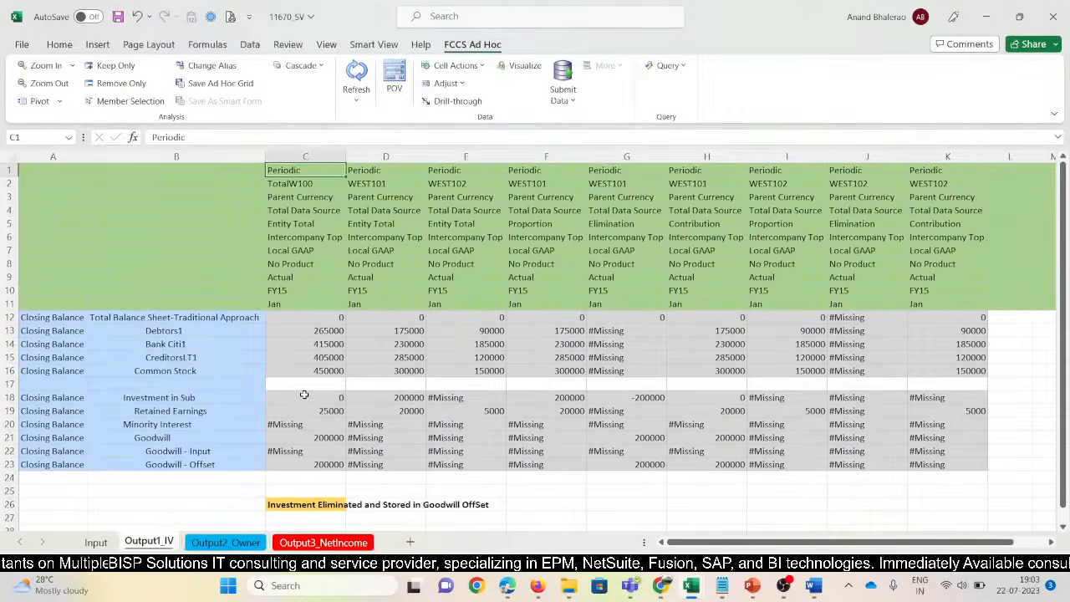
key("Down")
key("Up")
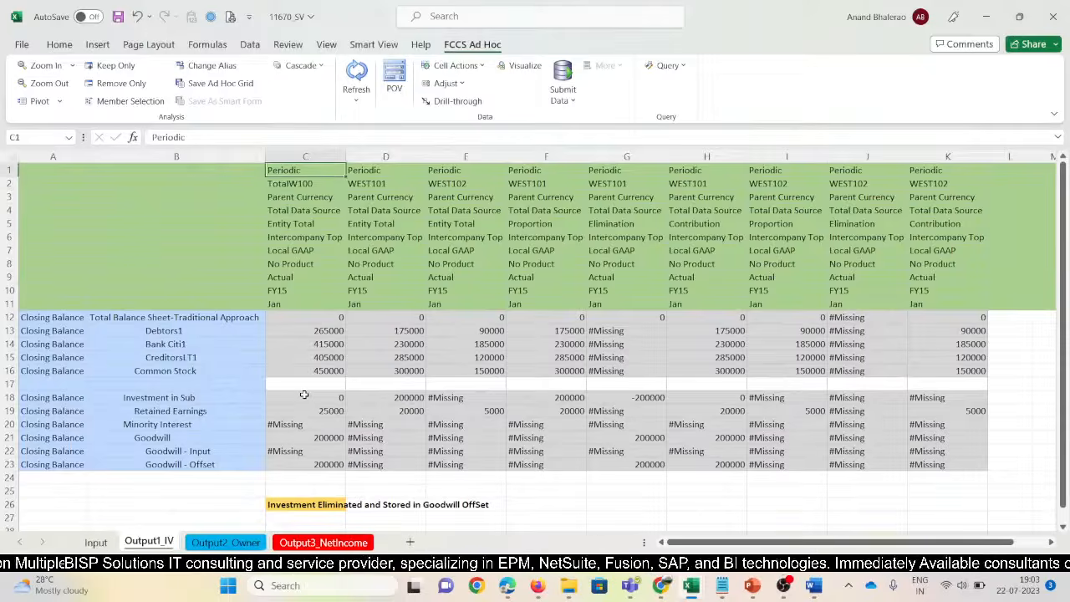
key("alt+Tab")
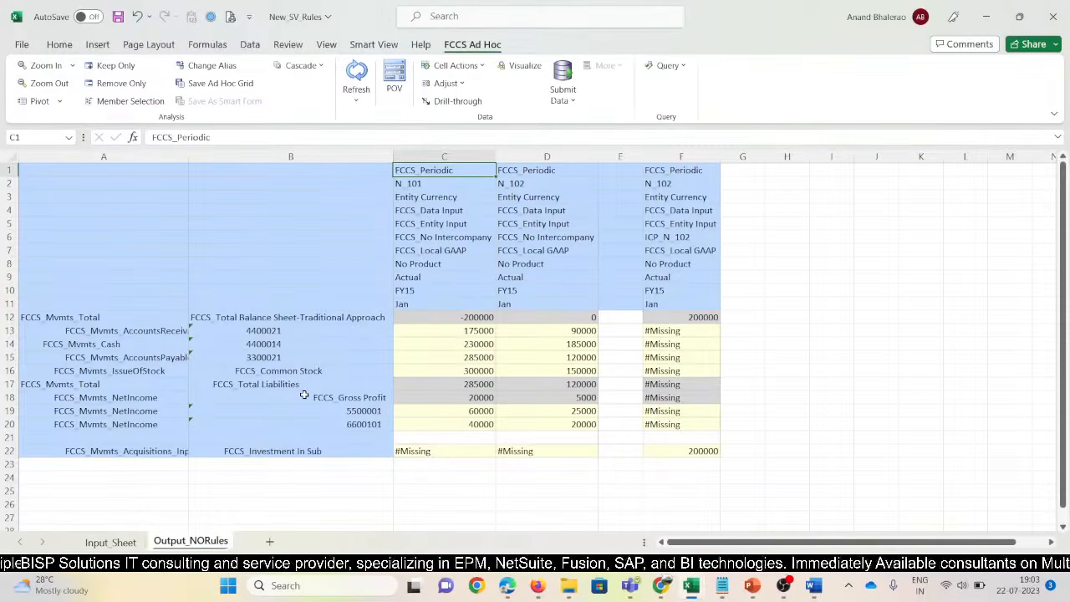
key("Down")
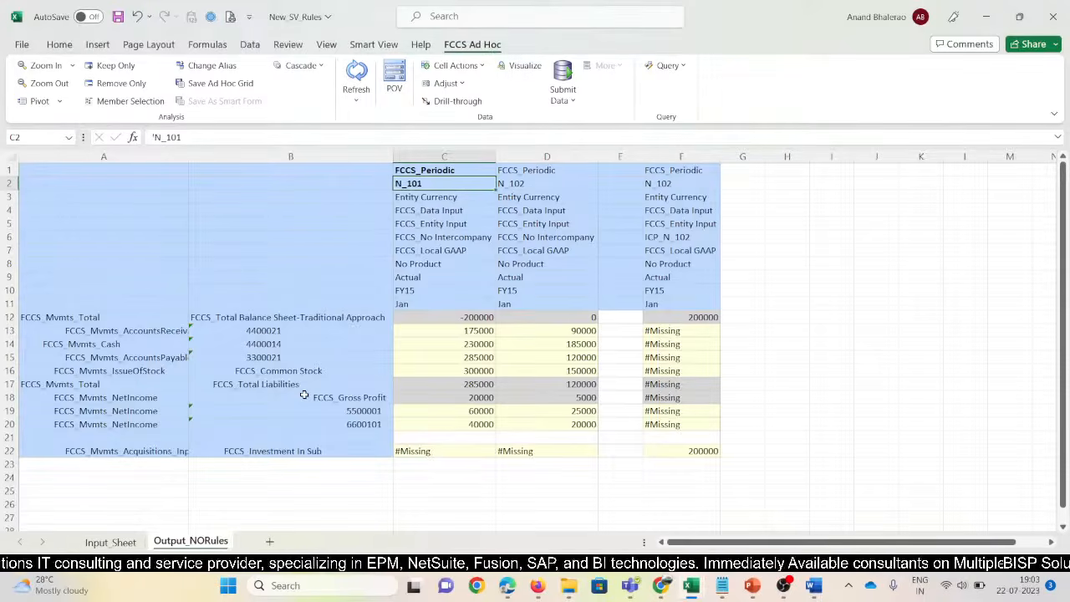
Replace N_101 in C2 with TotalN100 and refresh the grid
key("alt+Tab")
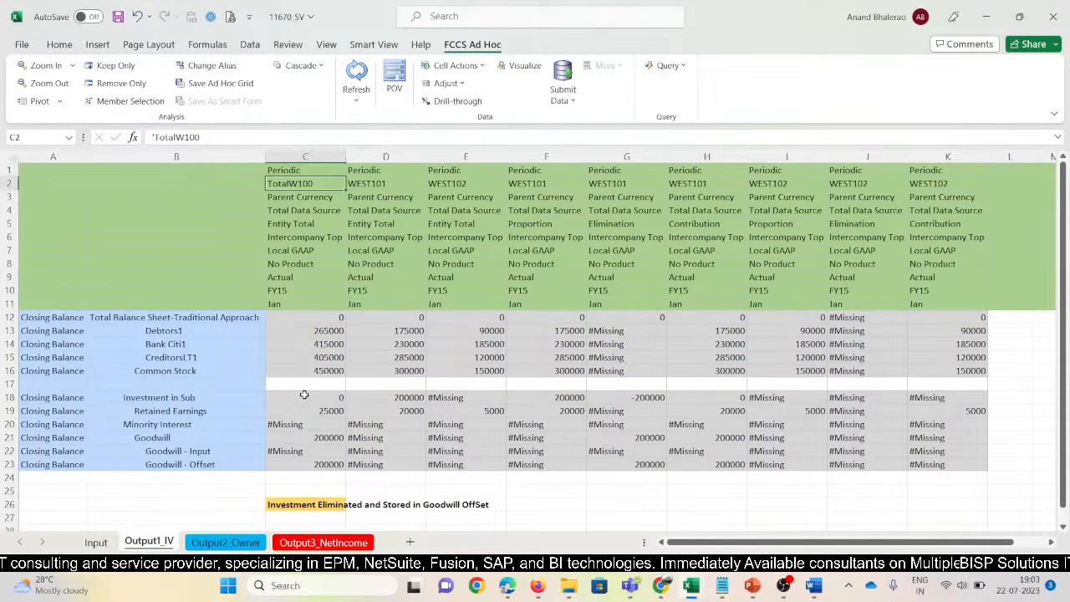
key("alt+Tab")
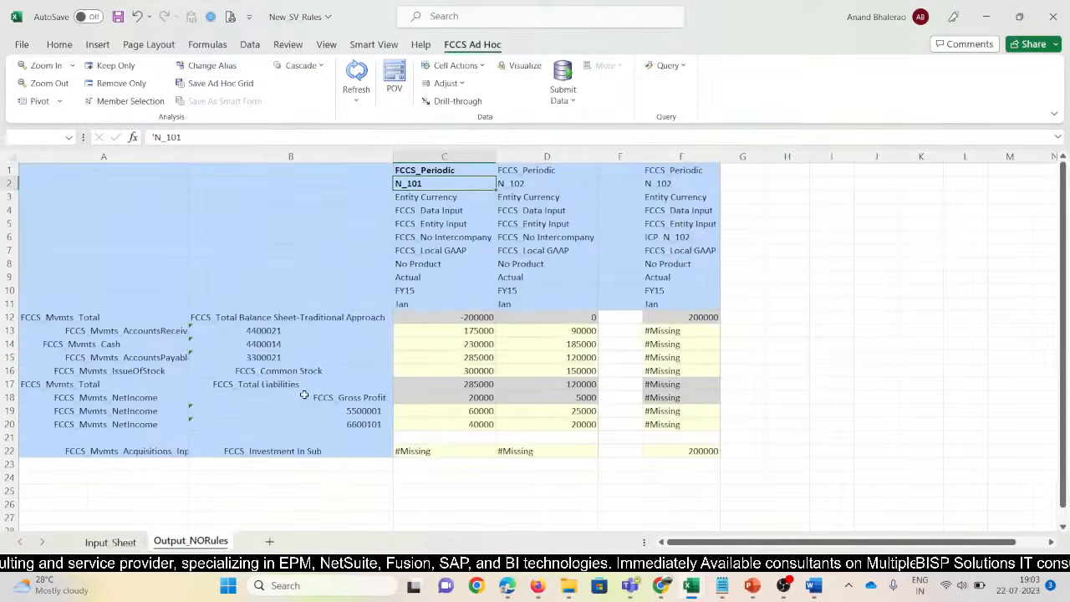
type("'TotalW100")
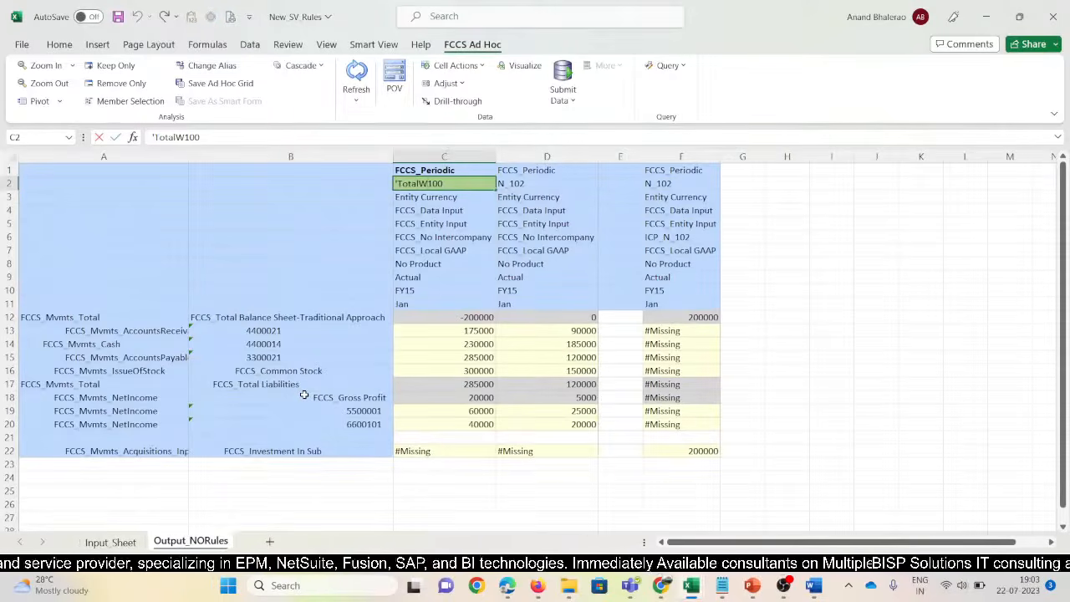
key("BackSpace")
key("BackSpace")
key("BackSpace")
key("BackSpace")
type("N100")
key("Return")
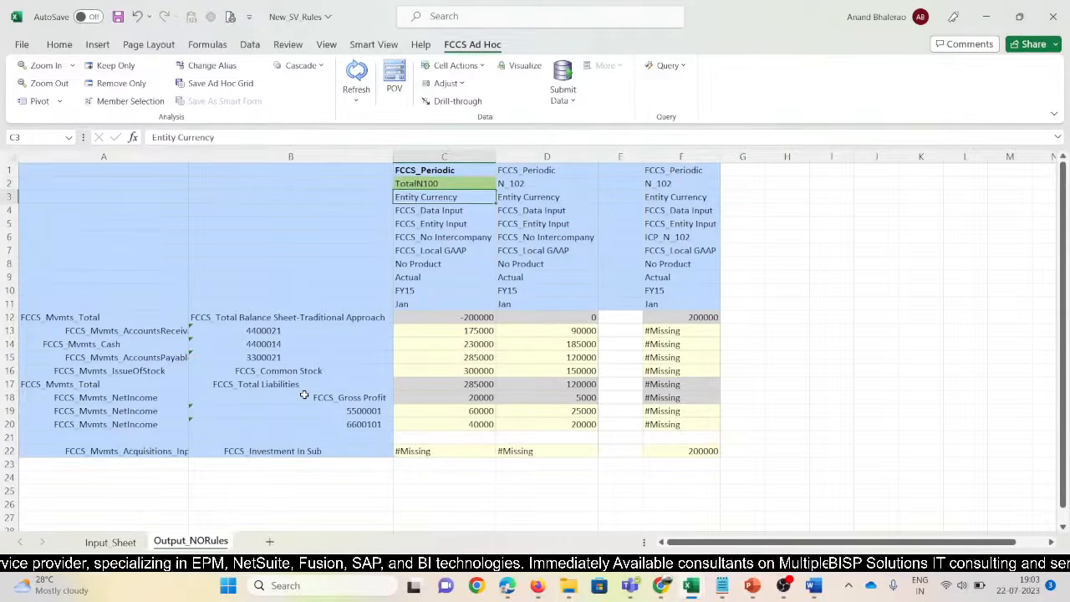
key("Up")
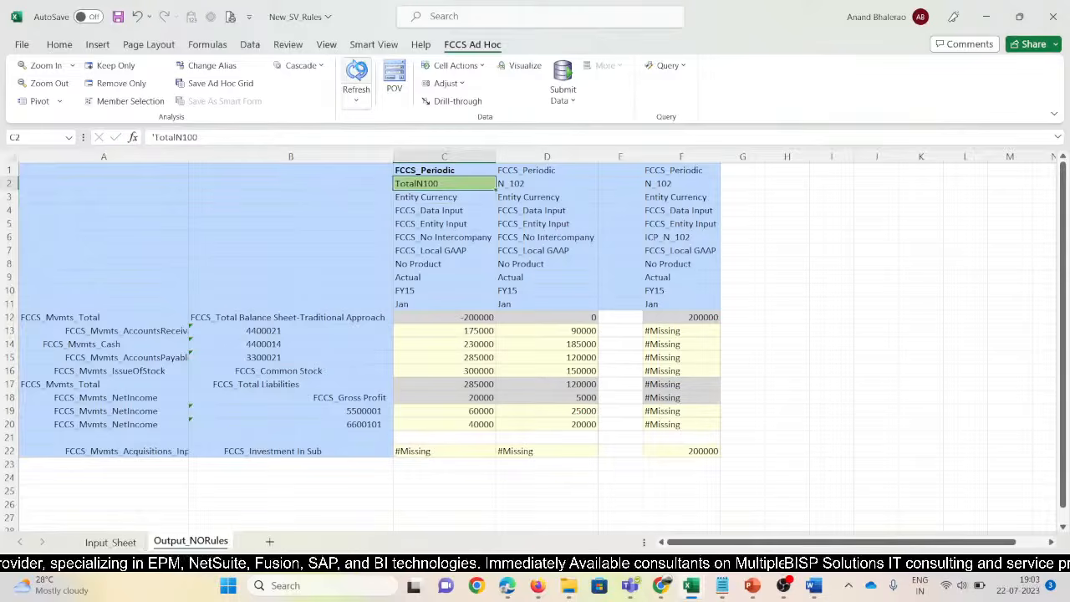
left_click(356, 75)
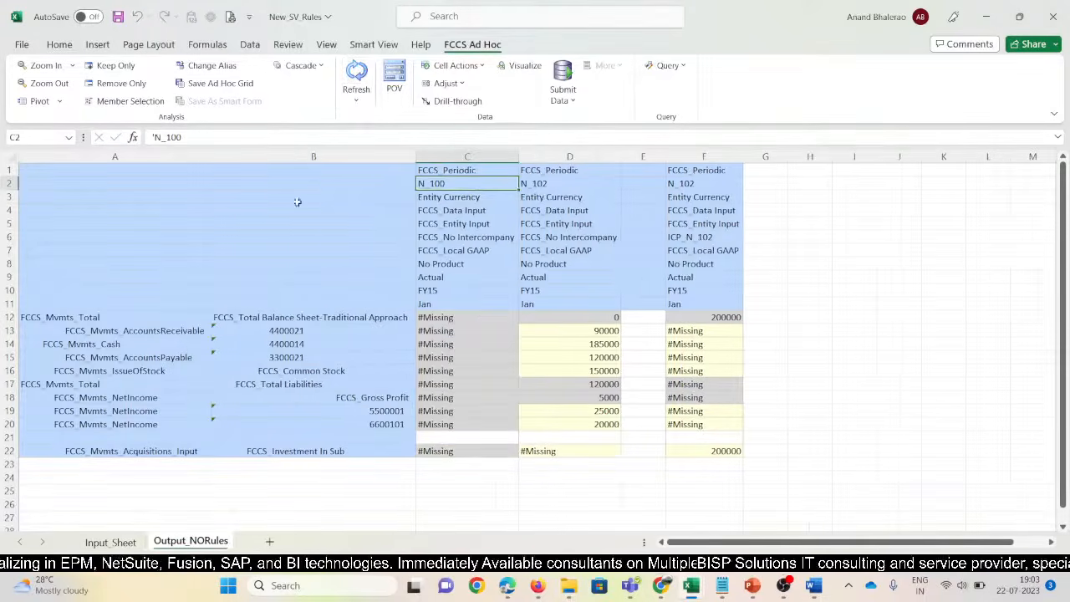
Switch the alias table to Default and resize columns A and C
left_click(212, 65)
left_click(480, 289)
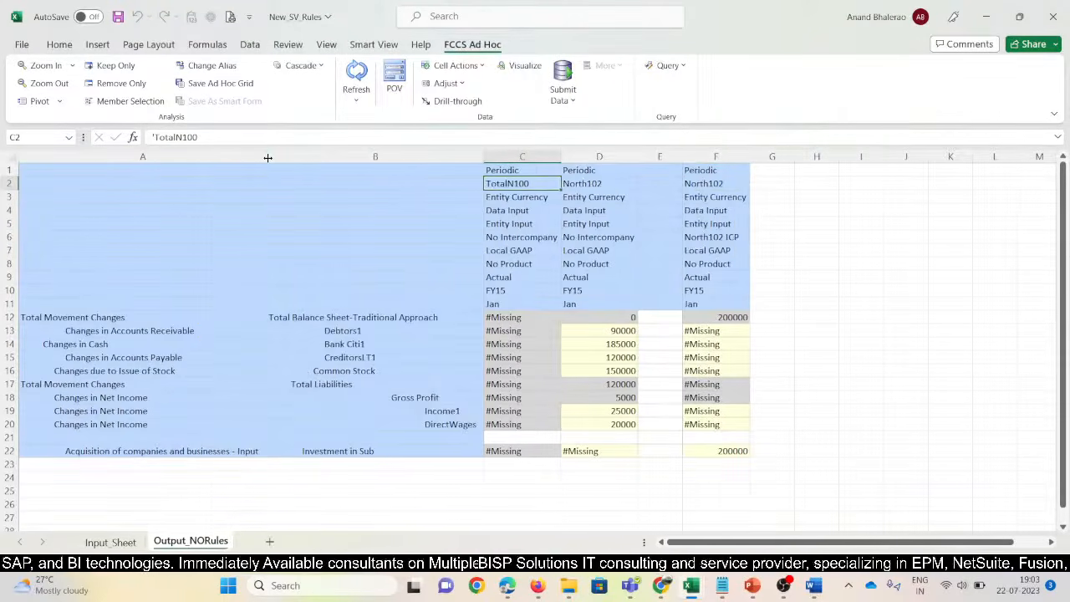
left_click_drag(267, 156, 179, 167)
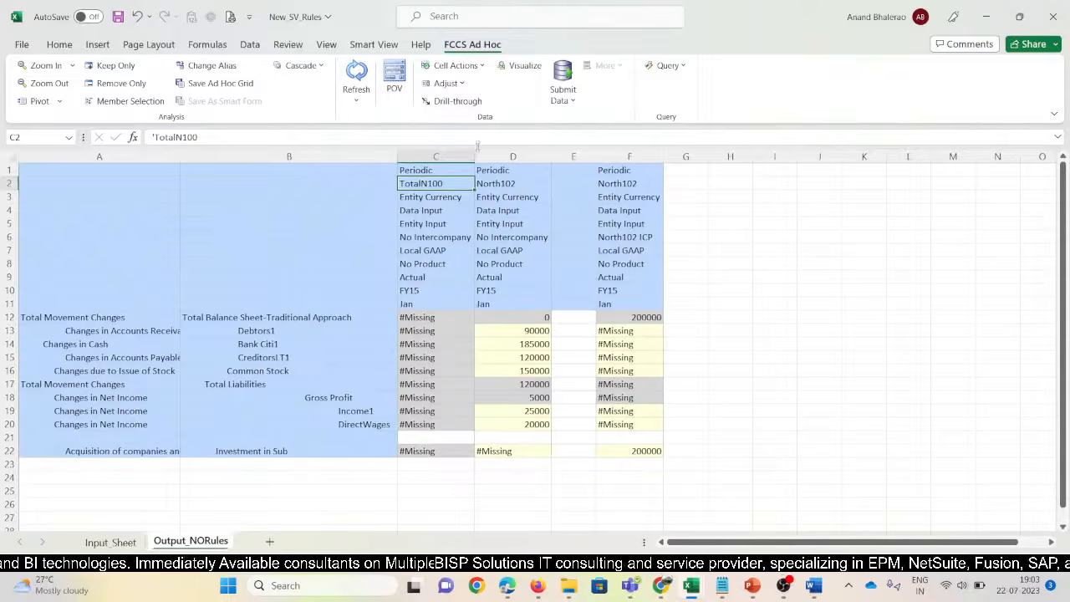
left_click_drag(473, 153, 481, 153)
left_click(437, 235)
Copy Parent Currency into C3 and Total Data Source into C4 from 11670 SV
left_click(433, 184)
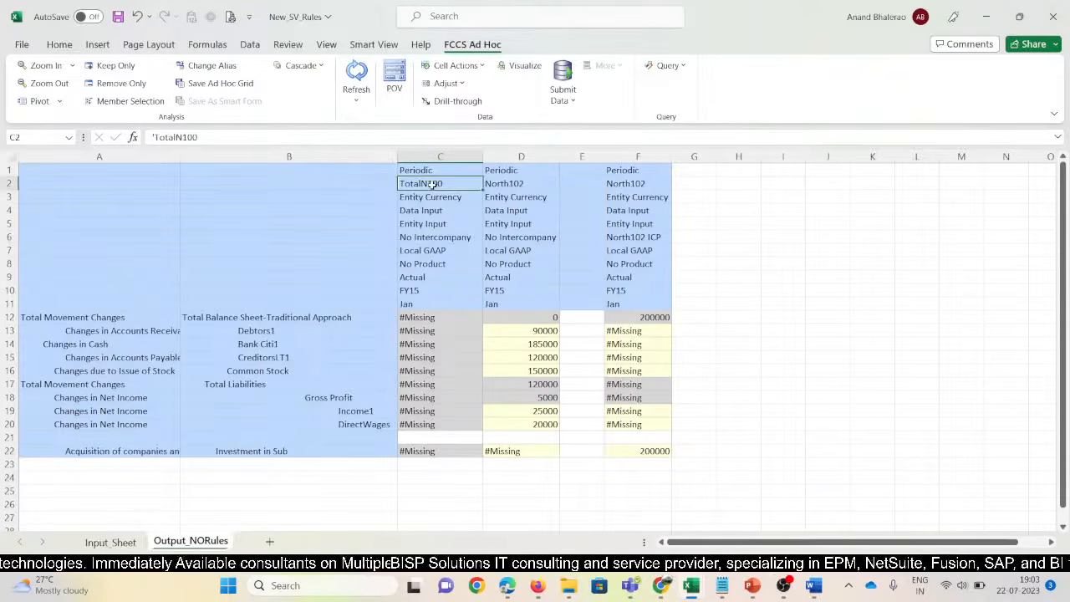
key("Down")
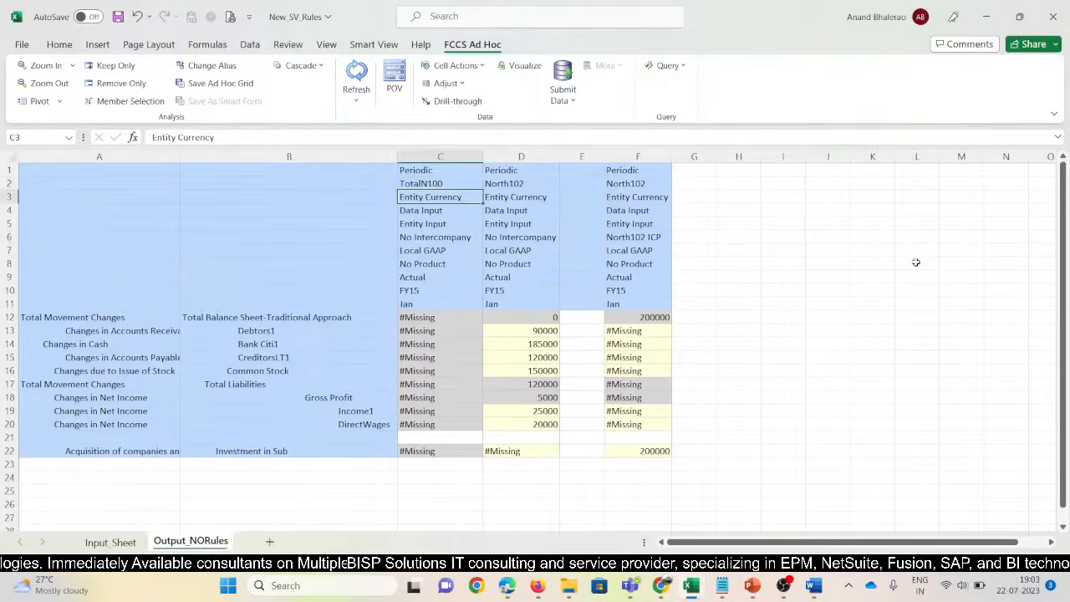
key("alt+Tab")
key("Down")
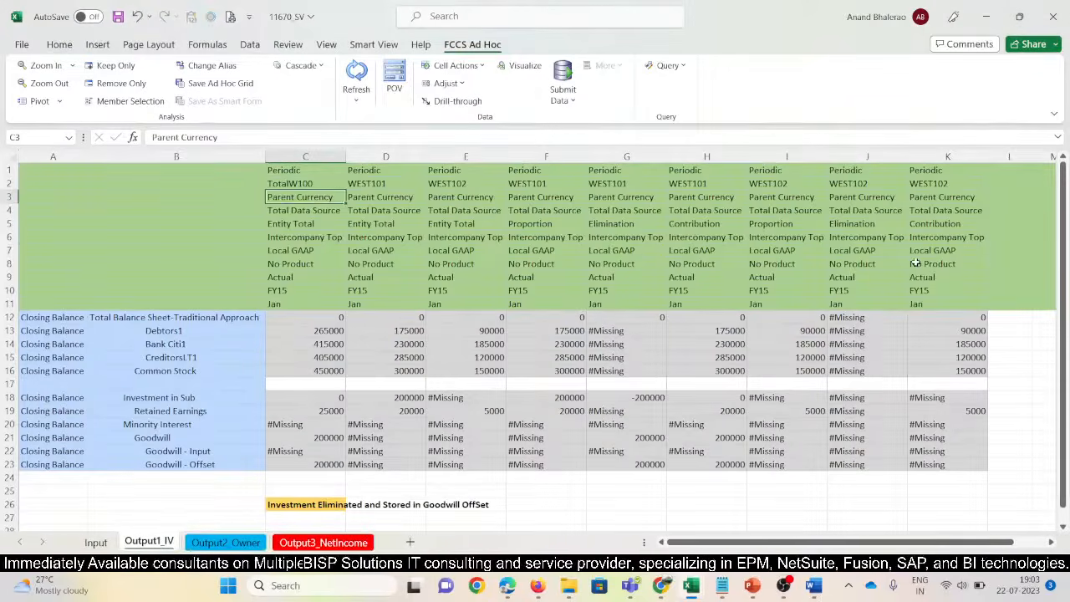
key("ctrl+c")
key("alt+Tab")
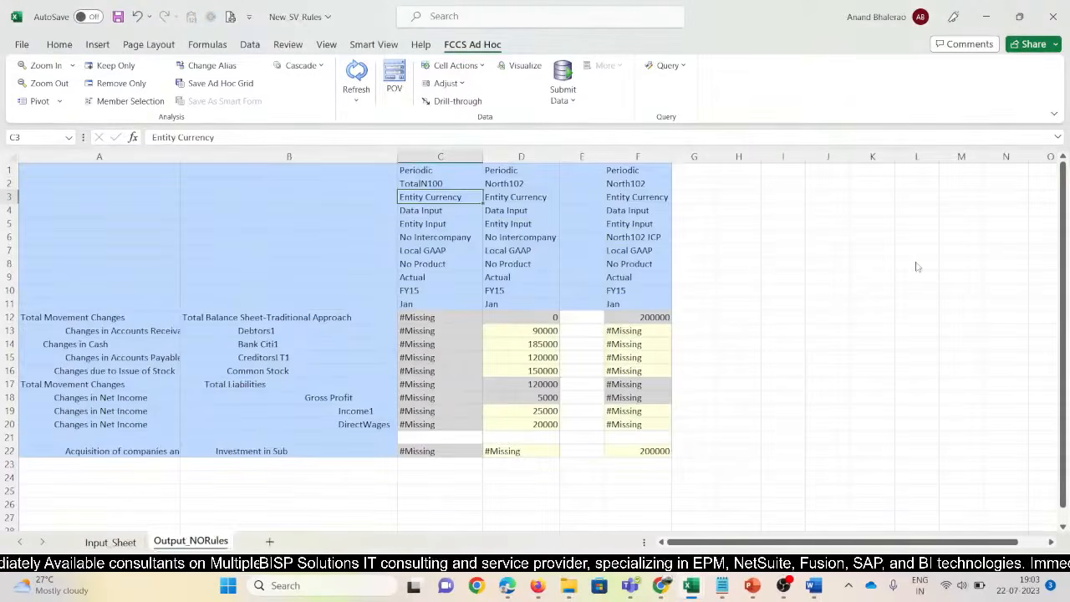
key("ctrl+v")
key("Down")
key("alt+Tab")
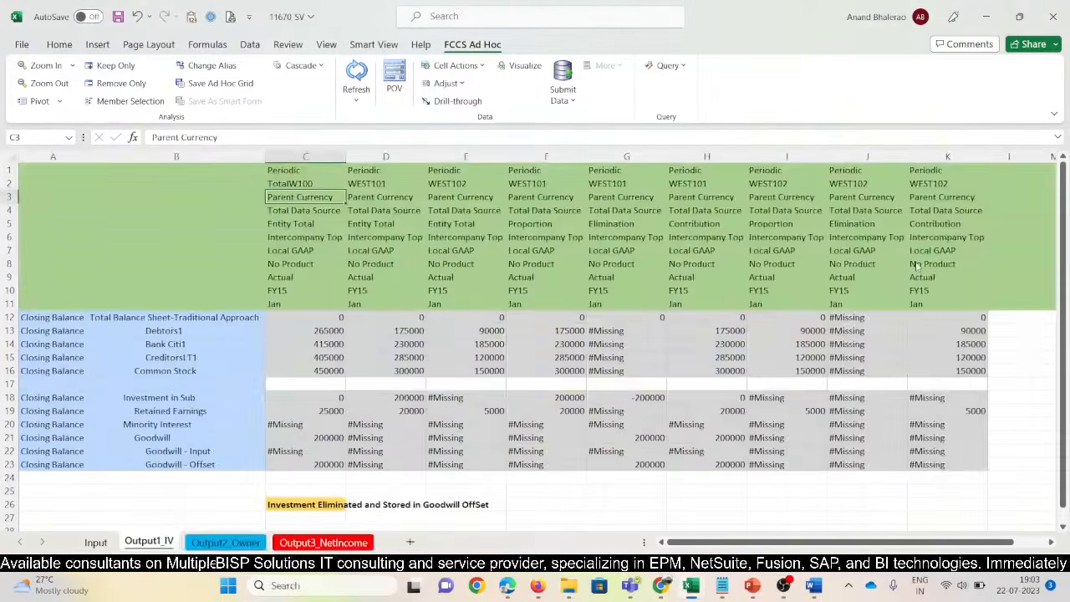
key("Down")
key("ctrl+c")
key("alt+Tab")
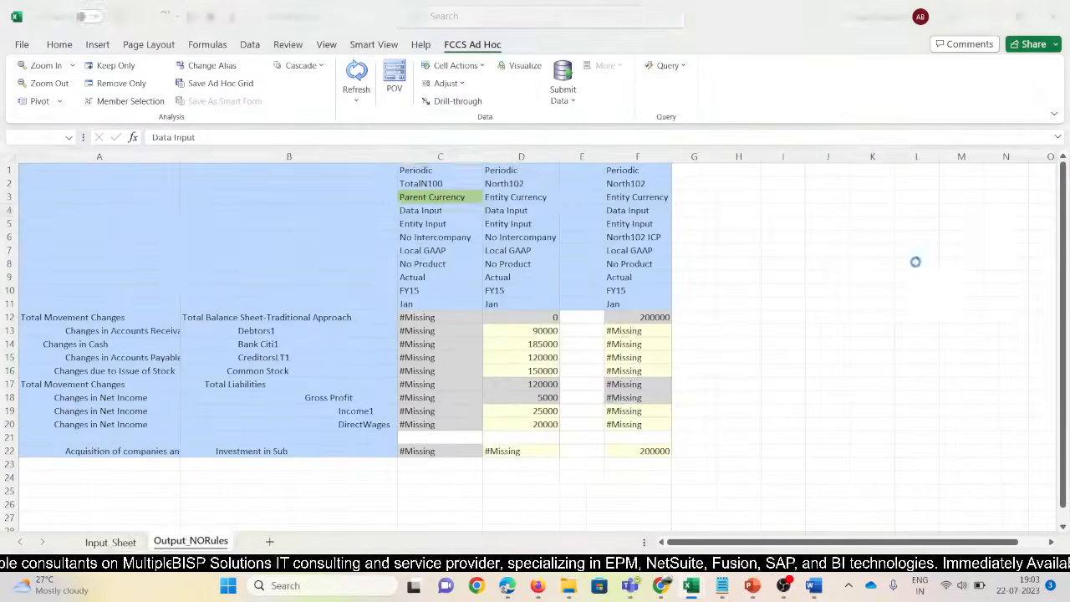
key("ctrl+v")
Copy Entity Total into C5 and Intercompany Top into C6 from 11670 SV
key("Down")
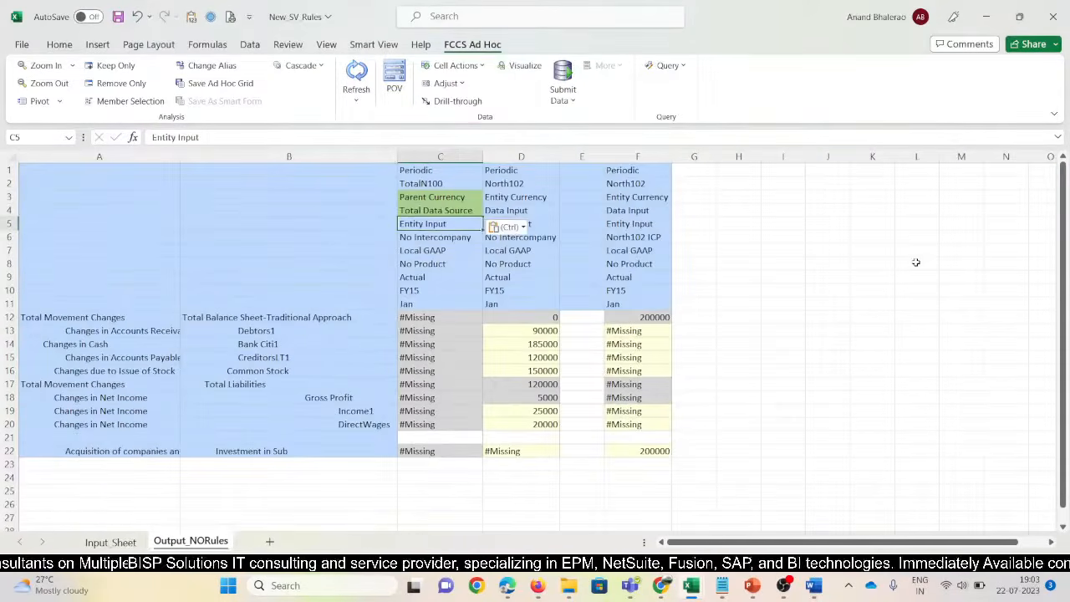
key("alt+Tab")
key("Down")
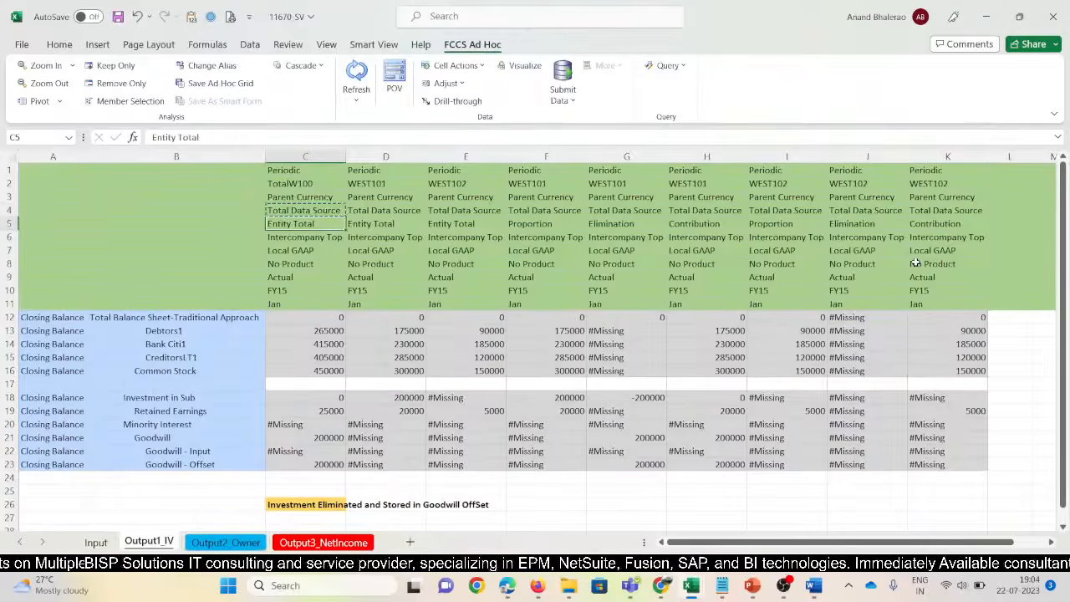
key("ctrl+c")
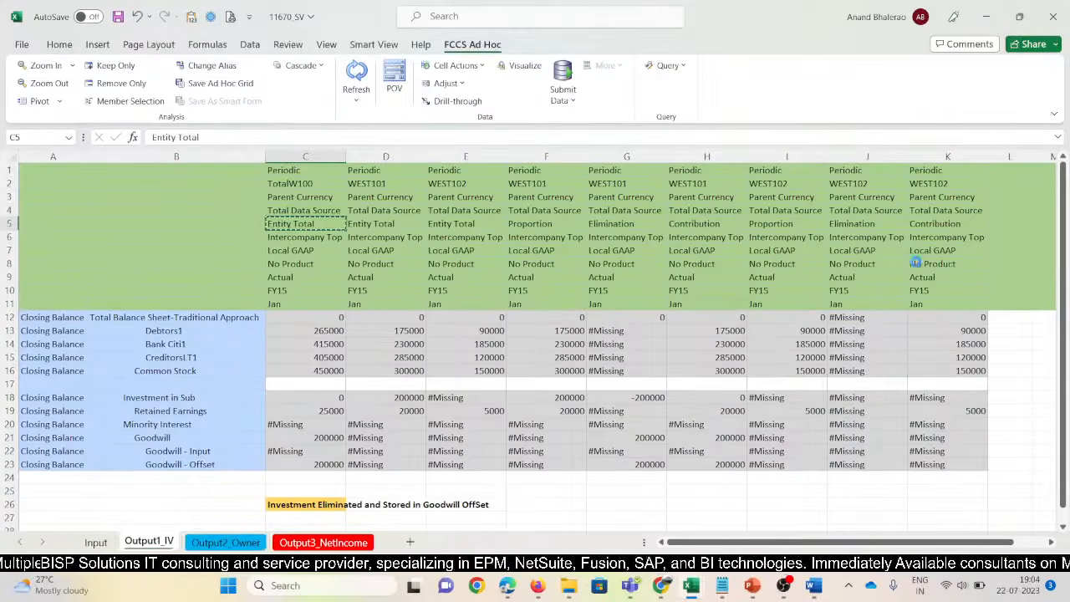
key("alt+Tab")
key("ctrl+v")
key("Down")
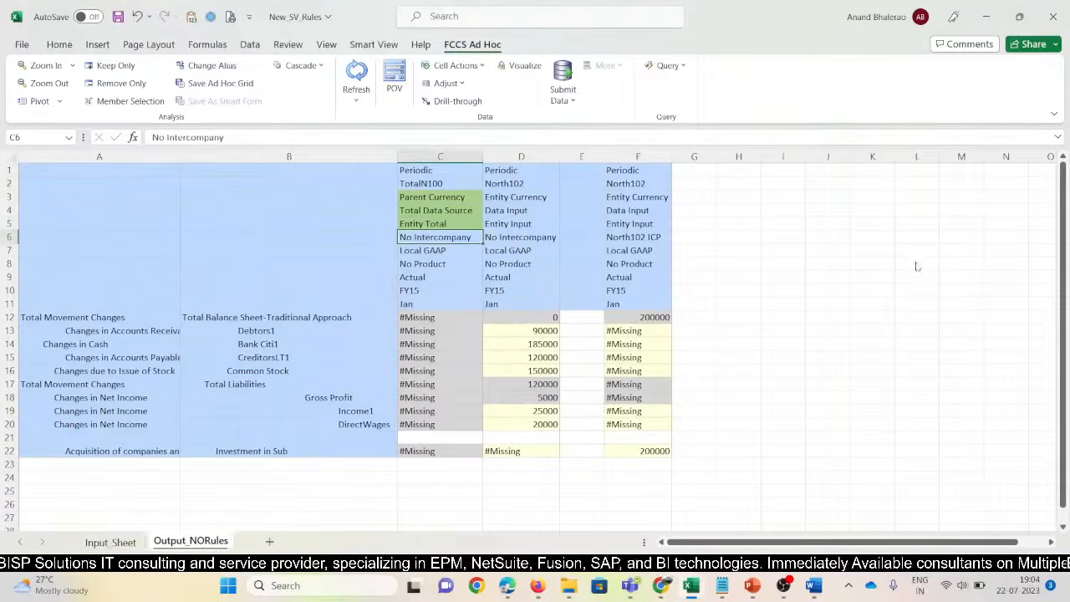
key("alt+Tab")
key("Down")
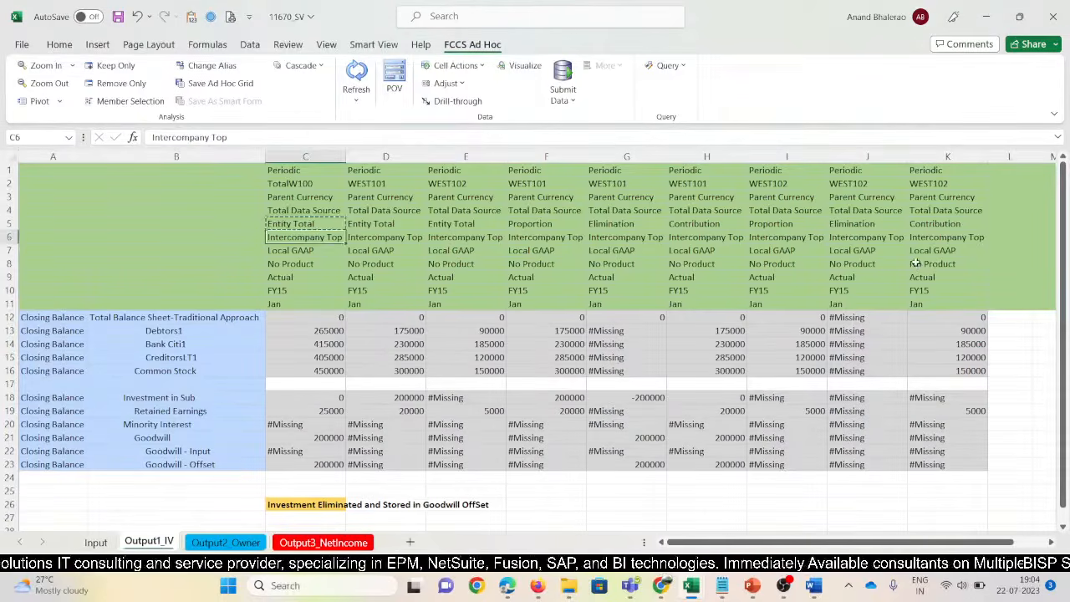
key("ctrl+c")
key("alt+Tab")
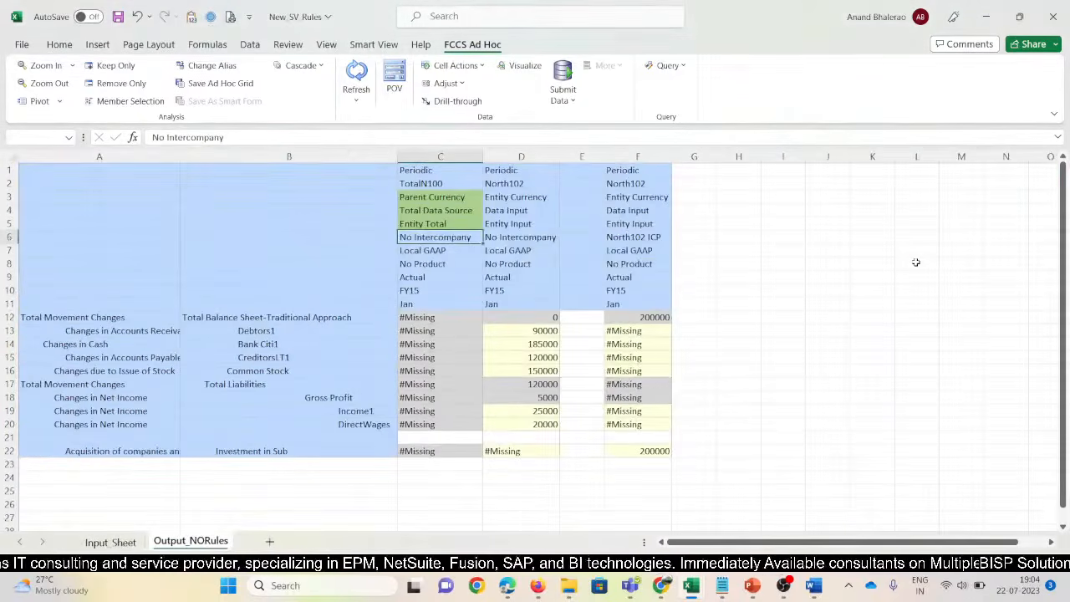
key("ctrl+v")
Refresh the grid with the new members and clear columns D through G
key("alt+Tab")
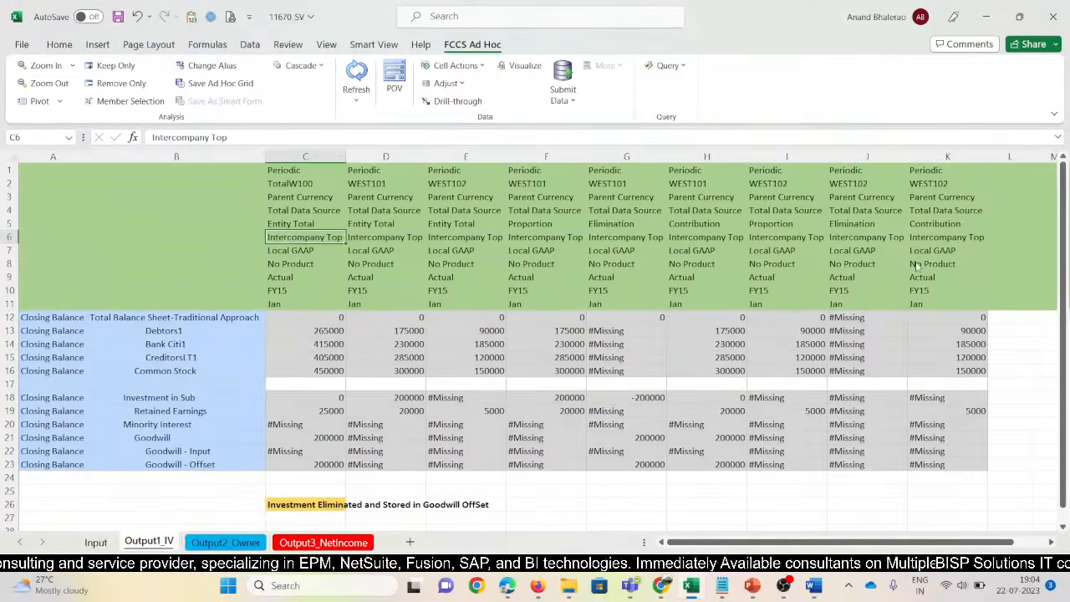
key("Down")
key("Down")
key("Down")
key("alt+Tab")
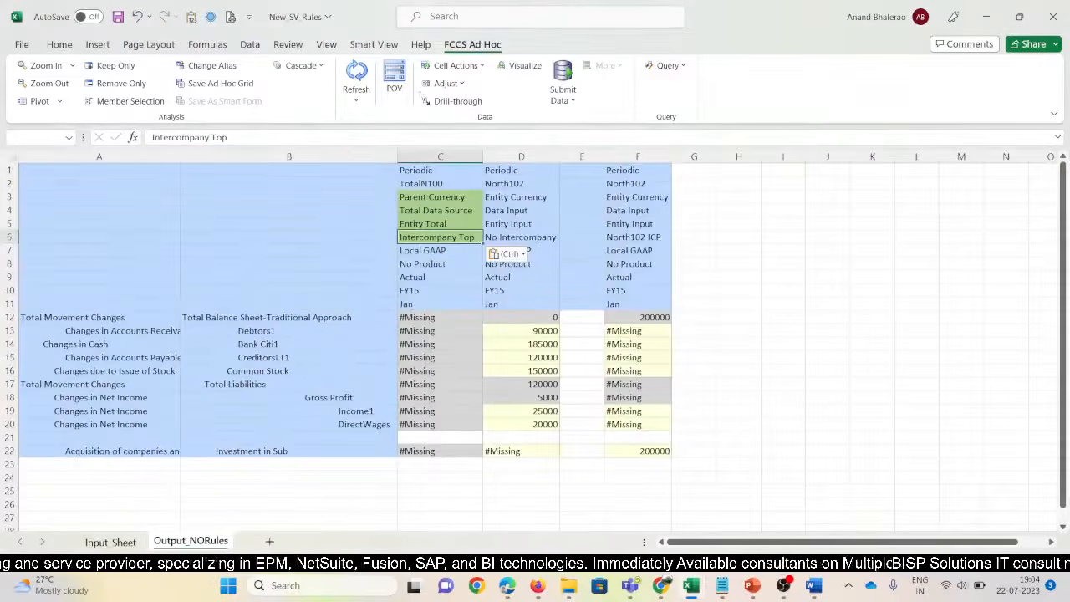
left_click(357, 80)
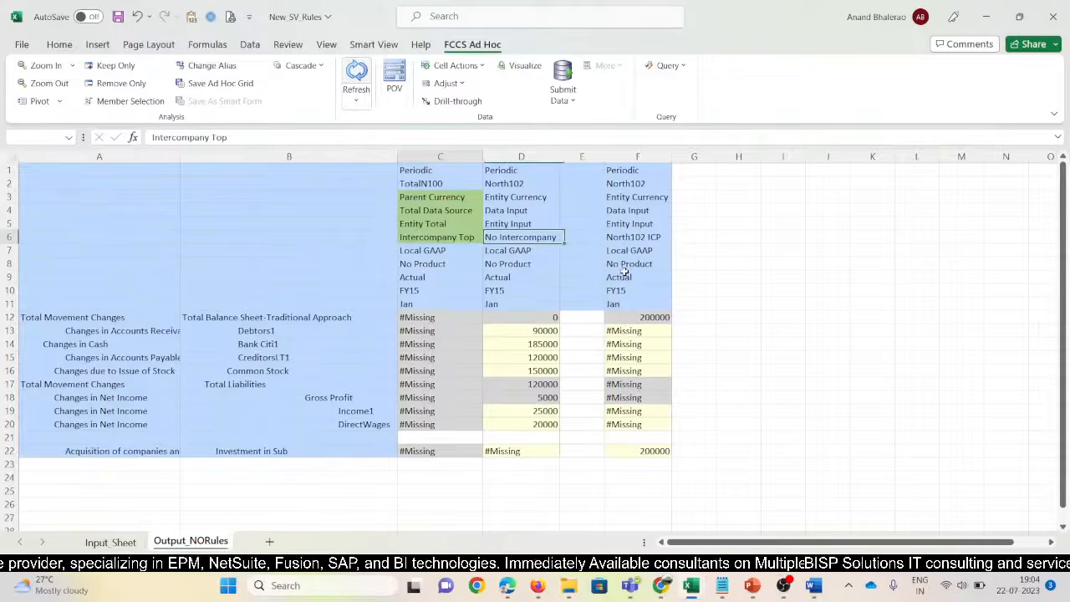
left_click_drag(603, 156, 773, 157)
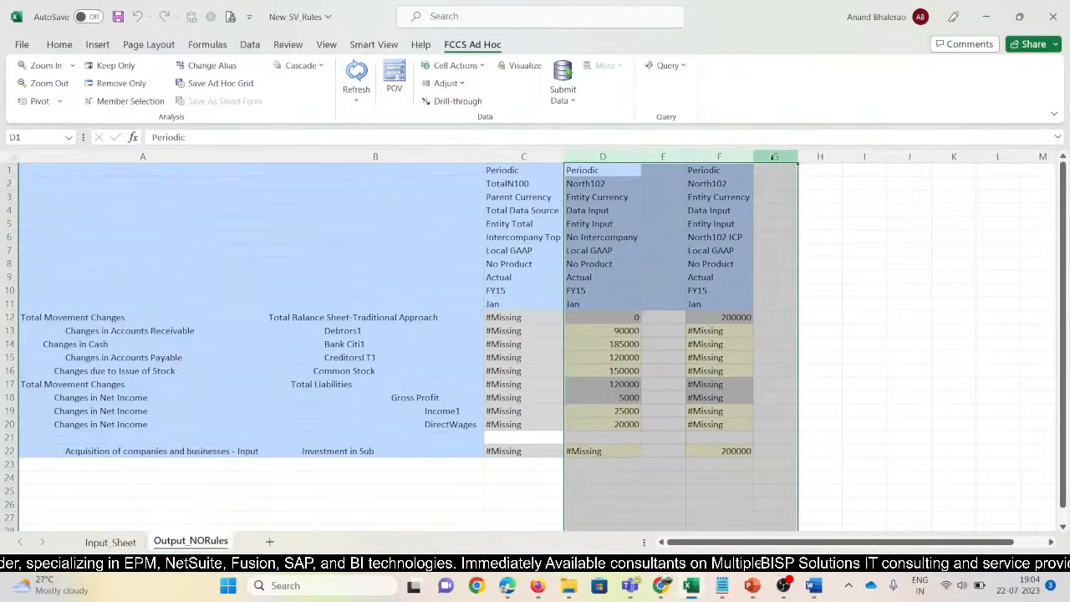
key("Delete")
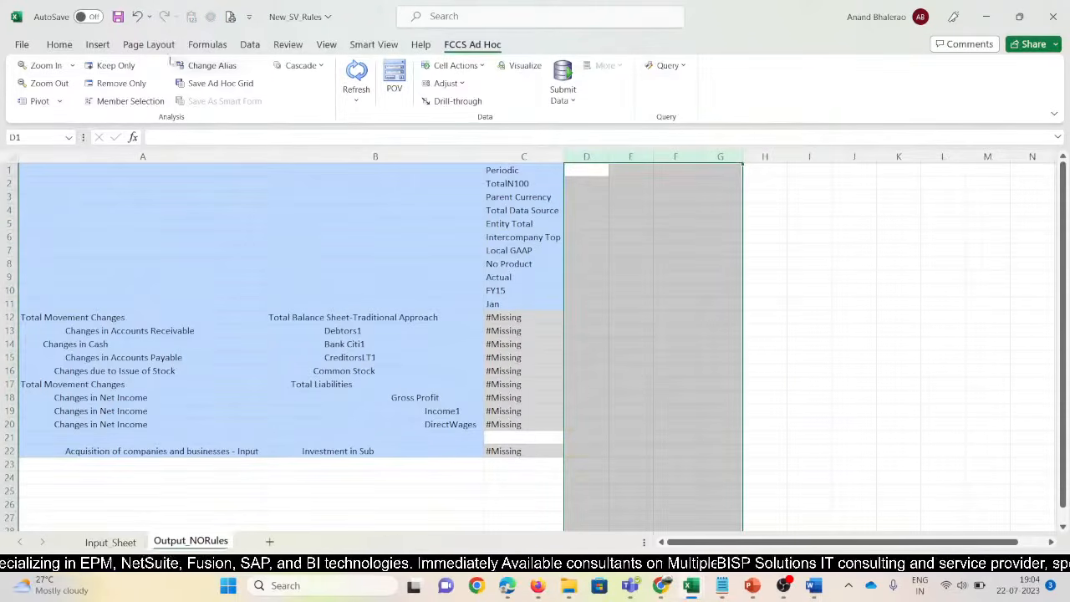
Save the workbook and copy the account rows B13:B16 from the 11670 SV sheet
left_click(117, 18)
left_click(117, 318)
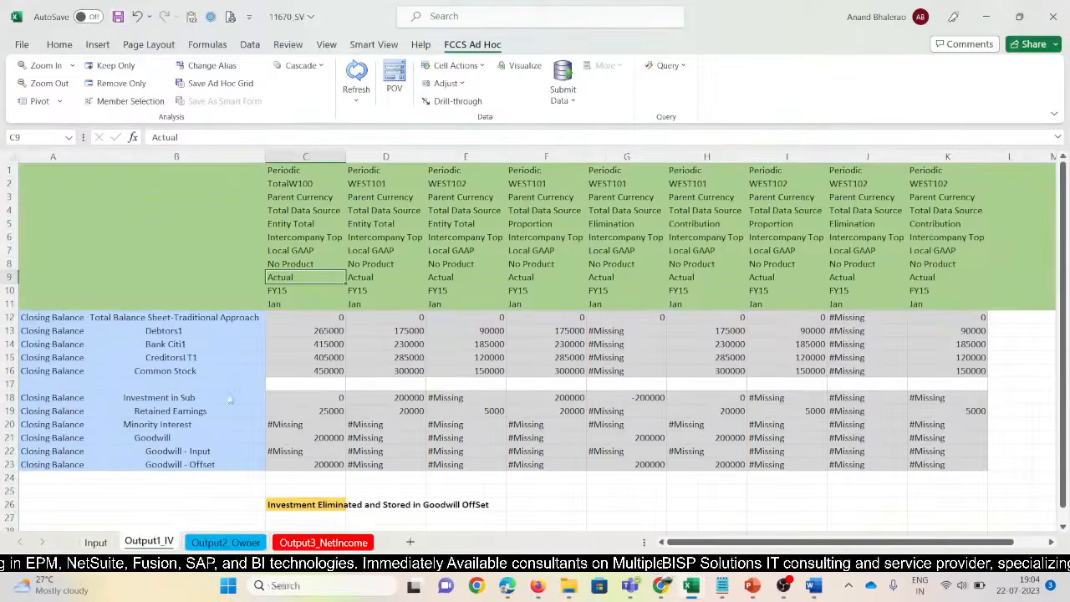
left_click(164, 331)
left_click(70, 321)
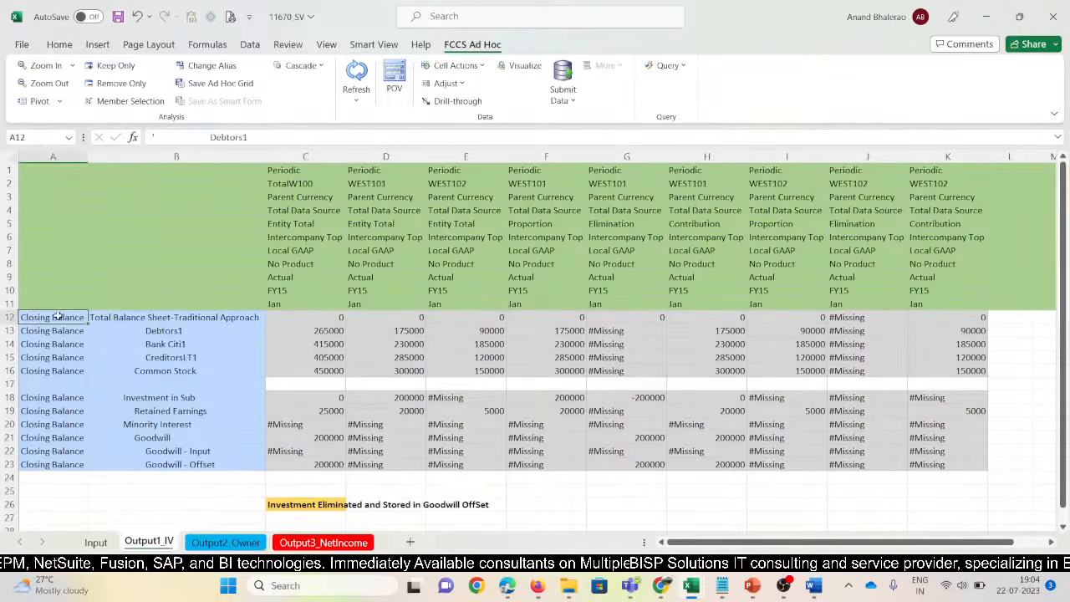
key("Right")
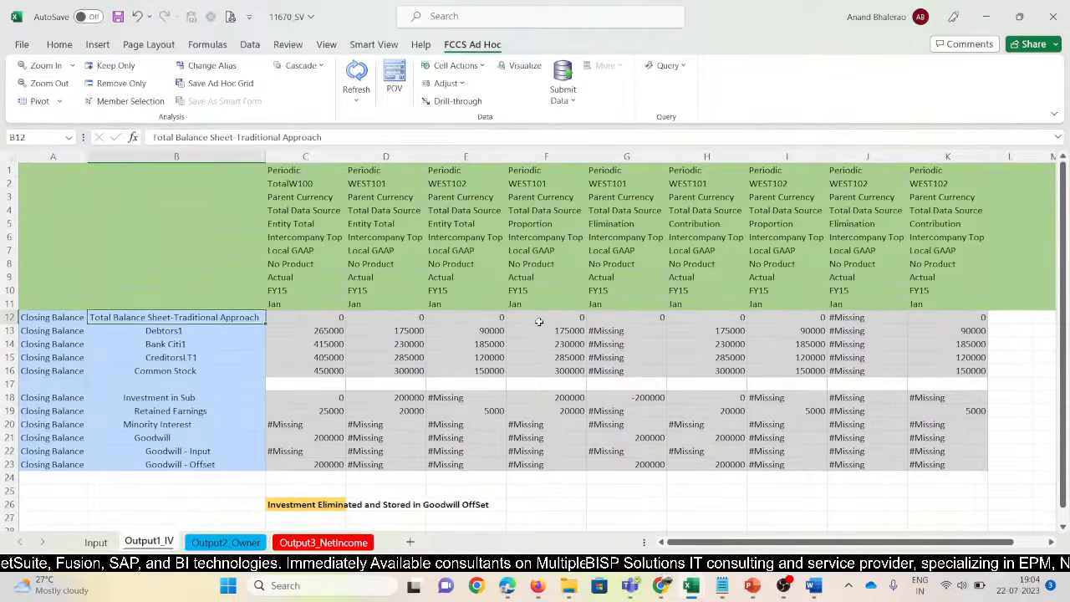
key("alt")
key("Left")
key("Down")
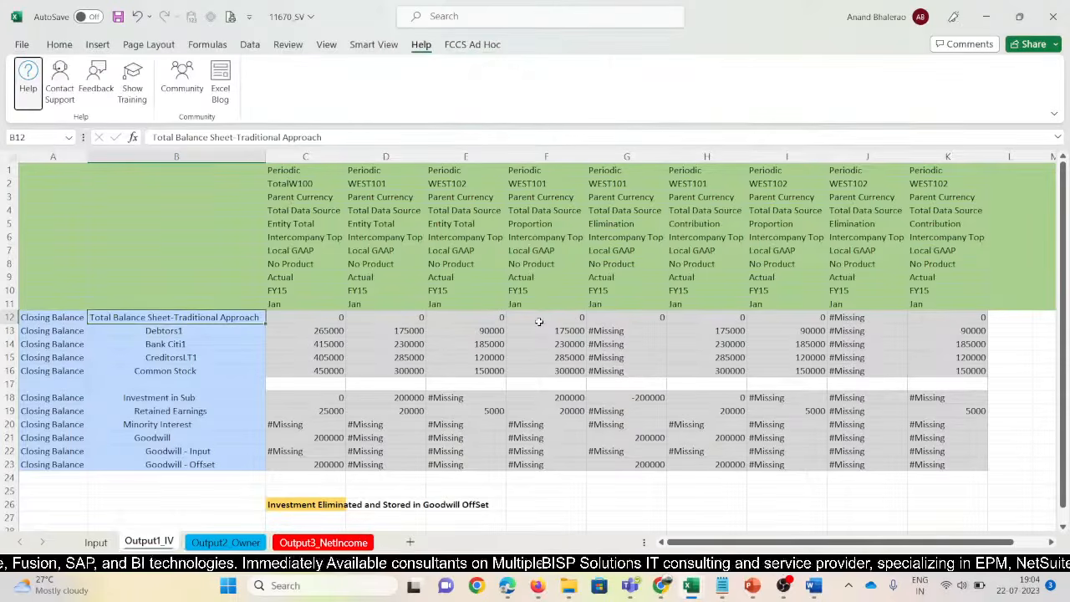
key("Escape")
key("Down")
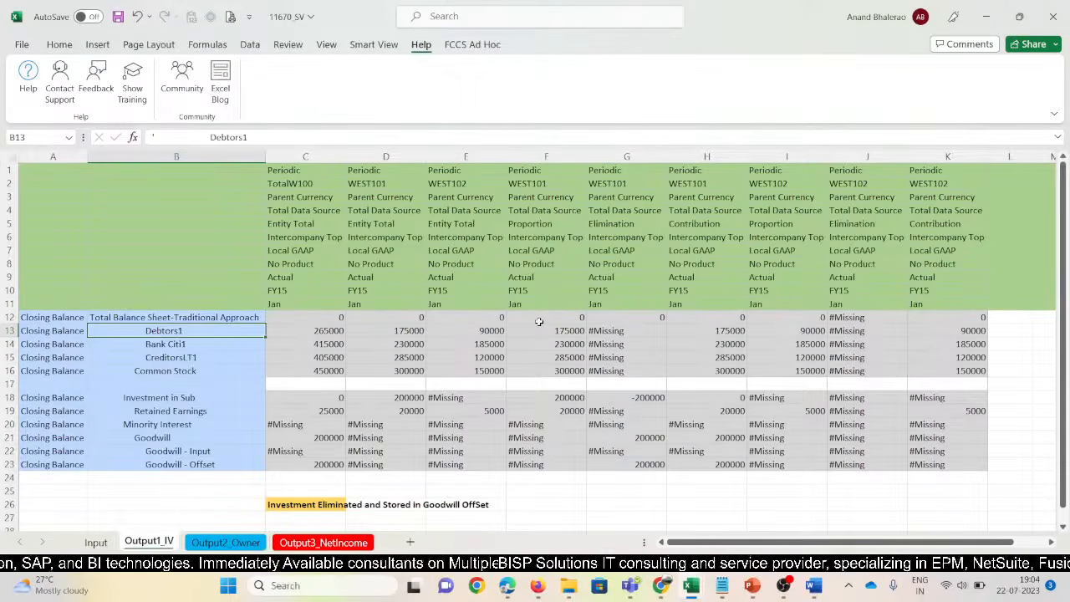
key("shift+Down")
key("shift+Down")
key("shift+Down")
key("ctrl+c")
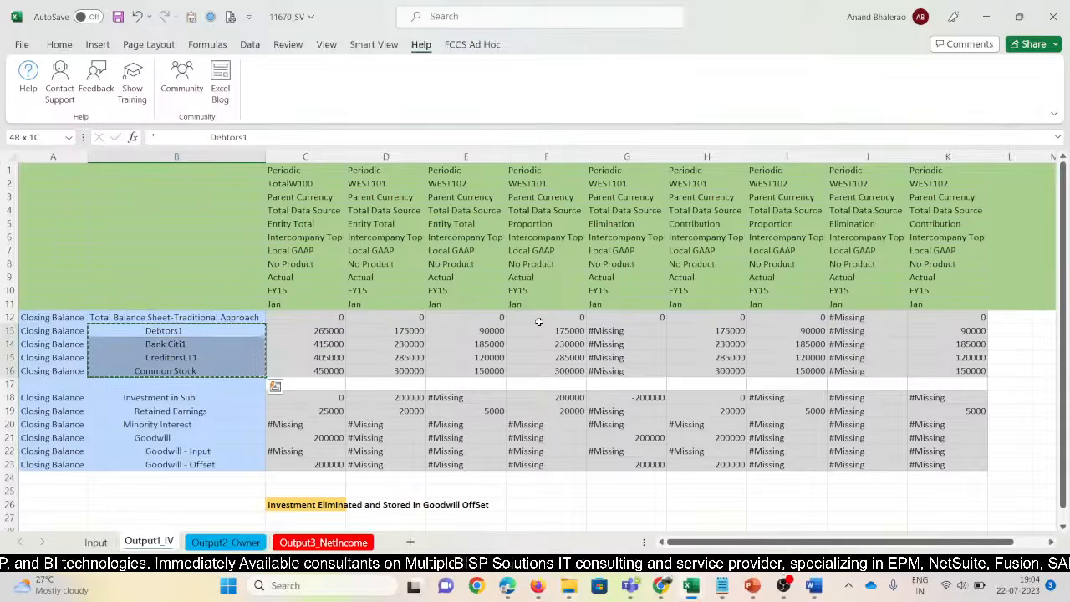
Clear rows 17 to 22 of the Output_NORules grid
key("alt+Tab")
key("Right")
key("Down")
key("Down")
key("Down")
key("Down")
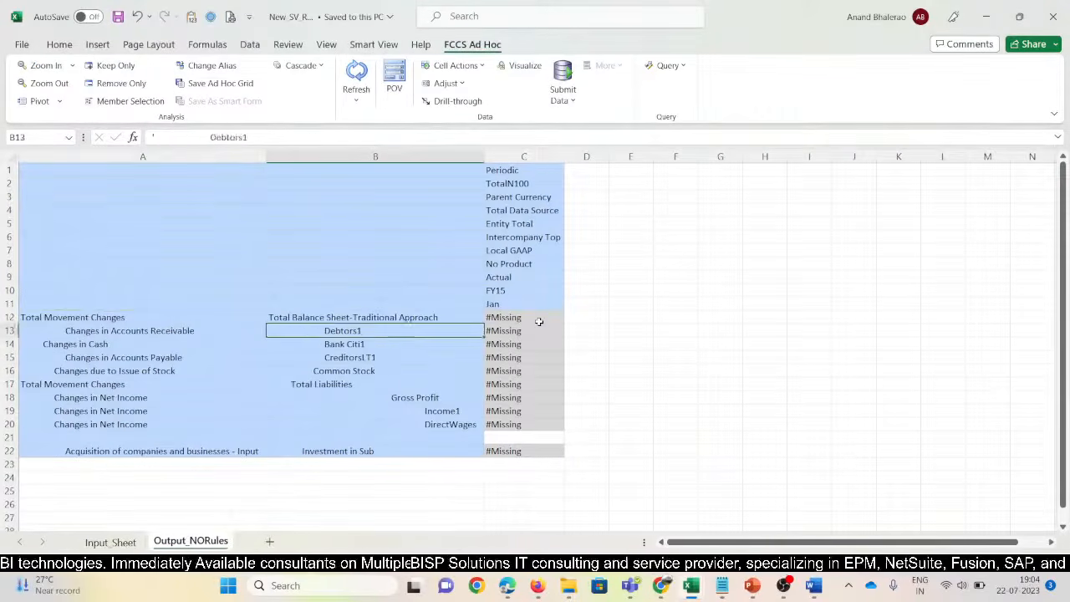
key("Down")
key("shift+Down")
key("shift+Down")
key("shift+Down")
key("shift+Down")
key("shift+Down")
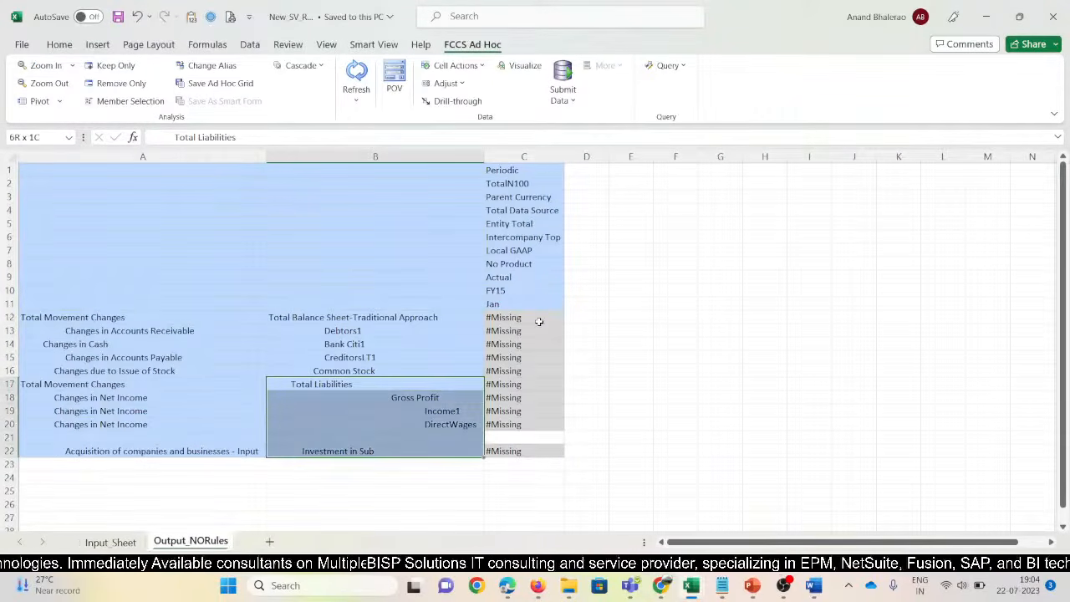
key("shift+space")
key("Delete")
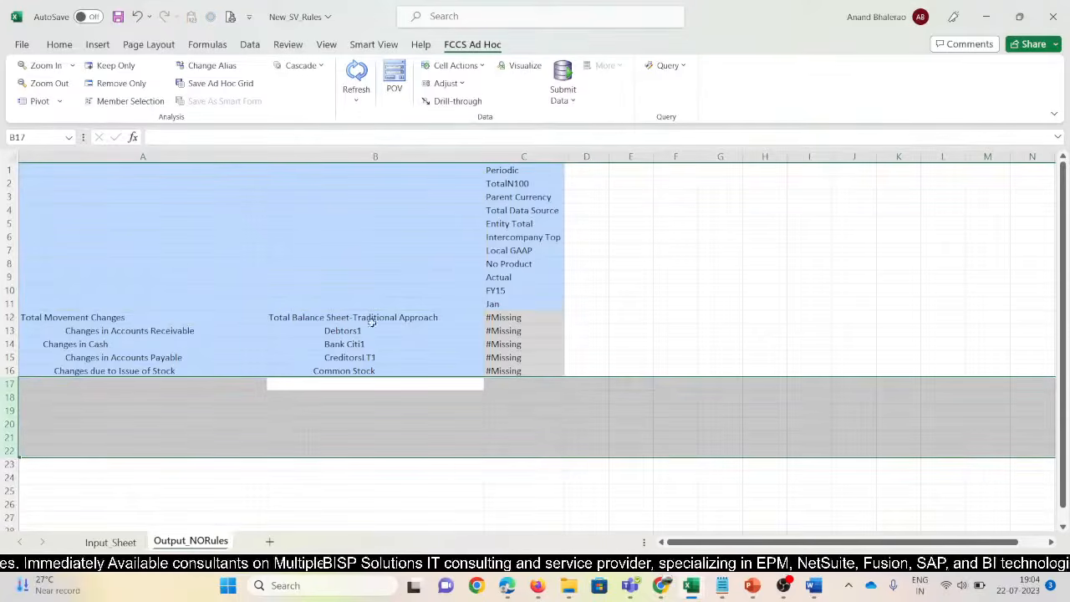
Paste the Closing Balance label into A12:A16
left_click(179, 331)
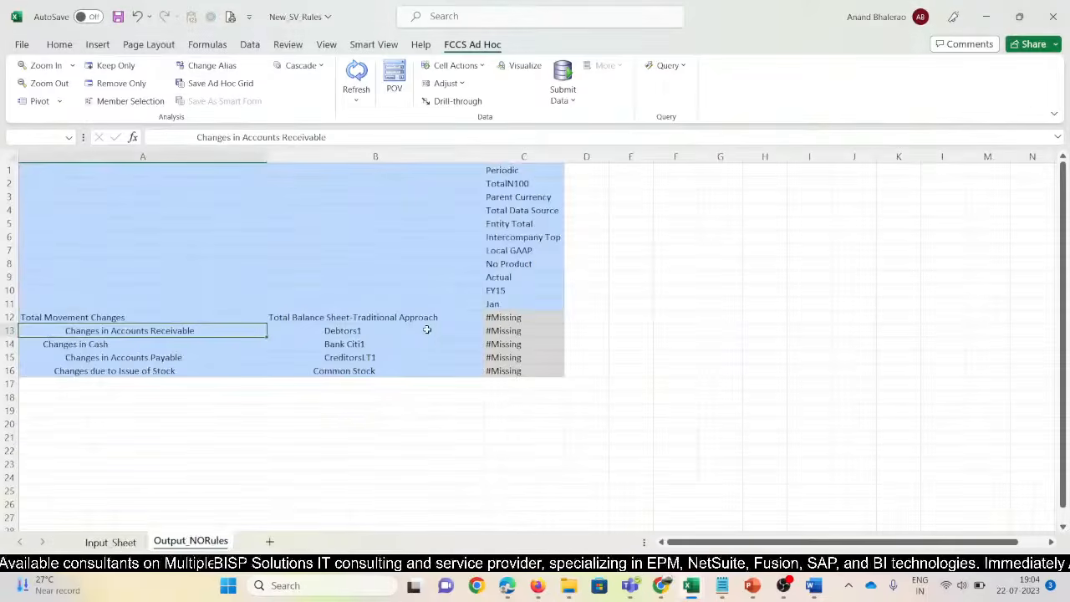
key("Up")
key("shift+Down")
key("shift+Down")
key("shift+Down")
key("shift+Down")
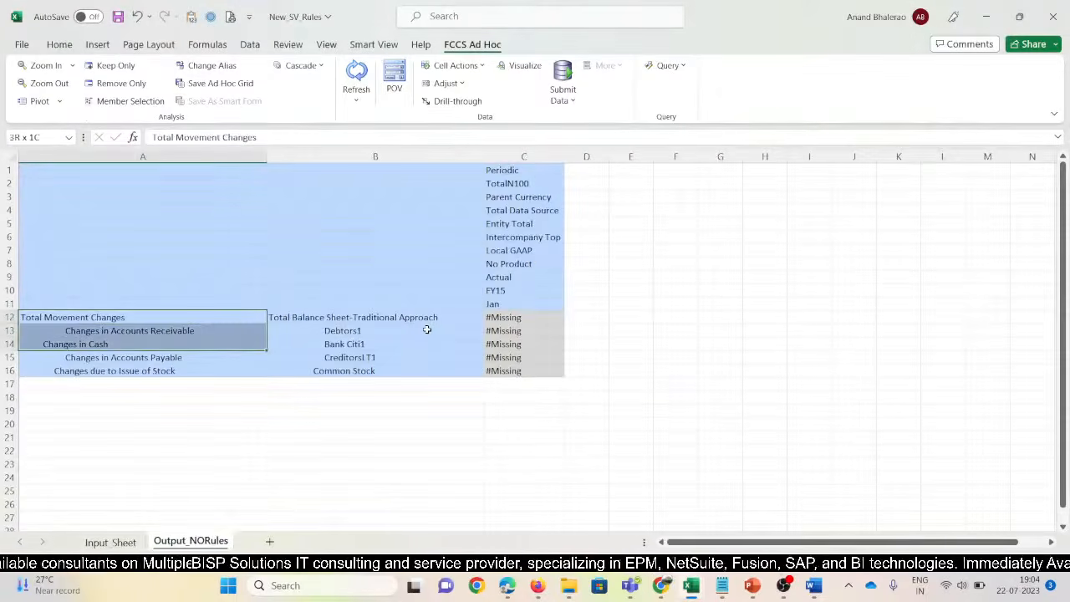
key("ctrl+v")
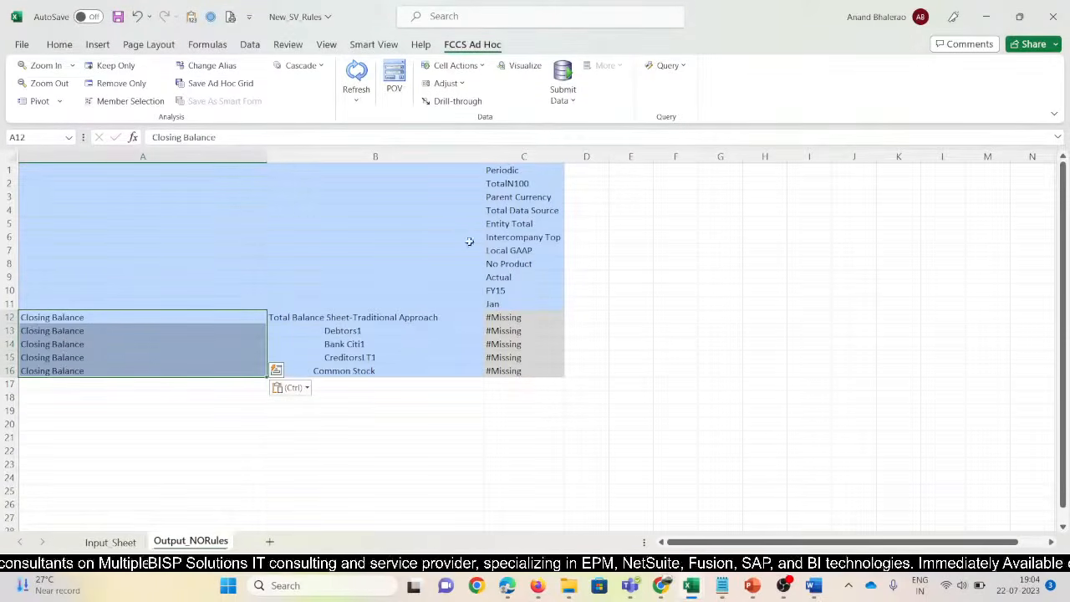
After a refresh error, uncheck Suppress Missing Blocks in Data Options and refresh again
left_click(357, 74)
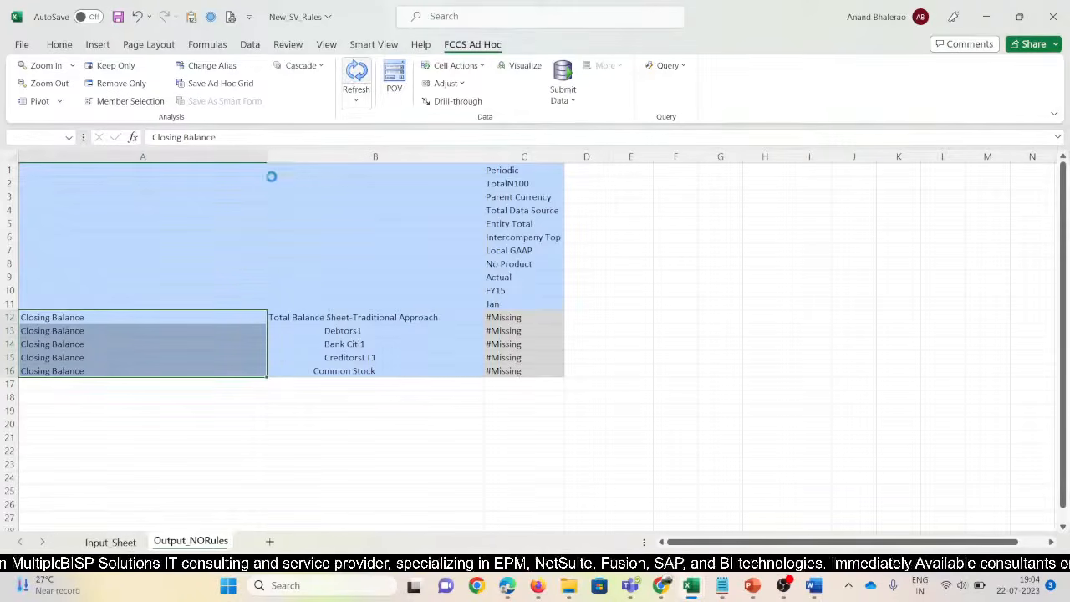
left_click(624, 347)
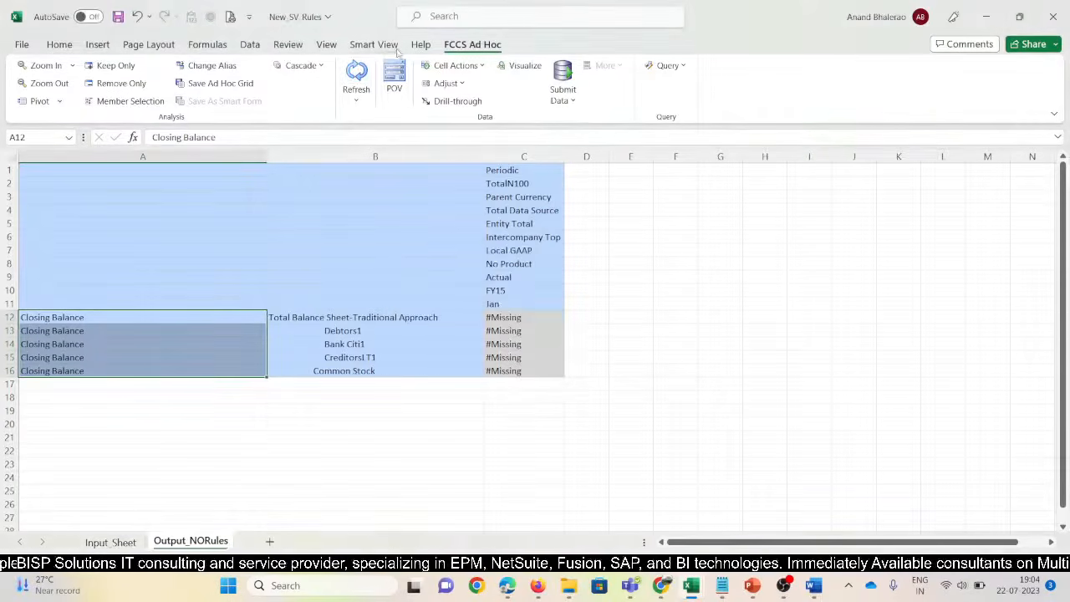
left_click(332, 80)
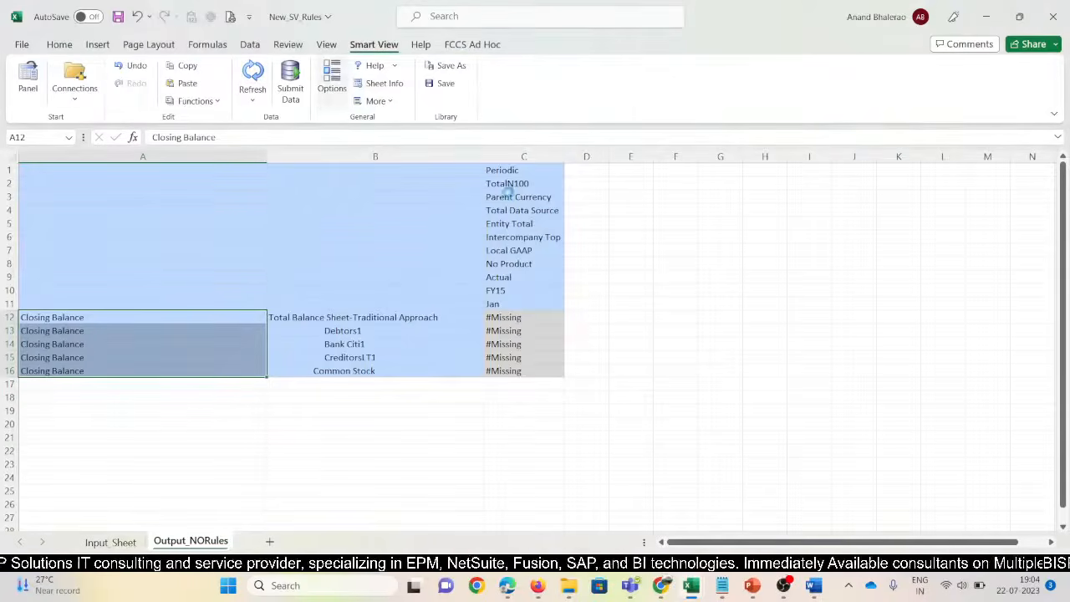
left_click(431, 464)
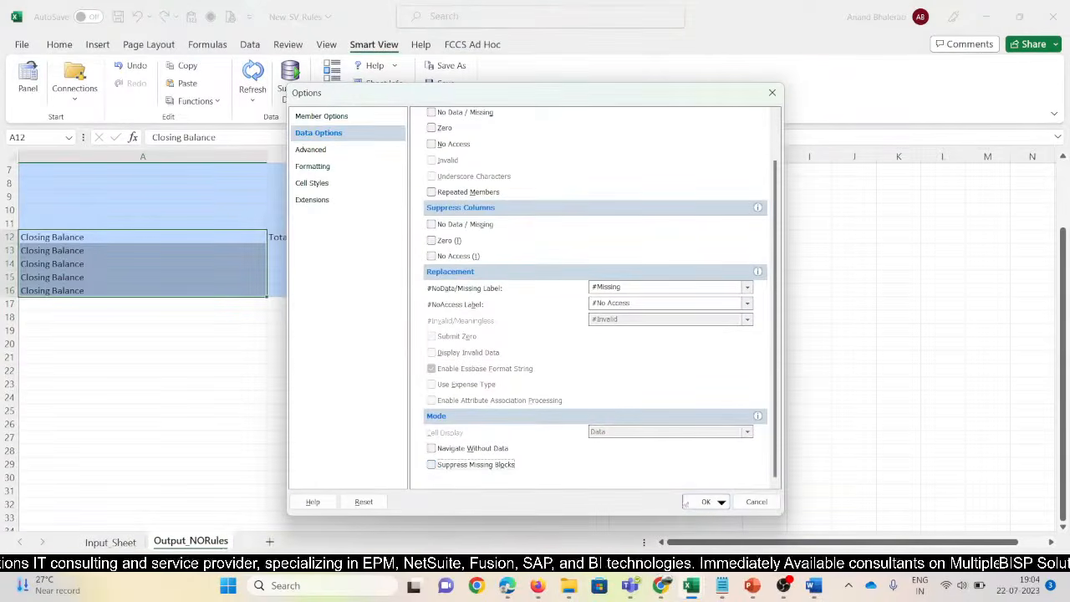
left_click(705, 501)
left_click(253, 73)
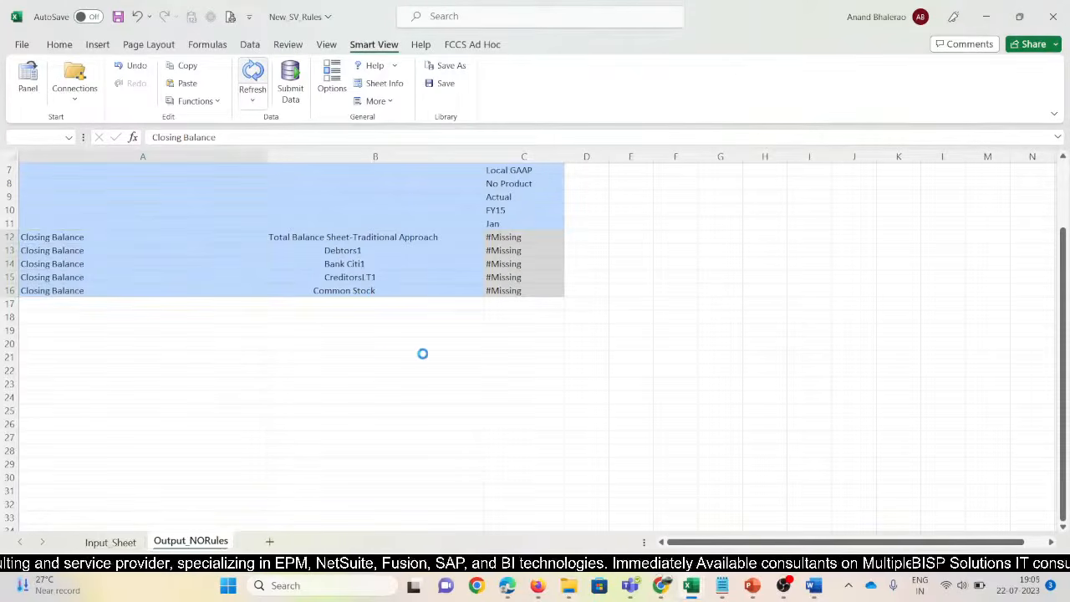
mouse_move(790, 592)
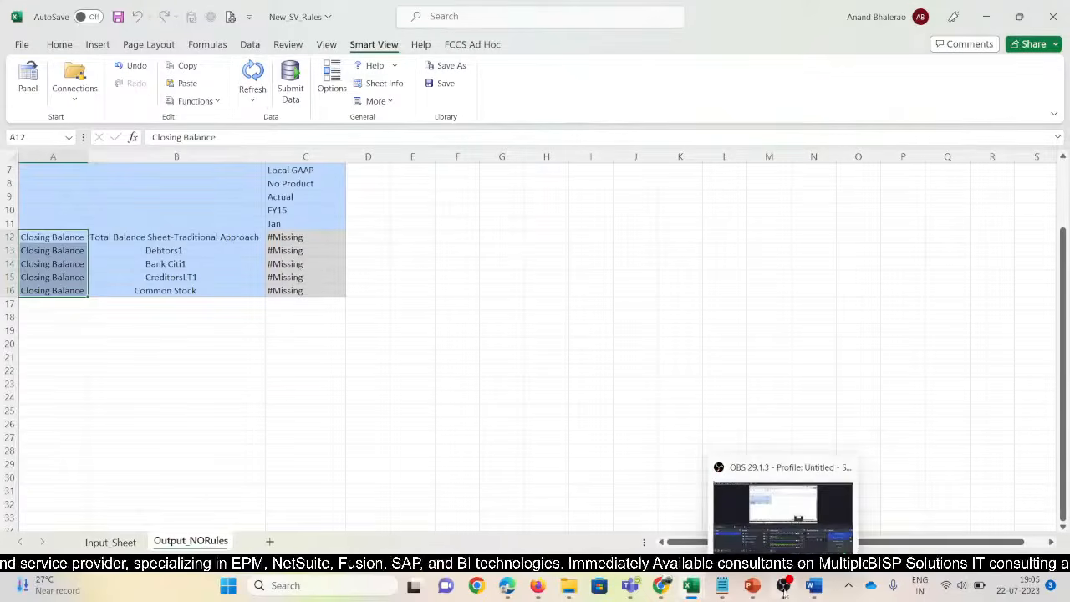
left_click(288, 464)
scroll(371, 349, "up", 2)
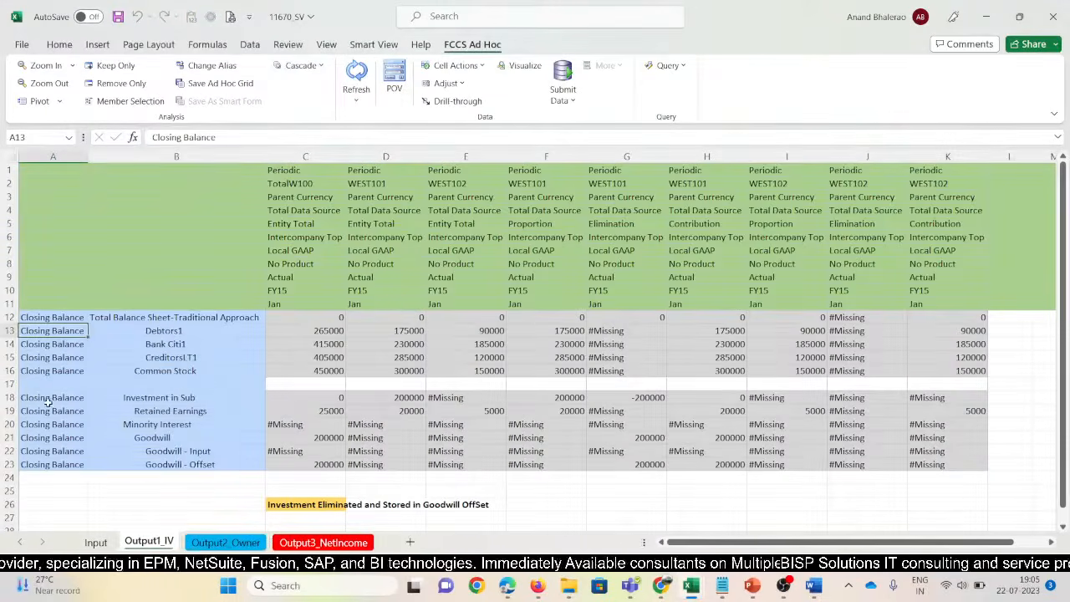
Paste the Investment in Sub to Goodwill - Offset rows at row 18 and refresh
left_click_drag(46, 398, 121, 467)
key("ctrl+c")
key("ctrl+v")
scroll(183, 470, "down", 3)
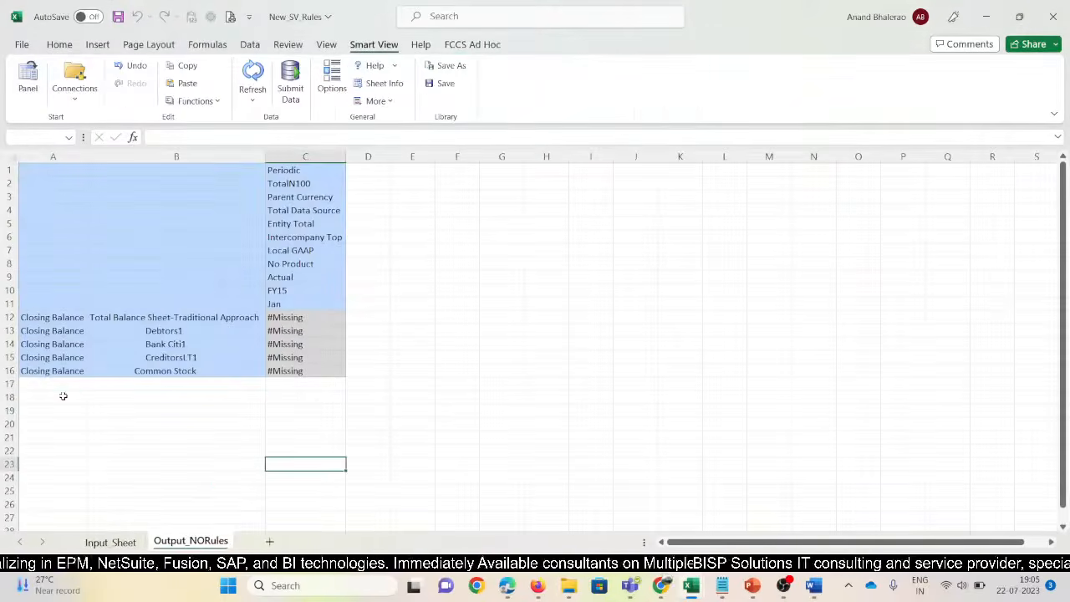
left_click(62, 395)
key("ctrl+v")
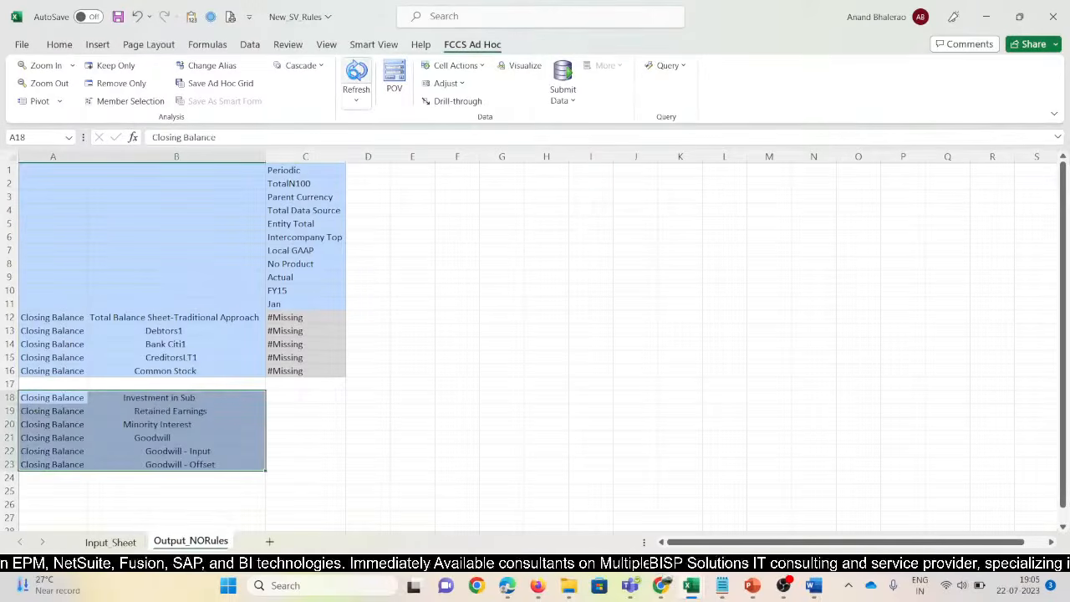
left_click(357, 77)
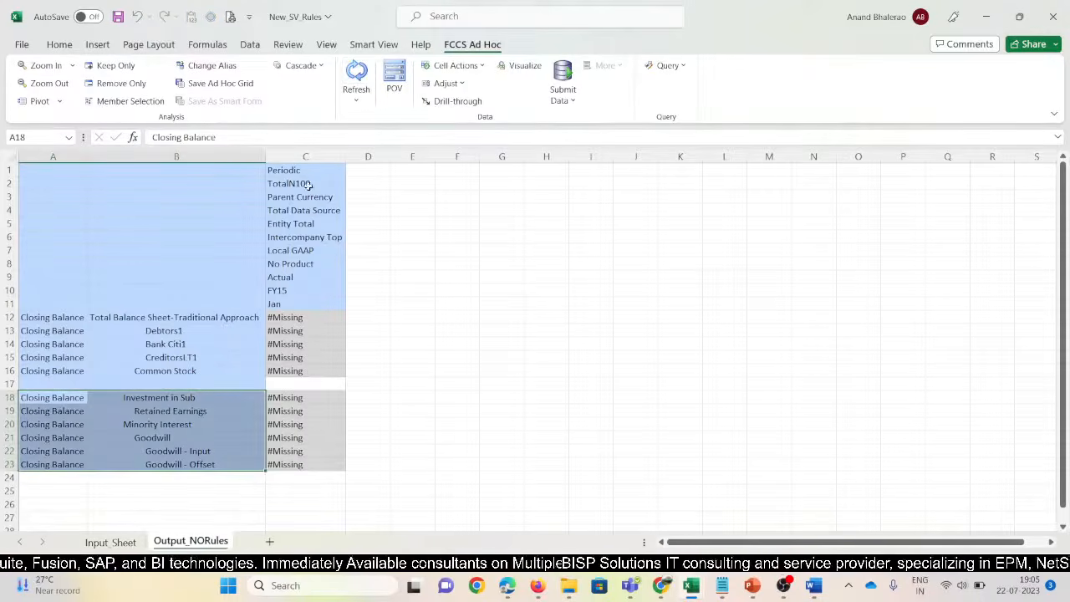
left_click_drag(304, 170, 304, 304)
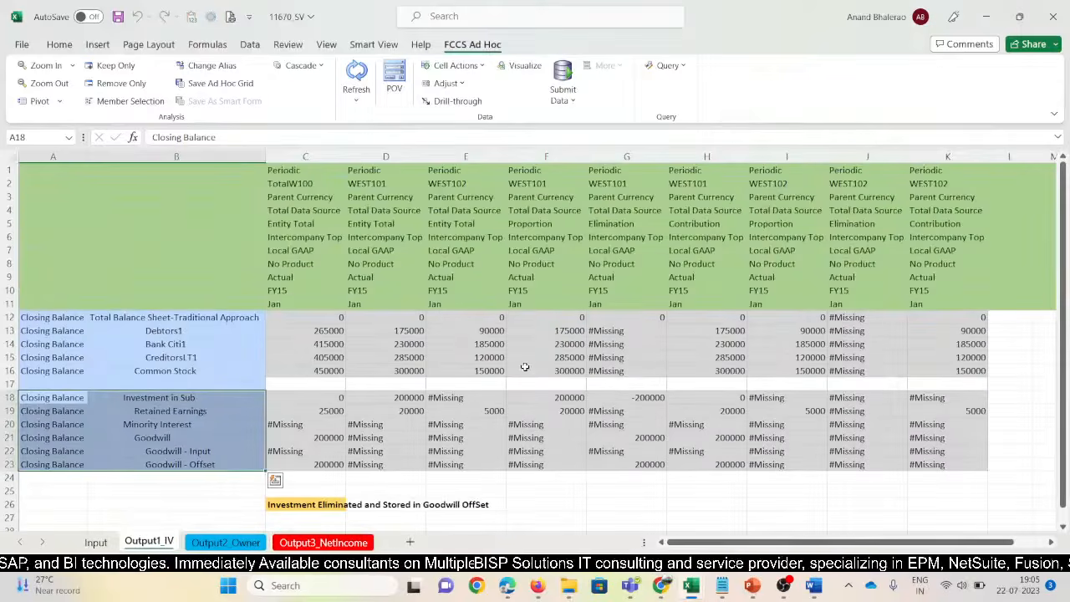
left_click(376, 170)
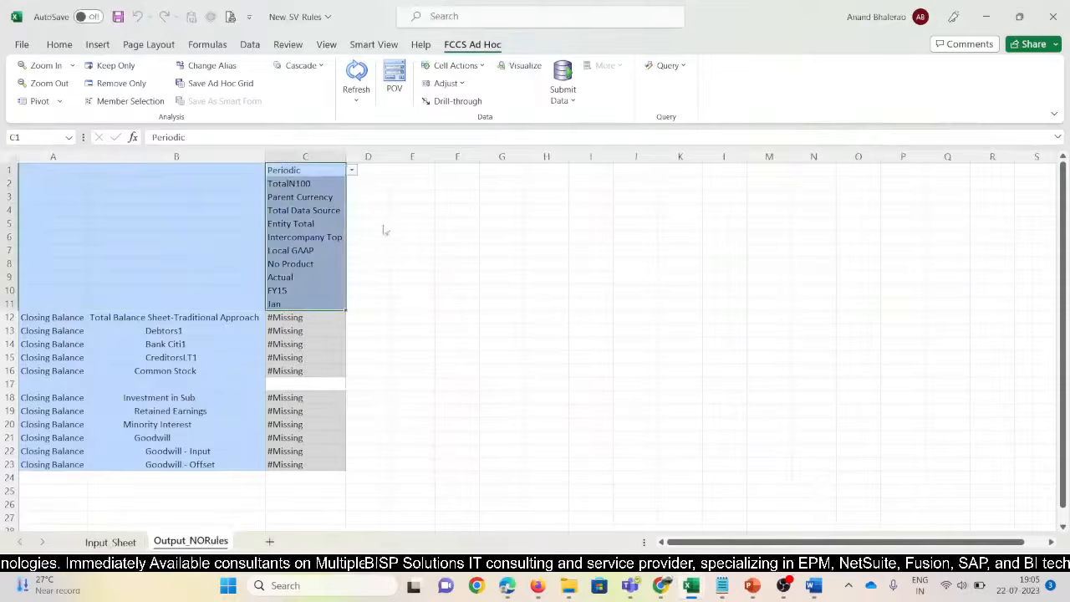
Copy the TotalN100 header column members into columns D and E
left_click(409, 260)
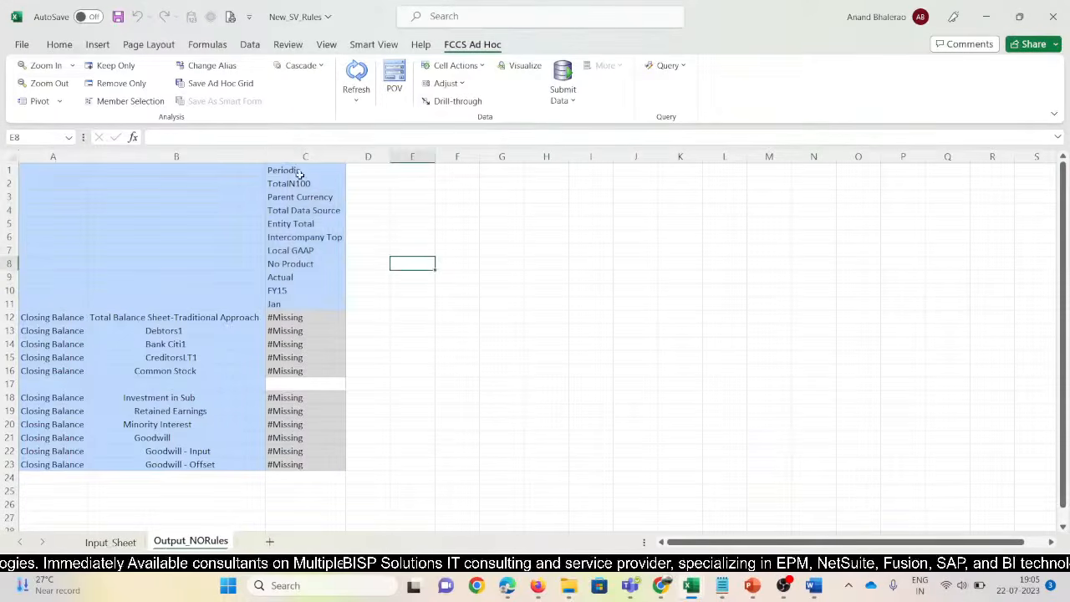
left_click_drag(298, 172, 306, 295)
key("ctrl+c")
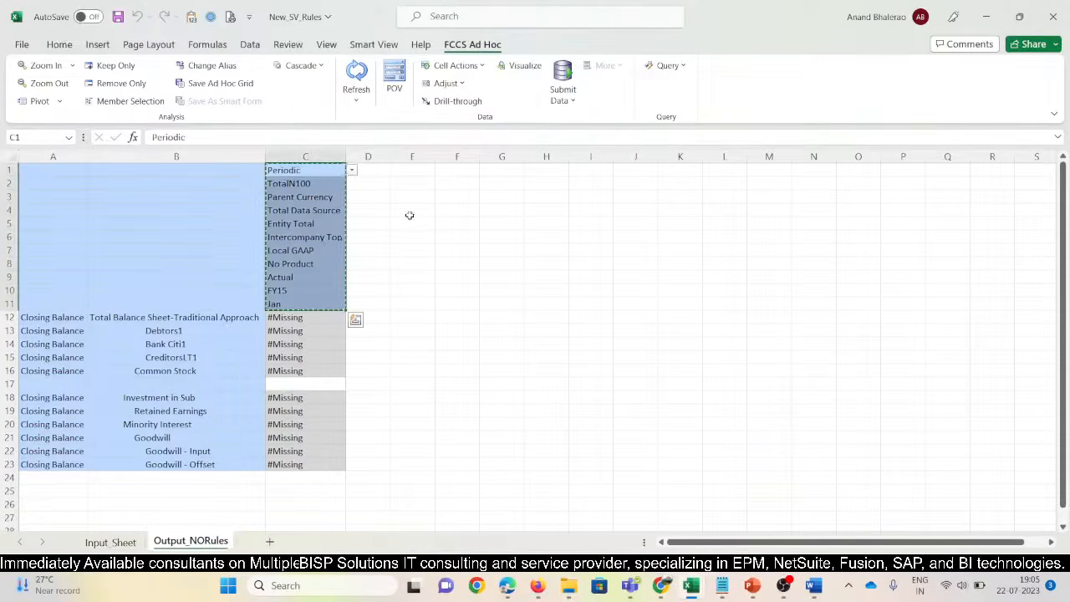
left_click_drag(377, 169, 409, 170)
key("ctrl+v")
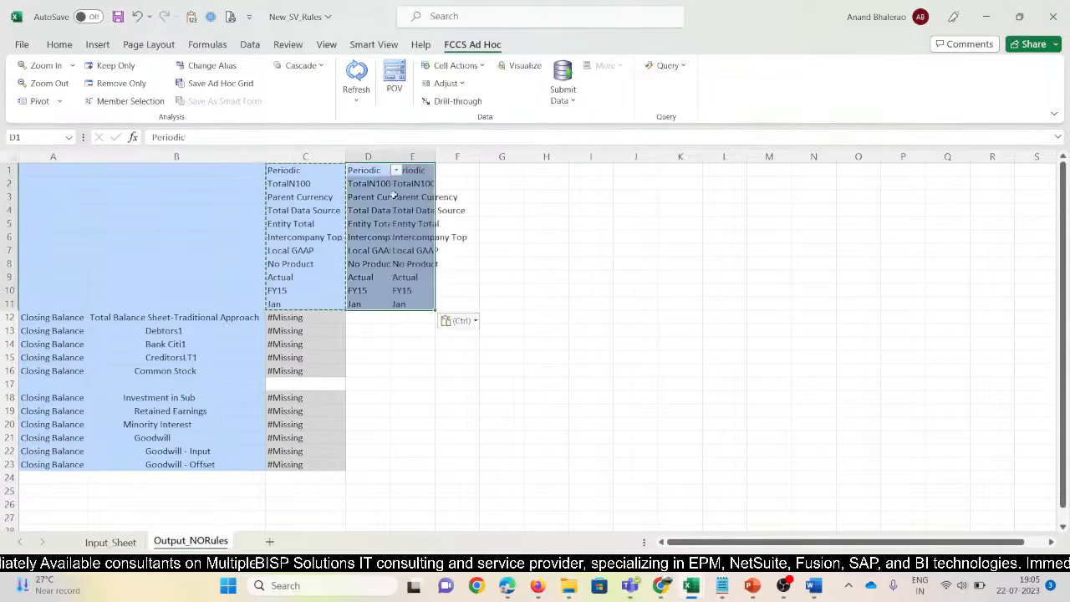
key("Return")
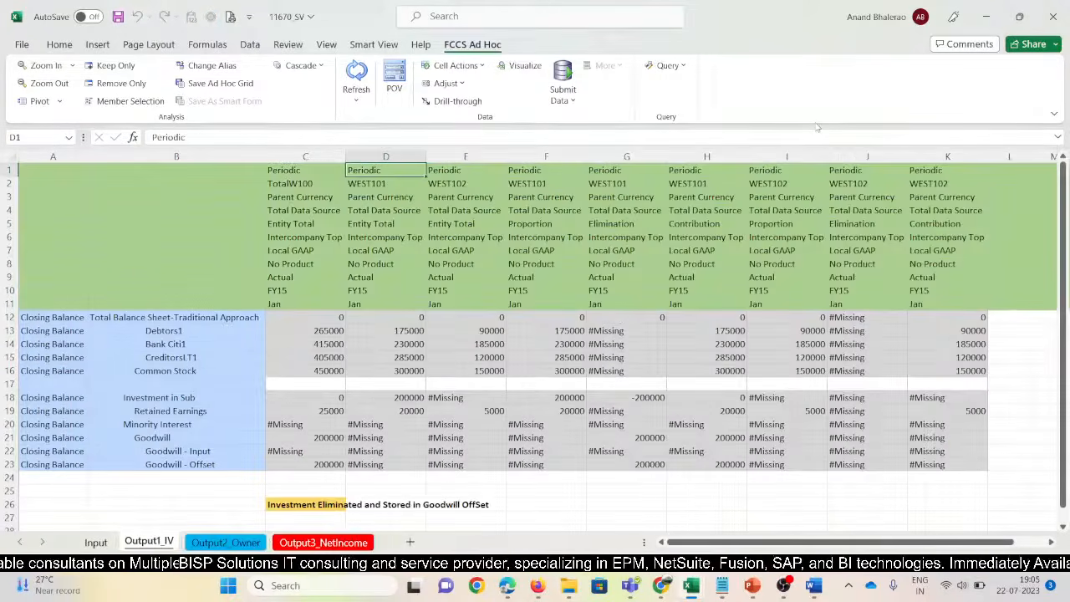
key("Down")
key("Down")
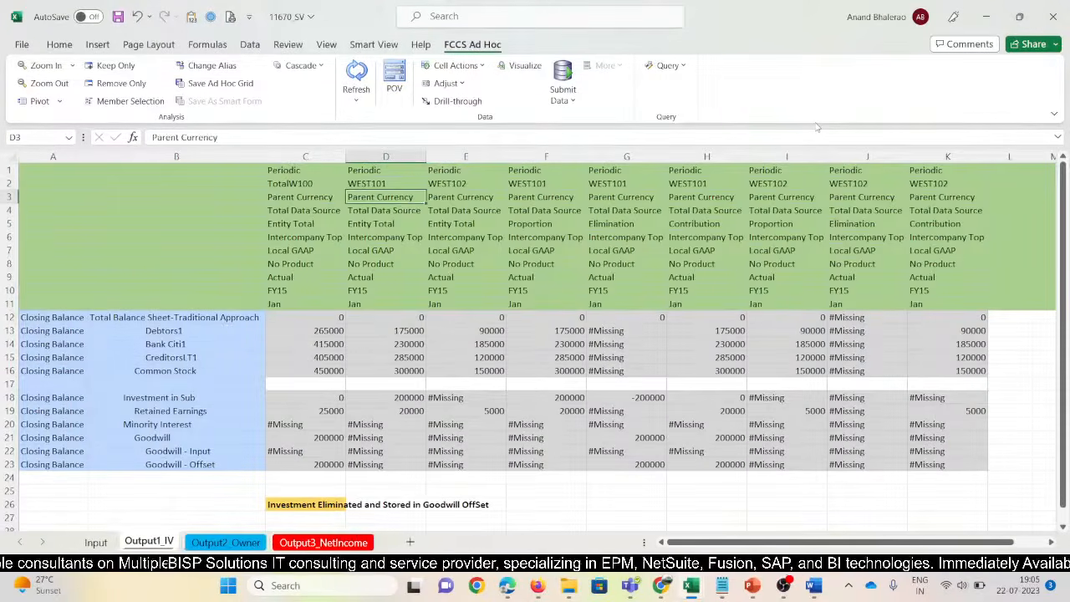
key("Up")
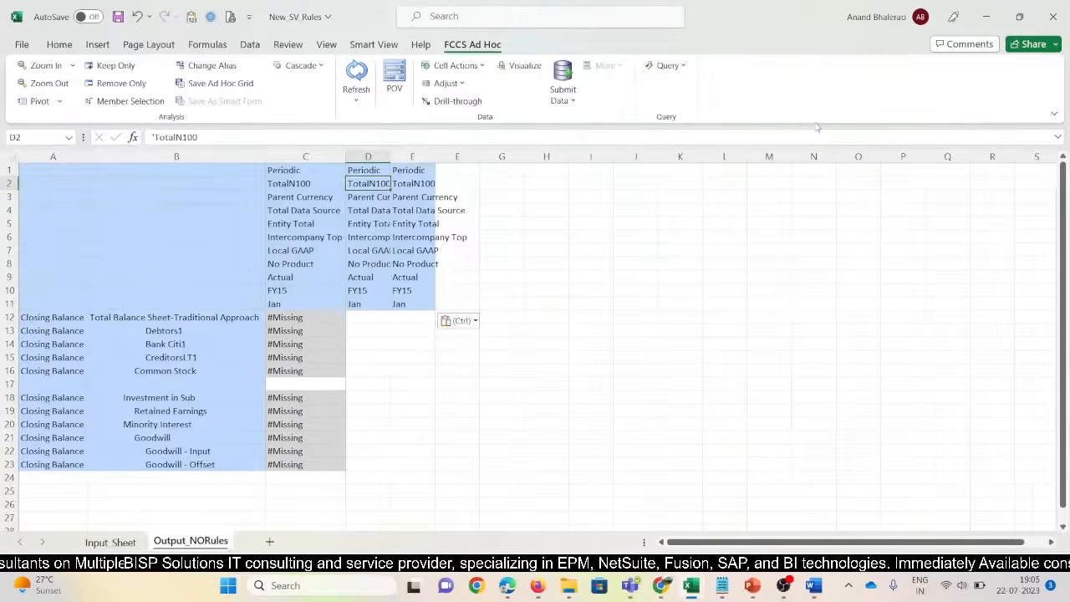
Set D2 to North101 and E2 to North102, then refresh the grid
type("North101")
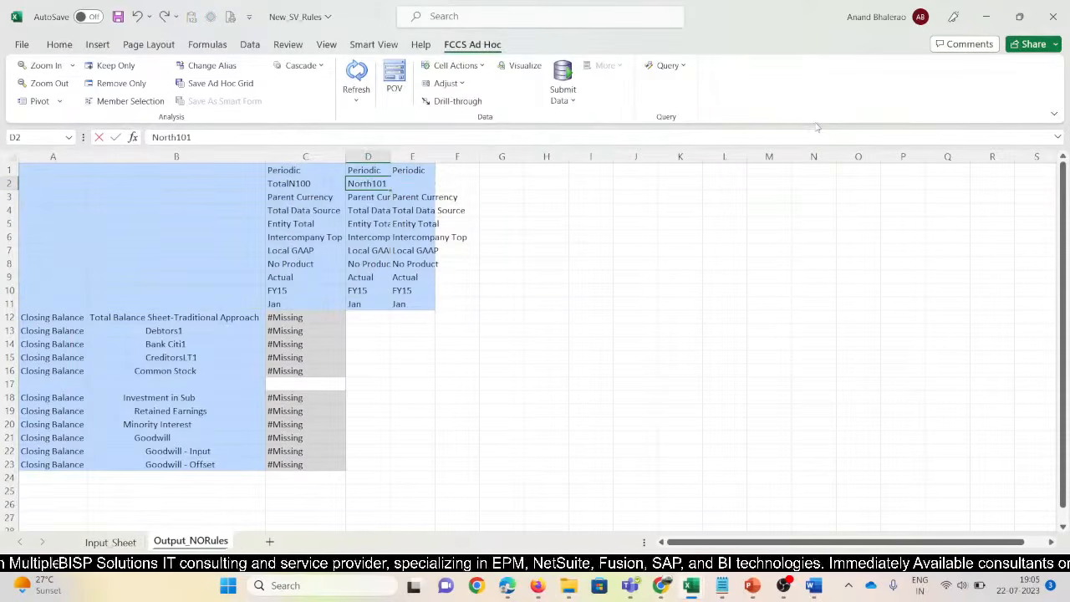
key("Return")
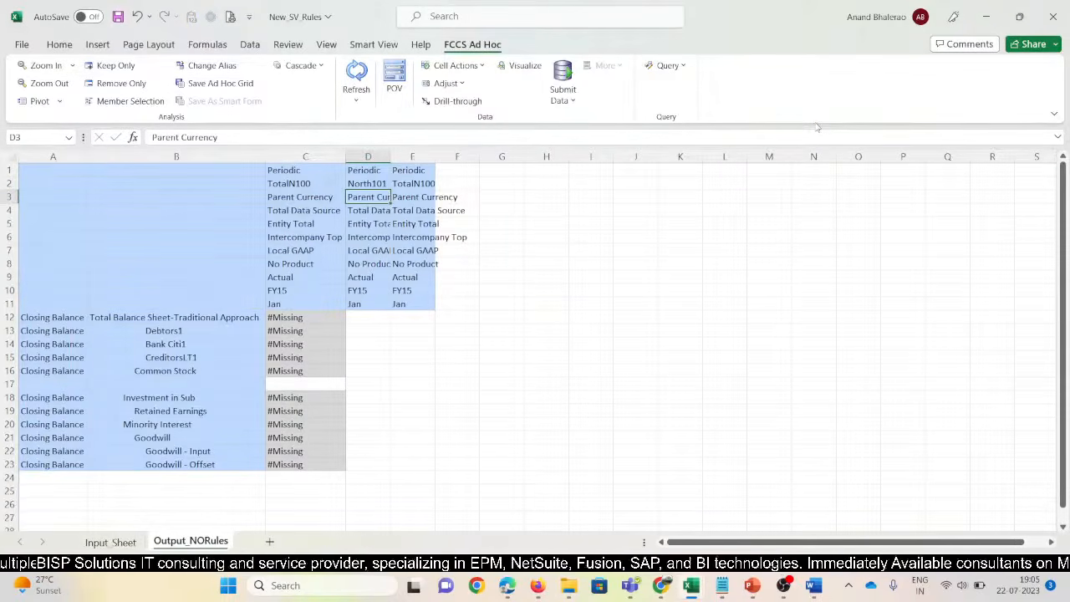
key("Up")
key("Right")
type("'North10")
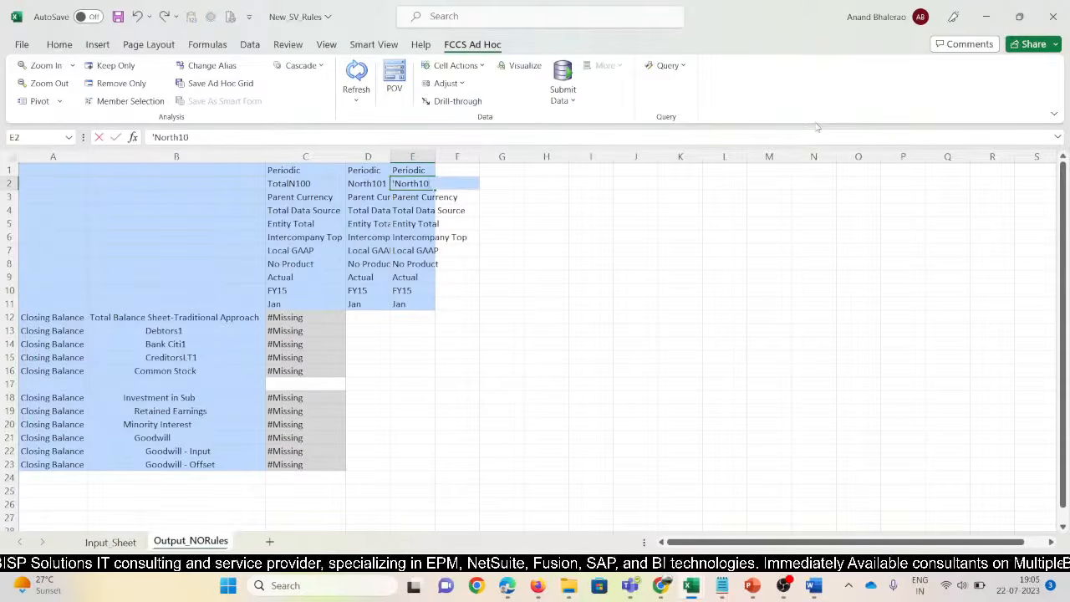
type("2")
key("Return")
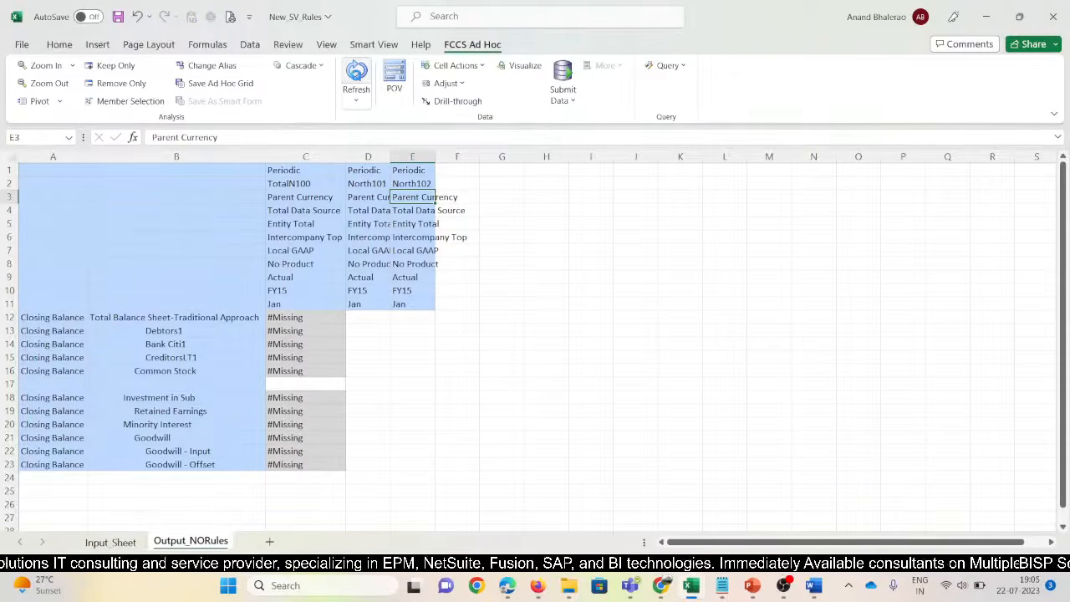
left_click(356, 76)
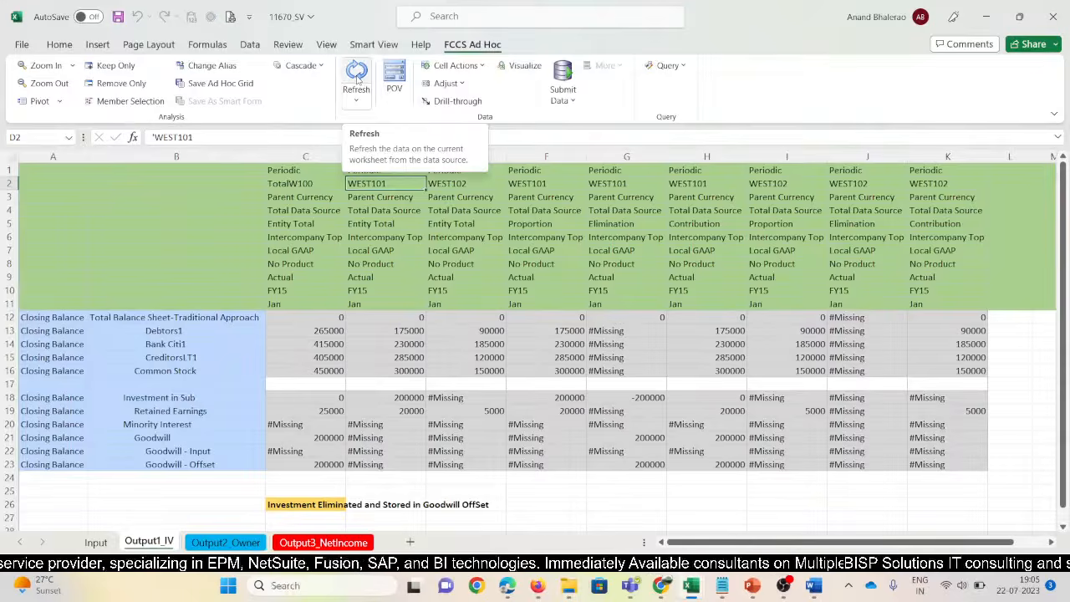
Review the three entity column headers and save the workbook
left_click(379, 301)
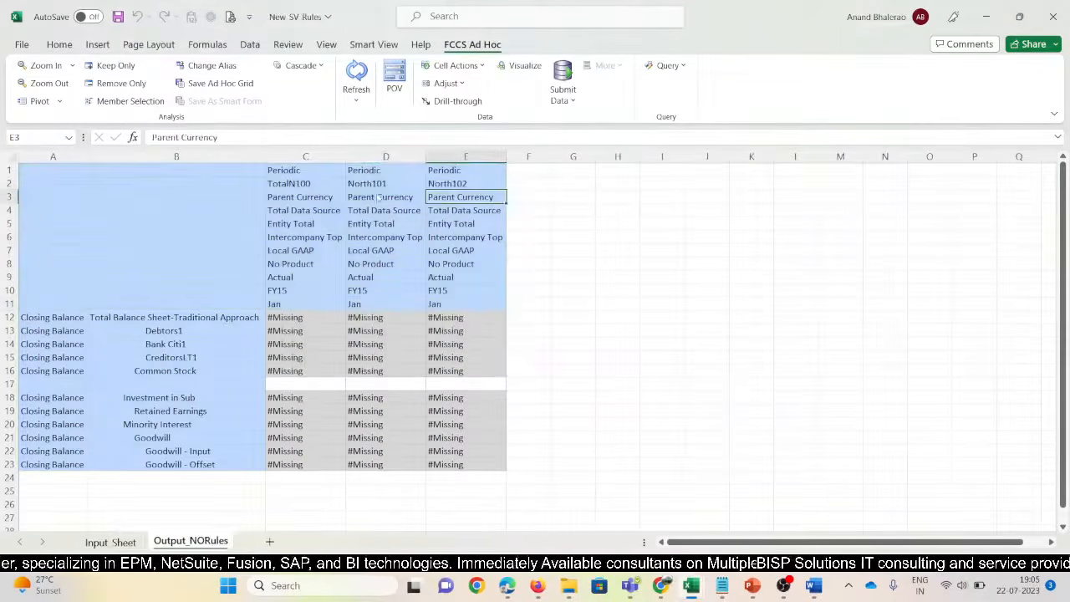
left_click(308, 169)
left_click_drag(309, 170, 451, 302)
left_click_drag(376, 185, 443, 183)
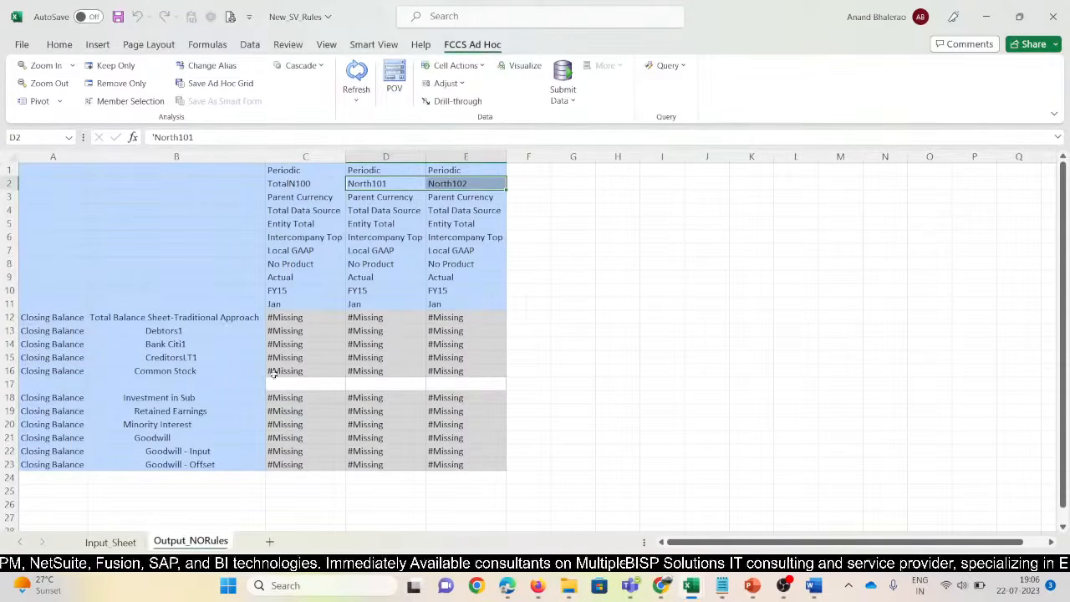
left_click(118, 17)
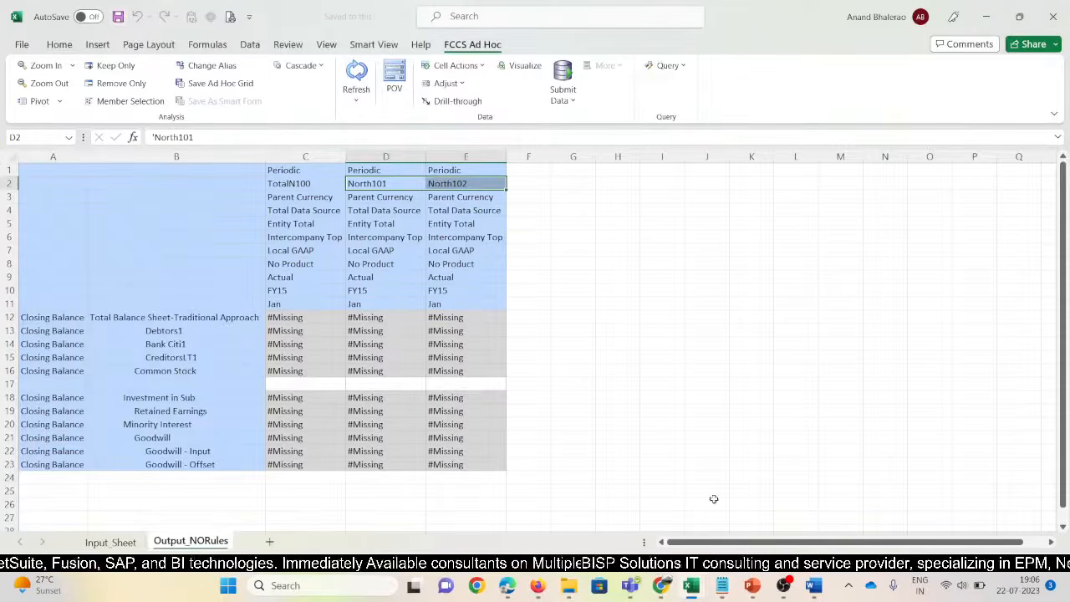
Go from the FCCS Manage Ownership page to the Business Rules list
mouse_move(713, 593)
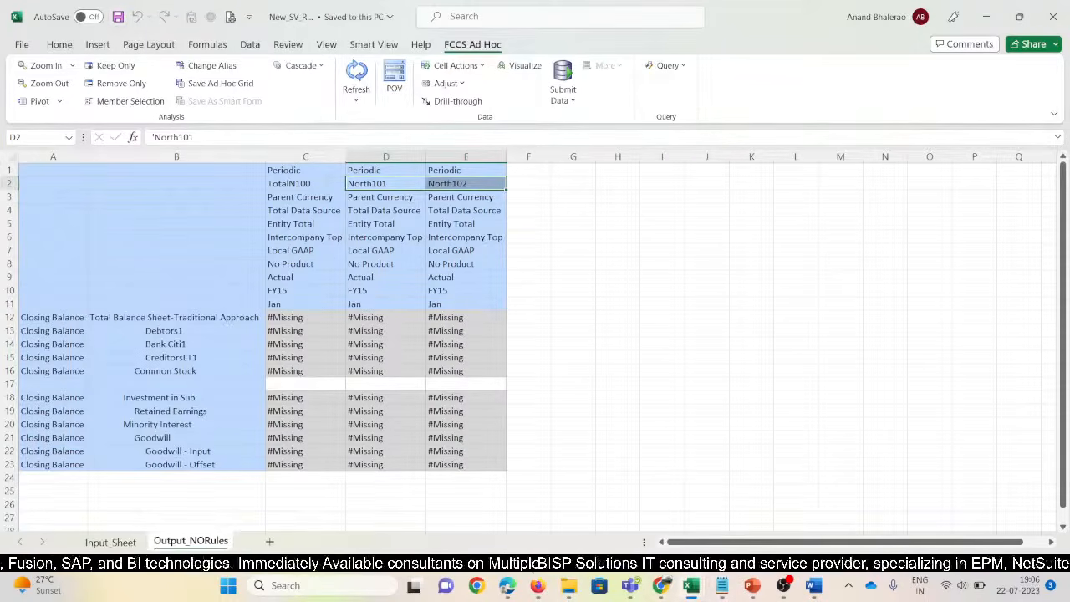
mouse_move(539, 587)
left_click(468, 494)
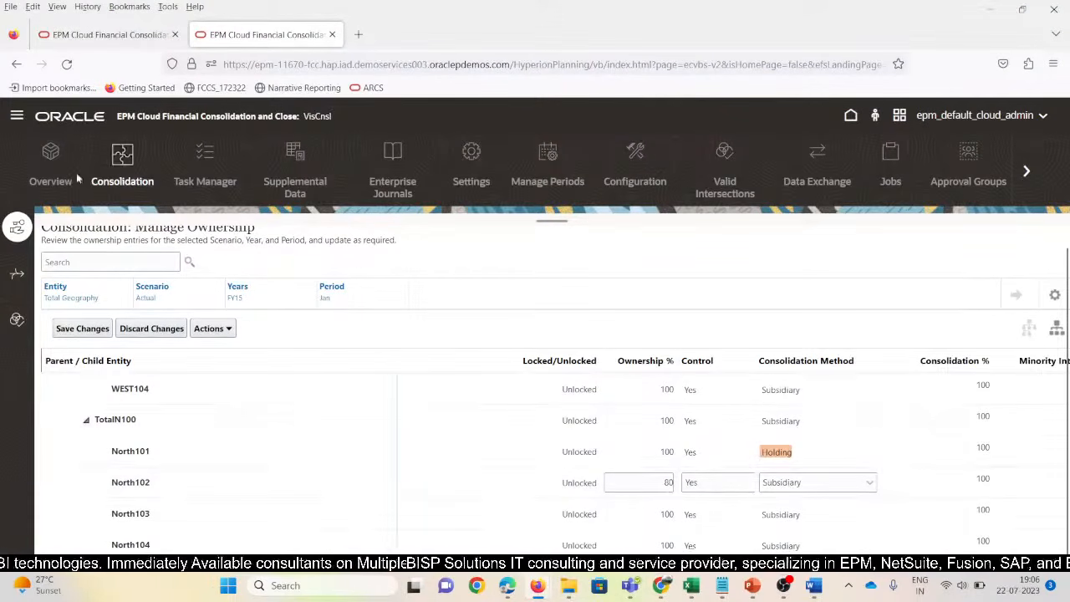
left_click(16, 114)
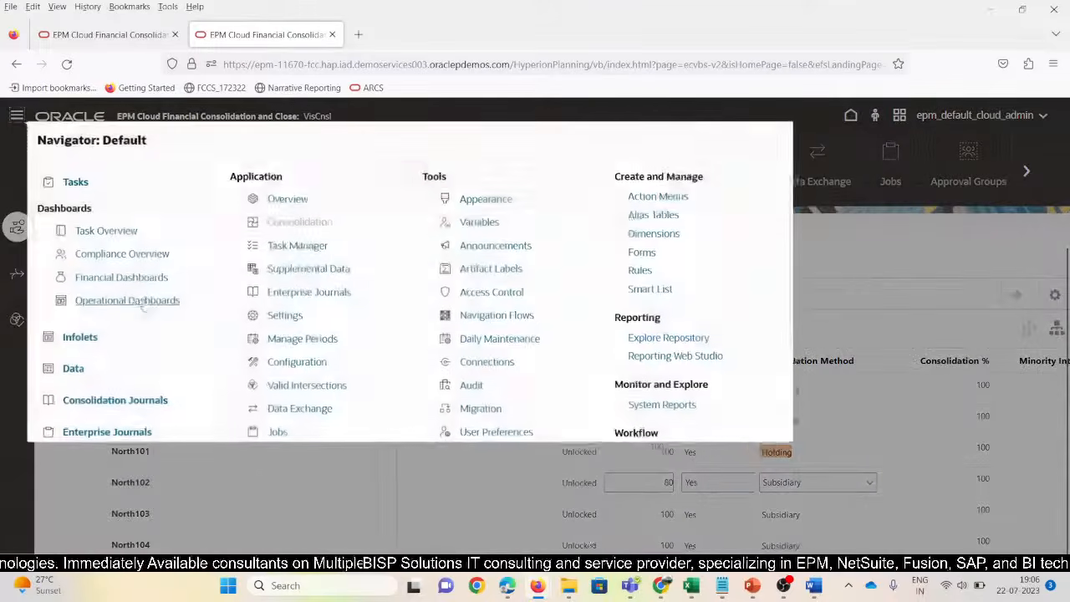
scroll(140, 282, "down", 3)
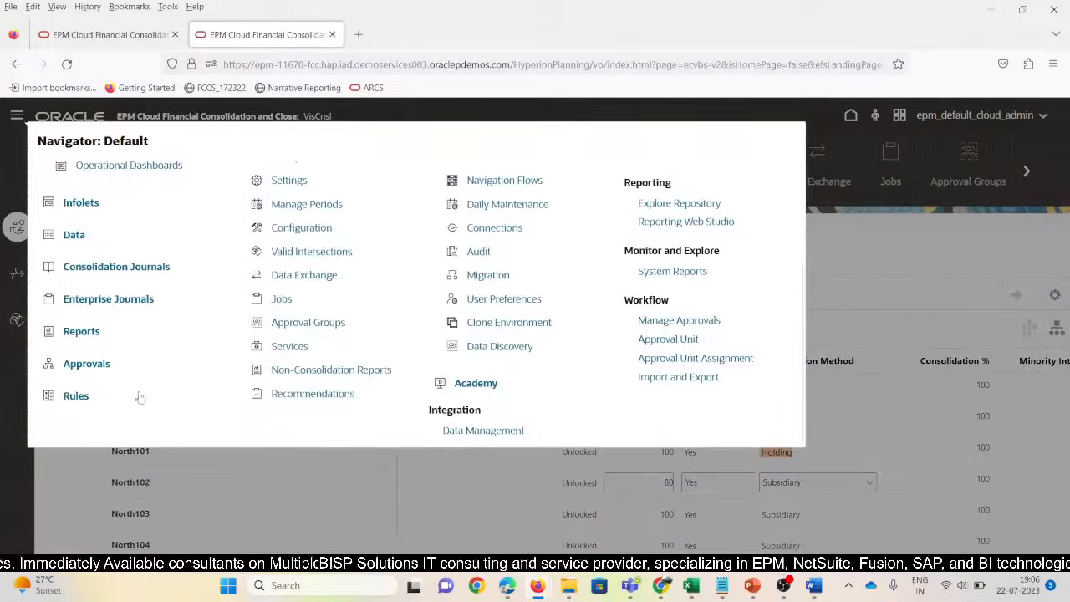
left_click(66, 398)
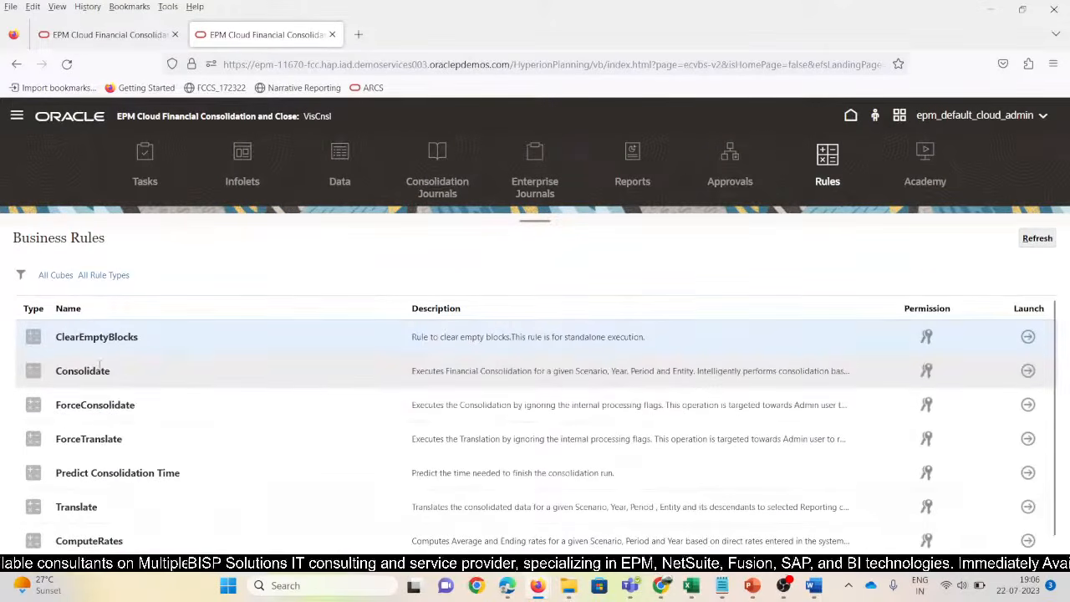
Launch the Consolidate rule for N_100, Jan, Actual, FY15 and acknowledge the success message
left_click(559, 380)
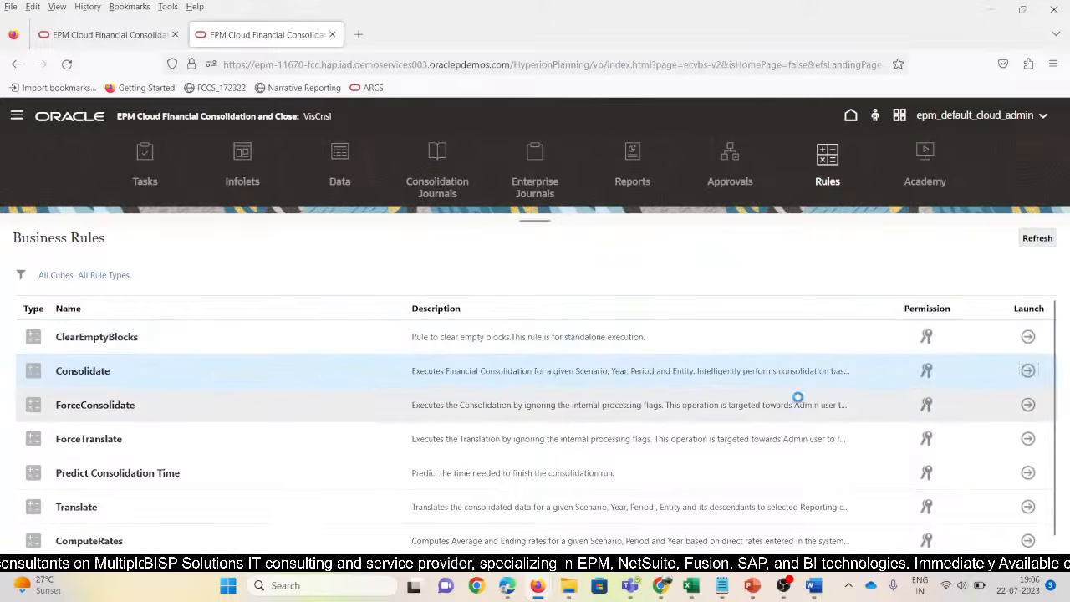
left_click(420, 318)
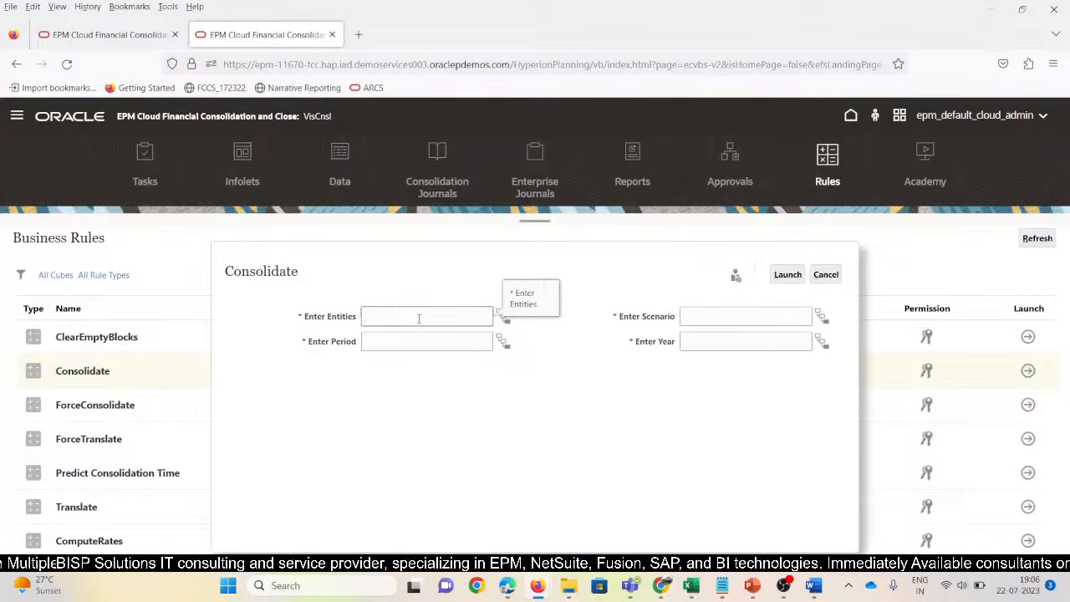
type("N_1")
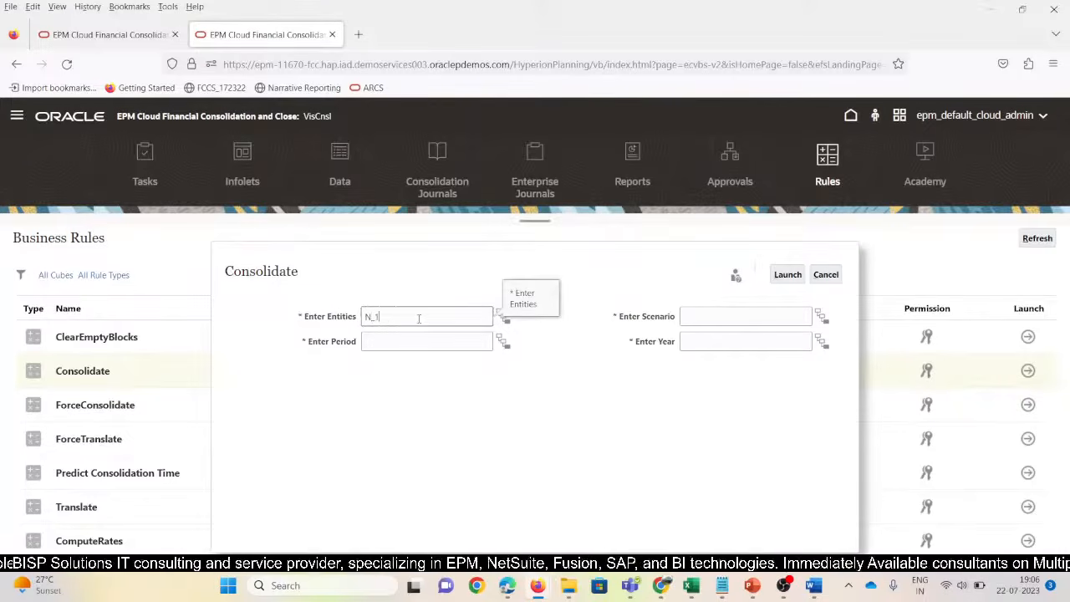
type("00")
key("Tab")
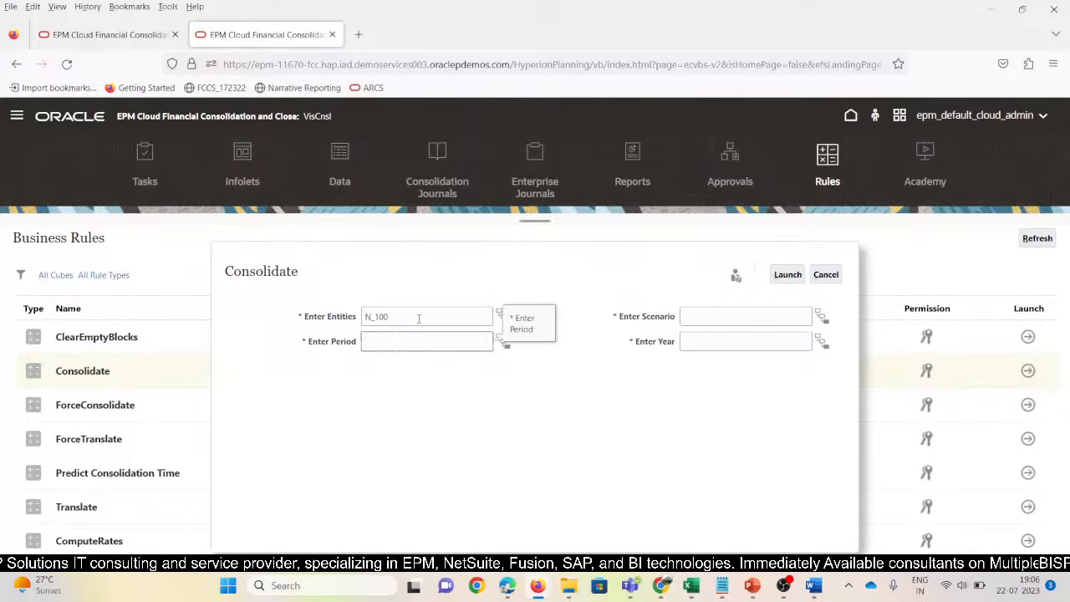
key("Tab")
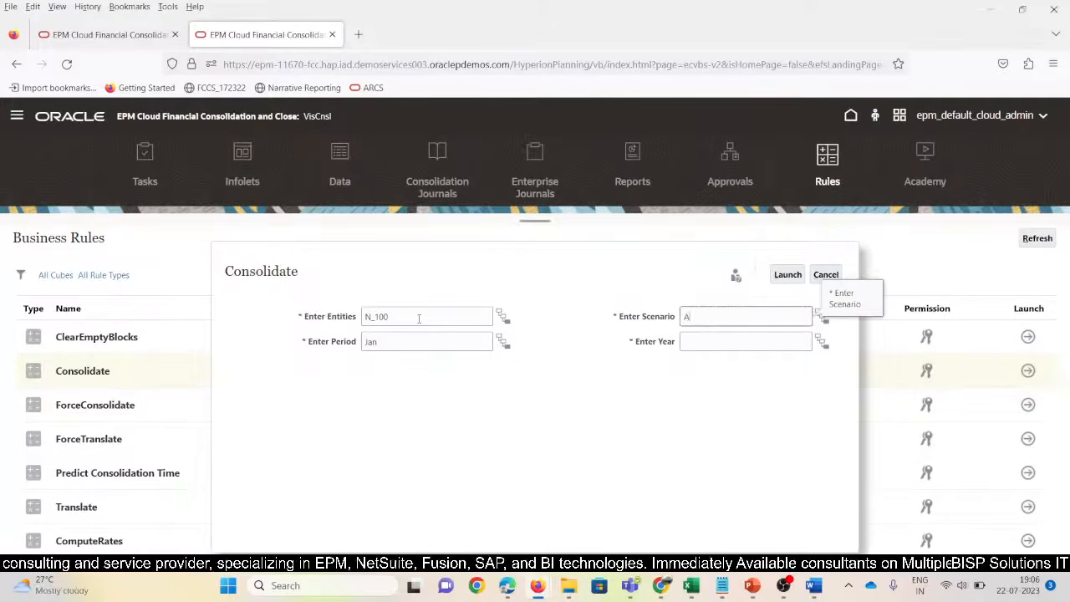
type("Ac")
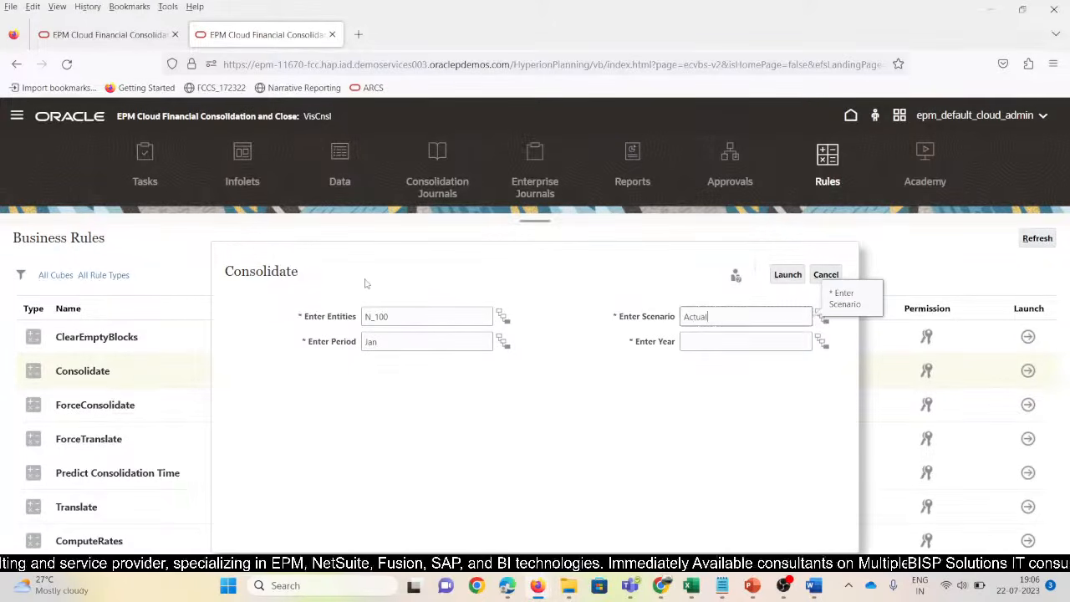
type("tual")
key("Tab")
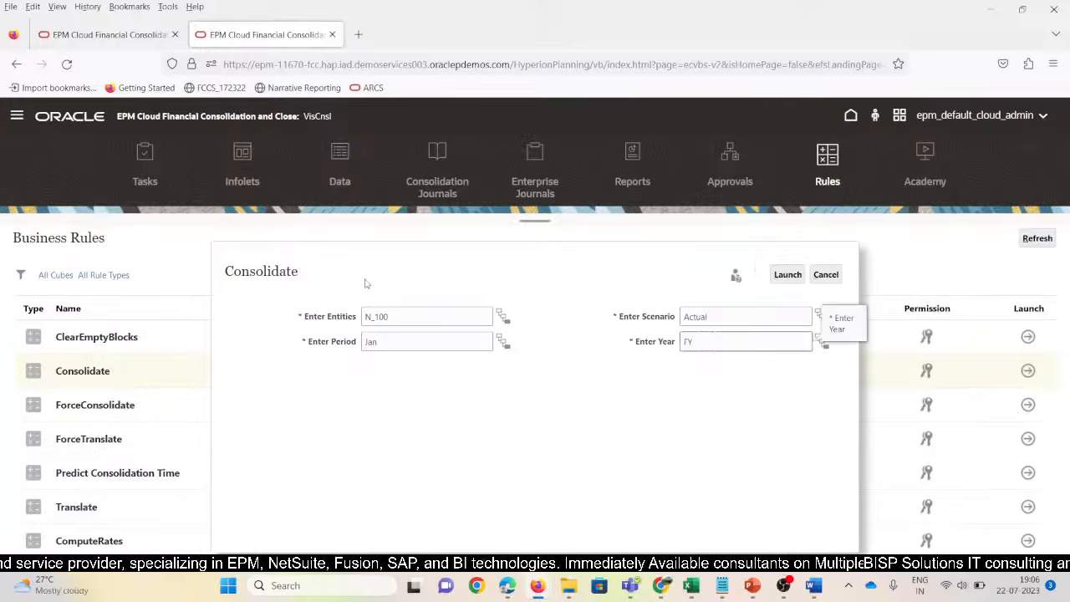
left_click(786, 276)
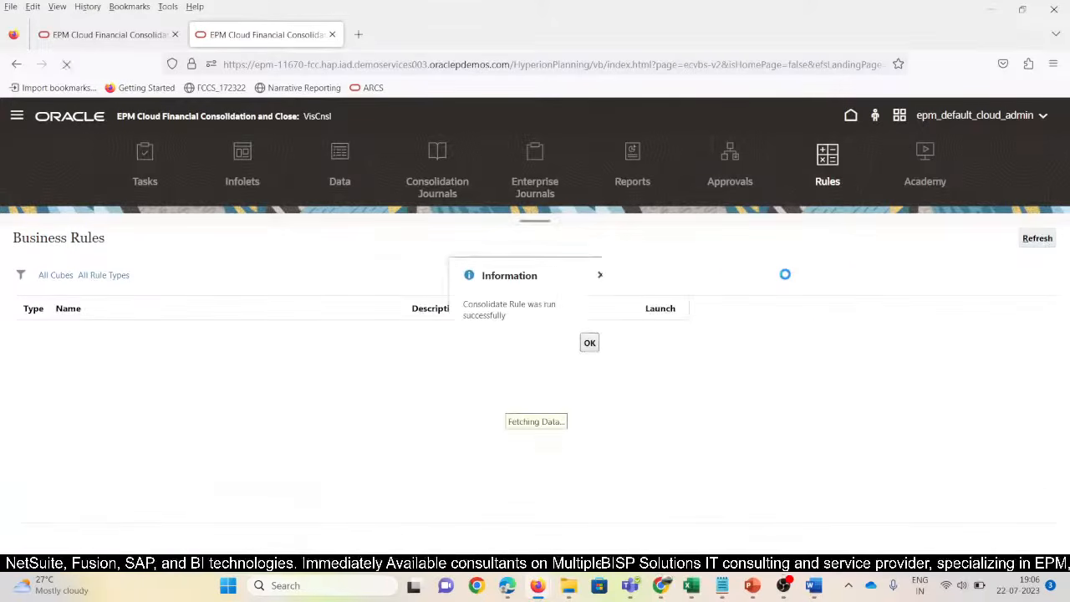
left_click(592, 343)
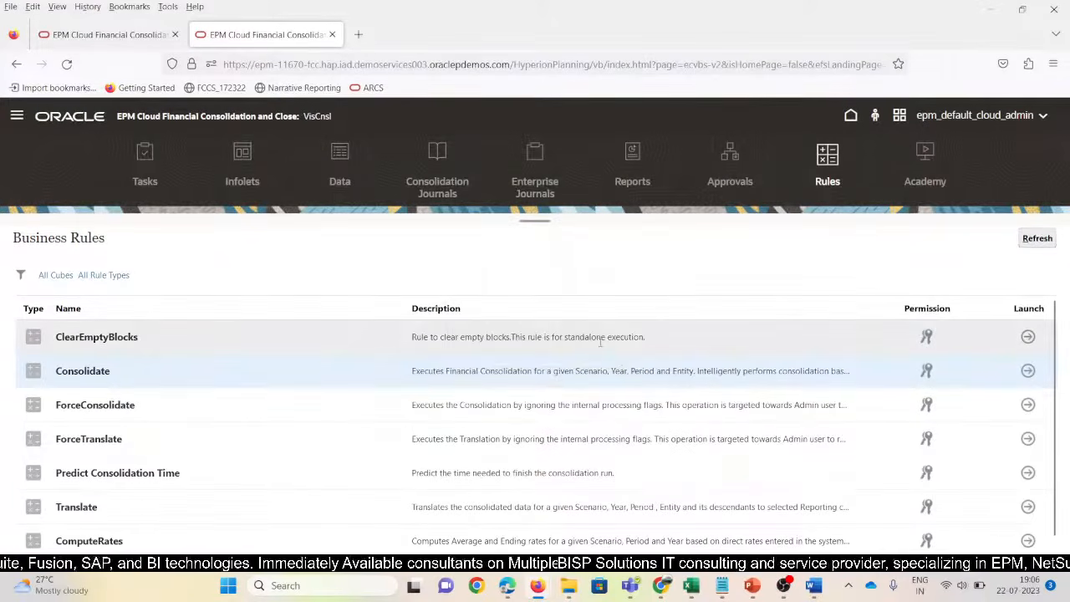
Refresh the Excel Output_NORules ad hoc grid to load consolidated TotalN100 balances, and widen column A
key("alt+Tab")
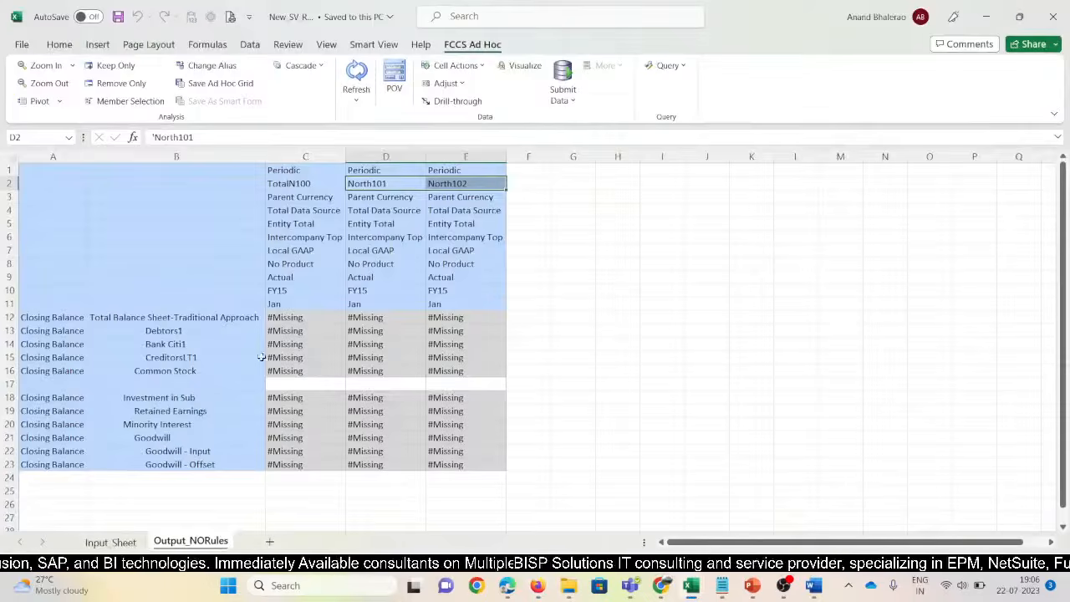
left_click(337, 274)
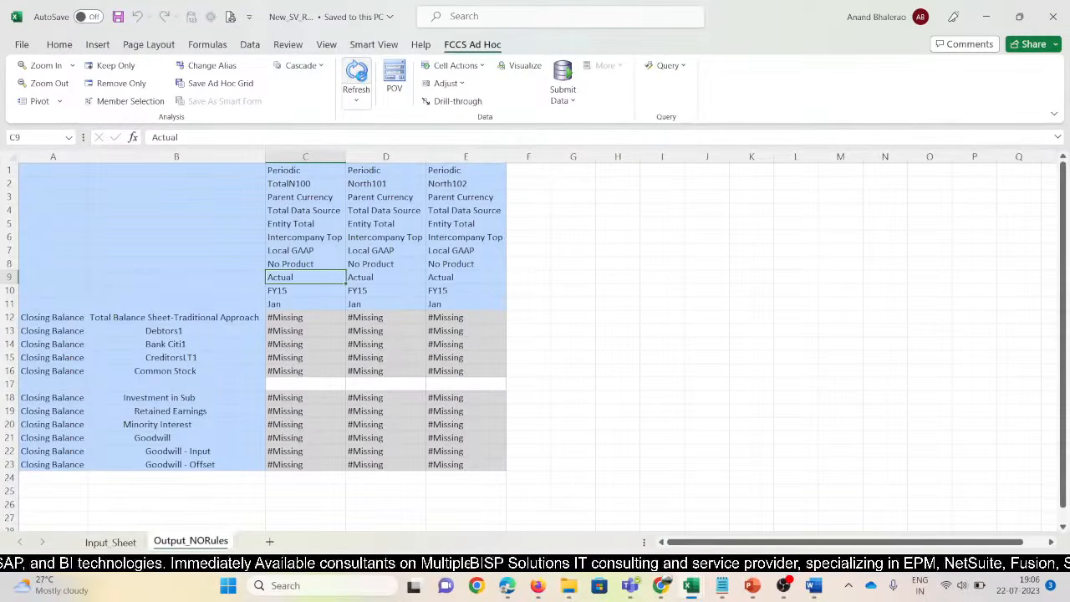
left_click(361, 77)
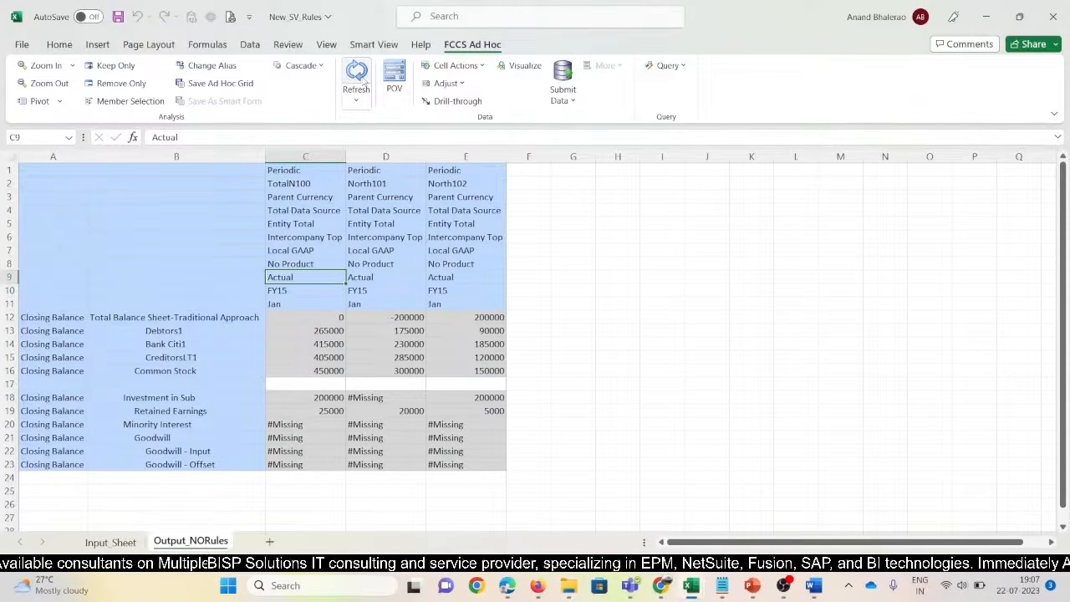
left_click_drag(87, 154, 98, 153)
key("alt+Tab")
key("alt+Tab")
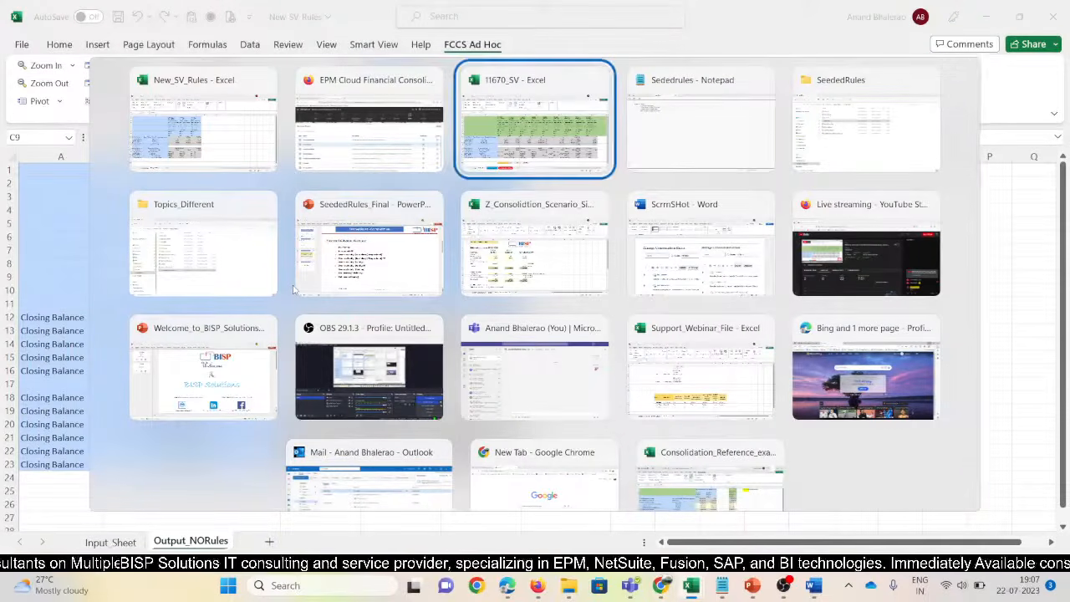
key("alt+Tab")
key("alt+Tab")
key("alt+Tab")
key("alt+Tab")
key("alt+Tab")
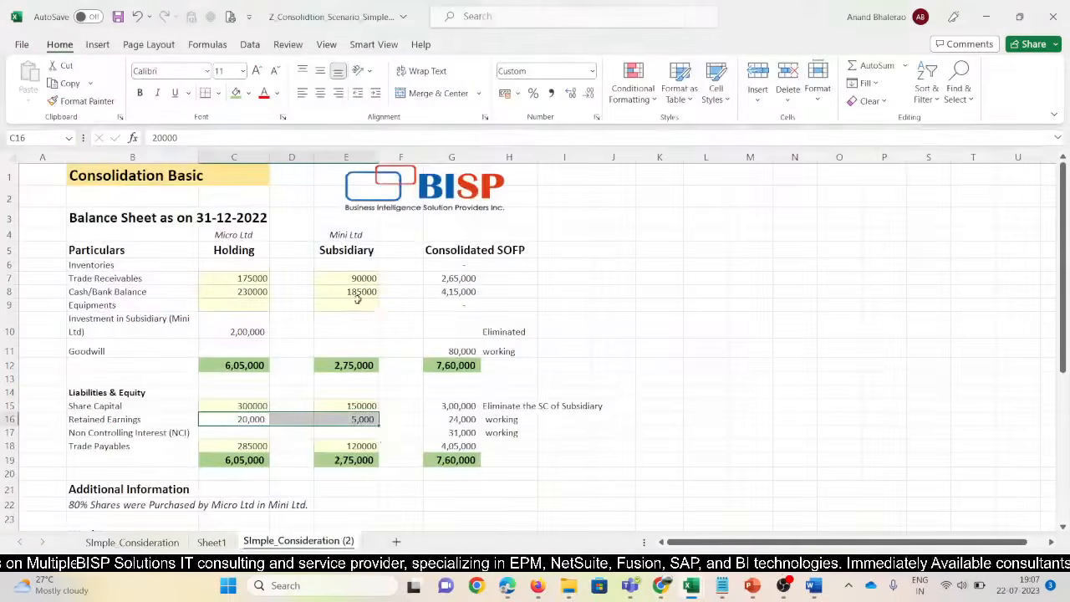
Review the consolidated Trade Receivables and investment cells G7–G10 in the Consolidation Basic sheet
left_click(440, 280)
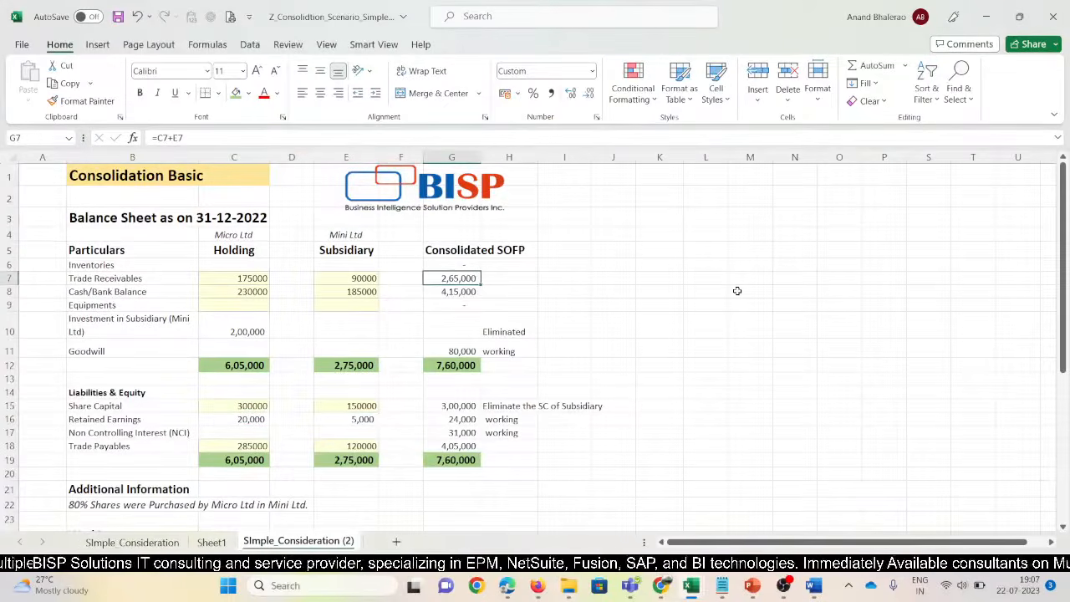
key("shift+Down")
key("Down")
key("Down")
key("Down")
key("Down")
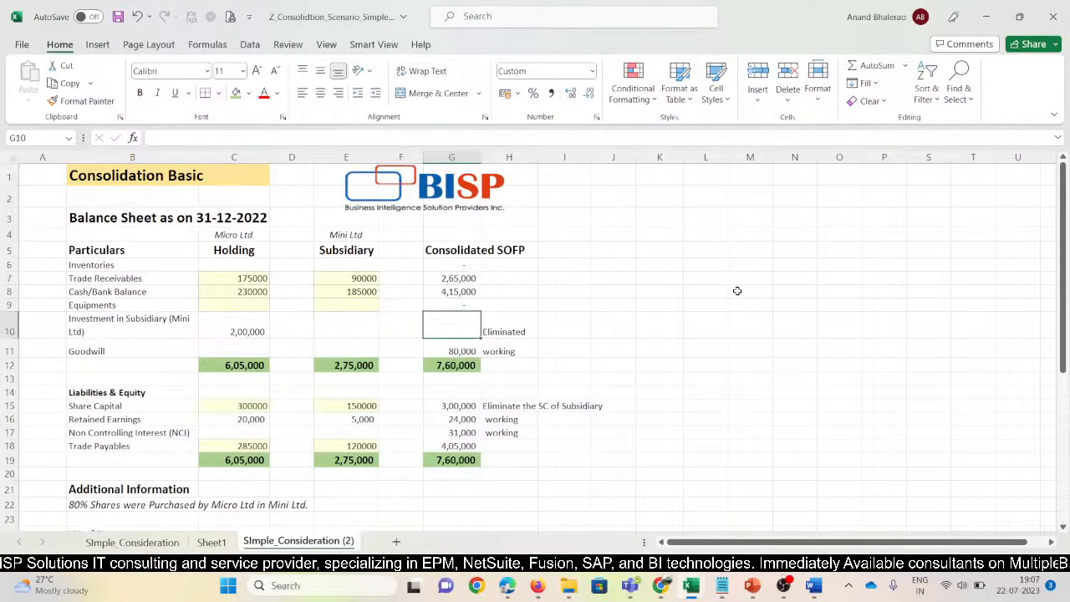
key("Up")
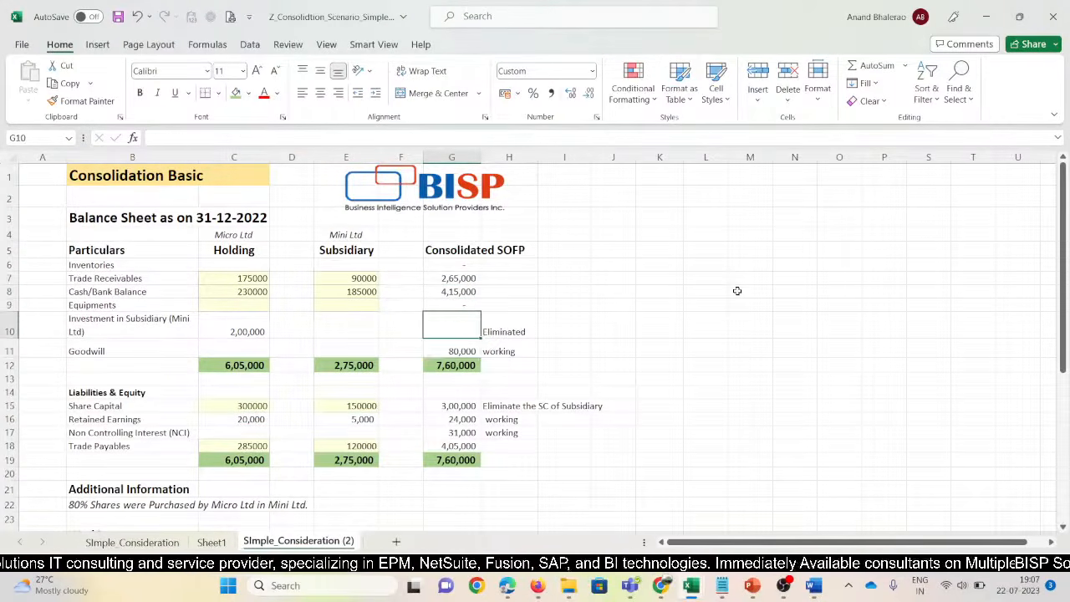
Step through the TotalN100 and North101 Debtors1, Bank Citi1 and CreditorsLT1 values in Smart View
key("alt+Tab")
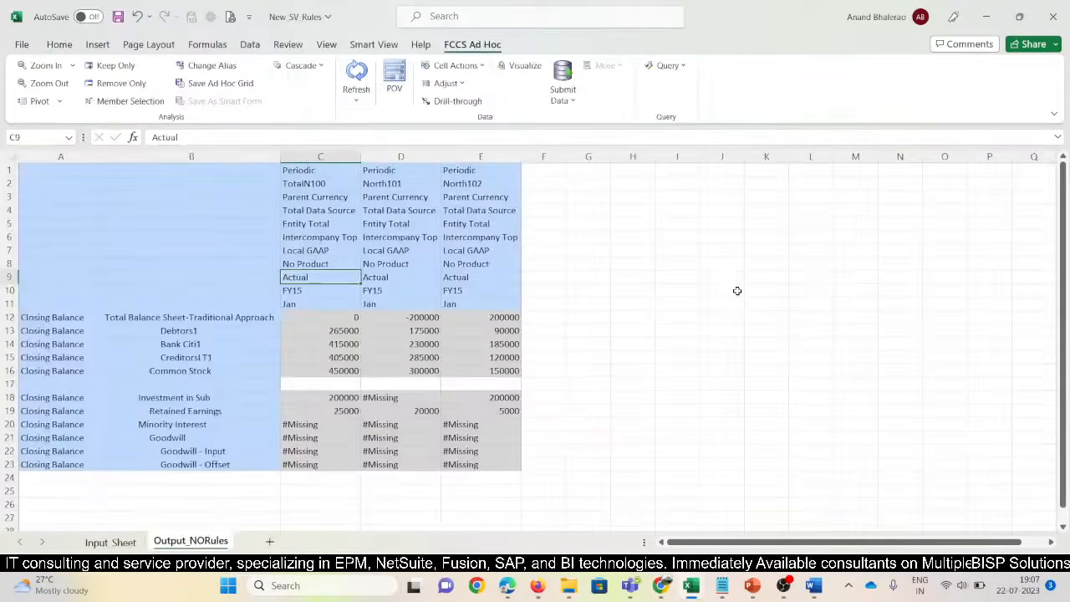
key("Down")
key("Down")
key("Down")
key("Down")
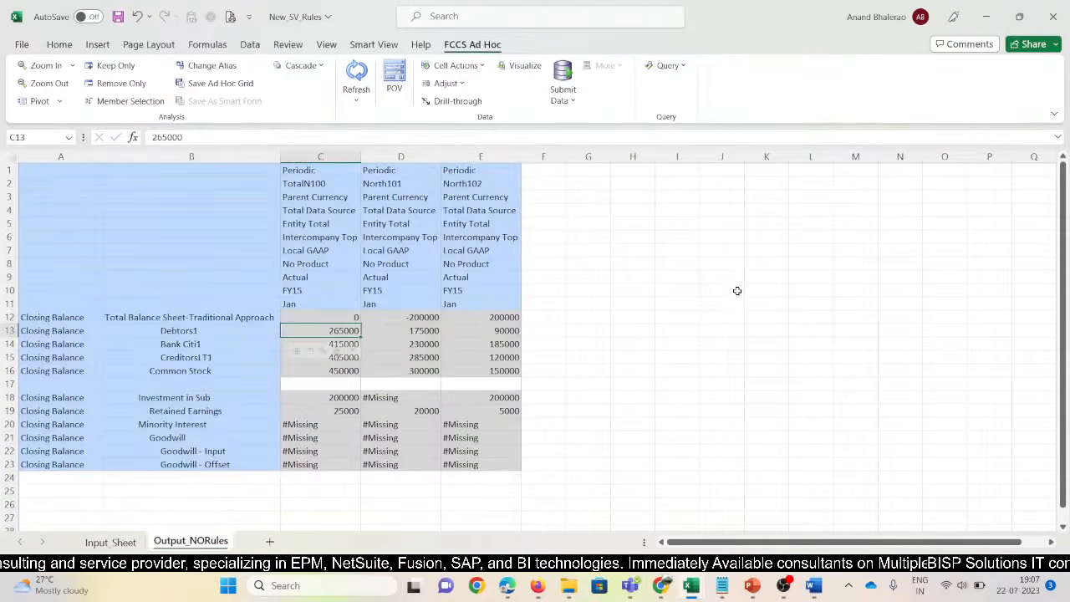
key("Right")
key("shift+Right")
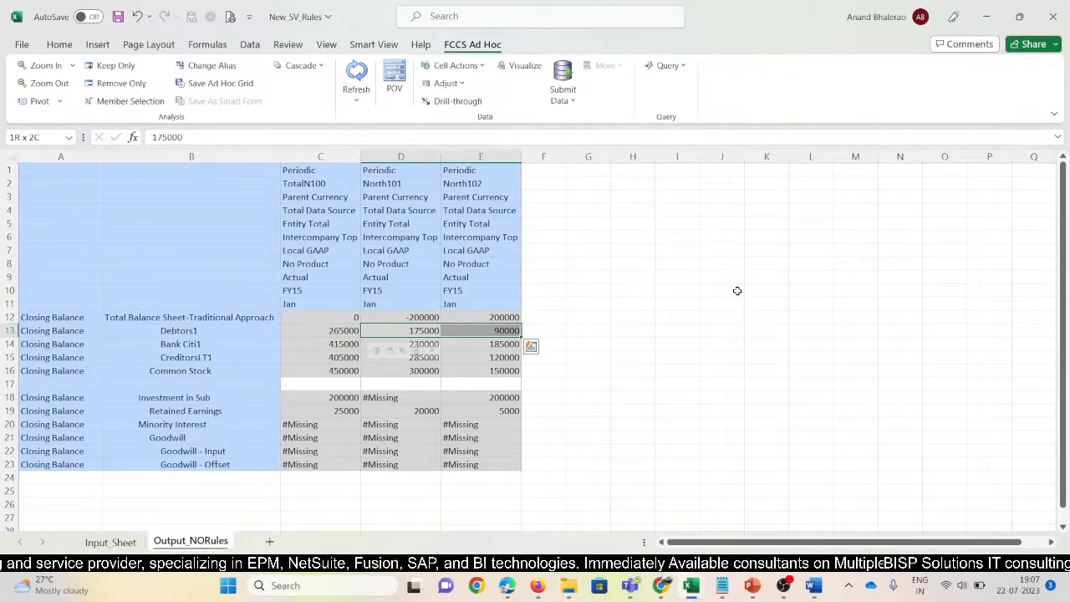
key("Down")
key("shift+Right")
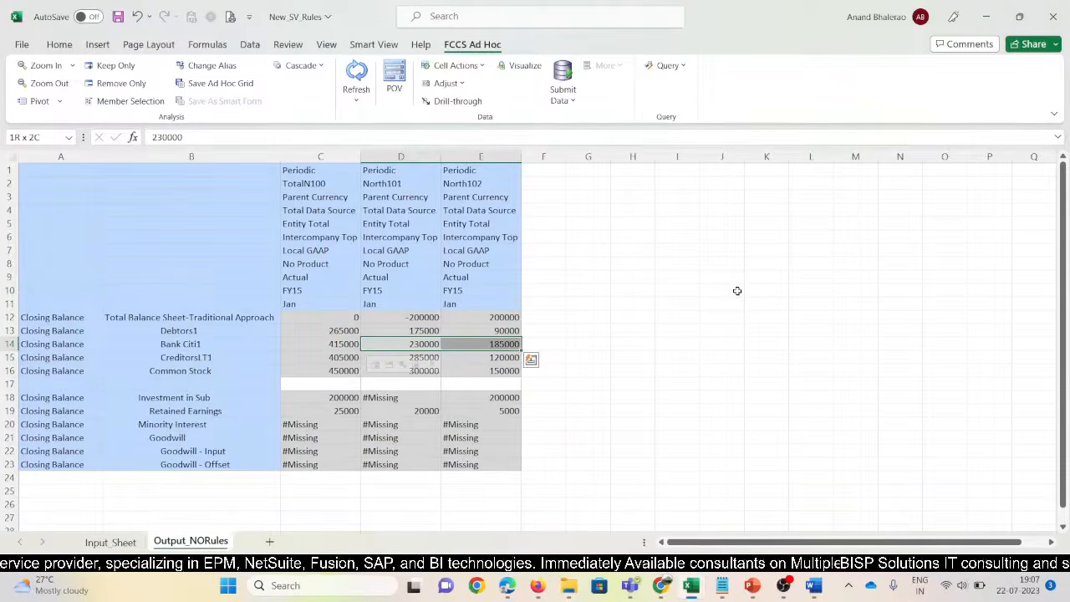
key("Down")
key("shift+Right")
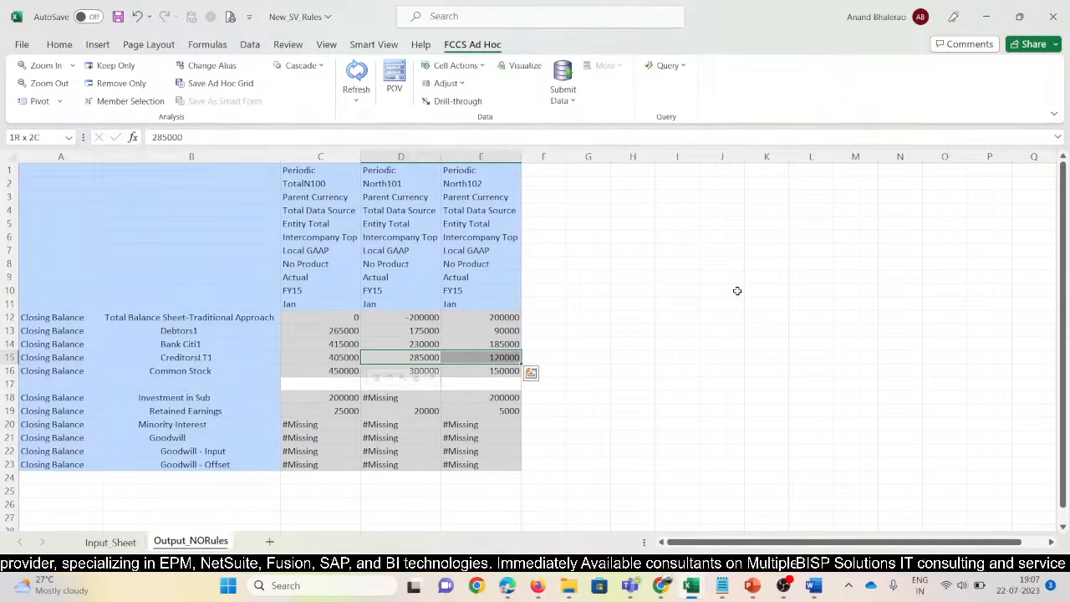
Check the TotalN100 Common Stock value of 450000 against North101's
key("Down")
key("shift+Right")
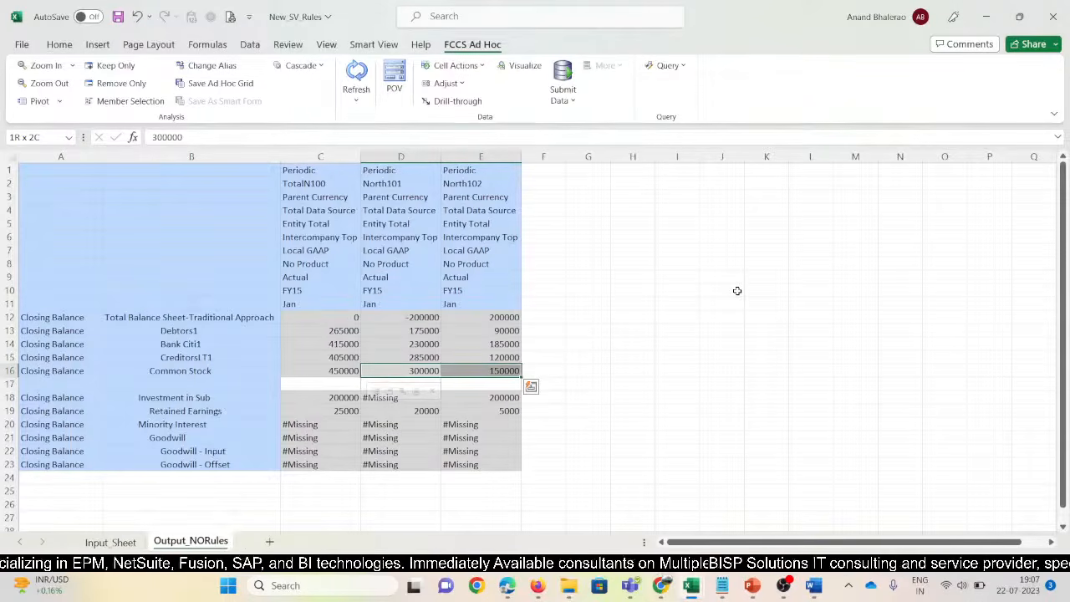
key("shift+Left")
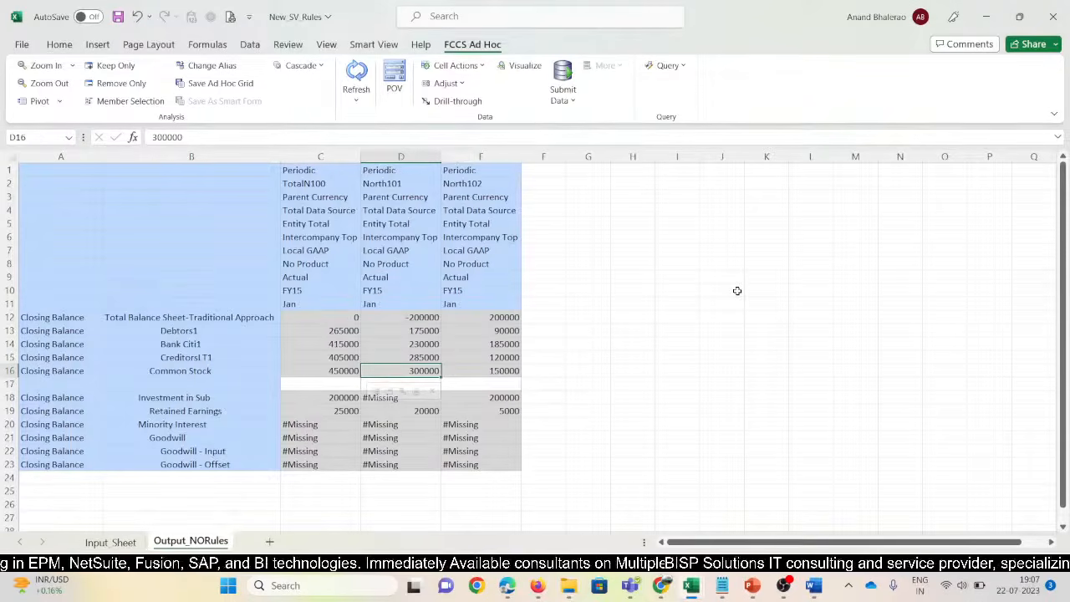
key("shift+Right")
key("Left")
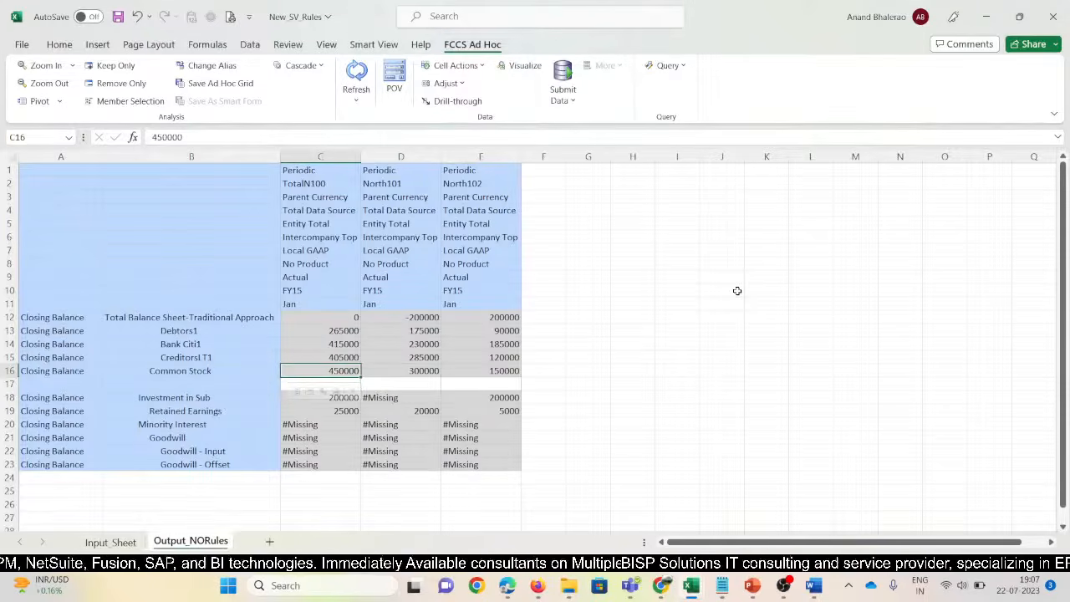
key("Right")
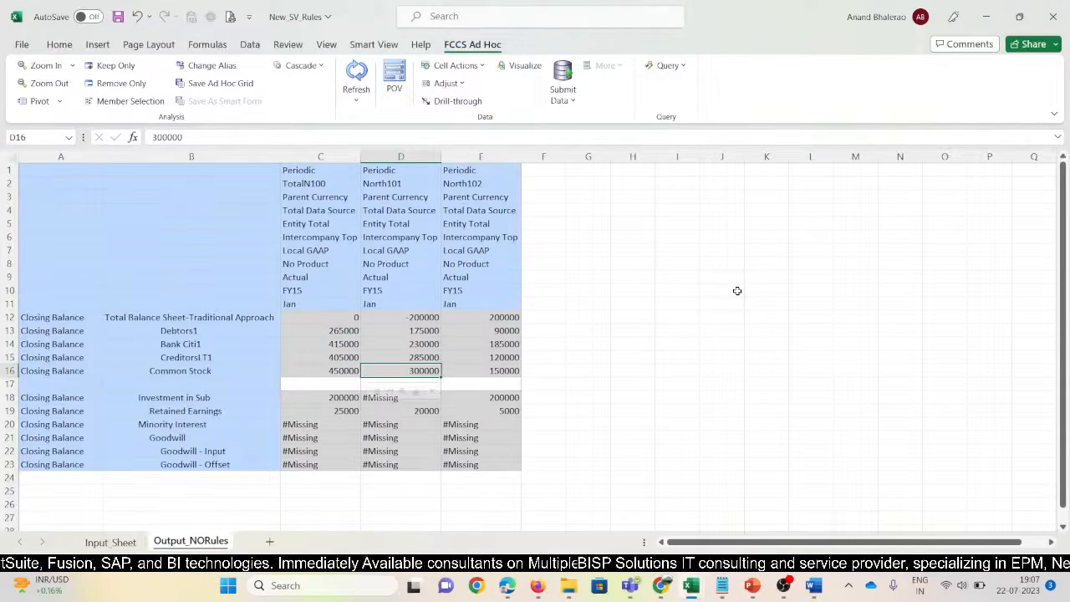
Compare Share Capital and Investment in Sub with the reference sheet, then bold TotalN100's 200000
key("alt+Tab")
key("Down")
key("Down")
key("Down")
key("Down")
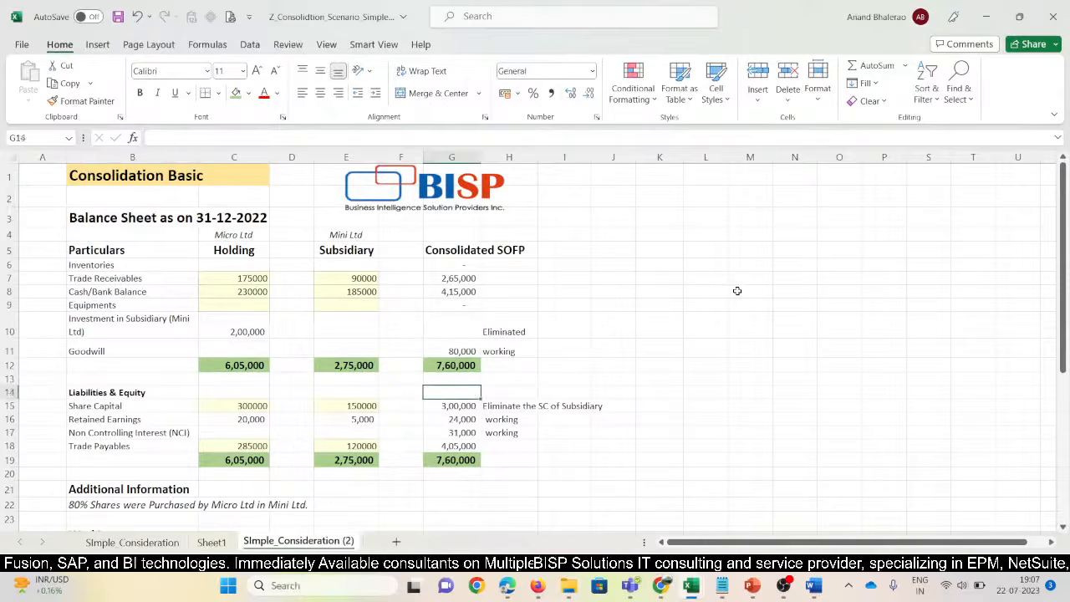
key("Down")
left_click(737, 290)
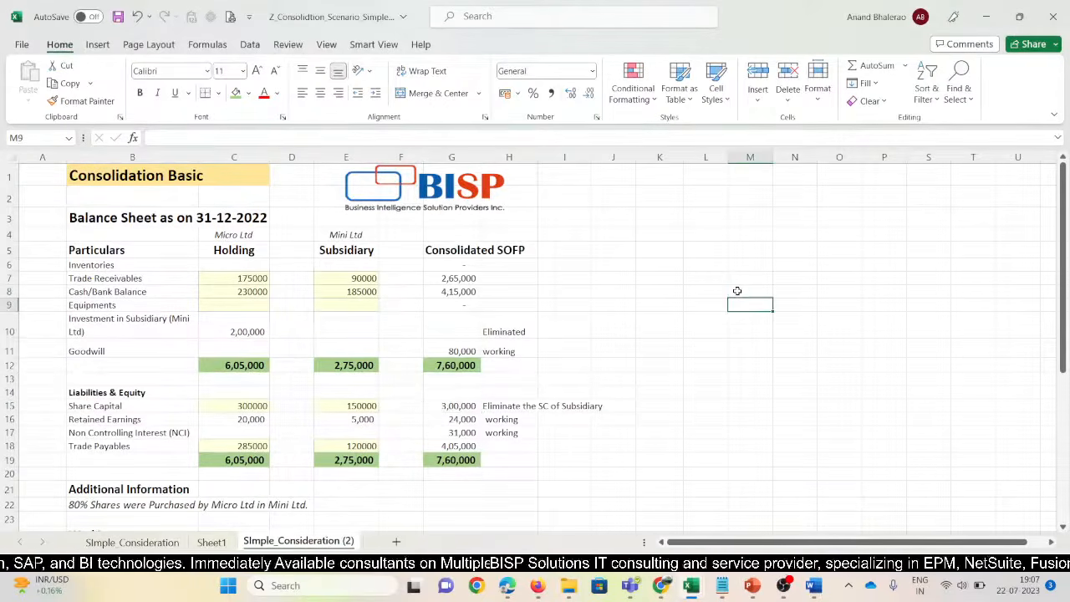
key("alt+Tab")
key("Down")
key("Down")
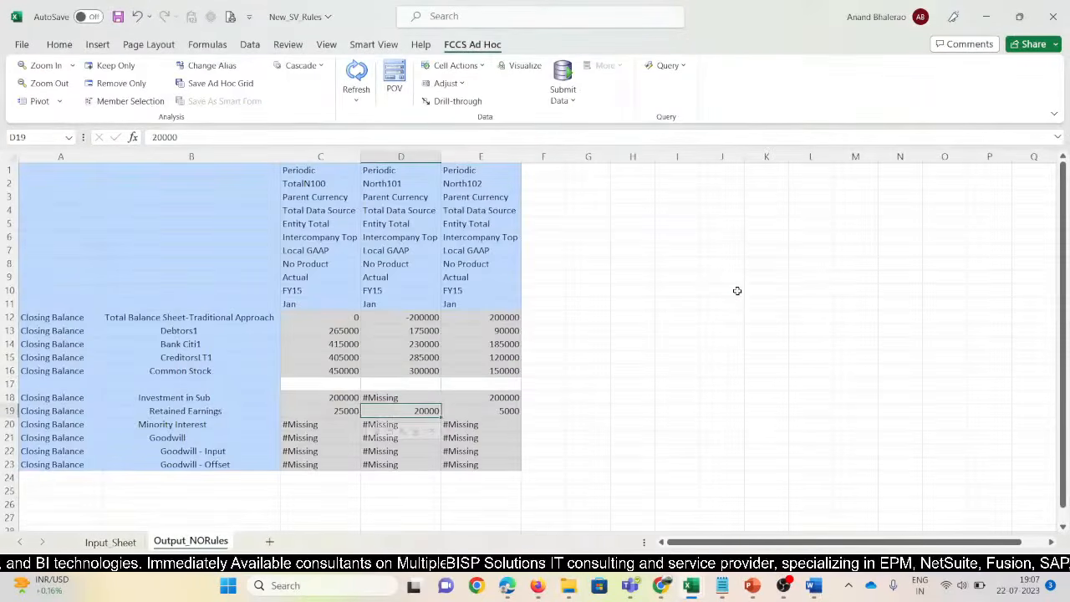
key("alt+Tab")
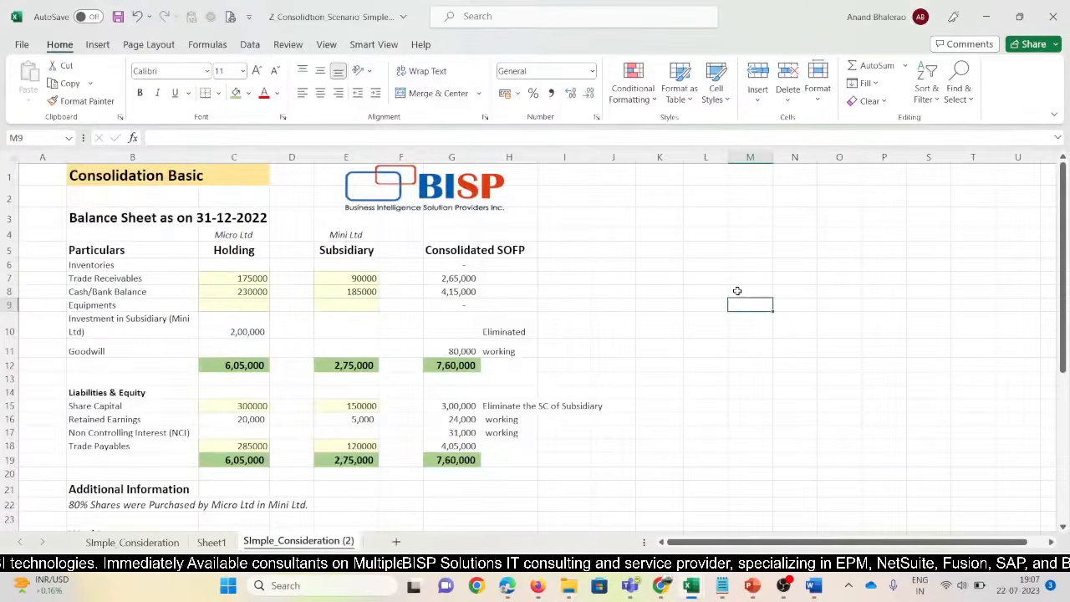
key("Left")
key("Left")
key("Left")
key("Left")
key("Left")
key("Left")
key("Down")
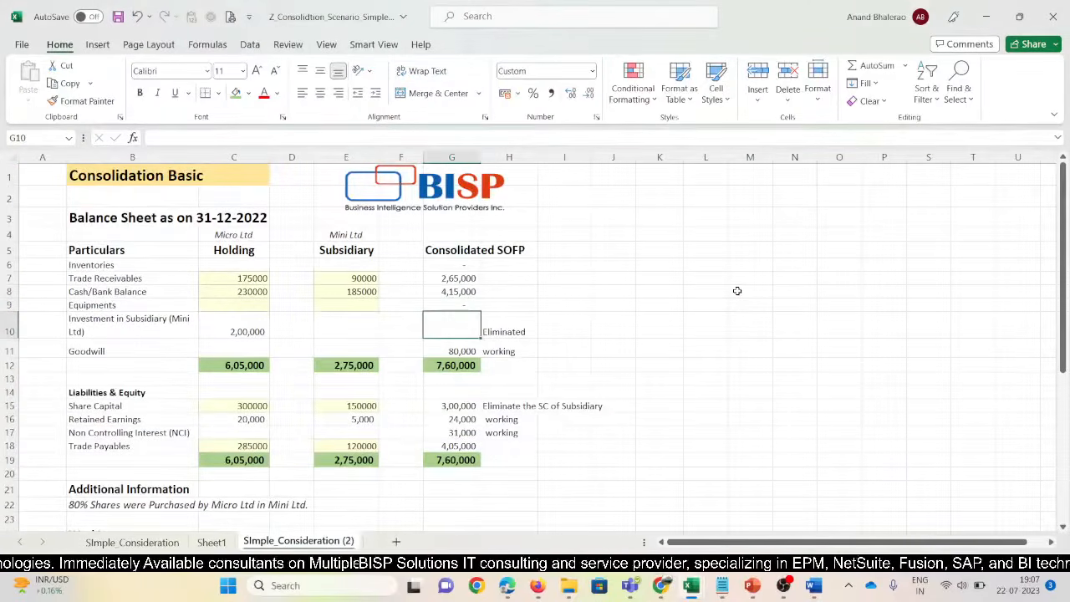
key("alt+Tab")
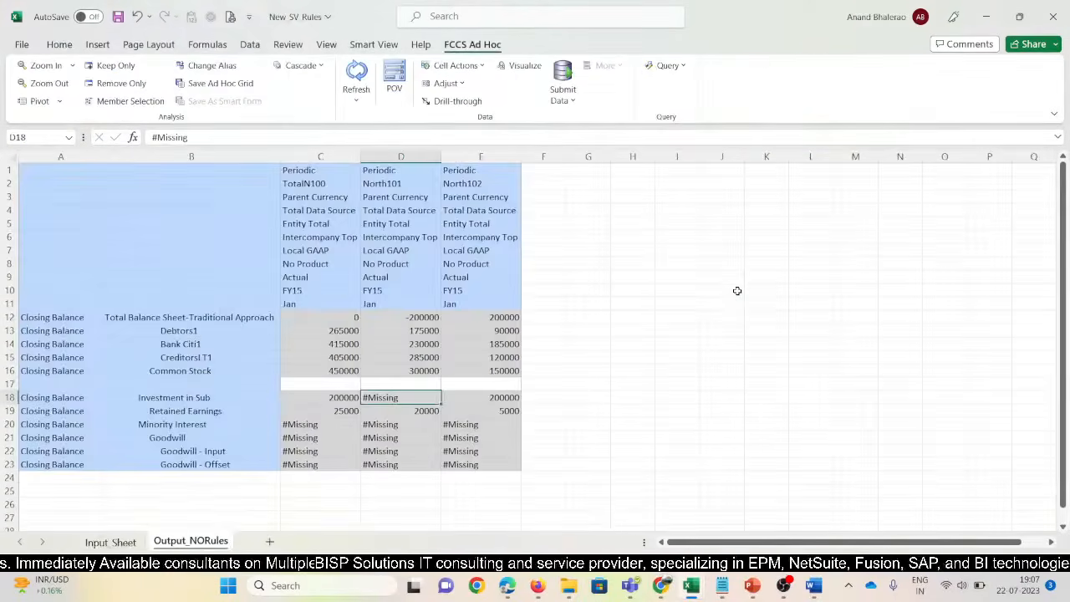
key("Left")
key("ctrl+b")
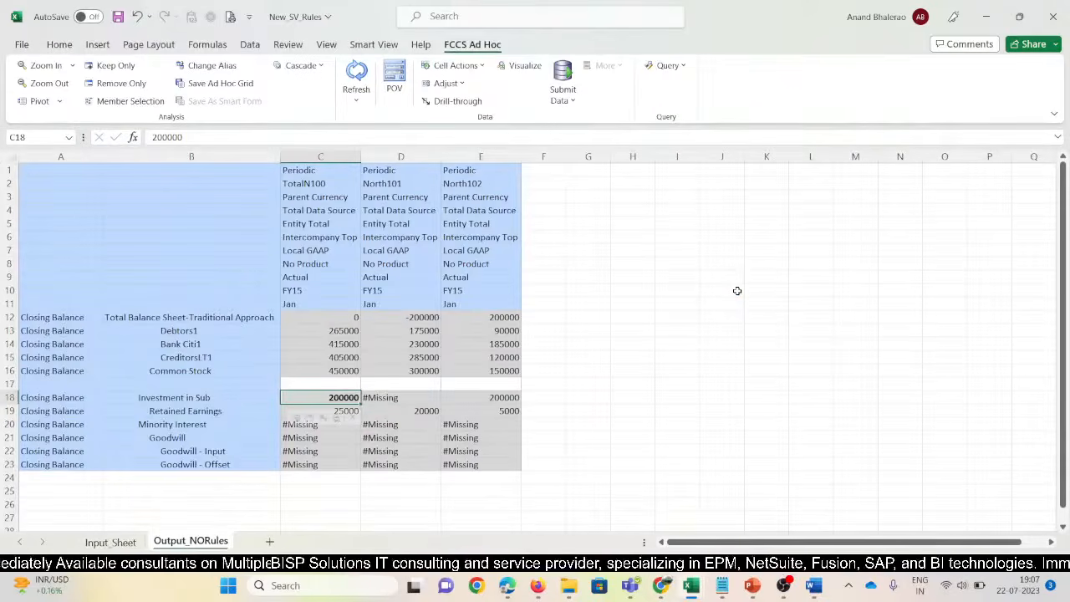
Make the TotalN100 header cell bold
left_click(319, 185)
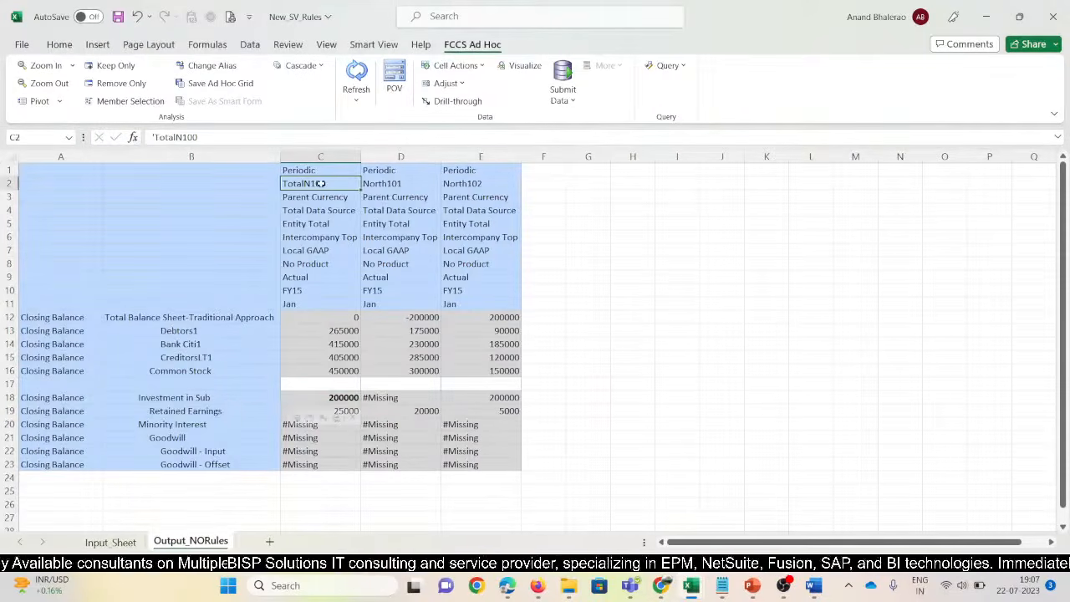
left_click(60, 44)
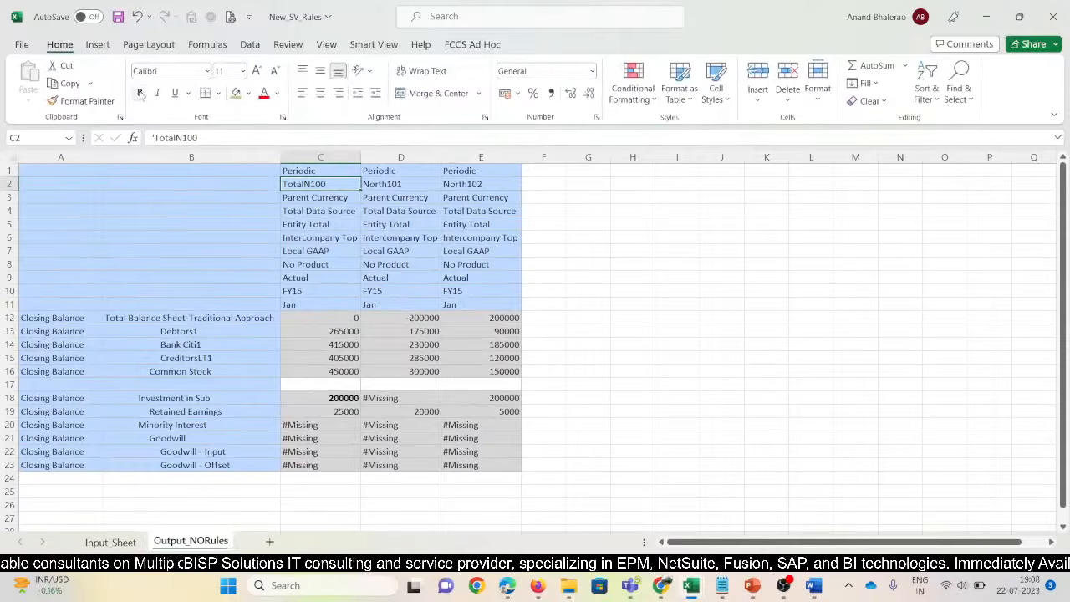
left_click(140, 92)
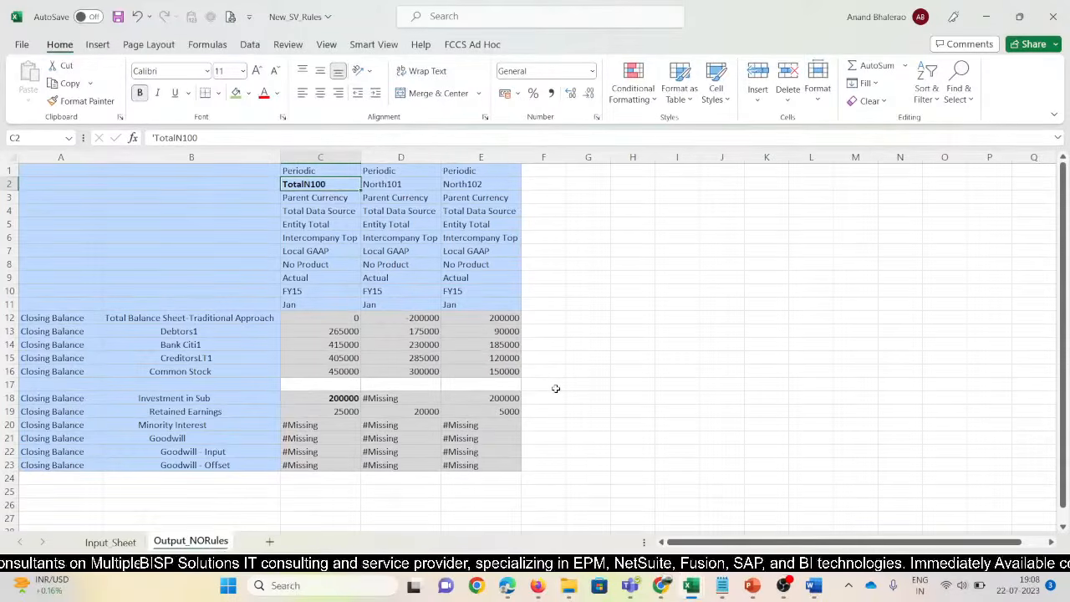
Compare TotalN100 Retained Earnings and Minority Interest with the consolidation workbook figures
key("Down")
key("Down")
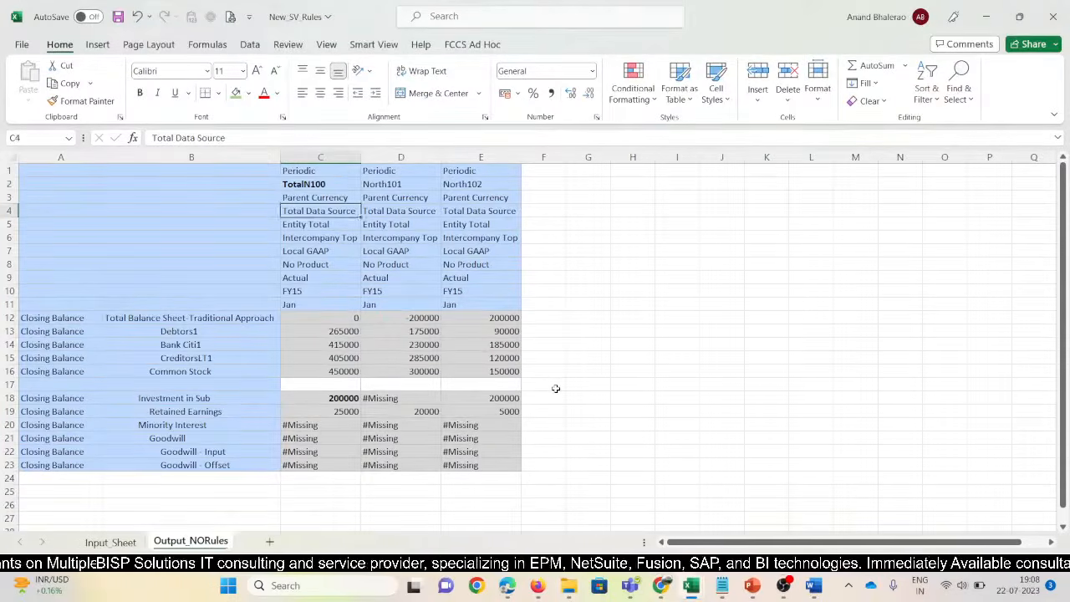
key("alt+Tab")
key("Down")
key("Down")
key("Down")
key("Down")
key("Down")
key("Down")
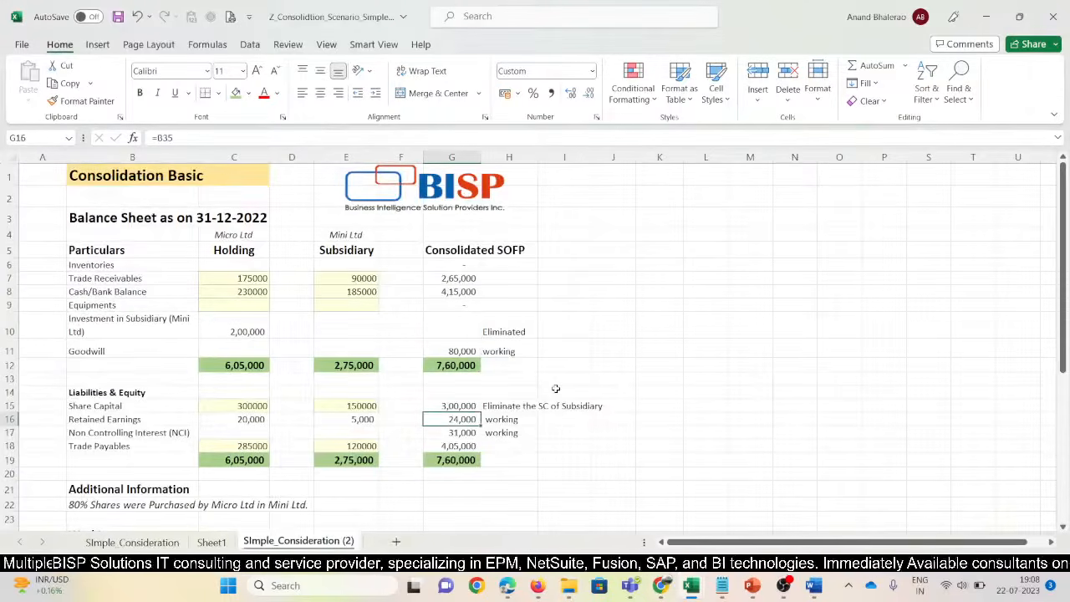
key("alt+Tab")
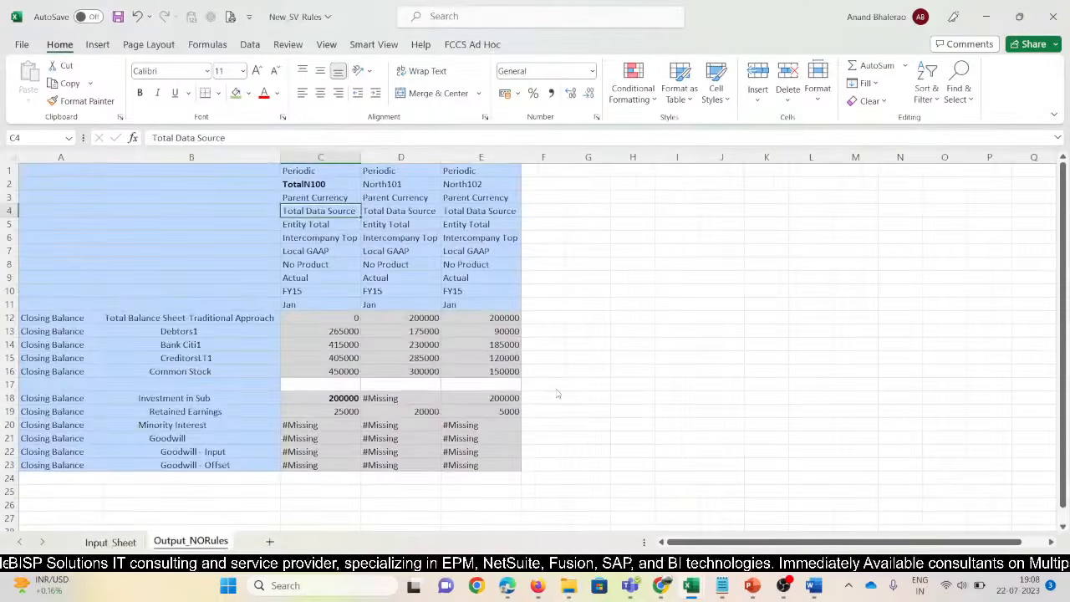
key("Down")
key("Down")
key("Down")
key("Down")
key("Down")
key("Down")
key("Down")
key("Down")
key("Down")
key("Down")
key("Down")
key("Down")
key("Down")
key("Down")
key("Down")
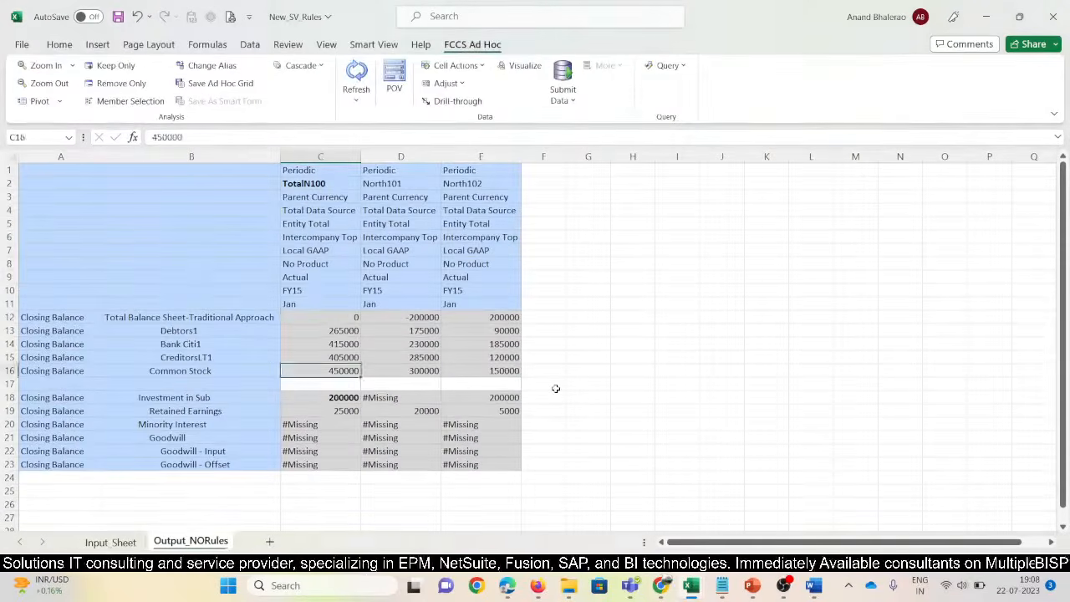
key("Down")
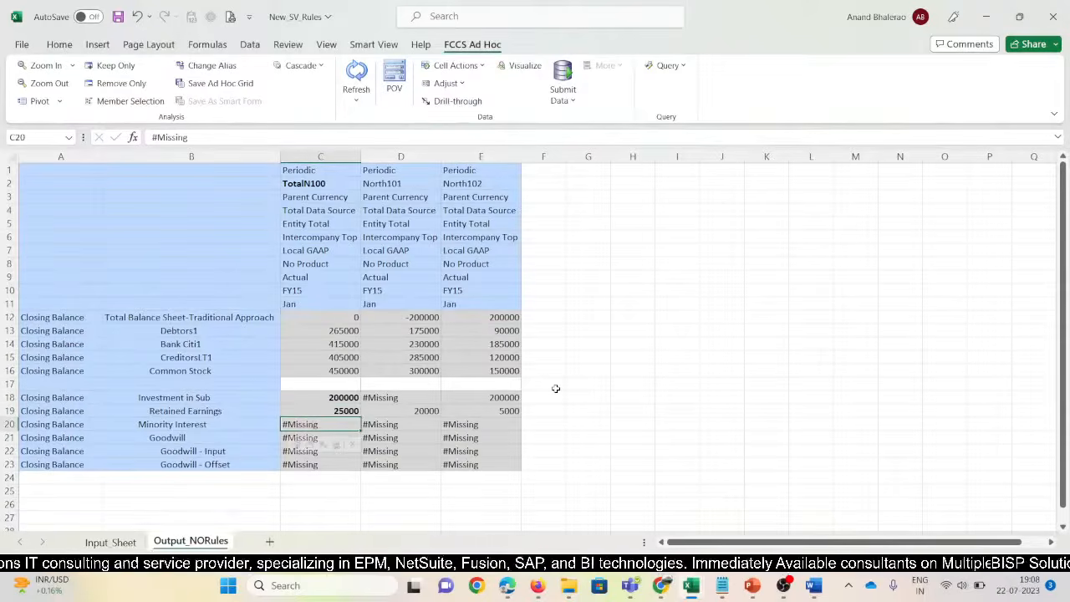
key("alt+Tab")
key("Down")
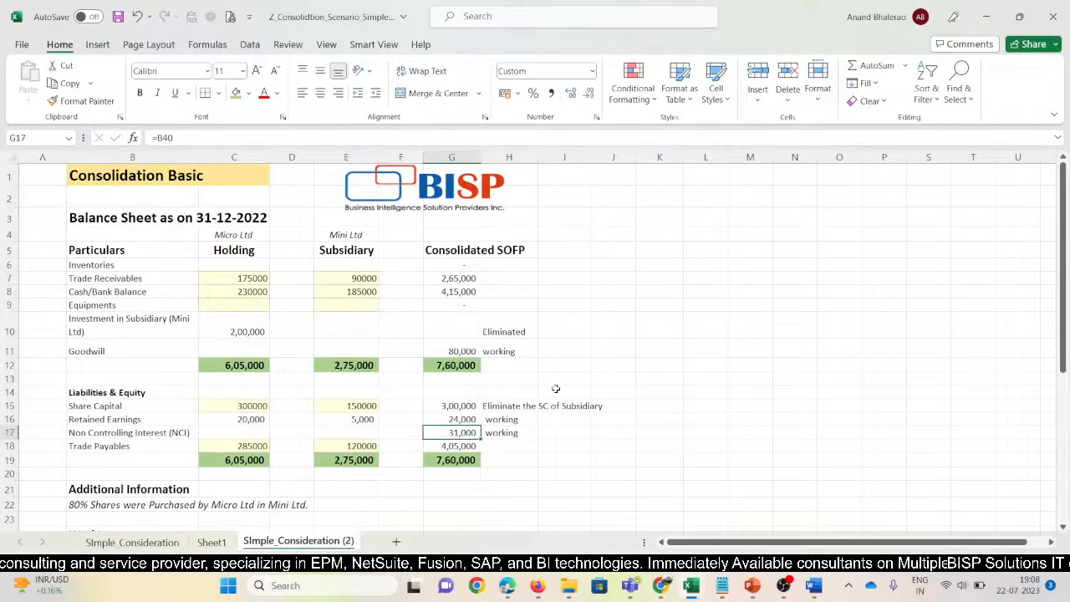
key("alt+Tab")
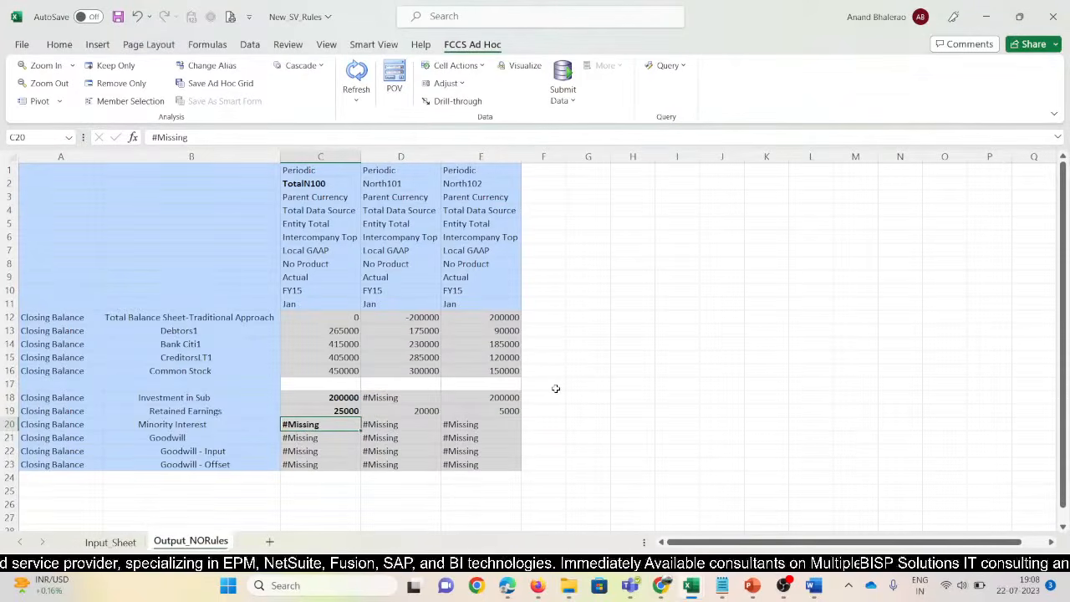
Verify the share capital figures and bold the TotalN100 Common Stock value 450000
key("Up")
key("Up")
key("Up")
key("Up")
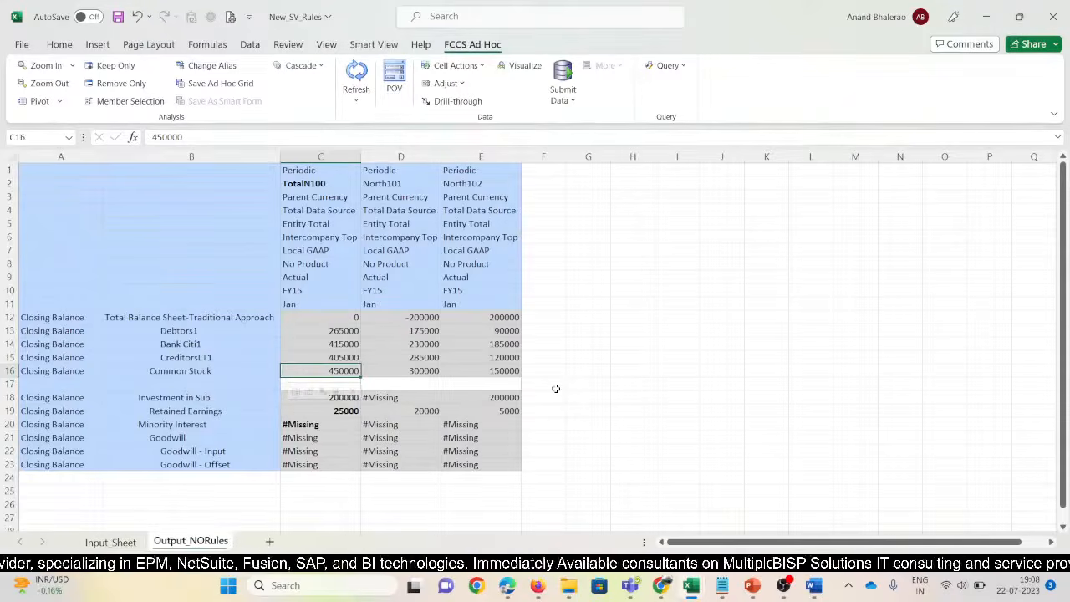
key("alt+Tab")
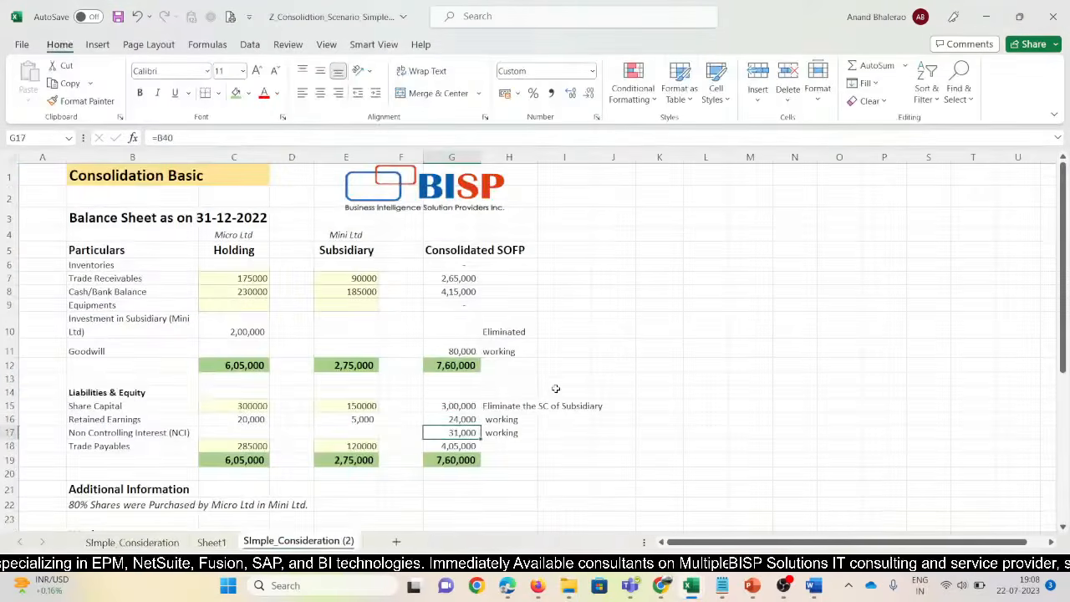
key("Up")
key("Up")
key("Down")
key("Up")
key("alt+Tab")
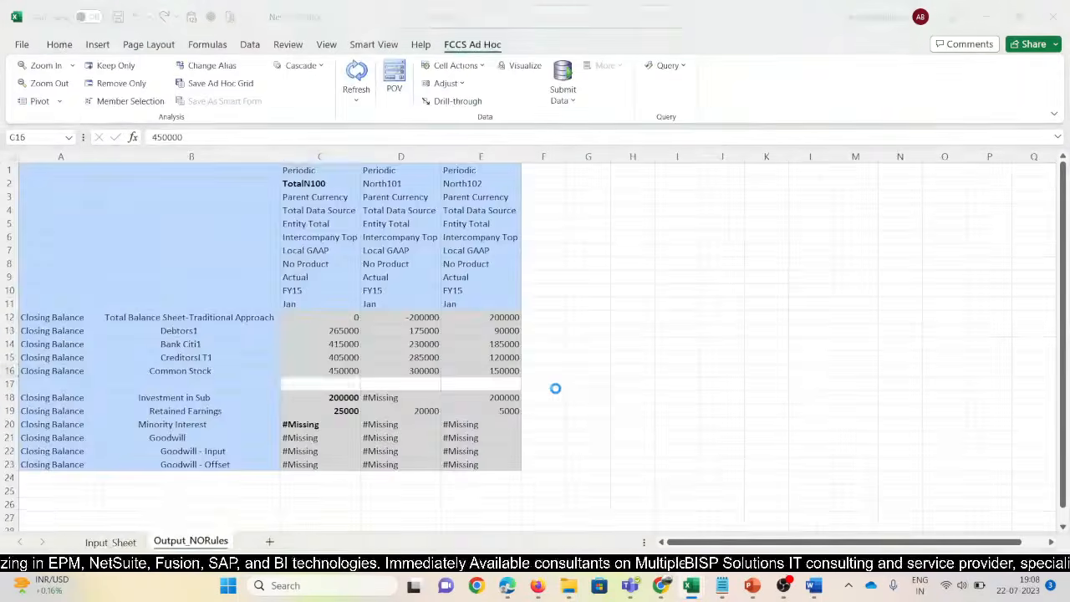
key("ctrl+b")
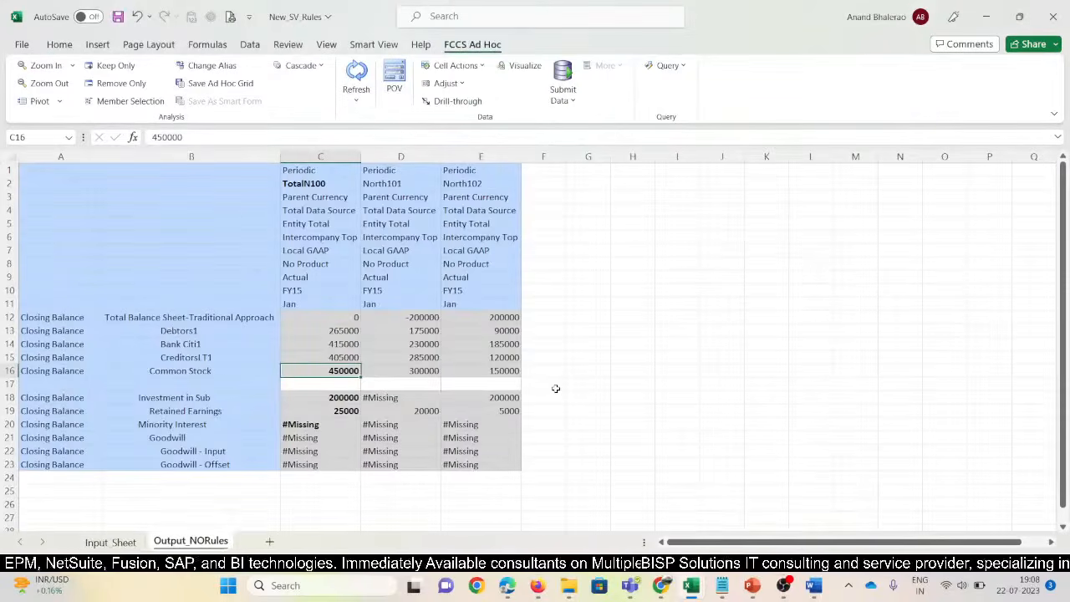
Enter 'When NO Rules were Deployed' in B26 and format it bold white text on purple fill
left_click(183, 503)
type("Whe")
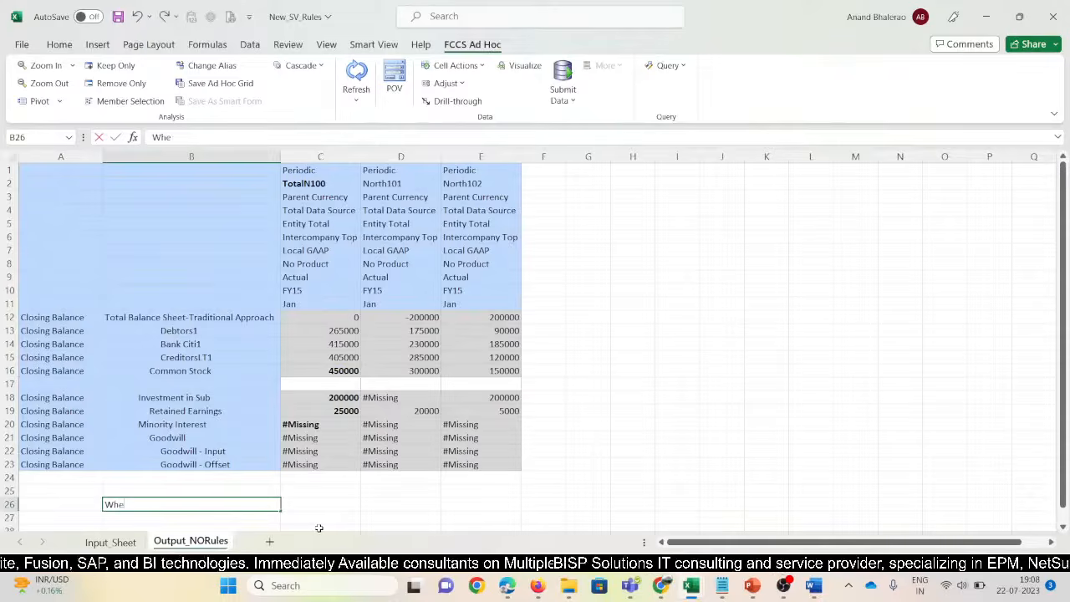
type("n NO")
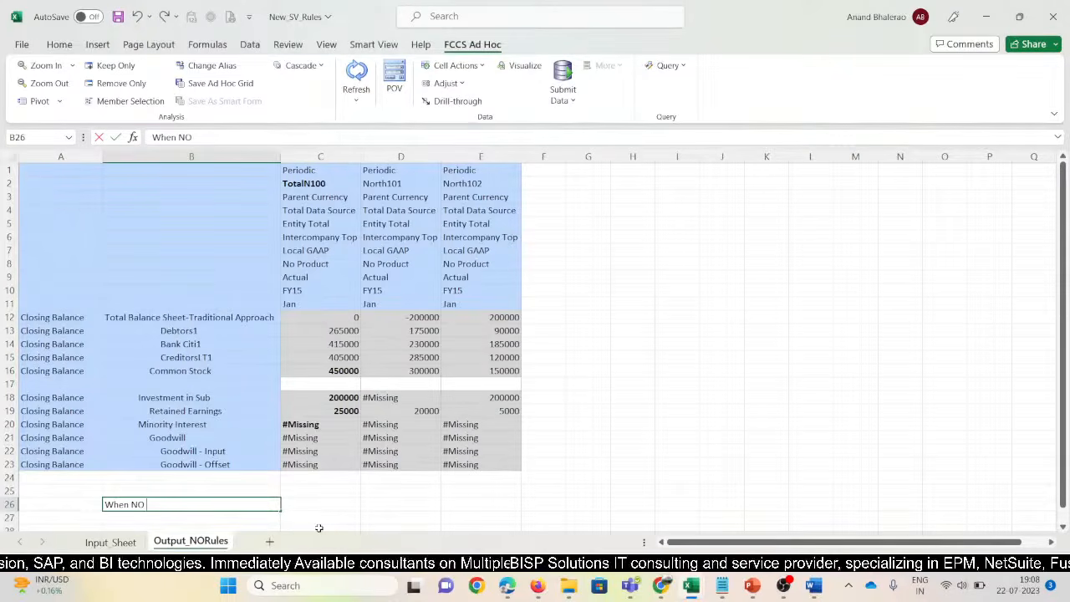
type(" Rule.")
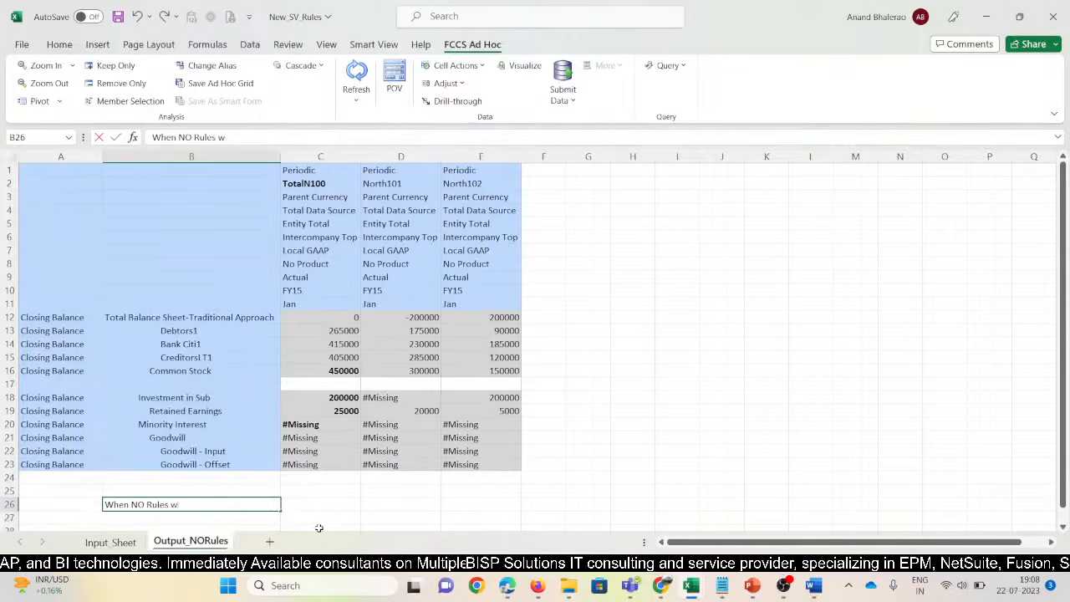
type(" were Deployed")
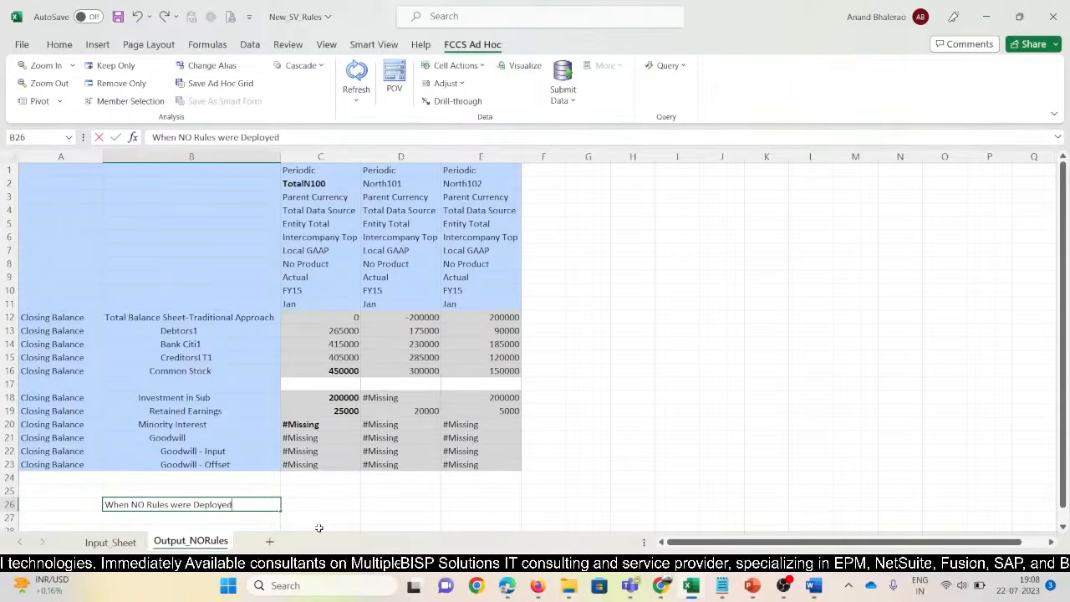
key("Return")
key("Up")
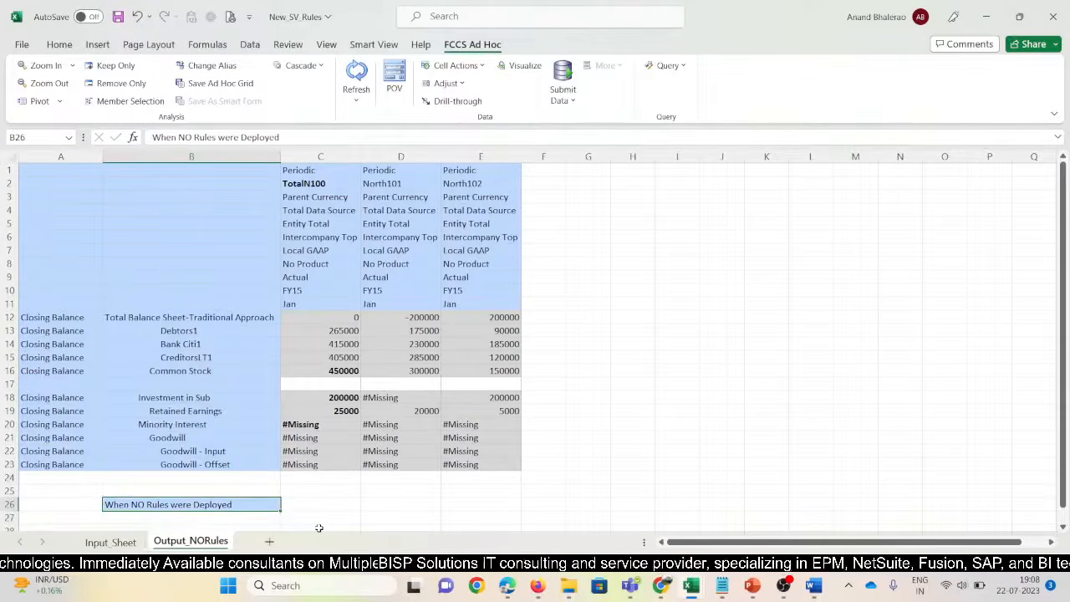
left_click(52, 46)
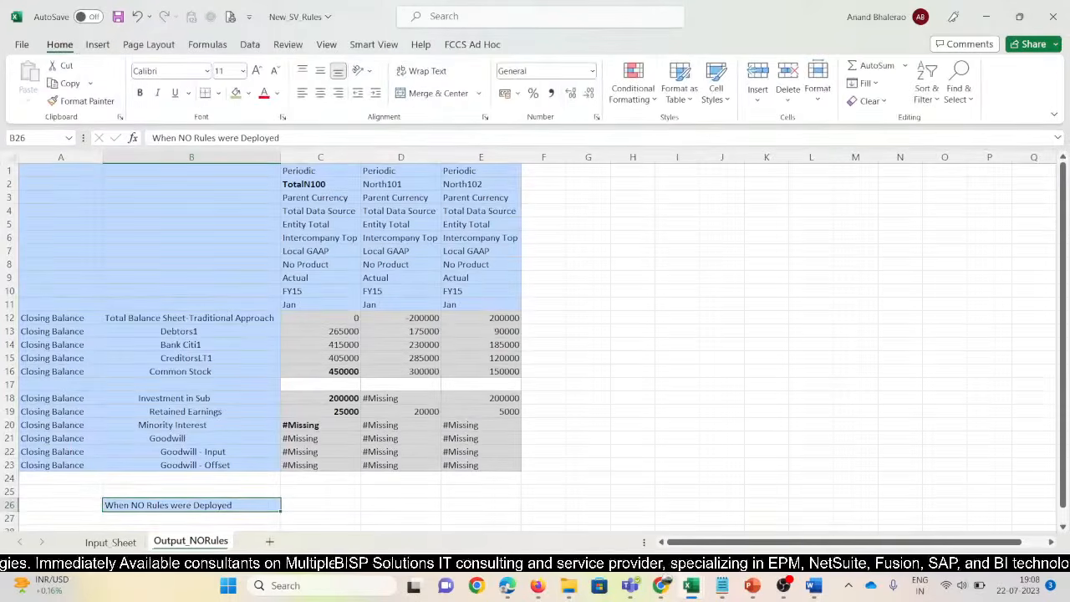
left_click(249, 93)
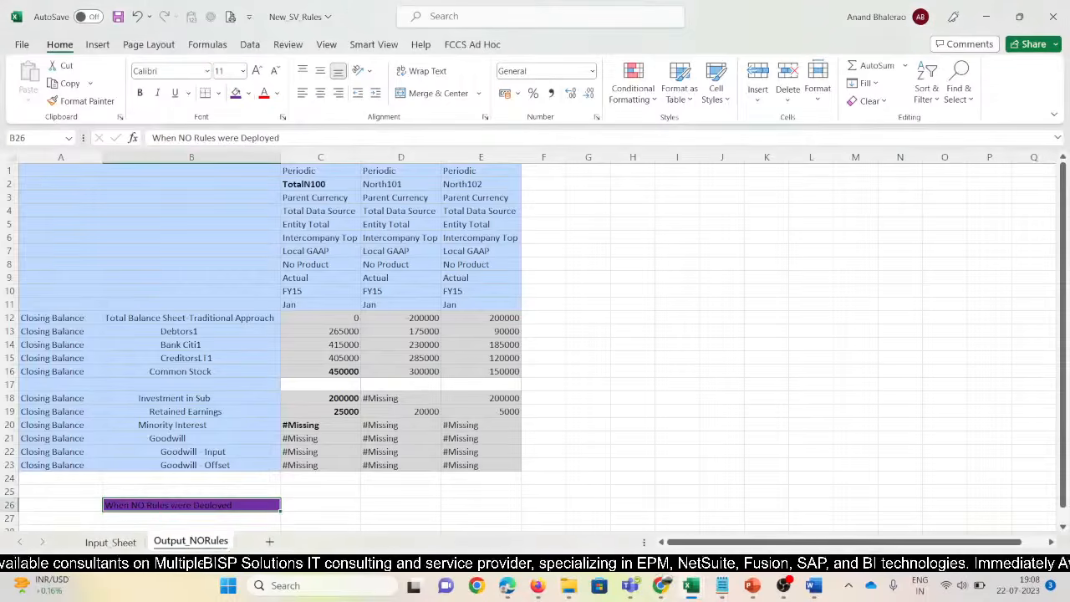
left_click(277, 92)
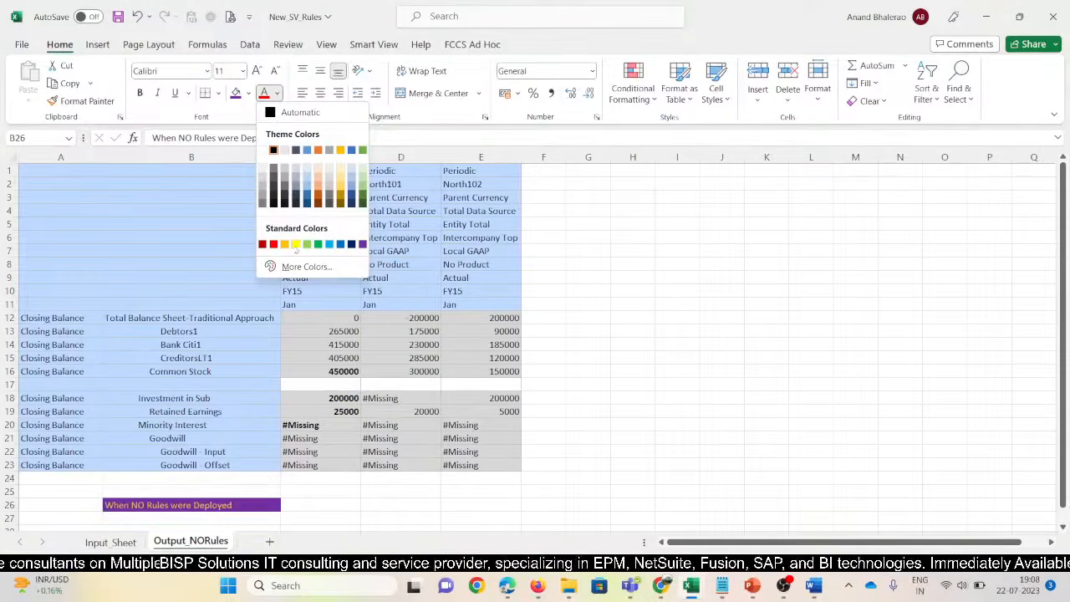
left_click(284, 150)
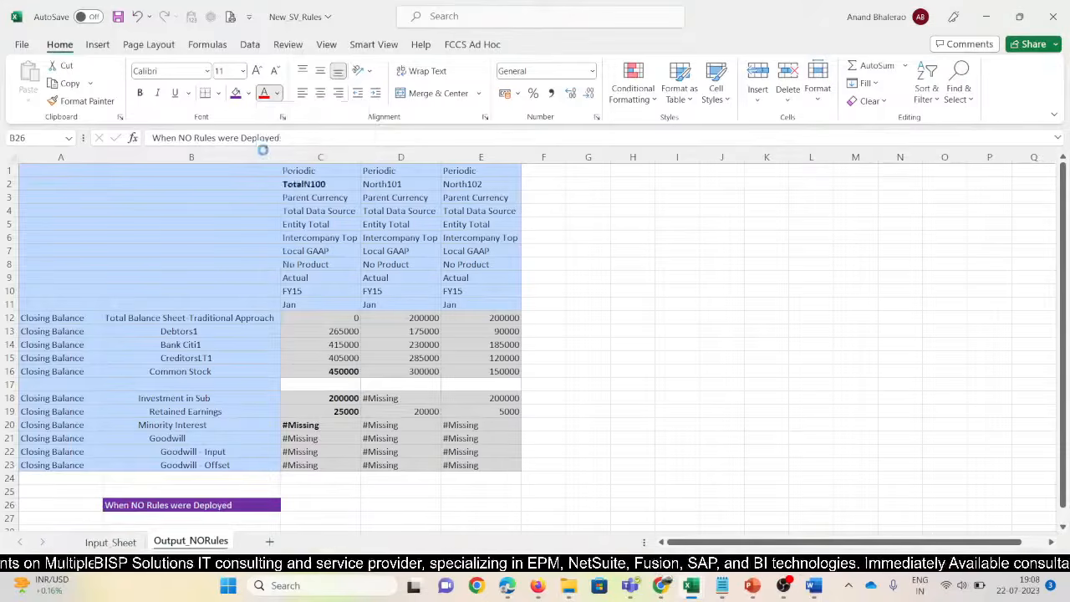
left_click(140, 92)
left_click(534, 480)
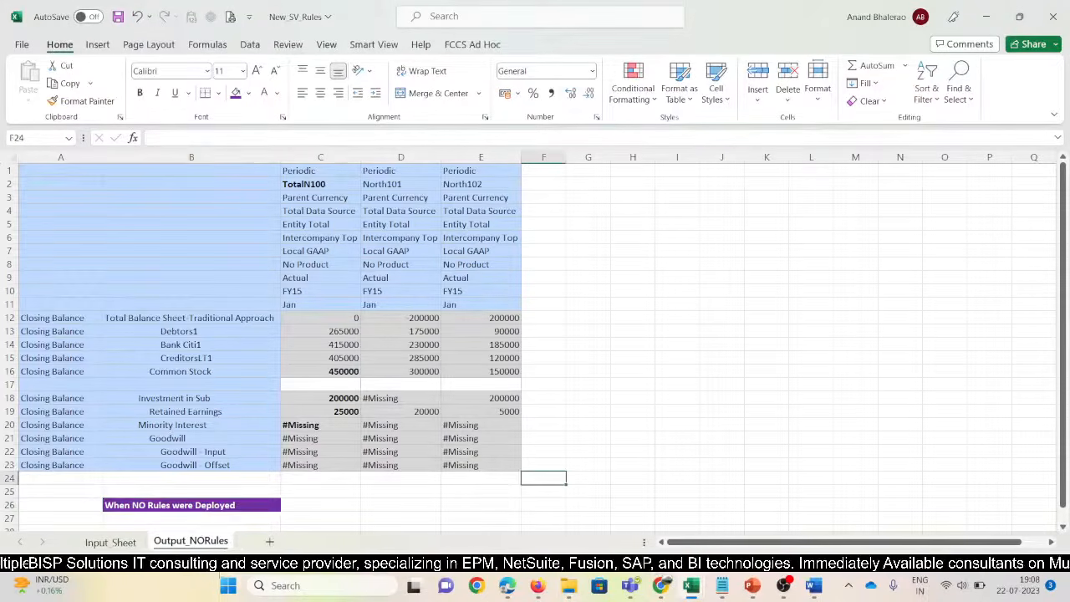
Colour the Output_NORules sheet tab yellow and save the workbook
right_click(215, 542)
mouse_move(255, 463)
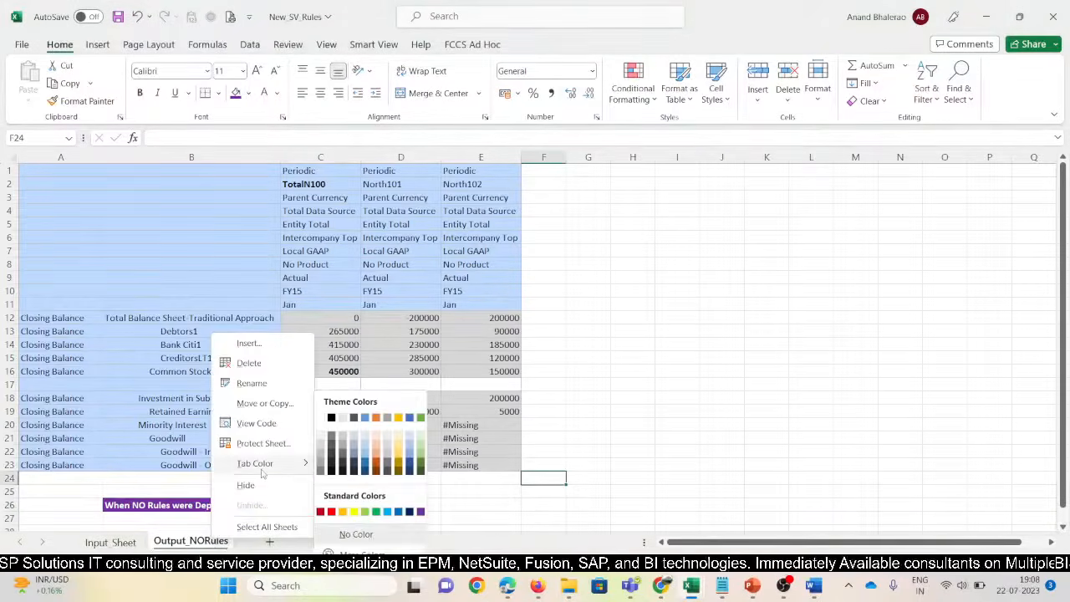
left_click(354, 512)
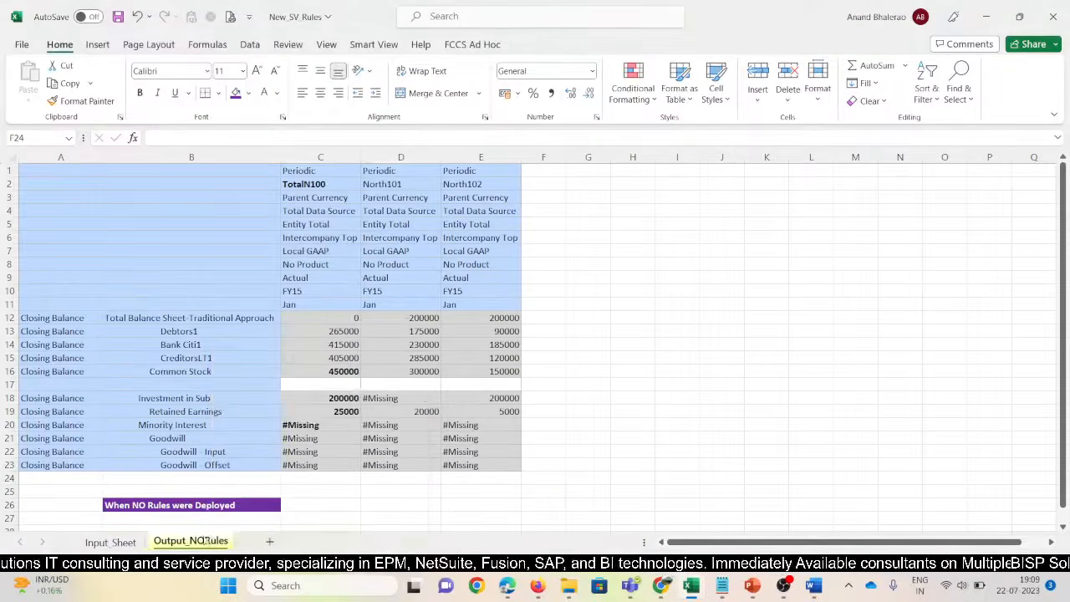
left_click(118, 16)
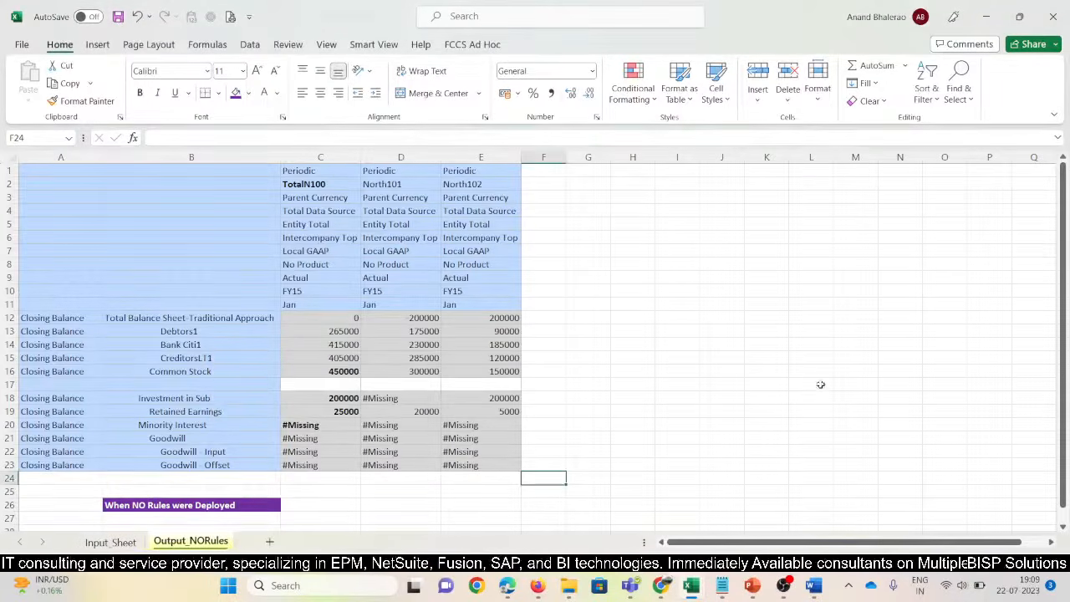
left_click(815, 384)
Copy the Output_NORules sheet to the end and rename the copy Output_Inv_Rules
right_click(197, 545)
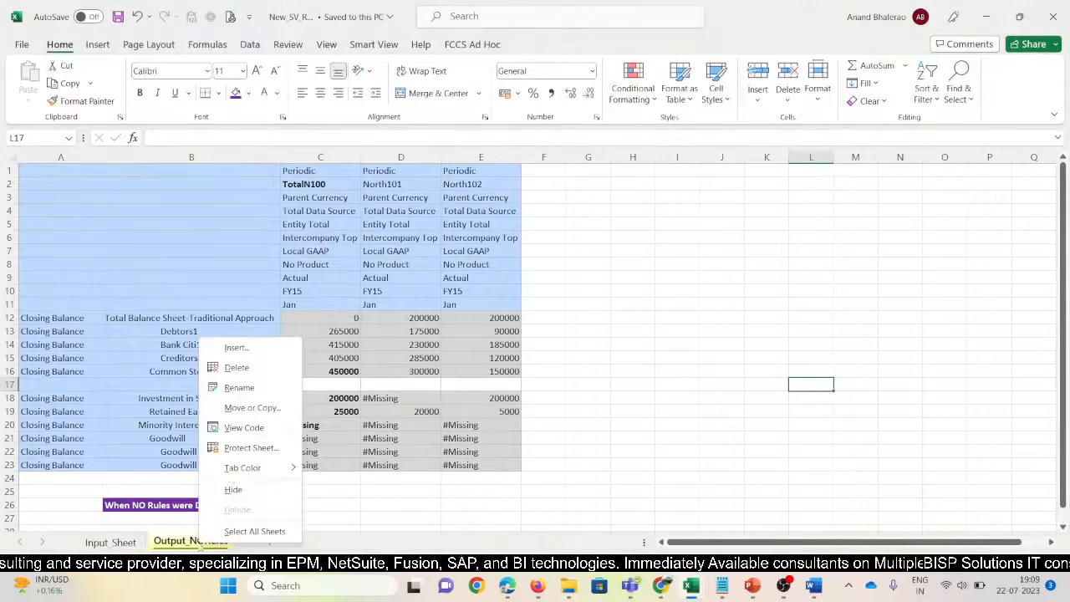
left_click(230, 407)
left_click(199, 426)
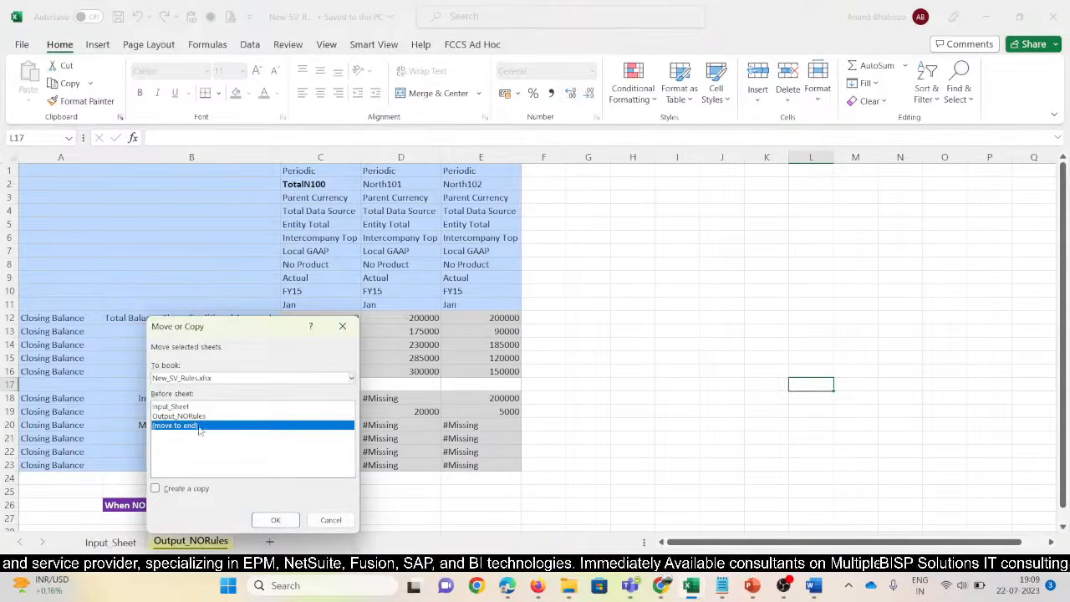
left_click(155, 488)
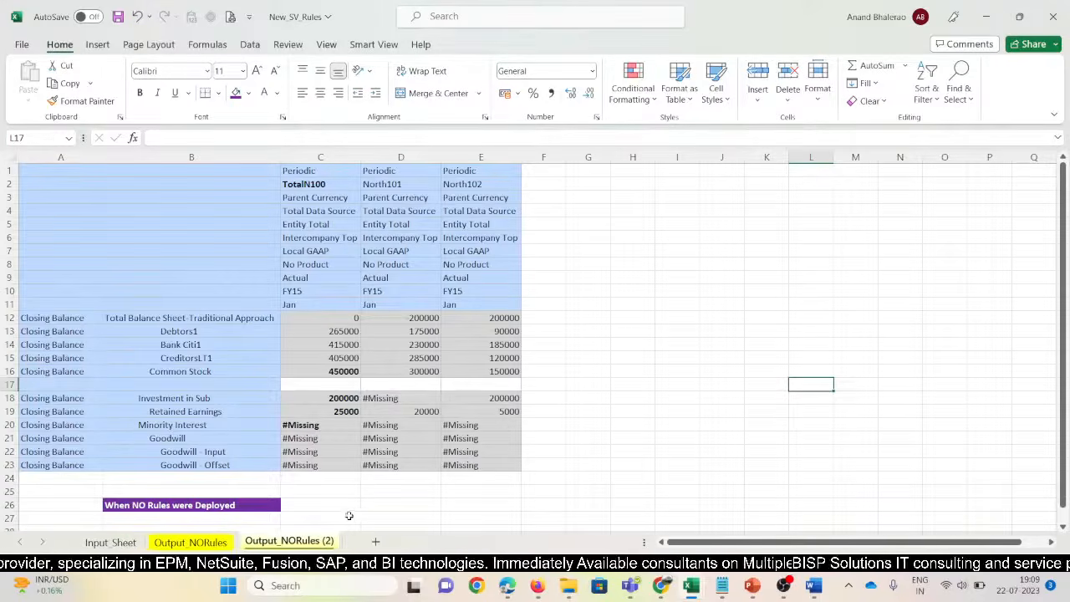
key("alt+h")
key("o")
key("r")
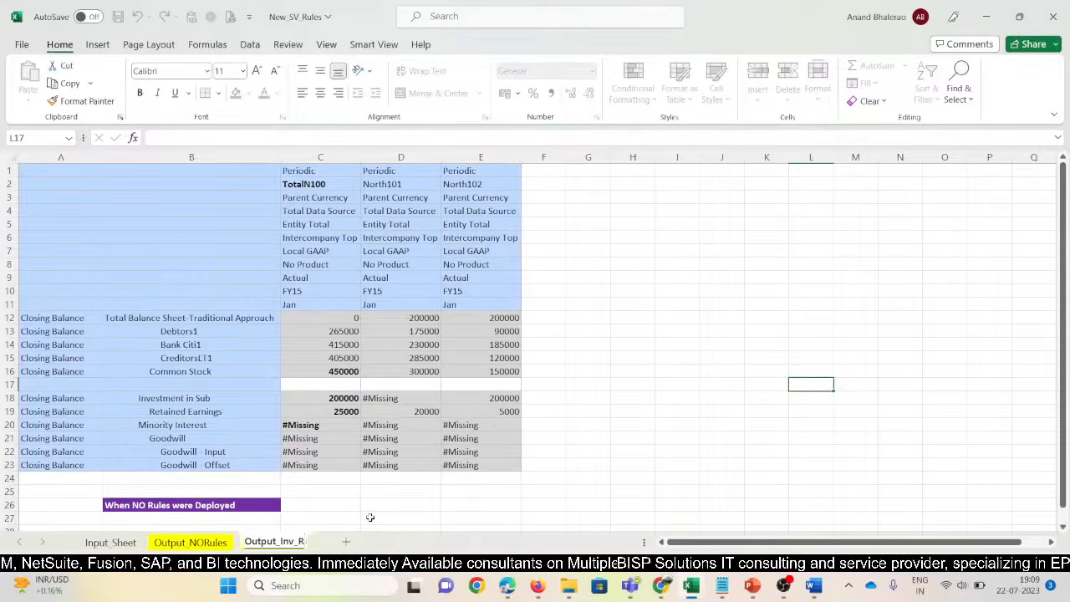
key("Return")
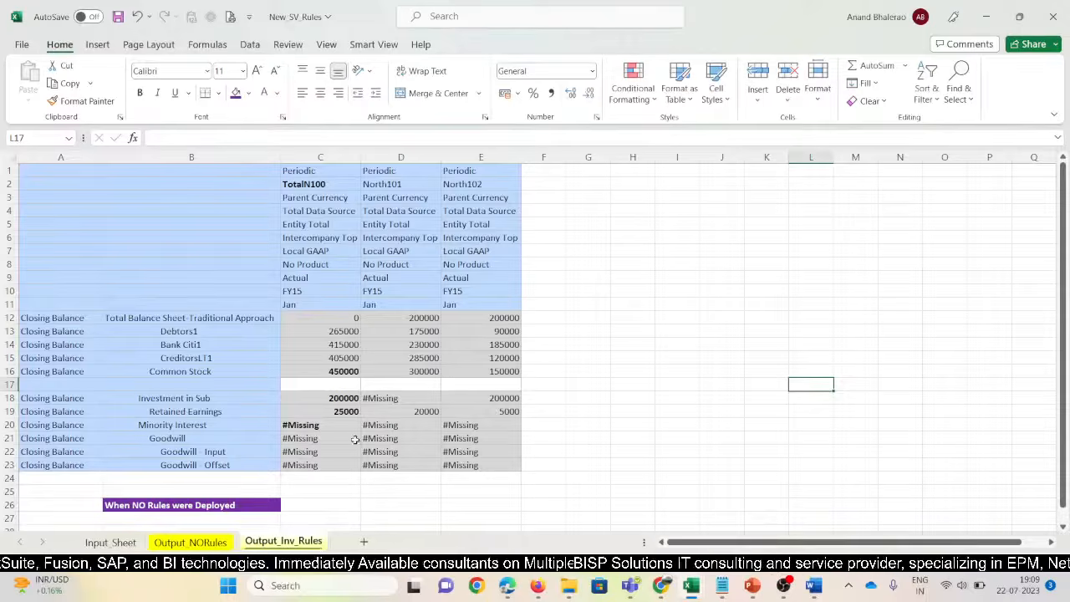
Connect Output_Inv_Rules to the active FCCS Smart View connection and refresh the grid
left_click(368, 44)
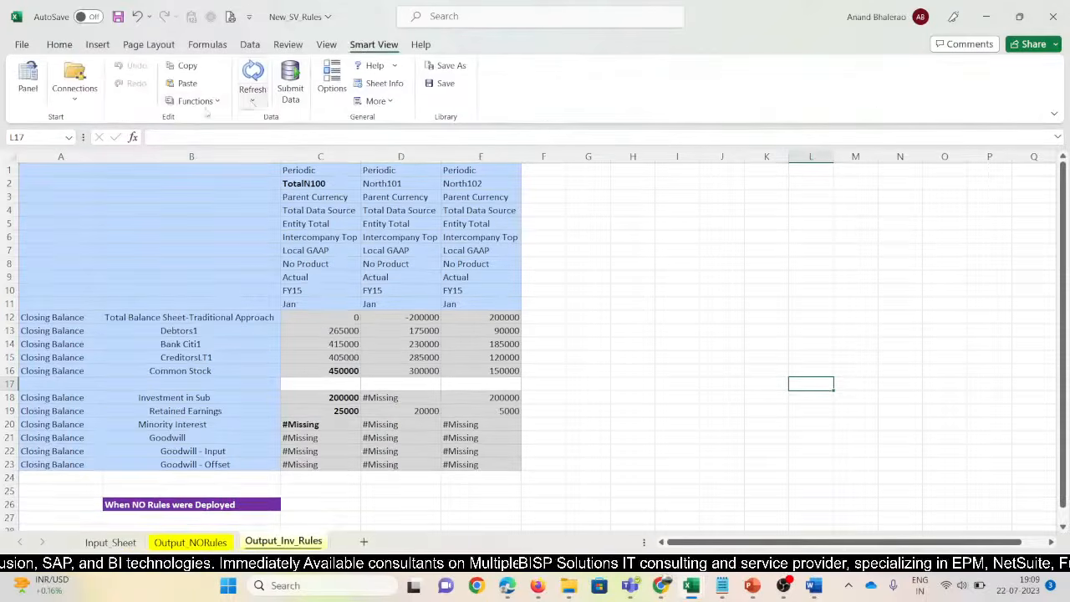
left_click(83, 106)
mouse_move(89, 126)
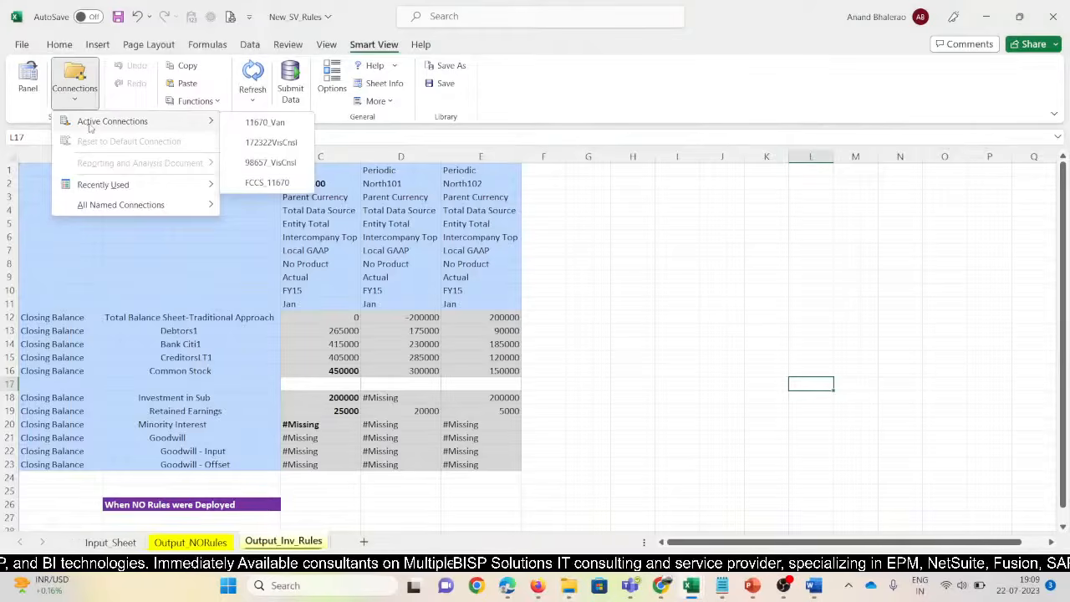
left_click(262, 182)
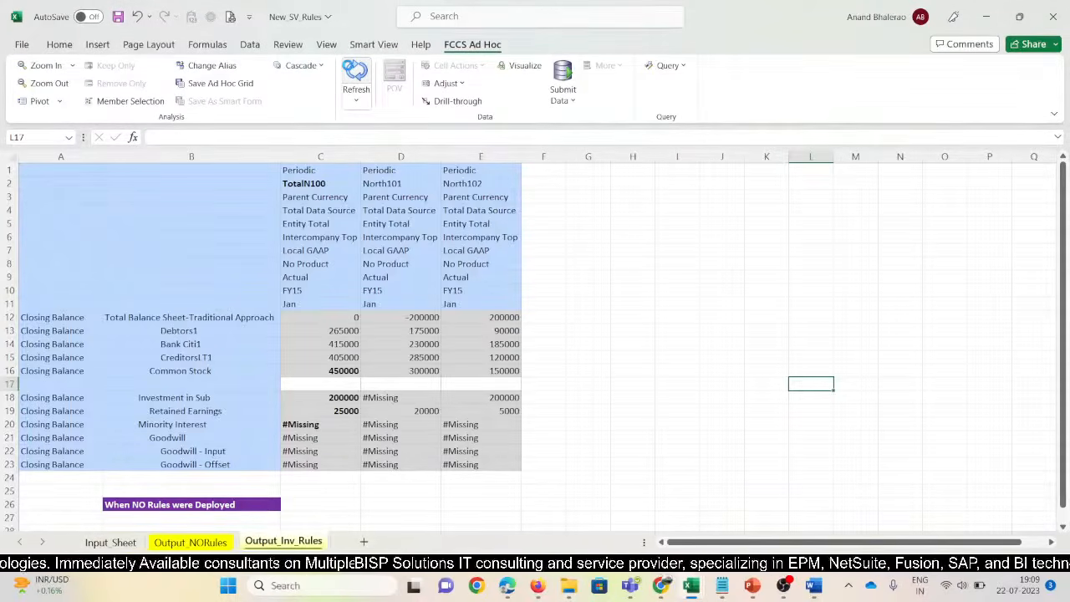
left_click(351, 68)
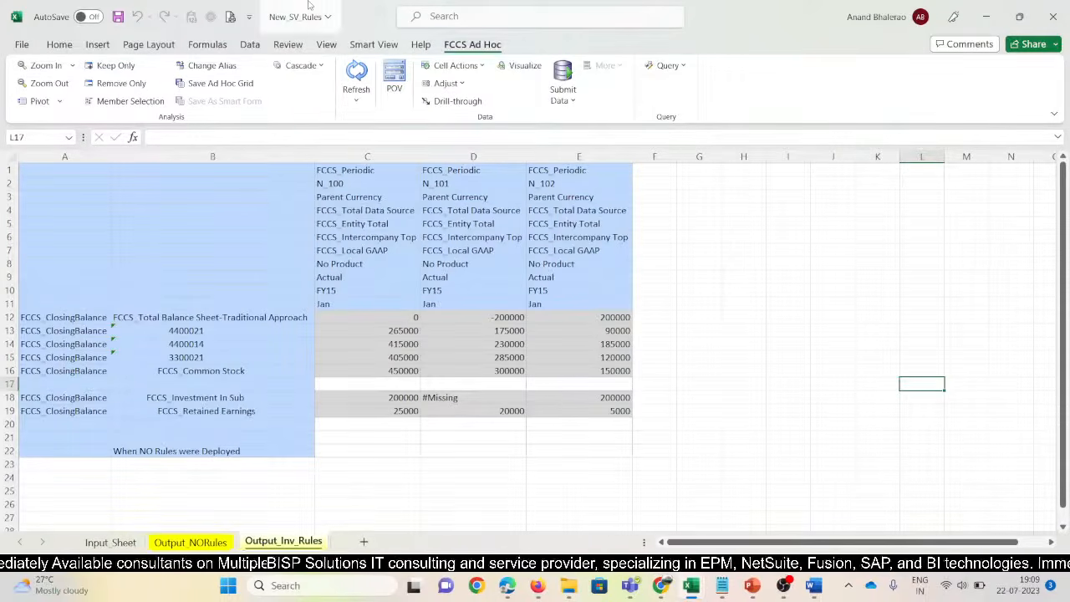
Clear the 'When NO Rules were Deployed' note from rows 21–23 on Output_Inv_Rules
left_click(192, 543)
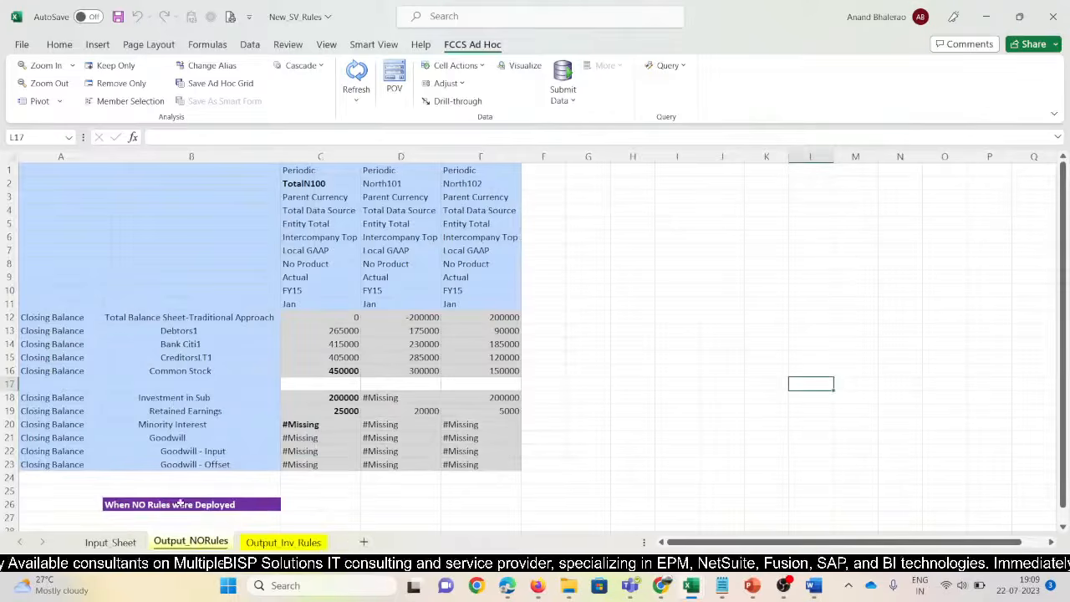
left_click(261, 544)
left_click_drag(200, 436, 211, 473)
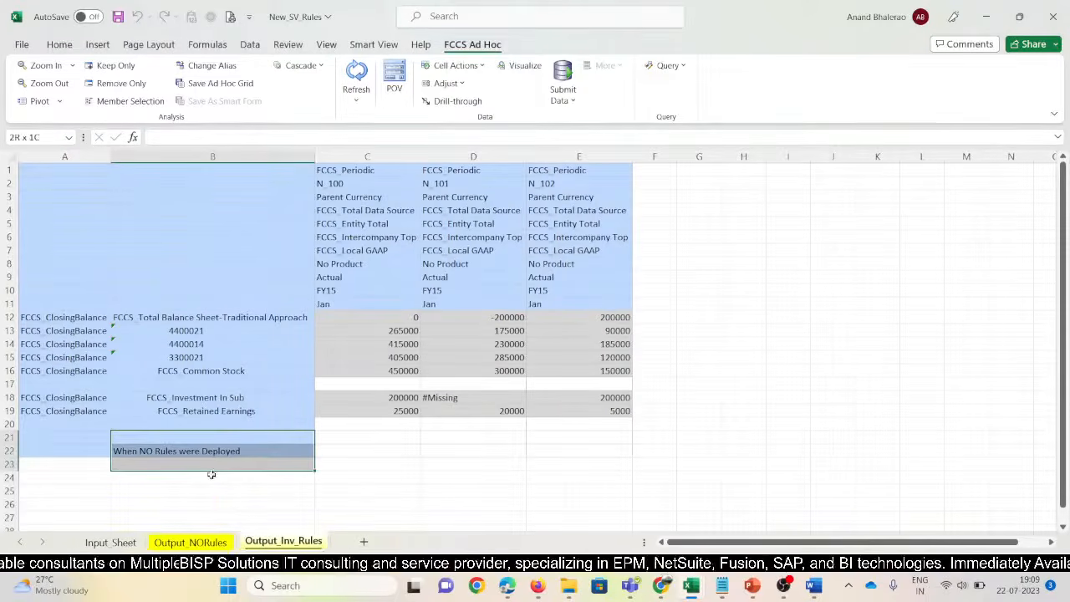
key("shift+space")
key("Delete")
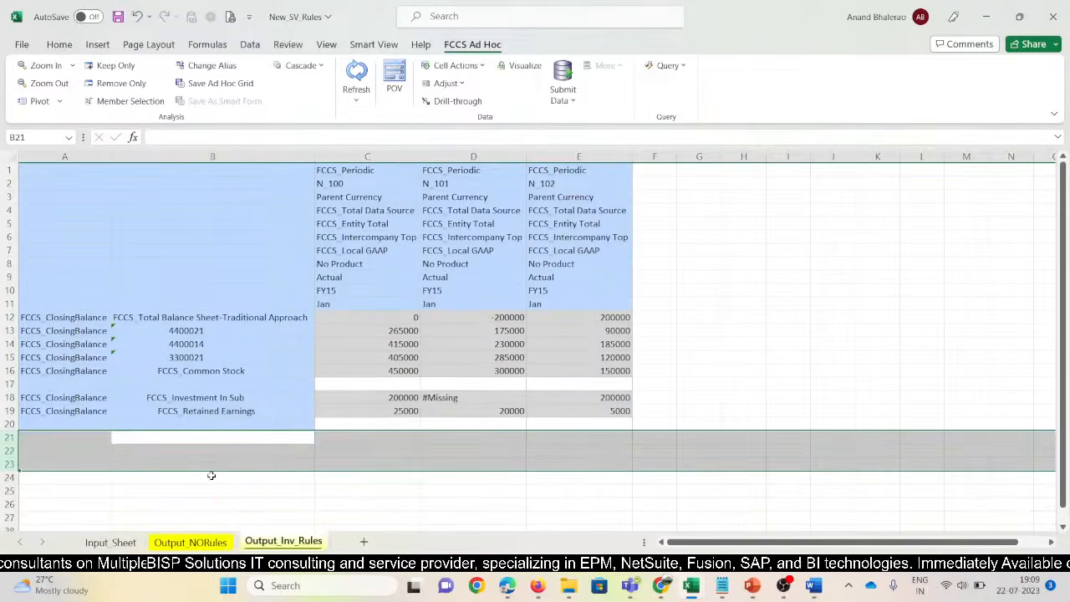
Copy row labels A18:B23 from Output_NORules, paste them at A18, and refresh
left_click(219, 540)
left_click_drag(64, 398, 150, 465)
key("ctrl+c")
key("ctrl+Page_Down")
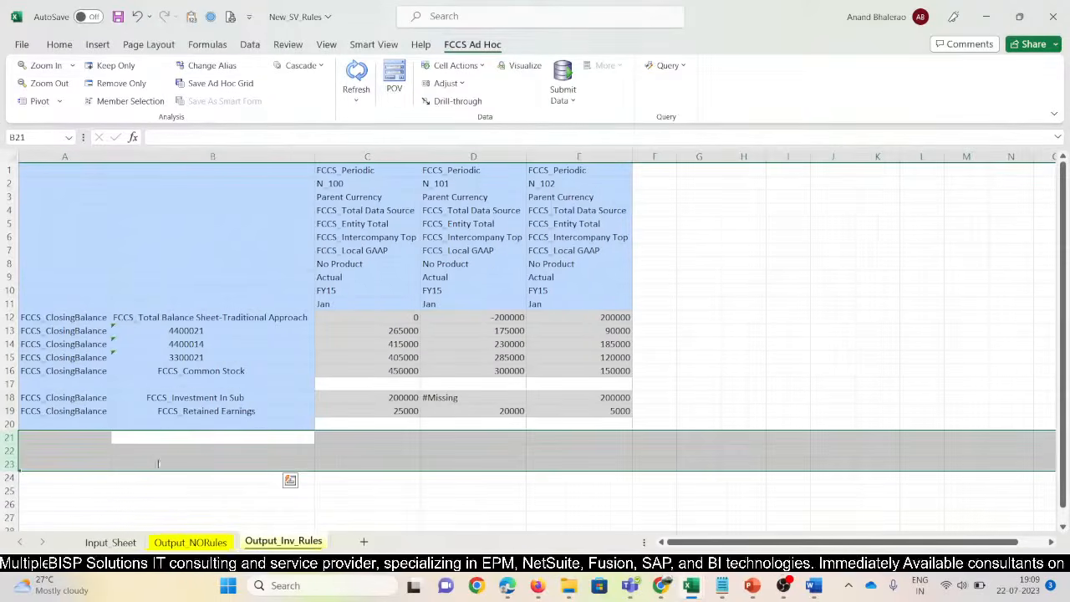
left_click(78, 400)
key("ctrl+v")
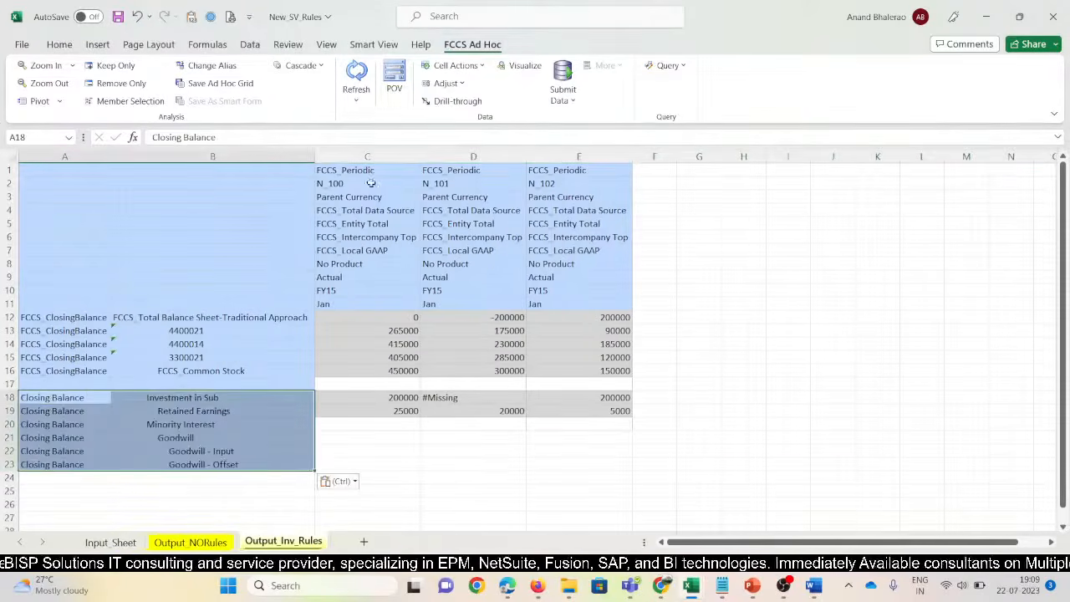
left_click(356, 75)
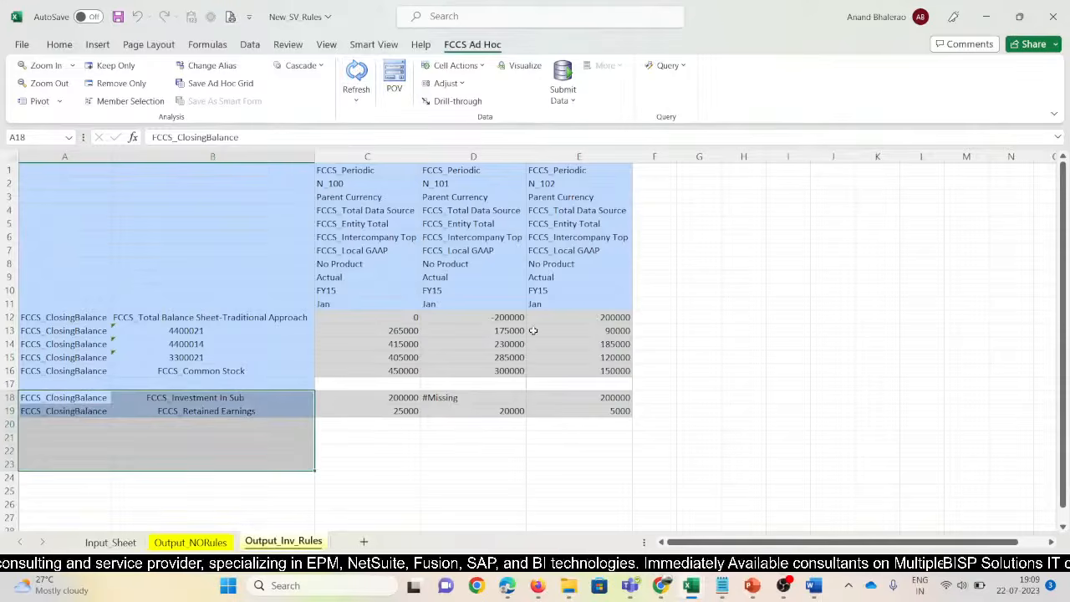
left_click(367, 45)
Turn off Suppress Missing Blocks in the Smart View data options
left_click(323, 89)
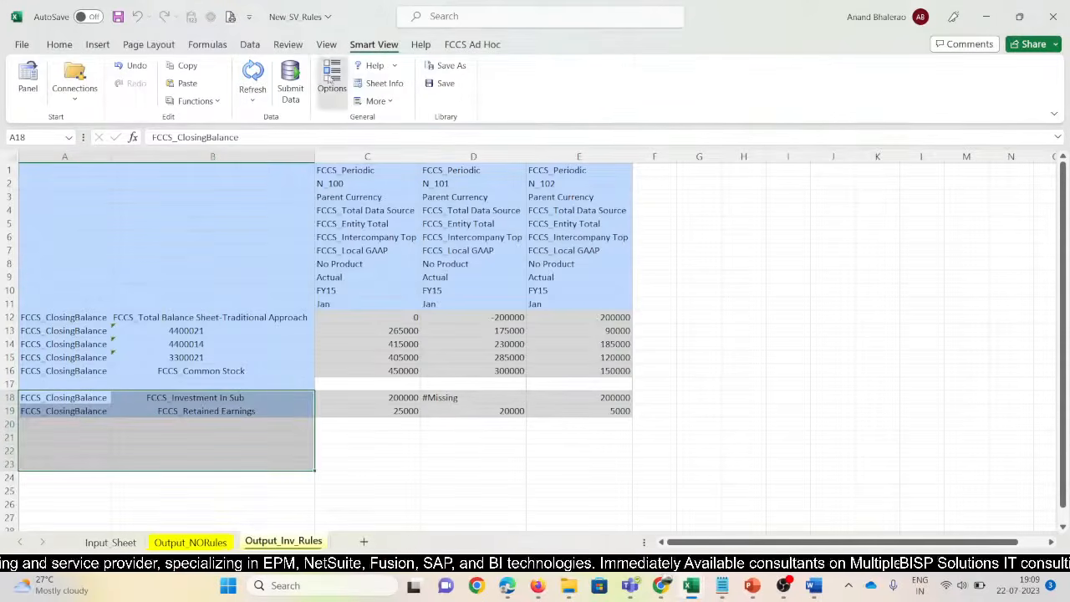
scroll(564, 415, "down", 2)
left_click(440, 465)
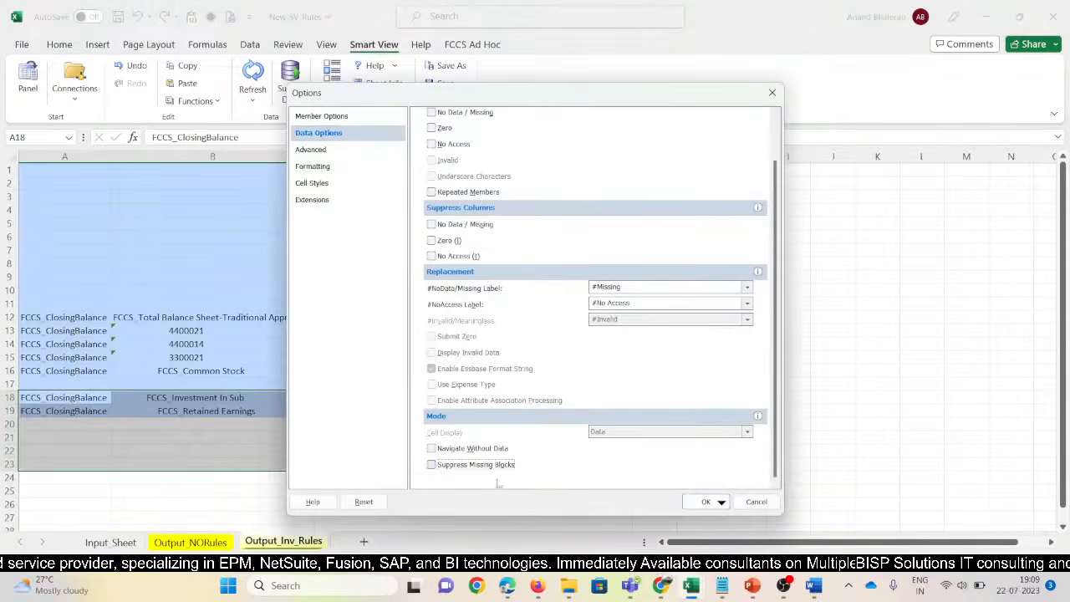
left_click(705, 503)
Re-paste the A18:B23 row labels from Output_NORules and refresh to show Minority Interest and Goodwill
left_click(191, 542)
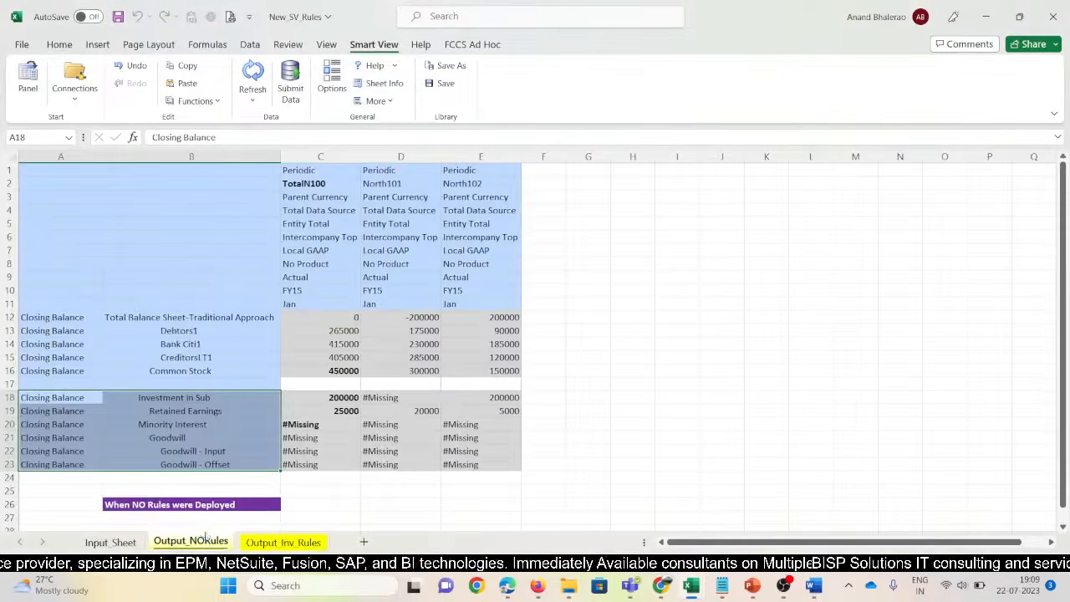
key("ctrl+c")
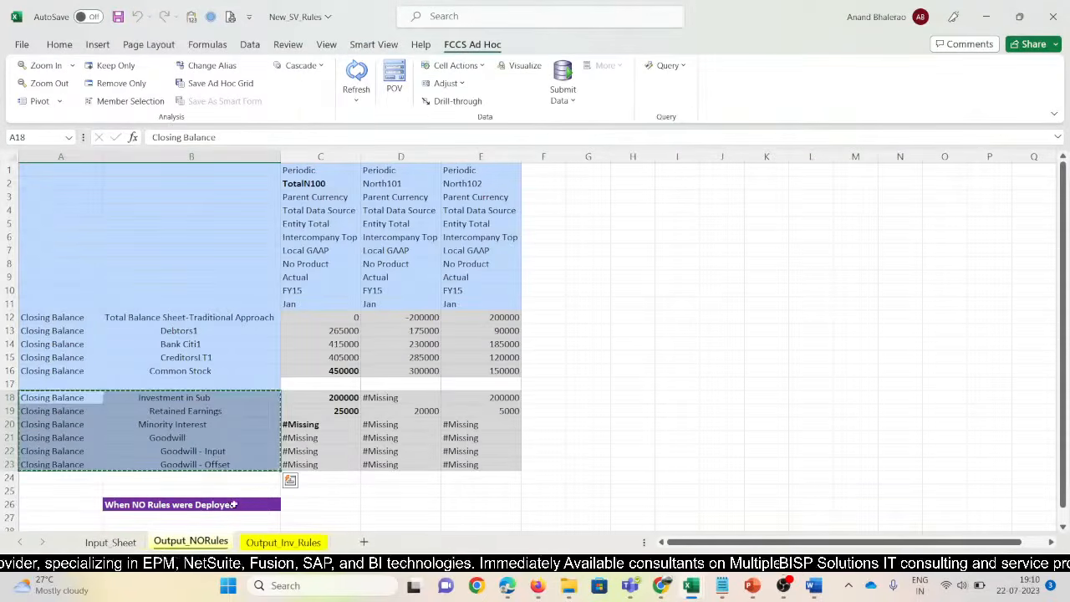
left_click(269, 541)
key("ctrl+v")
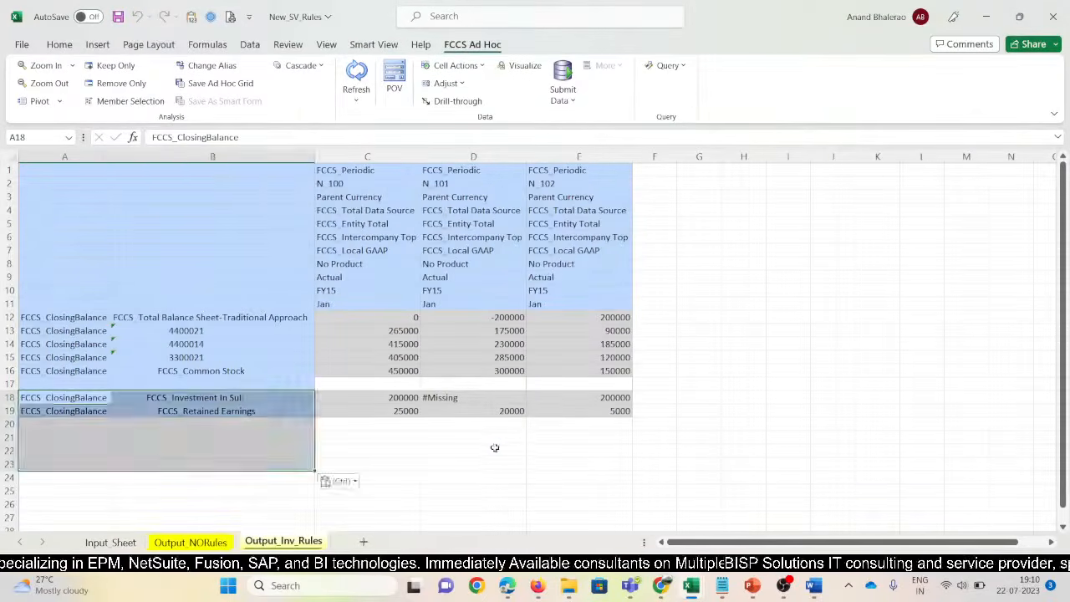
key("ctrl")
left_click(356, 79)
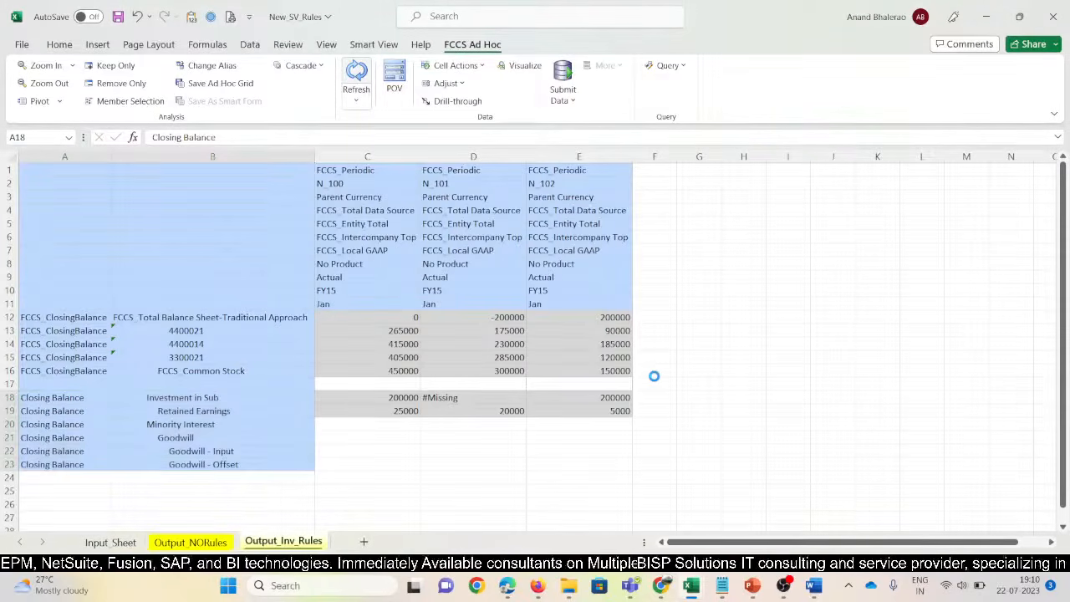
left_click(366, 424)
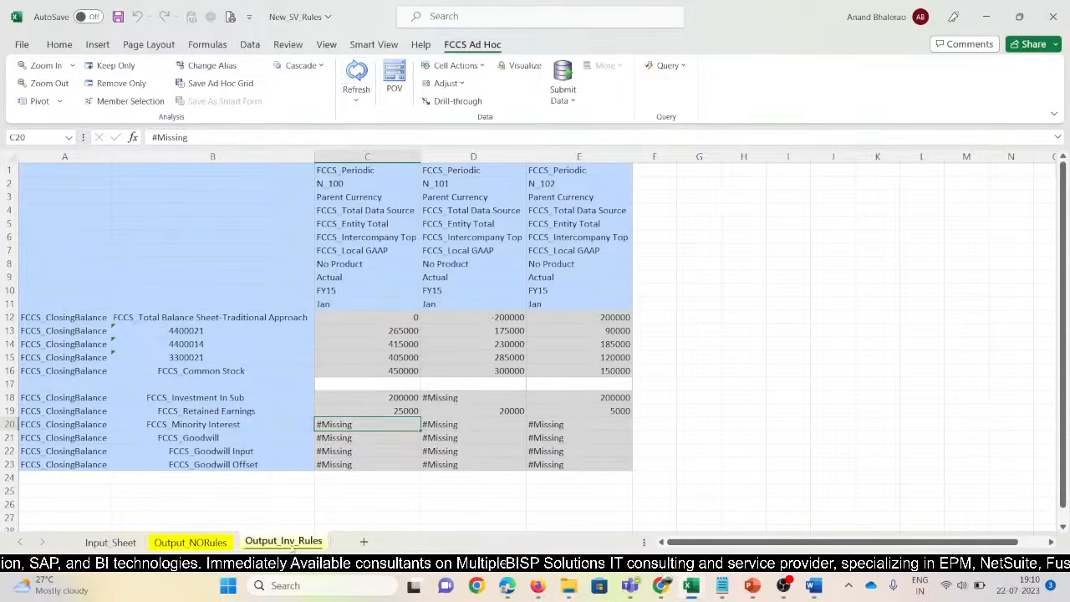
Colour the Output_Inv_Rules tab dark blue and save the workbook
right_click(306, 544)
mouse_move(316, 470)
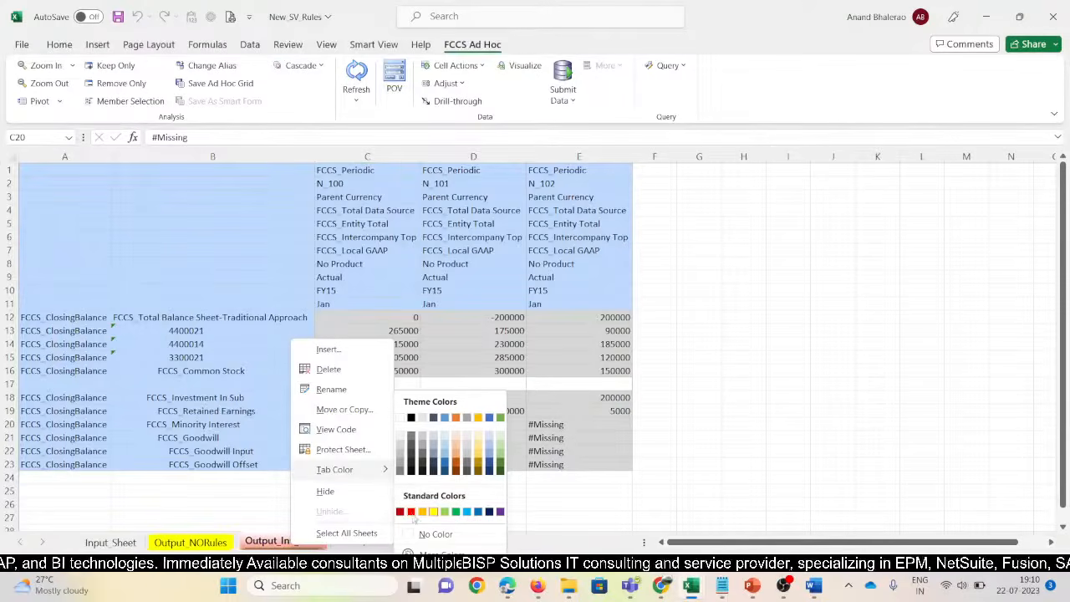
left_click(489, 511)
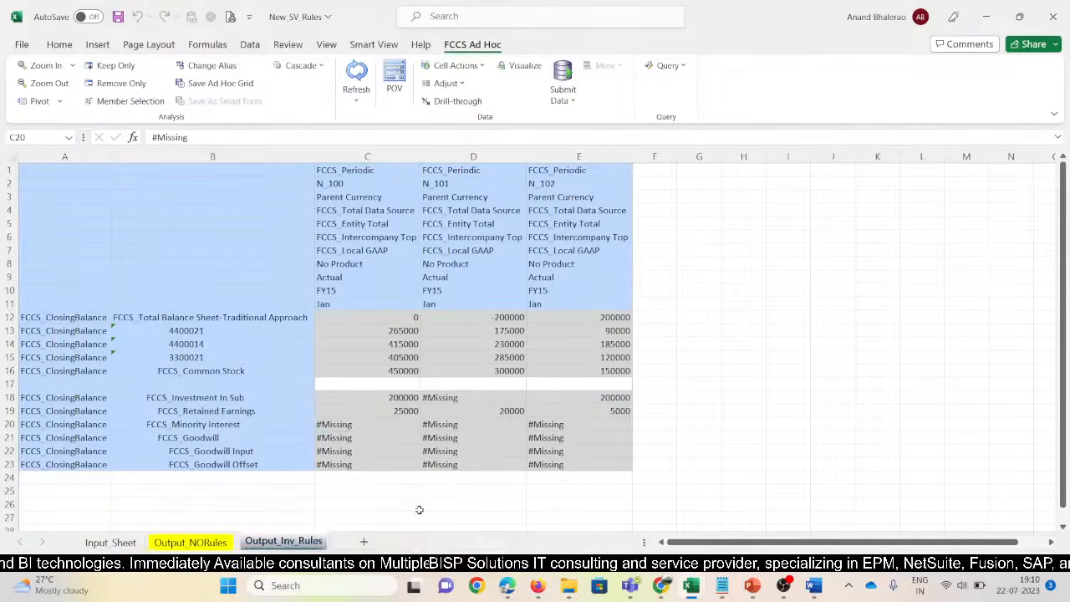
left_click(201, 543)
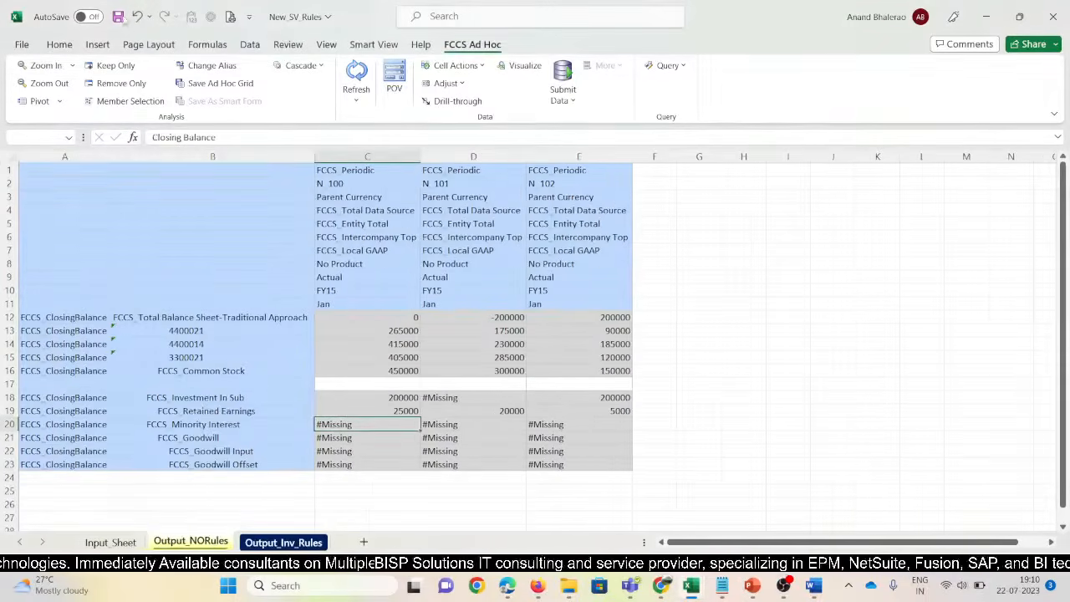
left_click(118, 16)
In FCCS, go through Navigator > Consolidation > Process > Consolidated to Configurable Consolidation
mouse_move(543, 589)
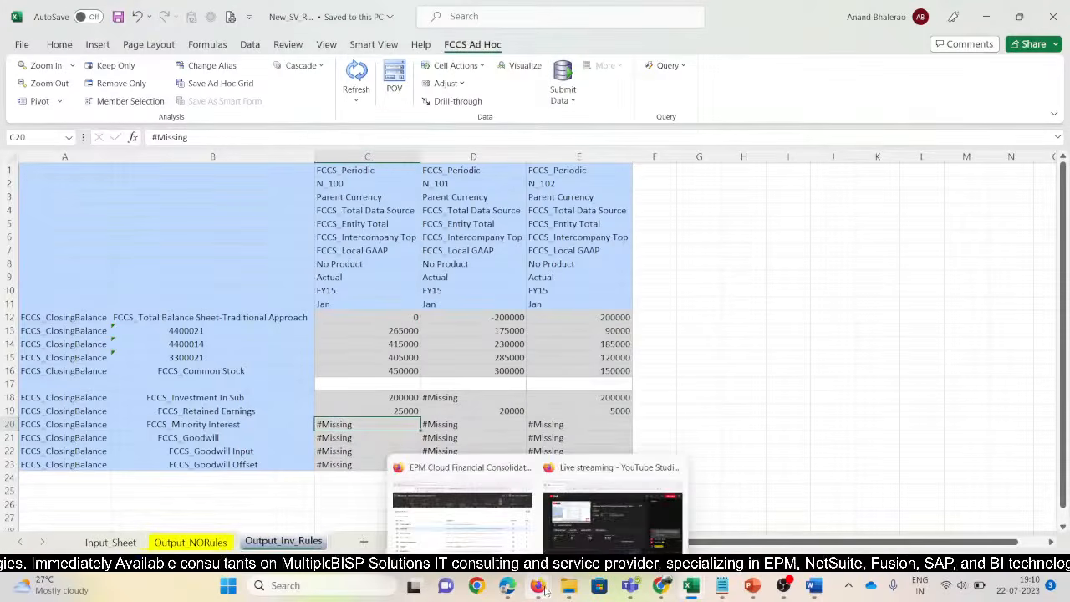
left_click(461, 508)
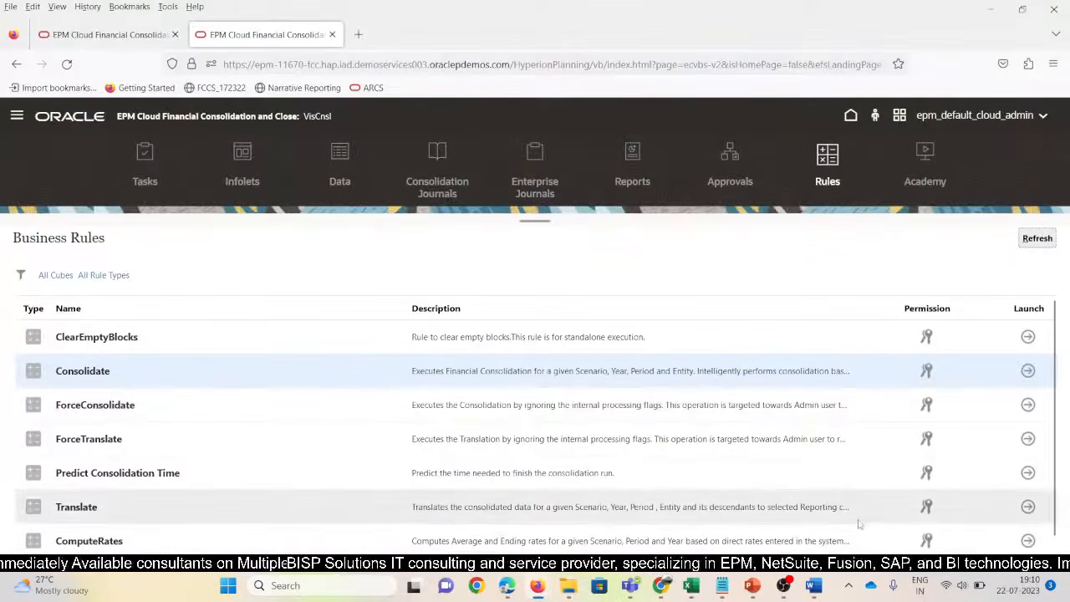
left_click(16, 116)
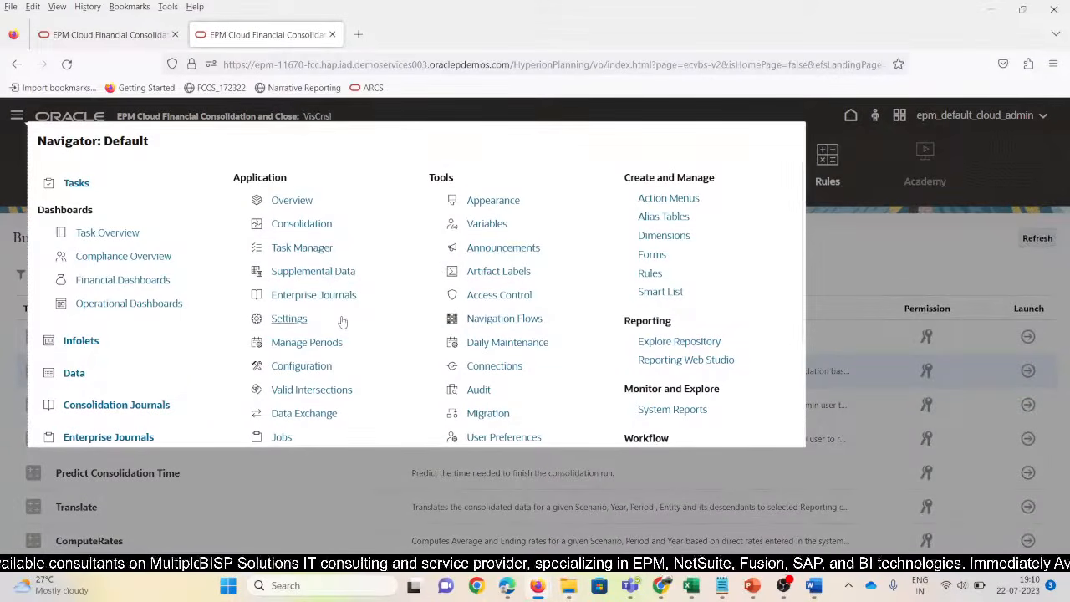
scroll(449, 361, "down", 3)
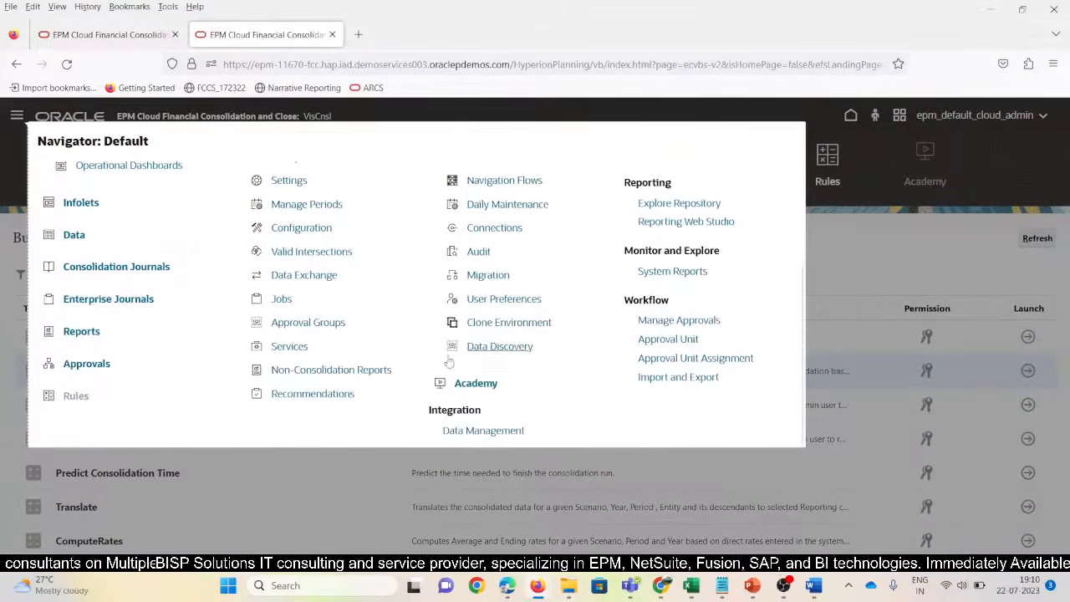
scroll(538, 392, "up", 3)
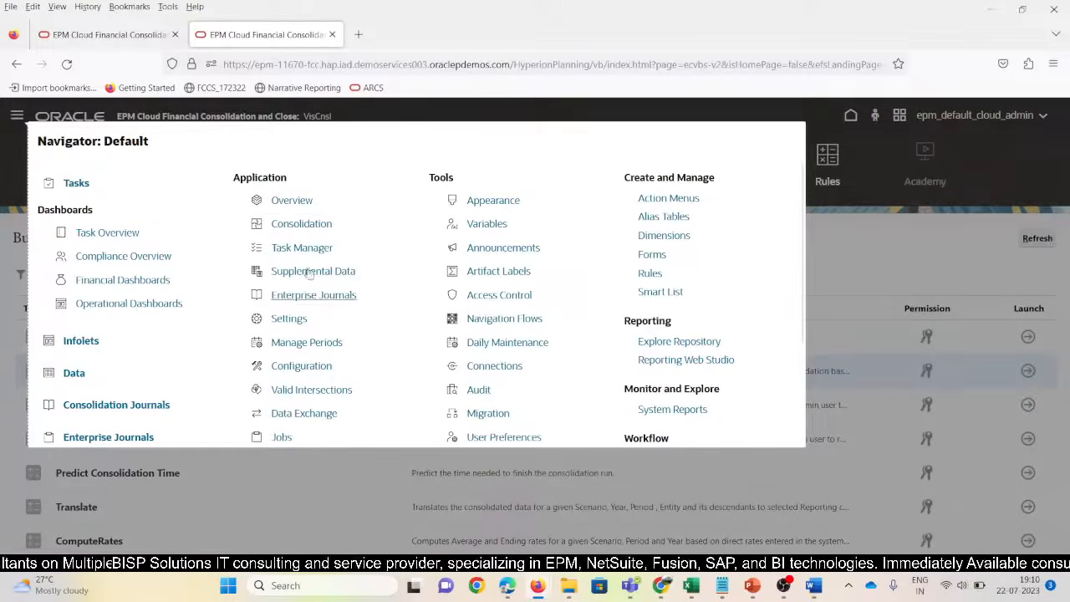
left_click(292, 226)
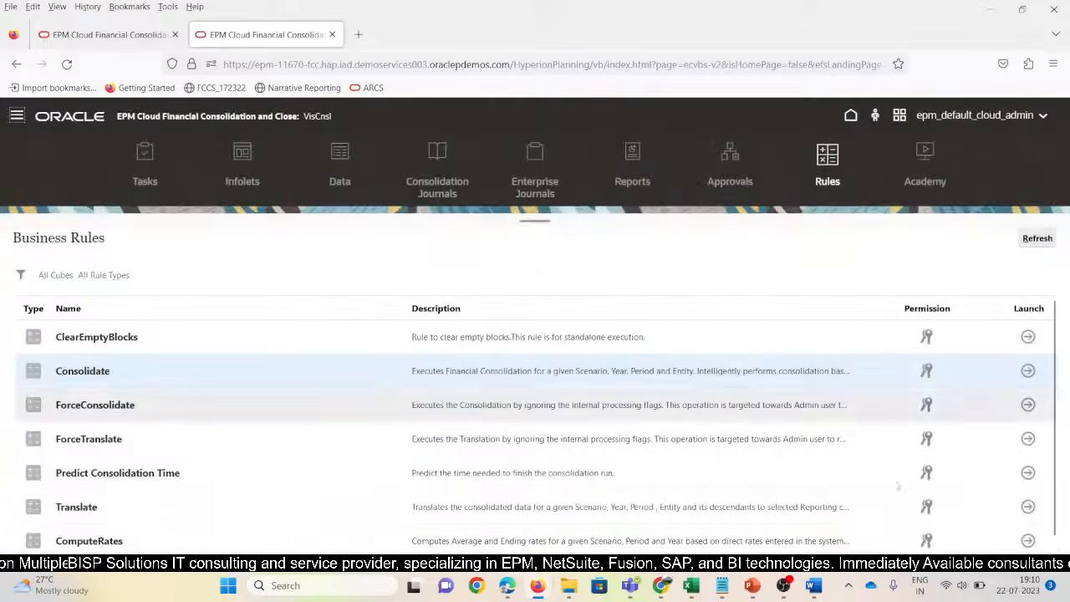
mouse_move(784, 587)
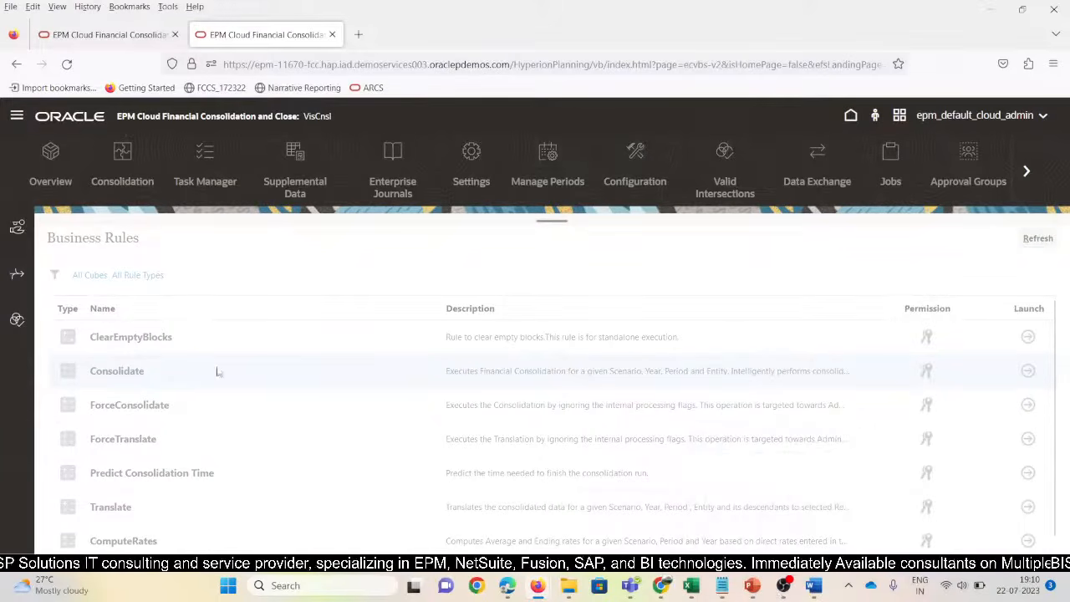
left_click(16, 276)
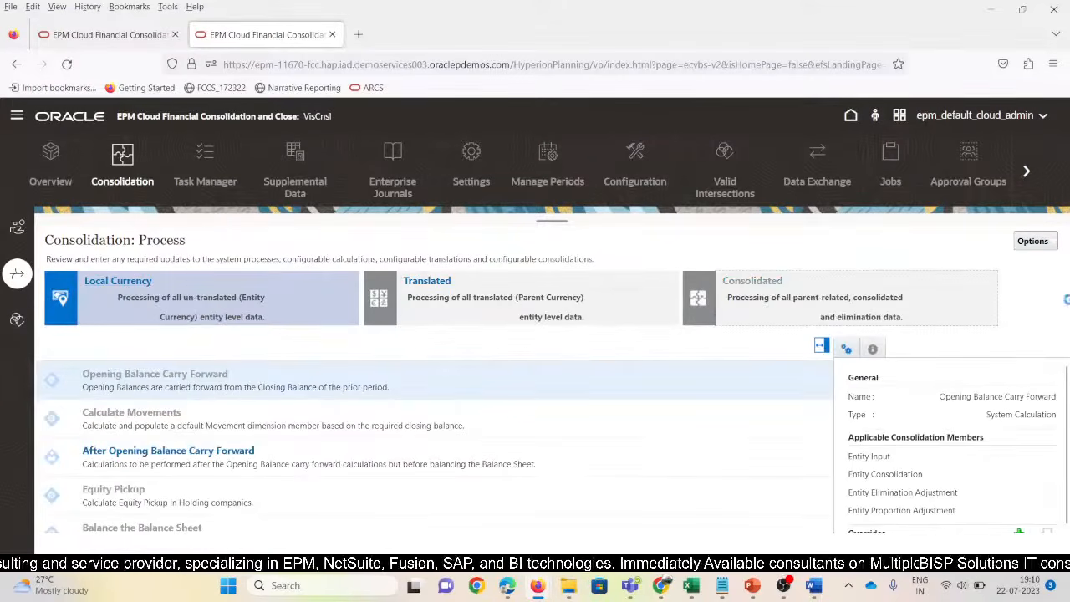
left_click(754, 283)
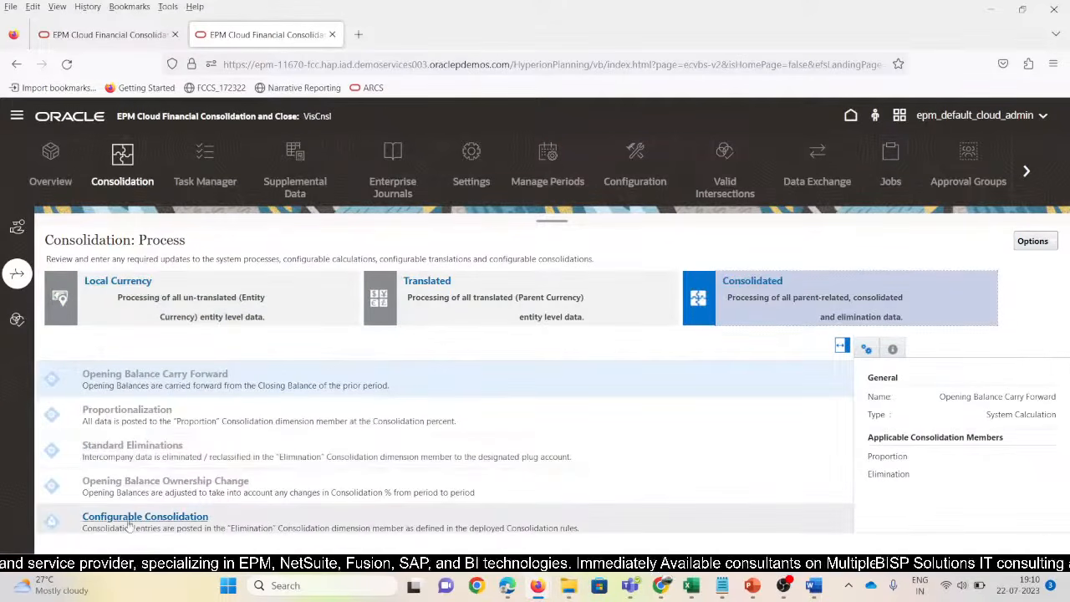
left_click(134, 515)
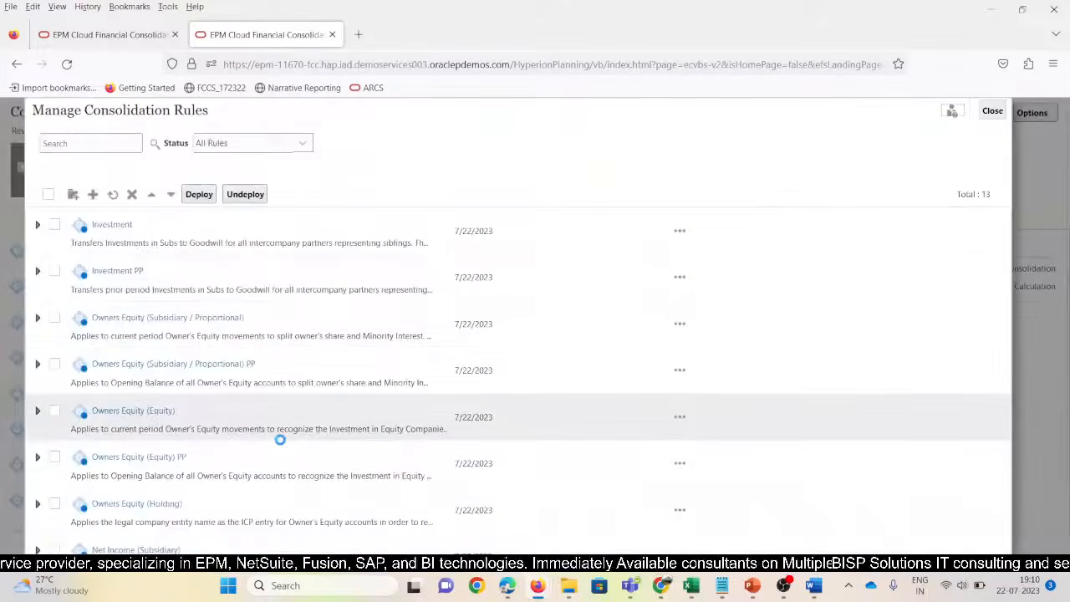
Tick Investment and Investment PP, deploy them, and acknowledge the completion message
left_click(55, 226)
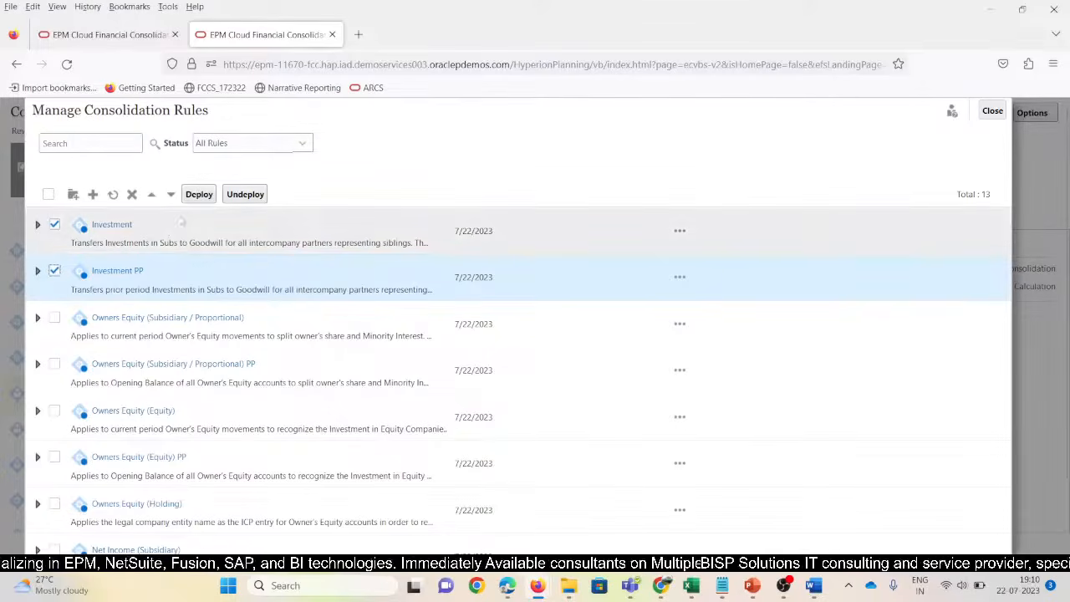
left_click(199, 194)
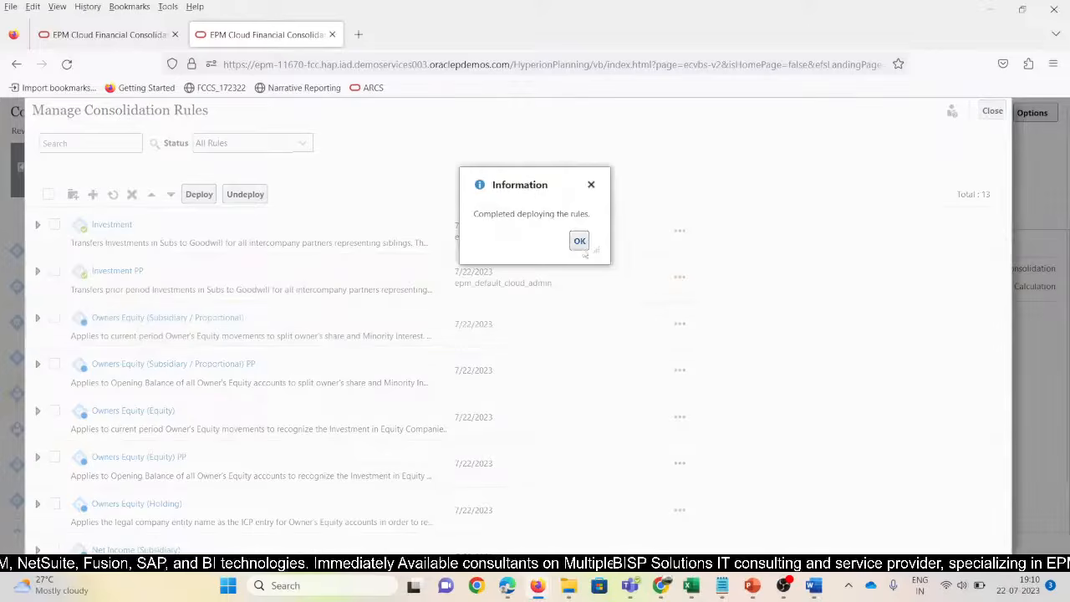
left_click(579, 241)
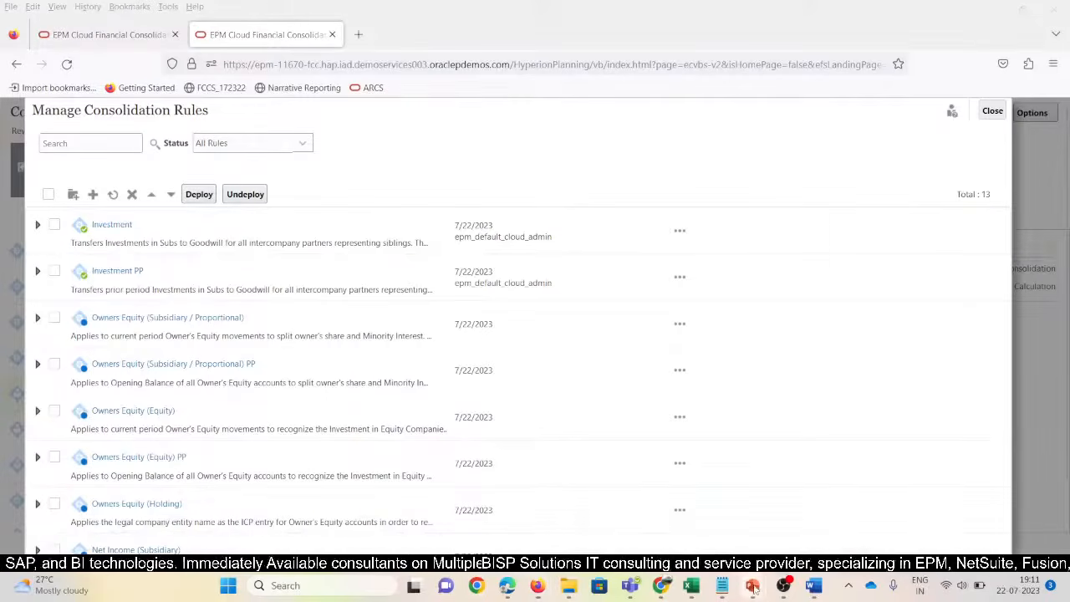
Widen the Seeded Rules - Consolidation table picture on slide 3 of the SeededRules presentation
mouse_move(752, 586)
left_click(705, 527)
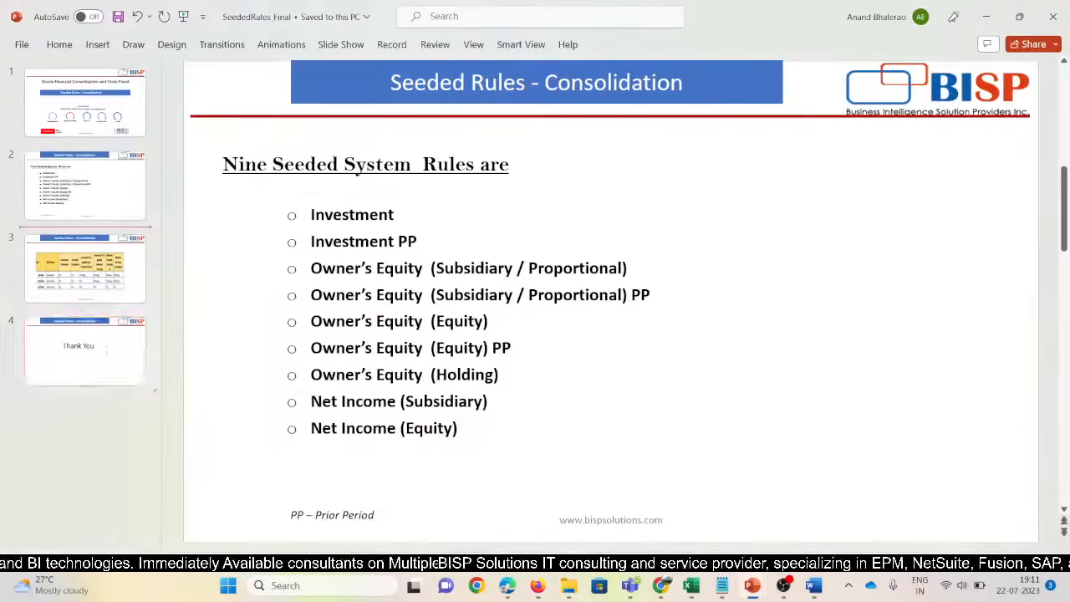
left_click(86, 280)
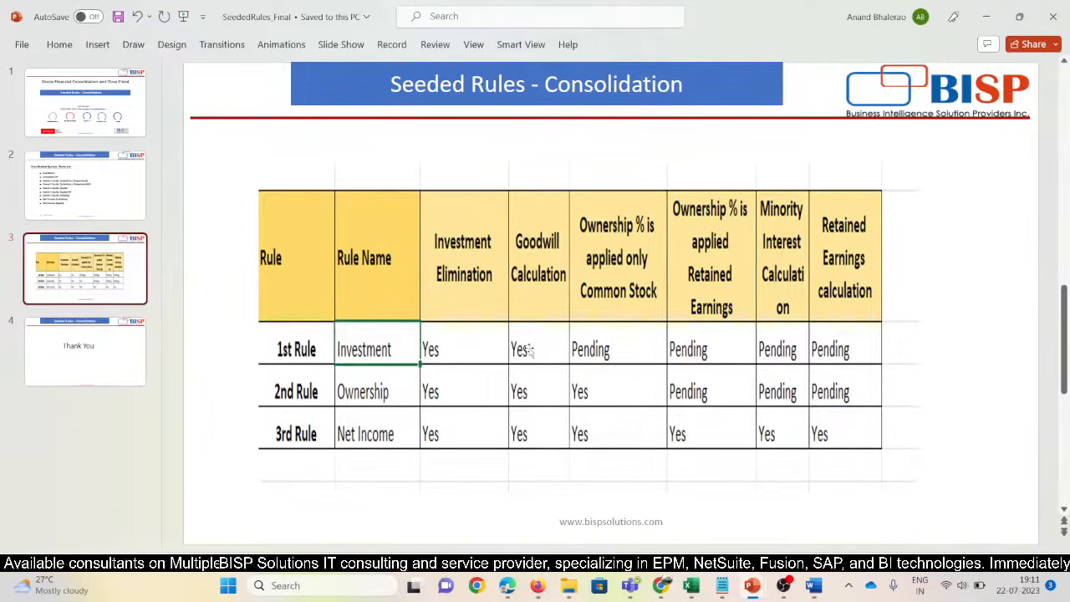
left_click(776, 340)
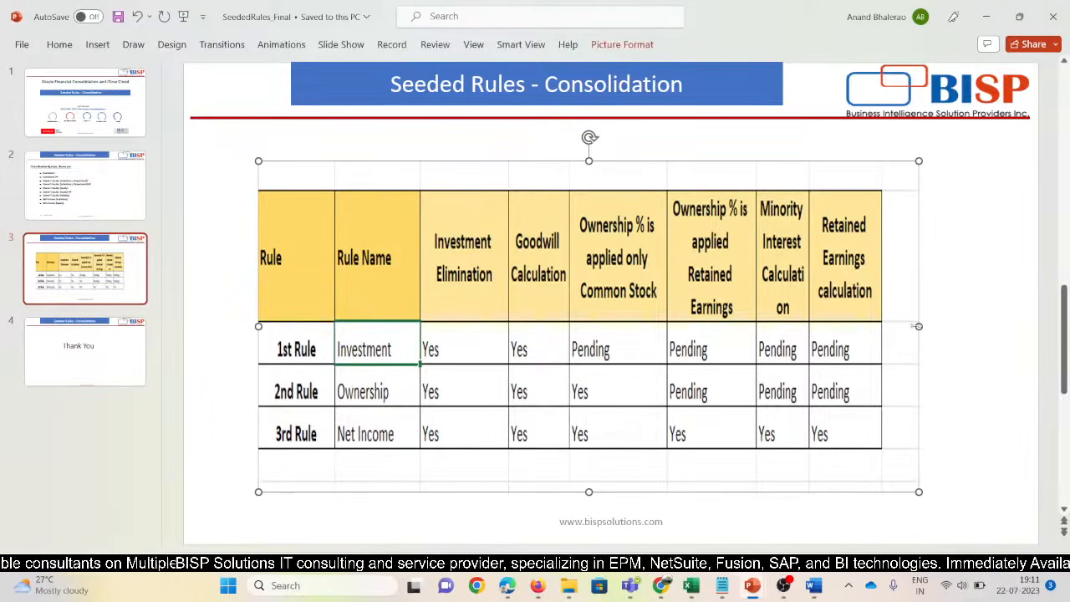
left_click_drag(917, 326, 983, 326)
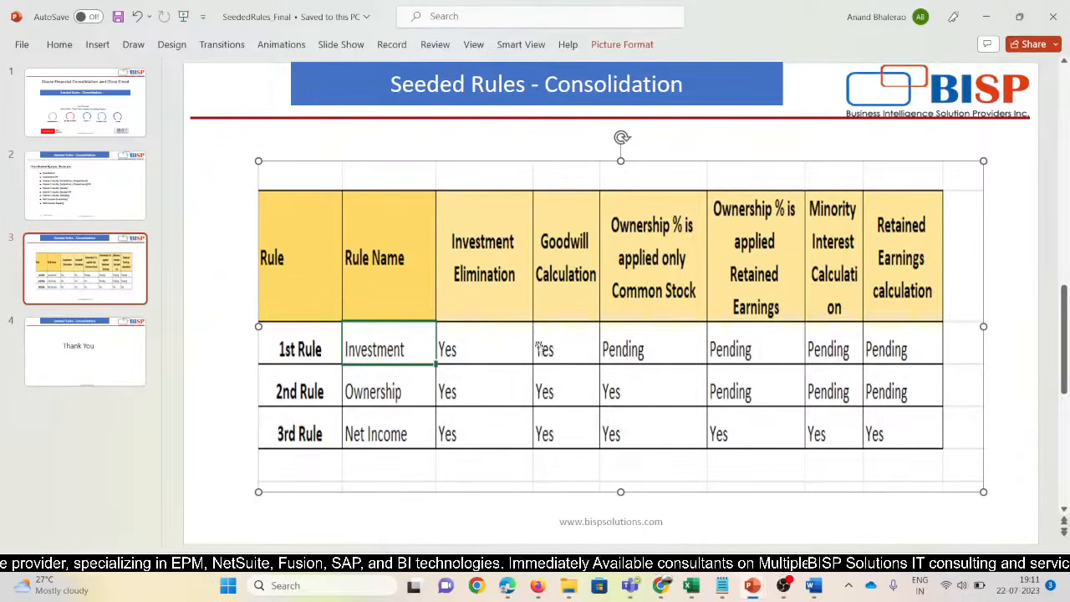
key("alt+Tab")
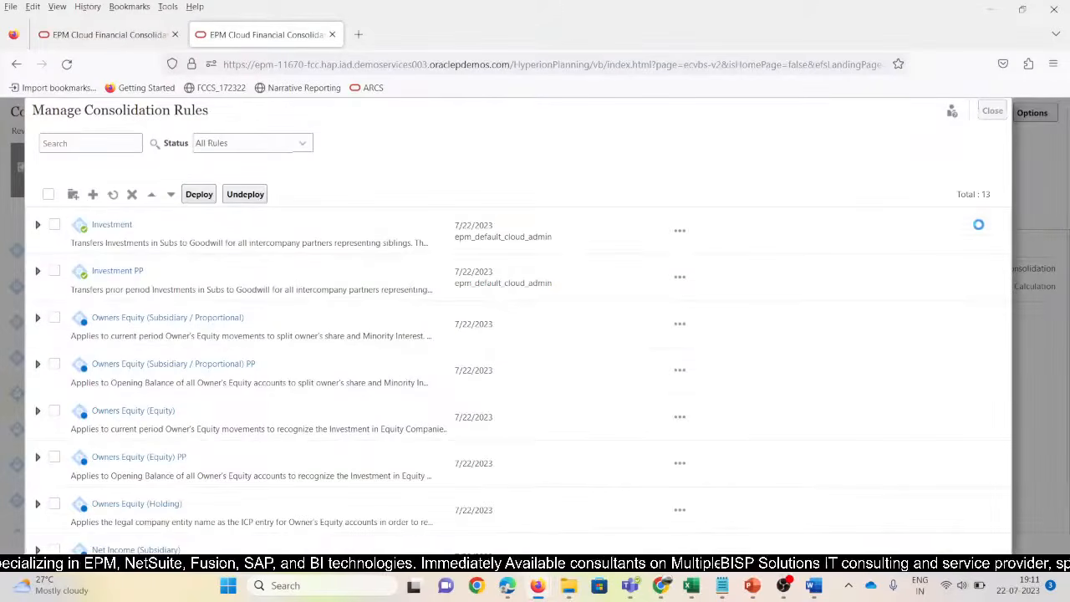
From the Business Rules page, launch Consolidate with N_100, Jan, Actual, FY15 and confirm its success
left_click(991, 110)
left_click(17, 116)
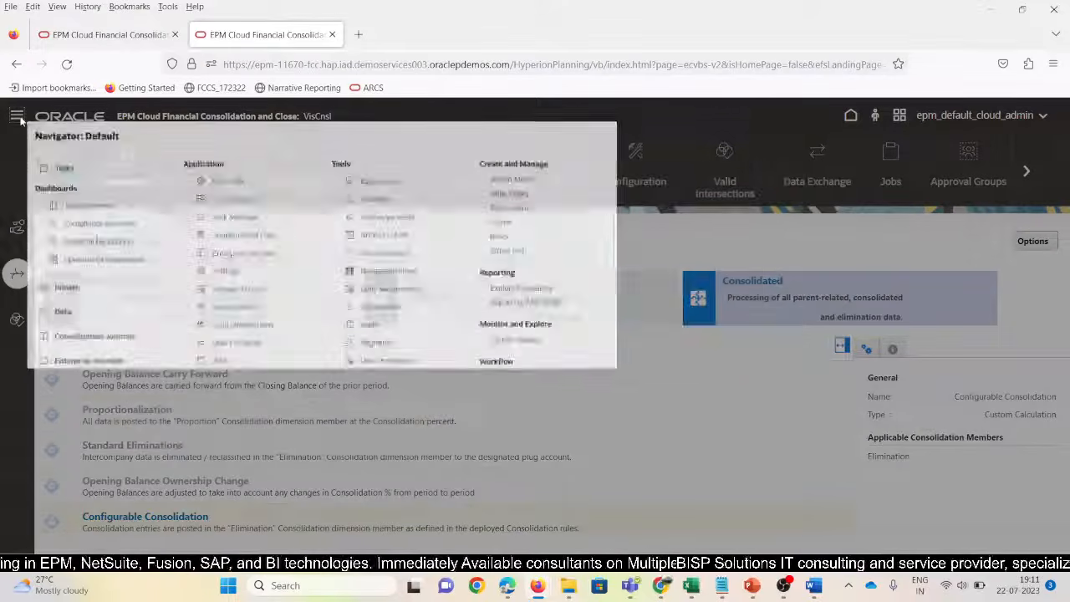
scroll(117, 410, "down", 3)
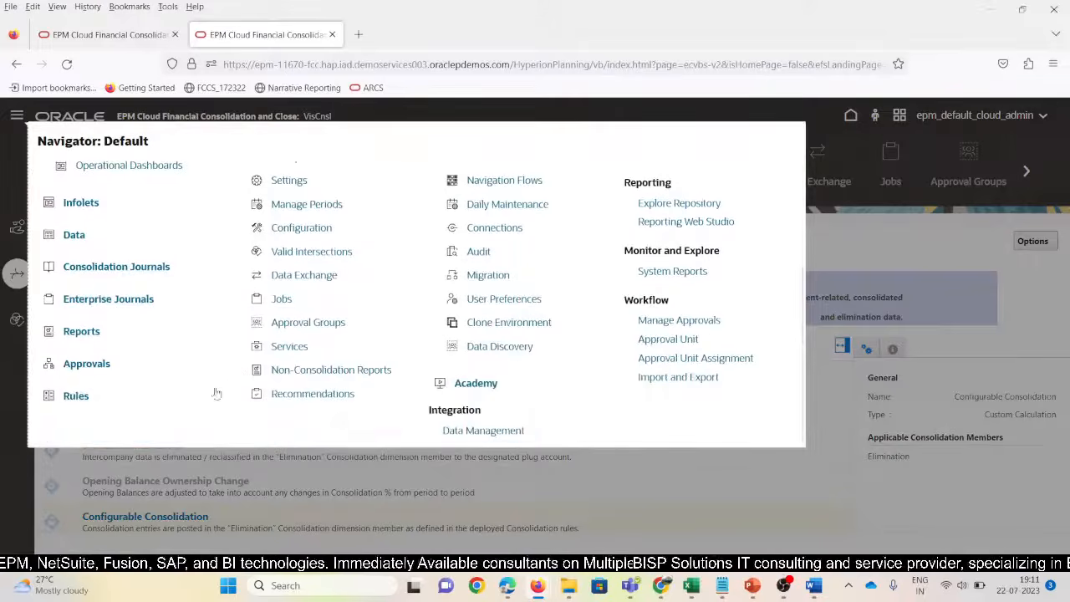
left_click(76, 396)
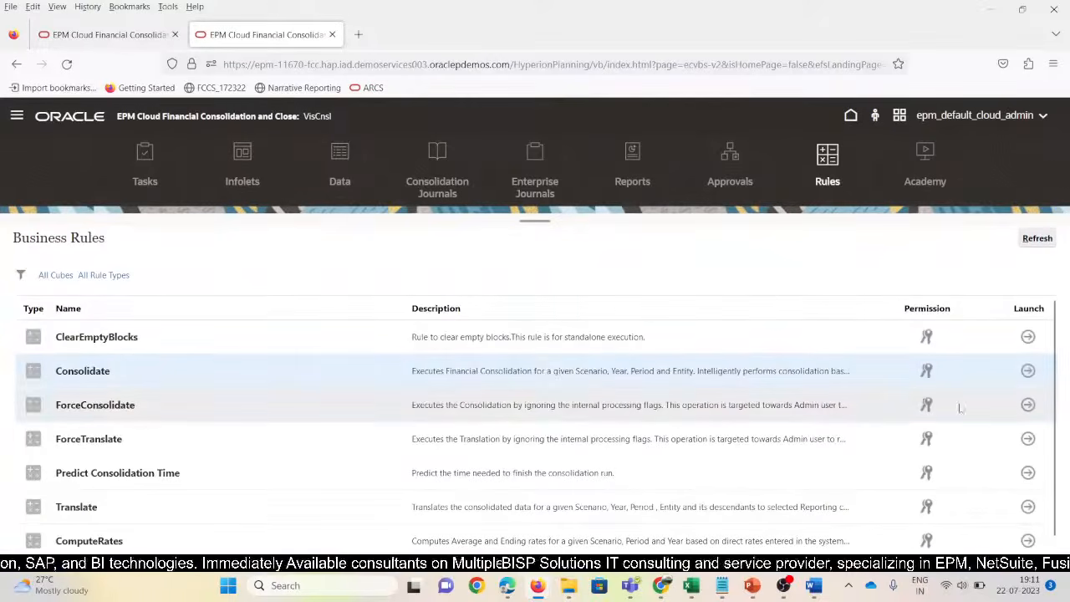
left_click(1029, 372)
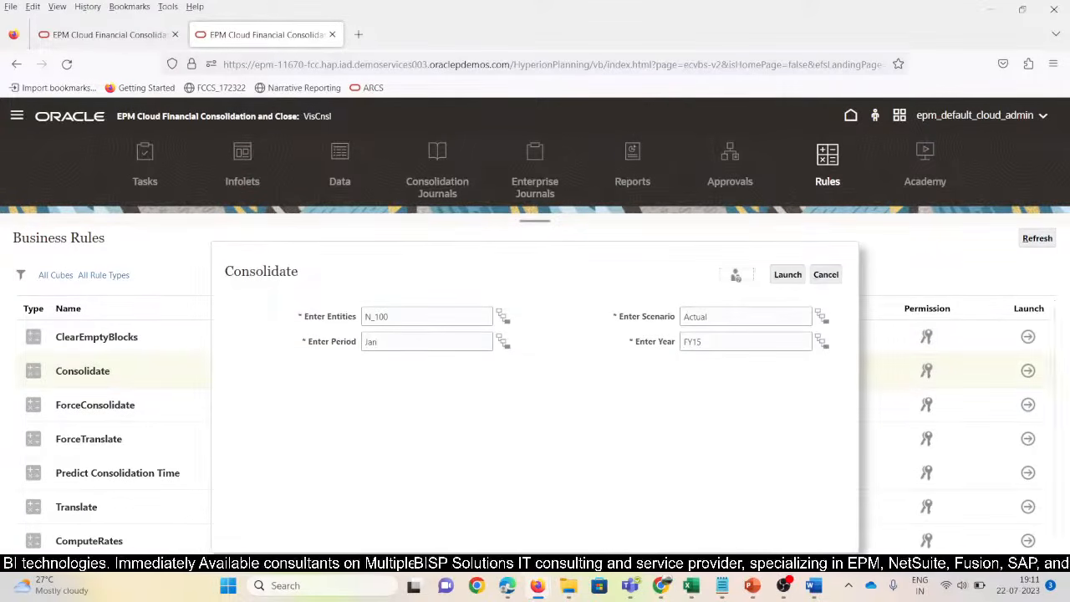
left_click(788, 275)
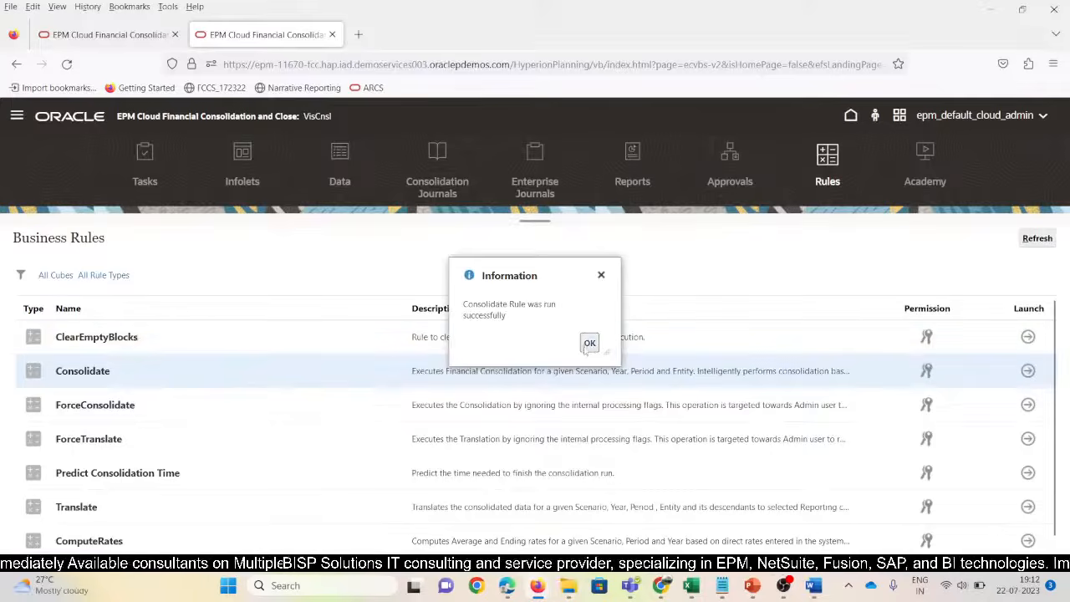
left_click(589, 343)
Refresh the Output_Inv_Rules sheet of New_SV_Rules with the consolidated data
mouse_move(690, 585)
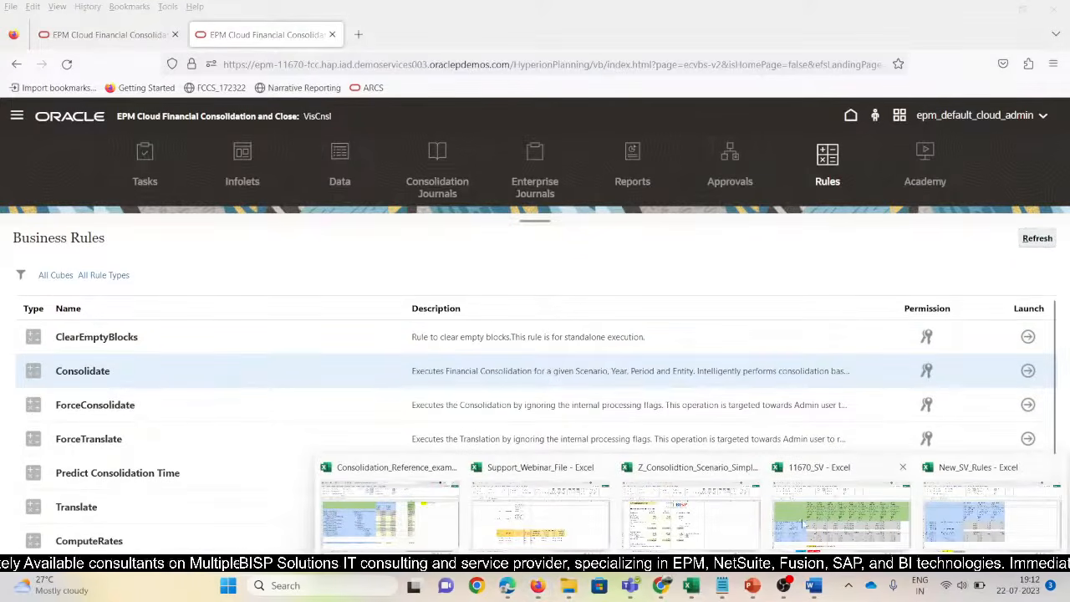
left_click(961, 531)
left_click(191, 541)
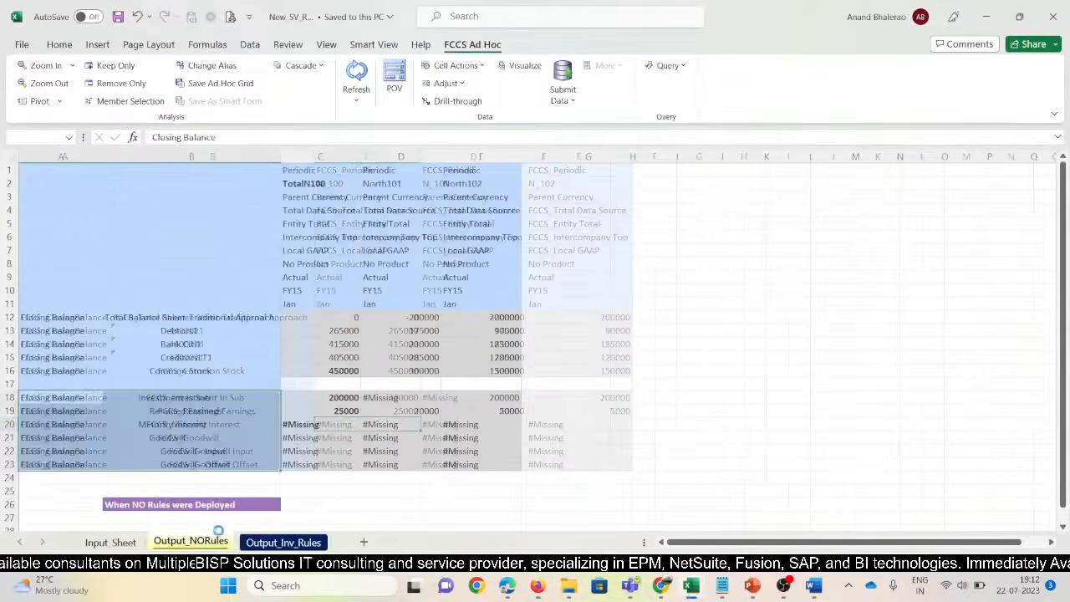
left_click(384, 385)
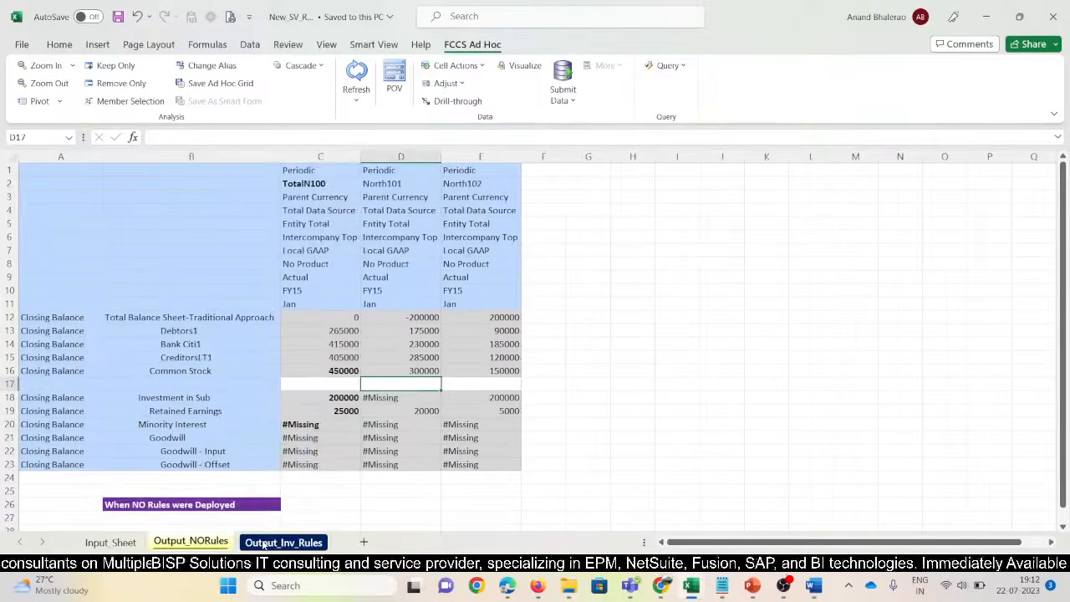
left_click(264, 543)
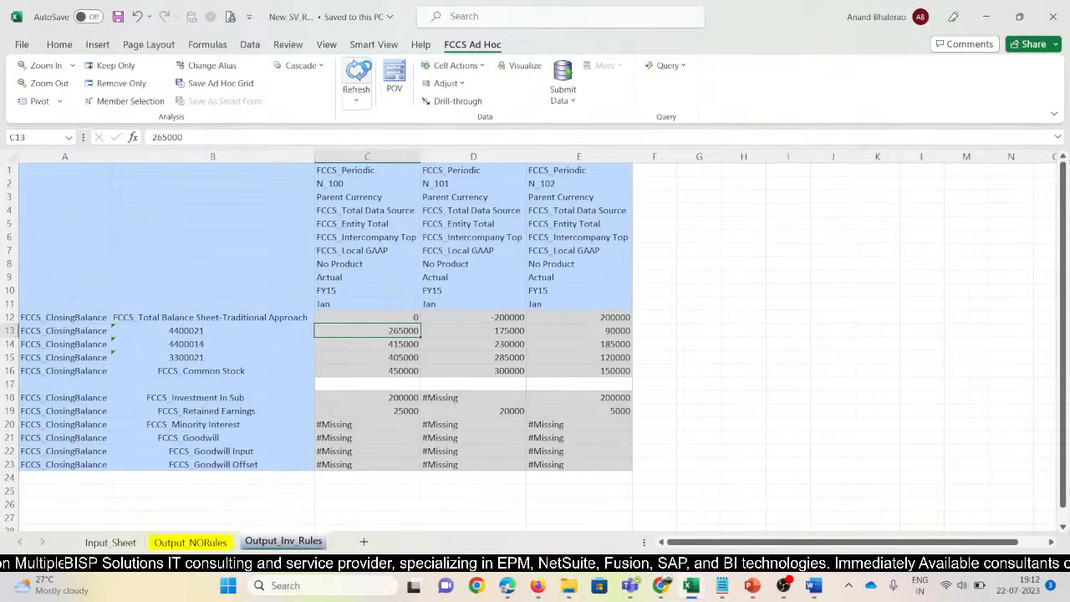
left_click(363, 72)
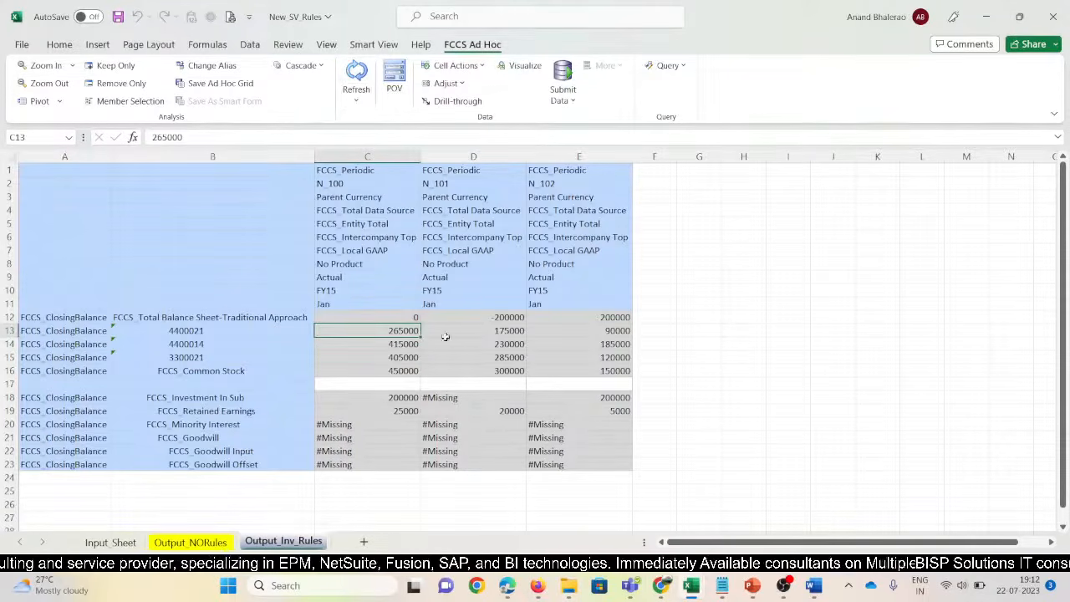
Review N_100's Retained Earnings, Common Stock and Investment In Sub (200000) values
left_click(389, 412)
left_click(410, 373)
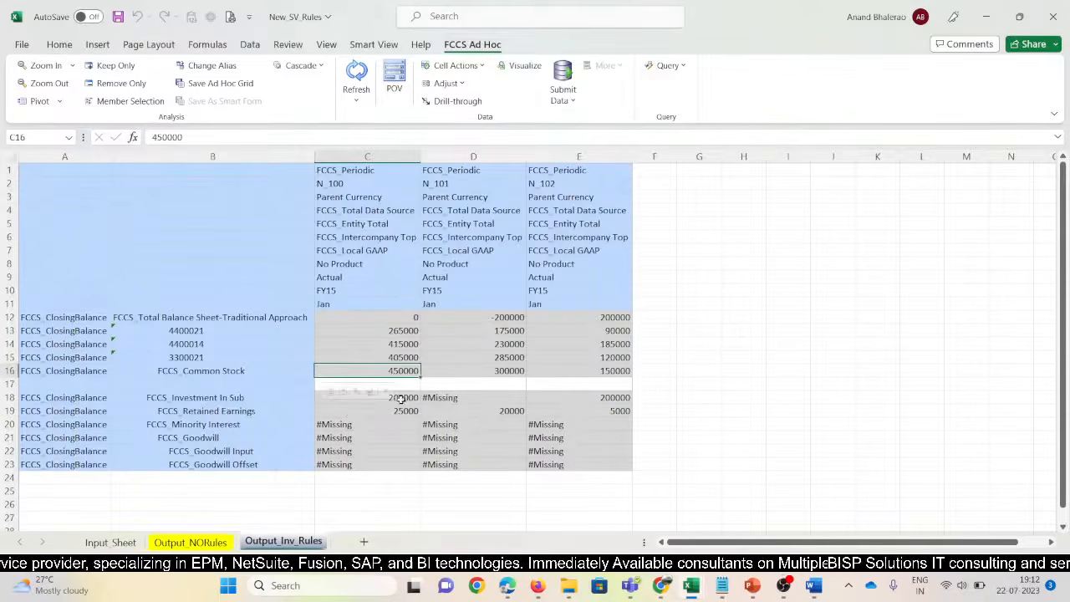
left_click(401, 400)
key("alt+Tab")
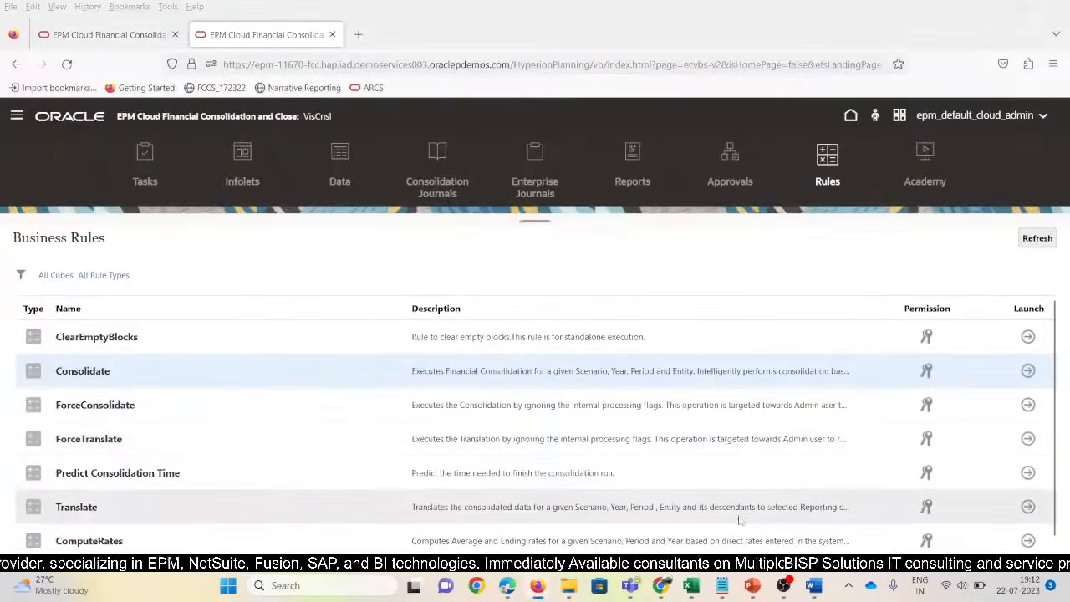
Inspect the 11670_SV reference workbook's TotalW100 Investment in Sub value and its POV members
key("alt+Tab")
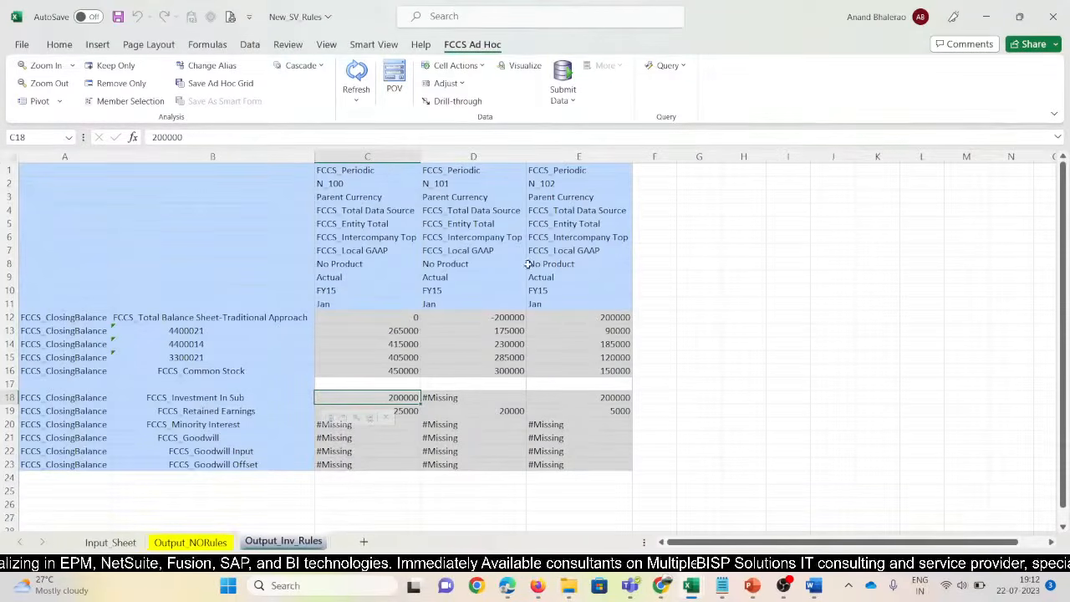
mouse_move(690, 585)
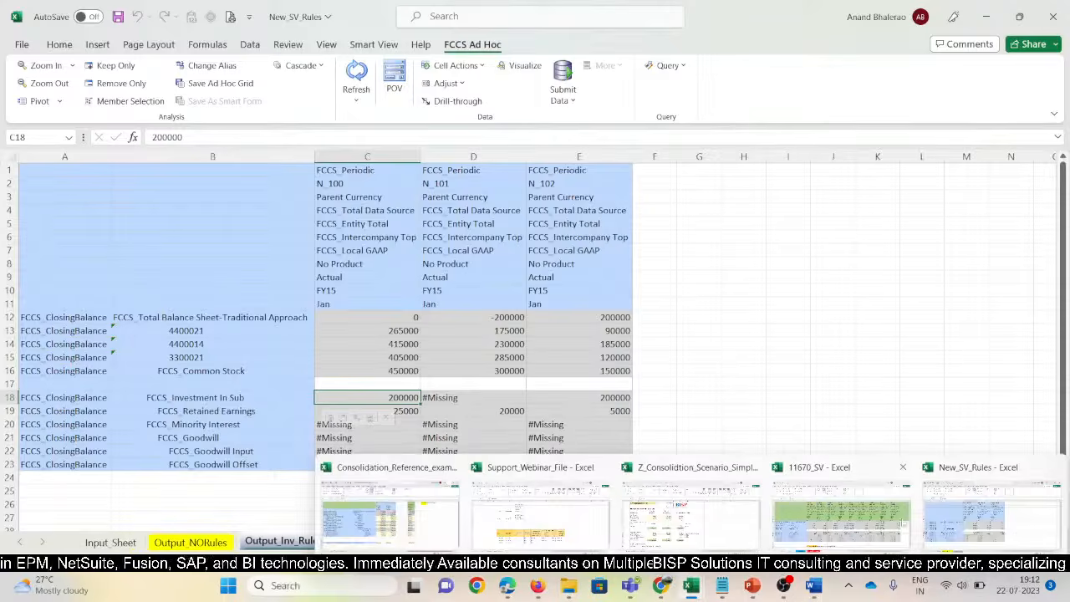
left_click(840, 514)
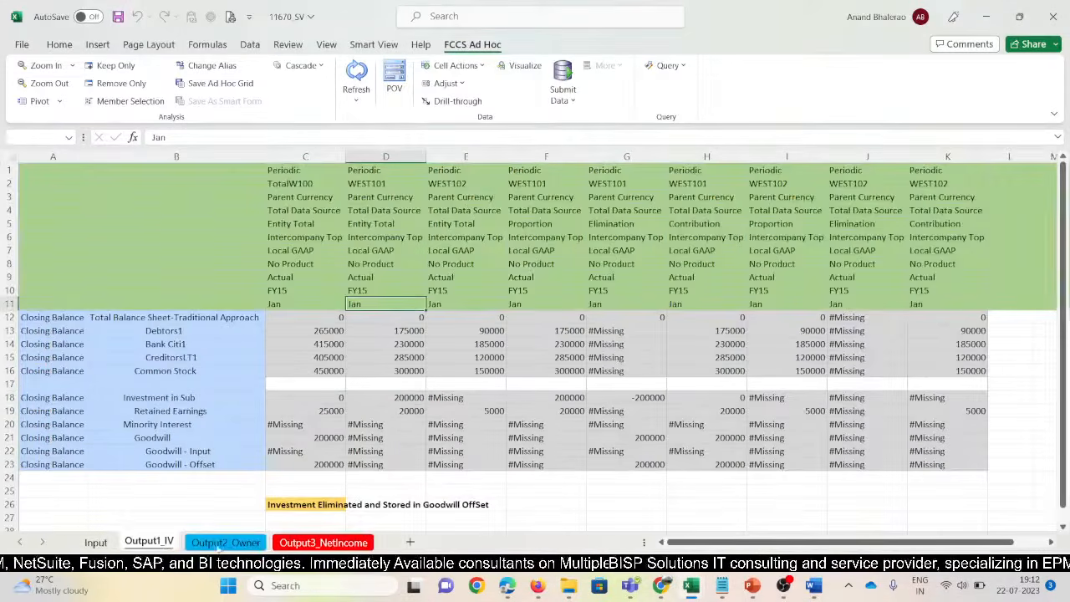
left_click(313, 400)
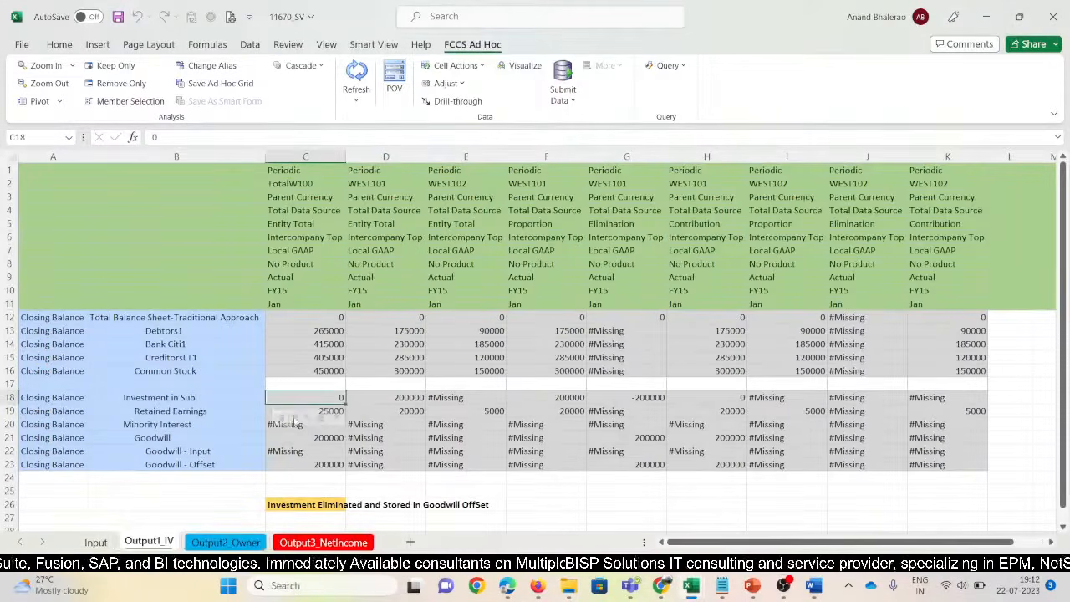
left_click(295, 213)
left_click(301, 263)
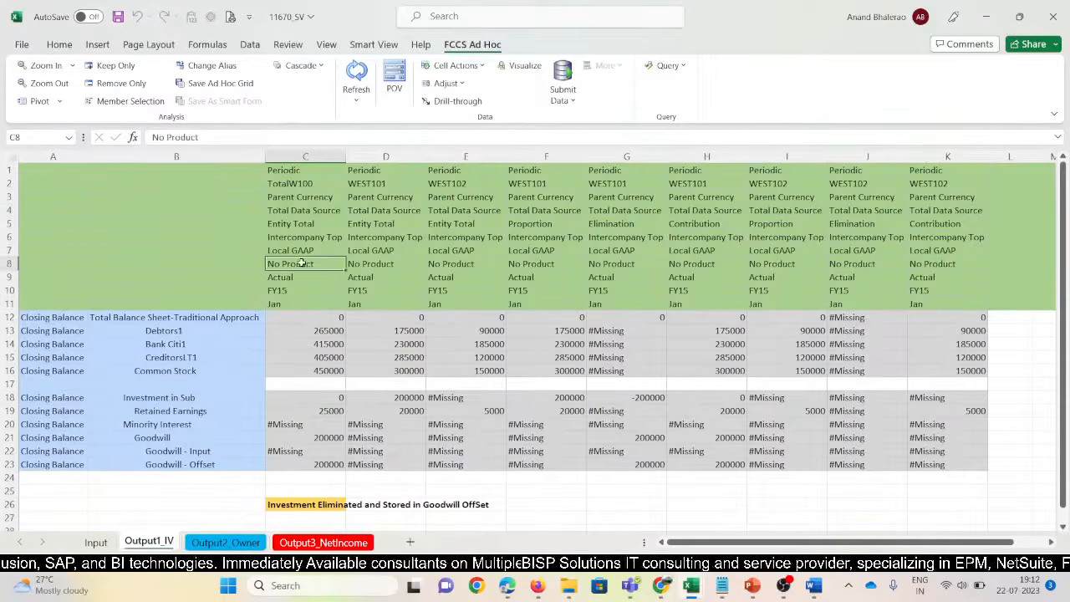
left_click(374, 299)
left_click(376, 198)
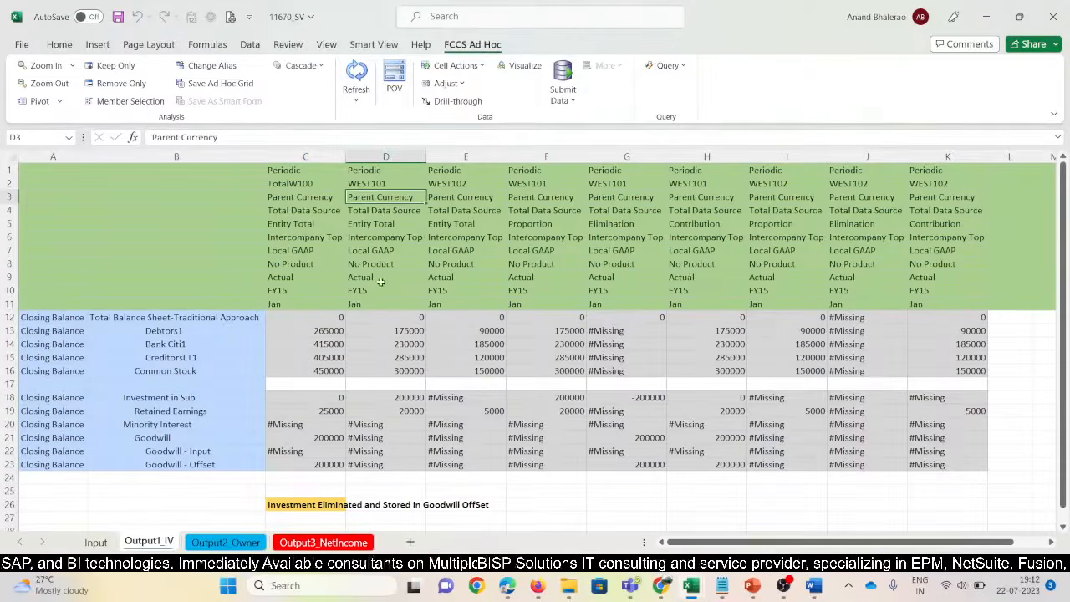
left_click(280, 170)
Refresh Output_Inv_Rules and check Investment In Sub for N_100 and N_102 (200000)
key("alt+Tab")
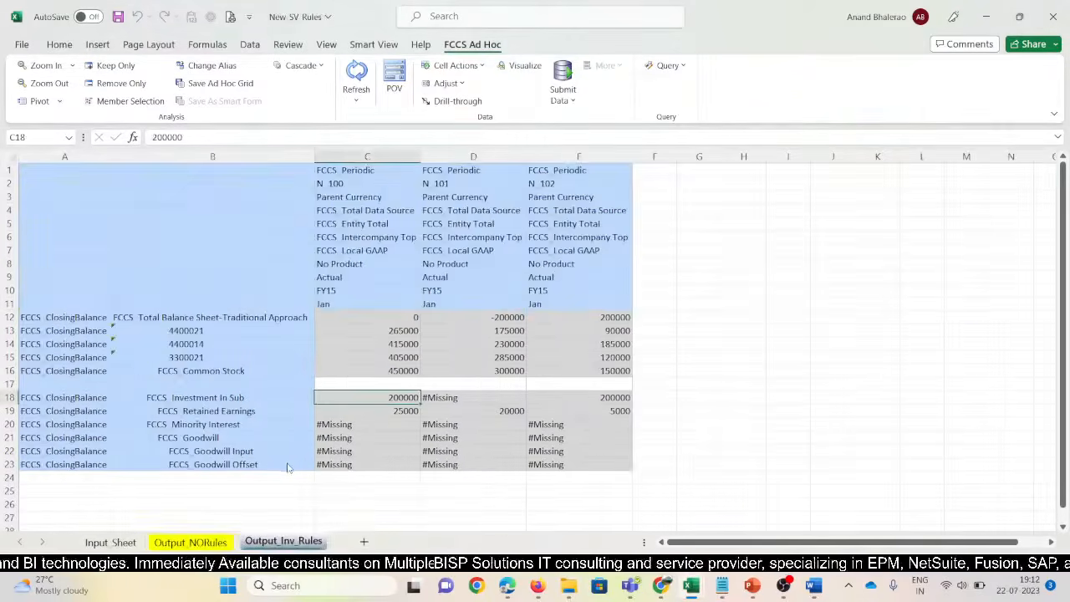
left_click(356, 75)
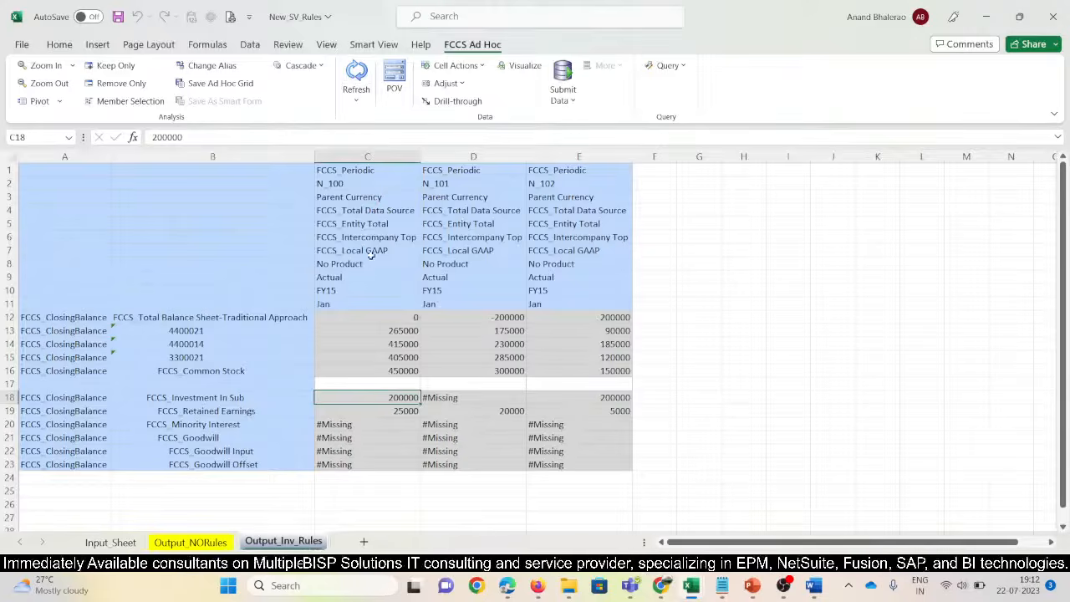
left_click(337, 183)
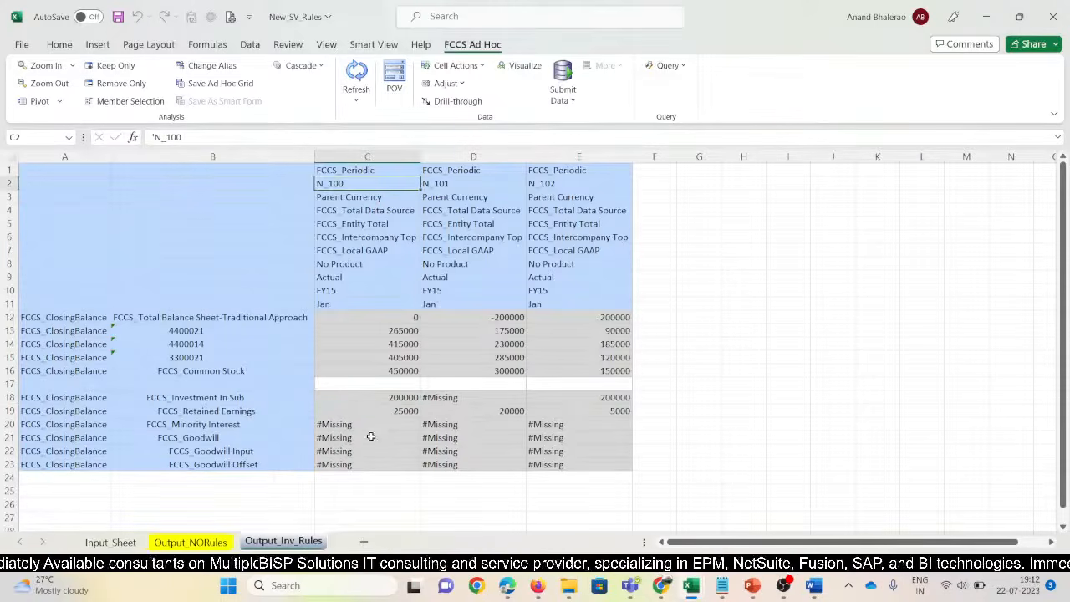
left_click(393, 398)
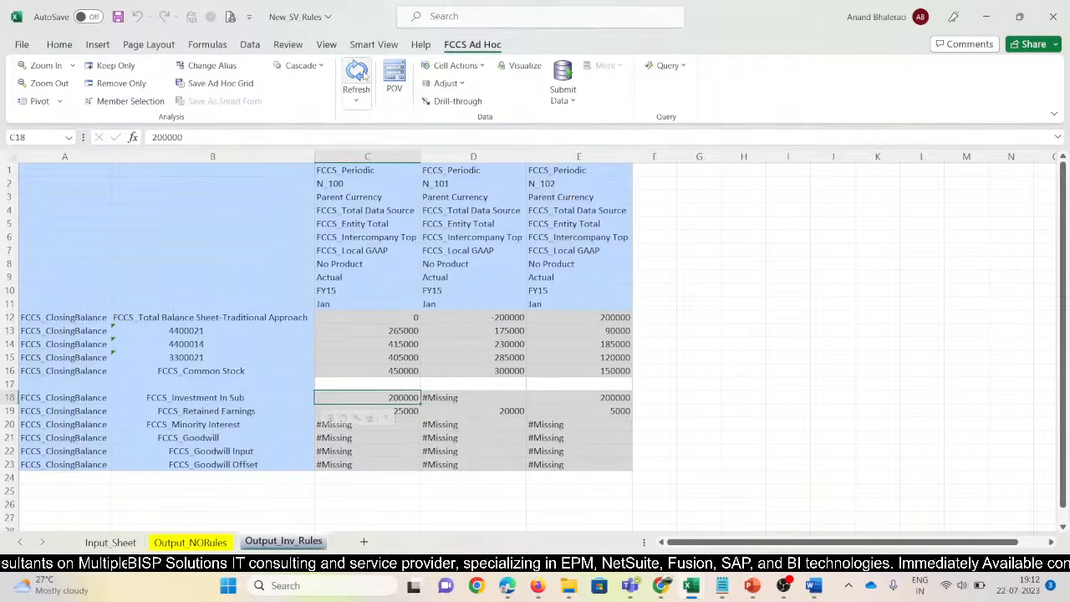
left_click(604, 398)
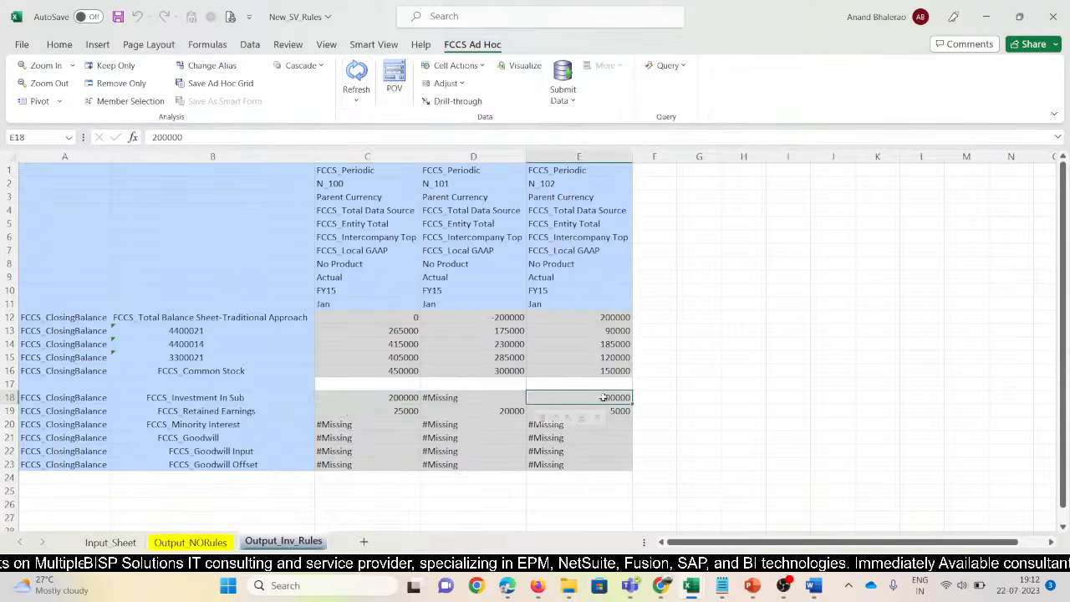
mouse_move(537, 586)
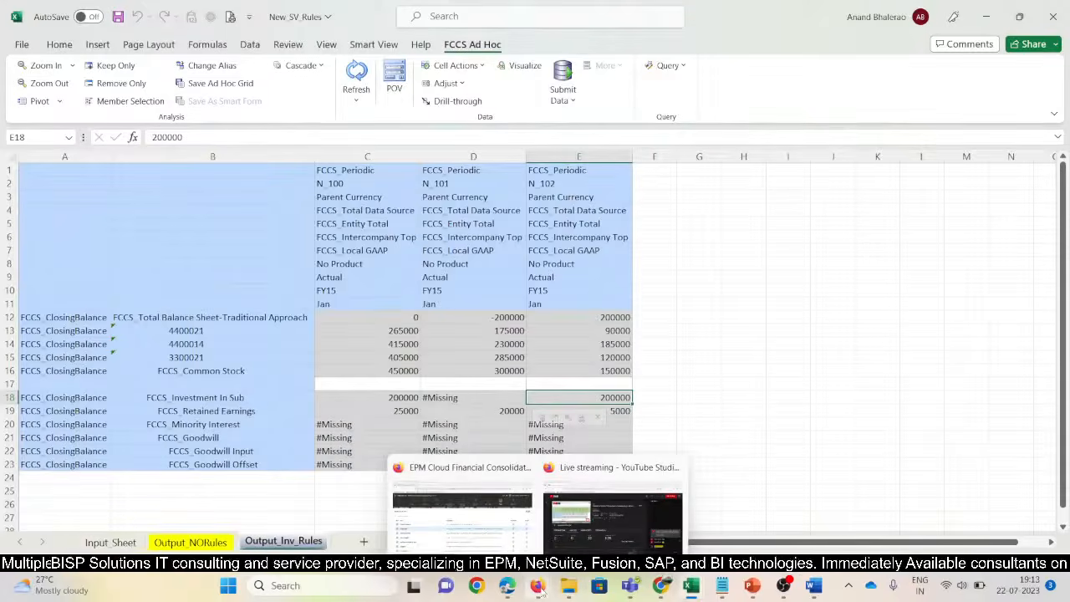
left_click(474, 518)
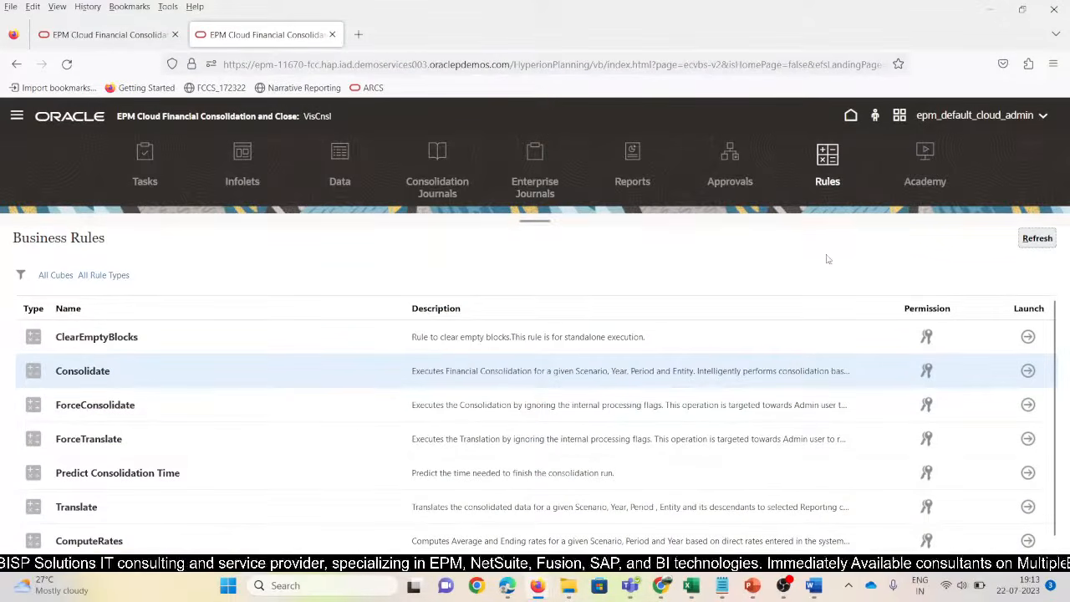
Rerun Consolidate with prompts N_100, Actual, FY15 and acknowledge the completion message
left_click(112, 377)
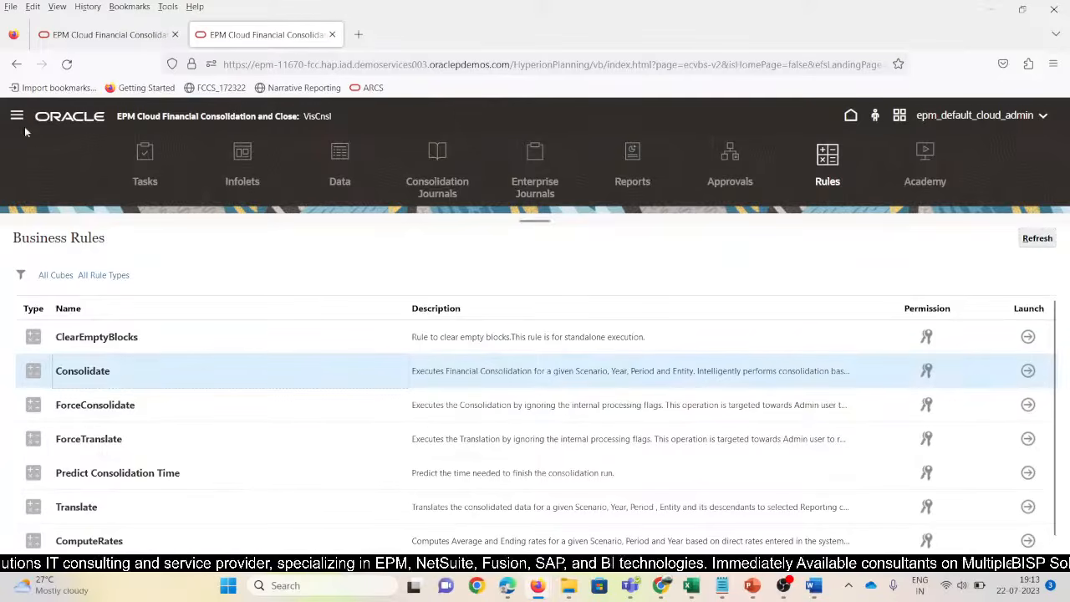
left_click(1027, 371)
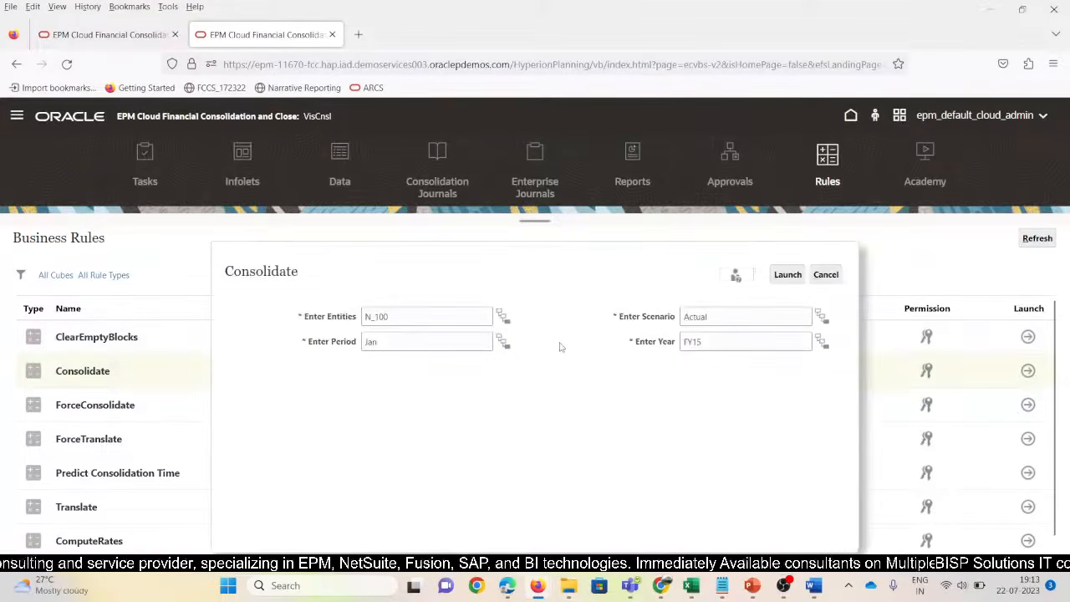
left_click(475, 319)
left_click(729, 316)
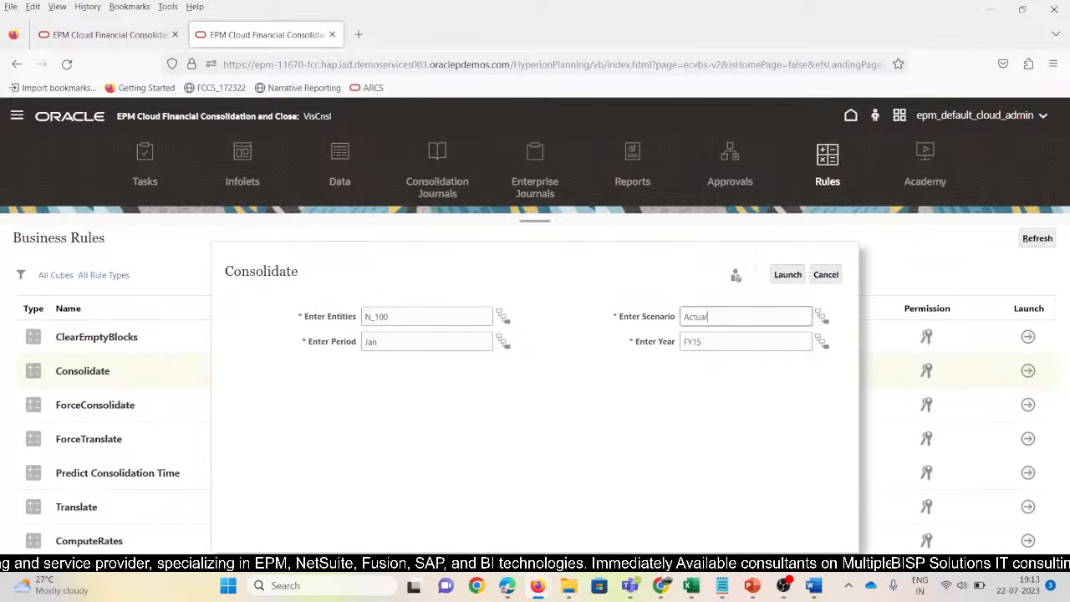
left_click(730, 343)
left_click(785, 278)
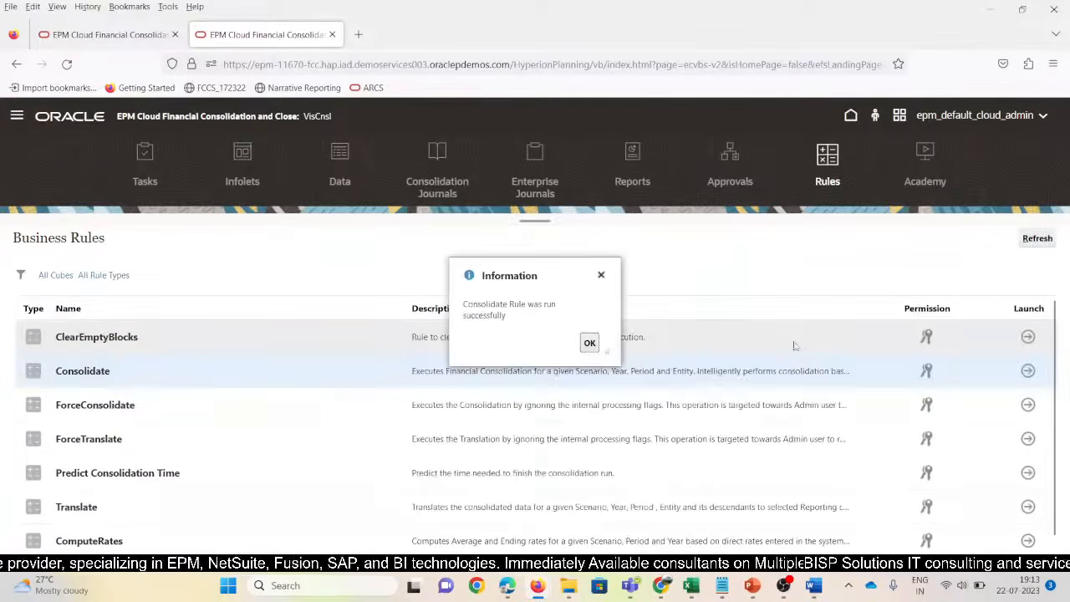
left_click(590, 343)
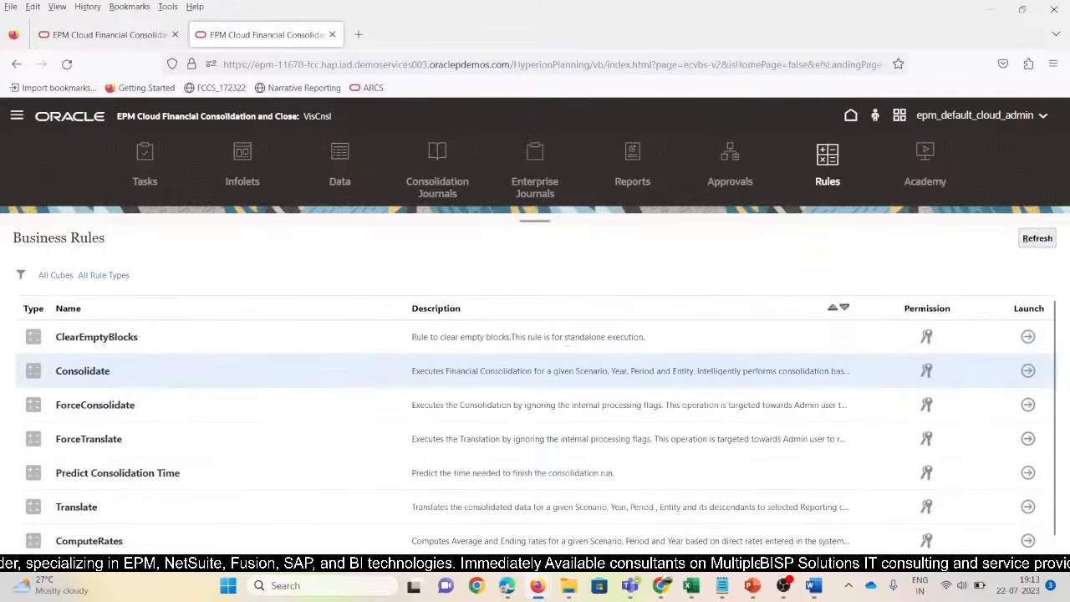
key("alt+Tab")
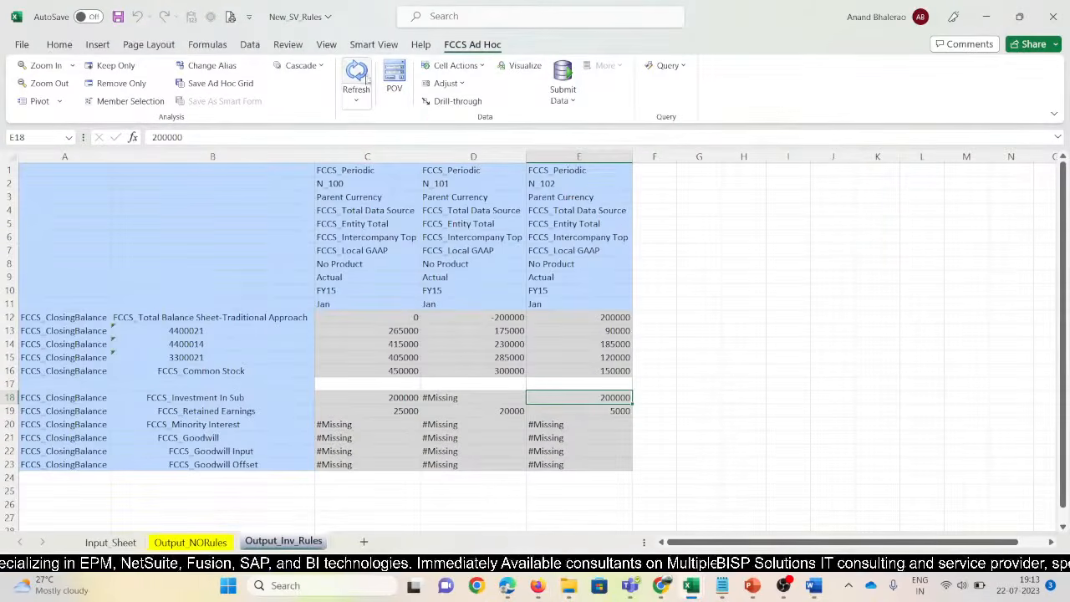
Refresh the Output_Inv_Rules grid and review its Smart View Sheet Info connection details
left_click(362, 76)
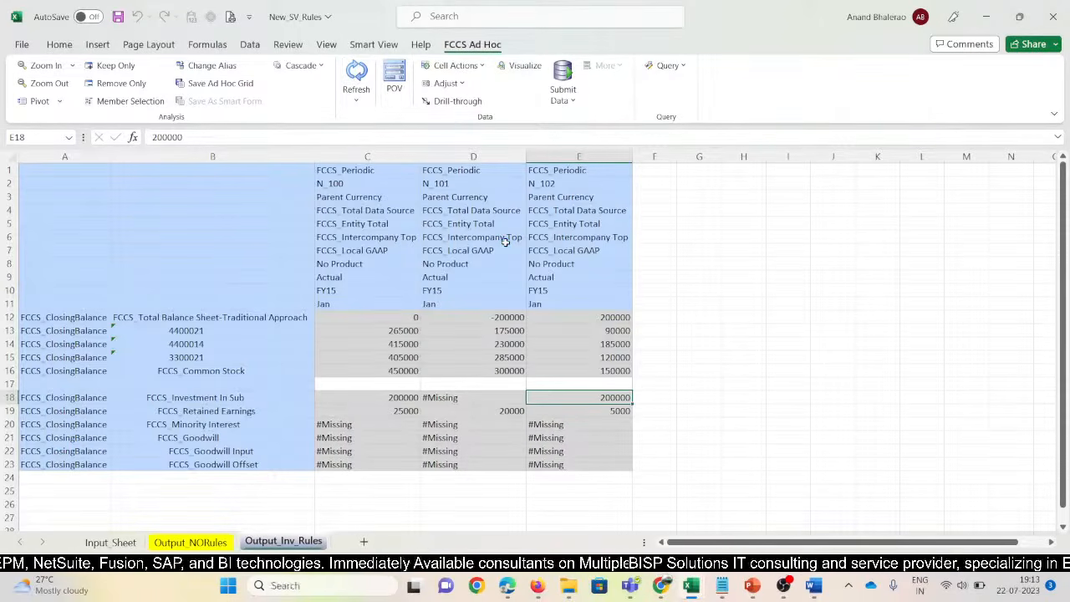
left_click(386, 46)
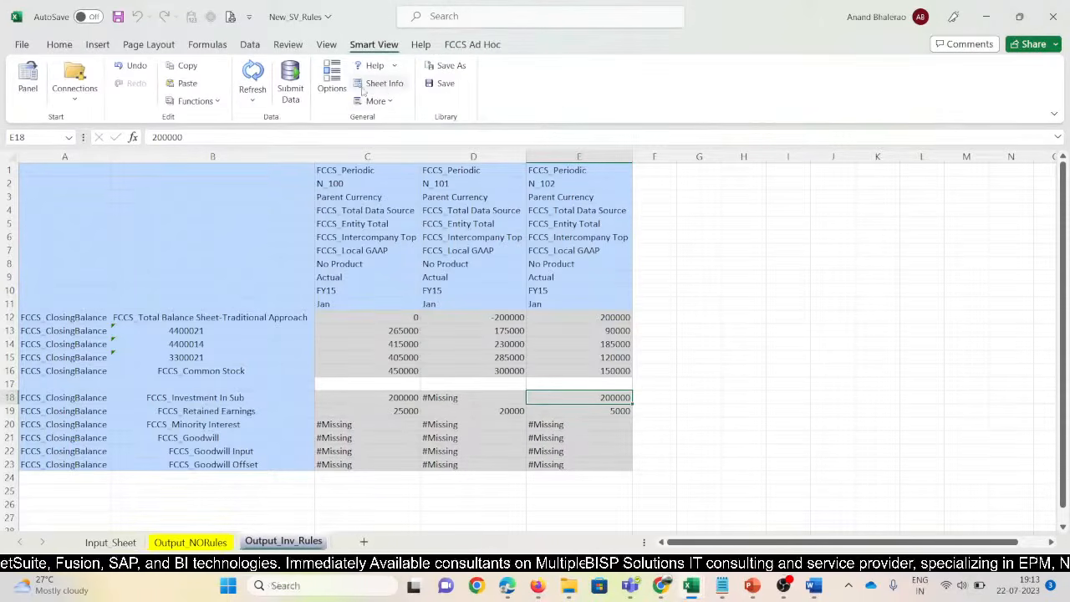
left_click(386, 85)
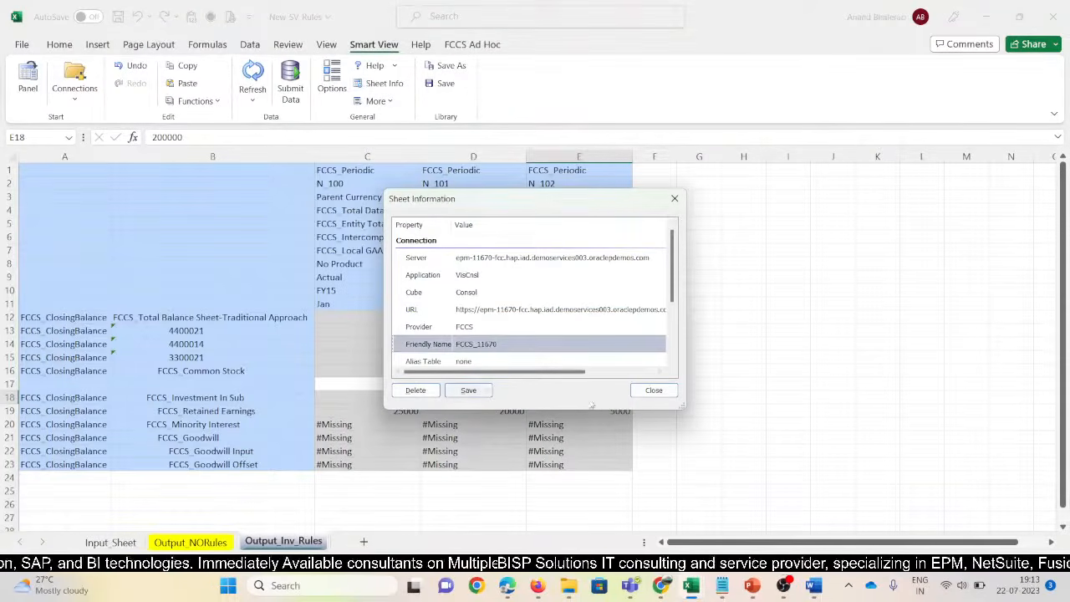
left_click(654, 390)
Check N_100's total, Common Stock, Minority Interest and Investment In Sub (200000) values
left_click(413, 322)
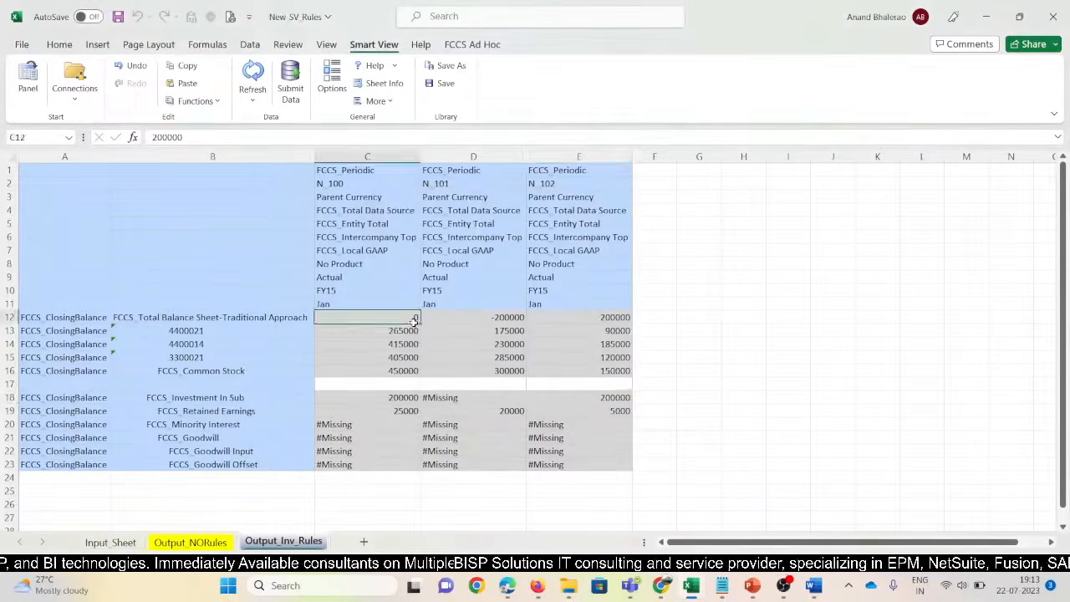
left_click(819, 398)
left_click(398, 373)
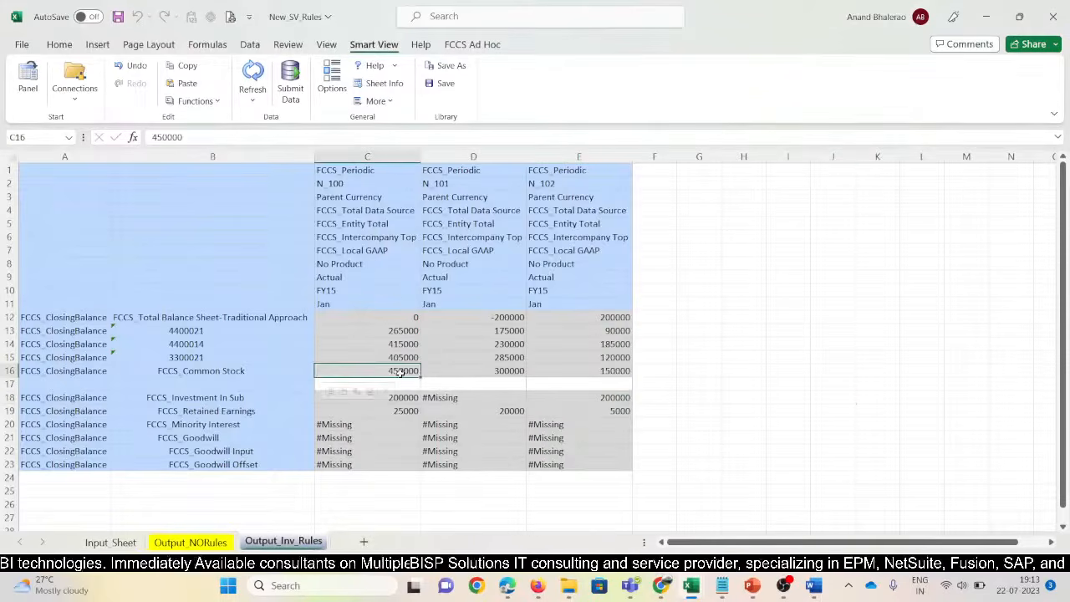
left_click(380, 422)
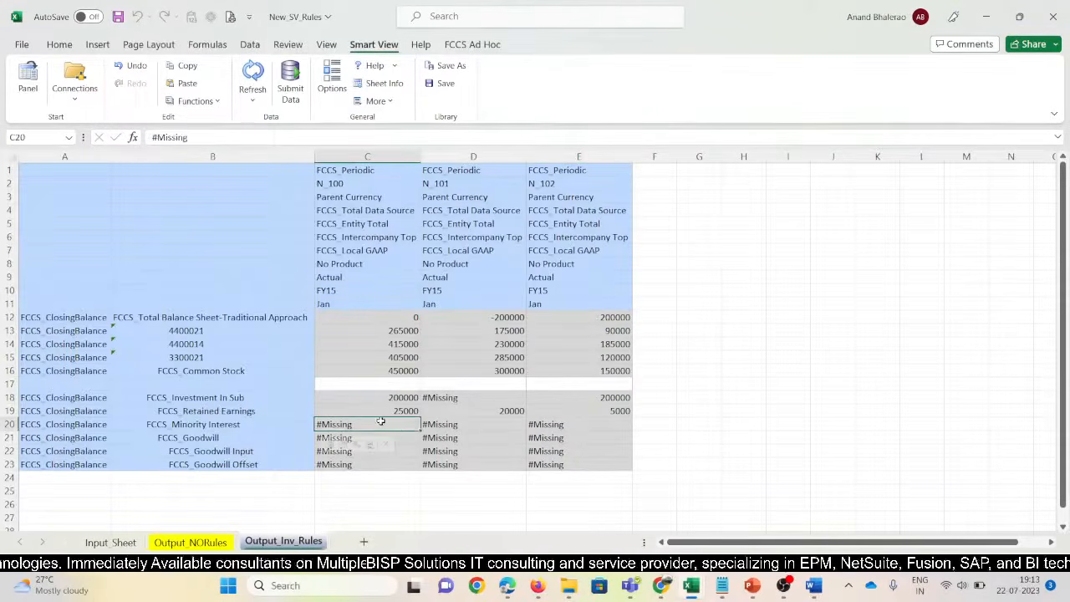
left_click(385, 403)
Compare Investment in Sub for TotalW100 and WEST101 in 11670_SV against N_102 in New_SV_Rules
key("alt+Tab")
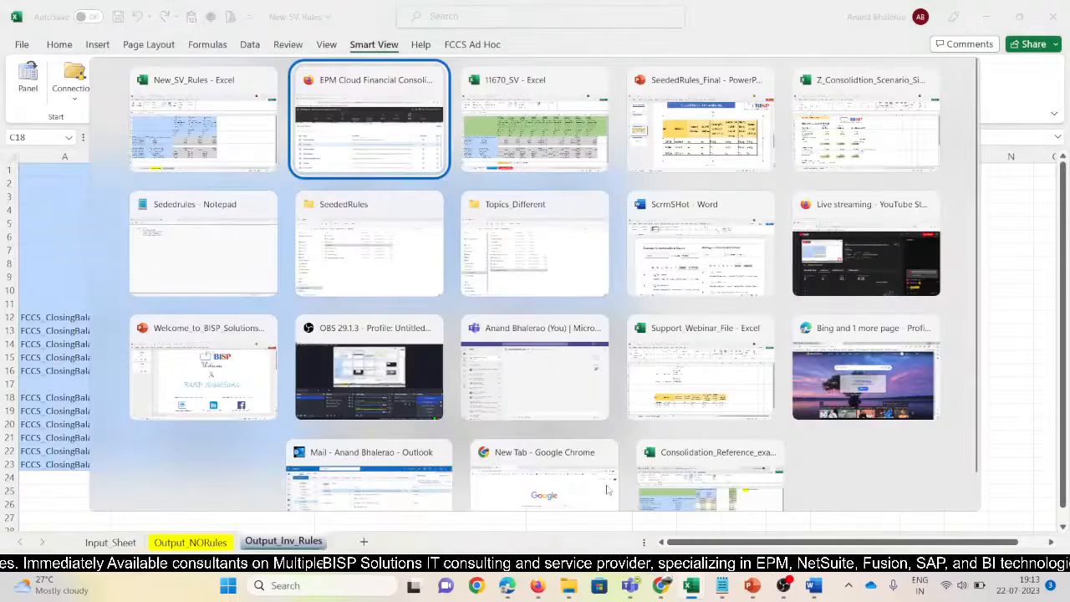
key("alt+Tab")
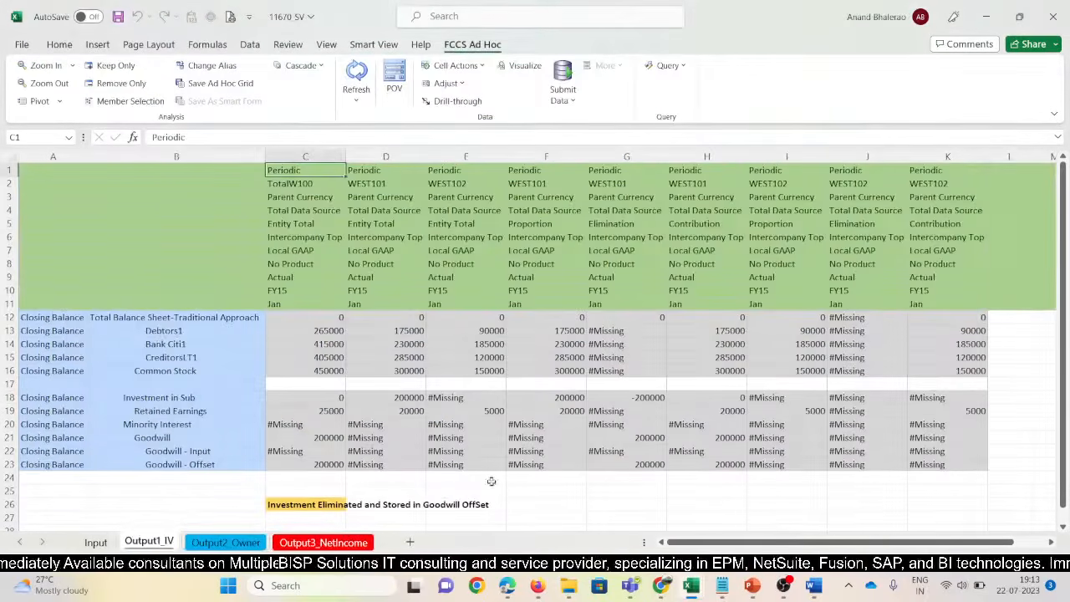
left_click(327, 400)
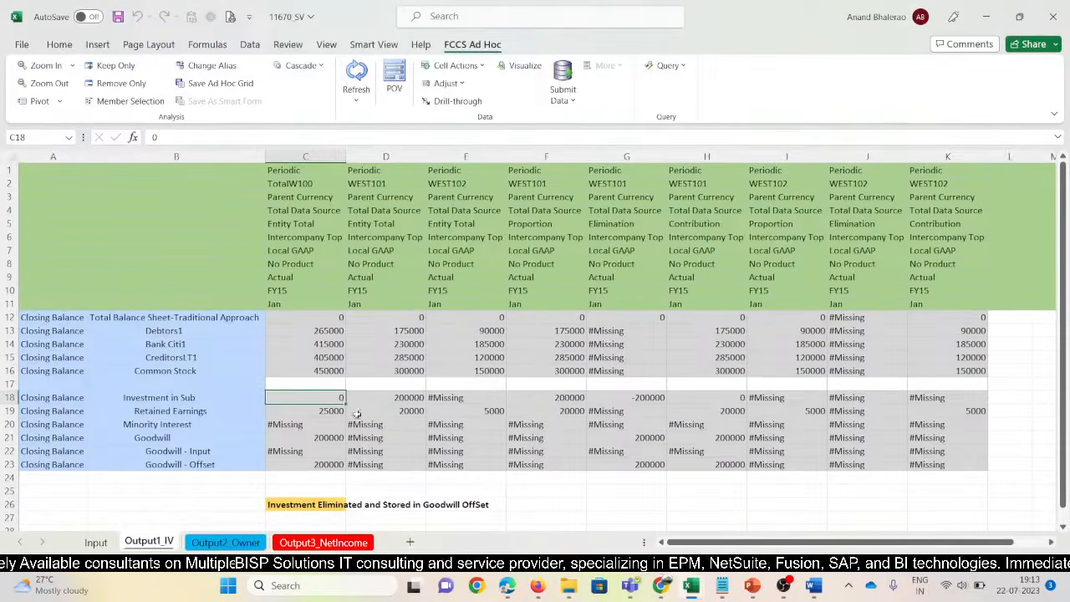
left_click(285, 171)
key("alt+Tab")
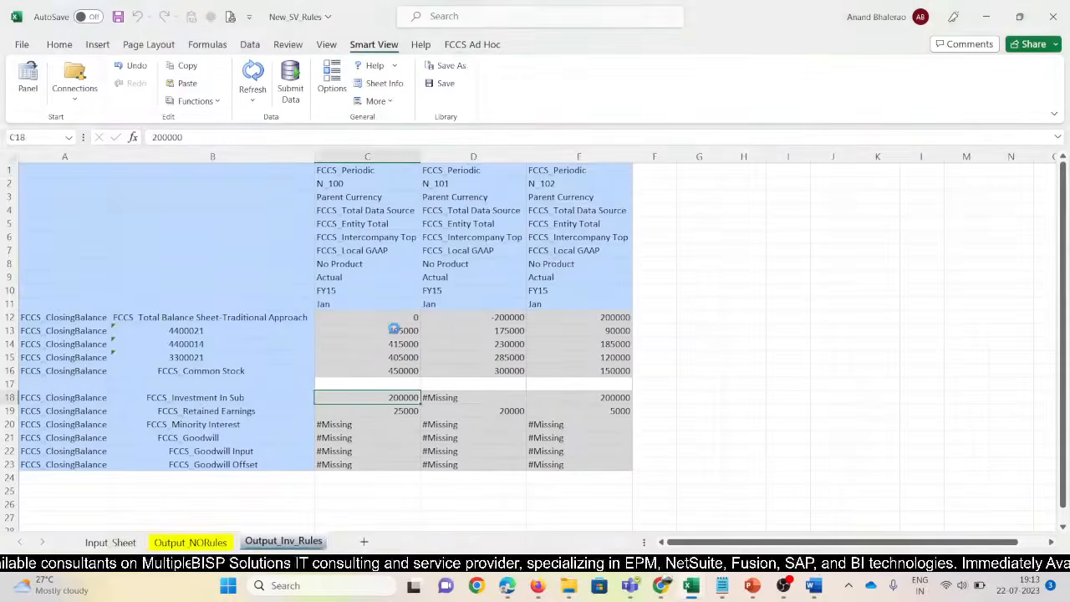
key("alt+Tab")
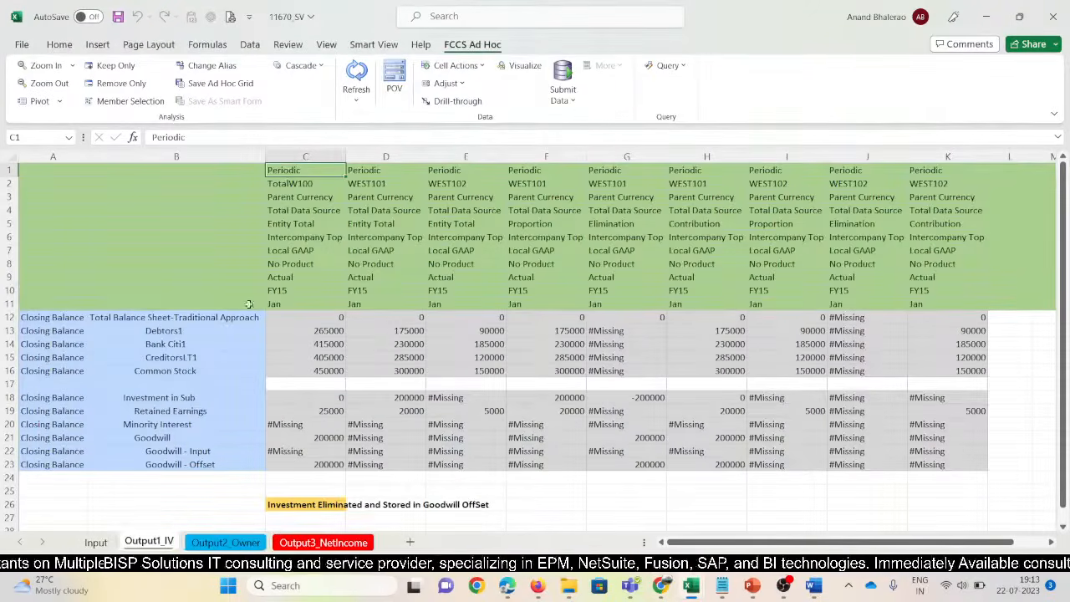
left_click(405, 402)
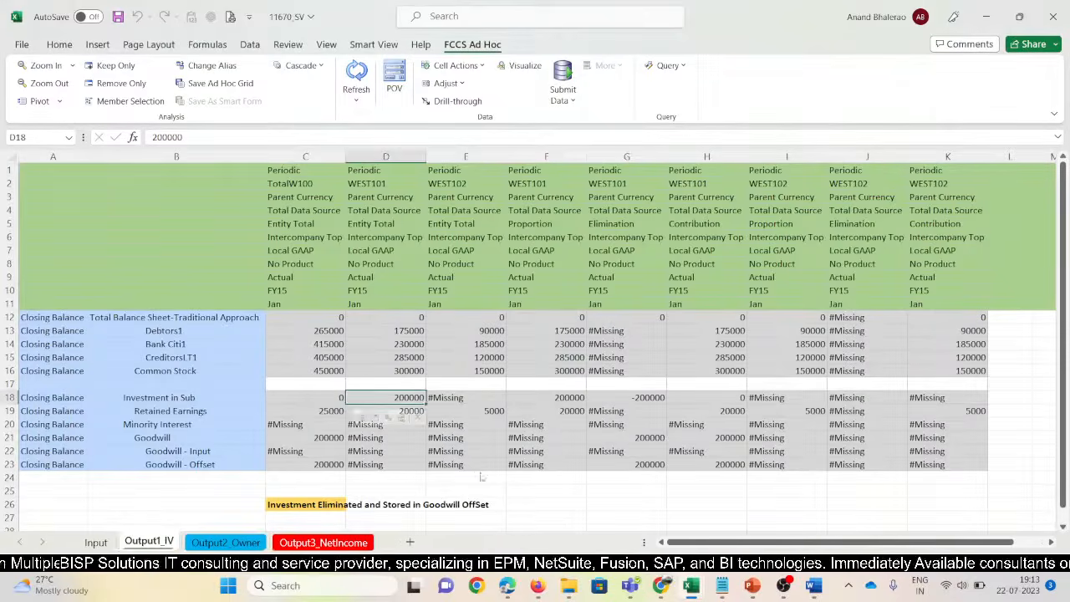
key("alt+Tab")
left_click(580, 399)
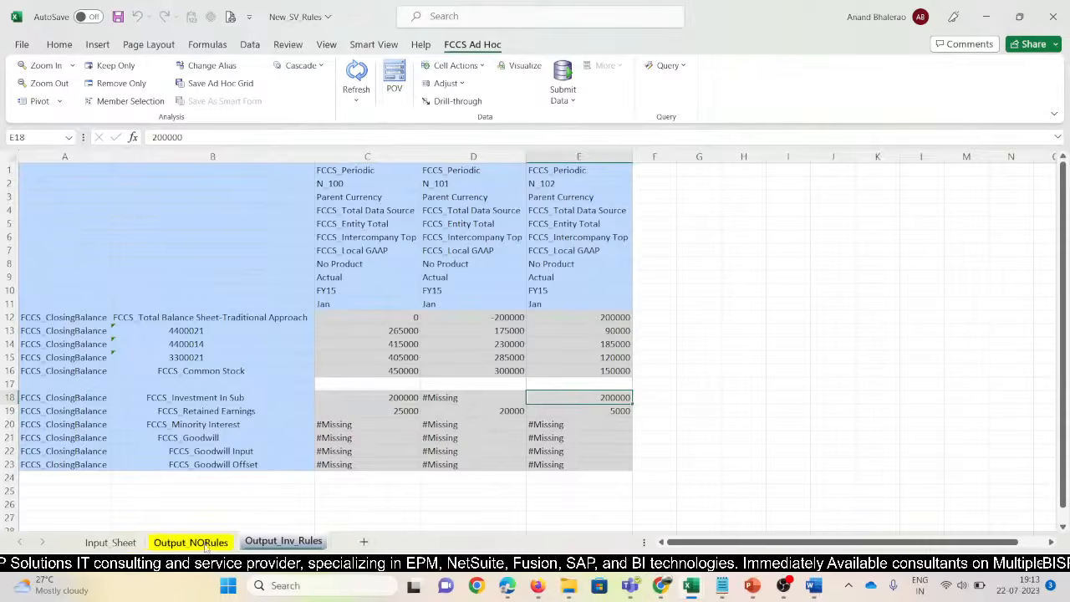
On Input_Sheet, check the North102 headers and its 200000 Investment in Sub in F23
left_click(117, 544)
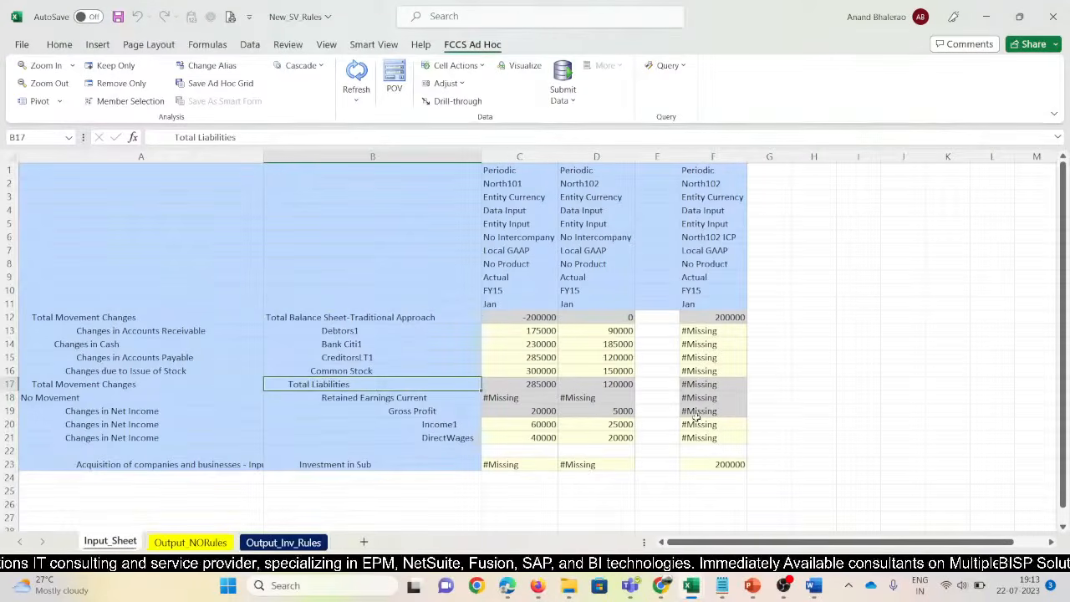
left_click(600, 185)
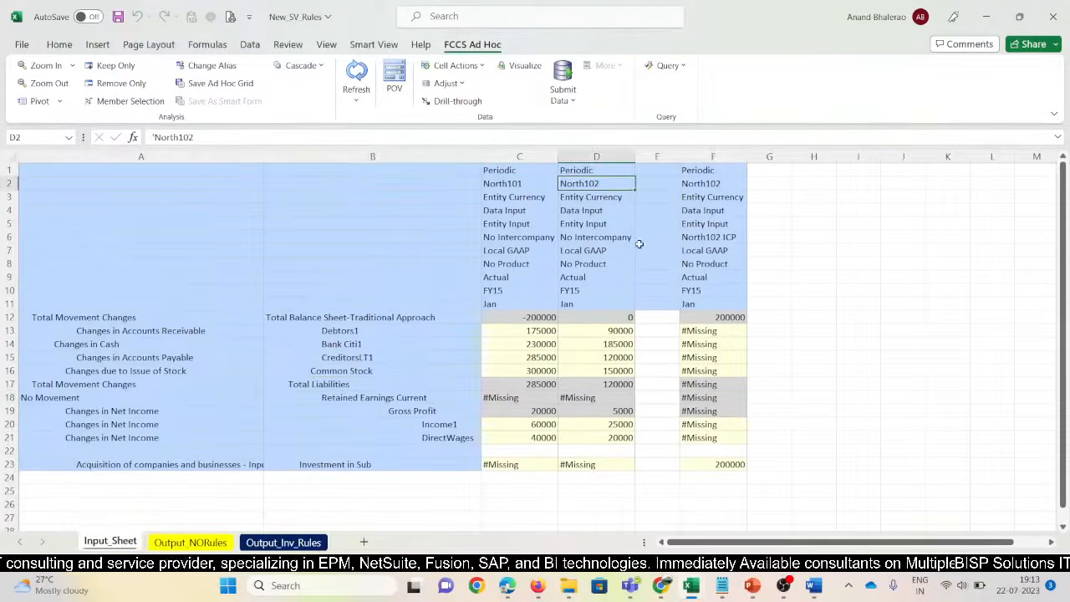
left_click(702, 185)
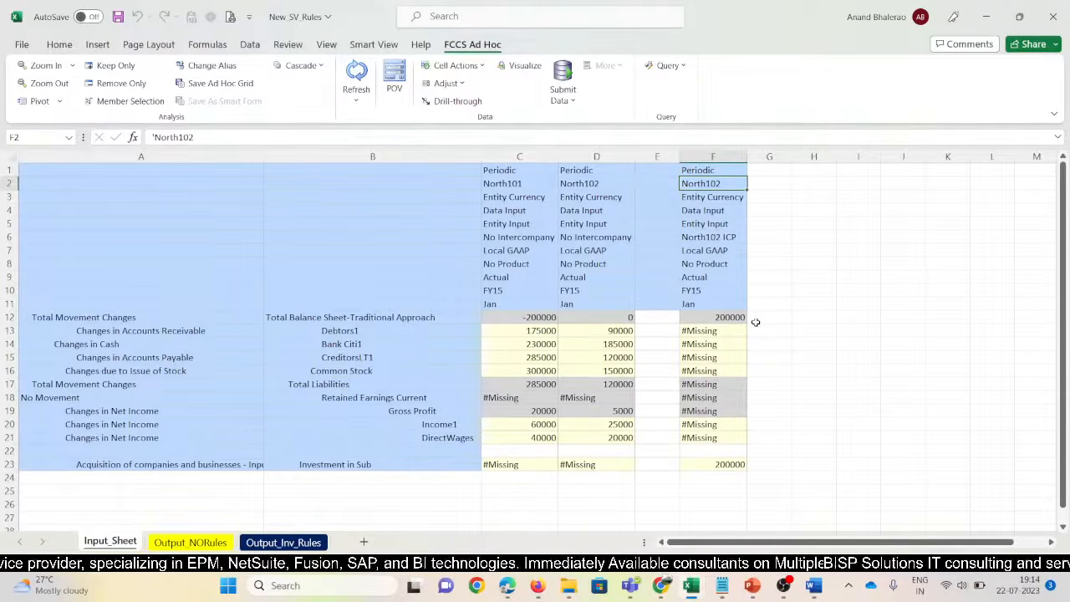
key("F2")
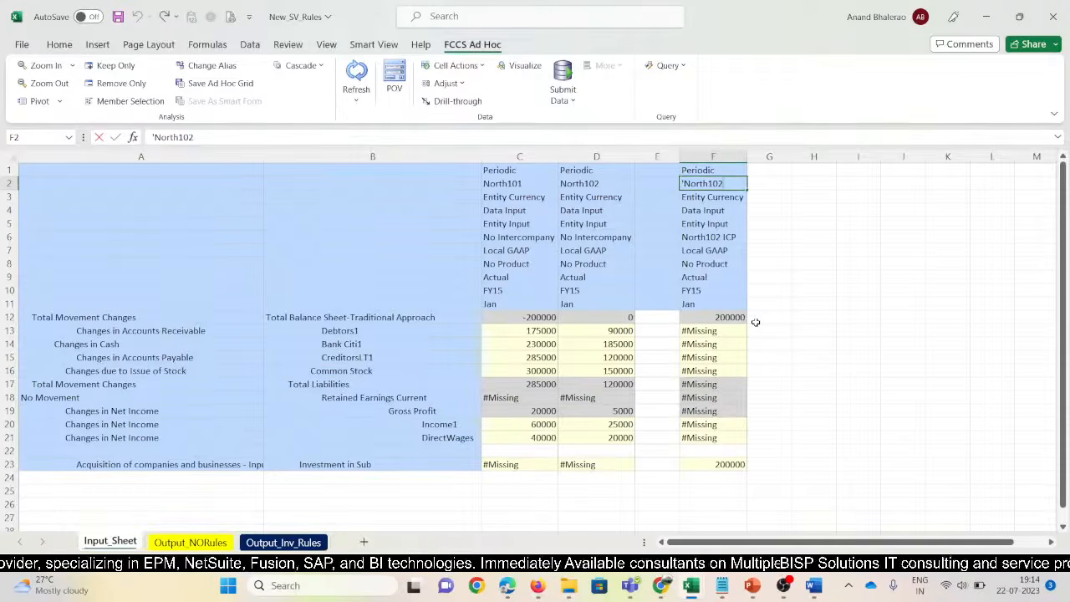
left_click(725, 461)
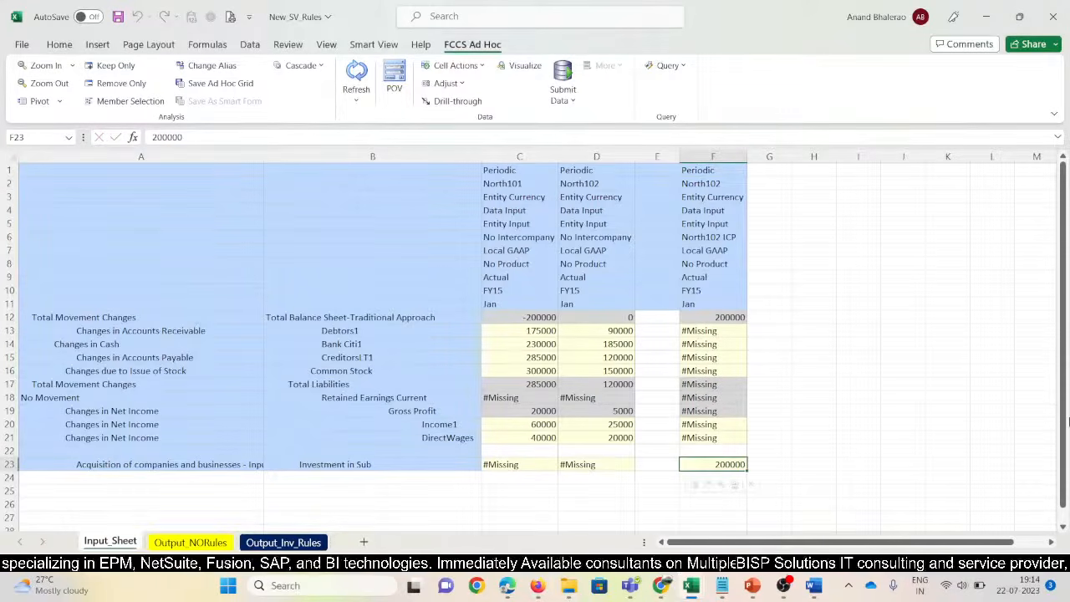
key("alt+Tab")
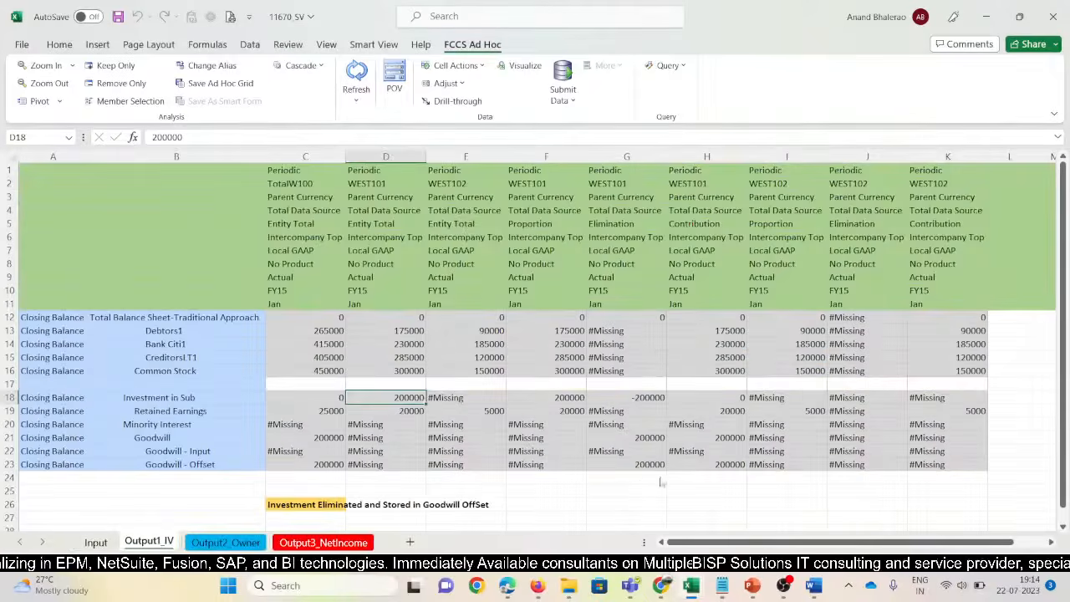
key("alt+Tab")
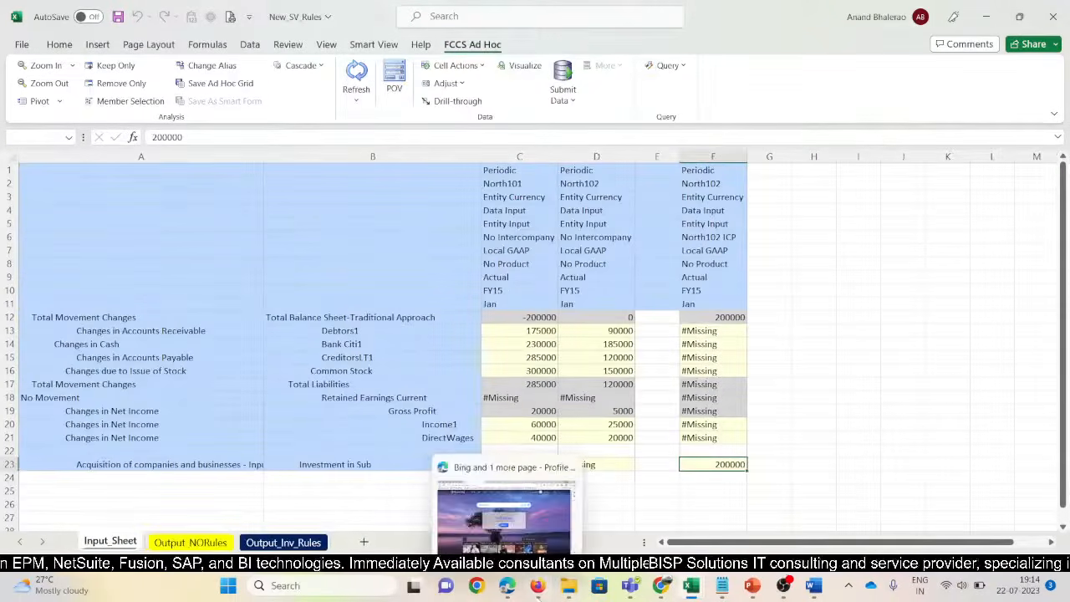
mouse_move(537, 589)
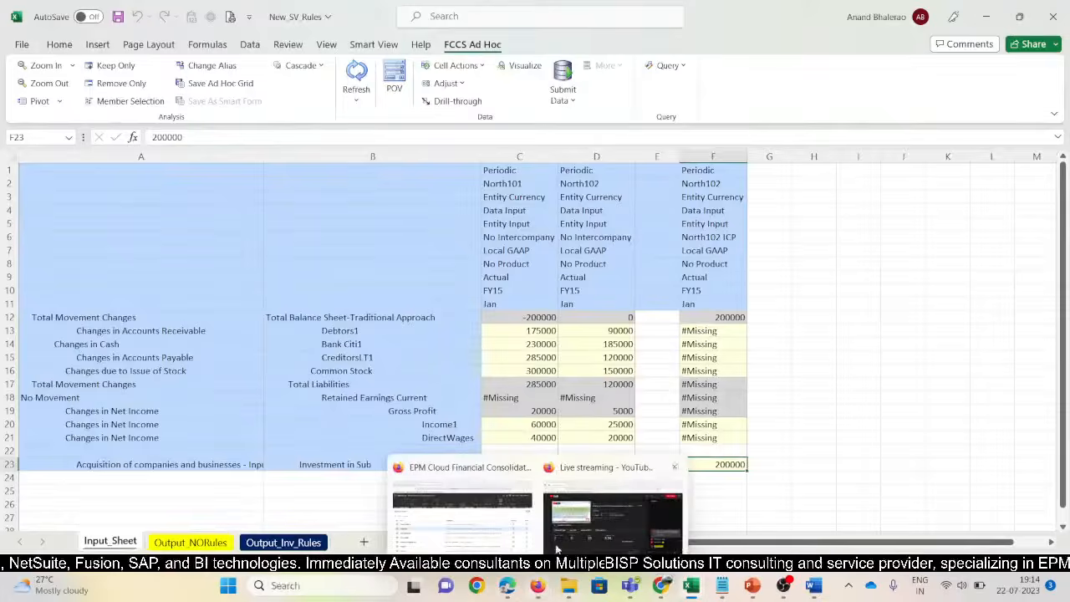
left_click(495, 516)
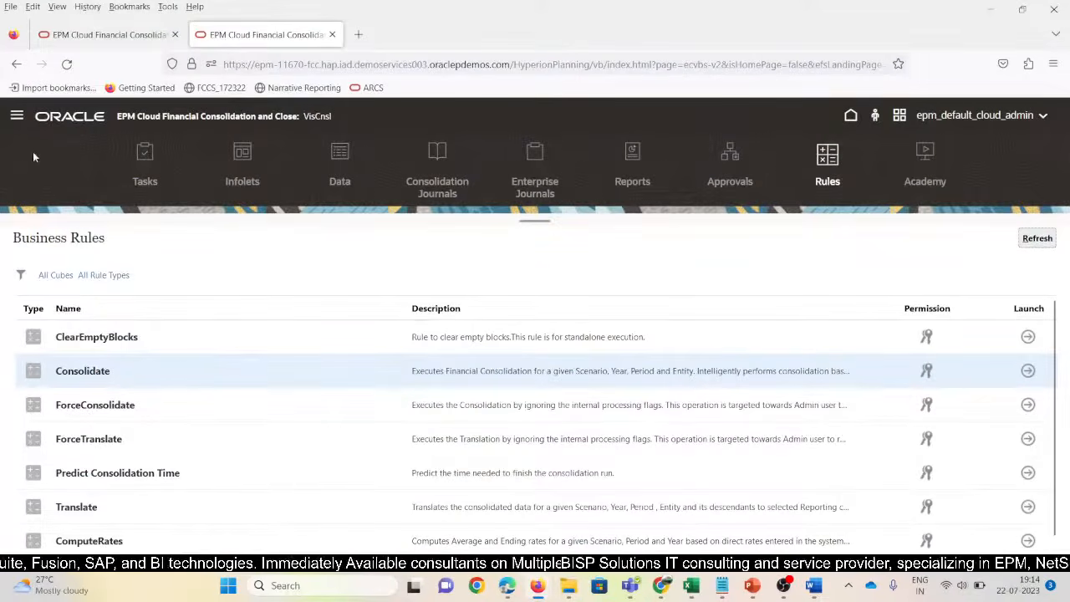
Open Manage Consolidation Rules from the Consolidation process's consolidated-level rules
left_click(16, 117)
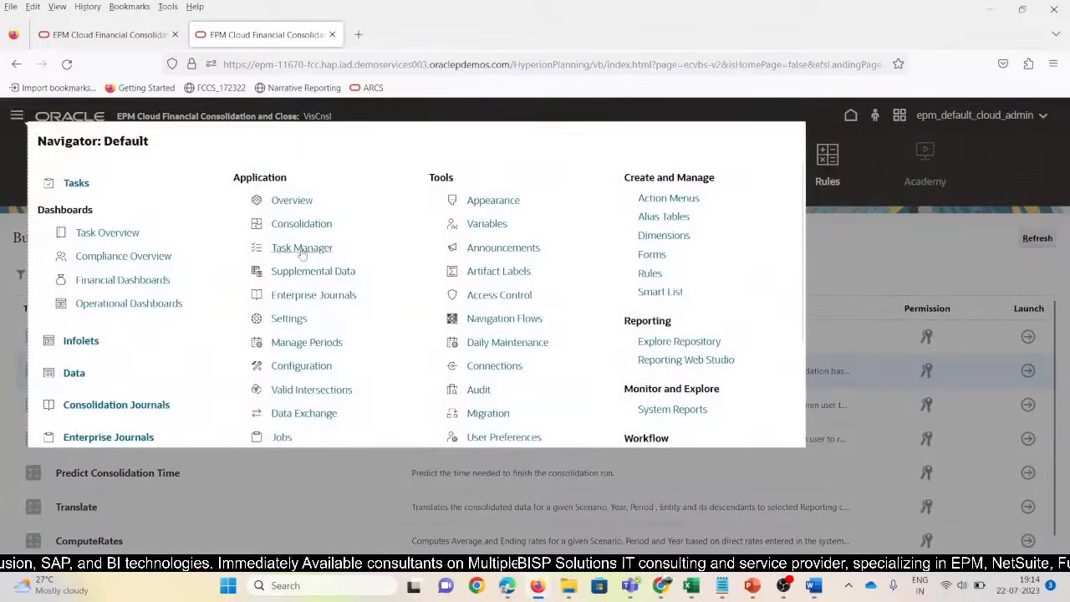
left_click(303, 232)
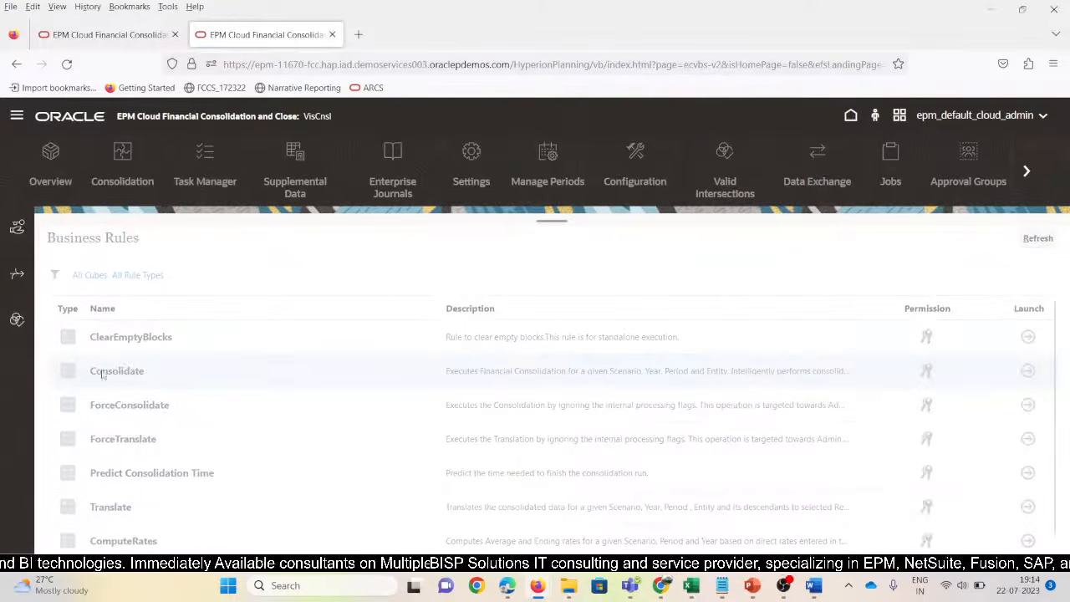
left_click(16, 277)
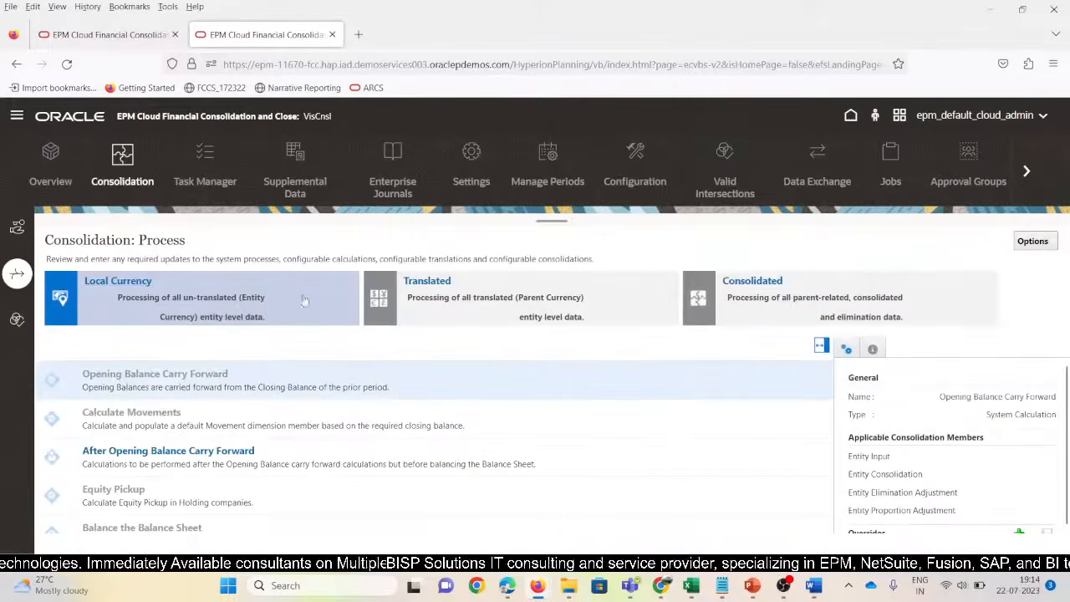
left_click(758, 280)
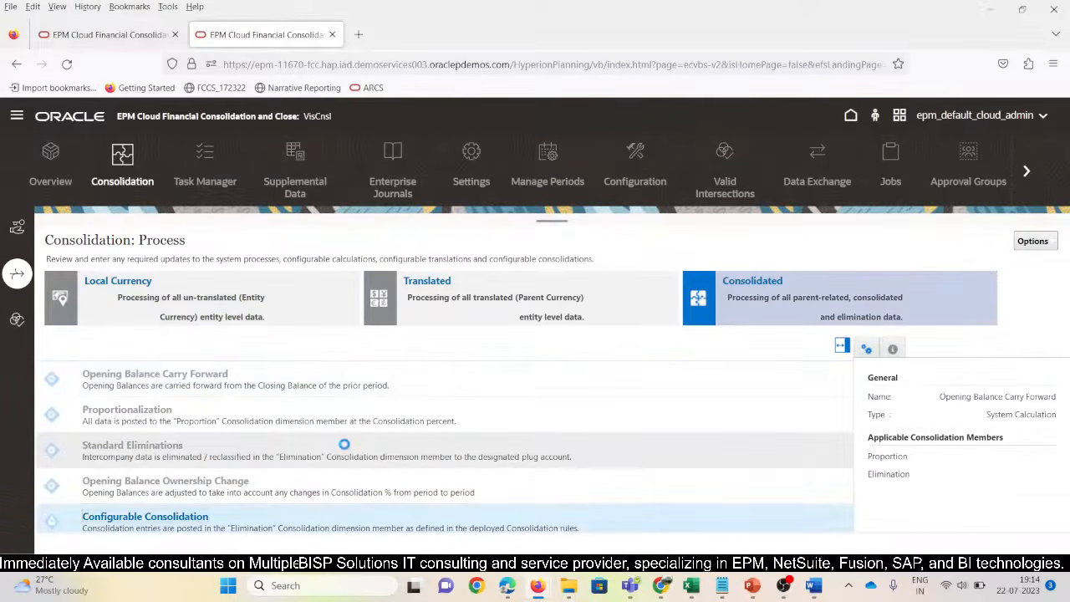
left_click(145, 517)
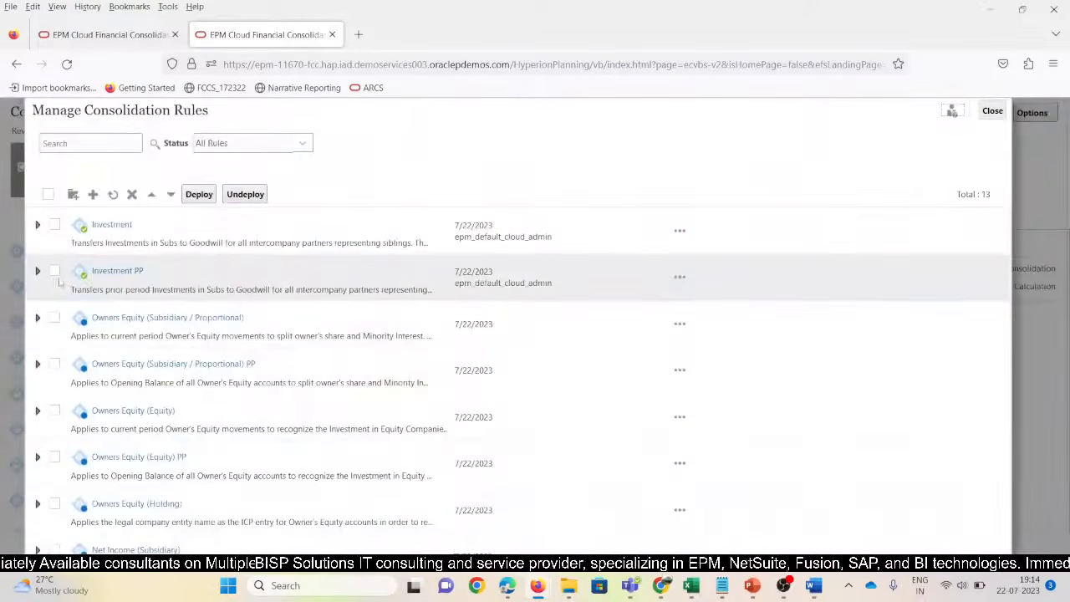
Undeploy the Investment and Investment PP rules and close the rules manager
left_click(55, 273)
left_click(55, 225)
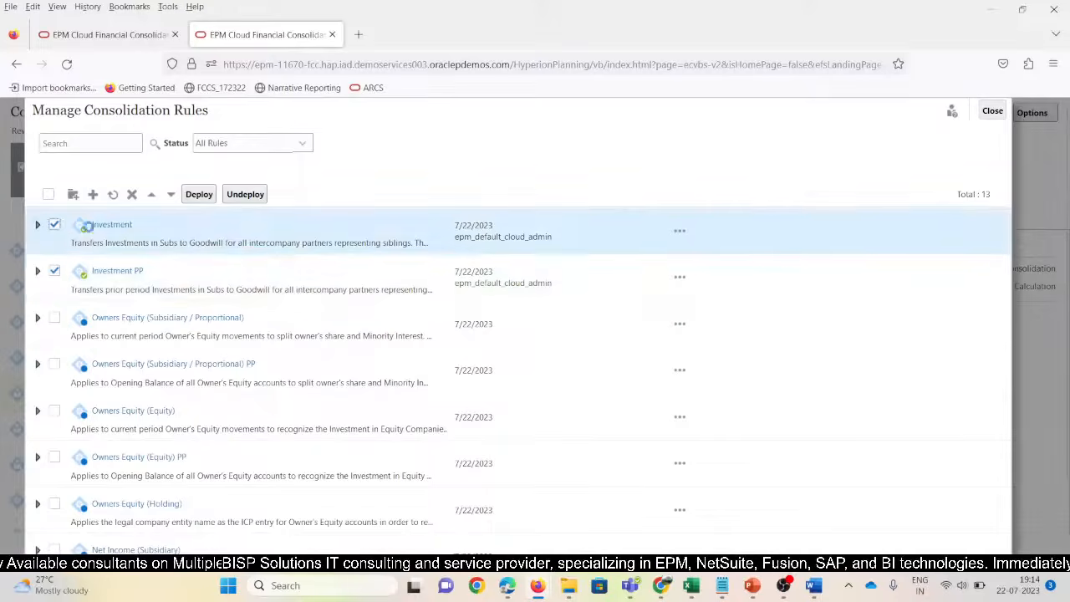
left_click(243, 195)
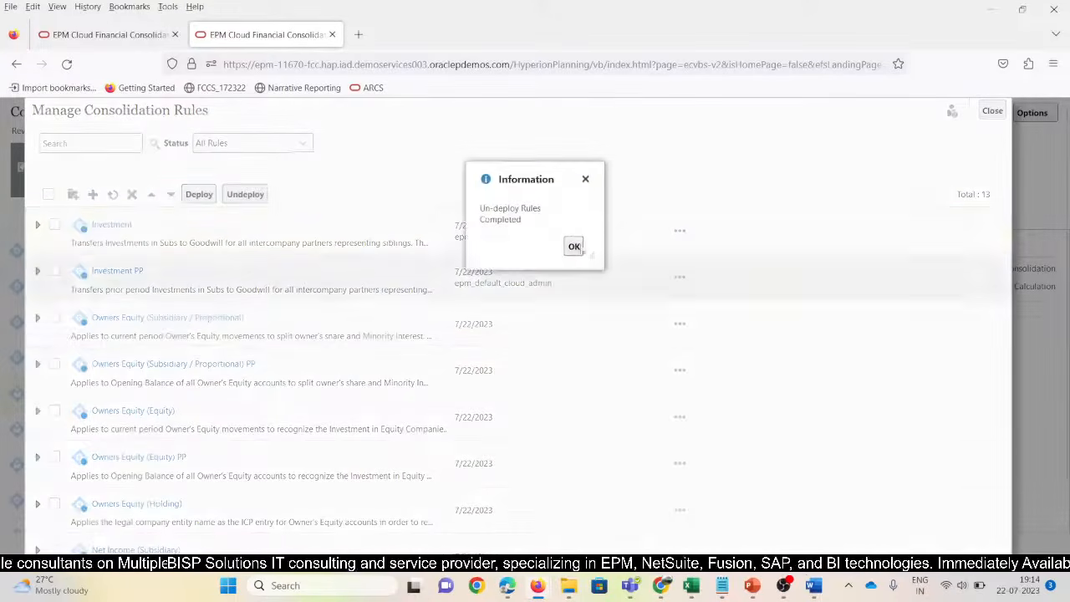
left_click(574, 246)
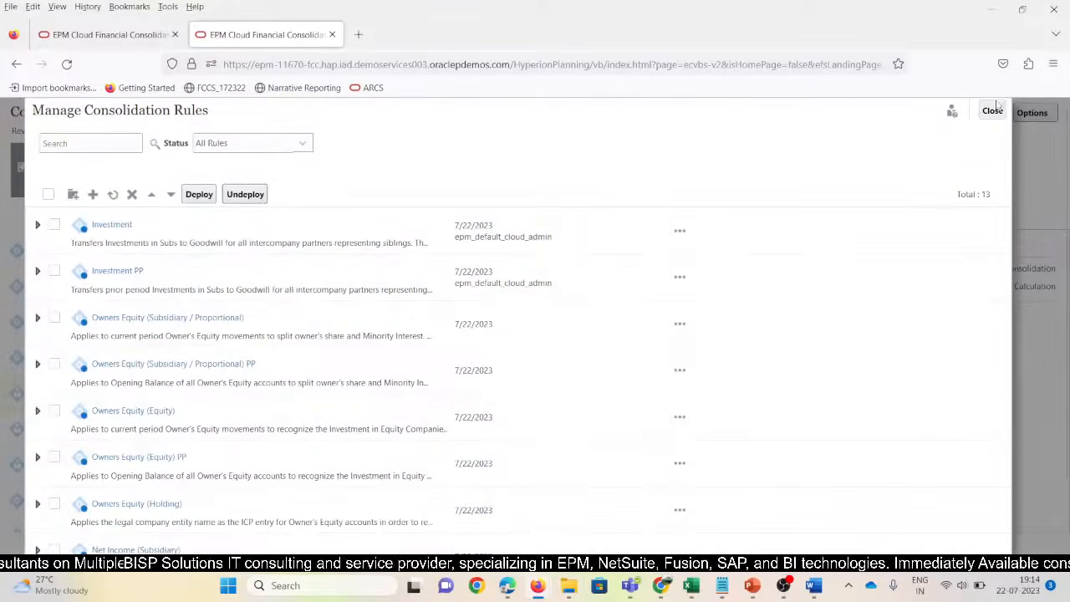
left_click(993, 110)
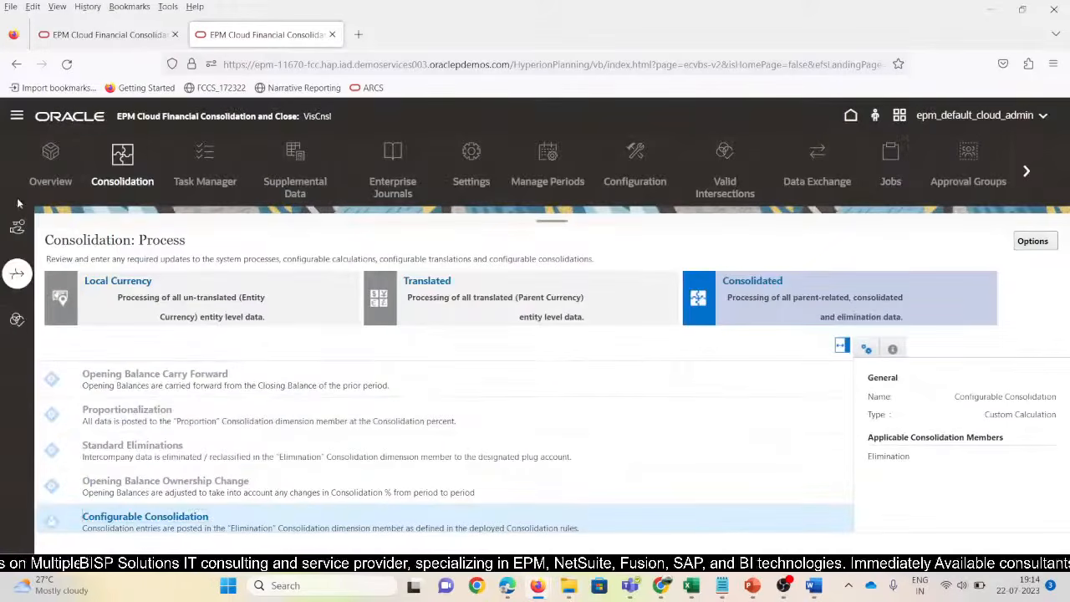
left_click(16, 116)
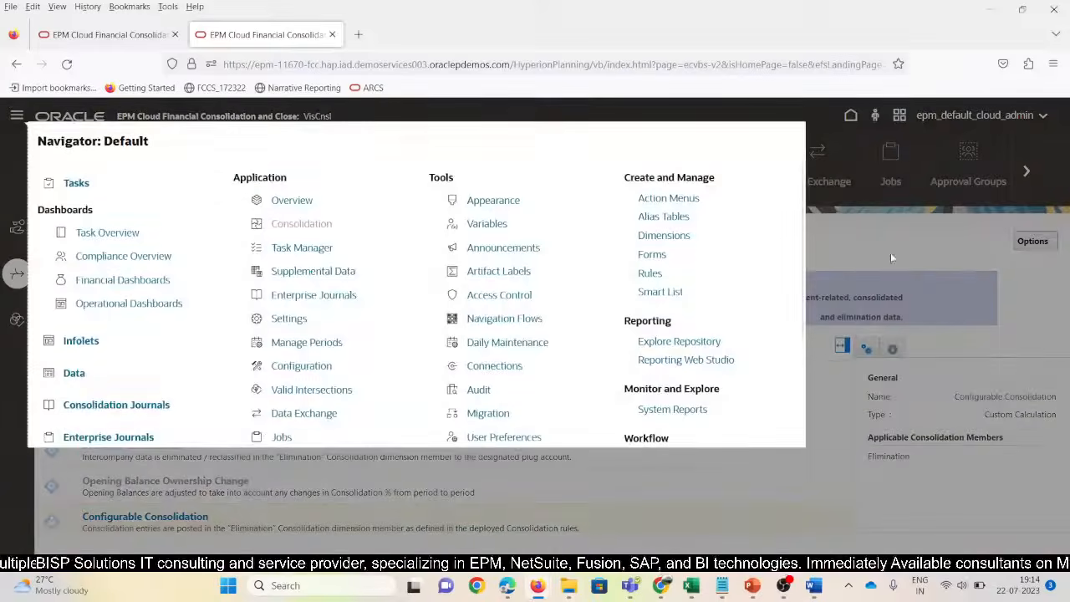
Edit North102's row in Manage Ownership and save the ownership changes
left_click(891, 257)
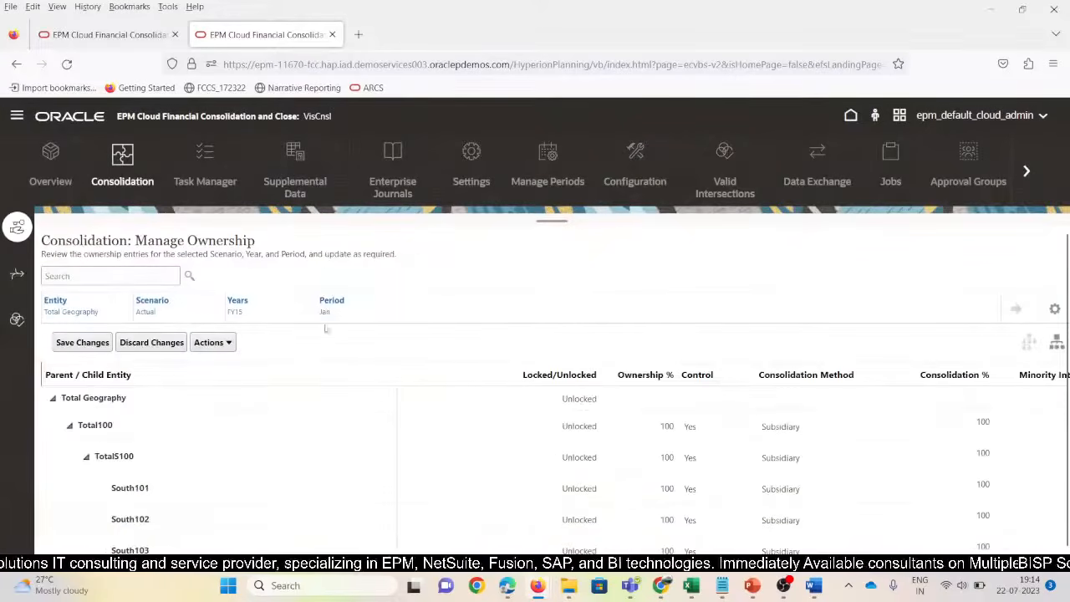
scroll(275, 393, "down", 10)
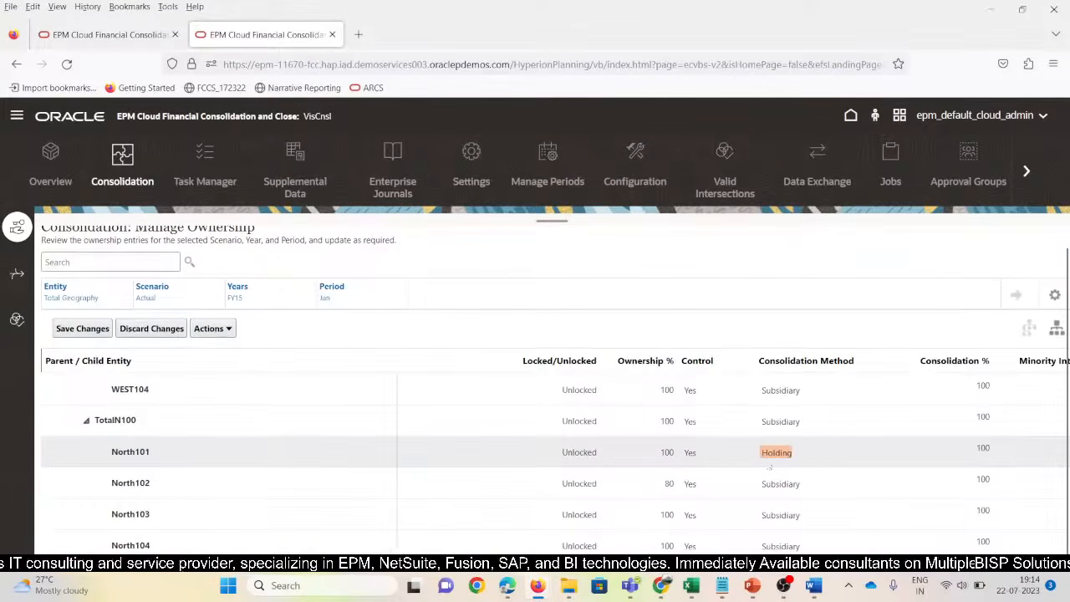
left_click(790, 484)
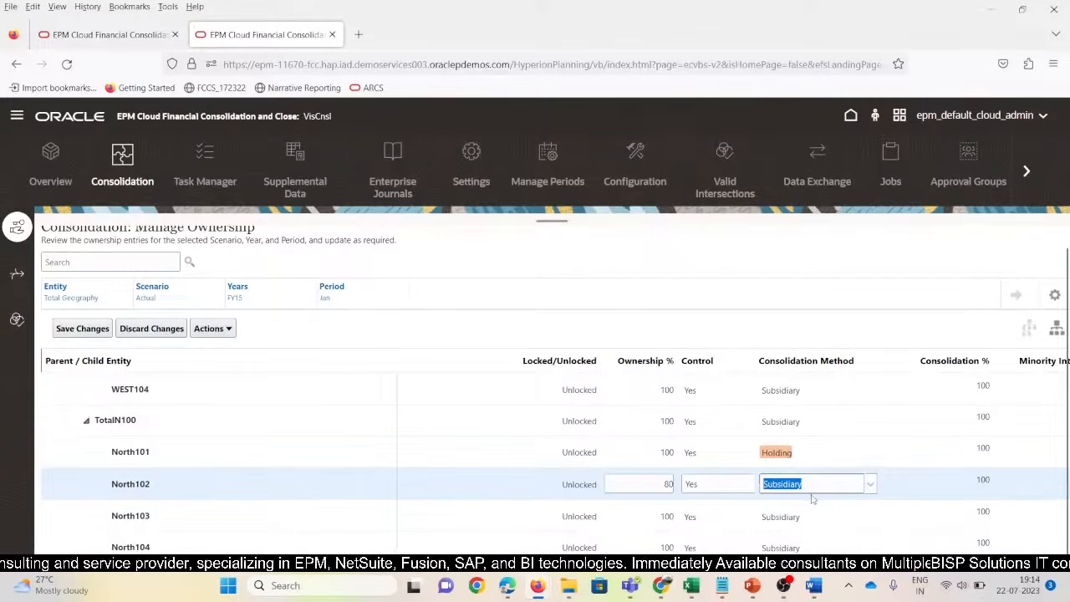
left_click(82, 328)
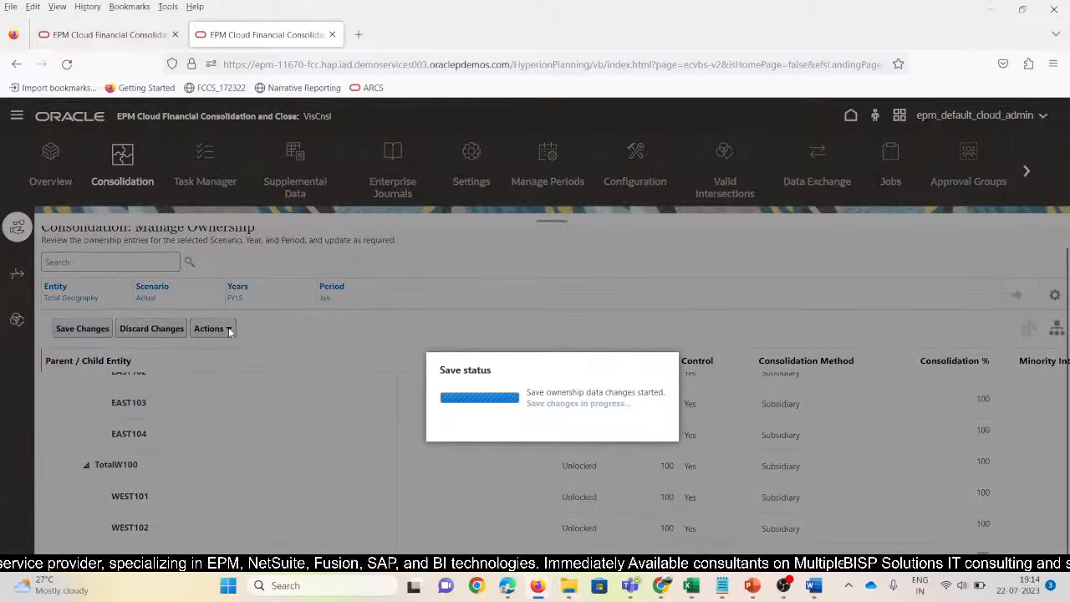
left_click(613, 417)
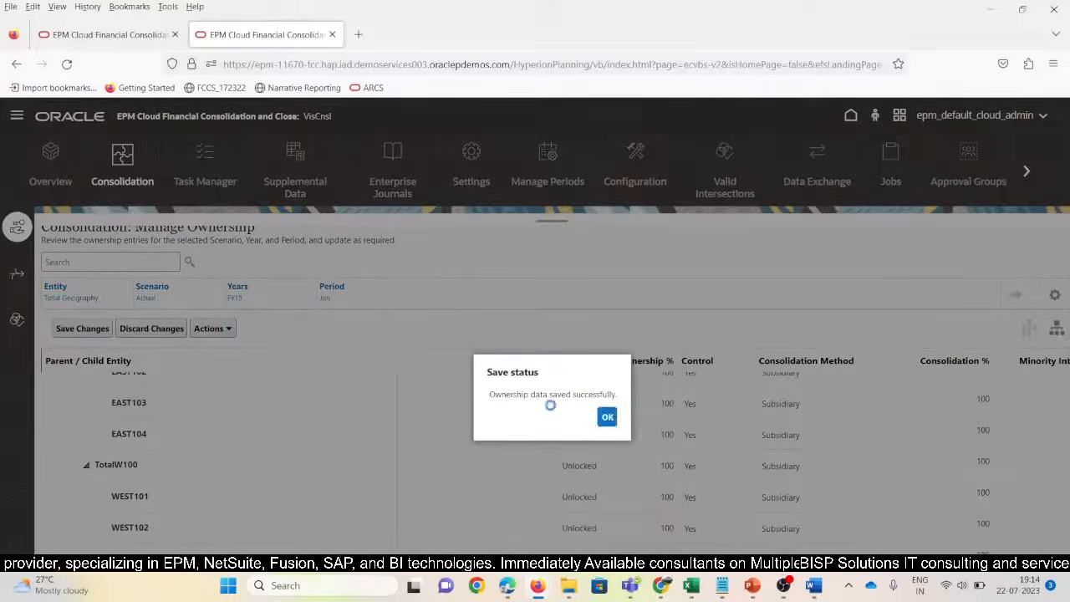
Recompute ownership data for Actual, FY15, starting from Jan
left_click(230, 331)
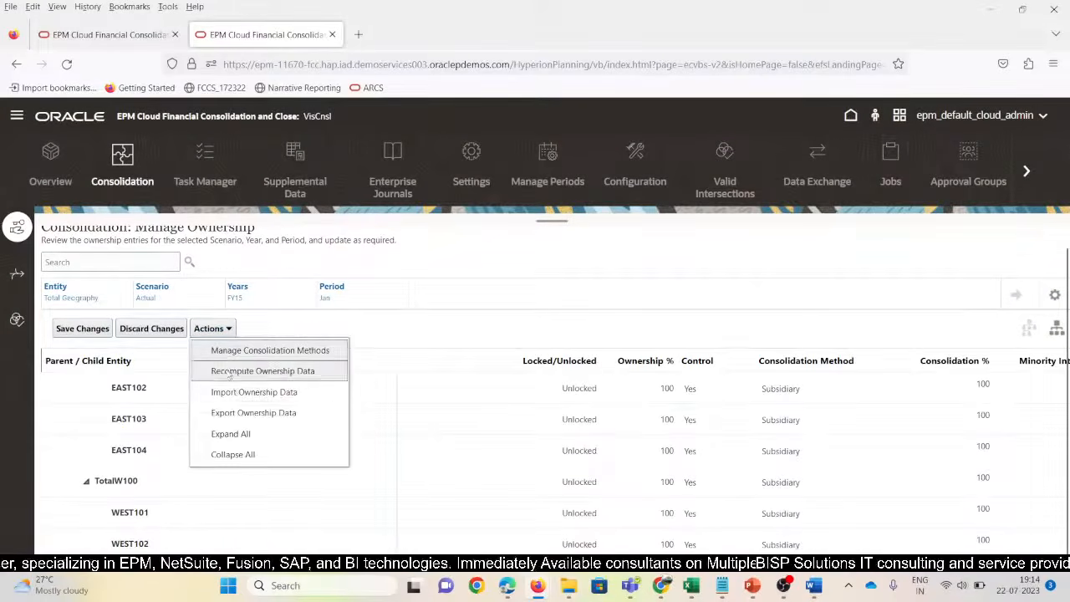
left_click(334, 373)
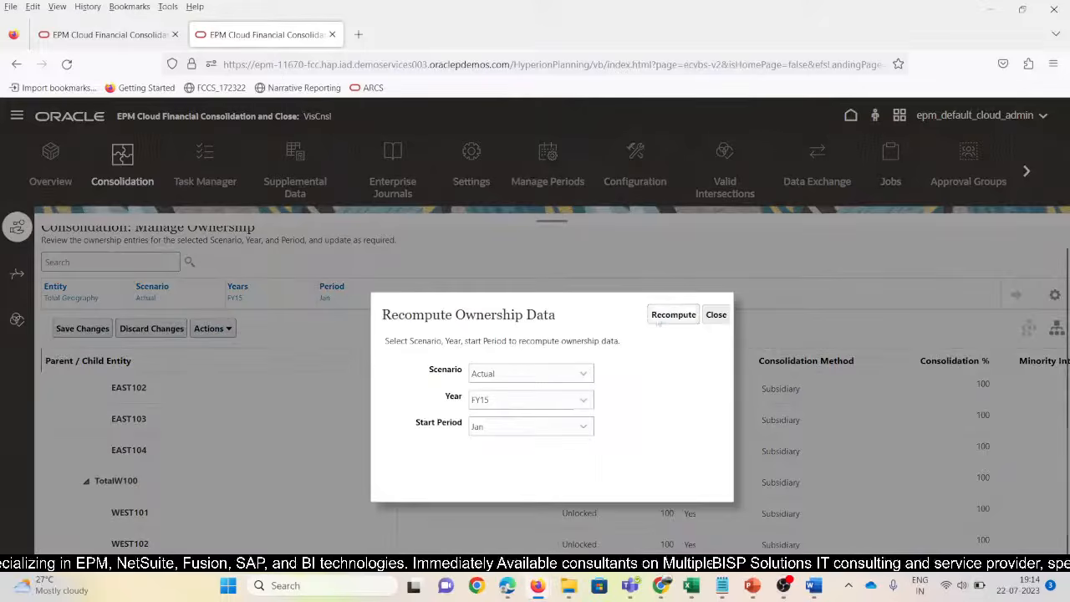
left_click(673, 314)
Check the North101 and North102 entity headers, then clear North102's 200000 in F23
mouse_move(691, 585)
left_click(902, 467)
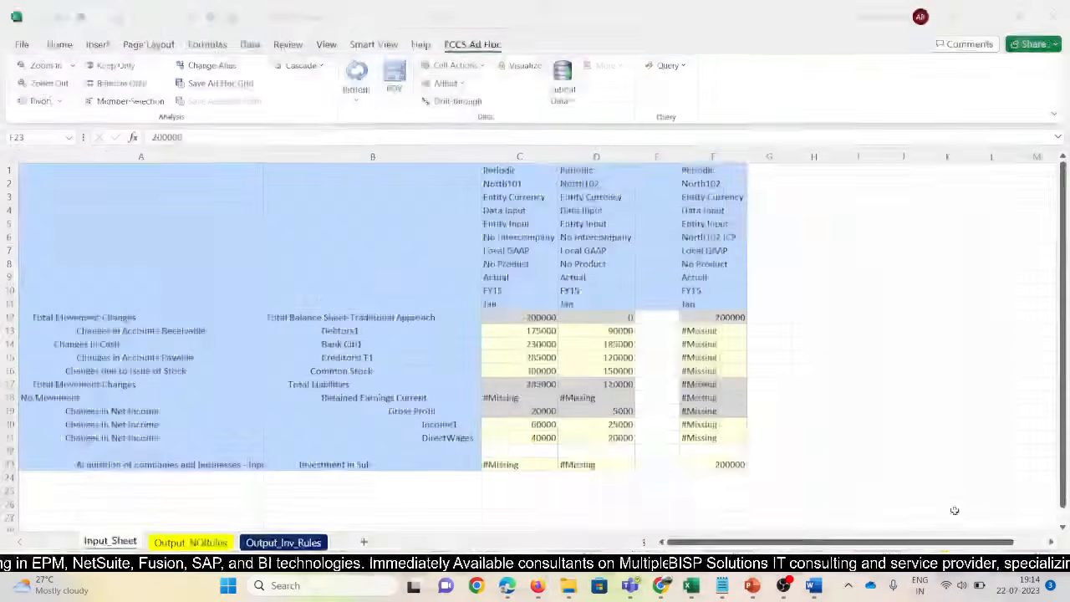
left_click(704, 186)
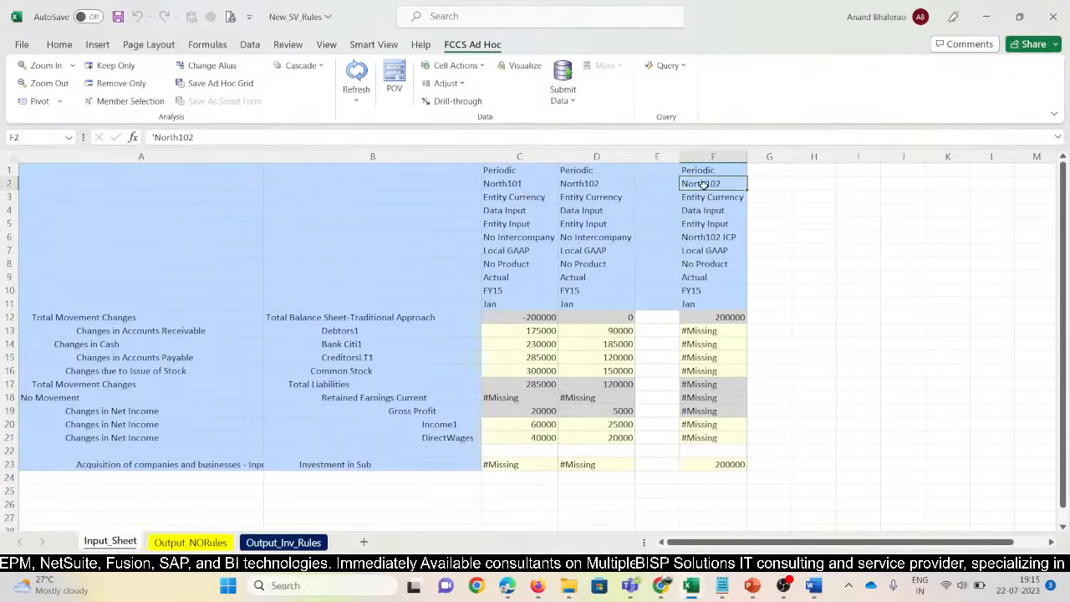
left_click(520, 186)
left_click(691, 186)
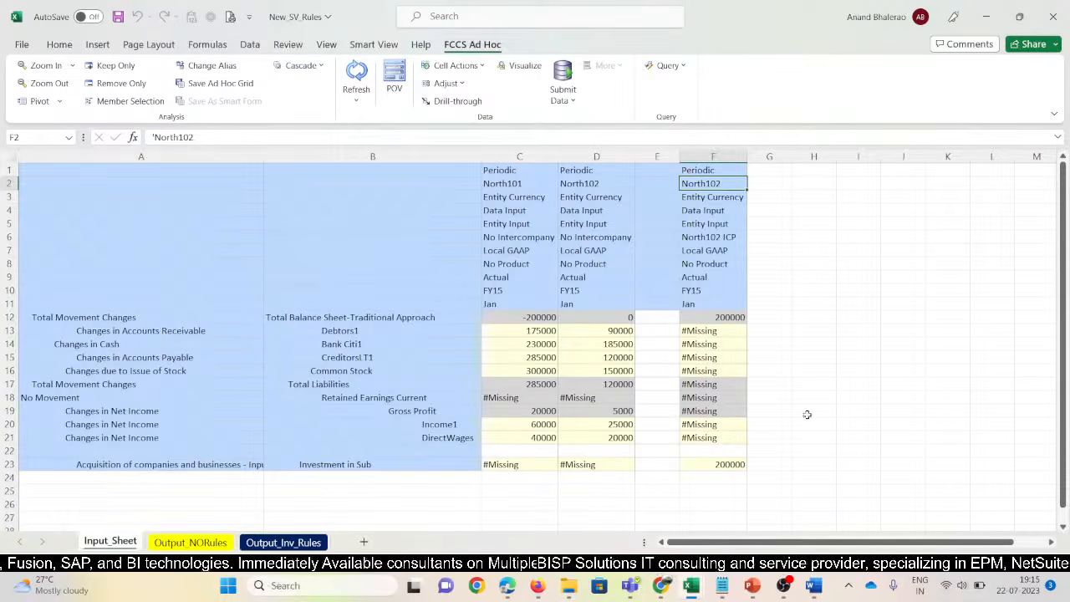
left_click(728, 463)
key("Delete")
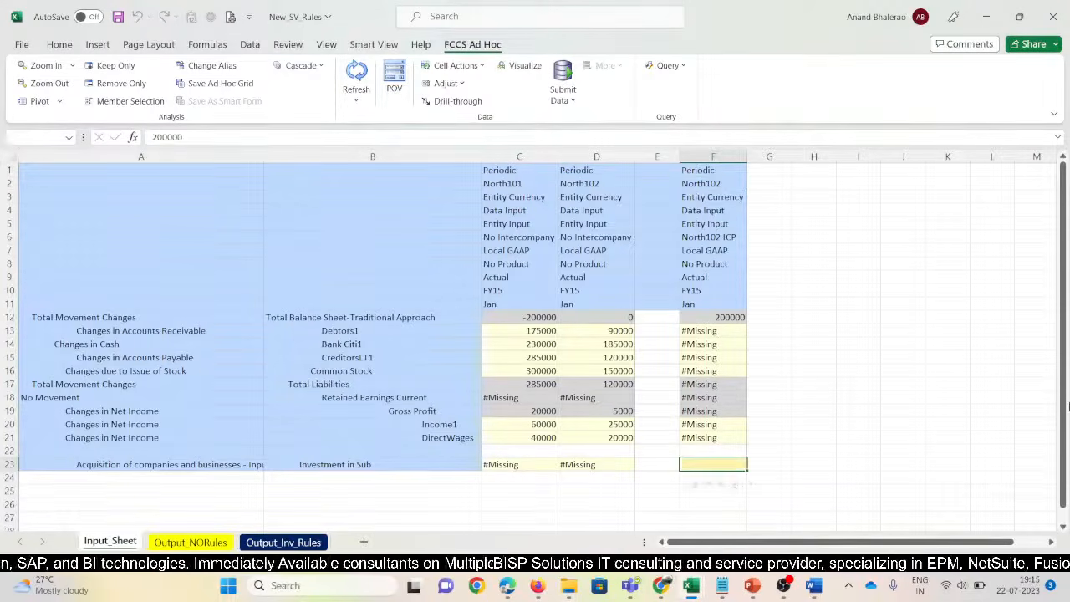
key("Down")
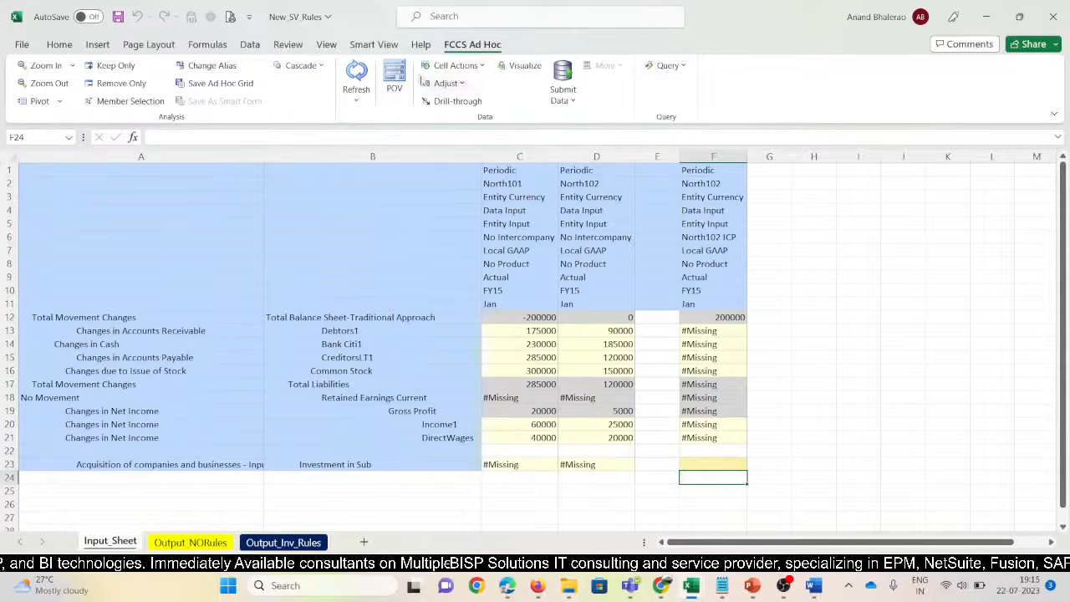
Refresh, clear F23 again, and submit the blank Investment in Sub to FCCS
left_click(356, 73)
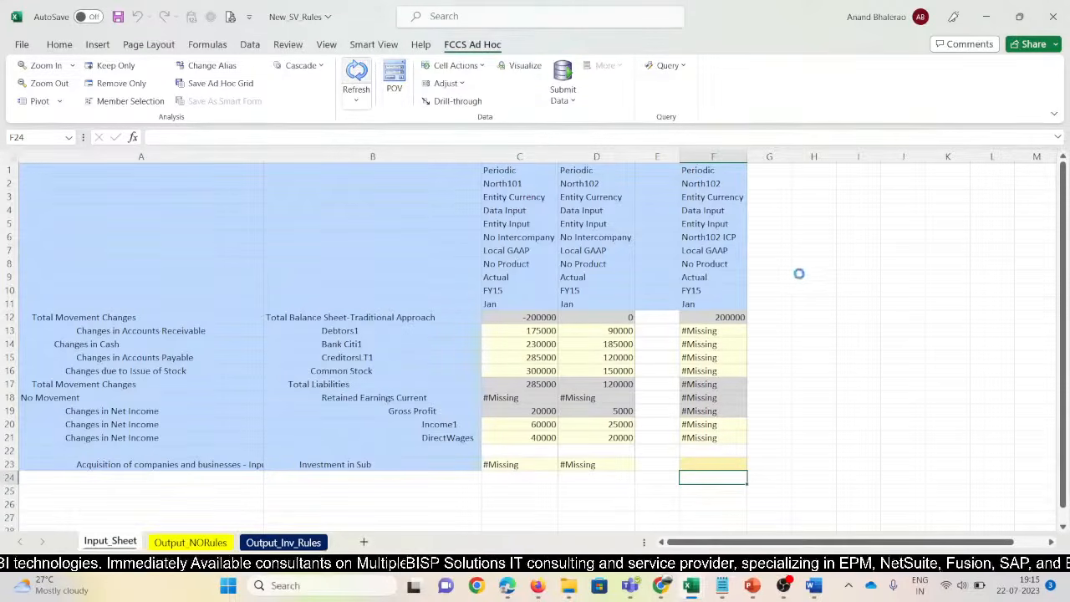
left_click(713, 464)
key("Delete")
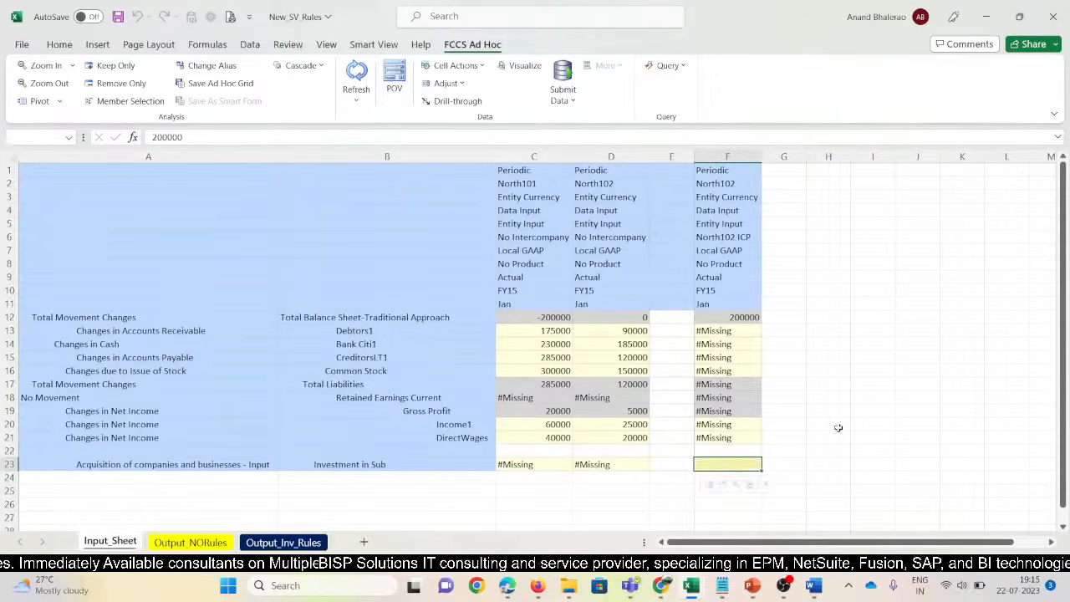
left_click(861, 423)
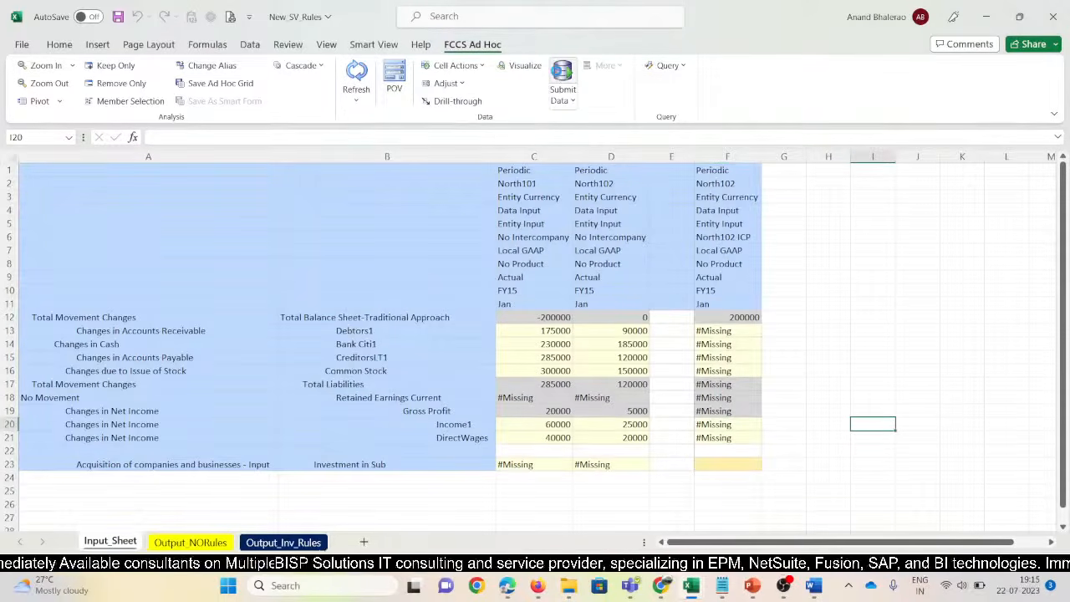
left_click(555, 72)
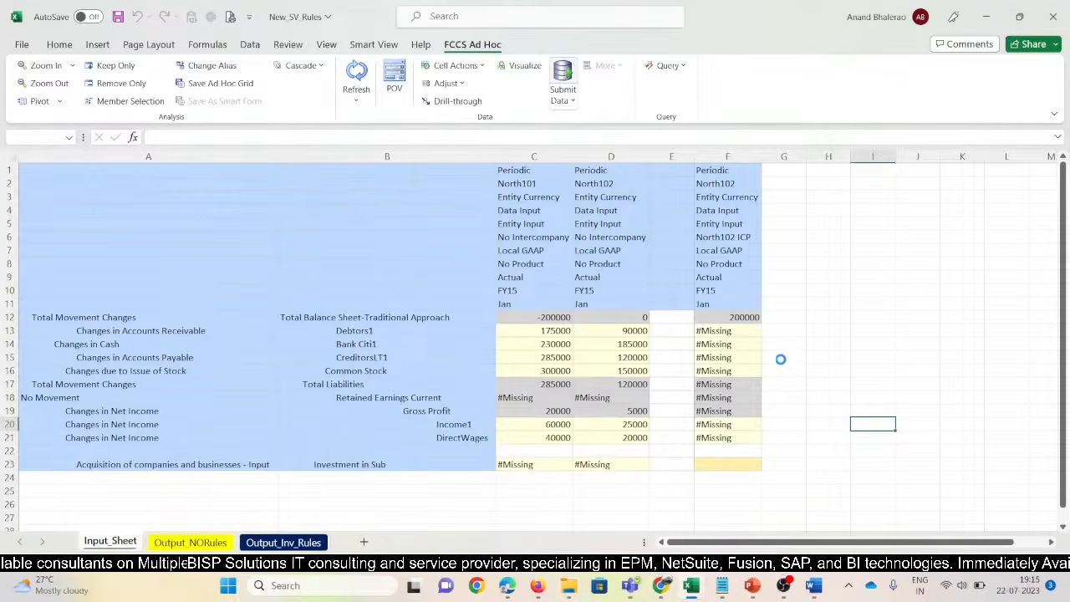
Change column F's entity in F2 from North102 to North101, keeping the North102 ICP intercompany member
left_click(727, 239)
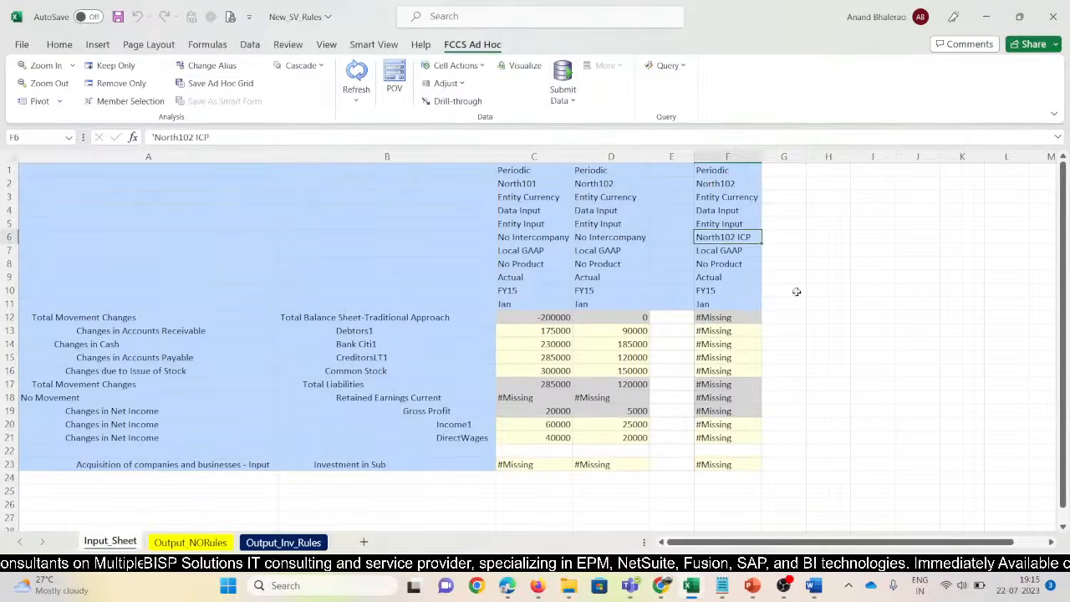
left_click(800, 344)
left_click(722, 241)
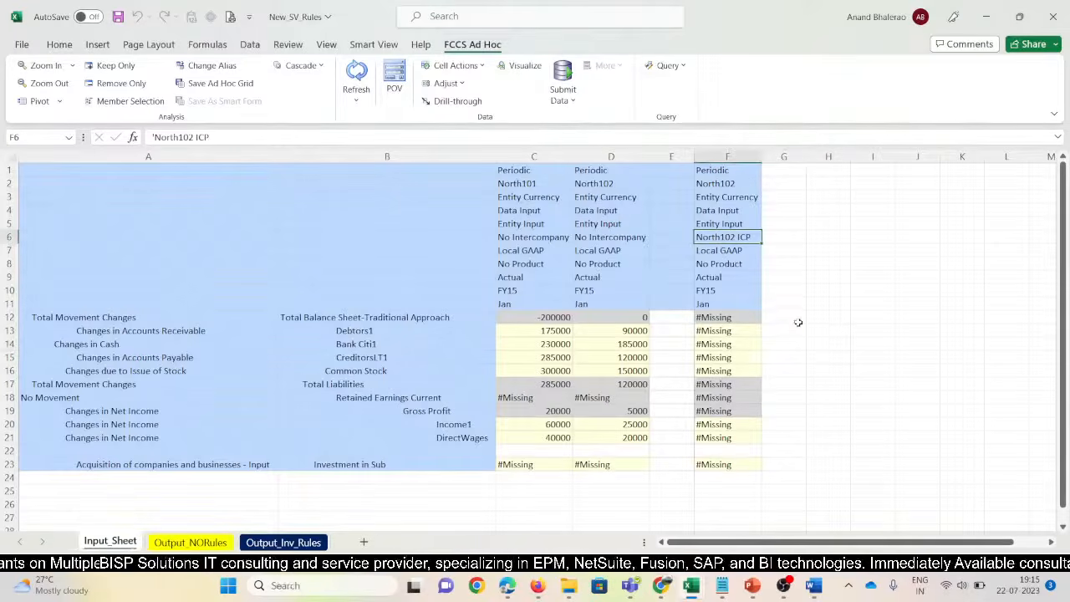
left_click(811, 341)
left_click(715, 239)
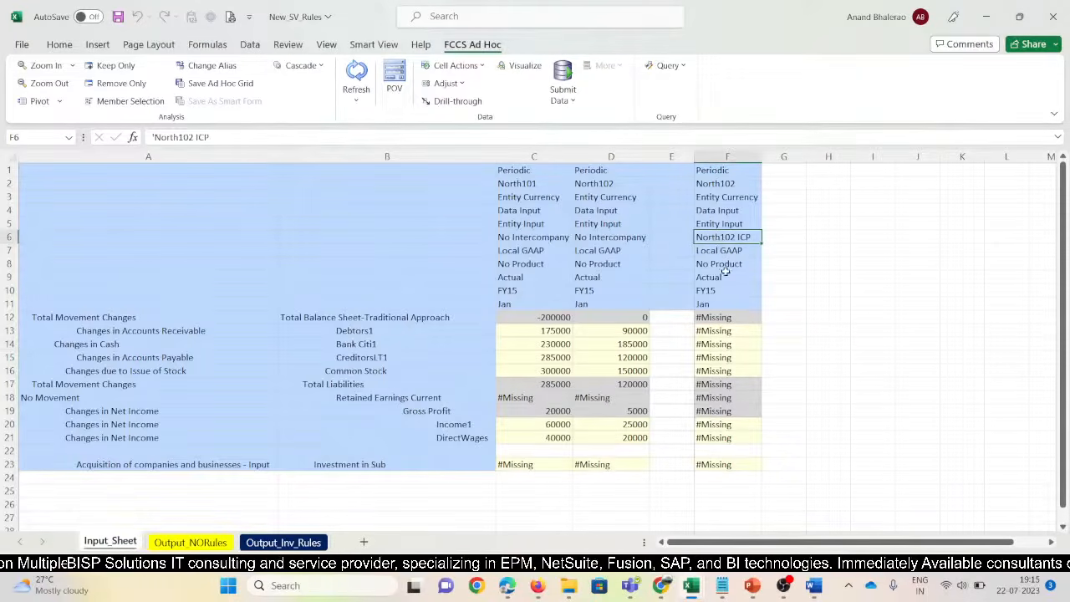
left_click(709, 184)
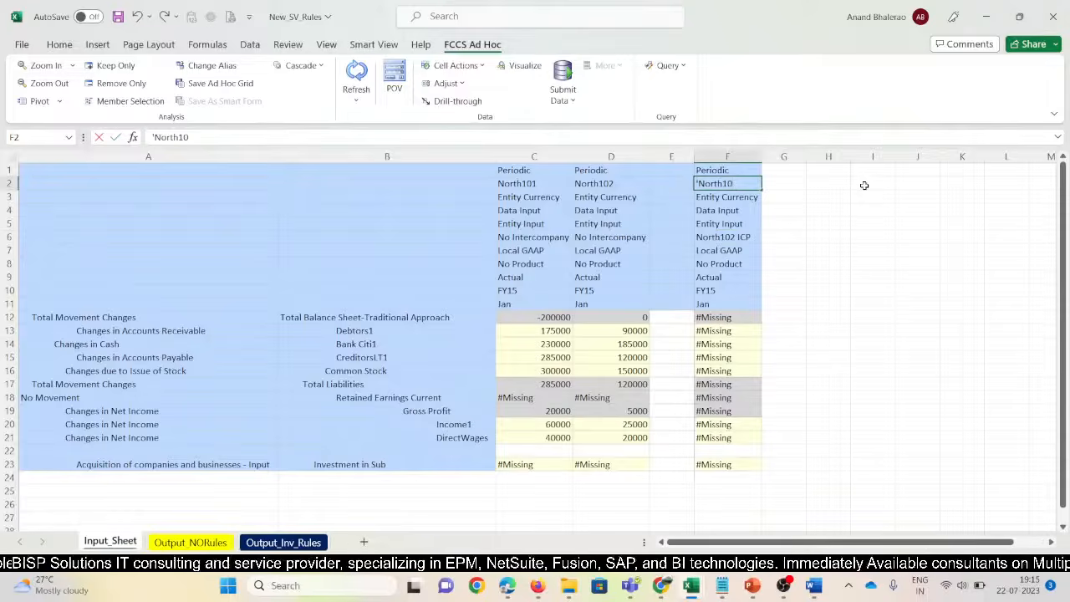
type("1")
key("Return")
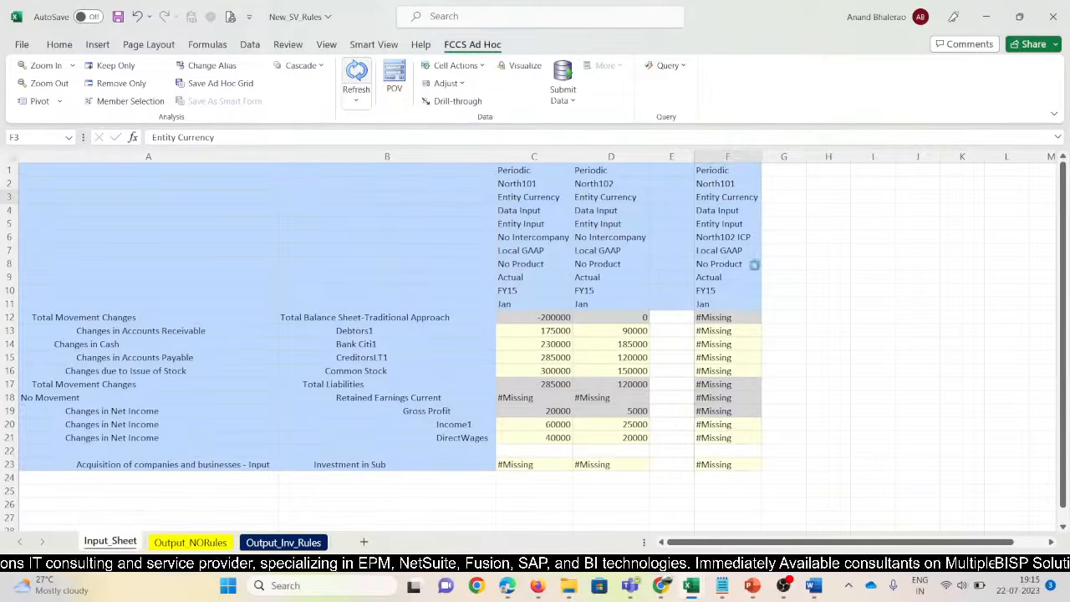
Enter 200000 as the Investment in Sub value in F23 and check the entry
left_click(826, 327)
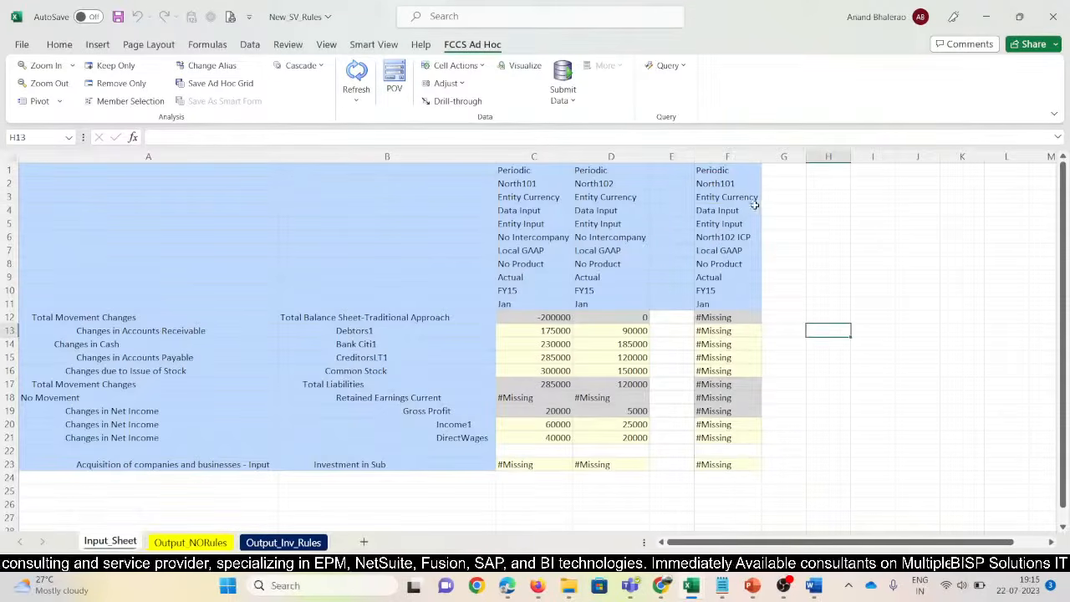
left_click(740, 196)
left_click(837, 401)
left_click(721, 198)
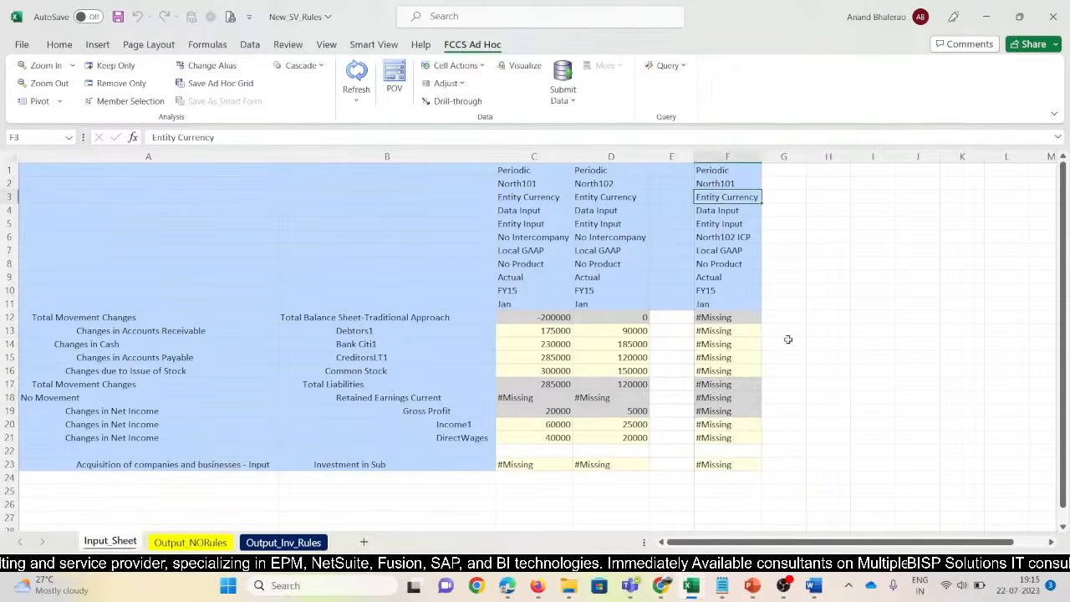
left_click(723, 463)
type("20")
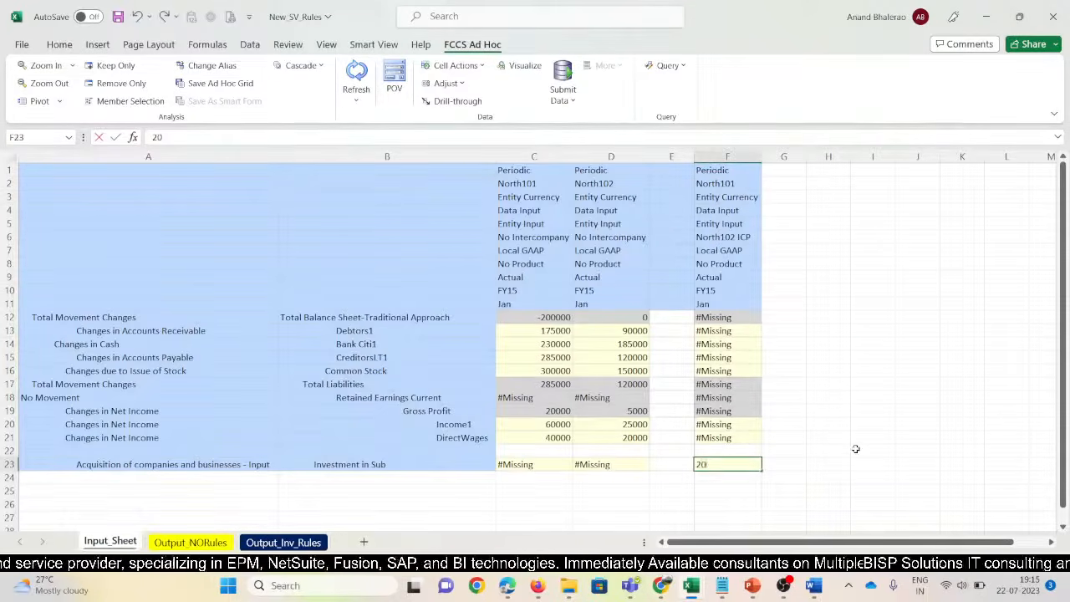
type("0000")
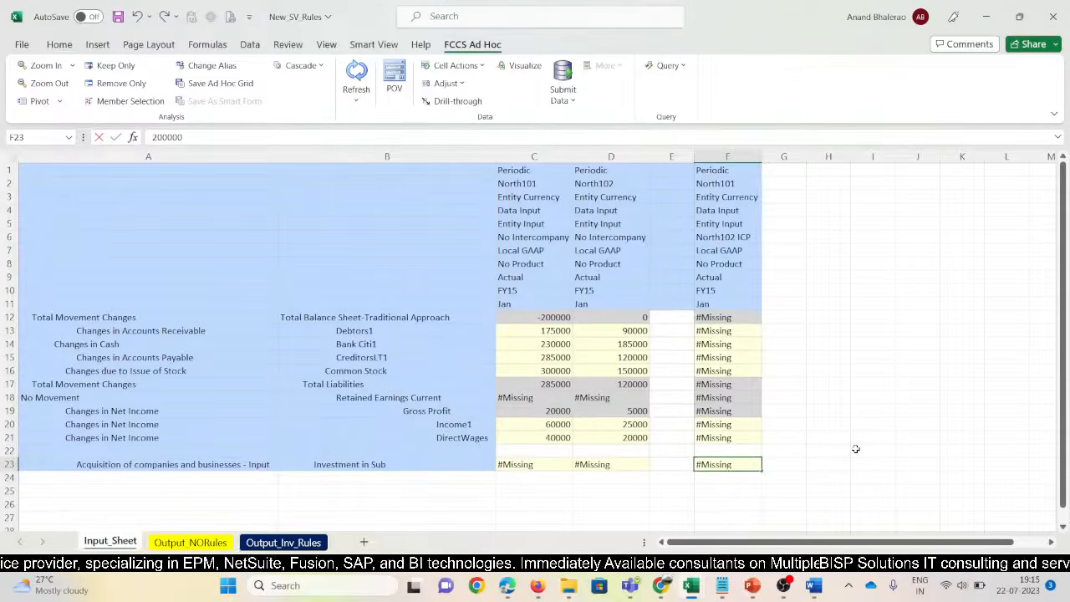
key("Return")
key("Up")
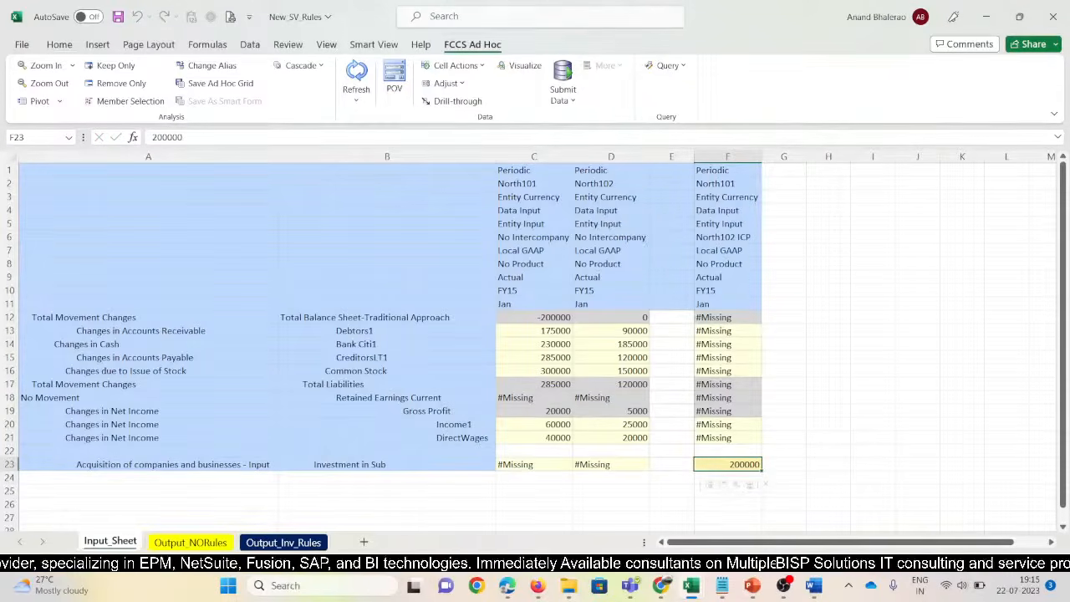
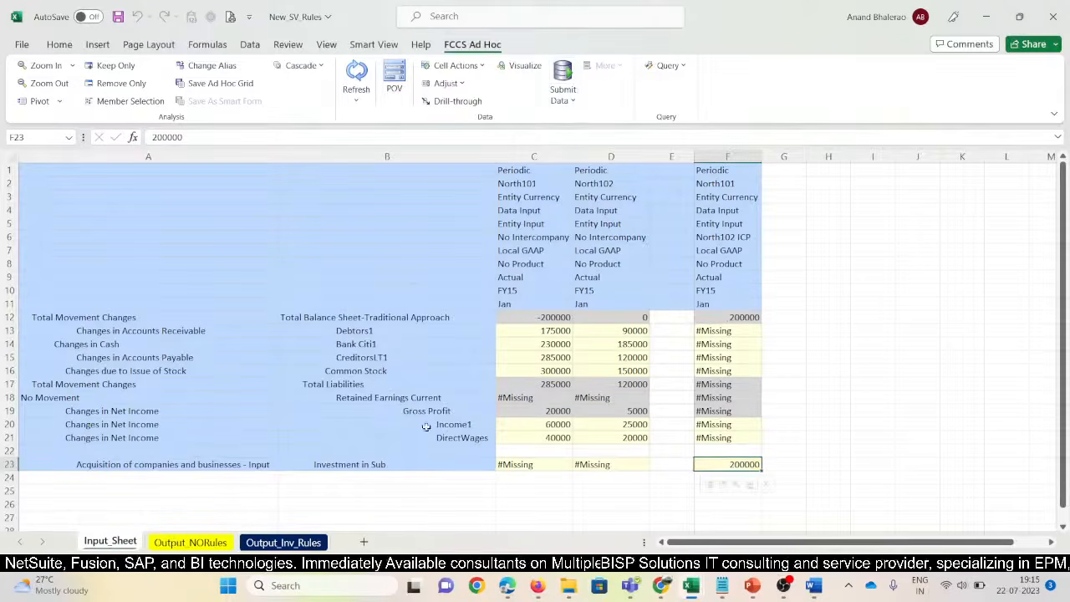
Switch to Output_NORules and review the no-rules balances under the North101 and North102 columns
left_click(190, 542)
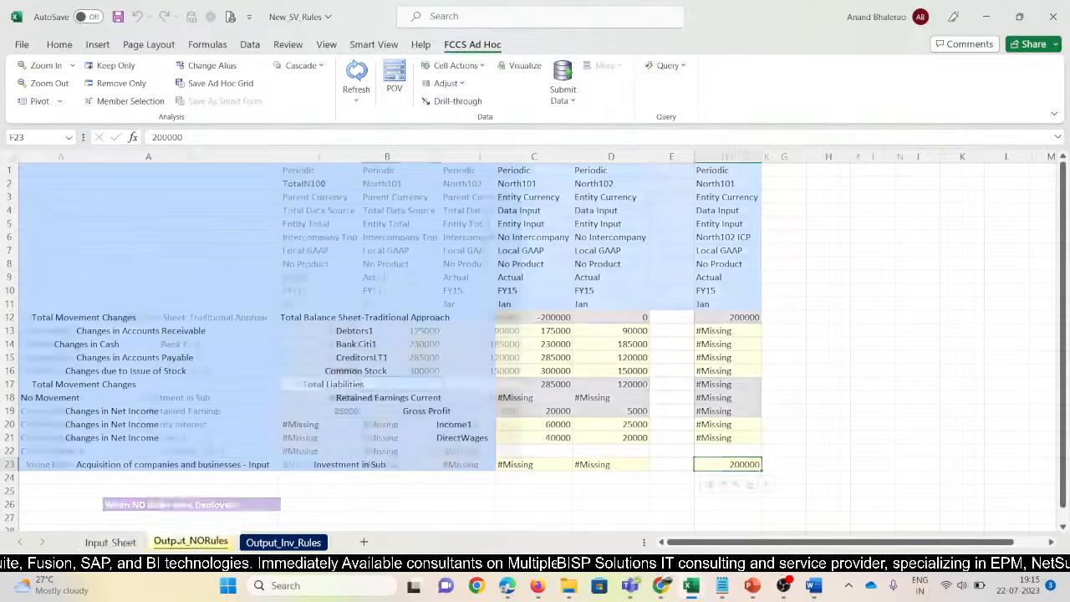
left_click(330, 183)
left_click(372, 186)
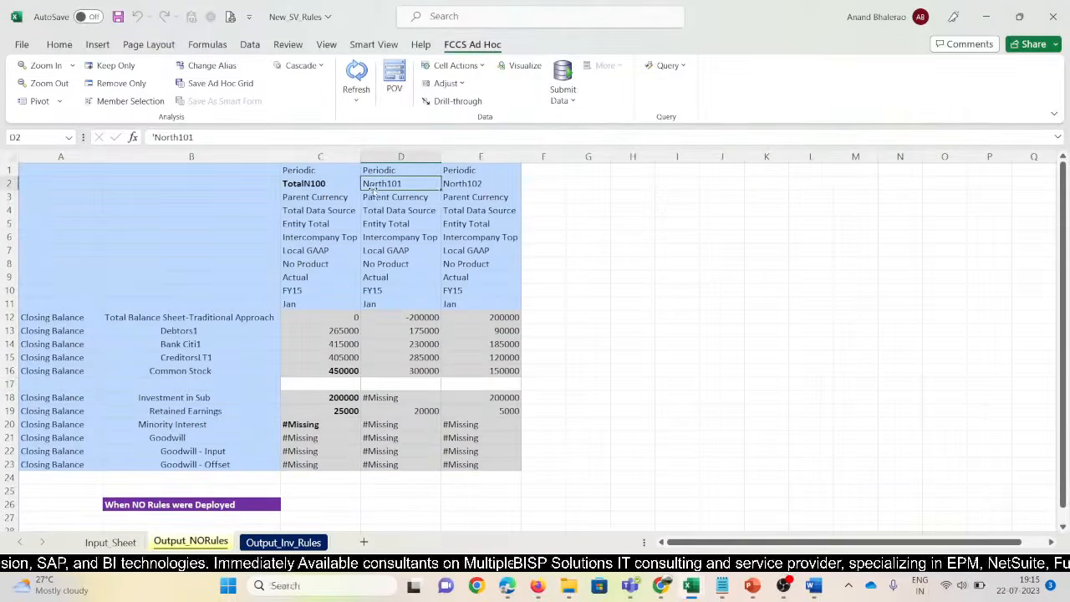
left_click(474, 185)
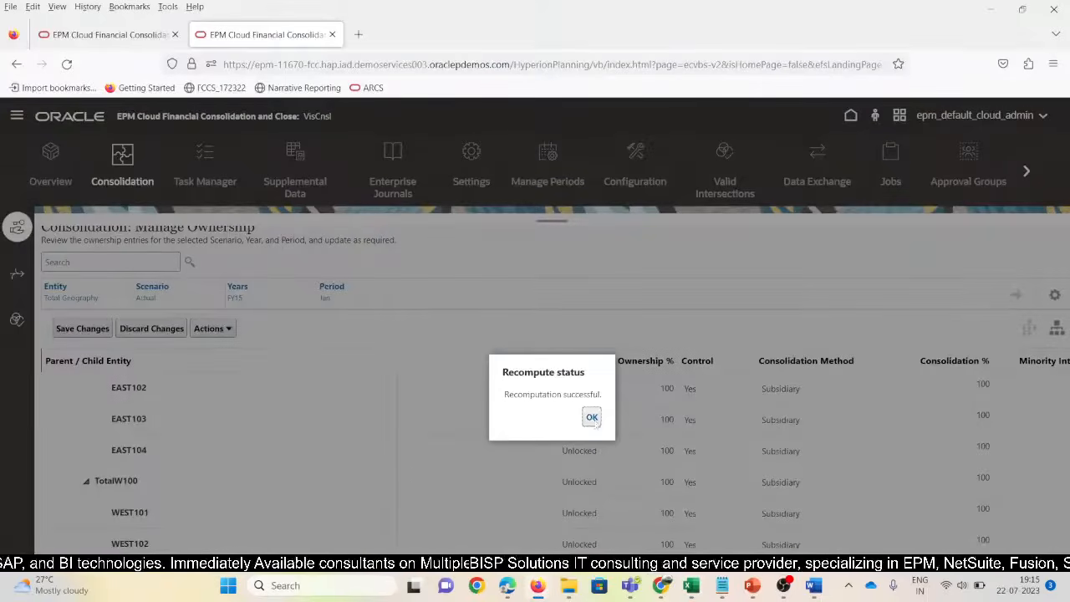
Dismiss the recompute message and open Configurable Consolidation under the Consolidated process
left_click(592, 416)
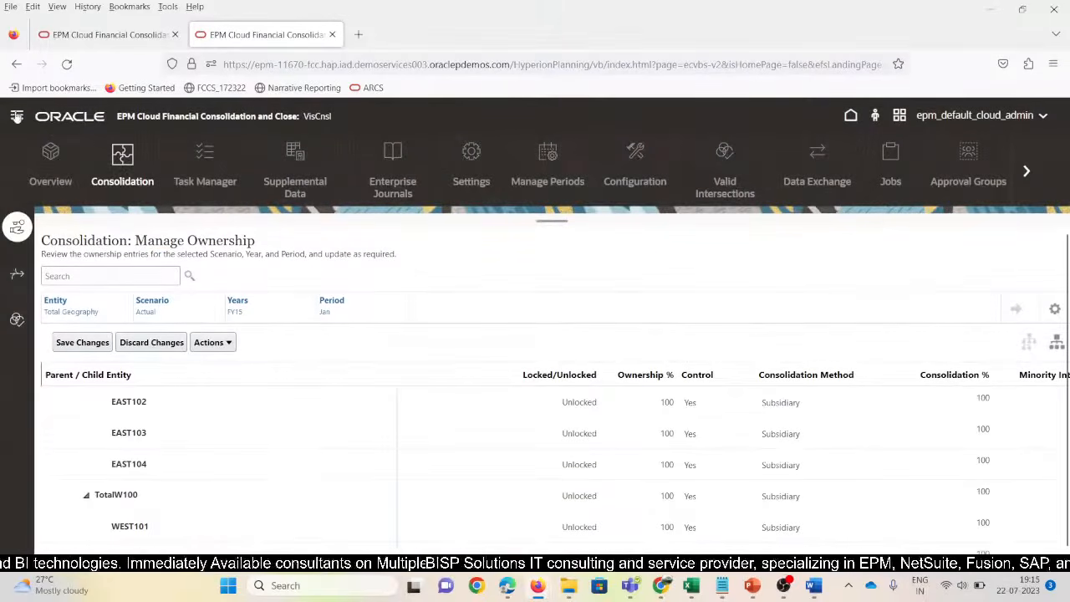
left_click(16, 276)
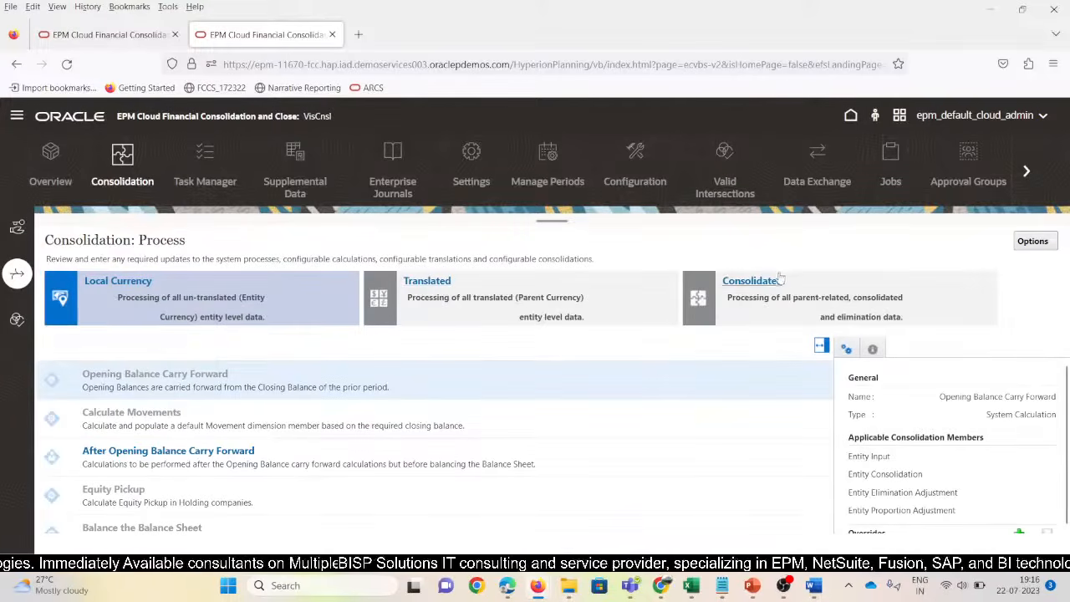
left_click(771, 284)
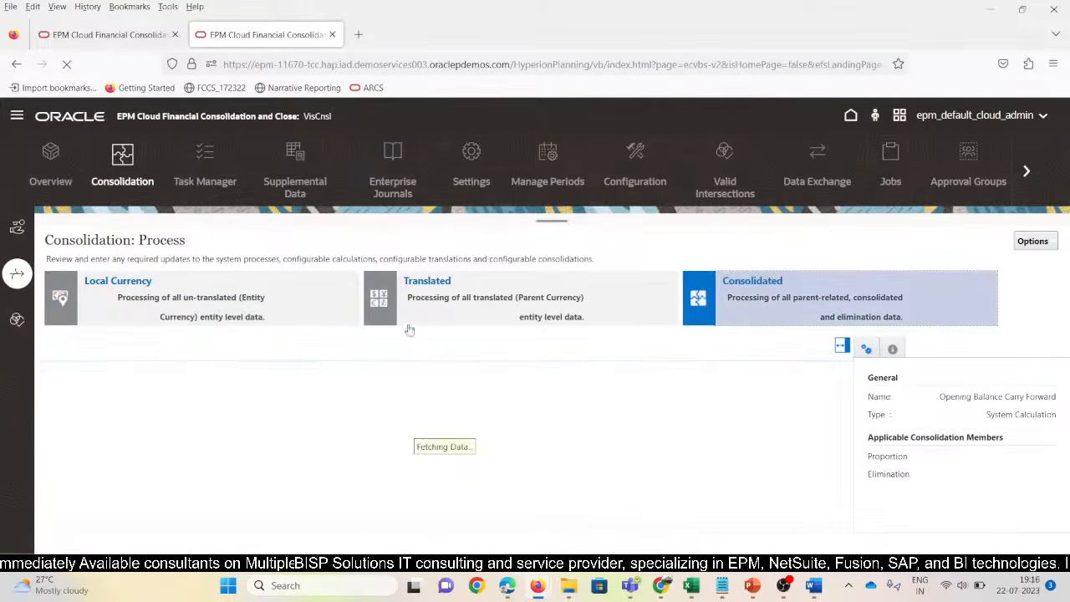
left_click(106, 533)
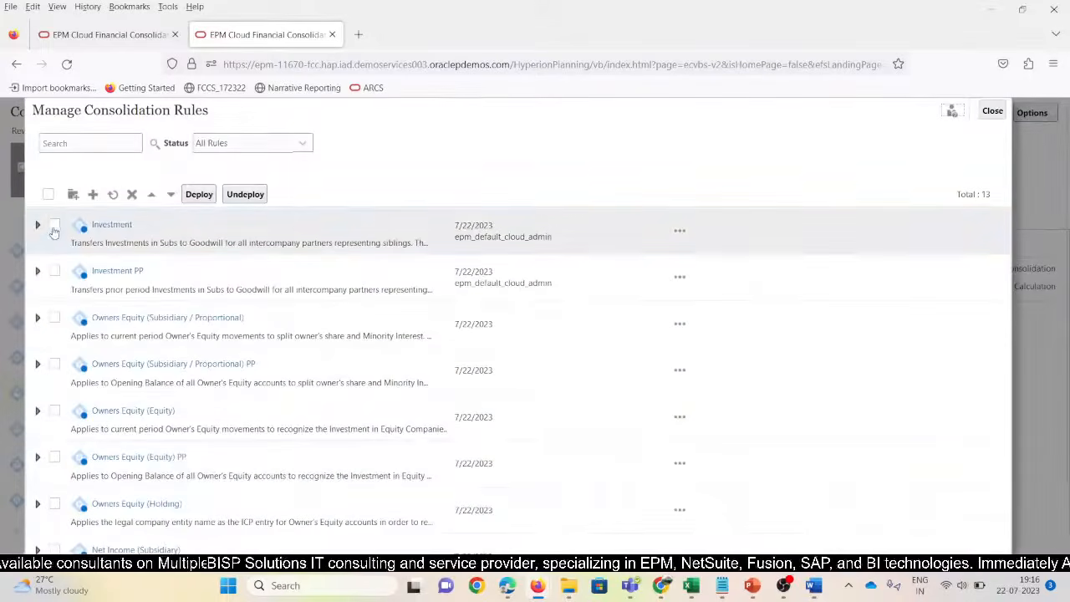
Tick the Investment and Investment PP rules, deploy them, and close the rules manager
left_click(54, 224)
left_click(57, 272)
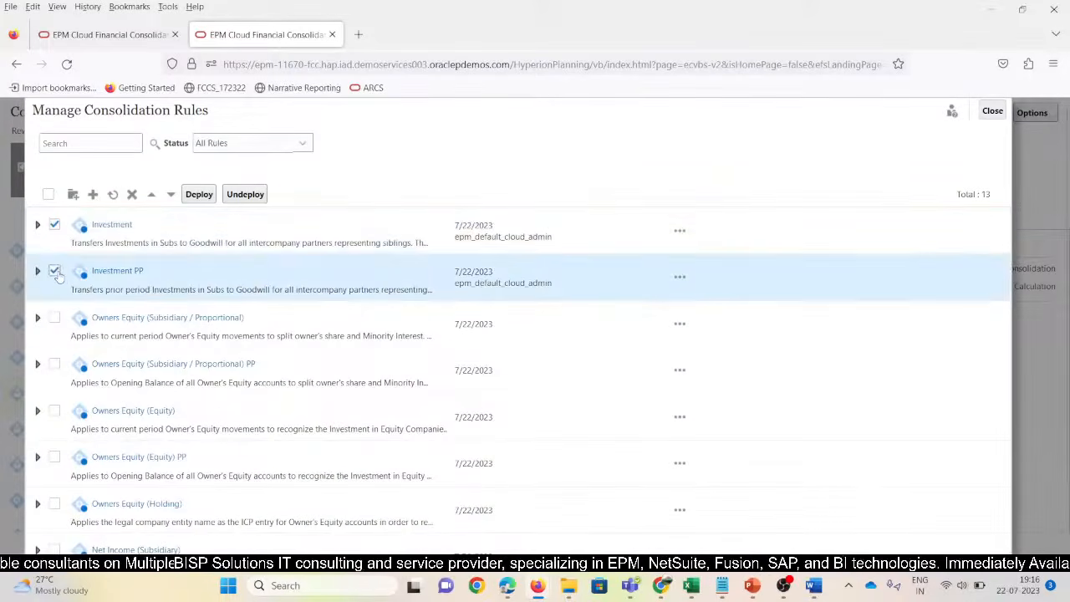
left_click(199, 194)
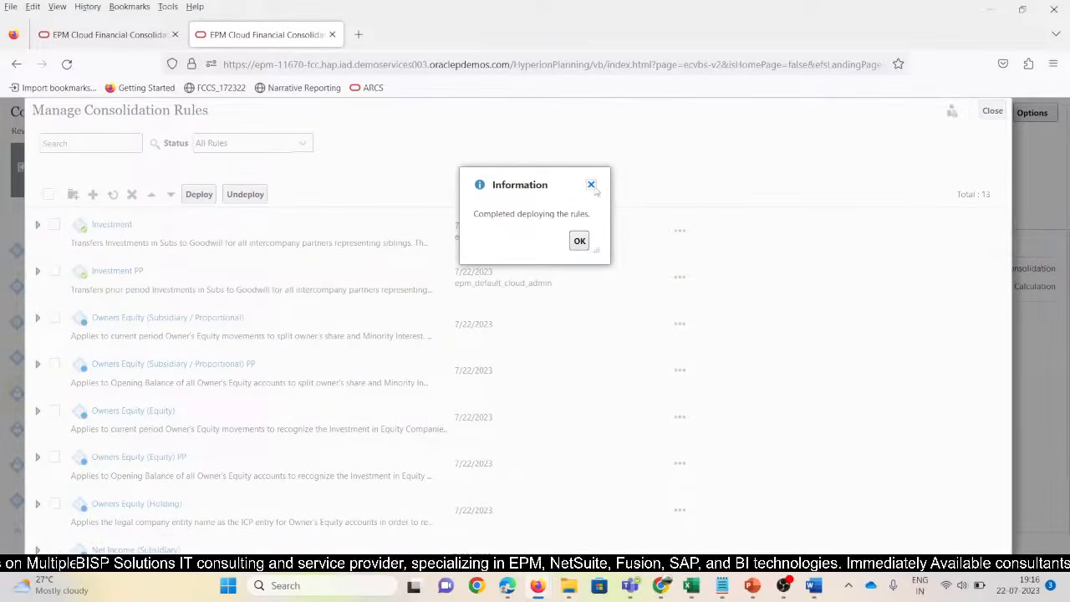
left_click(579, 242)
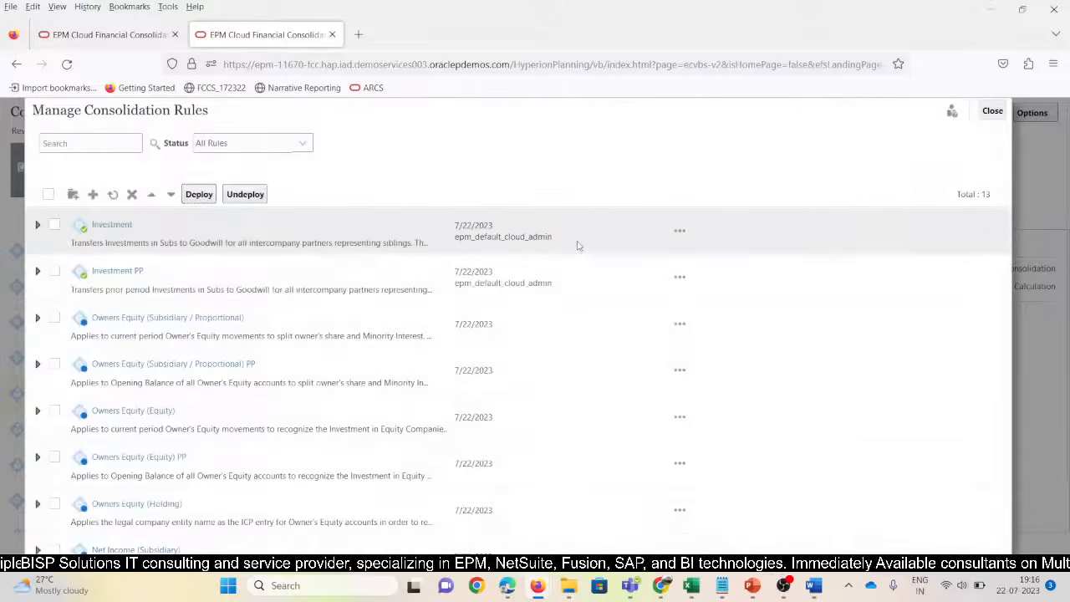
left_click(993, 112)
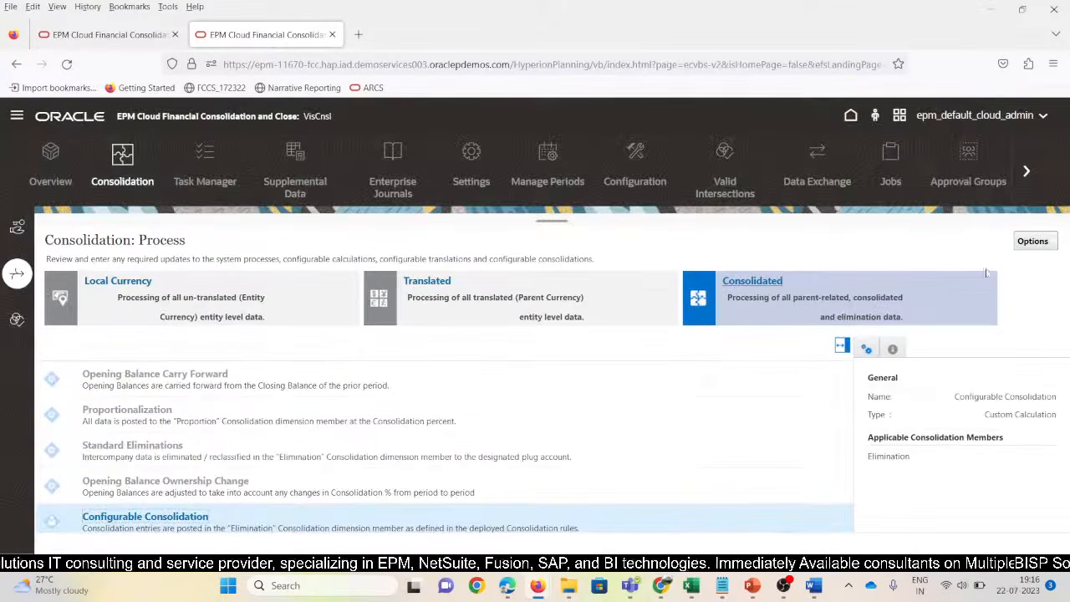
Launch the Consolidate business rule from the Rules list for N_100, Jan, Actual, FY15
left_click(17, 117)
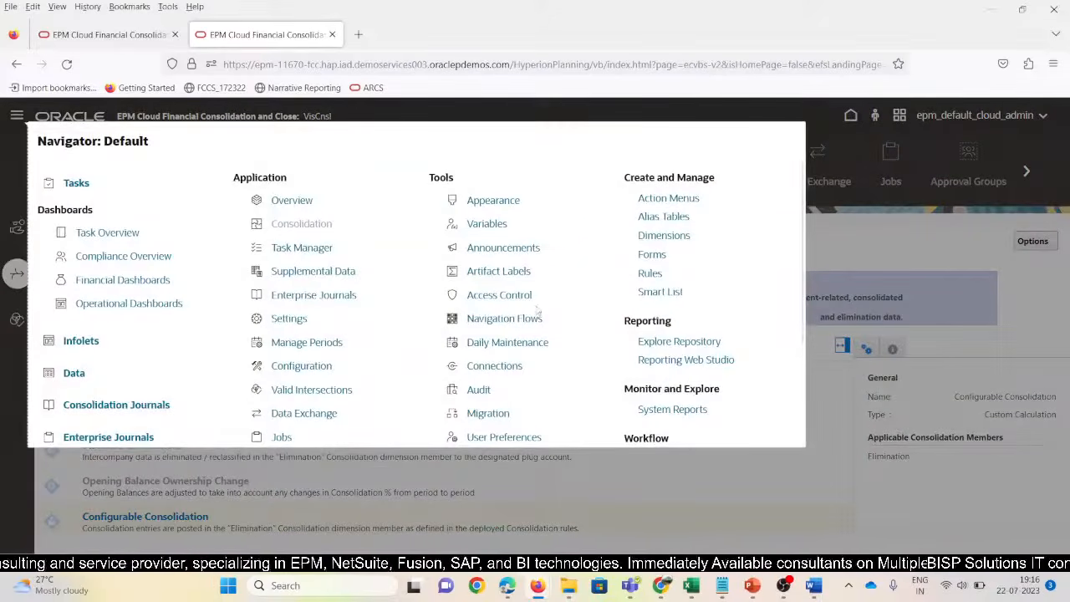
scroll(124, 378, "down", 3)
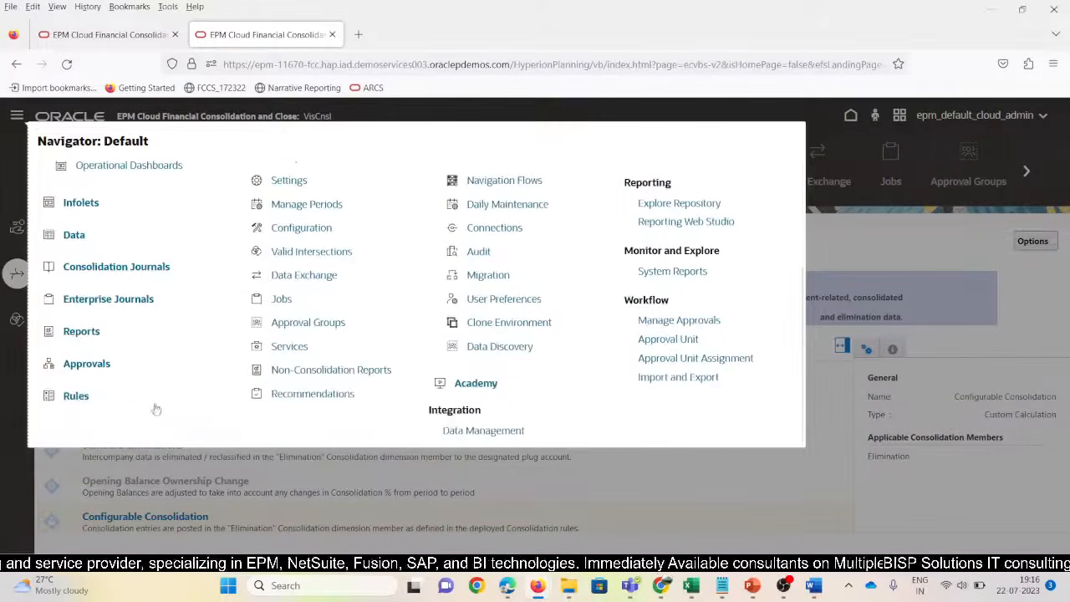
left_click(78, 397)
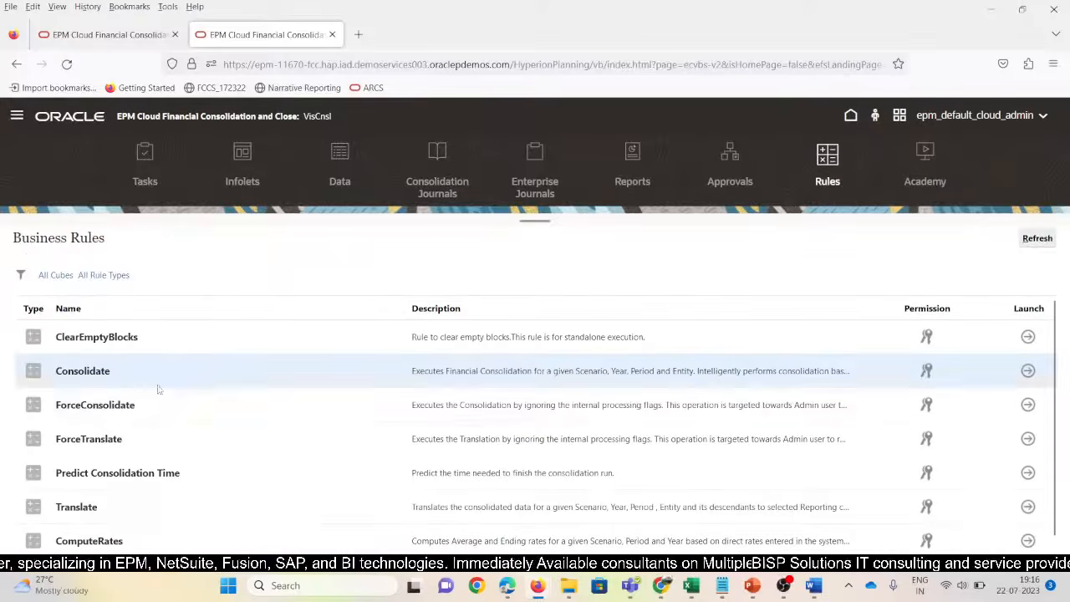
left_click(1028, 372)
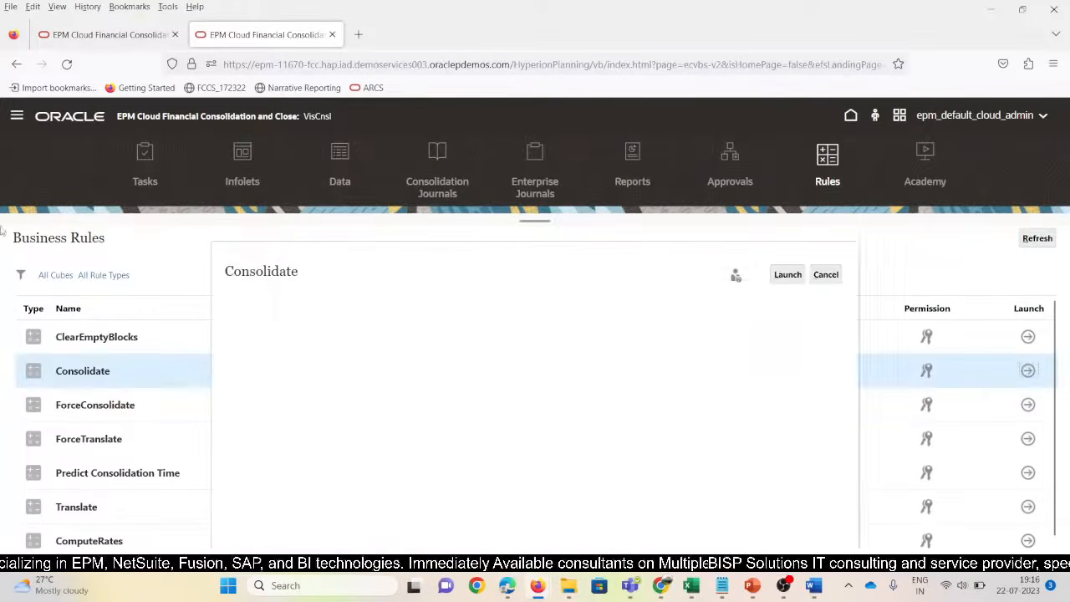
left_click(786, 275)
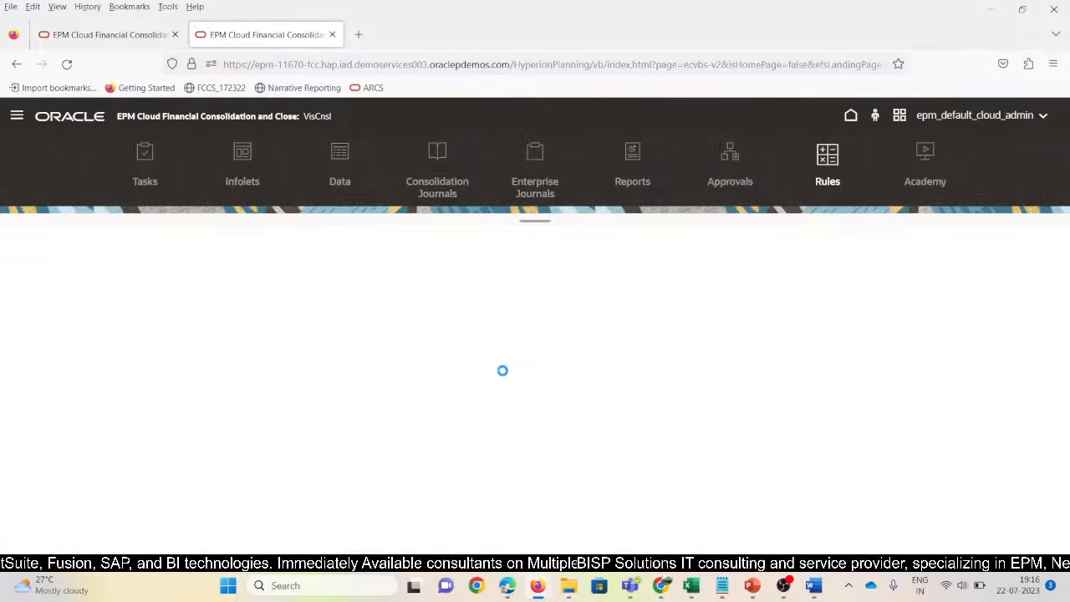
left_click(592, 343)
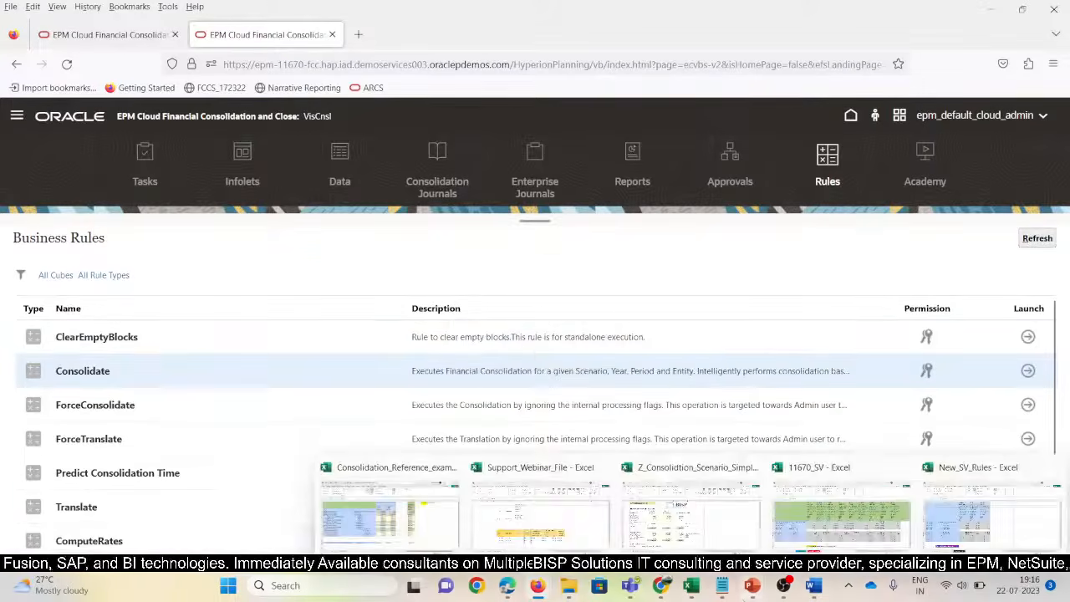
Refresh the Output_Inv_Rules grid in New_SV_Rules and check N_100's Investment in Sub value
mouse_move(699, 591)
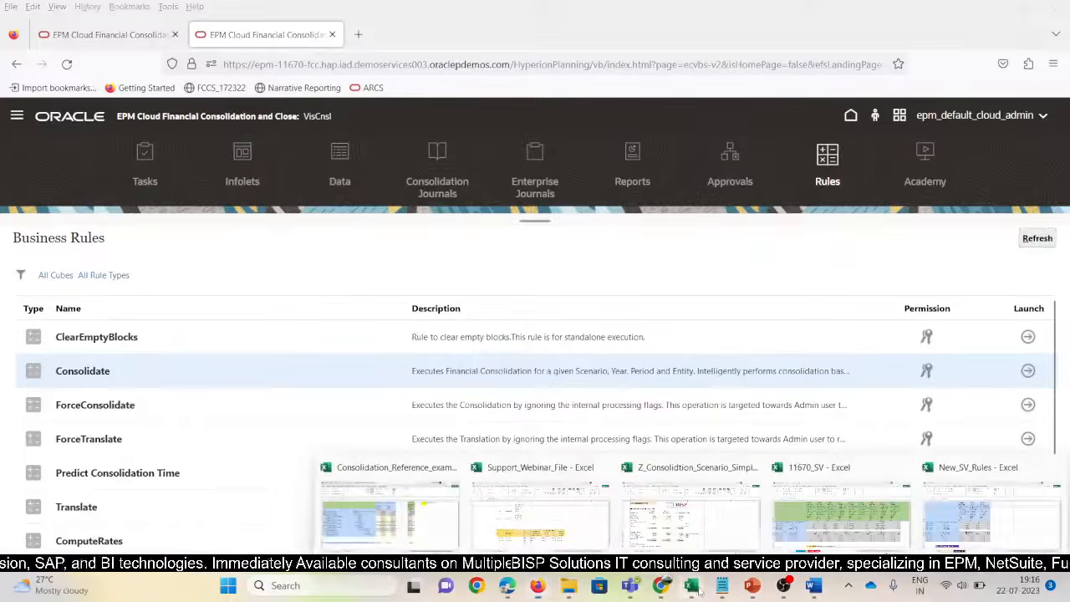
left_click(980, 525)
left_click(292, 380)
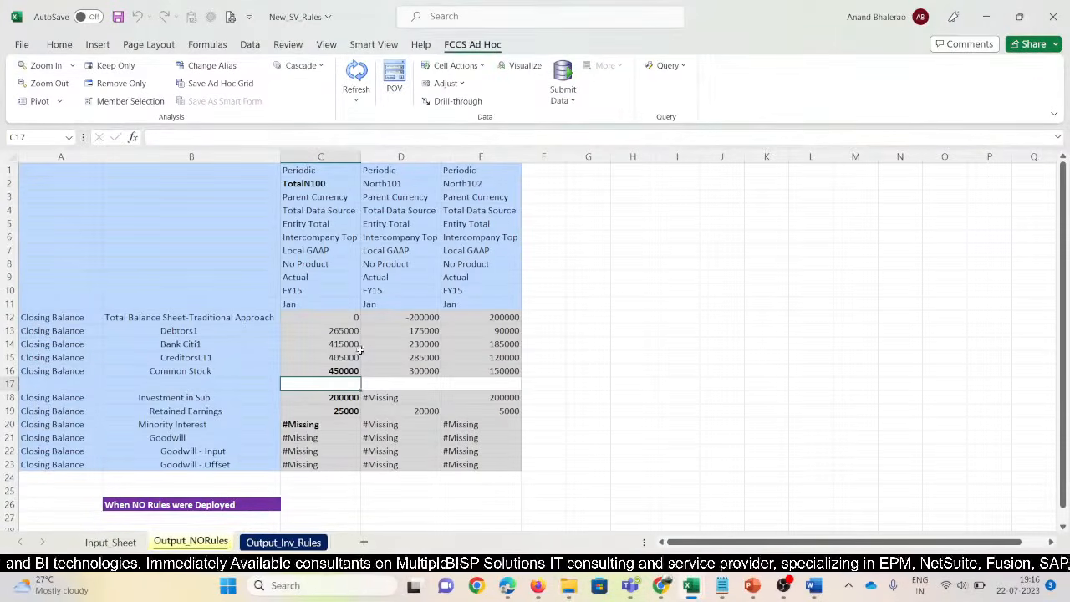
left_click_drag(347, 319, 452, 321)
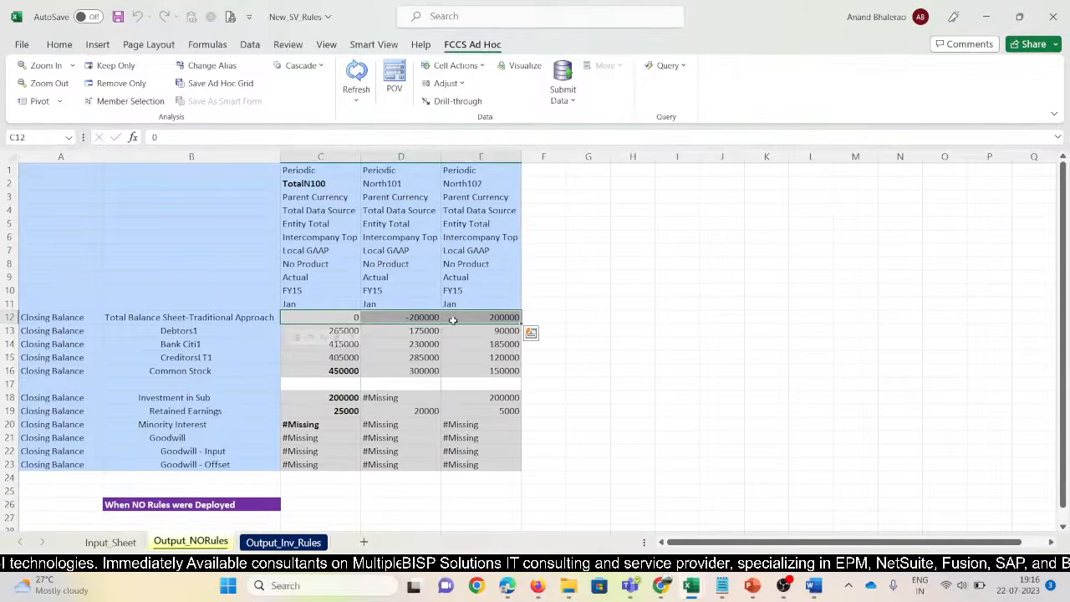
left_click(290, 540)
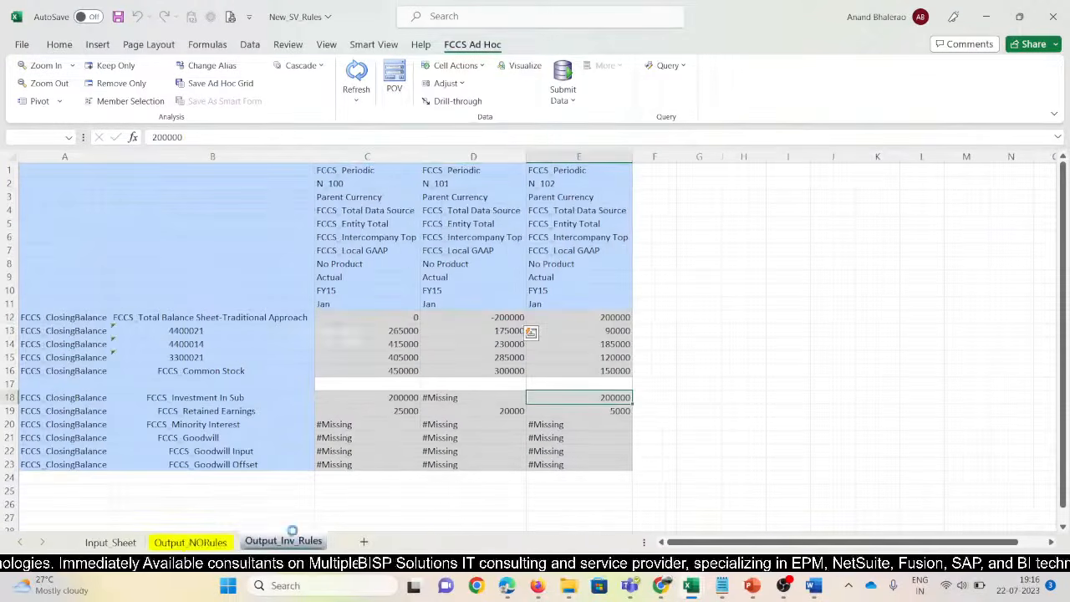
left_click(405, 331)
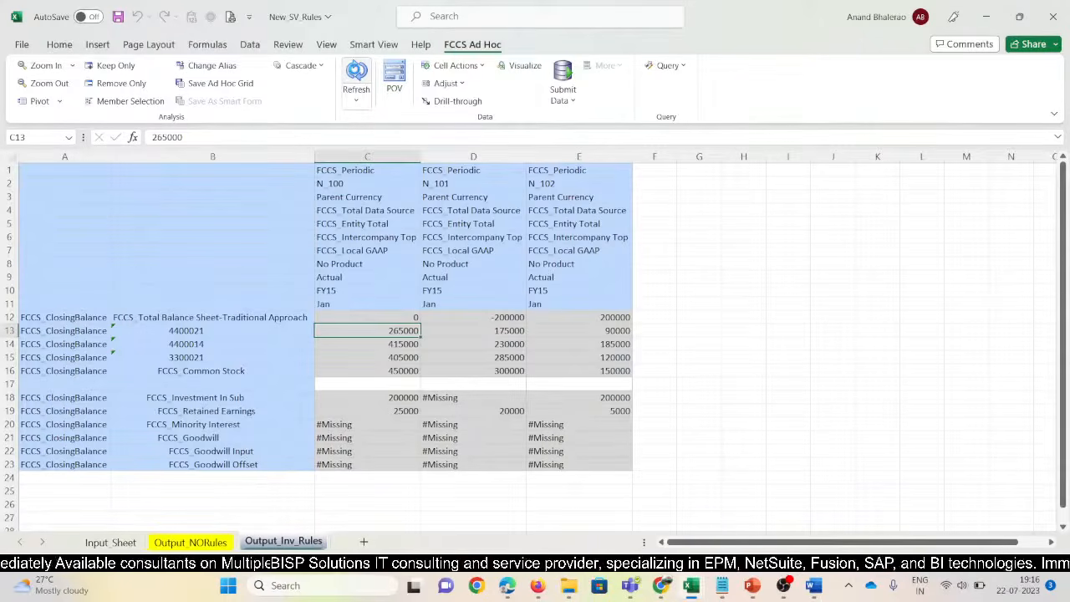
left_click(356, 76)
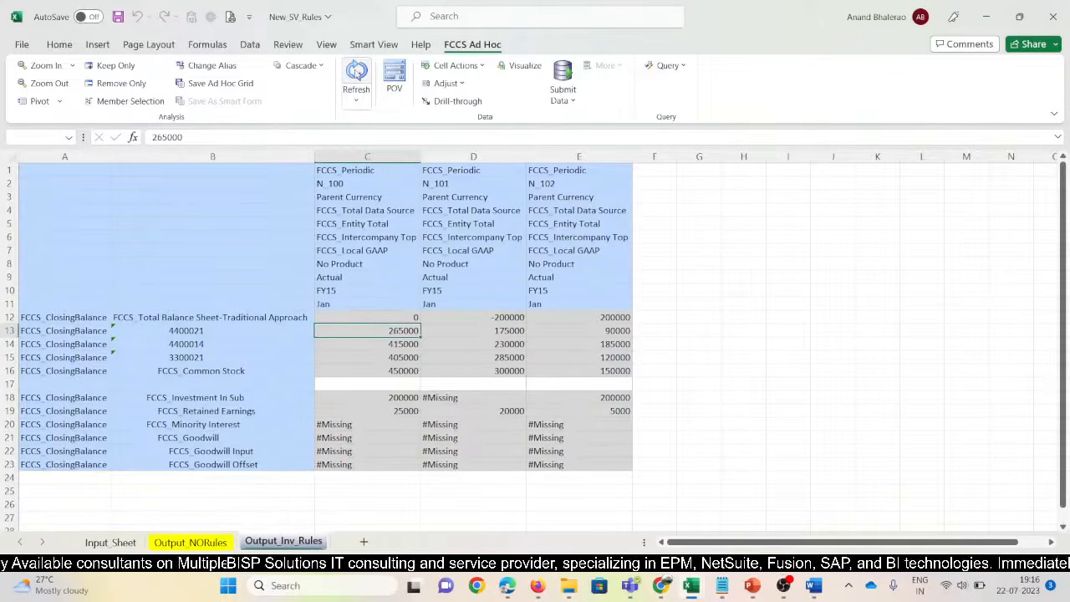
left_click(392, 398)
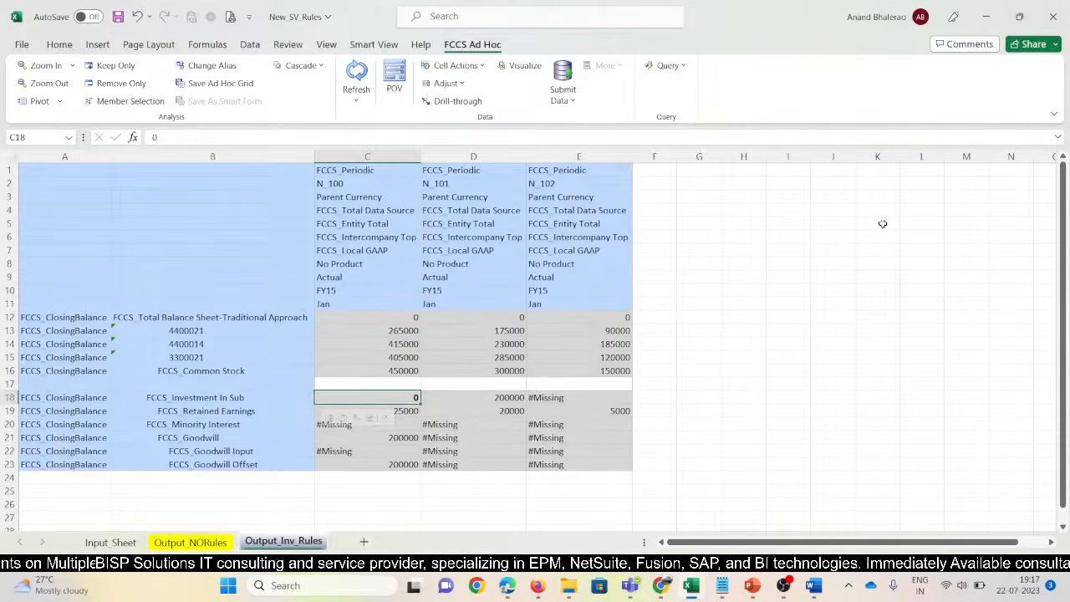
Paste the Output_NORules label into B26 and edit it to 'When INVESTMENT Rules Deployed'
left_click(190, 542)
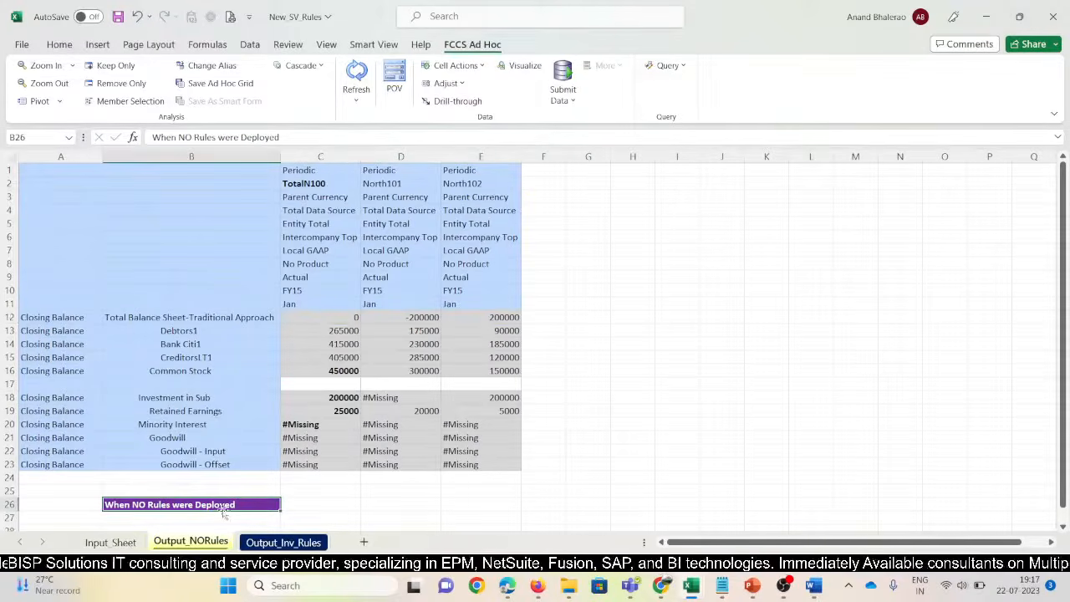
left_click(326, 399)
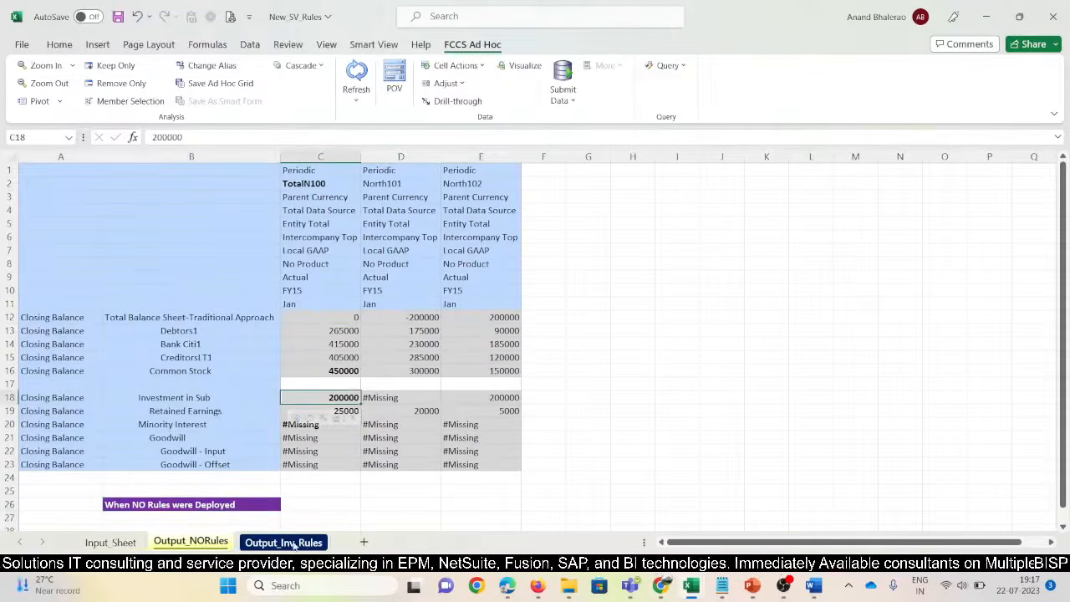
key("ctrl+Page_Down")
left_click(225, 505)
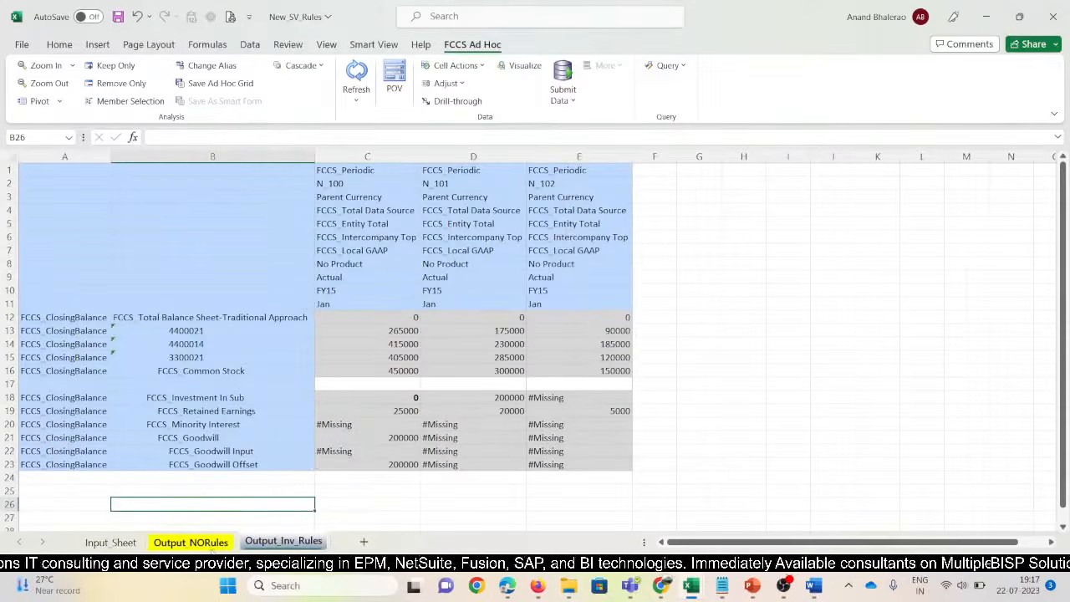
key("ctrl+Page_Up")
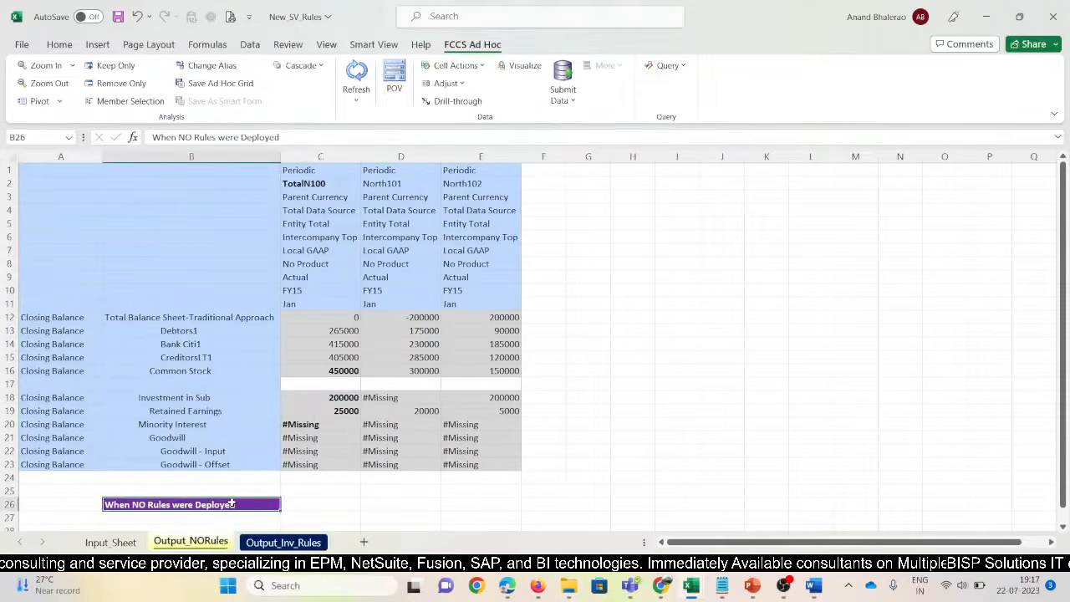
left_click(289, 538)
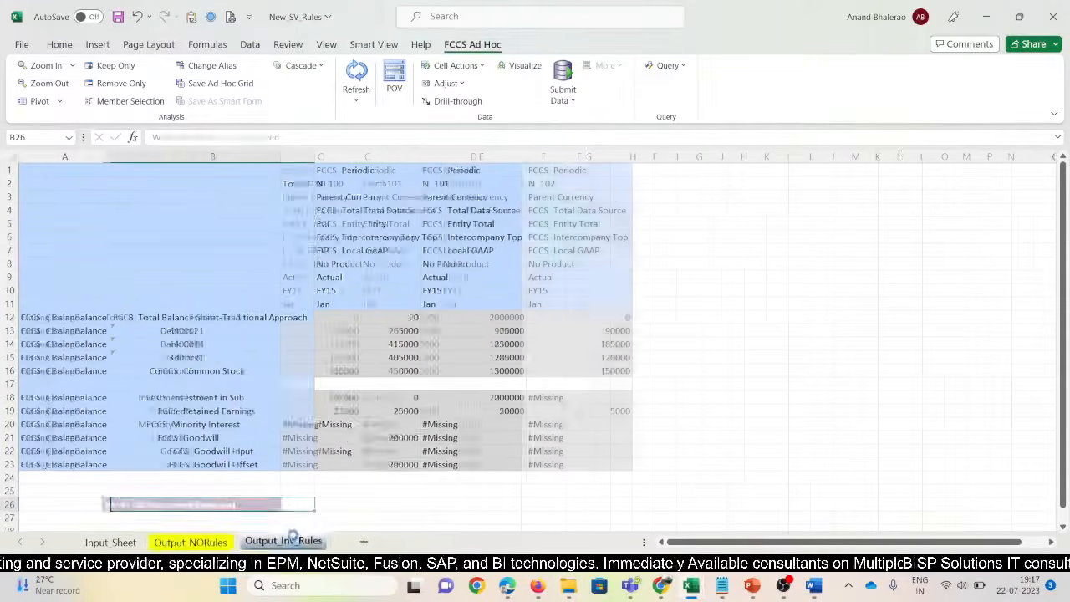
type("When NO Rules were Deployed")
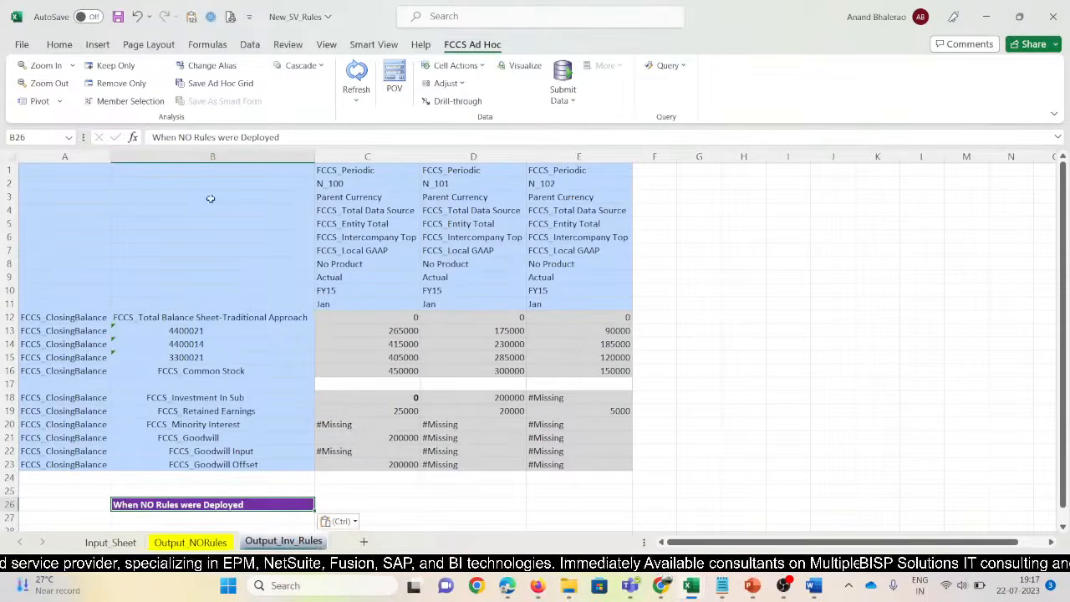
left_click(194, 137)
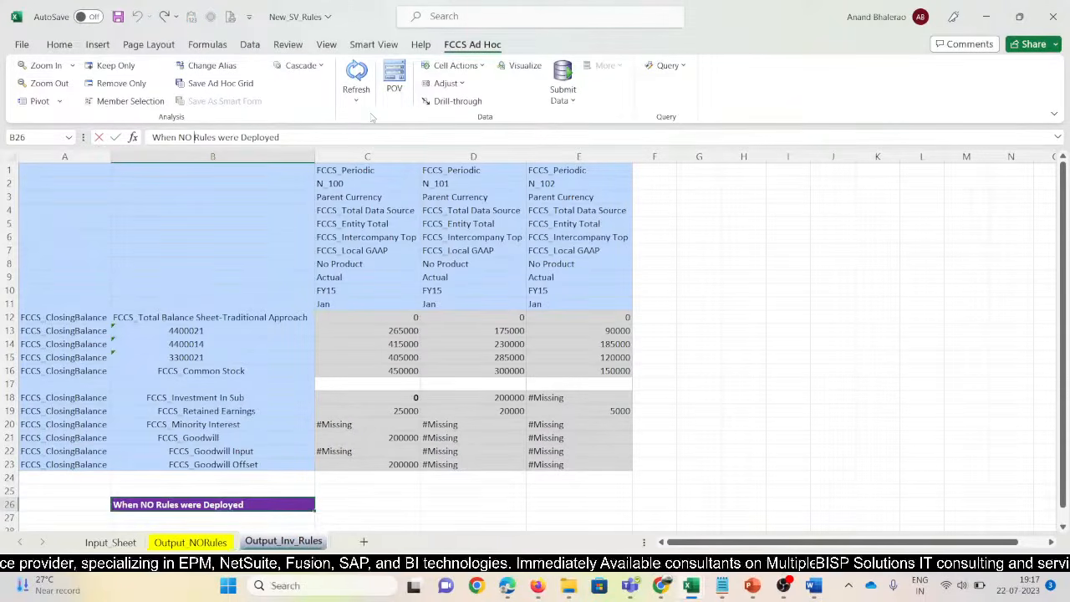
key("BackSpace")
key("BackSpace")
key("BackSpace")
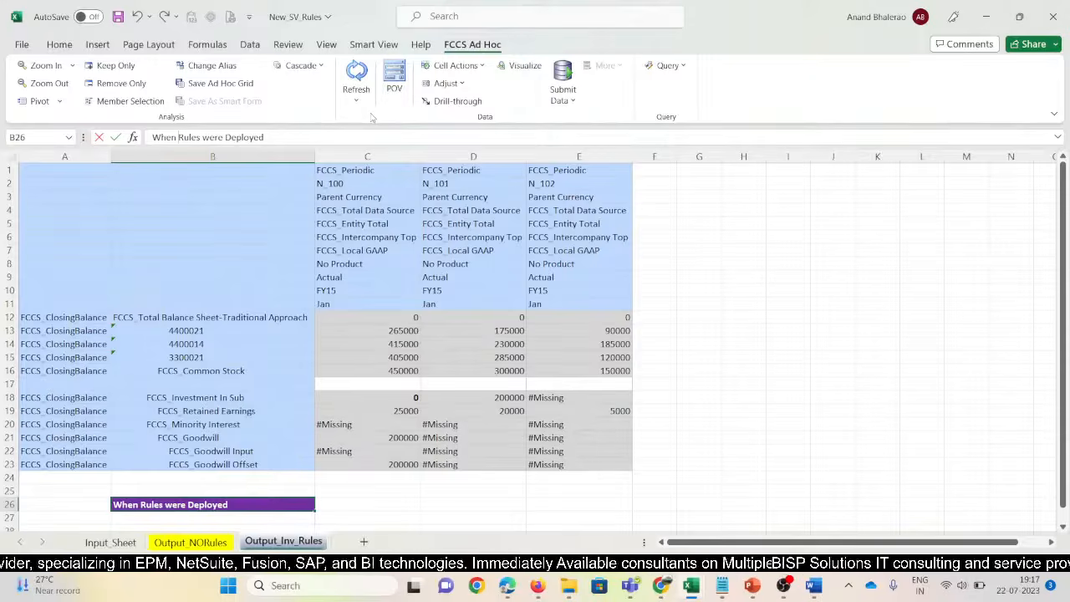
type("INVEST")
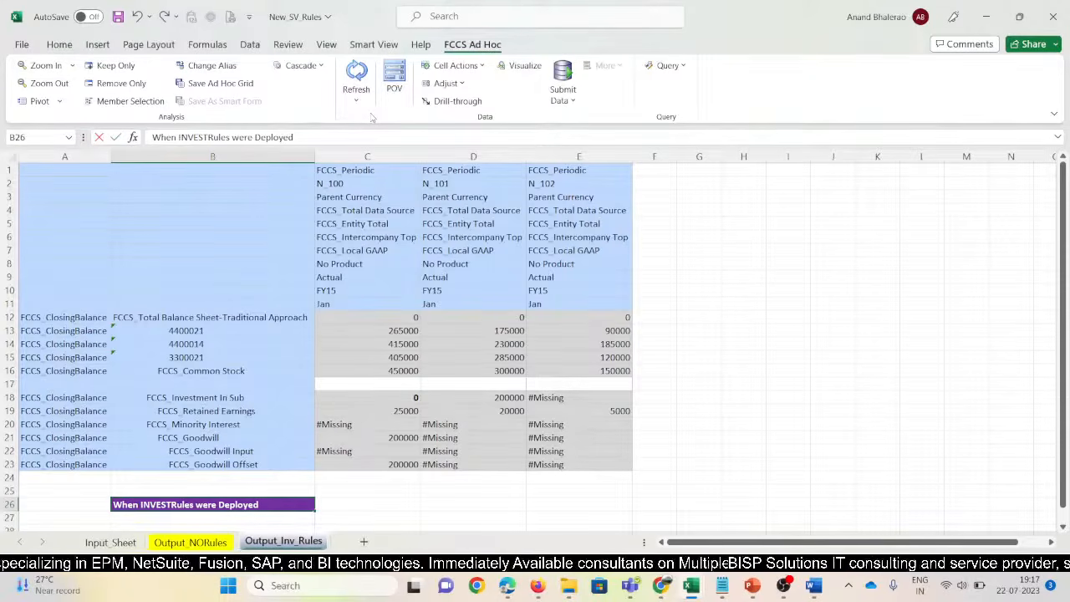
type("MENT")
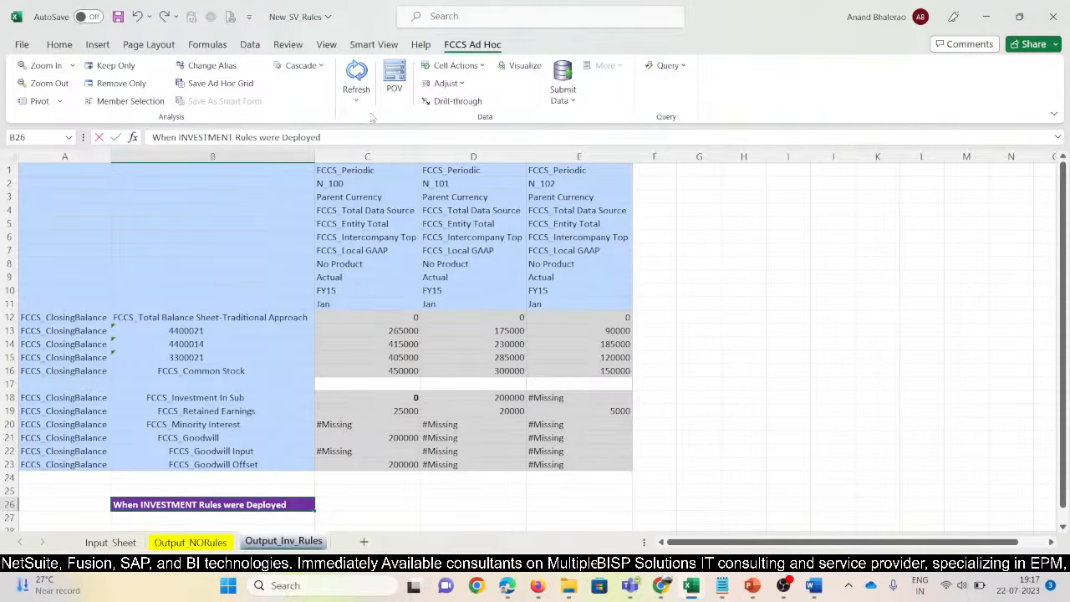
key("BackSpace")
key("BackSpace")
key("BackSpace")
key("BackSpace")
key("BackSpace")
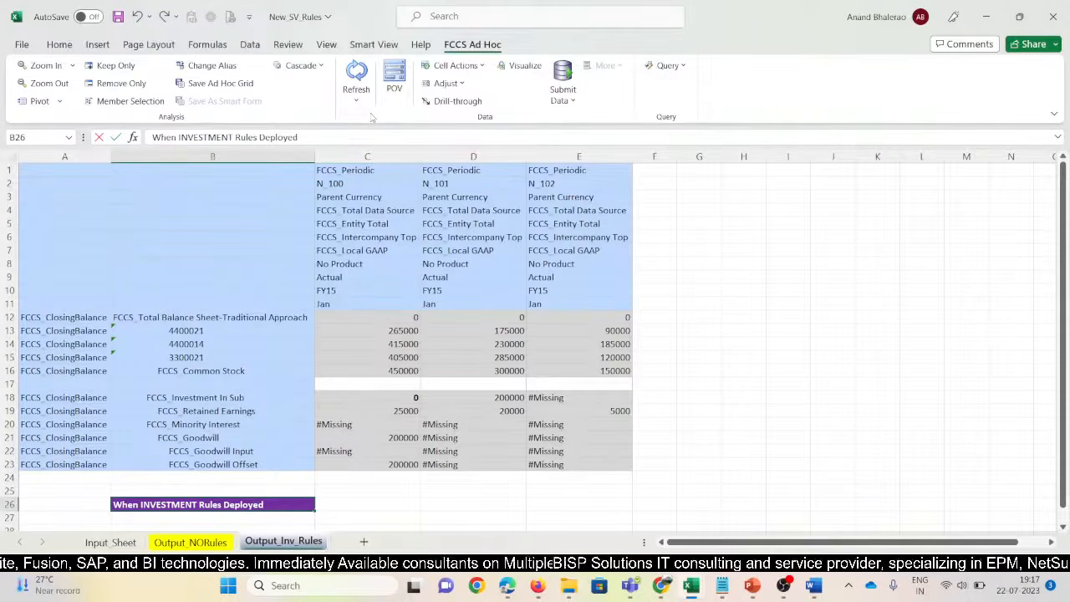
key("Return")
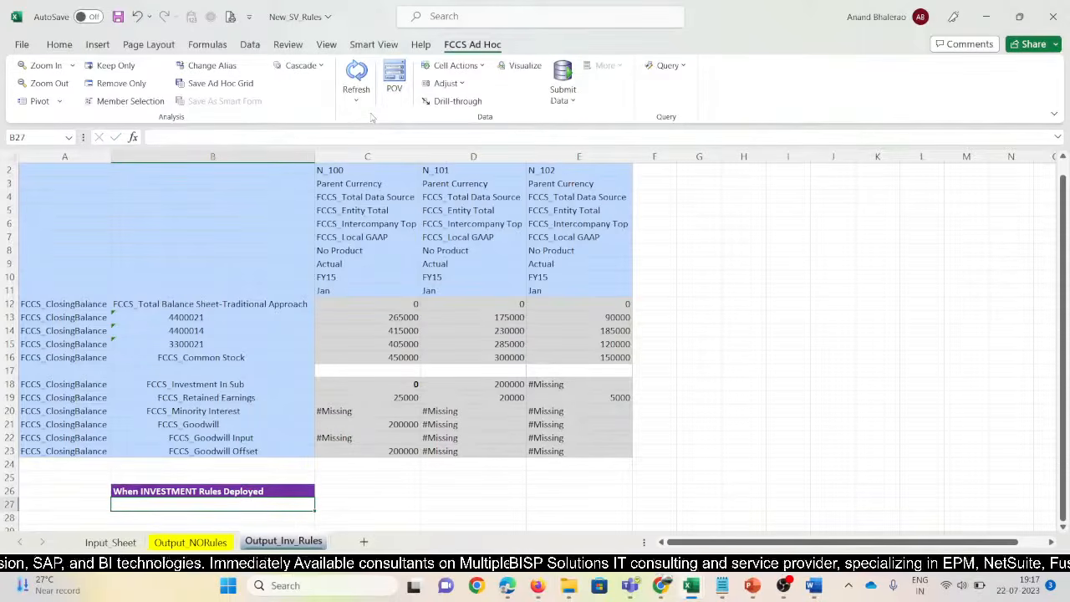
Bold N_100's Goodwill value of 200000
left_click(398, 424)
left_click(705, 450)
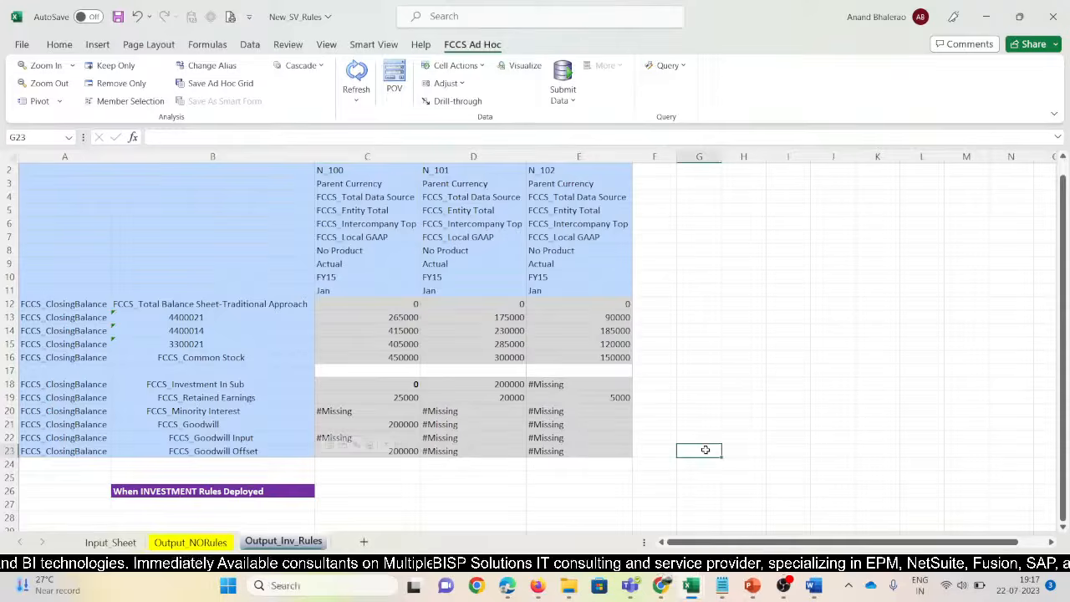
left_click(413, 384)
left_click(382, 424)
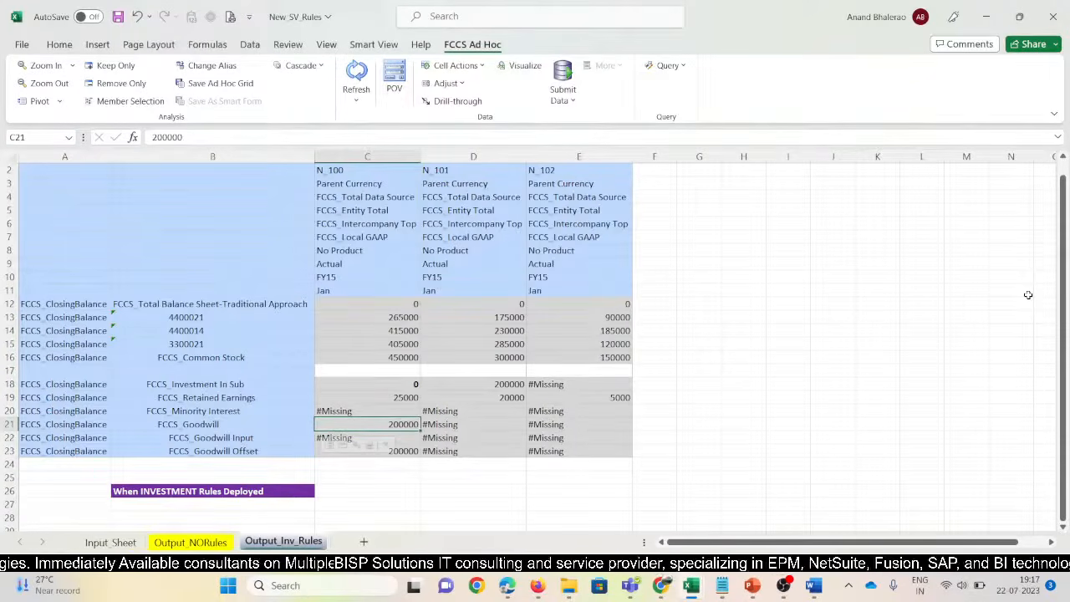
key("ctrl+b")
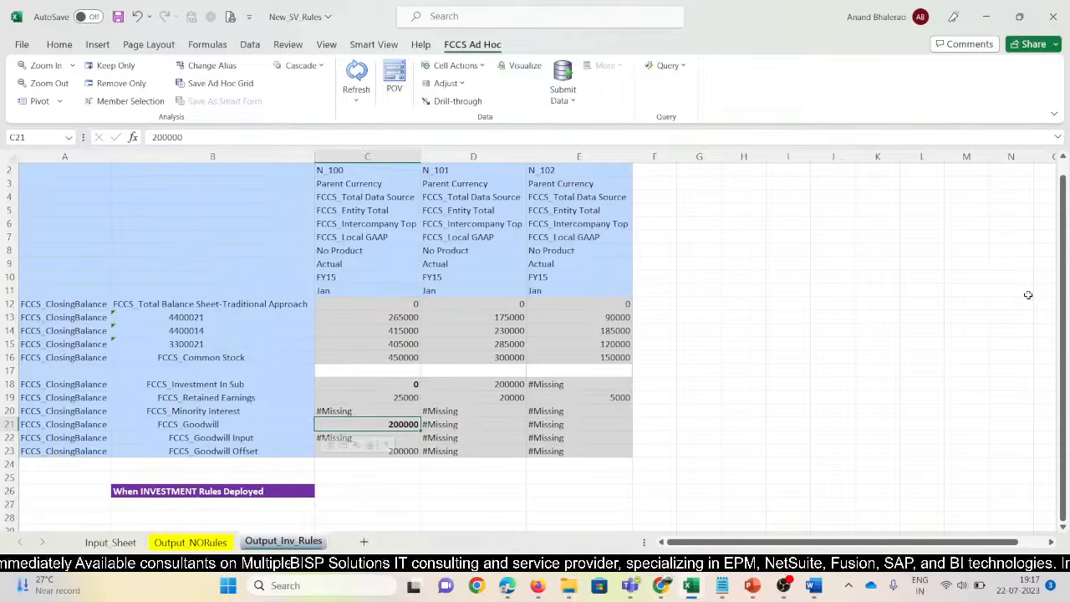
key("Up")
key("Up")
key("alt+Tab")
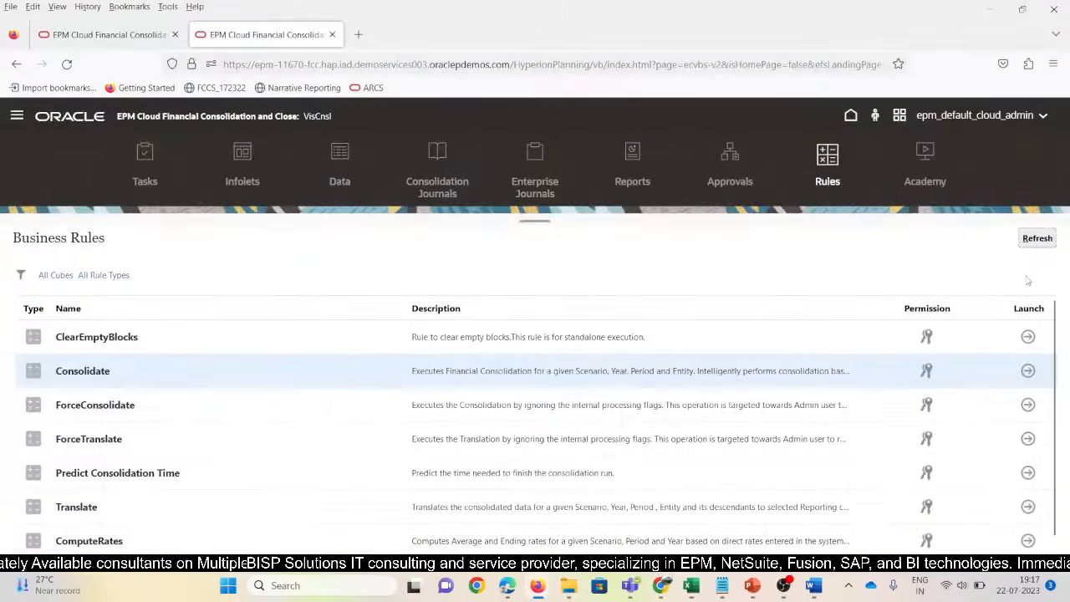
key("alt+Tab")
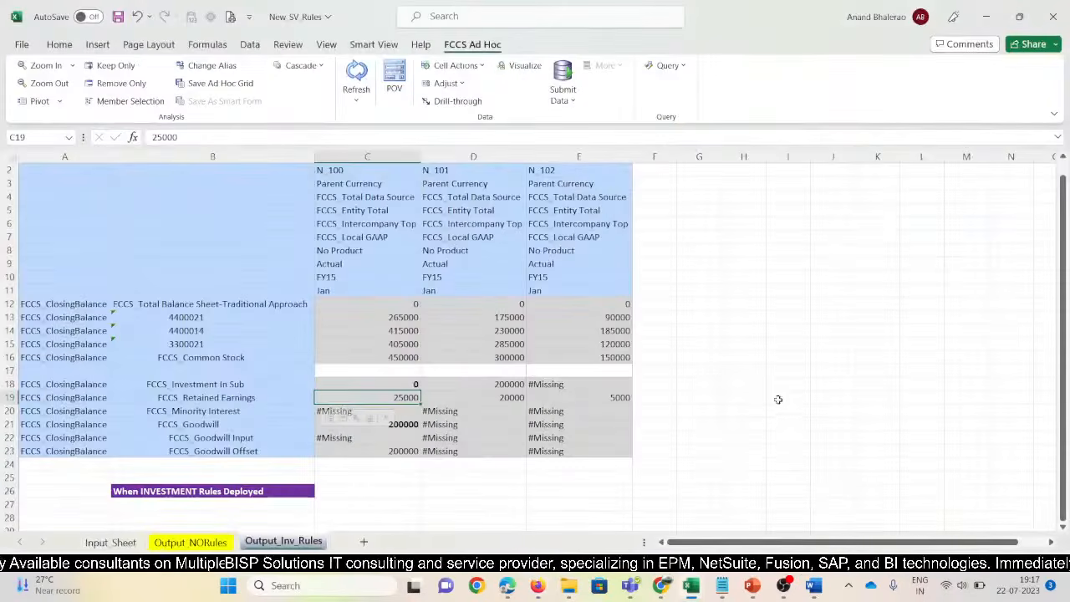
Bold N_100's Goodwill Offset value of 200000
left_click(388, 451)
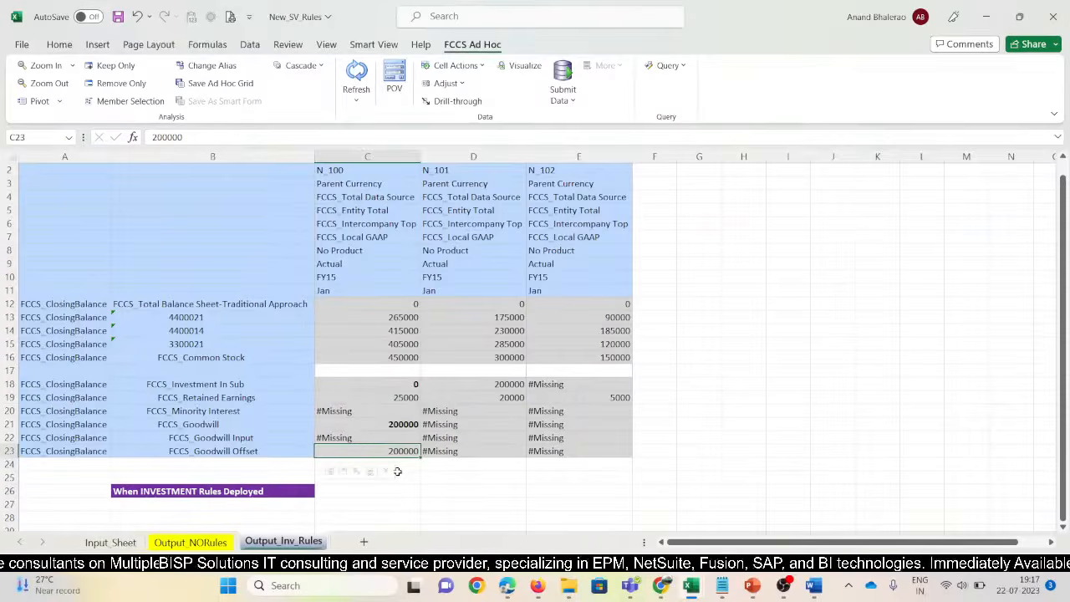
key("Up")
key("Up")
key("Up")
key("Up")
key("Up")
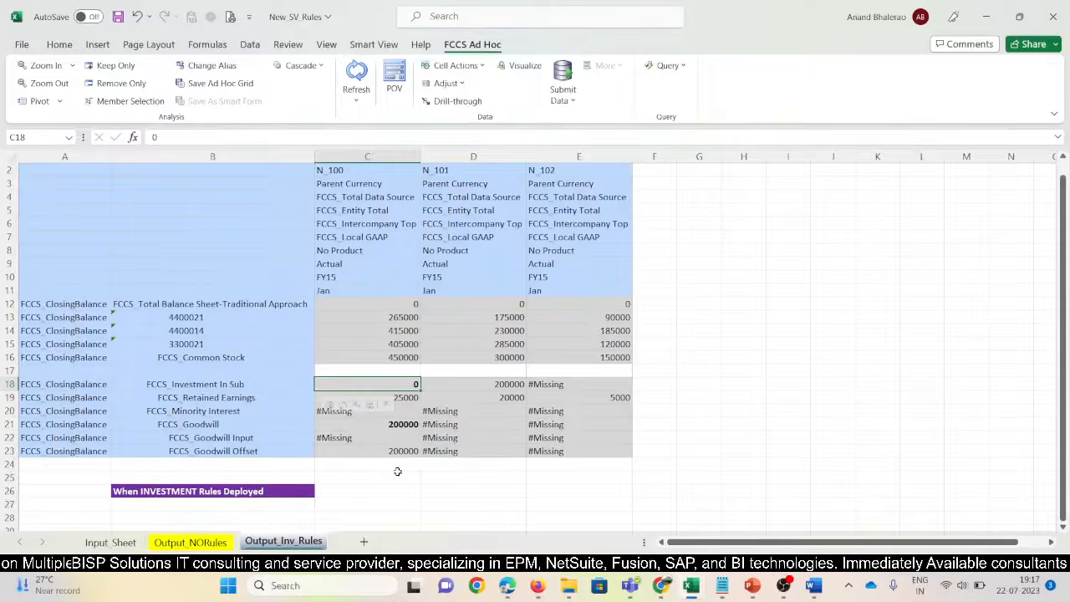
key("Down")
key("Down")
key("Down")
key("Down")
key("Down")
key("ctrl+b")
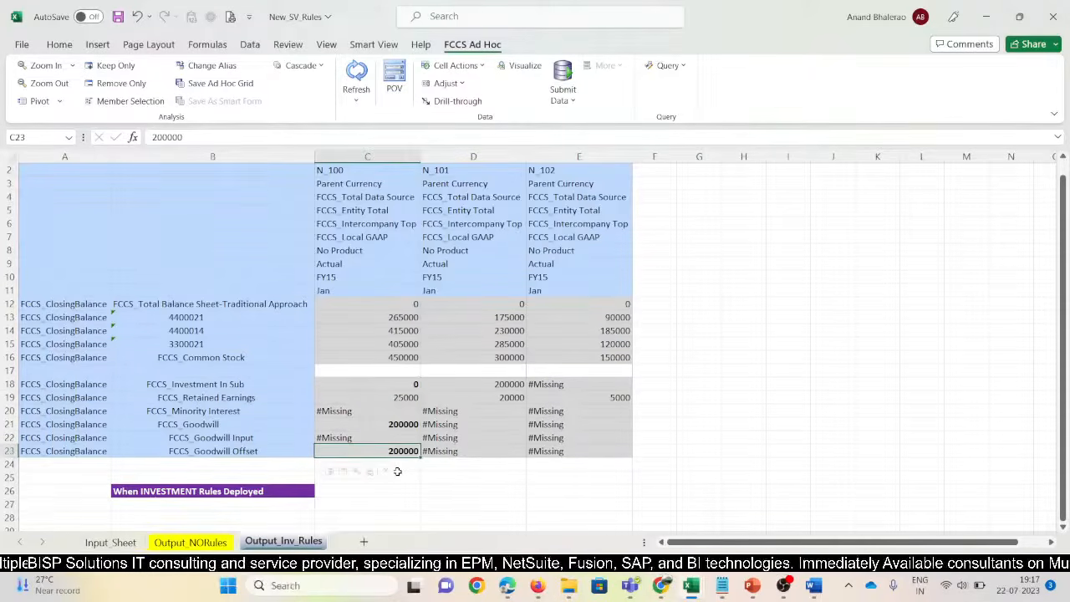
scroll(699, 317, "up", 1)
left_click(692, 172)
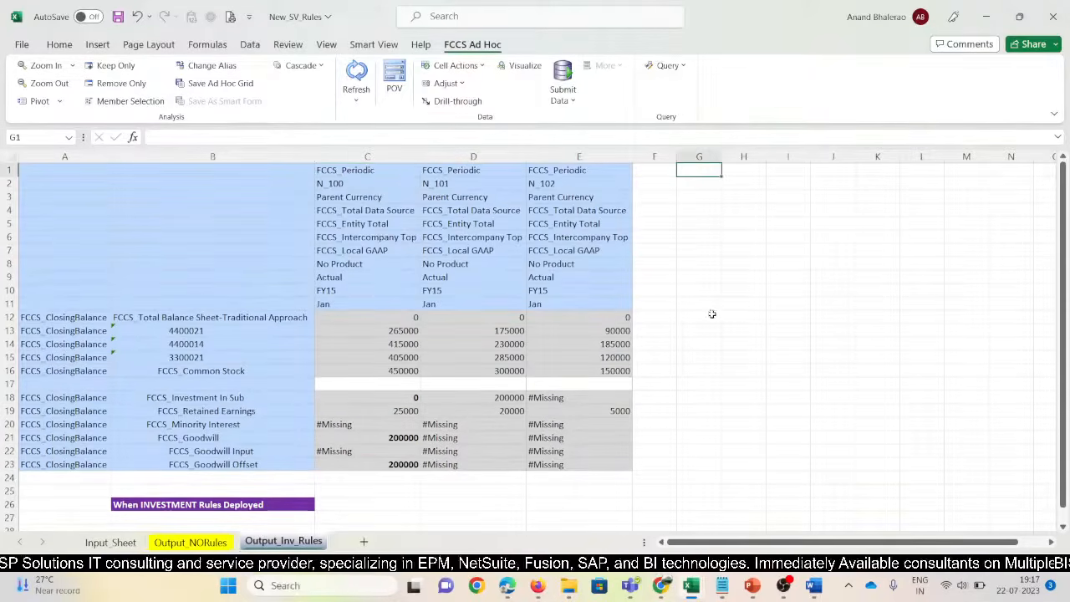
Check the WEST101 Proportion column in the 11670_SV reference workbook, then return to the N_101 header
key("alt+Tab")
left_click(685, 585)
mouse_move(690, 587)
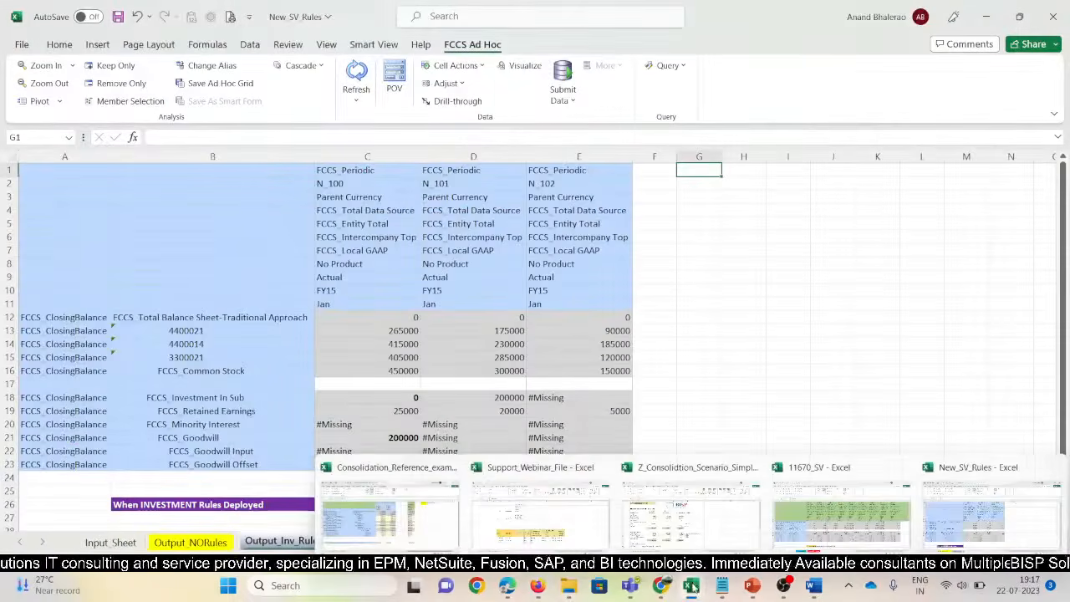
left_click(778, 502)
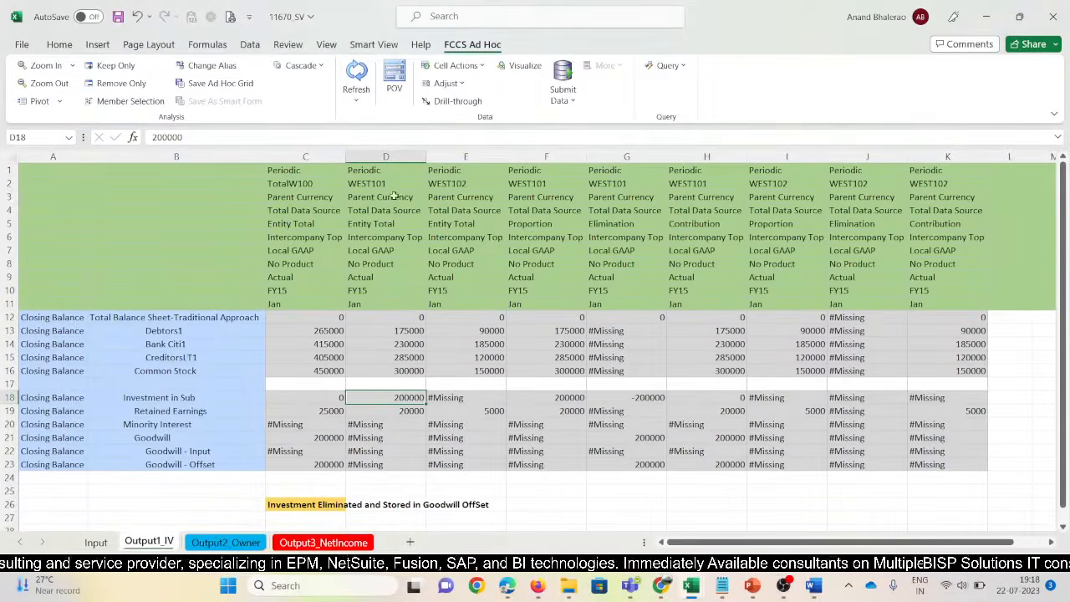
left_click(527, 167)
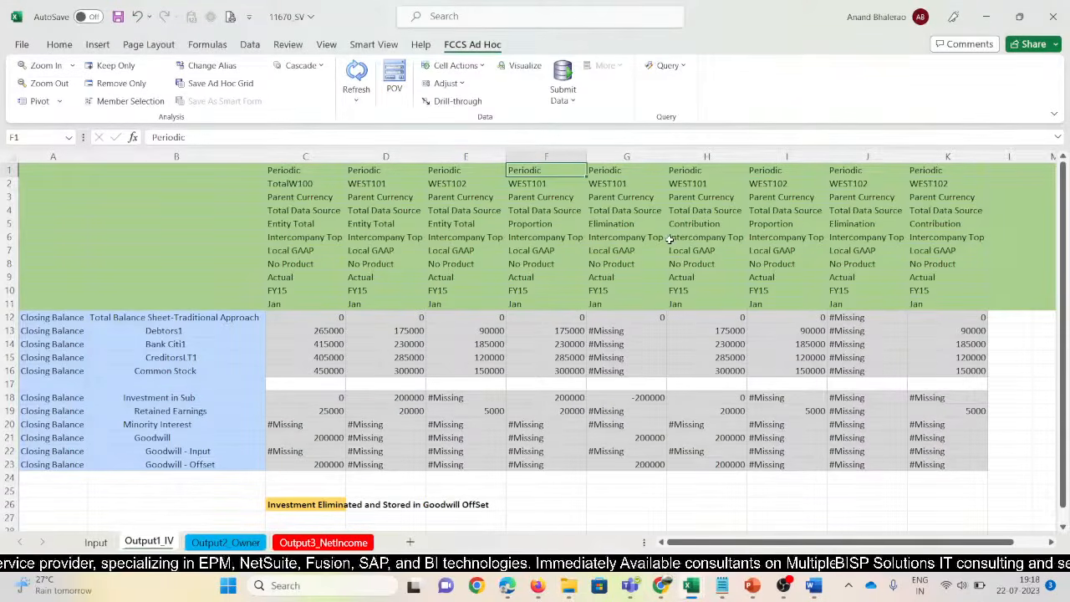
key("alt+Tab")
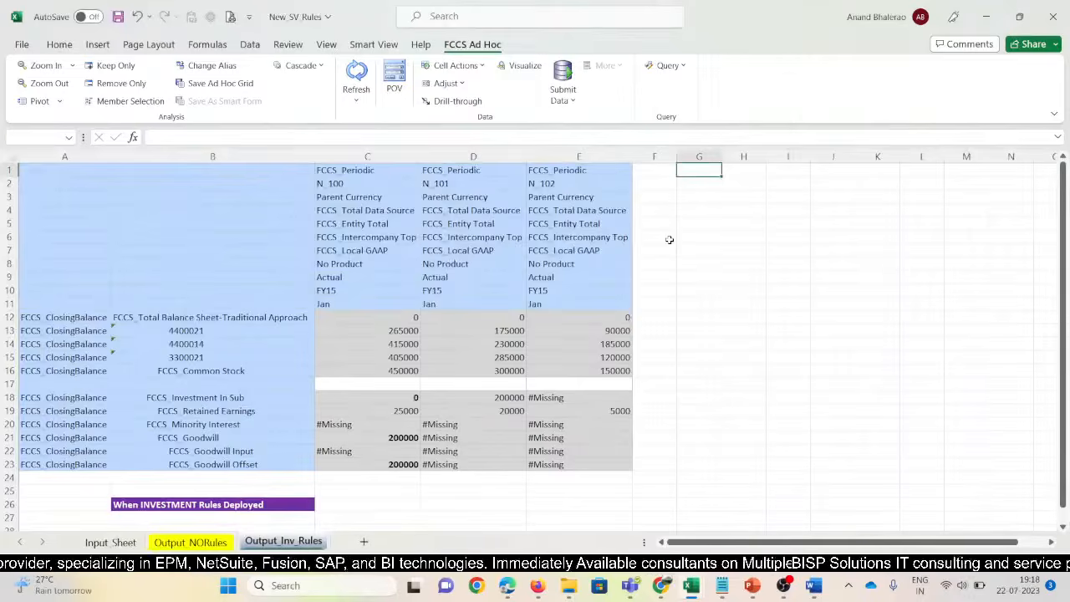
key("ctrl+Left")
key("ctrl+Left")
key("Right")
key("shift+Down")
key("shift+Down")
key("shift+Down")
key("shift+Down")
key("shift+Down")
key("shift+Down")
key("shift+Down")
key("shift+Down")
key("shift+Down")
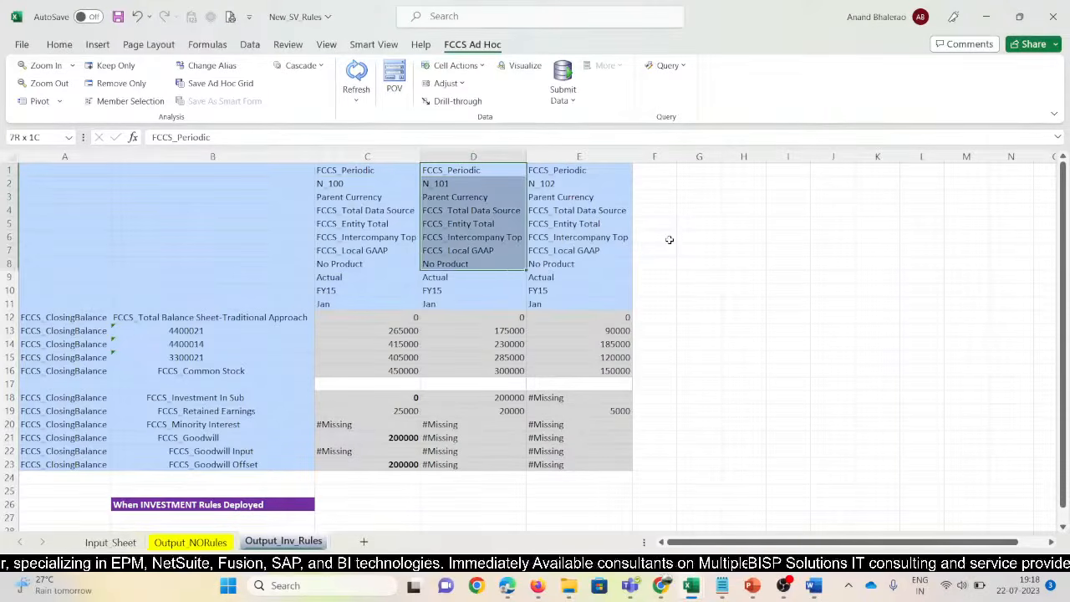
Copy the N_101 header block into new columns G, H and I
key("shift+Down")
key("ctrl+c")
key("Right")
key("Right")
key("Right")
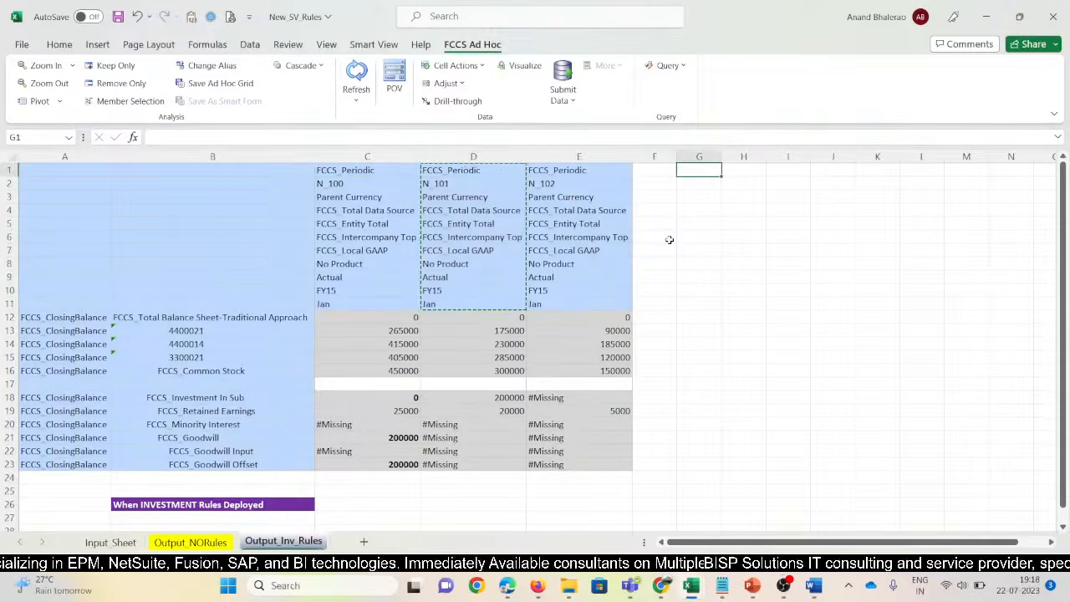
key("ctrl+v")
key("Right")
key("Left")
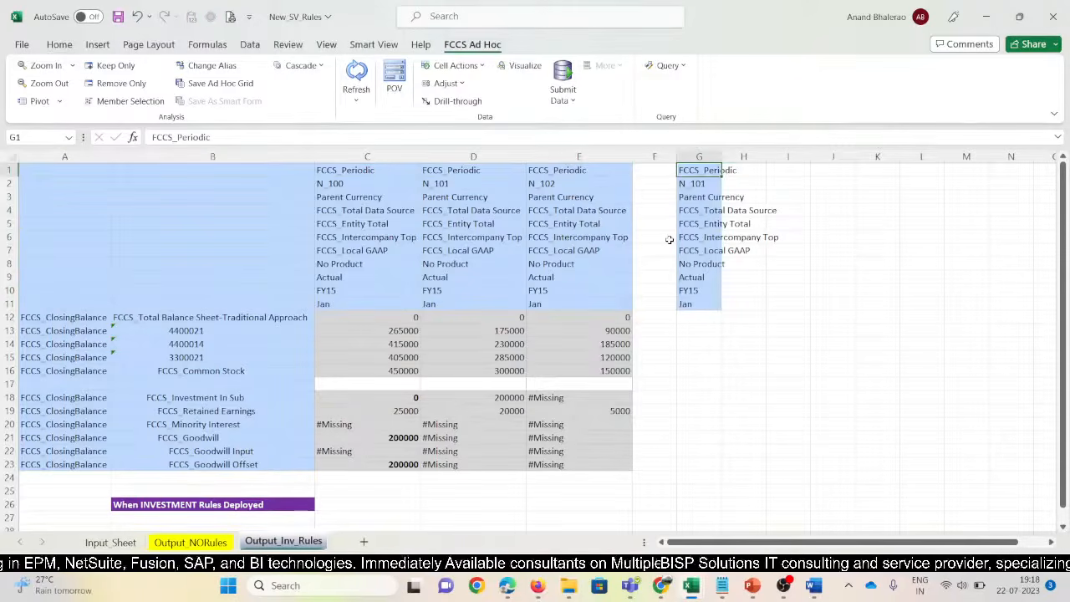
key("shift+Down")
key("shift+Down")
key("shift+Down")
key("shift+Down")
key("shift+Down")
key("shift+Down")
key("shift+Down")
key("shift+Down")
key("shift+Down")
key("shift+Down")
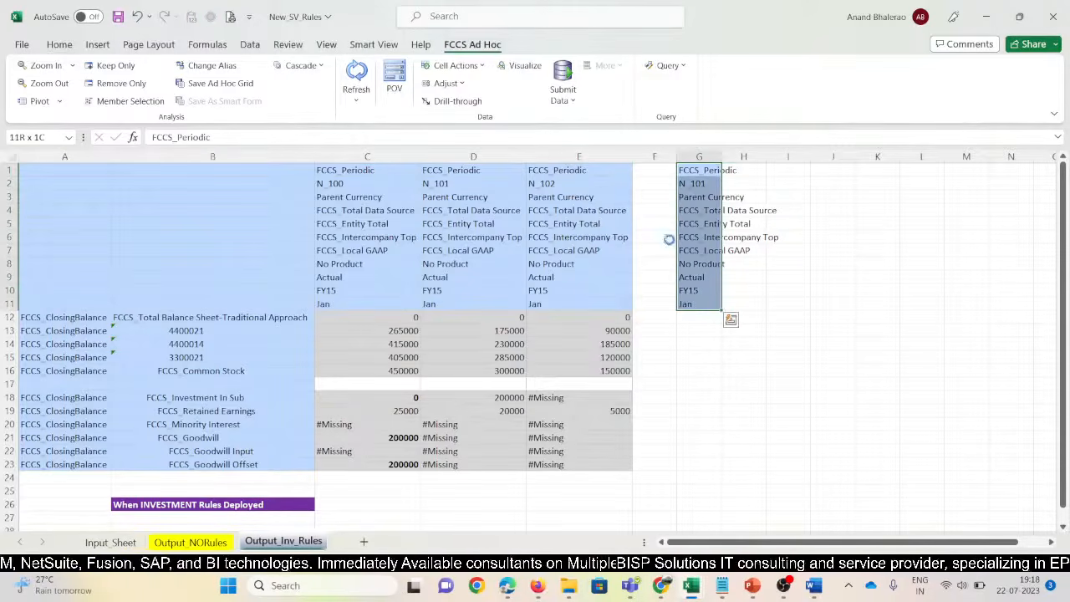
key("ctrl+c")
key("Right")
key("shift+Right")
key("ctrl+v")
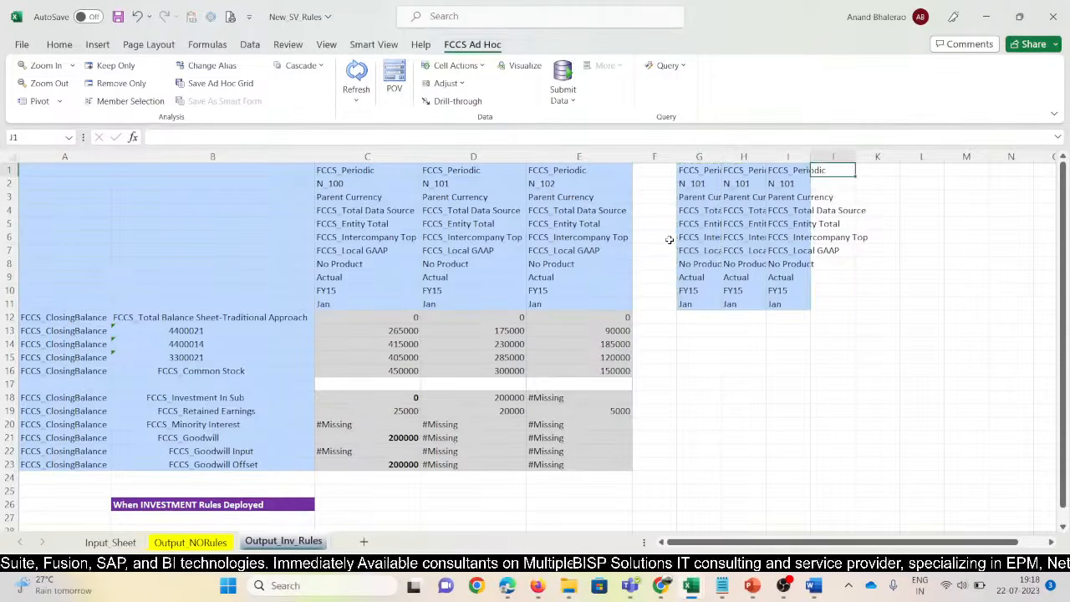
key("Down")
Paste Proportion, Elimination and Contribution from 11670_SV into the new columns and refresh their values
key("alt+Tab")
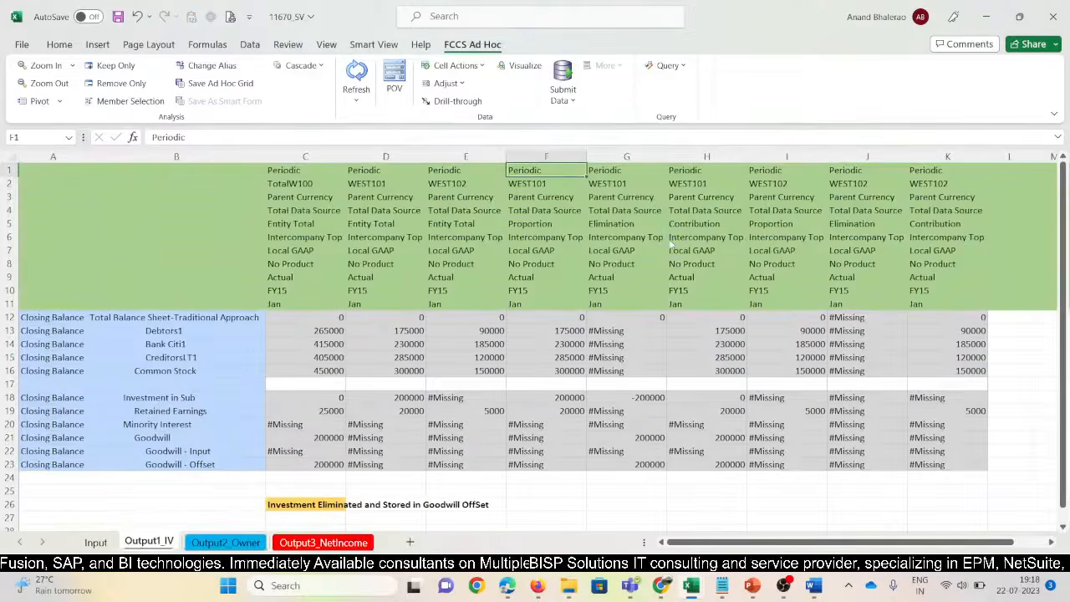
key("Down")
key("Down")
key("Down")
key("Down")
key("shift+Right")
key("shift+Right")
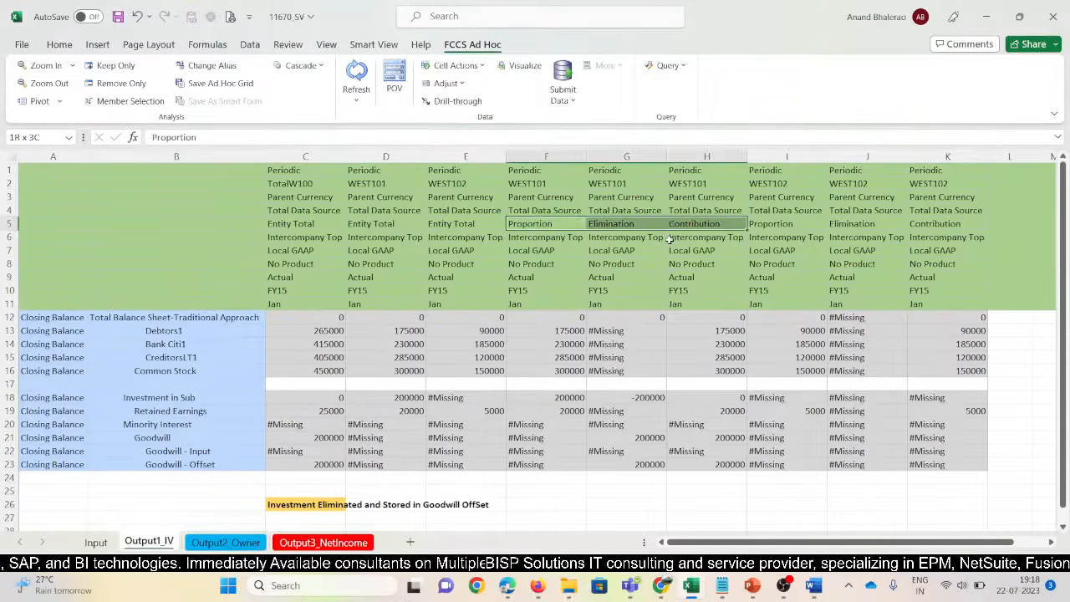
key("ctrl+c")
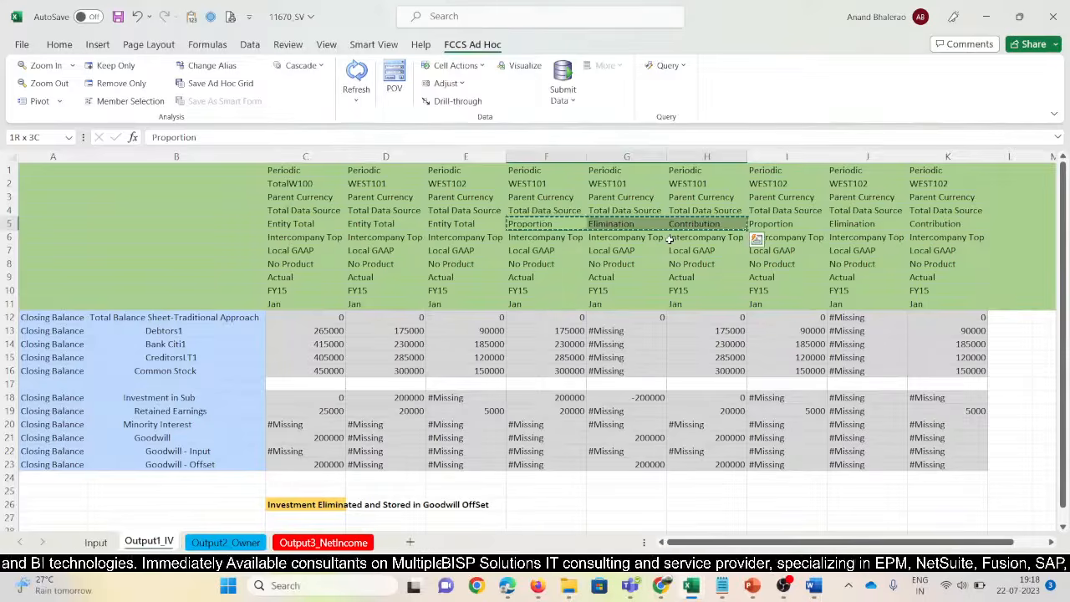
key("Down")
key("Up")
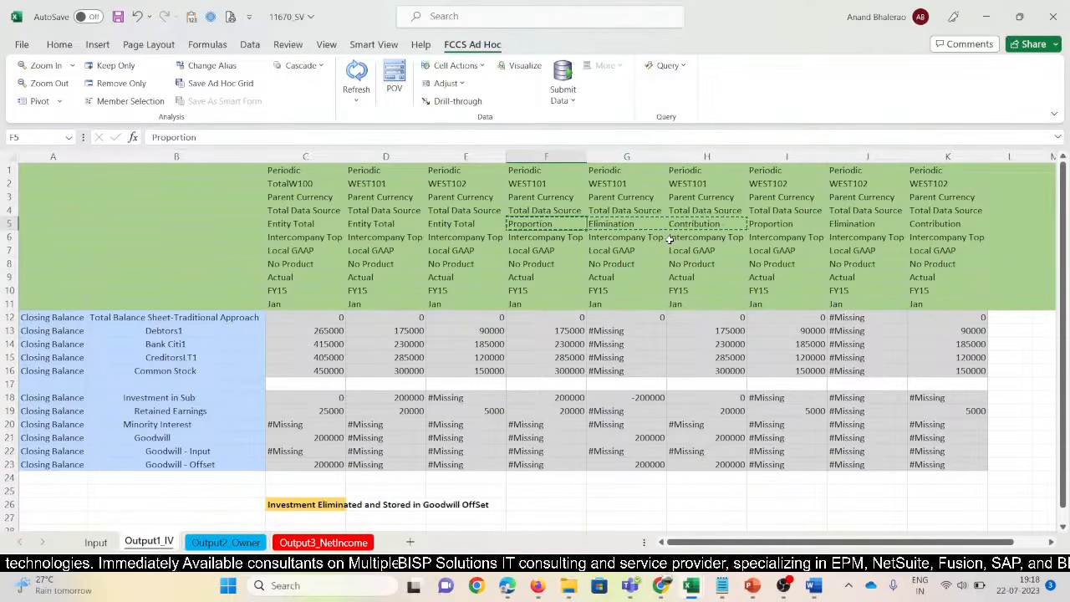
key("alt+Tab")
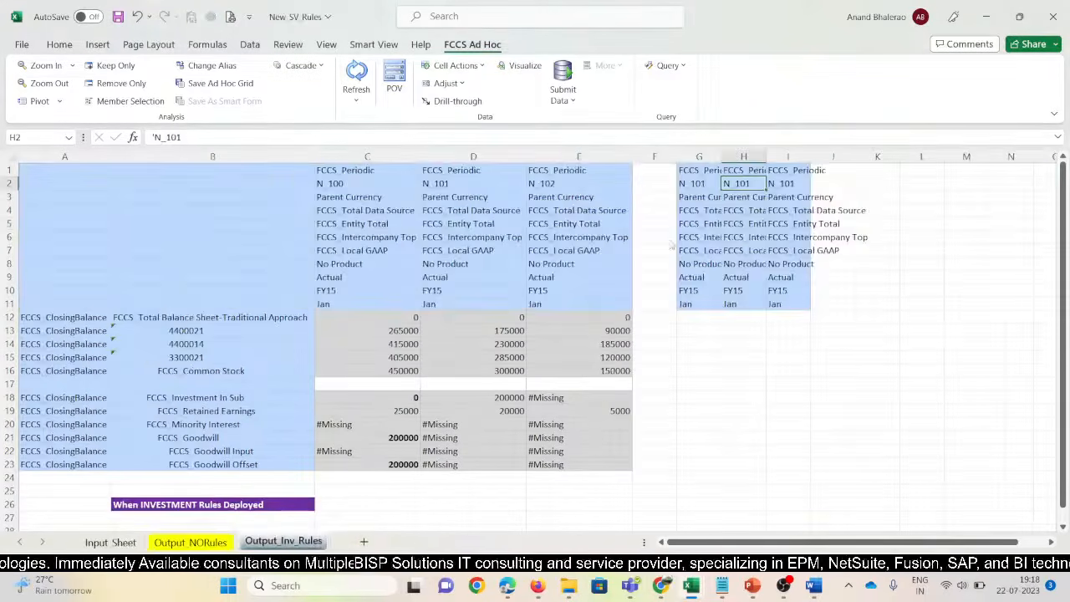
key("Down")
key("Left")
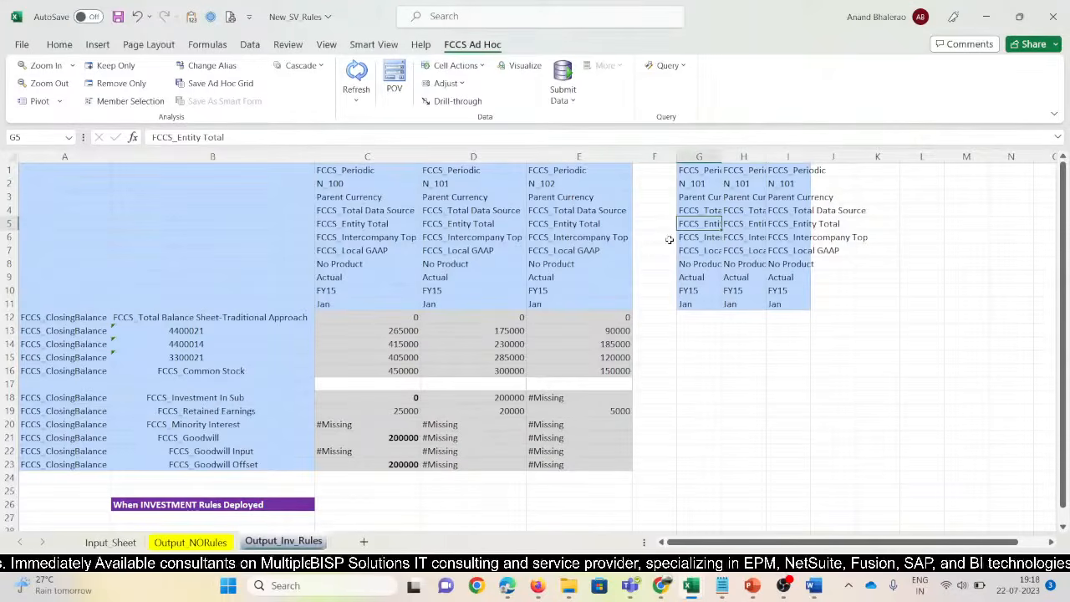
key("ctrl+v")
left_click(363, 73)
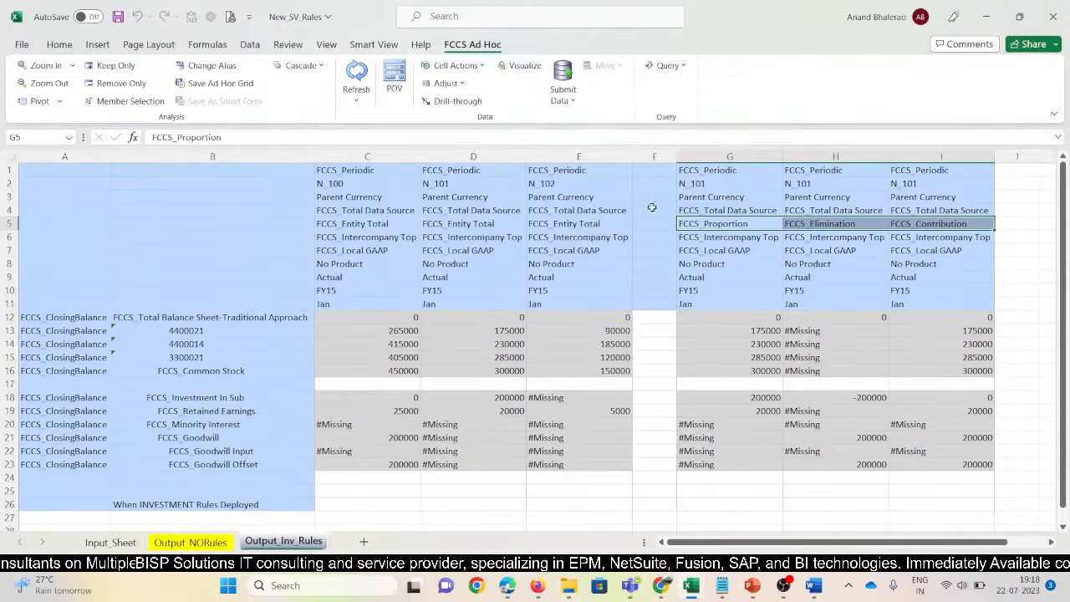
left_click(650, 158)
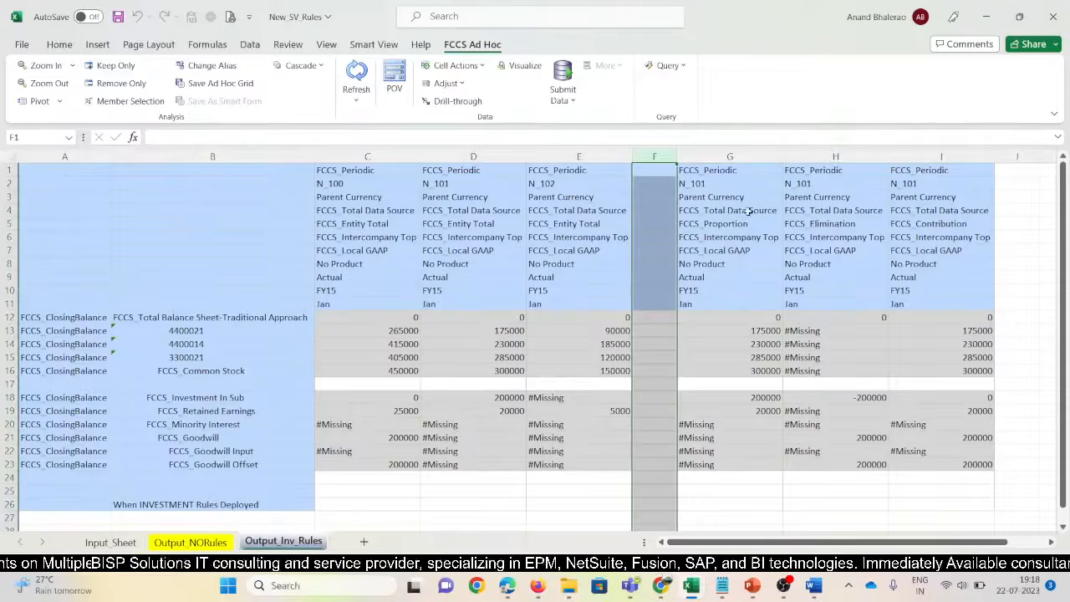
Duplicate the N_101 three-column block into columns K–M and change its entity to N_102
left_click_drag(691, 171, 905, 300)
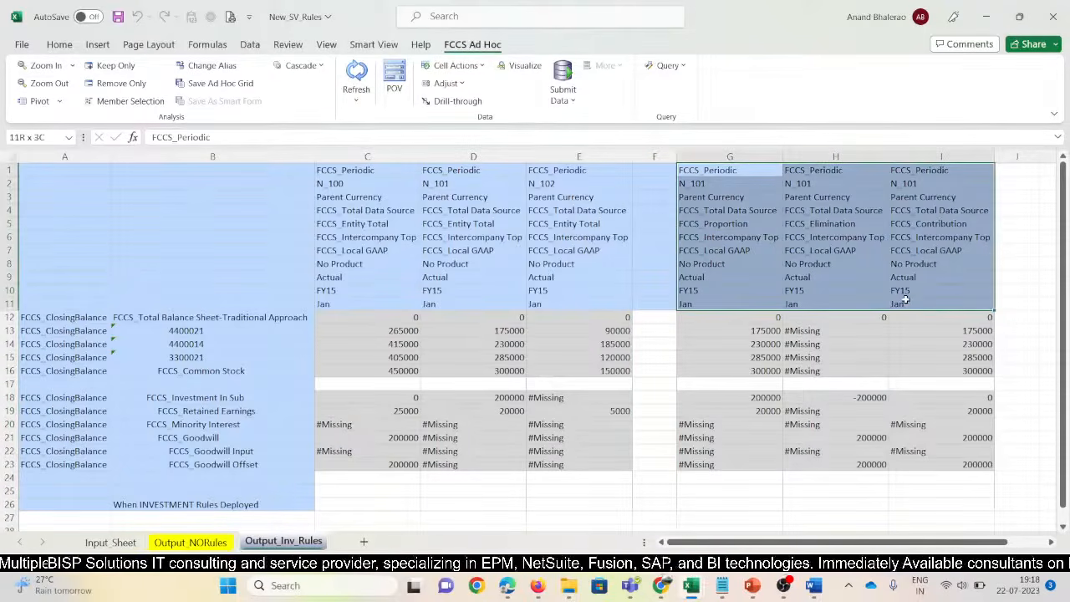
key("ctrl+c")
key("Right")
key("Right")
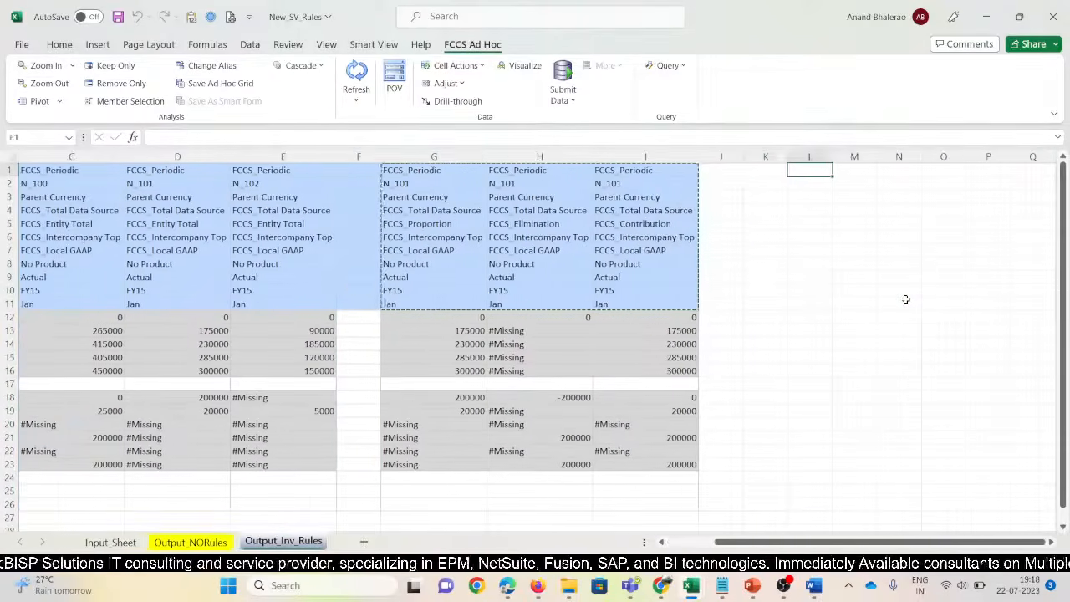
key("ctrl+v")
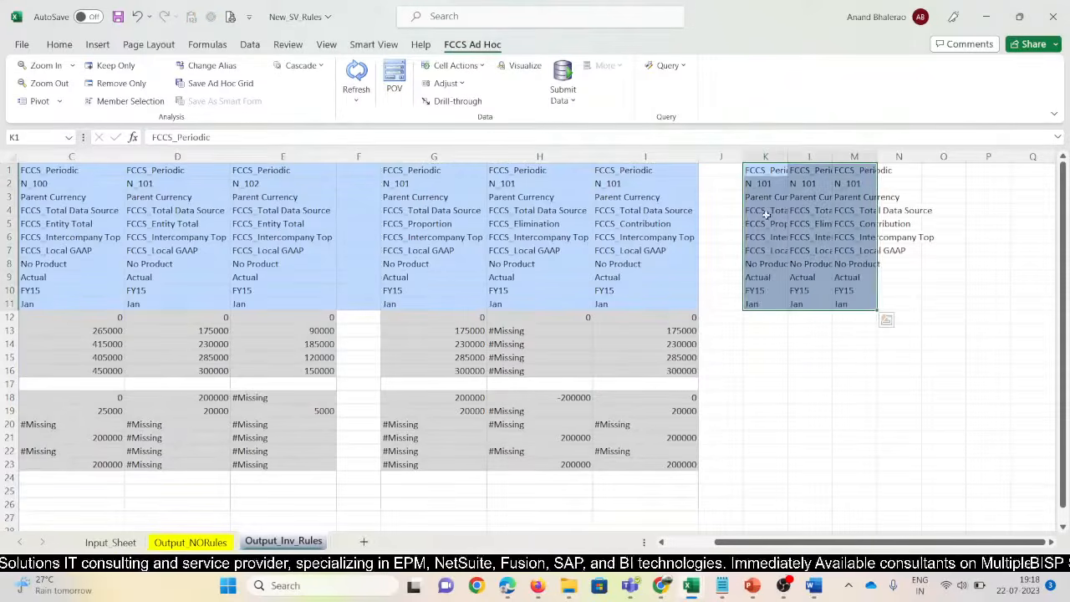
left_click(758, 184)
key("BackSpace")
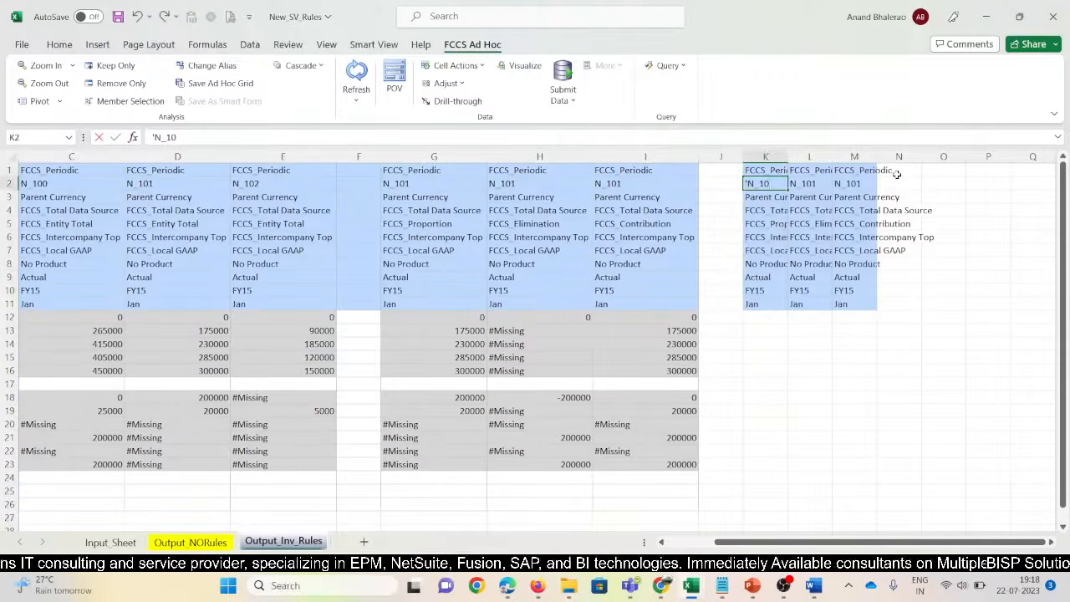
key("Return")
key("Up")
key("ctrl+c")
left_click_drag(809, 183, 855, 183)
key("ctrl+v")
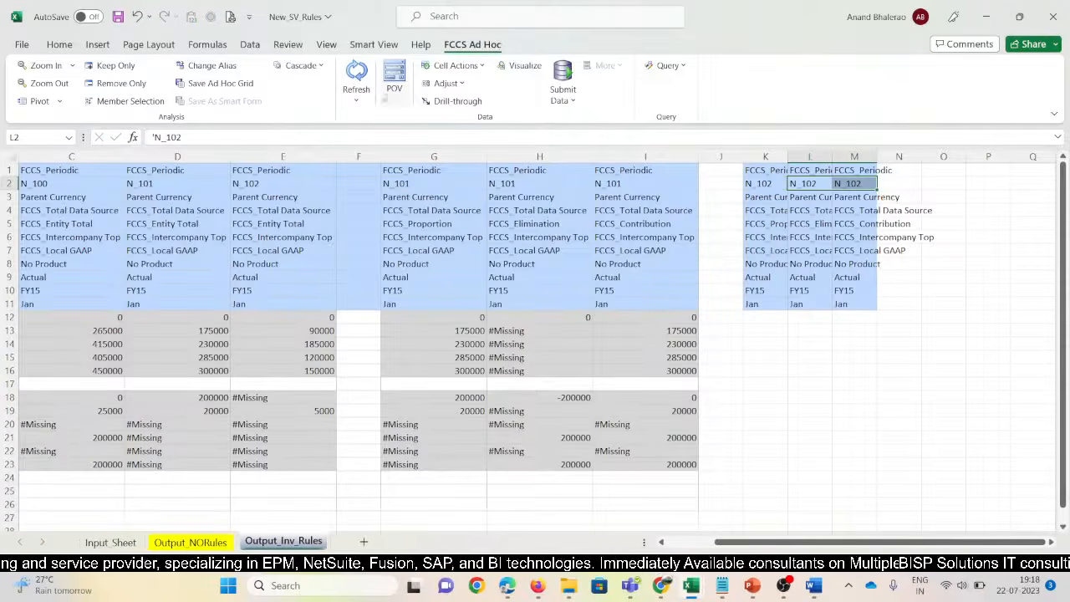
Refresh to retrieve the N_102 values and narrow the empty separator columns J and F
left_click(356, 75)
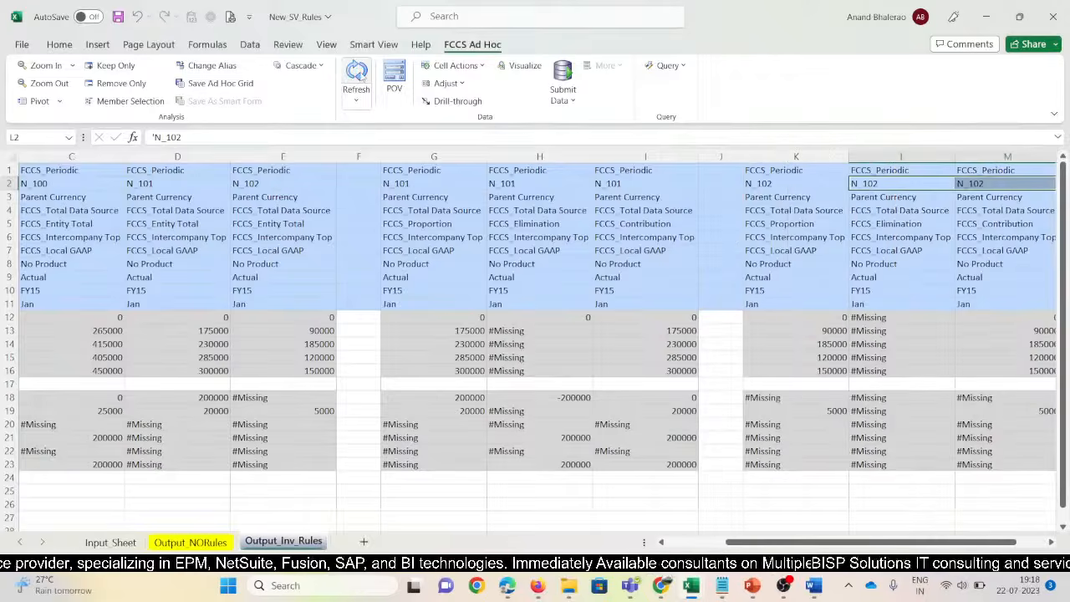
scroll(785, 109, "up", 4)
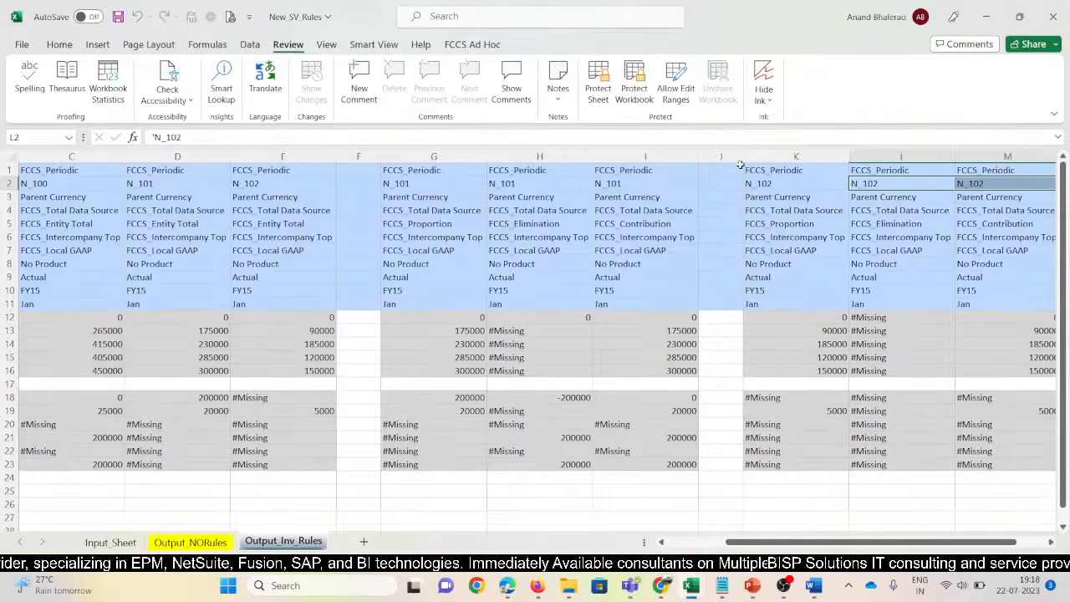
left_click_drag(740, 165, 719, 165)
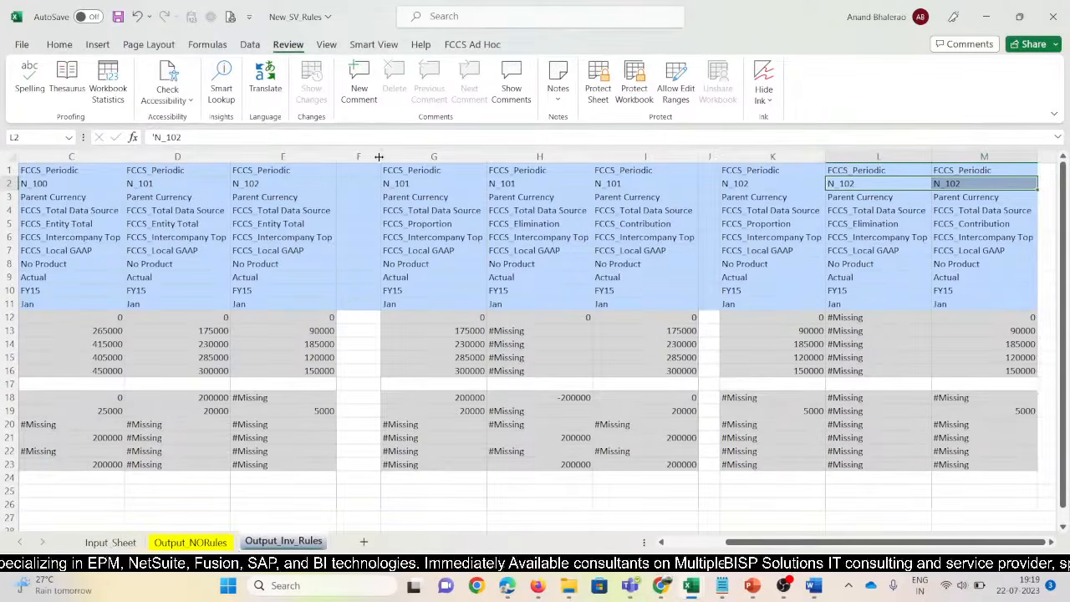
left_click_drag(379, 157, 364, 157)
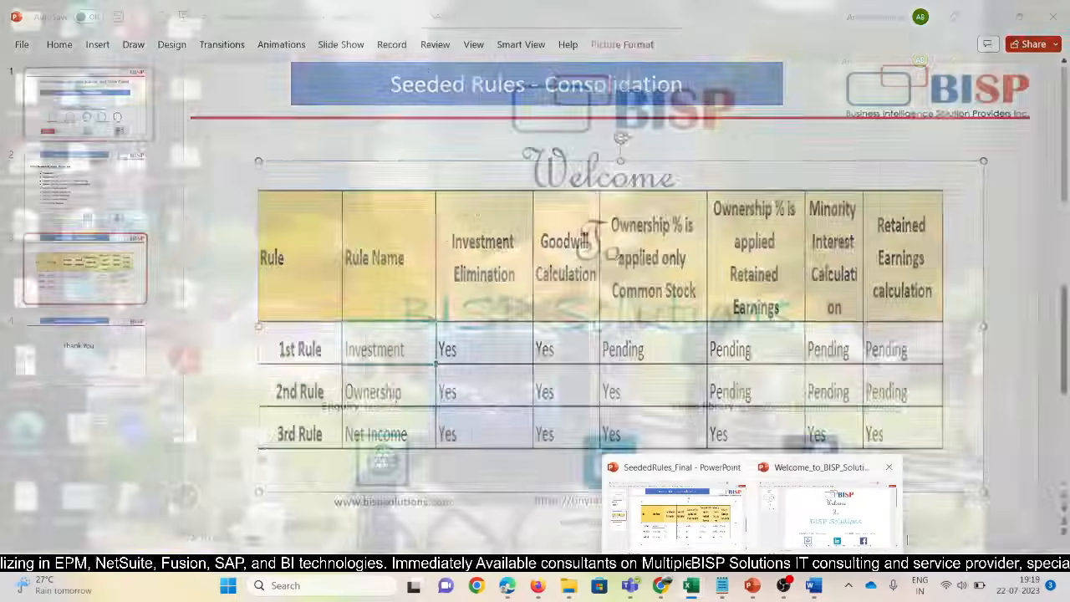
Narrow the account-name column B so the entity blocks fit side by side
left_click(928, 506)
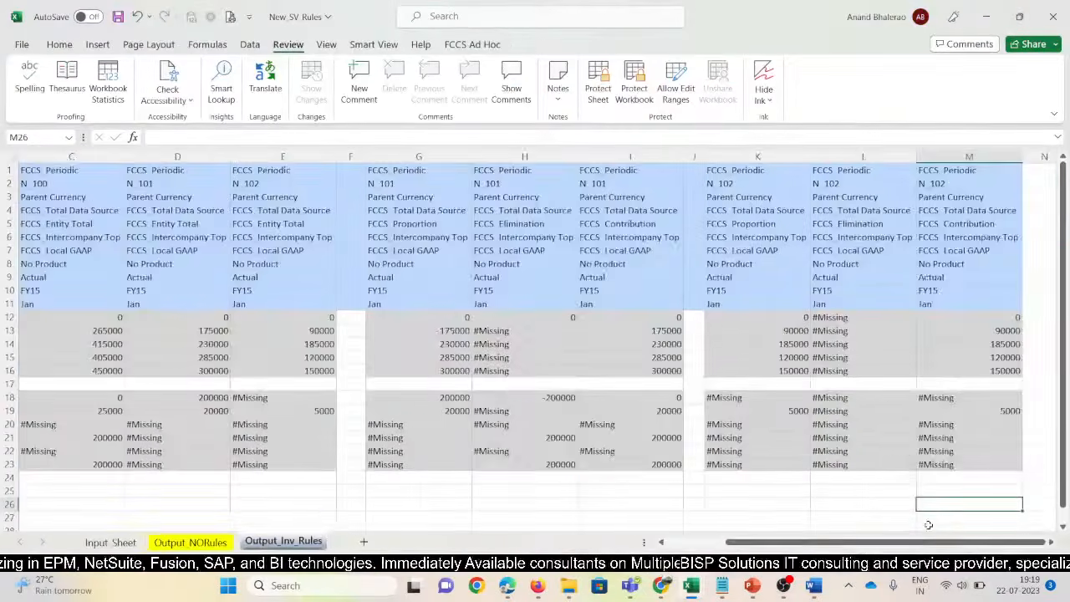
left_click_drag(927, 542, 857, 542)
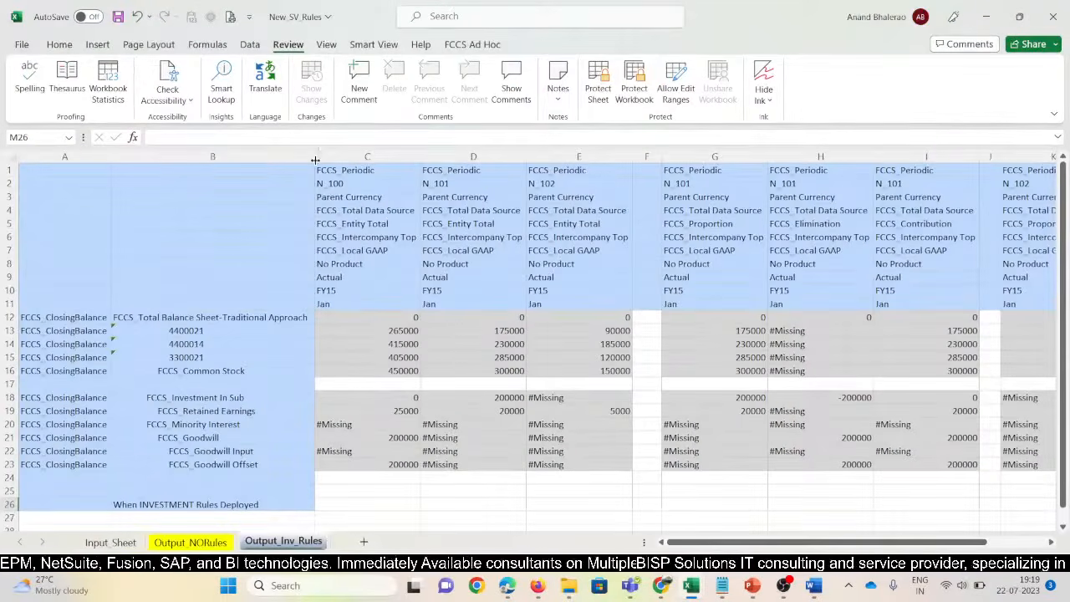
left_click_drag(315, 159, 257, 159)
Compare N_100, N_101 and N_102 values row by row from Debtors down to Investment in Sub
left_click(446, 331)
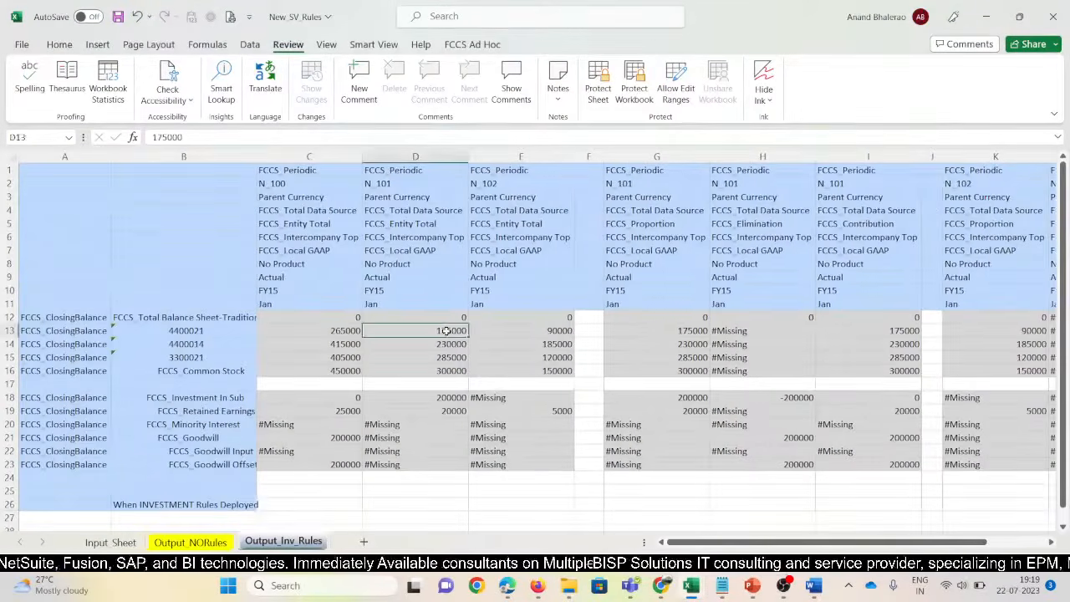
left_click_drag(446, 331, 527, 331)
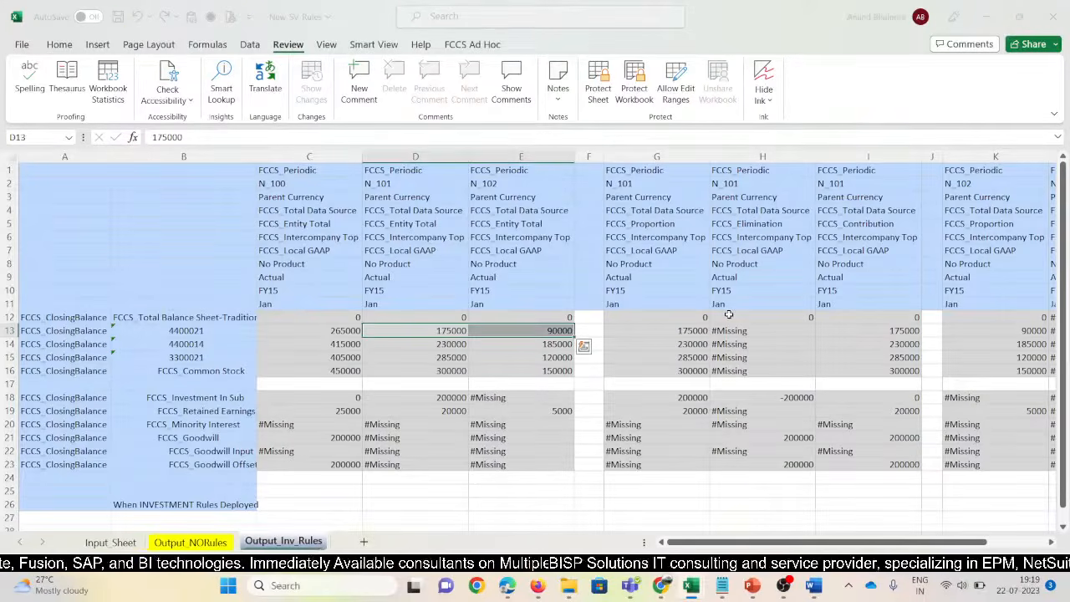
key("Down")
key("shift+Right")
key("Down")
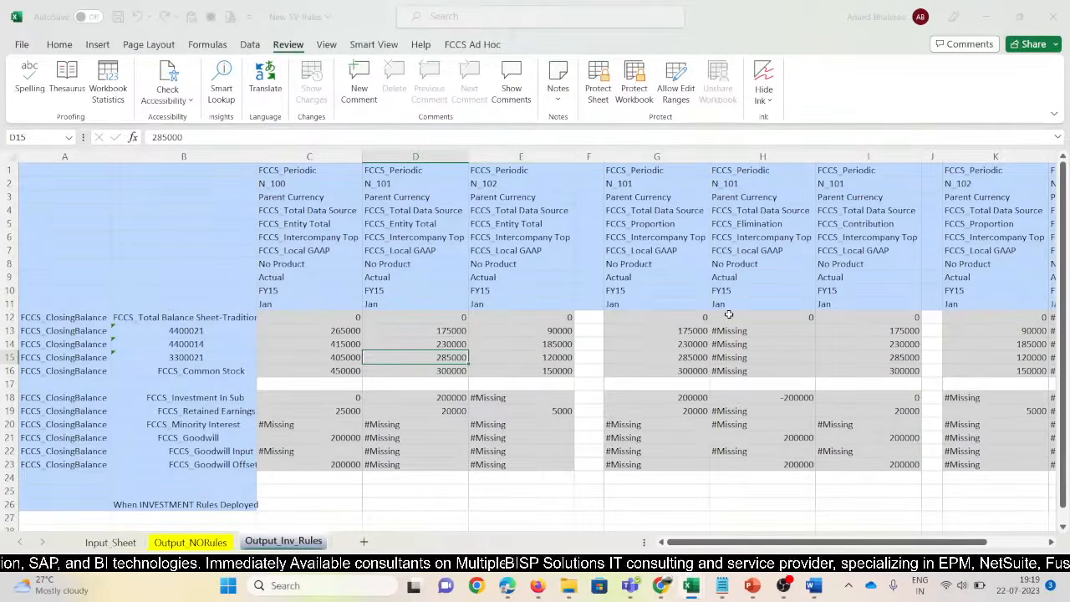
key("shift+Right")
key("Down")
key("shift+Right")
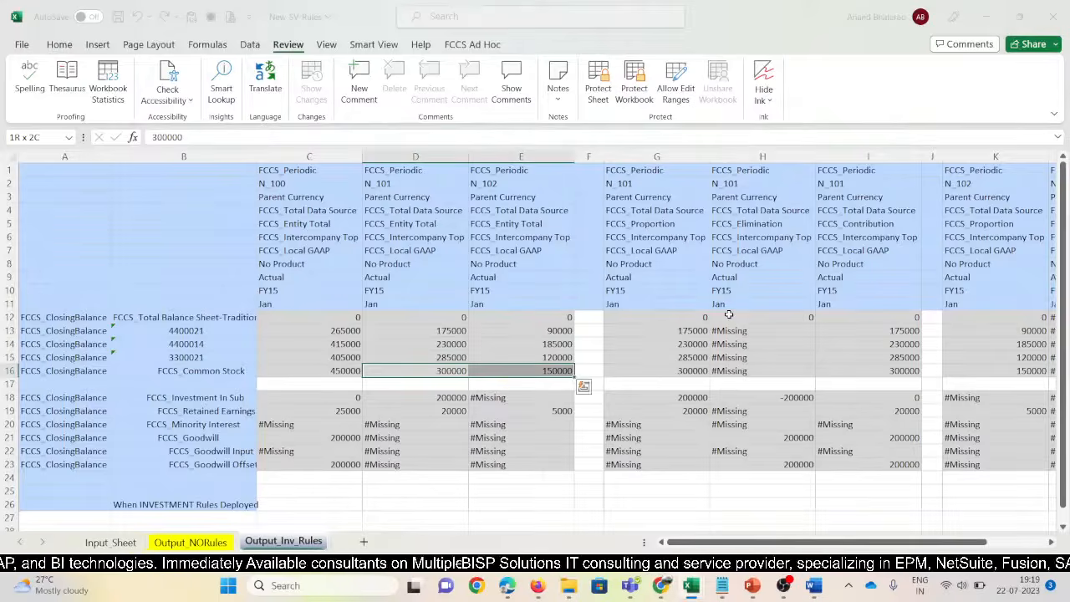
key("Left")
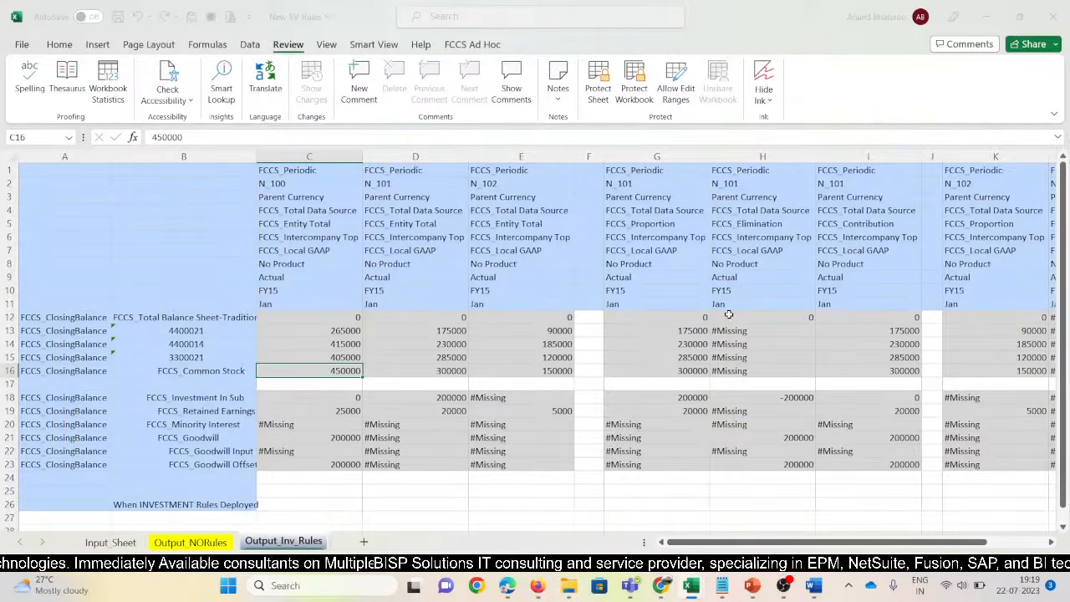
key("Down")
key("Down")
key("Right")
key("Right")
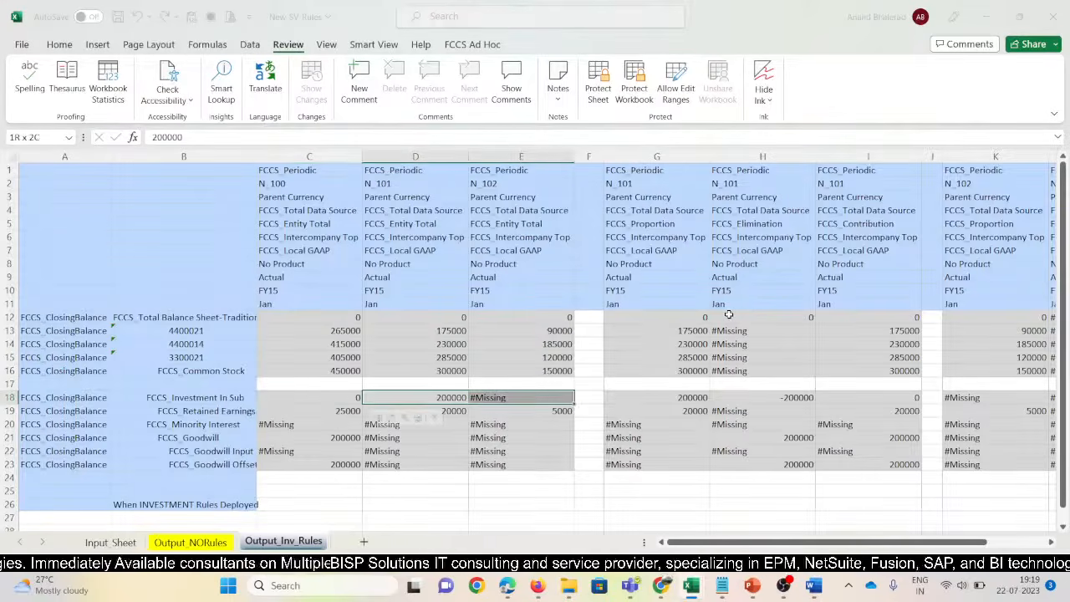
key("Left")
key("Left")
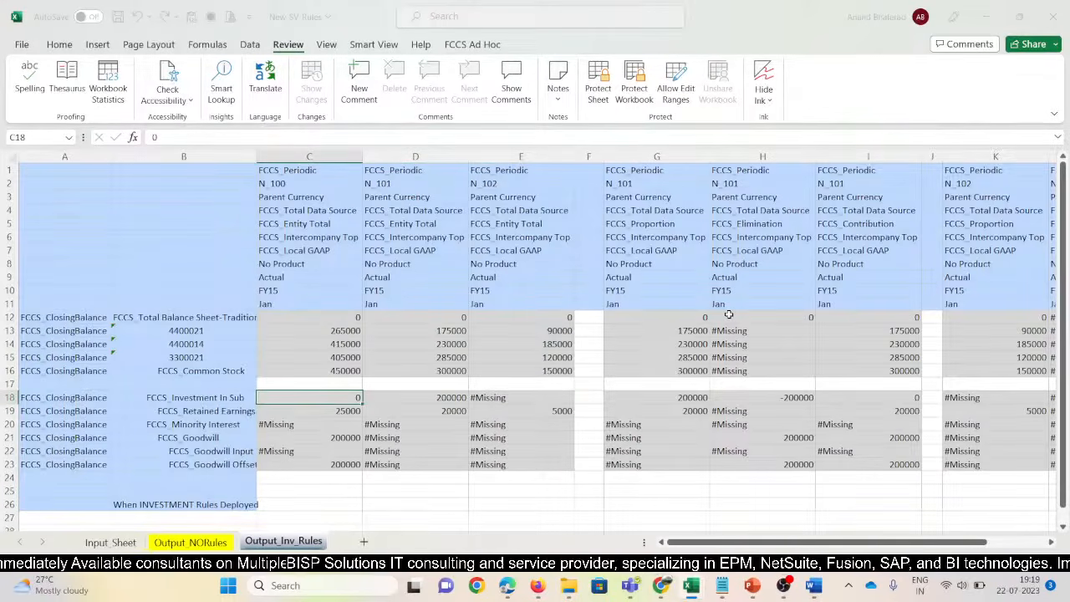
left_click(59, 44)
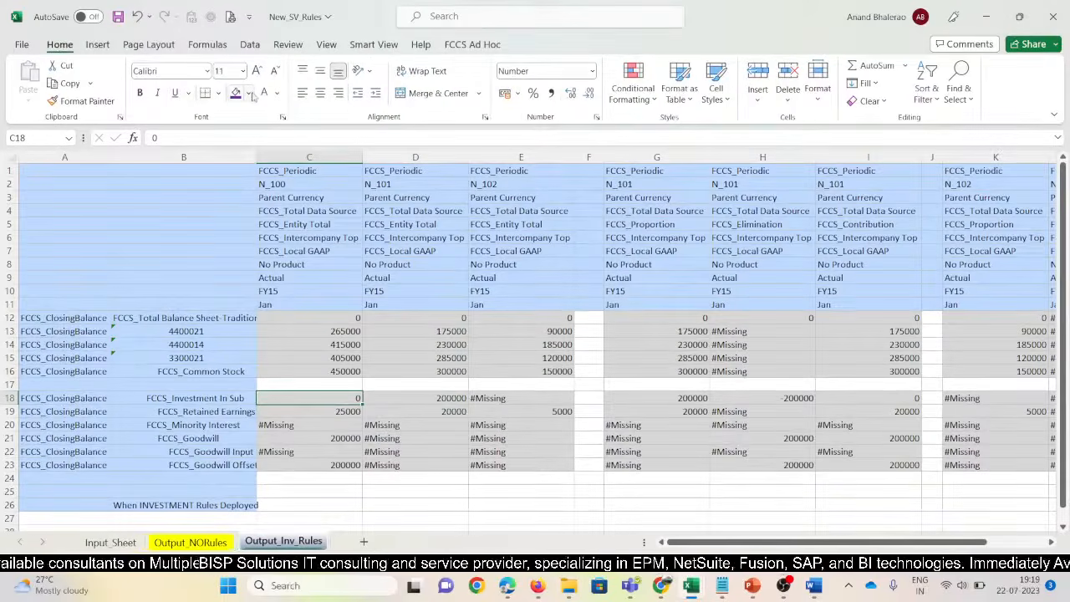
Fill N_100's Investment in Sub cell C18 with gold
left_click(248, 93)
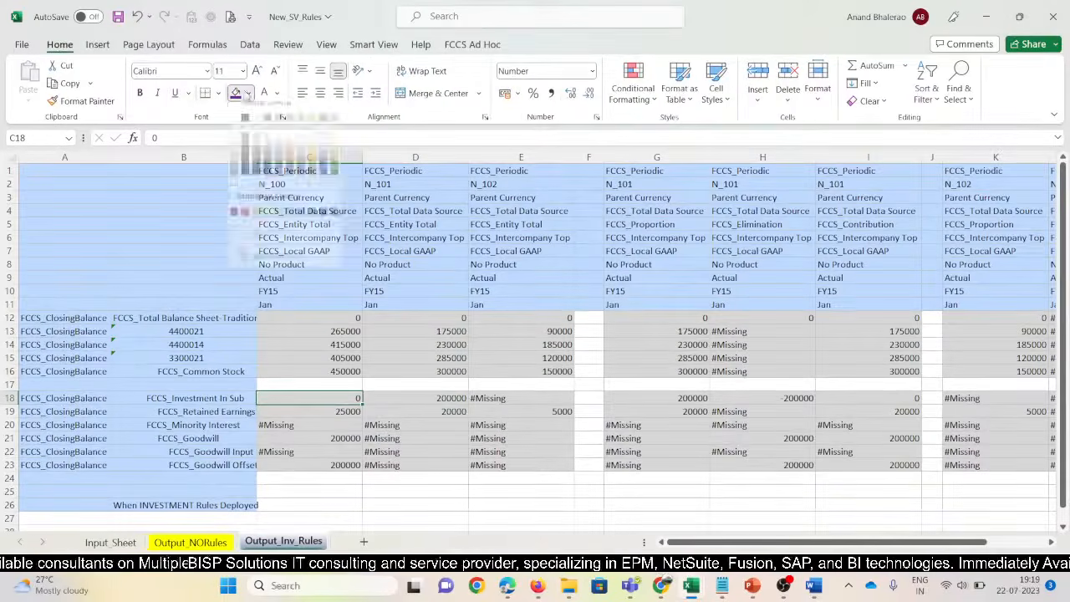
left_click(312, 166)
left_click(447, 489)
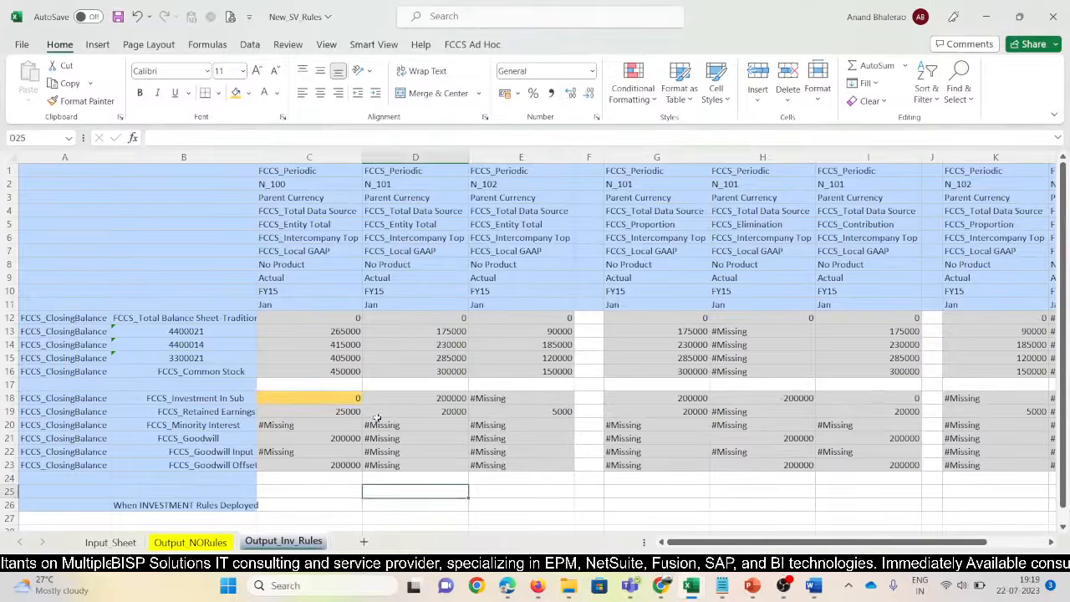
left_click(340, 398)
Fill the consolidation scenario workbook's Investment in Subsidiary cell G10 yellow, then return to New_SV_Rules
key("alt+Tab")
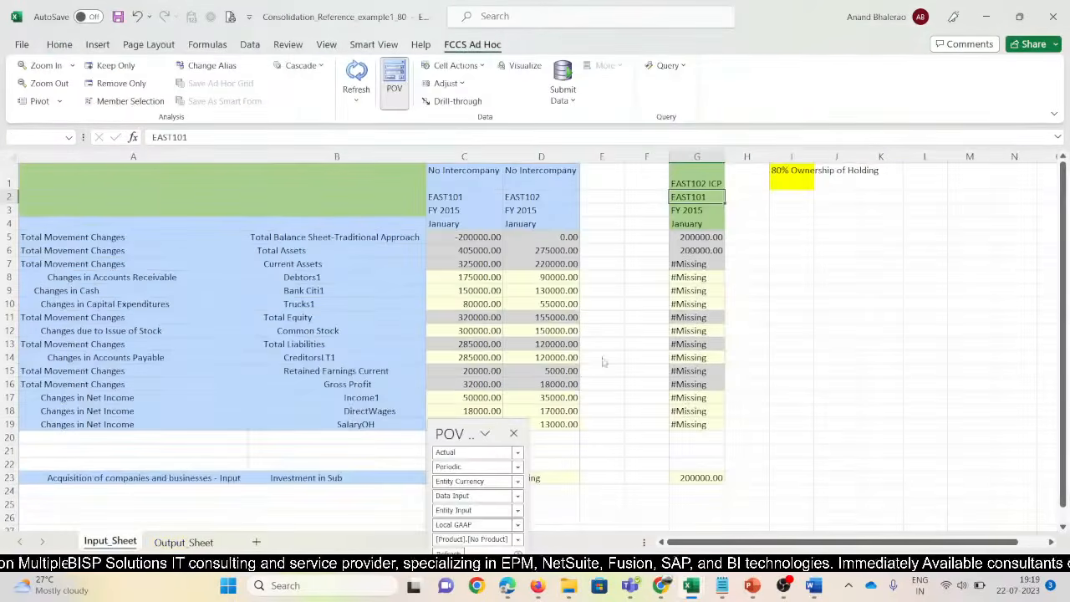
key("alt+Tab")
key("alt+Tab")
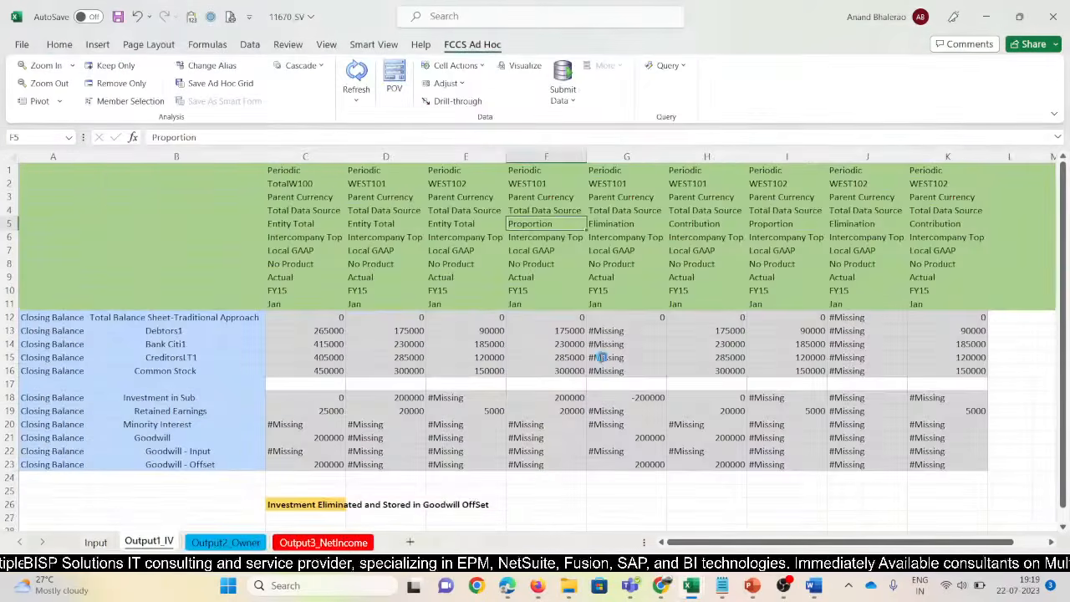
key("alt+Tab")
key("alt+Tab")
key("alt+Tab")
key("alt+Tab")
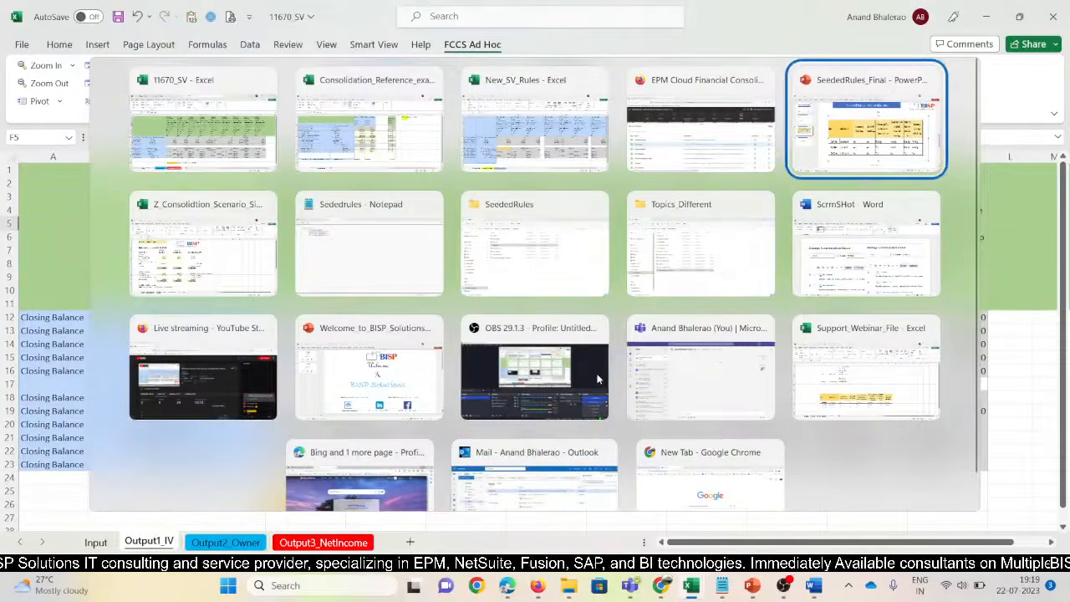
key("alt+Tab")
left_click(454, 316)
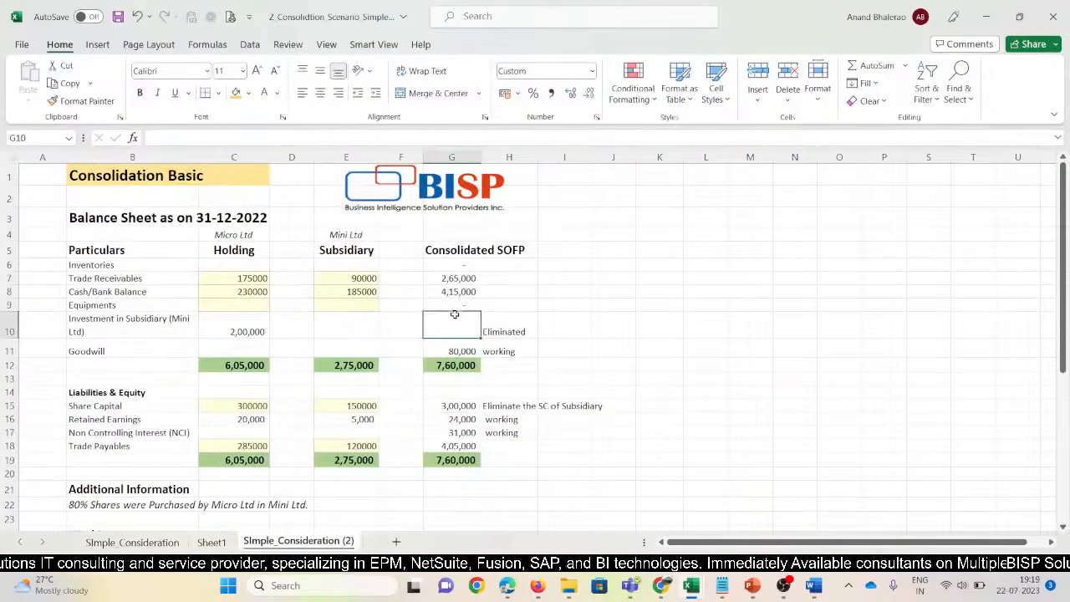
left_click(236, 93)
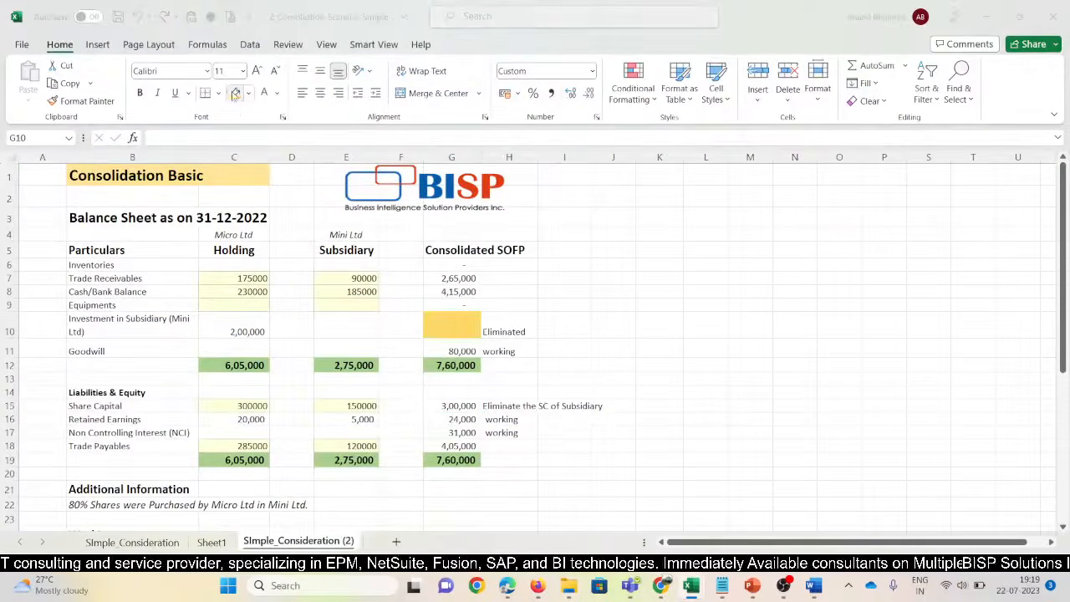
key("alt+Tab")
key("alt+Tab")
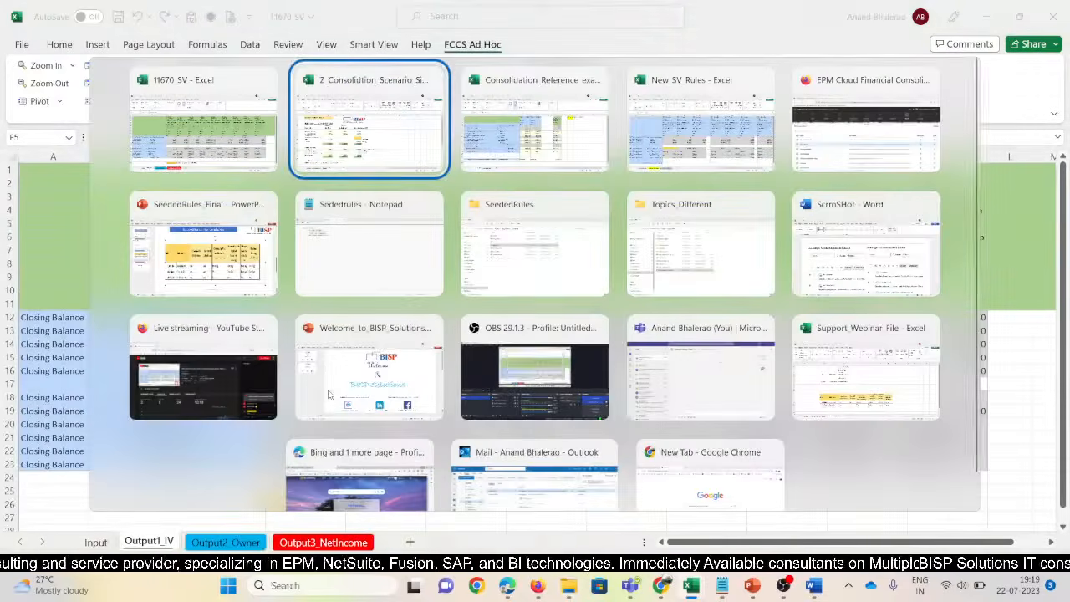
key("alt+Tab")
key("alt+Tab")
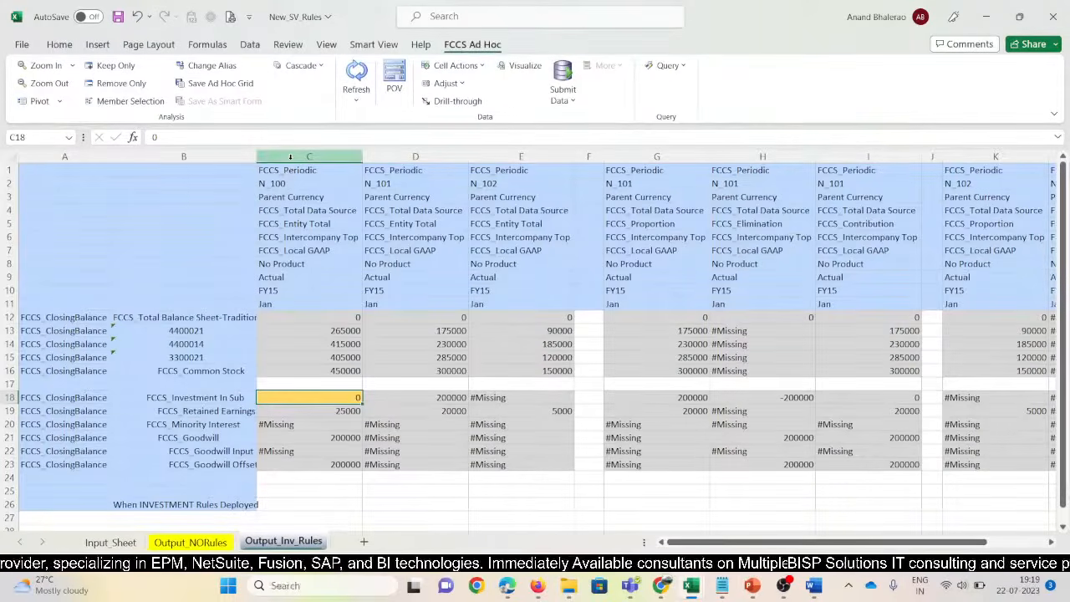
left_click(289, 157)
left_click(778, 397)
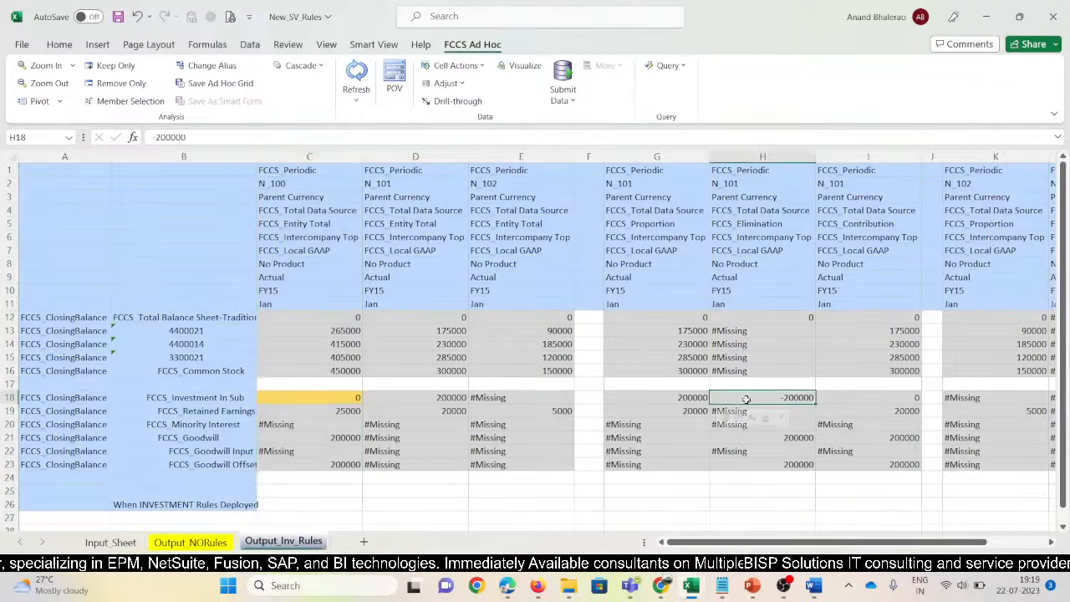
left_click(739, 186)
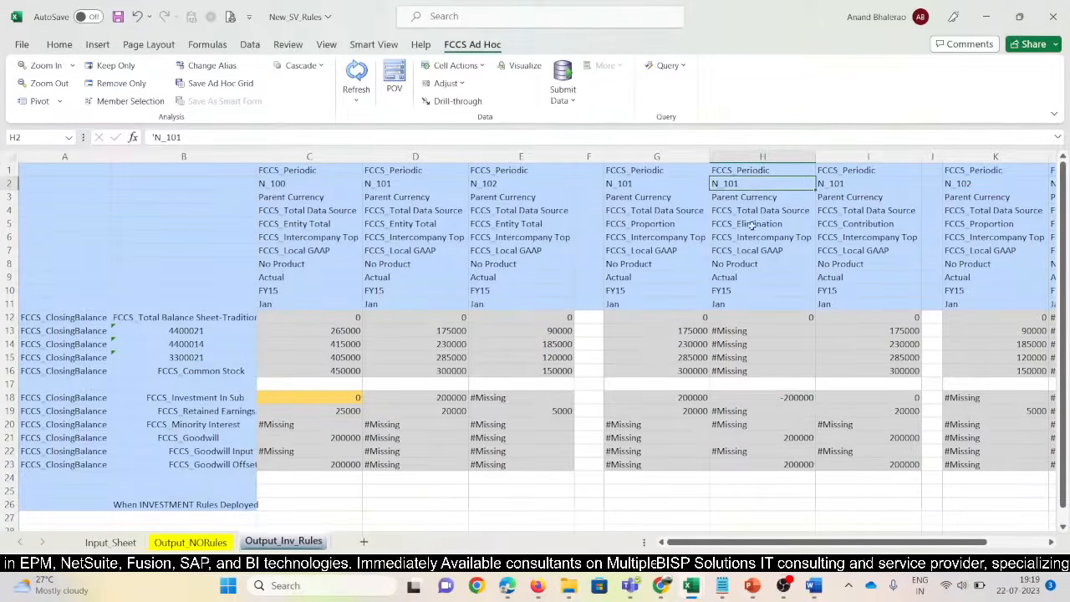
left_click(793, 397)
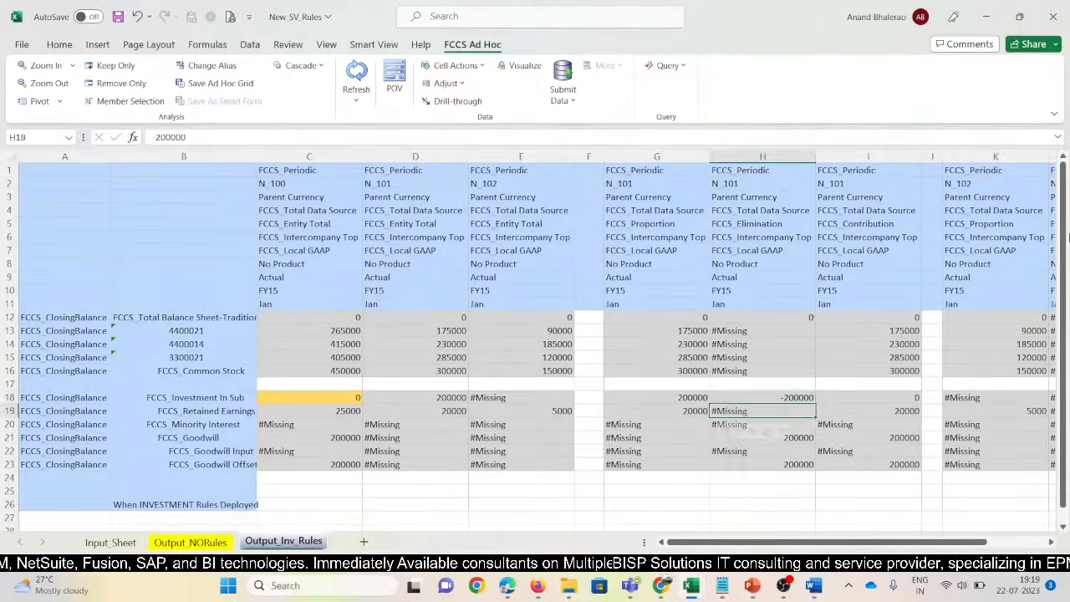
key("Right")
key("Right")
key("Right")
key("Right")
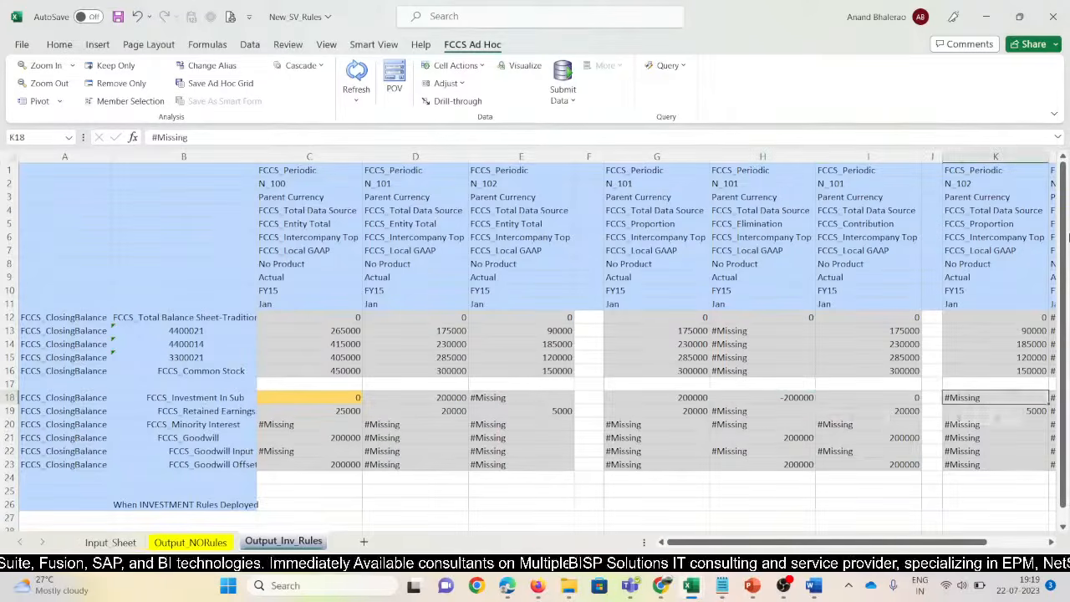
key("Down")
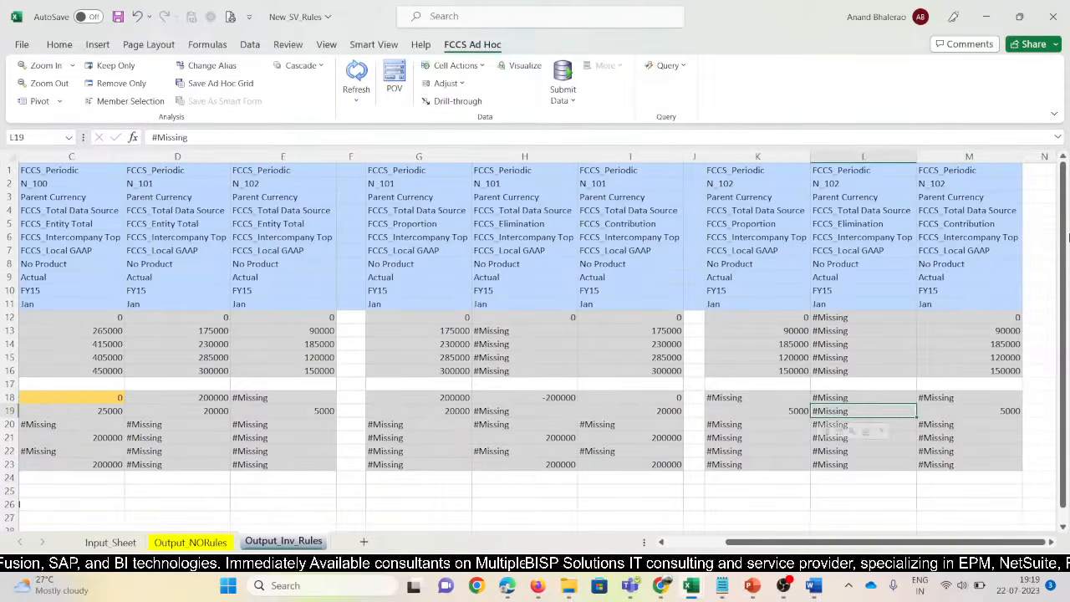
key("Left")
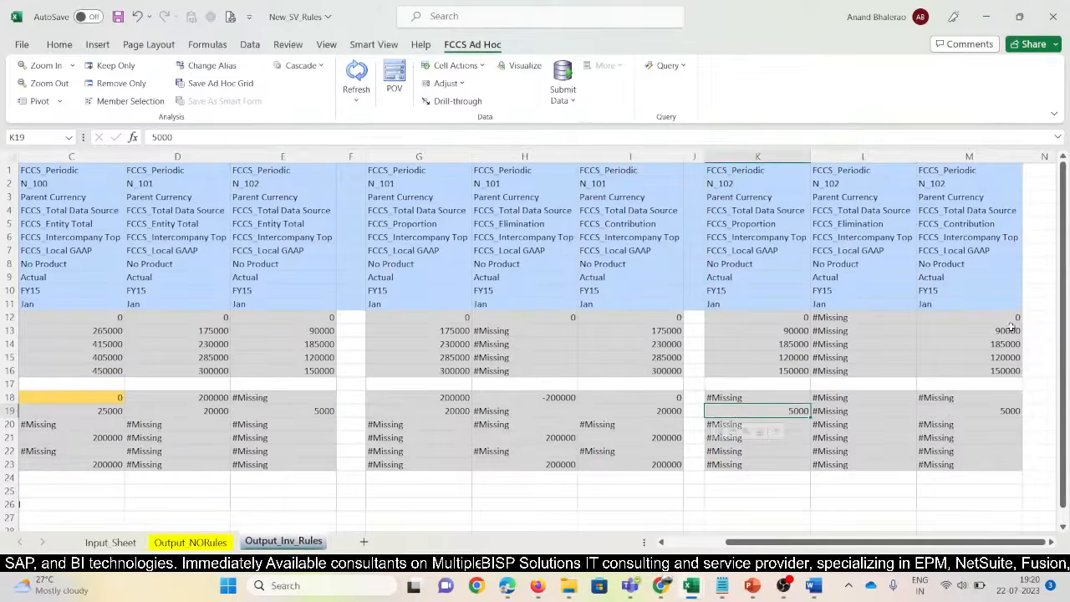
left_click_drag(734, 398, 930, 397)
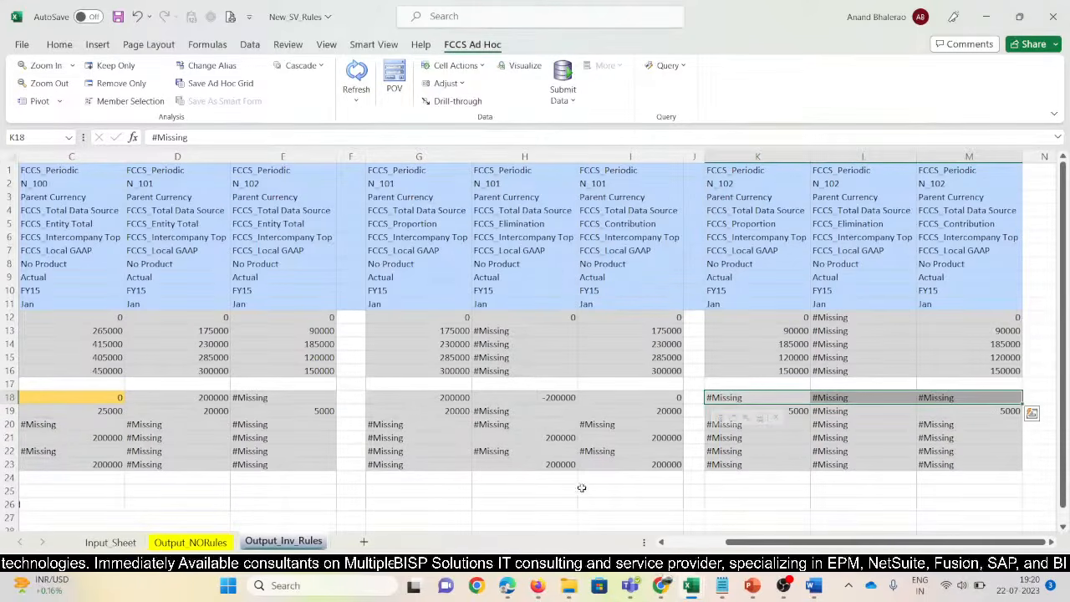
left_click(550, 395)
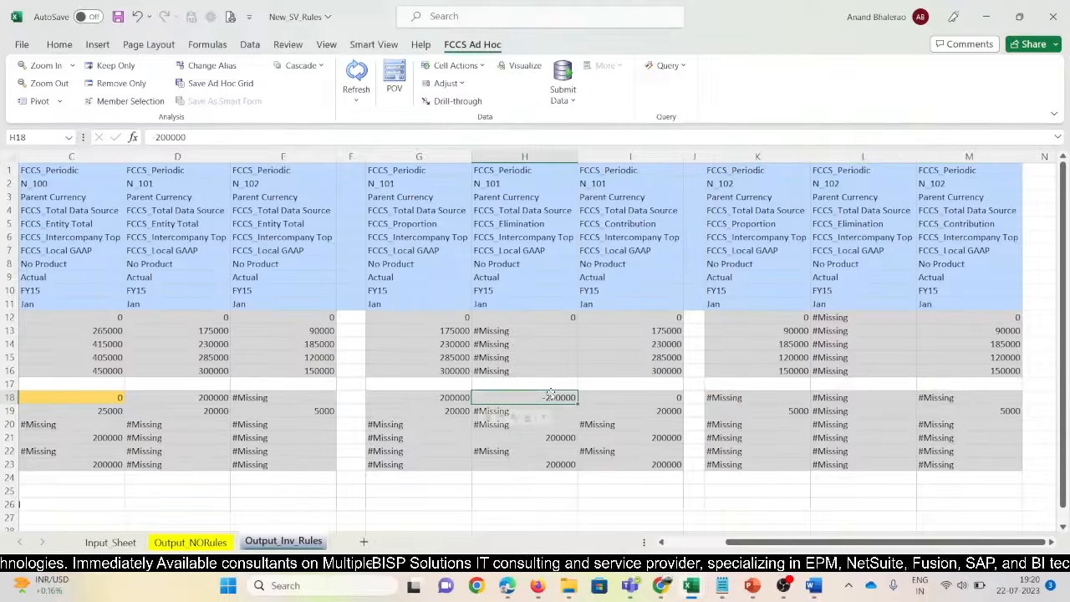
left_click(59, 44)
Fill N_101's -200000 Investment in Sub elimination in H18 orange
left_click(236, 93)
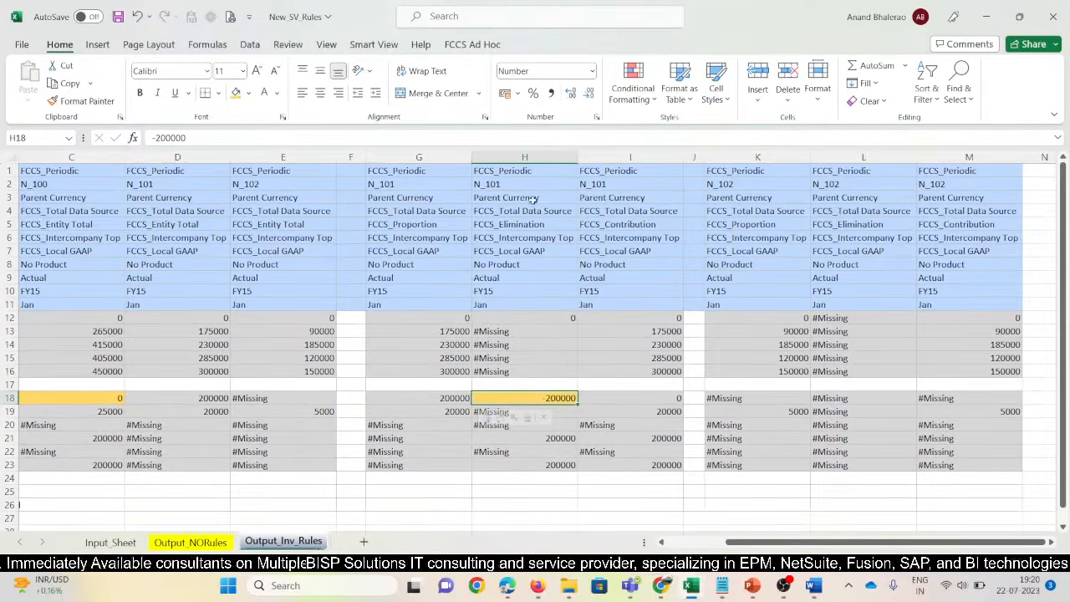
left_click_drag(789, 543, 726, 544)
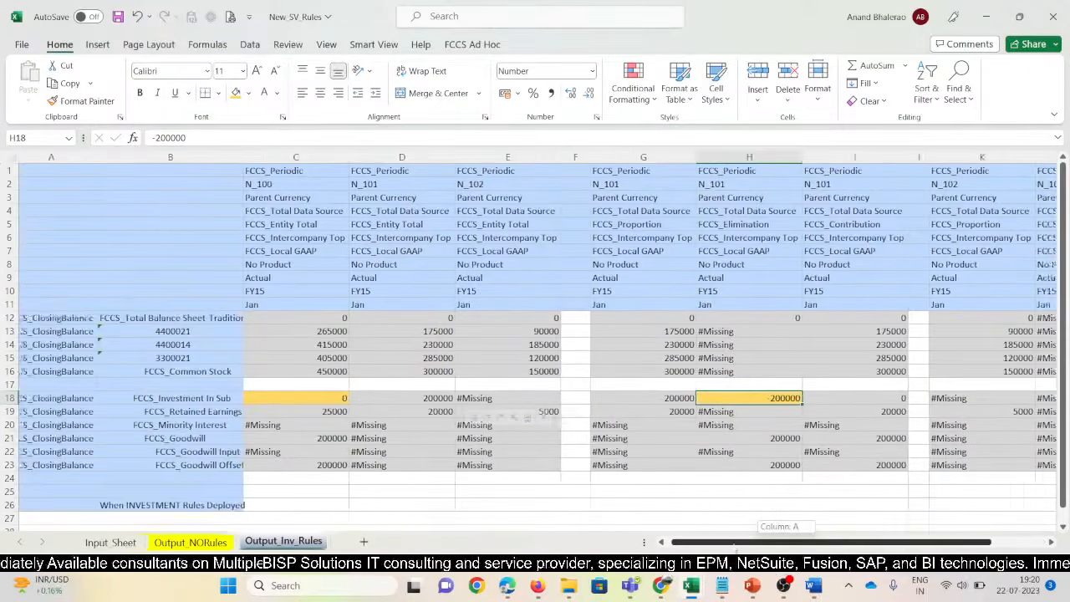
left_click(346, 401)
Shade the 200000 Goodwill Offset cells C23 and H23 pale gold
left_click(353, 465)
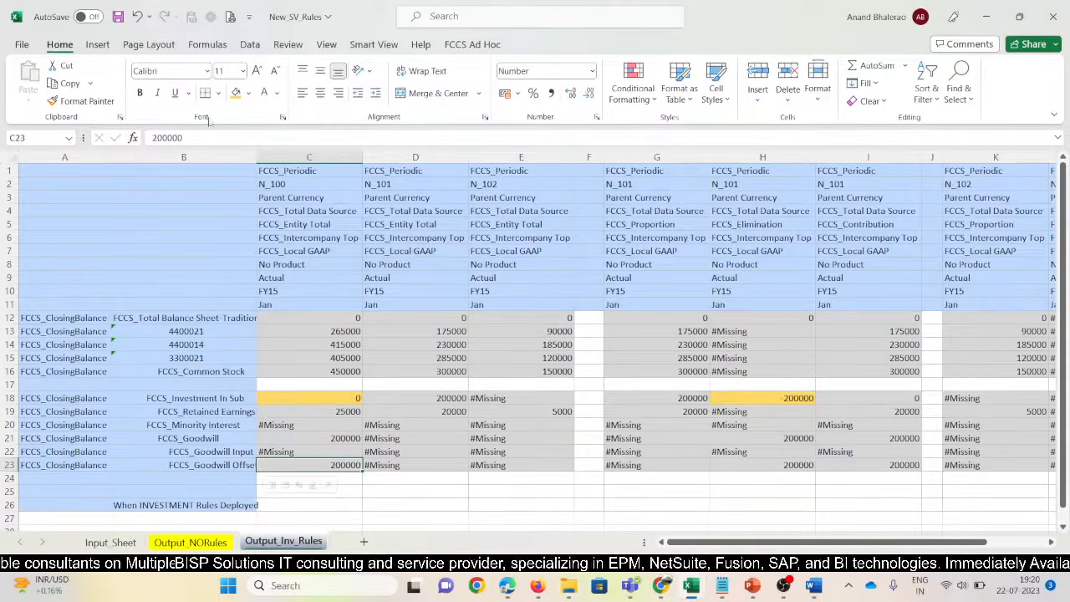
left_click(249, 93)
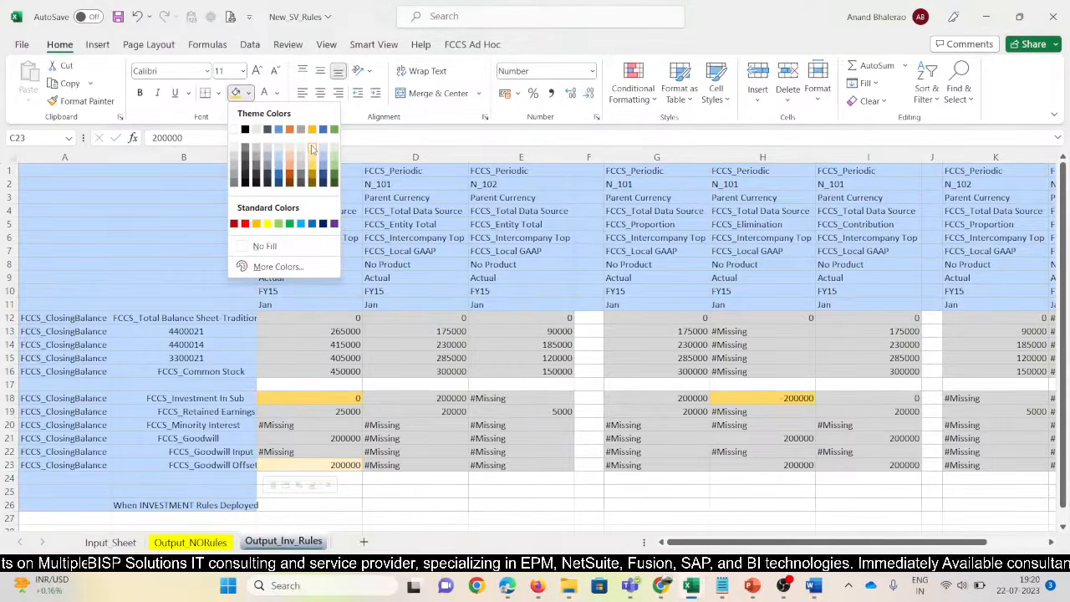
left_click(312, 149)
left_click(795, 465)
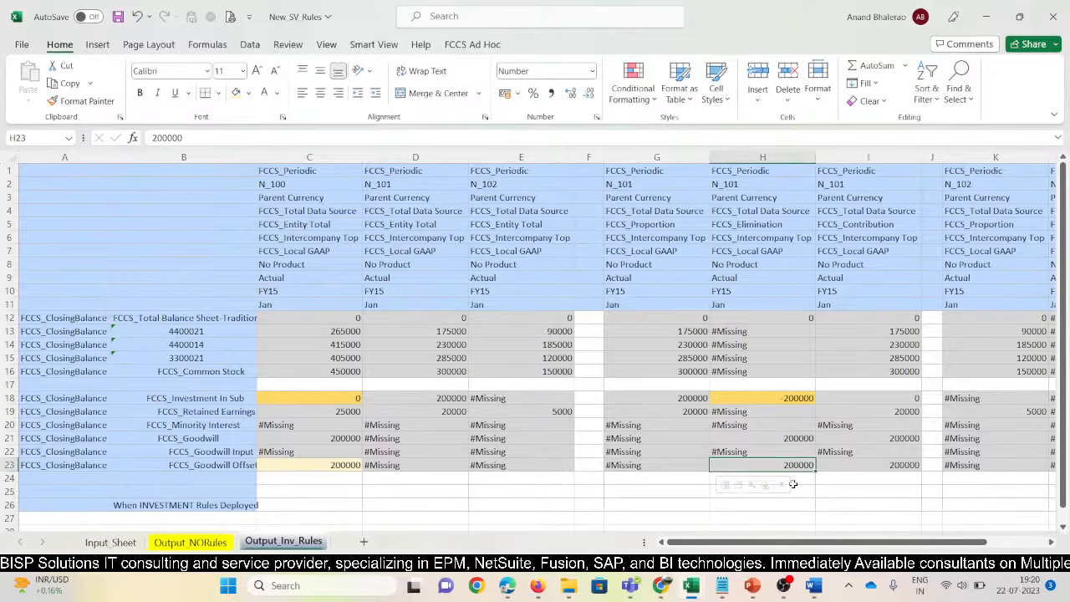
key("F4")
left_click(789, 401)
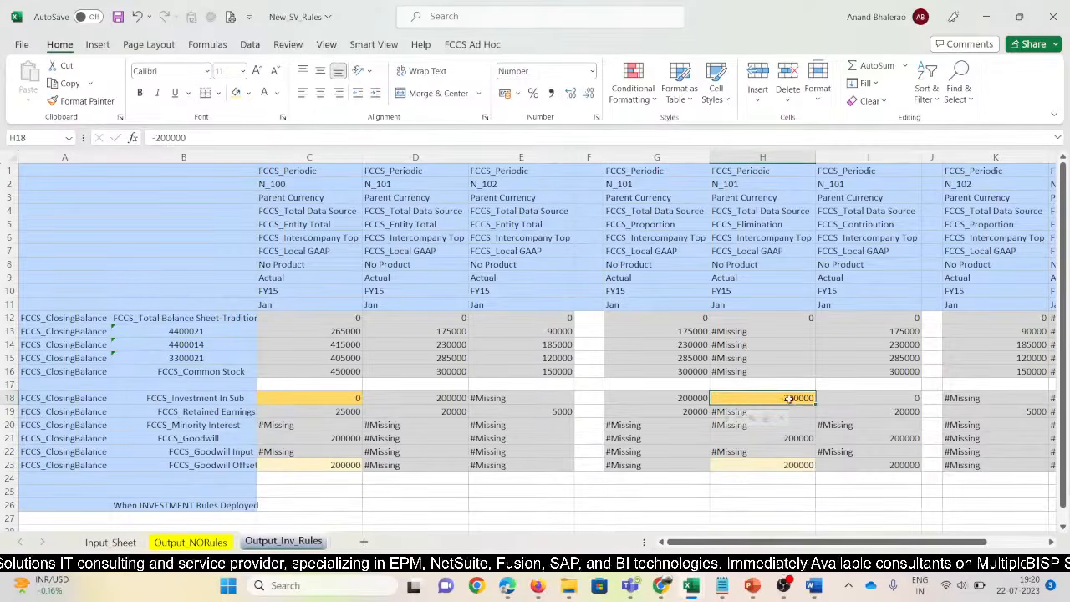
left_click(802, 471)
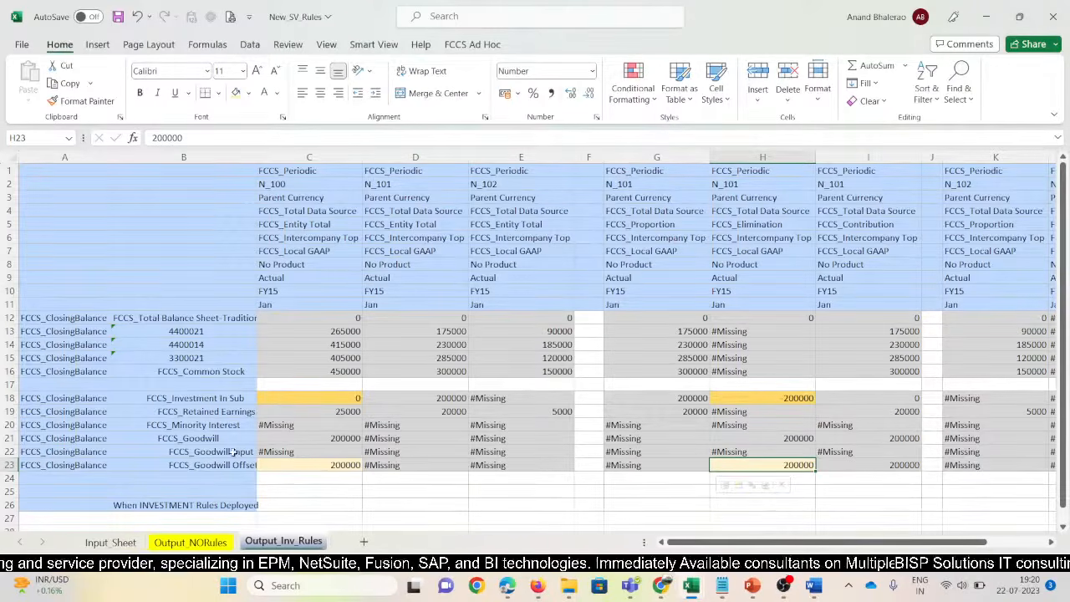
Copy the Output_NORules label's purple heading format and paint it onto the Output_Inv_Rules label
left_click(285, 424)
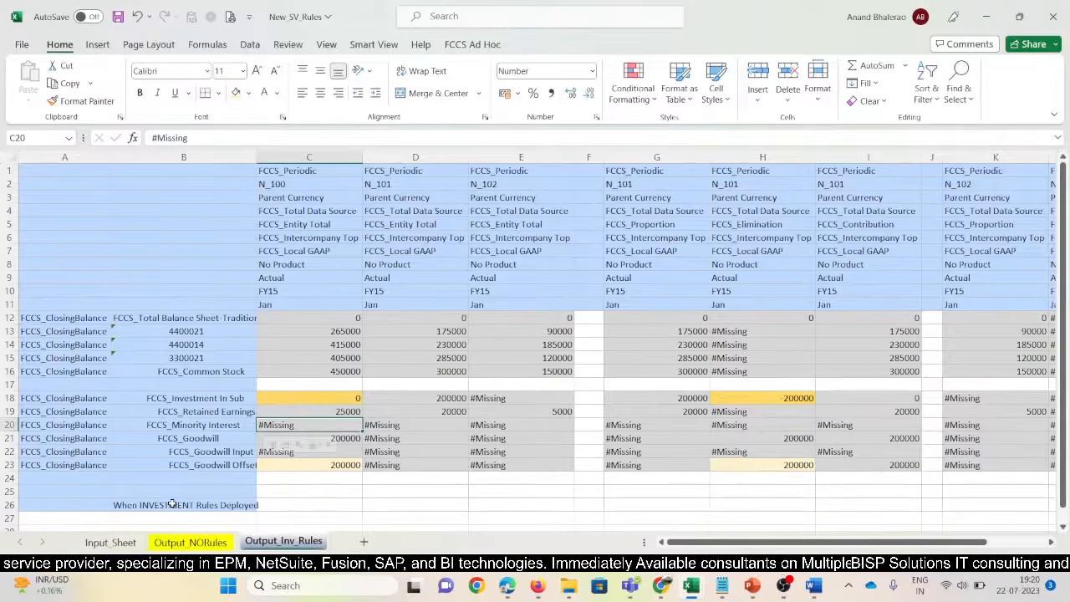
left_click(179, 540)
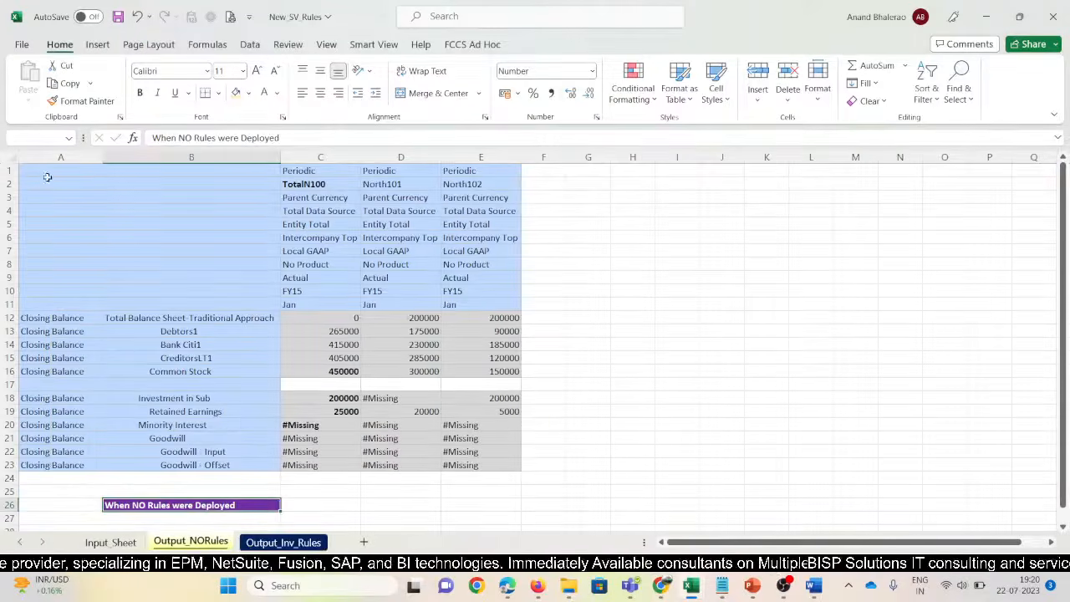
left_click(60, 46)
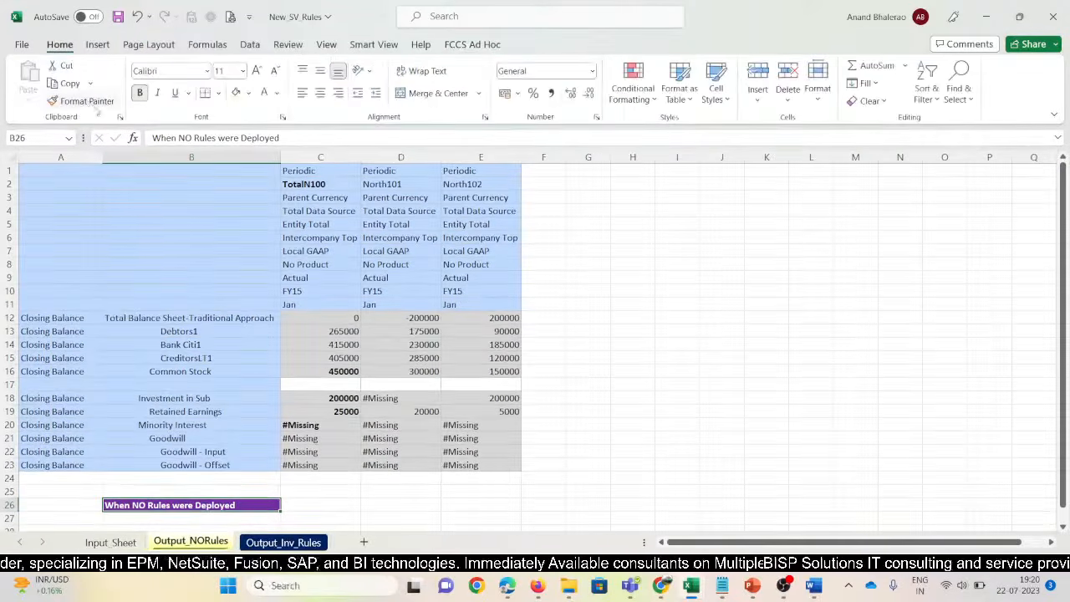
left_click(281, 541)
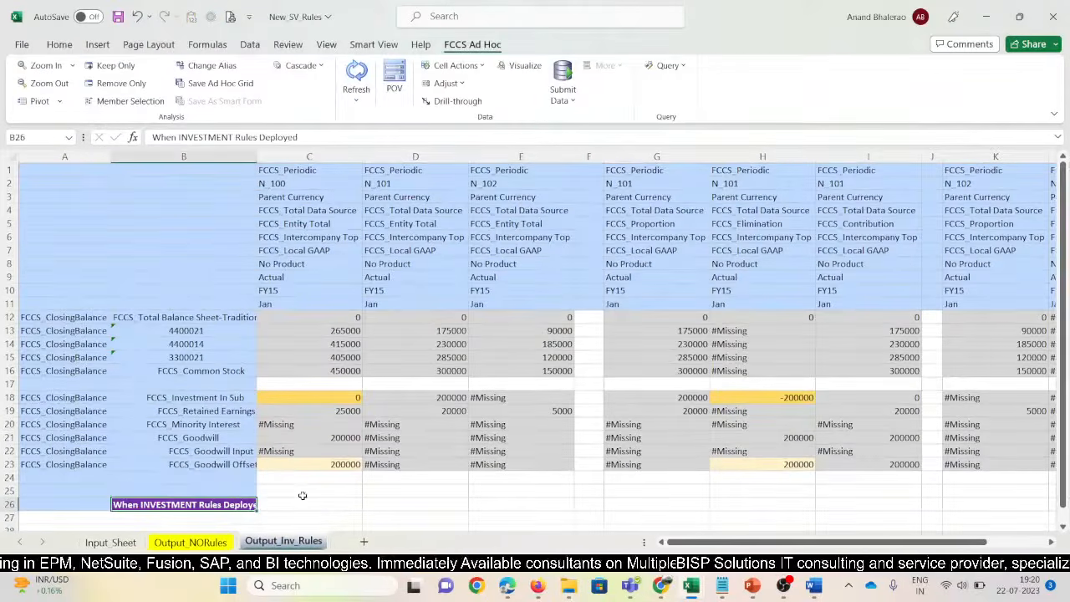
scroll(250, 480, "down", 1)
left_click(71, 477)
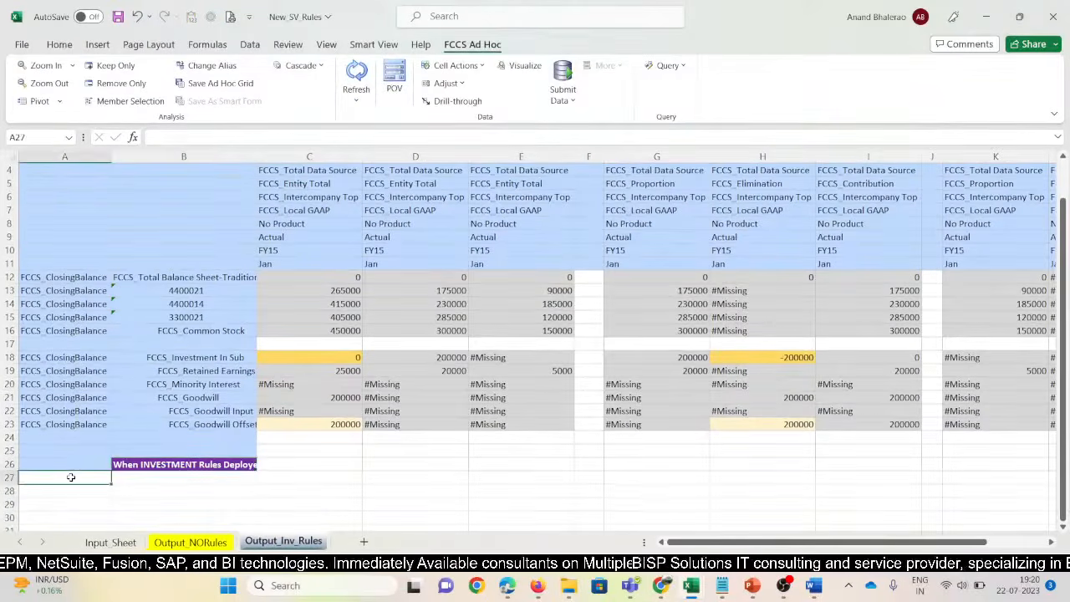
Select and inspect rows 24–27 around the When INVESTMENT Rules Deployed label
key("ctrl+c")
key("Up")
key("Up")
key("Up")
key("shift+Down")
key("shift+Down")
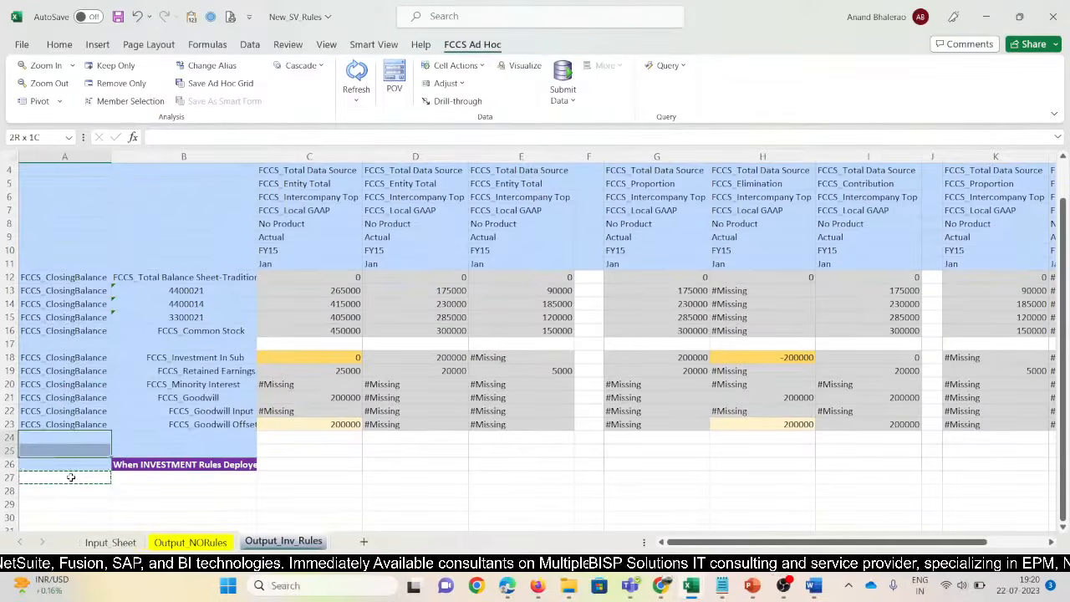
key("Escape")
key("Right")
key("Left")
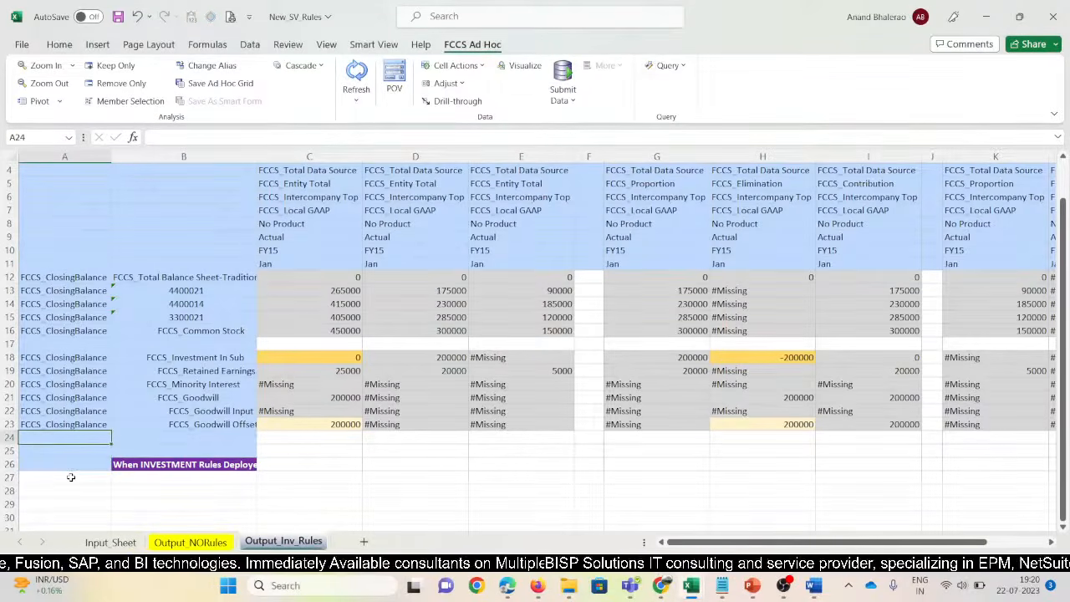
key("Down")
key("Down")
key("Down")
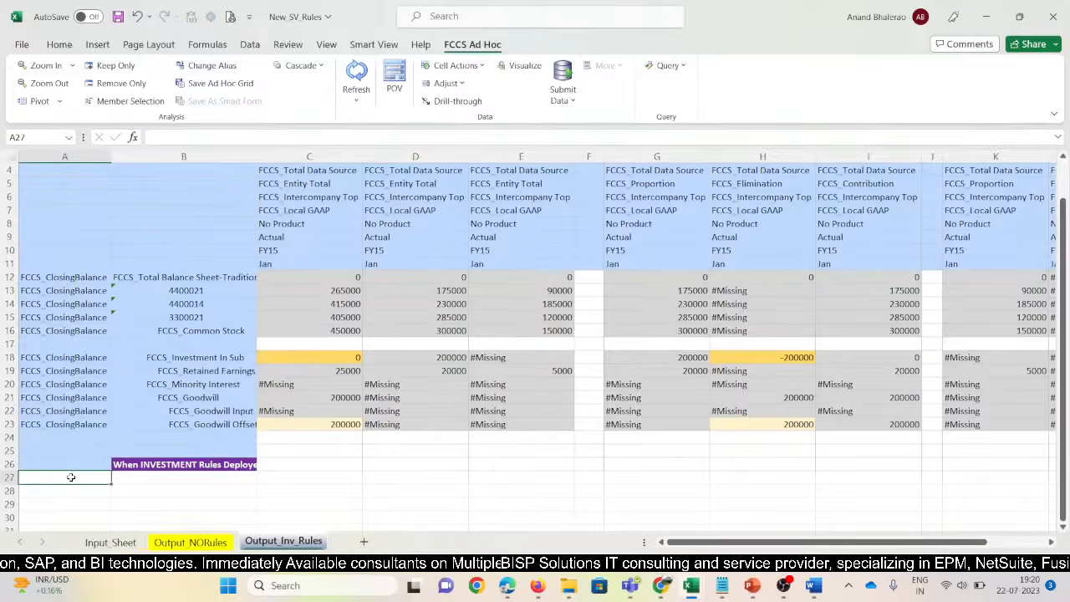
key("Up")
key("shift+Up")
key("shift+Up")
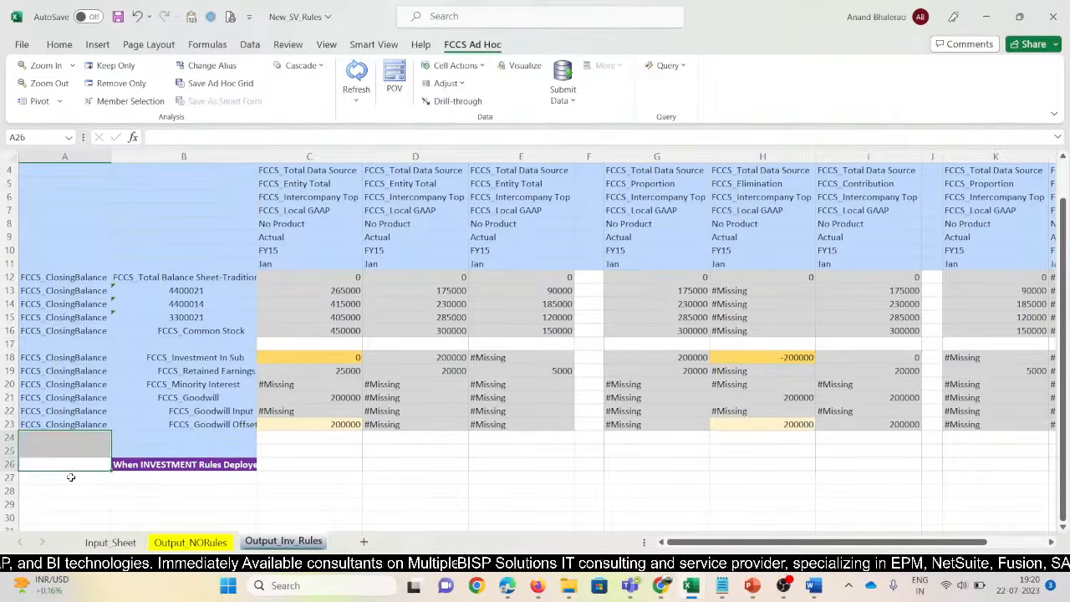
key("Escape")
Check the INVESTMENT Rules label and the N_100 Retained Earnings value
left_click(148, 433)
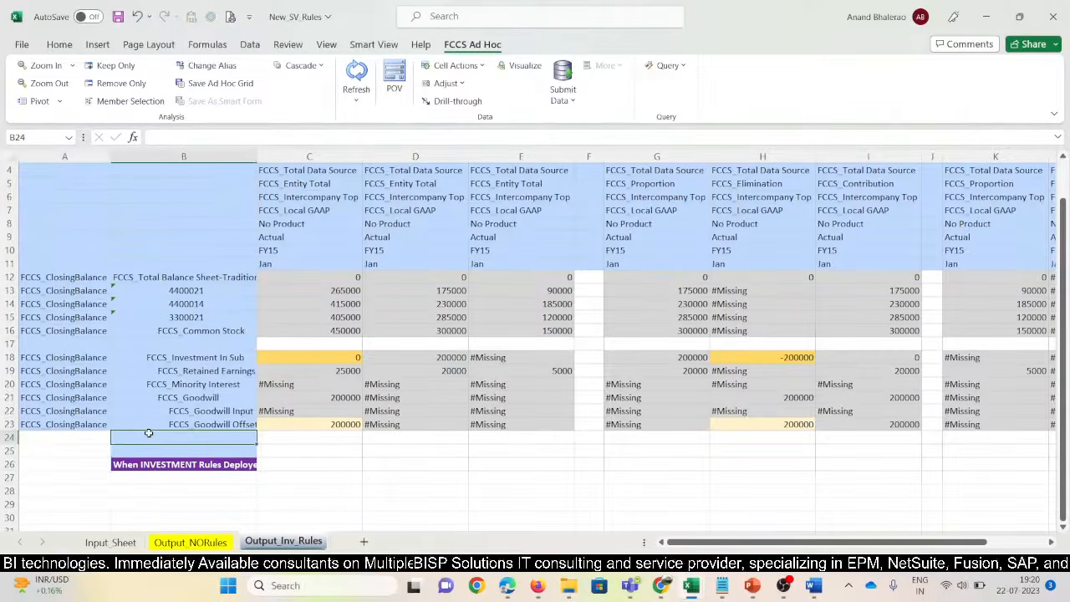
key("Down")
key("Down")
key("Up")
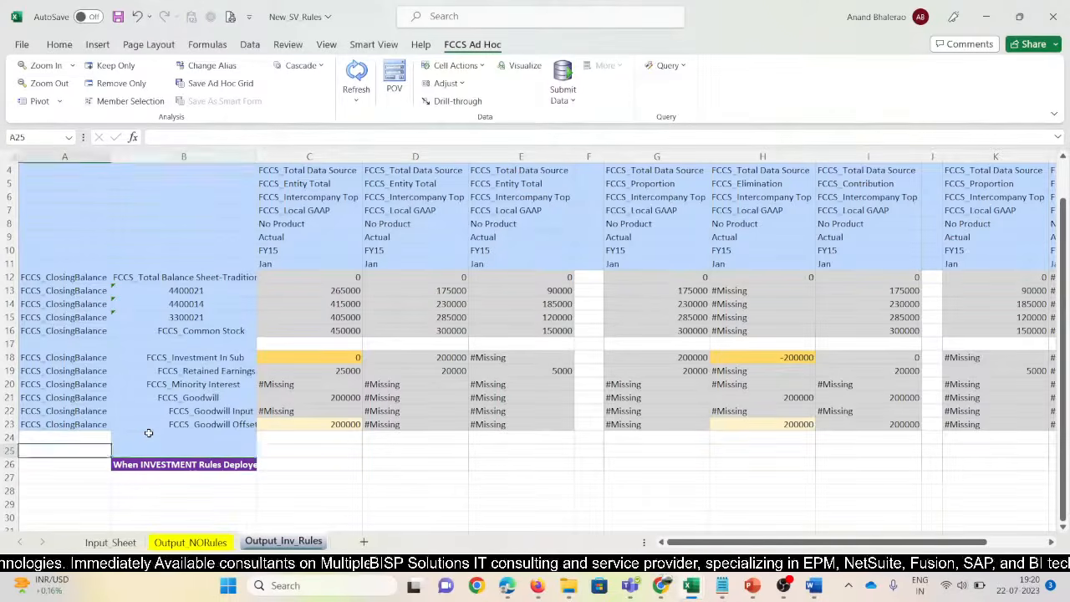
key("Down")
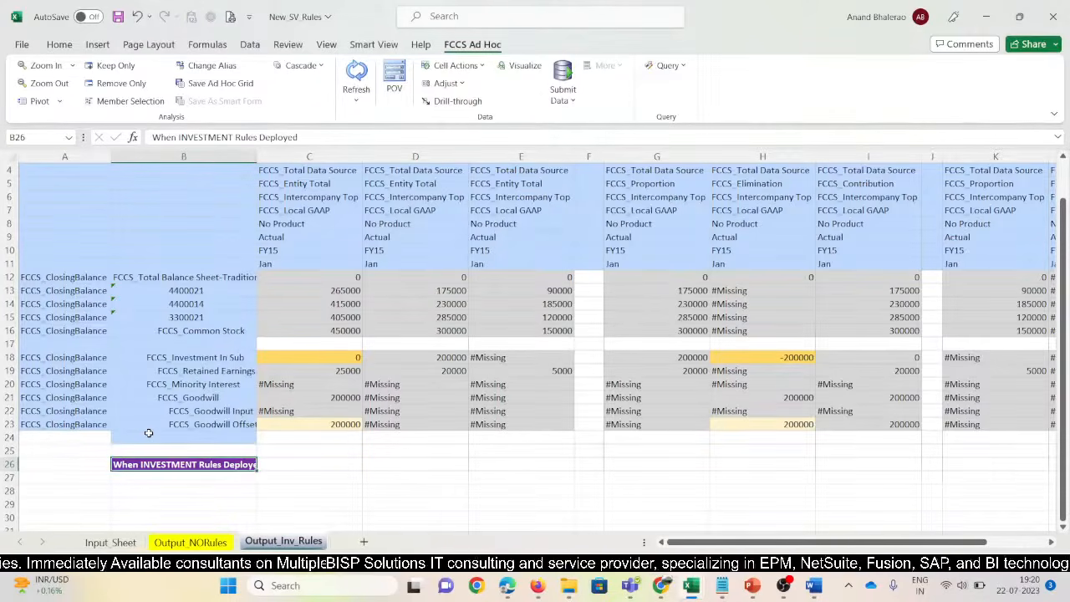
left_click(347, 373)
Save, copy Output_Inv_Rules to the end of the workbook, and delete the copy's B26 label
left_click(118, 17)
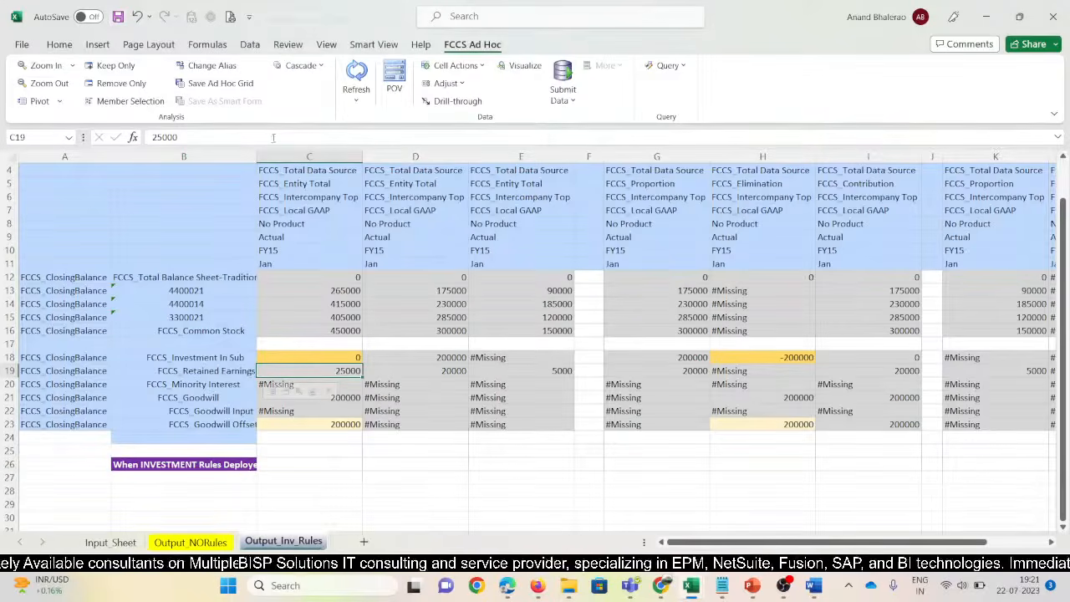
right_click(311, 543)
left_click(355, 411)
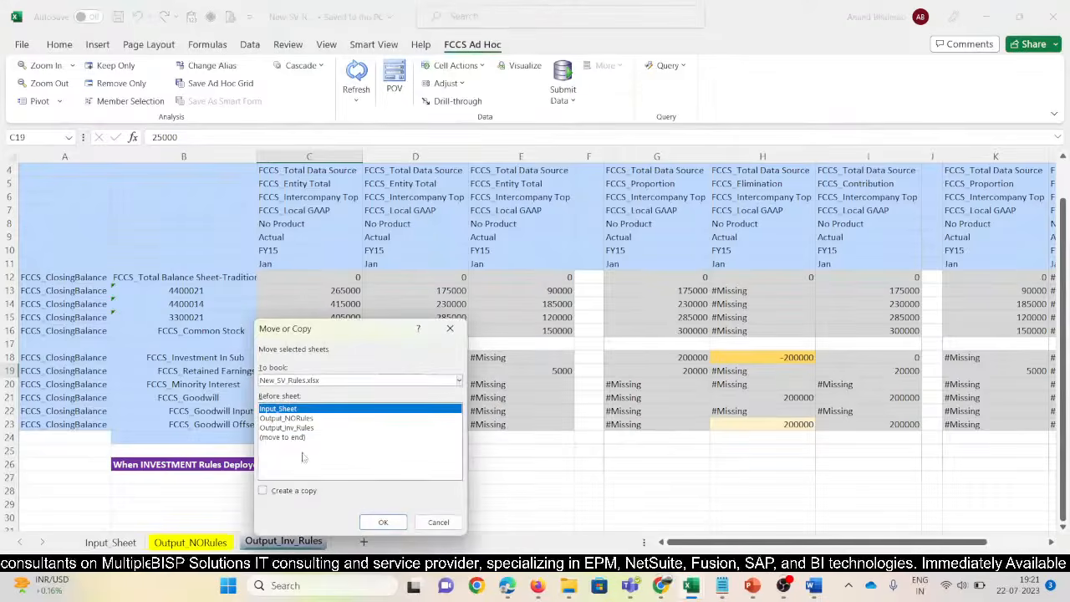
left_click(284, 437)
left_click(262, 490)
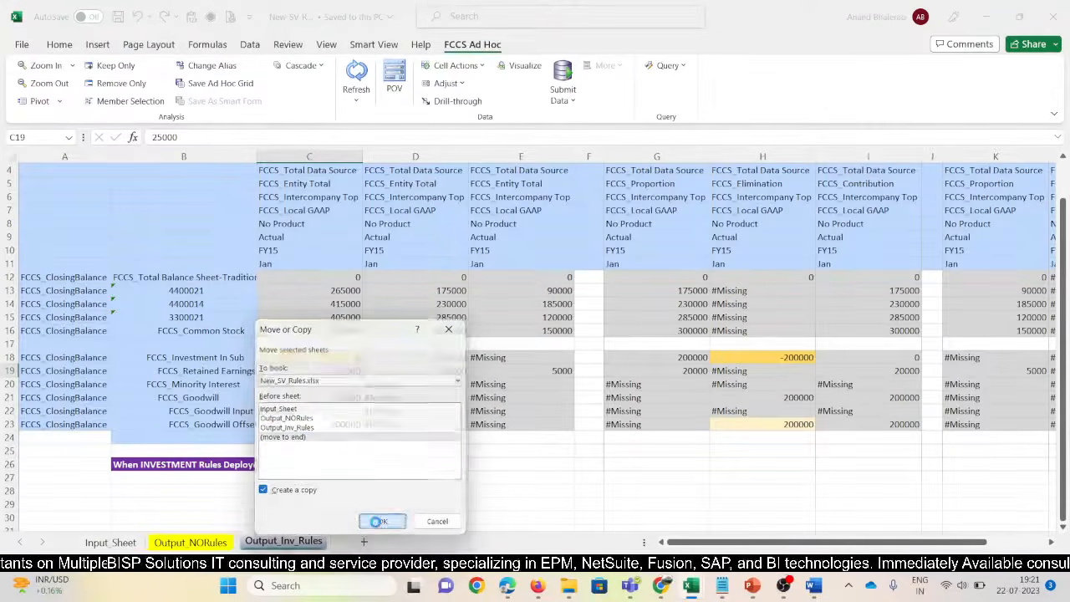
left_click(382, 521)
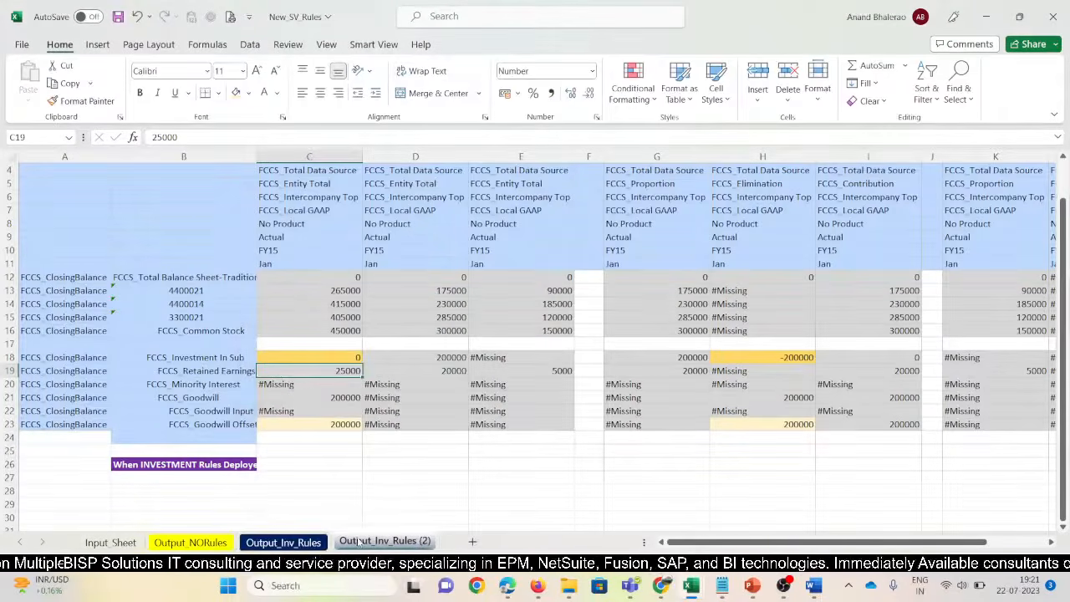
left_click(244, 468)
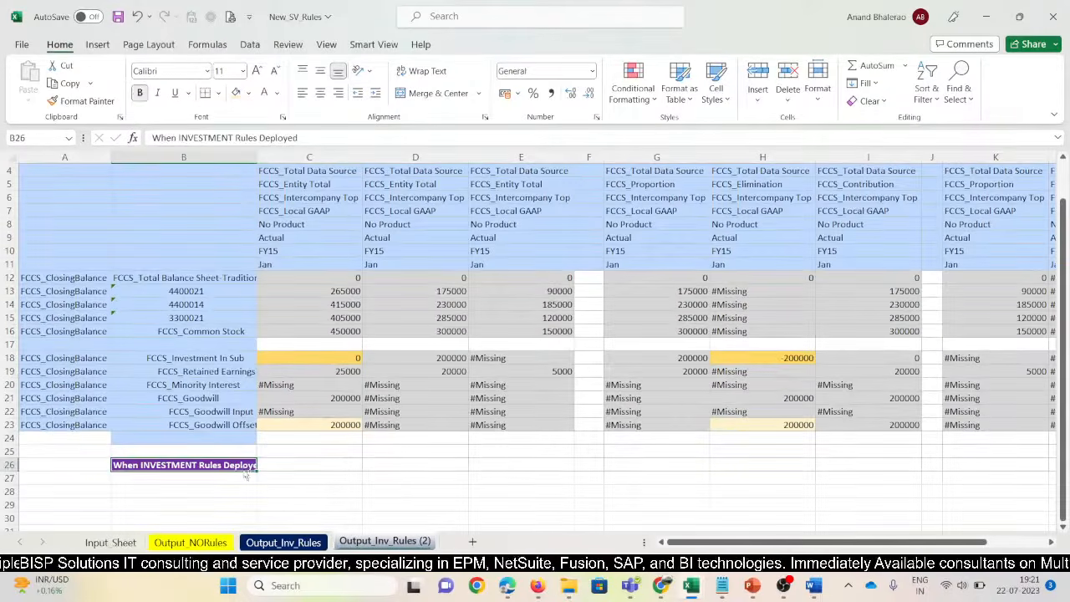
key("Delete")
Rename the Output_Inv_Rules (2) tab to Output_OwnersEquity_Rule
double_click(408, 541)
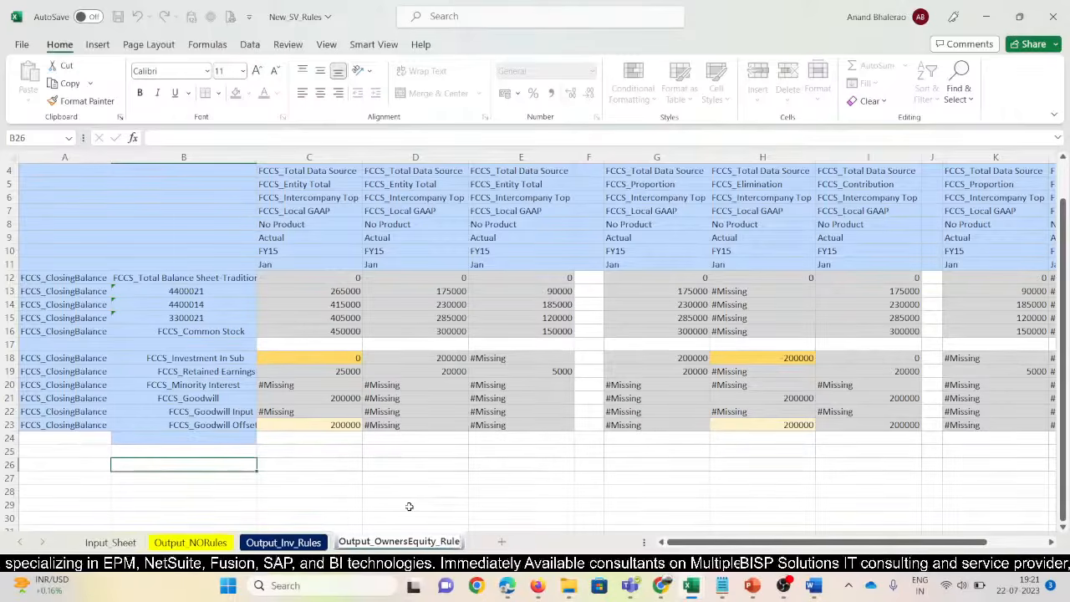
left_click(374, 46)
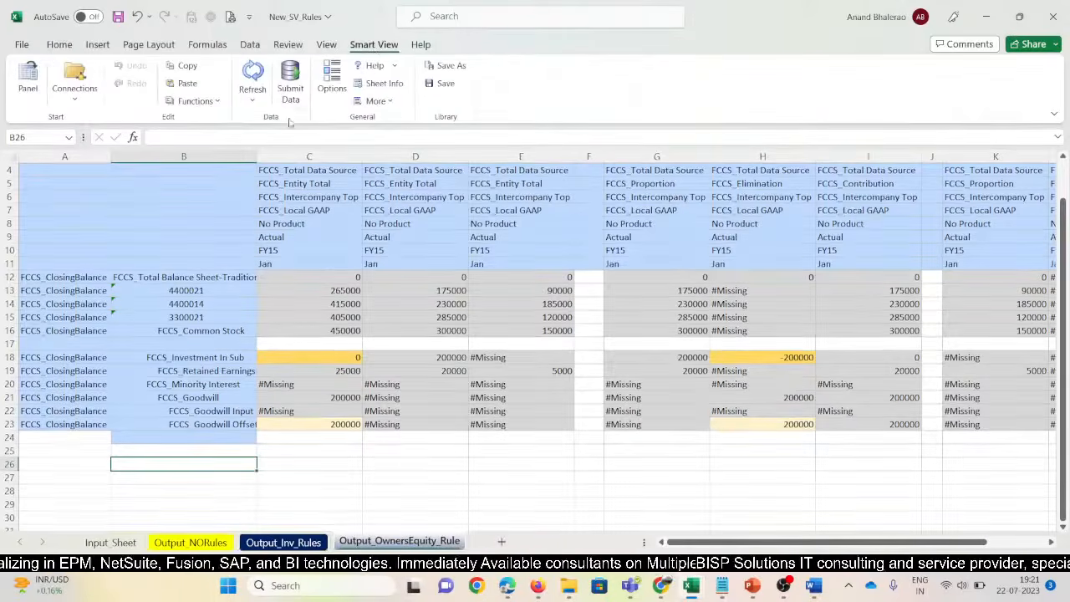
Connect the sheet to the FCCS_11670 data source and narrow column B
left_click(75, 84)
mouse_move(90, 123)
left_click(267, 182)
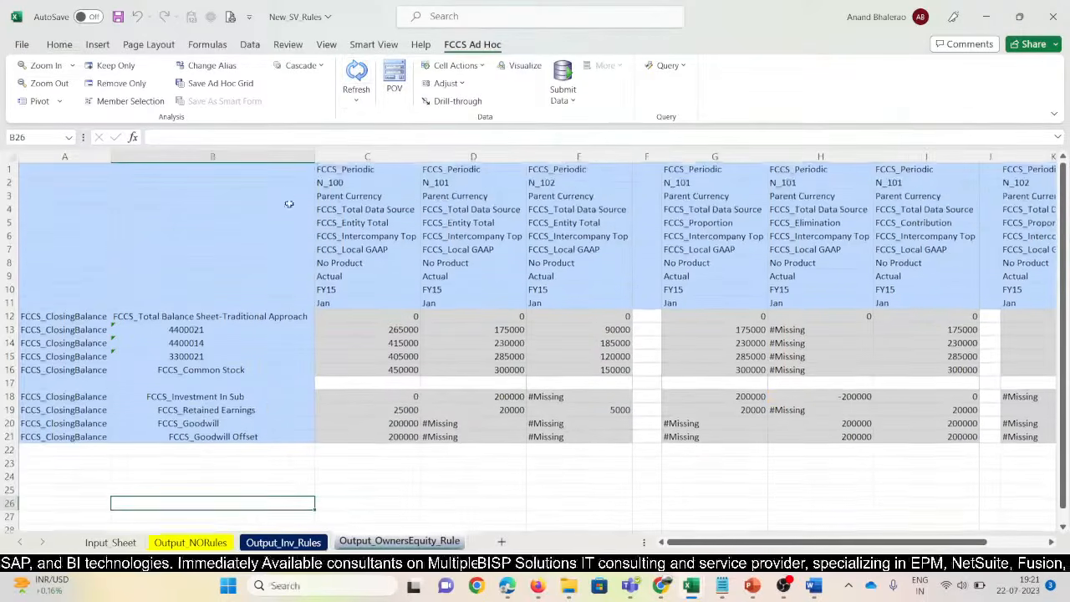
left_click_drag(315, 157, 285, 159)
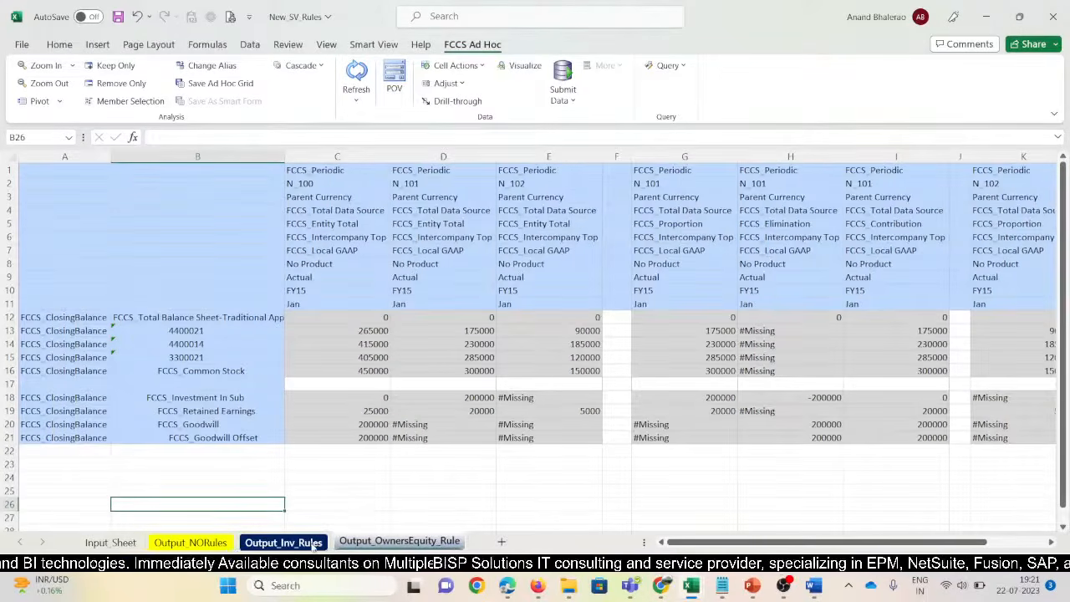
Compare with Output_Inv_Rules, then type 'Share Capital Will be Applied' into cell C28
left_click(392, 541)
left_click(283, 541)
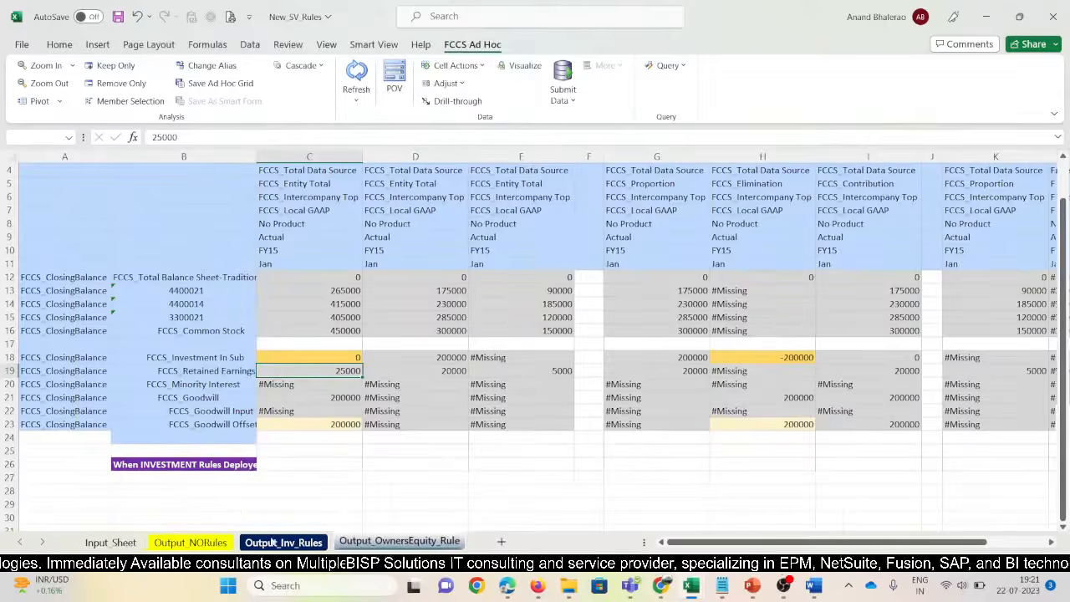
key("ctrl+Page_Down")
left_click(254, 445)
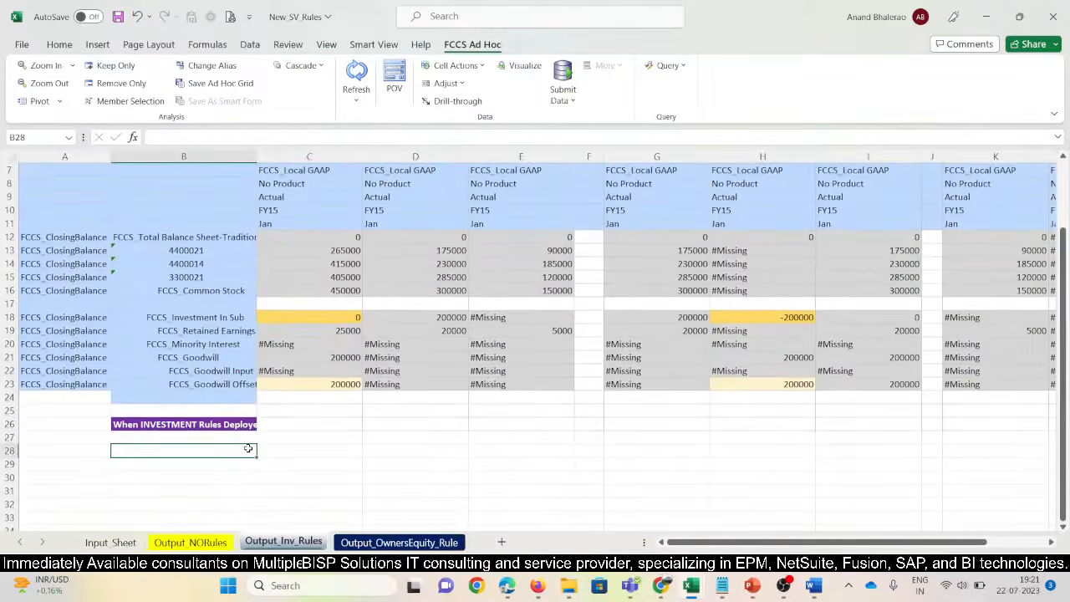
left_click(266, 455)
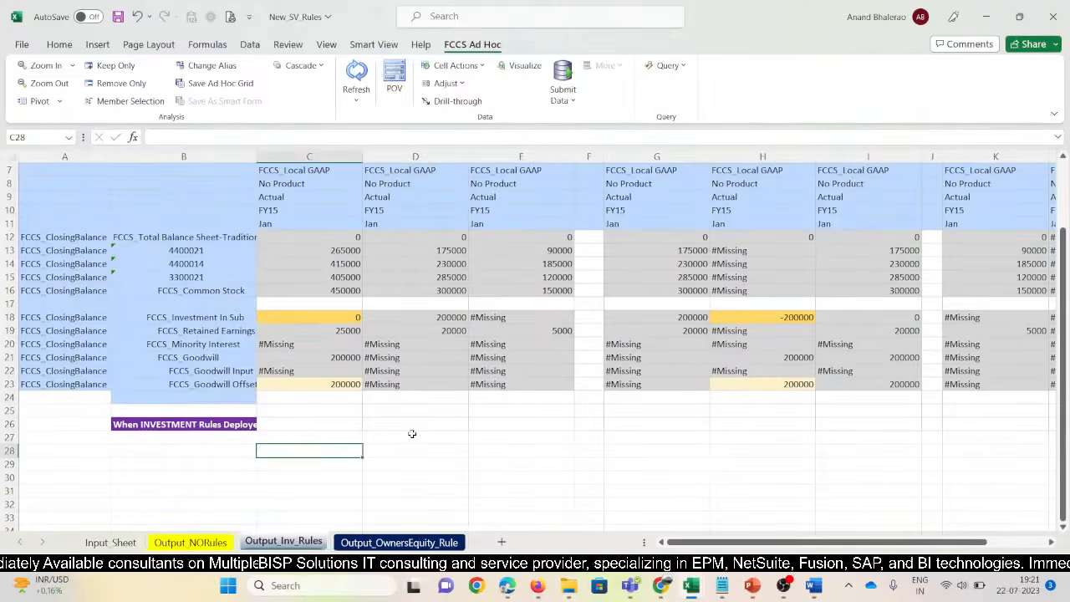
type("Share Capita")
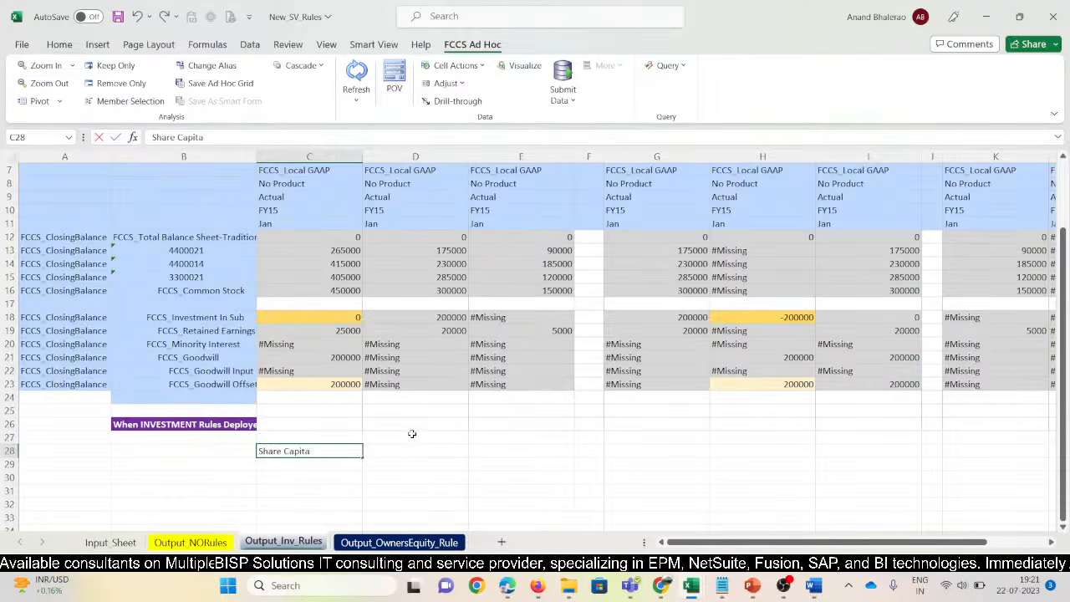
type("l Will be")
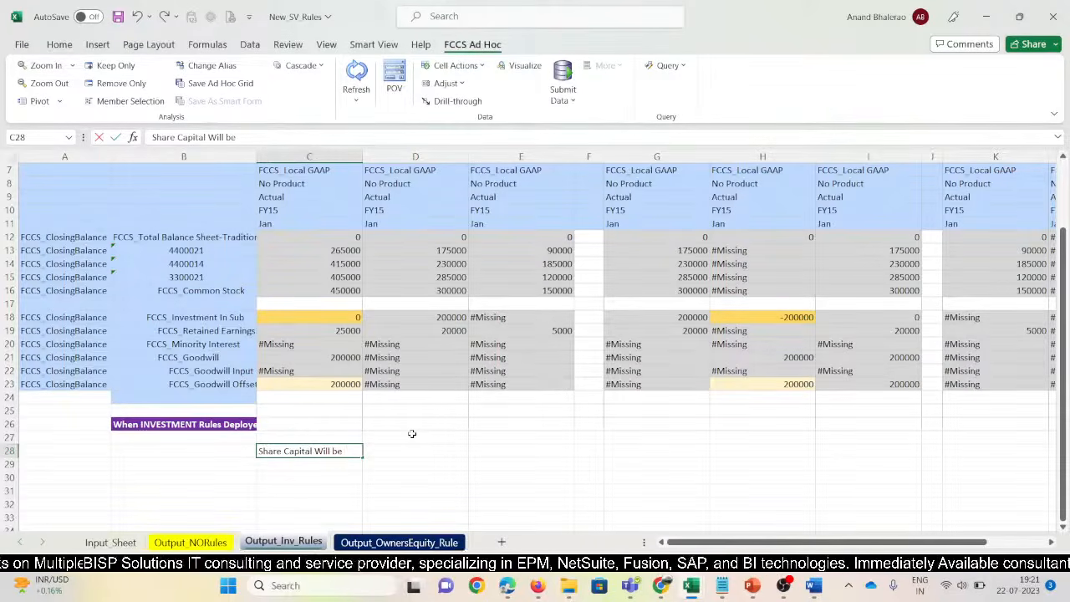
type(" Applied")
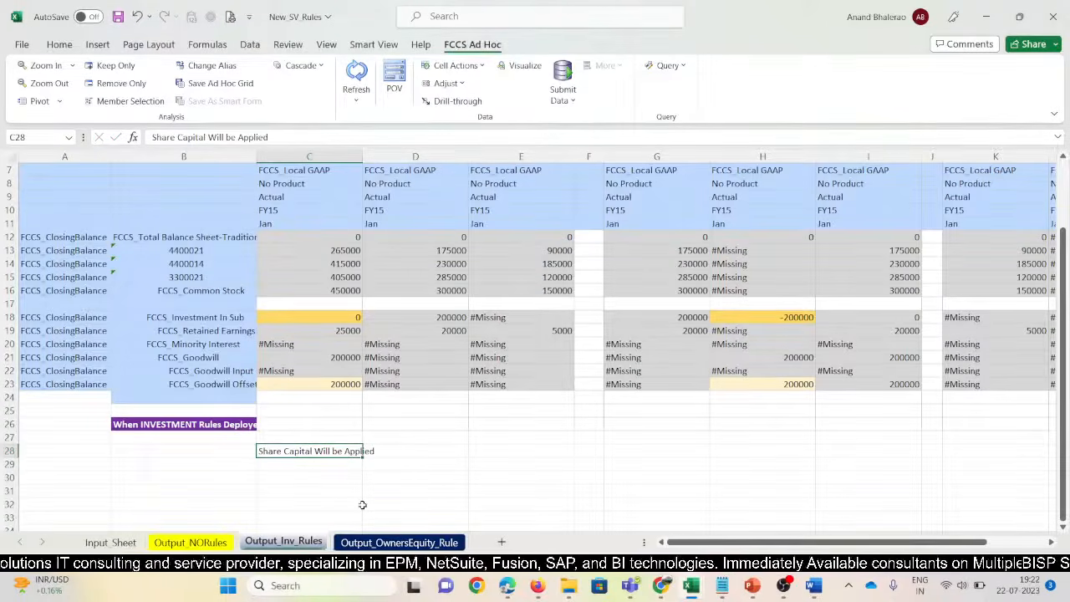
Finish the C28 note with 'in nest Rule' and colour the Output_OwnersEquity_Rule tab orange
type("in nest")
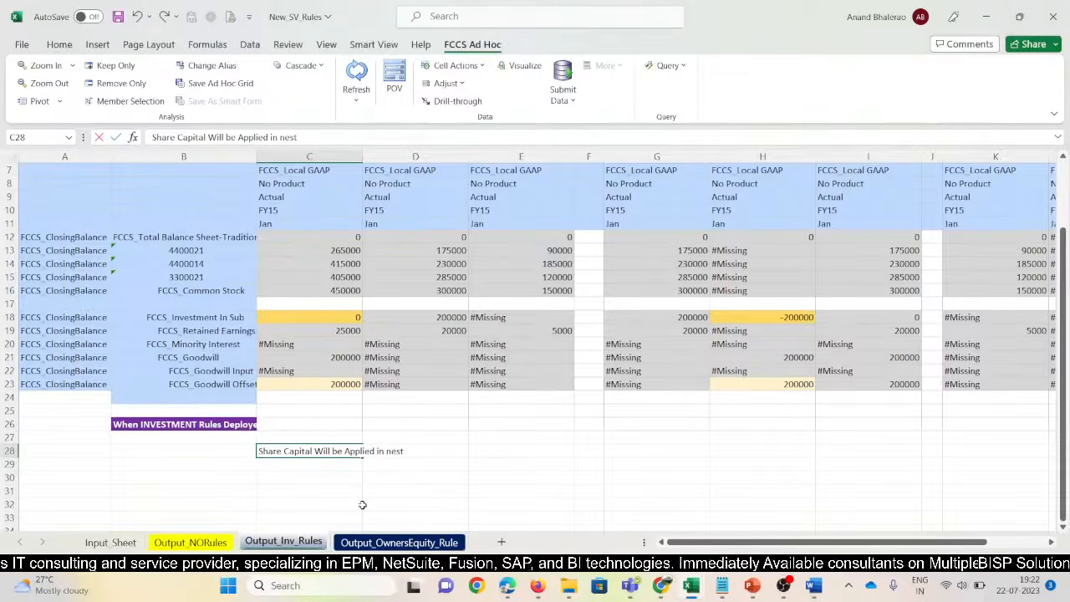
type(" Rule")
key("Return")
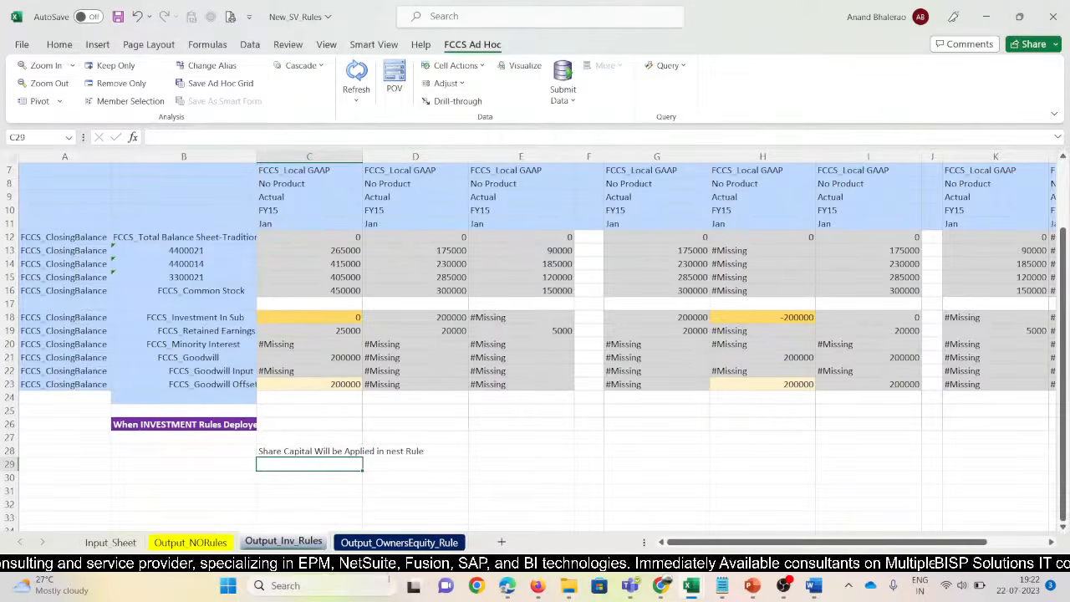
key("ctrl+Page_Up")
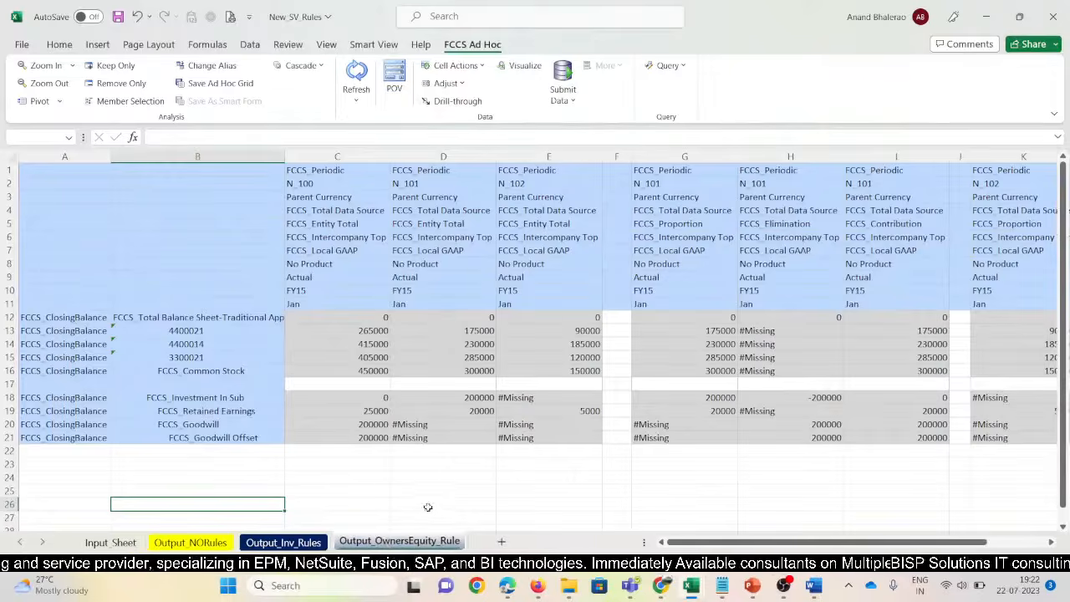
right_click(418, 542)
mouse_move(461, 464)
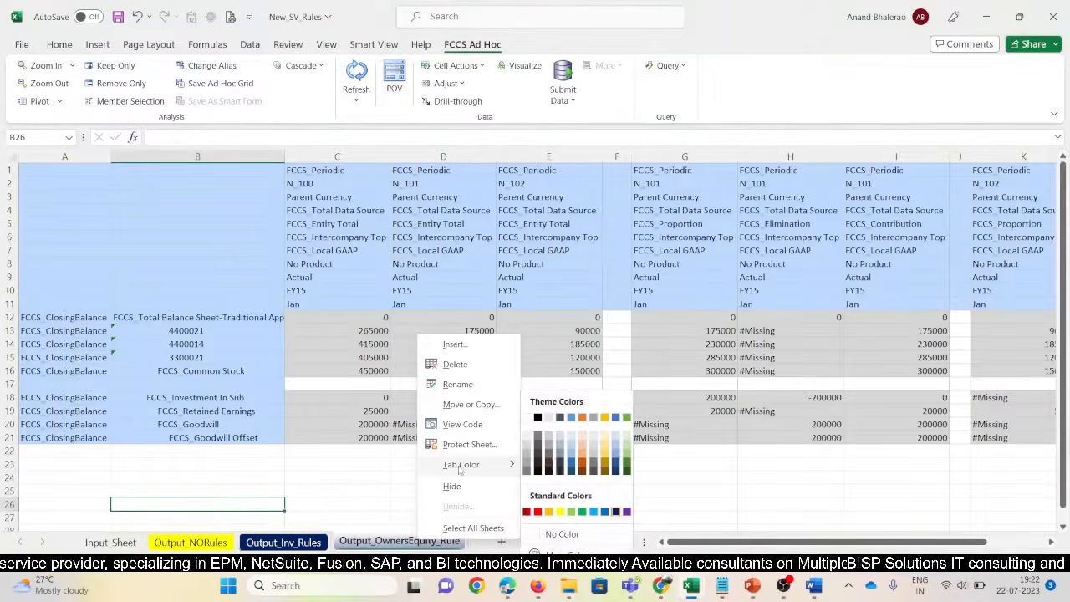
left_click(583, 469)
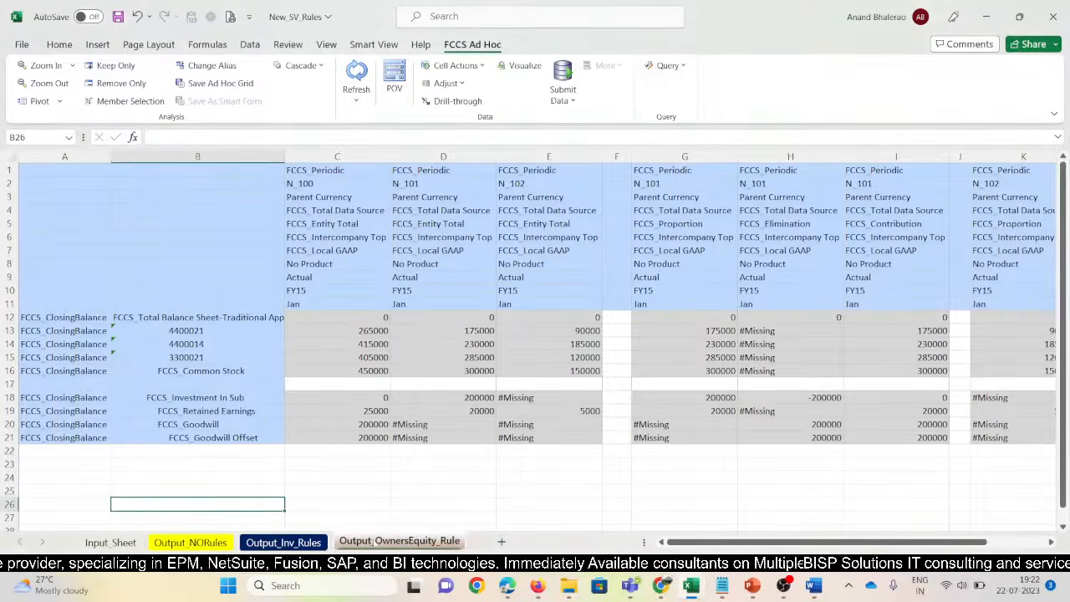
Compare against Output_Inv_Rules and check N_100's Retained Earnings value
left_click(284, 542)
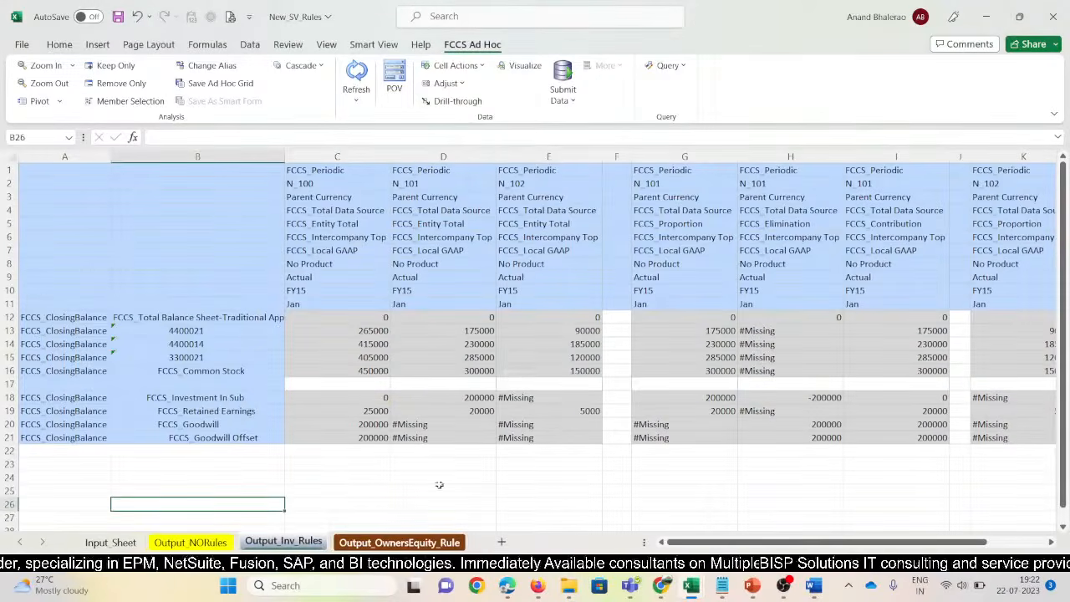
left_click(401, 542)
left_click(376, 410)
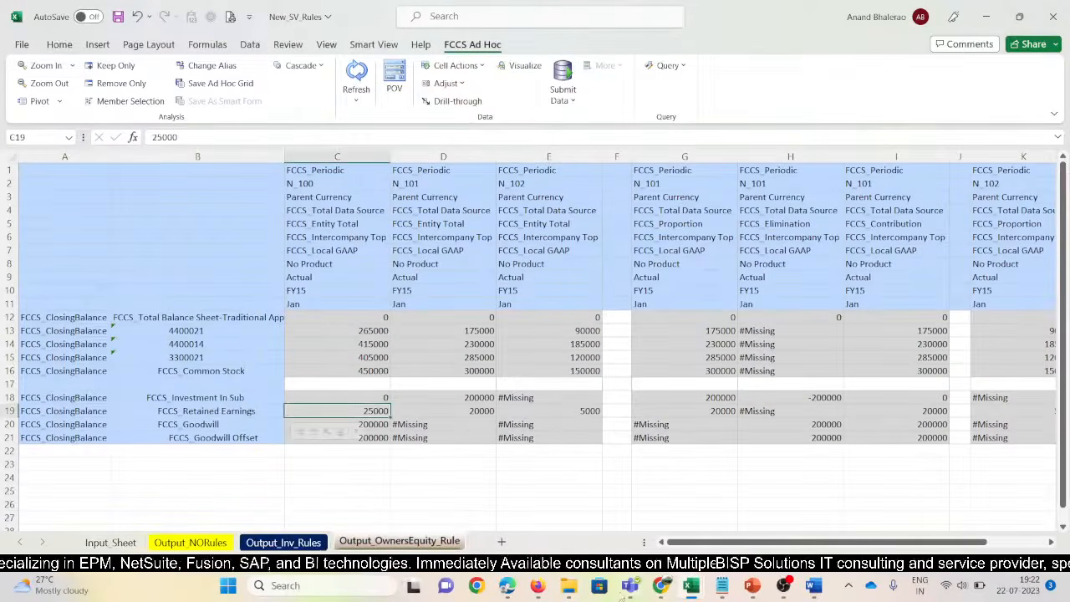
In the EPM browser, open the Consolidated stage's Configurable Consolidation rules list
mouse_move(664, 589)
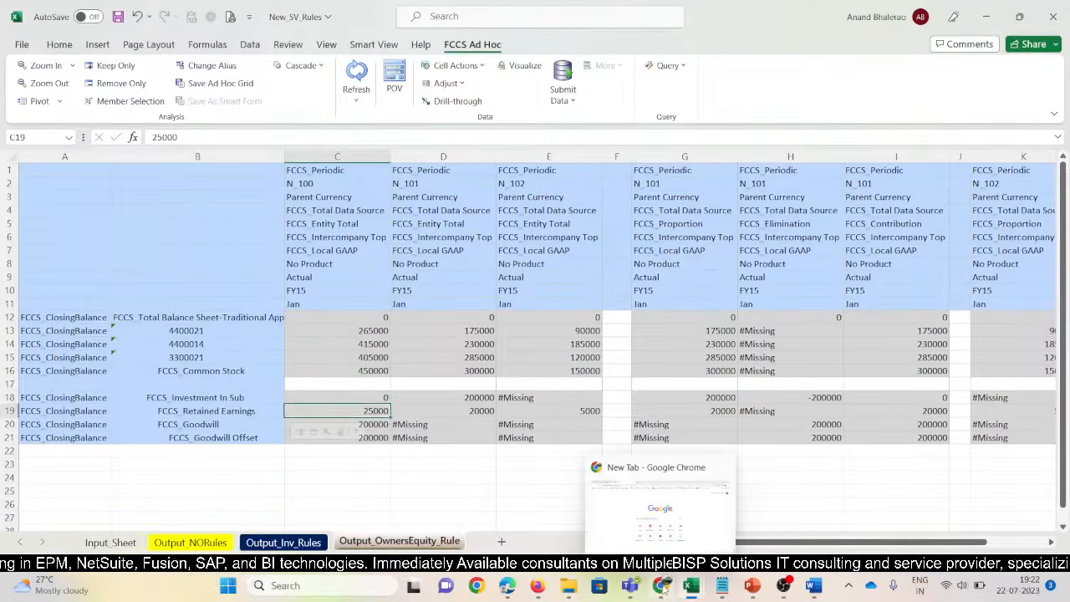
mouse_move(537, 585)
left_click(464, 485)
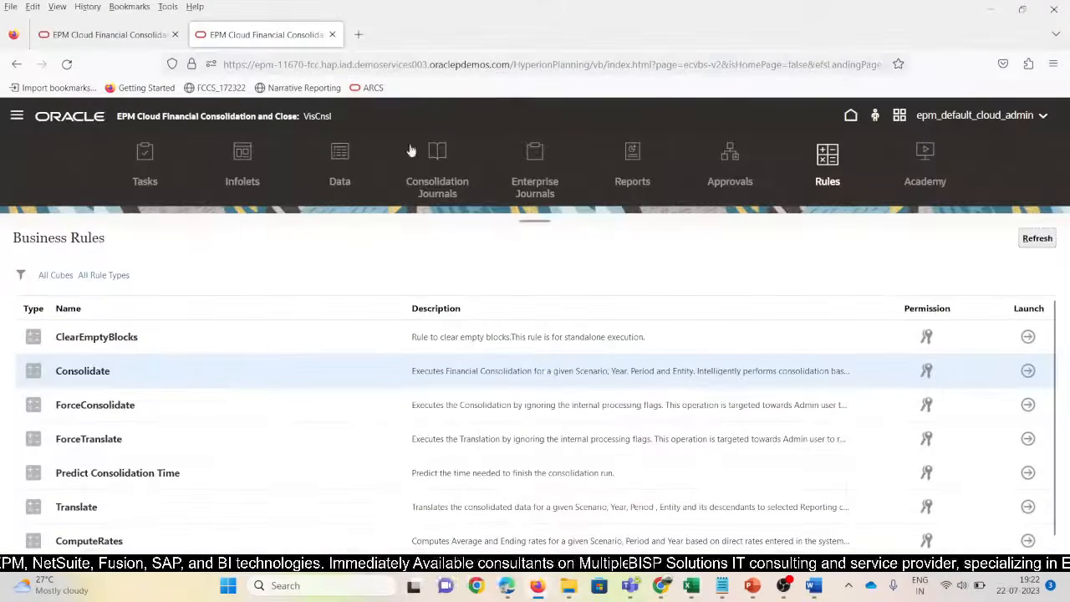
left_click(16, 115)
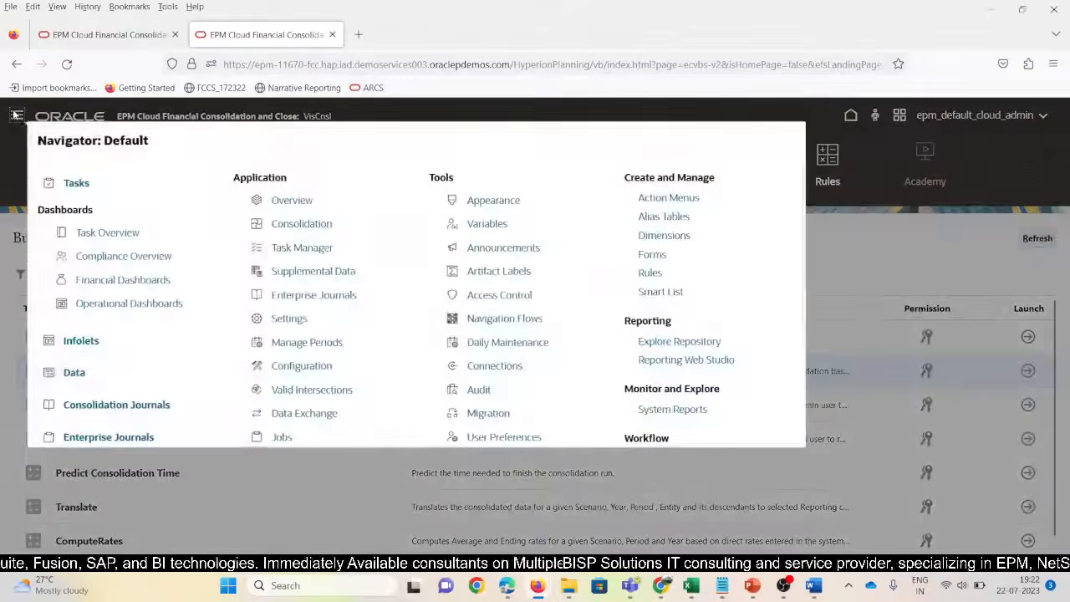
left_click(309, 229)
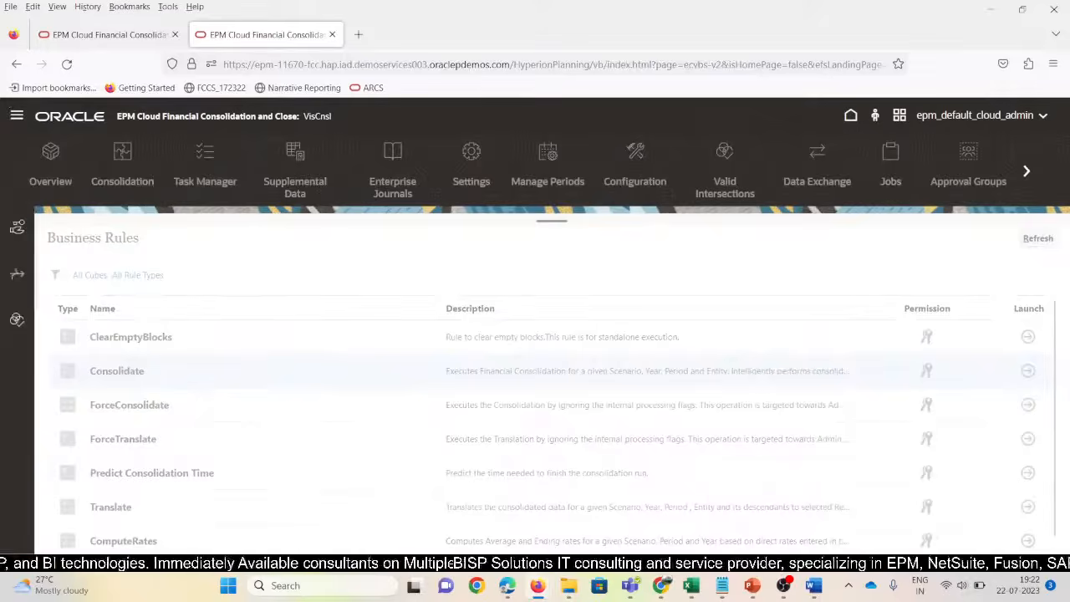
left_click(16, 274)
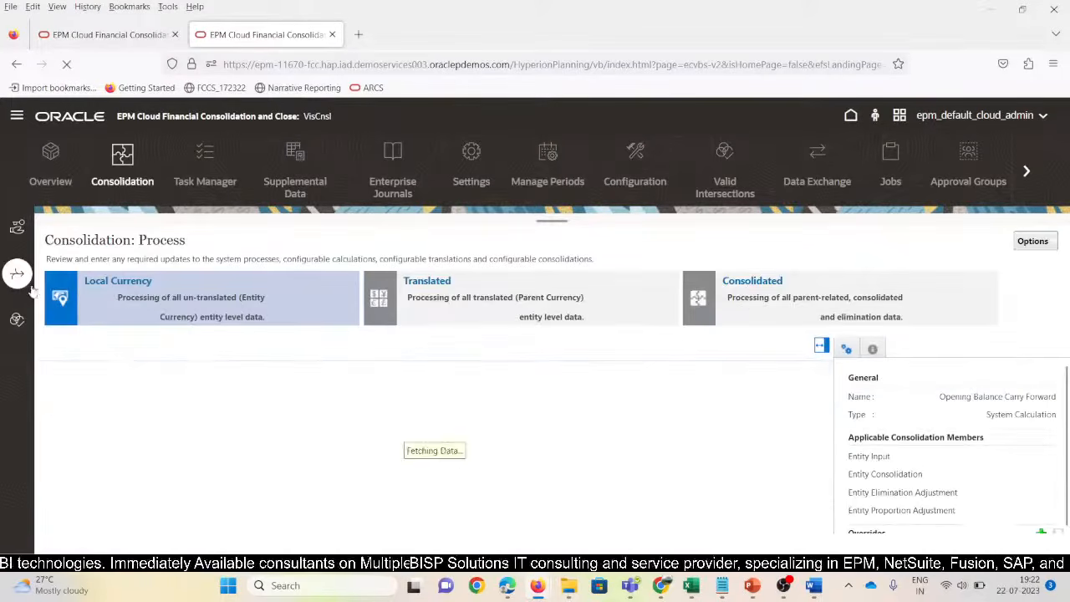
left_click(750, 286)
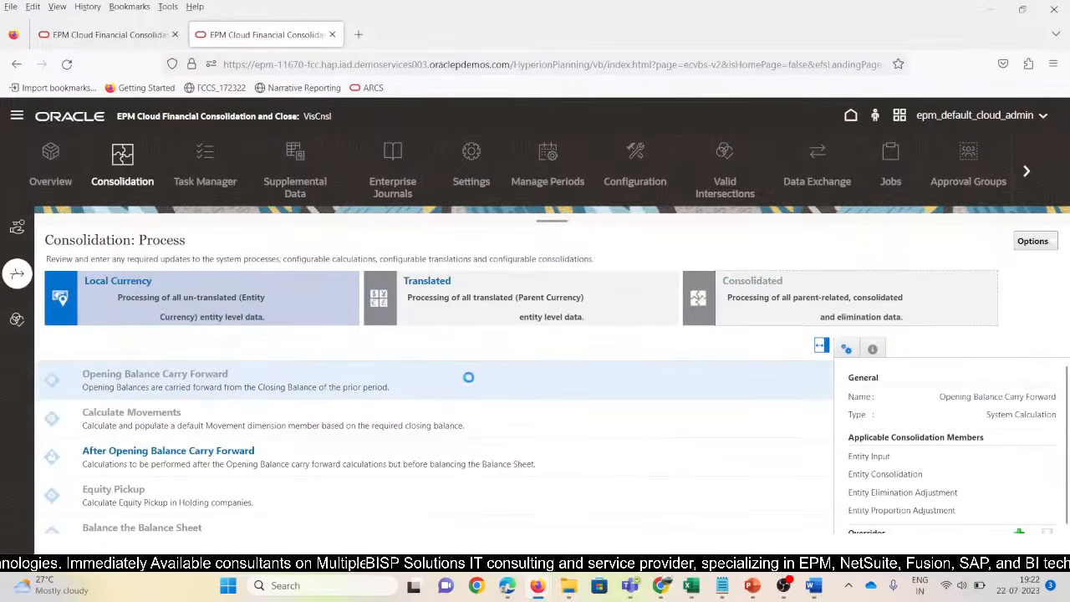
left_click(176, 524)
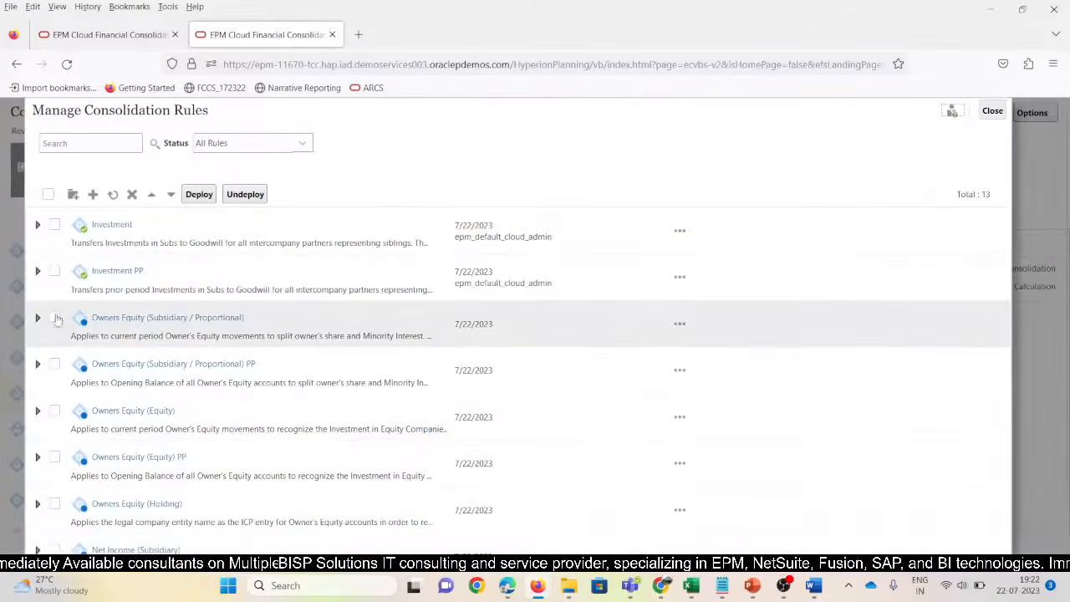
Check the five Owners Equity rules, Subsidiary / Proportional through Holding, and deploy them
left_click(54, 318)
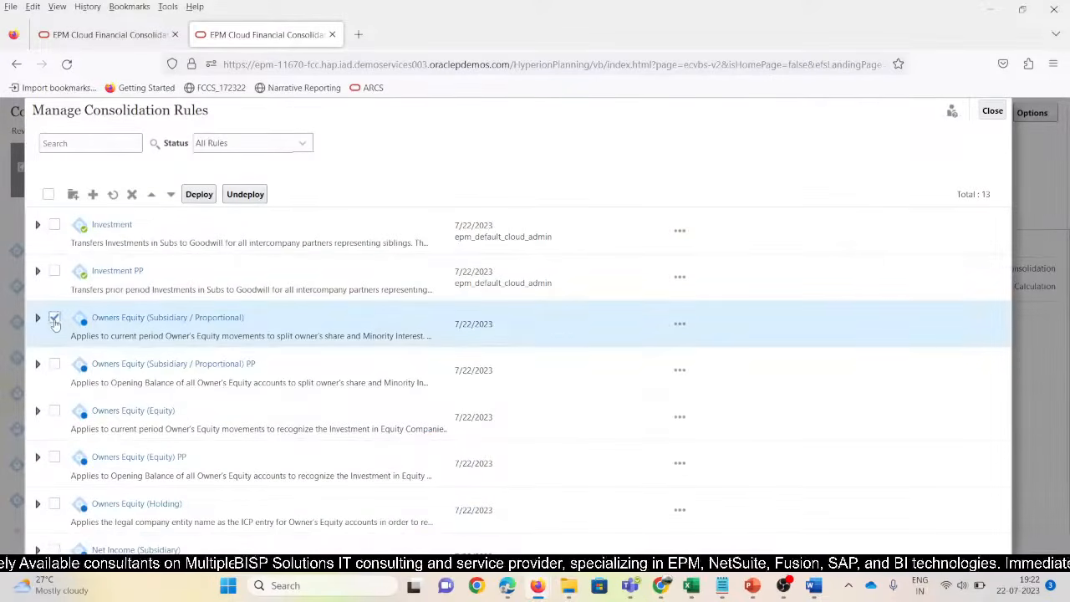
left_click(55, 365)
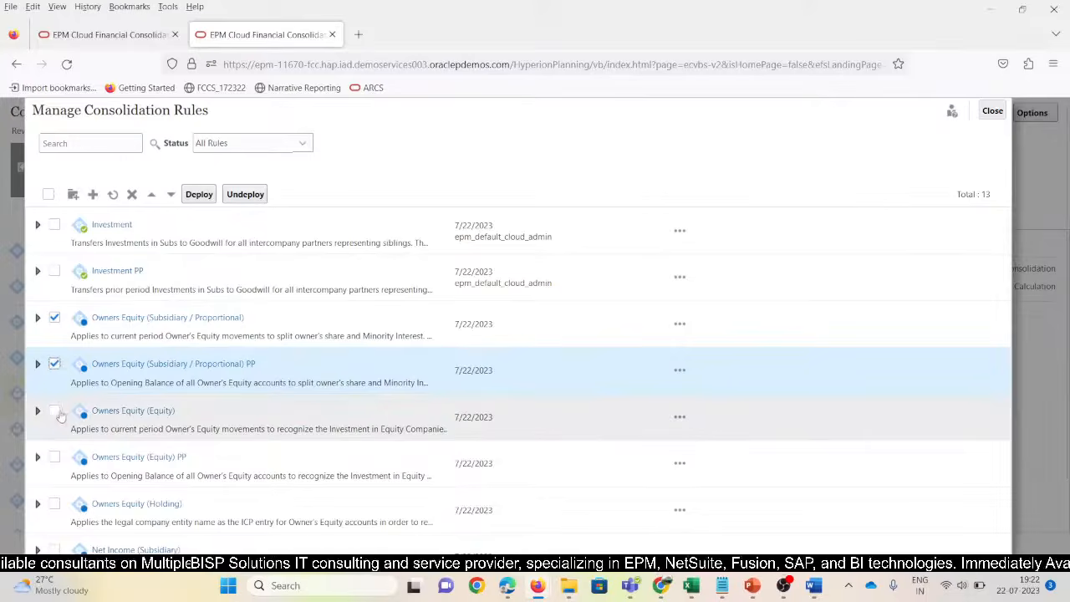
left_click(54, 410)
left_click(54, 457)
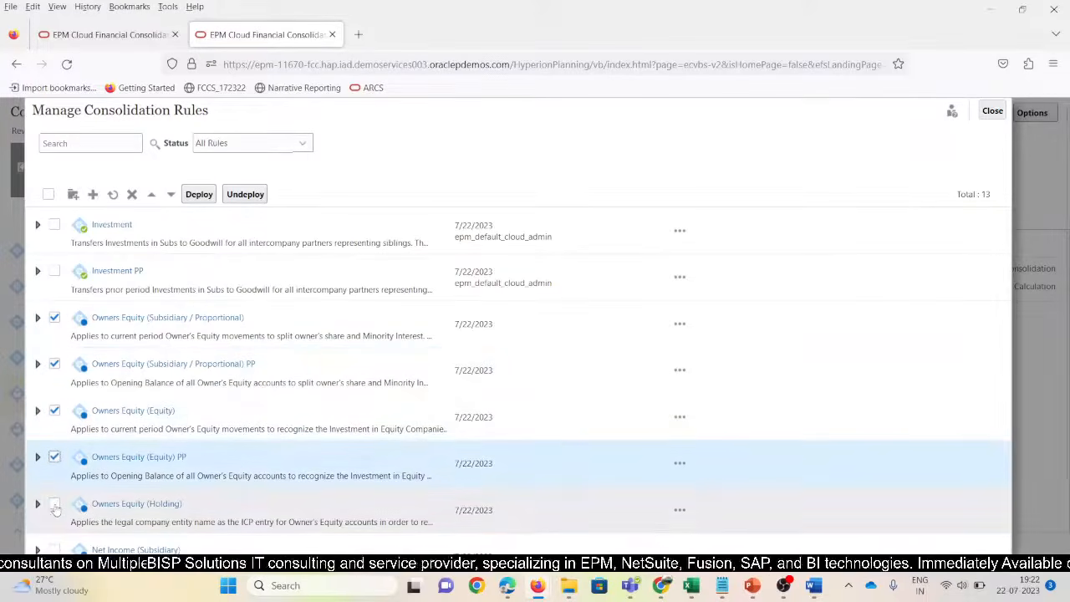
left_click(55, 503)
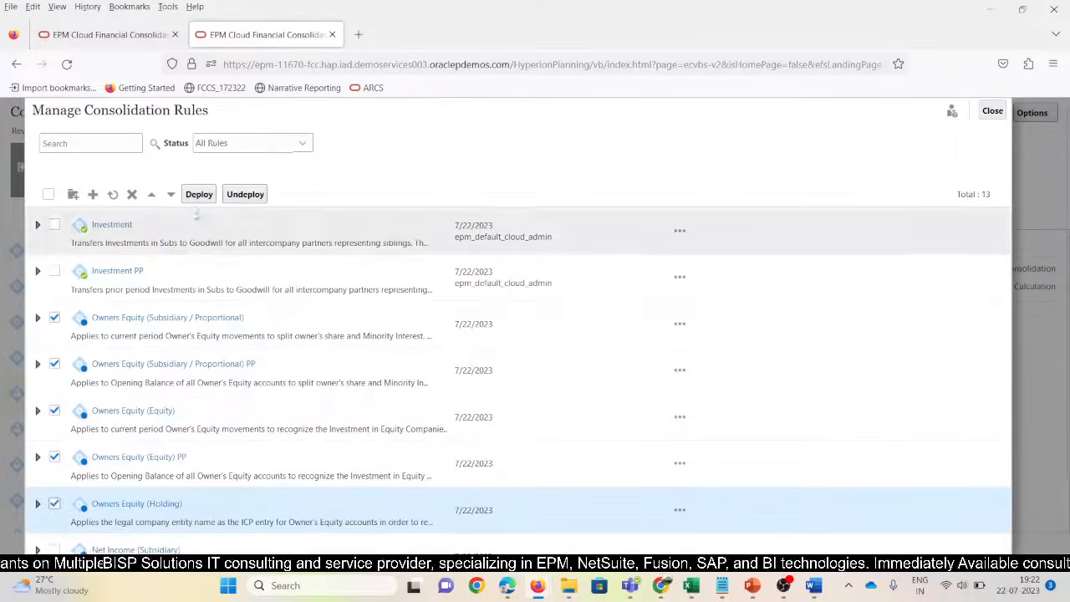
left_click(199, 194)
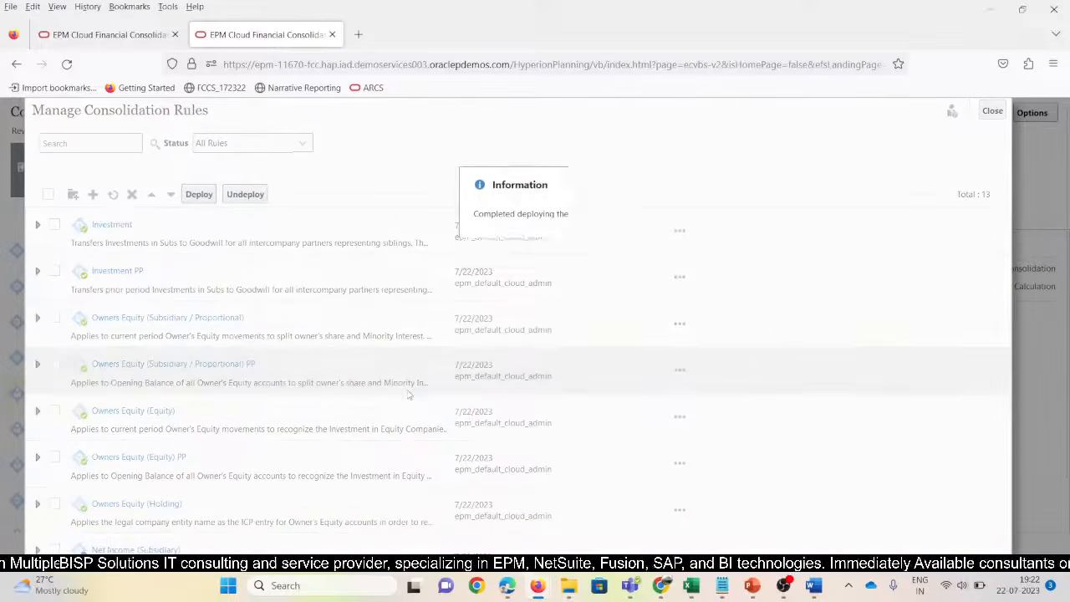
left_click(579, 242)
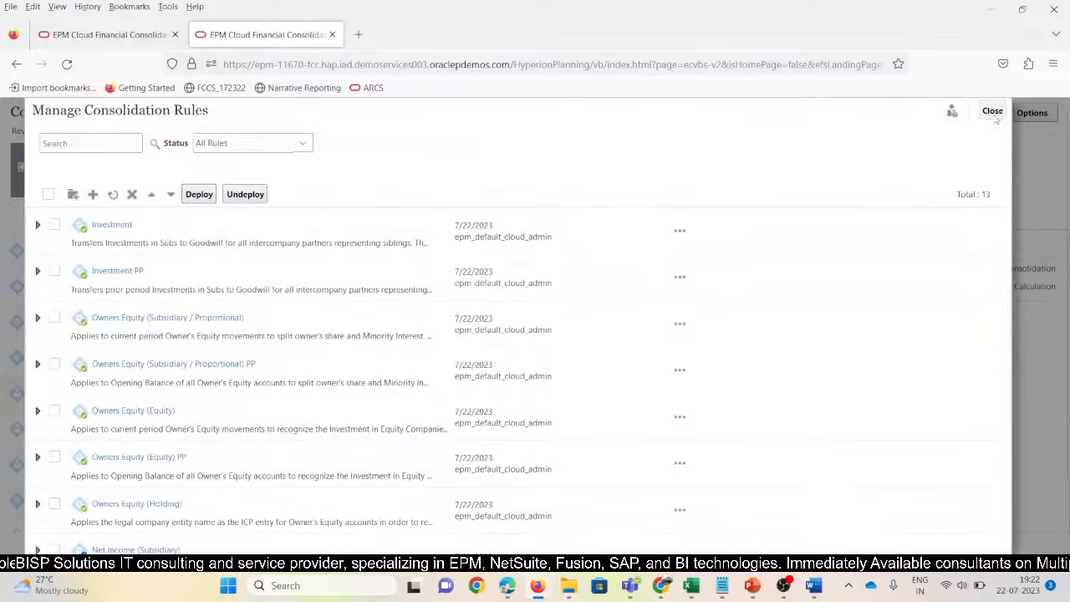
left_click(994, 114)
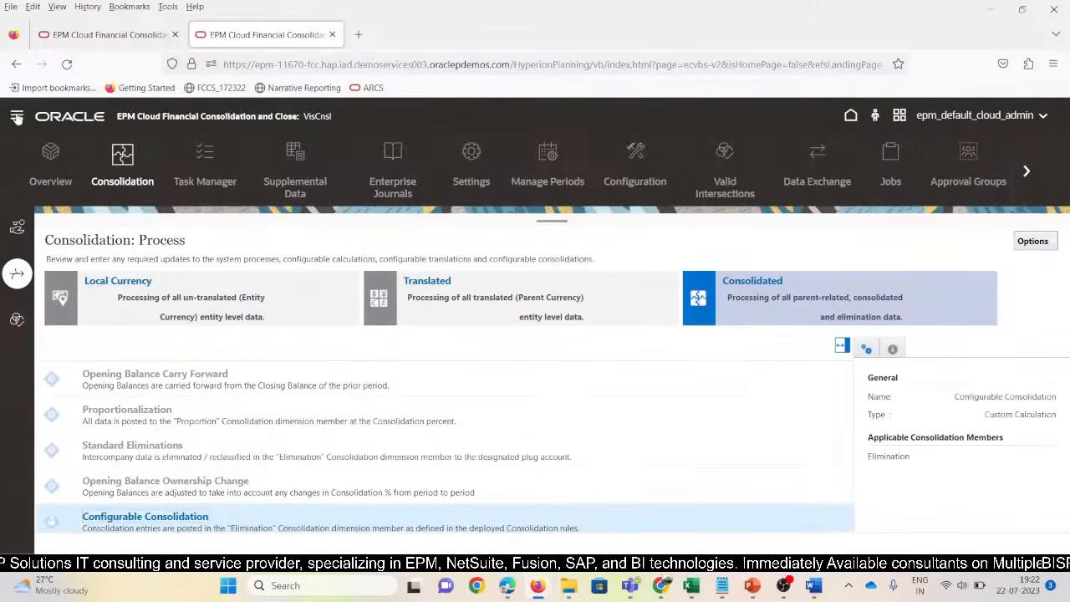
Launch Consolidate from the Rules page for N_100, Jan, Actual, FY15 and acknowledge success
left_click(17, 117)
scroll(96, 400, "down", 2)
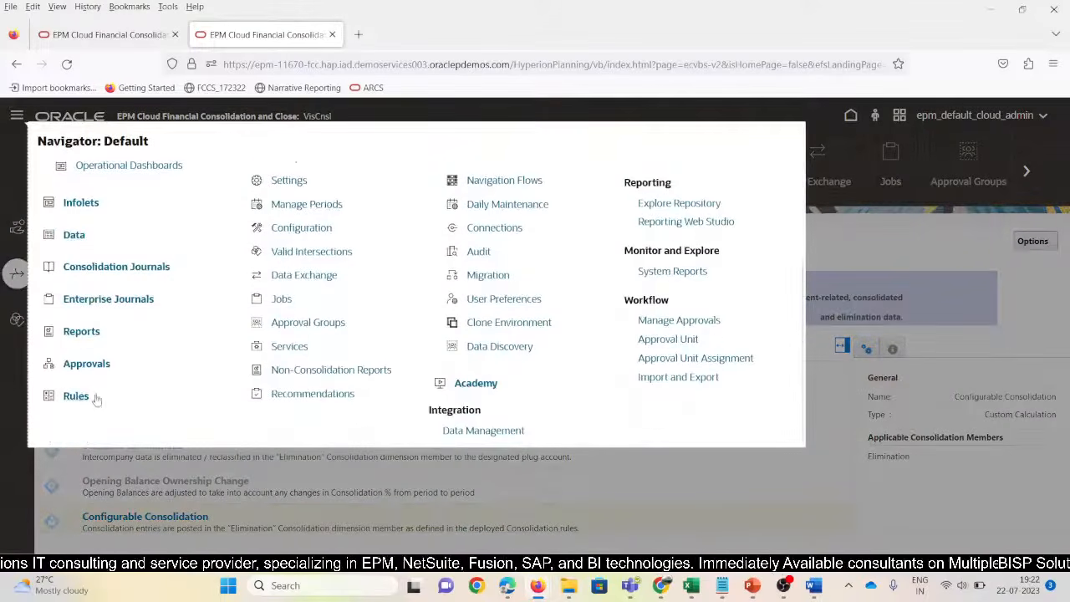
left_click(74, 396)
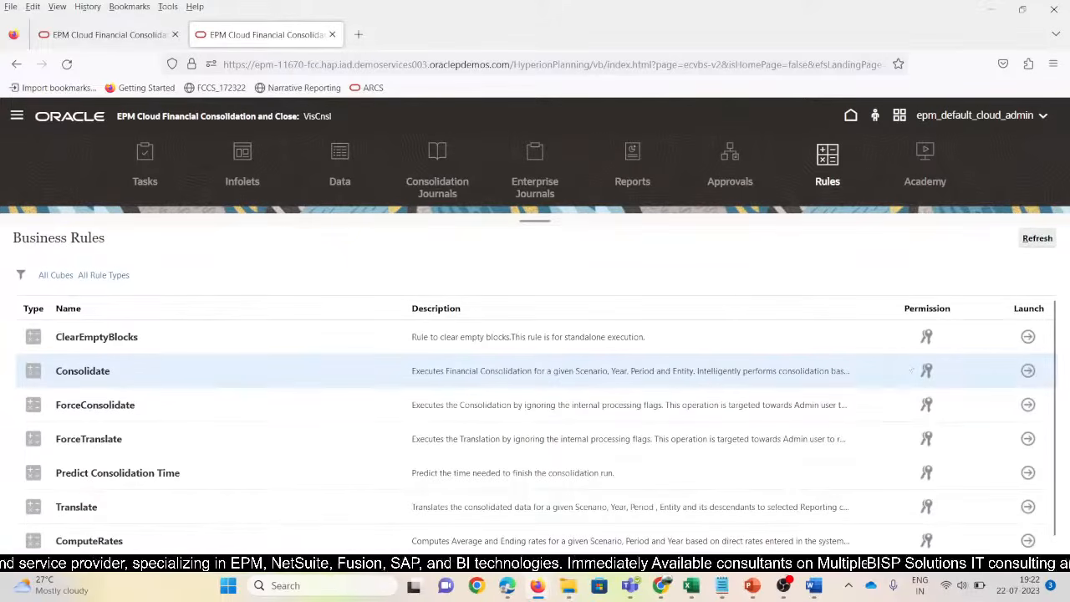
left_click(1028, 371)
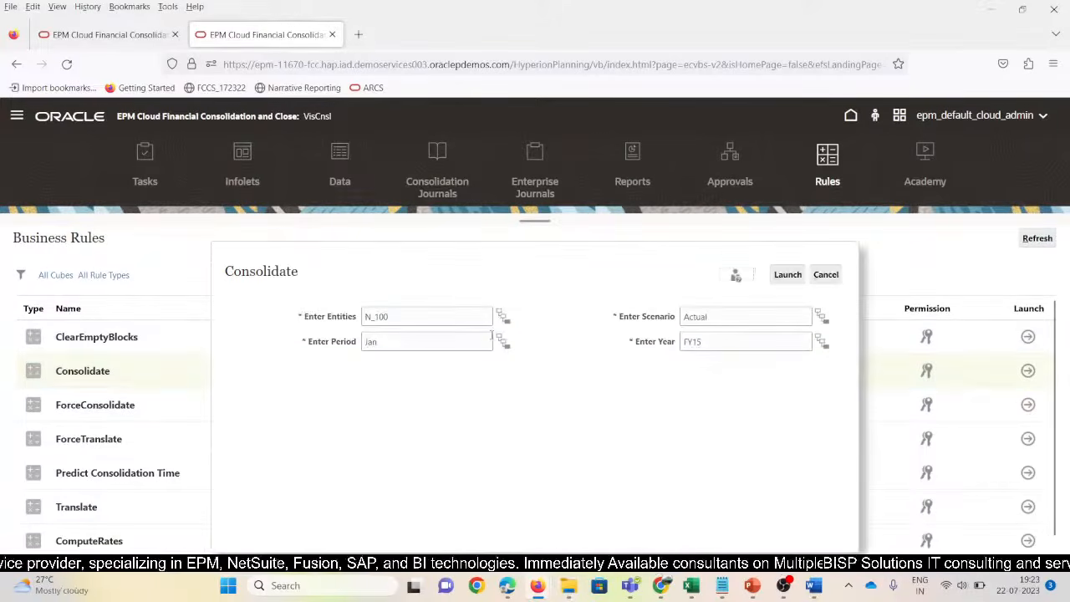
left_click(789, 275)
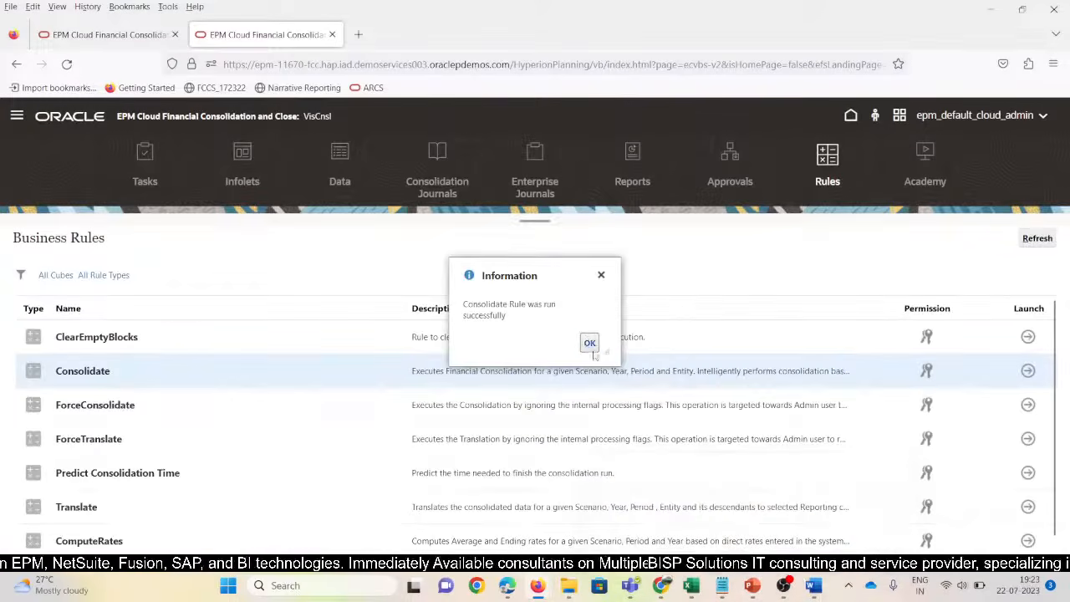
left_click(591, 346)
Back in New_SV_Rules, refresh the Output_OwnersEquity_Rule grid with consolidated FCCS data
mouse_move(690, 586)
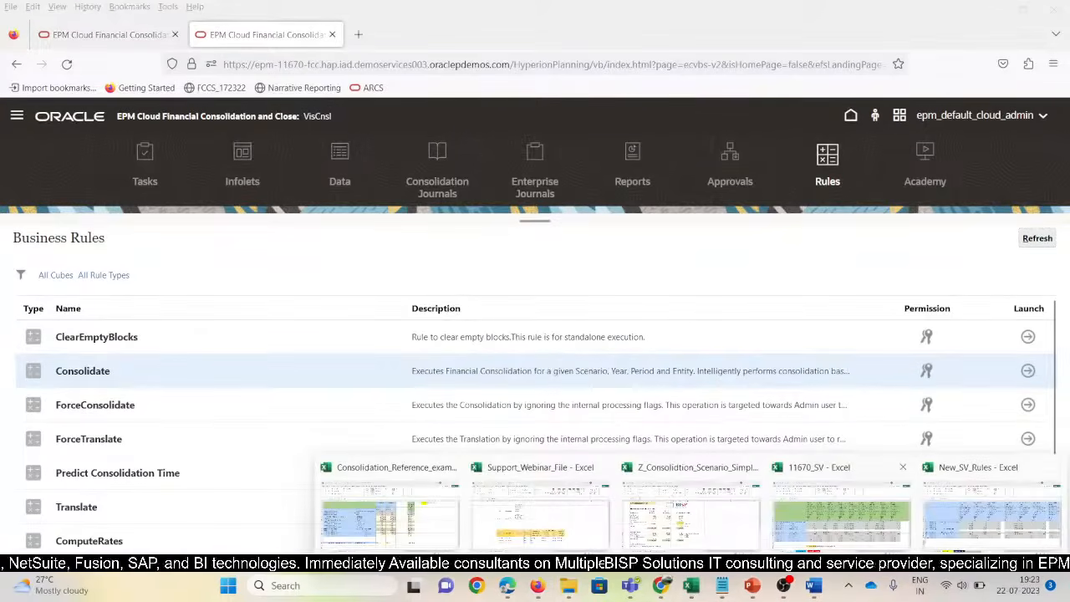
left_click(990, 514)
left_click(440, 503)
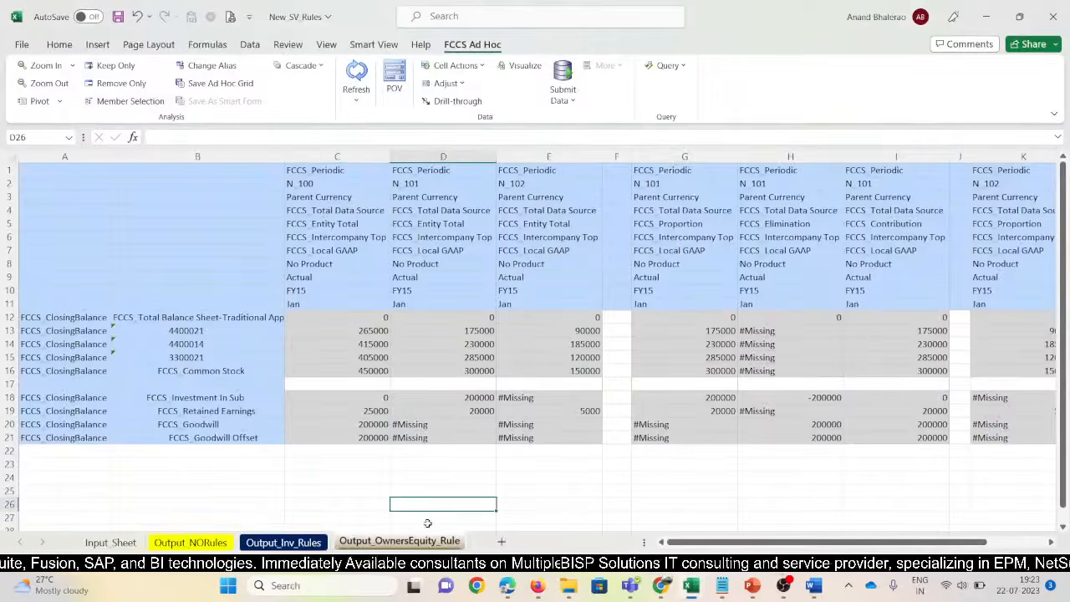
left_click(304, 544)
left_click(401, 544)
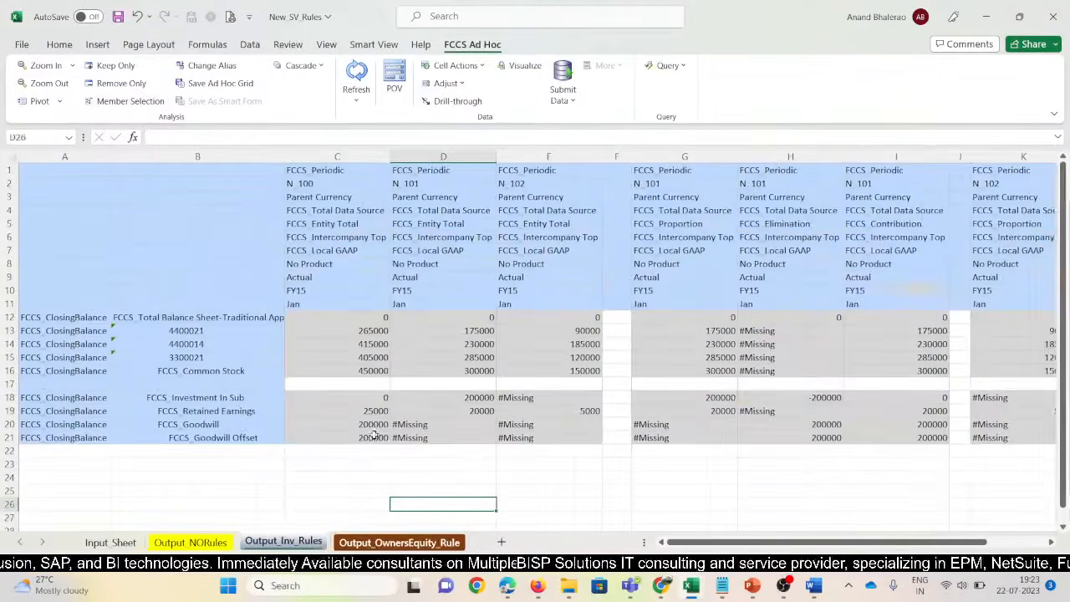
left_click(284, 542)
left_click(548, 344)
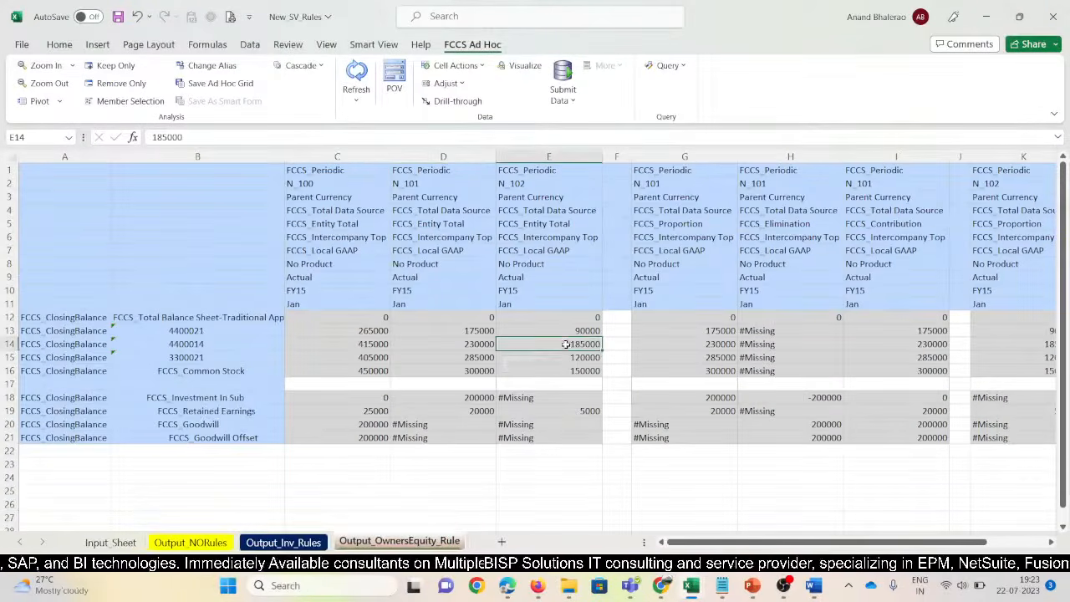
left_click(357, 74)
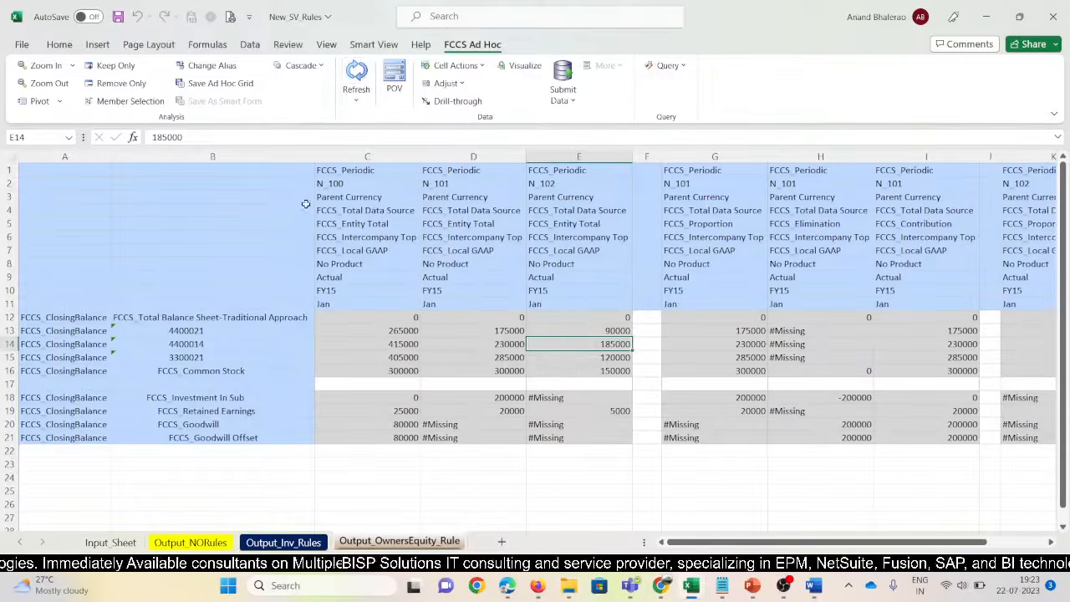
Narrow columns A and B and check N_100 Common Stock reads 300000
left_click_drag(315, 157, 291, 156)
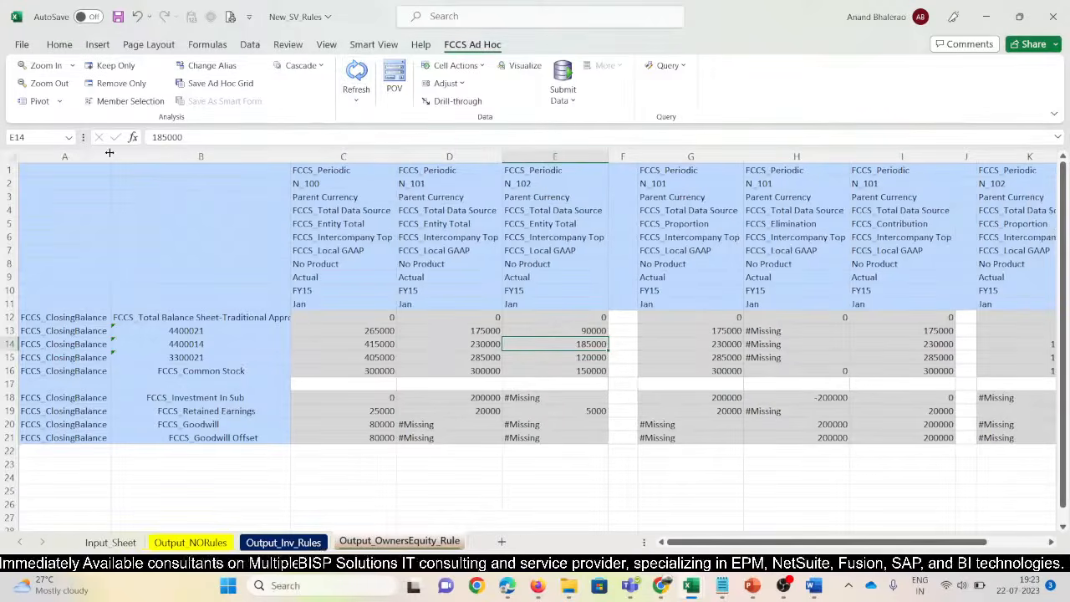
left_click_drag(111, 157, 99, 156)
left_click_drag(272, 161, 267, 159)
left_click(338, 370)
left_click(435, 475)
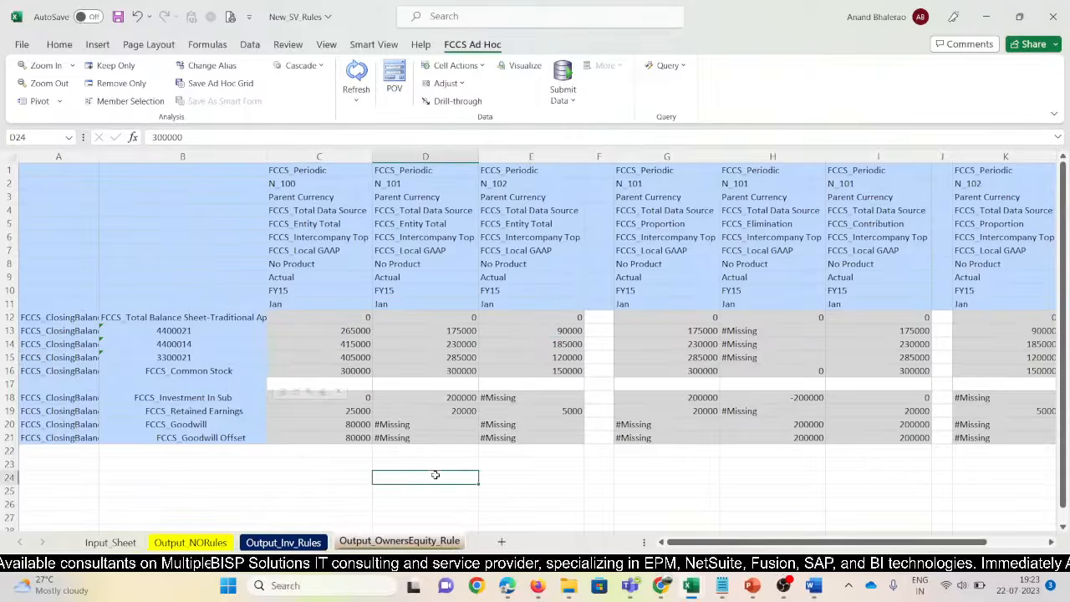
left_click(357, 370)
Compare with Output_Inv_Rules' Common Stock 450000, then bold N_100 Common Stock 300000
left_click(283, 542)
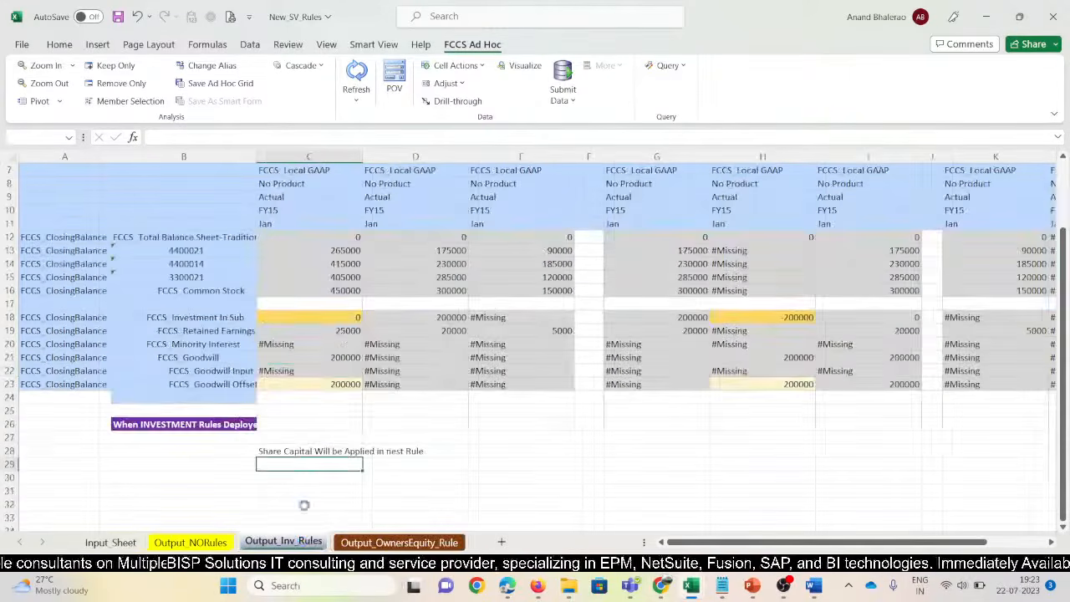
left_click(334, 290)
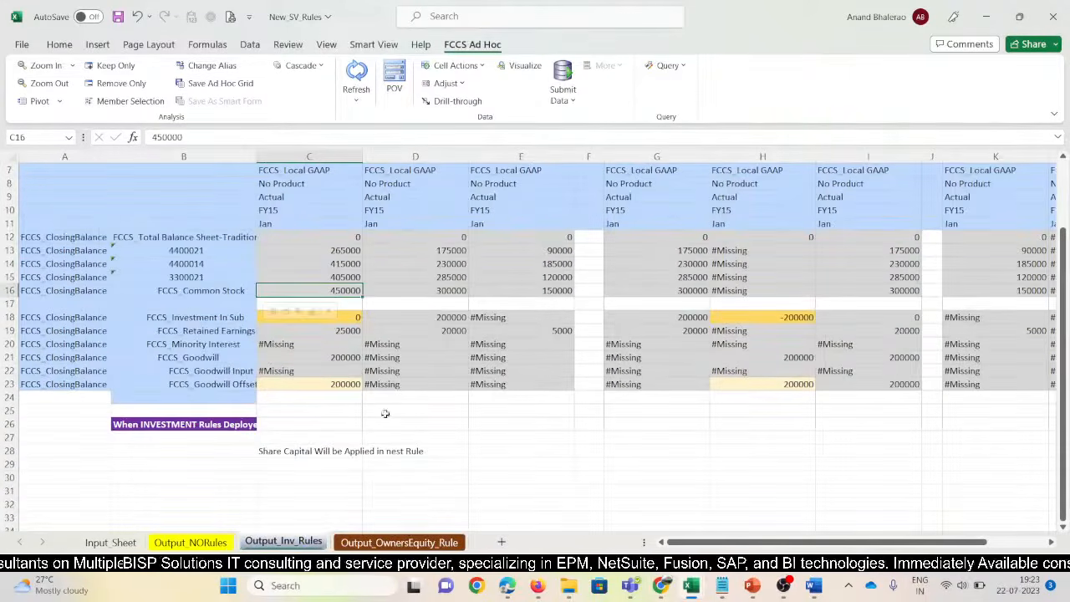
left_click(282, 541)
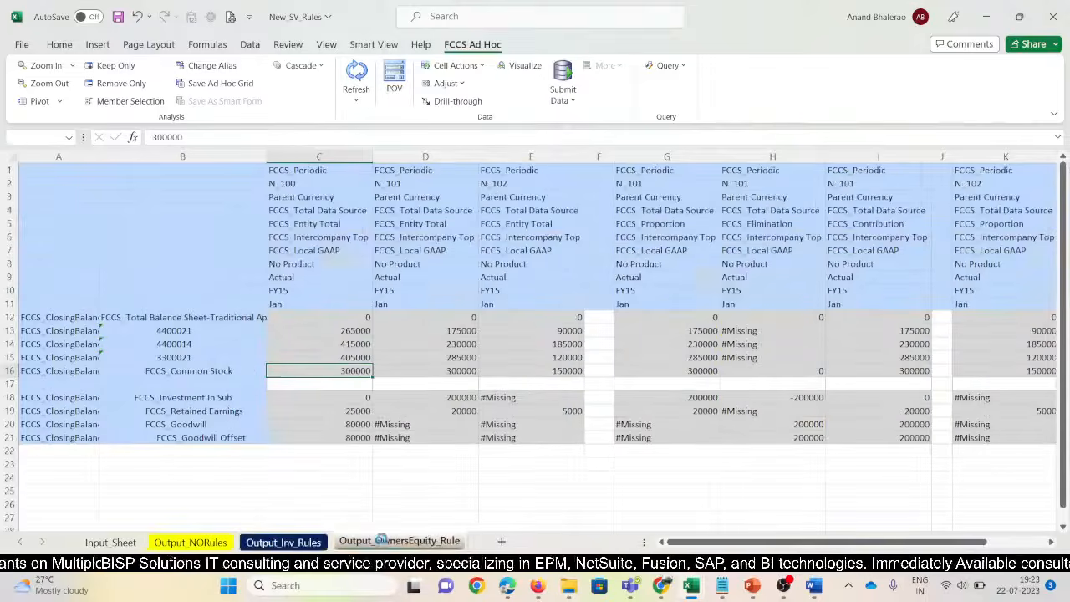
left_click(401, 398)
left_click(350, 372)
key("ctrl+b")
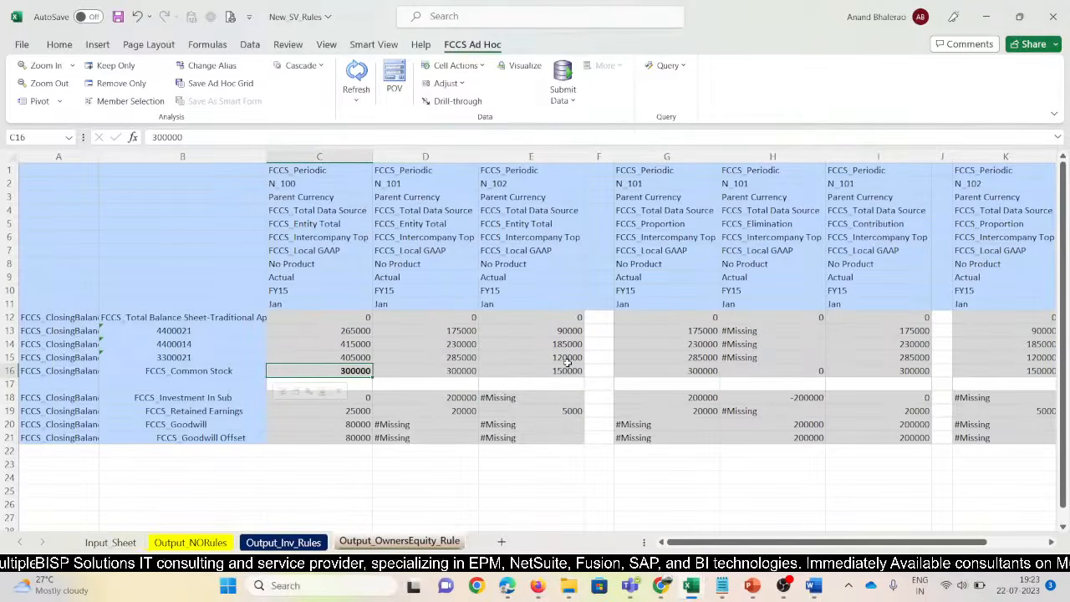
Review the N_101 Common Stock value and select N_100 Goodwill Offset 80000
left_click(437, 371)
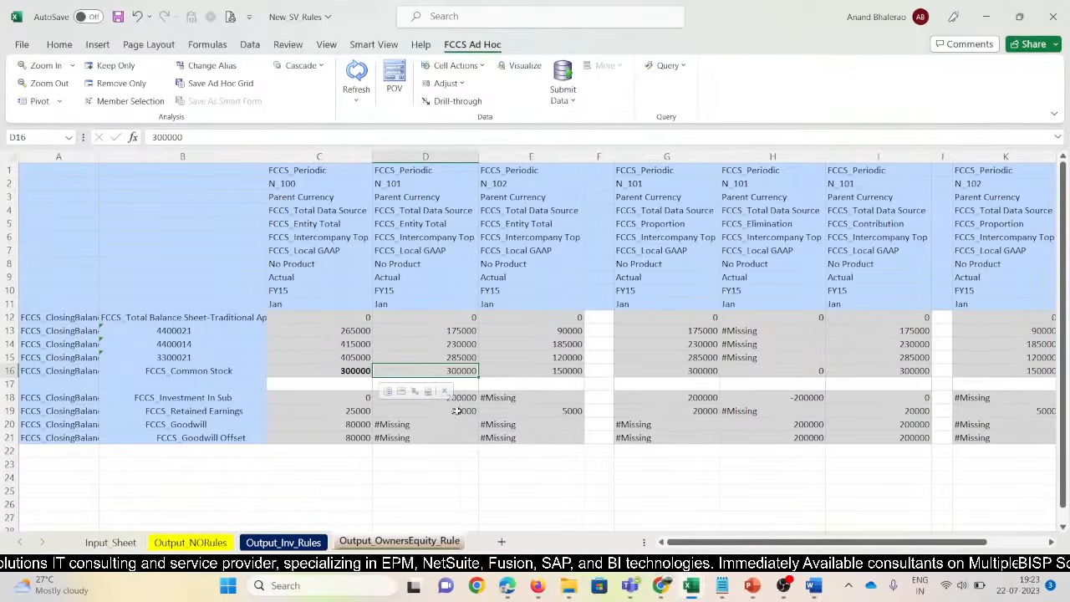
left_click(475, 452)
left_click(438, 372)
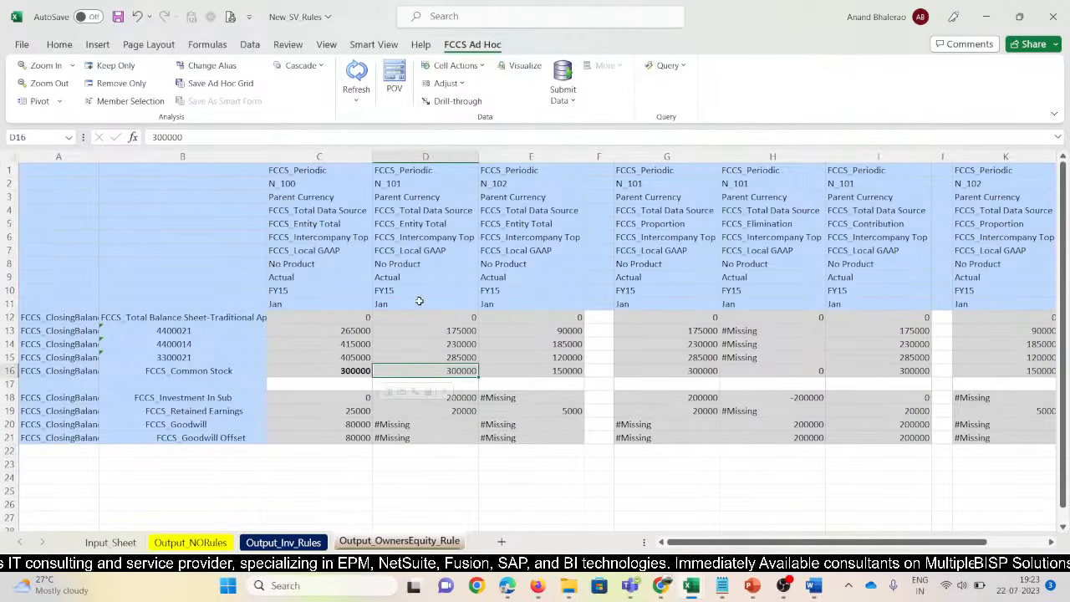
left_click(426, 185)
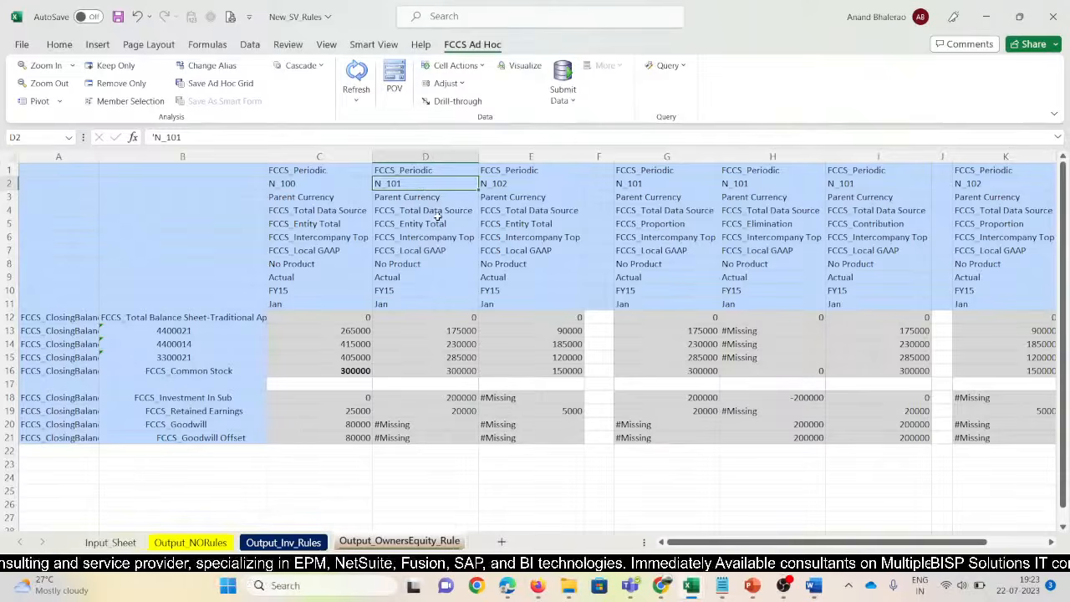
left_click(351, 439)
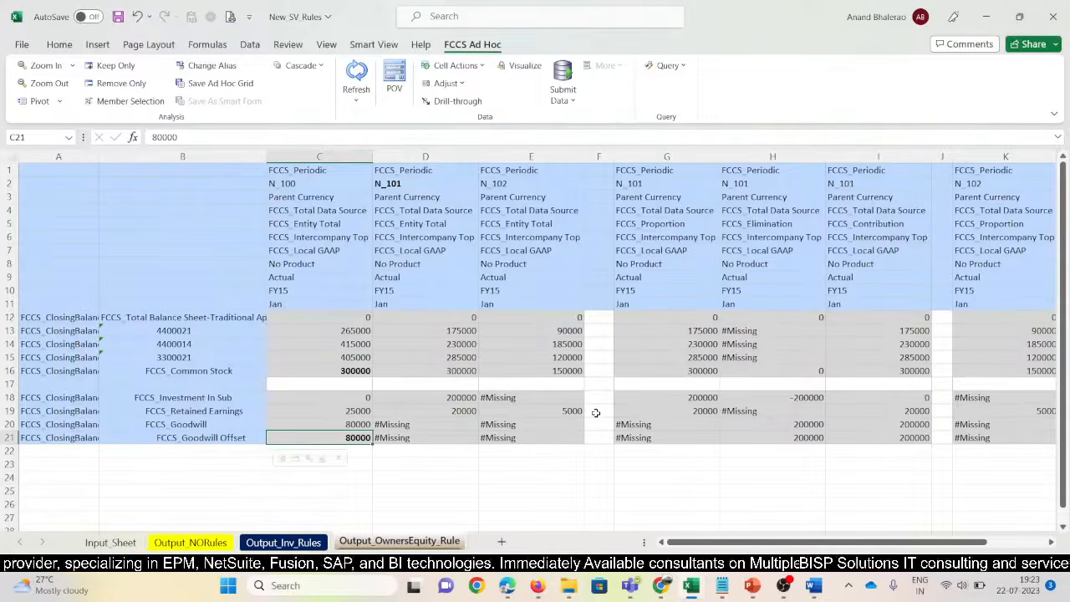
Check investment, Goodwill 80,000 and Share Capital against the Consolidation Basic workbook
key("alt+Tab")
key("alt+Tab")
key("alt+Tab")
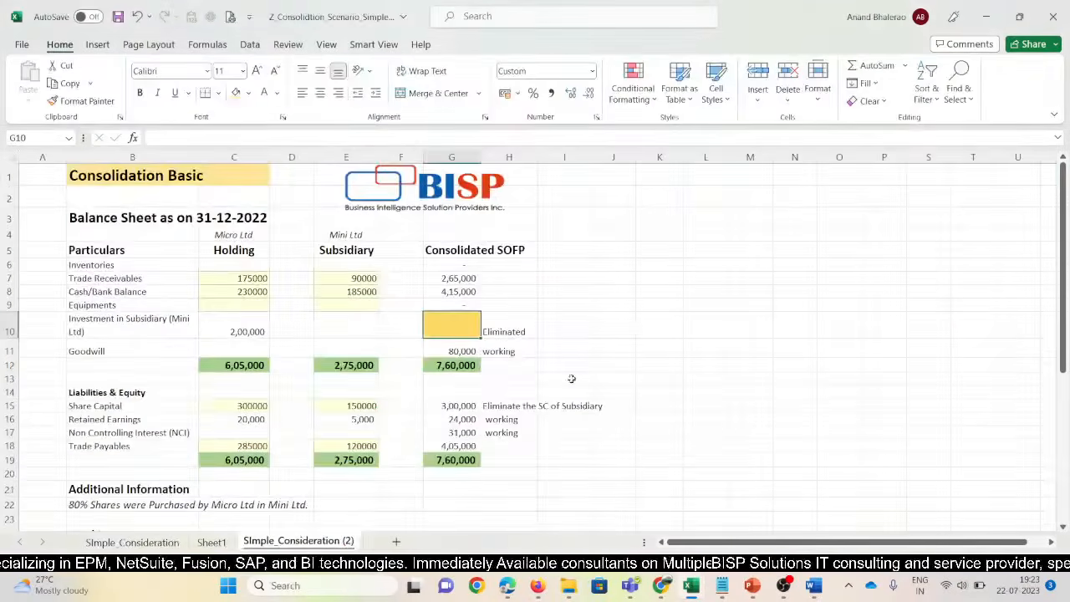
left_click(602, 367)
left_click(462, 329)
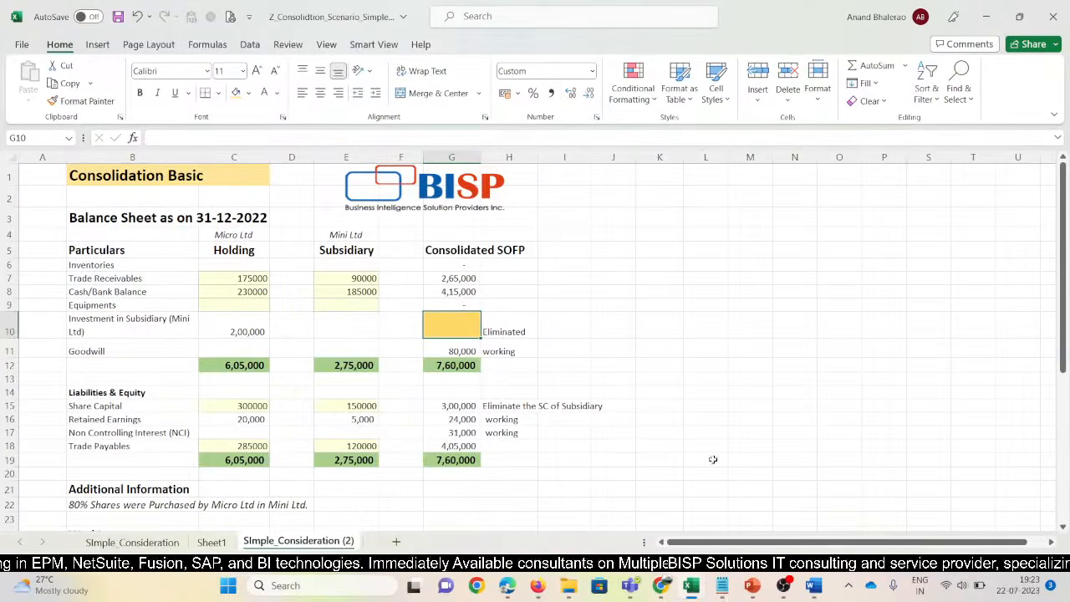
key("alt+Tab")
left_click(359, 399)
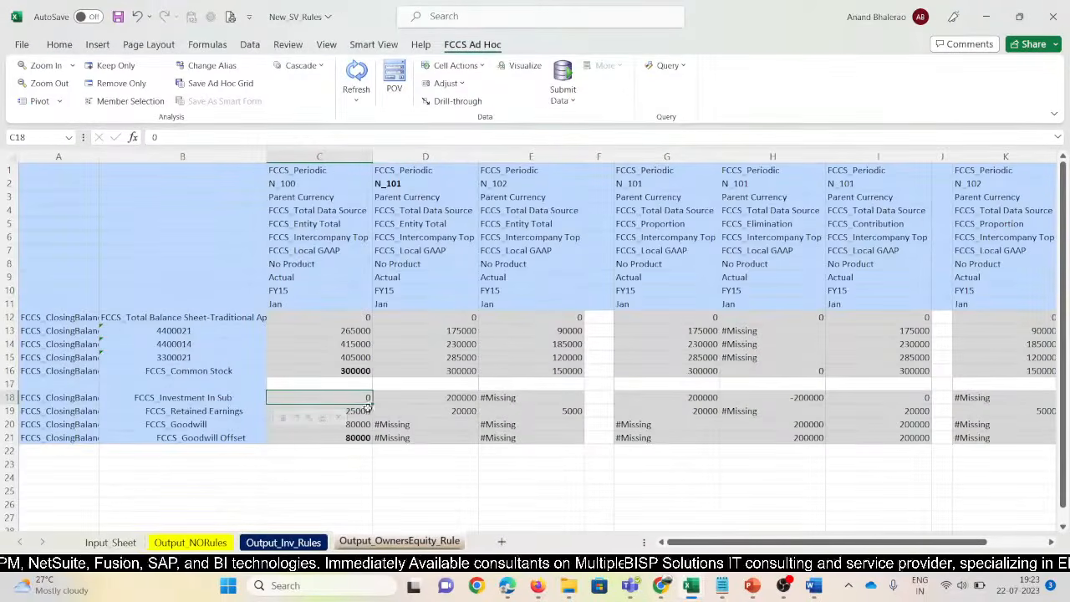
key("alt+Tab")
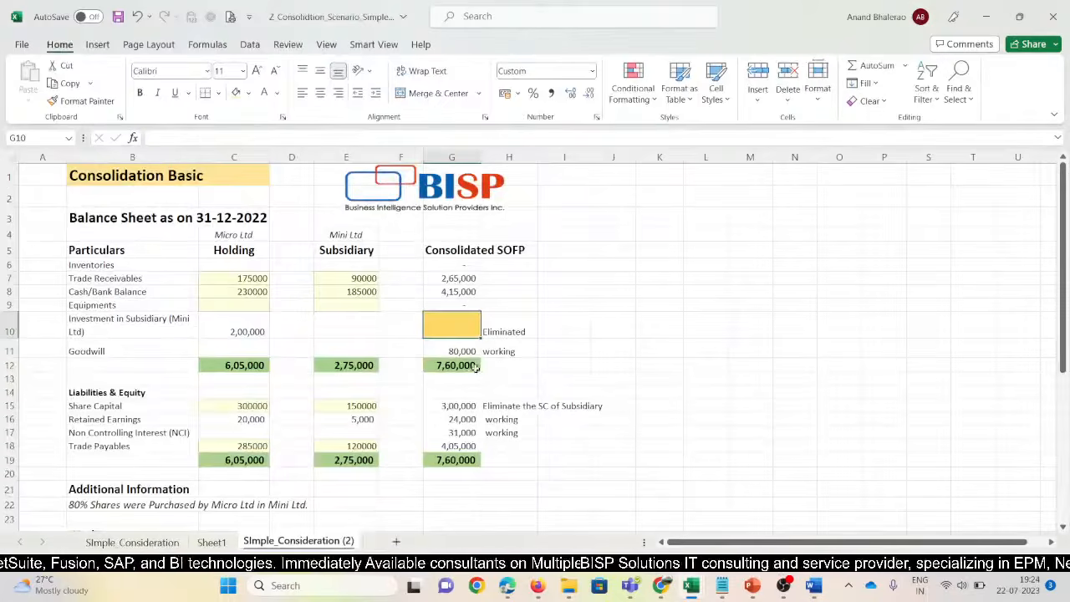
left_click(461, 352)
key("alt+Tab")
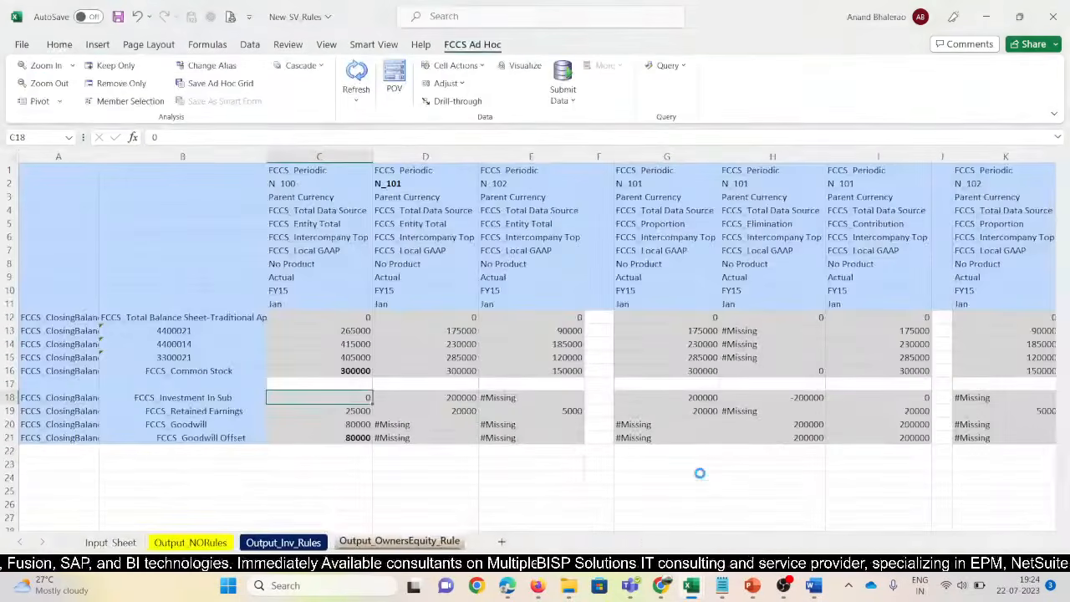
key("Down")
key("Down")
key("Down")
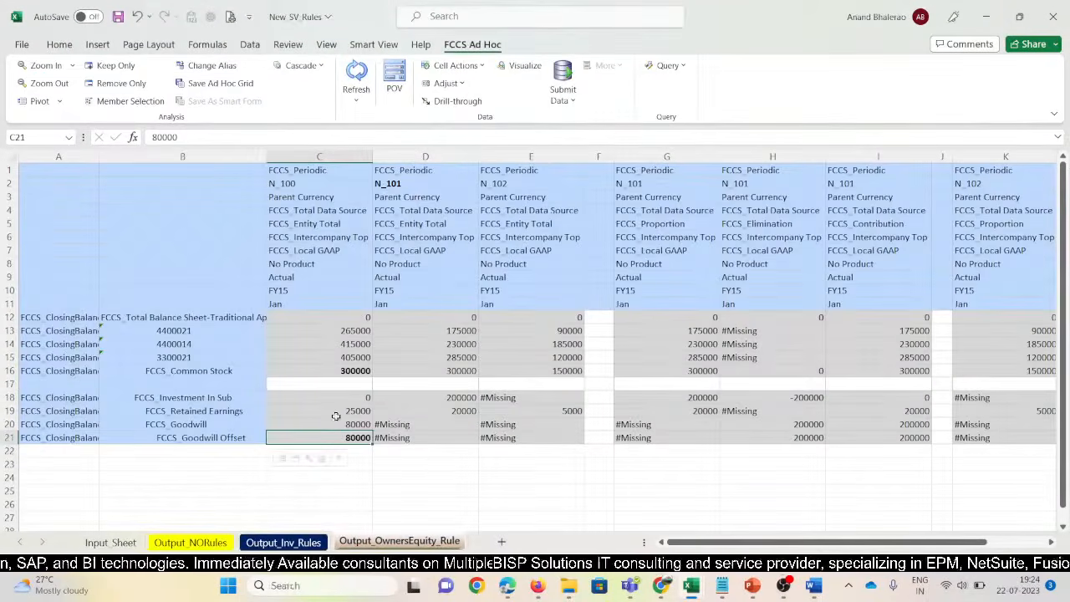
key("alt+Tab")
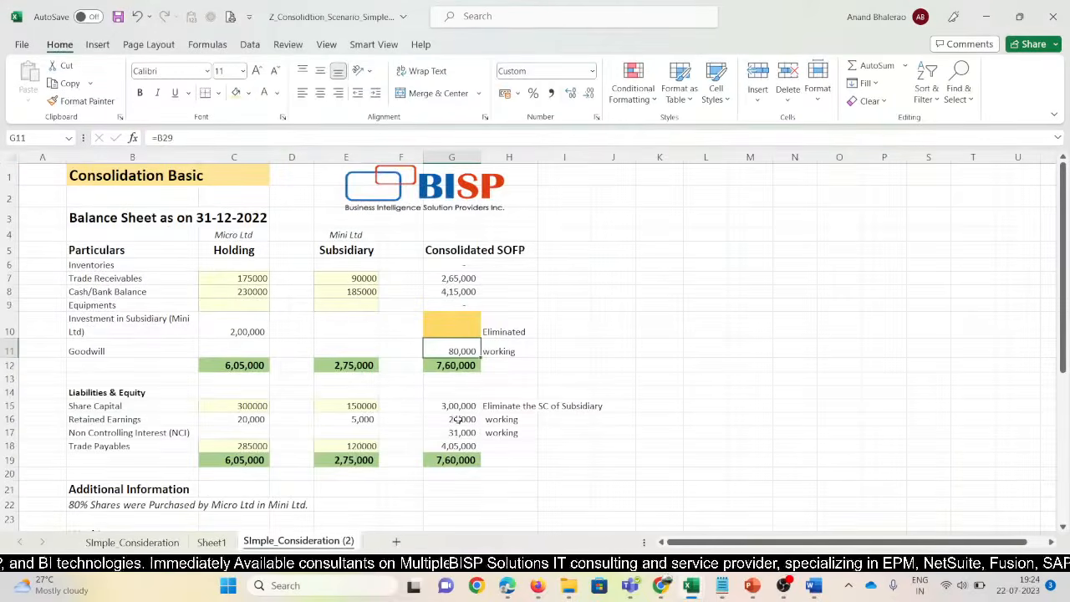
left_click(441, 406)
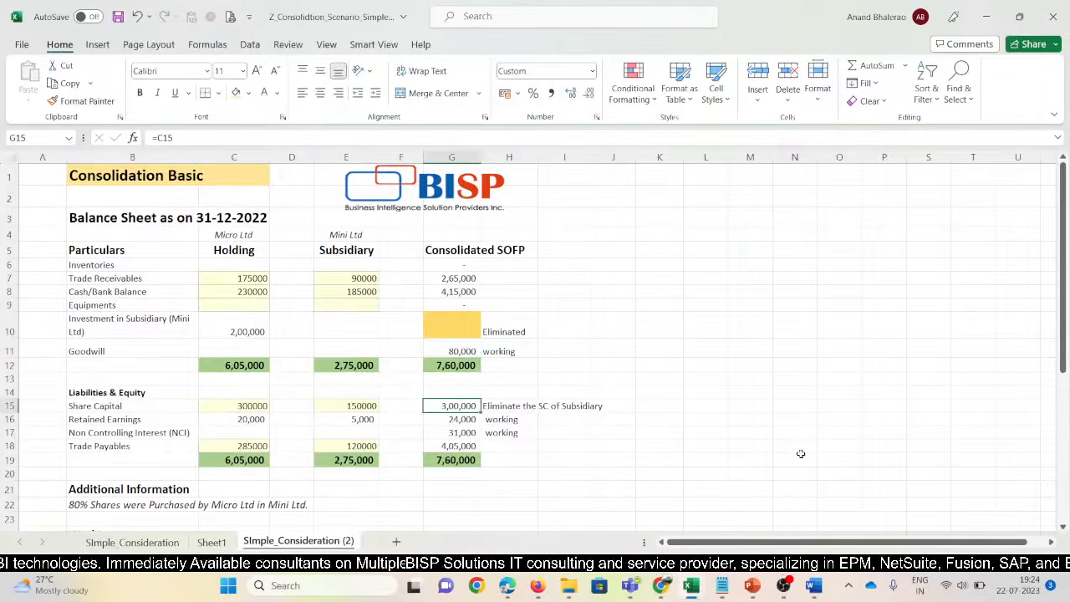
key("alt+Tab")
Verify Retained Earnings against Consolidation Basic, bold N_100's 25000, and check Non Controlling Interest
left_click(360, 370)
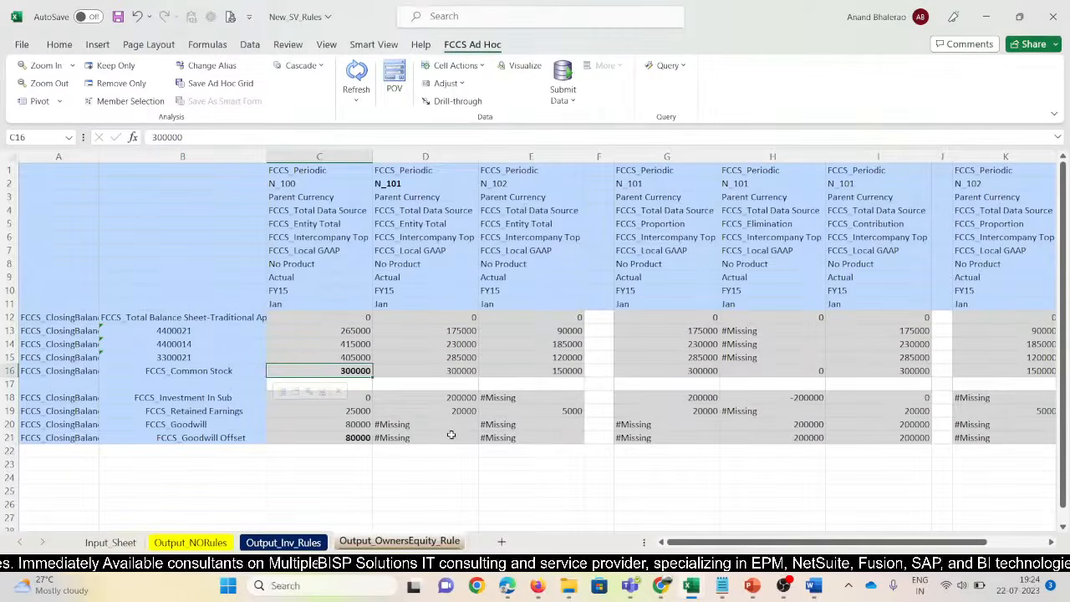
key("alt+Tab")
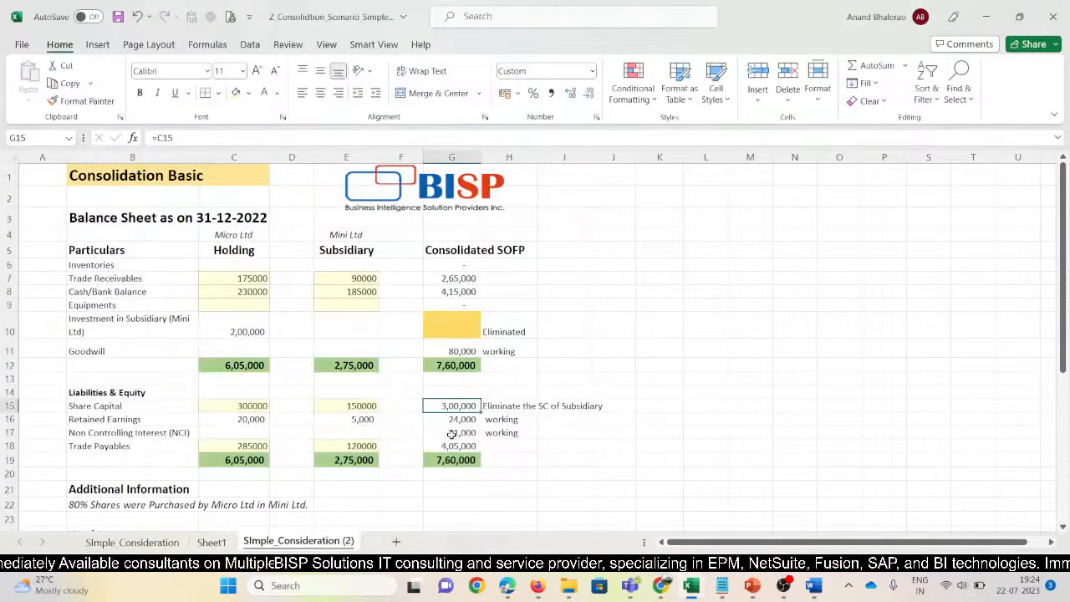
left_click(449, 419)
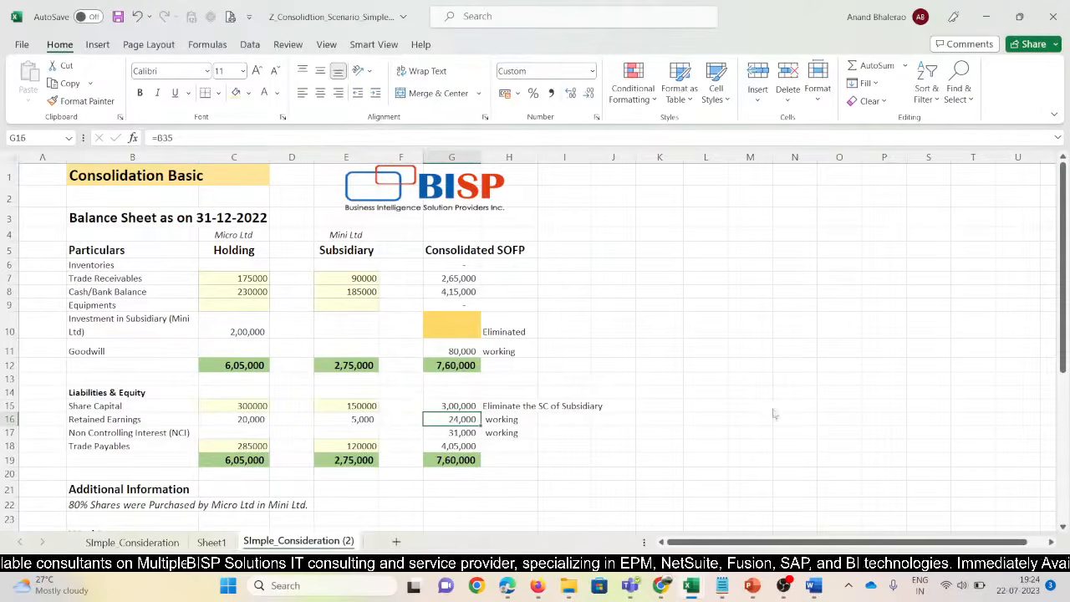
key("alt+Tab")
left_click(343, 410)
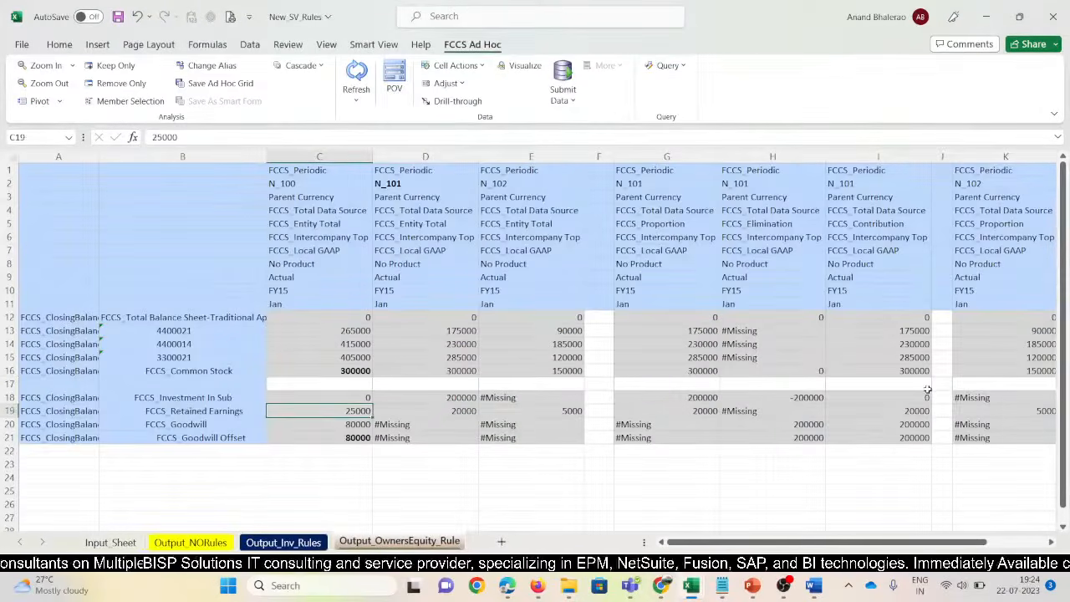
key("ctrl+b")
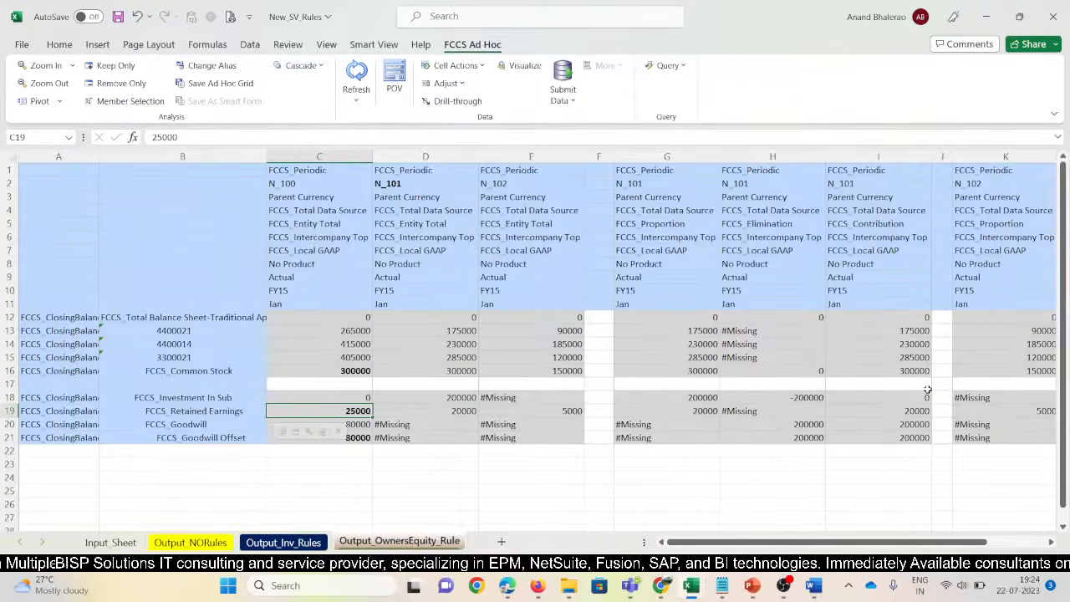
key("alt+Tab")
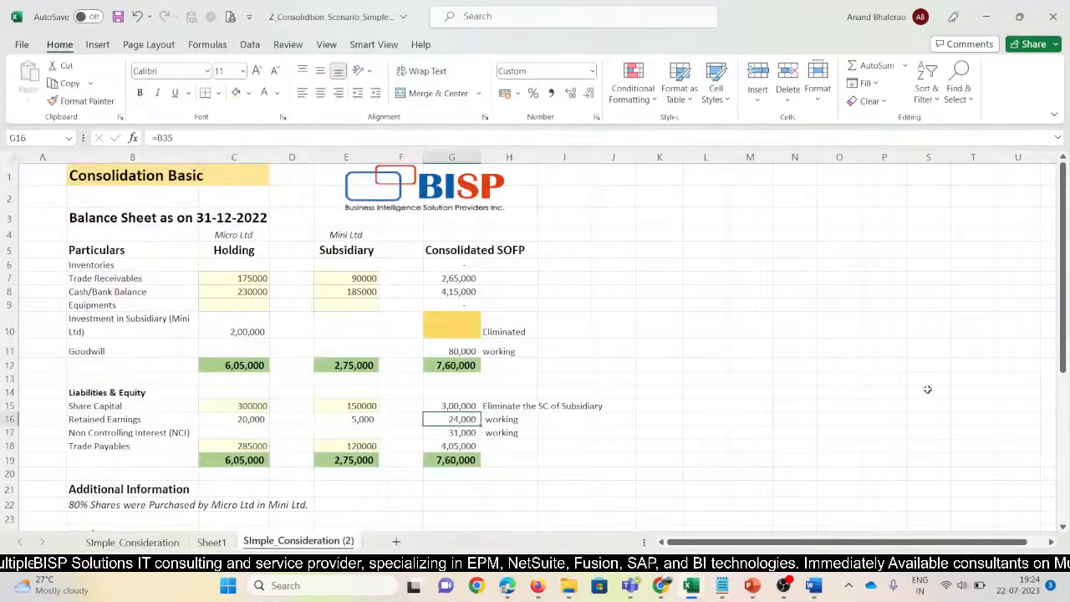
left_click(470, 435)
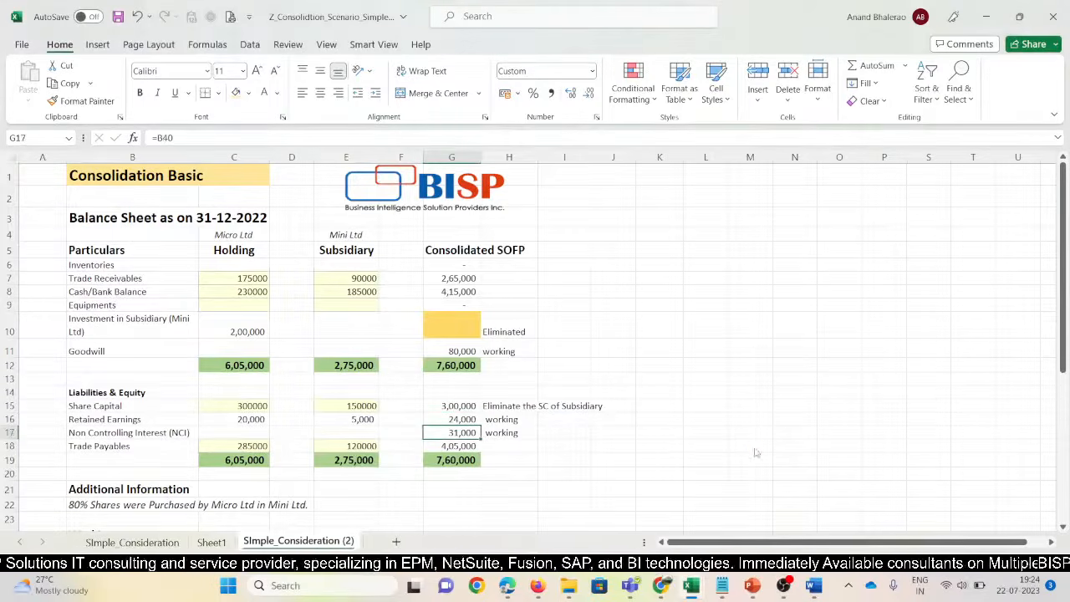
key("alt+Tab")
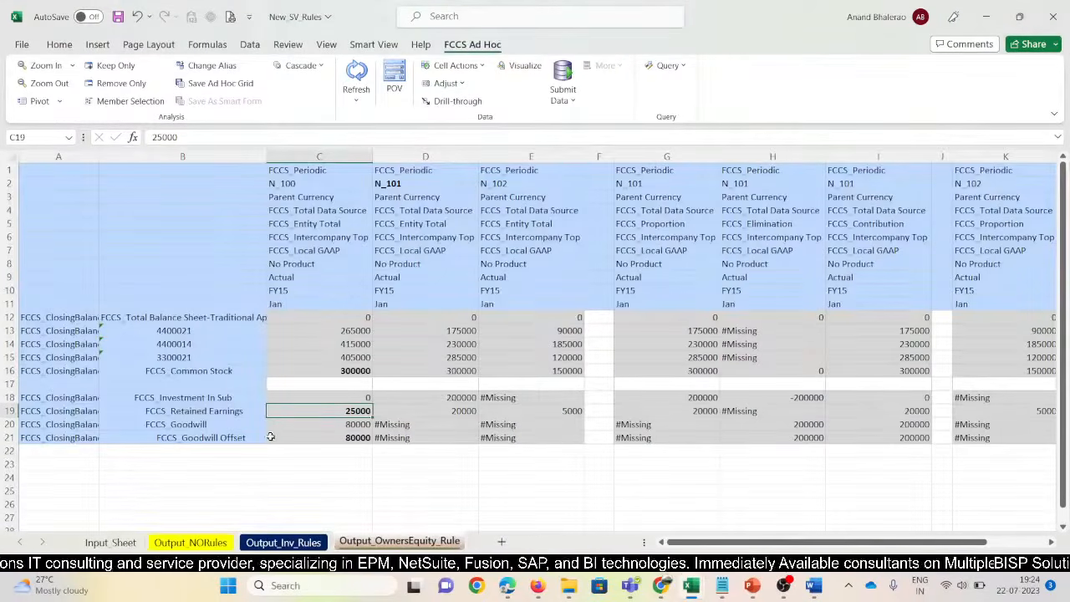
Copy the Minority Interest row labels from Output_Inv_Rules into row 22 of Output_OwnersEquity_Rule
left_click(189, 409)
left_click(284, 541)
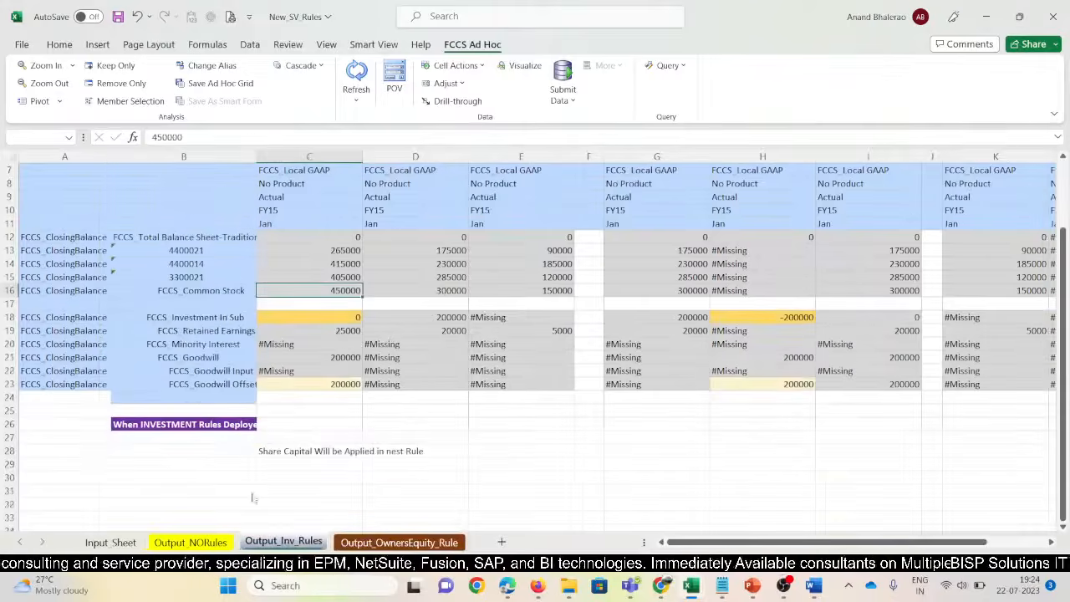
left_click(188, 346)
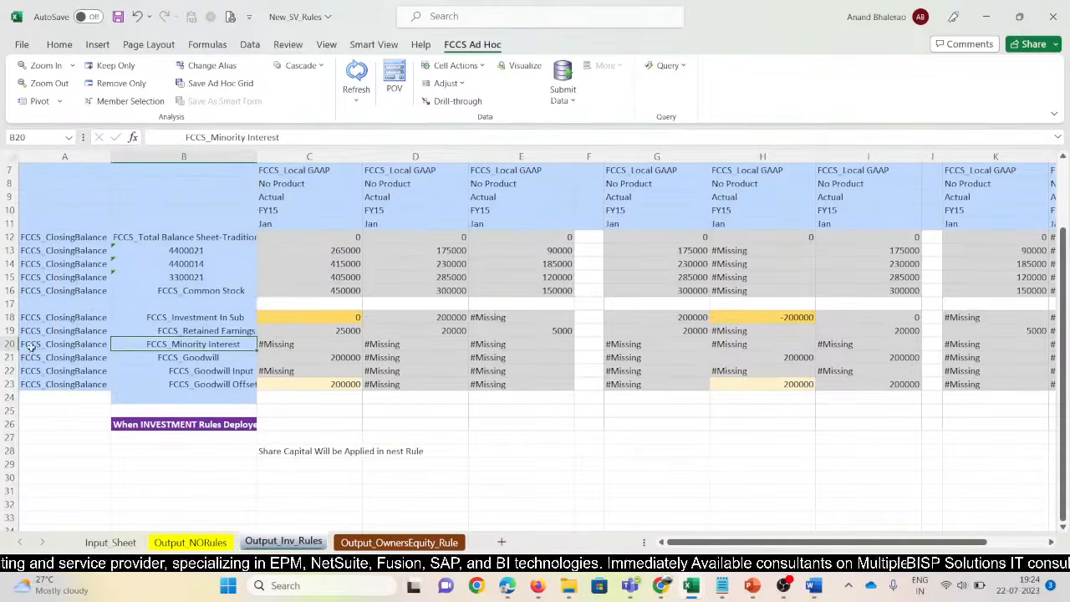
left_click_drag(59, 345, 133, 346)
key("ctrl+c")
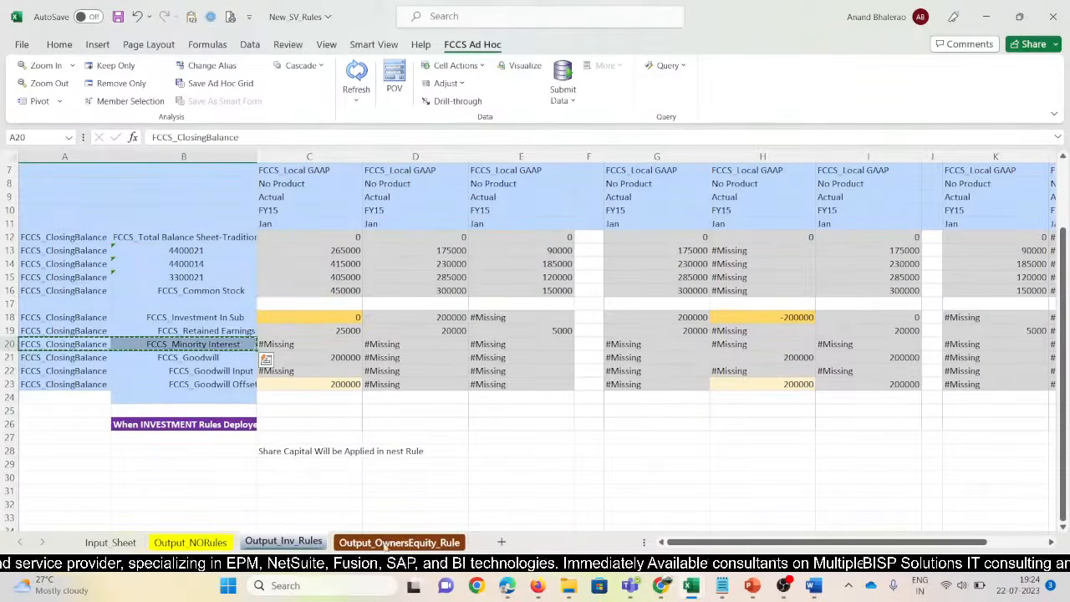
key("ctrl+Page_Down")
left_click(81, 453)
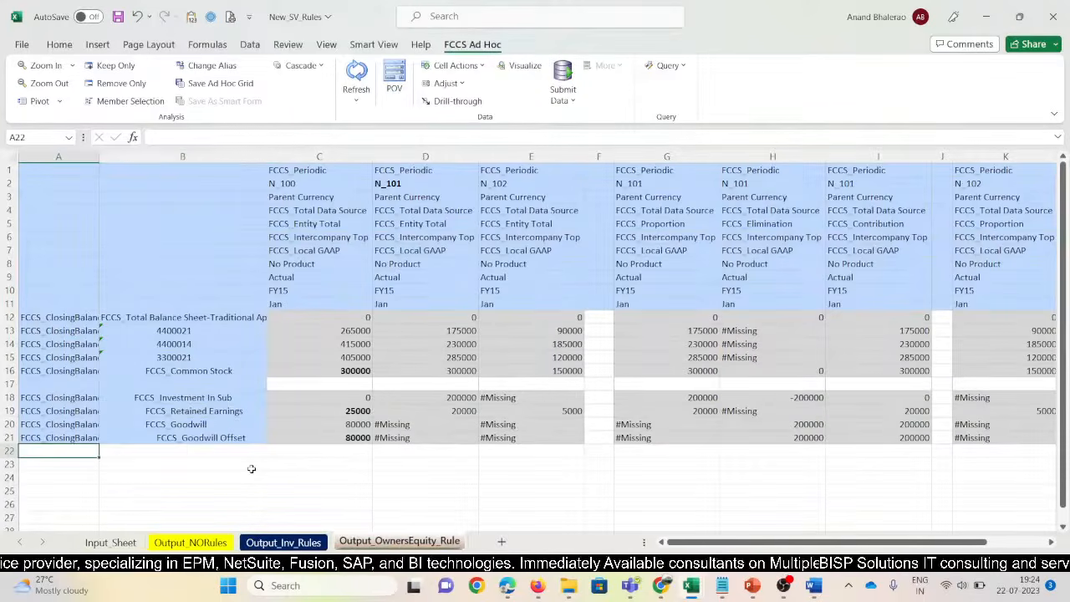
key("ctrl+v")
Review Smart View data options, then refresh so N_100 Minority Interest shows 30000
left_click(373, 45)
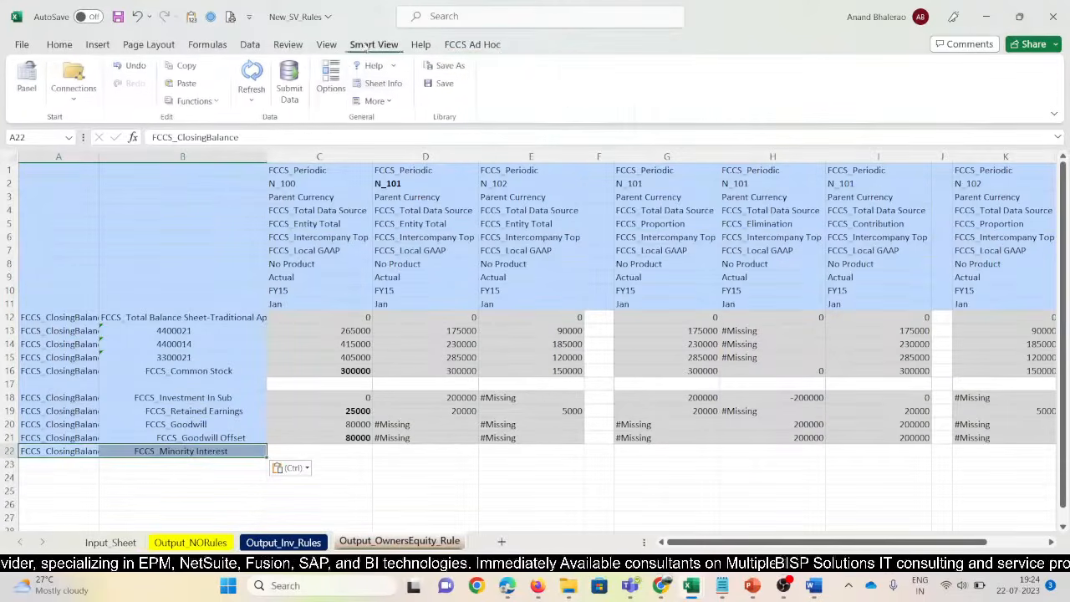
left_click(331, 75)
scroll(480, 459, "down", 2)
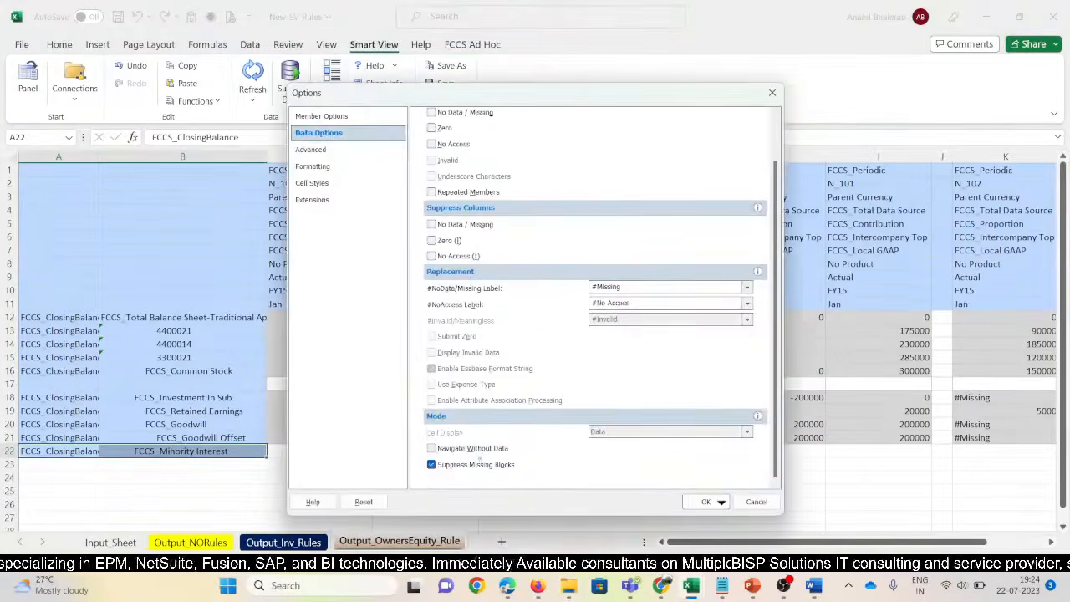
left_click(704, 502)
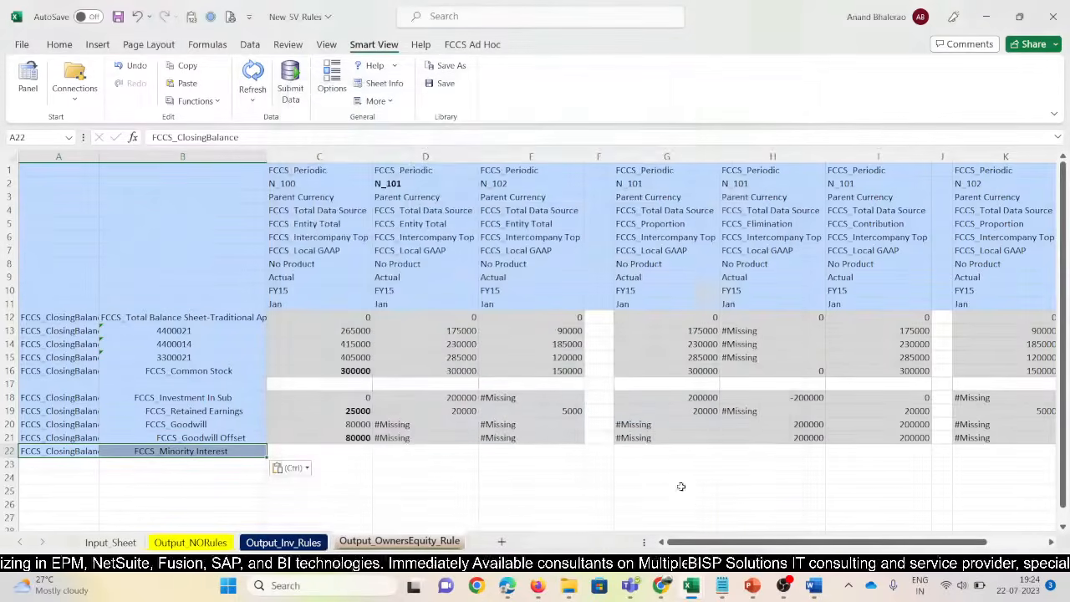
left_click(252, 77)
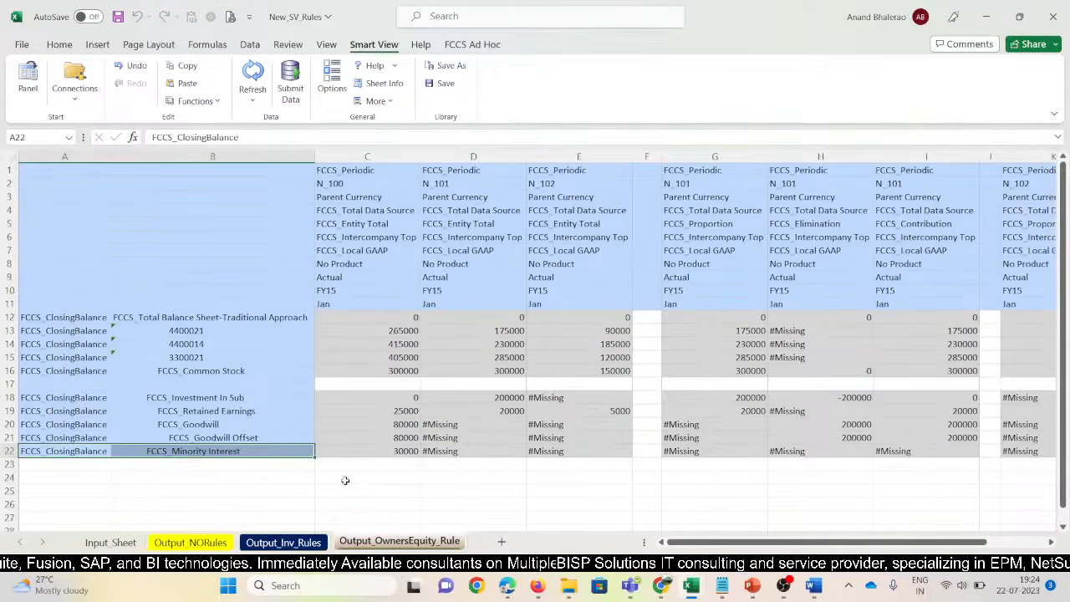
left_click(347, 479)
left_click(389, 453)
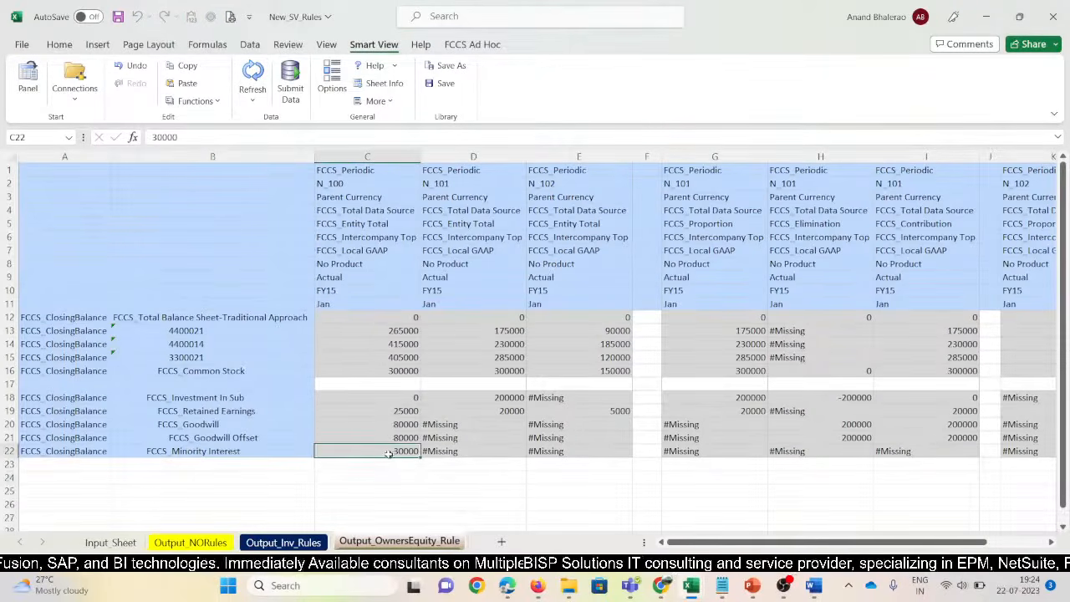
In the consolidation workbook, fill the NCI 31,000 and Retained Earnings 24,000 values light orange
left_click(426, 485)
left_click(403, 449)
key("alt+Tab")
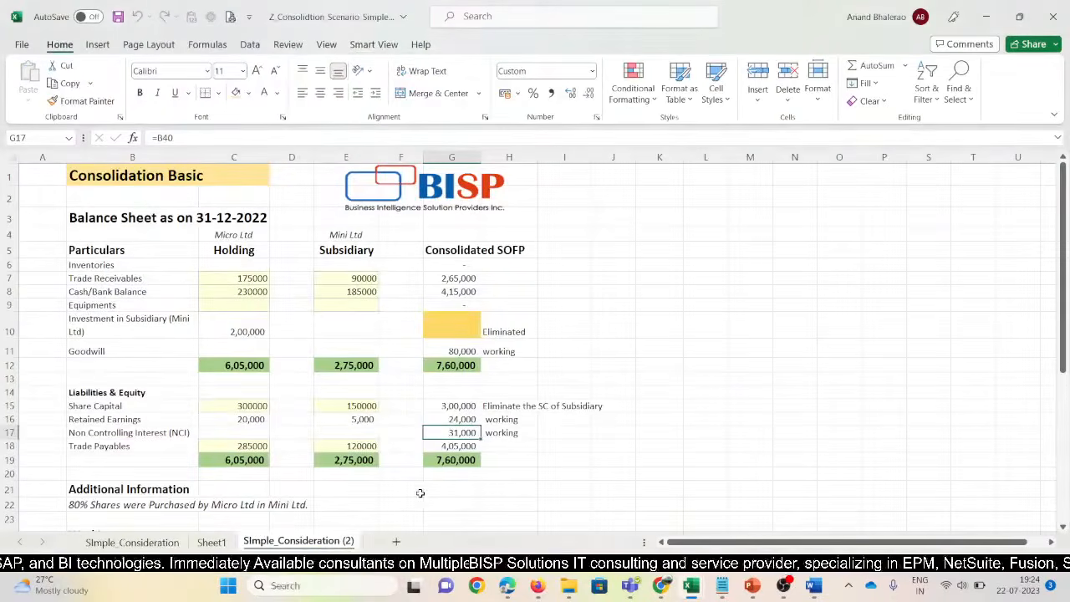
left_click(543, 474)
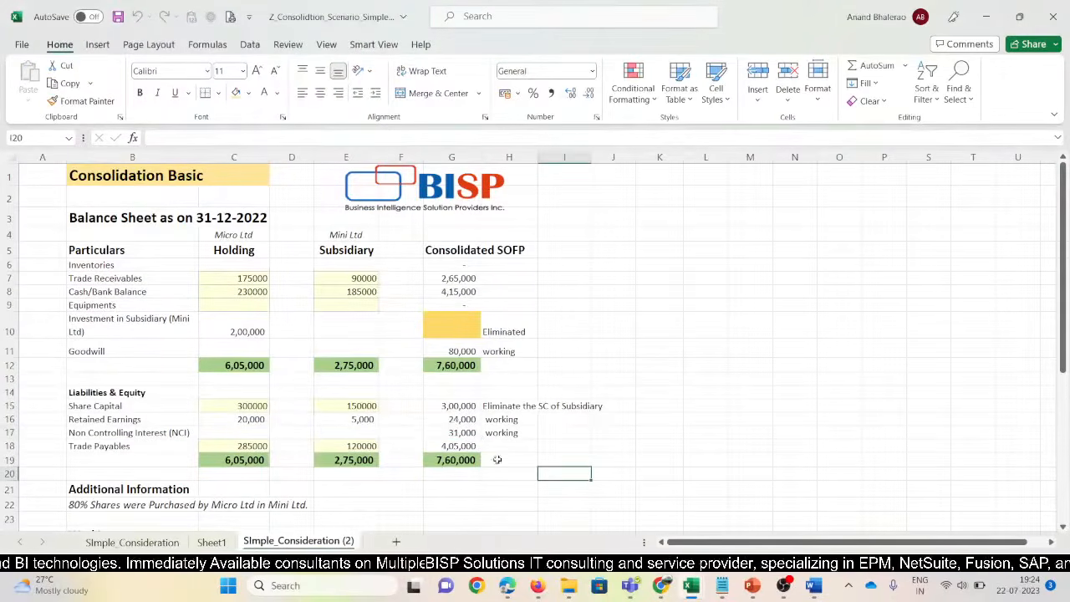
left_click(462, 432)
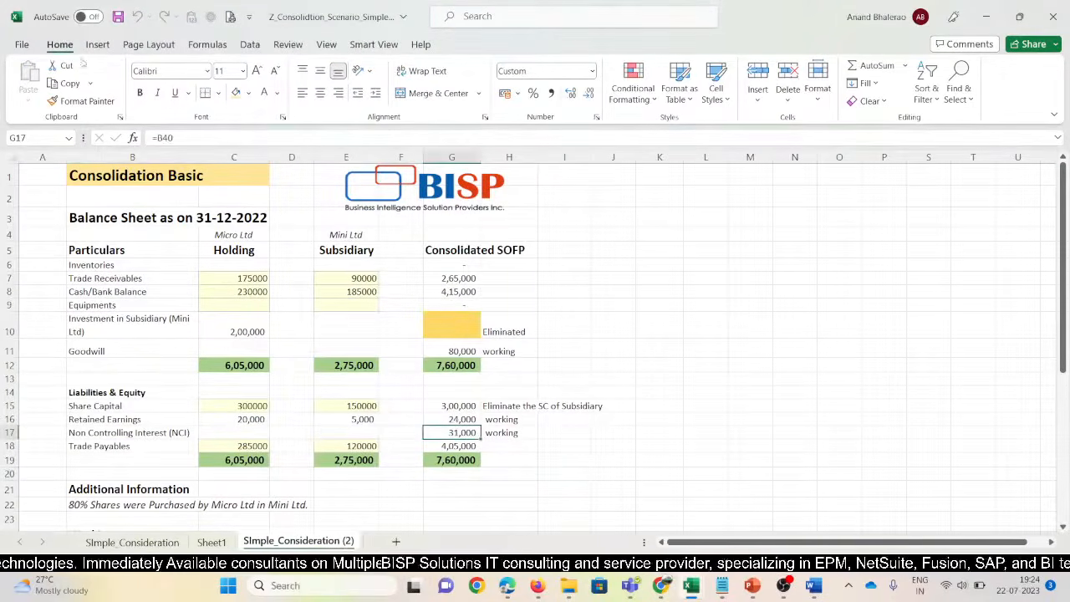
left_click(249, 93)
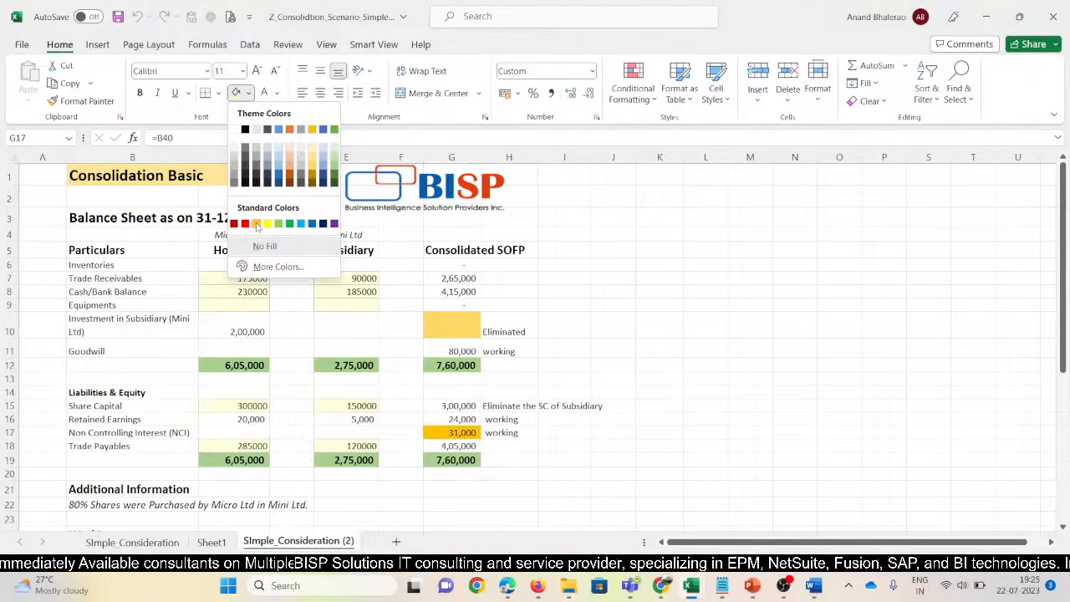
left_click(289, 158)
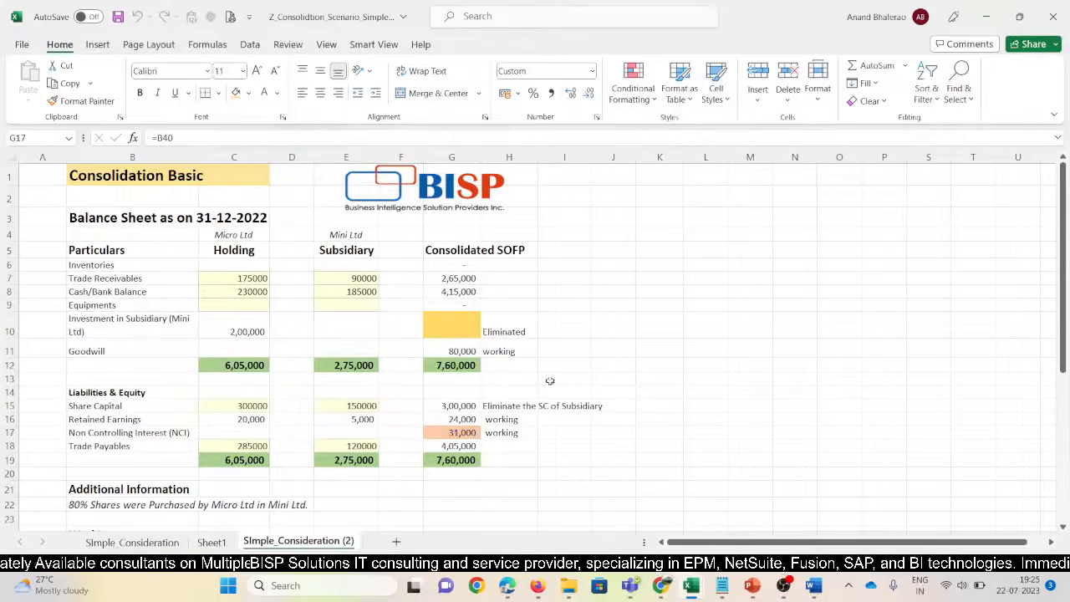
left_click(472, 419)
key("F4")
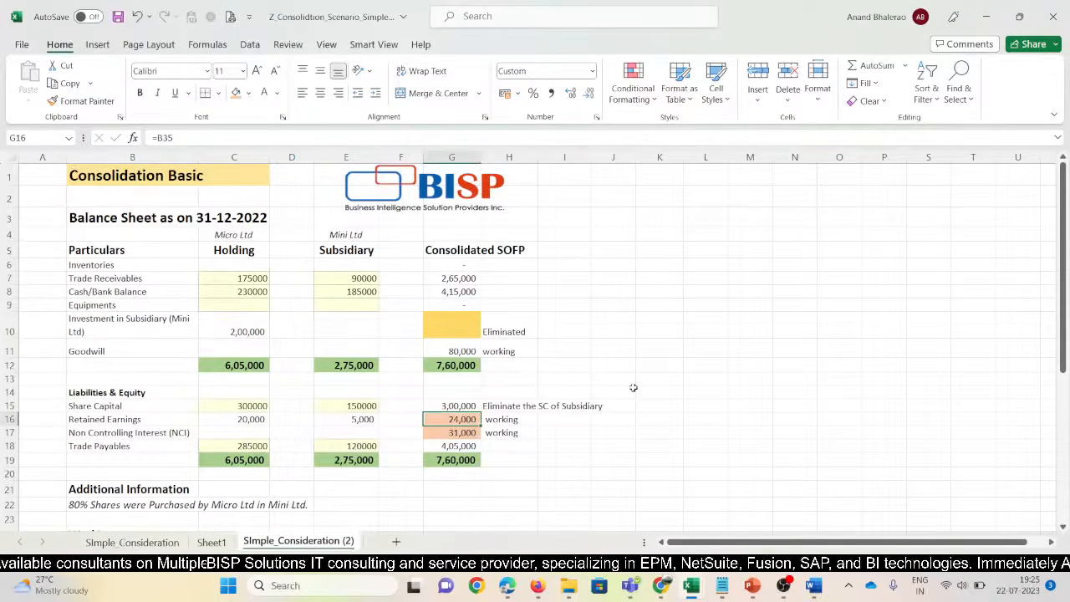
Back in New_SV_Rules, fill Minority Interest 30000 light orange and select Retained Earnings 25000
left_click(530, 492)
key("alt+Tab")
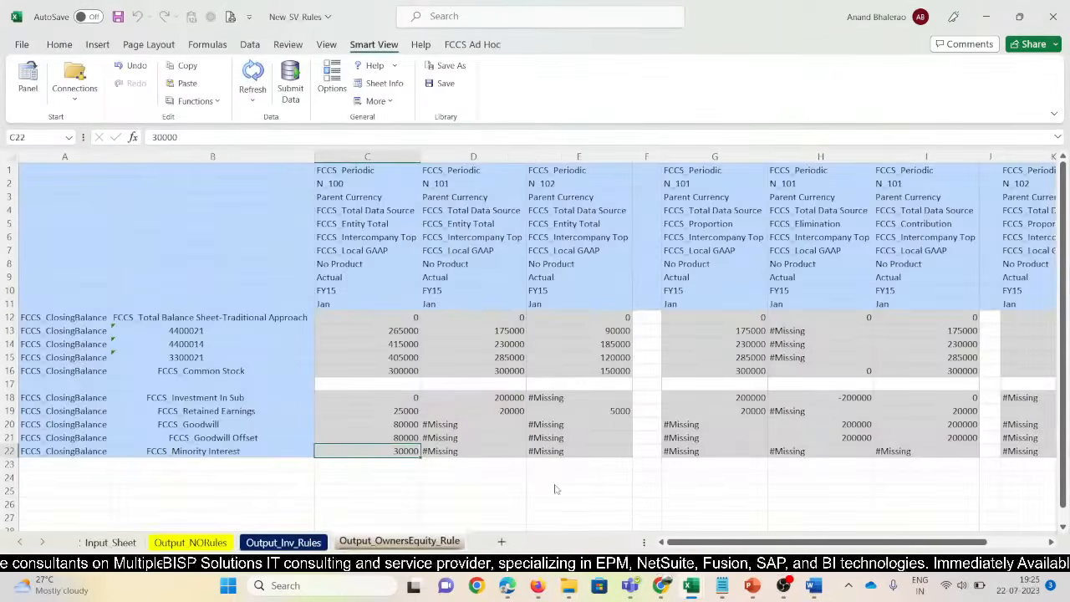
left_click(430, 478)
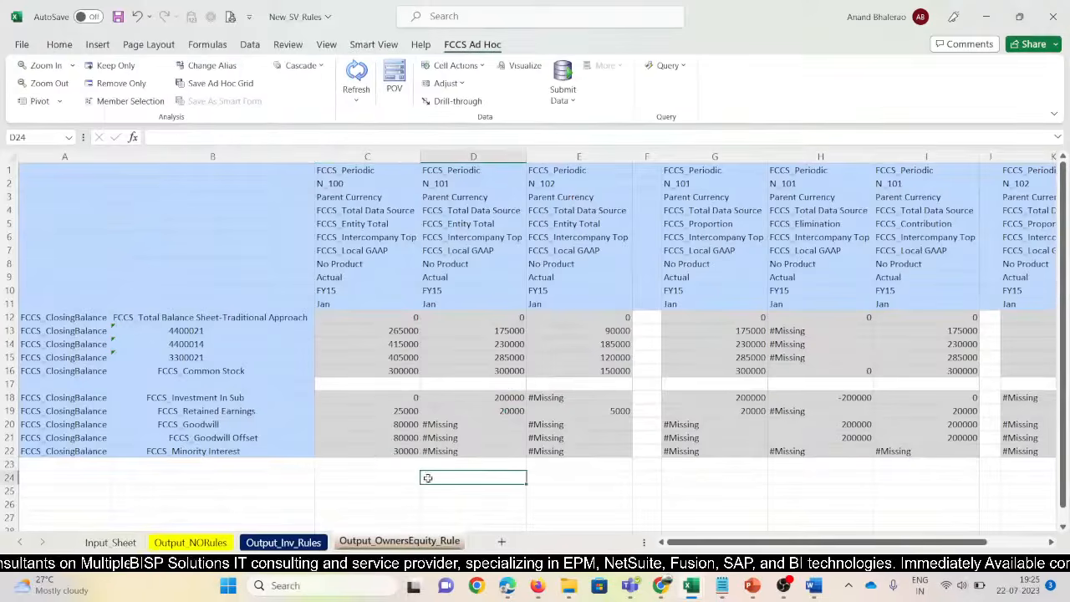
left_click(390, 452)
left_click(65, 44)
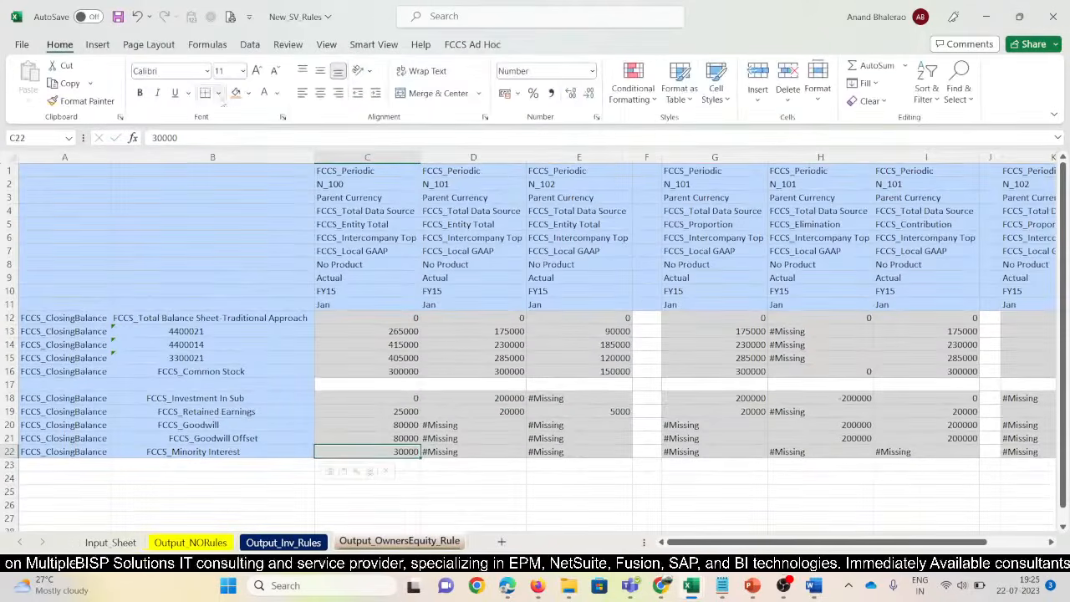
left_click(236, 92)
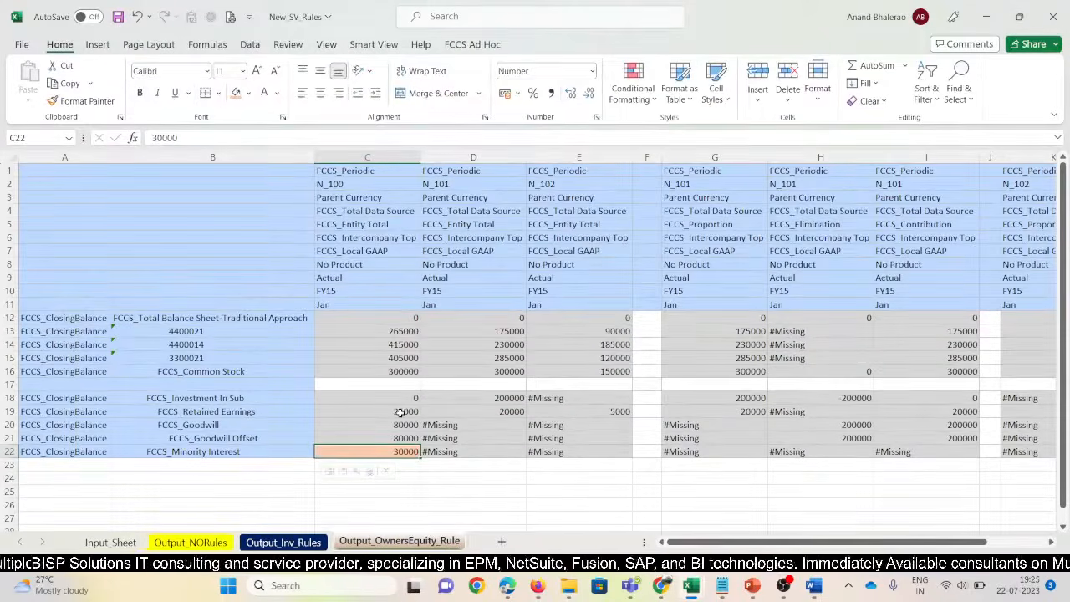
left_click(401, 411)
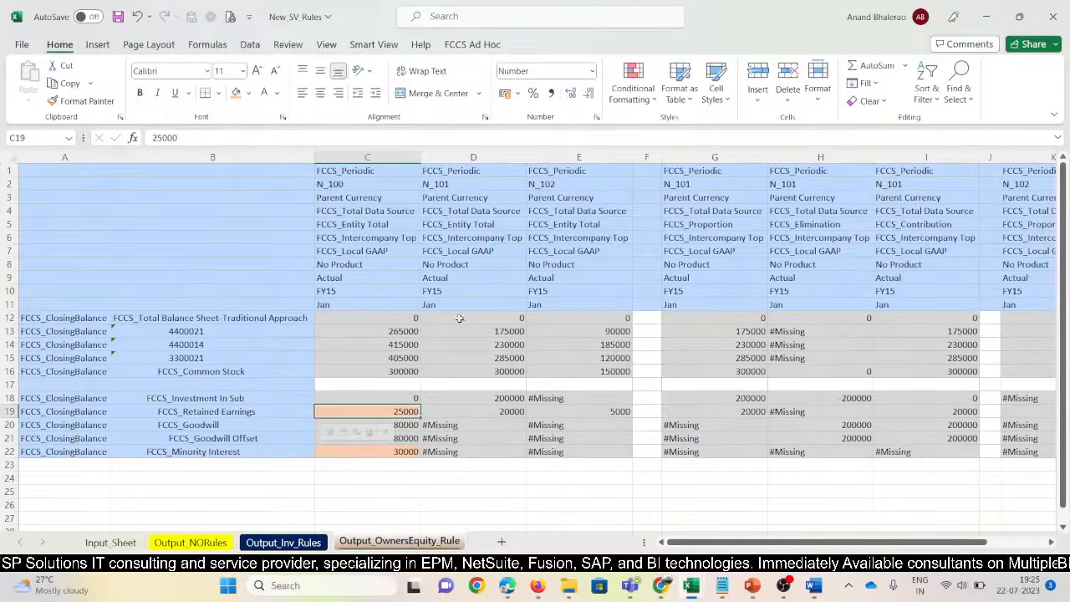
Copy Output_OwnersEquity_Rule to the end and rename the copy Output_NetIncome_Rule
right_click(430, 542)
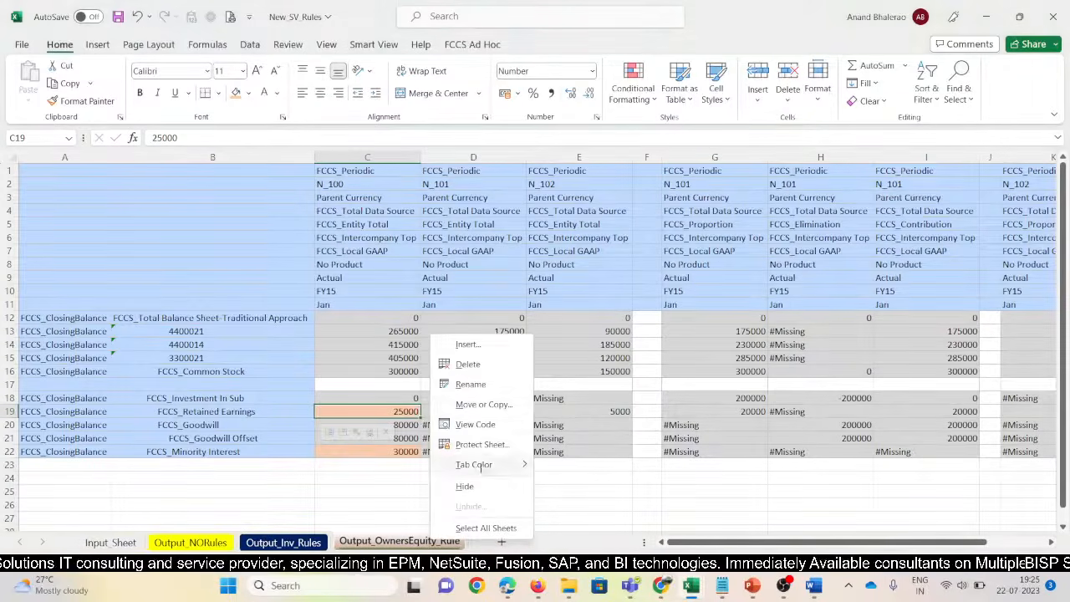
left_click(469, 408)
left_click(397, 438)
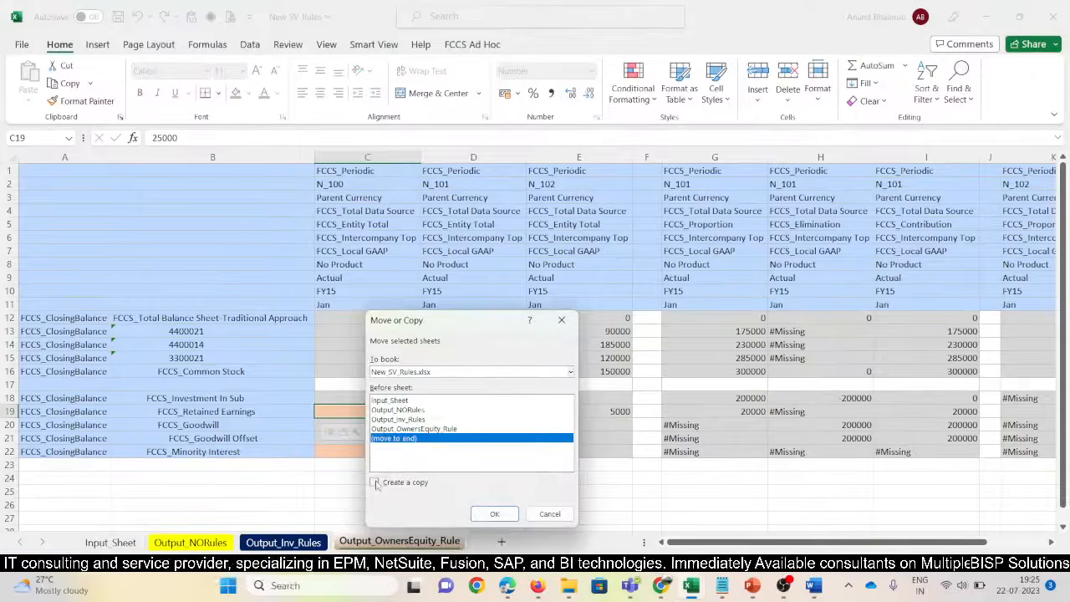
left_click(376, 483)
left_click(494, 513)
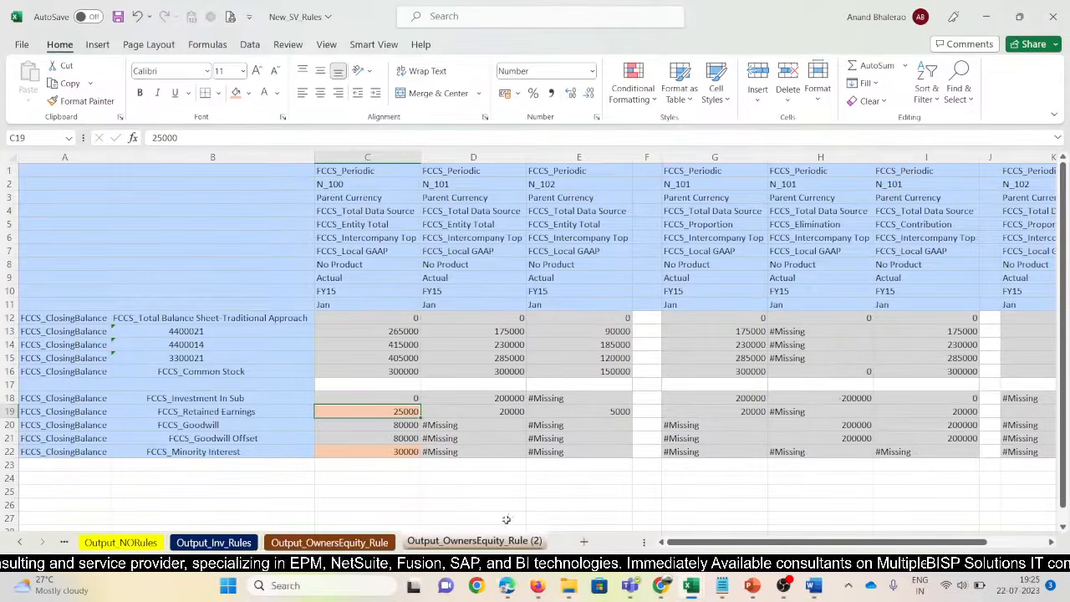
key("alt+h")
key("o")
key("r")
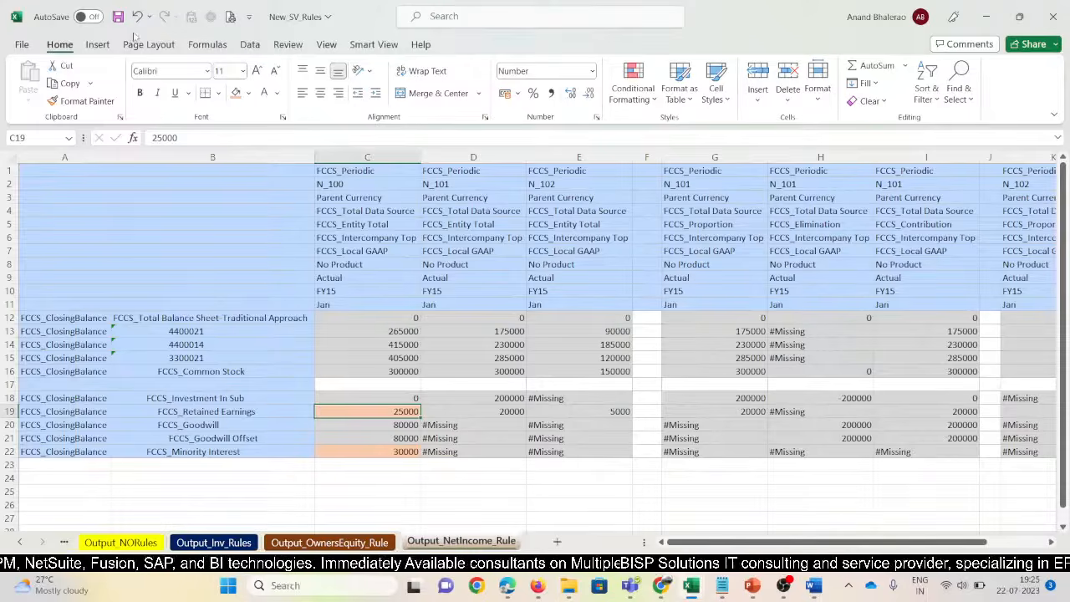
Connect the new sheet to FCCS_11670 through Smart View Active Connections
left_click(381, 47)
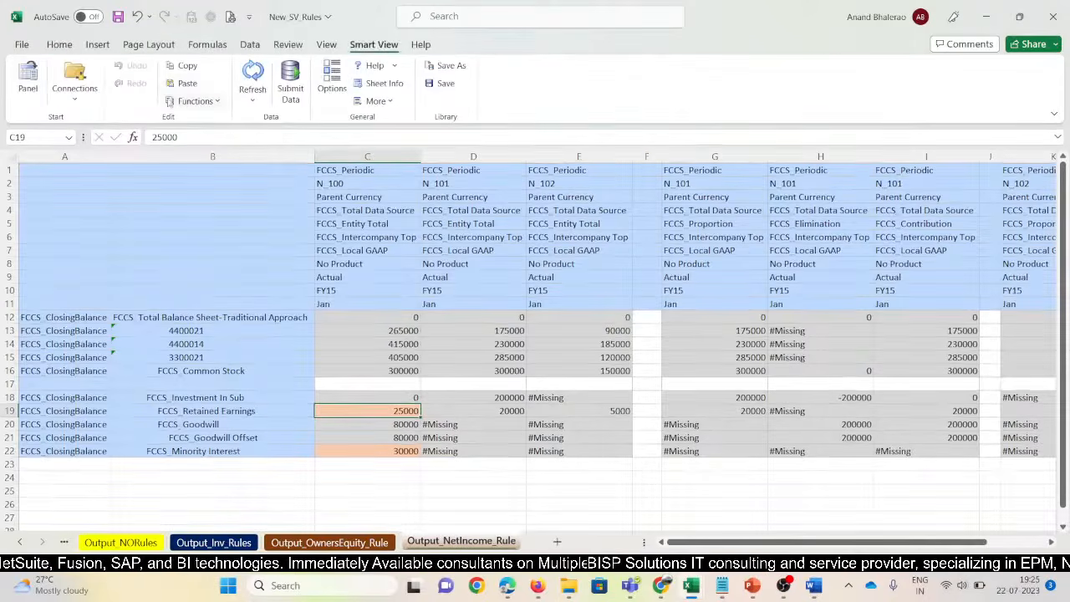
left_click(74, 80)
mouse_move(92, 123)
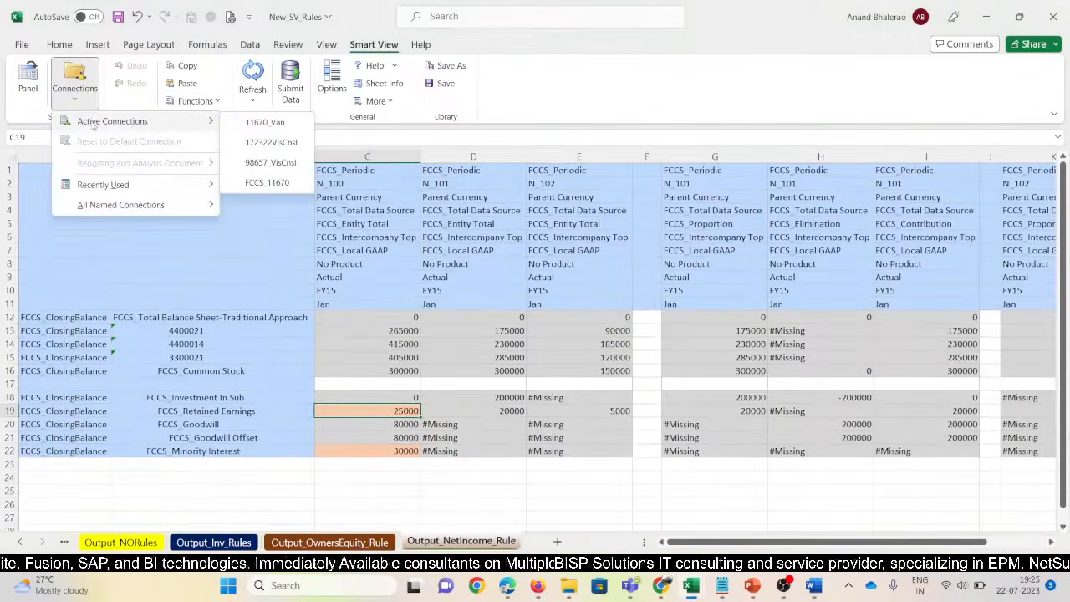
left_click(268, 183)
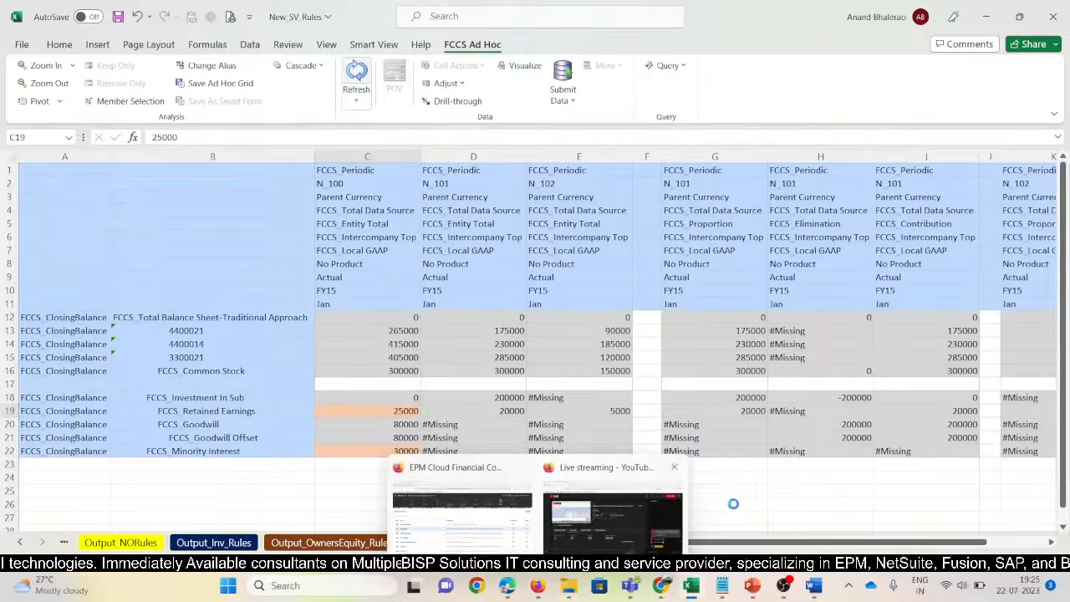
left_click(759, 504)
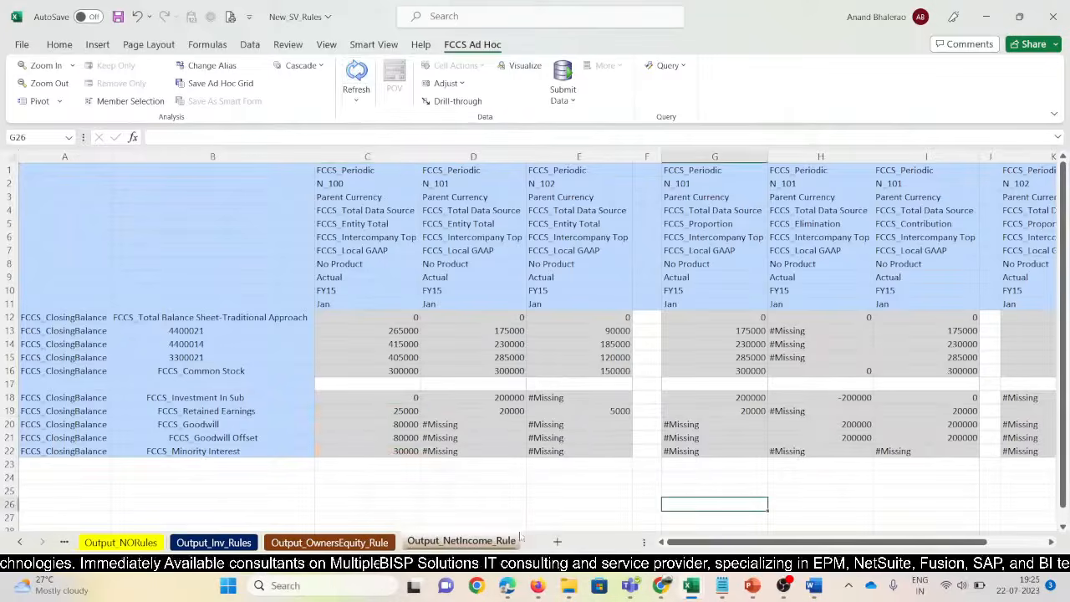
Colour the Output_NetIncome_Rule tab green and get the heading from Output_Inv_Rules
right_click(466, 542)
mouse_move(517, 468)
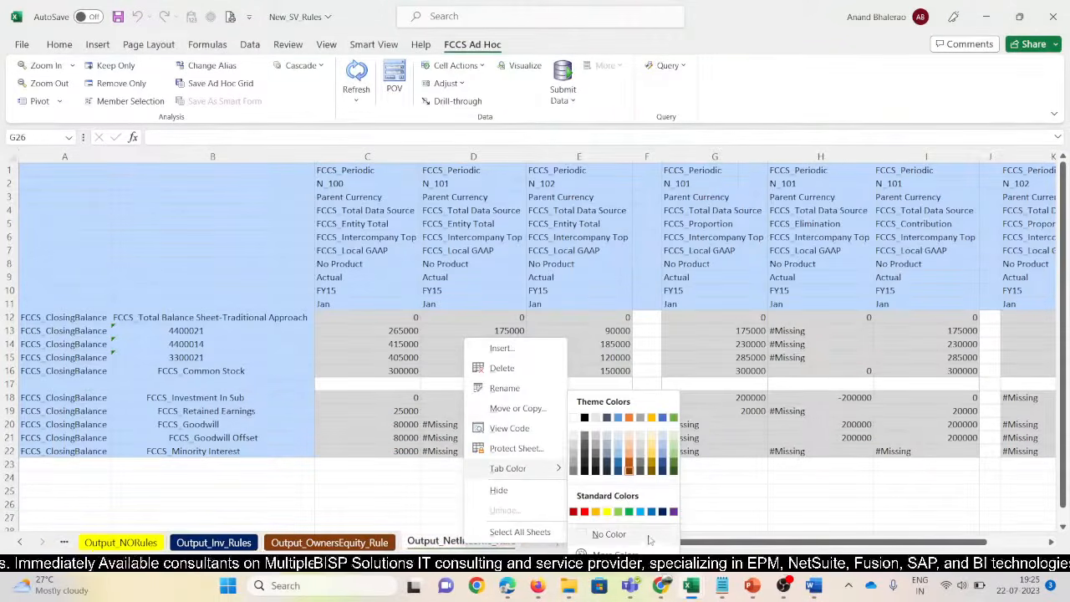
left_click(629, 511)
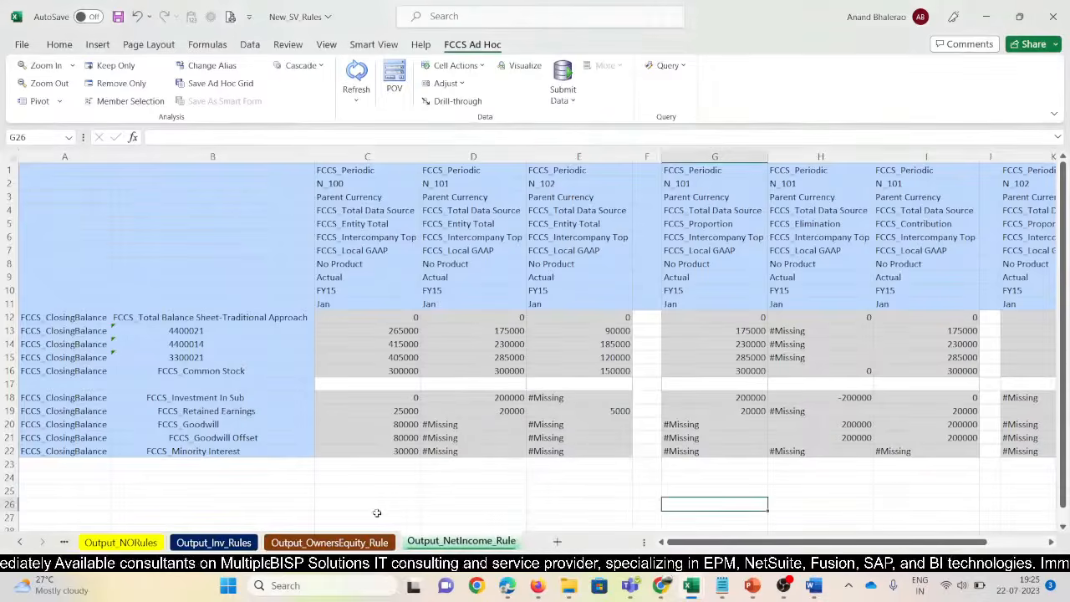
left_click(334, 542)
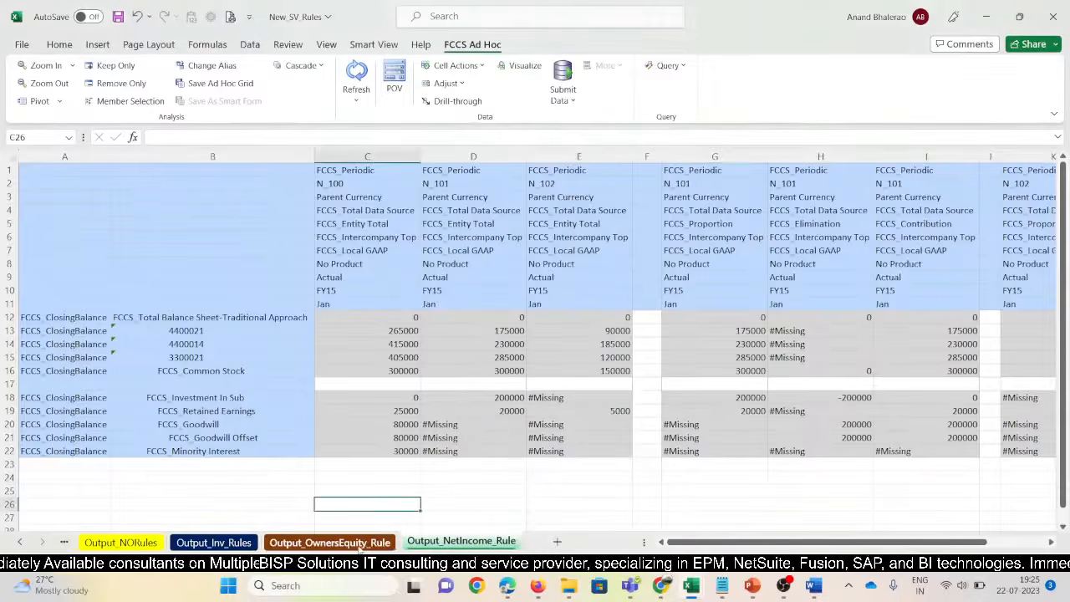
left_click(242, 540)
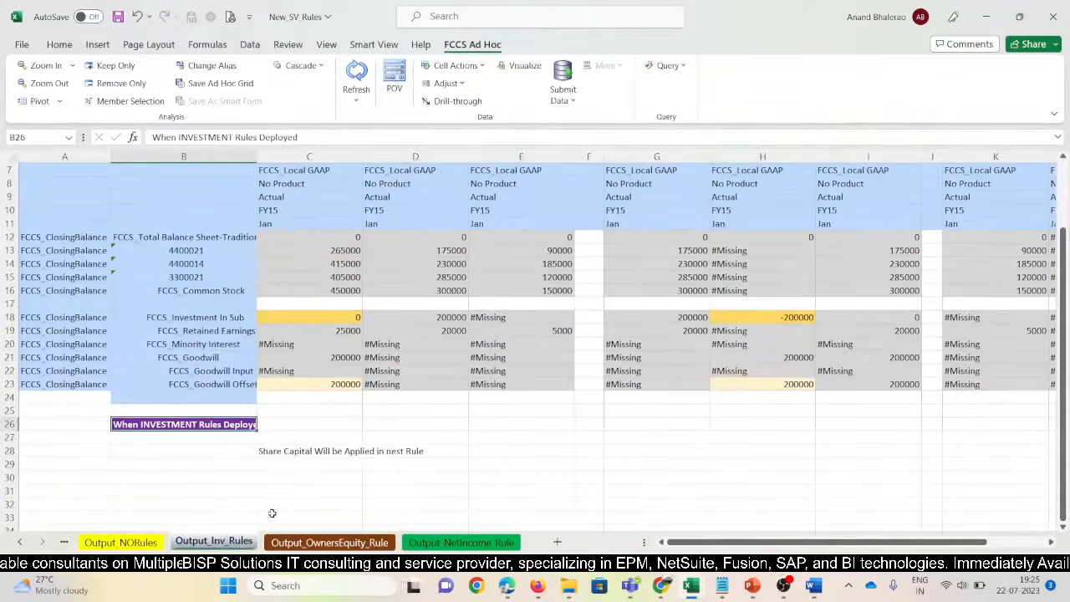
left_click(274, 542)
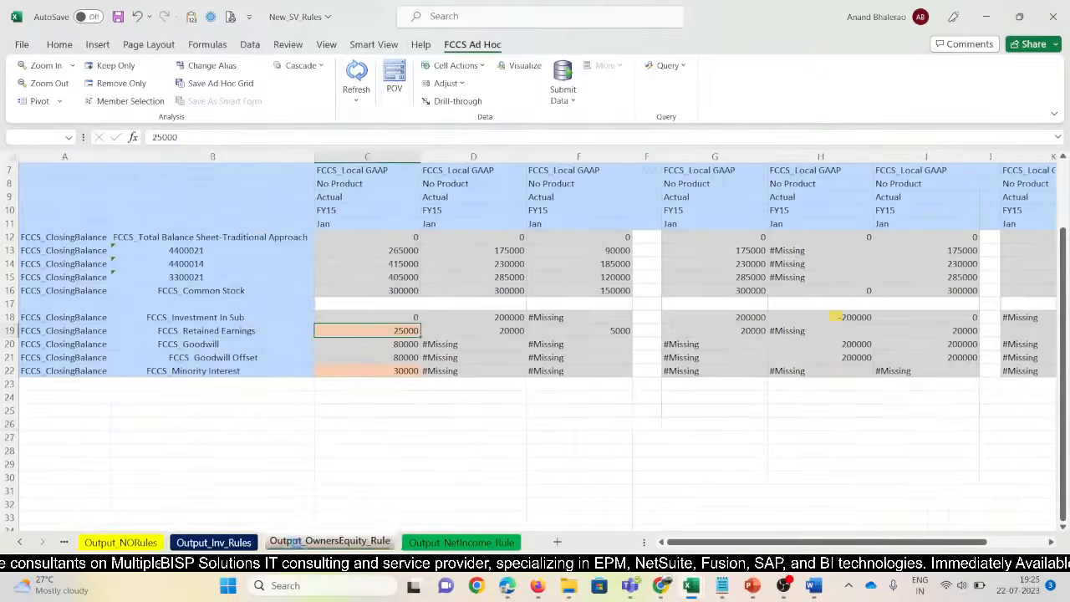
Paste the heading into B26 and edit it to When "OWNERS EQUITY" Rules Deployed
left_click(194, 424)
type("When INVESTMENT Rules Deployed")
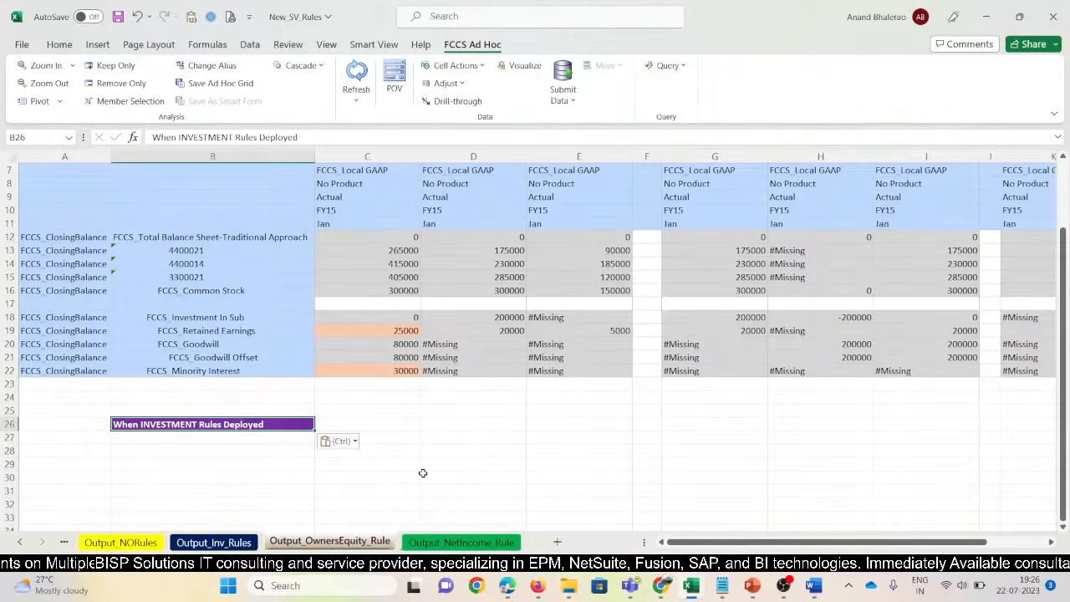
key("F2")
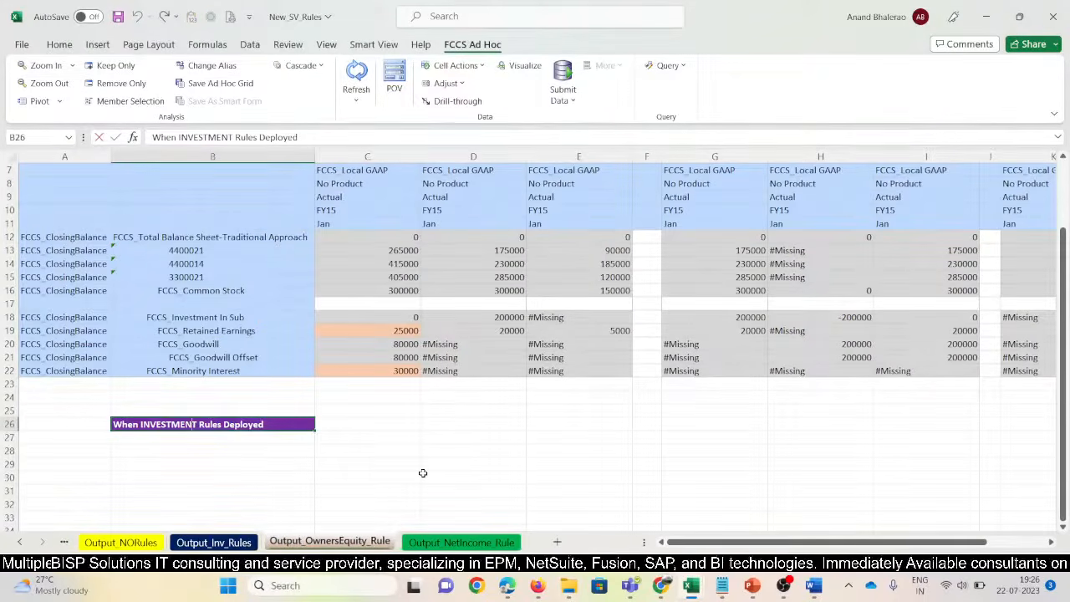
key("BackSpace")
key("BackSpace")
key("BackSpace")
key("BackSpace")
key("BackSpace")
key("BackSpace")
key("BackSpace")
key("BackSpace")
key("BackSpace")
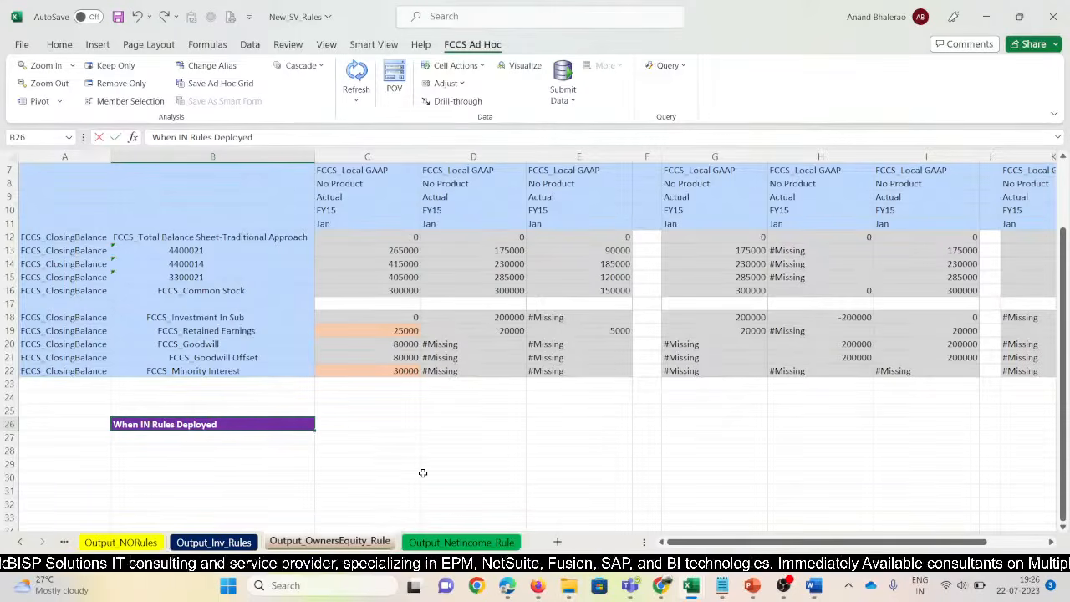
key("BackSpace")
type("ONWERS")
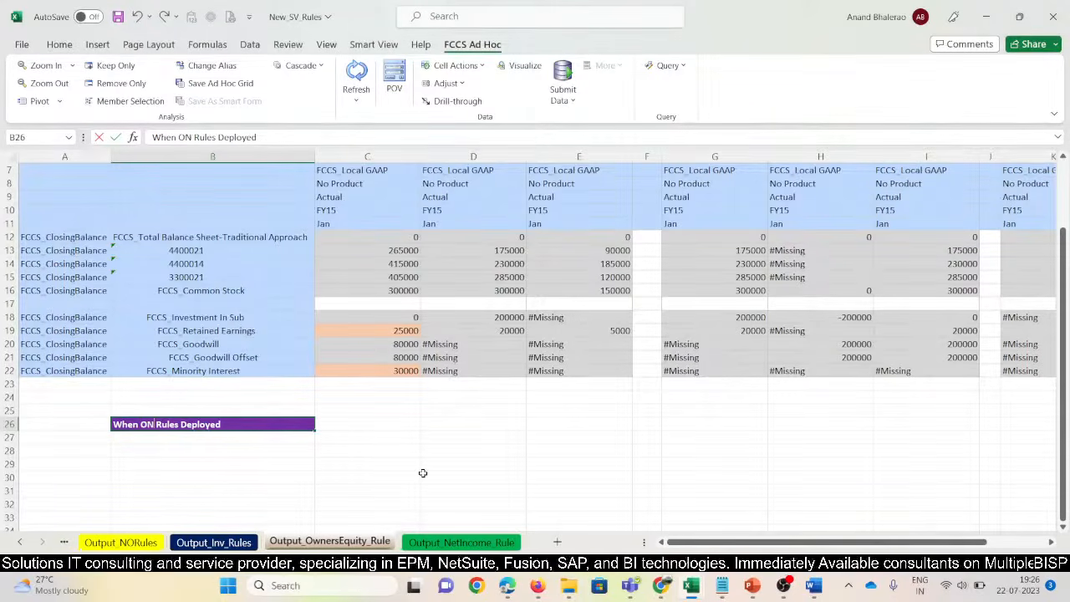
type(" EQUITY")
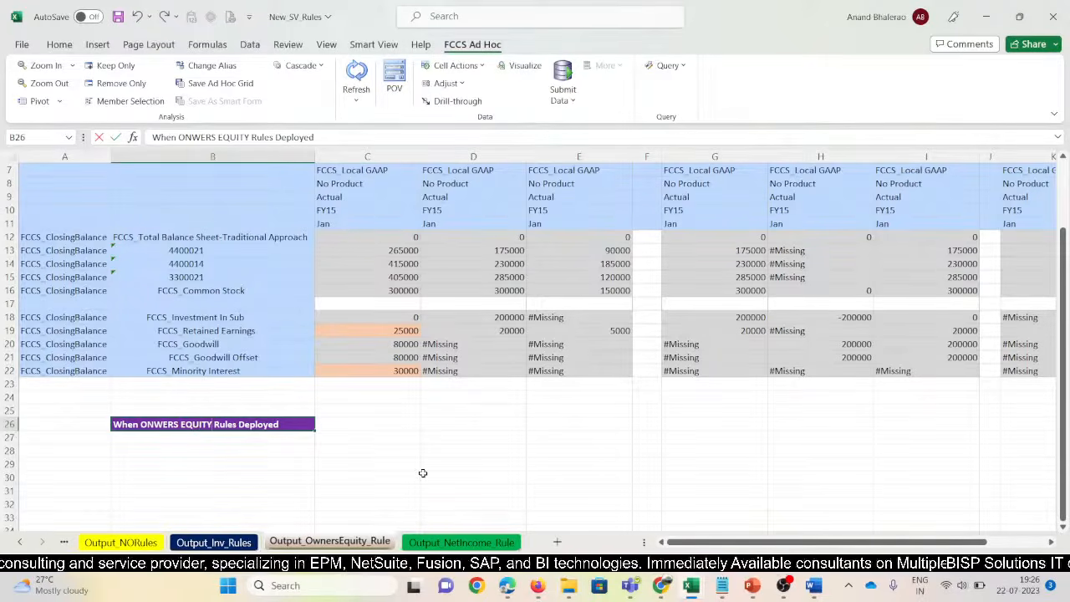
type("\"")
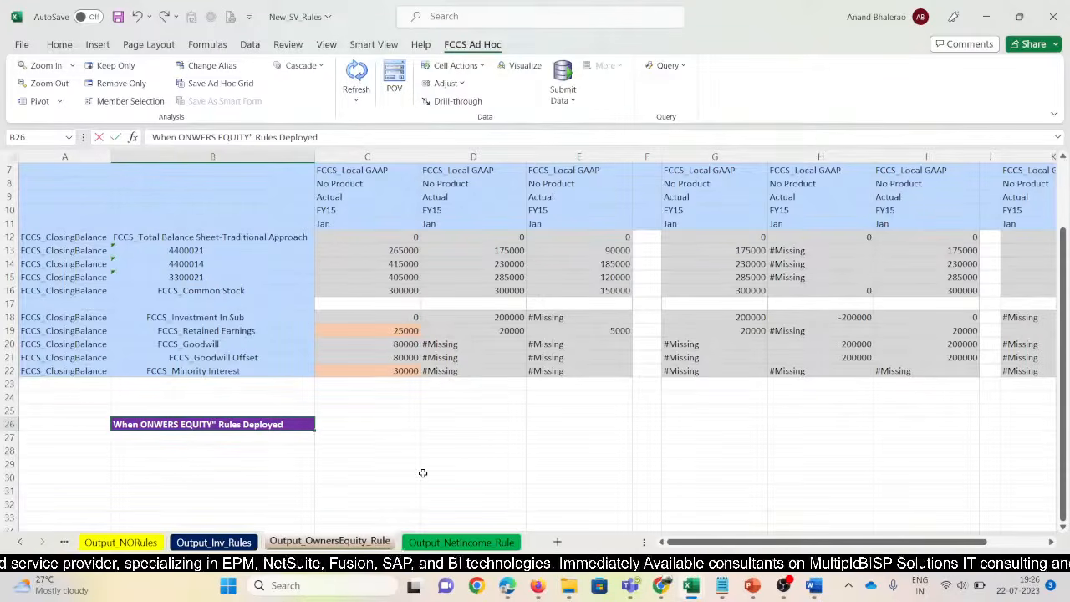
type("\"")
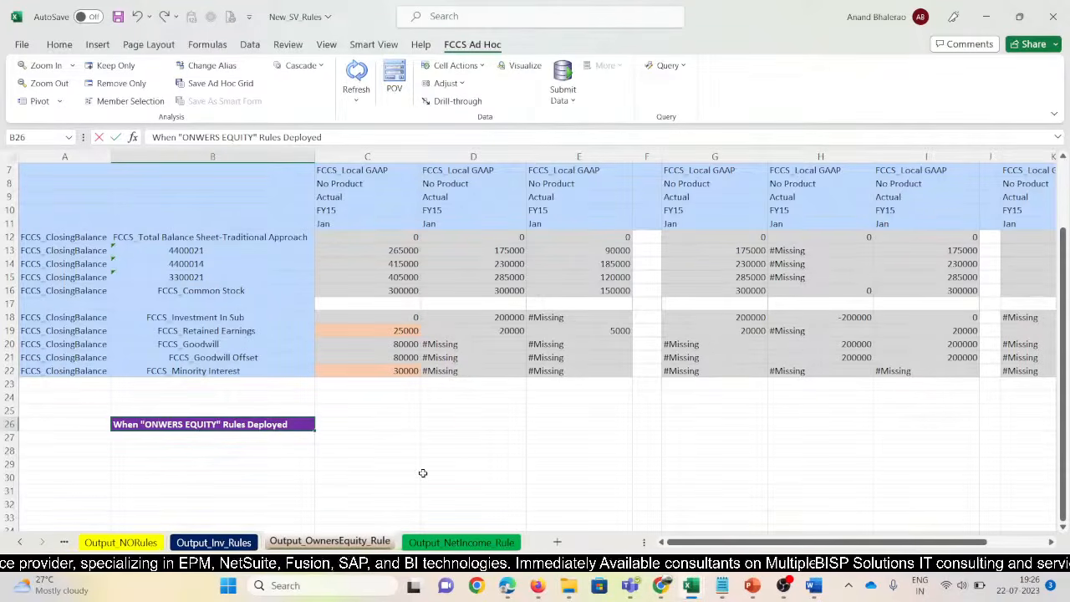
key("BackSpace")
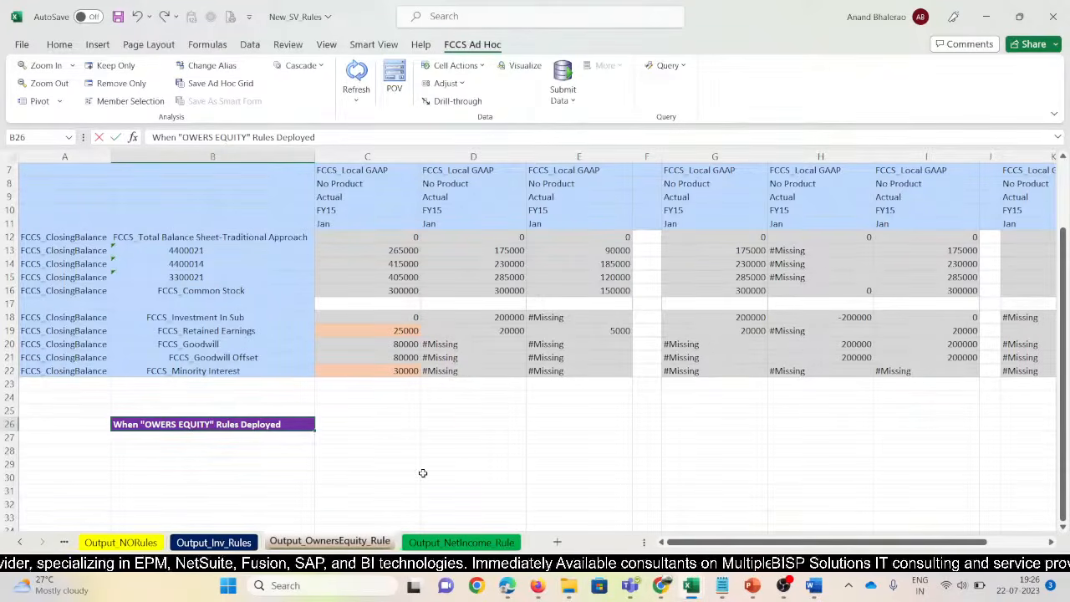
type("n")
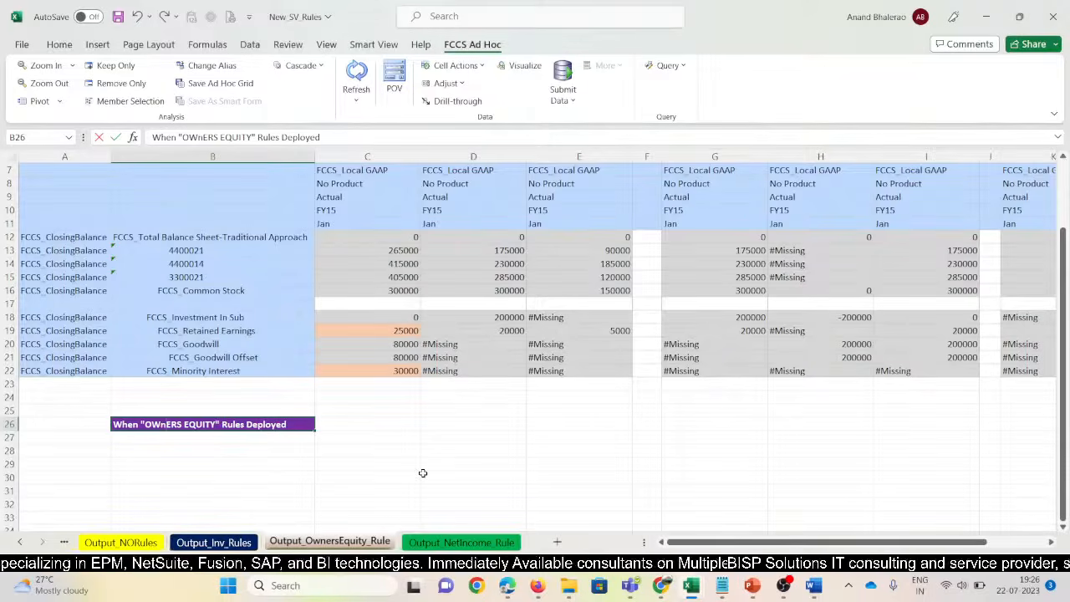
key("BackSpace")
type("N")
key("Return")
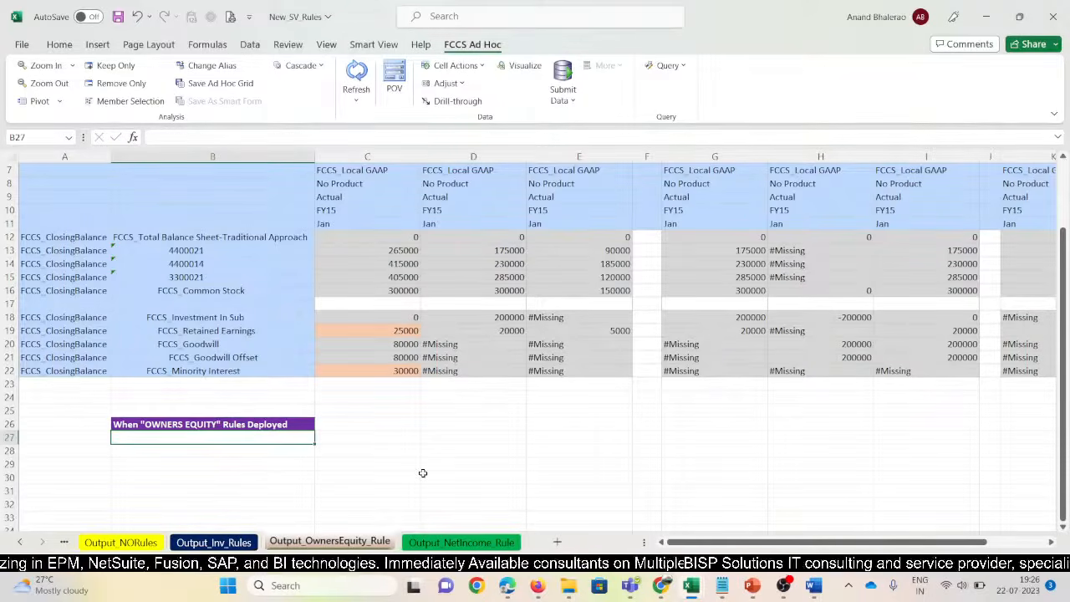
Cancel the save prompt and go to the Output_NetIncome_Rule sheet
key("ctrl+w")
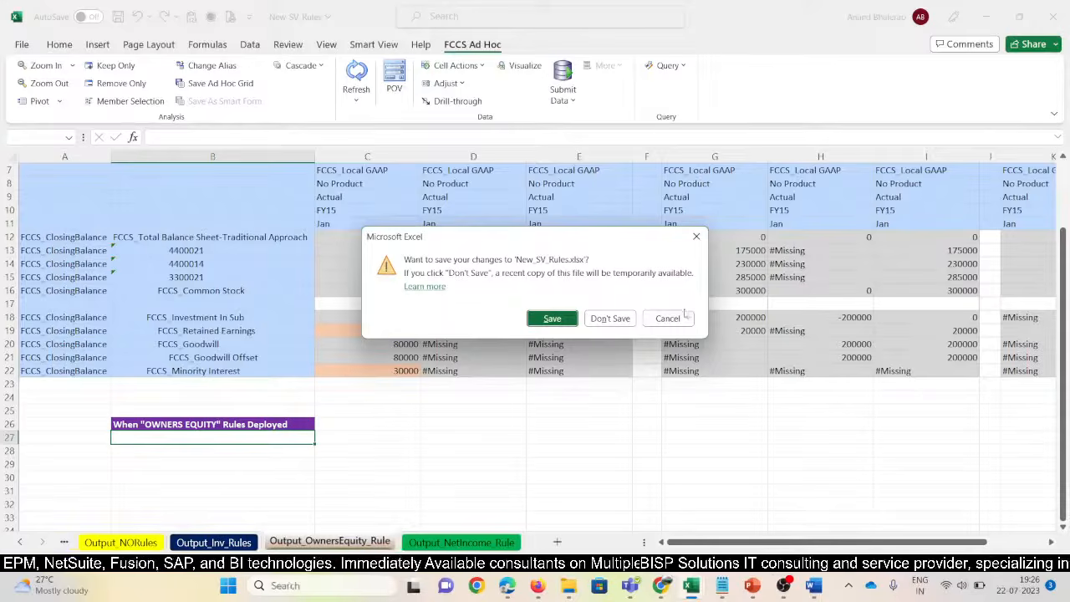
left_click(673, 317)
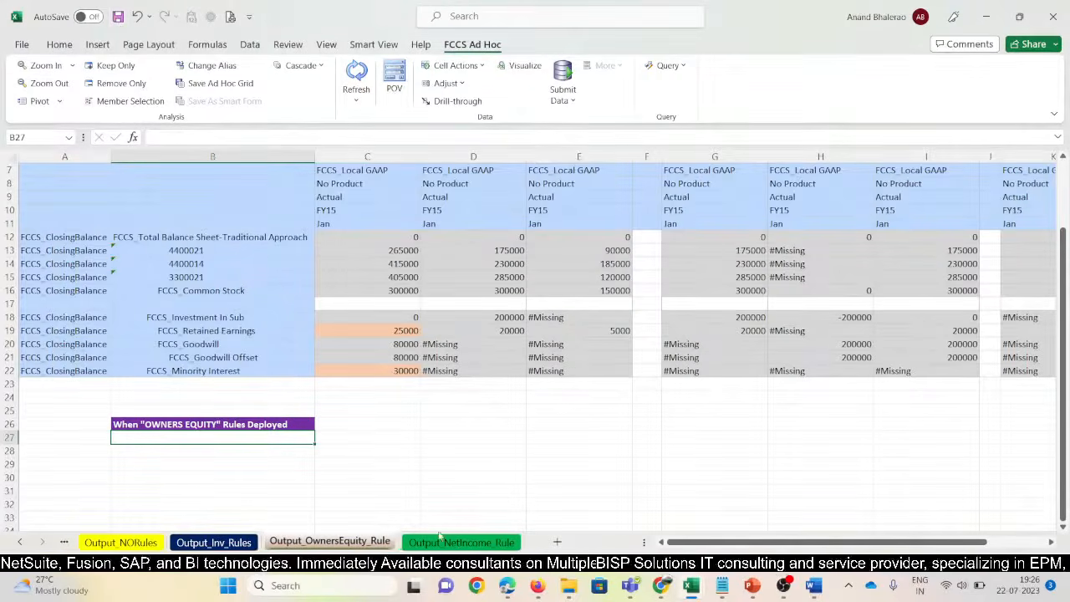
left_click(439, 541)
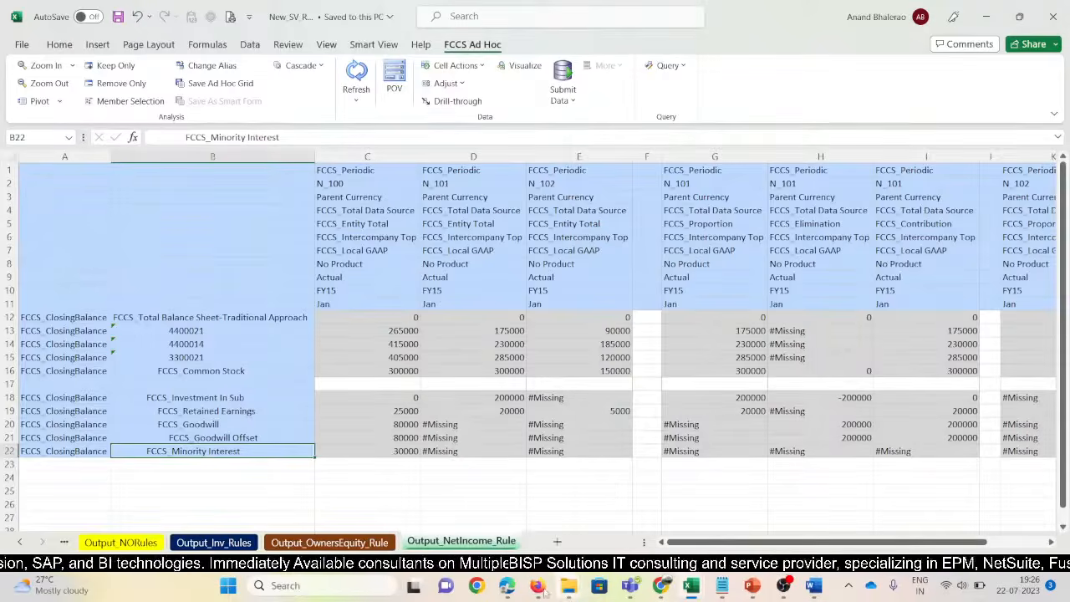
Open Manage Rules for Configurable Consolidation under the Consolidated stage in FCCS
mouse_move(544, 589)
left_click(466, 497)
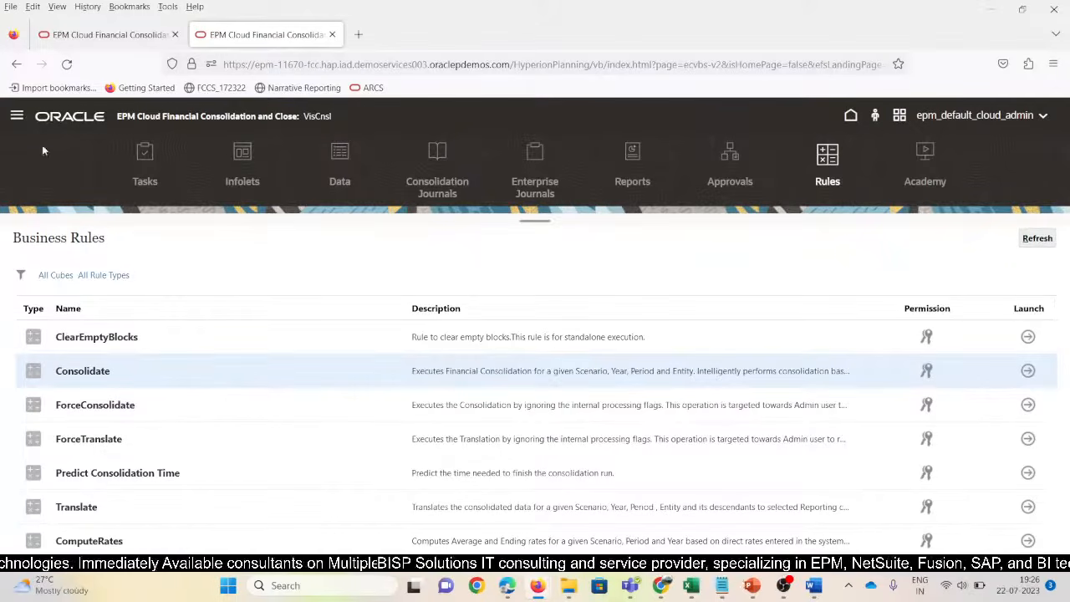
left_click(17, 115)
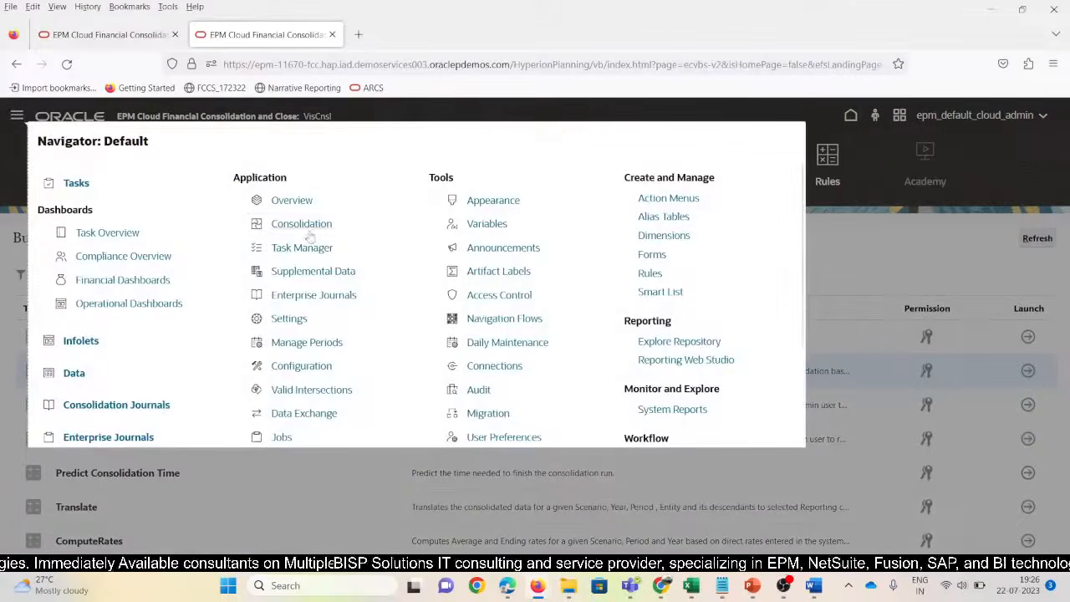
left_click(306, 229)
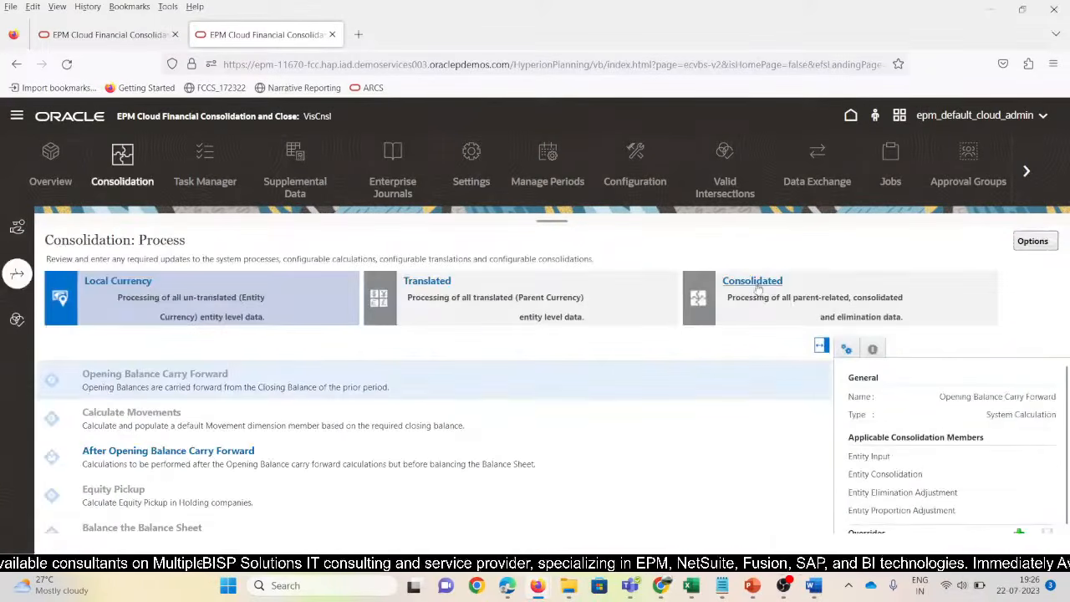
left_click(757, 289)
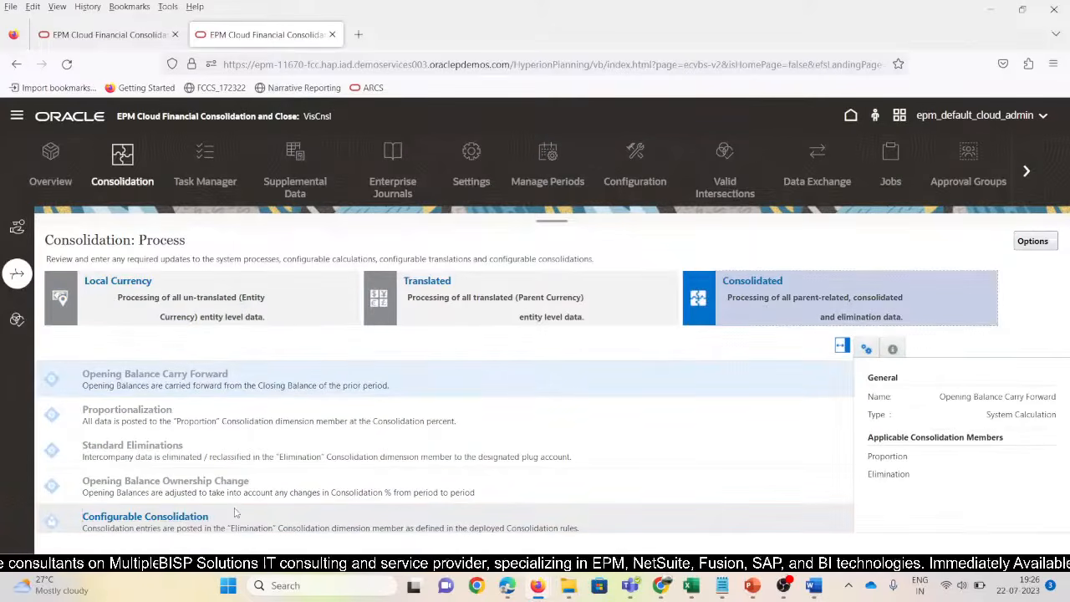
left_click(191, 518)
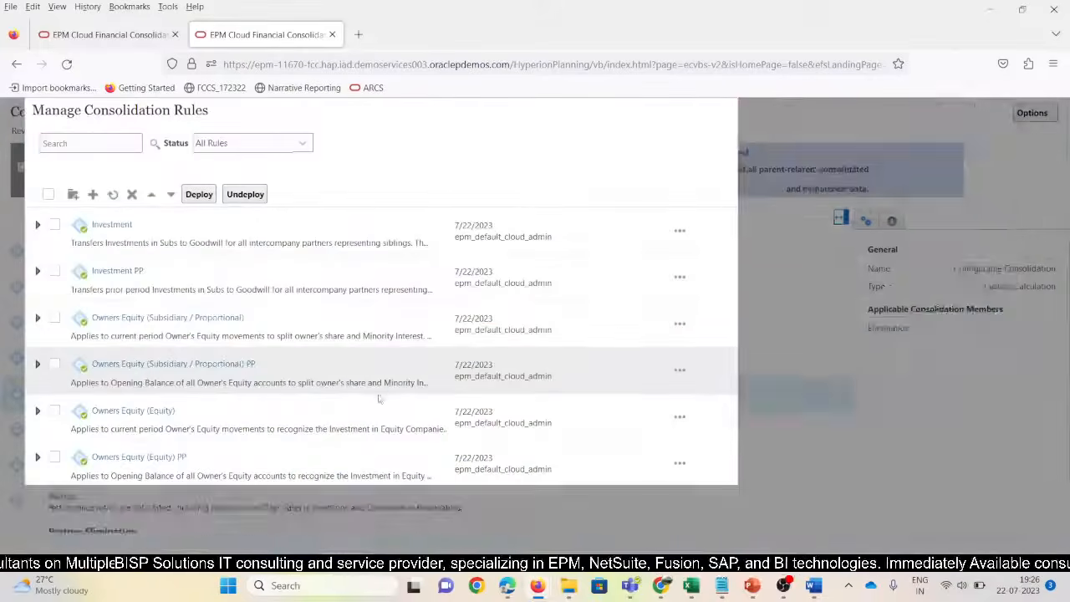
Select Net Income (Subsidiary) and Net Income (Equity) and deploy them
scroll(144, 375, "down", 5)
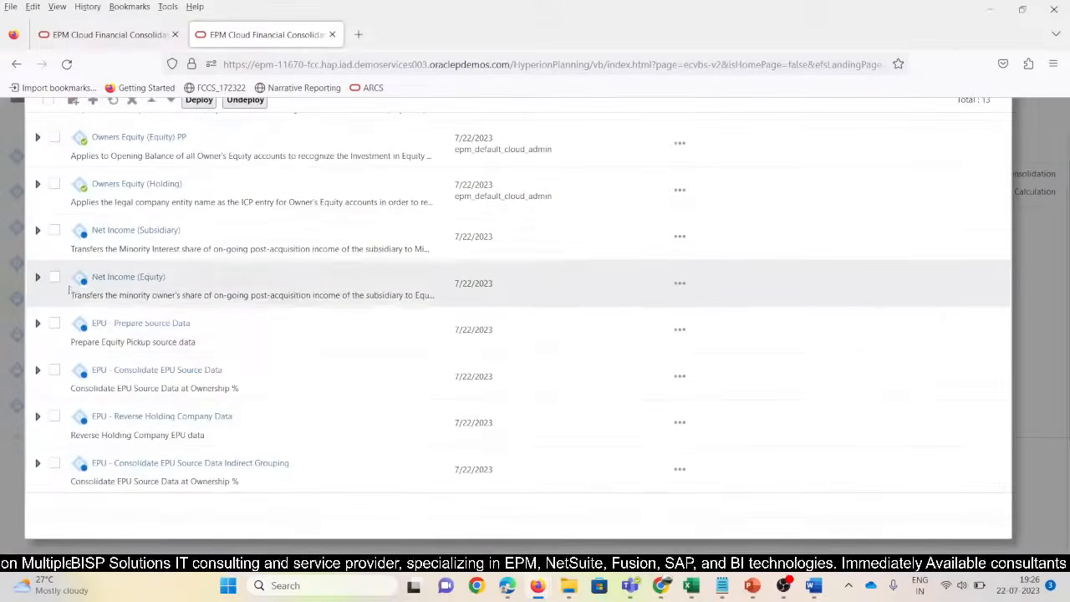
left_click(53, 231)
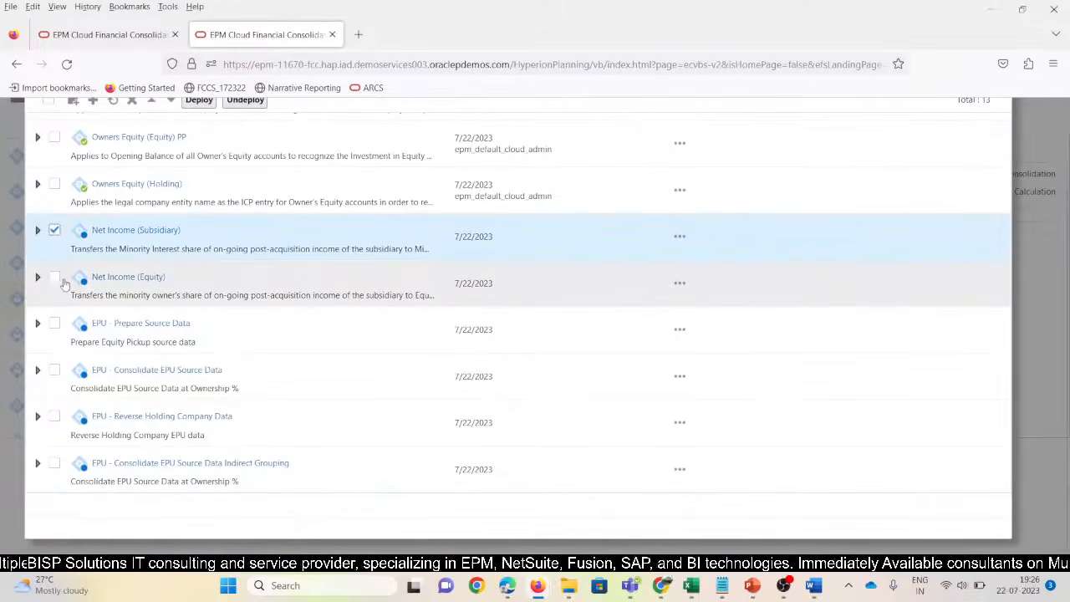
left_click(55, 278)
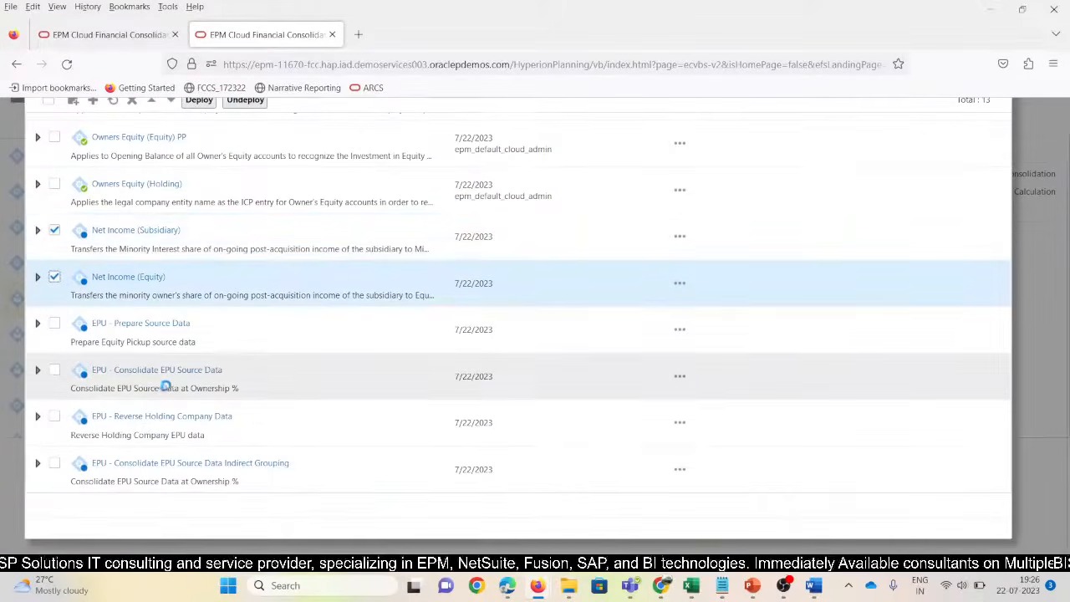
scroll(183, 220, "up", 5)
left_click(199, 194)
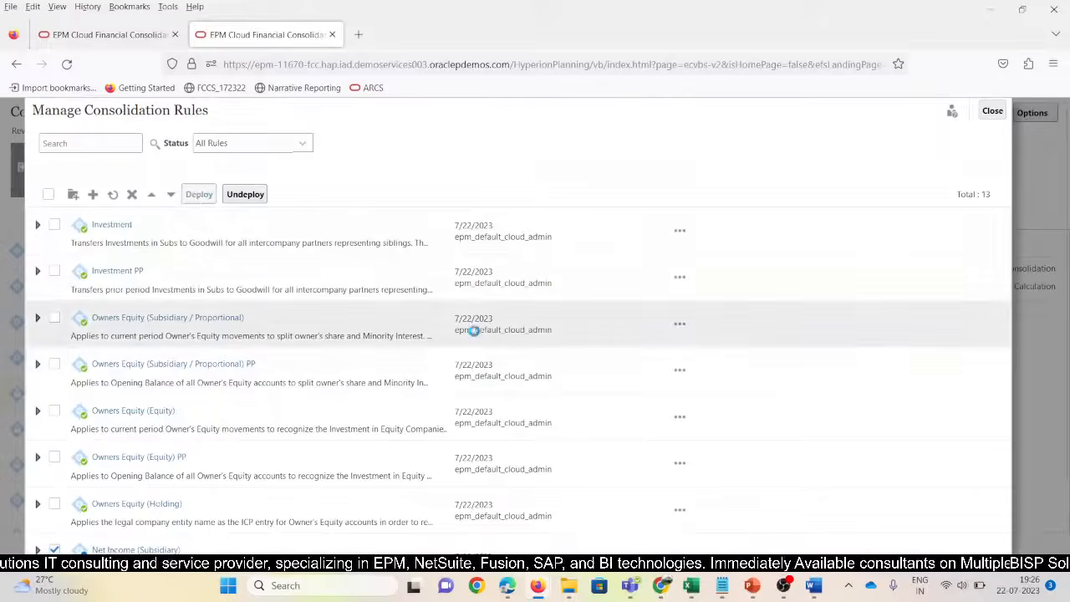
left_click(579, 241)
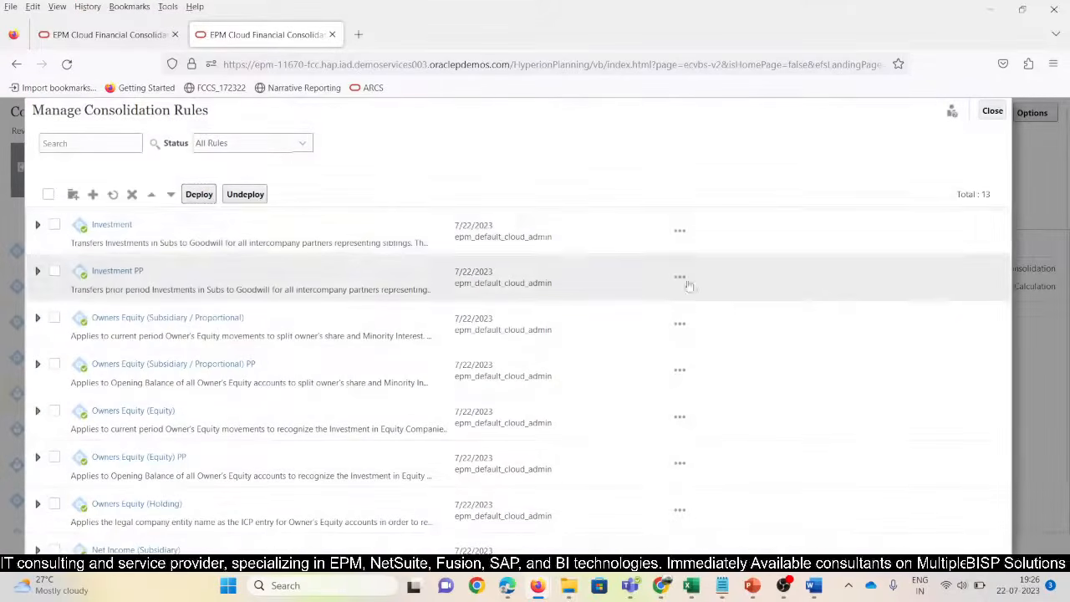
Close the consolidation rules manager and go to the Business Rules list
left_click(991, 112)
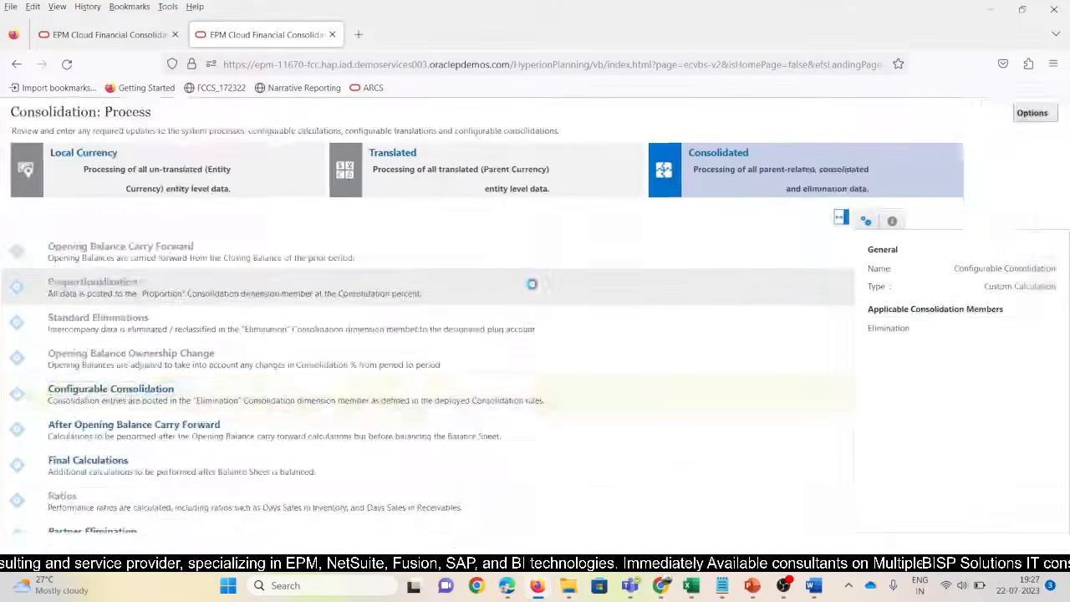
left_click(17, 115)
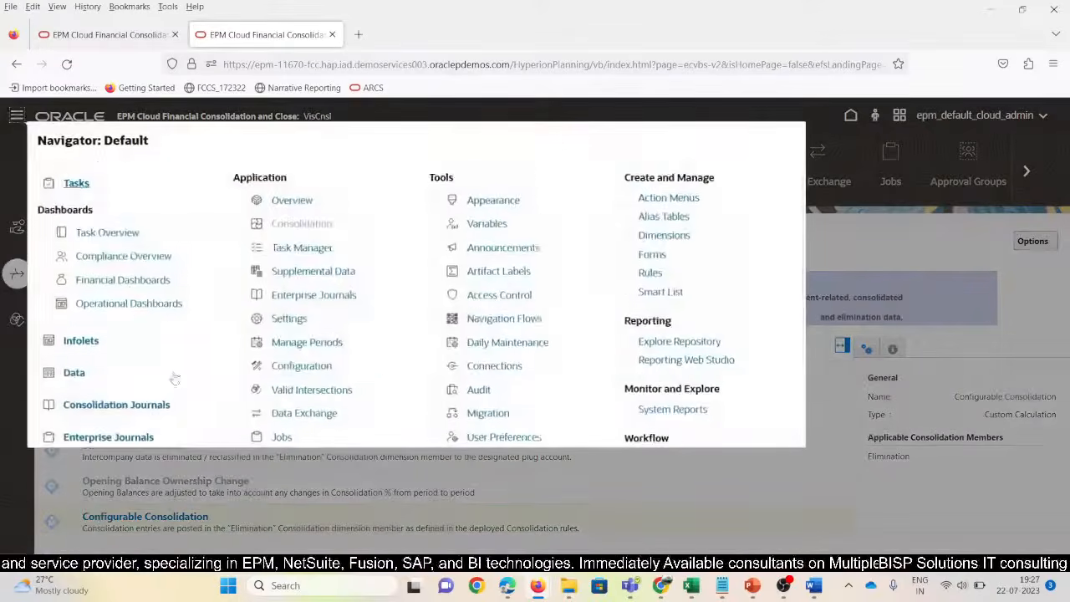
scroll(172, 377, "down", 3)
scroll(303, 347, "up", 3)
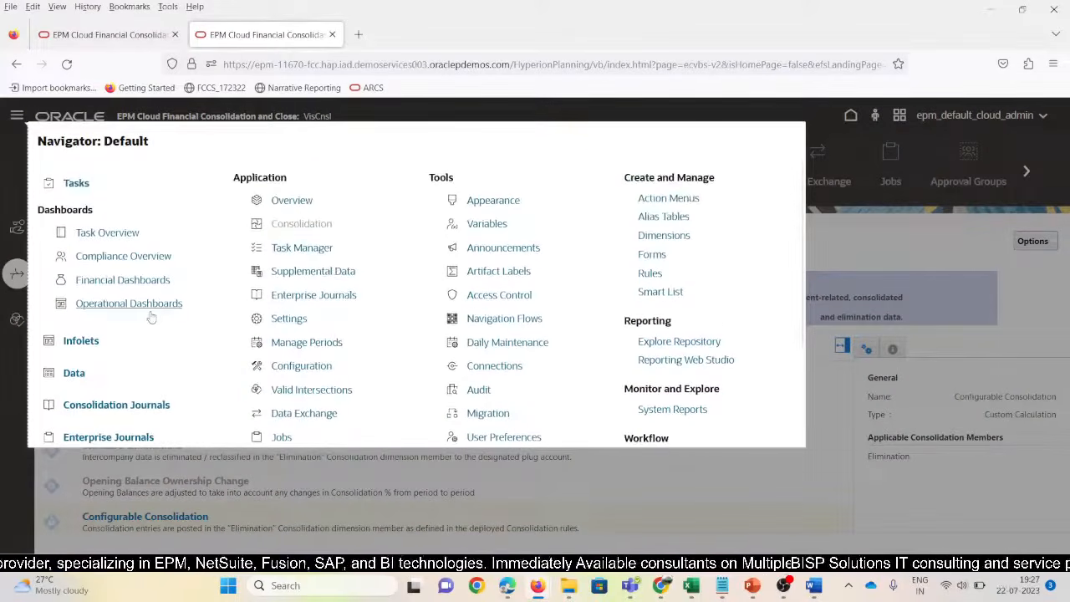
scroll(148, 310, "down", 2)
scroll(272, 415, "down", 2)
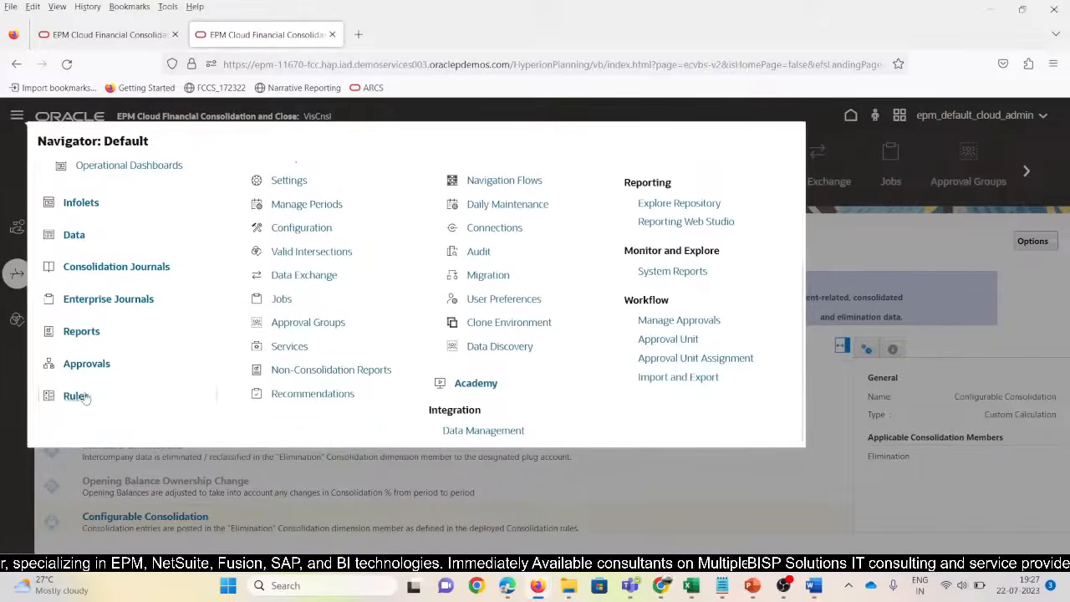
left_click(83, 398)
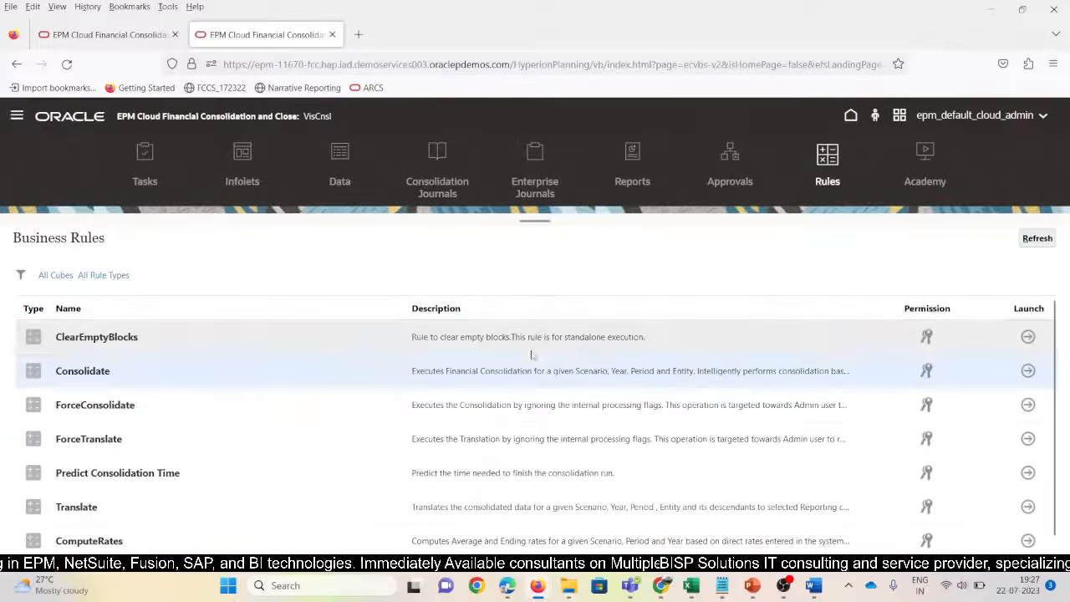
Launch Consolidate for N_100, Jan, Actual, FY15 and return to Excel
left_click(1029, 371)
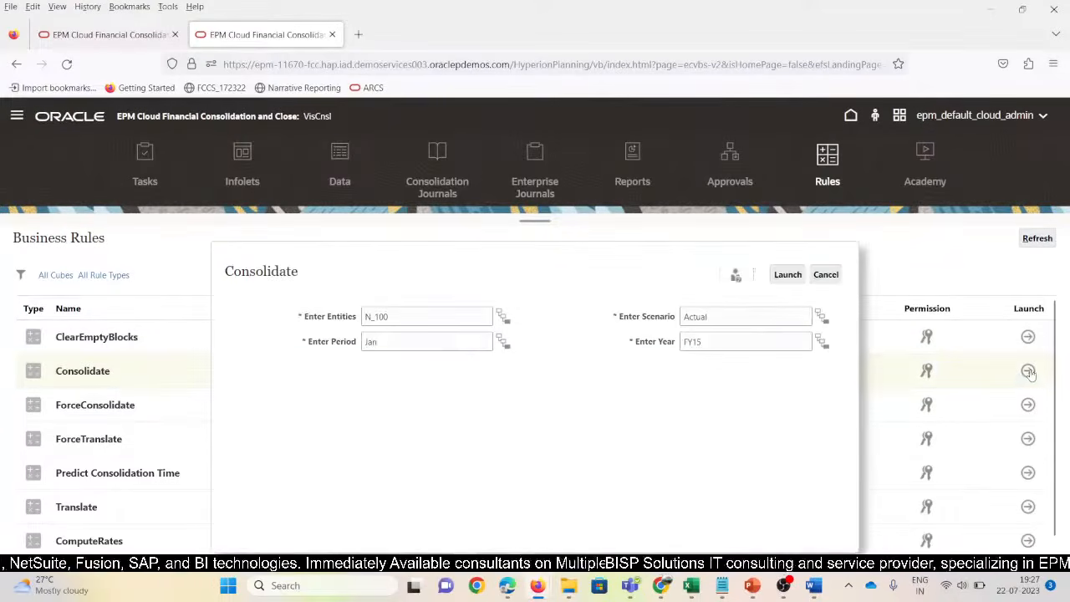
left_click(794, 276)
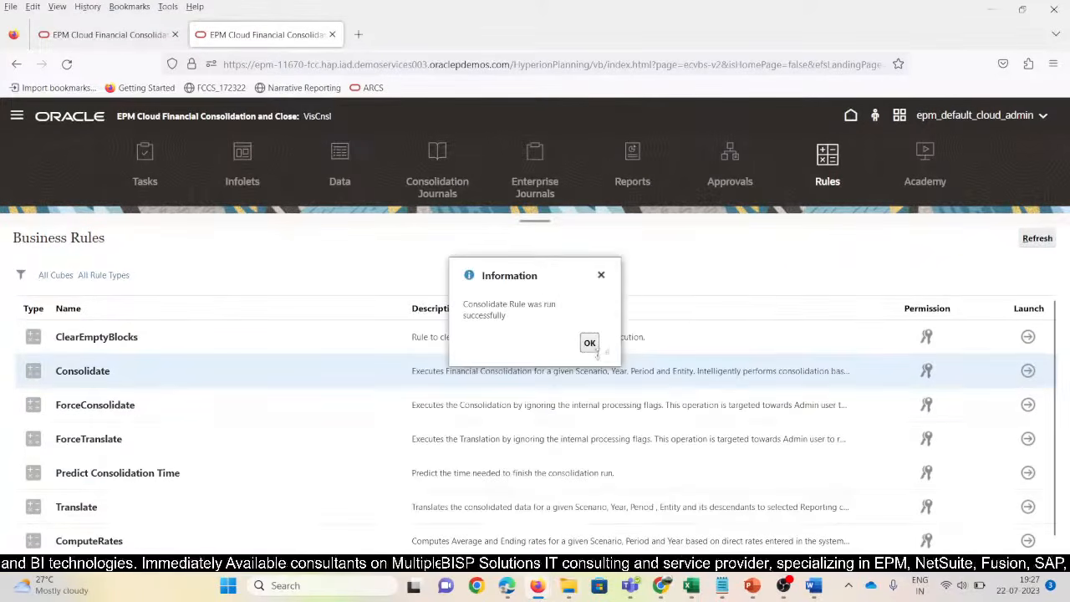
left_click(591, 345)
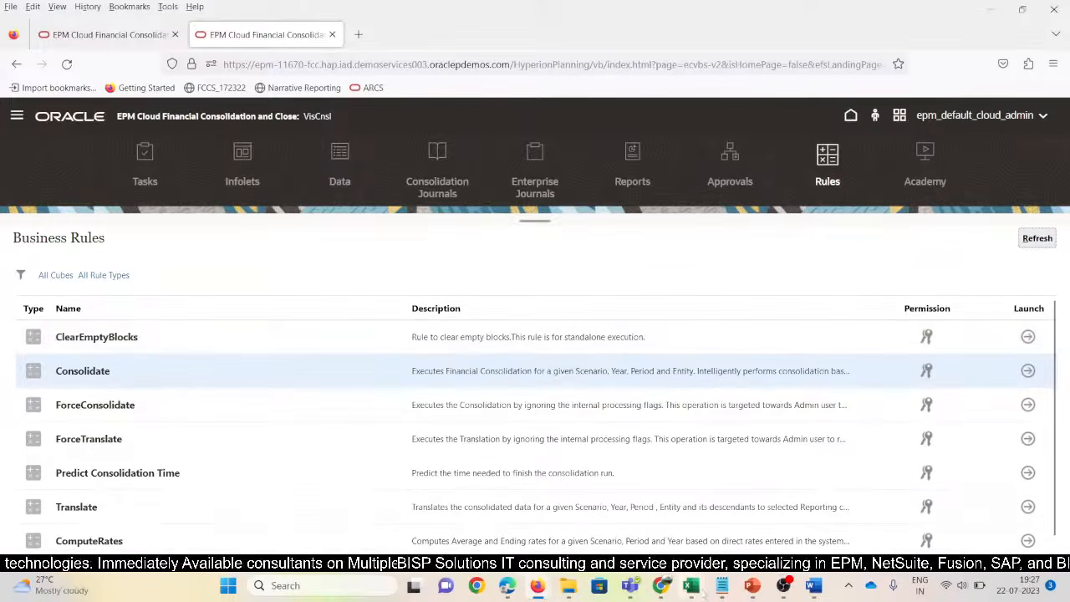
left_click(692, 586)
Refresh the N_100 grid on the Output_NetIncome_Rule sheet from FCCS
left_click(937, 506)
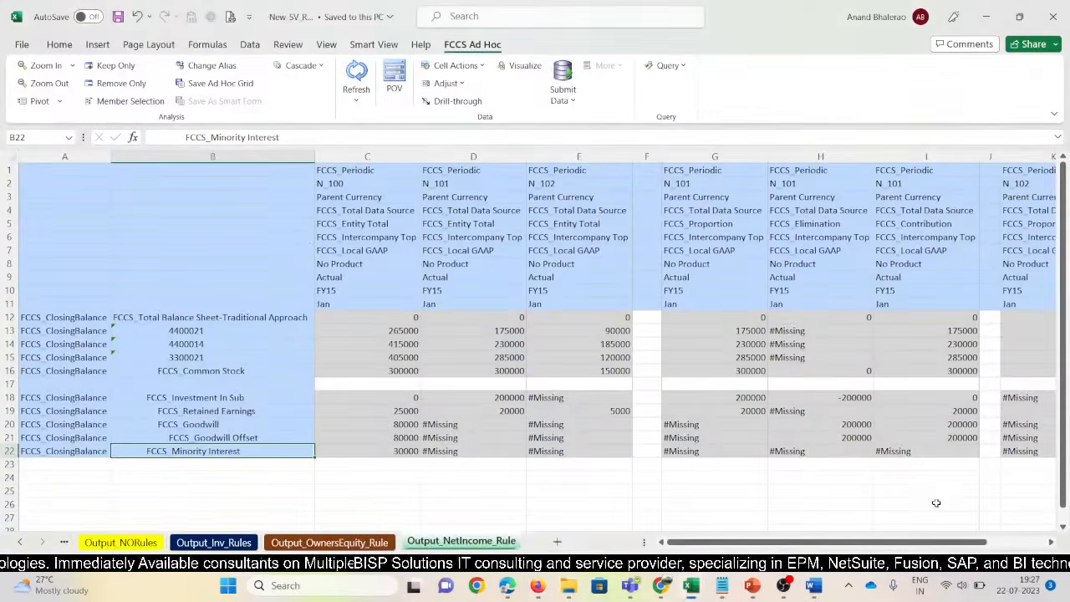
left_click(375, 543)
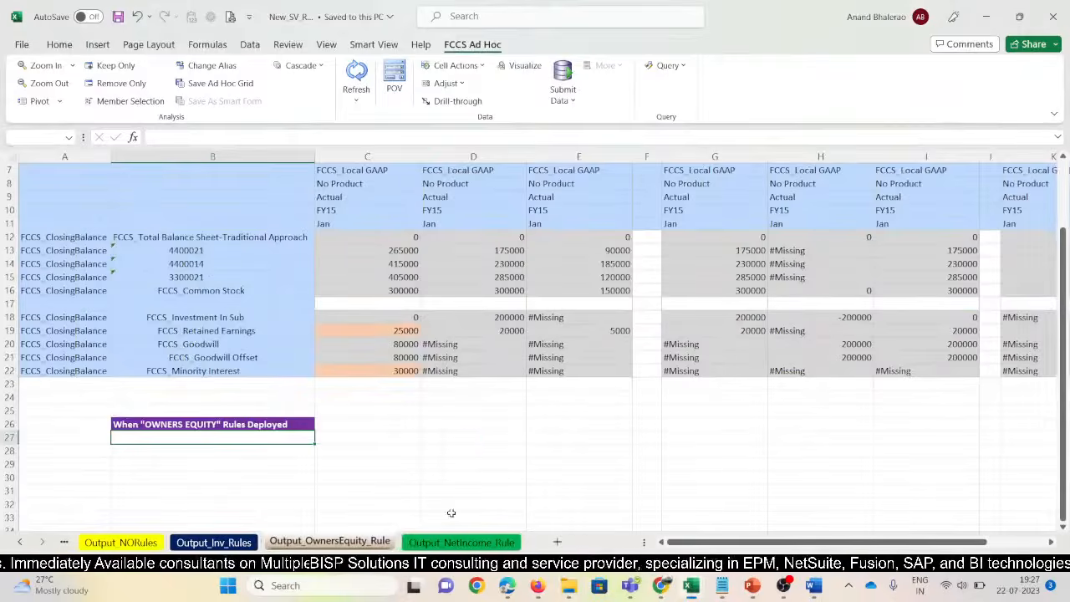
left_click(461, 542)
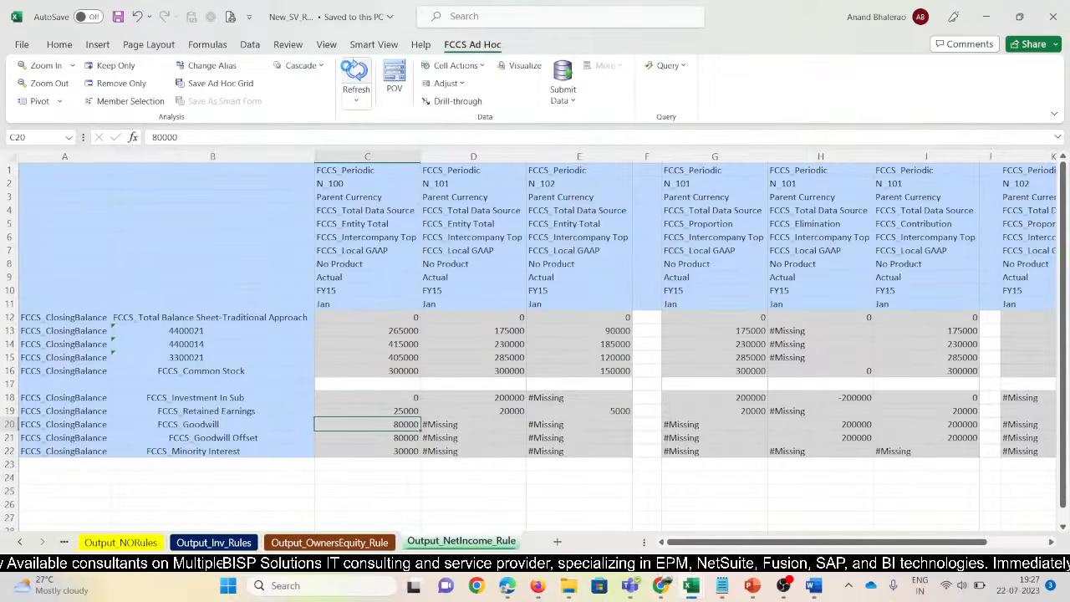
left_click(355, 80)
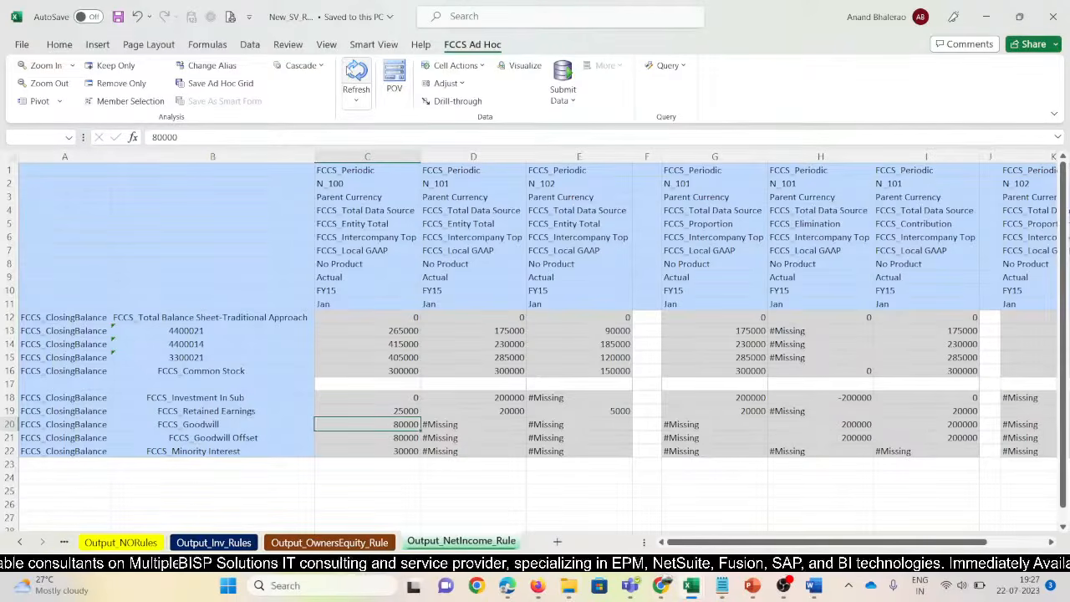
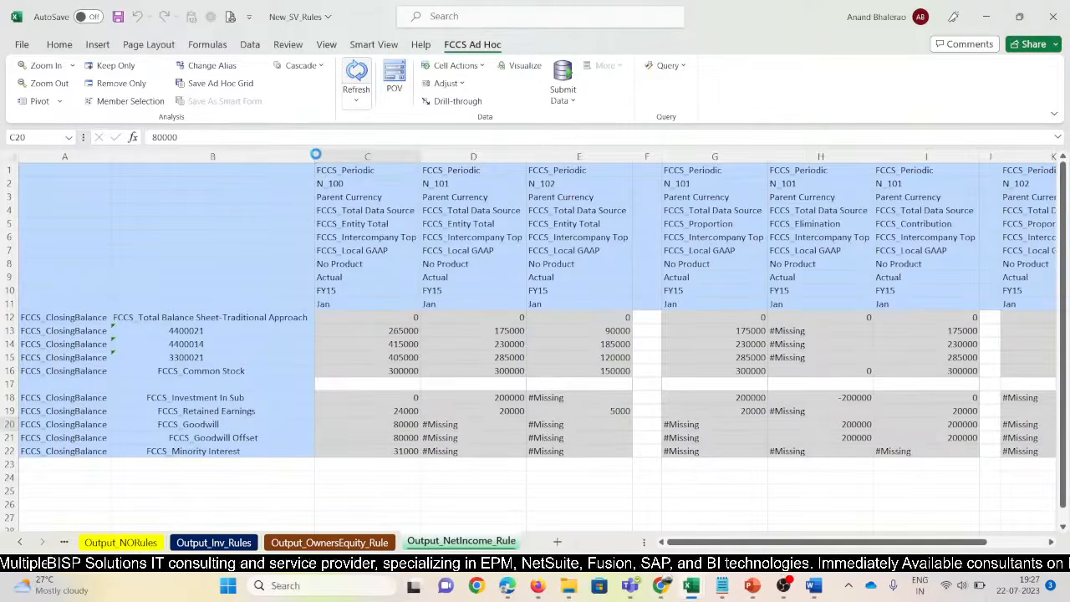
Narrow column B to about 38.33 width so the N_100 member names still fit
left_click_drag(314, 156, 306, 154)
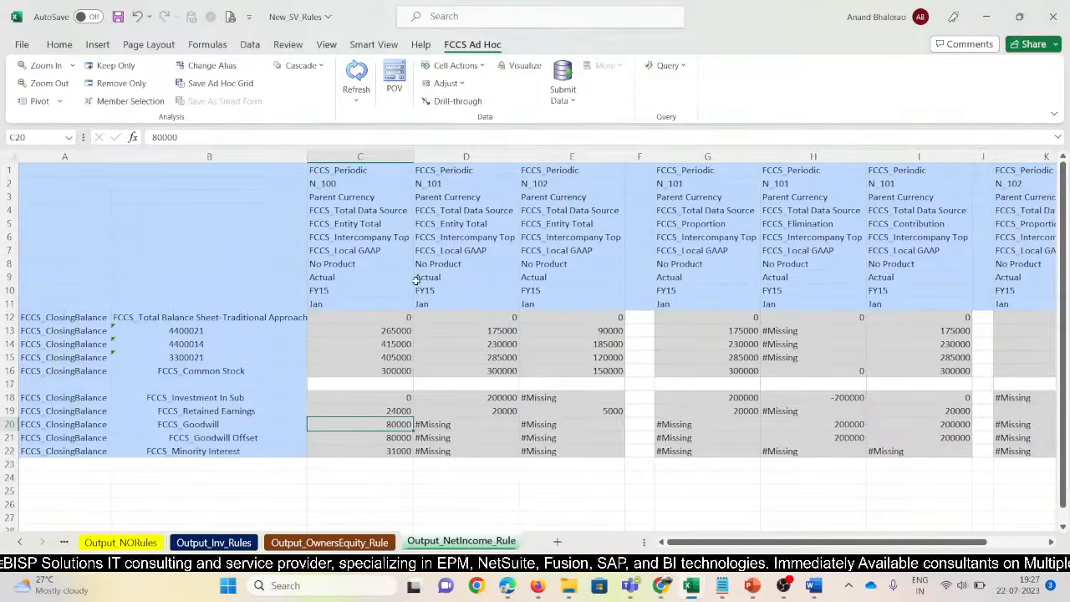
scroll(456, 418, "down", 1)
left_click(456, 451)
Copy Owners Equity rows B18:C22 and paste them at B25 on Output_NetIncome_Rule
left_click(362, 540)
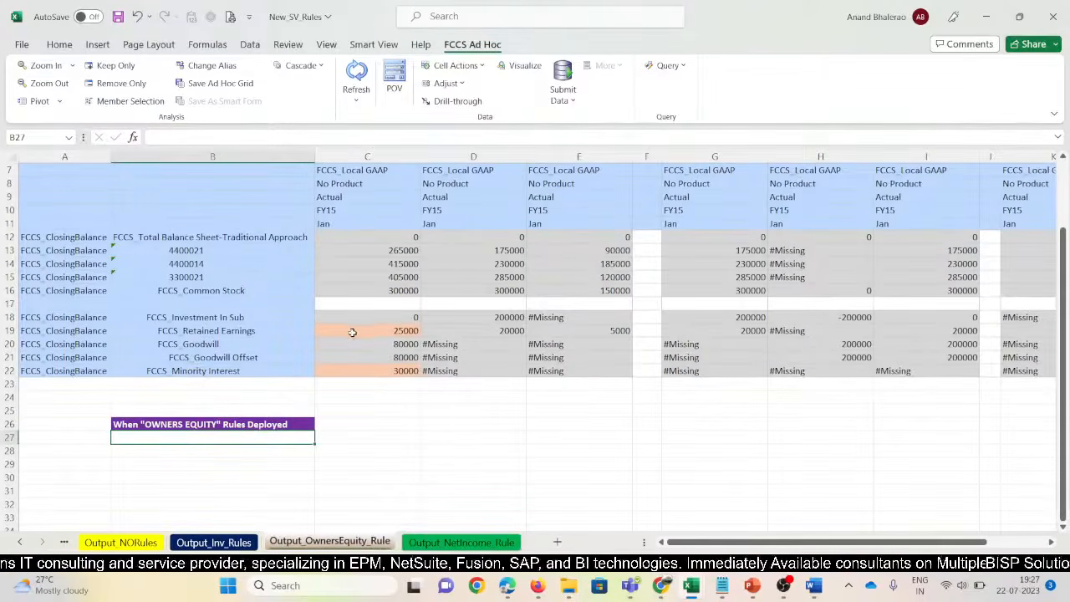
left_click_drag(390, 320, 390, 358)
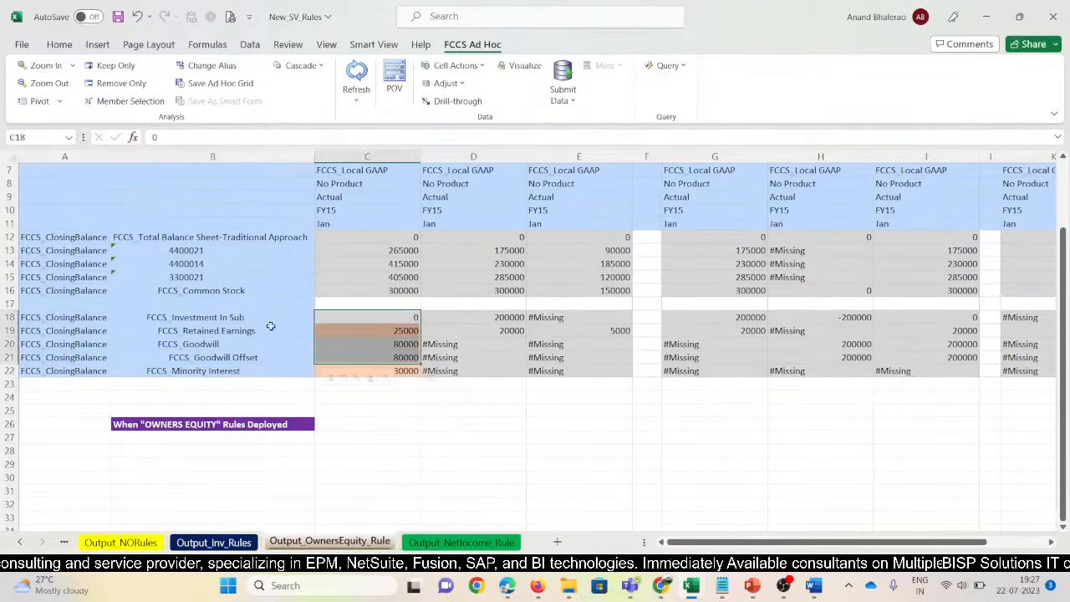
left_click_drag(252, 318, 341, 371)
key("ctrl+c")
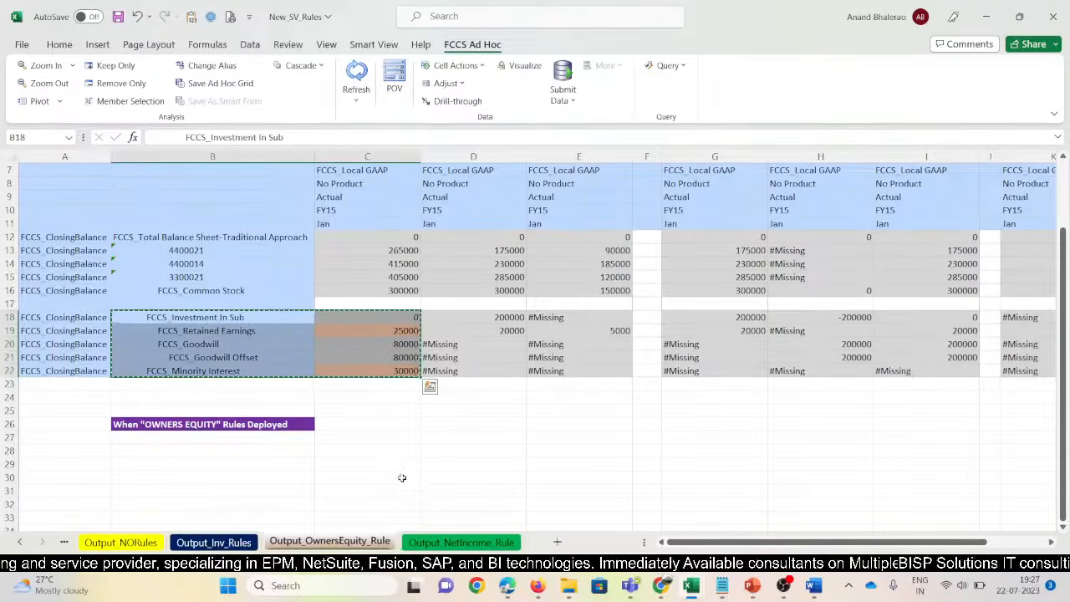
left_click(422, 542)
left_click(220, 451)
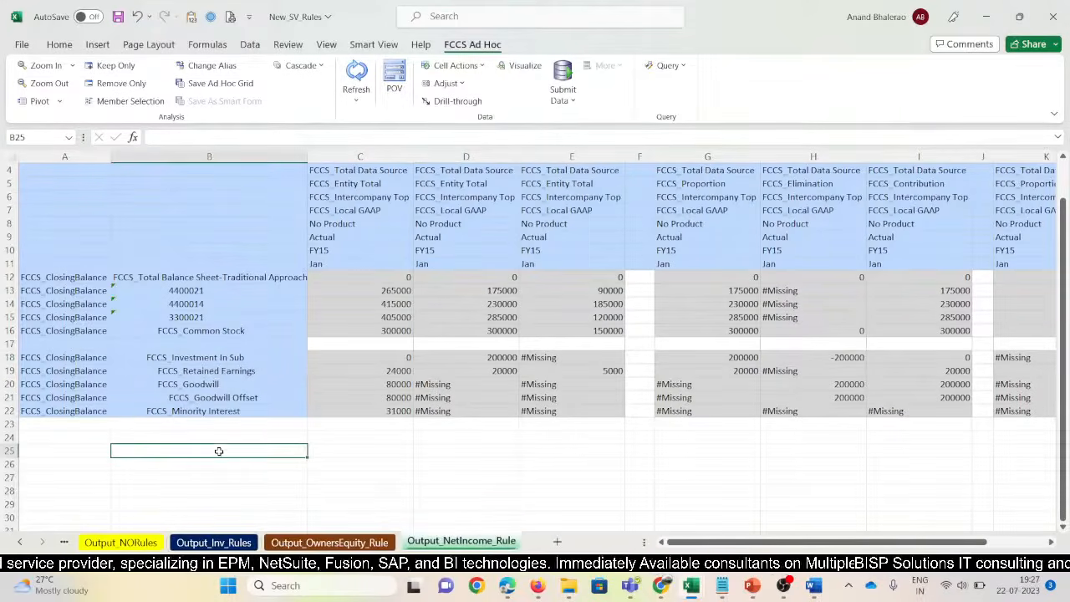
key("ctrl+v")
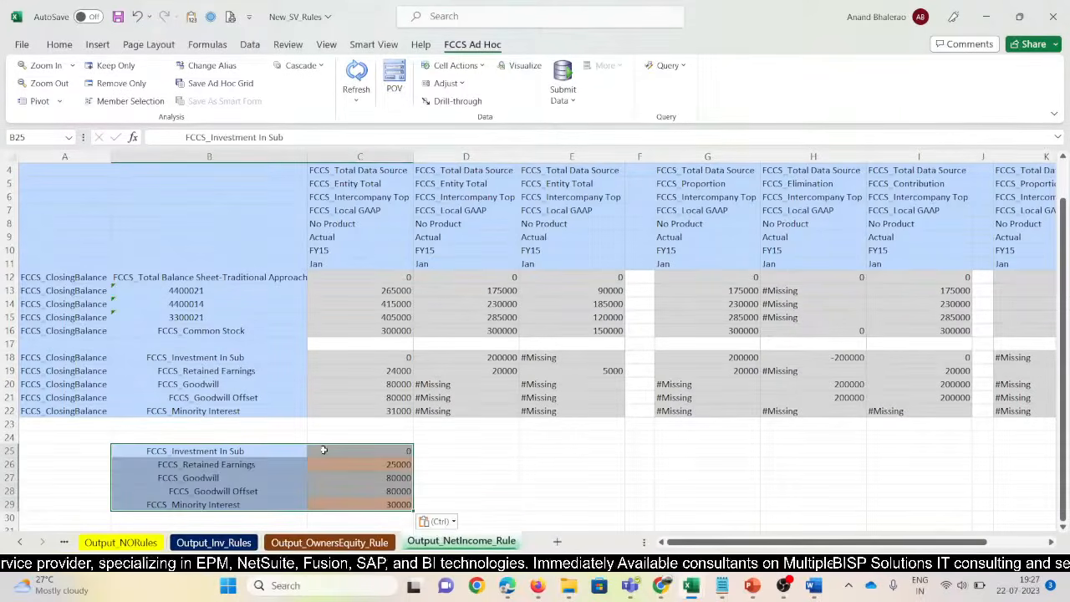
Compare the pasted Retained Earnings 25000 with the grid's 24000 in C19
left_click(204, 466)
left_click(378, 465)
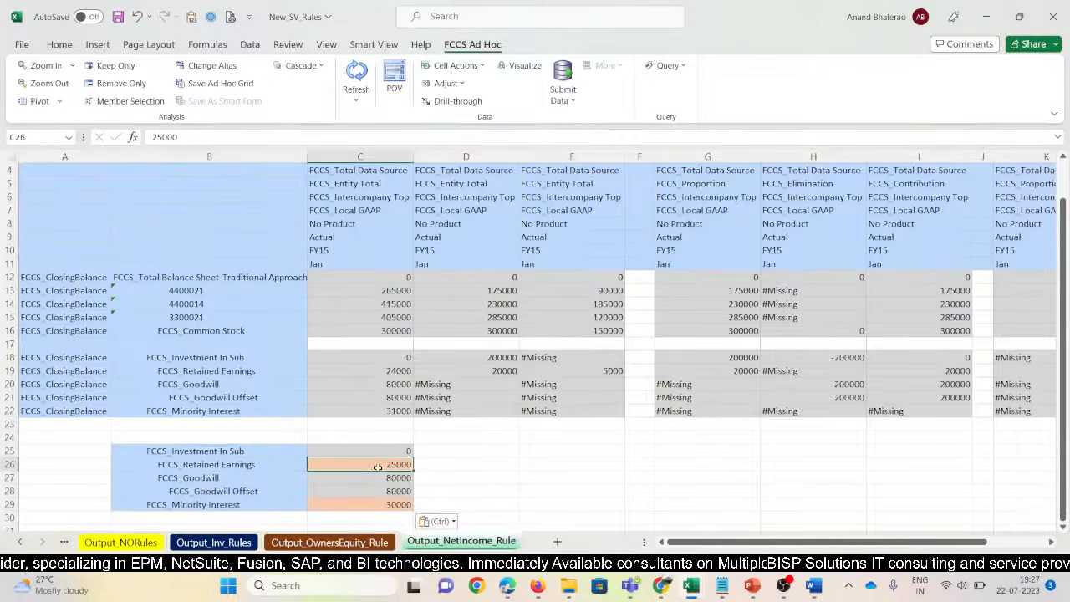
left_click(393, 370)
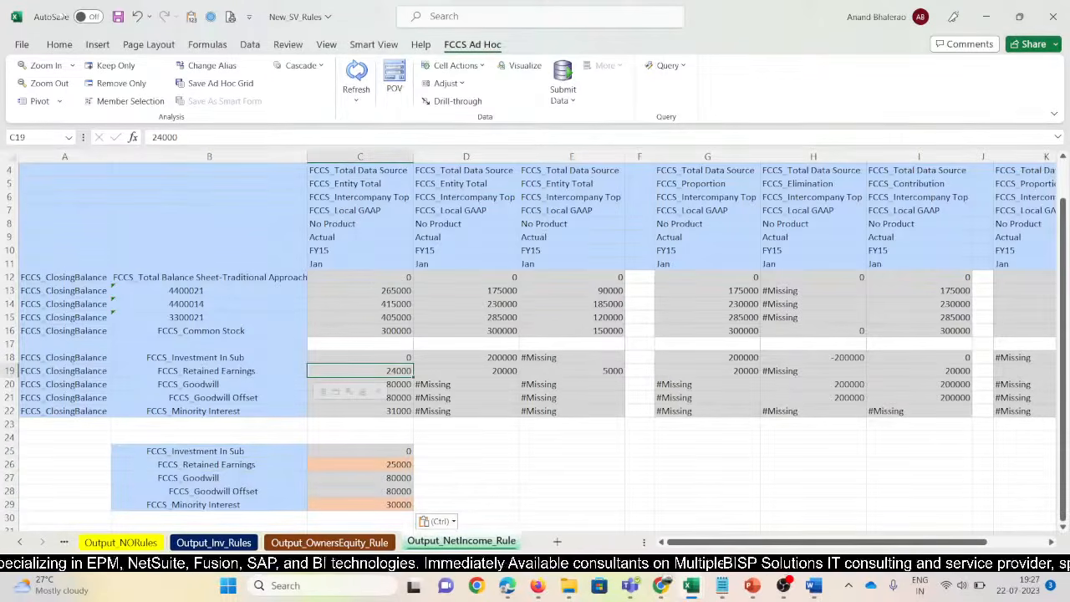
left_click(60, 45)
Fill C19 dark orange, then compare Minority Interest 31000 in C22 with the pasted 30000
left_click(248, 93)
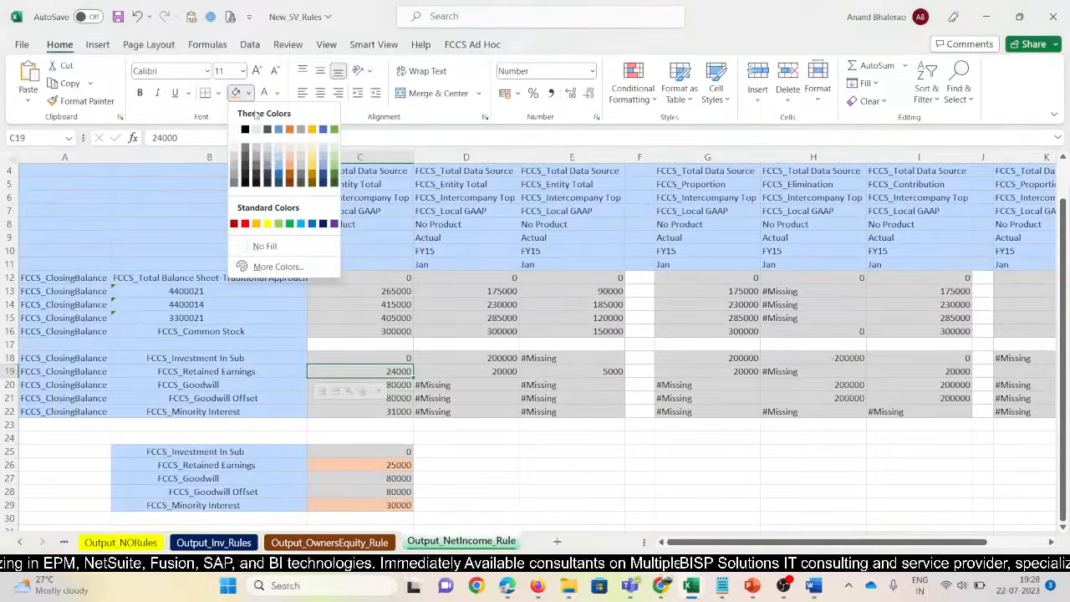
left_click(290, 178)
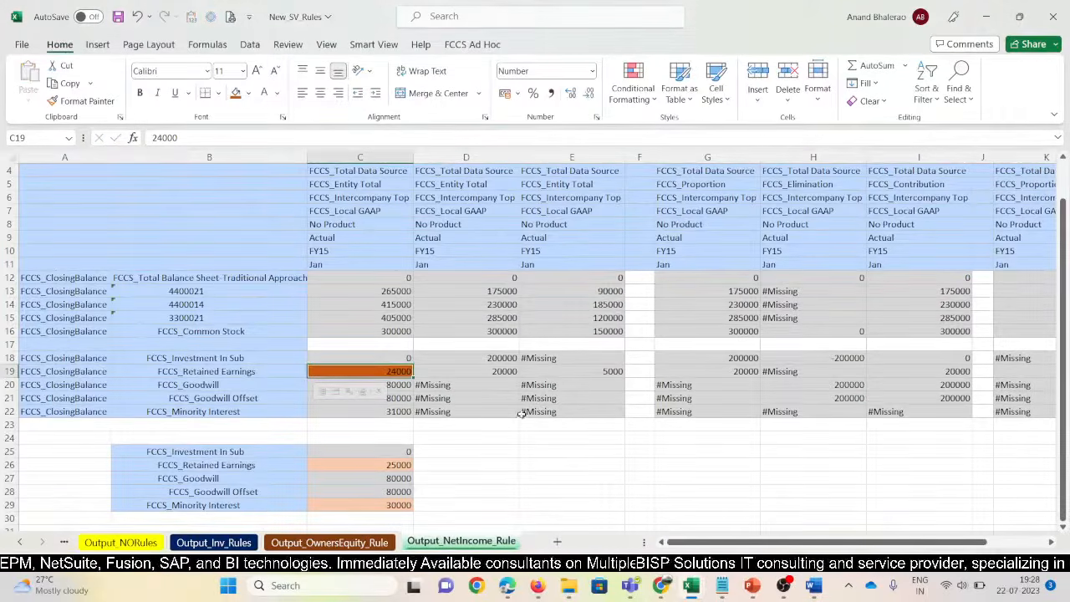
left_click(249, 505)
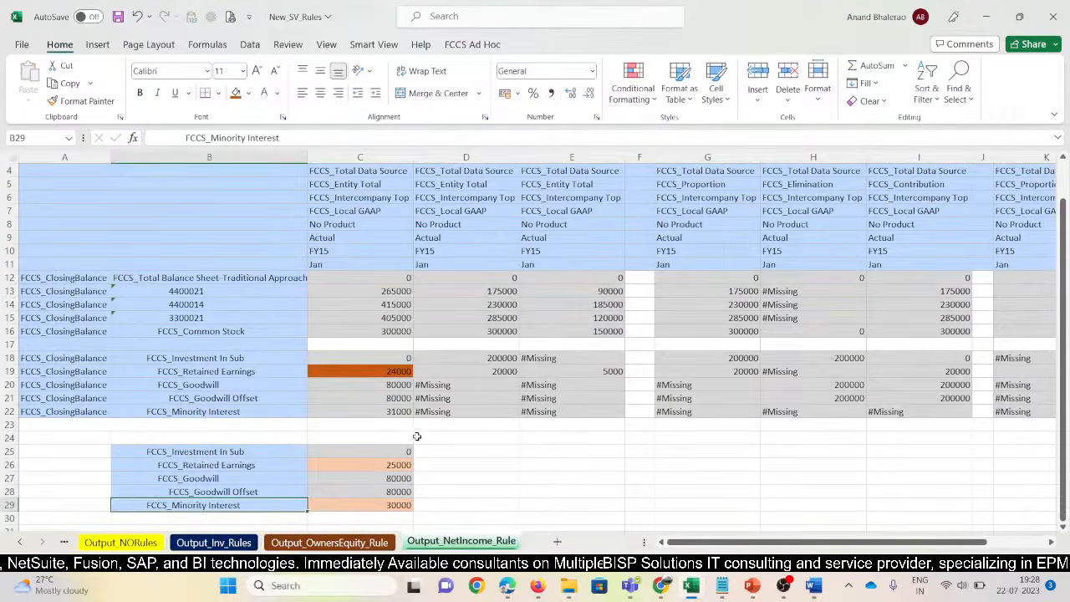
left_click(382, 408)
left_click(399, 505)
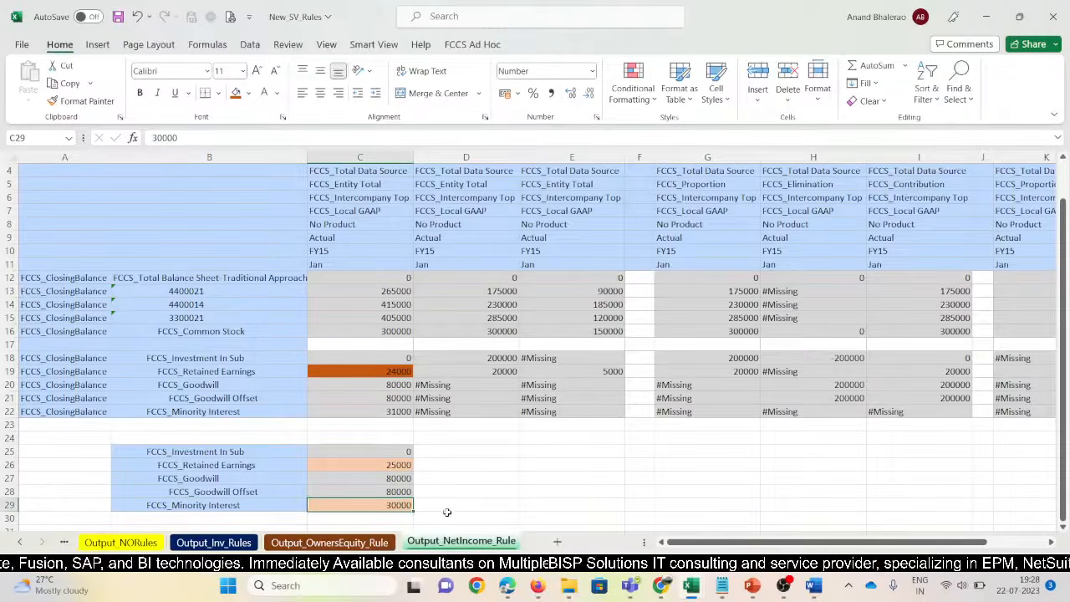
left_click(396, 413)
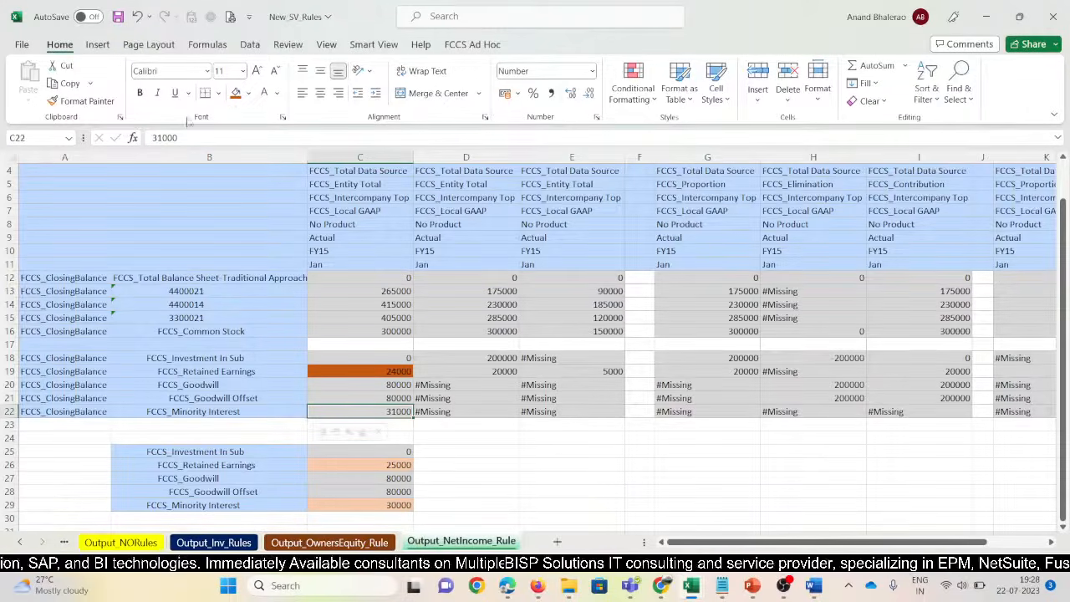
Give C22 and C19 a bright light green fill
left_click(247, 93)
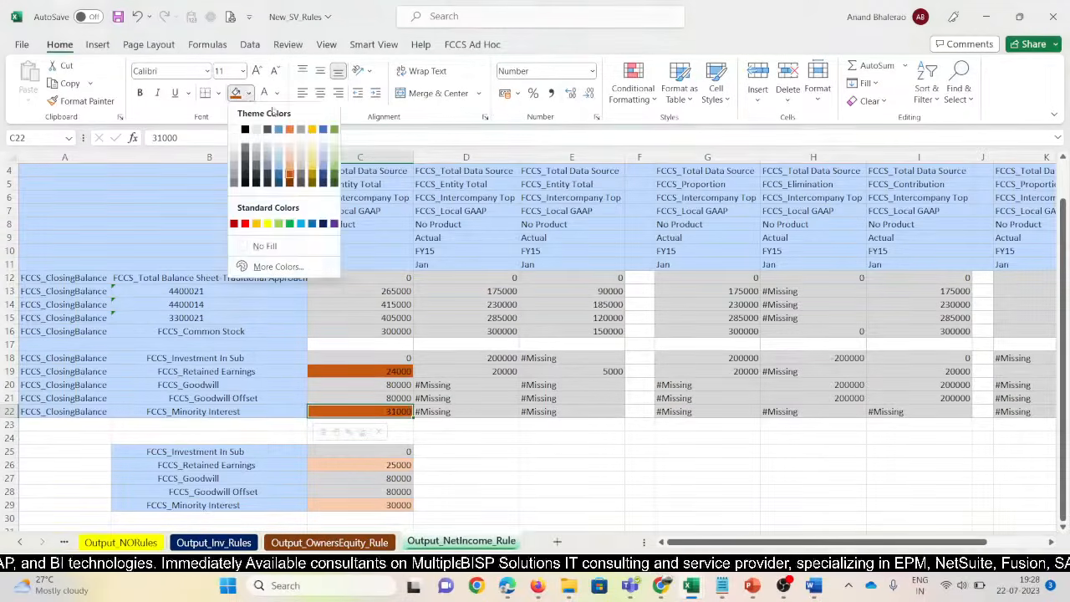
left_click(334, 173)
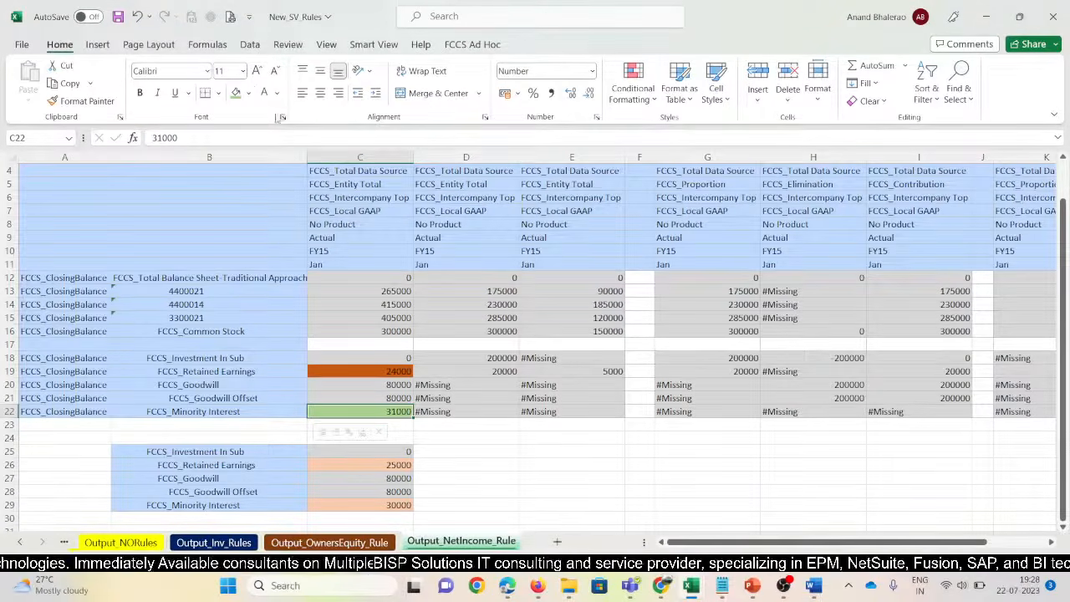
left_click(250, 95)
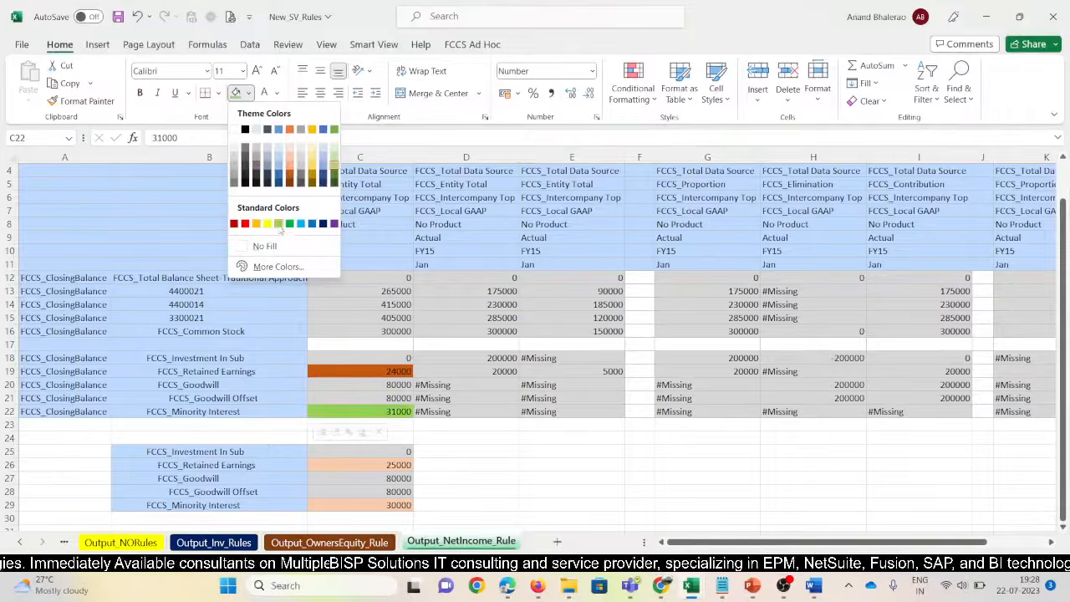
left_click(280, 225)
left_click(386, 371)
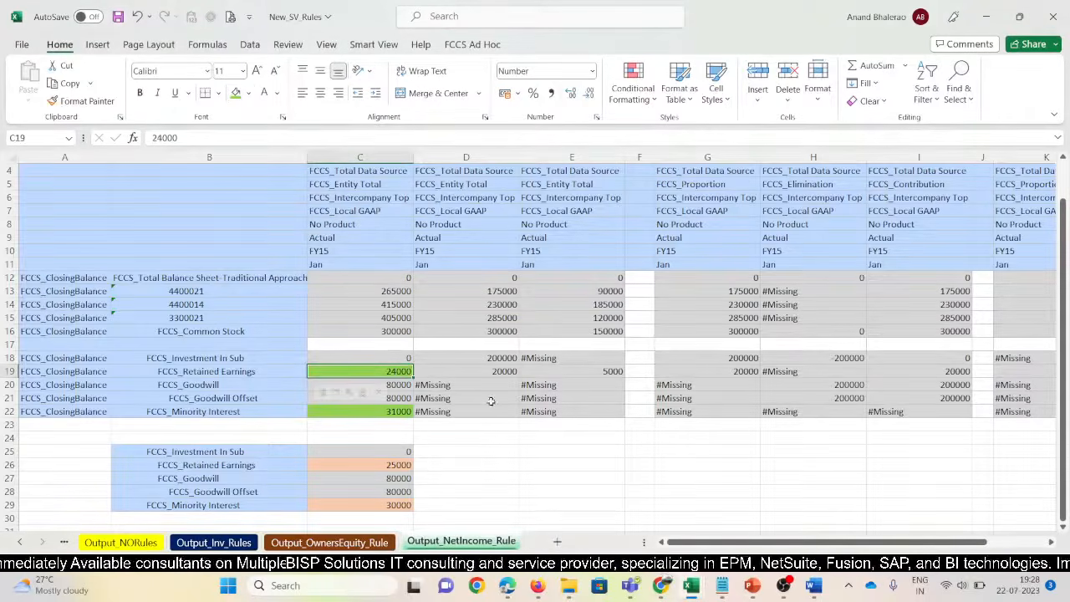
left_click(493, 466)
Check Goodwill 80000, Common Stock 300000, total 0 and 265000 against the pasted rows
left_click(399, 386)
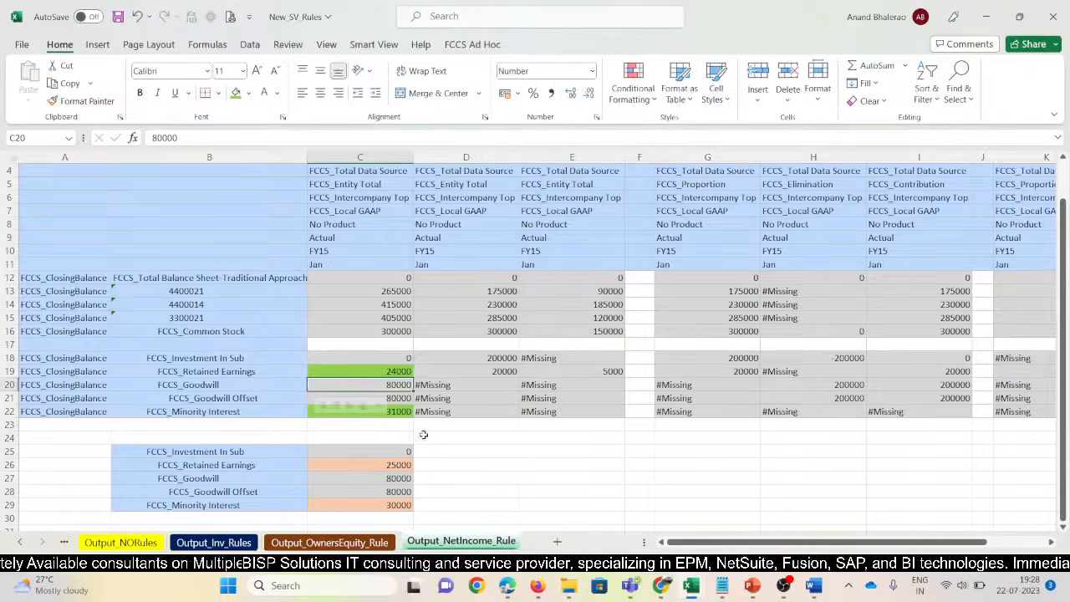
left_click(396, 478)
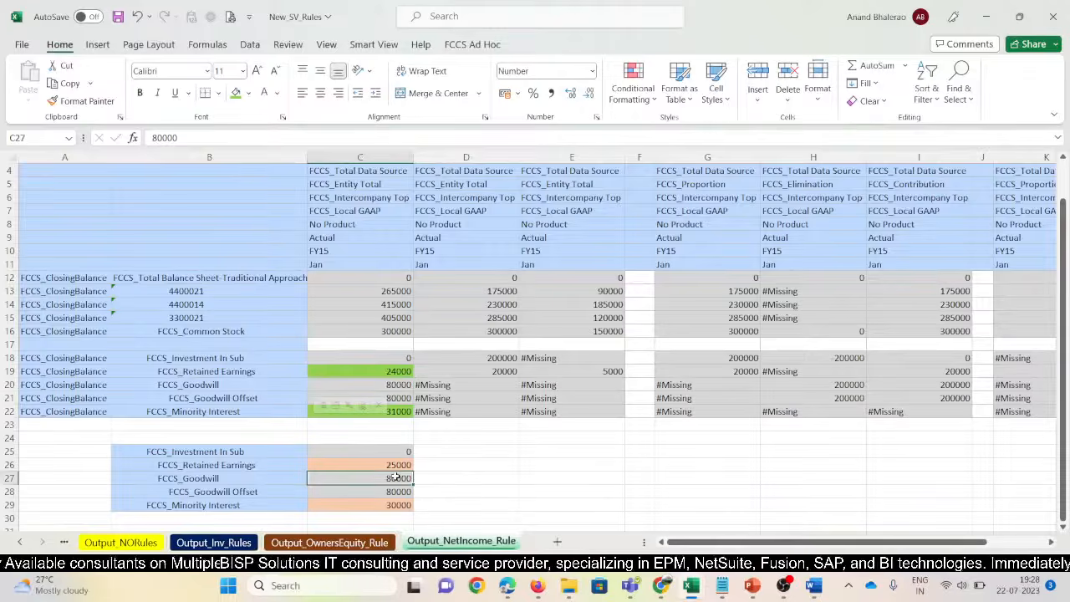
left_click(391, 331)
left_click(385, 277)
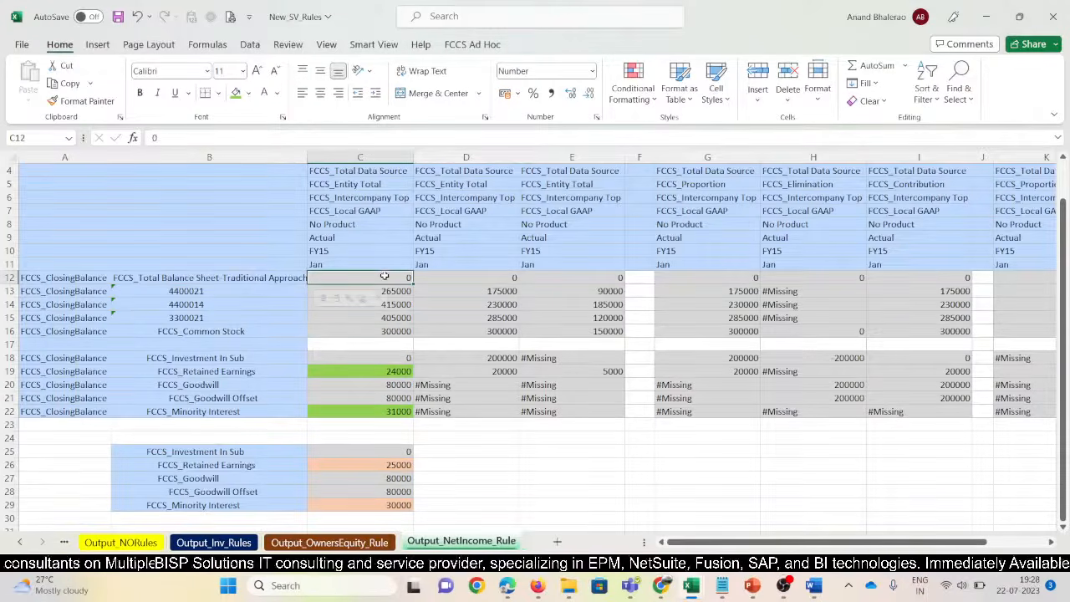
left_click(389, 373)
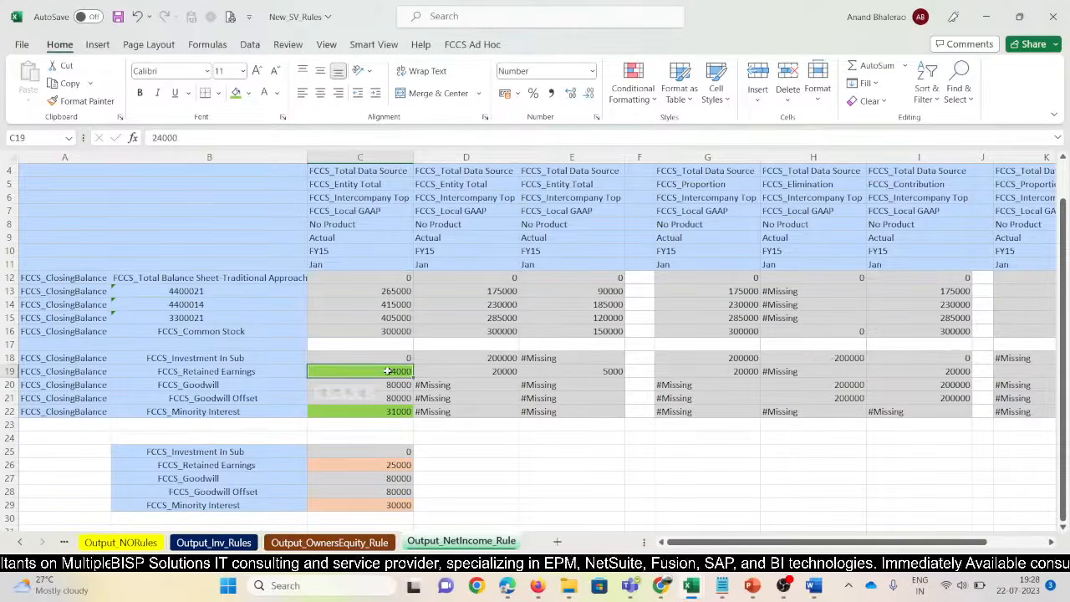
left_click(8, 451)
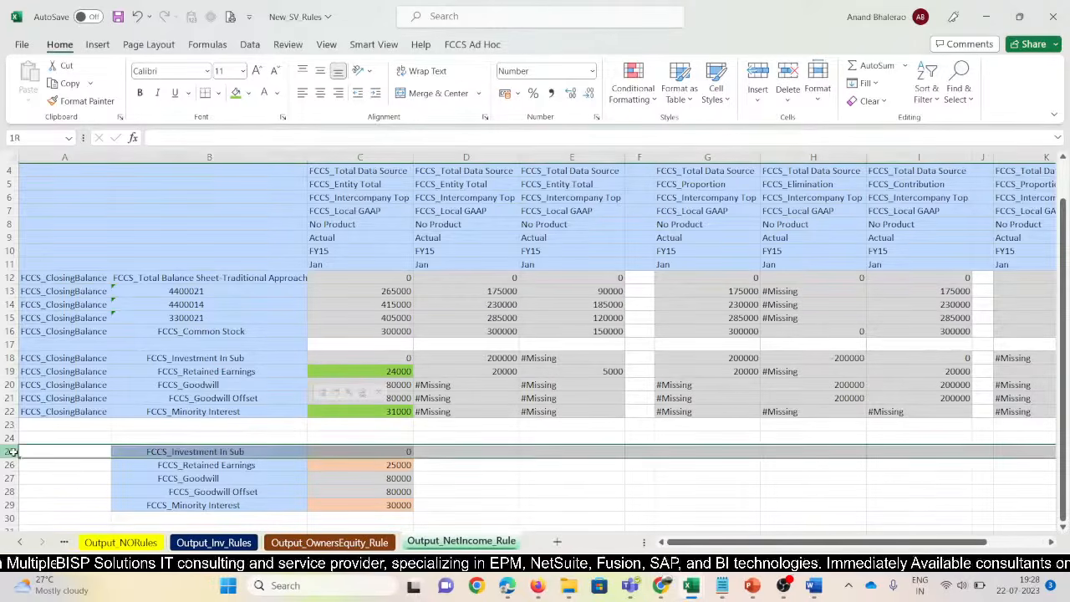
left_click(378, 291)
Compare C13's 265000 with the consolidated Trade Receivables total 2,65,000
key("alt+Tab")
key("alt+Tab")
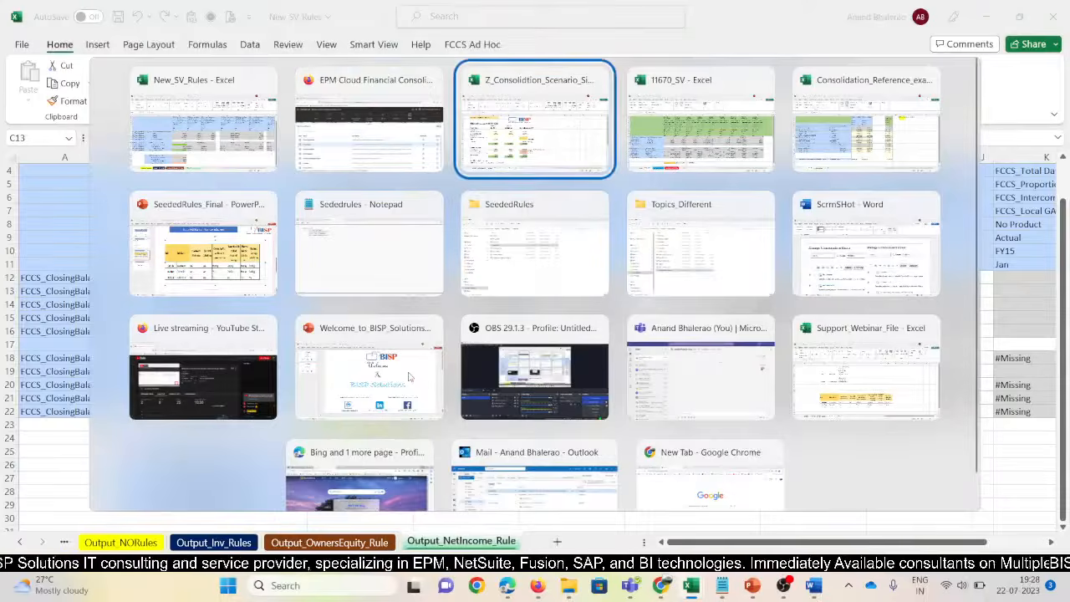
left_click(449, 277)
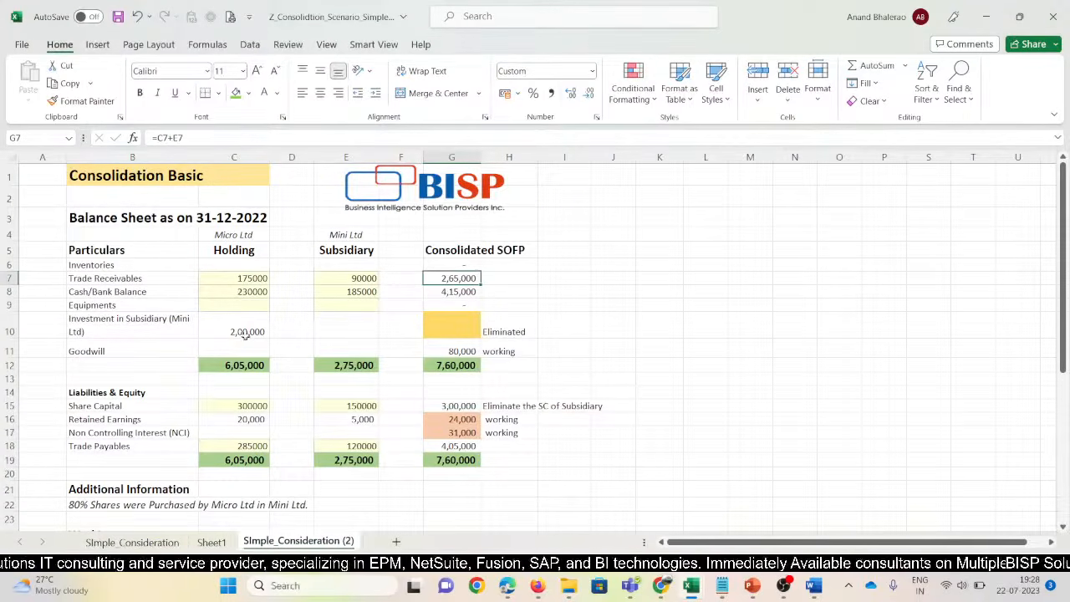
left_click(98, 283)
left_click(445, 278)
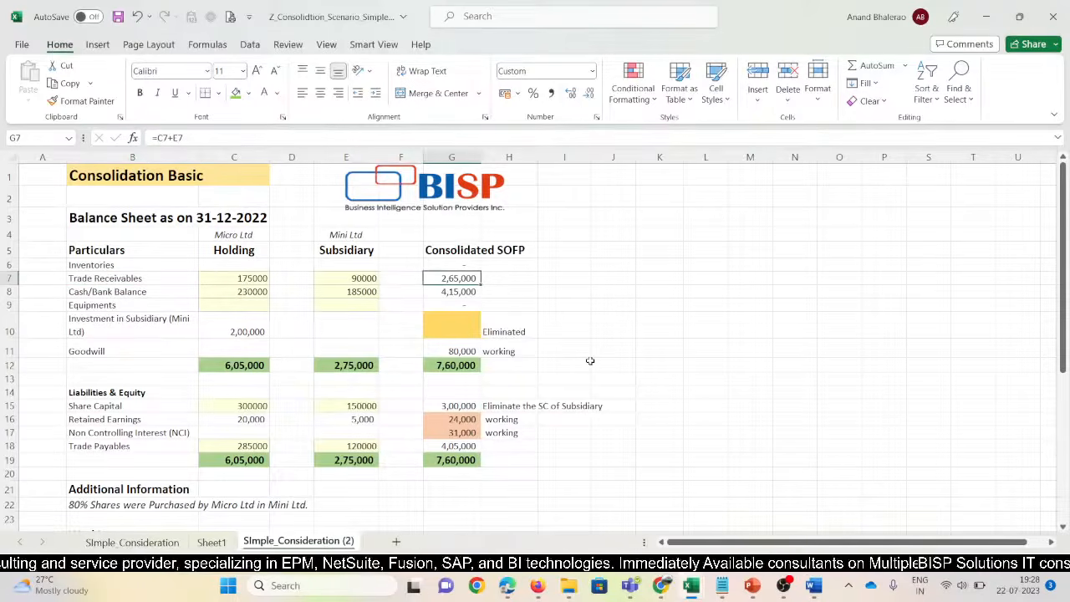
key("alt+Tab")
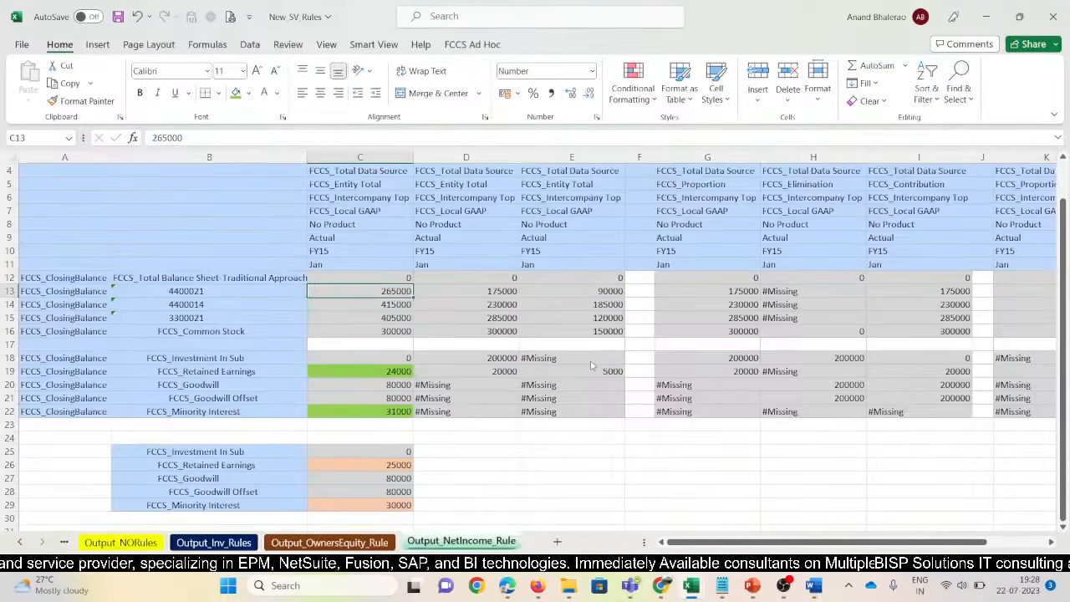
left_click(383, 290)
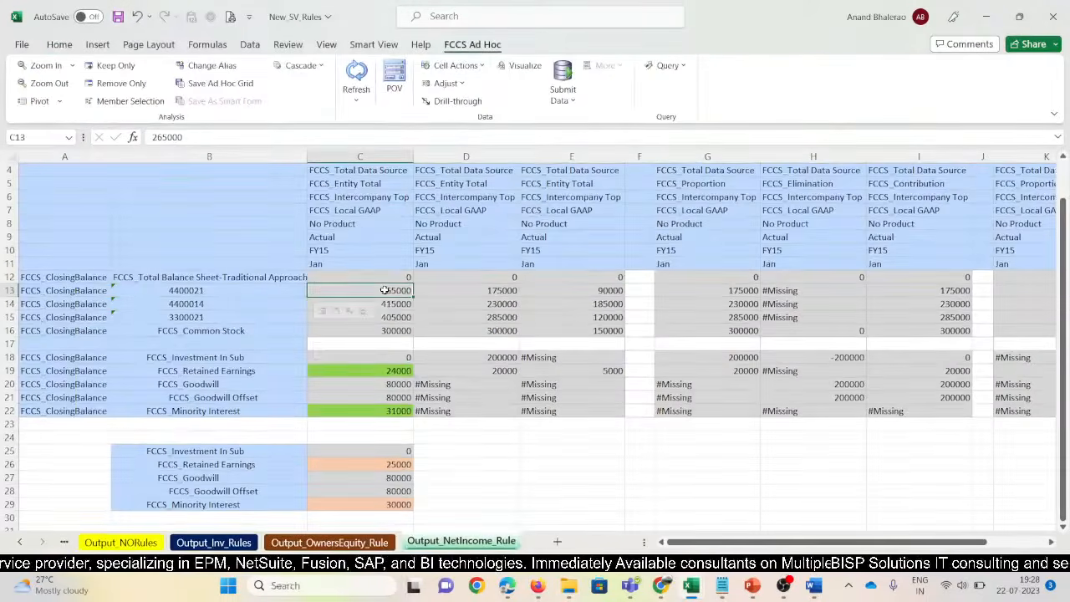
left_click(59, 44)
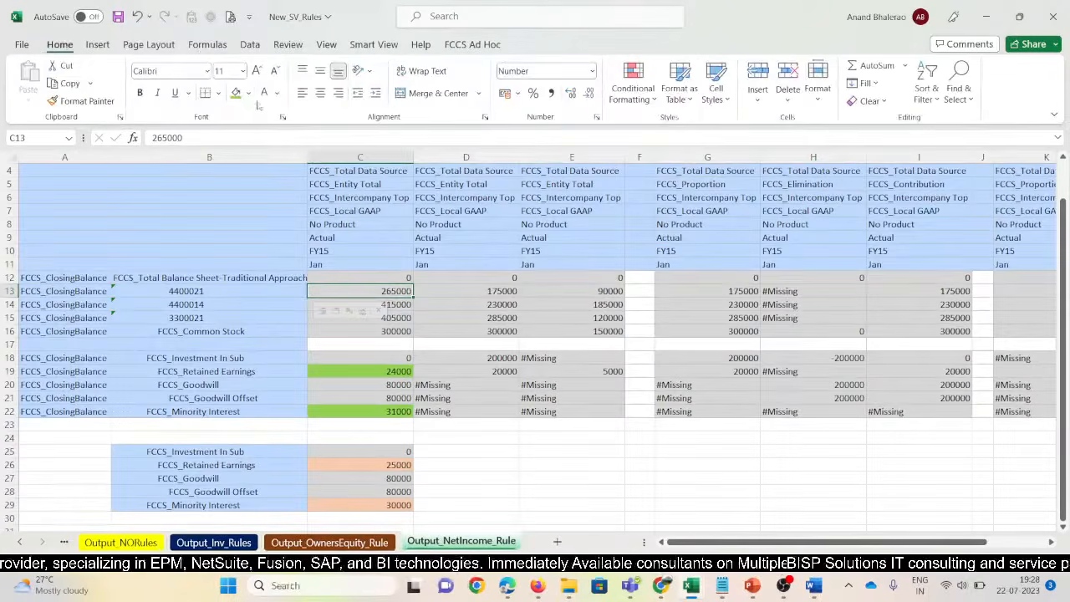
left_click(249, 92)
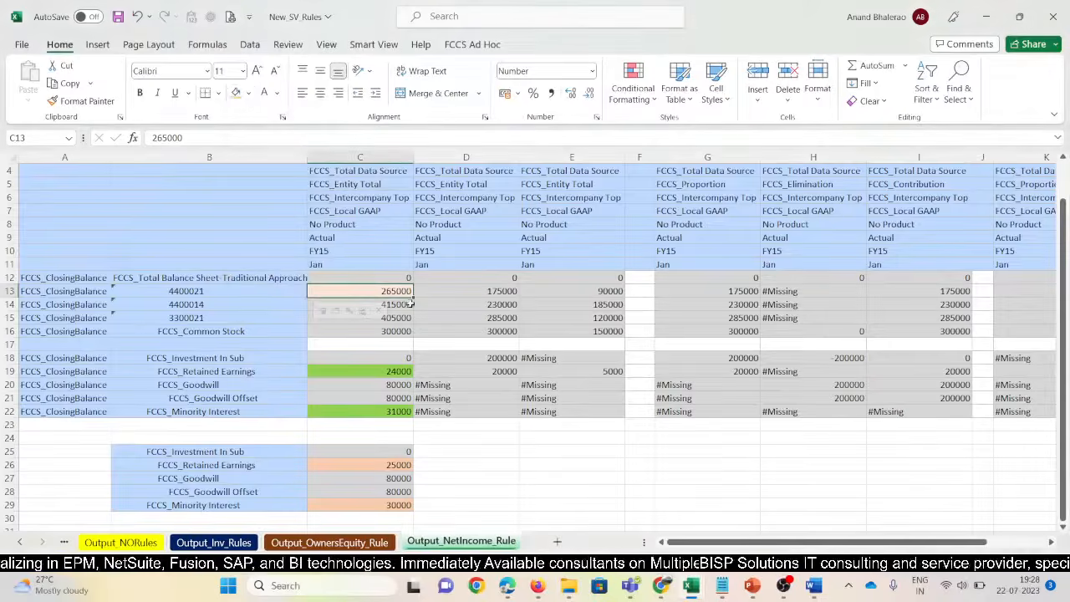
Compare C14's 415000 with the consolidated Cash/Bank Balance and locate the consolidated Goodwill
key("alt+Tab")
left_click(464, 294)
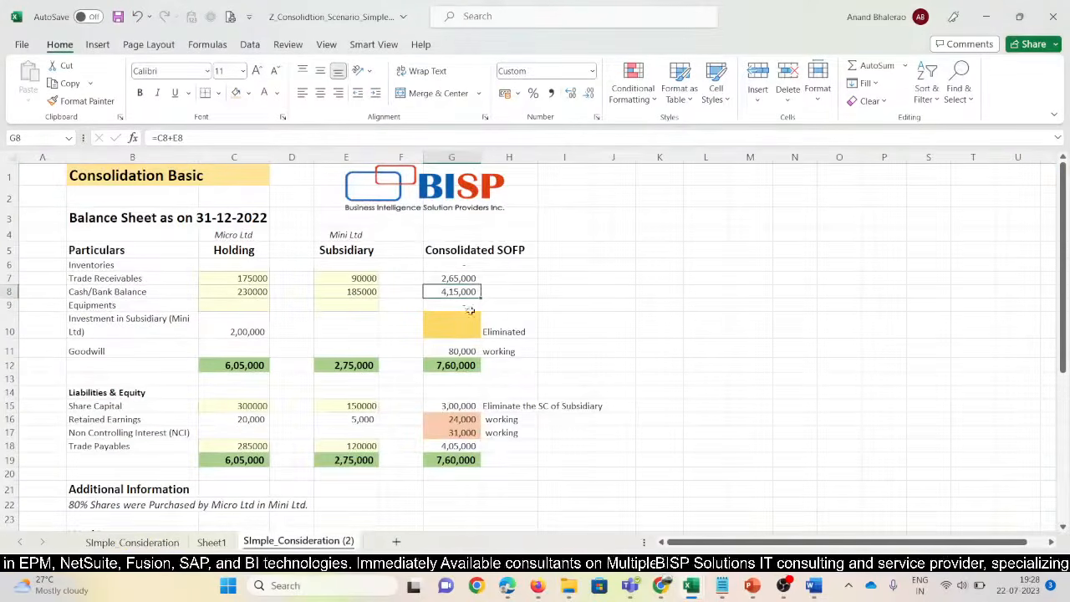
key("alt+Tab")
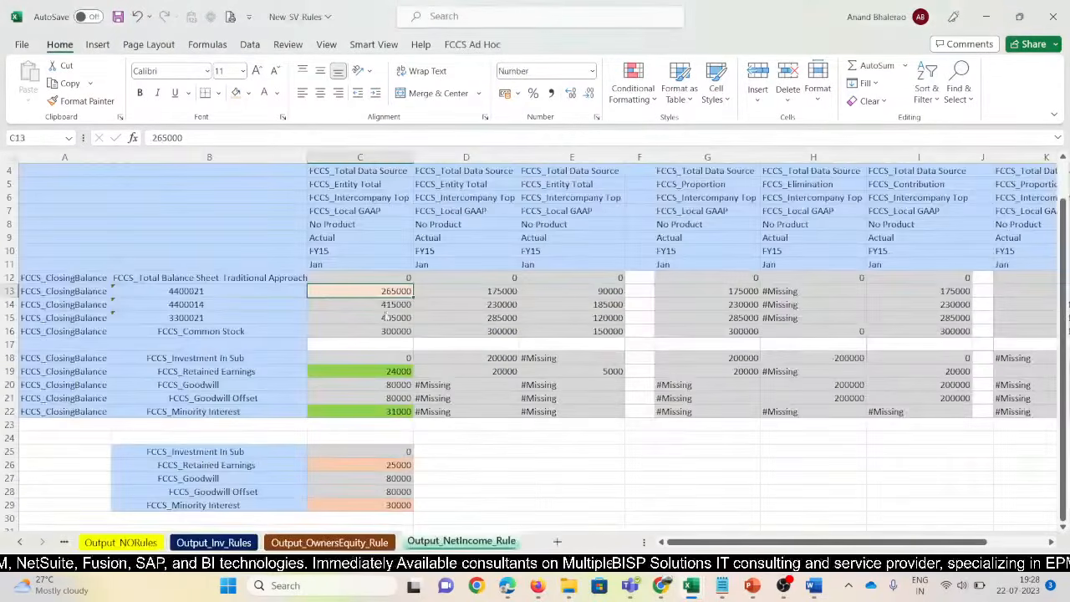
left_click(390, 303)
left_click(61, 45)
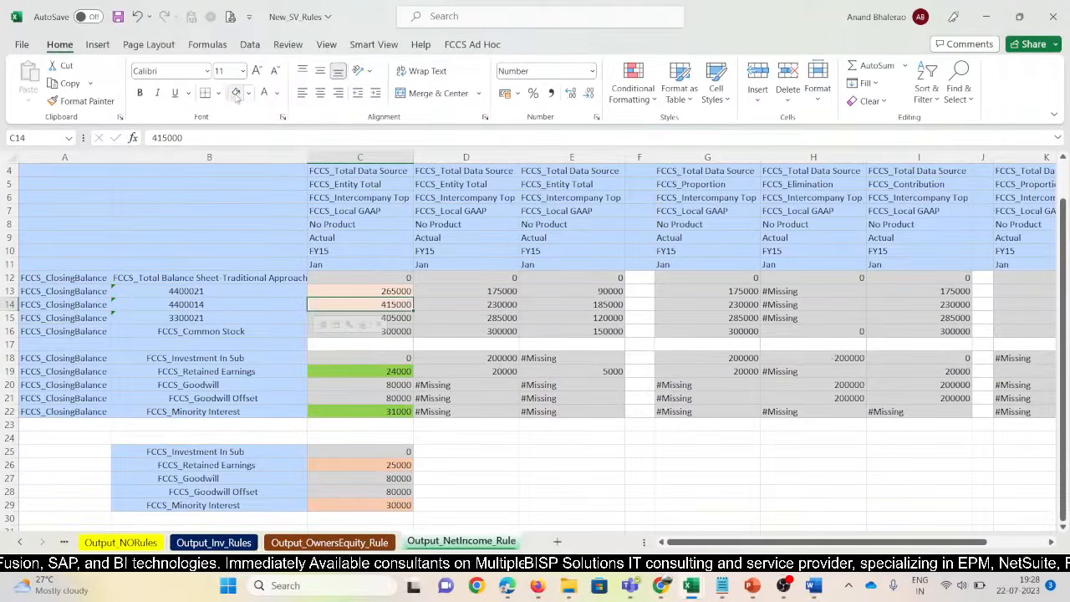
key("alt+Tab")
key("Down")
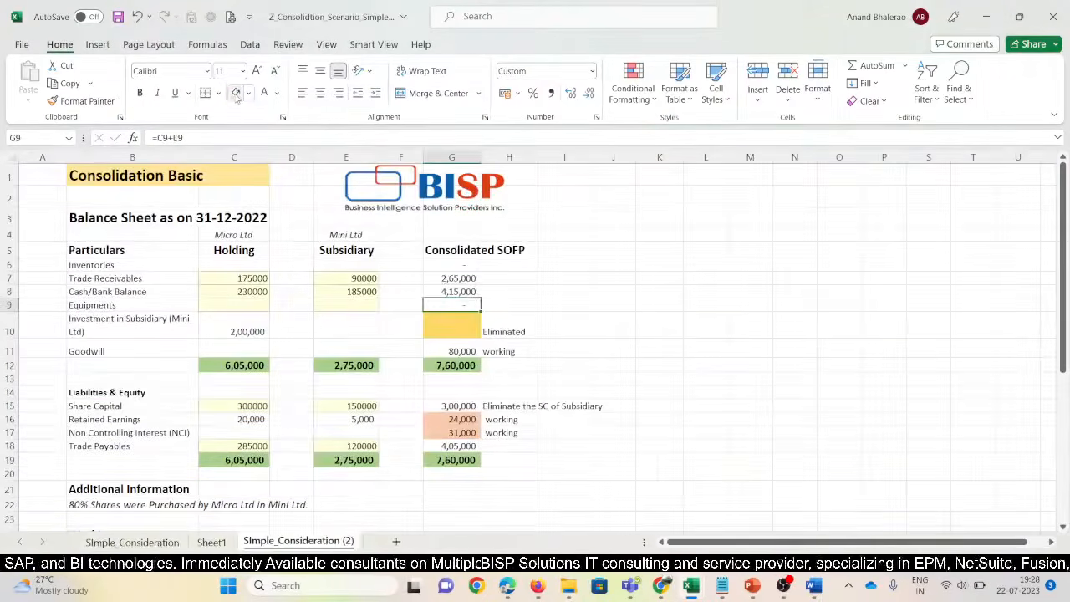
key("Down")
key("Down")
key("alt+Tab")
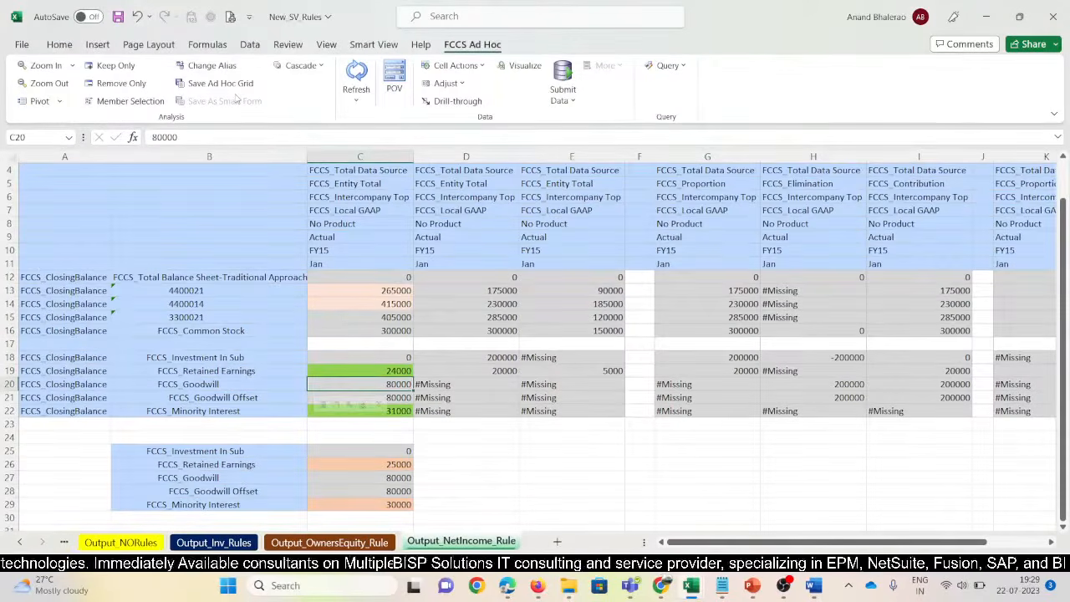
Check the FCCS_Goodwill and Goodwill Offset rows, both 80000, in the rules grid
key("Down")
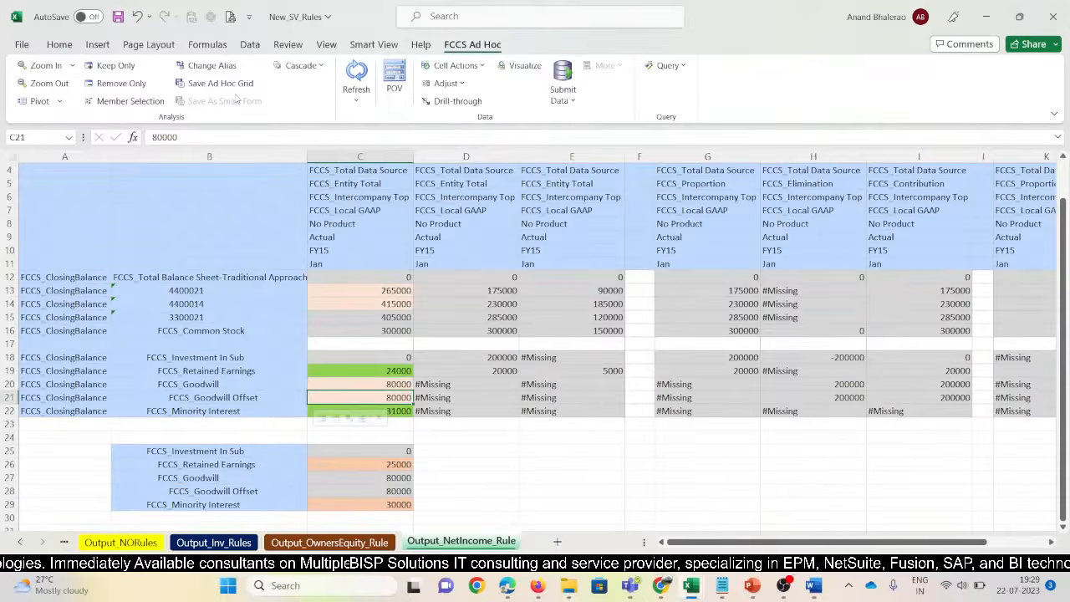
key("Up")
key("shift+space")
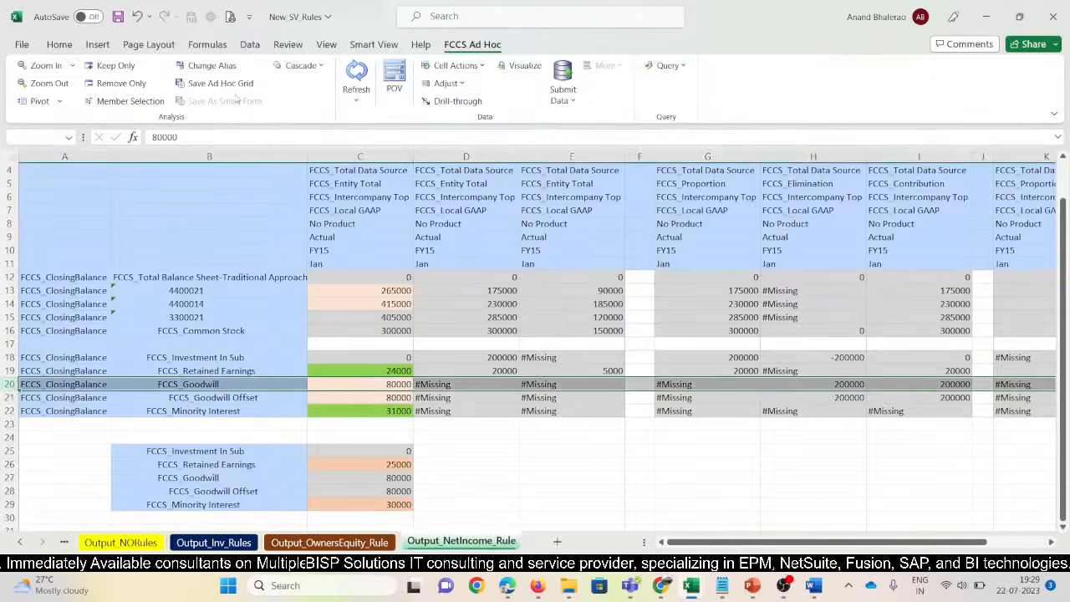
key("Down")
key("Up")
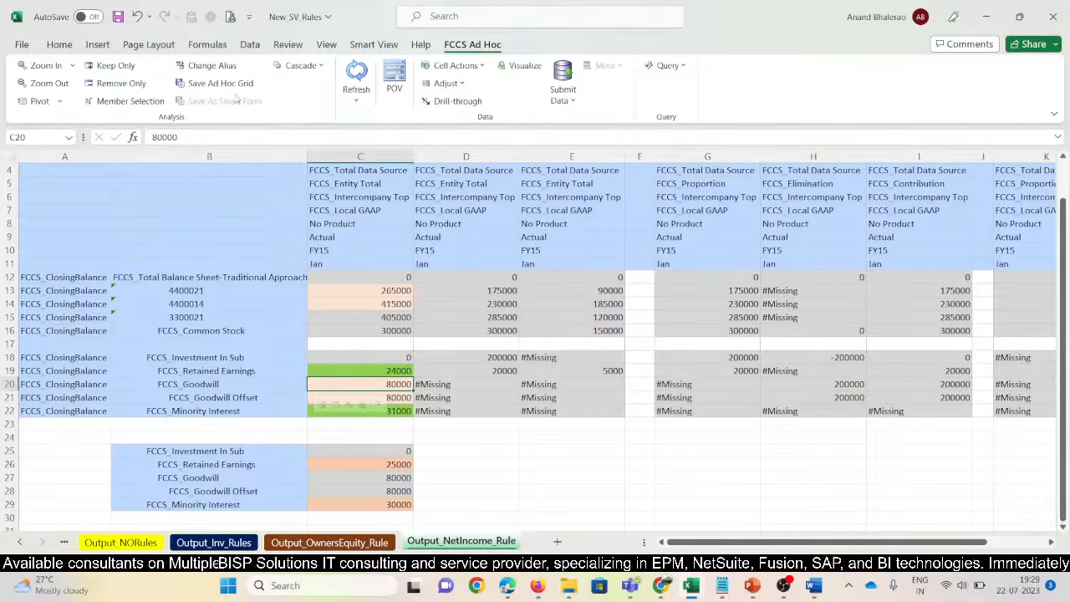
key("Left")
key("Down")
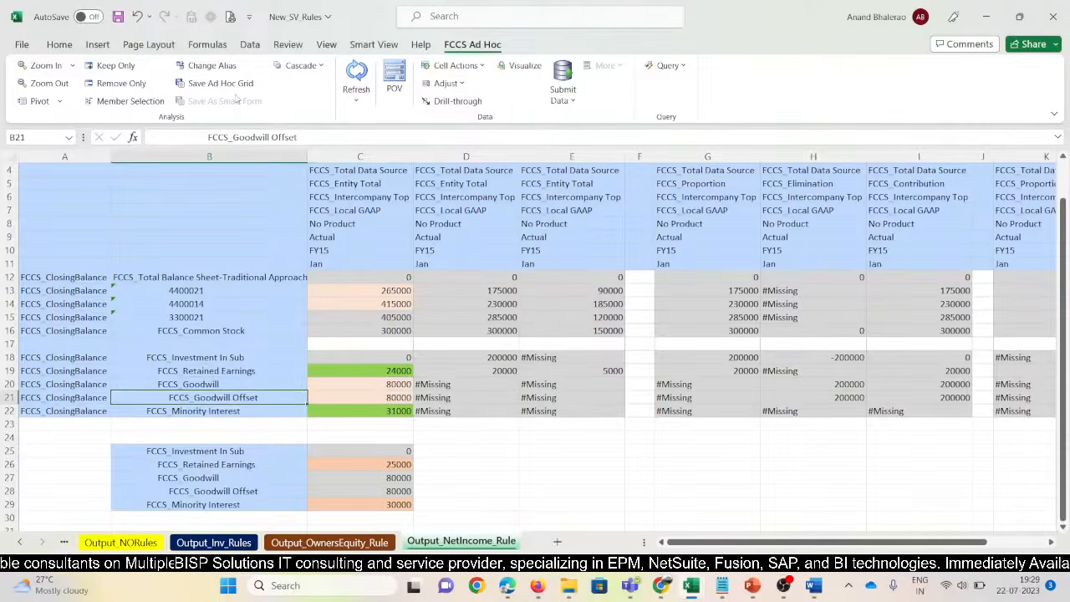
key("Right")
key("Up")
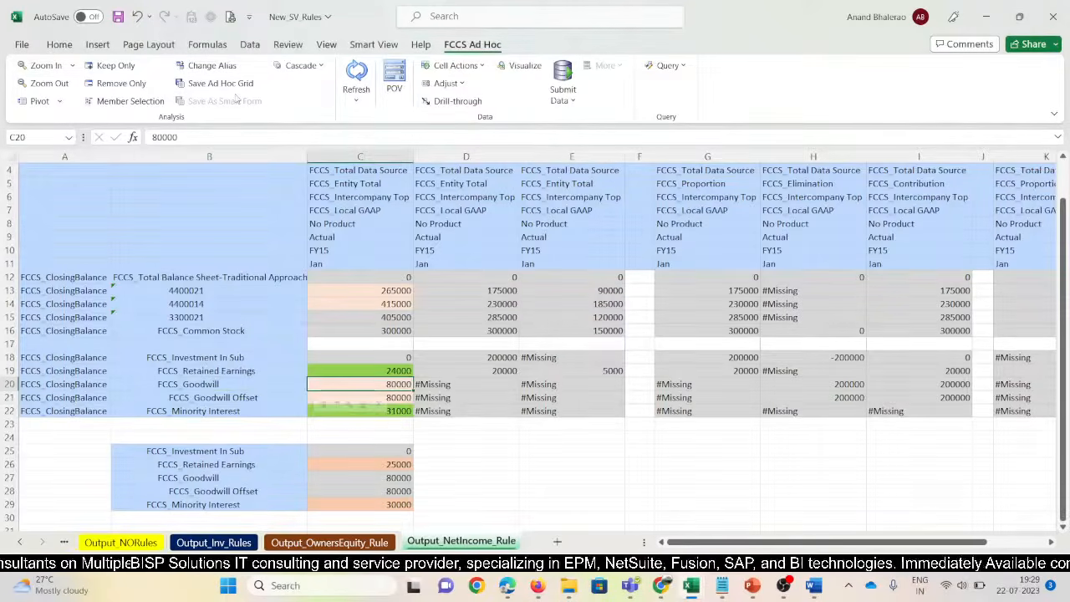
Match Common Stock 300000 and Retained Earnings 24000 to the consolidated Share Capital and Retained Earnings
key("alt+Tab")
key("Down")
key("Down")
key("Down")
key("Down")
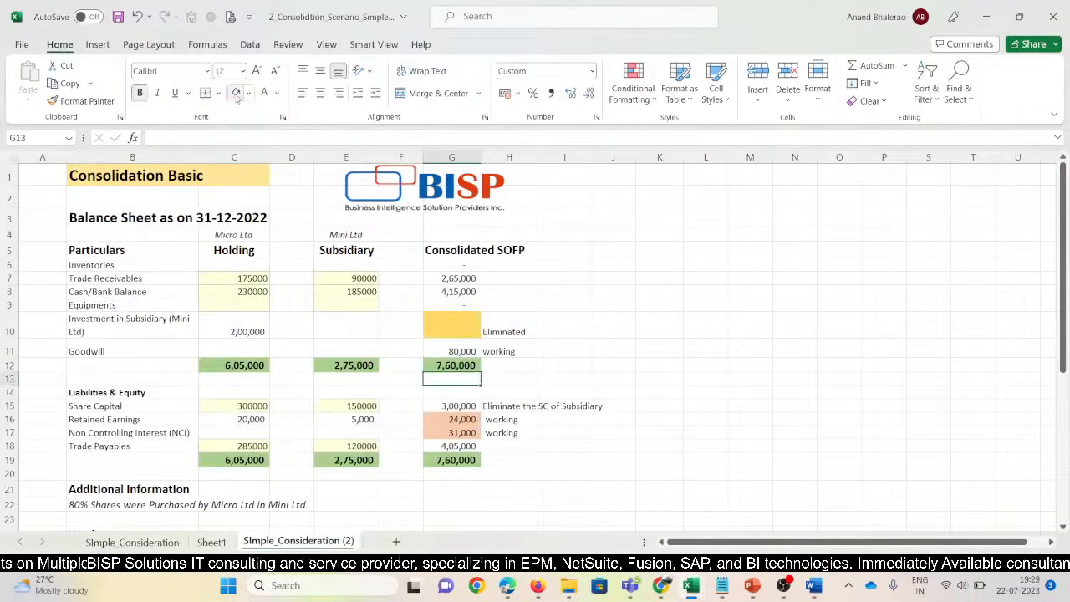
key("alt+Tab")
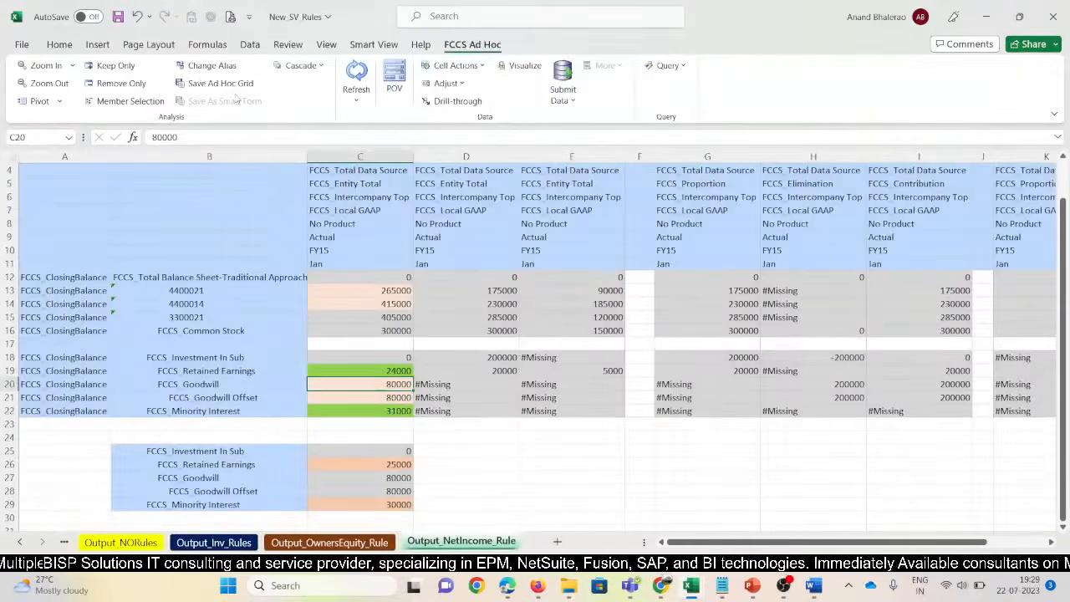
key("Up")
key("Up")
key("Up")
key("Up")
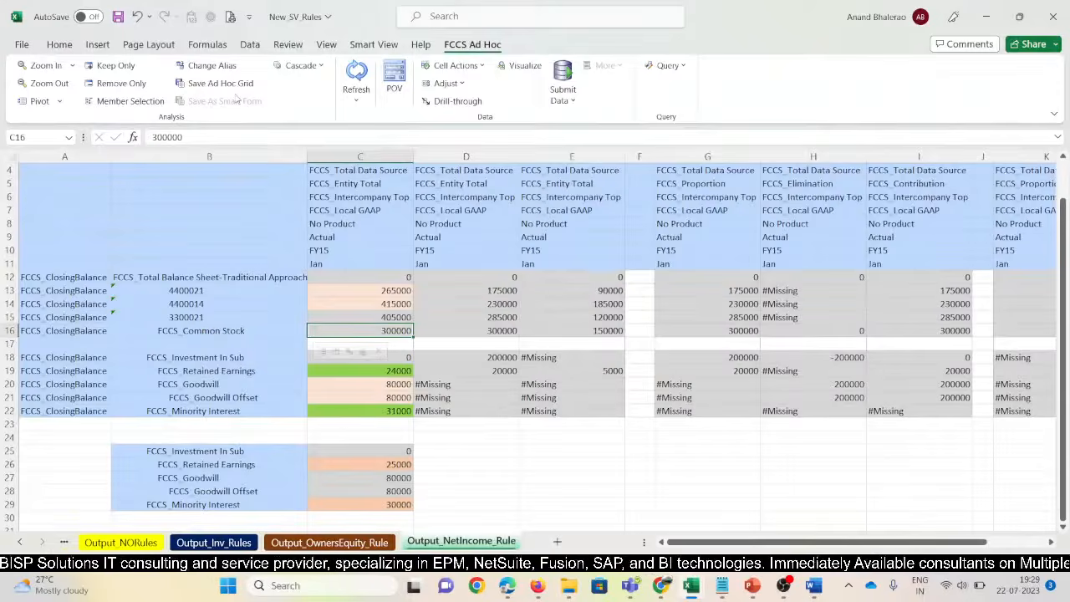
key("alt+Tab")
key("Down")
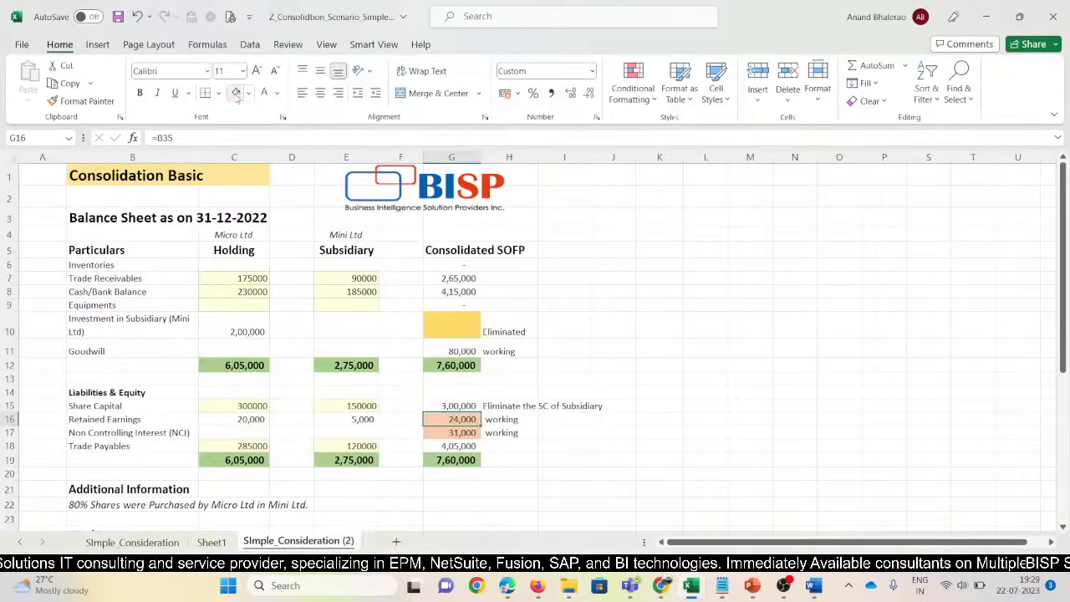
key("alt+Tab")
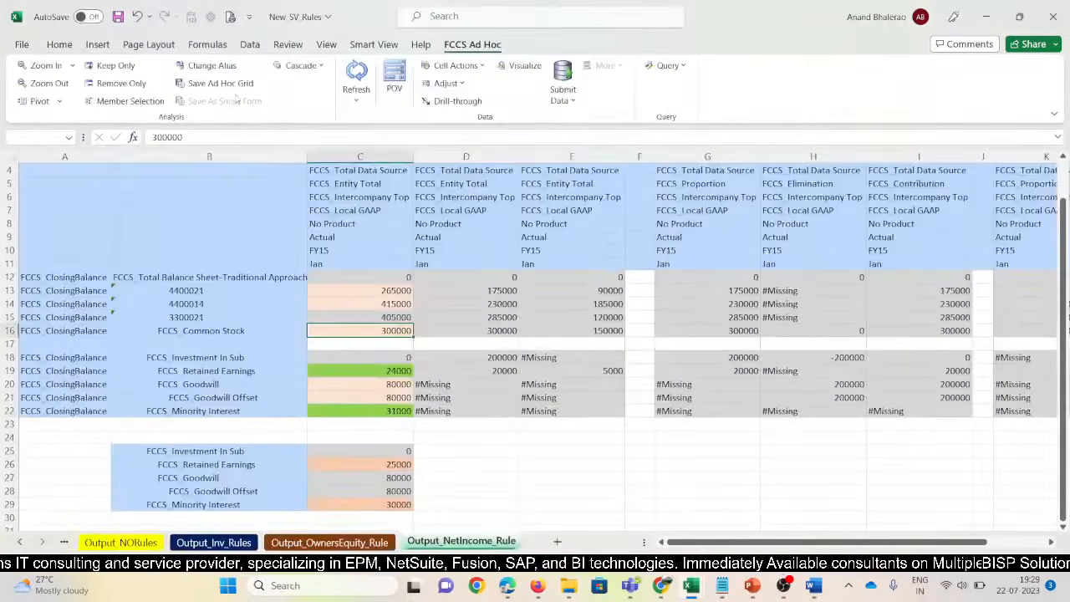
key("Down")
key("Down")
key("Down")
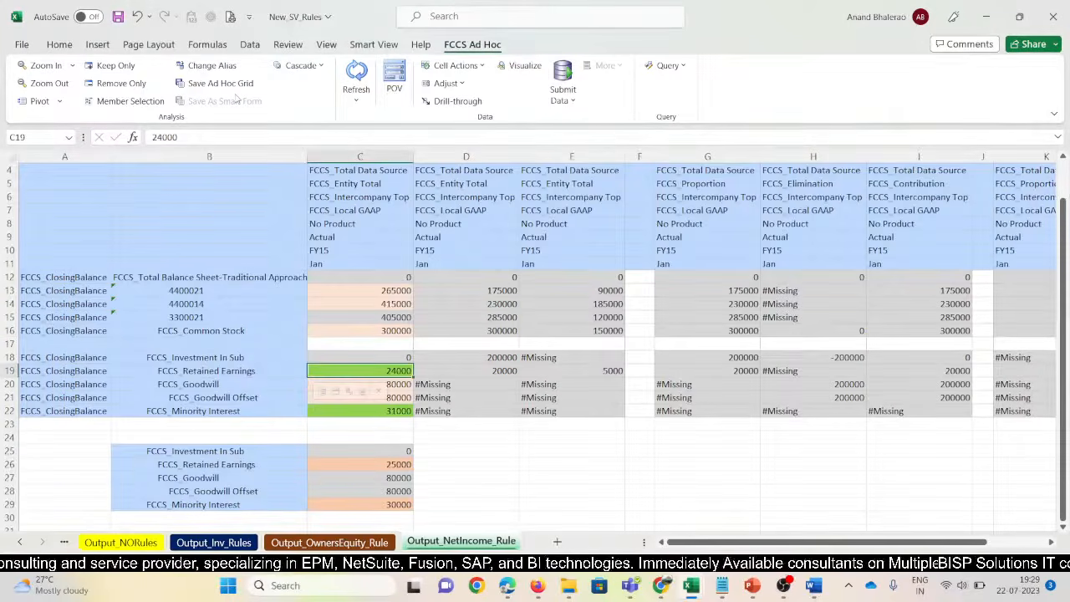
key("Down")
key("Down")
Match Minority Interest 31000 to consolidated NCI and C15's 405000 to Trade Payables
key("alt+Tab")
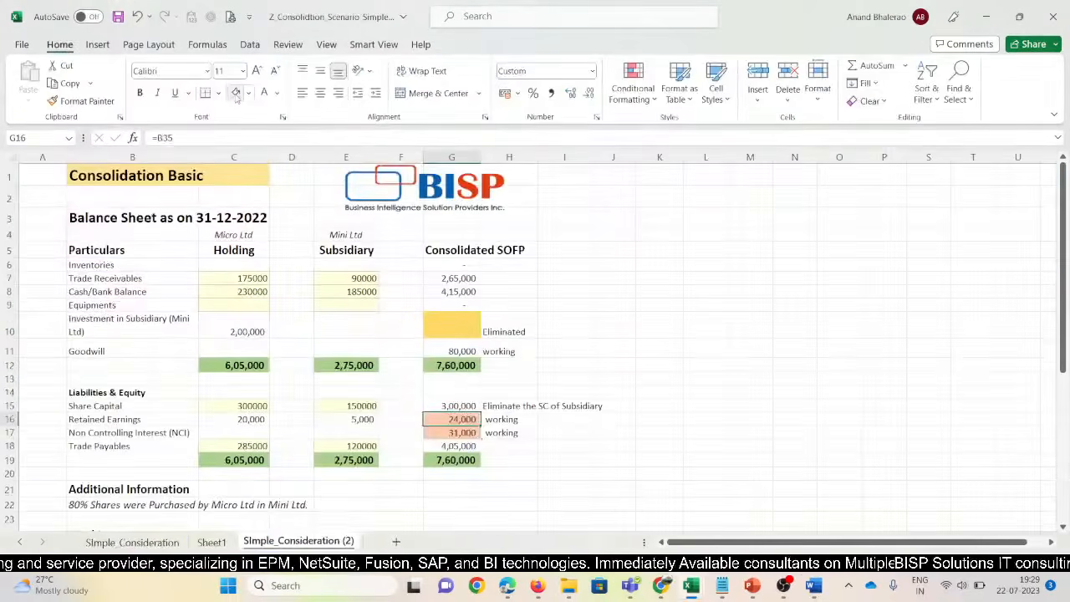
key("Down")
key("alt+Tab")
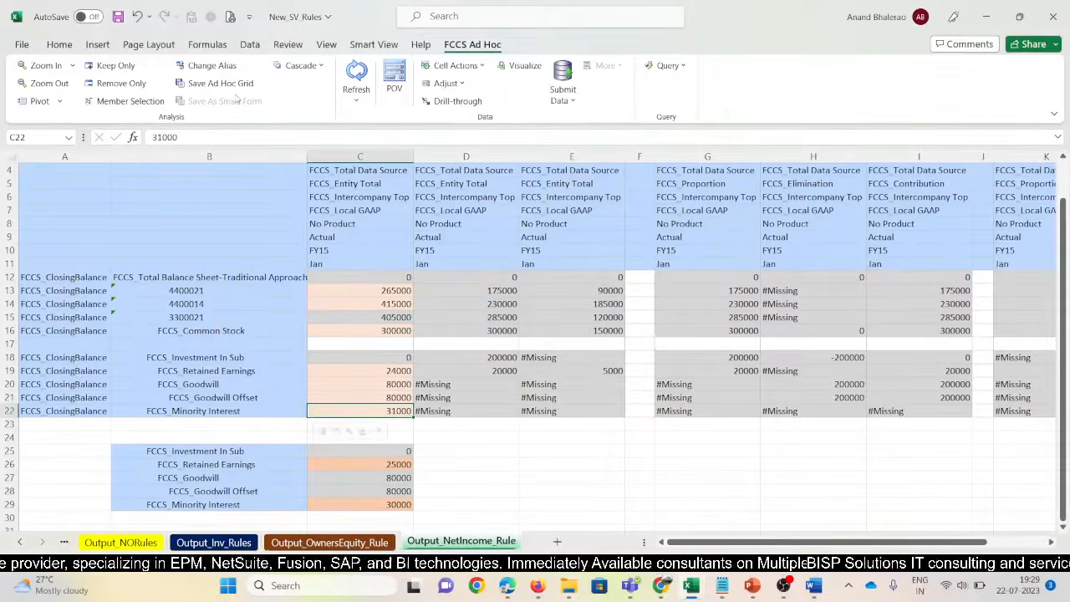
key("alt+Tab")
key("Down")
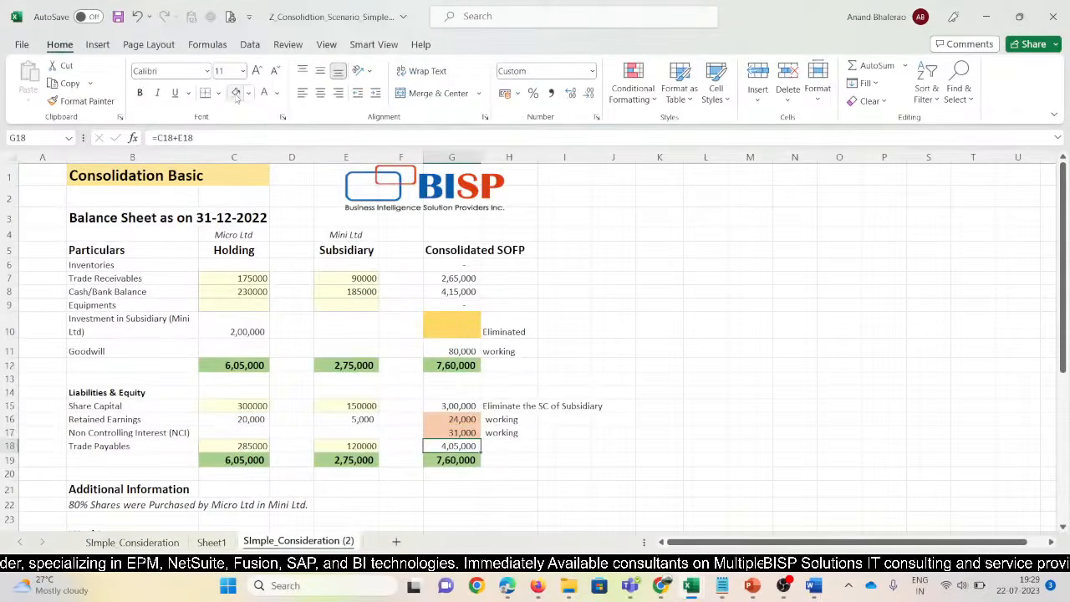
key("alt+Tab")
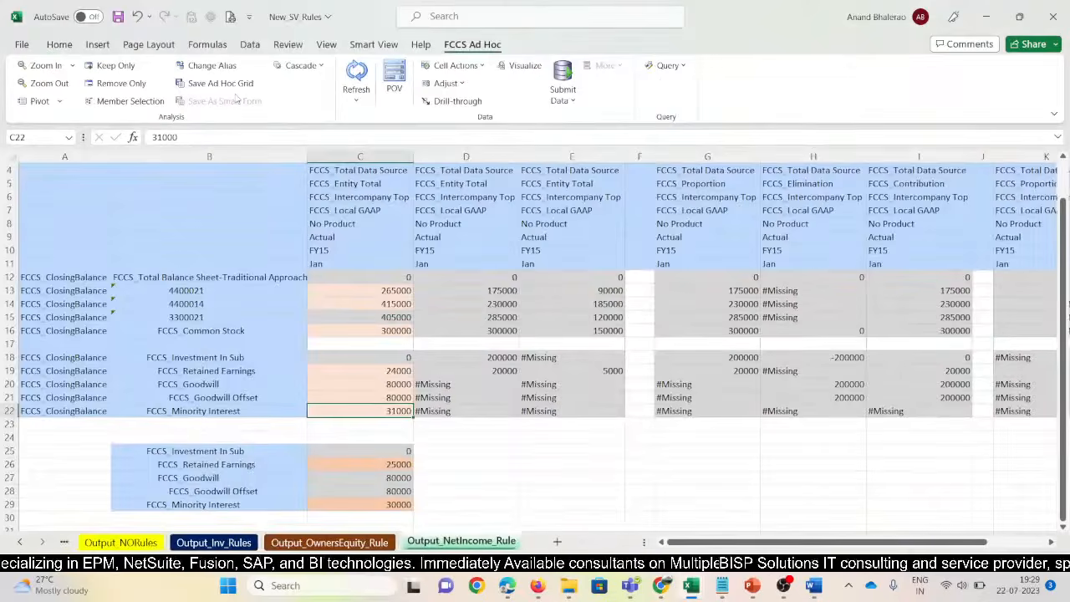
key("Down")
key("Up")
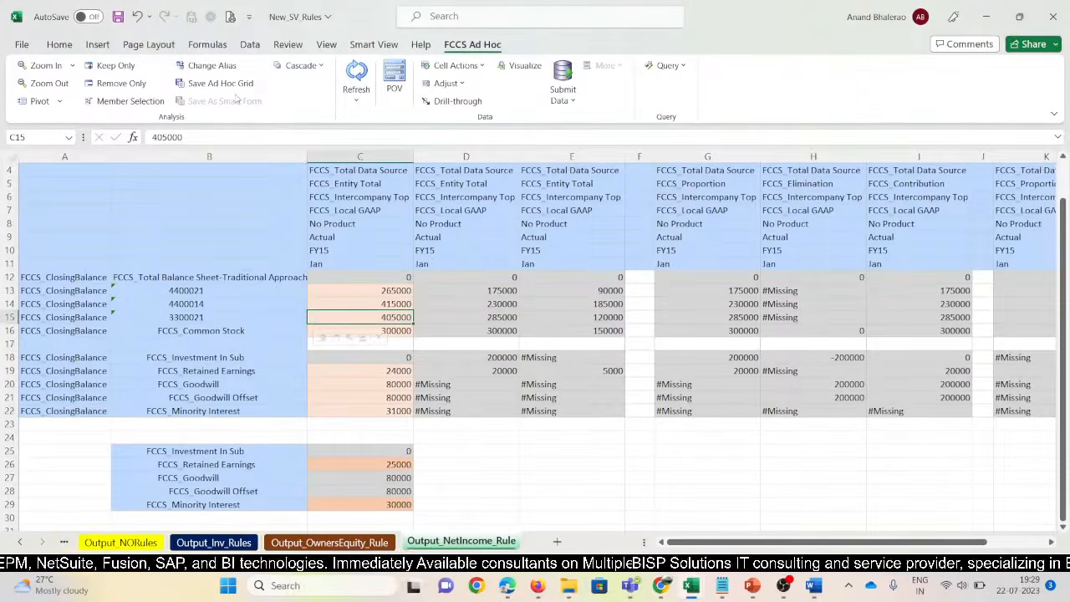
Narrow columns B and D of the rules grid and save New_SV_Rules
left_click(10, 451)
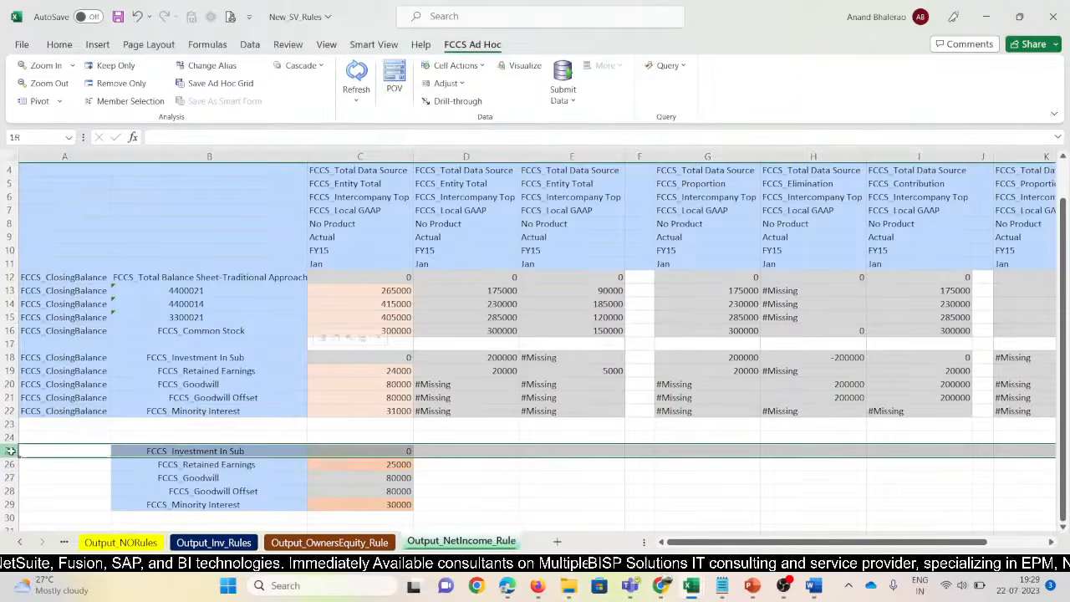
left_click_drag(10, 452, 12, 503)
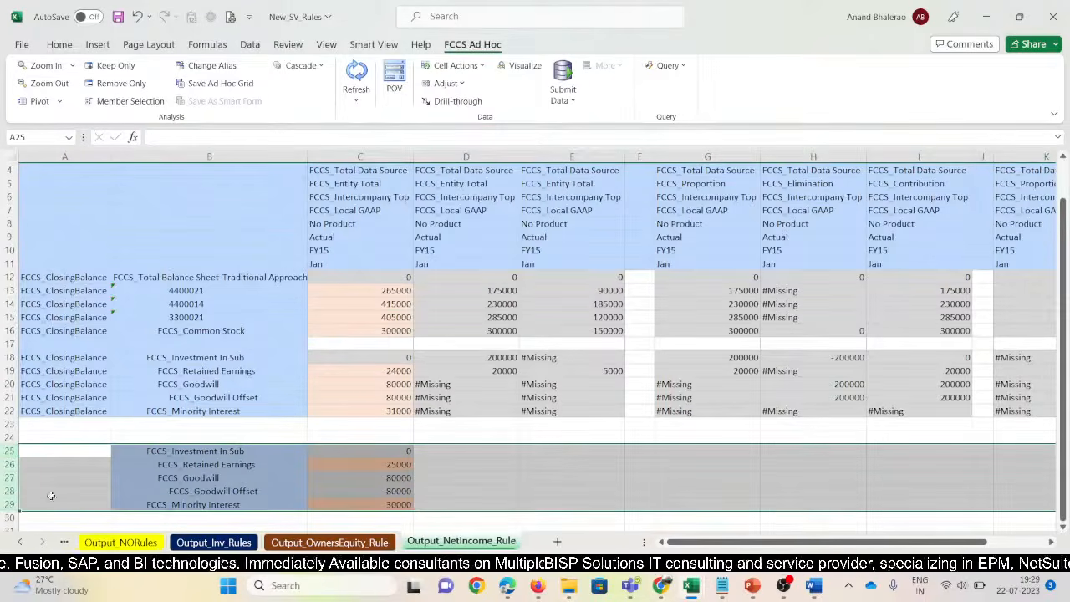
scroll(264, 413, "up", 1)
left_click_drag(308, 160, 294, 160)
left_click_drag(506, 157, 495, 157)
left_click_drag(597, 157, 584, 157)
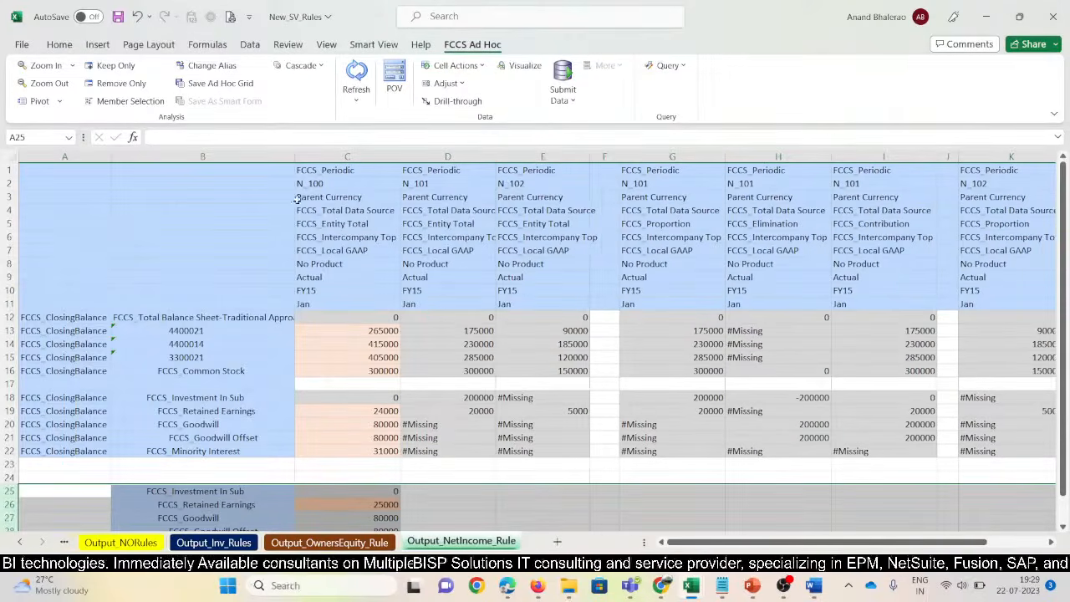
left_click_drag(299, 162, 283, 161)
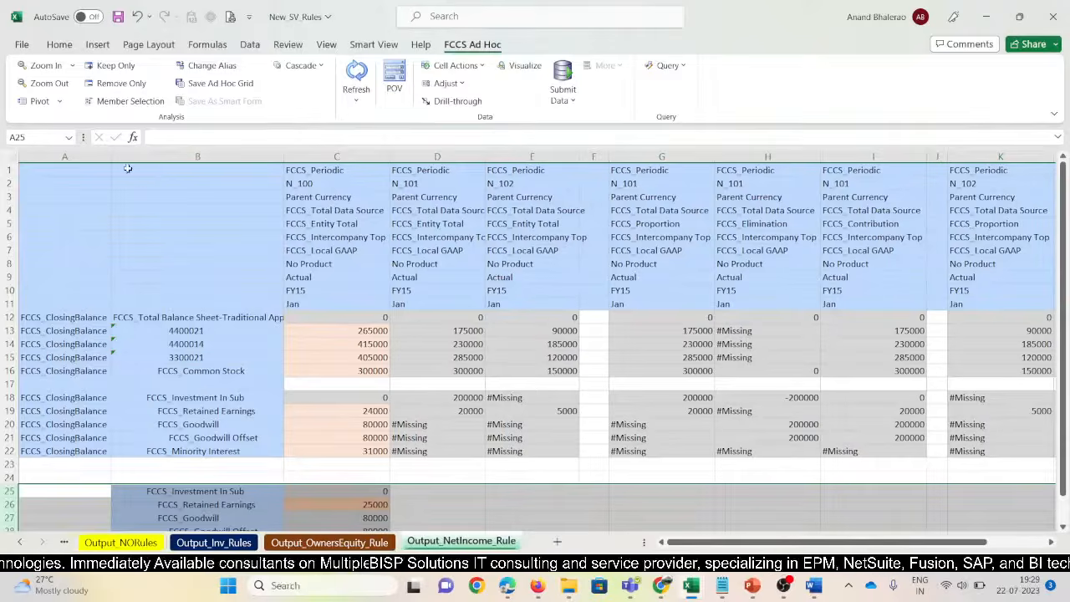
left_click(360, 329)
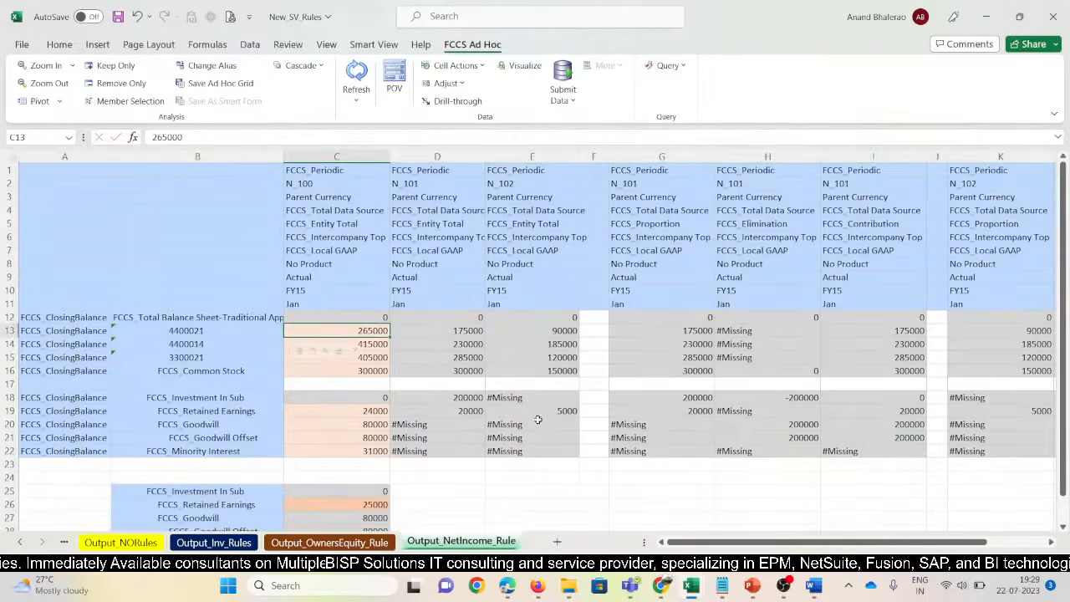
left_click(535, 409)
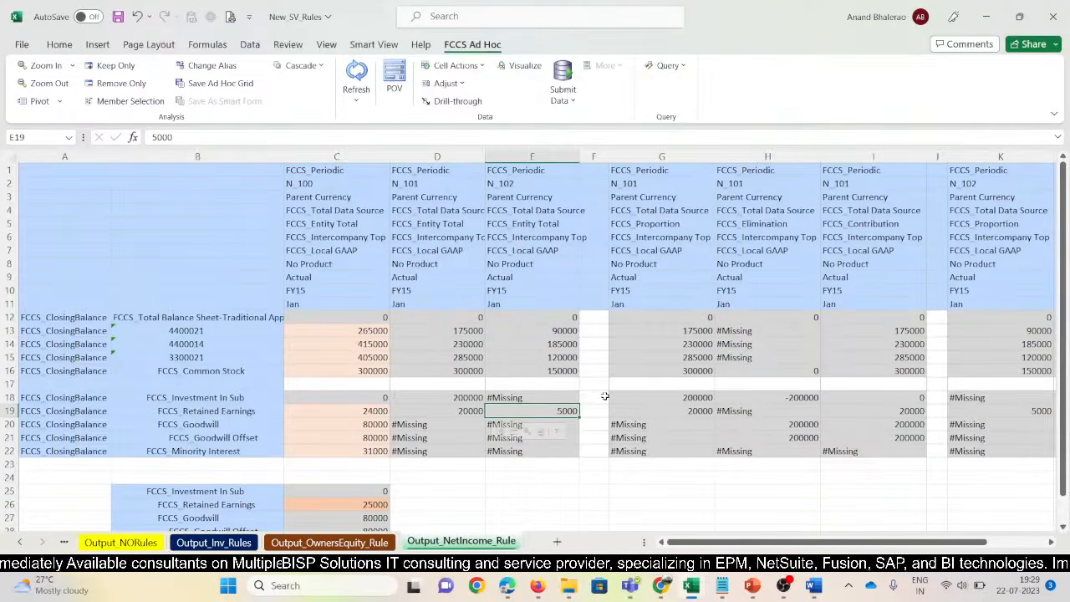
left_click(117, 17)
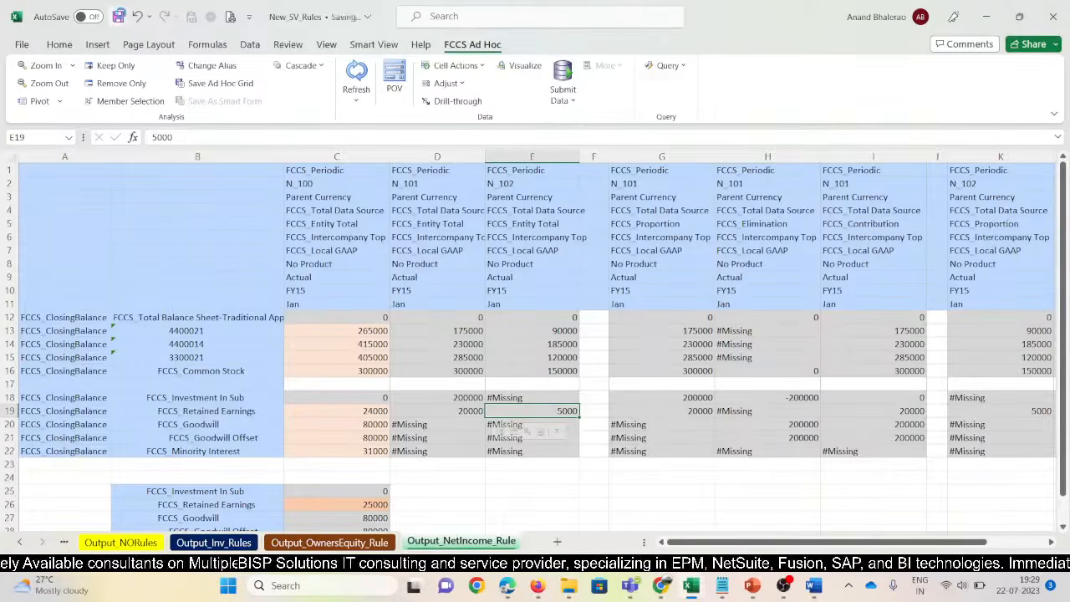
Label the table's left column 'When Not Deployed' and the right column 'When Deployed'
left_click(809, 587)
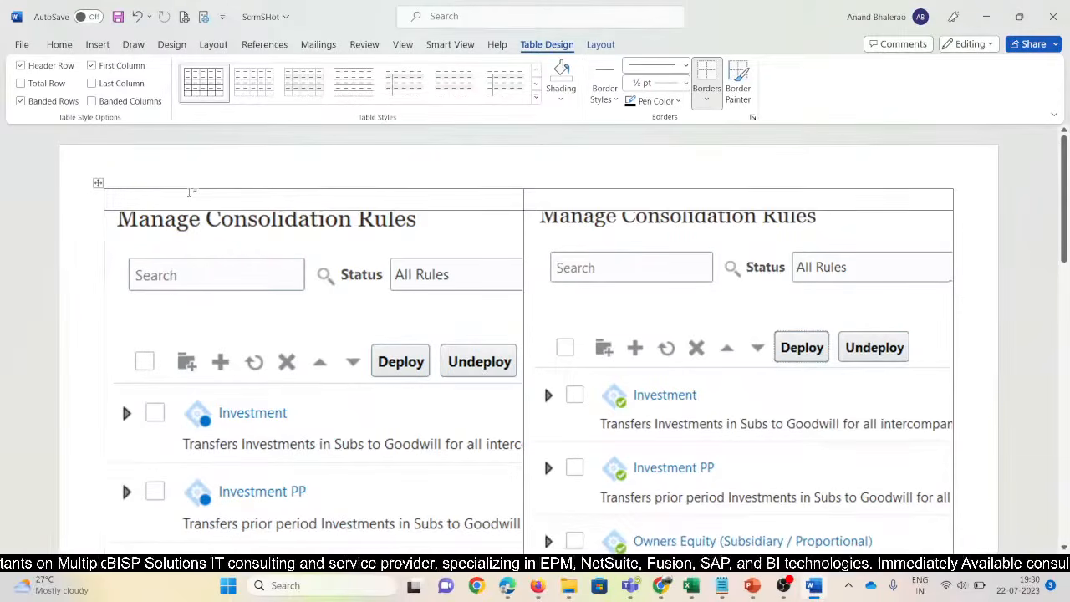
type("When Not Deployed")
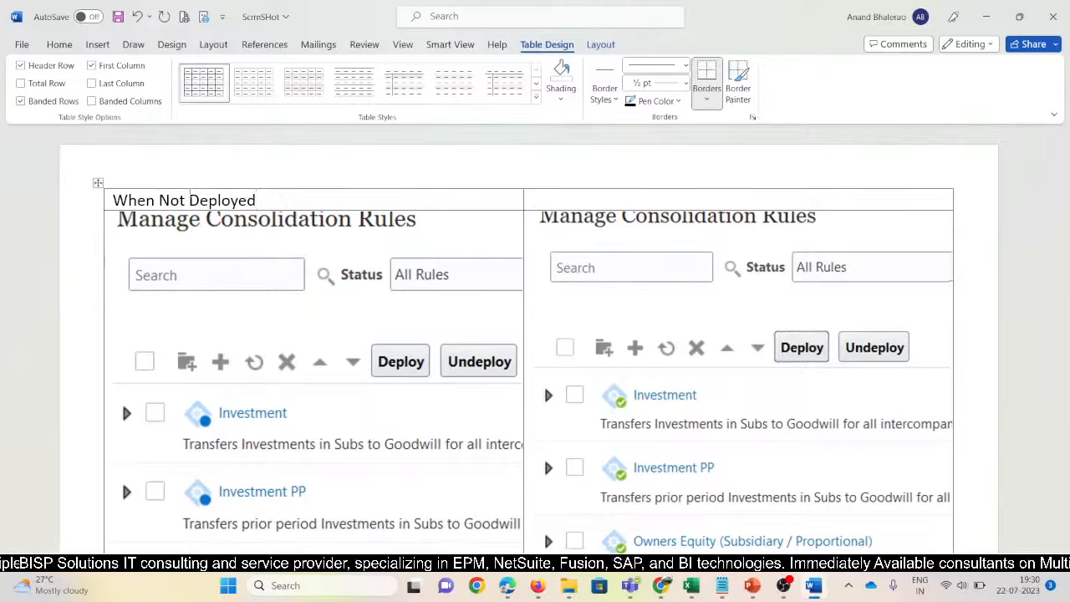
triple_click(190, 199)
key("ctrl+c")
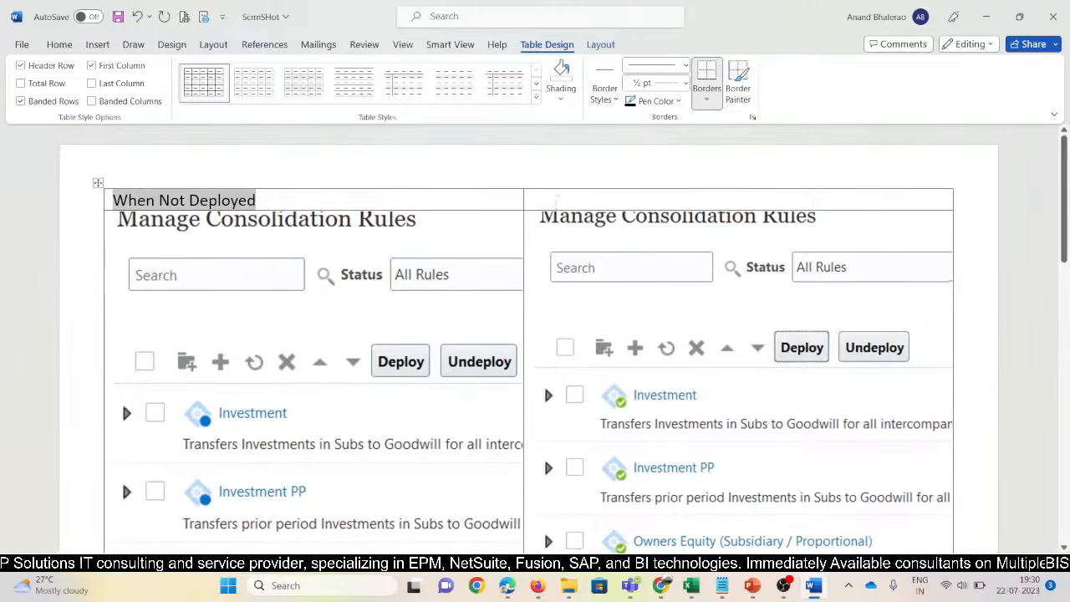
left_click(557, 199)
key("ctrl+v")
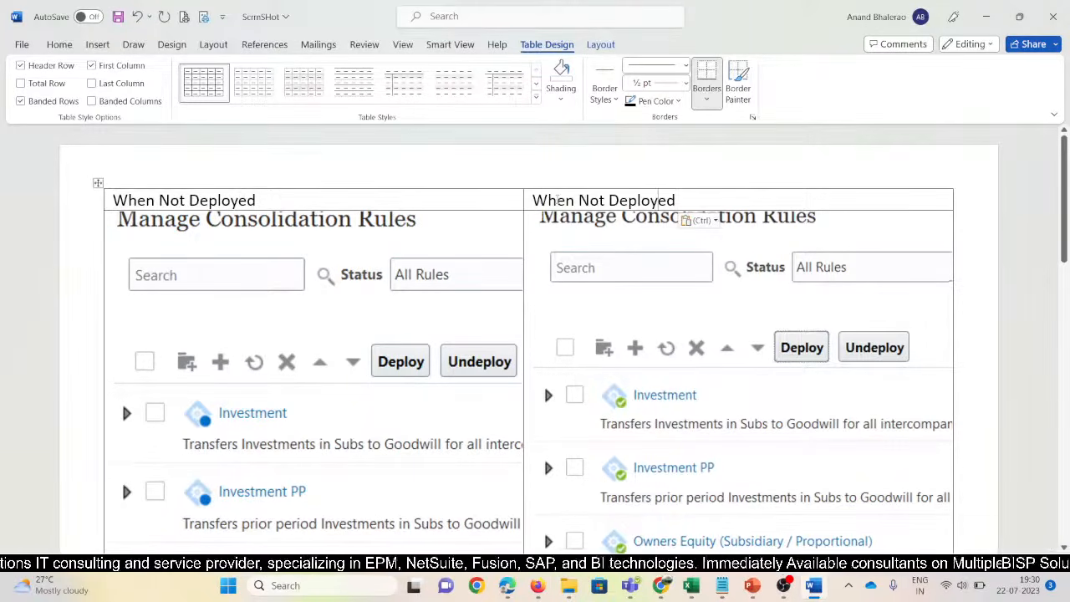
key("BackSpace")
key("BackSpace")
key("BackSpace")
key("BackSpace")
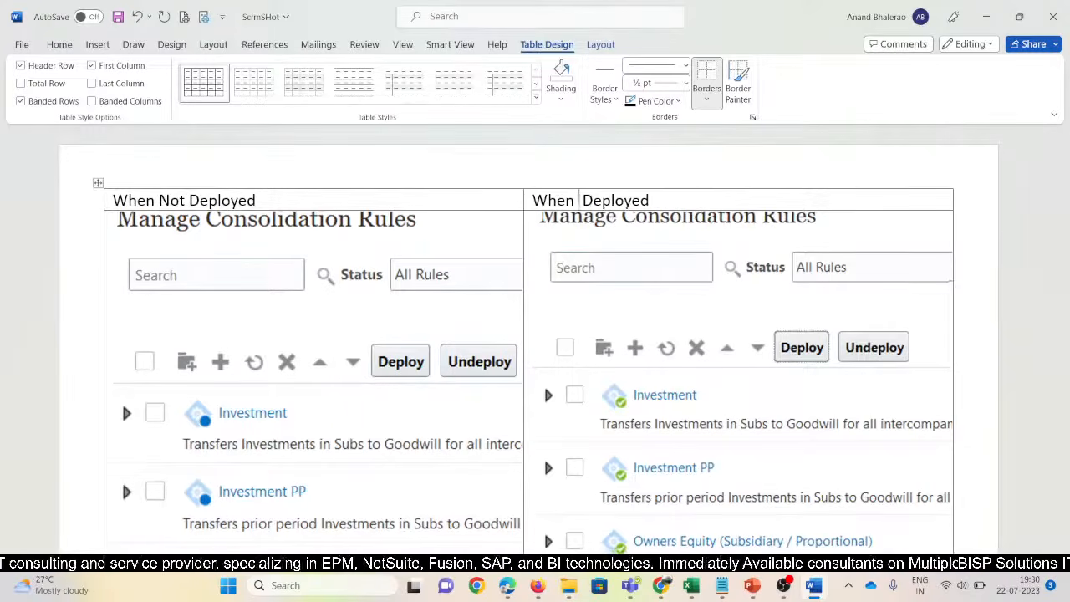
Undo an accidentally added bottom table row and place the cursor below the table
scroll(979, 379, "down", 10)
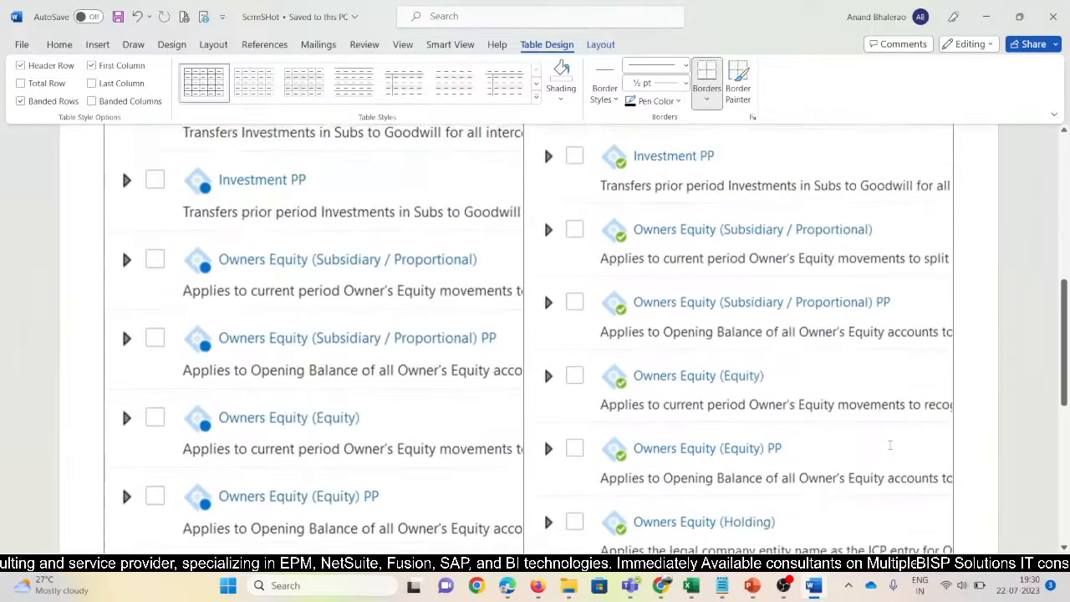
left_click(982, 231)
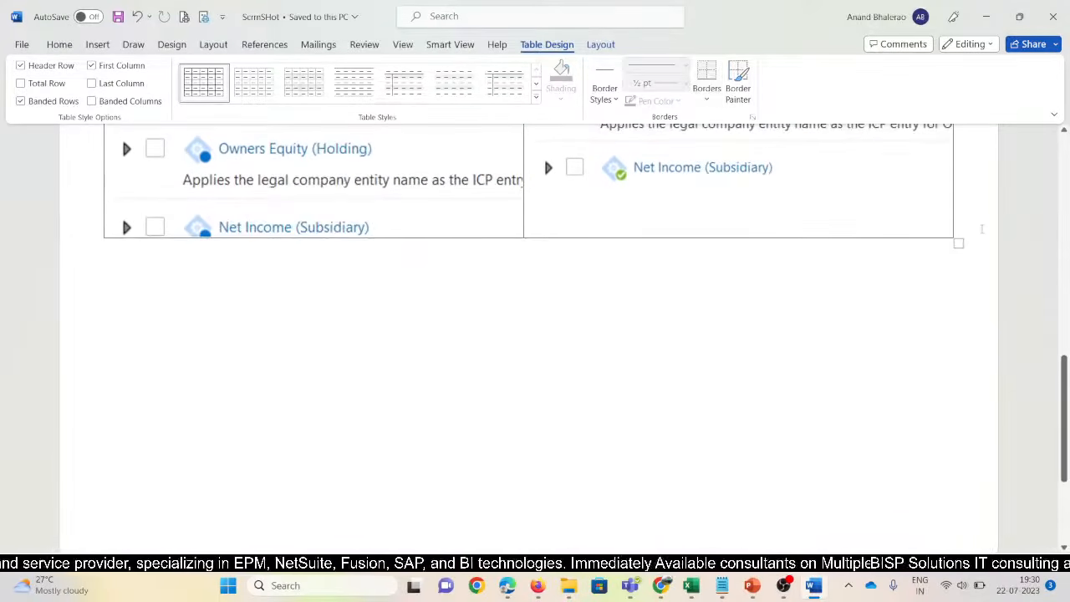
key("Return")
key("Return")
key("Return")
key("ctrl+z")
key("ctrl+z")
key("ctrl+z")
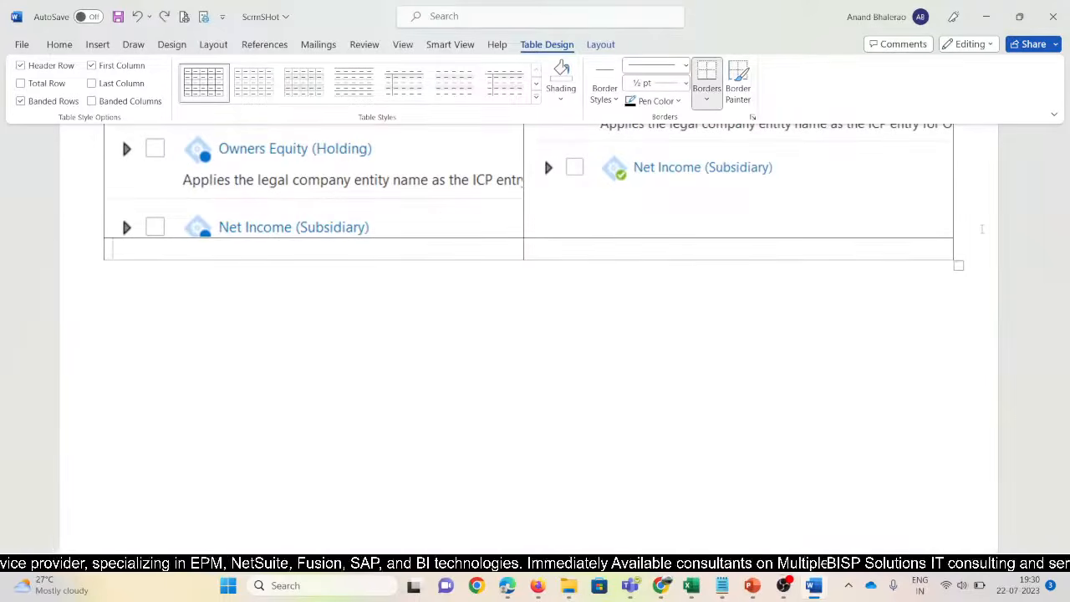
left_click(841, 315)
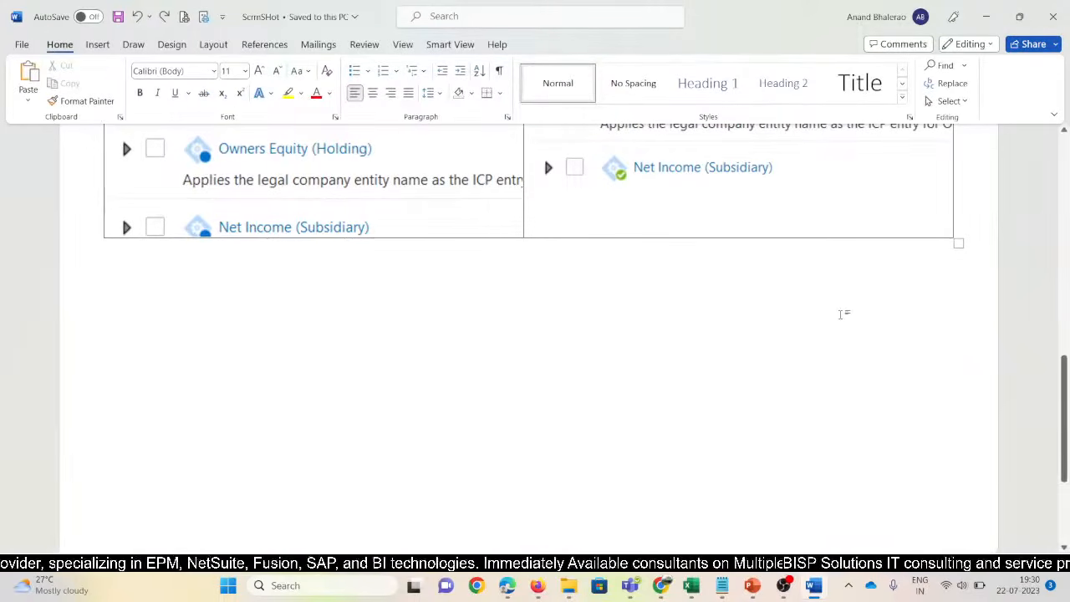
Insert an empty two-column, four-row table at the top of the next page
key("Return")
key("Return")
key("Return")
key("Return")
key("Return")
key("Return")
key("Return")
key("Return")
key("Return")
key("Return")
key("Return")
key("Return")
key("Return")
key("Return")
key("Return")
key("Return")
key("Return")
key("Return")
key("Return")
key("Return")
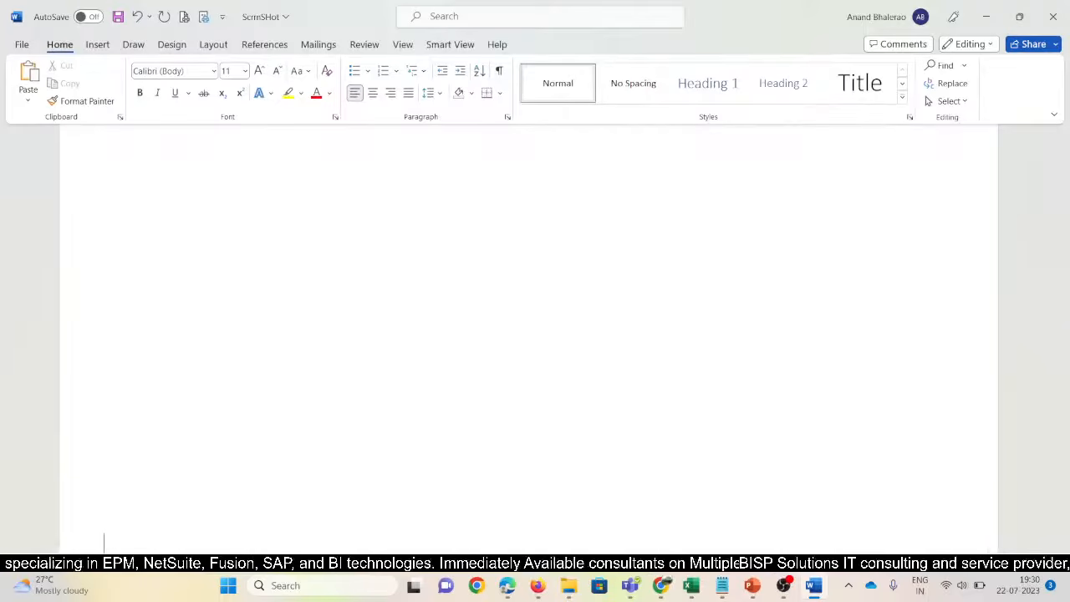
scroll(915, 377, "up", 8)
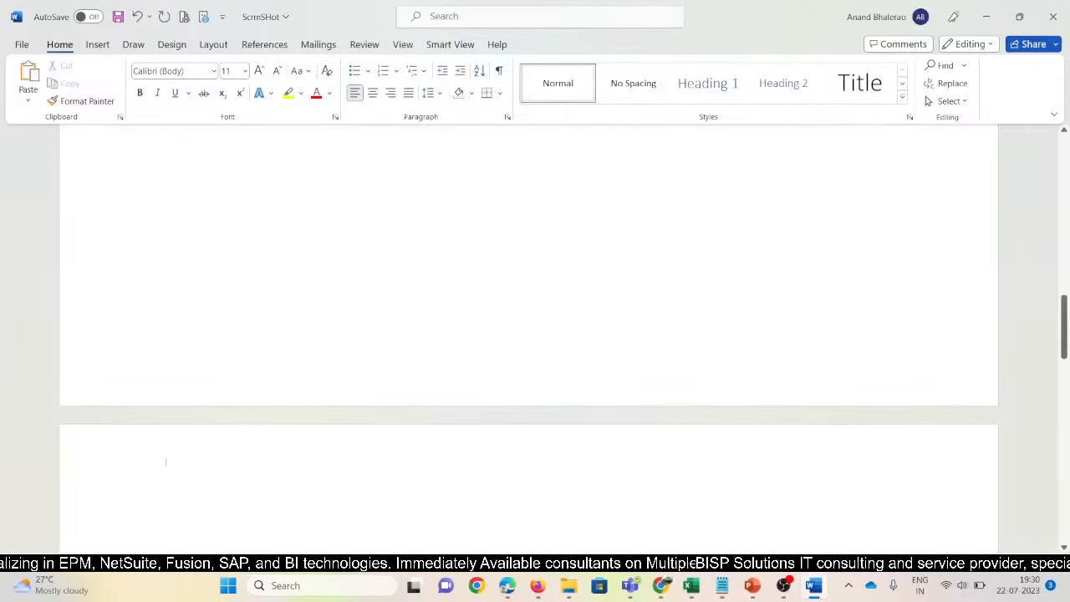
left_click(159, 465)
scroll(163, 462, "down", 2)
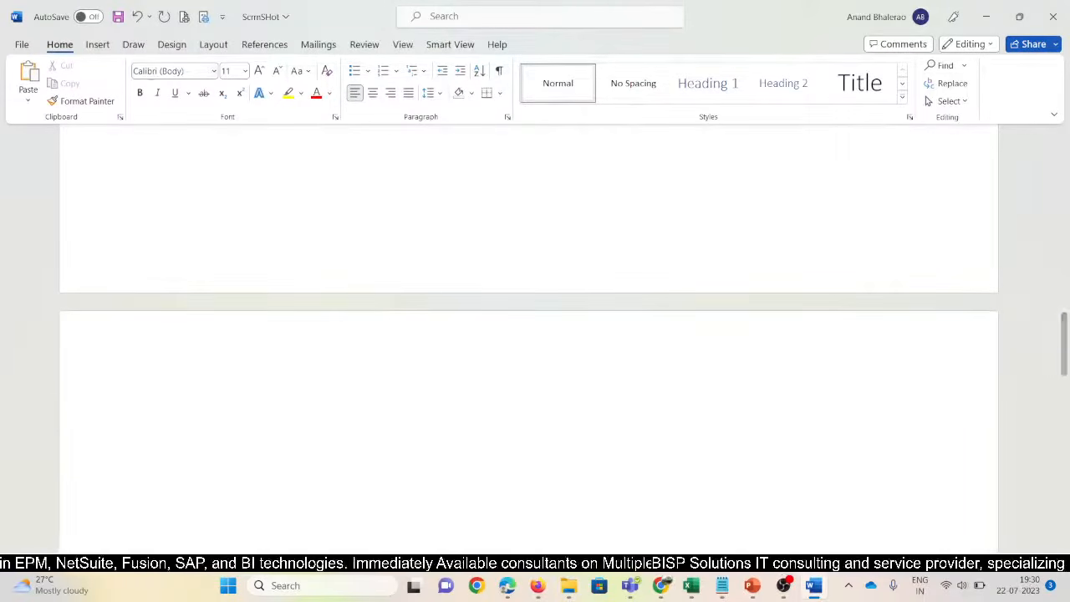
left_click(98, 44)
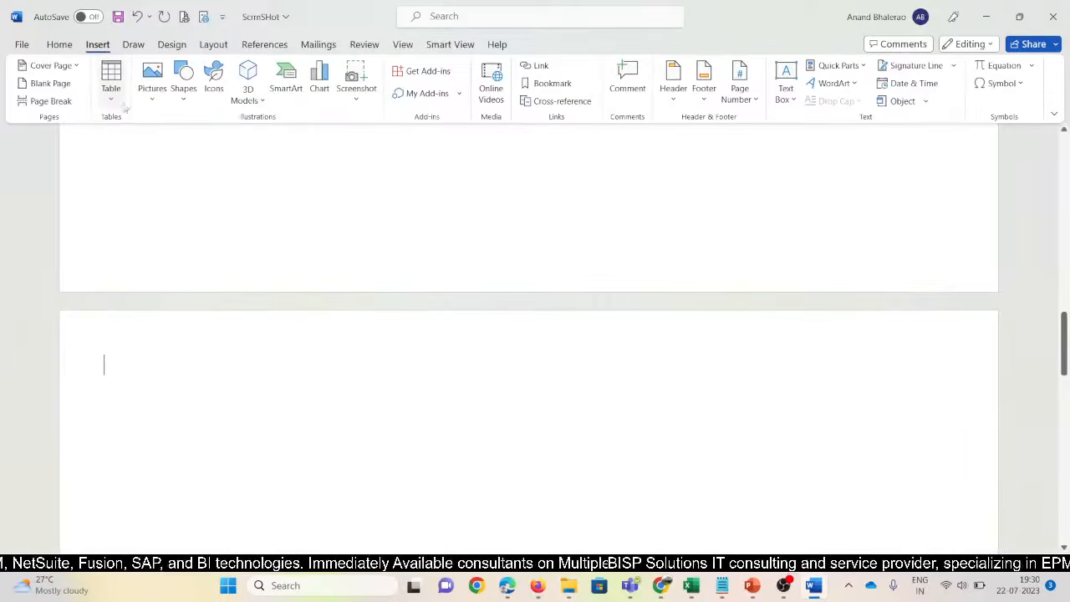
left_click(110, 91)
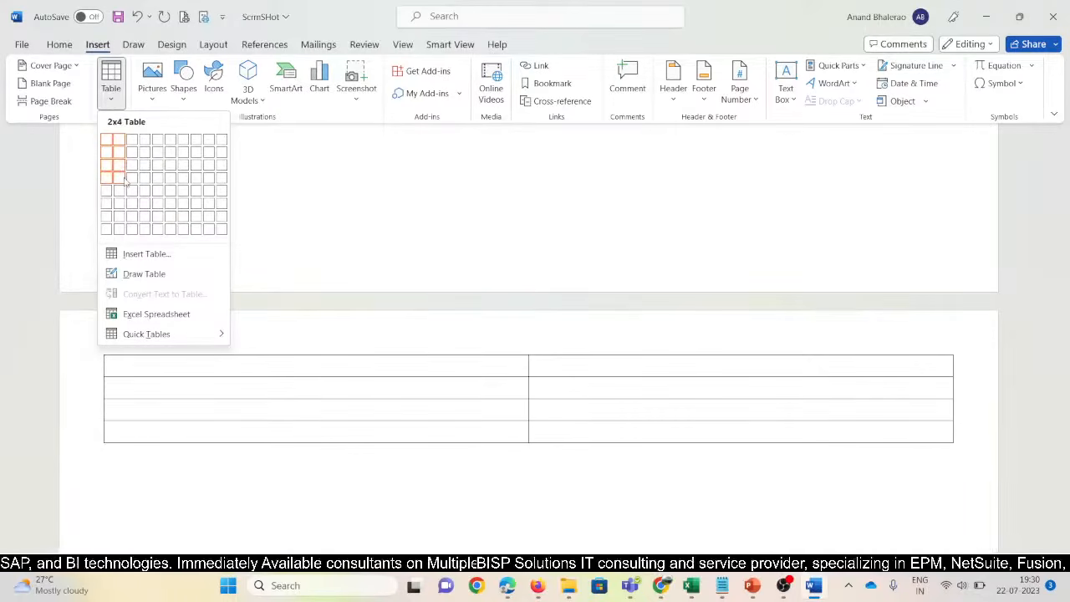
left_click(125, 180)
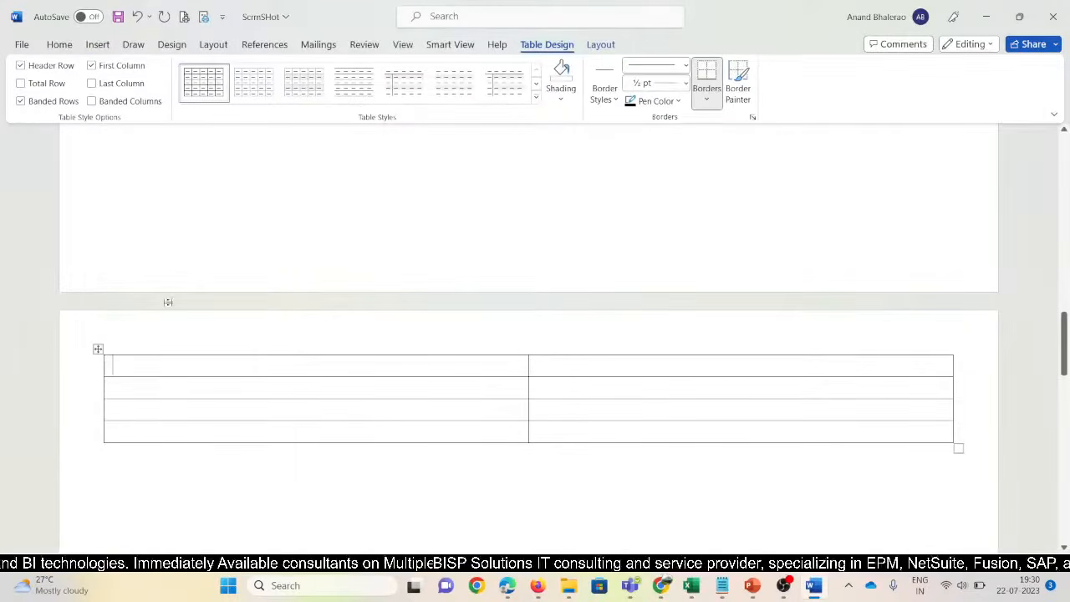
key("alt+Tab")
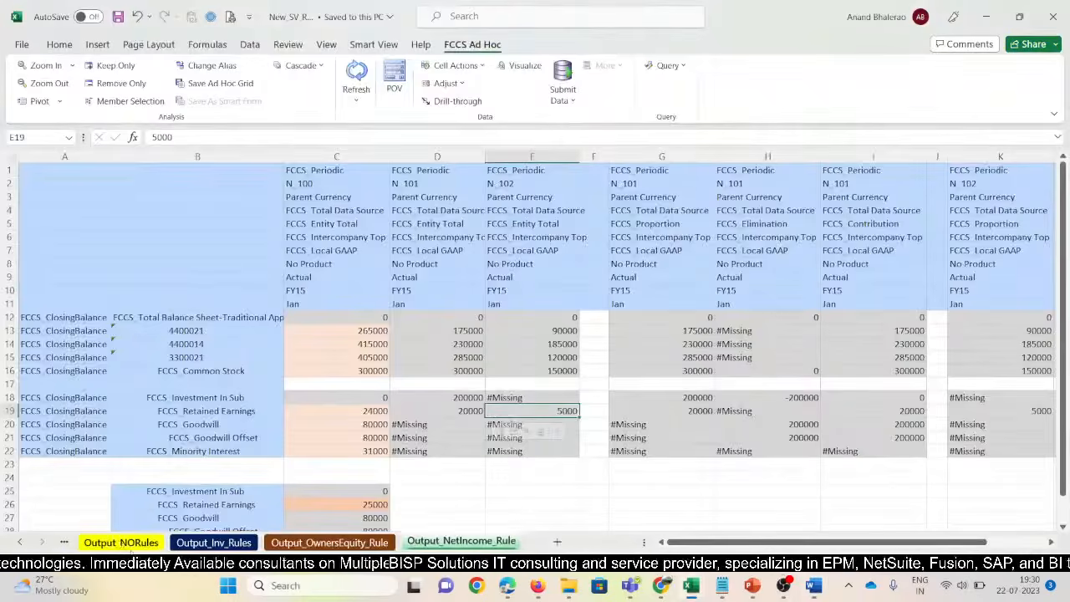
On Output_NORules, narrow column B and delete blank rows 24–25
left_click(120, 541)
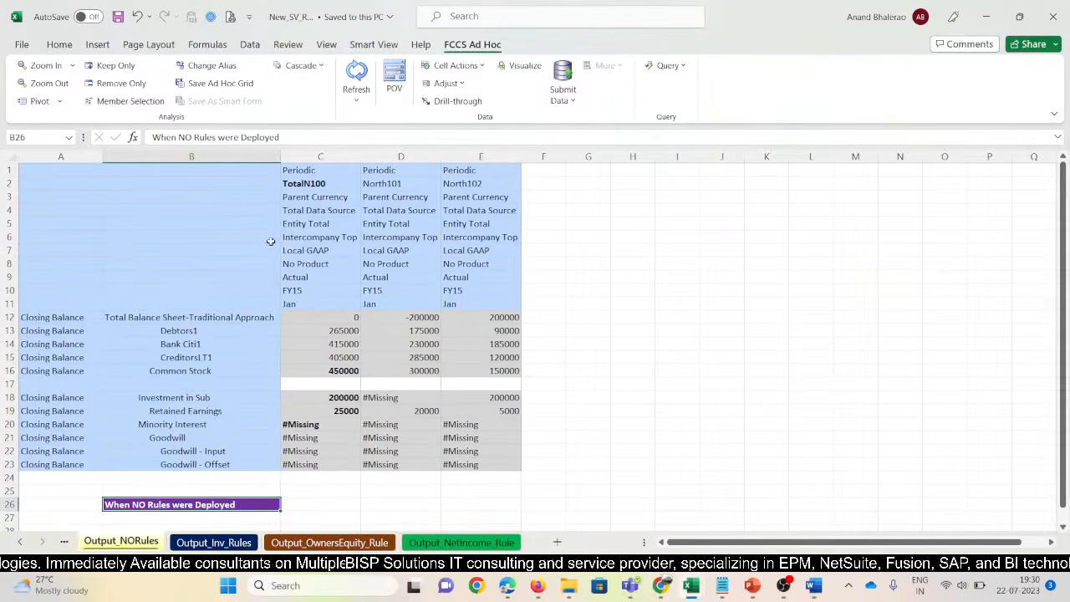
left_click_drag(275, 157, 264, 157)
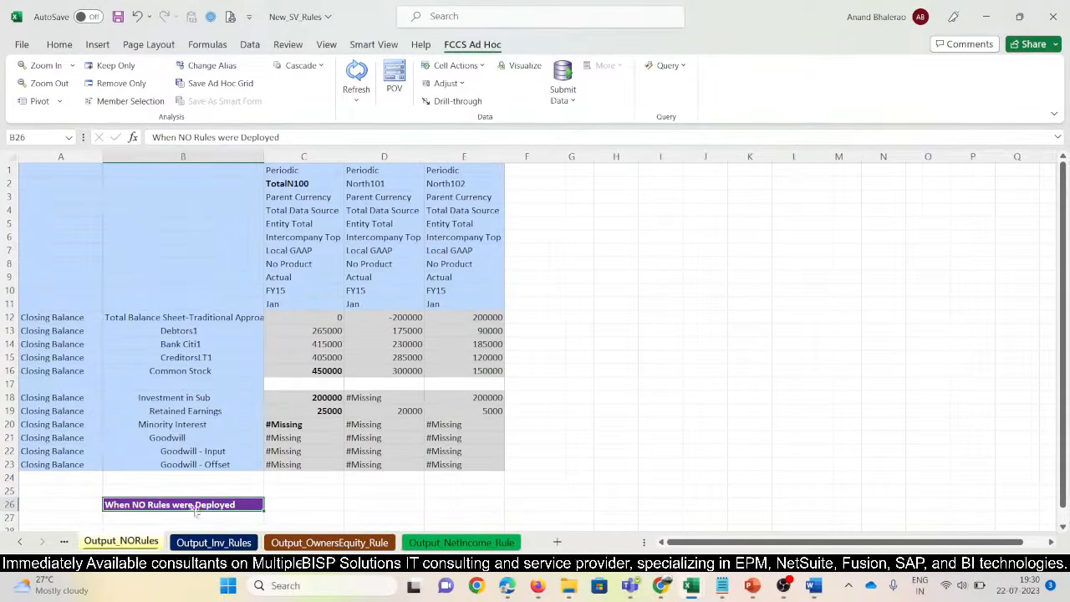
left_click_drag(198, 476, 198, 485)
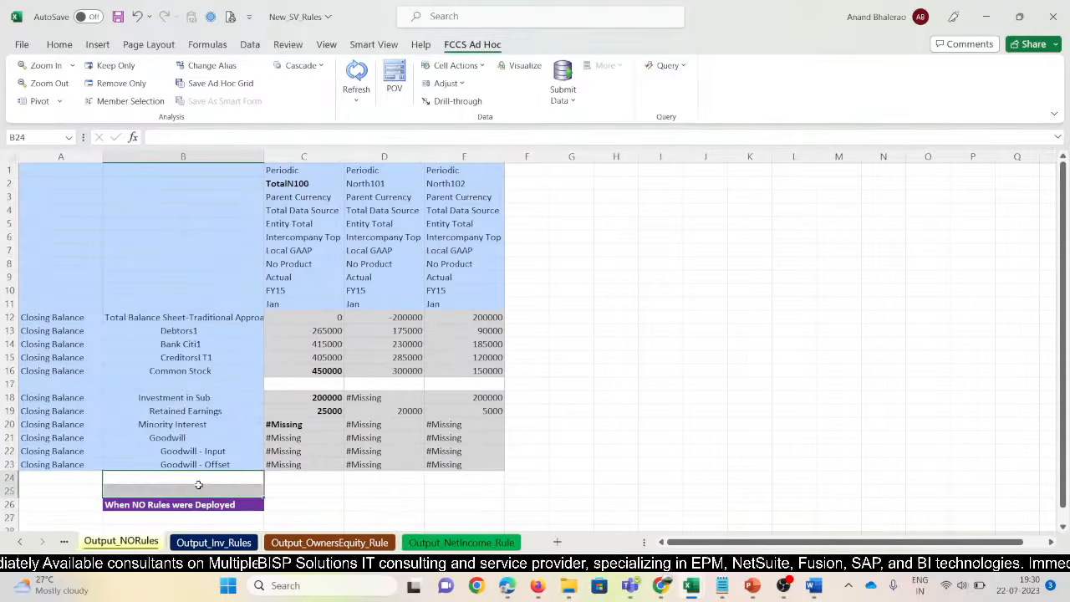
key("shift+space")
key("ctrl+minus")
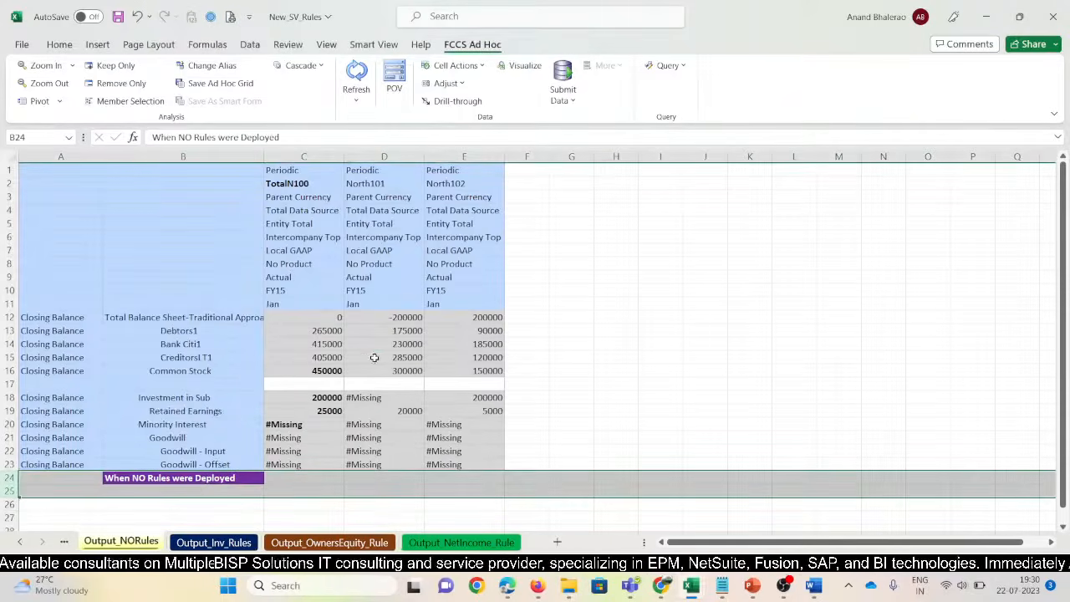
left_click(375, 358)
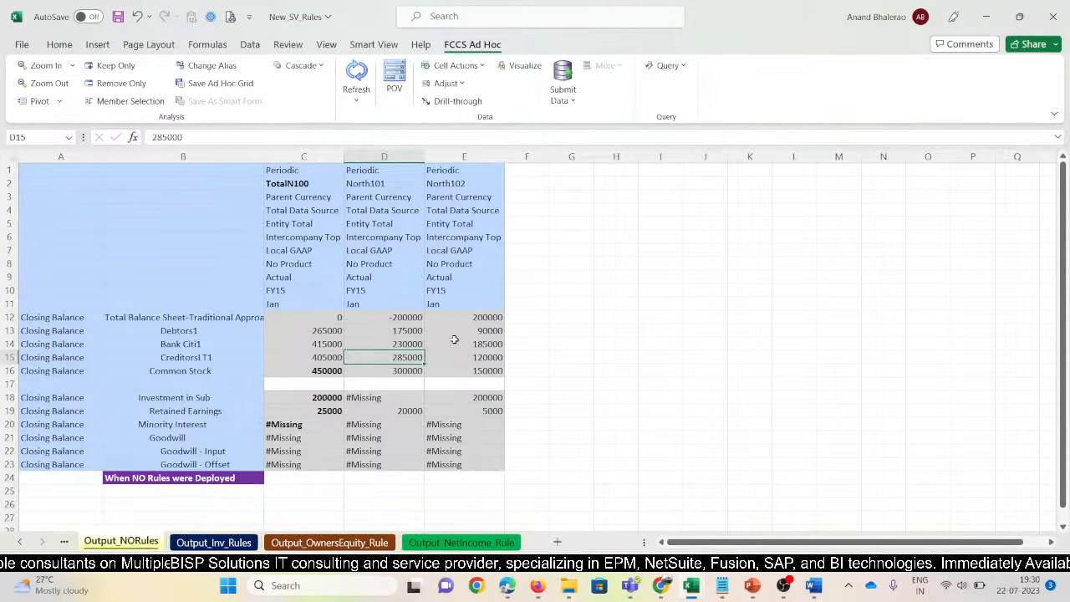
Snip the No Rules grid and paste it into the new Word table
key("super+shift+s")
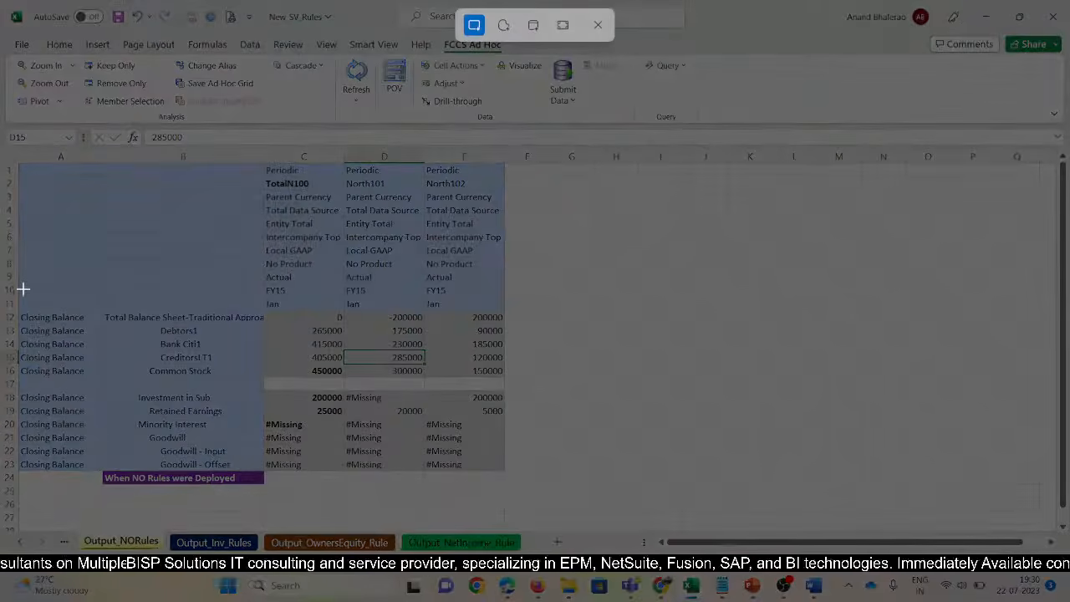
left_click_drag(23, 286, 517, 494)
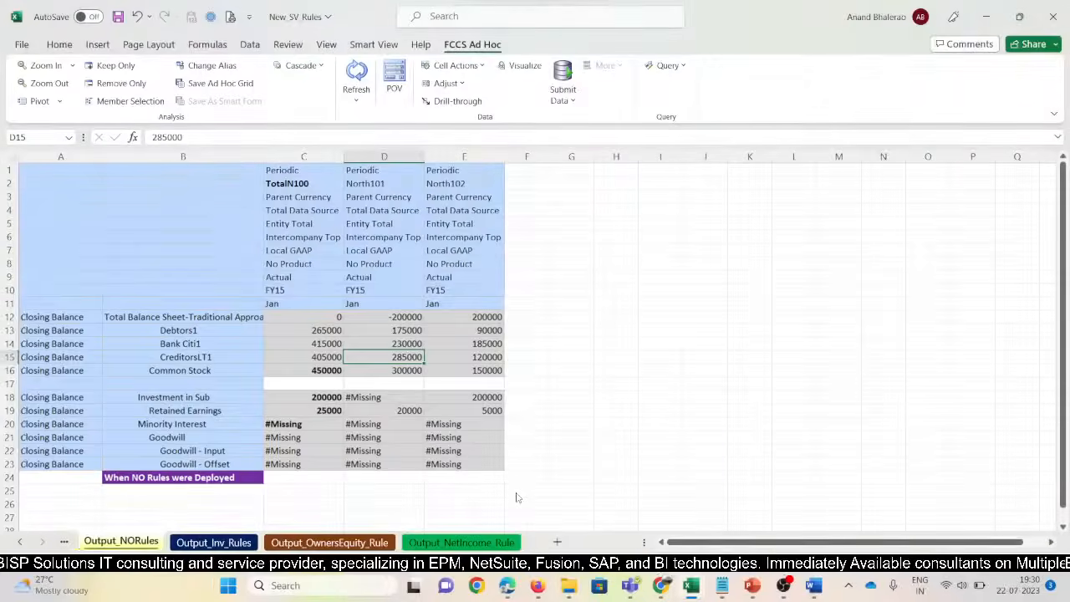
key("alt+Tab")
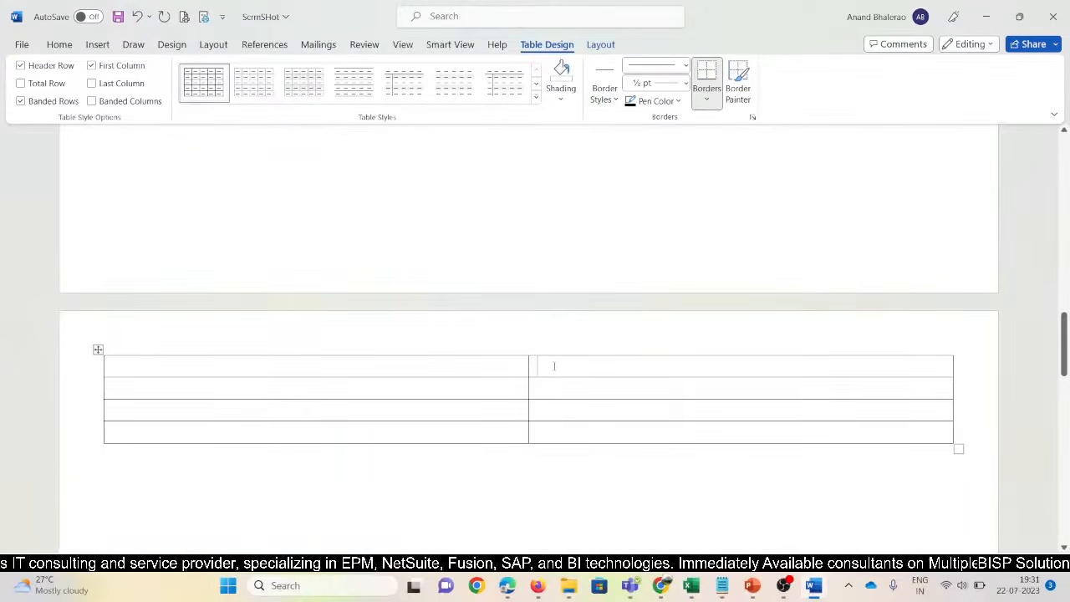
key("ctrl+v")
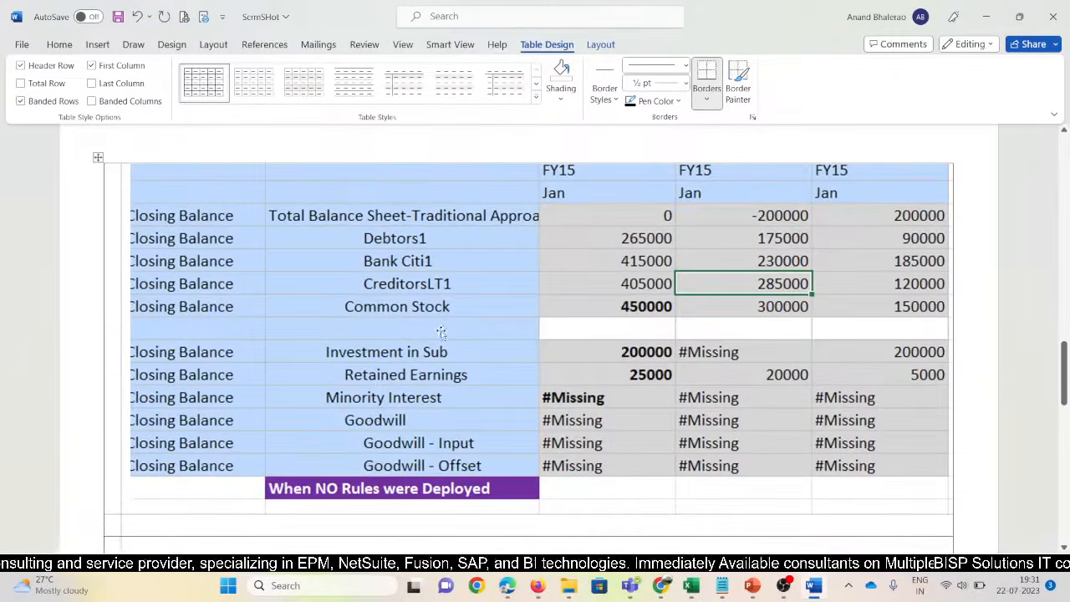
Reduce the pasted No Rules grid picture's width to 16.3 cm
left_click(441, 330)
left_click(552, 47)
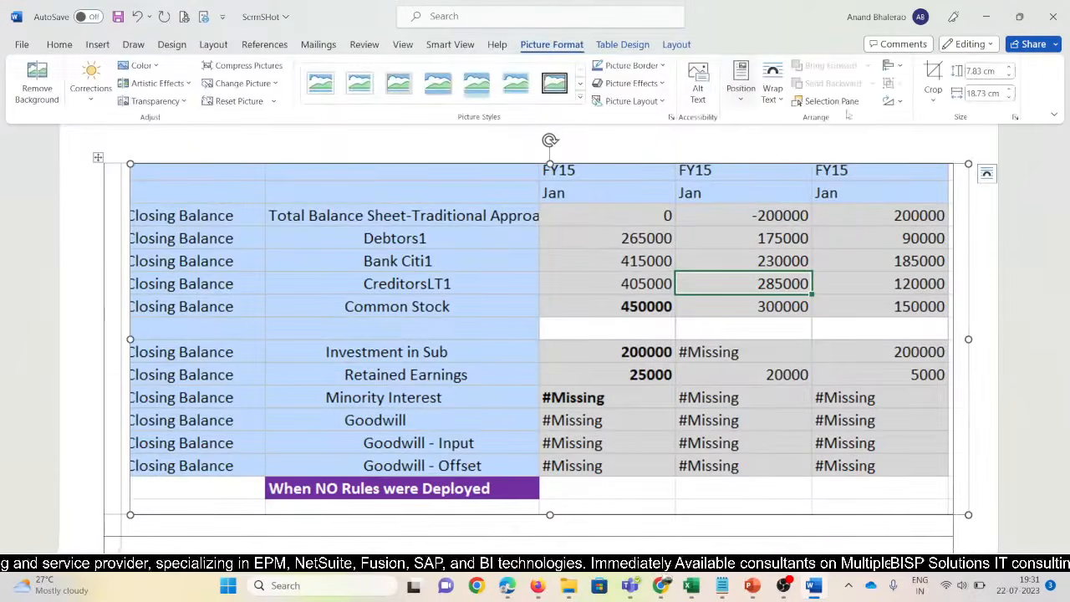
left_click(1010, 98)
left_click(1010, 98)
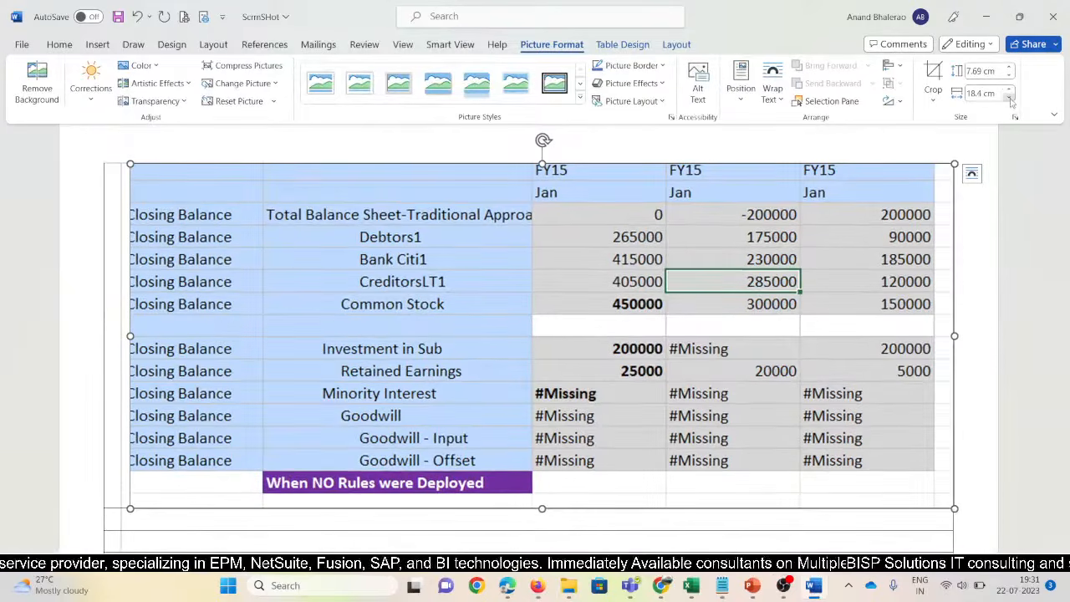
left_click(1010, 97)
left_click(1010, 98)
left_click(1010, 98)
left_click(1009, 98)
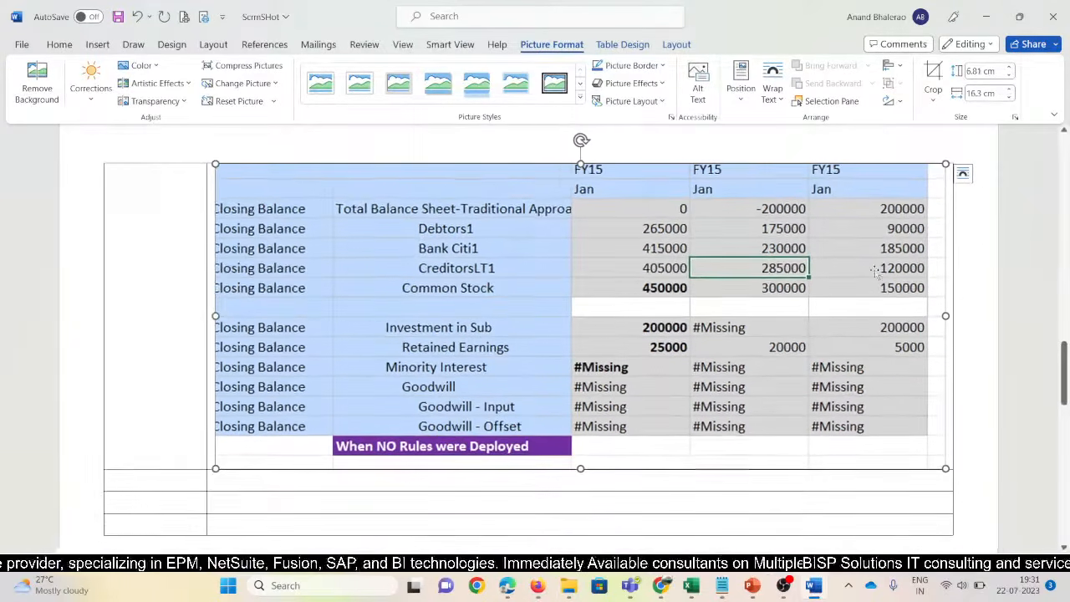
scroll(263, 426, "down", 2)
left_click(263, 427)
On the Output_Inv_Rules sheet, narrow column B and delete the empty rows 24–25
key("alt+Tab")
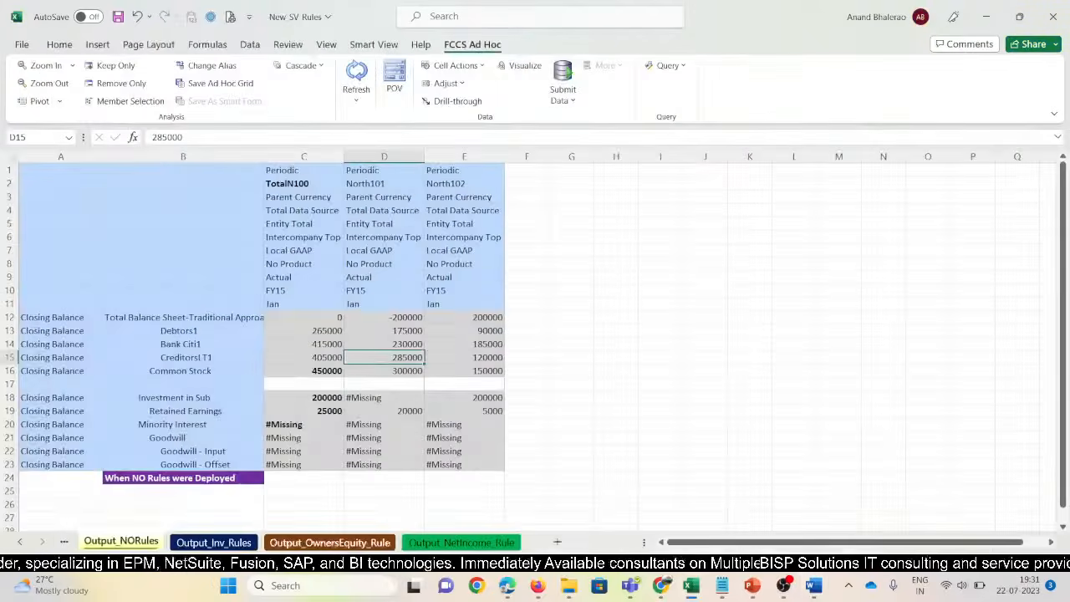
left_click(217, 542)
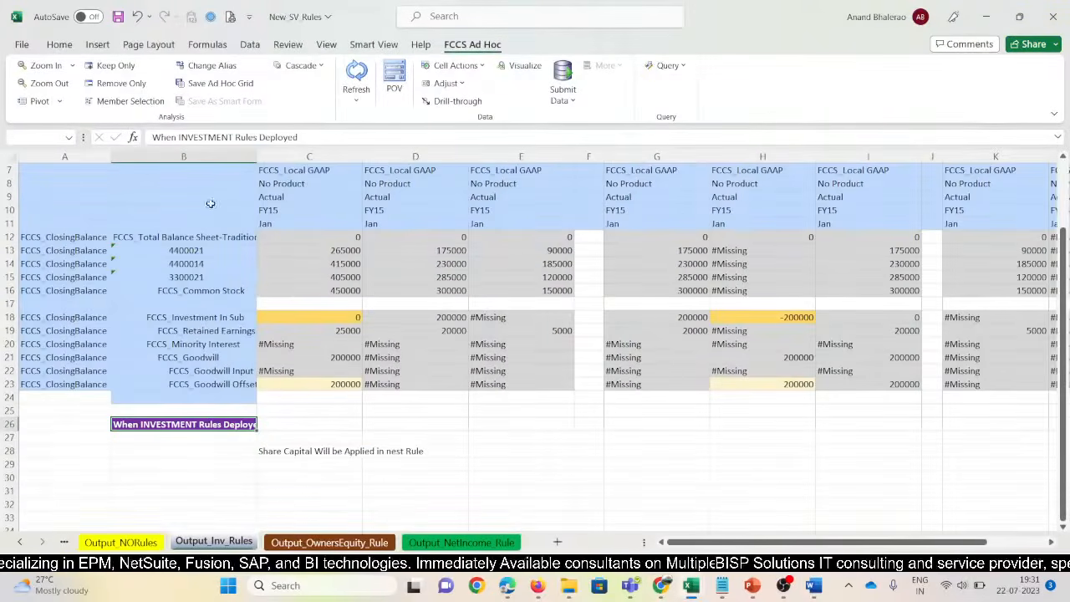
scroll(262, 169, "up", 2)
left_click_drag(261, 158, 242, 158)
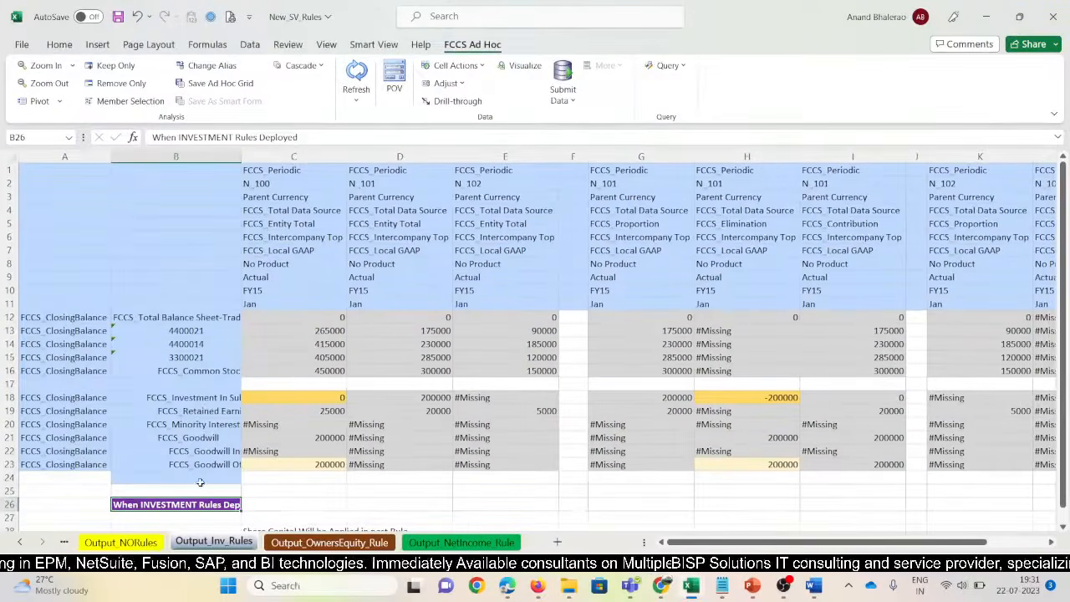
left_click(199, 482)
left_click_drag(199, 482, 197, 490)
key("shift+space")
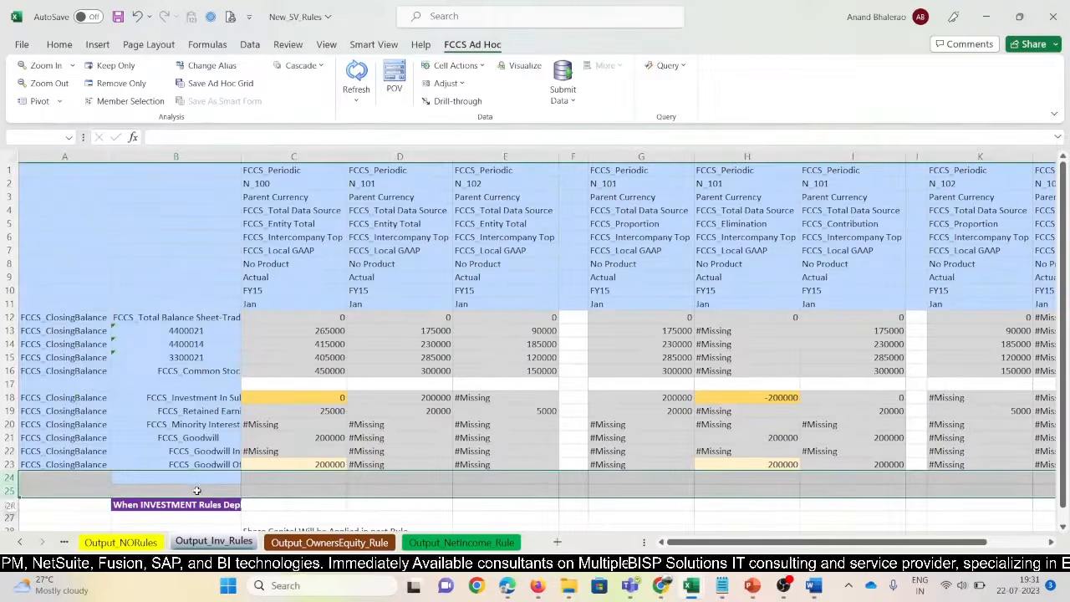
key("ctrl+minus")
Centre the When INVESTMENT Rules Deployed label in B24, undoing a trial text wrap
left_click(187, 516)
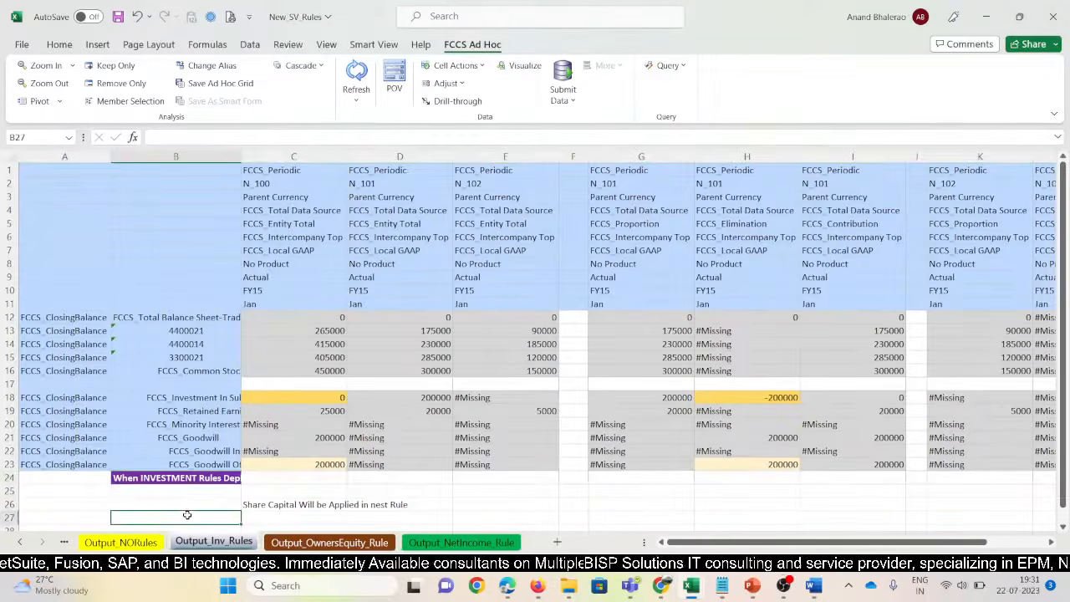
left_click(179, 477)
left_click(59, 44)
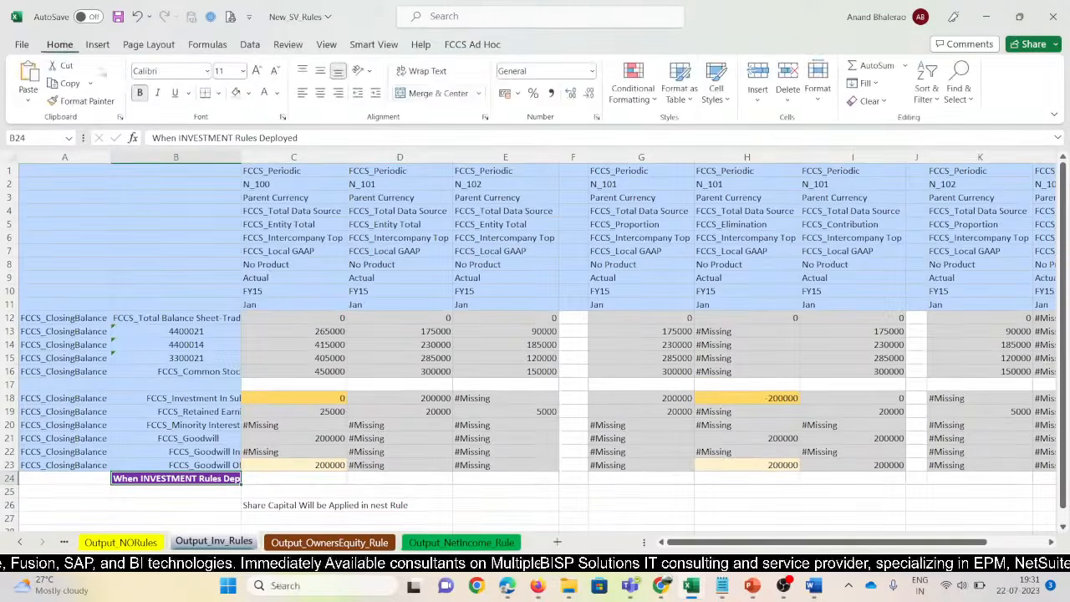
left_click(427, 71)
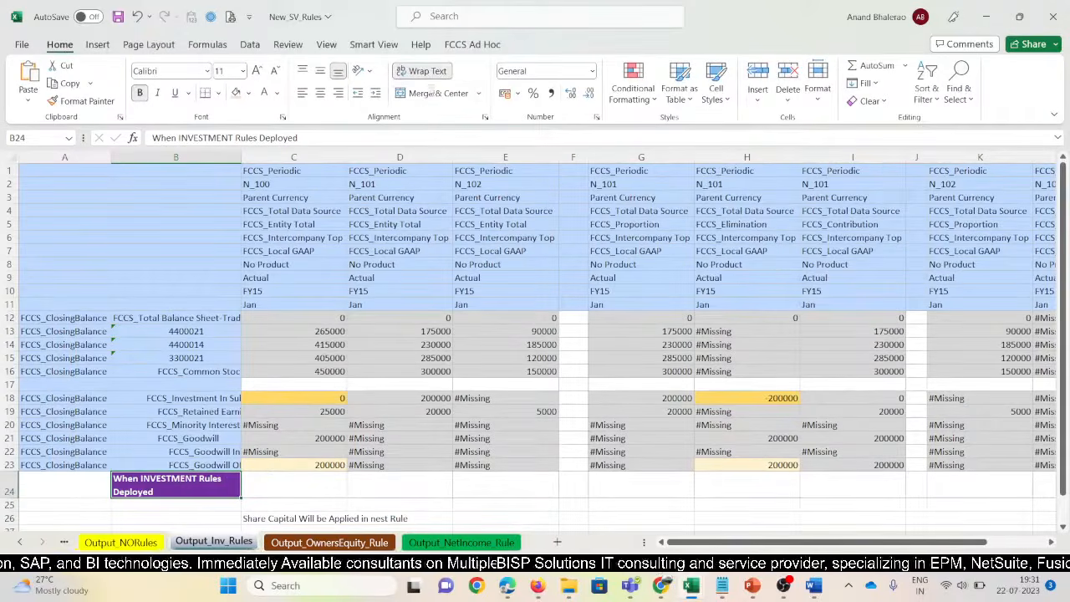
left_click(427, 71)
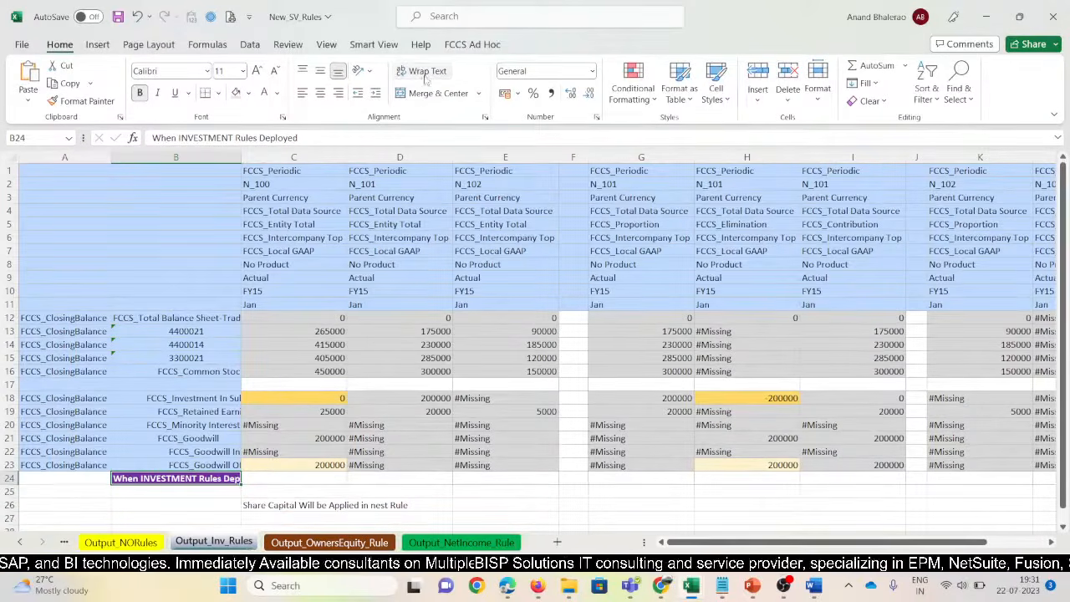
left_click(269, 483)
left_click(206, 480)
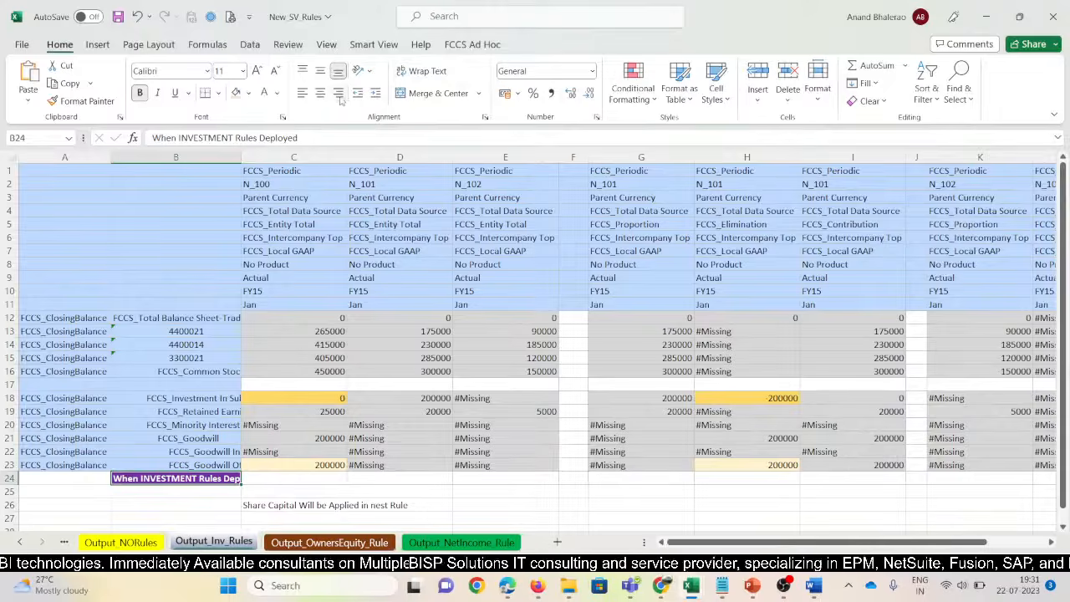
left_click(338, 94)
left_click(319, 94)
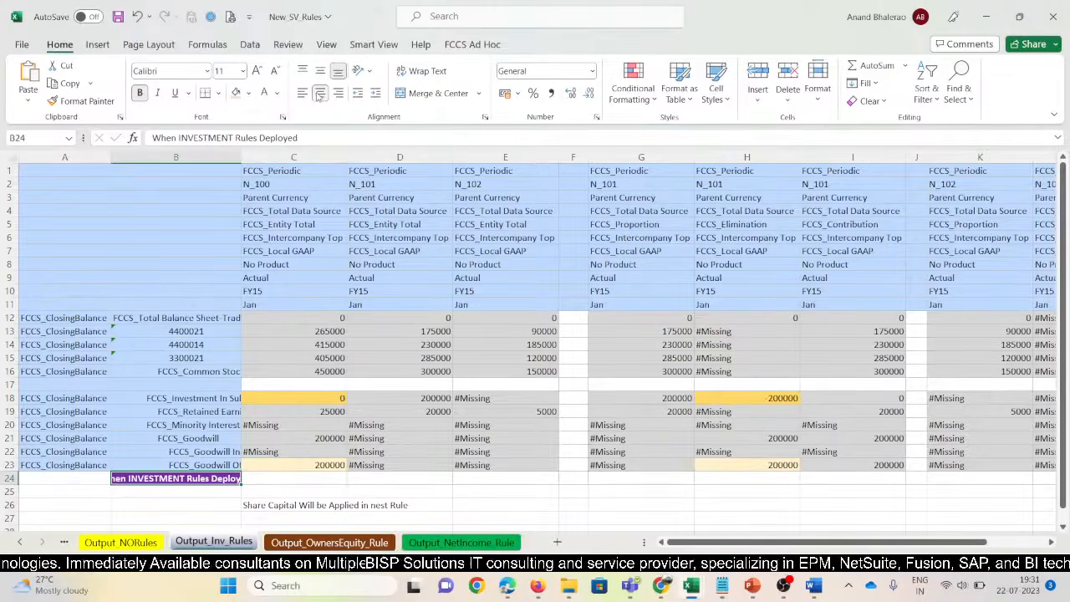
Widen column B to show the full label and slightly narrow columns C, D and E
left_click_drag(241, 159, 272, 157)
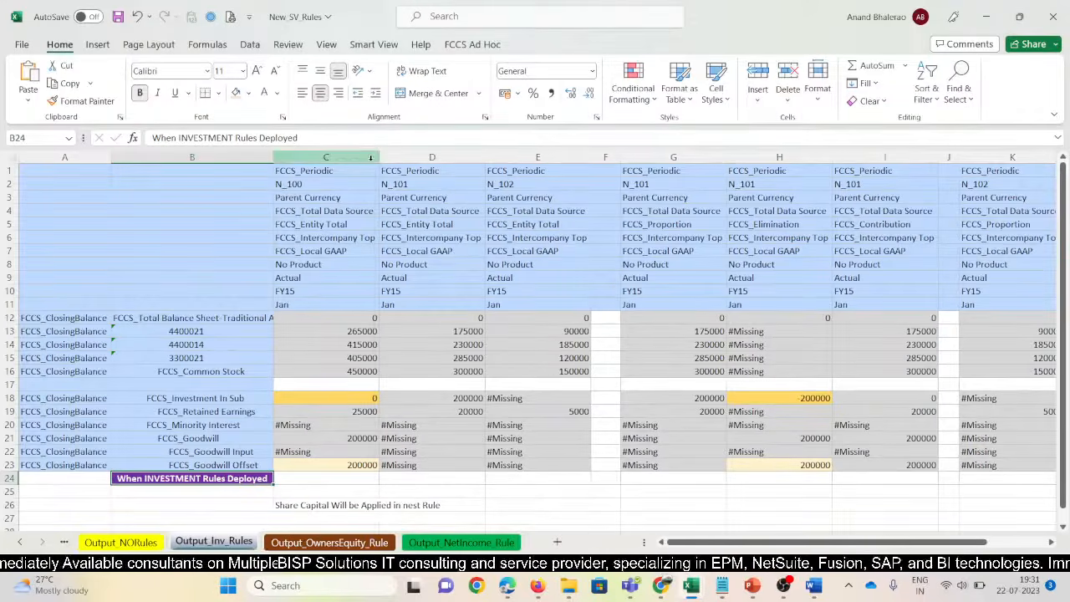
left_click_drag(379, 158, 367, 158)
left_click_drag(479, 159, 470, 158)
left_click_drag(572, 158, 564, 158)
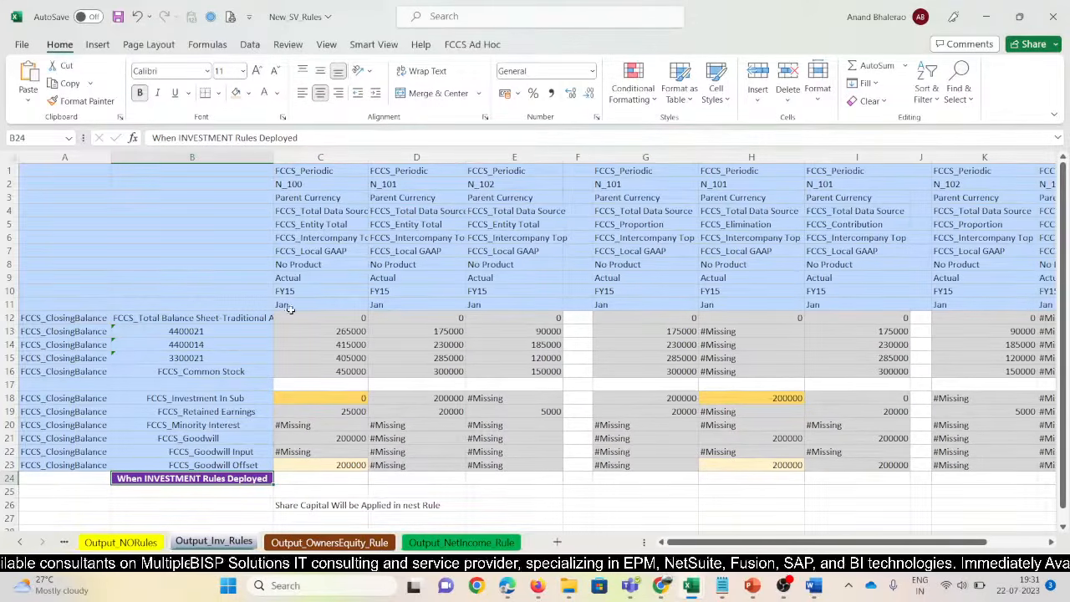
Snip the grid from row 11 down to the label with Win+Shift+S and return to Word
left_click(291, 308)
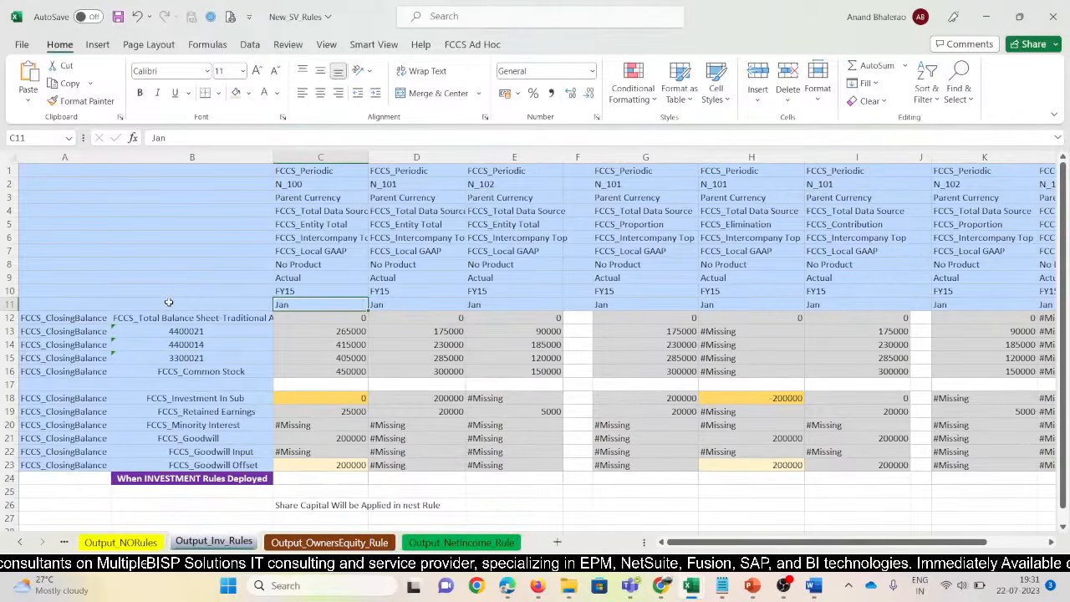
key("super+shift+s")
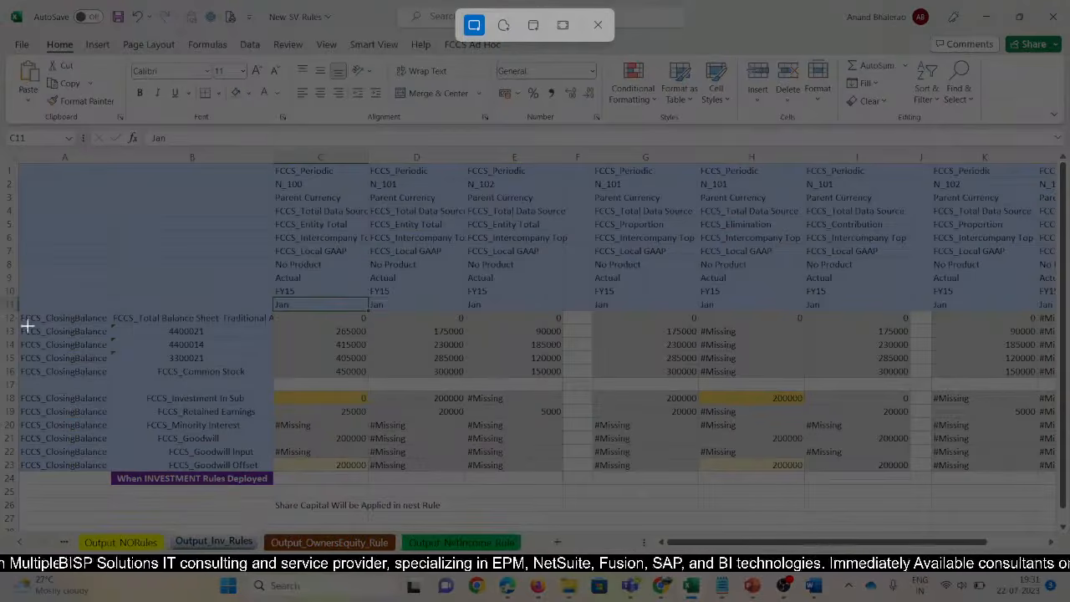
mouse_move(22, 299)
left_mouse_down()
mouse_move(25, 351)
mouse_move(120, 490)
mouse_move(548, 477)
mouse_move(572, 488)
left_mouse_up()
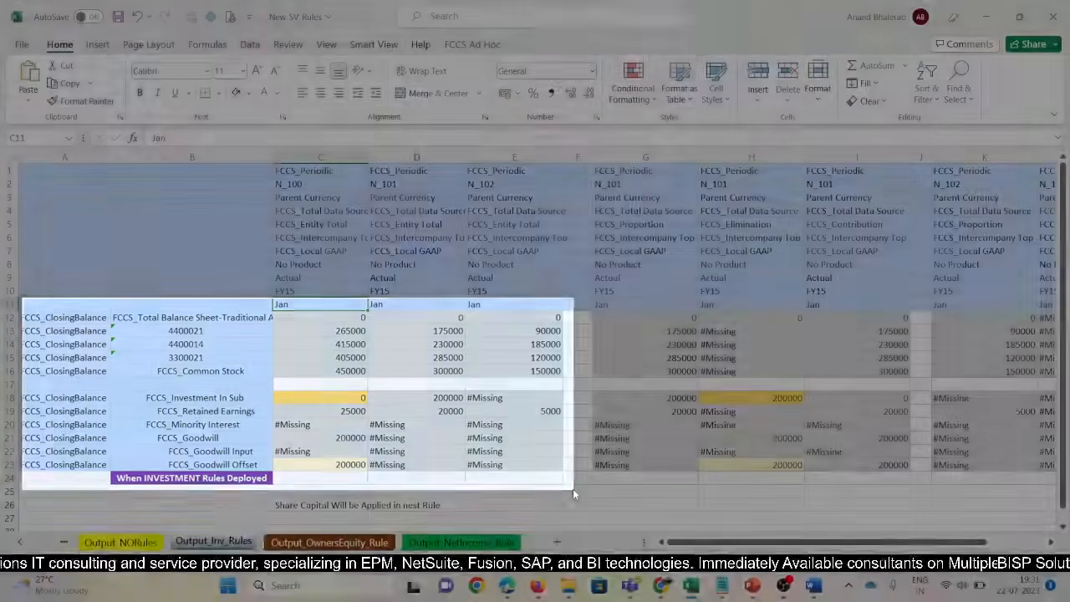
key("alt+Tab")
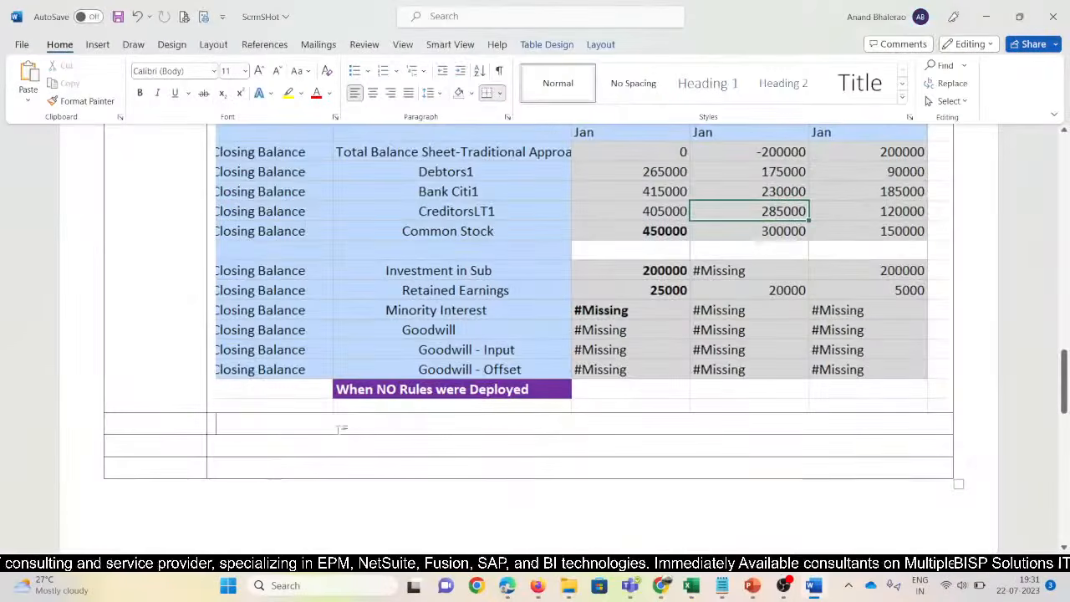
Paste the investment grid snip into row two and label the rows 'NO Rules' and 'Investment Rules'
key("ctrl+v")
scroll(137, 391, "up", 6)
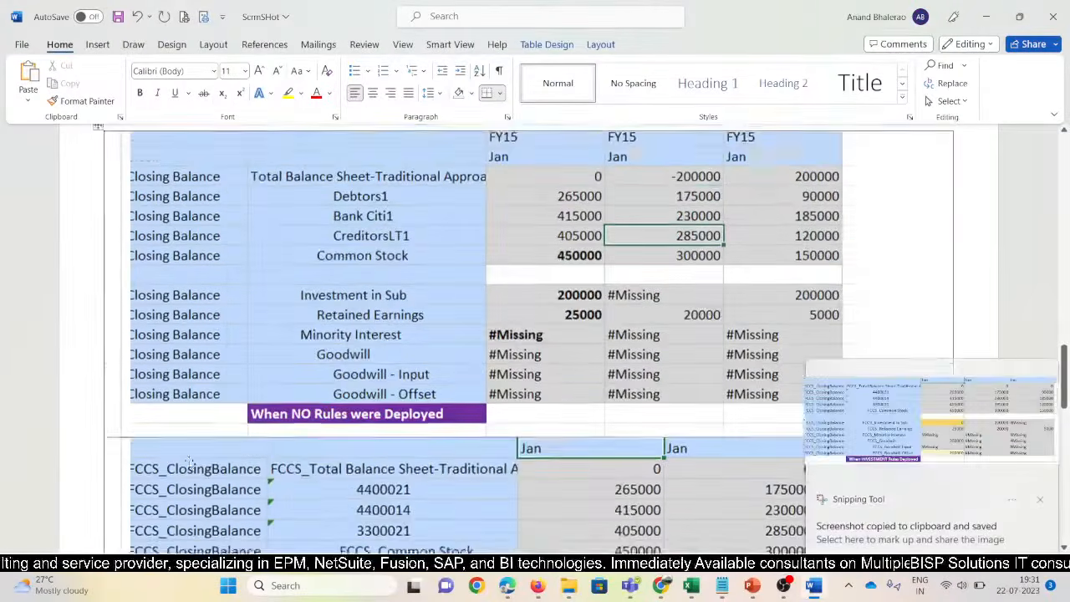
scroll(138, 390, "up", 1)
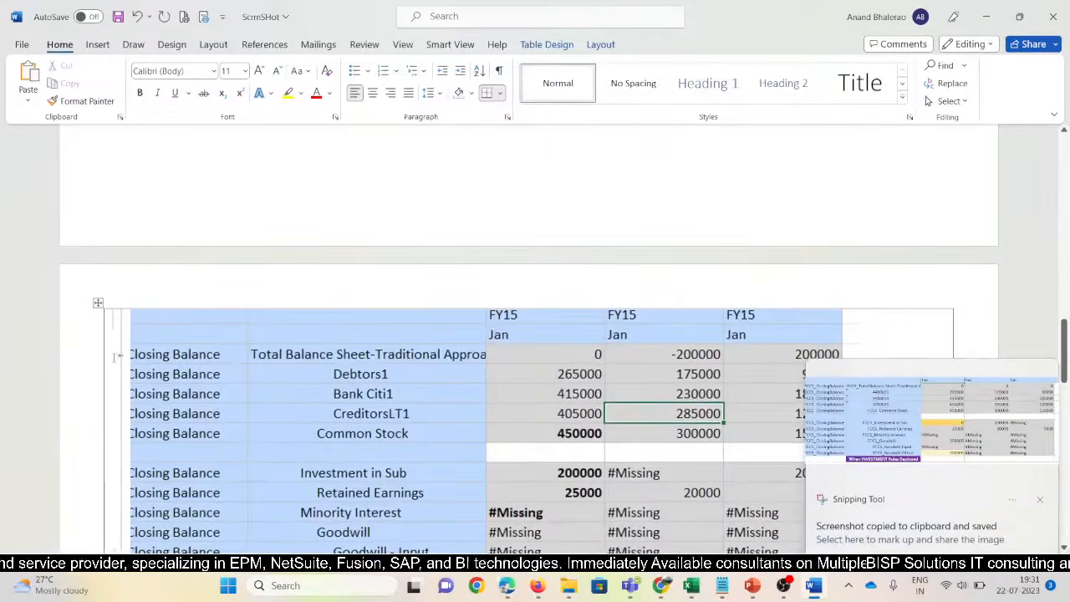
left_click(117, 355)
type("NO R")
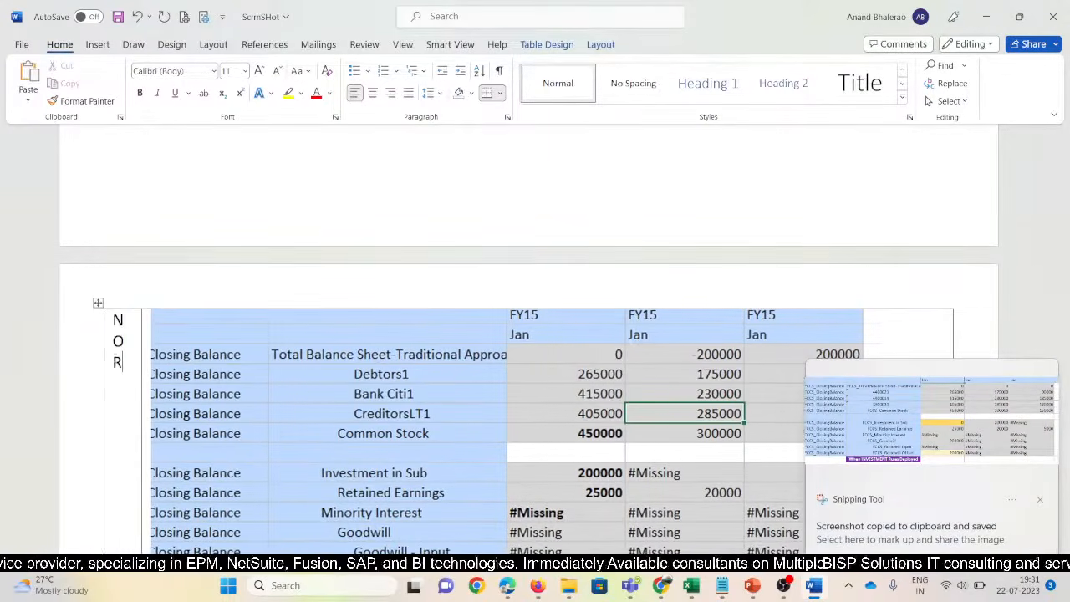
type("ules")
scroll(527, 334, "down", 5)
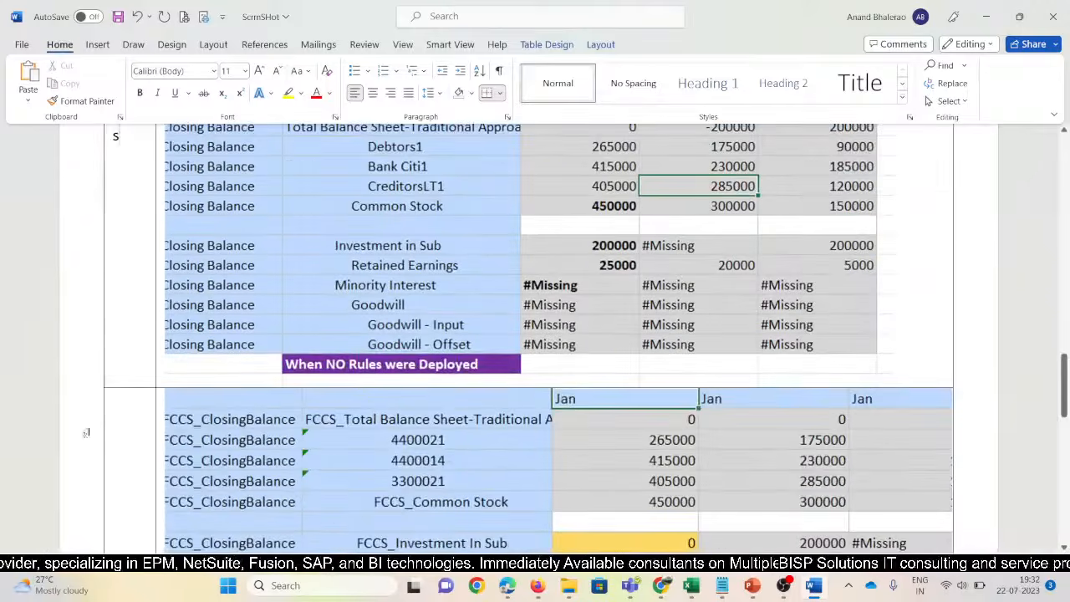
left_click(140, 417)
type("Inv")
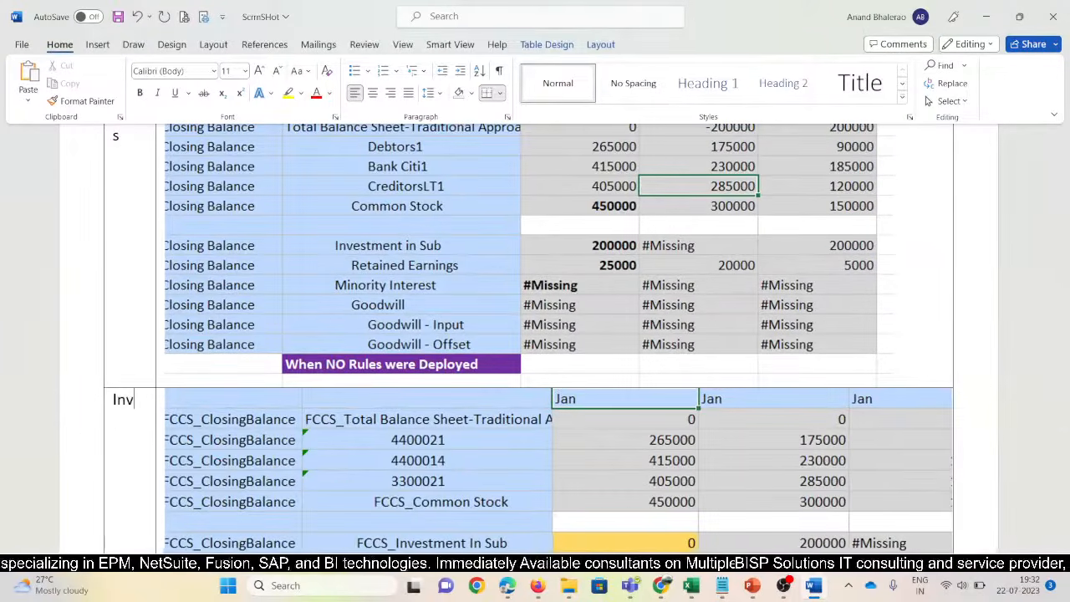
type("estment ")
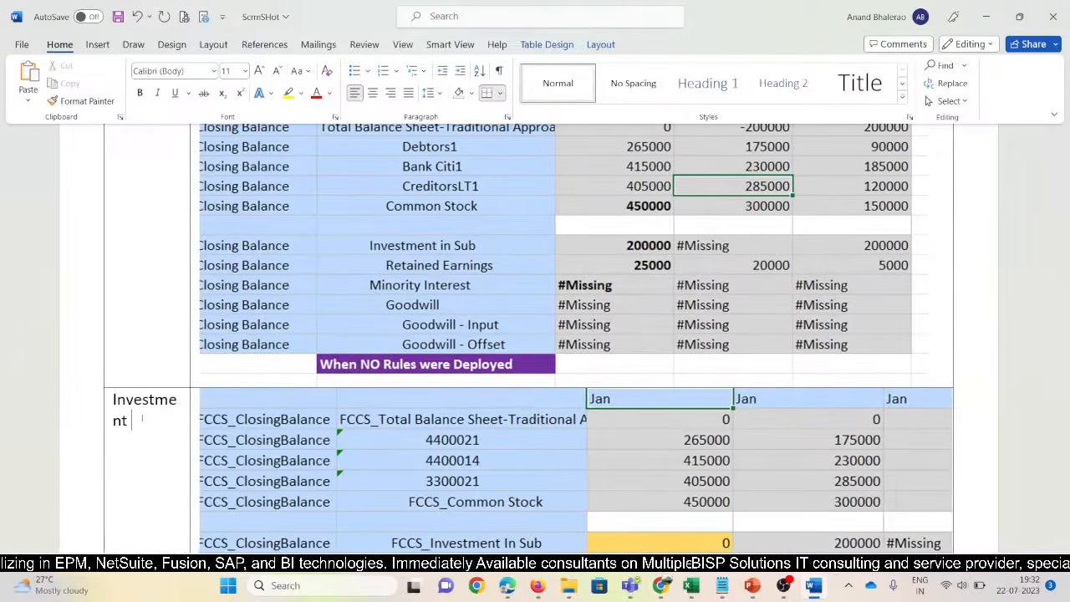
type("Rules")
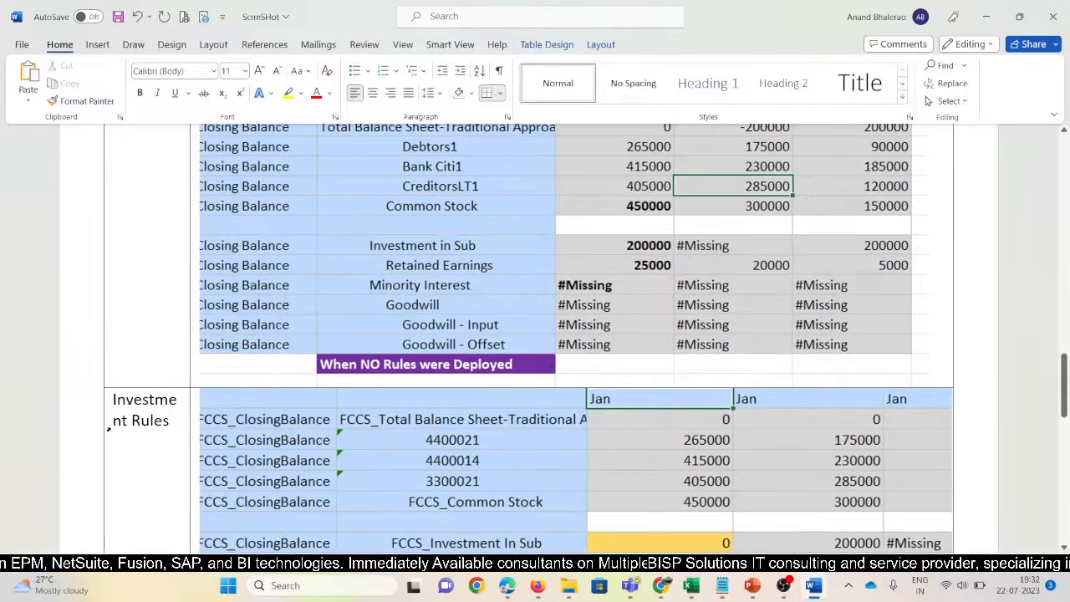
scroll(396, 406, "down", 7)
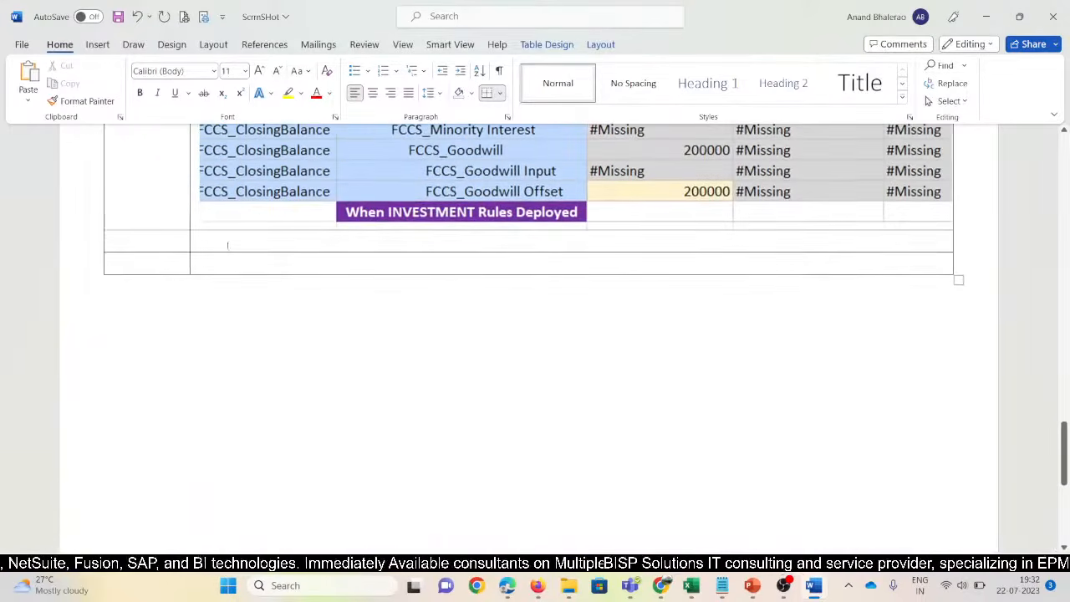
key("alt+Tab")
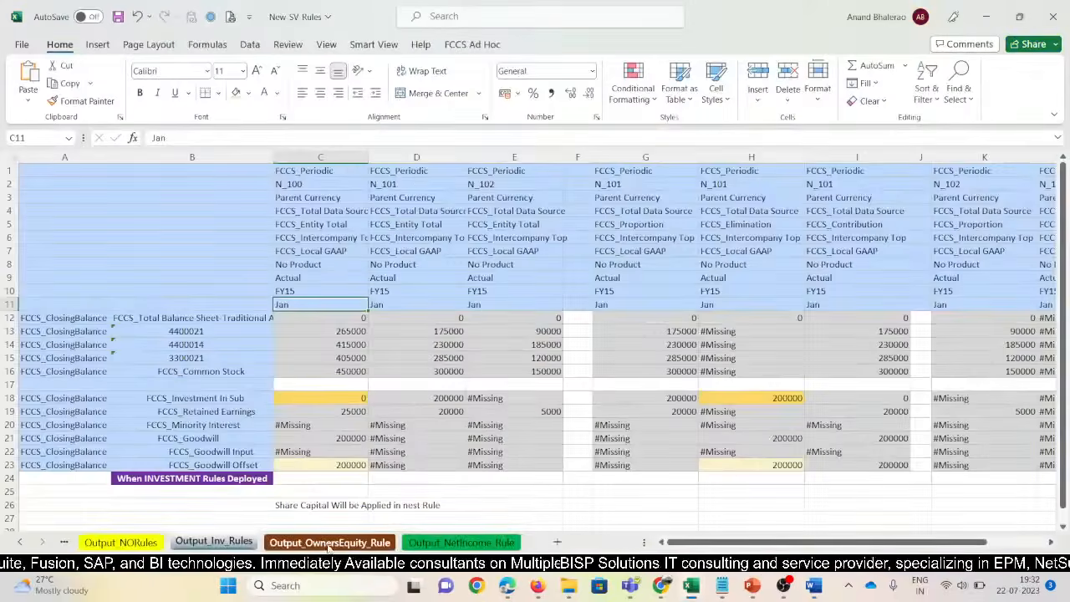
On Output_OwnersEquity_Rule, adjust column B width to show the full OWNERS EQUITY rules label
scroll(391, 331, "up", 2)
left_click(391, 331)
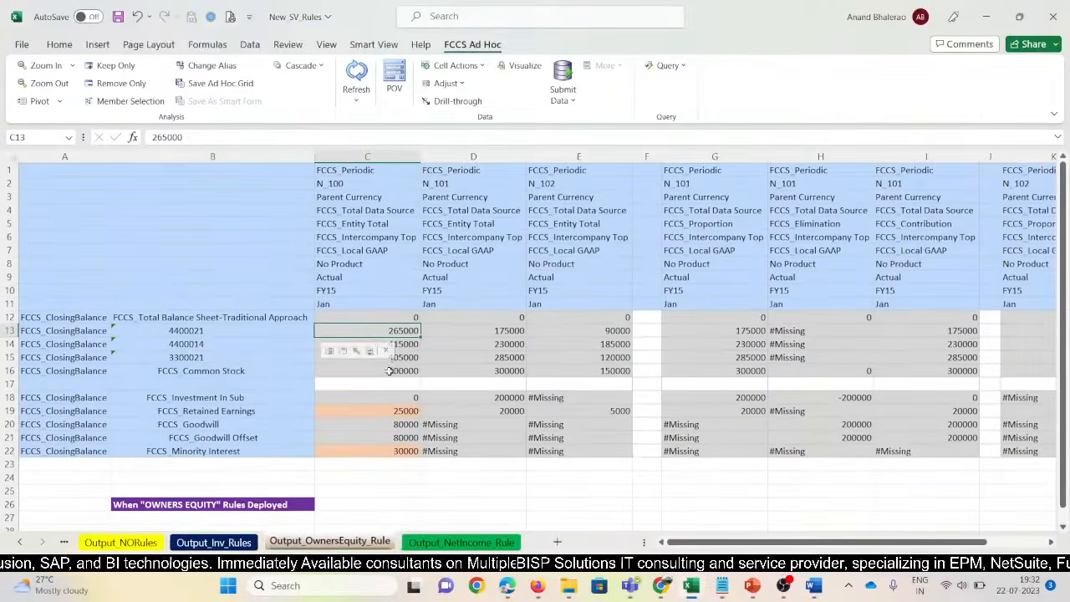
left_click_drag(314, 157, 279, 157)
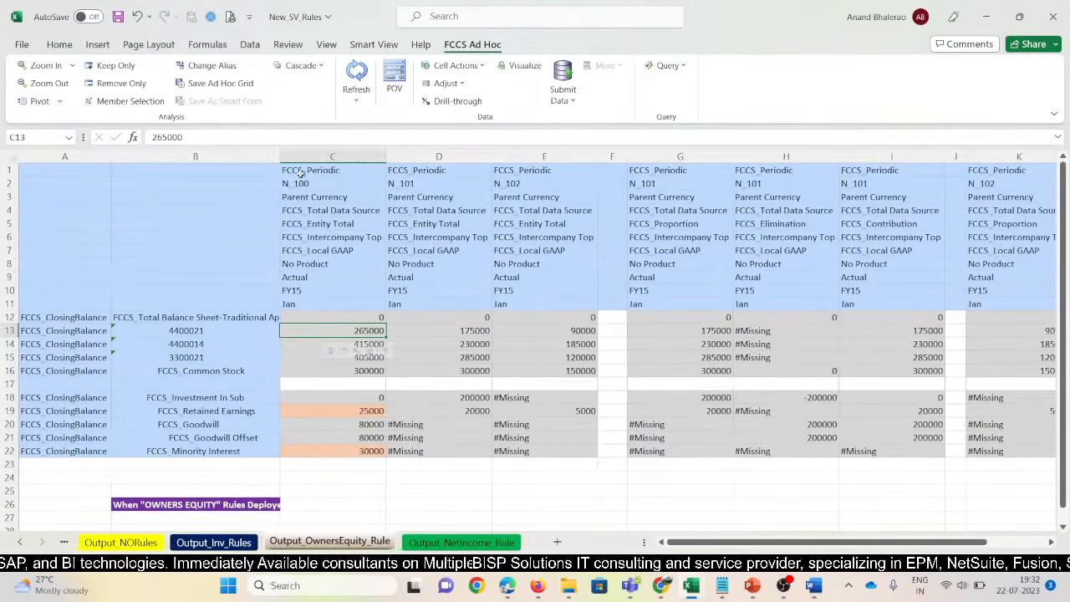
left_click(254, 505)
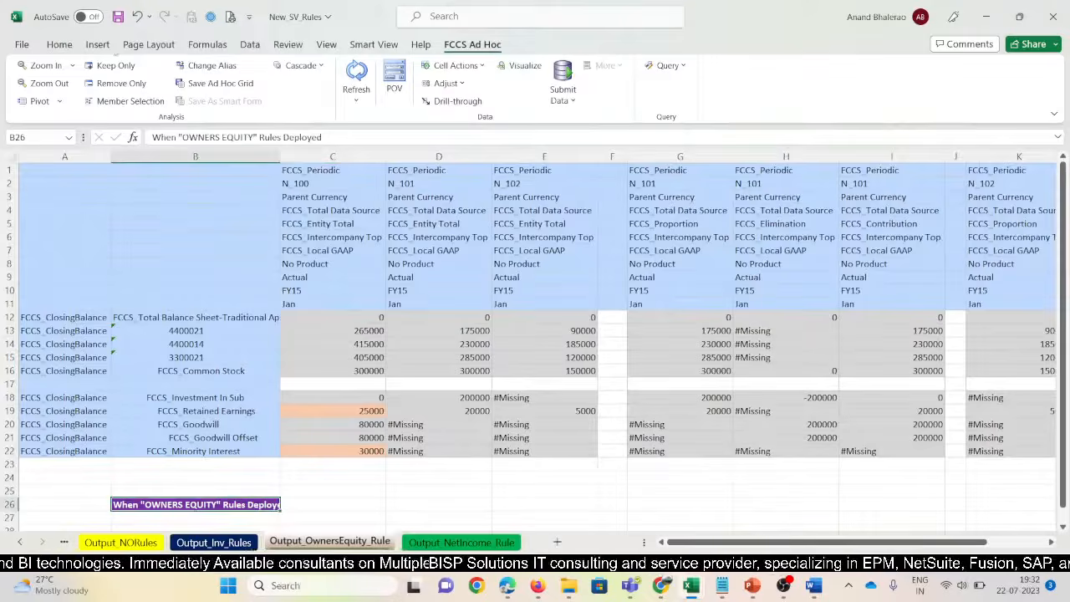
left_click_drag(281, 157, 295, 157)
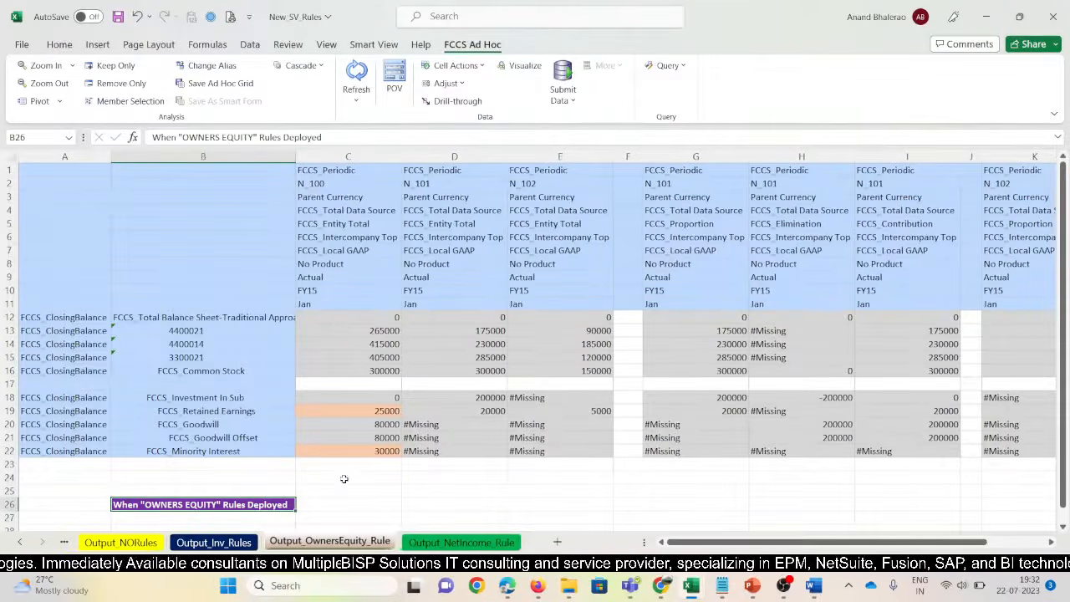
left_click(348, 412)
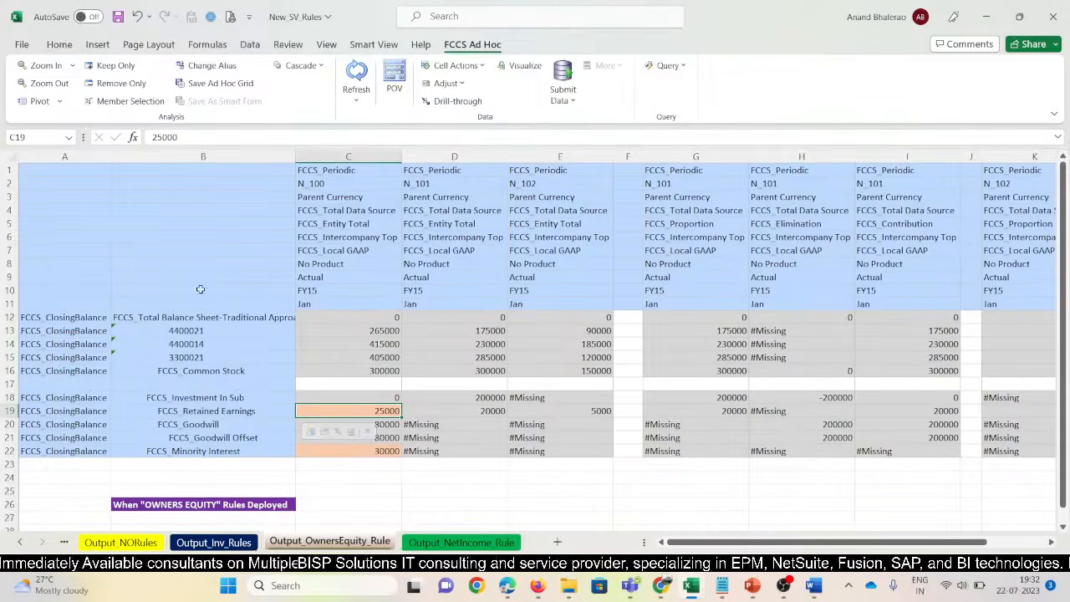
left_click_drag(295, 156, 291, 156)
Delete the blank rows 23 to 25 below the Owners Equity grid
left_click(236, 463)
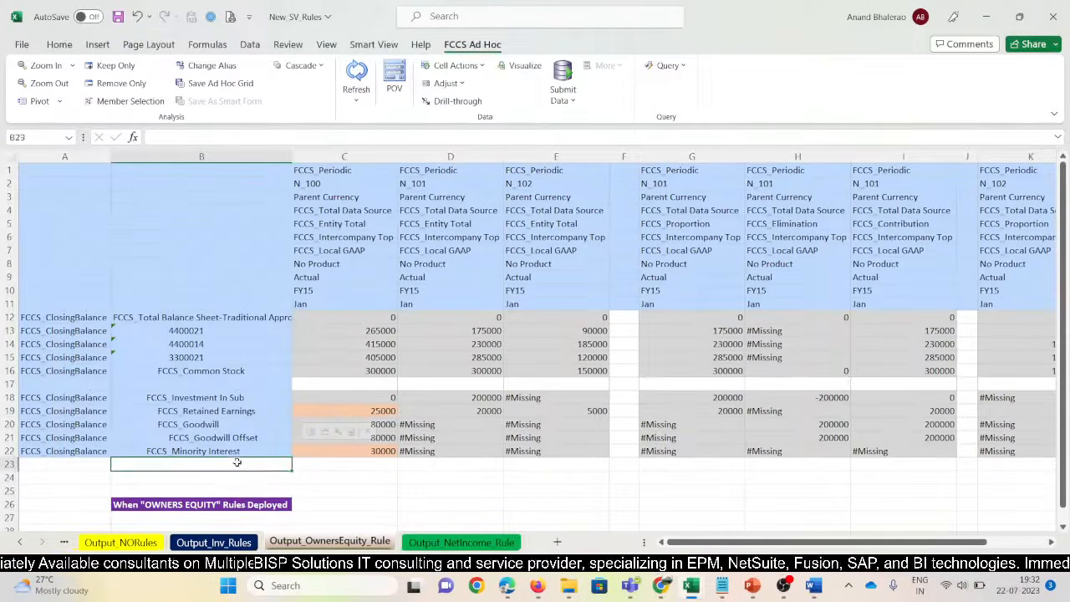
left_click_drag(236, 462, 233, 484)
key("shift+space")
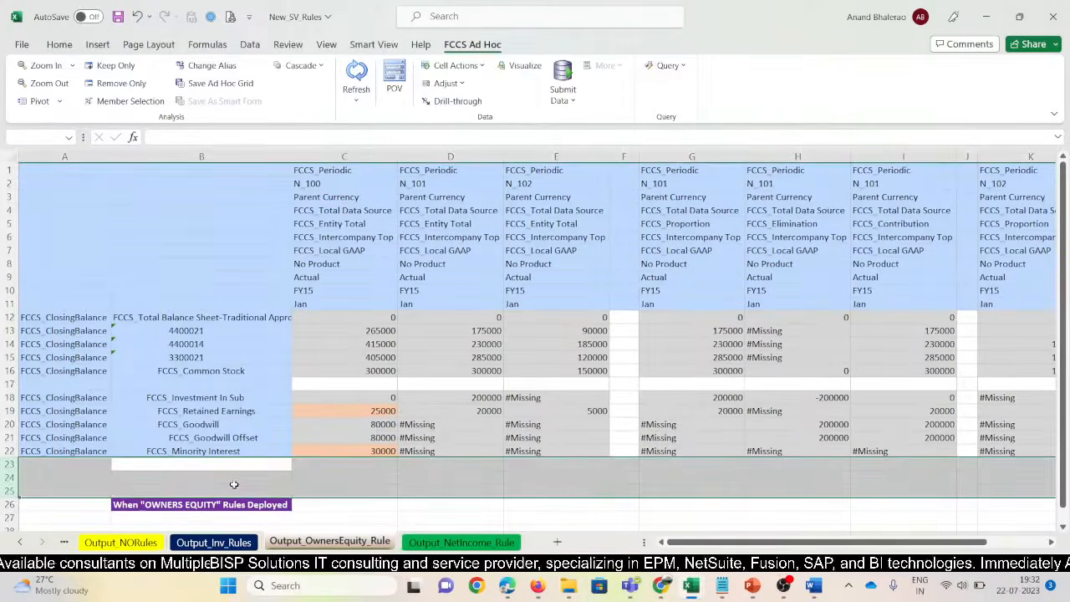
key("ctrl+minus")
left_click(209, 368)
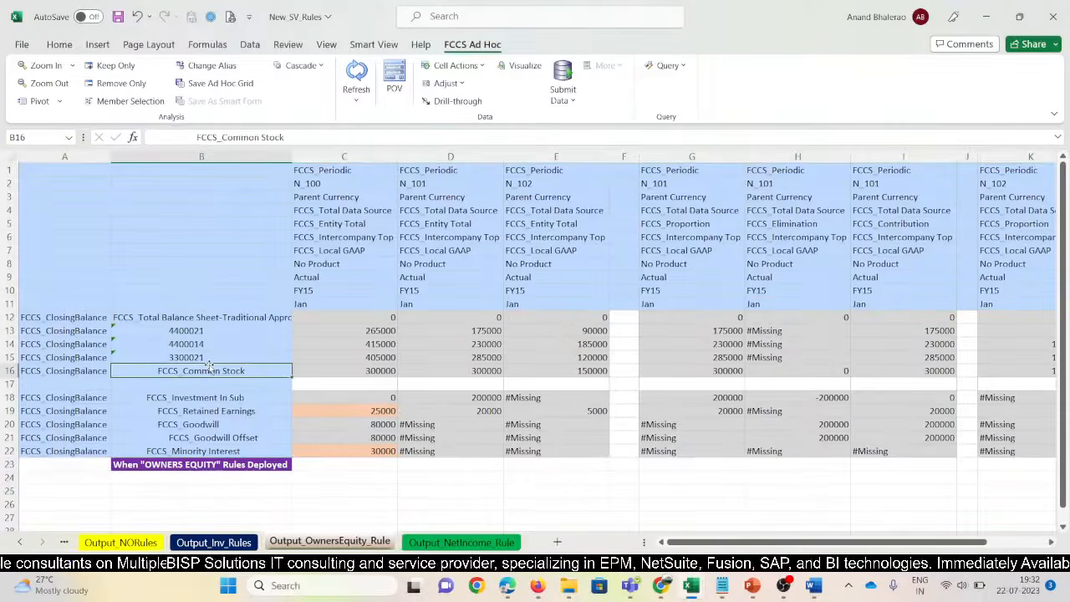
Snip the Owners Equity grid, paste it into Word's table, and type 'Owners Equity Rules Deployed'
key("super+shift+s")
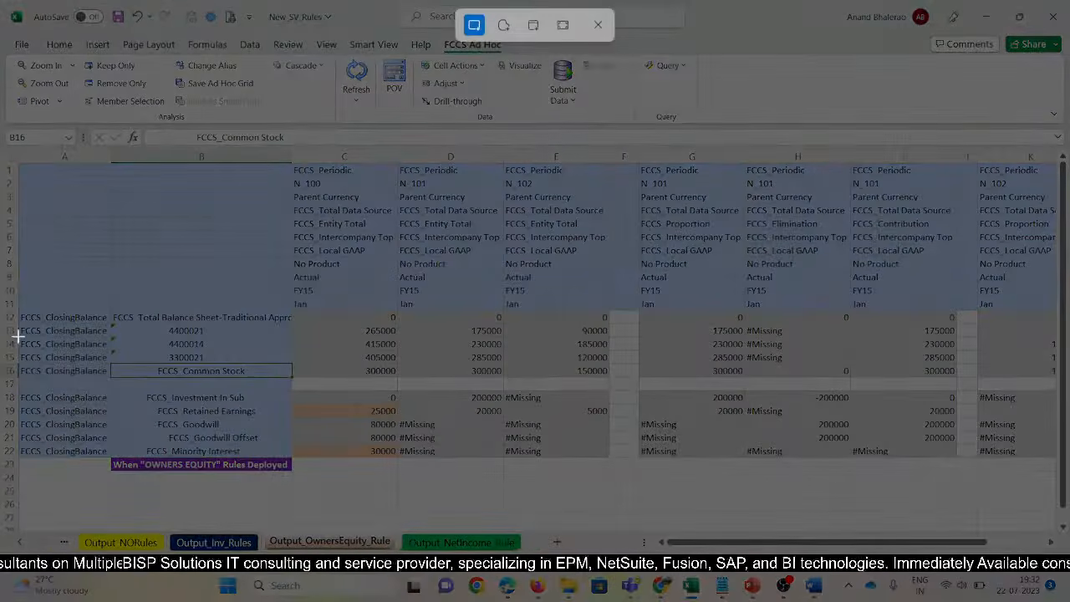
left_click_drag(20, 299, 615, 477)
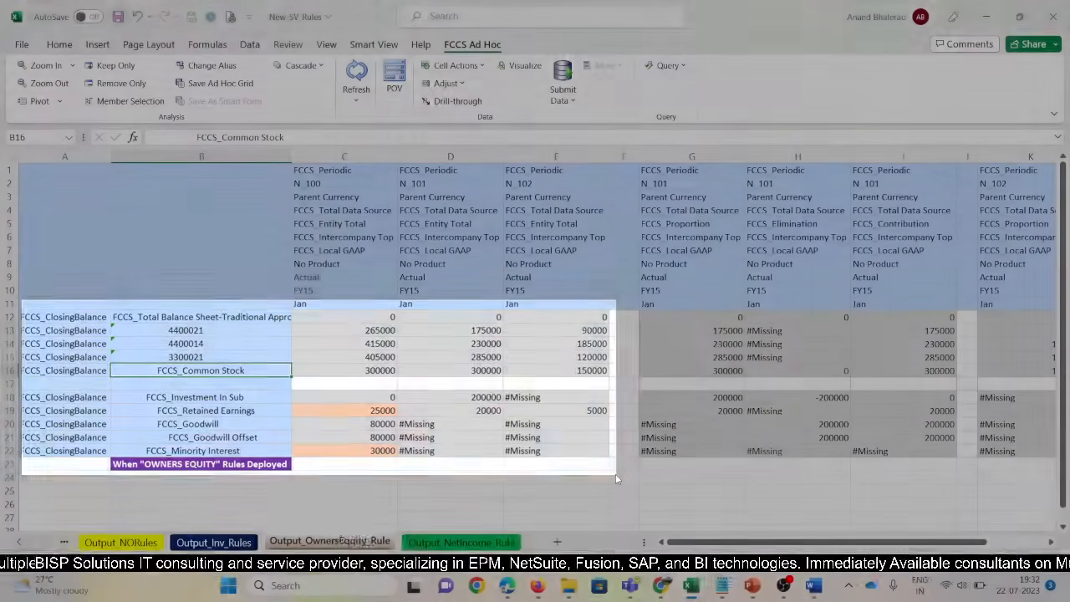
key("alt+Tab")
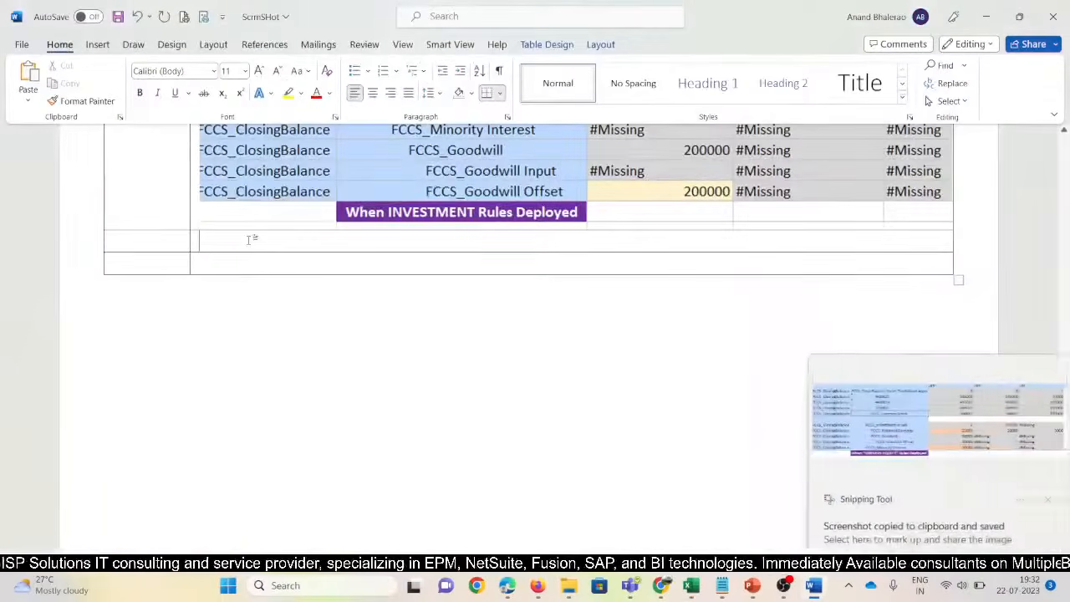
key("ctrl+v")
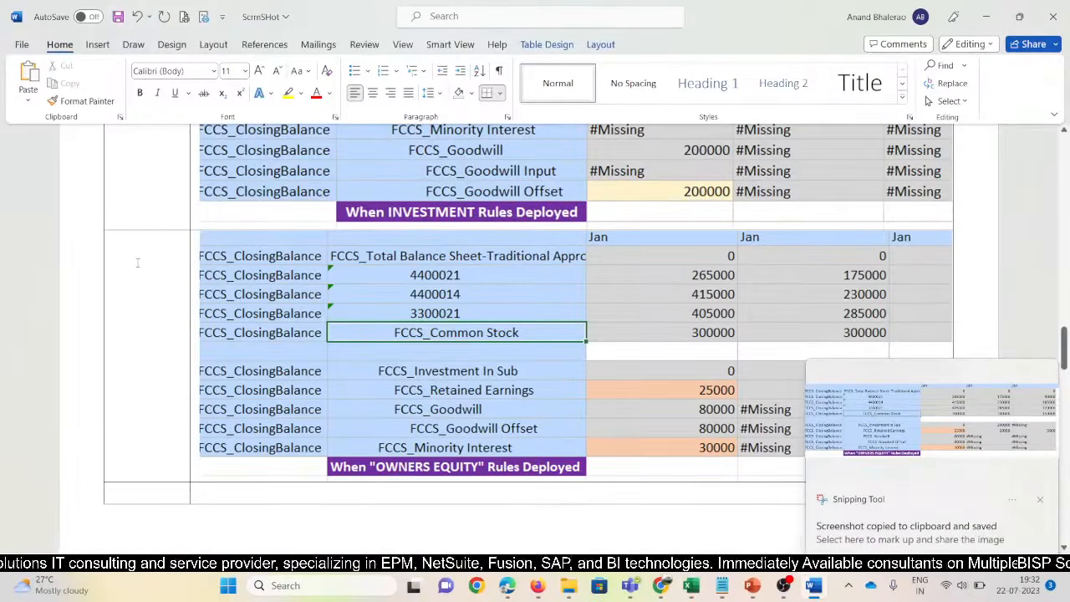
type("Owners E")
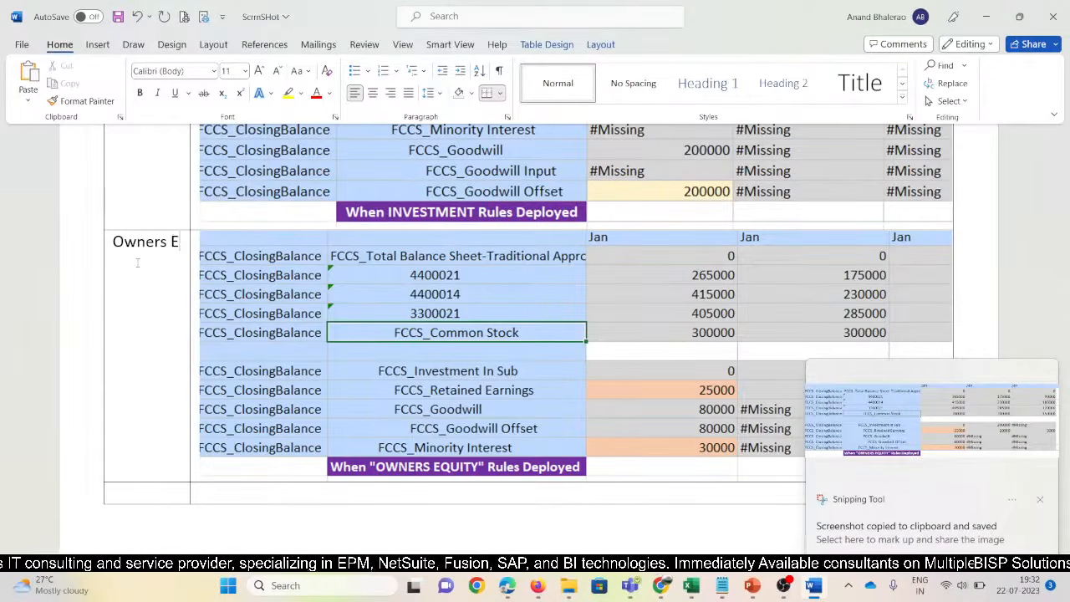
type("quity Ru")
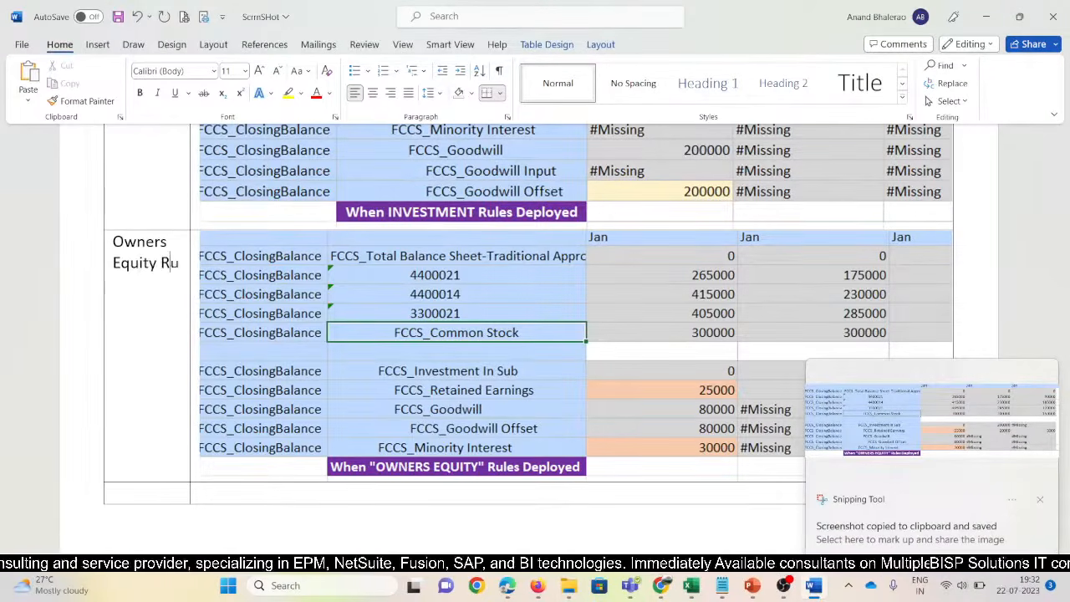
type("les Deployed")
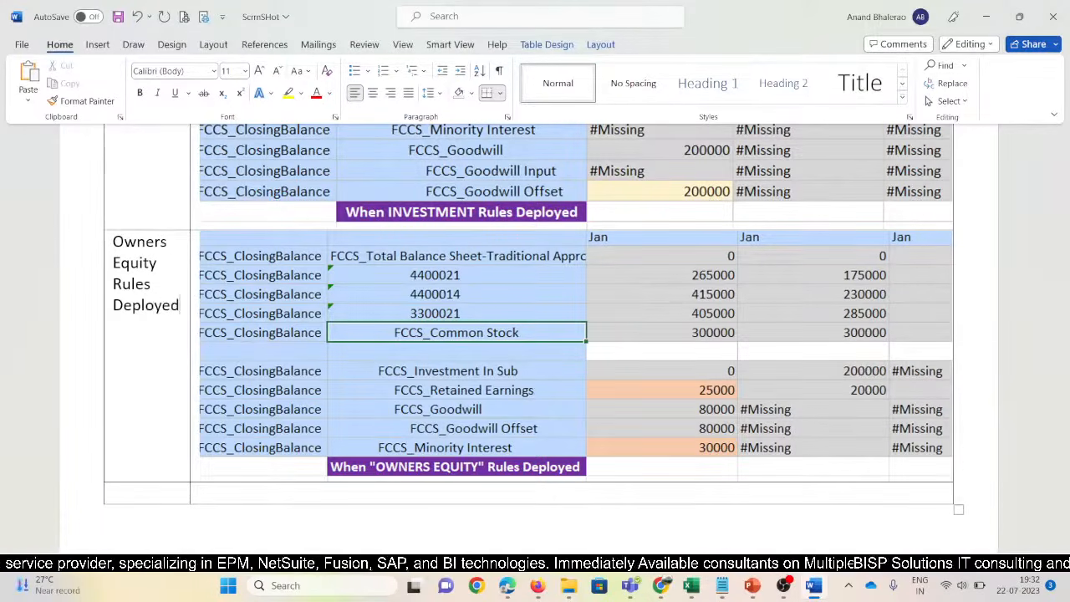
Scroll through the table to check the Owners Equity Rules Deployed row
scroll(125, 294, "up", 5)
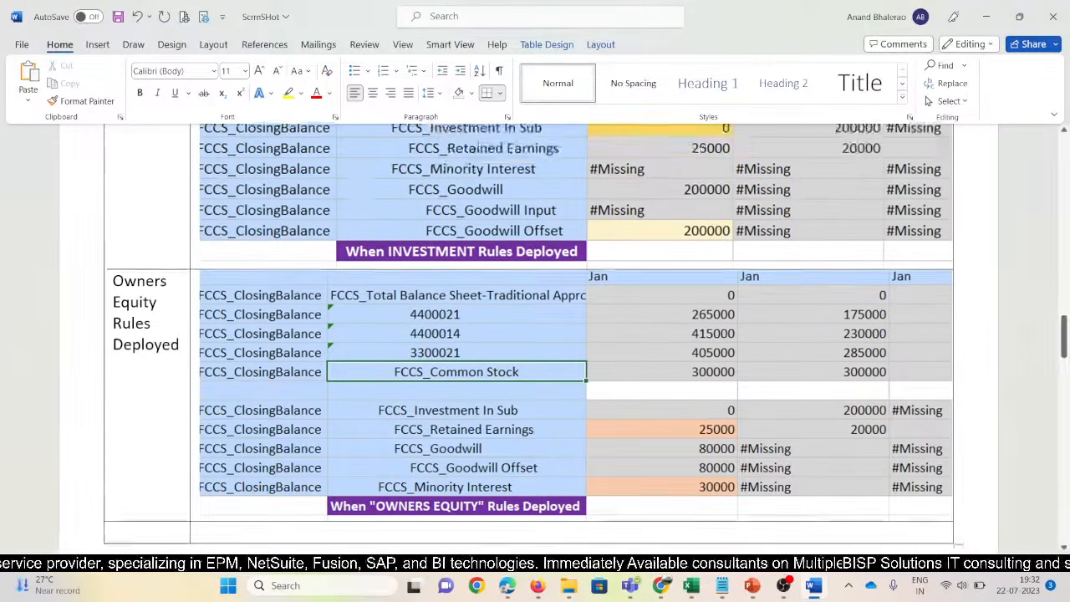
scroll(125, 295, "down", 5)
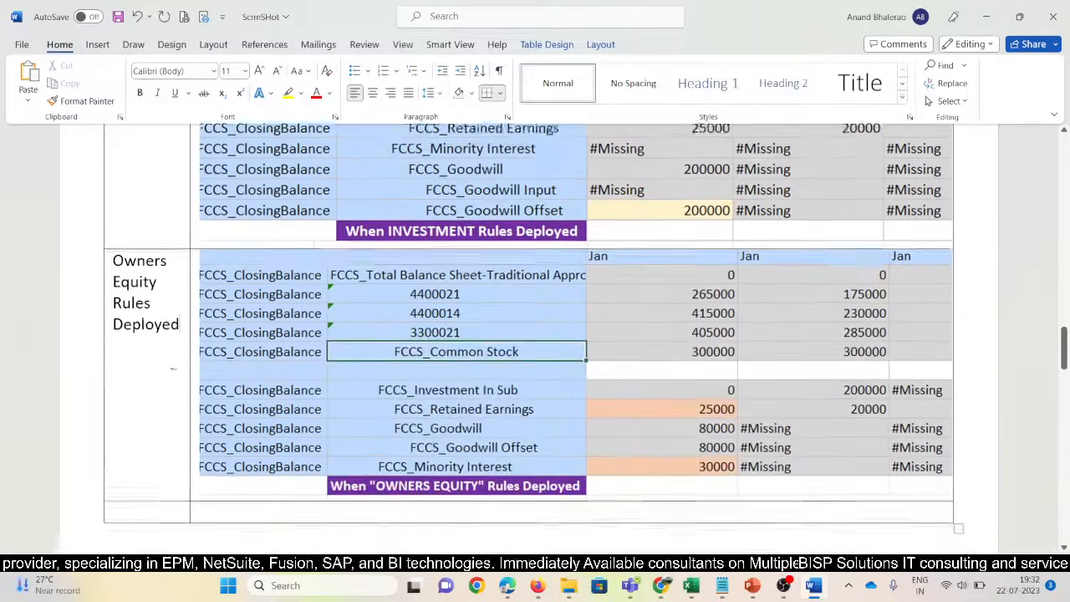
scroll(167, 367, "up", 5)
scroll(167, 368, "down", 5)
scroll(218, 377, "down", 4)
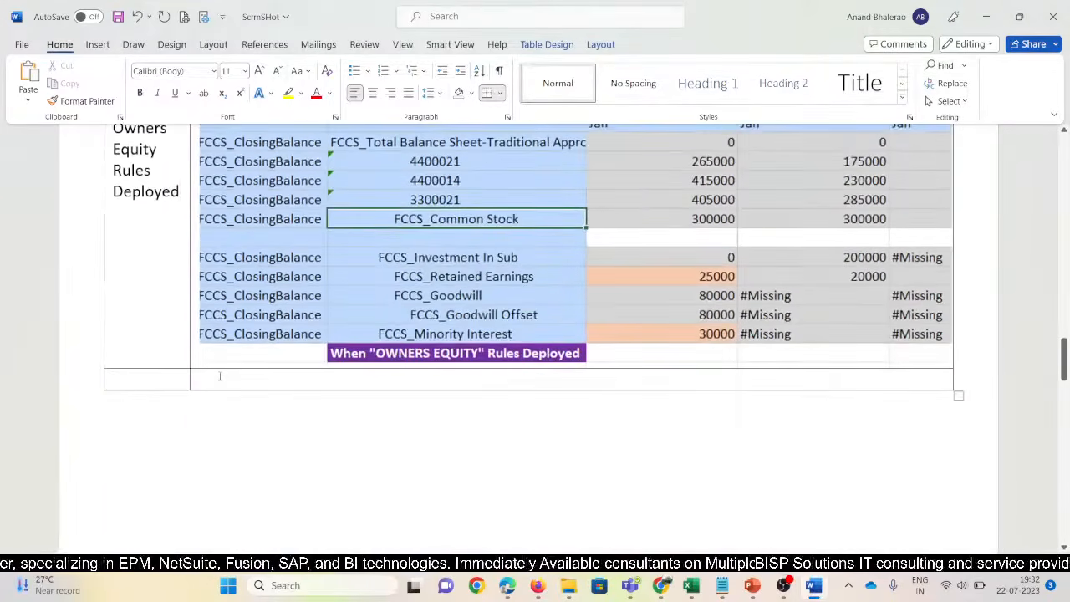
Copy the OWNERS EQUITY banner from B23 into B23 of the Output_NetIncome_Rule sheet
key("alt+Tab")
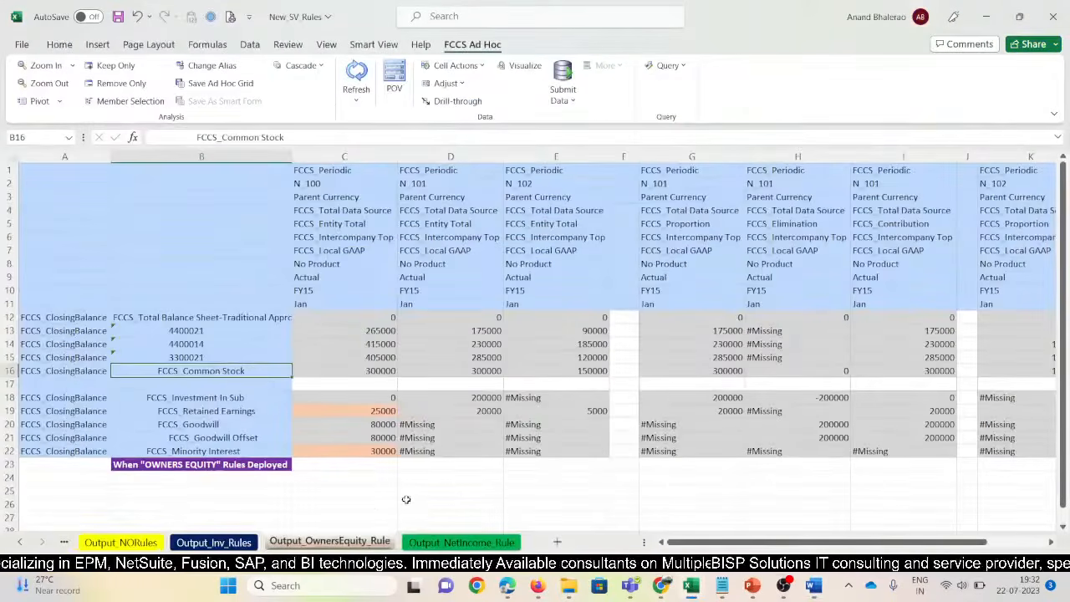
key("ctrl+Page_Down")
scroll(309, 515, "down", 3)
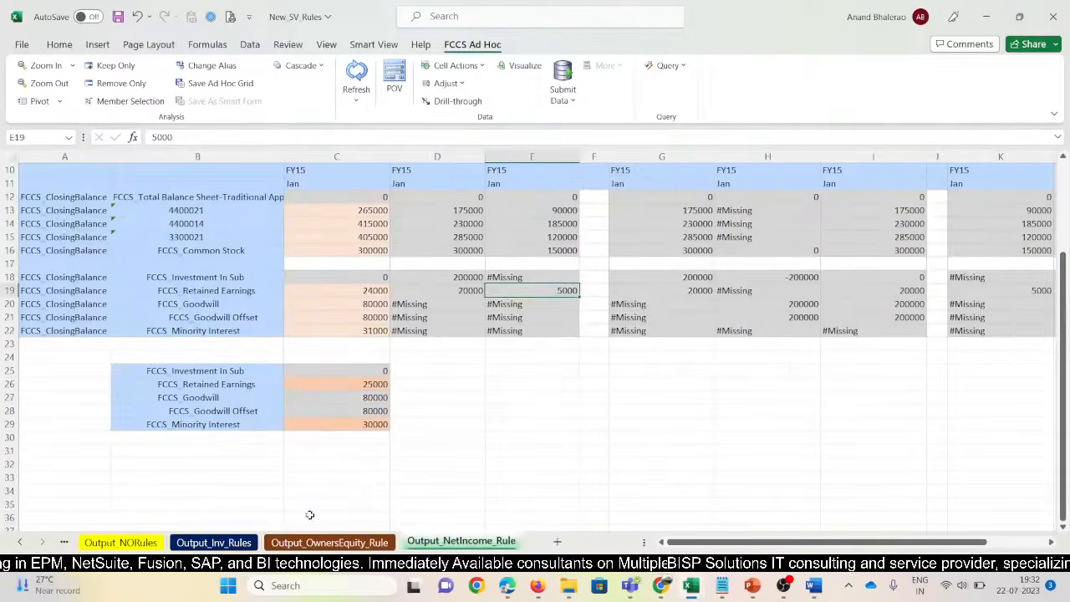
key("ctrl+Page_Up")
left_click(200, 462)
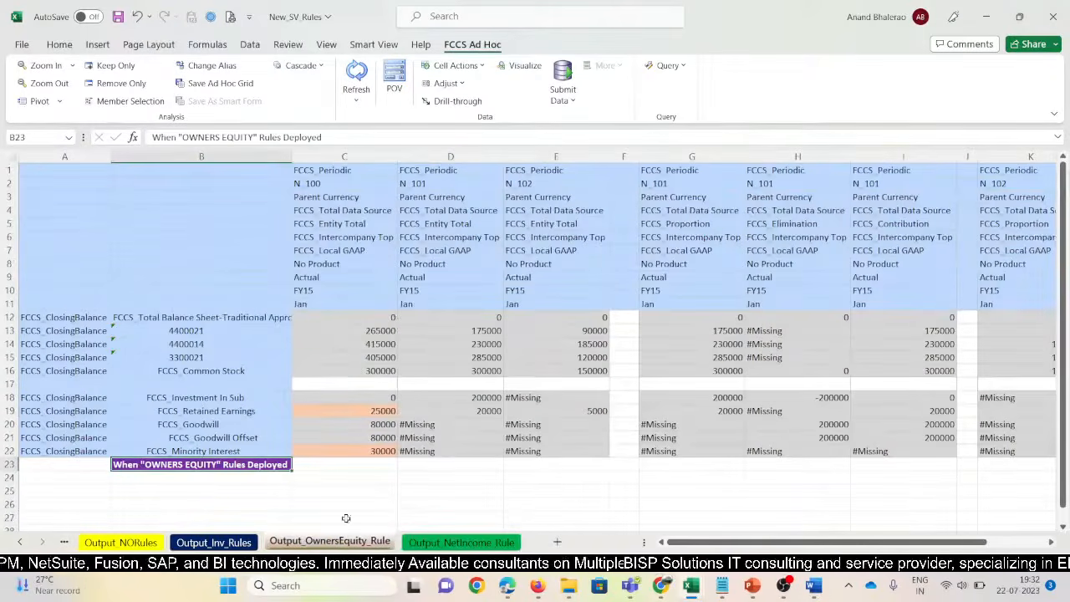
key("ctrl+Page_Down")
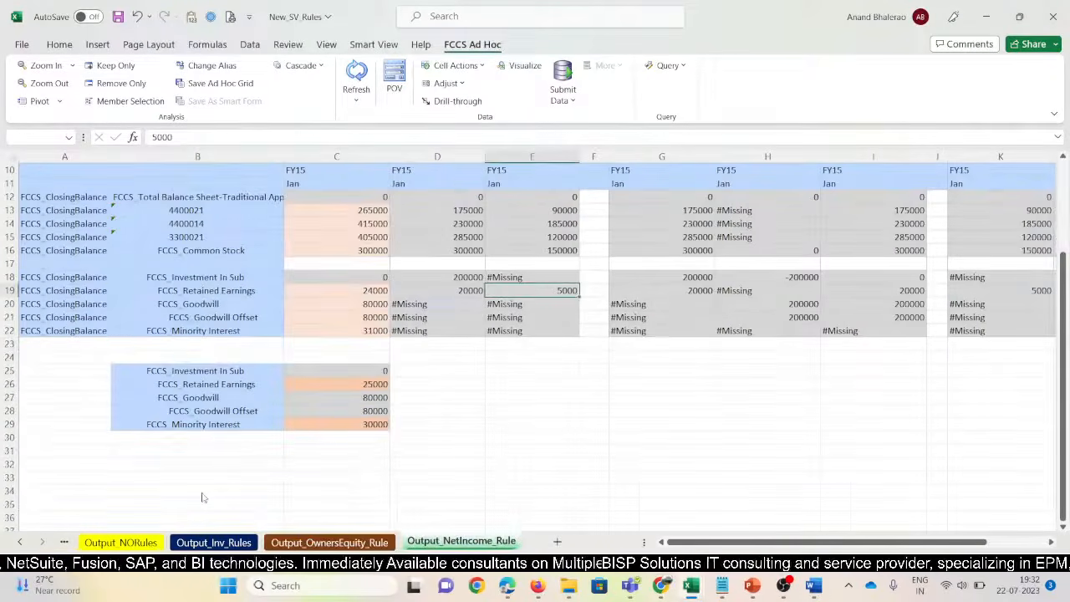
left_click(178, 341)
type("When \"OWNERS EQUITY\" Rules Deployed")
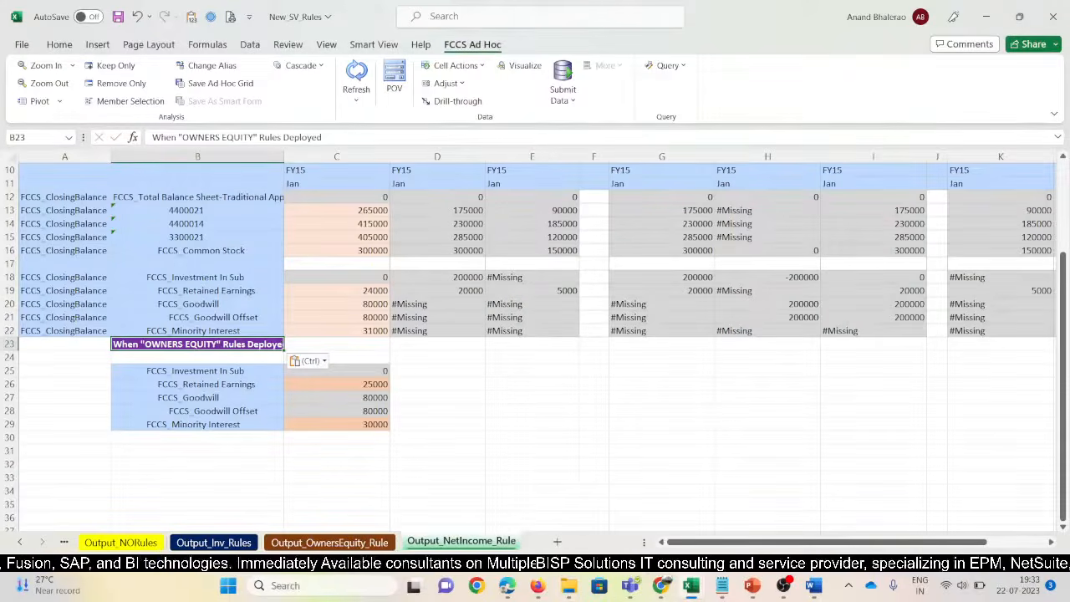
Change the banner wording to When "NET INCOME" Rules Deployed and autofit column C
left_click(244, 138)
key("BackSpace")
key("BackSpace")
key("BackSpace")
key("BackSpace")
key("BackSpace")
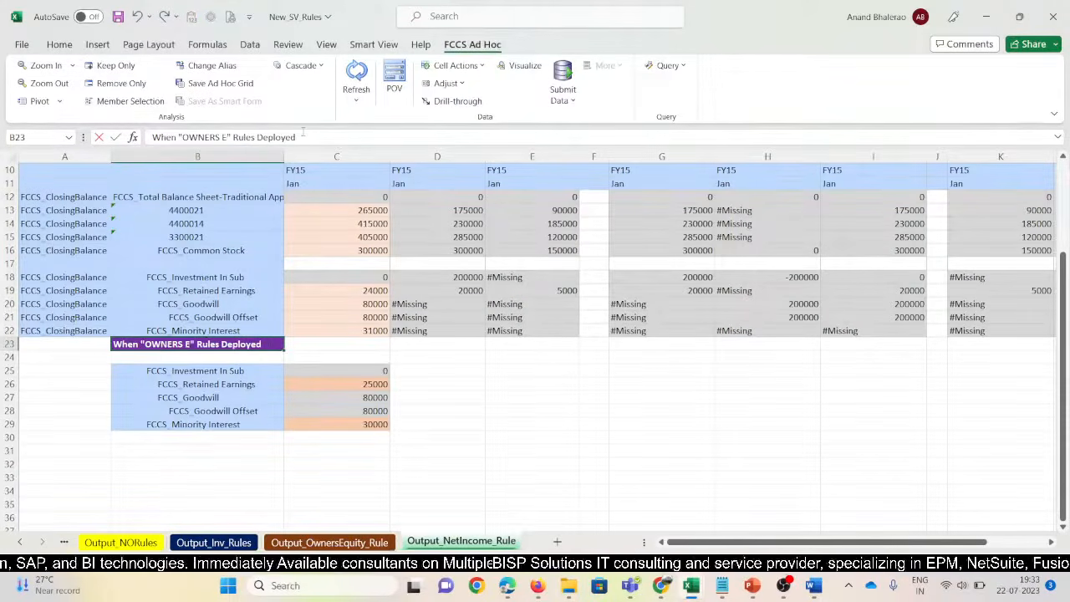
key("BackSpace")
key("BackSpace")
key("BackSpace")
key("BackSpace")
key("BackSpace")
key("BackSpace")
key("BackSpace")
key("BackSpace")
type("N")
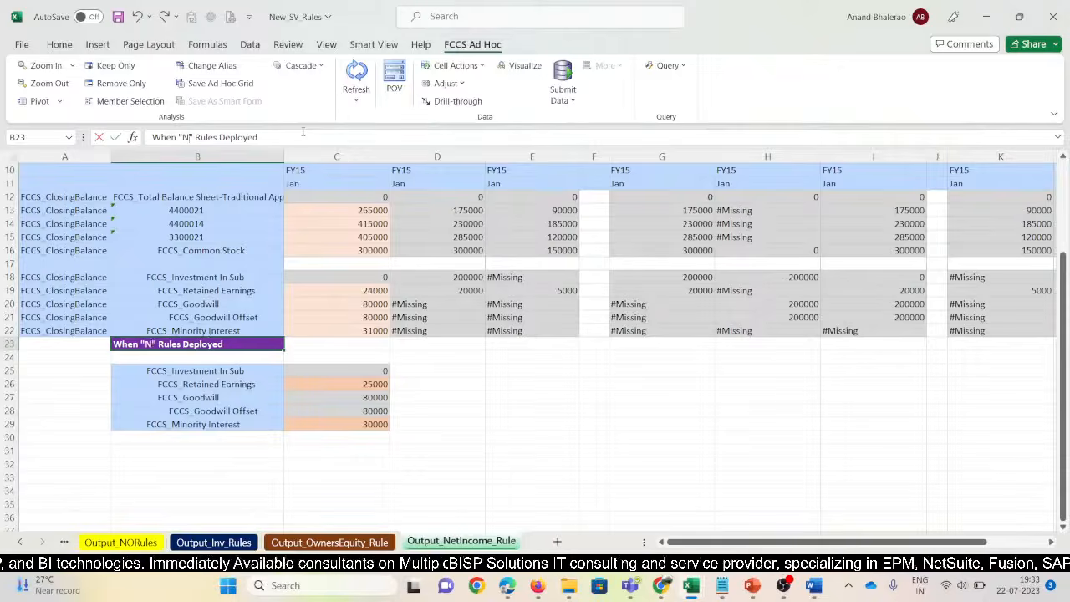
type("ET INCO")
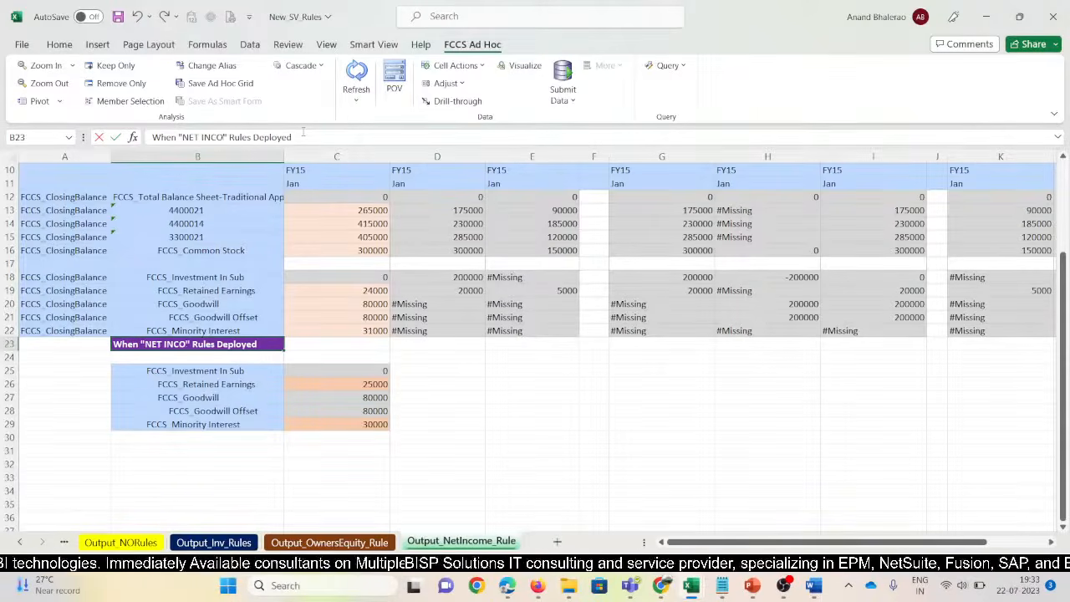
type("ME")
key("Return")
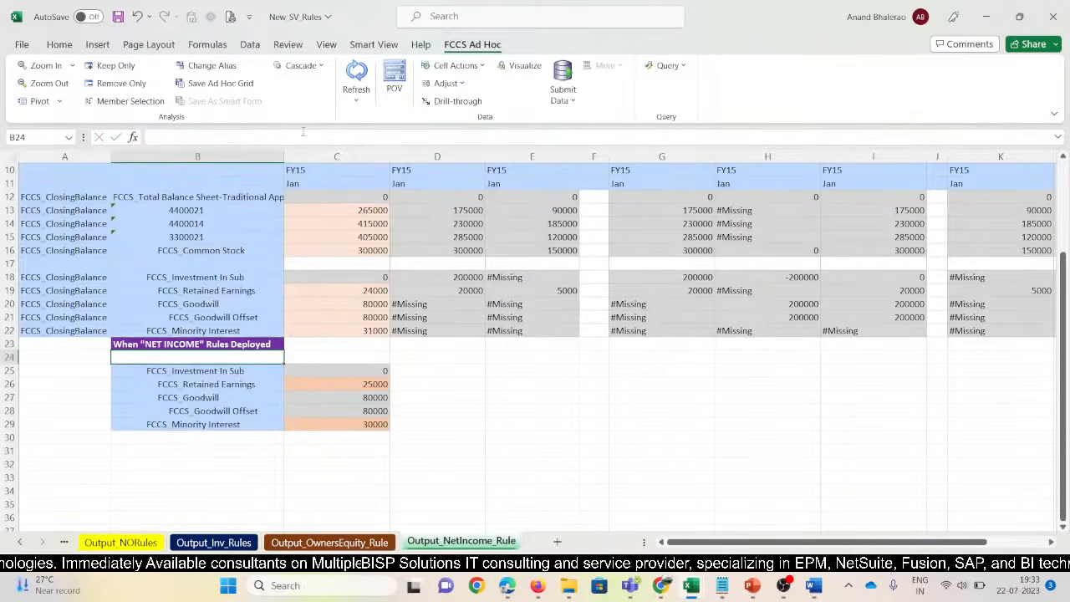
scroll(387, 174, "up", 3)
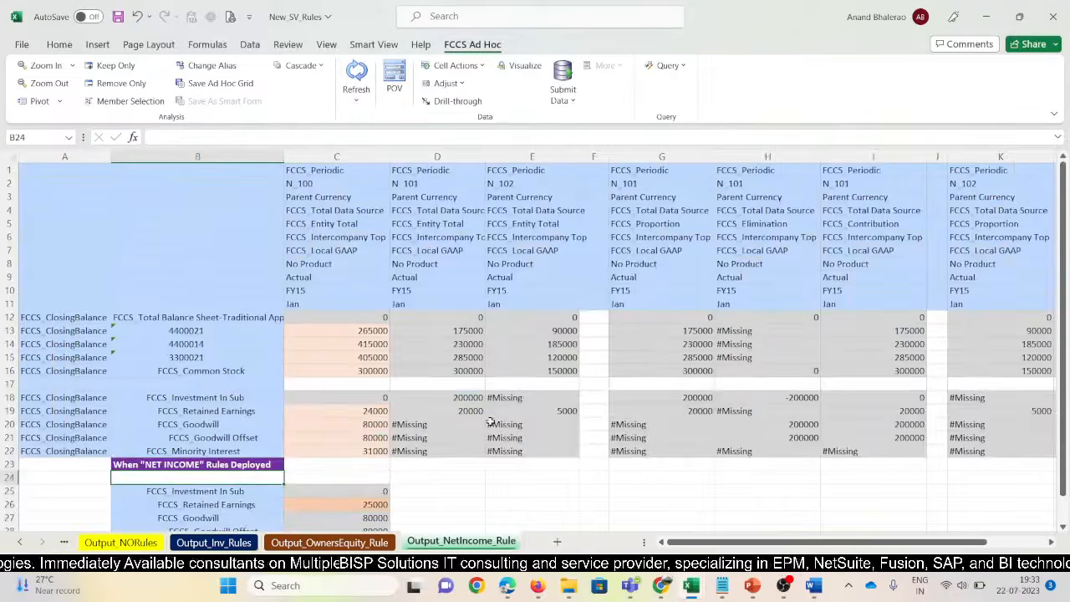
double_click(389, 157)
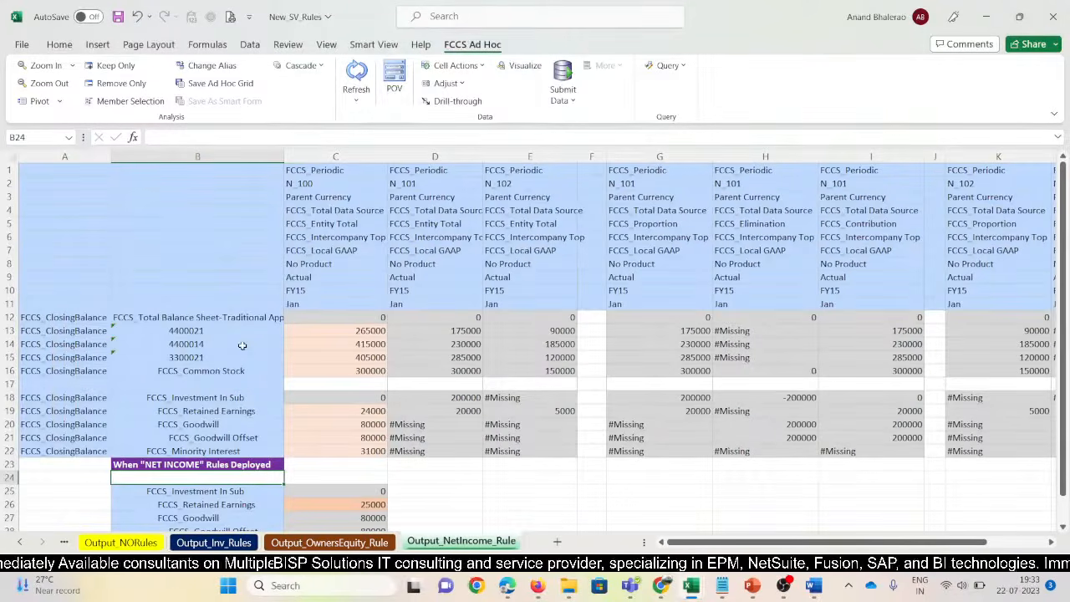
key("super+shift+s")
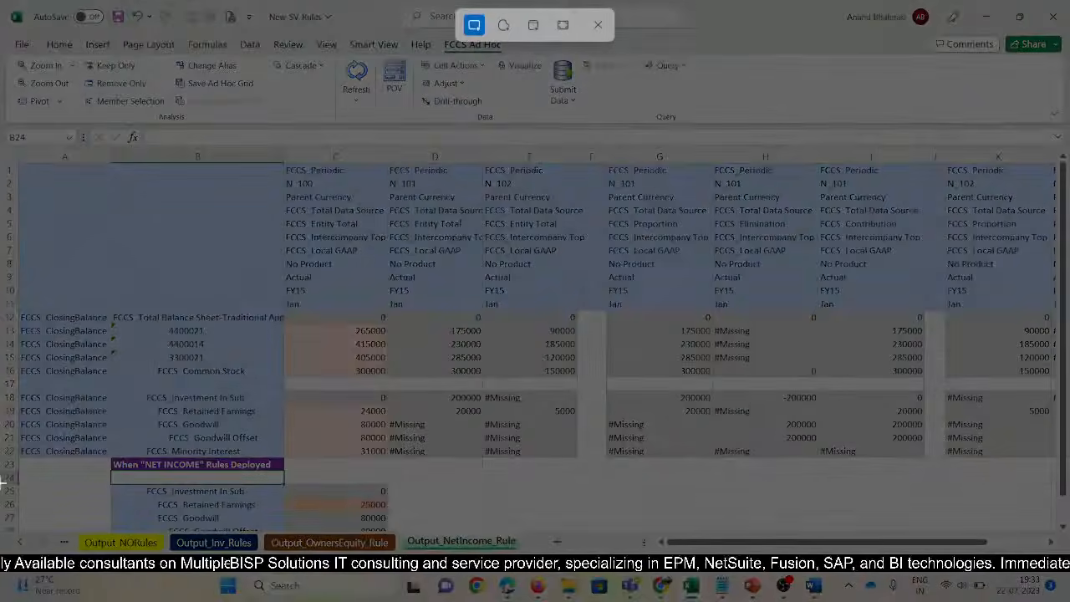
Snip the Net Income grid, paste it into Word's table, and label it 'Net Income Rules Deployed'
left_click_drag(23, 293, 575, 470)
key("alt+Tab")
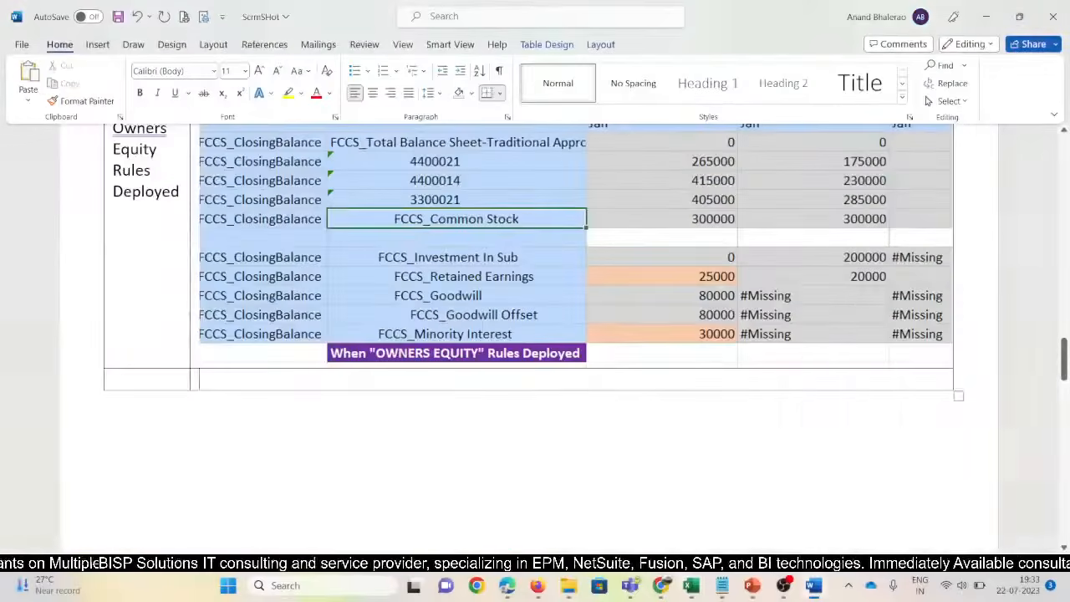
key("ctrl+v")
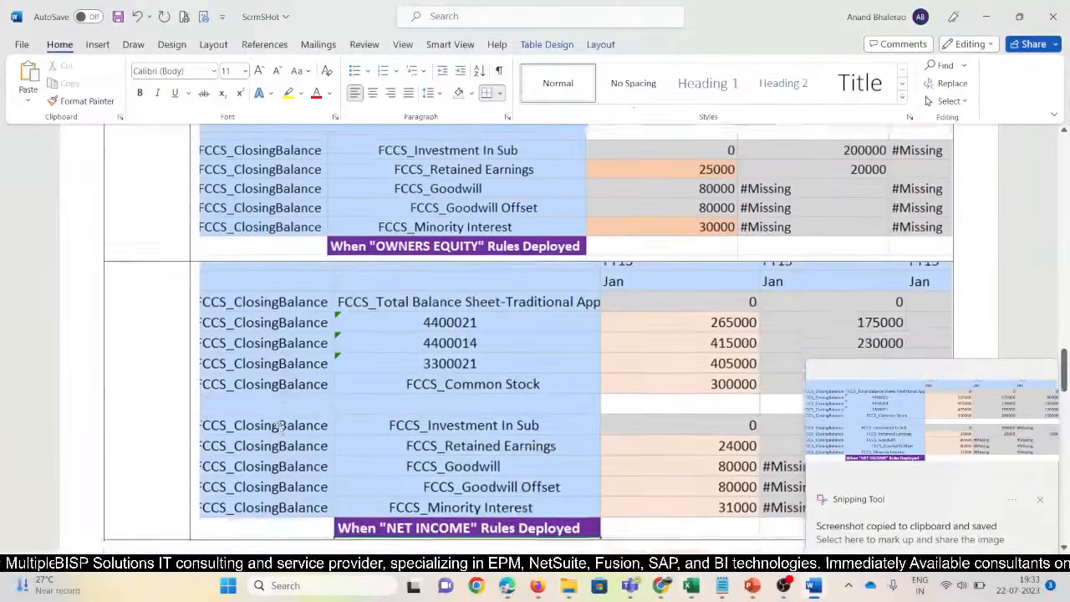
left_click(171, 297)
type("N")
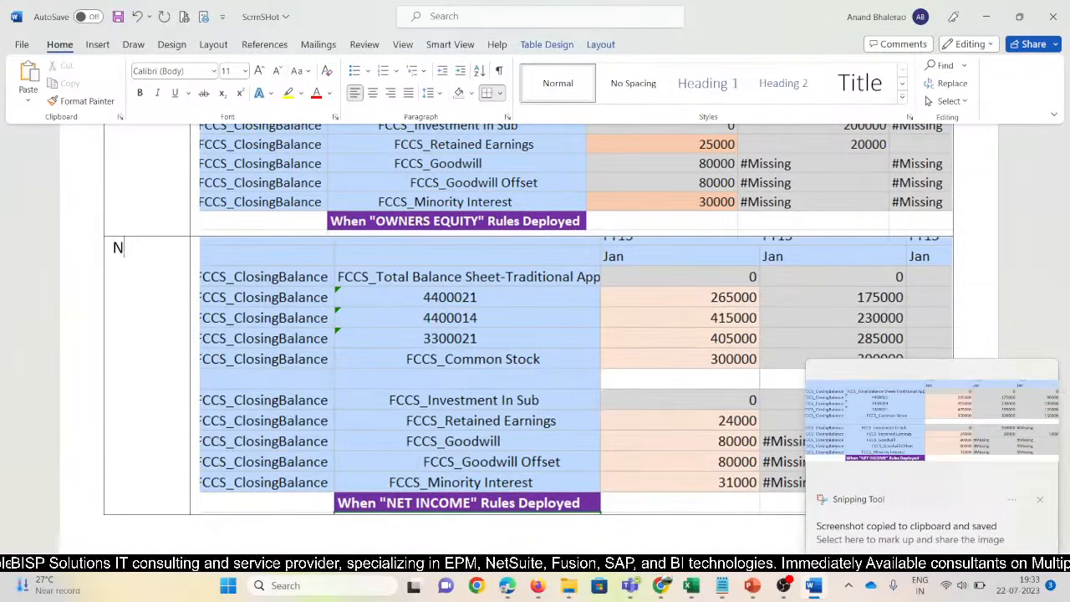
type("et Incom")
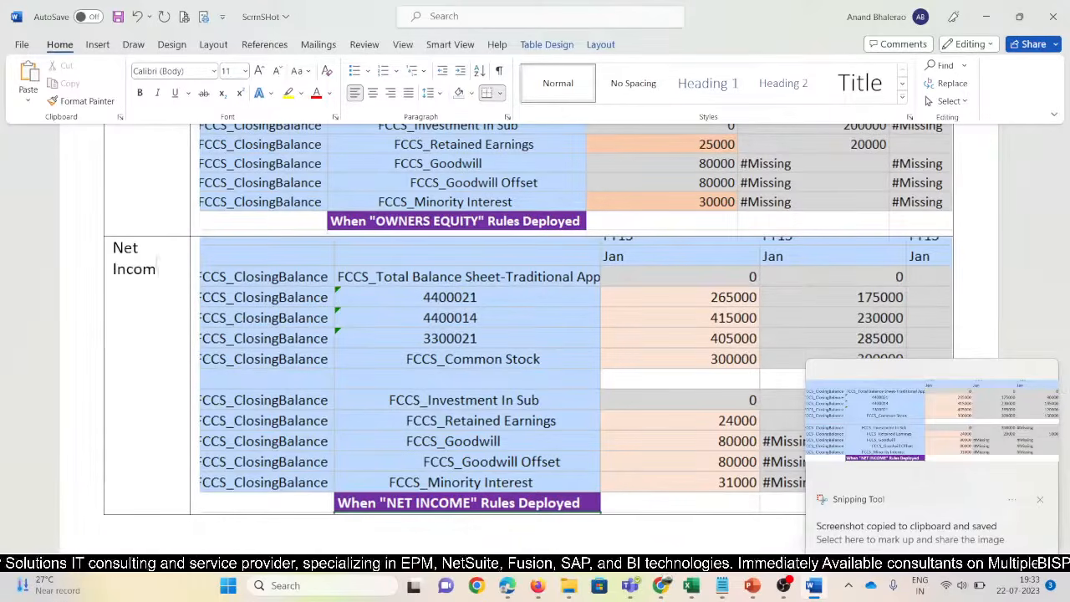
type("e Rules")
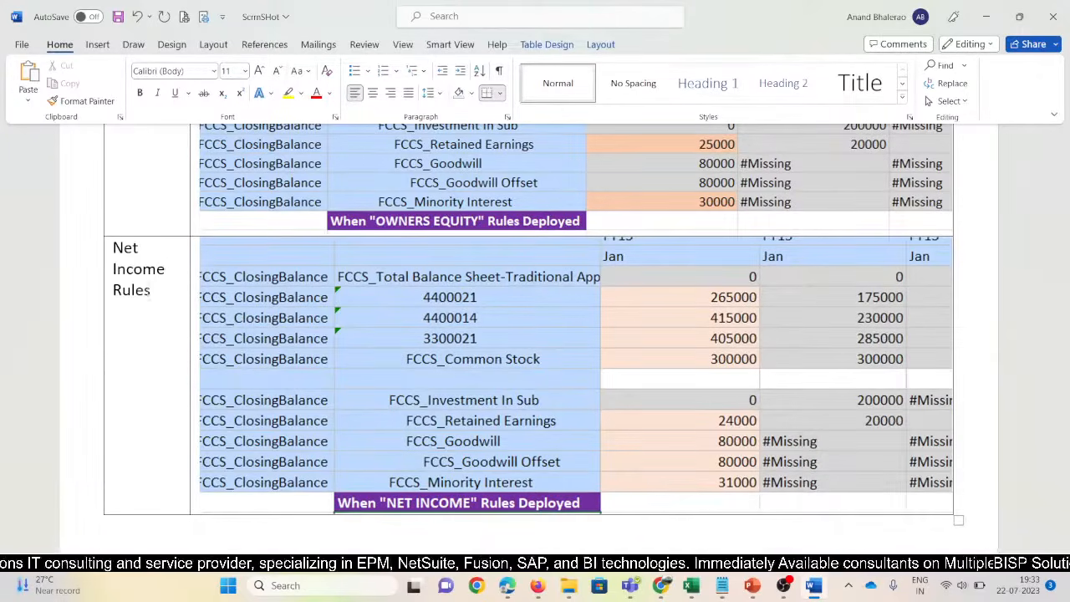
type(" Deployed")
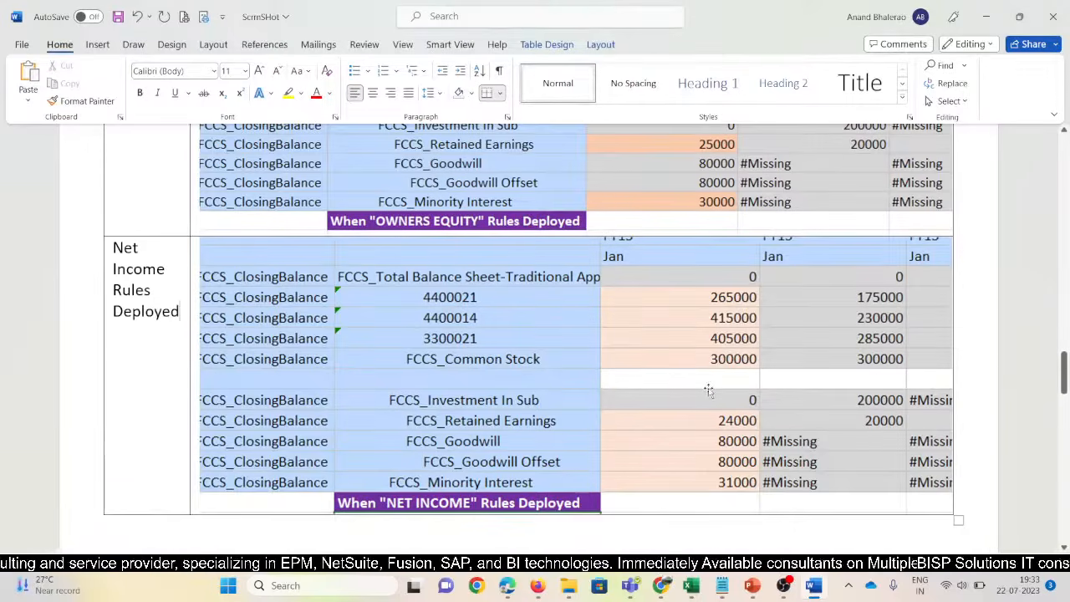
Shrink the Owners Equity grid picture to about 16.4 cm wide
scroll(694, 390, "up", 1)
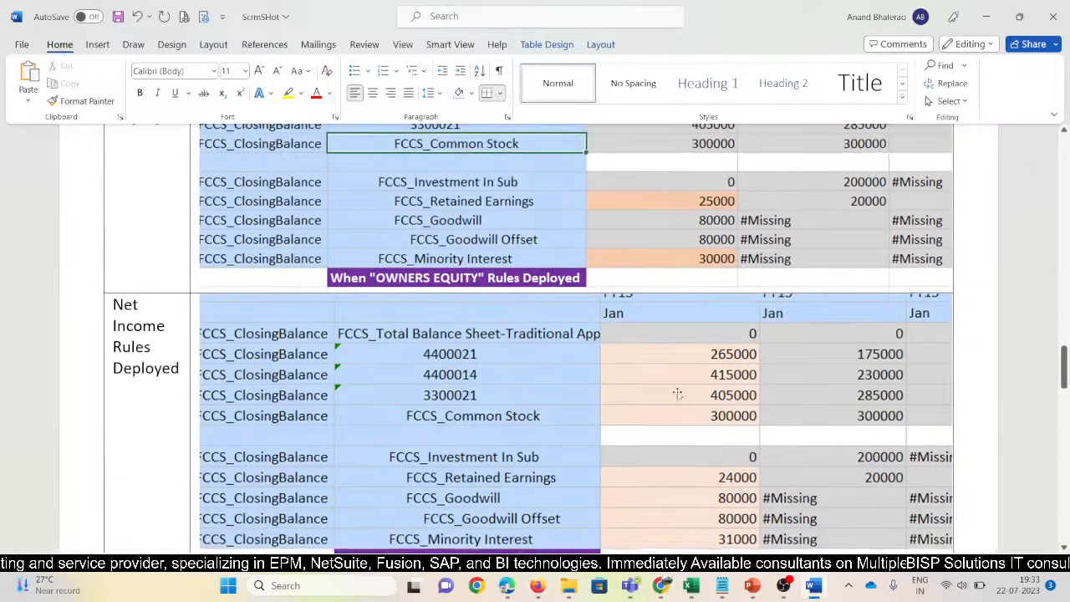
scroll(475, 438, "up", 2)
left_click(586, 340)
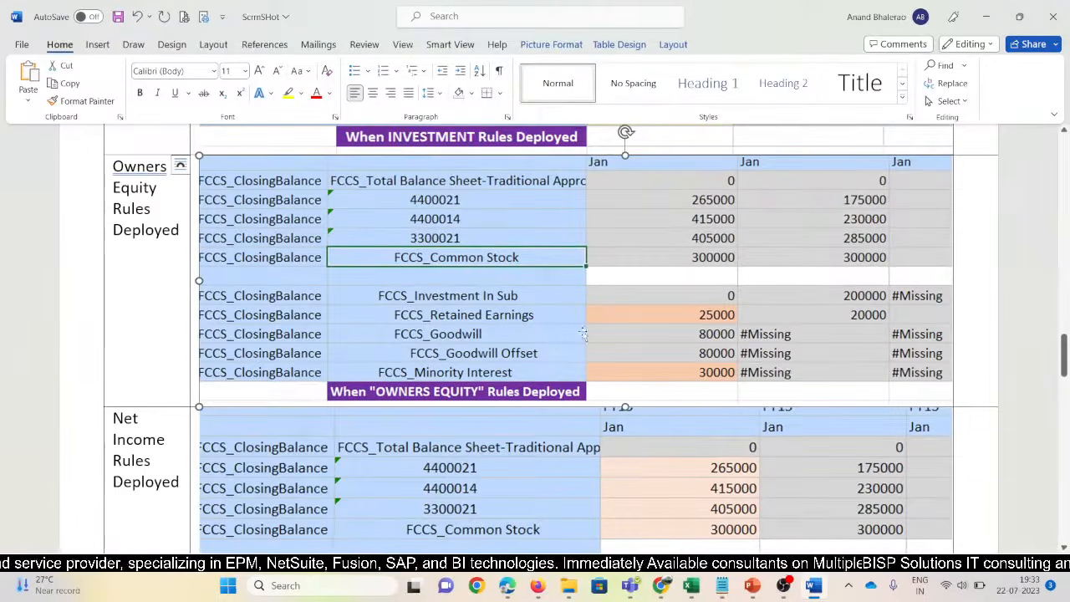
left_click(551, 44)
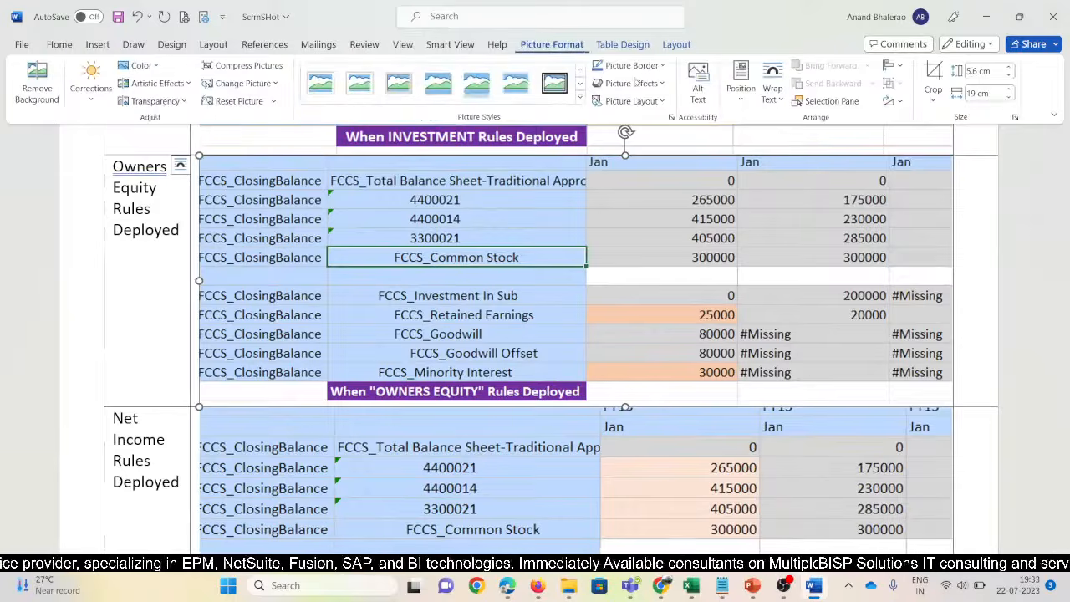
left_click(1009, 98)
left_click(1009, 97)
left_click(1009, 98)
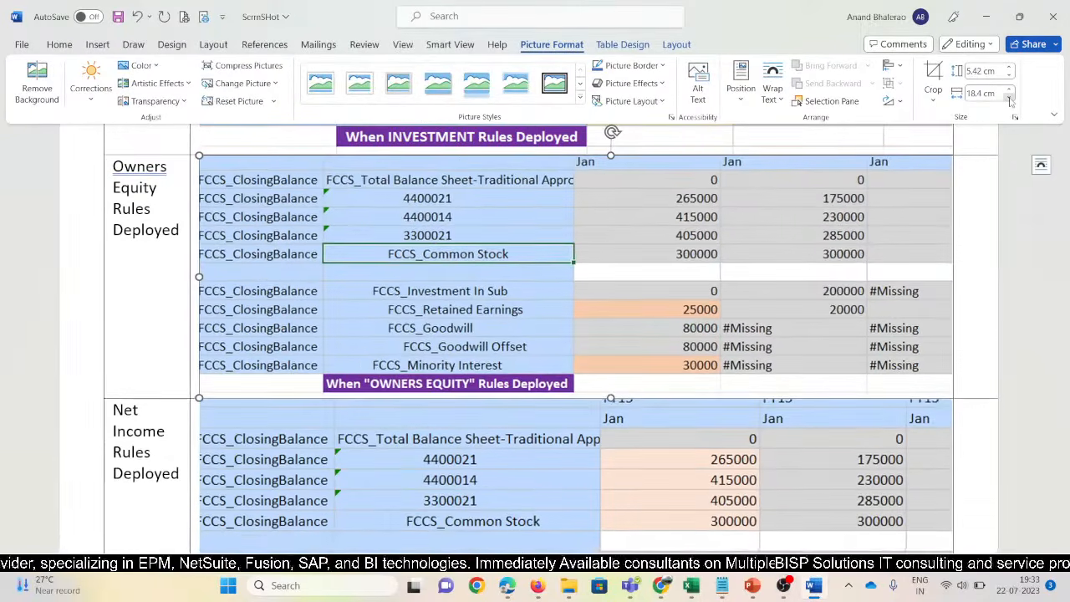
left_click(1009, 98)
left_click(1009, 98)
left_click(1009, 98)
left_click(1009, 98)
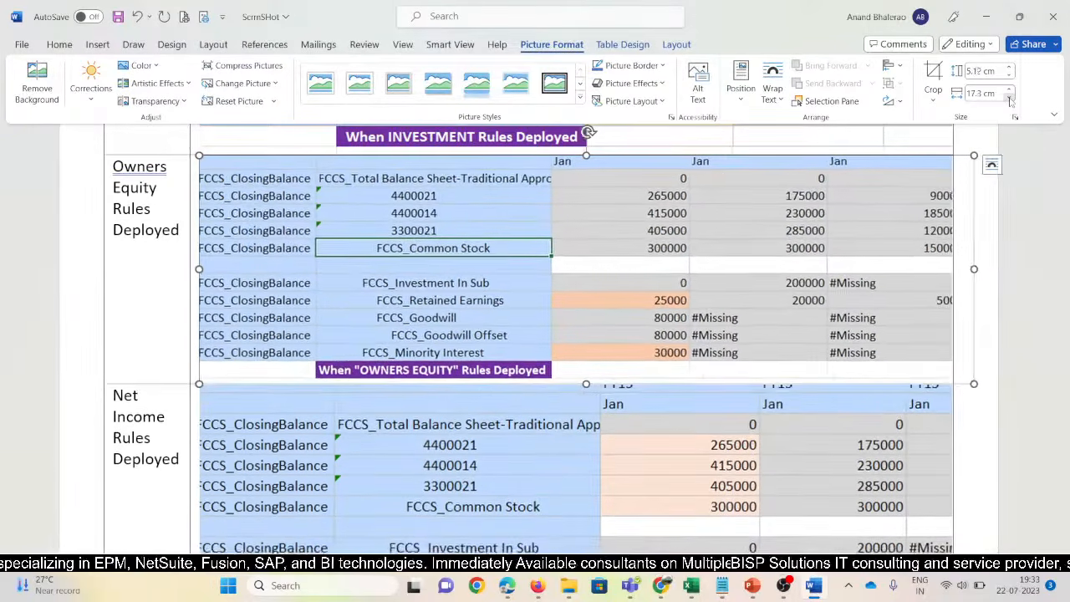
left_click(1009, 98)
left_click(1009, 98)
left_click(1009, 97)
left_click(1009, 97)
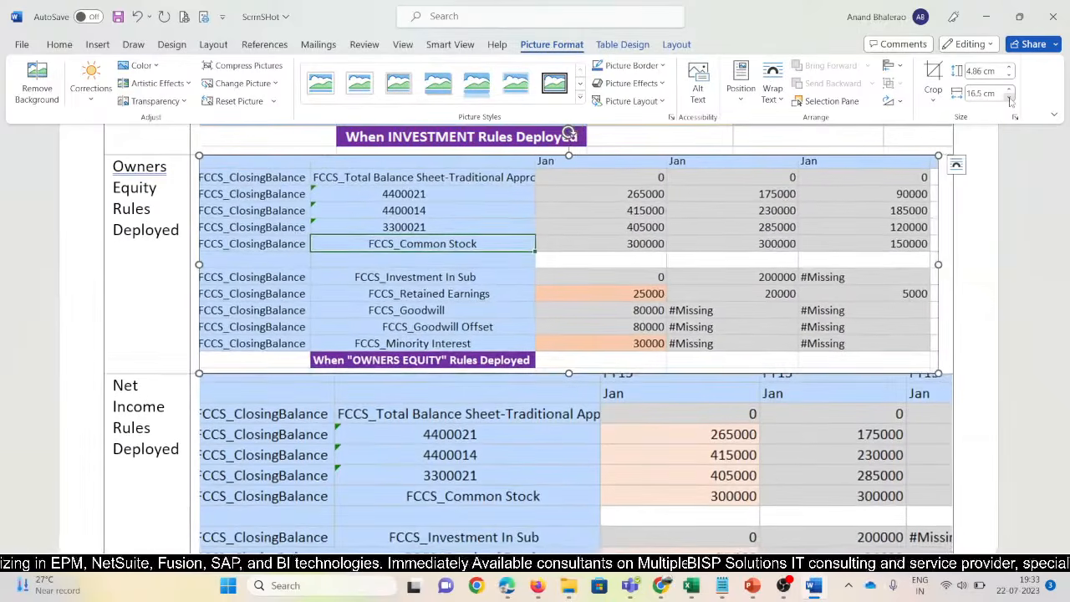
left_click(1009, 97)
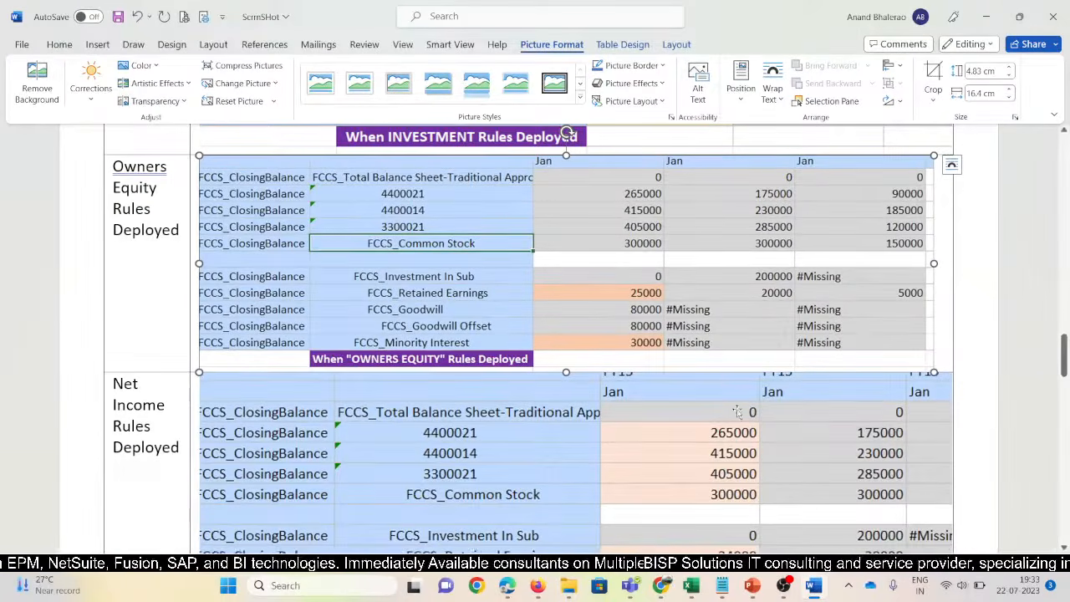
Set the Net Income and Investment Rules grid pictures to 16 cm wide
scroll(740, 409, "down", 3)
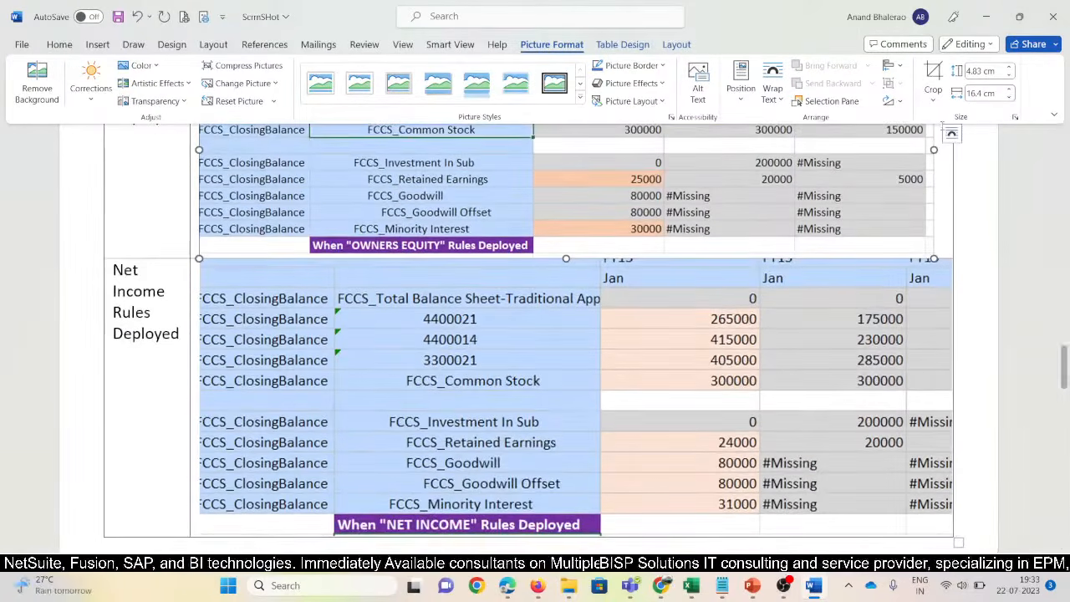
left_click(745, 364)
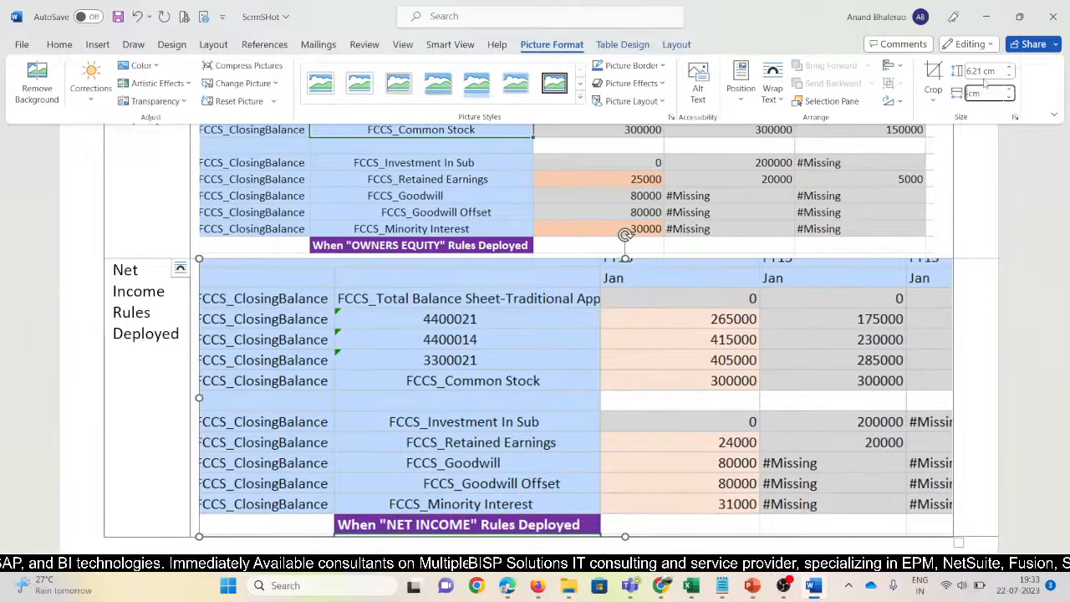
key("Return")
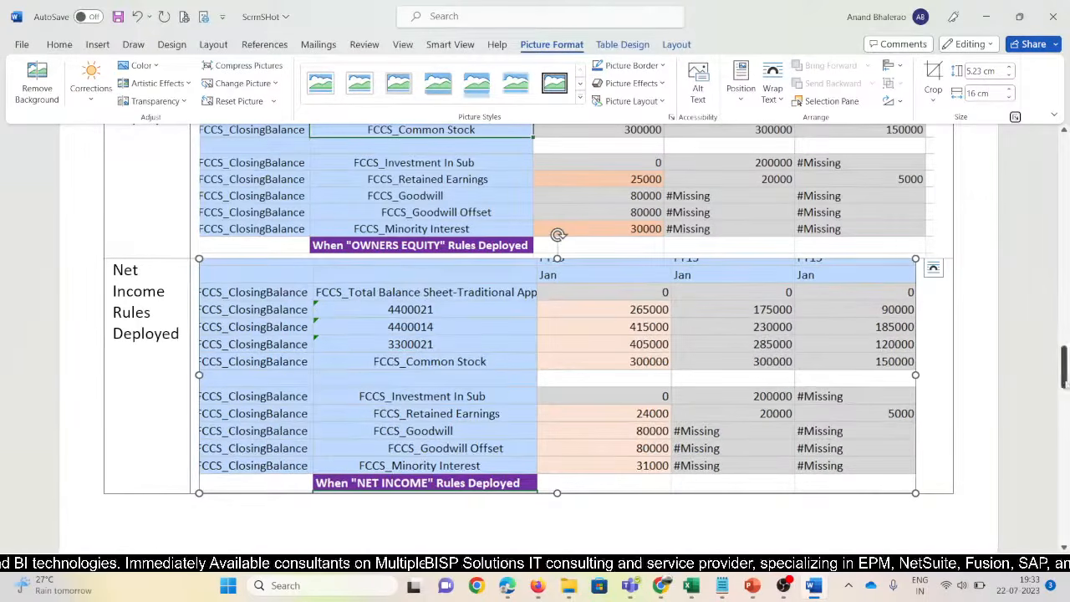
scroll(531, 393, "up", 8)
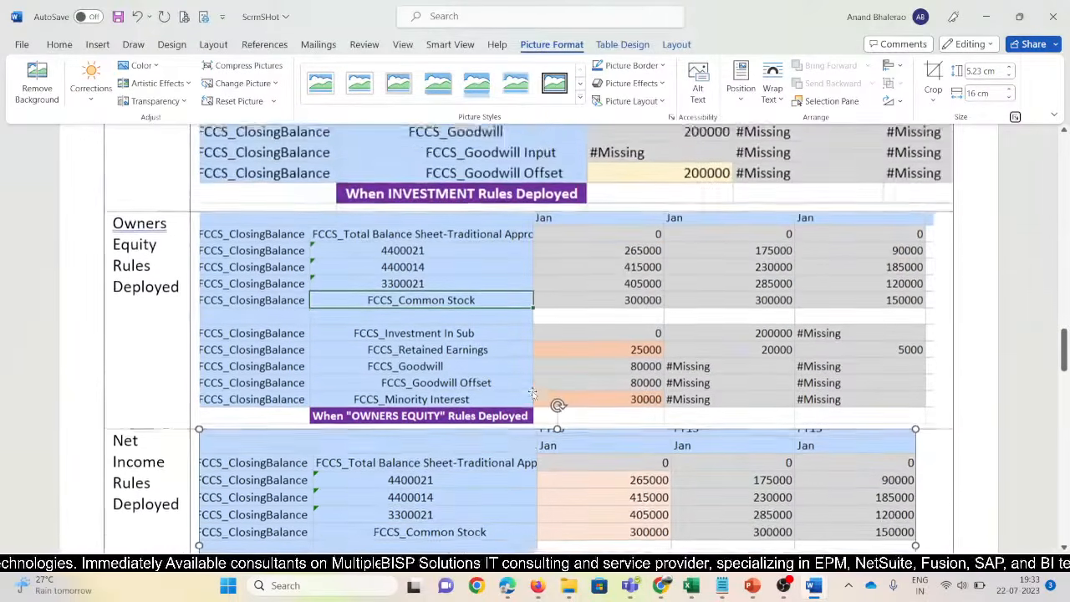
left_click(401, 294)
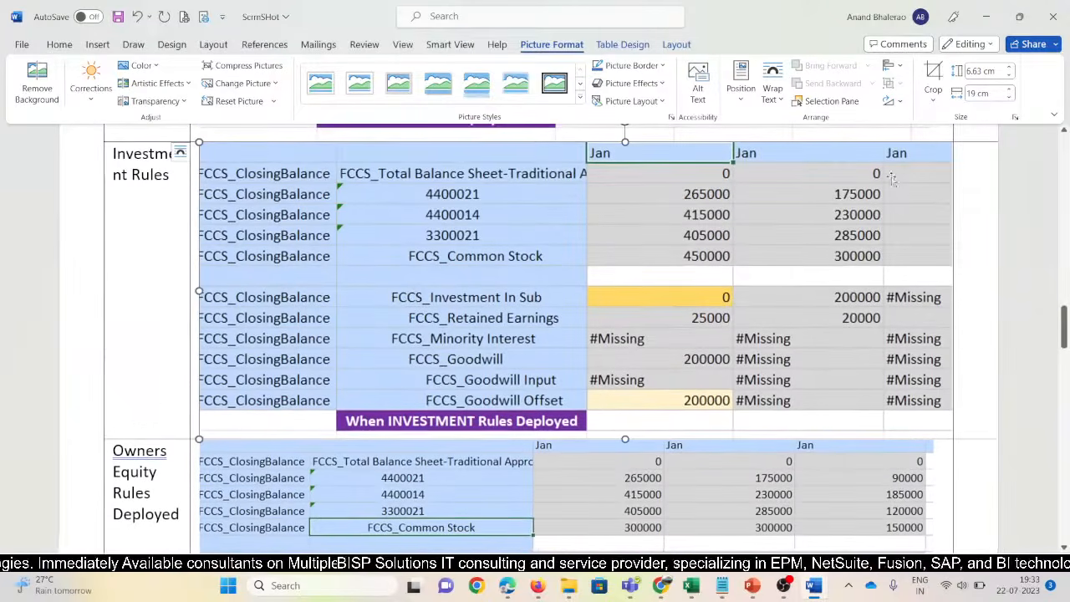
left_click(976, 94)
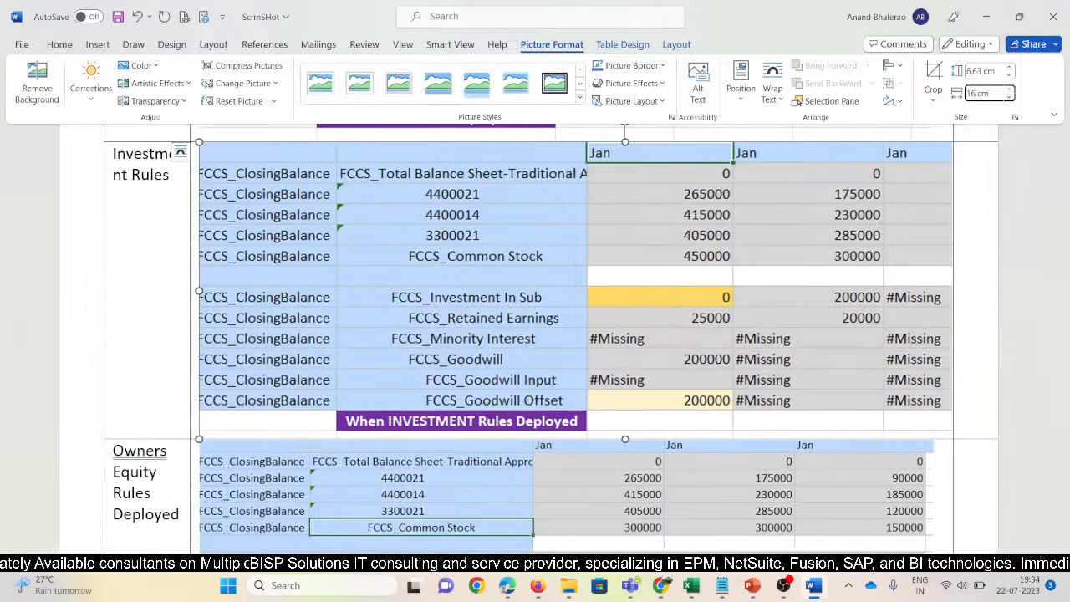
type("16 cm")
key("Return")
Make the NO Rules grid picture 16 cm wide by dropping its decimal part
scroll(657, 358, "up", 10)
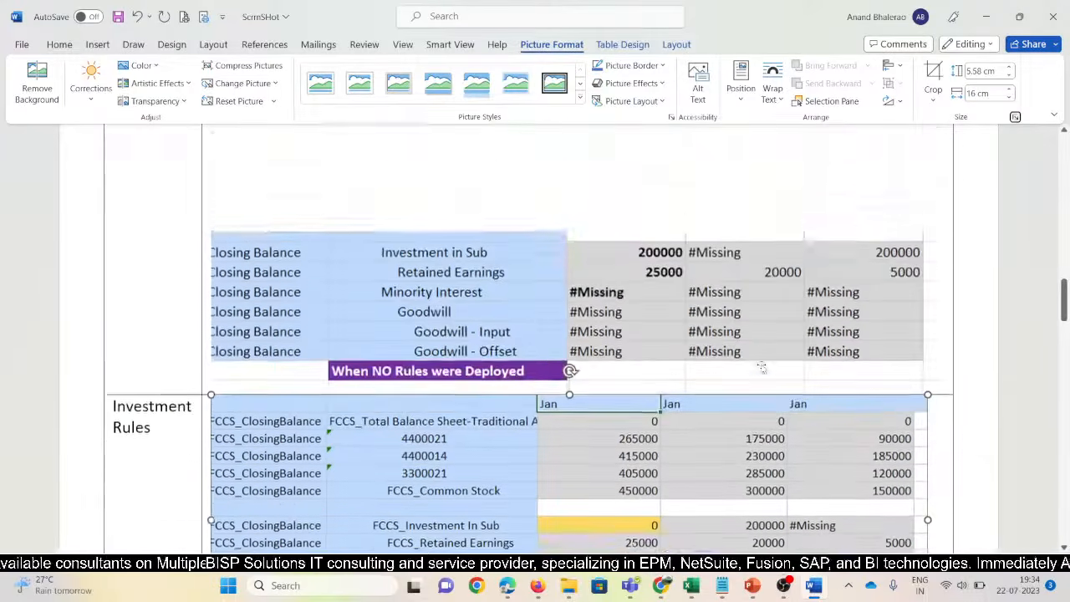
left_click(657, 357)
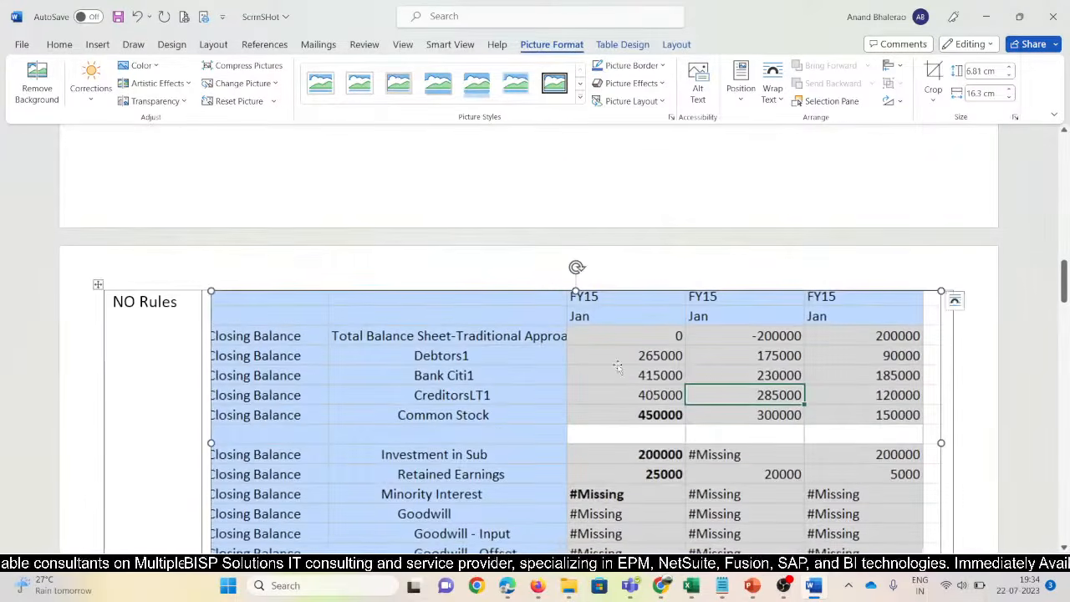
left_click(981, 93)
key("Right")
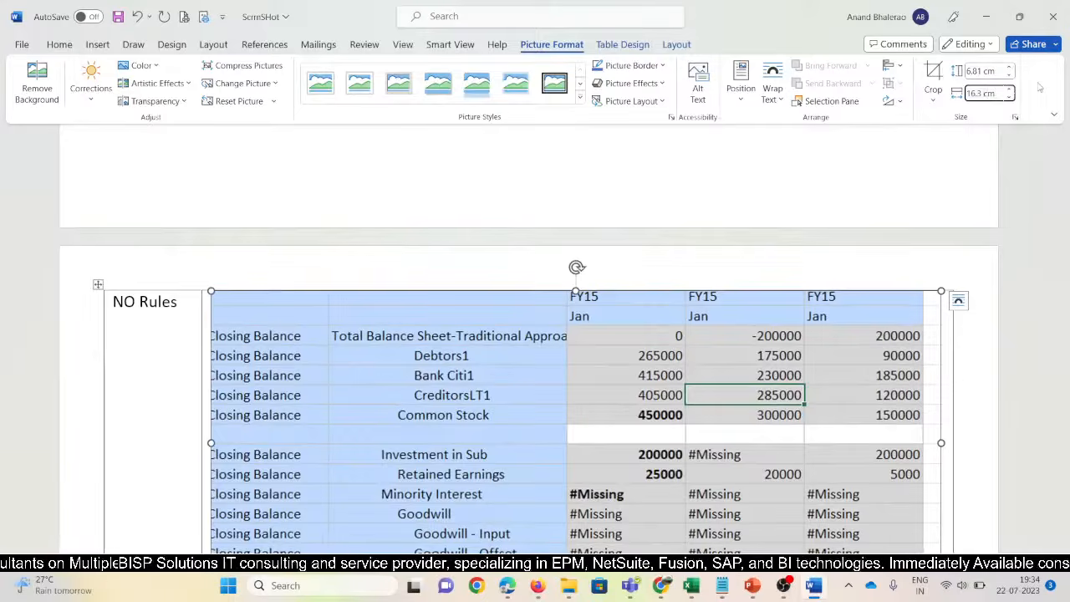
key("Left")
key("Left")
key("Left")
key("BackSpace")
key("Return")
scroll(121, 403, "down", 4)
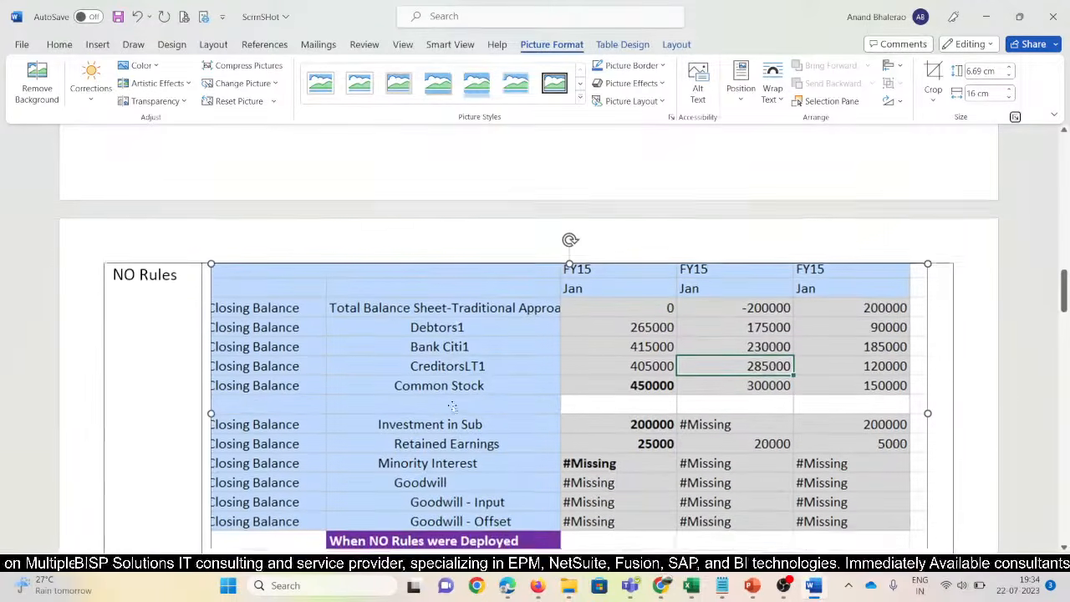
Review the table, checking the Investment Rules and Owners Equity grid pictures
left_click(158, 358)
scroll(167, 366, "down", 3)
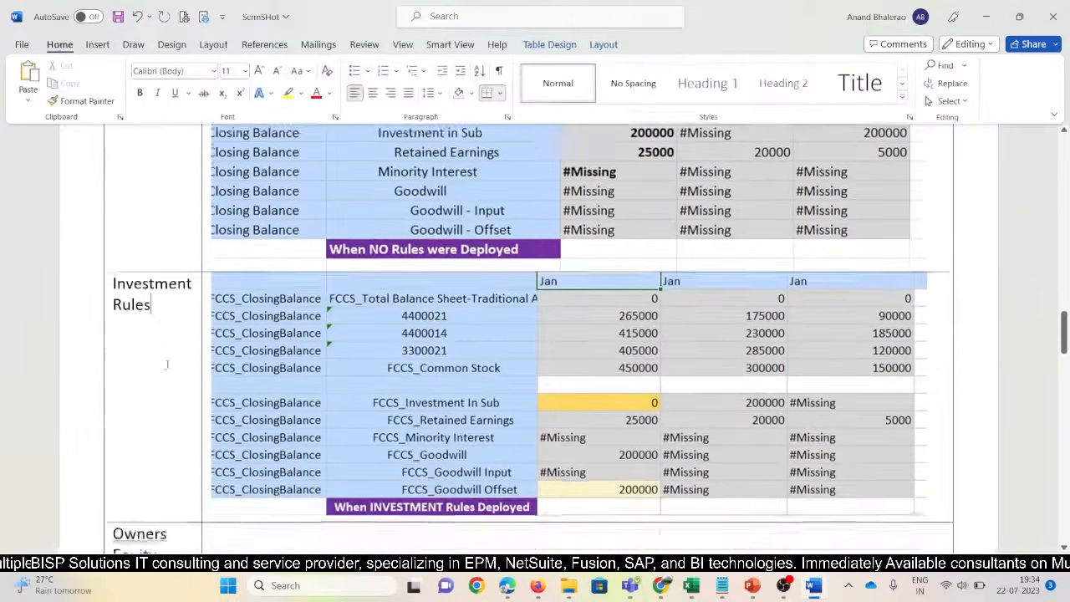
scroll(207, 387, "down", 3)
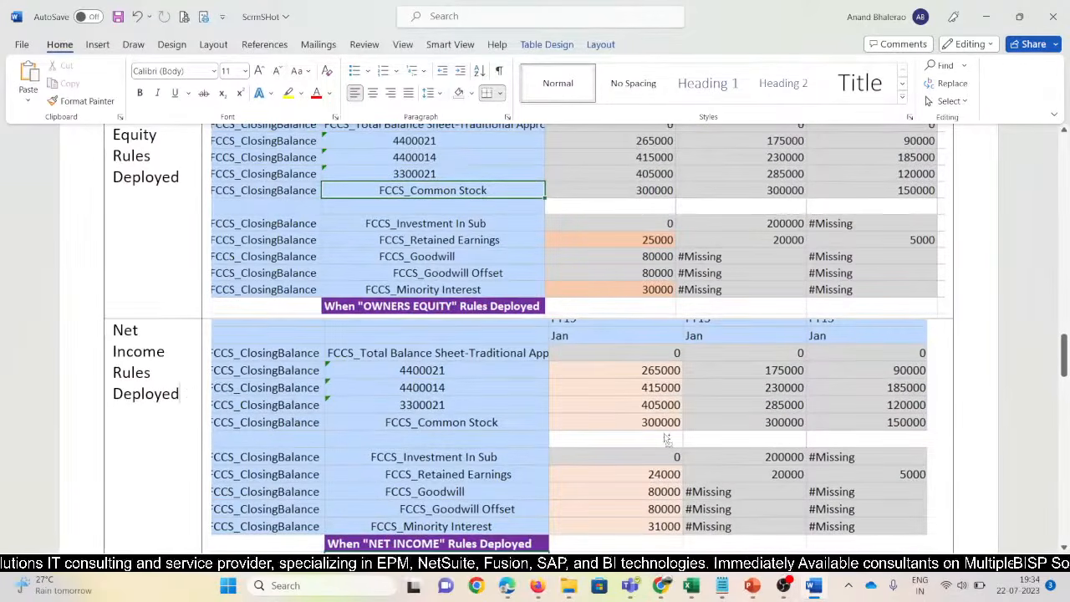
scroll(664, 433, "down", 1)
scroll(669, 435, "up", 2)
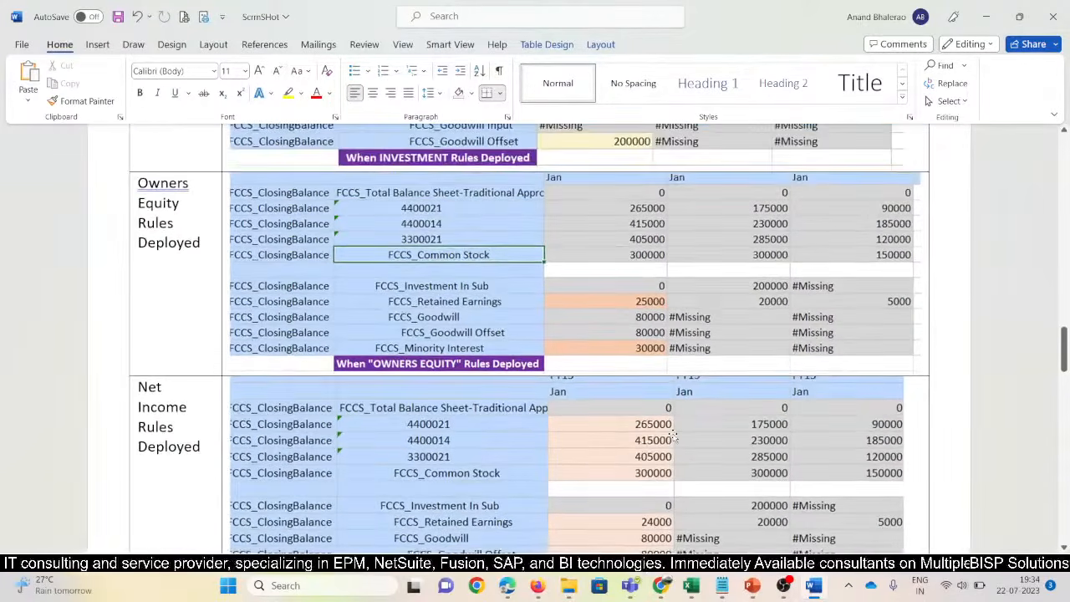
scroll(674, 437, "up", 8)
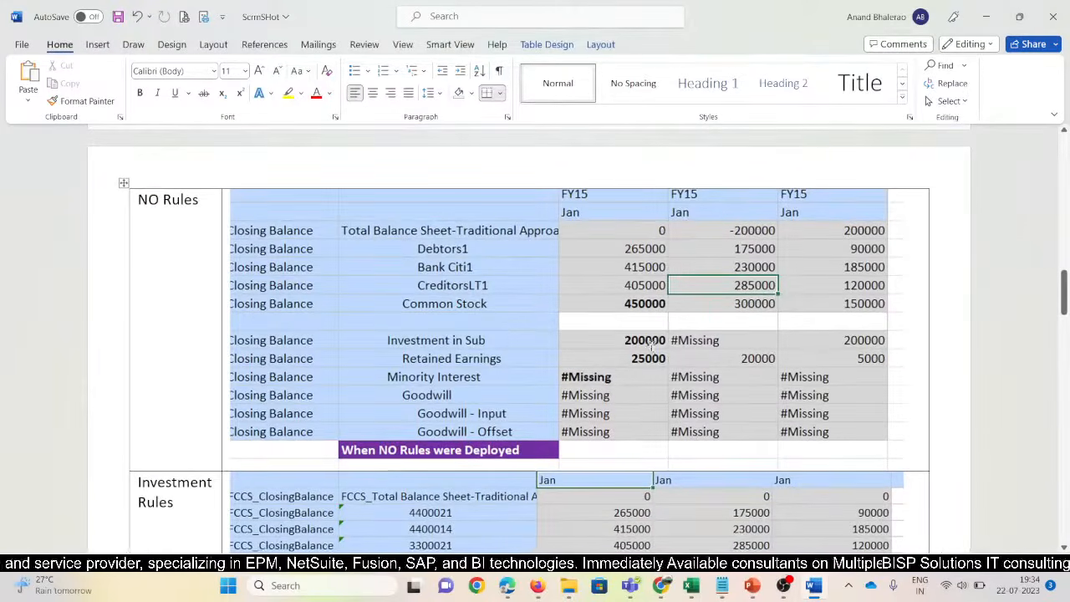
scroll(637, 421, "down", 3)
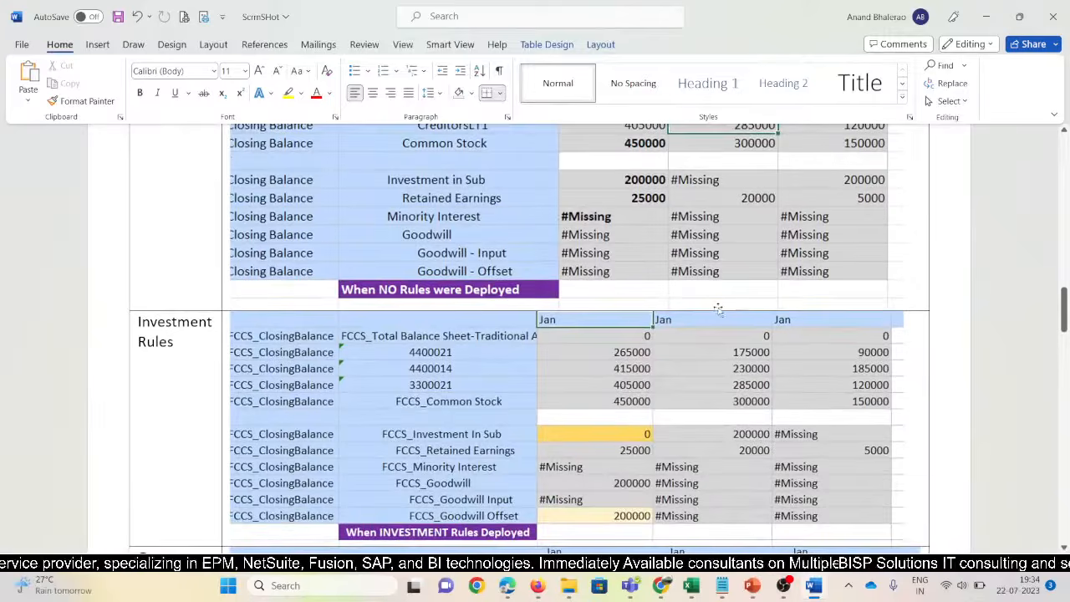
scroll(718, 309, "up", 3)
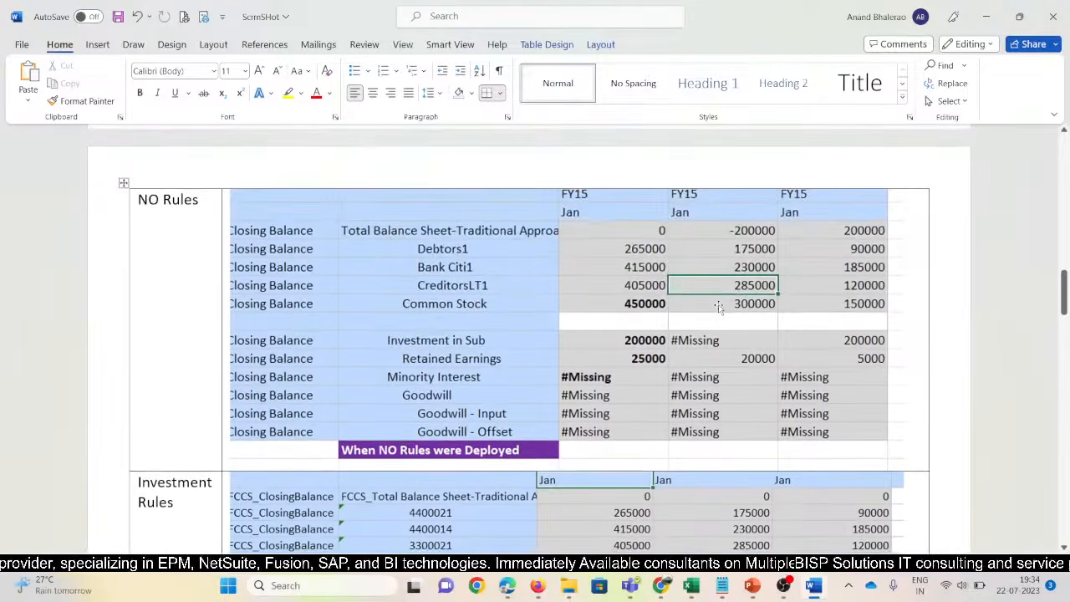
scroll(718, 308, "down", 3)
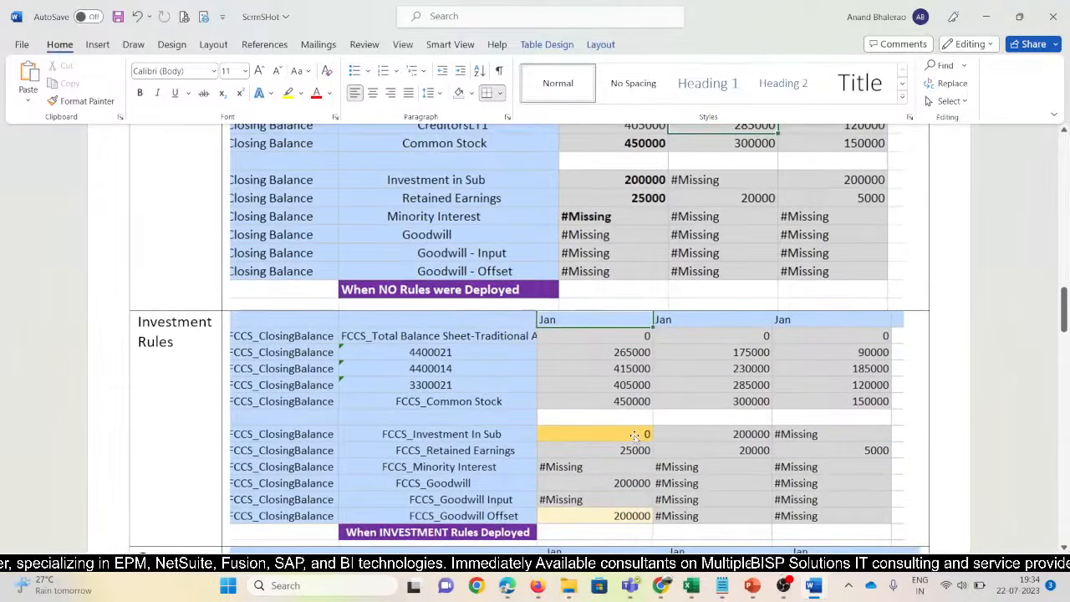
left_click(635, 436)
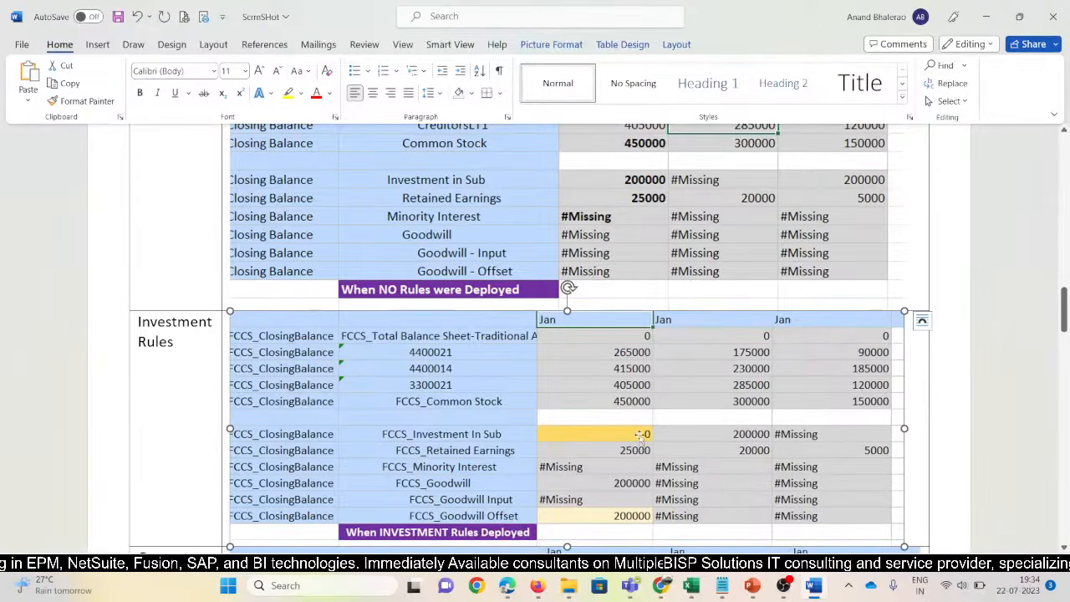
scroll(640, 435, "down", 4)
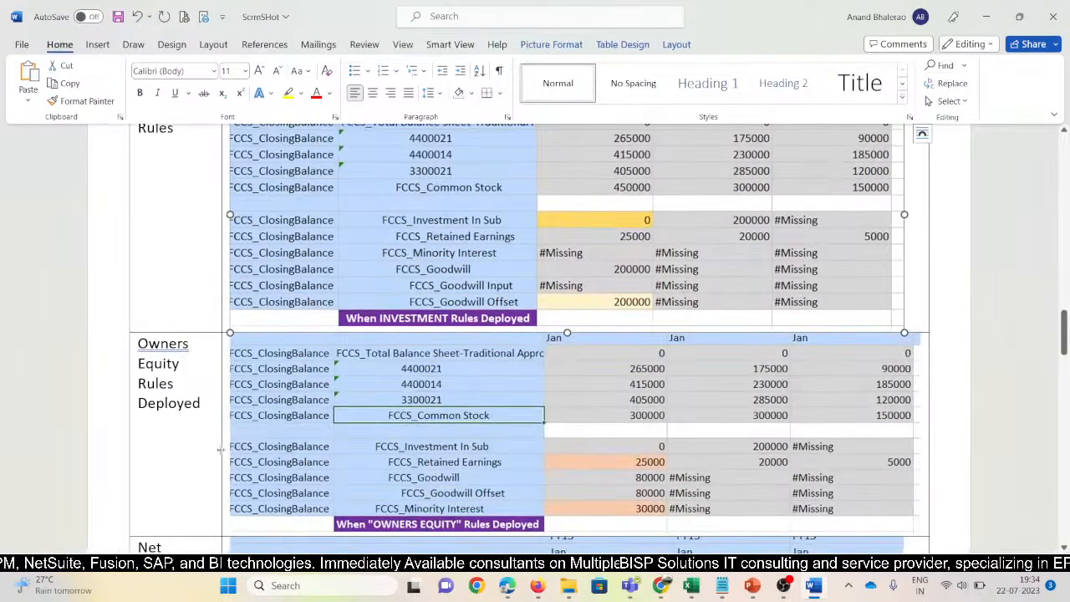
left_click(642, 421)
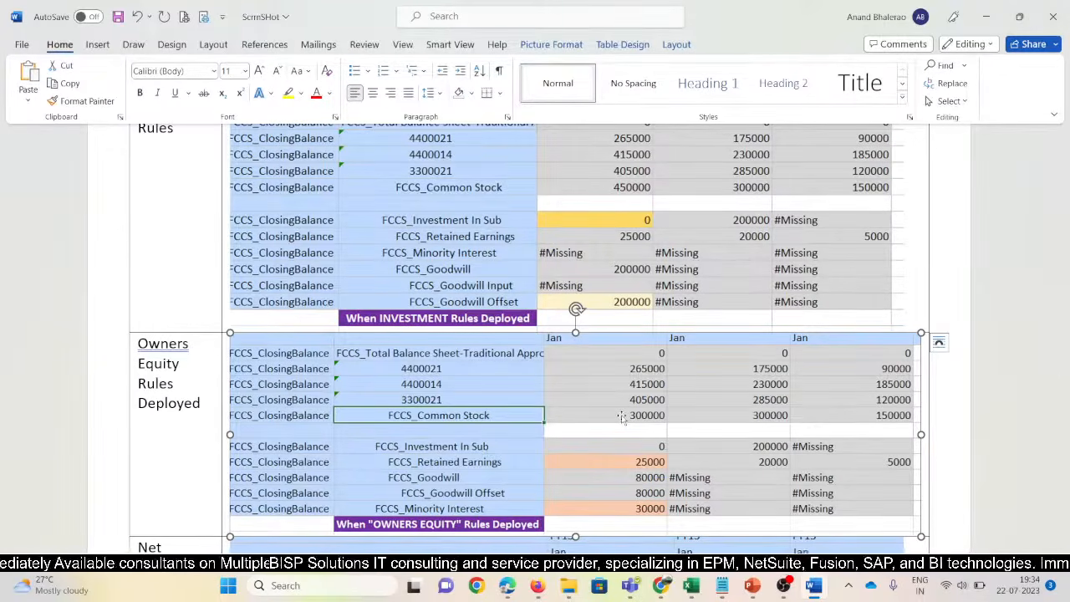
scroll(622, 417, "down", 3)
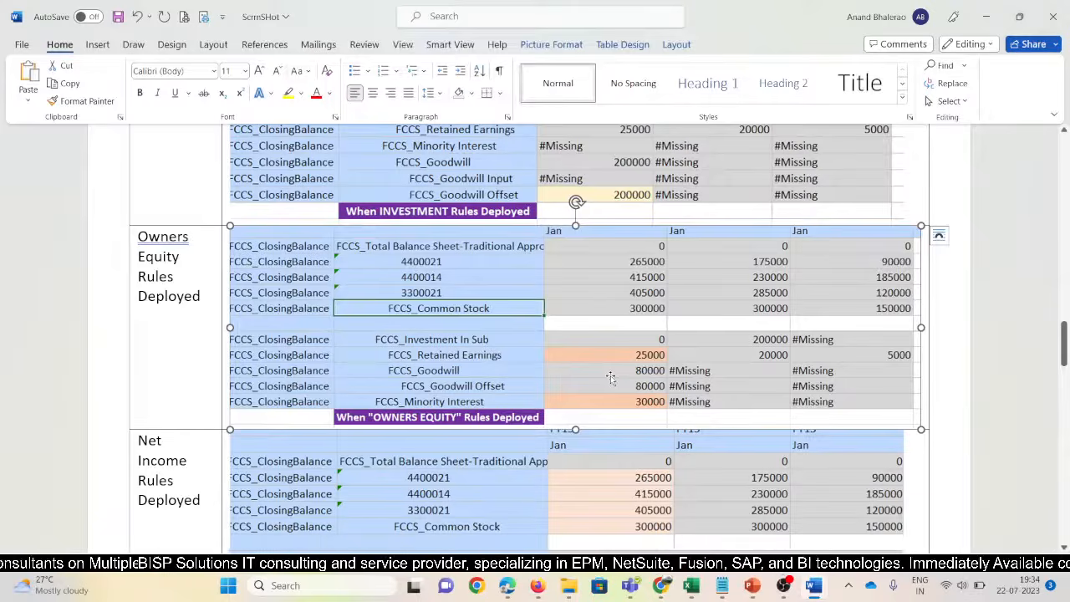
scroll(645, 412, "down", 3)
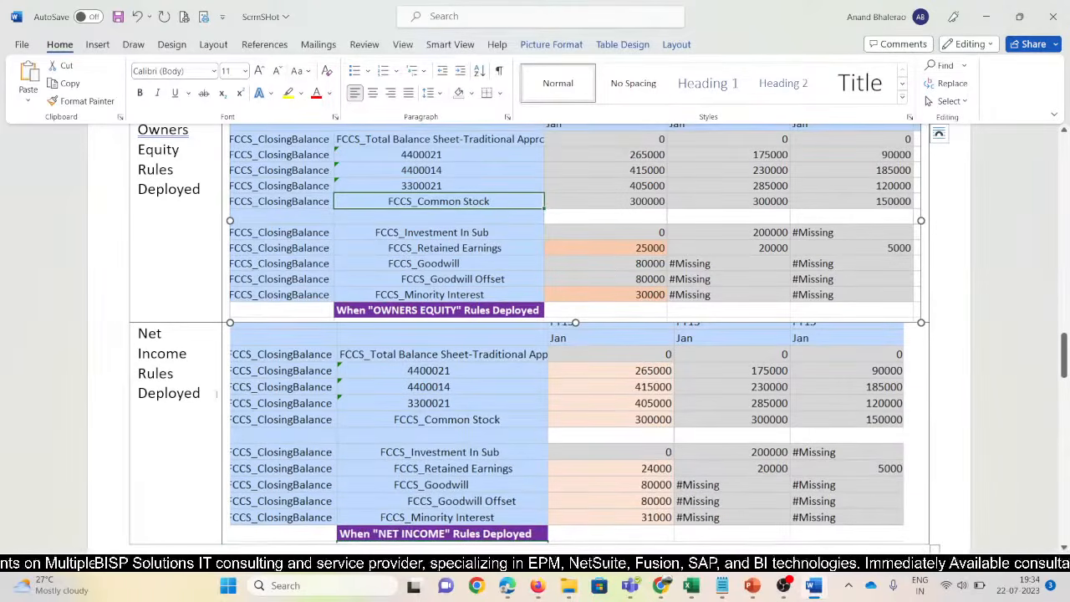
Check the Net Income label and the Net Income and Owners Equity pictures
left_click(211, 393)
left_click_drag(202, 392, 142, 333)
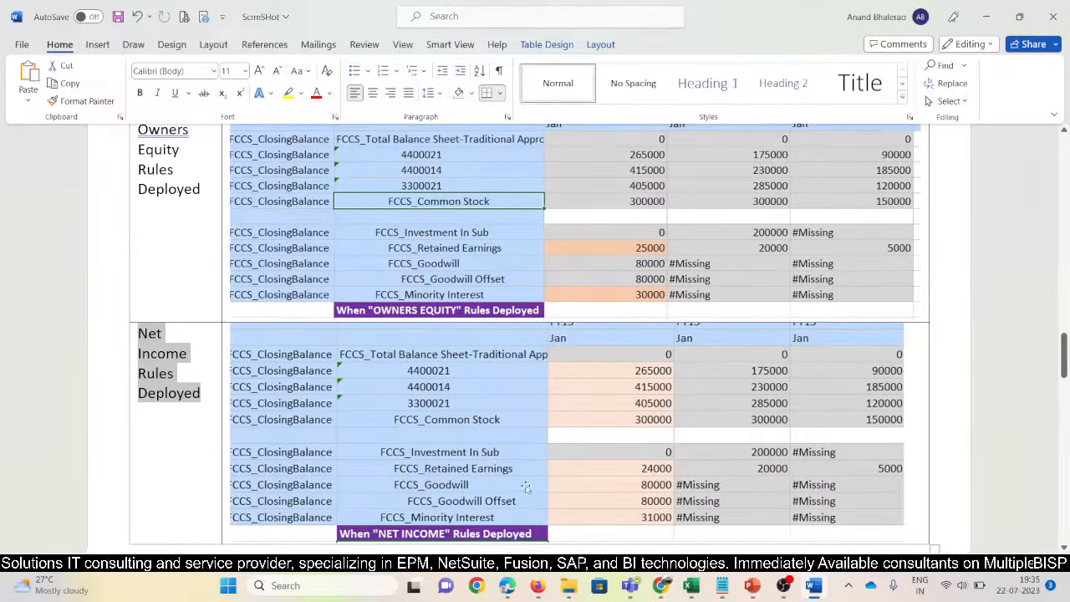
left_click(659, 475)
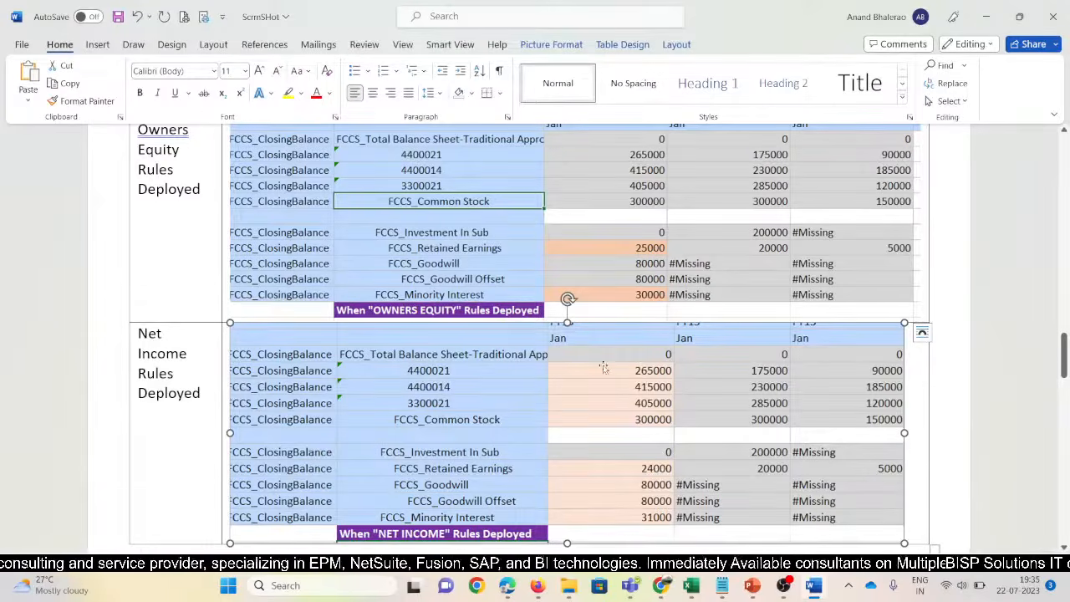
scroll(599, 366, "up", 2)
left_click(595, 361)
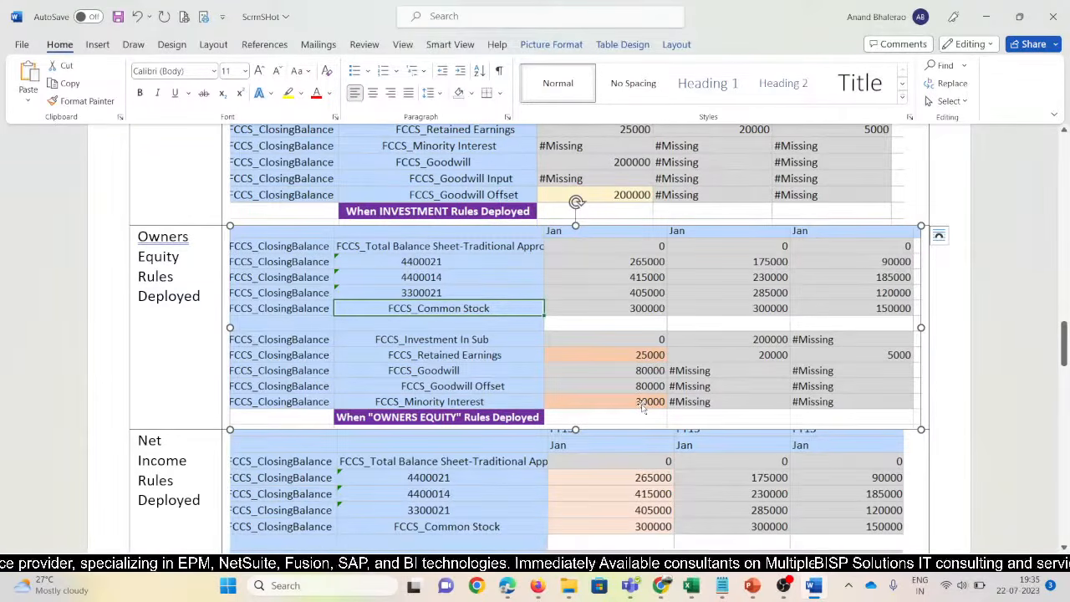
scroll(642, 406, "up", 10)
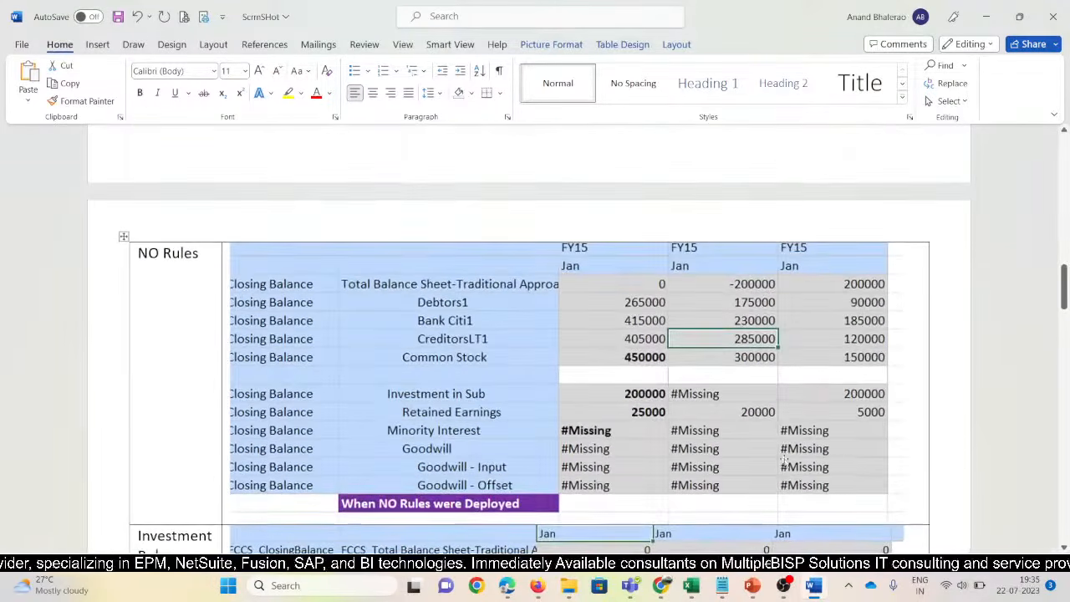
Save the ScrnShot document and scroll to the end of the table
left_click(118, 16)
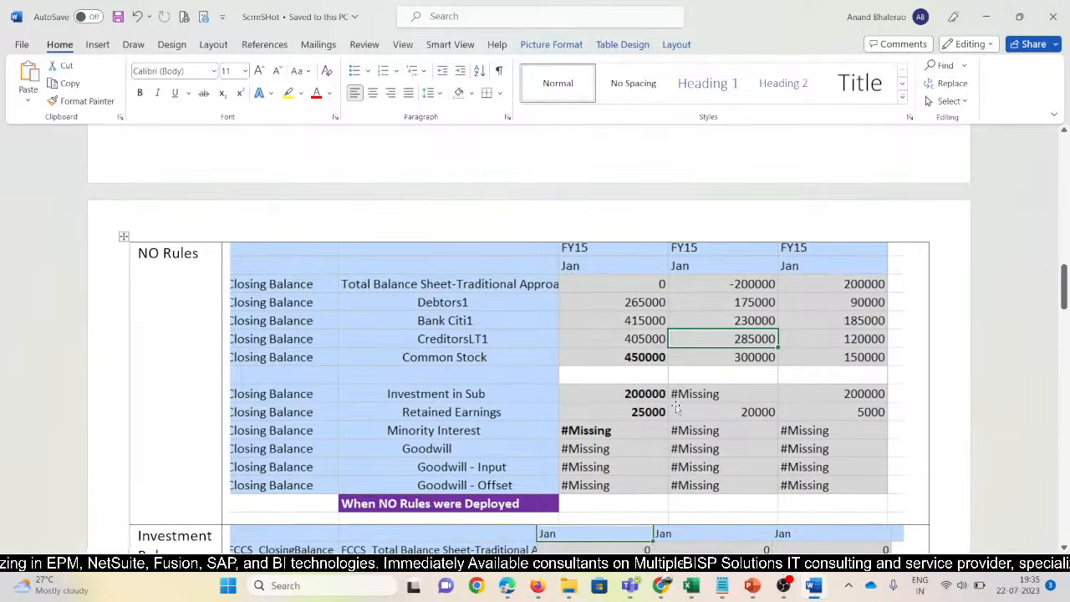
scroll(675, 407, "down", 5)
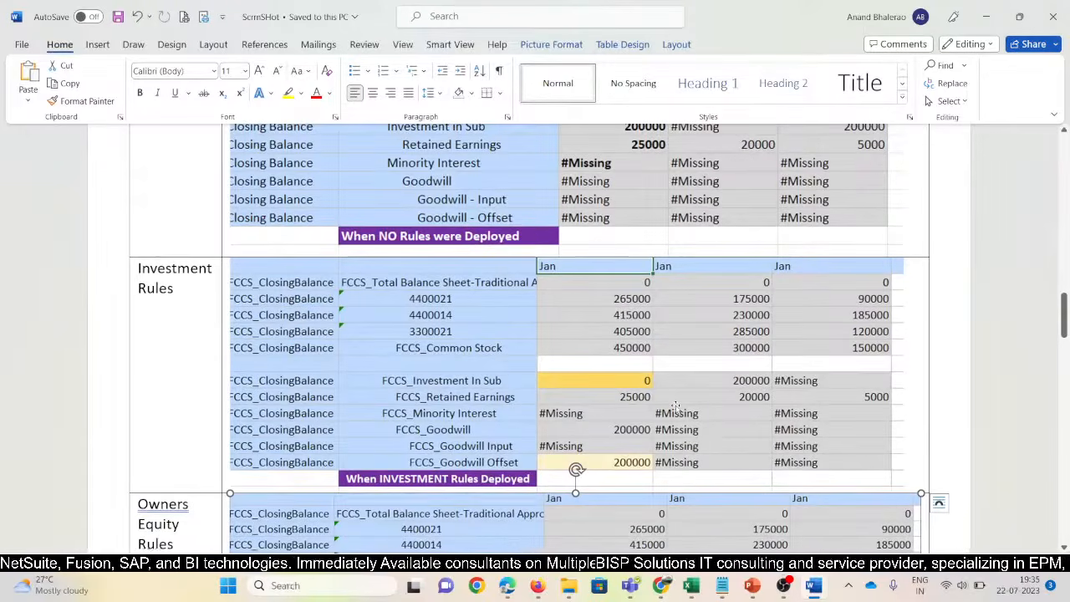
scroll(675, 407, "down", 9)
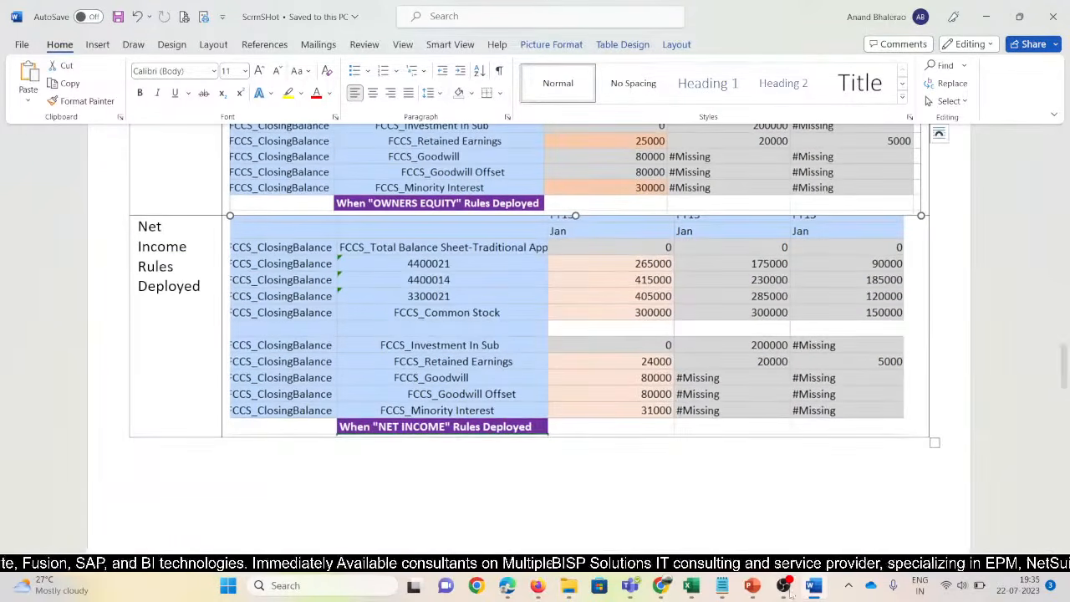
Bring up the SeededRules_Final deck on its Seeded Rules - Consolidation slide
mouse_move(752, 586)
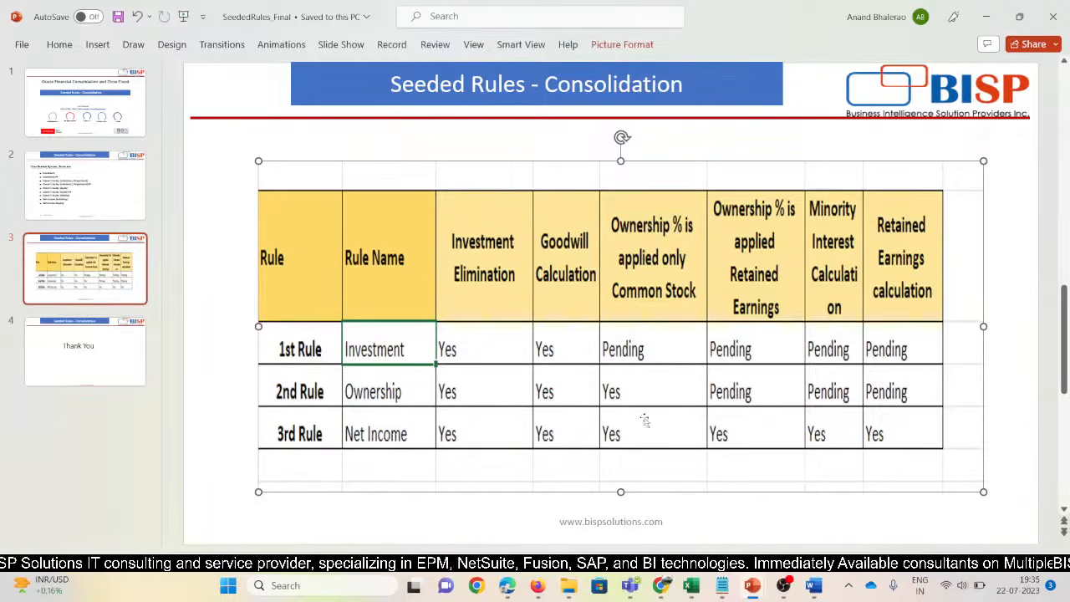
In Support_Webinar_File, copy 'Pending' from I13 into H13 for the 1st Rule Goodwill Calculation
mouse_move(694, 588)
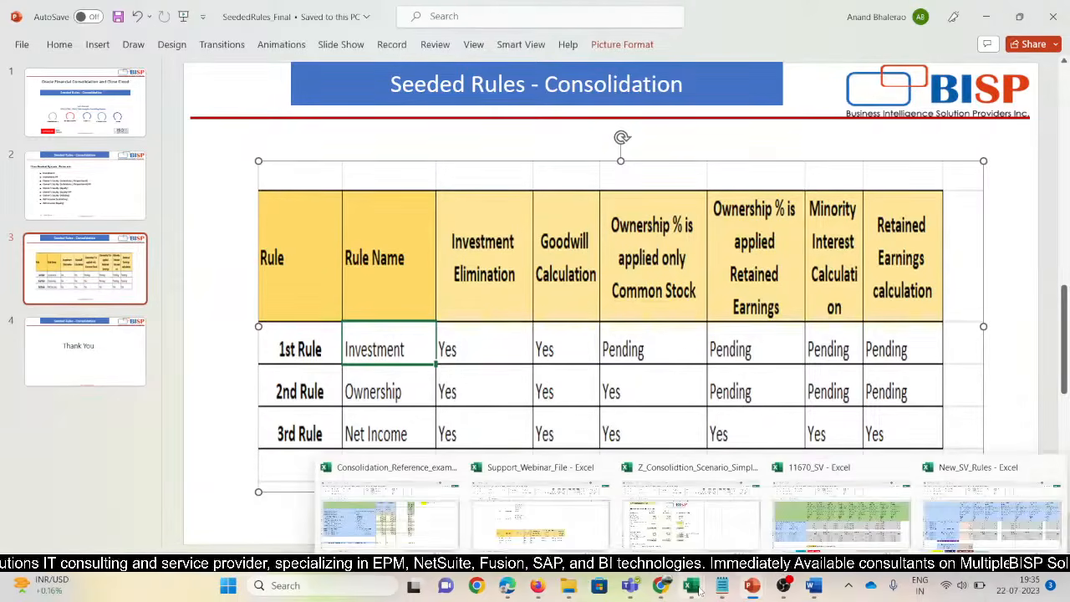
left_click(497, 542)
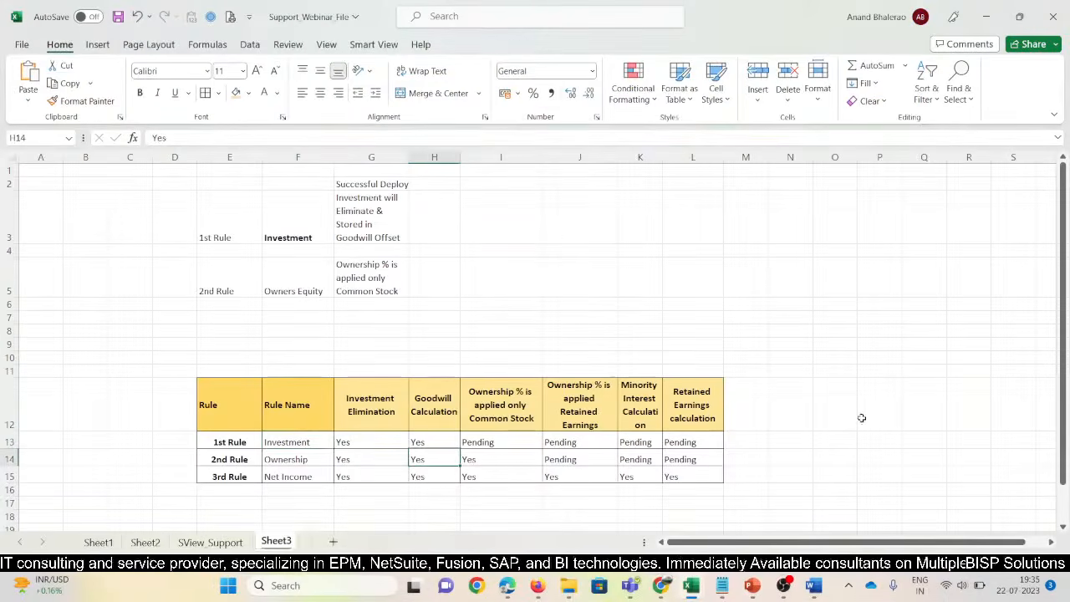
key("Up")
key("Right")
key("Left")
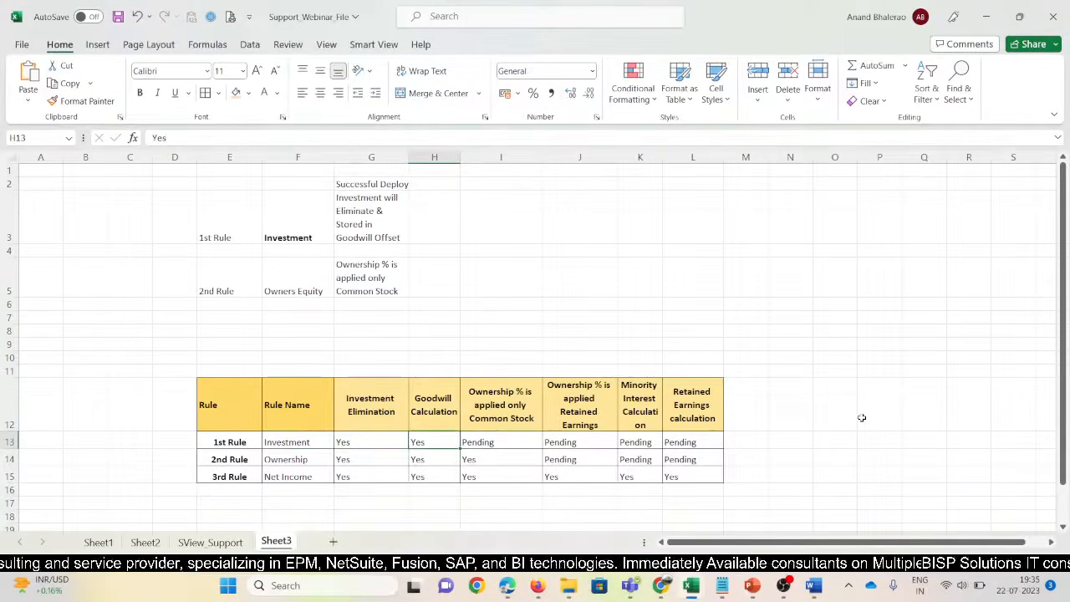
key("Right")
key("ctrl+c")
key("Left")
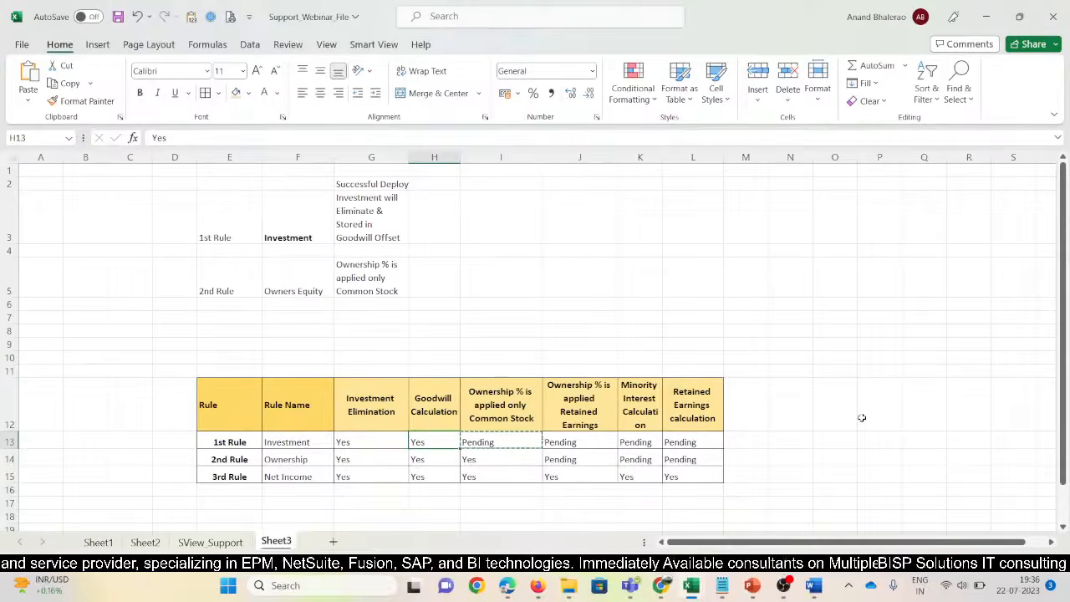
key("Return")
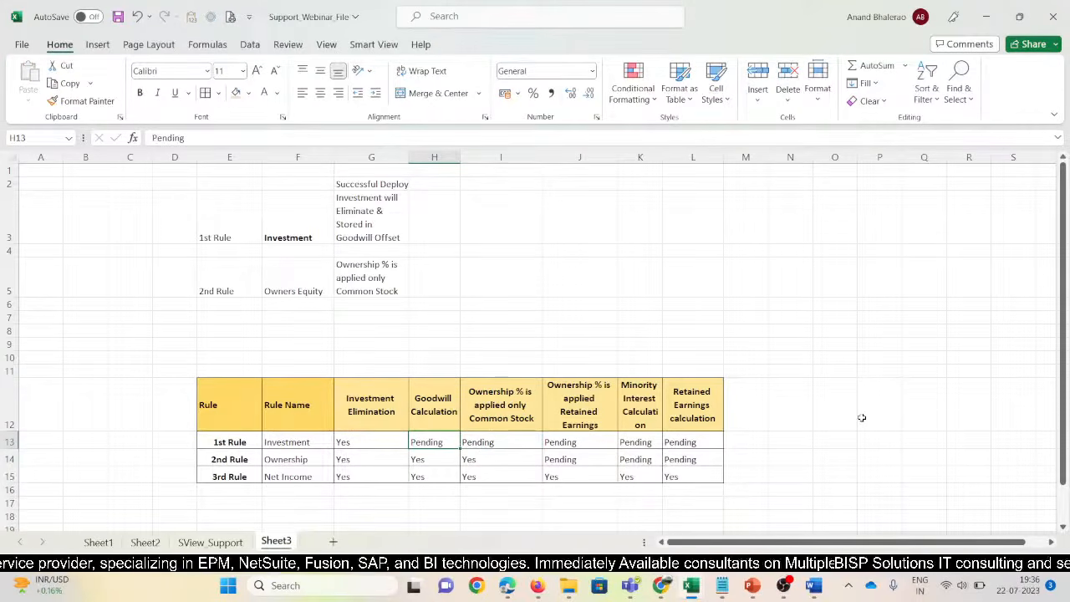
key("Down")
key("Up")
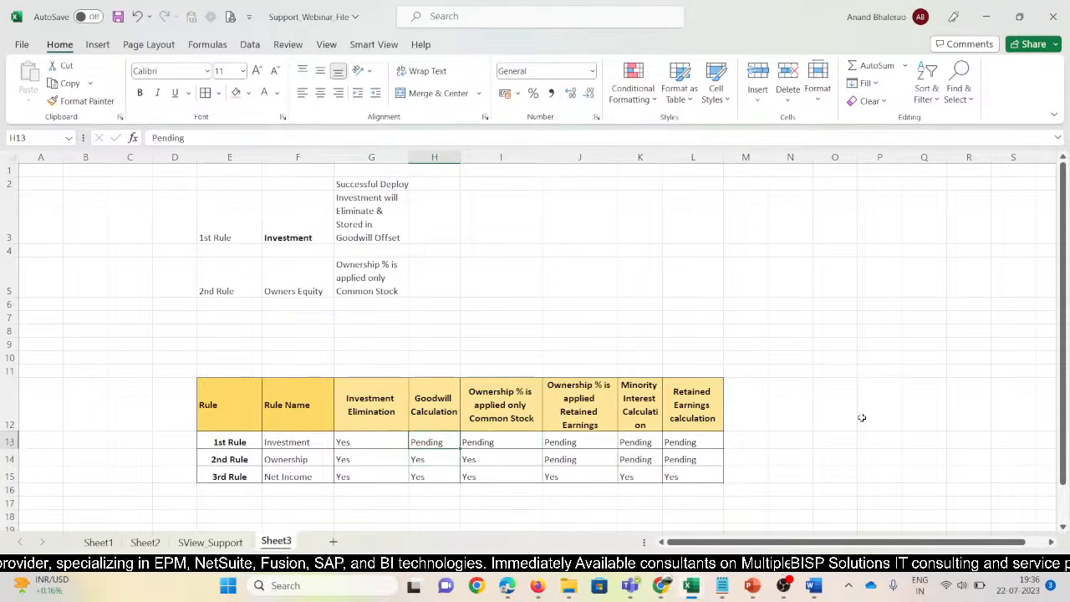
key("Down")
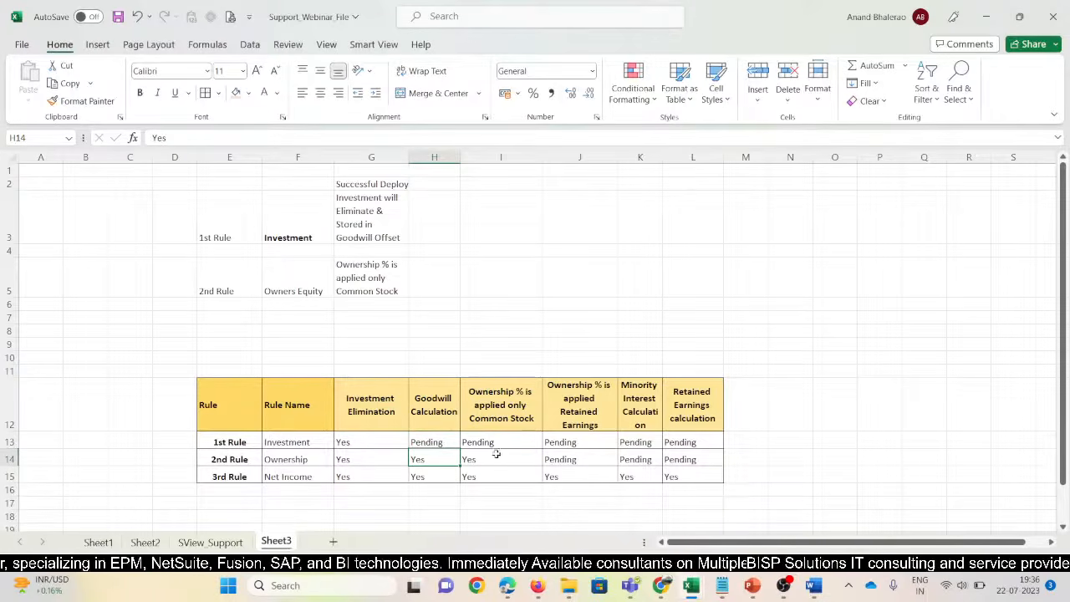
Copy the seeded-rules table E12:L15 and return to PowerPoint
left_click_drag(225, 391, 675, 469)
key("ctrl+c")
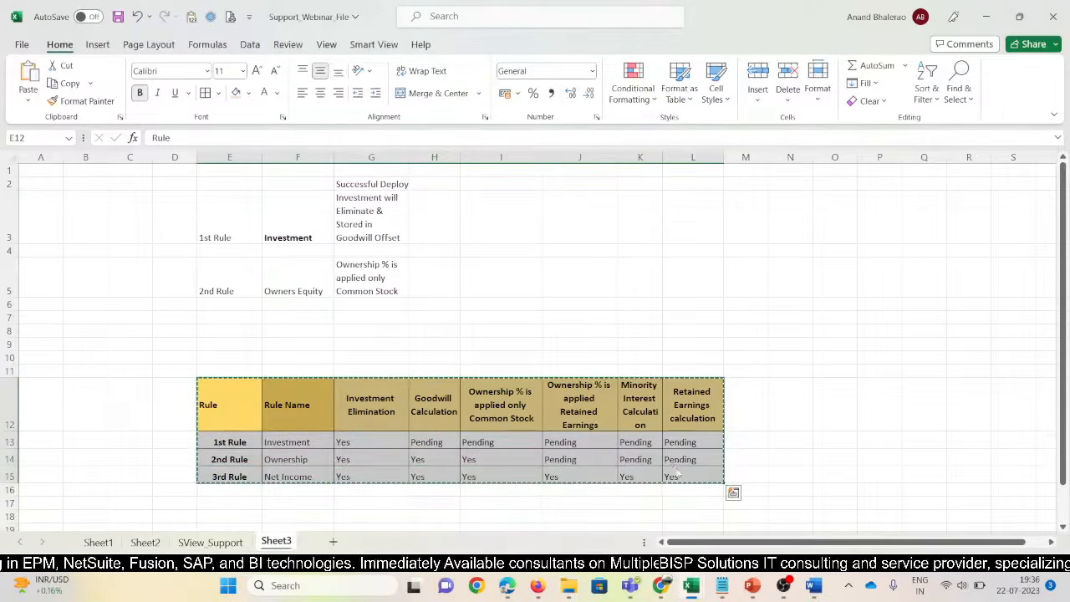
key("alt+Tab")
Delete the old rule table and paste the updated table into a new text box as a picture
key("Delete")
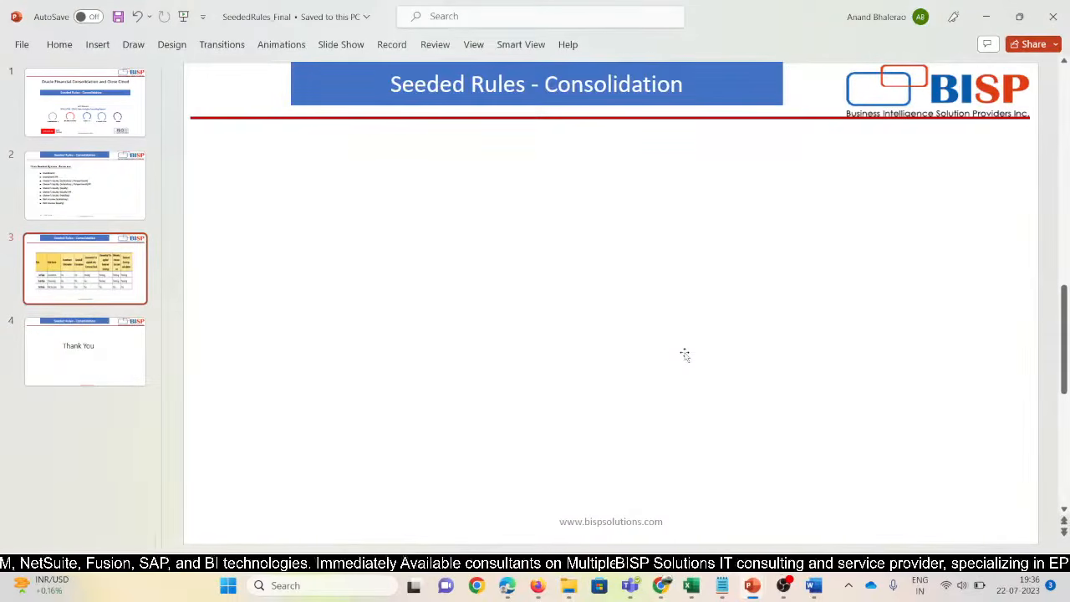
key("ctrl+v")
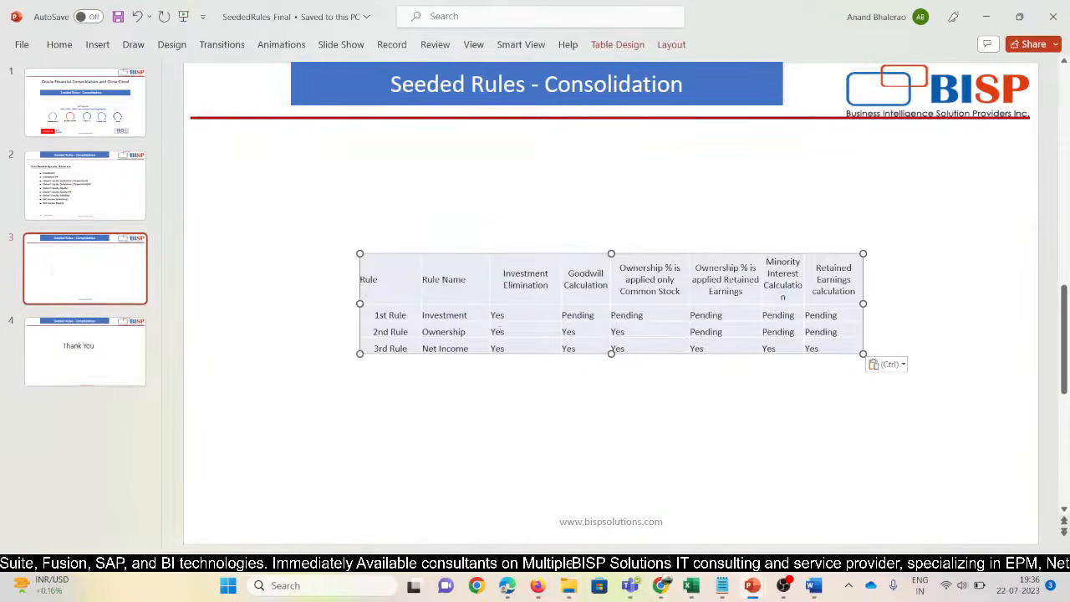
key("Delete")
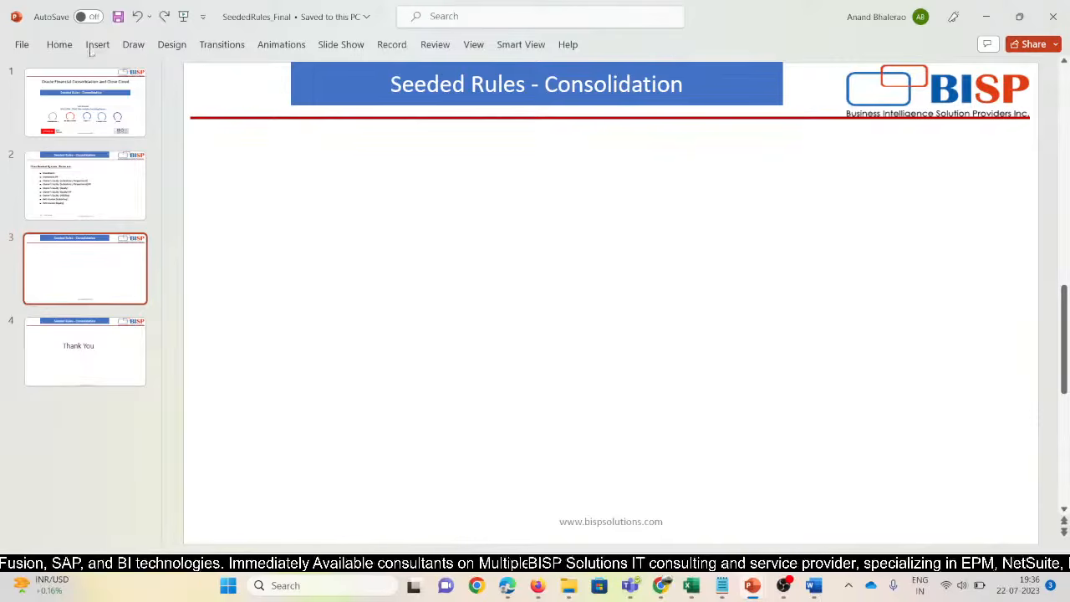
left_click(93, 50)
left_click(344, 219)
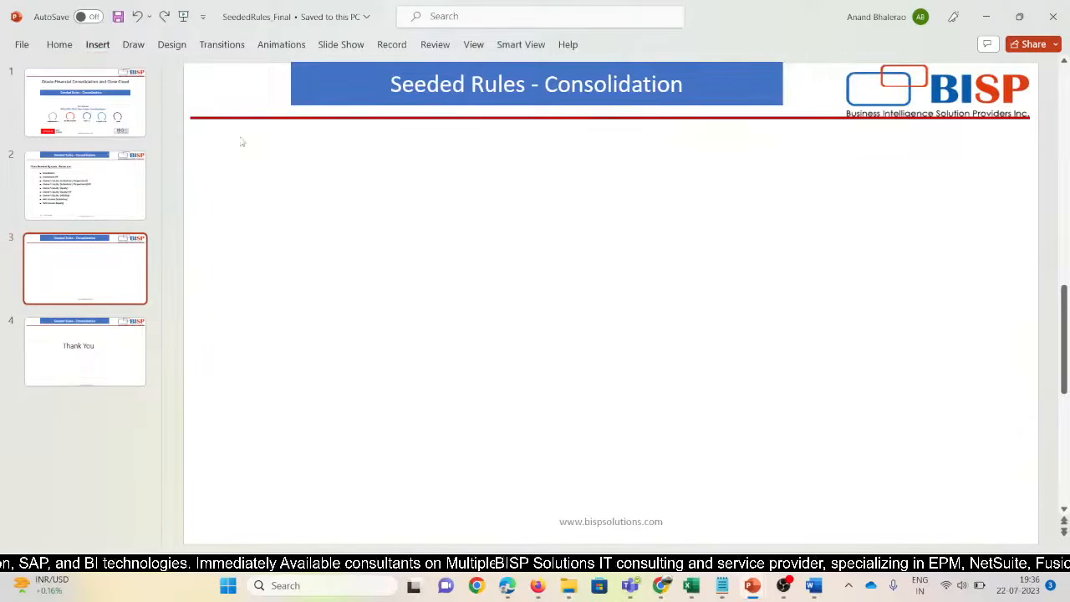
left_click(95, 47)
left_click(644, 93)
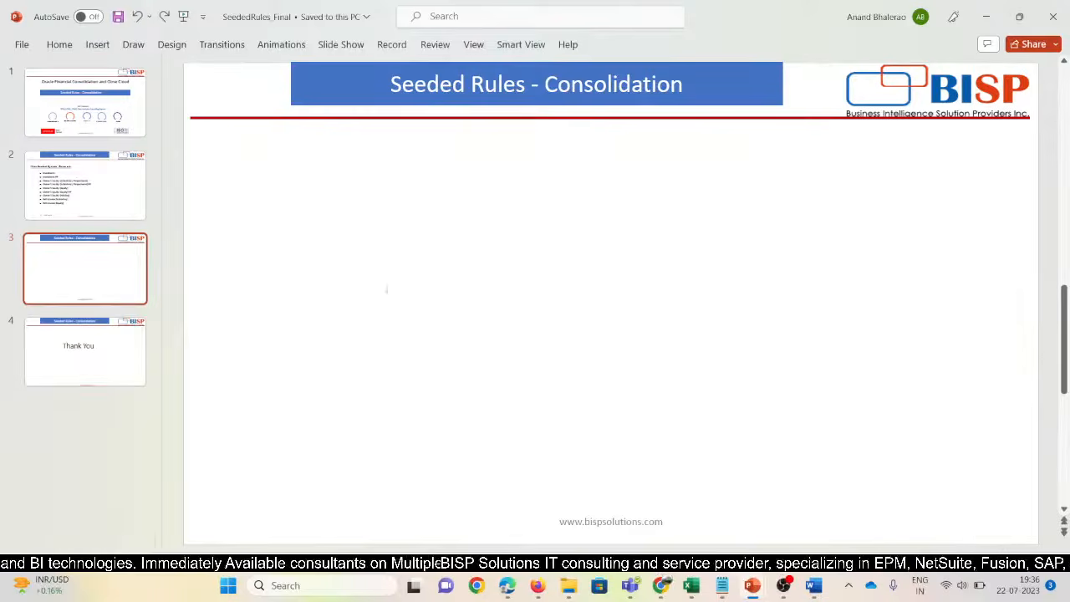
left_click_drag(263, 165, 935, 455)
right_click(365, 217)
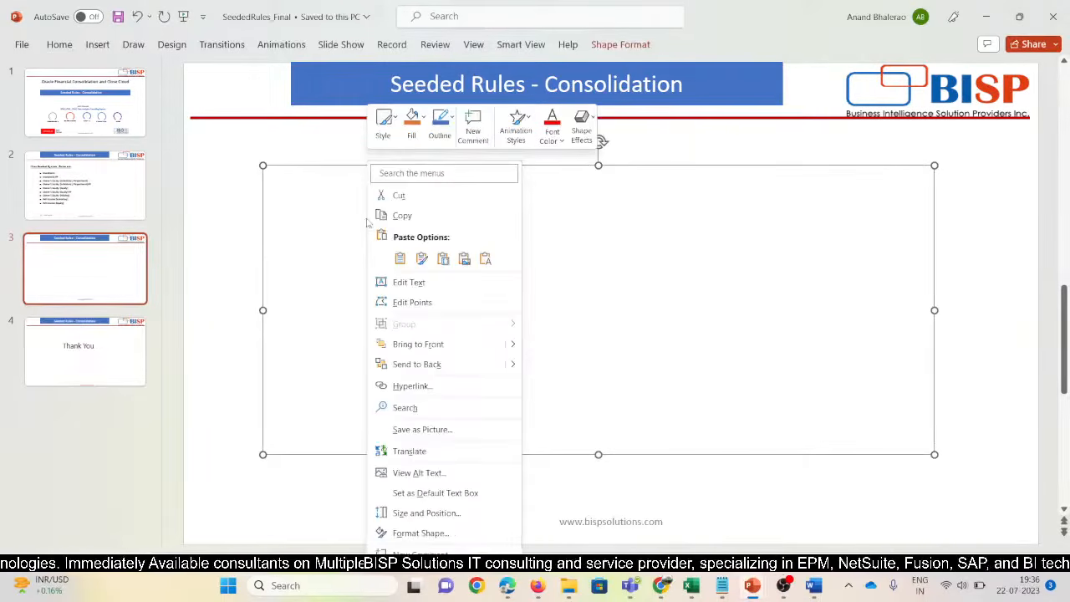
left_click(462, 258)
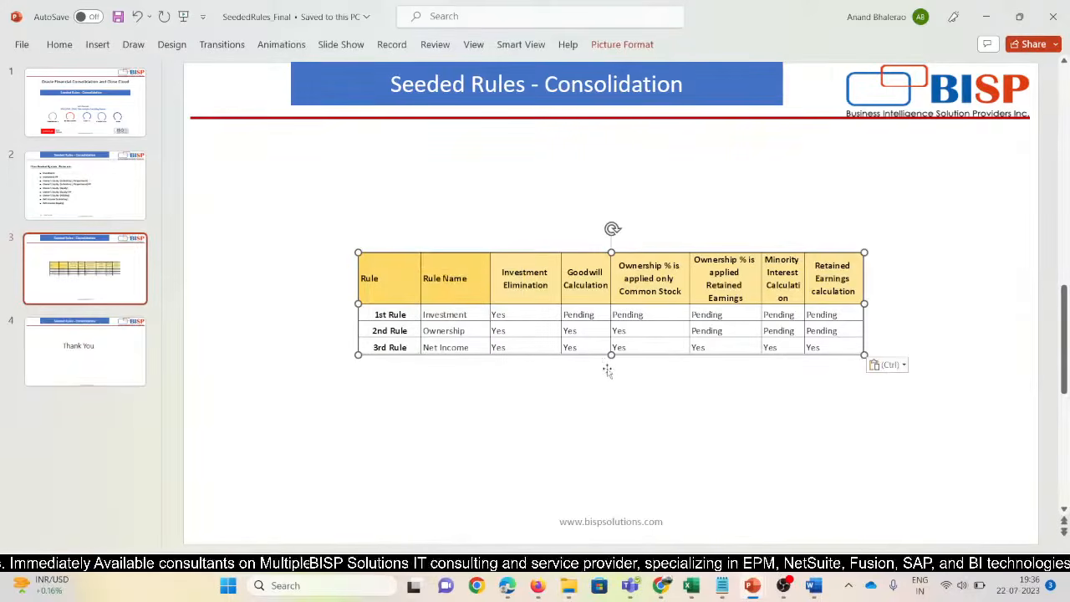
Stretch the table picture taller and wider to span the slide body
left_click_drag(611, 355, 608, 460)
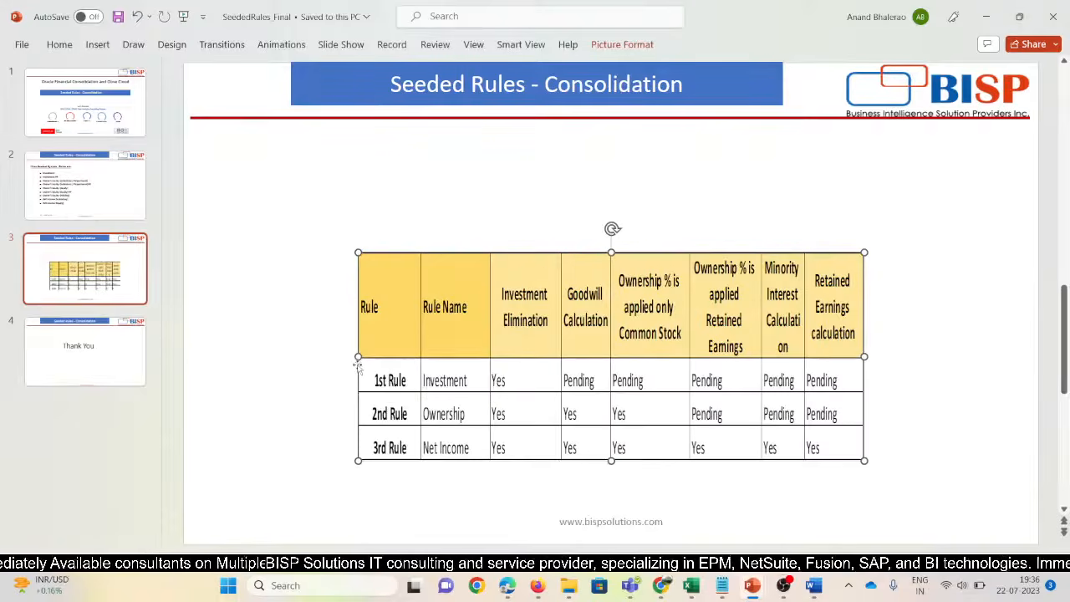
left_click_drag(357, 356, 270, 357)
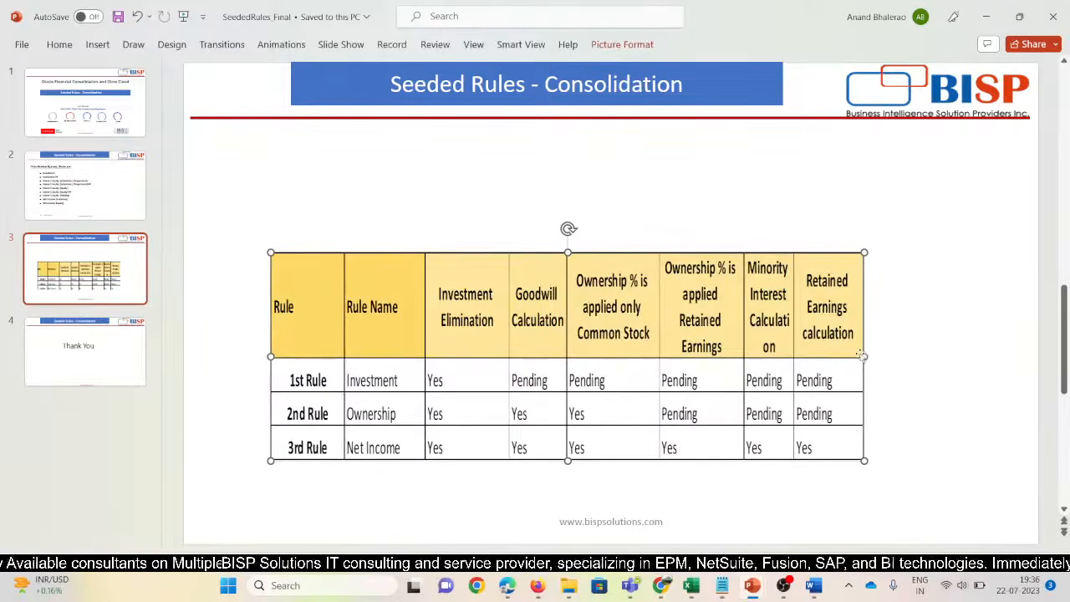
left_click_drag(865, 356, 930, 357)
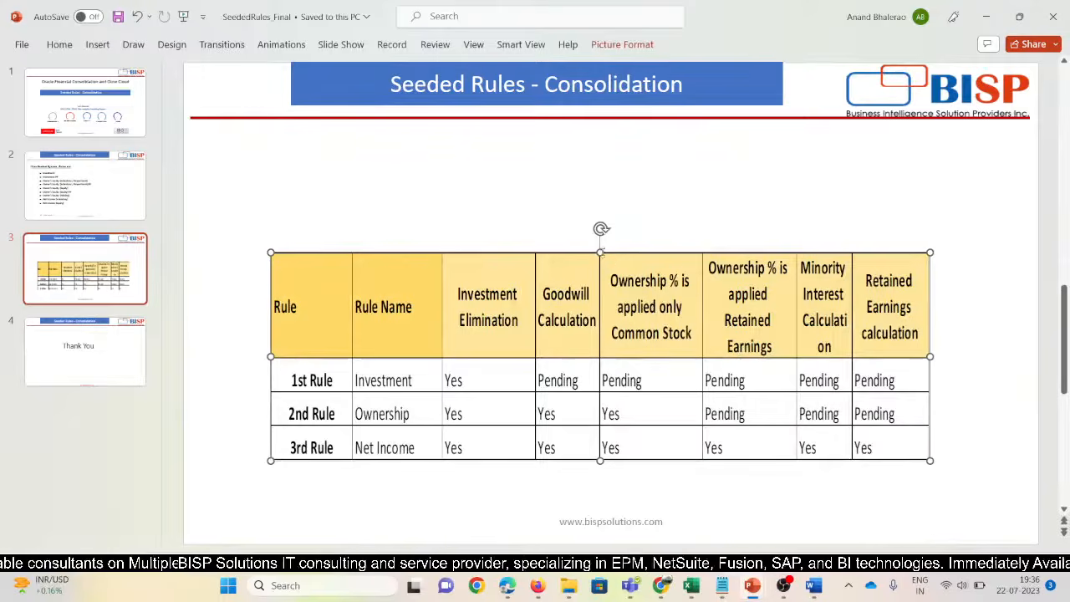
left_click_drag(600, 251, 588, 182)
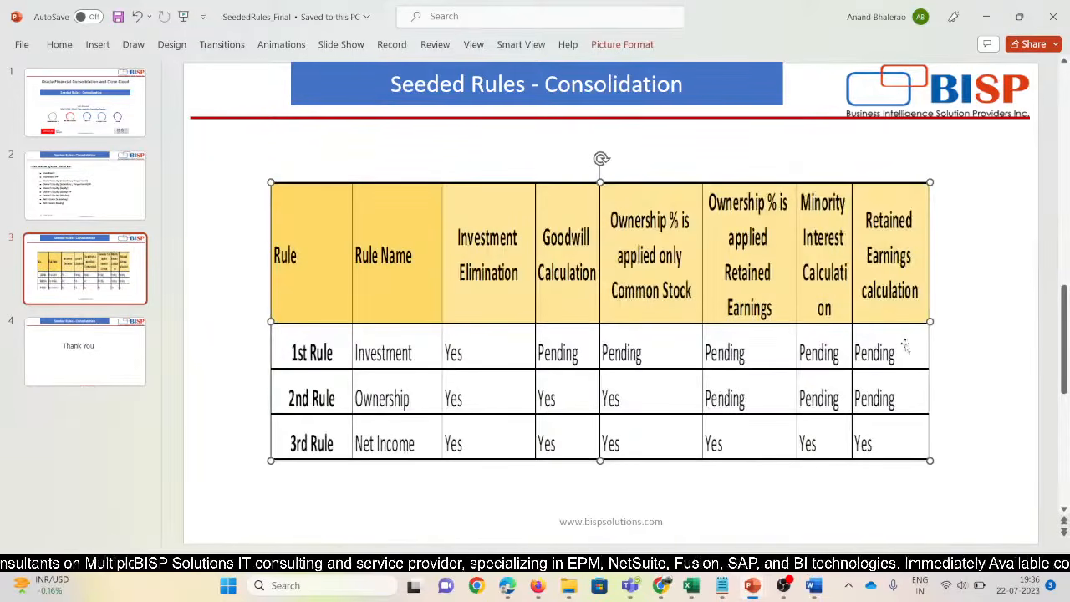